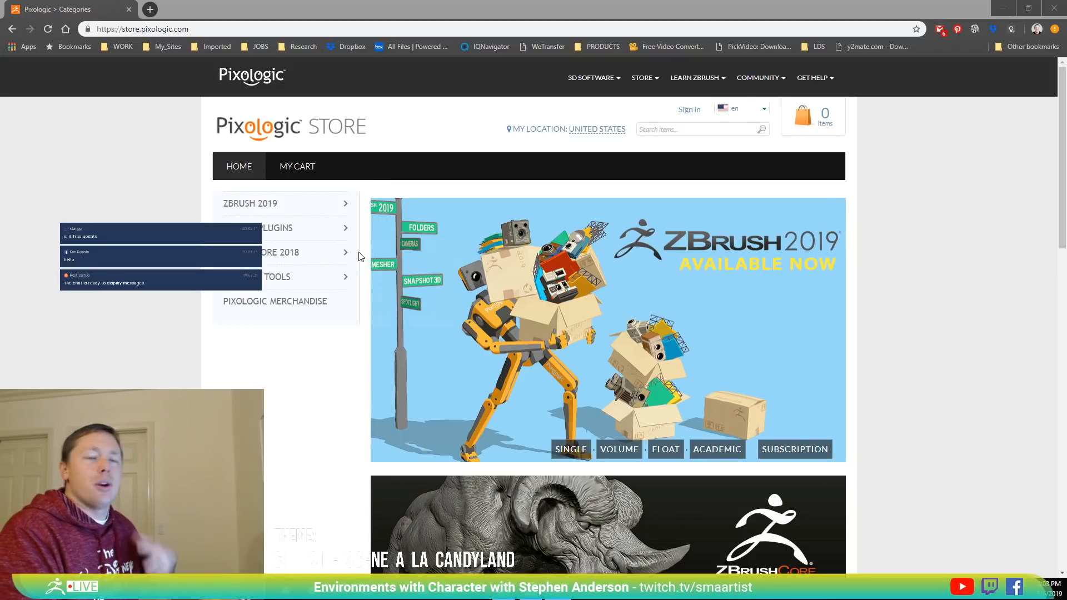
Open the Pixologic home page from the store and locate the My Licenses link among the help resources.
left_click(249, 75)
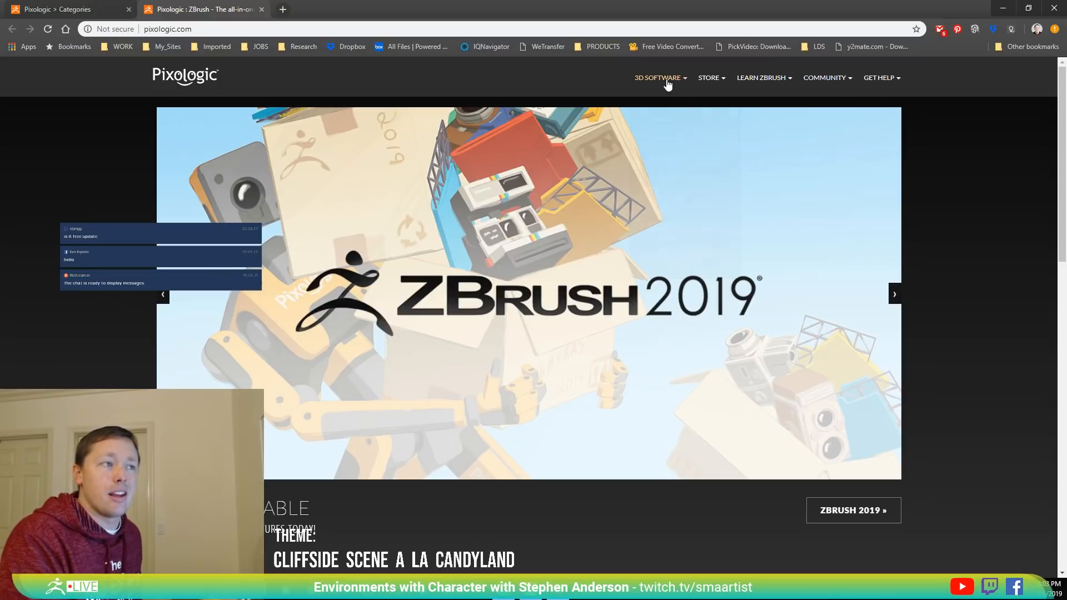
mouse_move(667, 81)
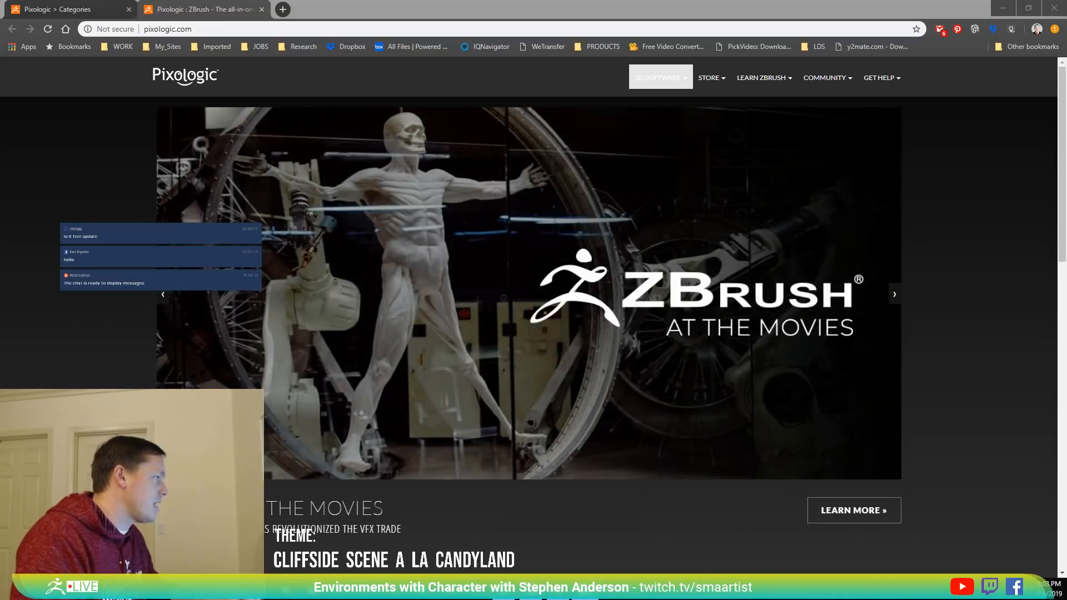
left_click_drag(0, 72, 530, 32)
double_click(582, 29)
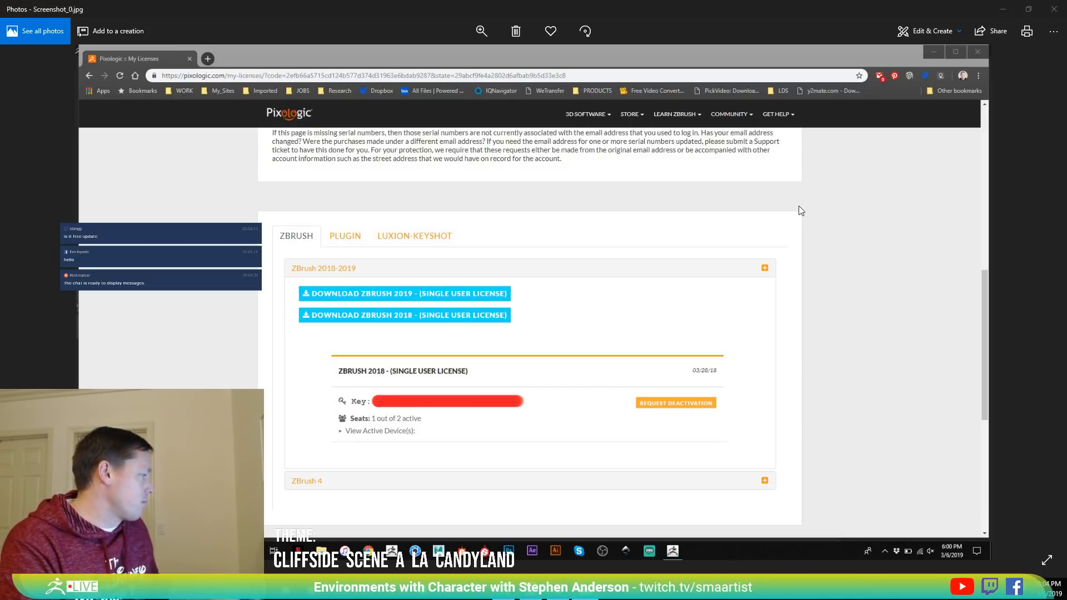
key("alt+Tab")
mouse_move(873, 84)
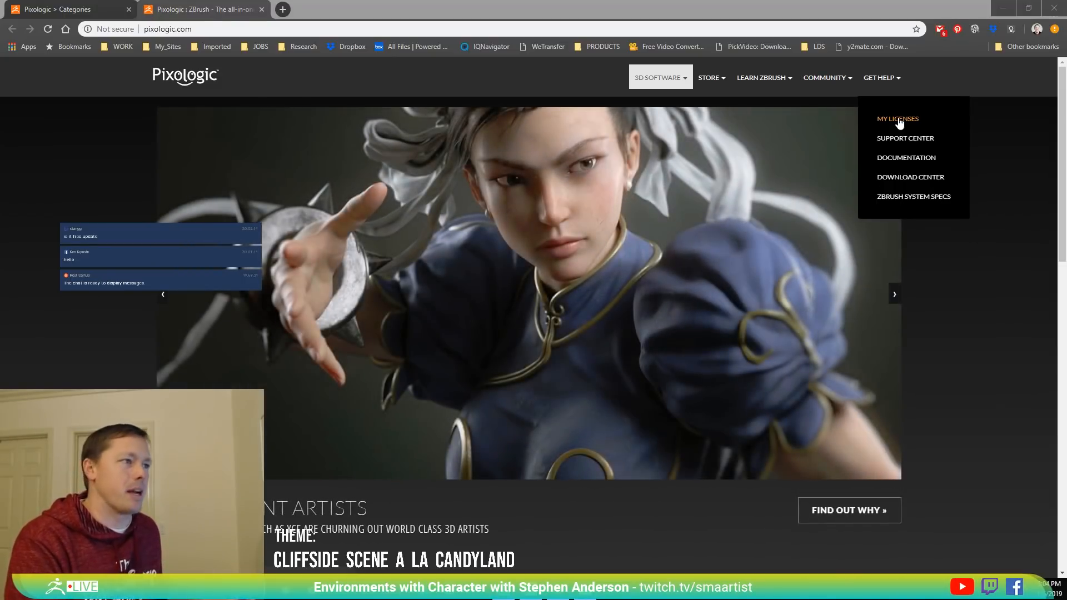
Switch to the Photos viewer and review the ZBrush 2019 download, installation and activation screenshots in order, ending with the license check.
key("alt+Tab")
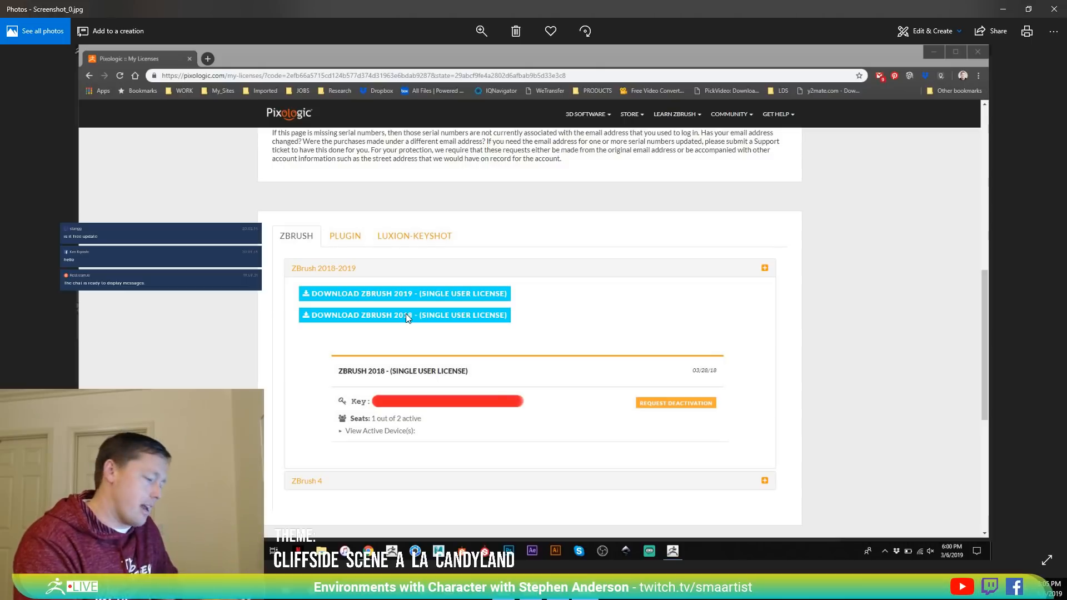
key("Right")
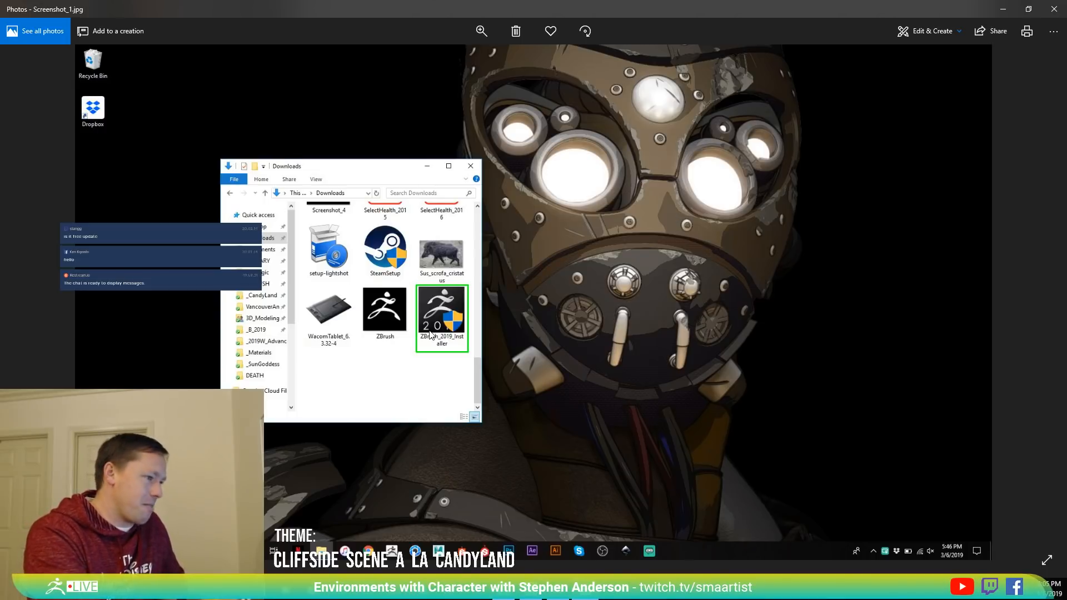
key("Right")
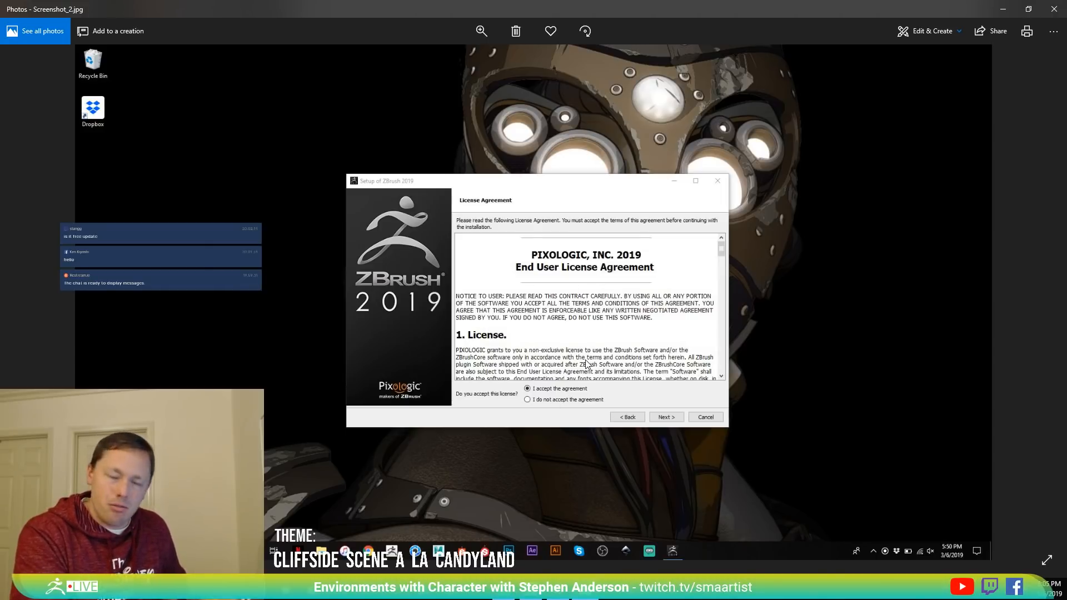
key("Right")
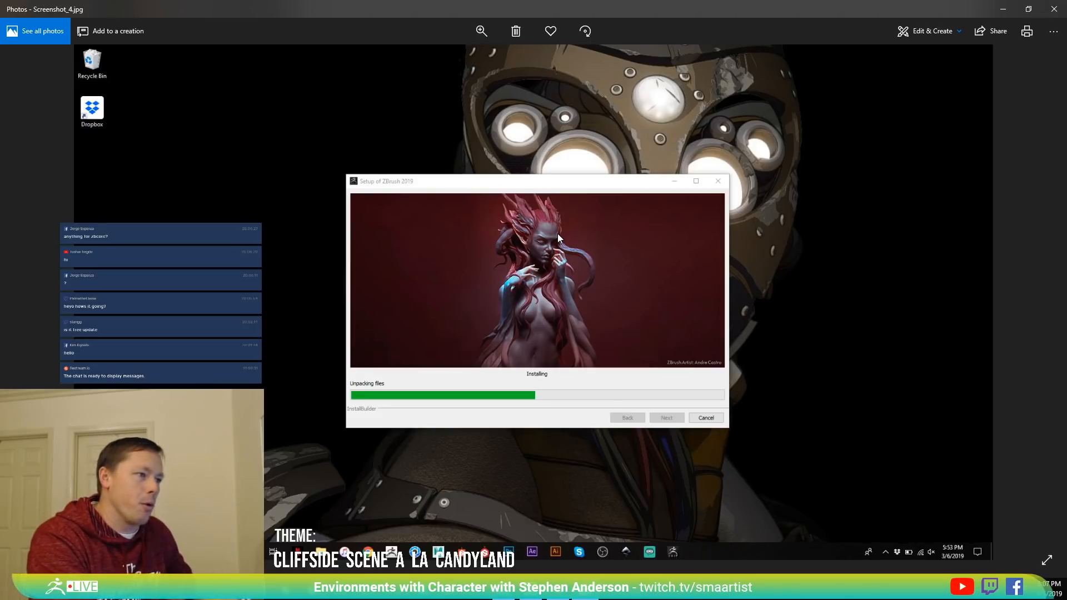
key("Right")
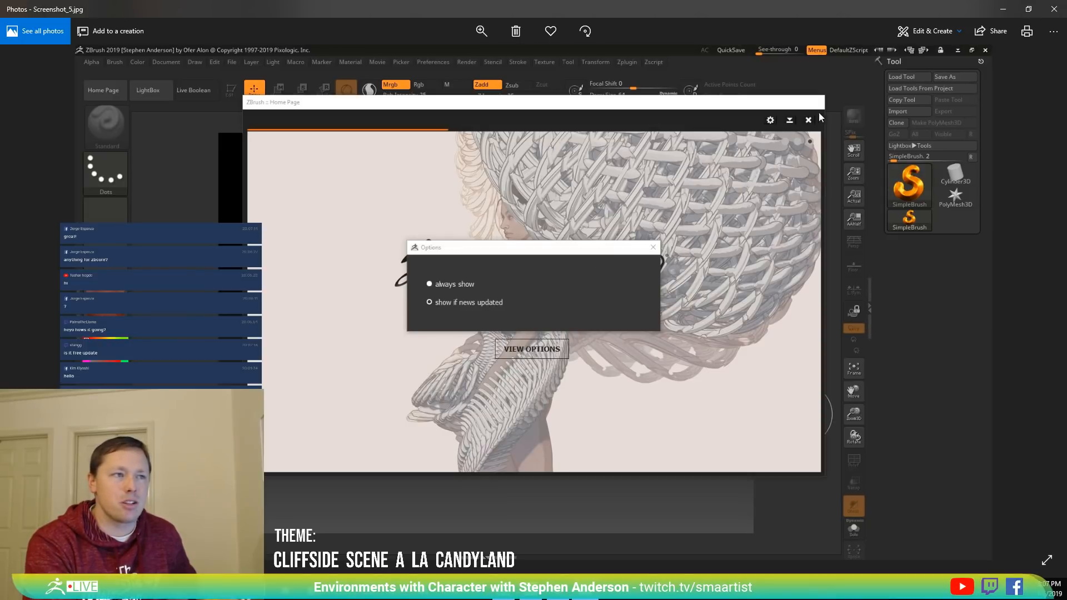
key("Right")
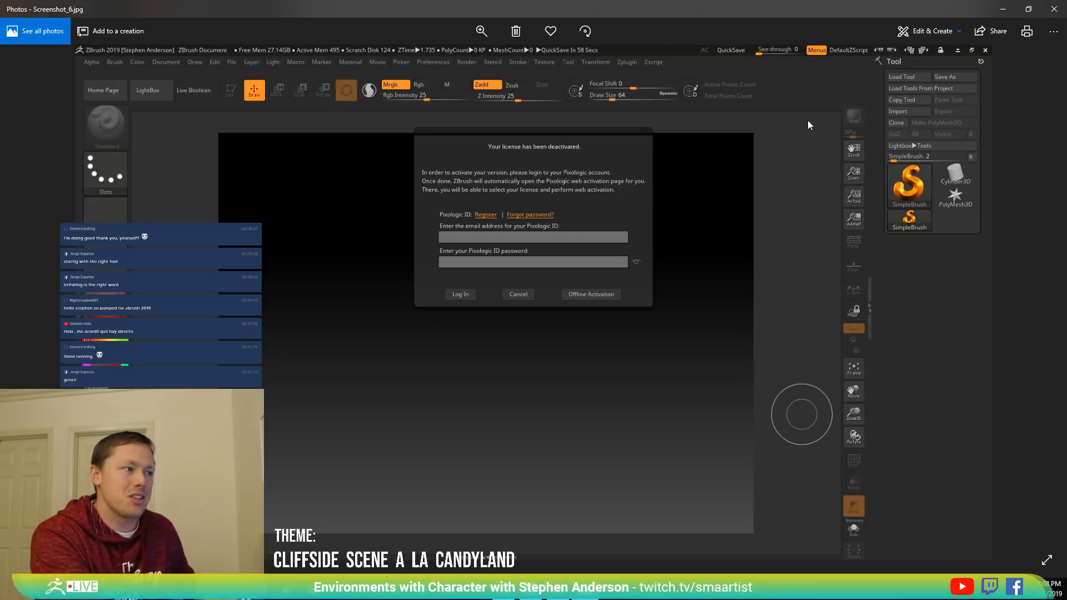
key("Right")
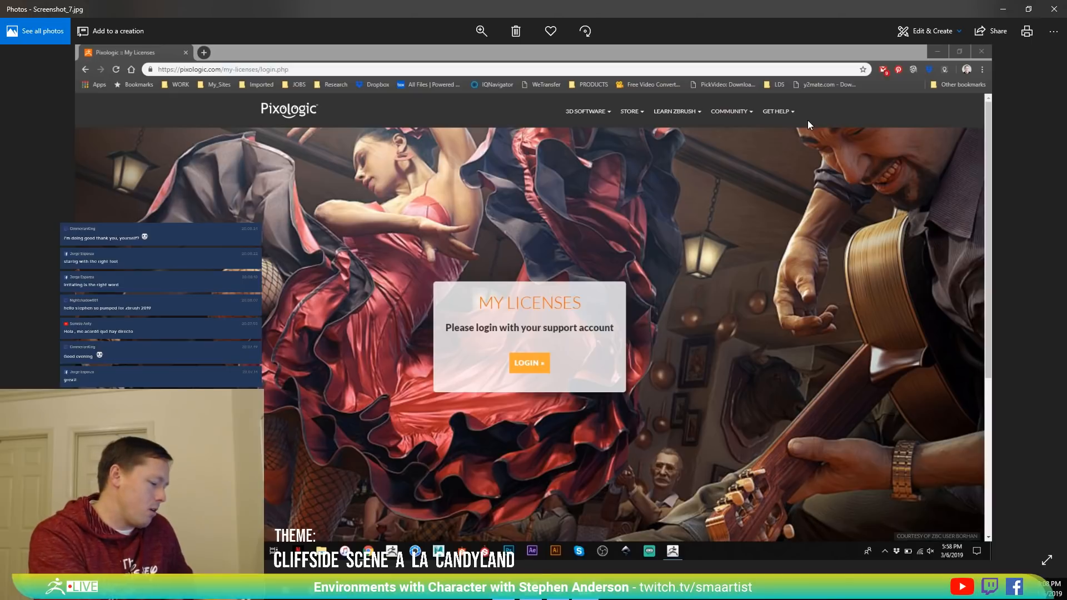
key("Right")
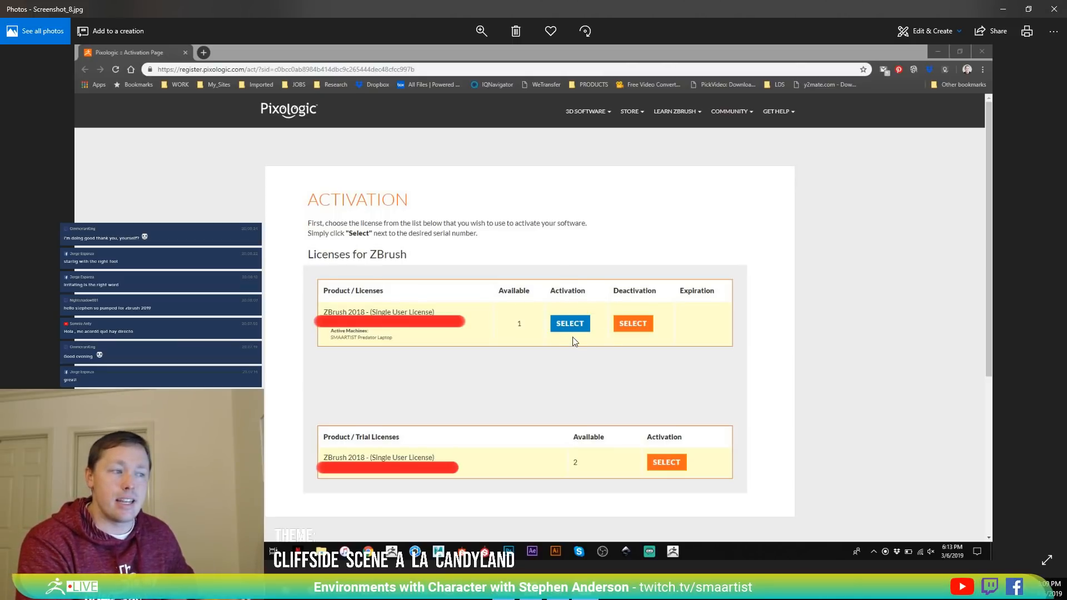
key("Right")
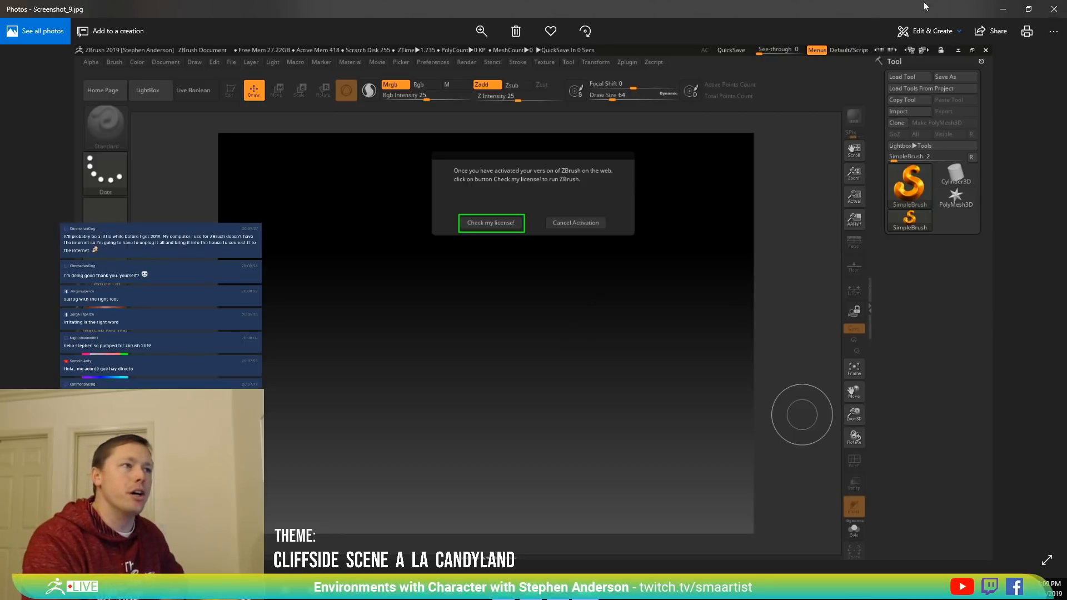
left_click(1054, 9)
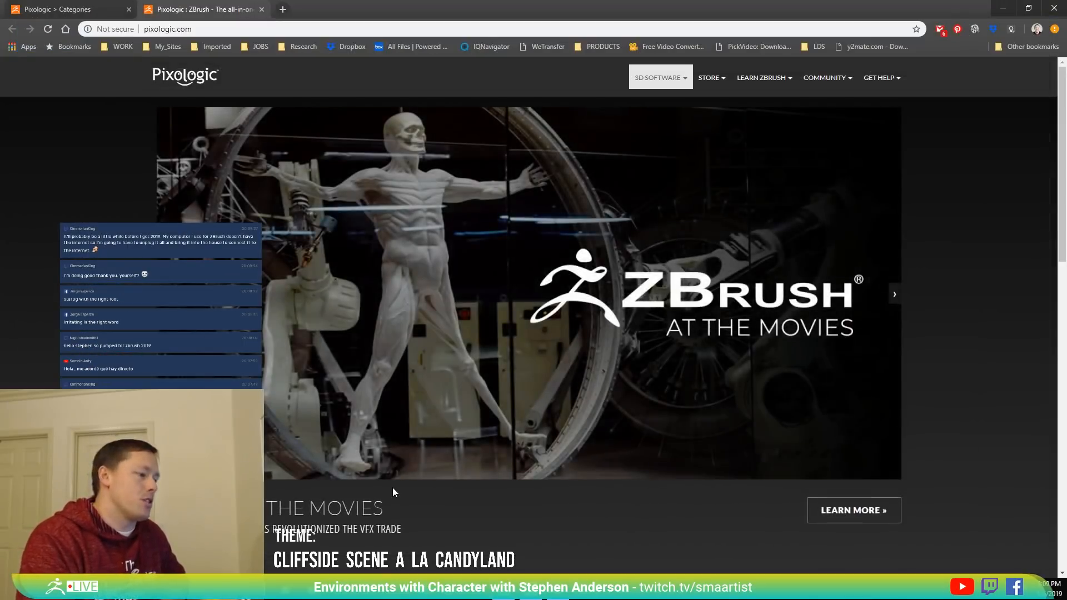
Minimize the browser, switch to ZBrush 2019, and maximize its window.
left_click(1004, 10)
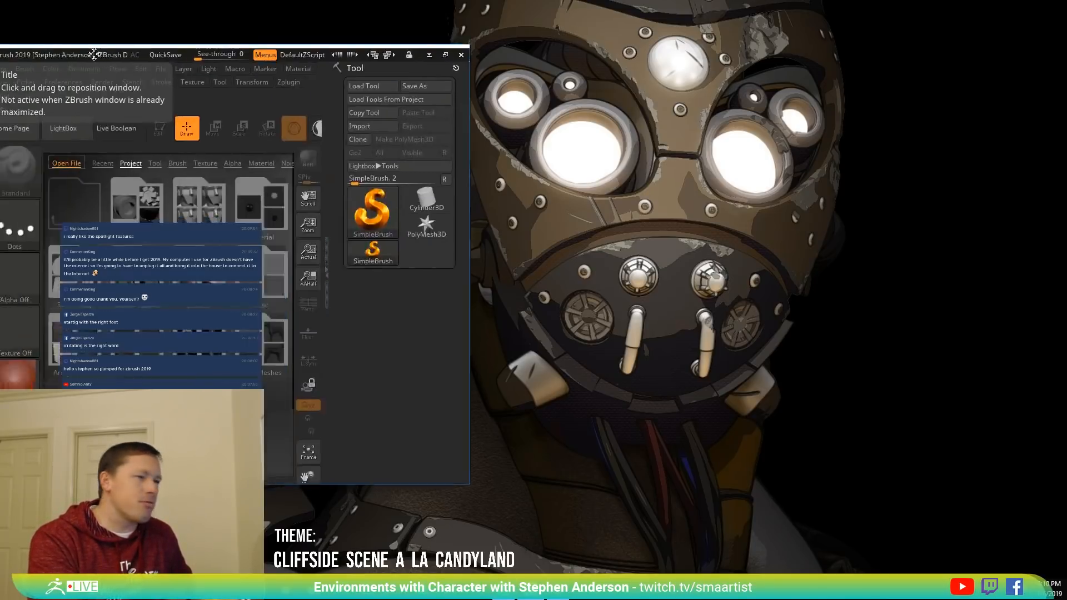
left_click_drag(442, 70, 564, 90)
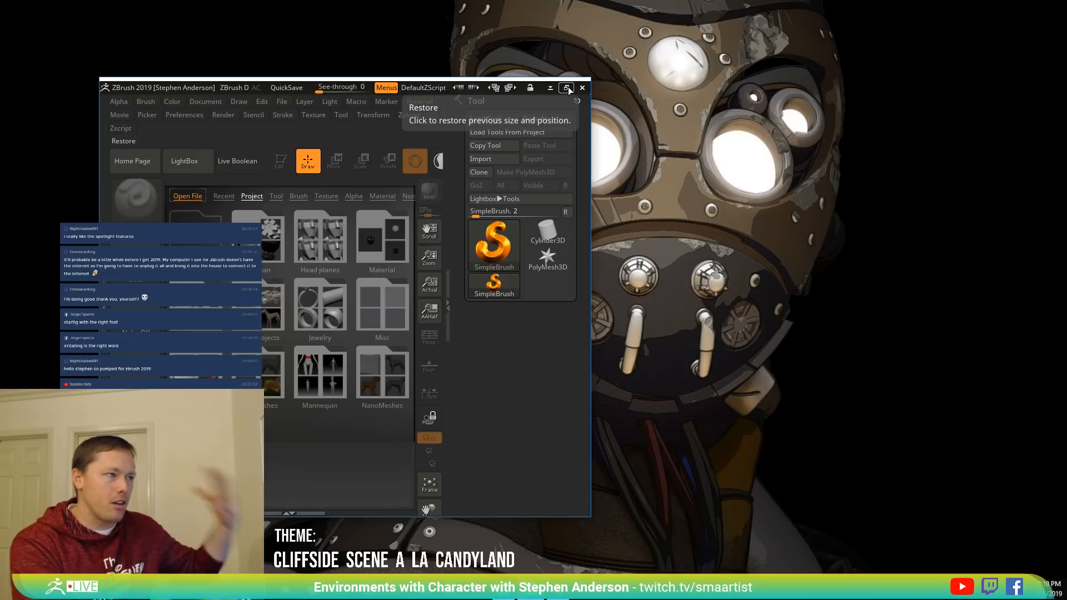
left_click_drag(174, 84, 257, 74)
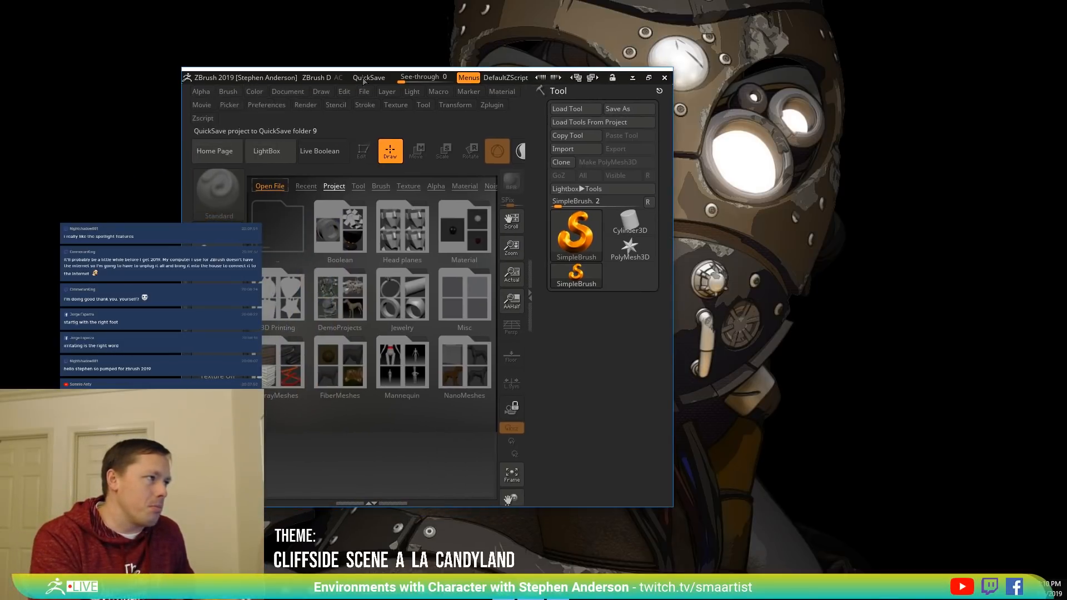
left_click(649, 78)
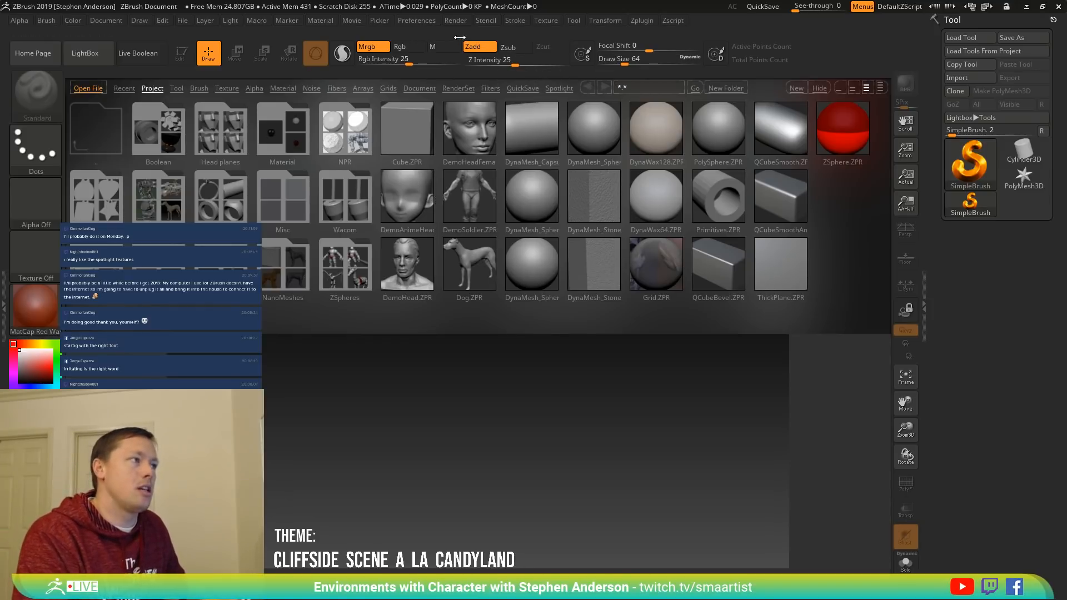
Turn off Open At Launch in the LightBox preferences.
left_click(411, 20)
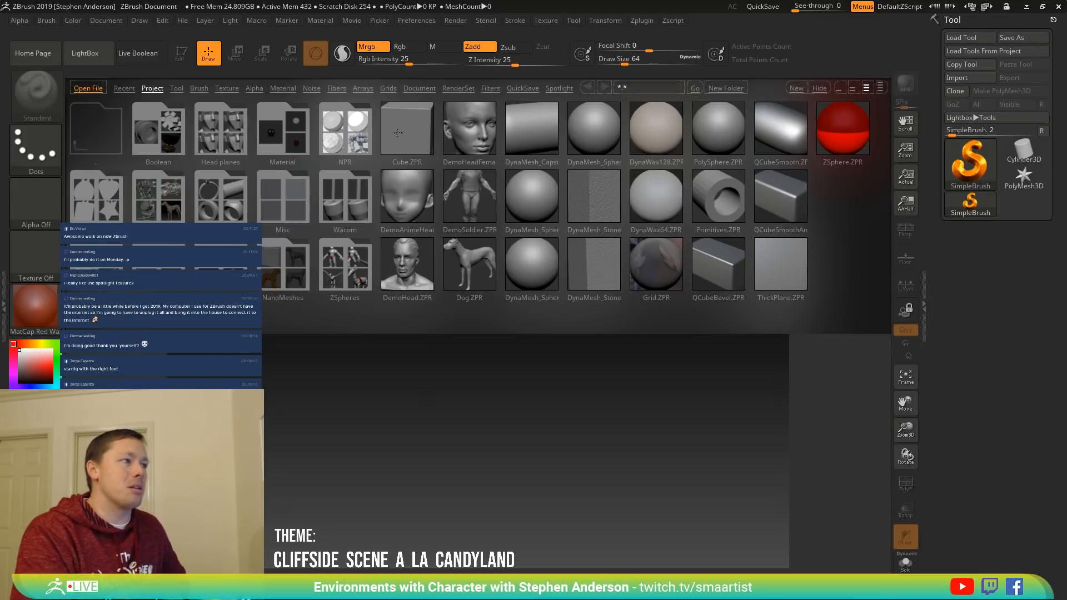
left_click(418, 19)
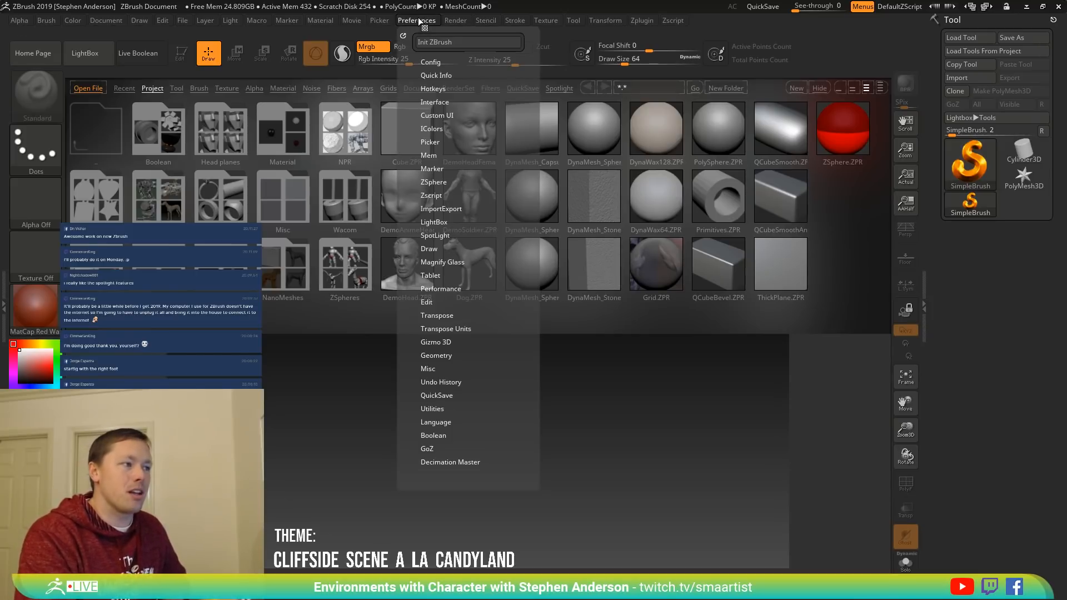
left_click(440, 223)
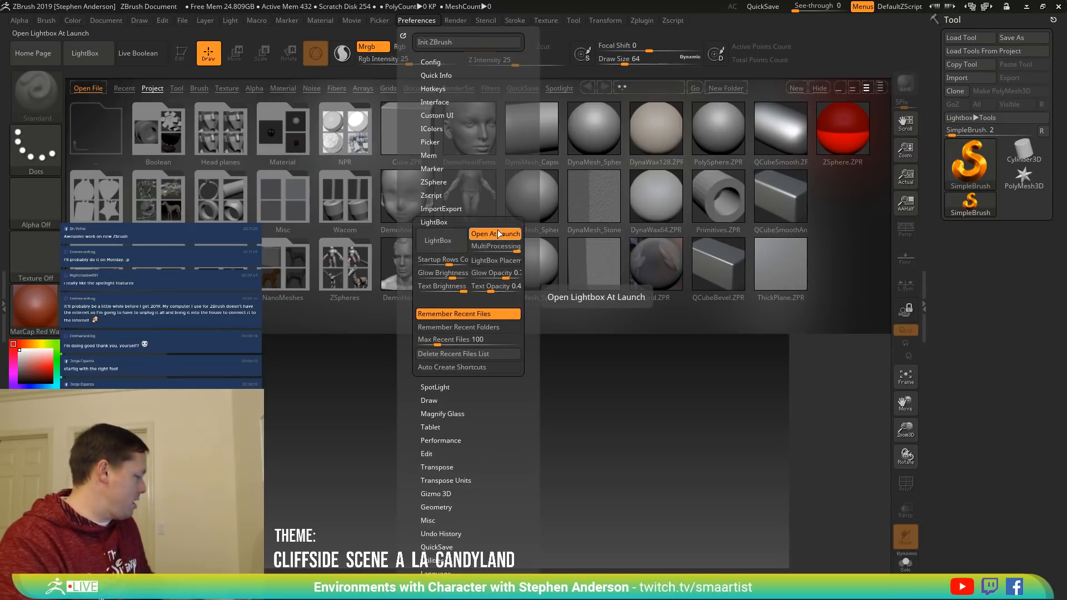
key("g")
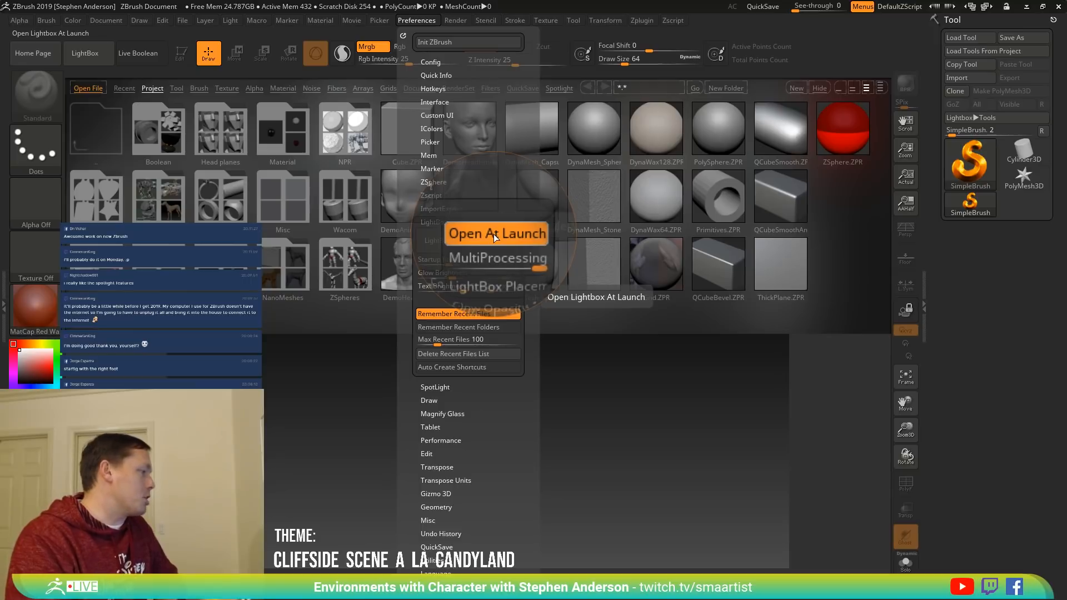
left_click(495, 234)
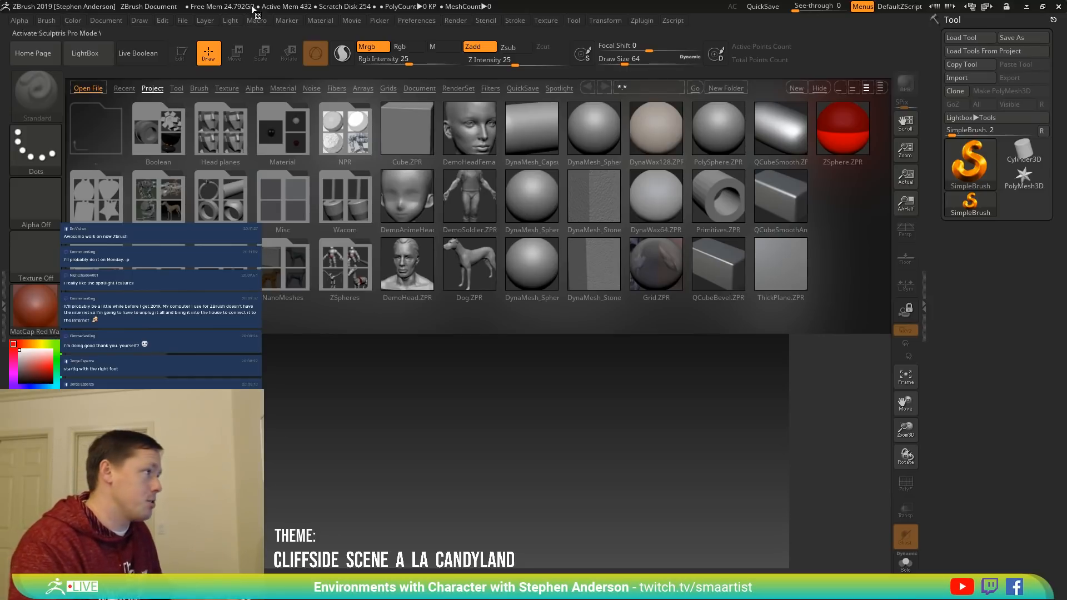
Toggle LightBox on and off several times, leaving it hidden so the canvas is clear.
left_click(78, 53)
left_click(78, 52)
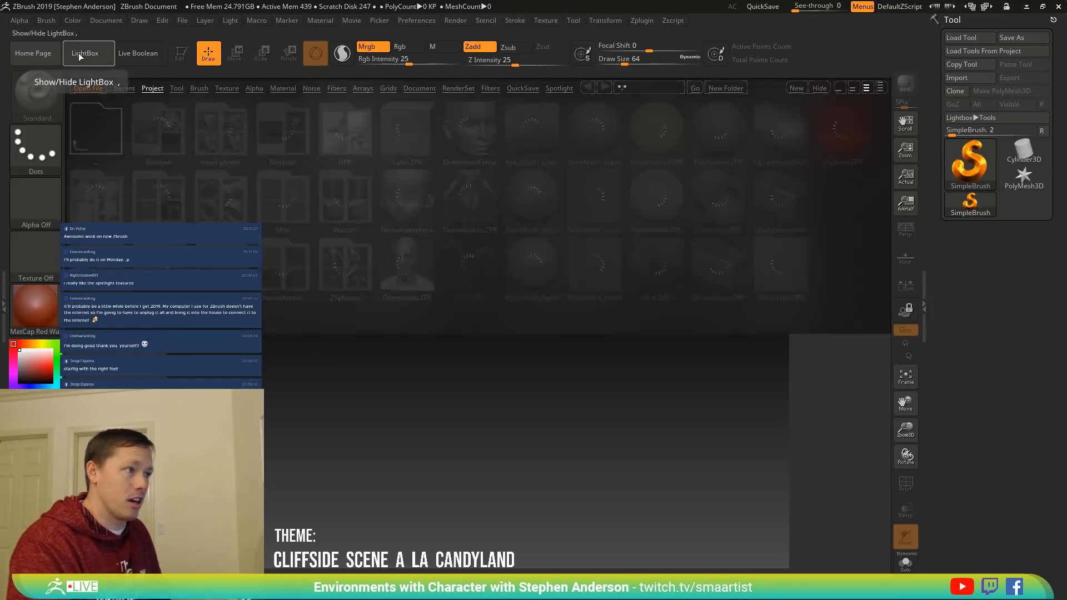
key("comma")
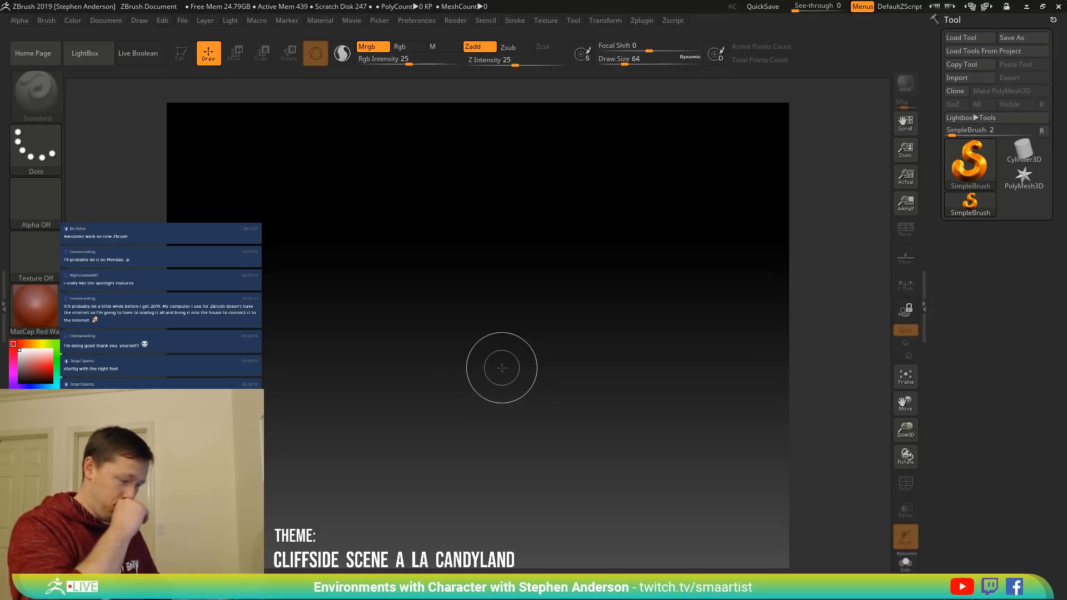
key("comma")
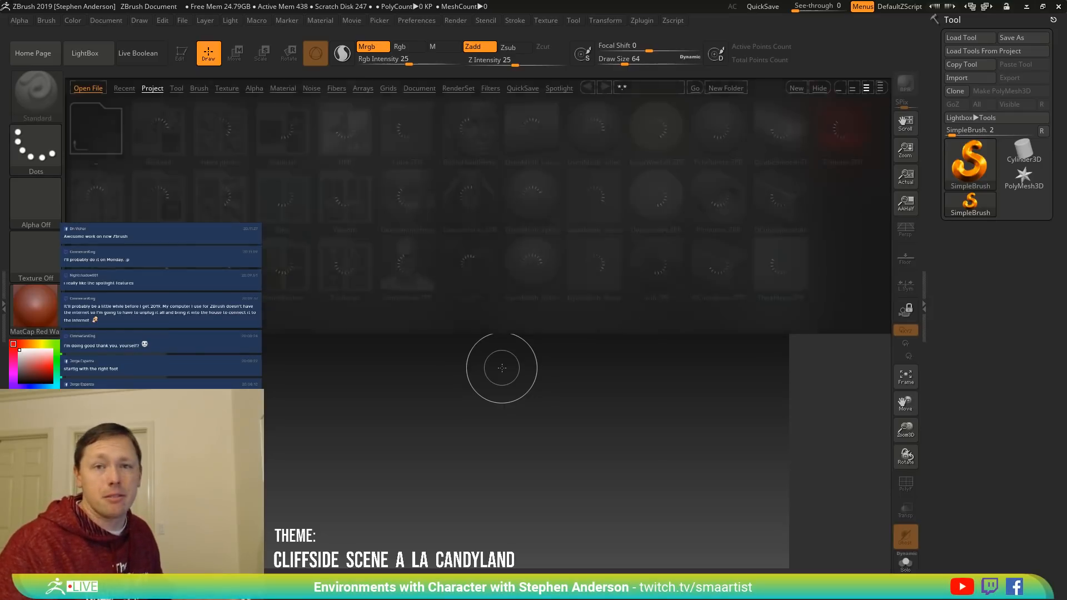
key("comma")
key("comma")
key("comma")
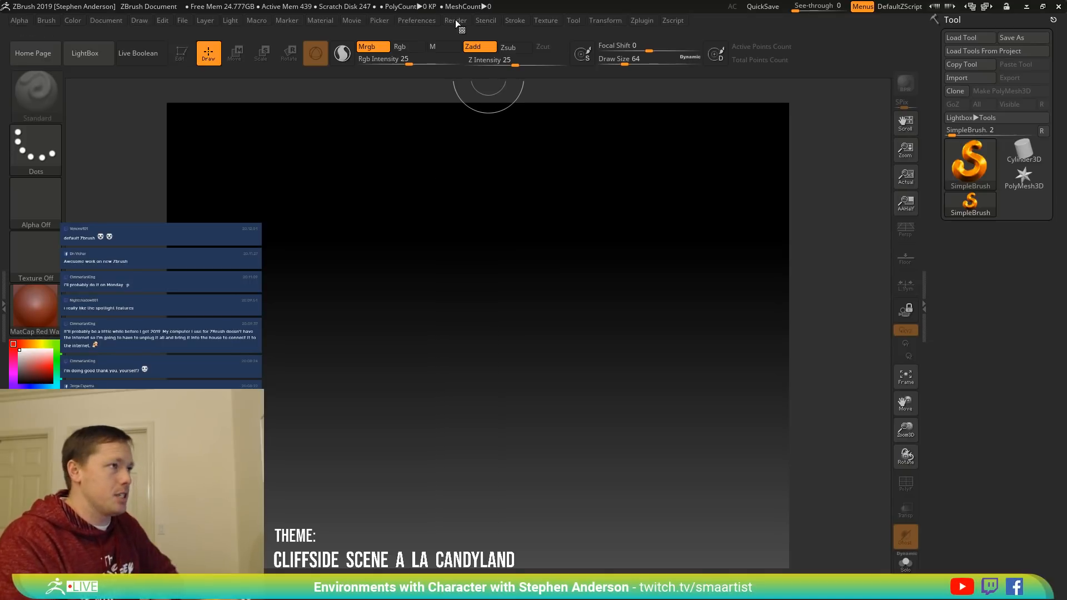
Reduce the UI Buttons Size in the Interface preferences.
left_click(415, 20)
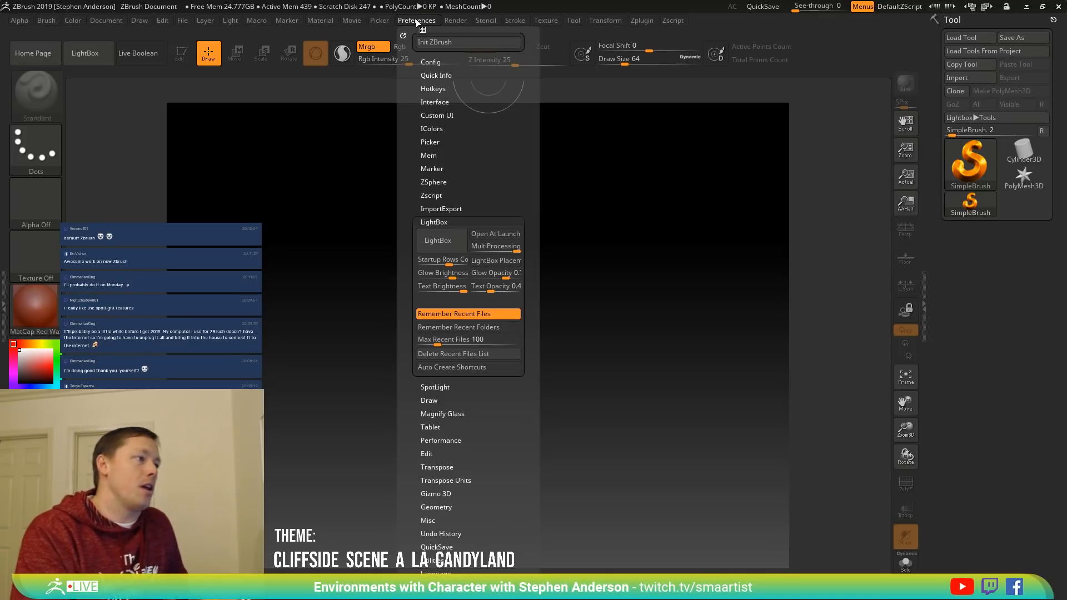
left_click(449, 115)
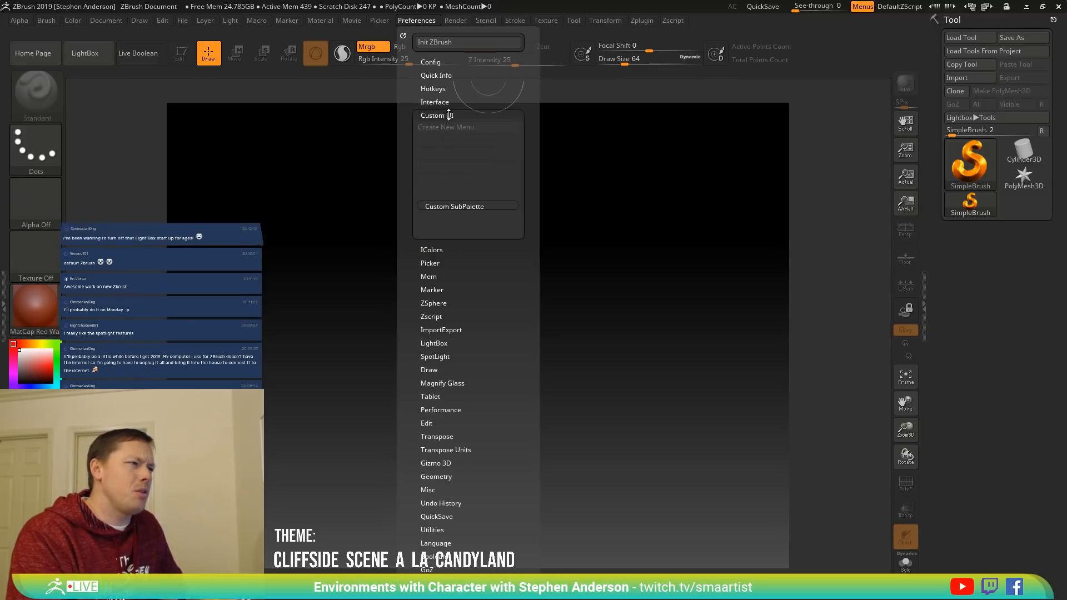
left_click(439, 77)
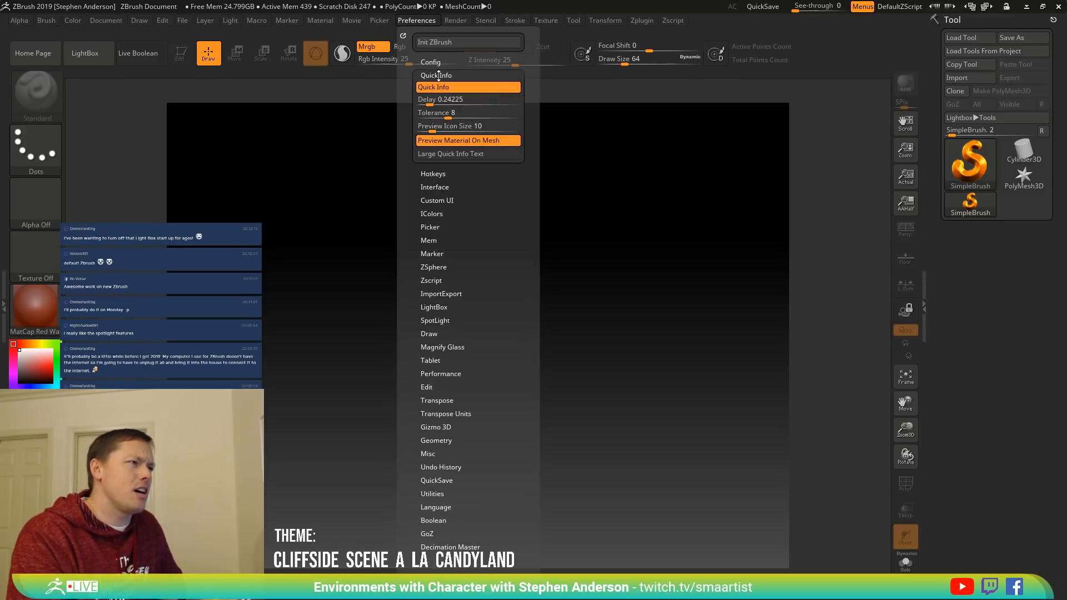
left_click(437, 187)
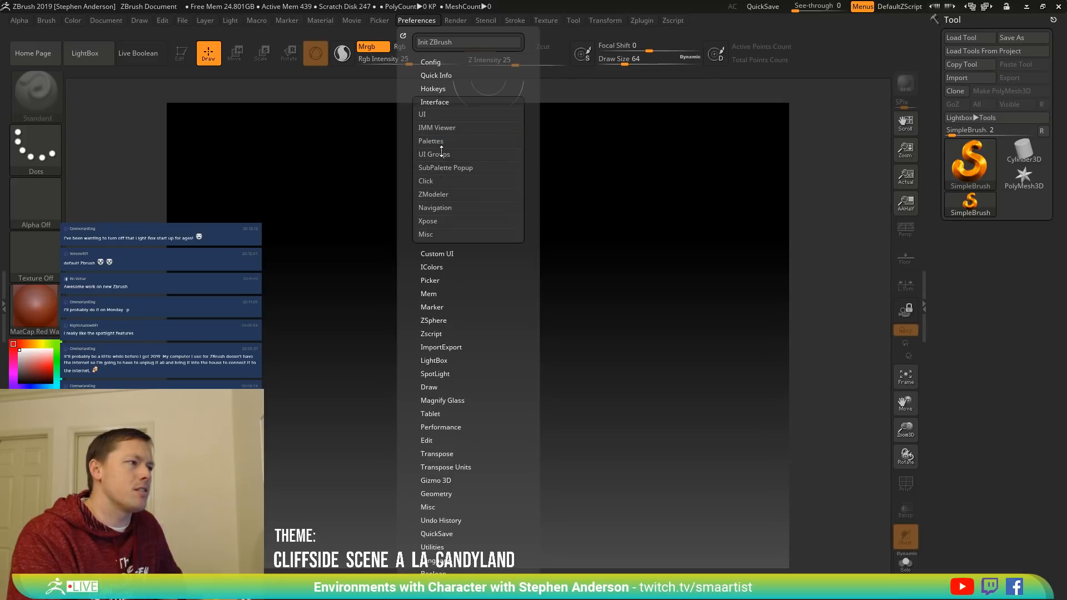
left_click(433, 114)
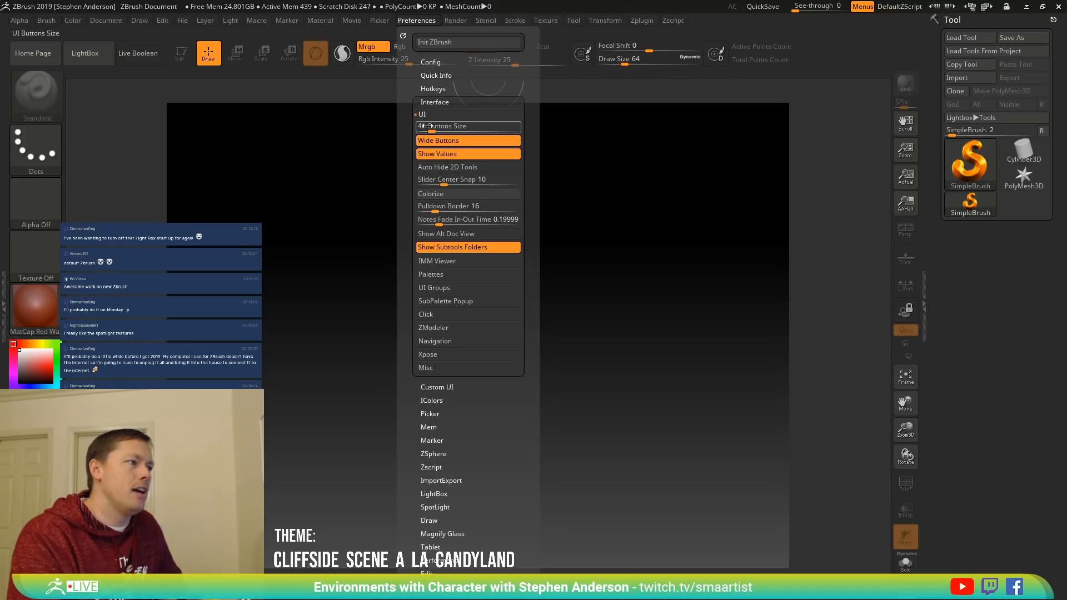
left_click_drag(431, 131, 421, 128)
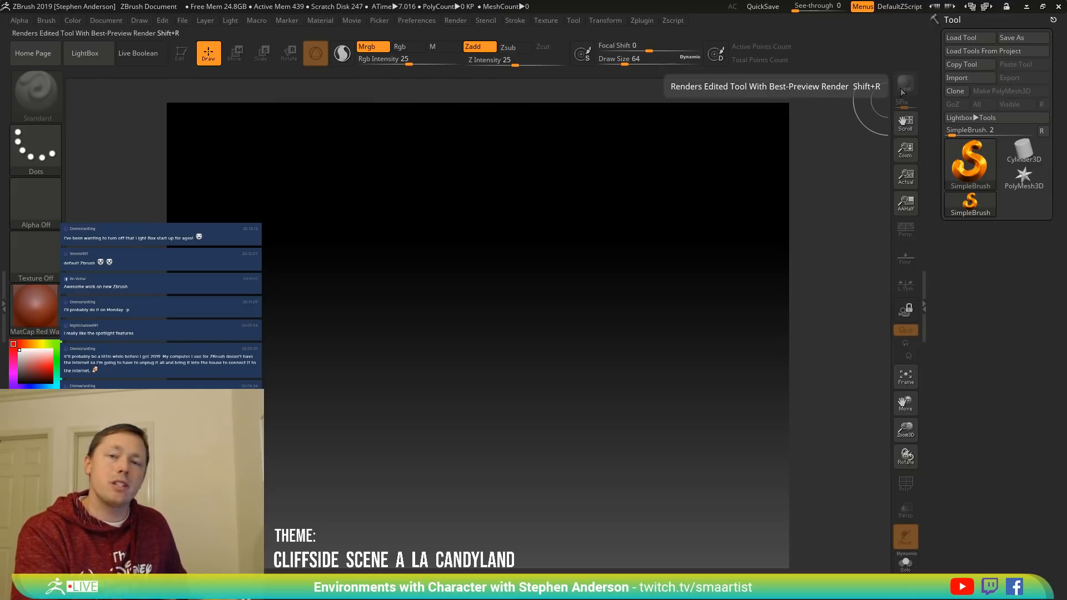
left_click(425, 20)
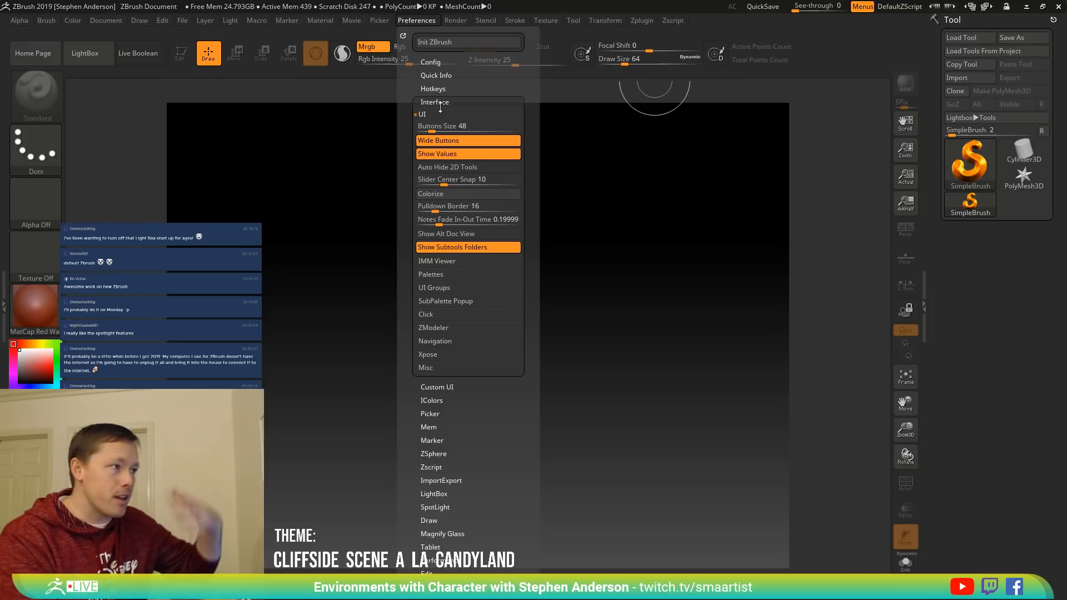
left_click_drag(440, 134, 416, 131)
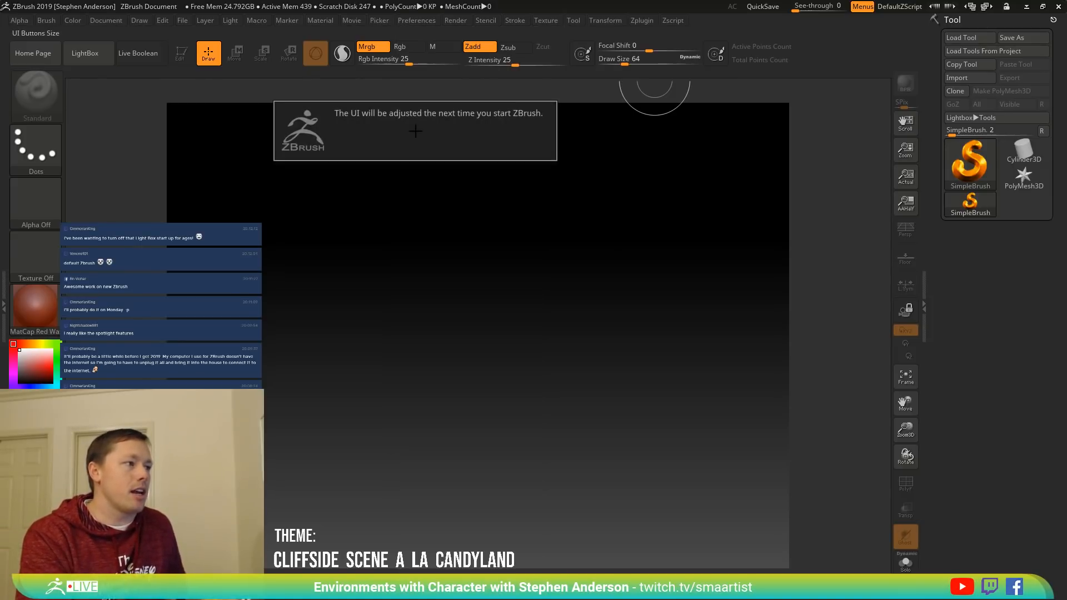
Open Screenshot_10 from the InstallProcess folder to view the offline activation instructions, and close the image.
left_click(426, 25)
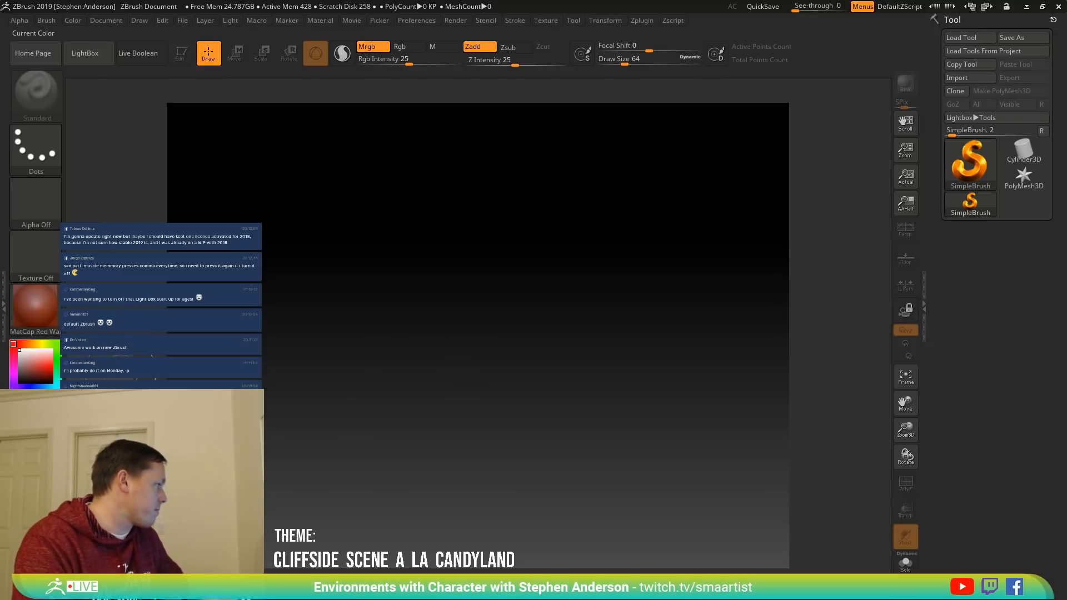
left_click_drag(0, 23, 480, 118)
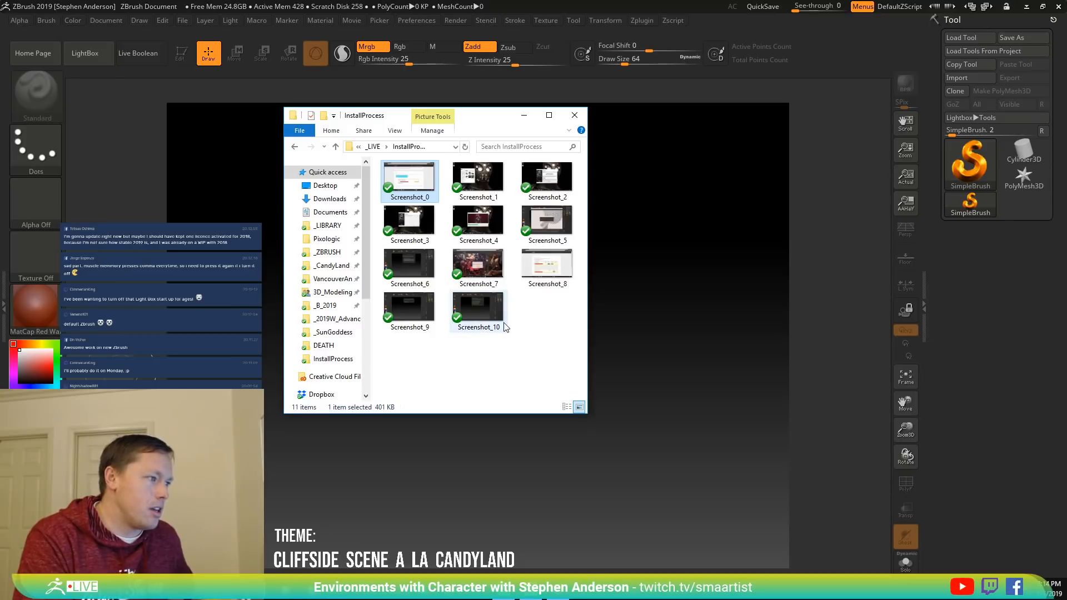
double_click(479, 312)
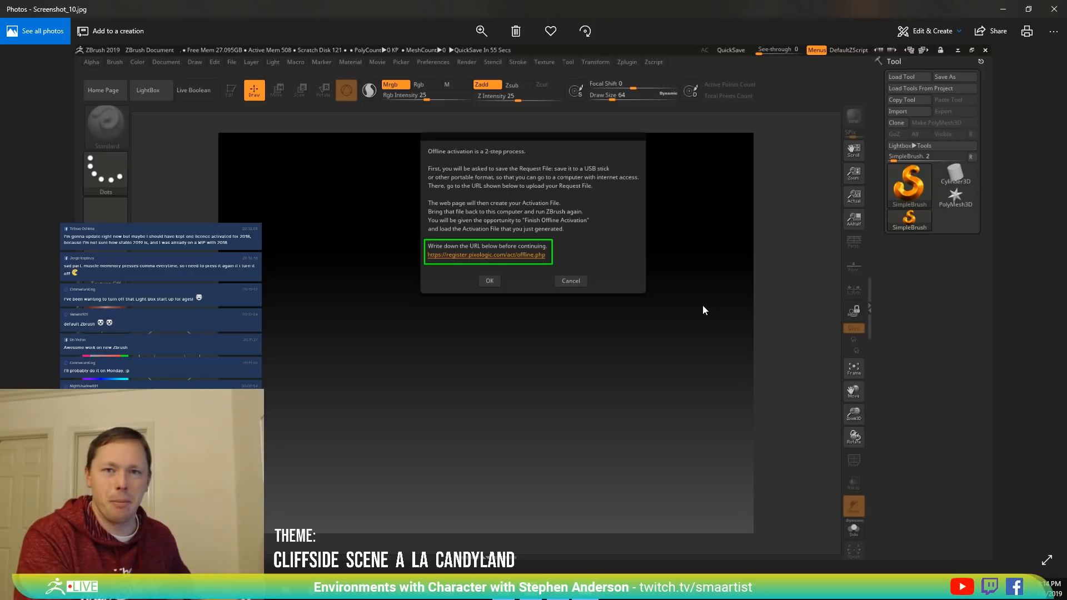
key("alt+Tab")
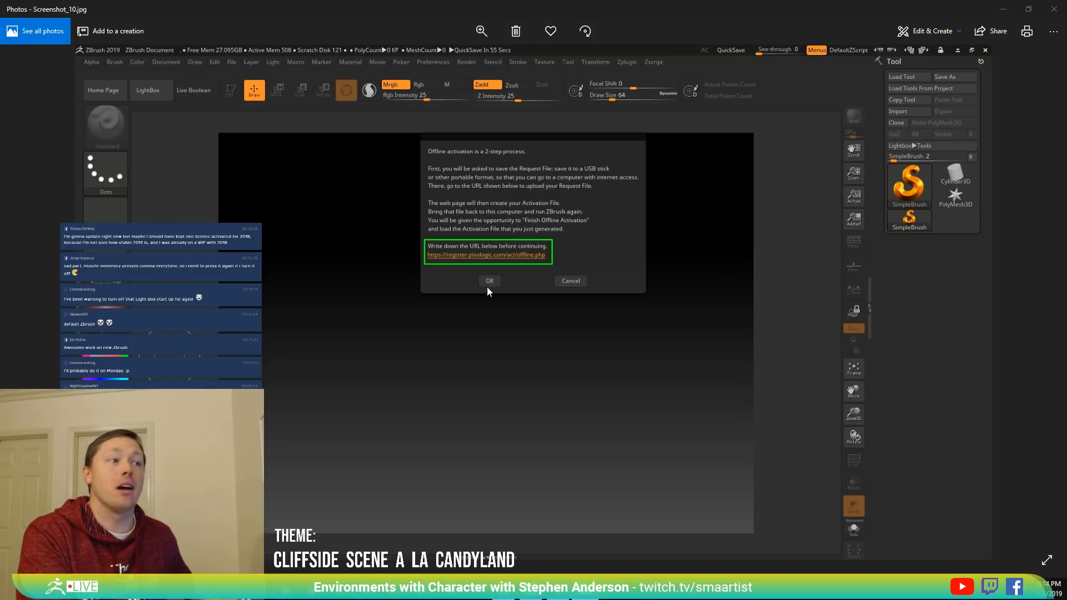
left_click(1052, 11)
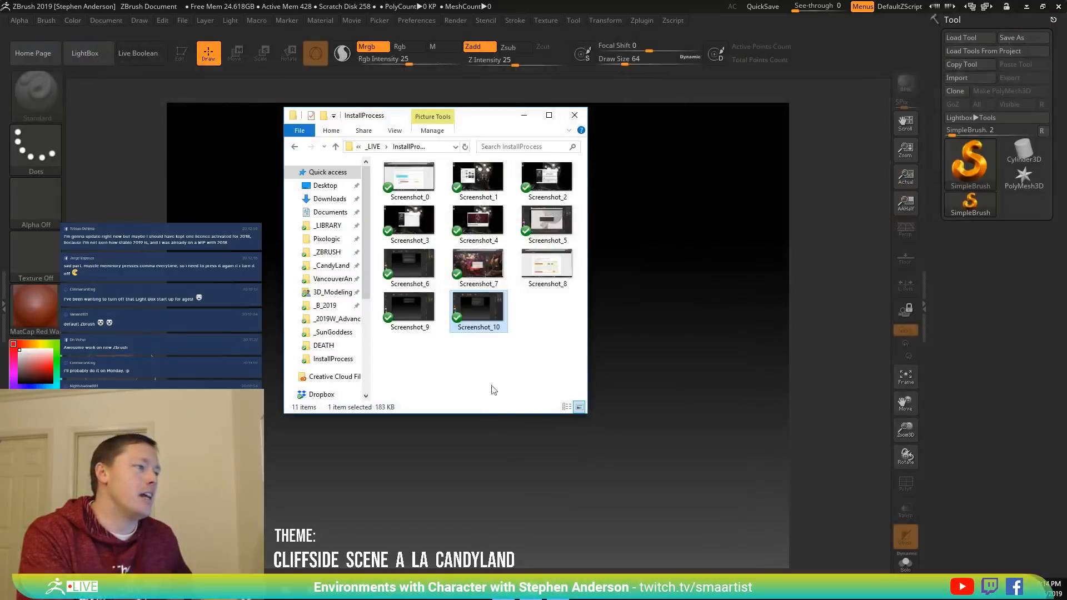
Browse from This PC through the C: drive and Program Files to the Pixologic folder, widening the Explorer window.
left_click(331, 240)
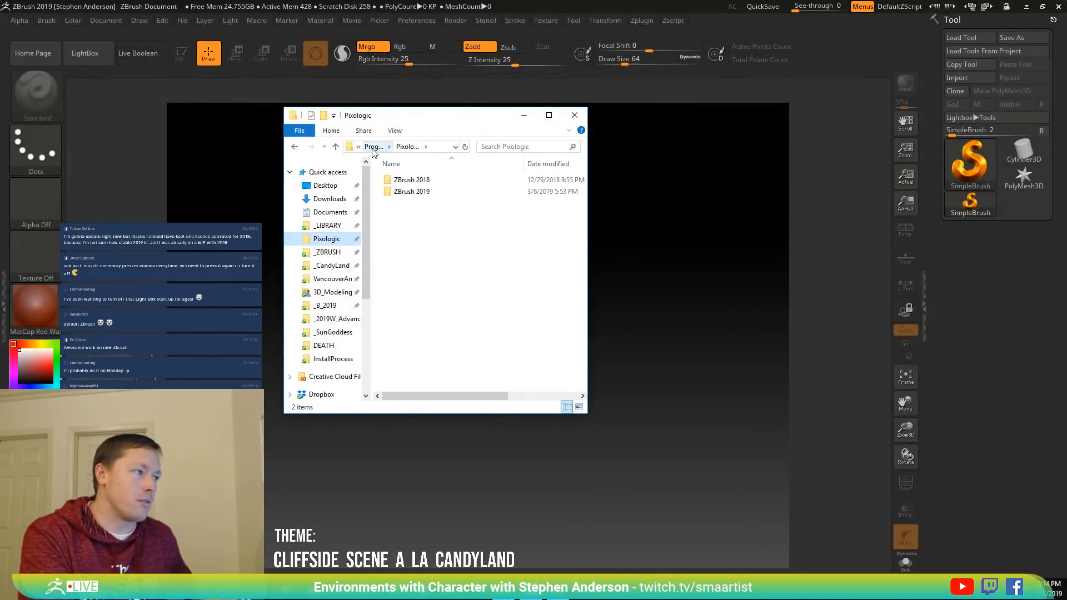
scroll(326, 361, "down", 3)
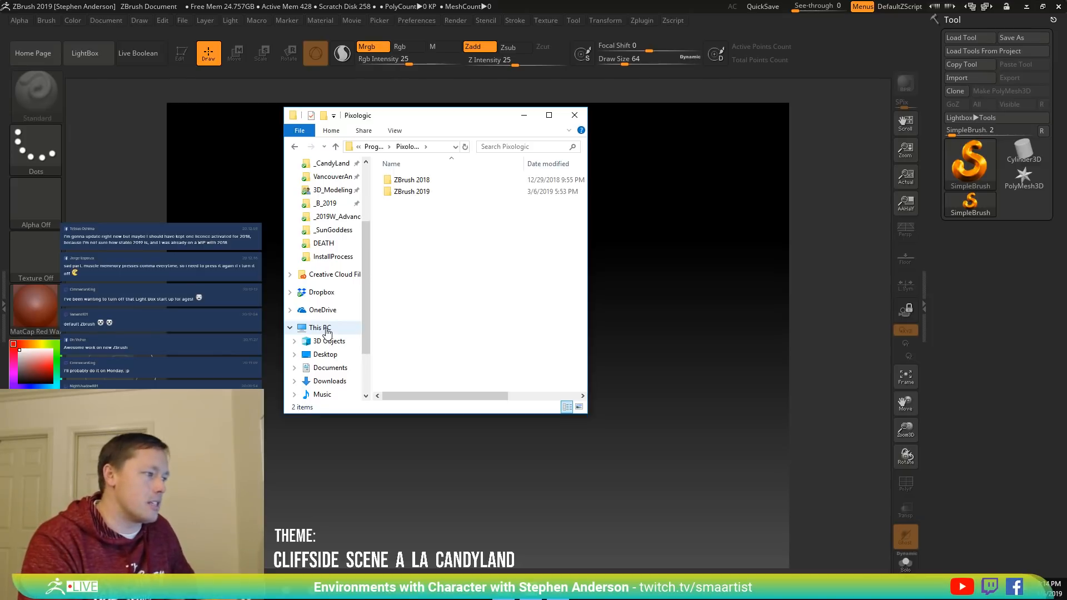
left_click(326, 331)
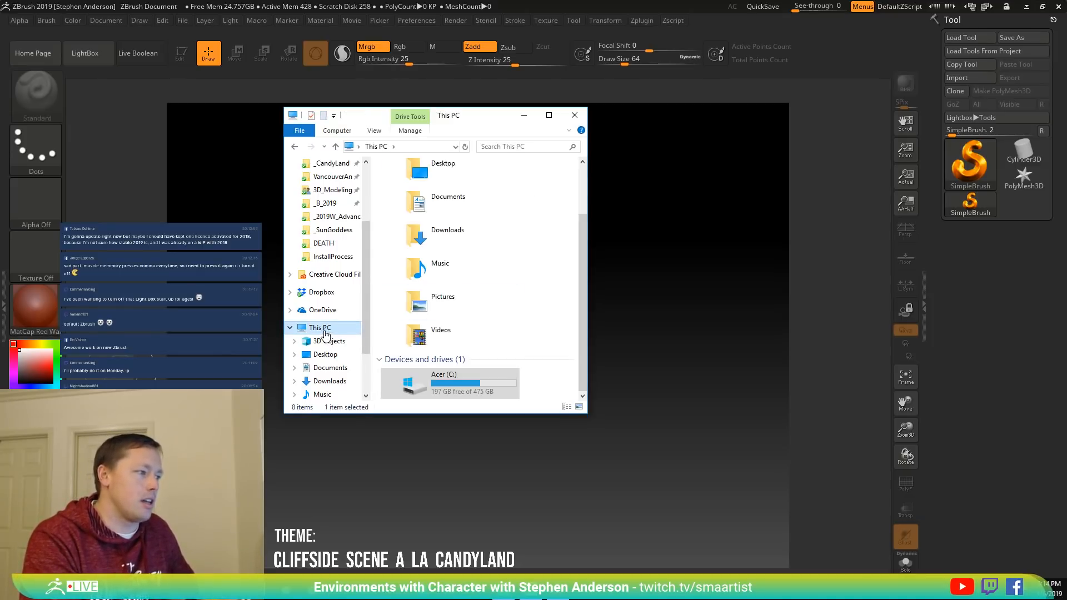
left_click_drag(587, 292, 755, 291)
double_click(460, 348)
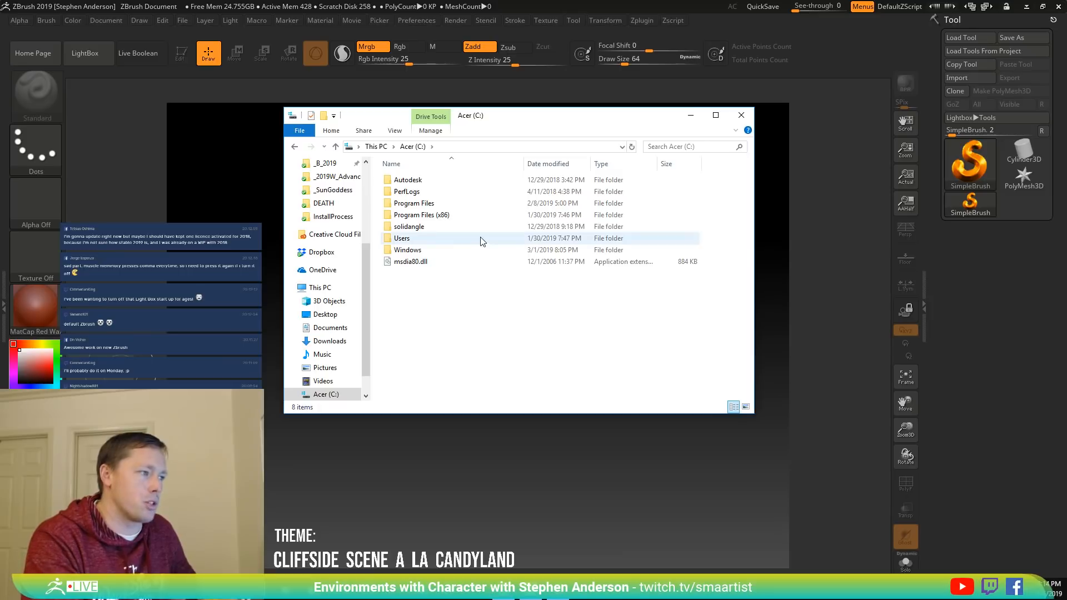
double_click(431, 204)
double_click(405, 342)
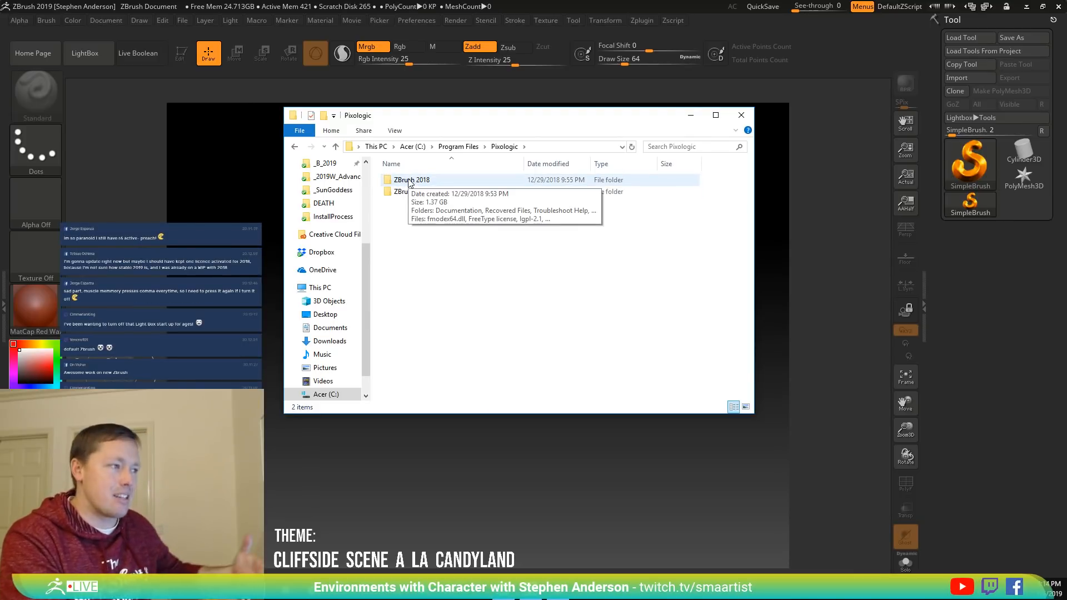
Look in the ZBrush 2018 folder's Uninstall subfolder for the uninstaller, and return to the Pixologic folder.
double_click(409, 181)
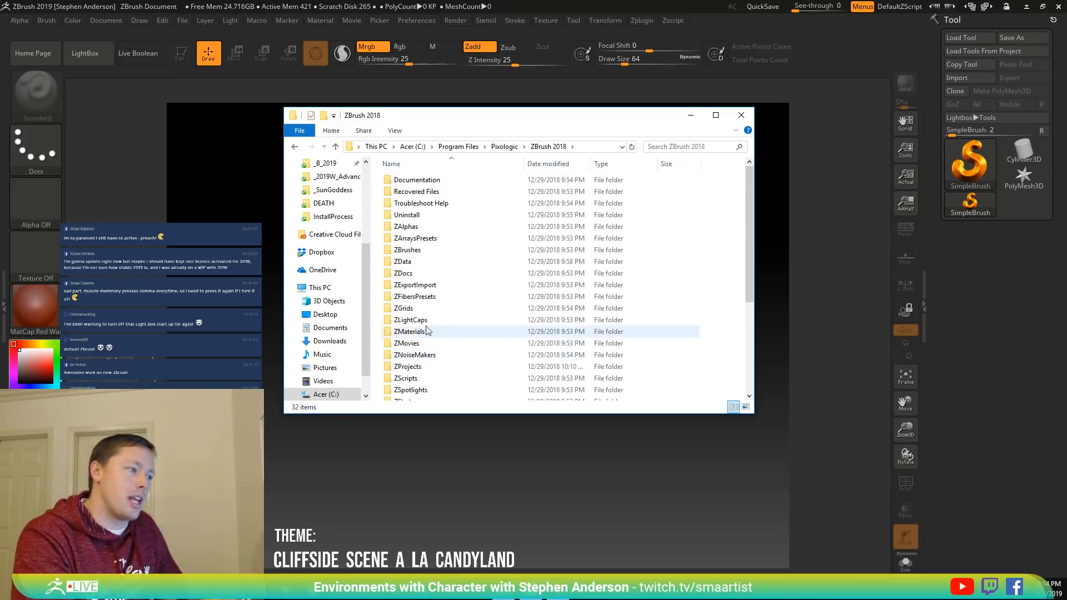
double_click(409, 215)
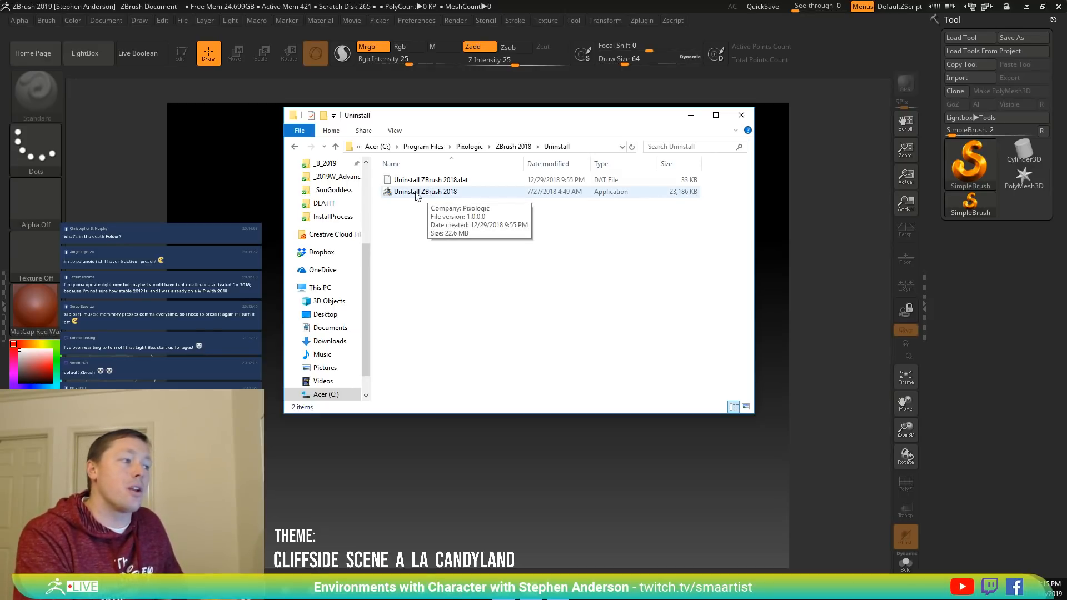
left_click(517, 147)
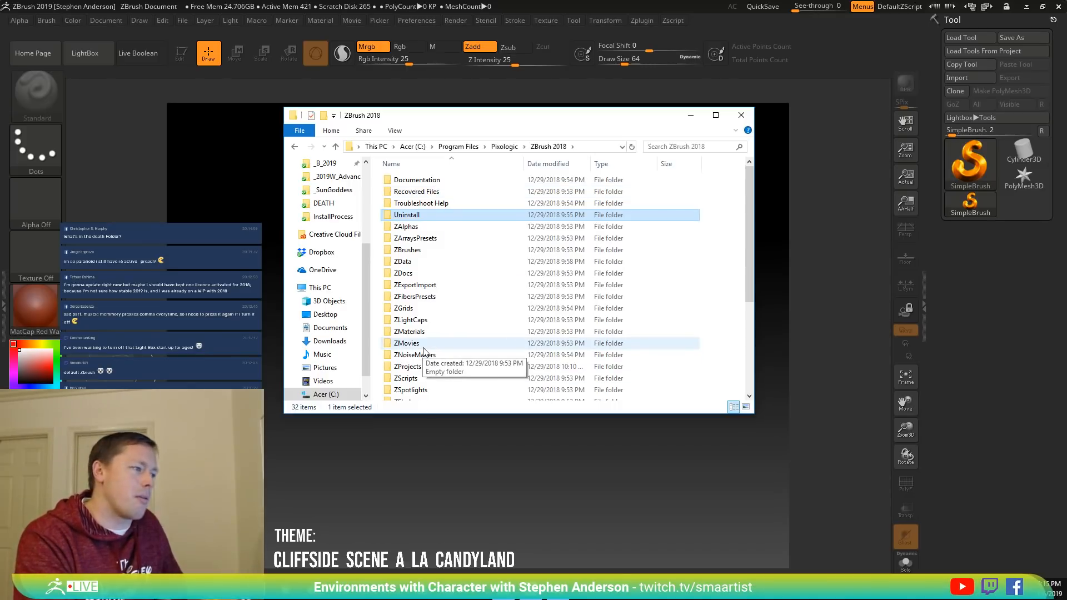
left_click(504, 148)
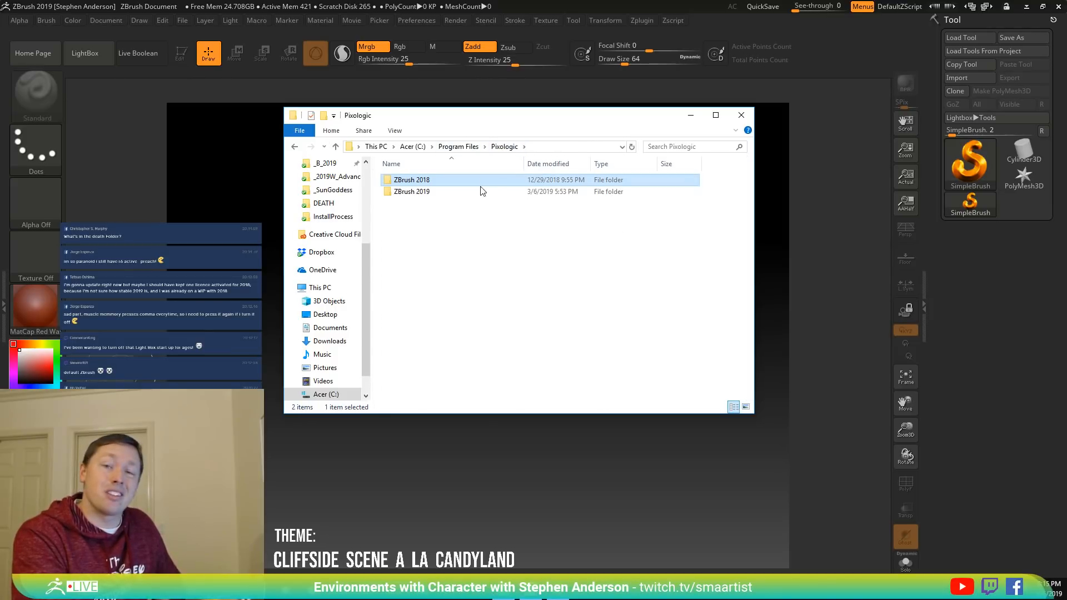
Show the actions available for the ZBrush 2018 folder, dismiss them, and close the Explorer window.
right_click(410, 179)
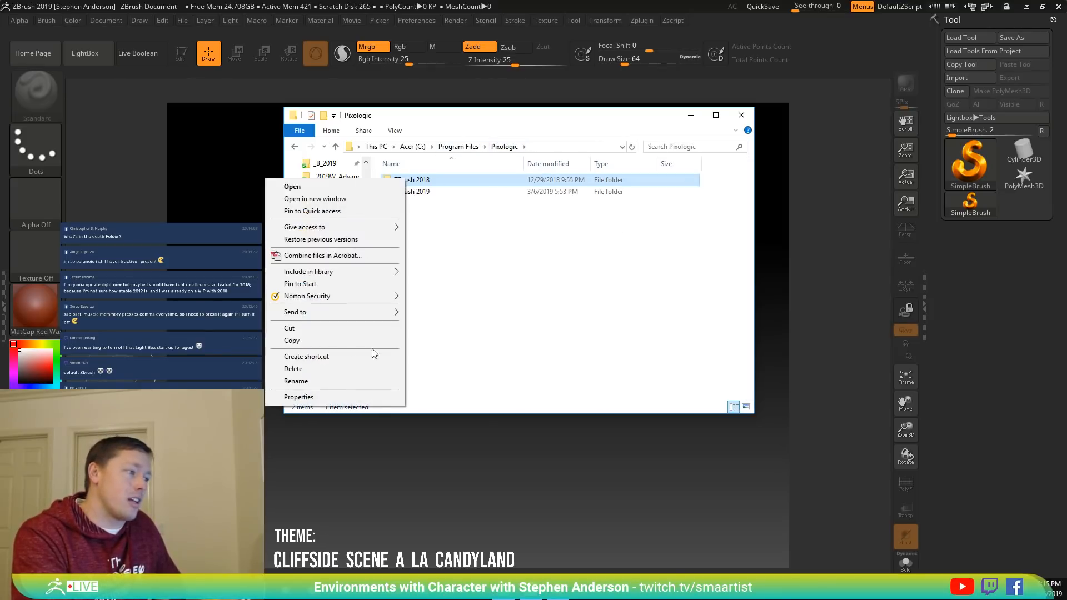
left_click(506, 292)
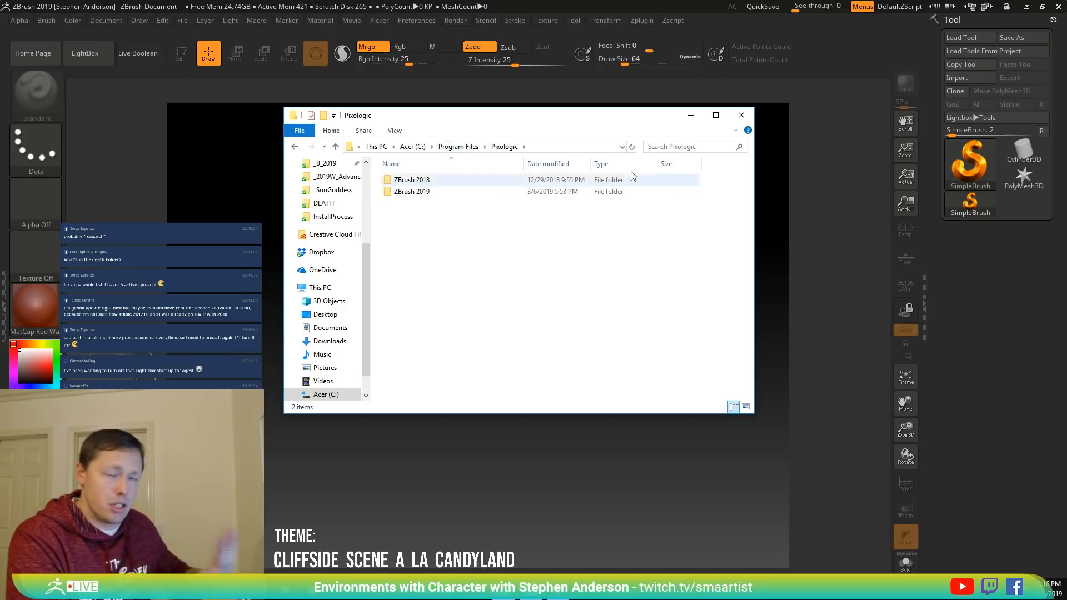
key("alt+F4")
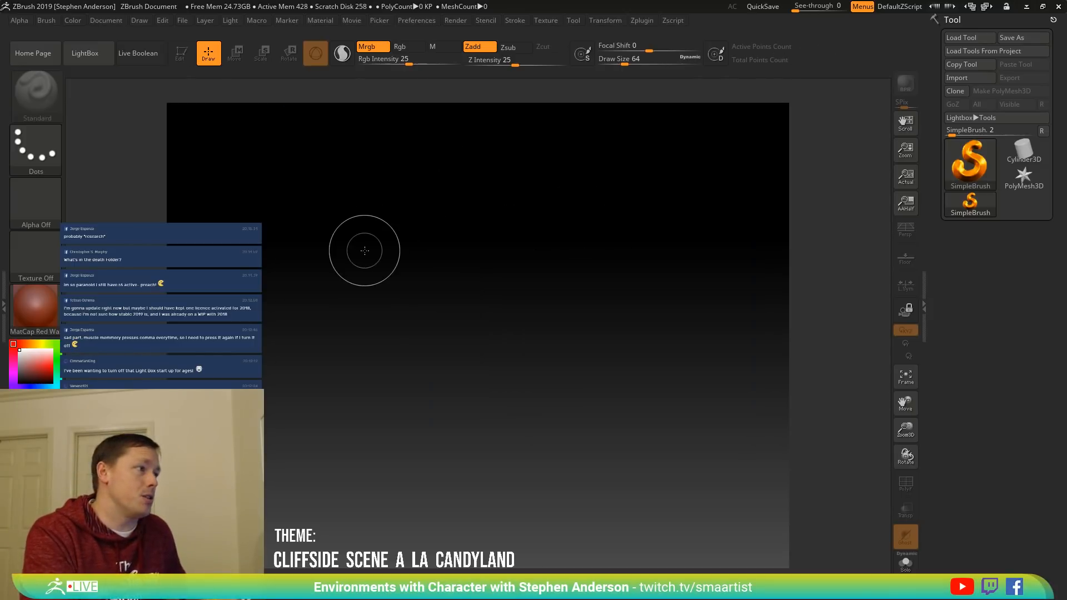
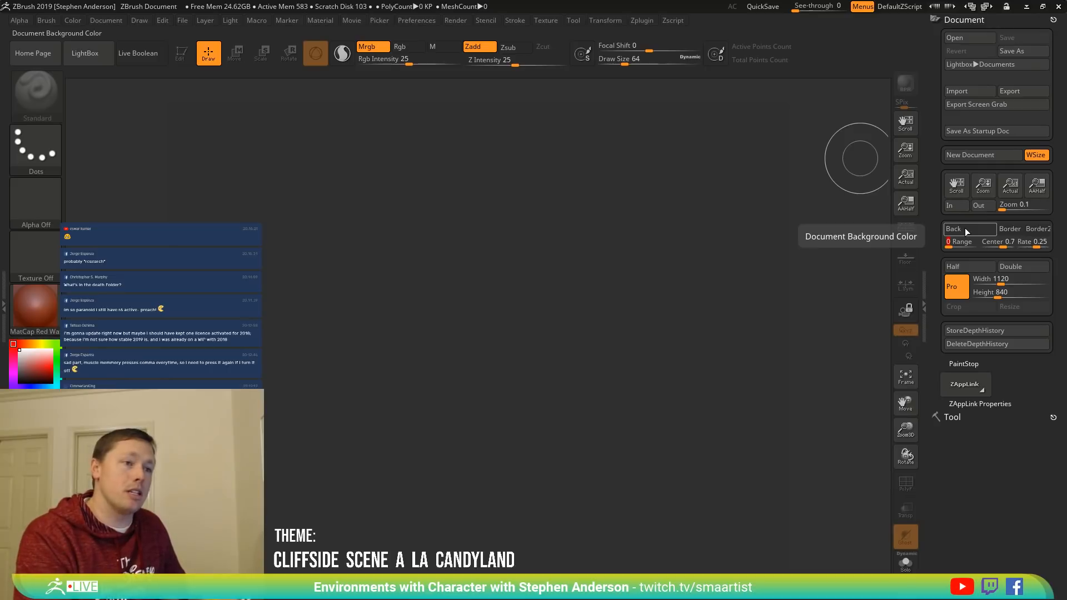
Try document background colors by sampling a dark grey and a light grey from the screen.
left_click_drag(965, 228, 145, 73)
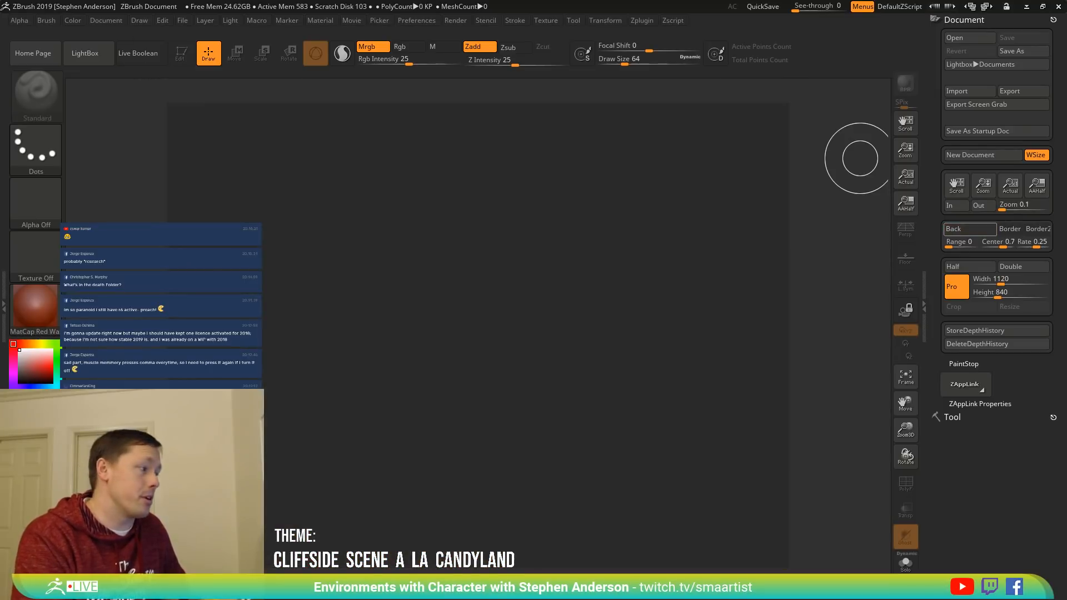
left_click_drag(150, 244, 167, 269)
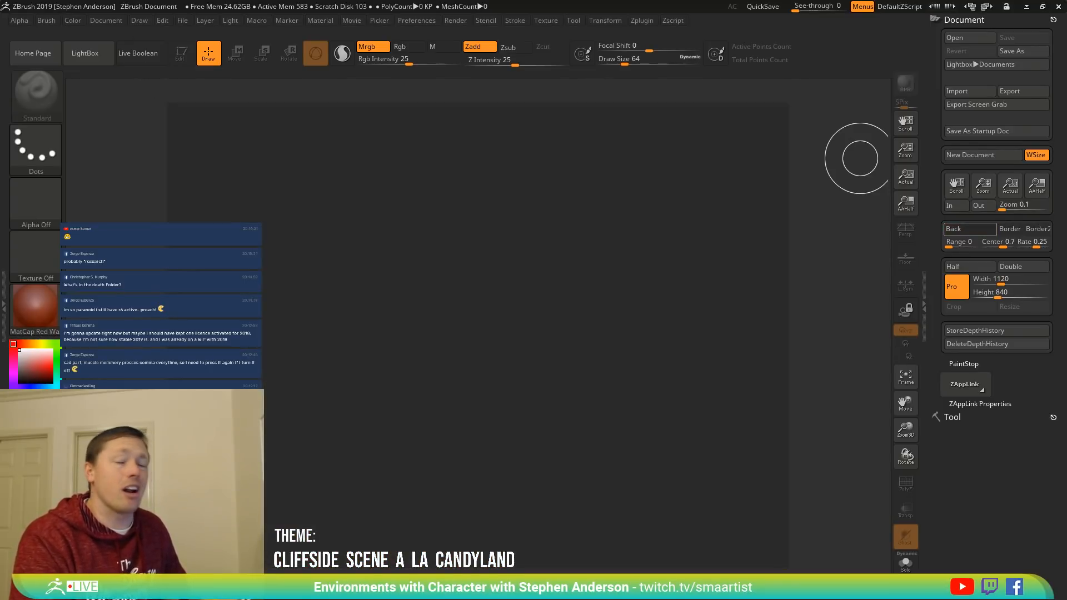
left_click_drag(83, 412, 954, 187)
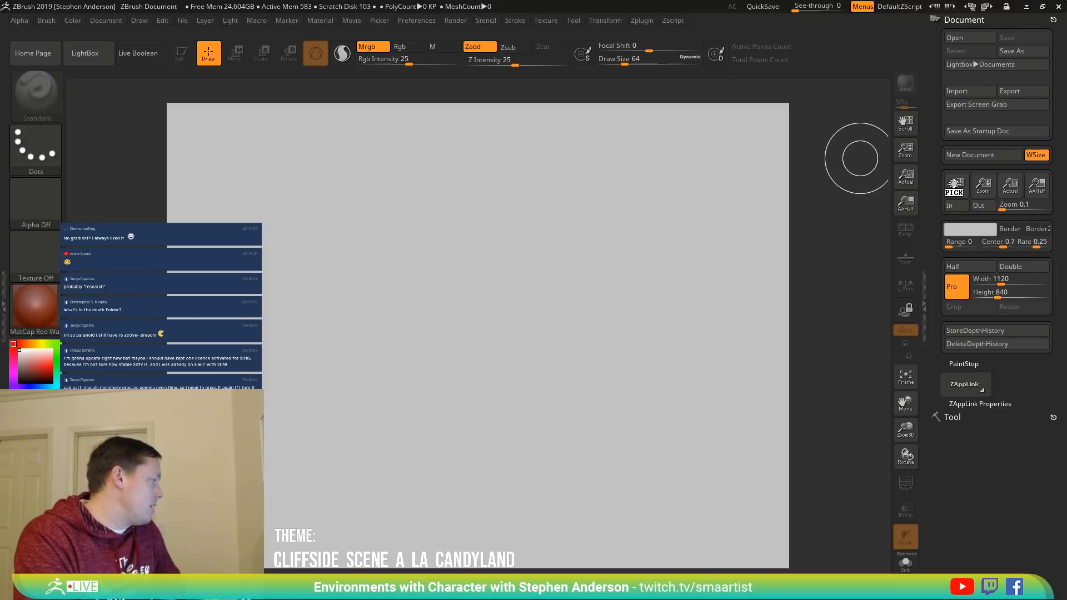
left_click_drag(954, 185, 954, 186)
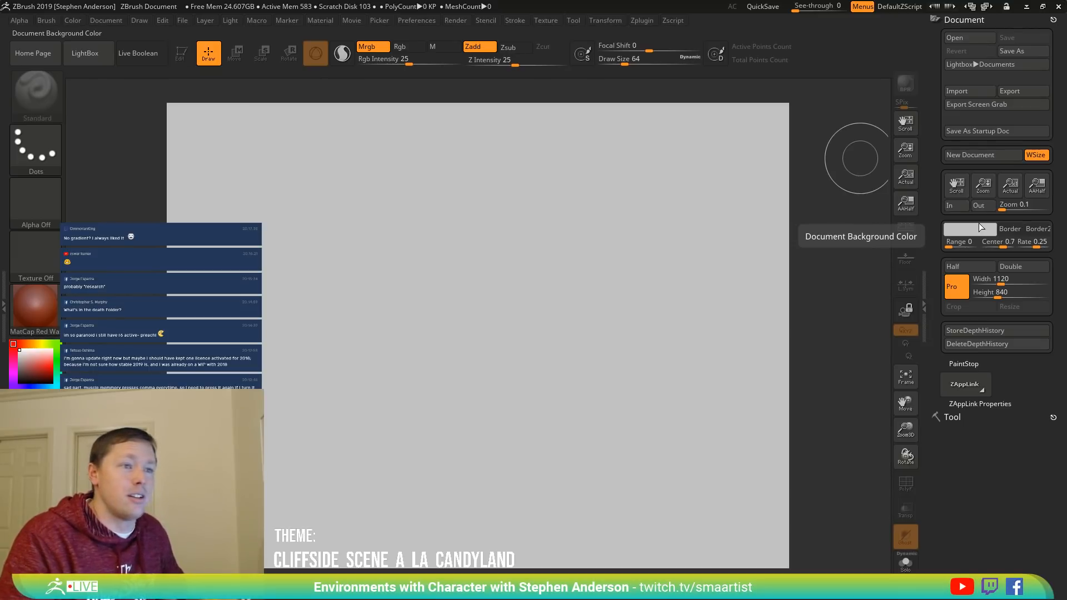
left_click_drag(978, 222, 979, 224)
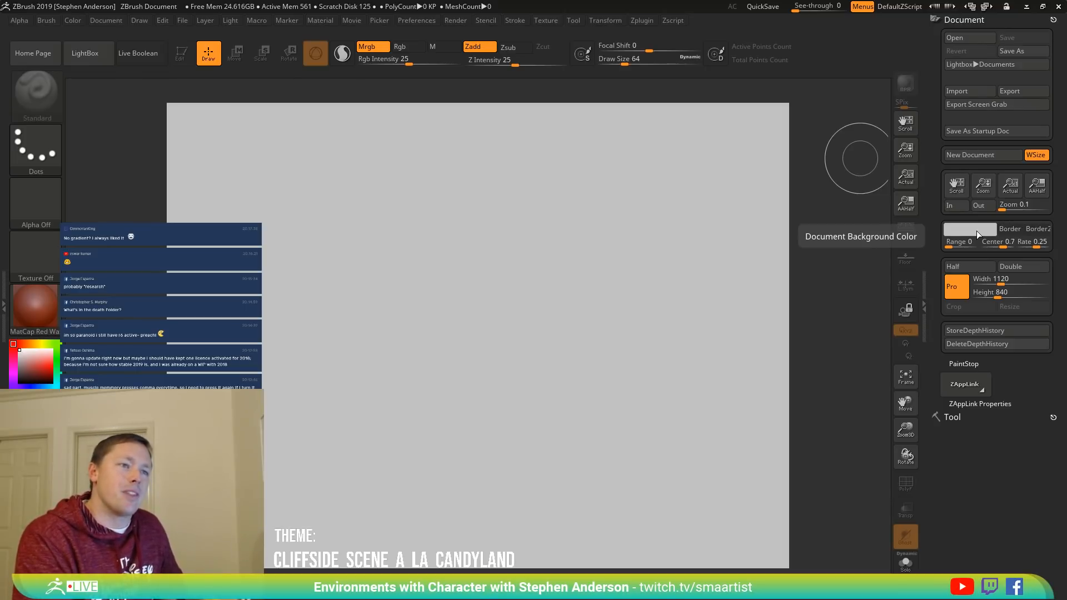
Set the document background to a near-black color sampled from the screen, comparing it with light grey.
left_click_drag(976, 231, 686, 9)
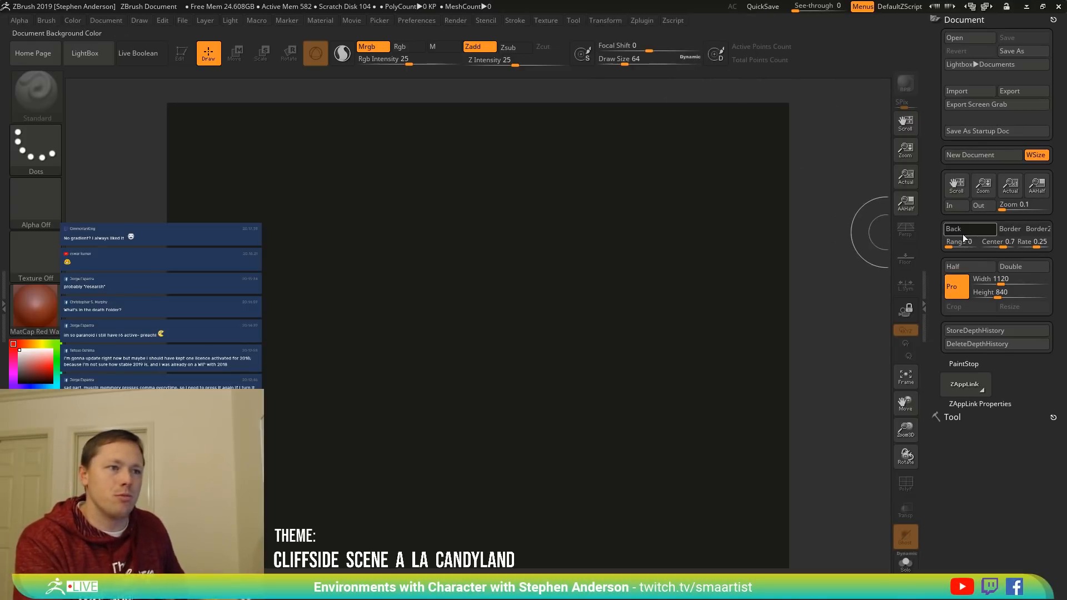
left_click_drag(971, 228, 954, 184)
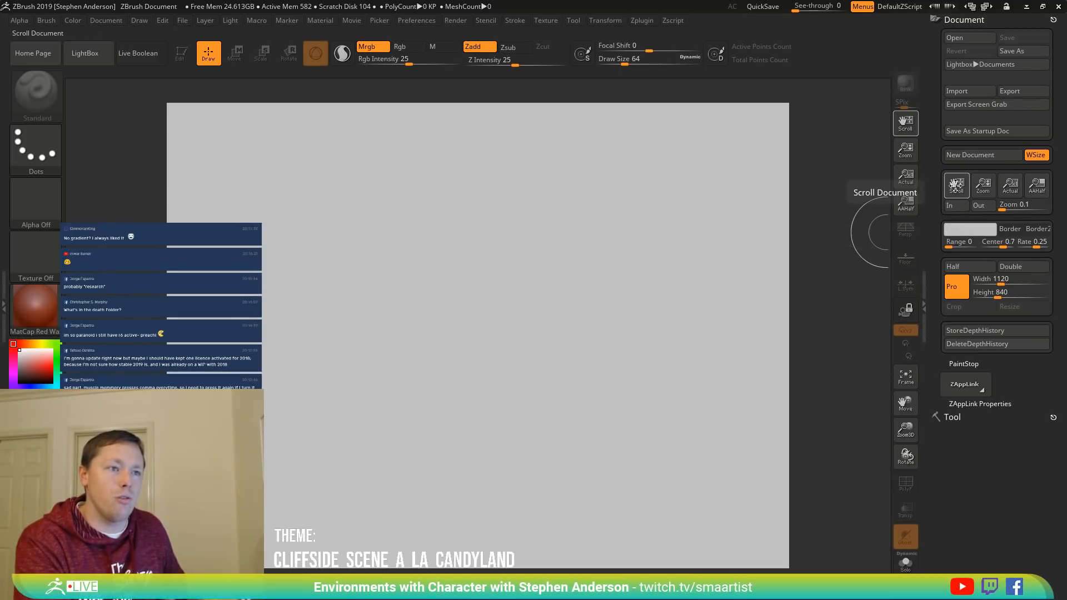
left_click_drag(979, 231, 789, 78)
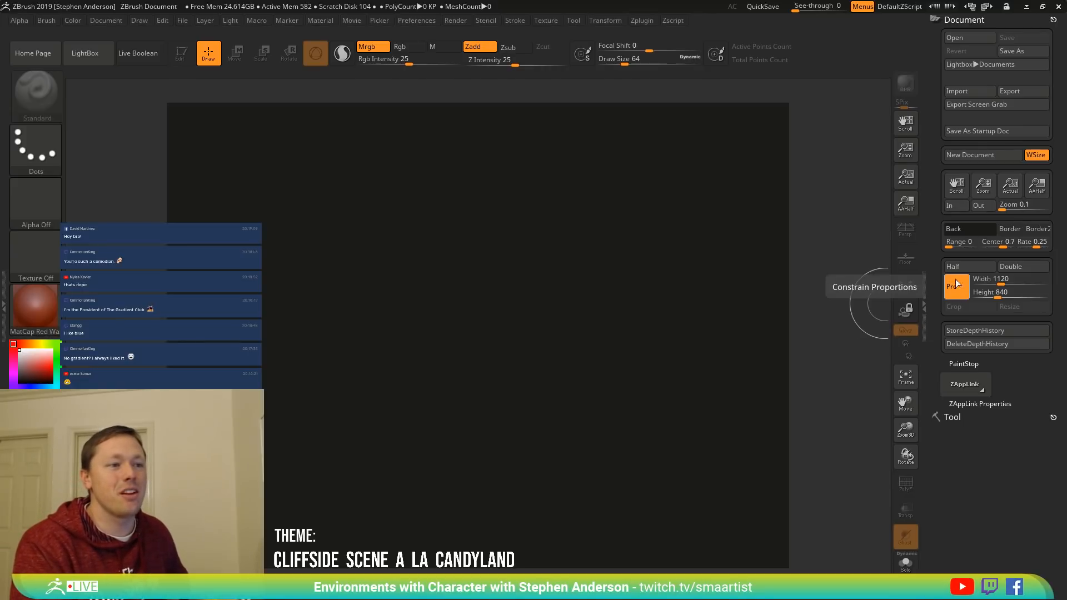
Turn off the document's Pro constraint and set both its width and height to 2500.
left_click(955, 291)
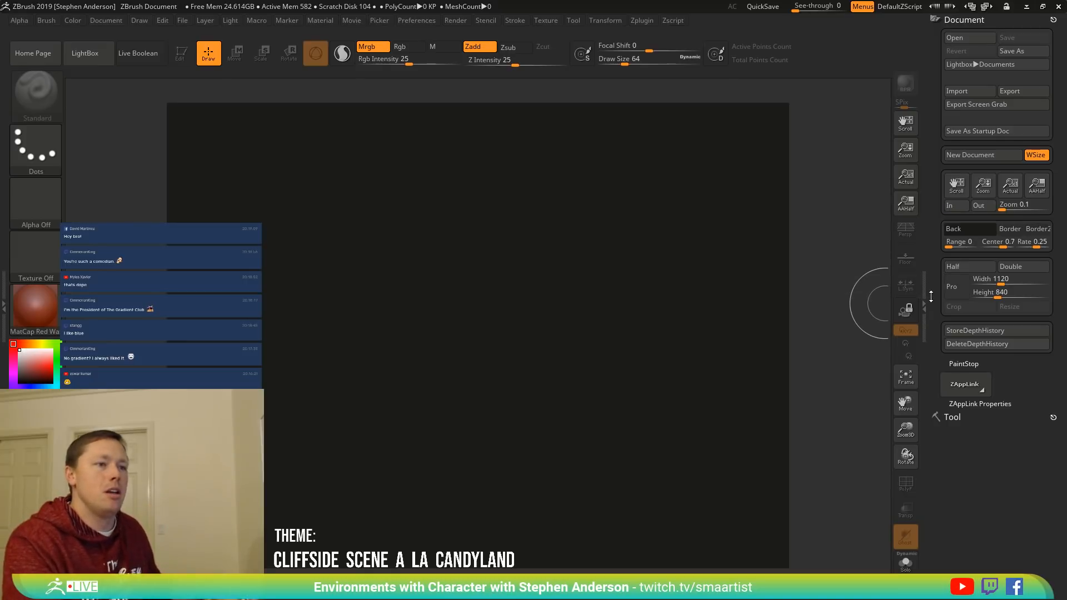
left_click(982, 279)
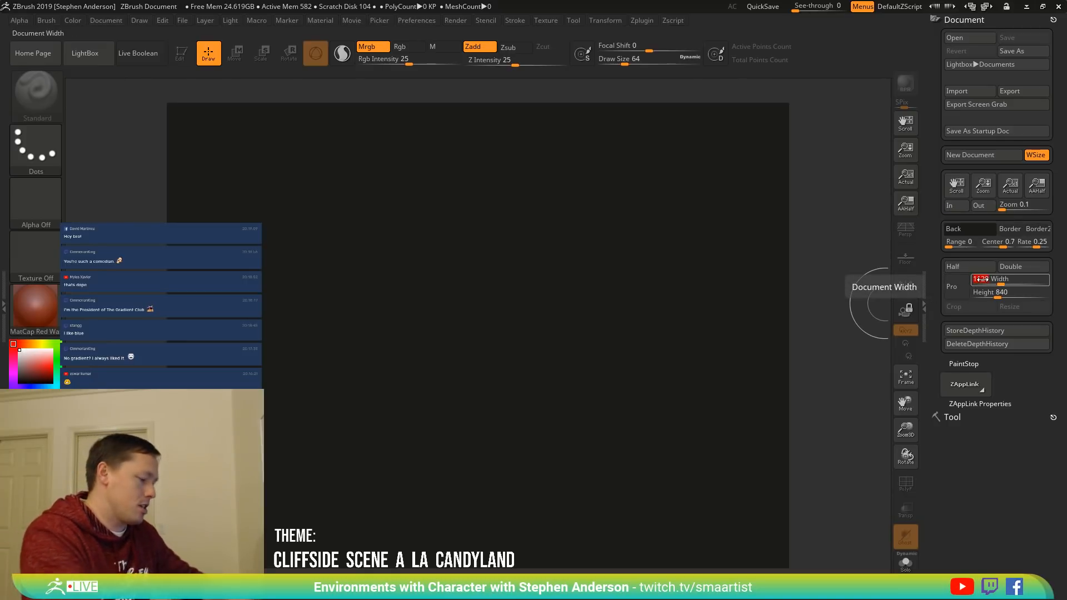
key("Return")
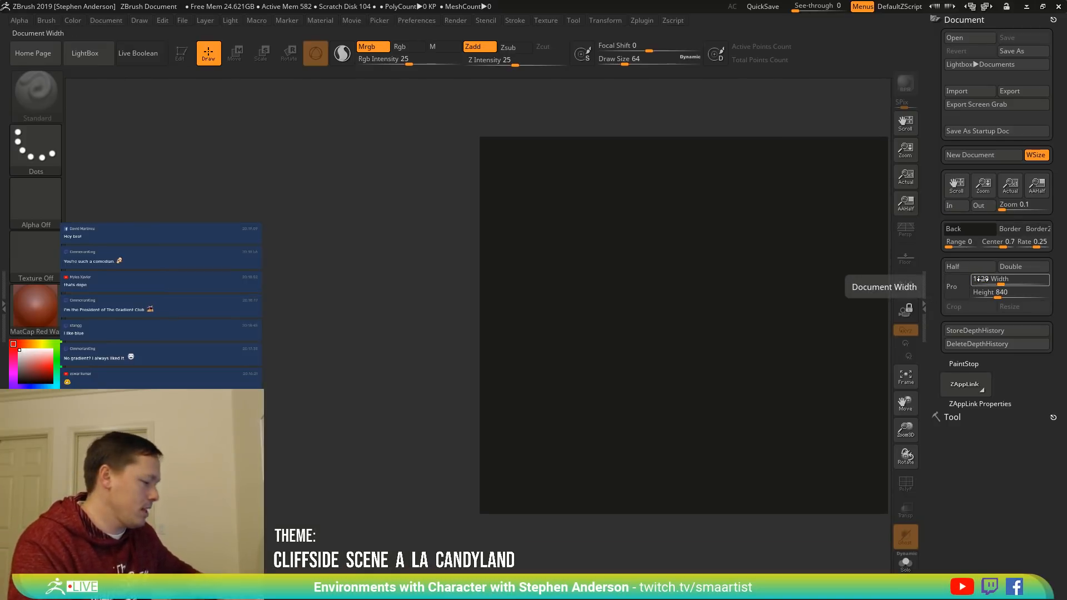
left_click(981, 279)
type("2")
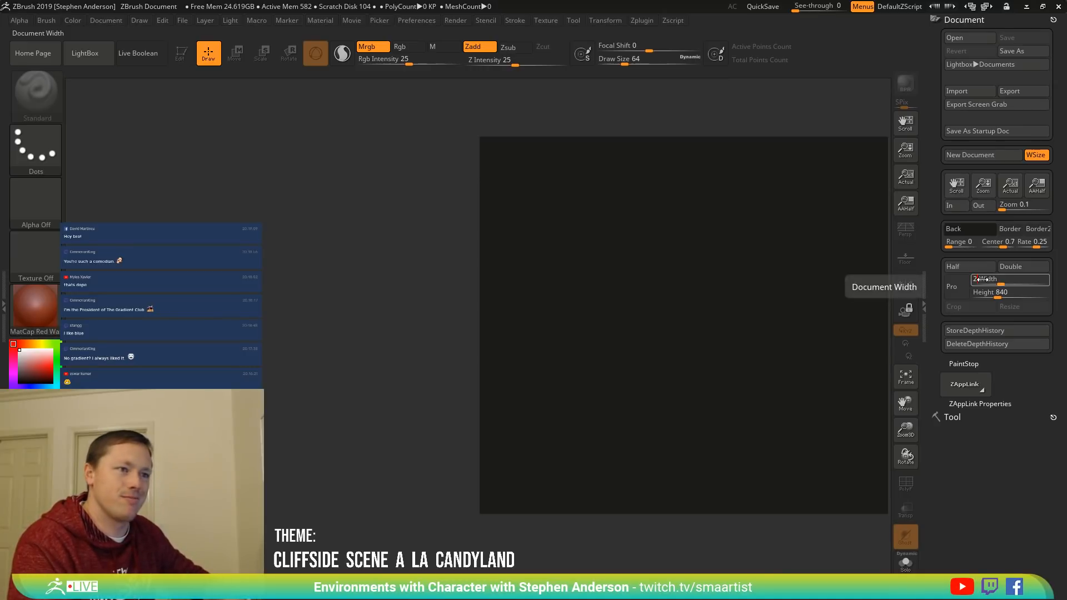
type("500")
key("Return")
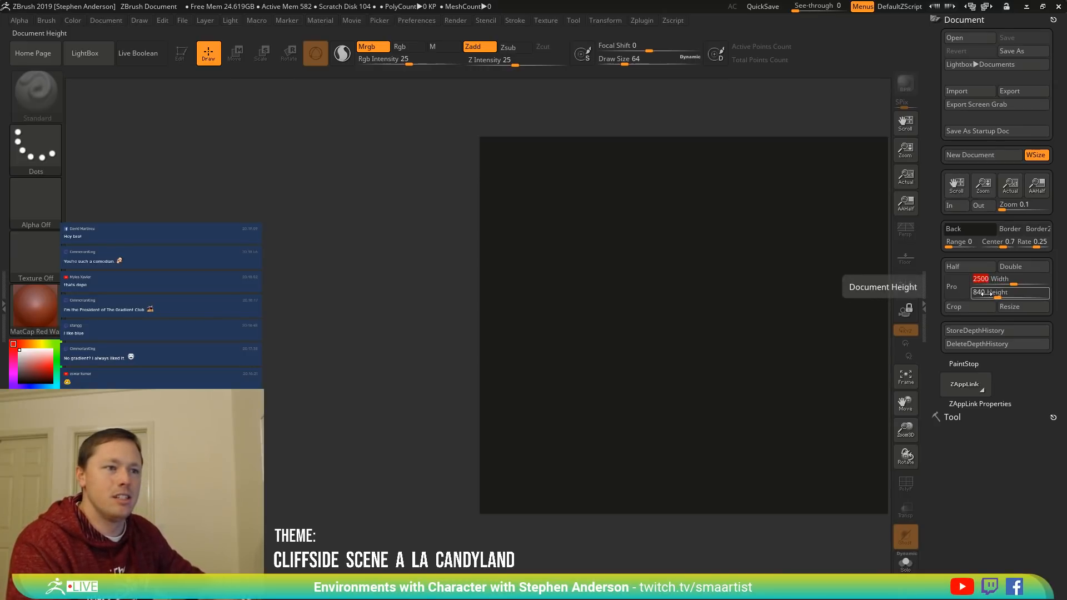
left_click(983, 293)
type("2500")
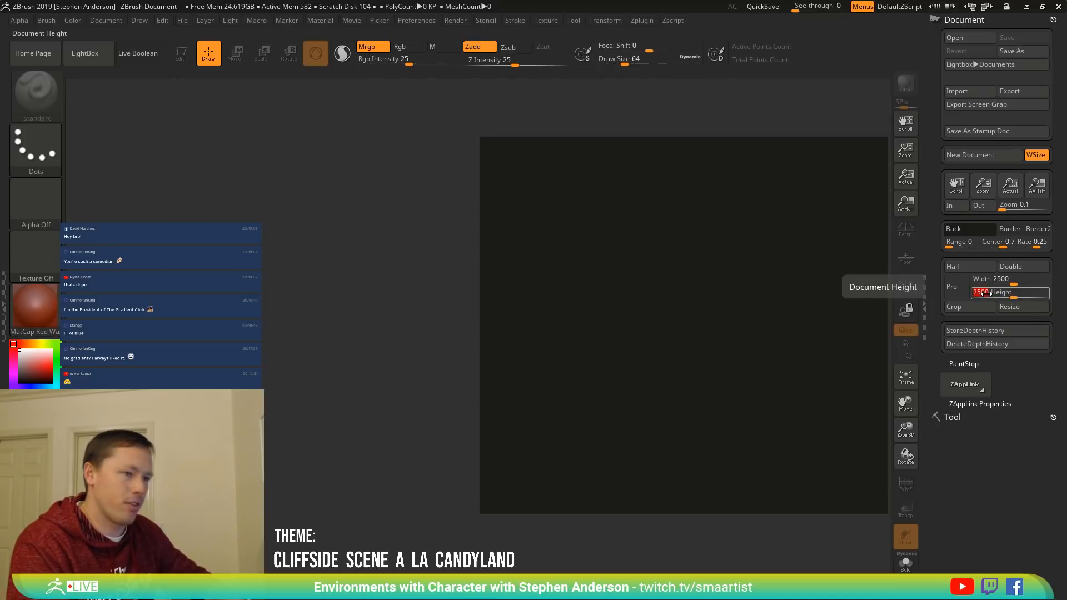
key("Return")
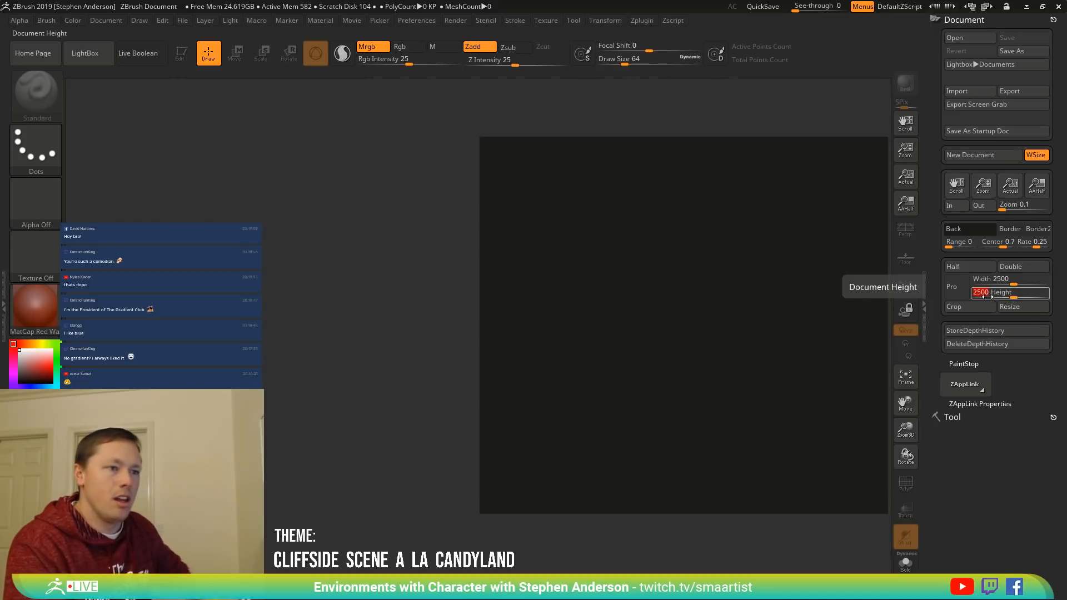
Resize the document to the entered dimensions and save it as the startup document.
left_click(1017, 307)
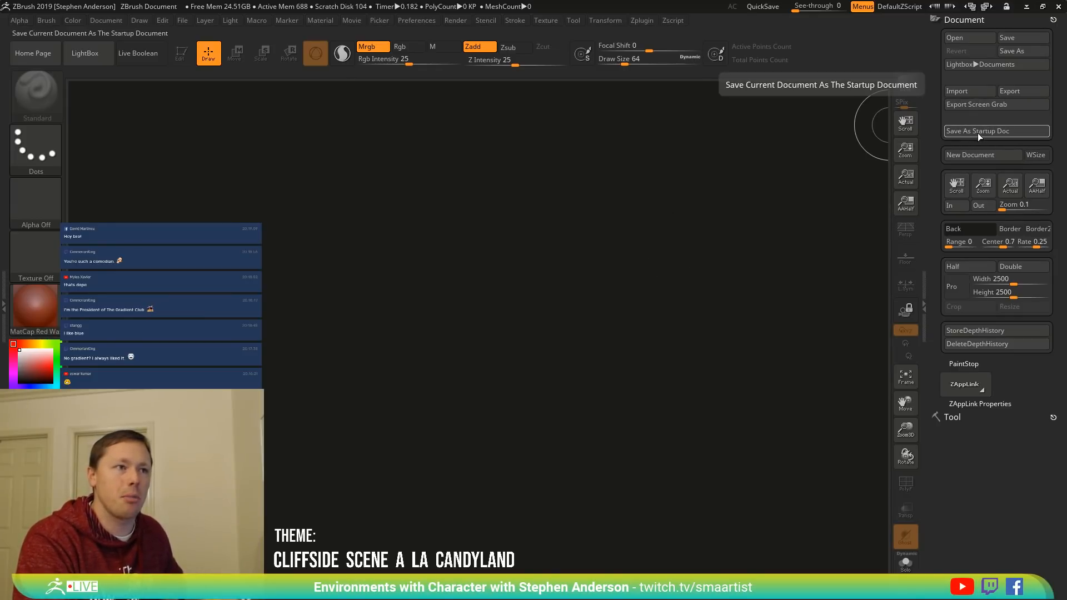
left_click(1013, 131)
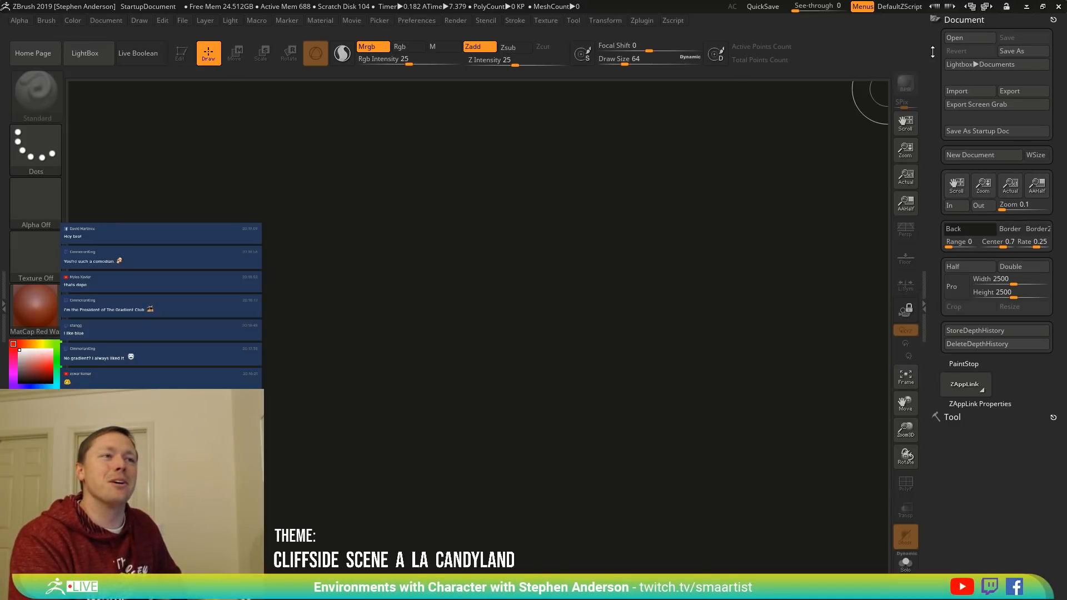
Remove the Document palette from the tray, expand the Tool palette, and store the interface configuration for startup.
left_click(1053, 20)
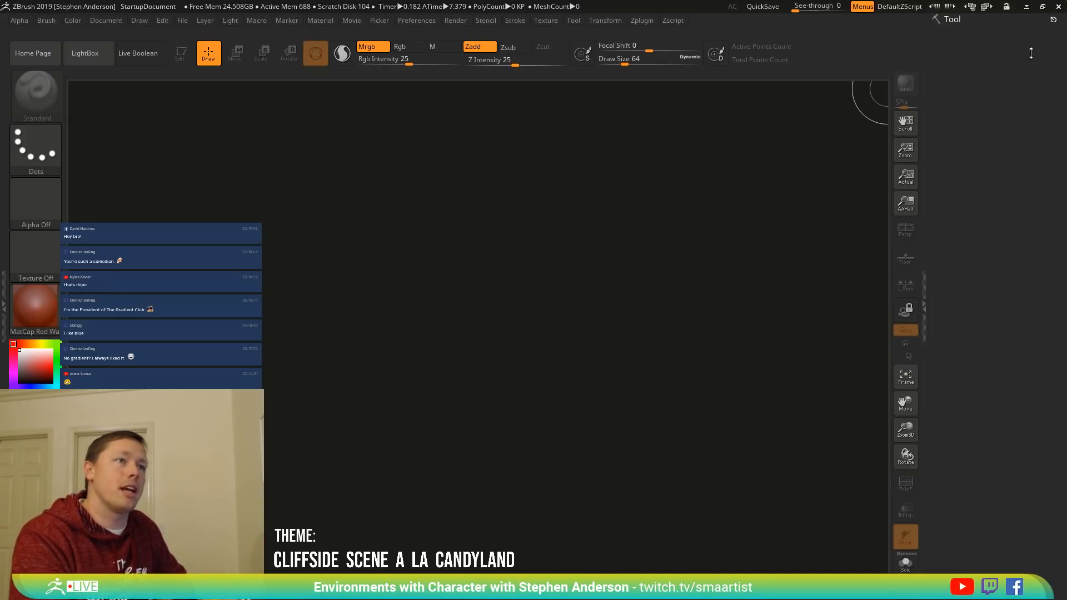
left_click(970, 20)
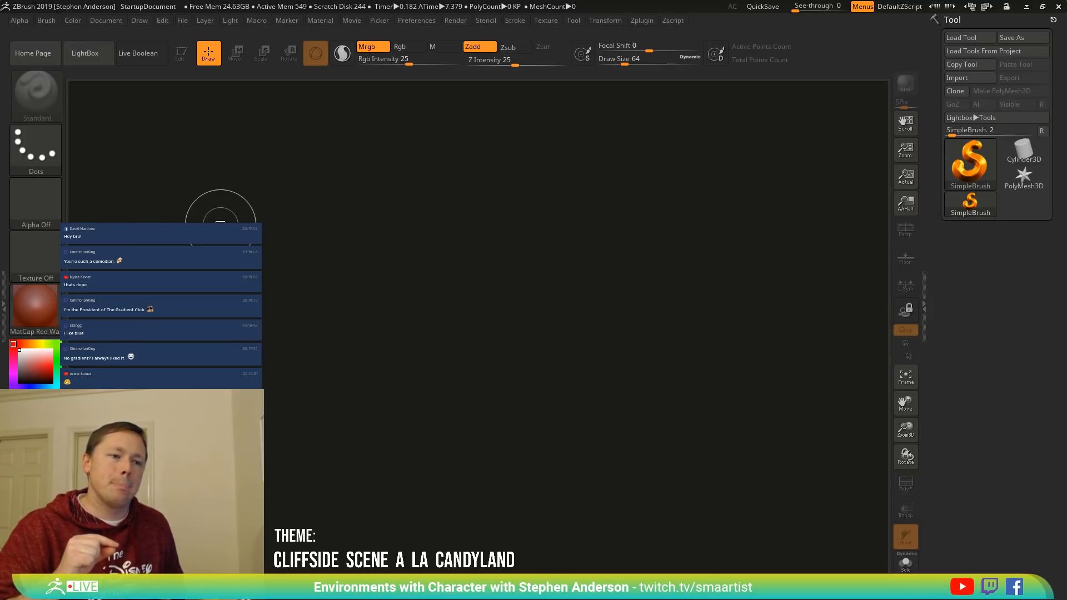
left_click(425, 20)
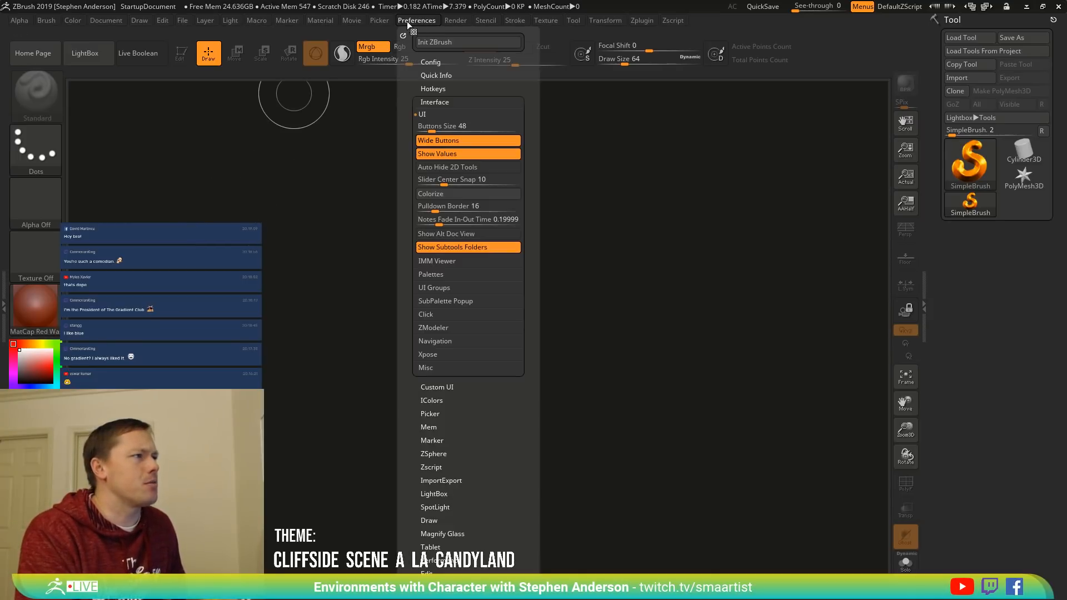
left_click(435, 61)
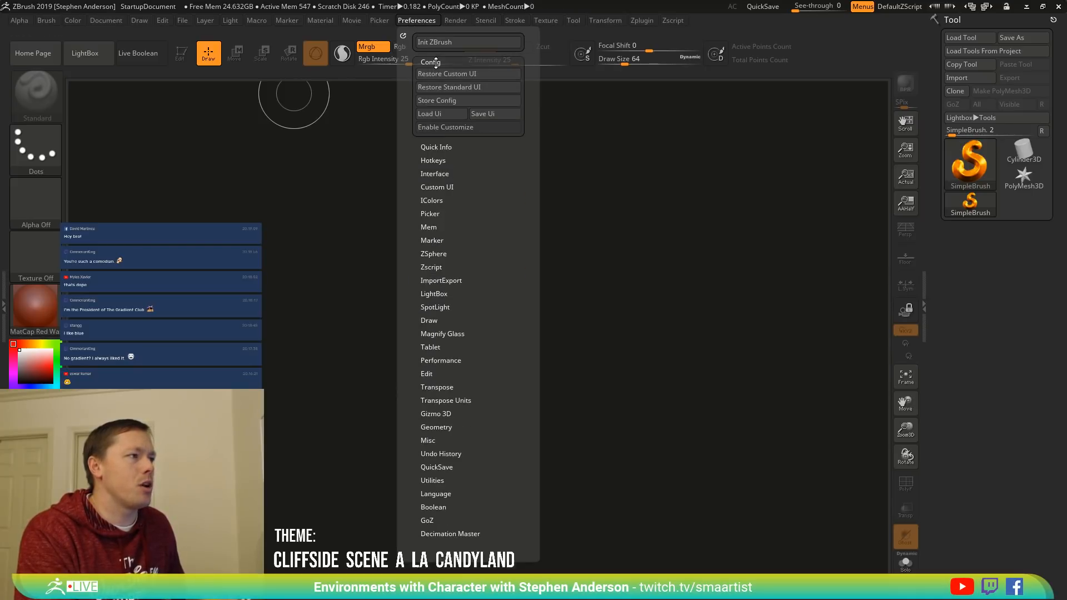
left_click(466, 101)
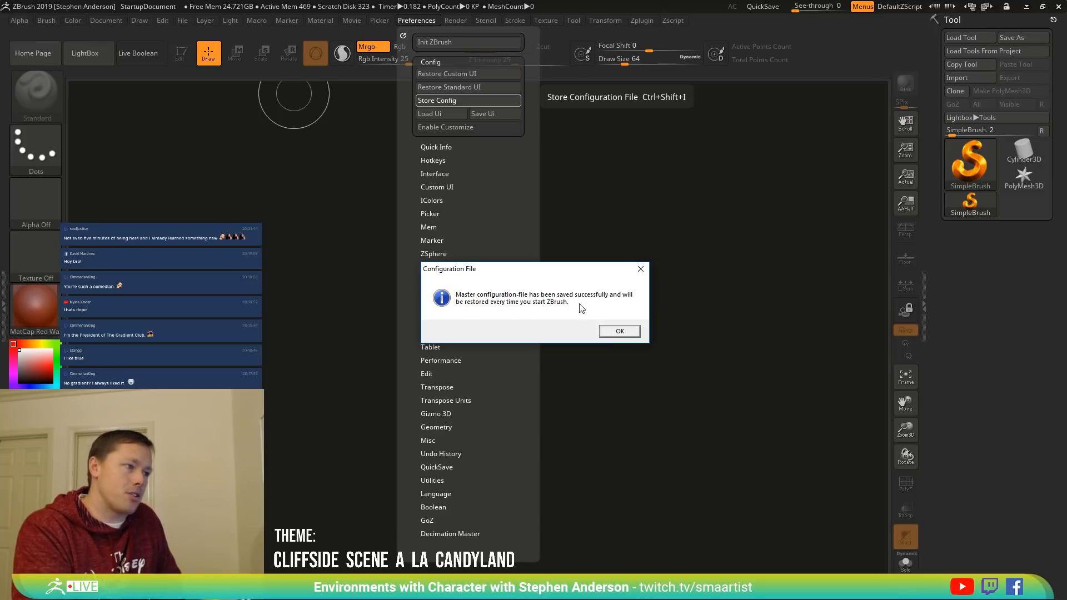
left_click(619, 331)
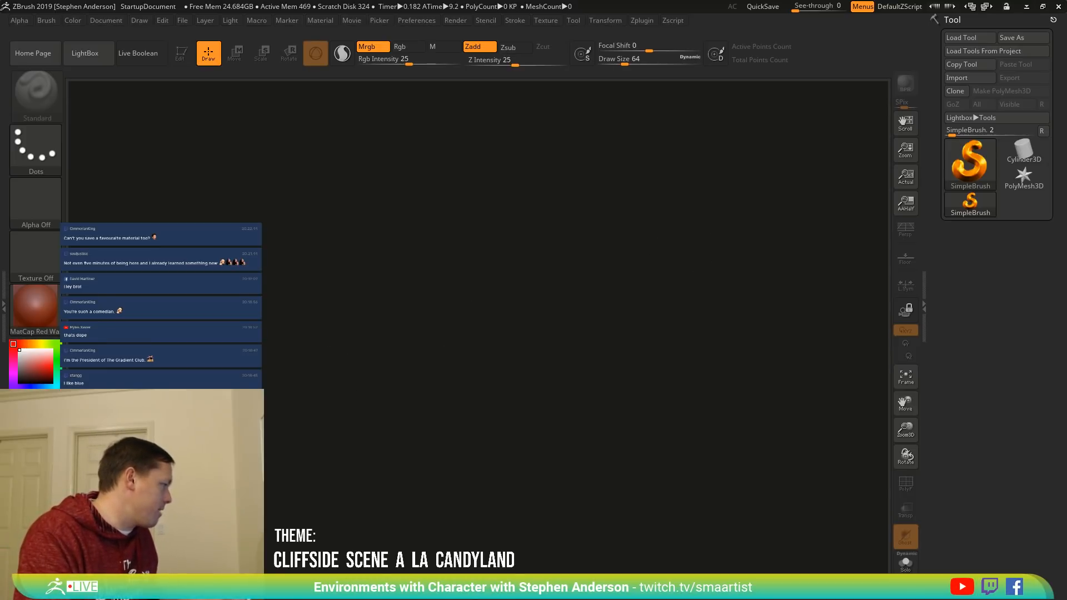
Choose BasicMaterial as the current material and save it as the startup material.
left_click(34, 310)
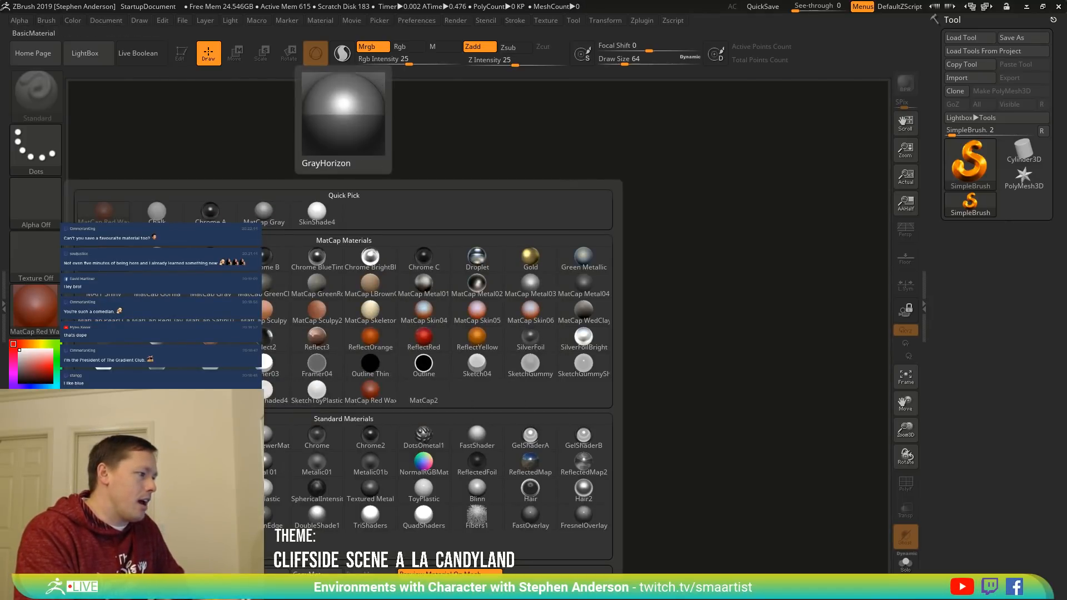
left_click(157, 436)
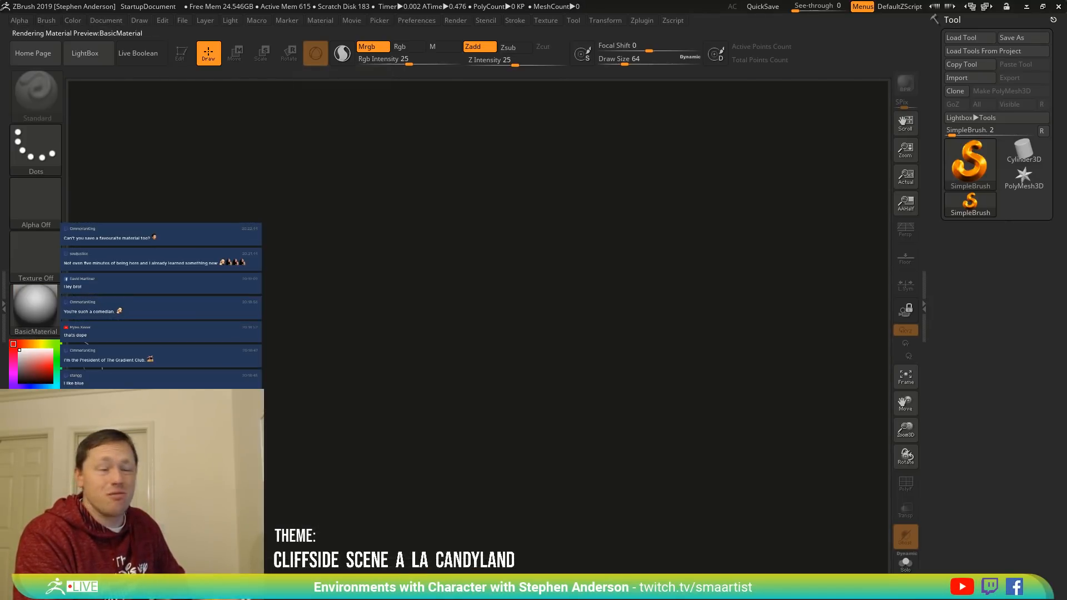
left_click(43, 310)
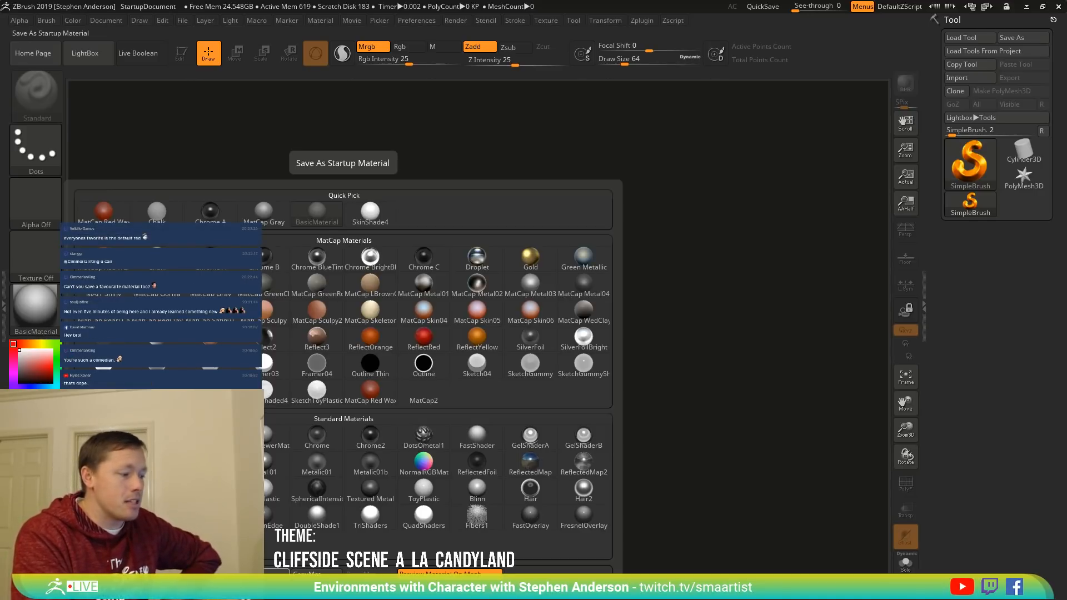
left_click(355, 572)
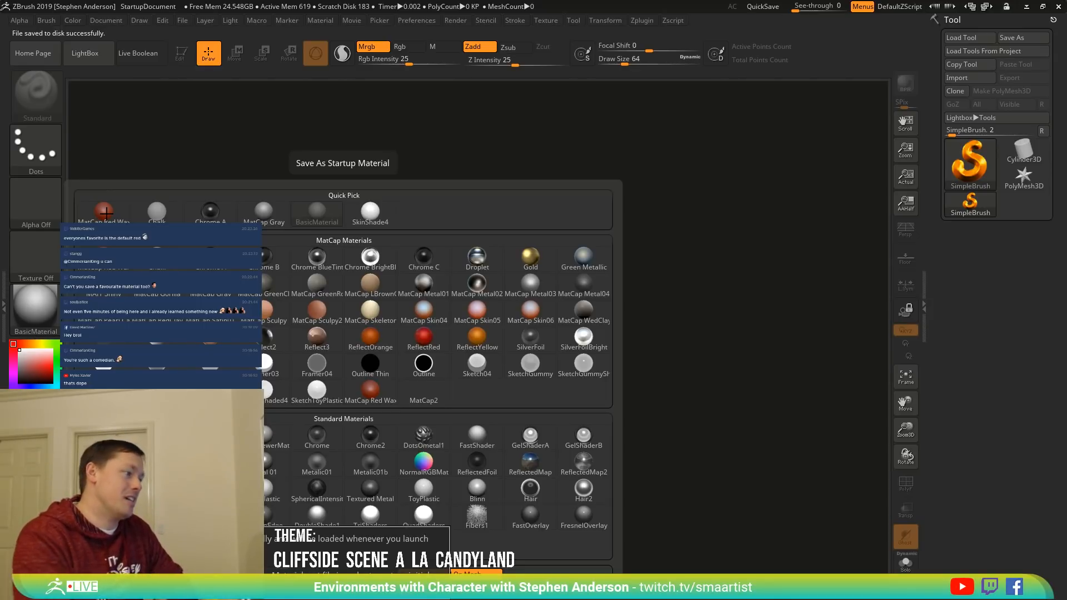
left_click(482, 212)
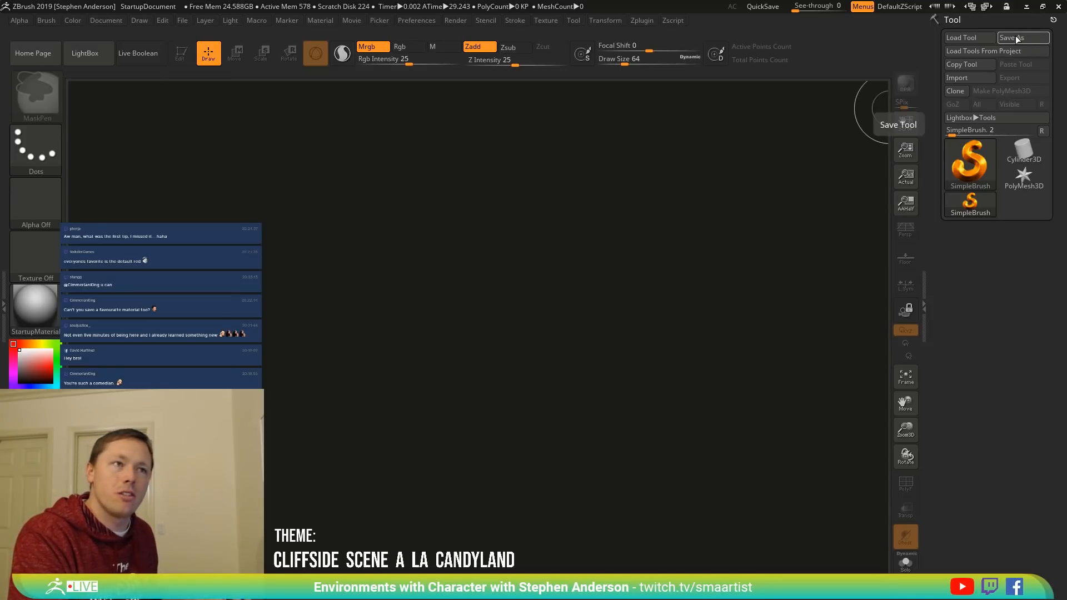
Assign Ctrl+S as the custom hotkey for saving the tool under a chosen name.
left_click(1015, 37, "ctrl+alt")
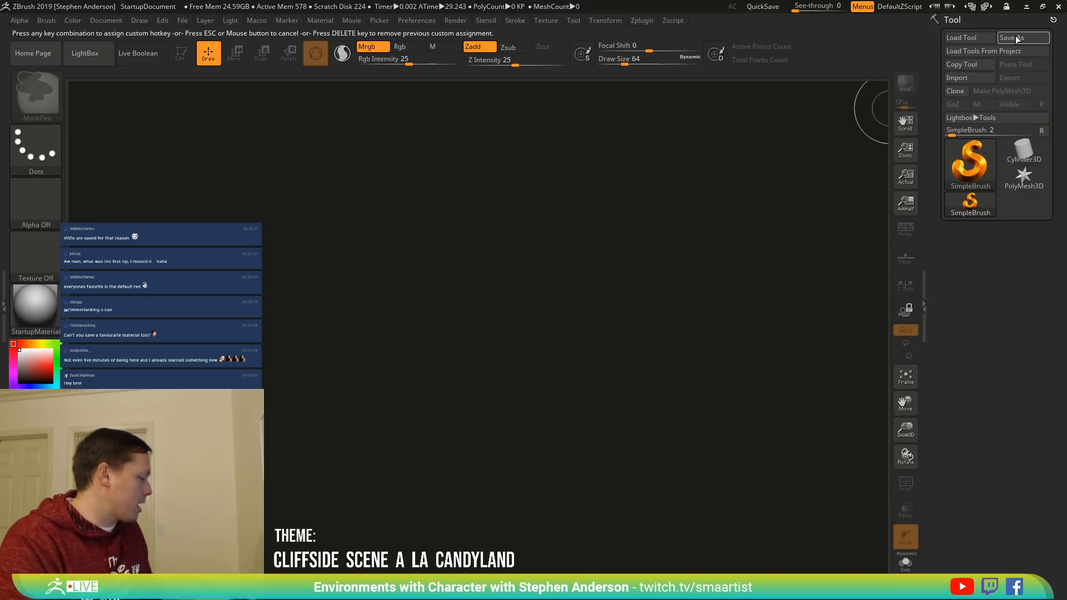
key("ctrl+s")
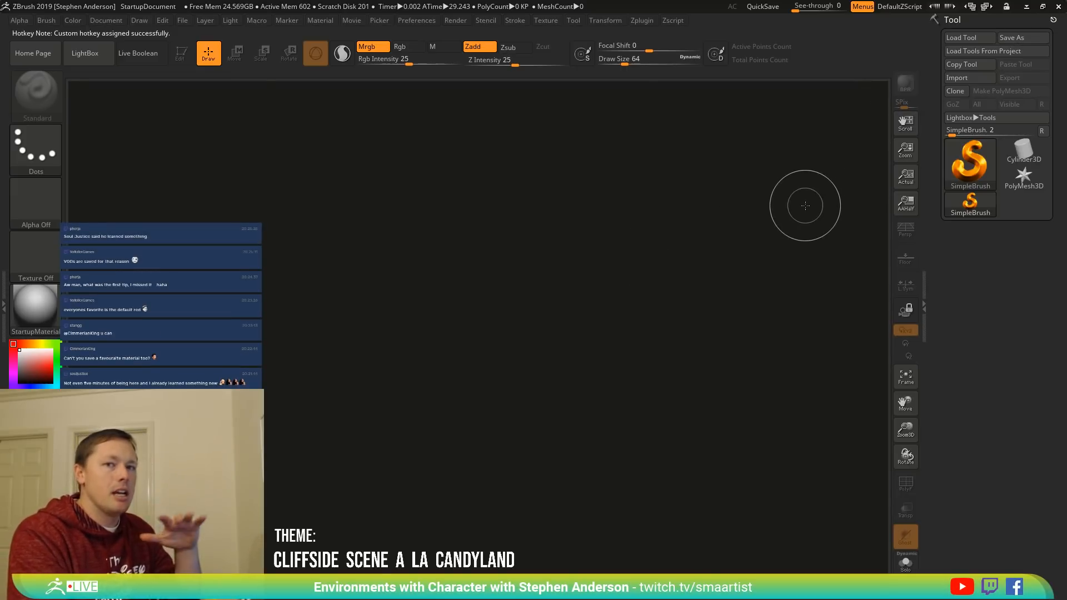
Reduce the UI buttons size in the interface preferences and exit ZBrush, saving the changes to the startup hotkeys.
left_click(428, 20)
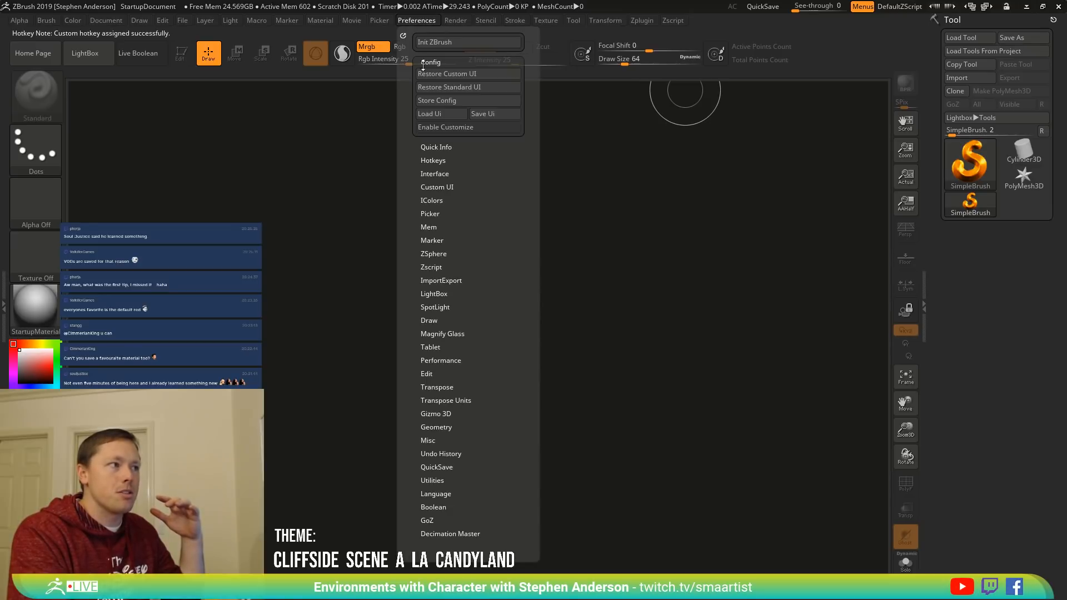
left_click(434, 174)
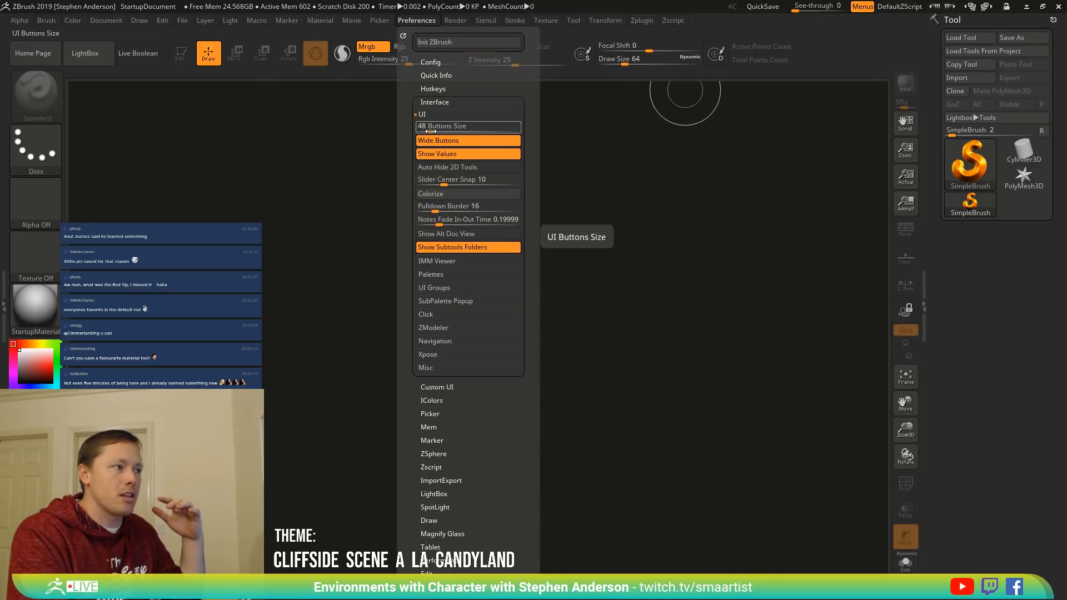
left_click_drag(430, 131, 412, 128)
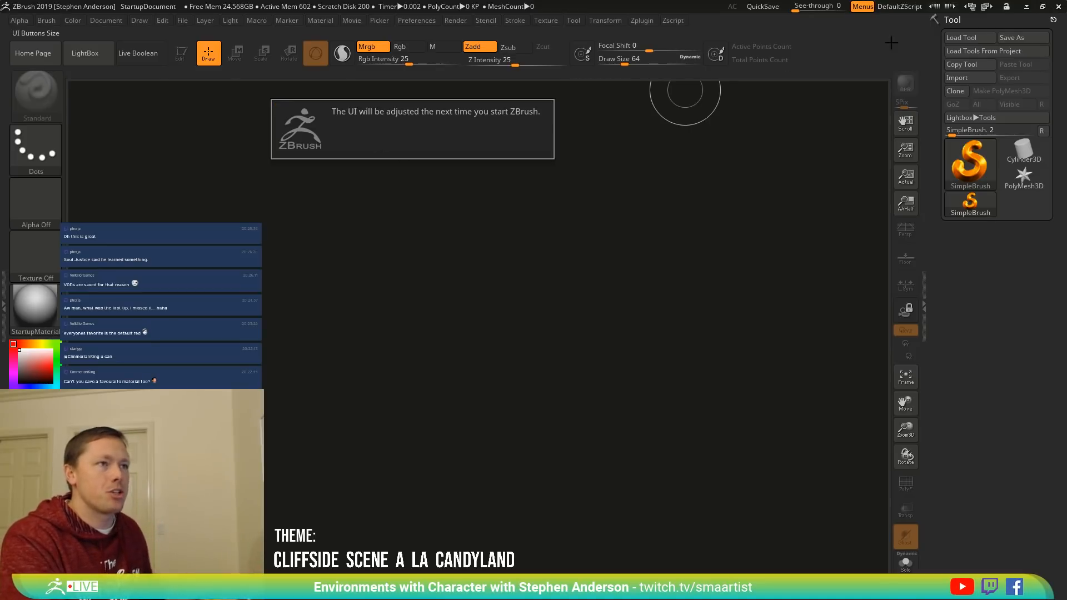
left_click(366, 123)
left_click(1059, 7)
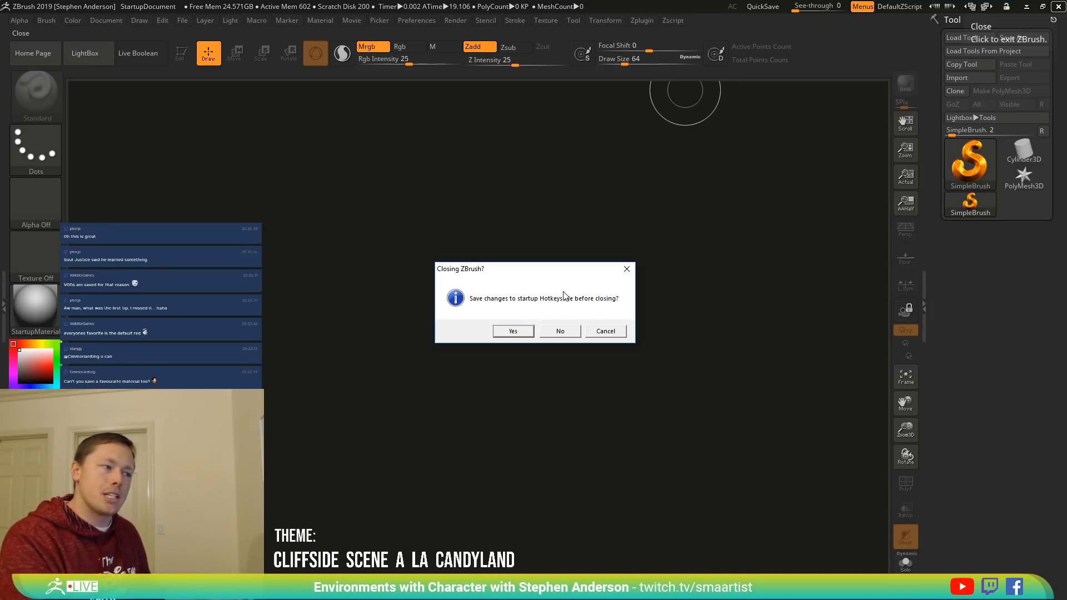
left_click(511, 332)
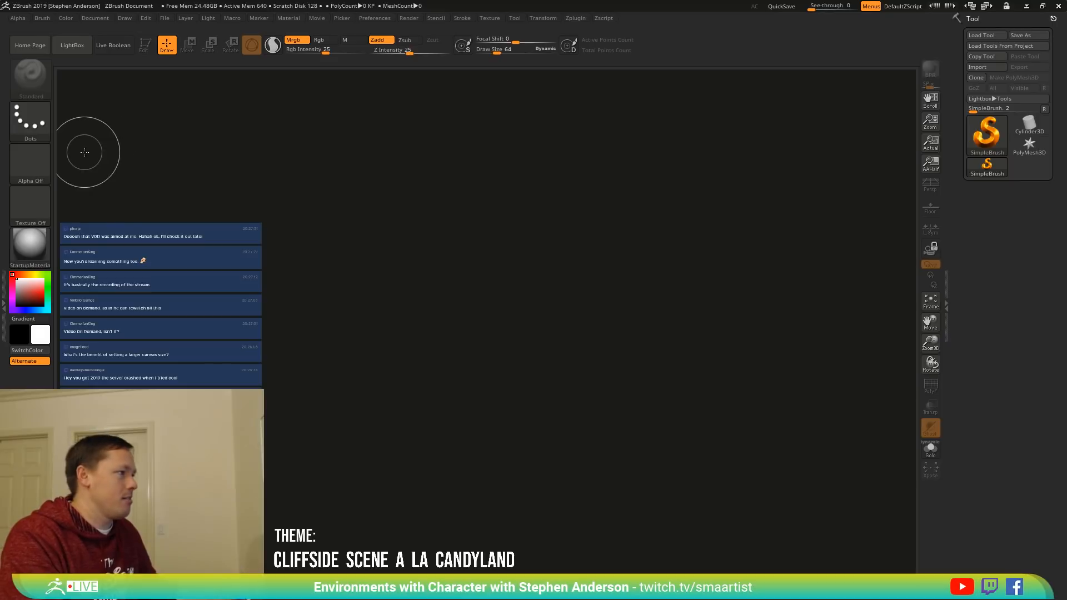
Review the LightBox preferences, including the option to open it at launch.
left_click(92, 16)
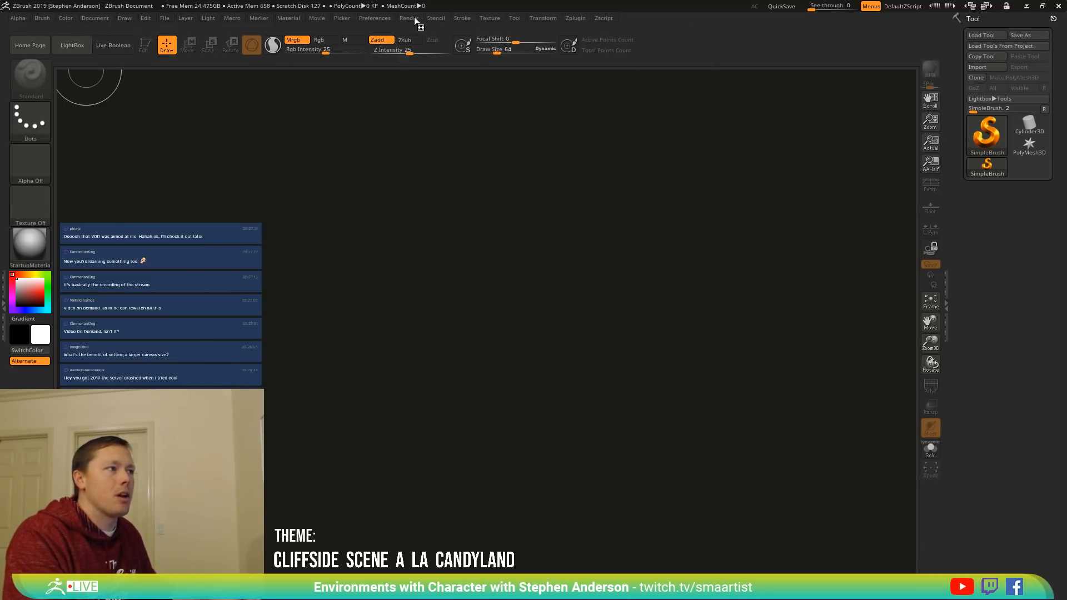
left_click(379, 17)
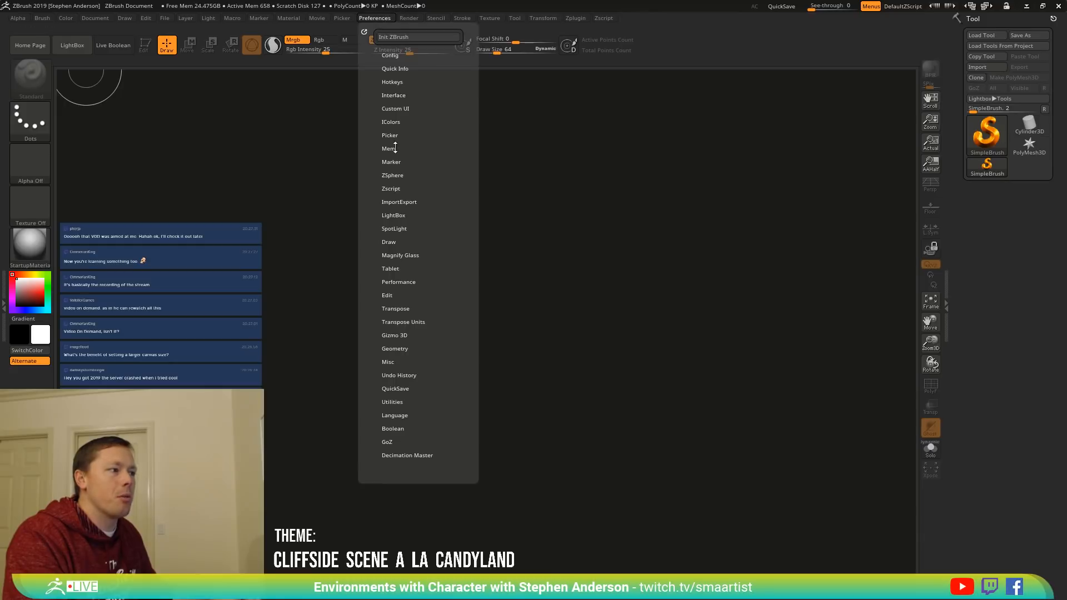
left_click(394, 215)
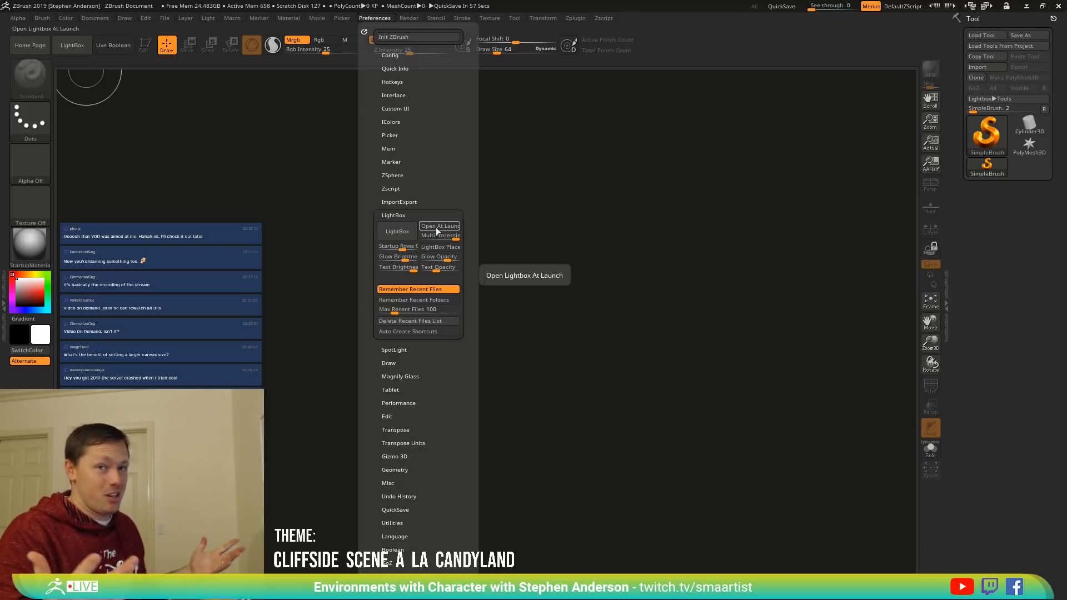
left_click(379, 19)
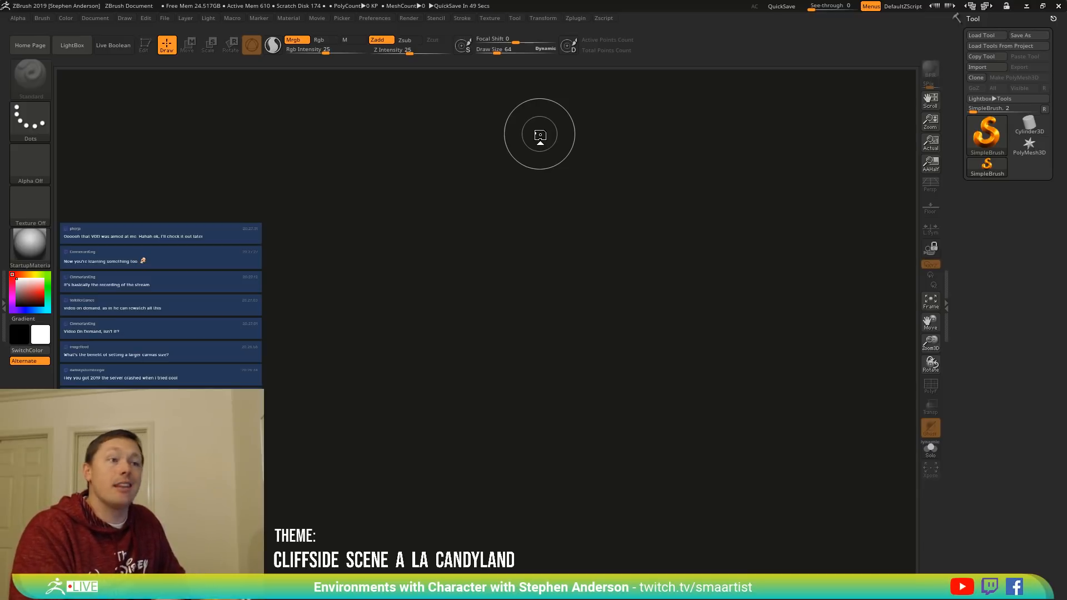
Assign Ctrl+O as the custom hotkey for loading a tool.
key("ctrl+o")
left_click(985, 35, "ctrl+alt")
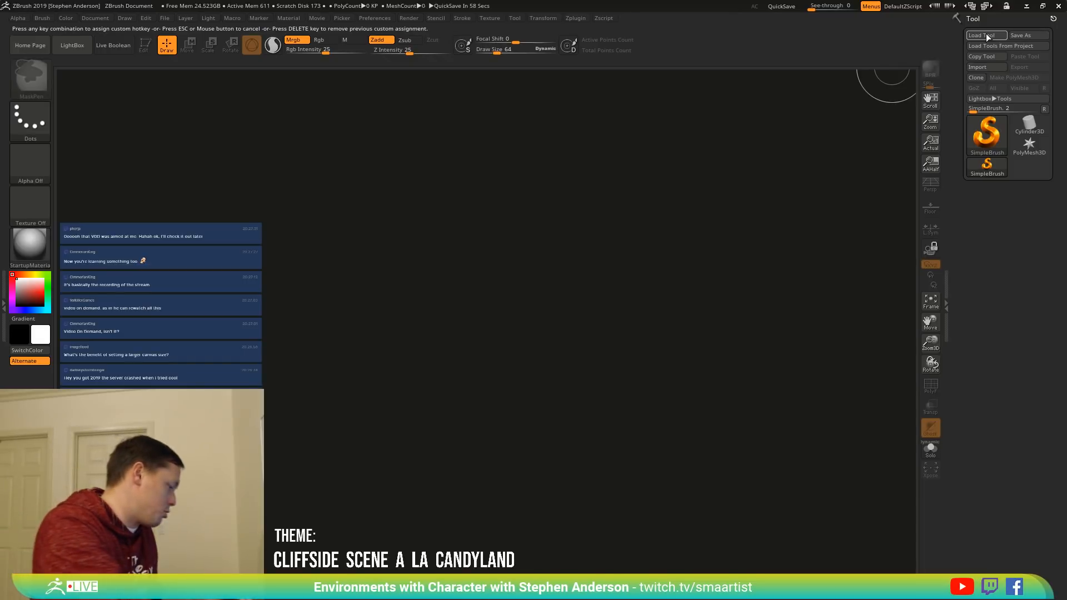
key("ctrl+o")
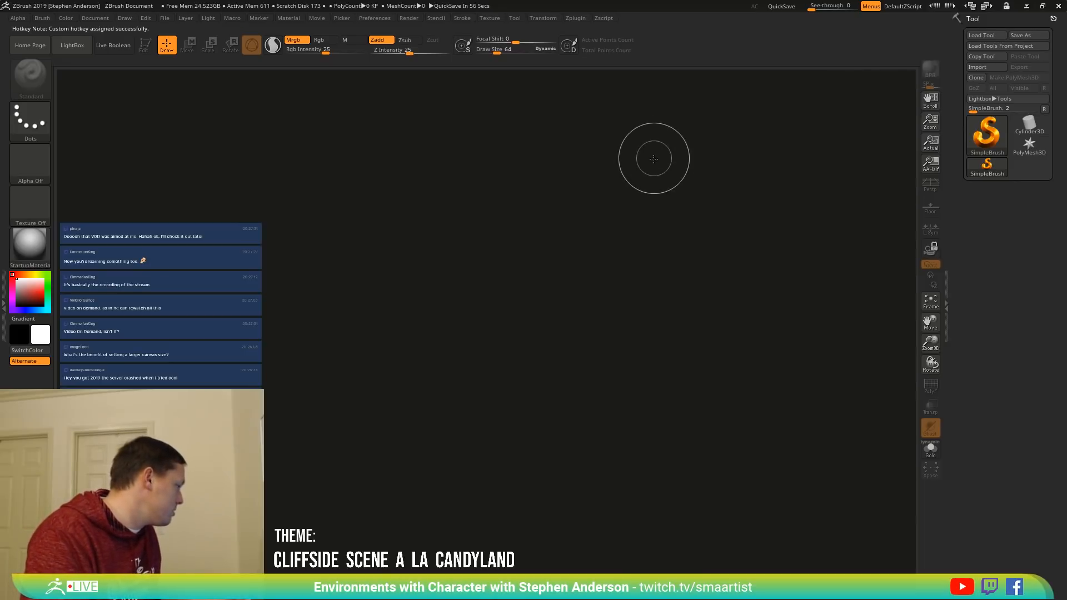
Load the DragonB_01 tool from the _CandyLand project folder.
key("ctrl")
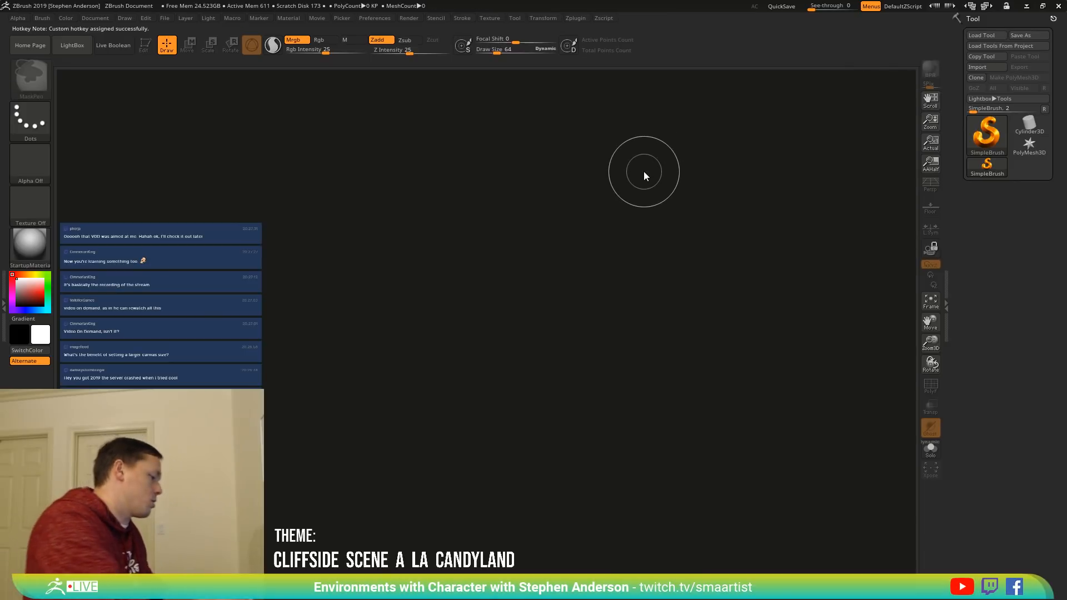
key("ctrl+o")
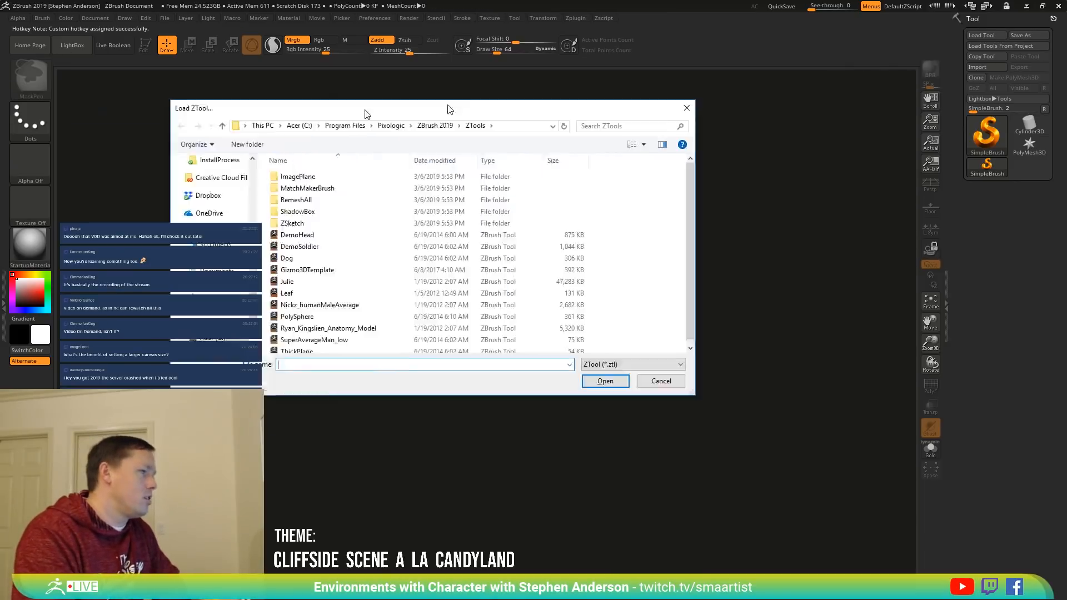
left_click_drag(365, 112, 471, 129)
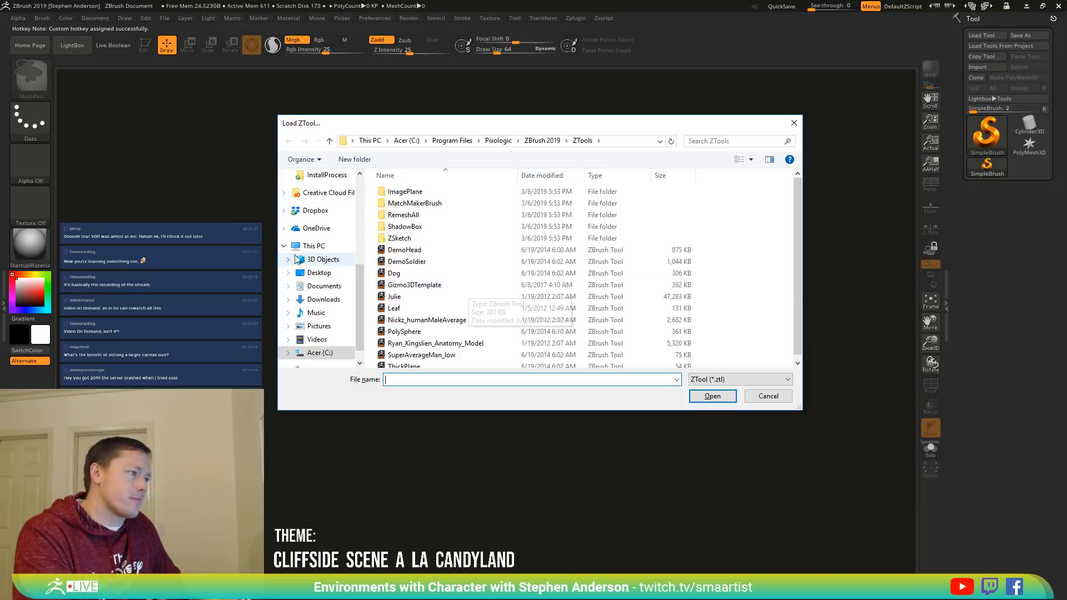
scroll(318, 259, "up", 5)
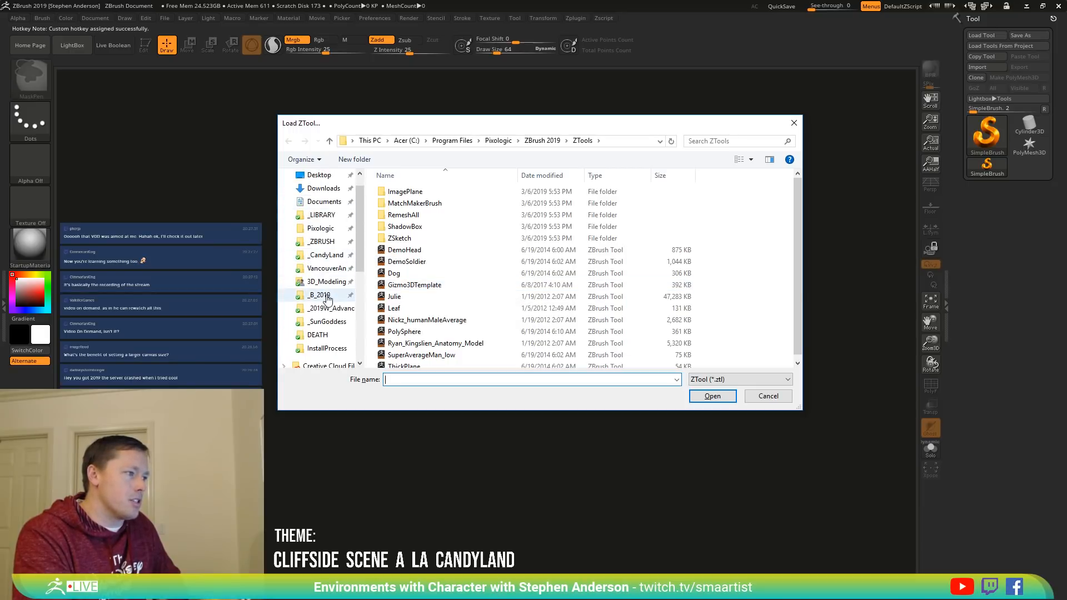
left_click(328, 256)
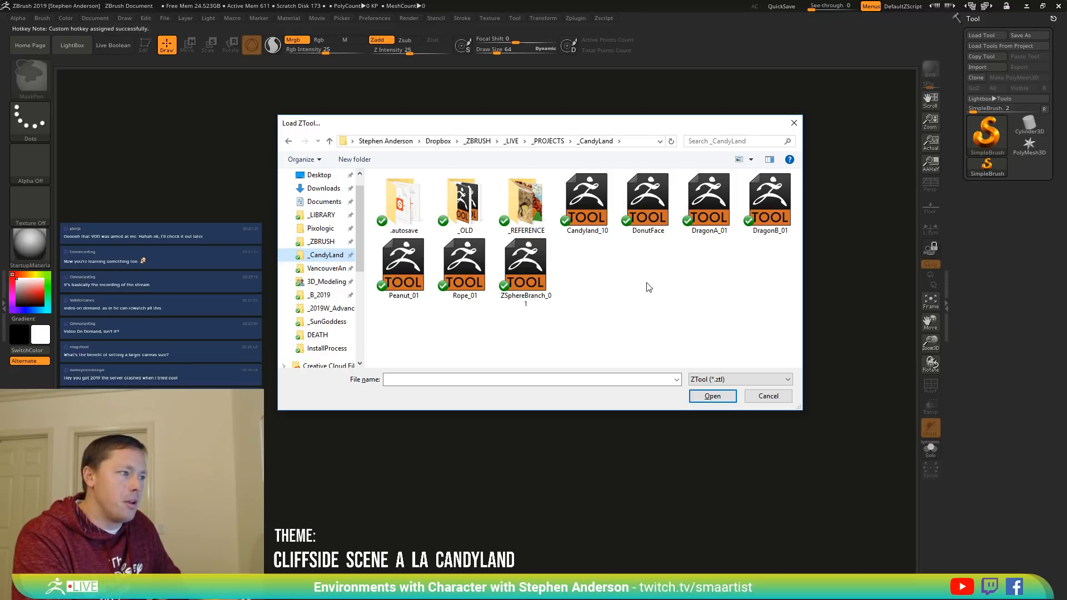
double_click(770, 207)
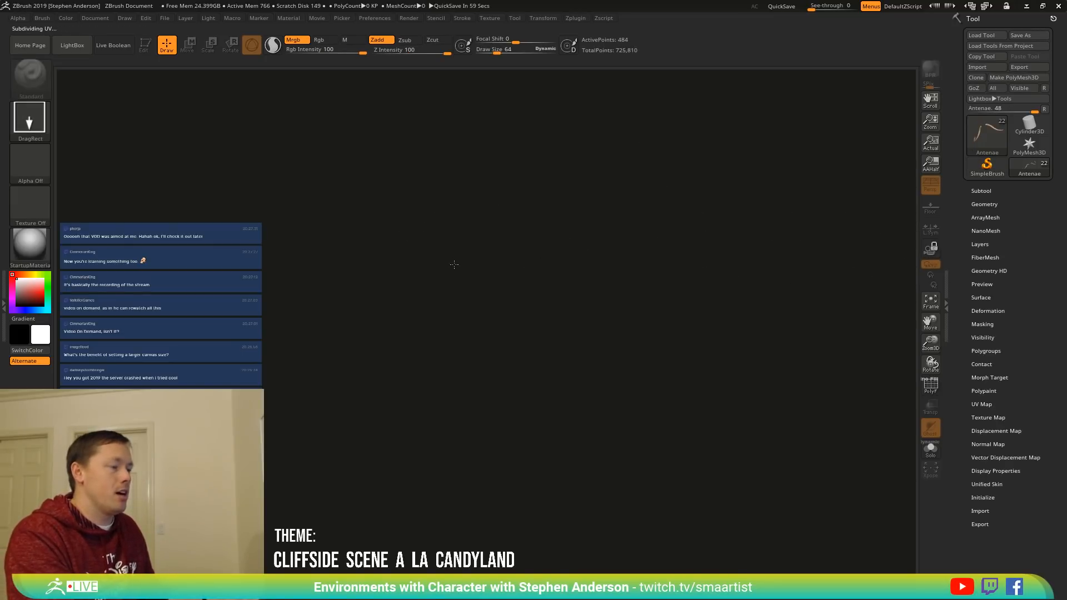
Draw the loaded dragon on the canvas, enter Edit mode, and frame the model in view.
left_click_drag(465, 193, 596, 339)
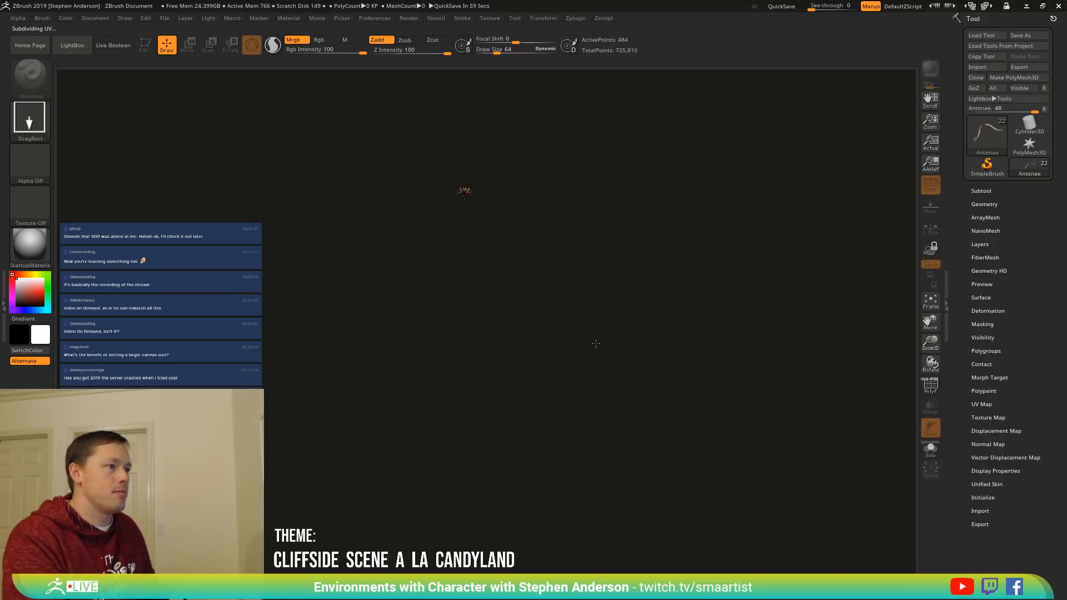
key("t")
key("f")
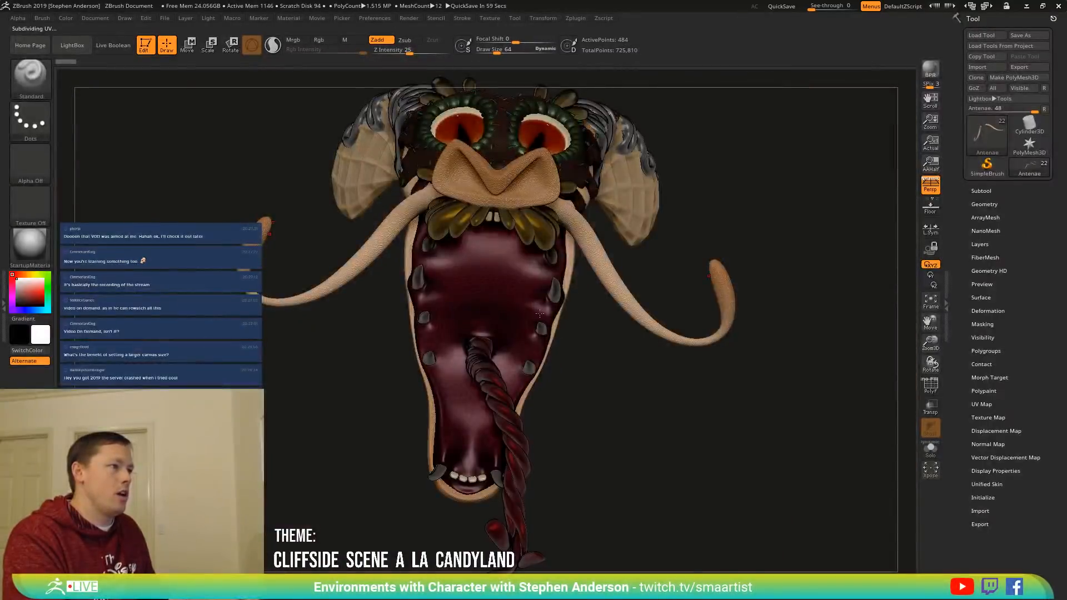
Make the dragon's head subtool active by picking the inside of its open mouth.
mouse_move(569, 342)
left_mouse_down()
mouse_move(638, 241)
mouse_move(576, 293)
mouse_move(621, 334)
mouse_move(627, 281)
mouse_move(614, 318)
left_mouse_up()
right_click_drag(615, 318, 604, 294, "ctrl")
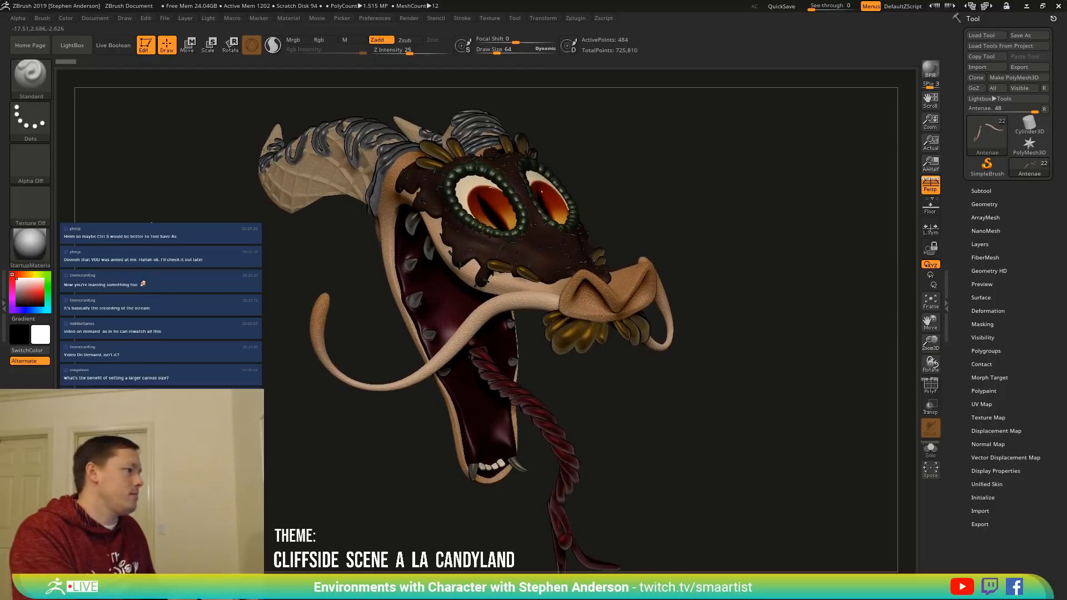
right_click_drag(386, 222, 433, 286)
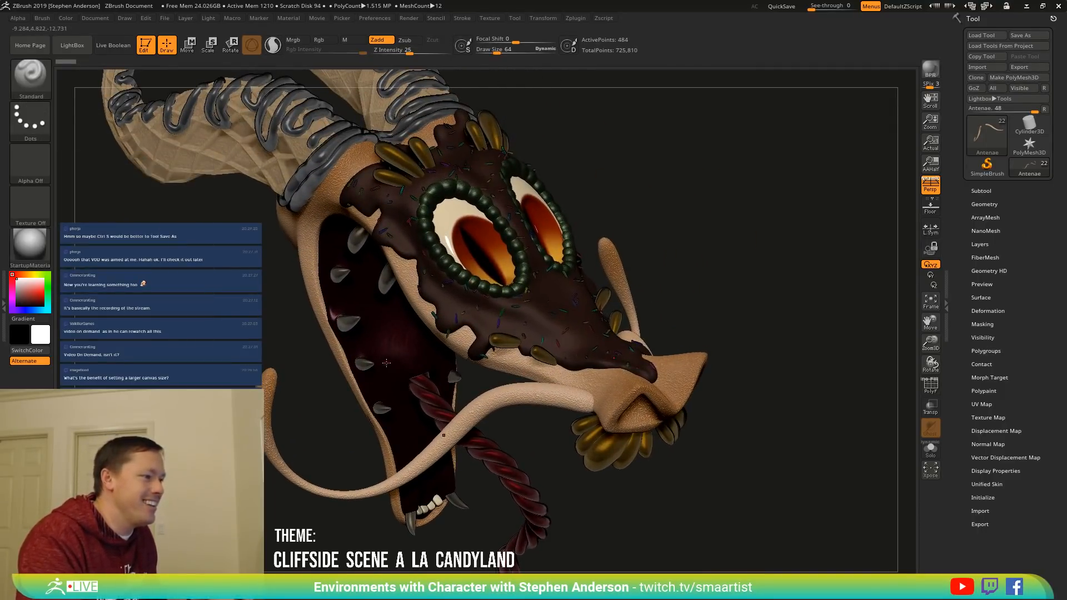
left_click(393, 353, "alt")
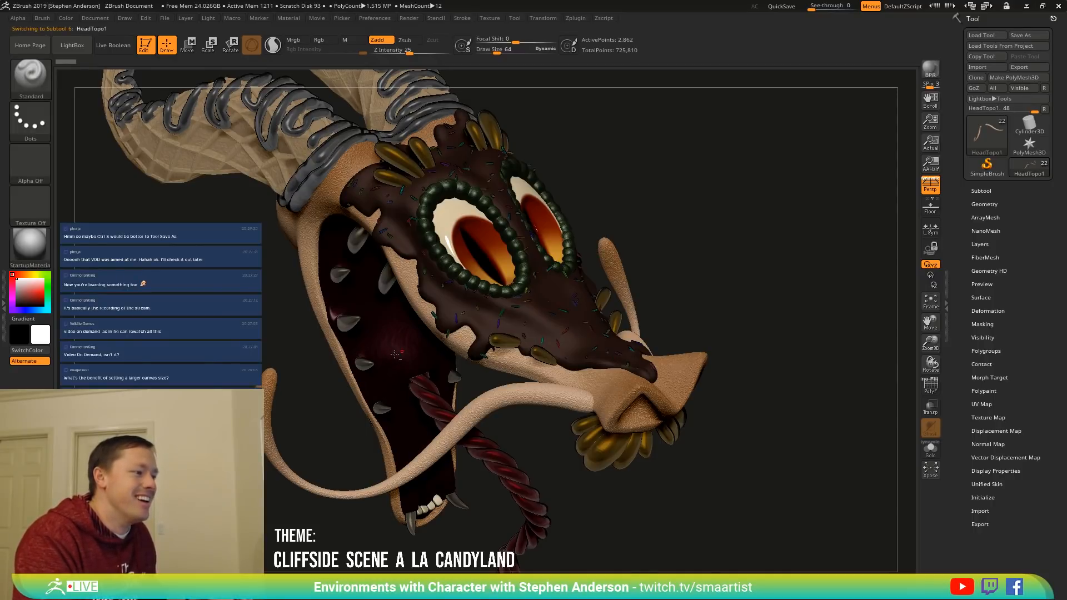
Set the current material to SkinShade4.
right_click_drag(398, 366, 377, 337)
left_click(26, 243)
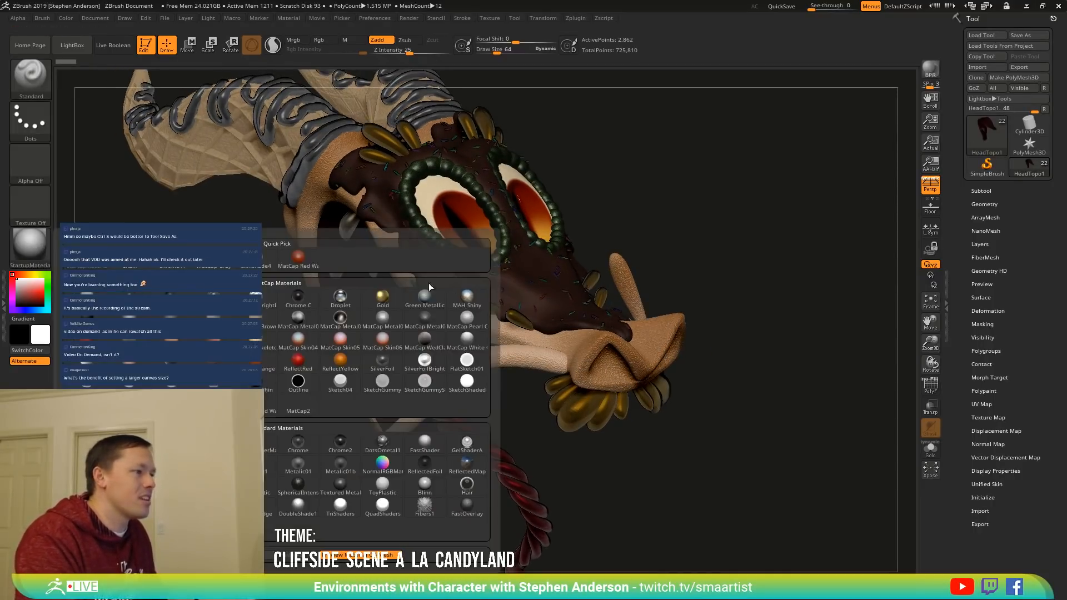
left_click(266, 261)
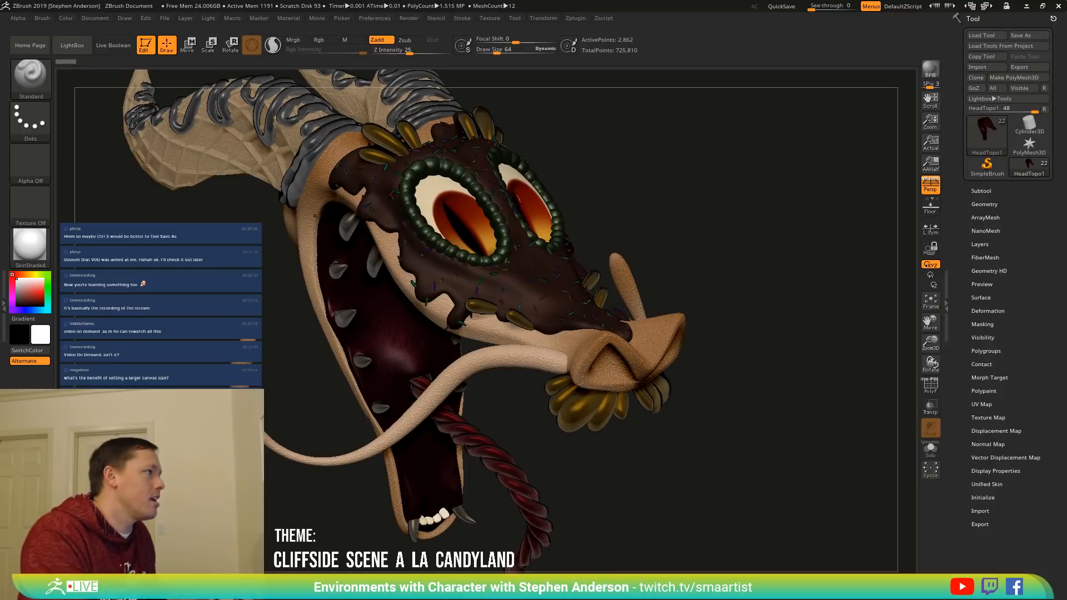
Fill all visible dragon subtools with the current material using SubTool Master's Fill with the Material option.
mouse_move(34, 249)
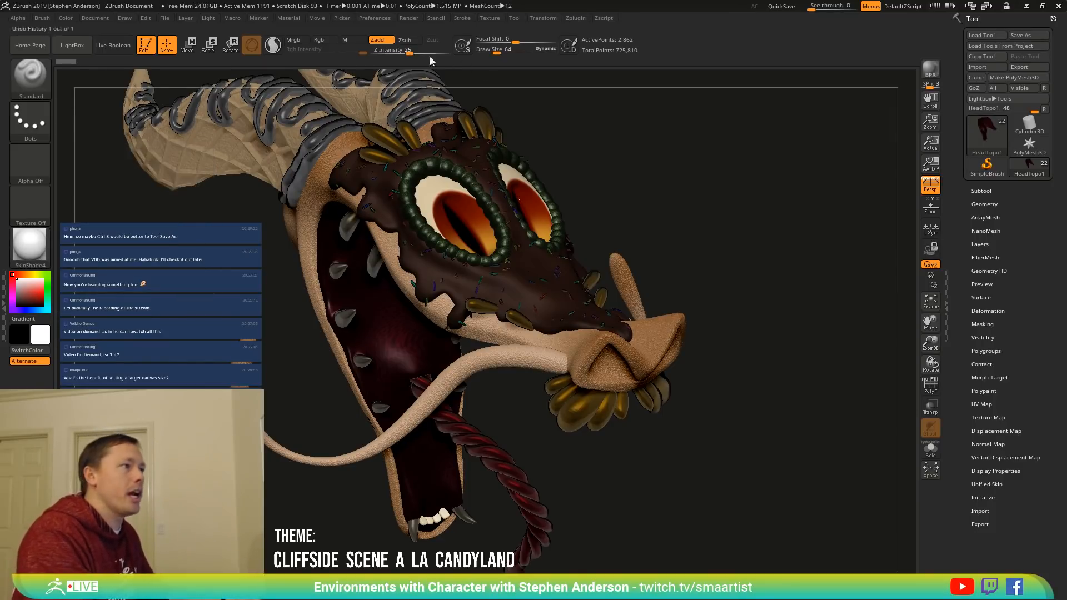
left_click(576, 19)
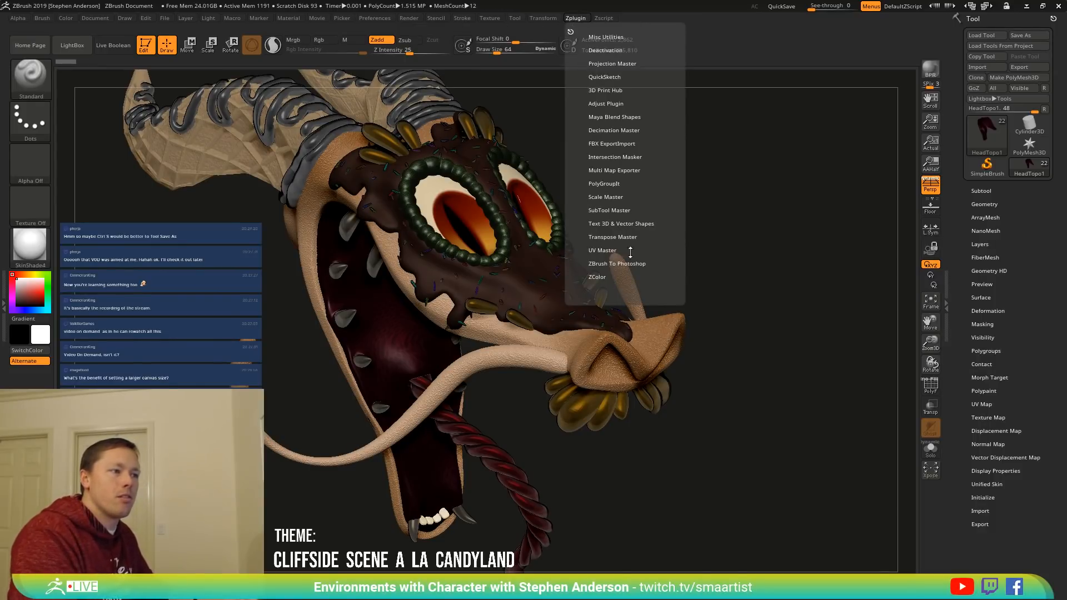
left_click(612, 210)
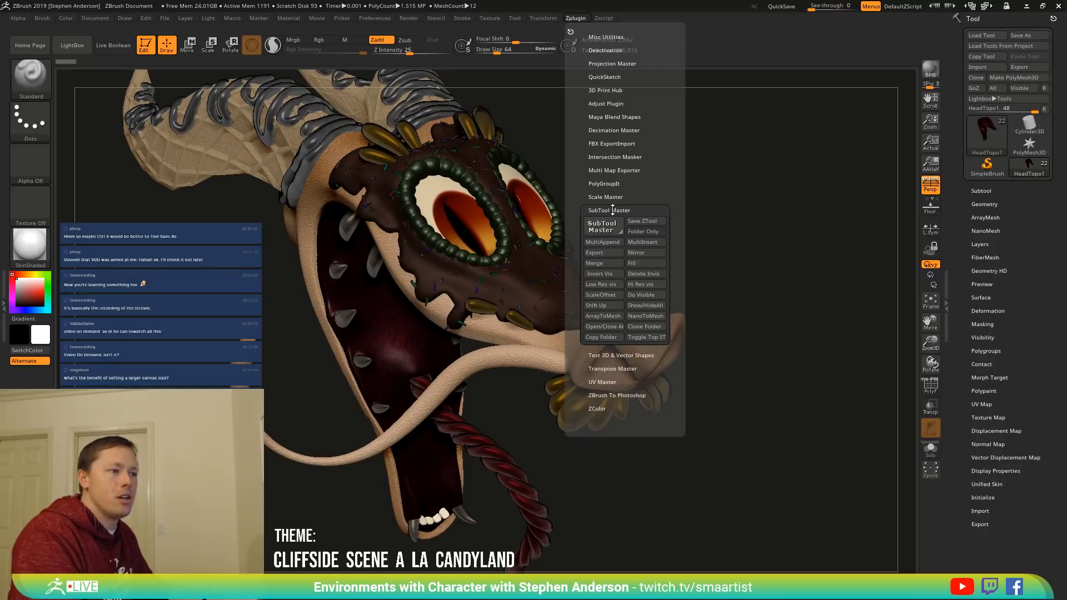
left_click(649, 263)
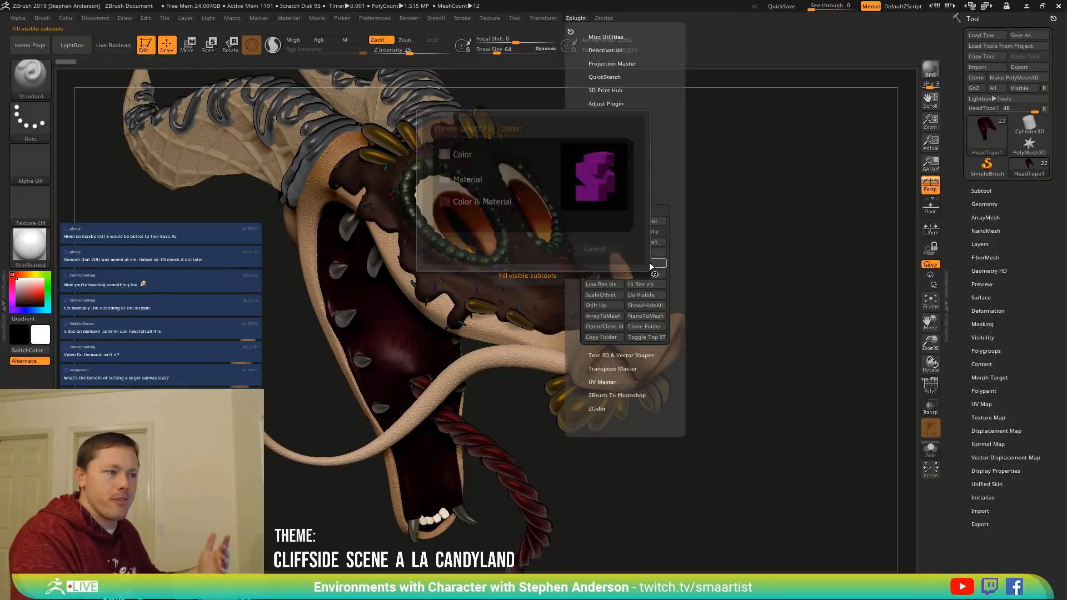
left_click(444, 178)
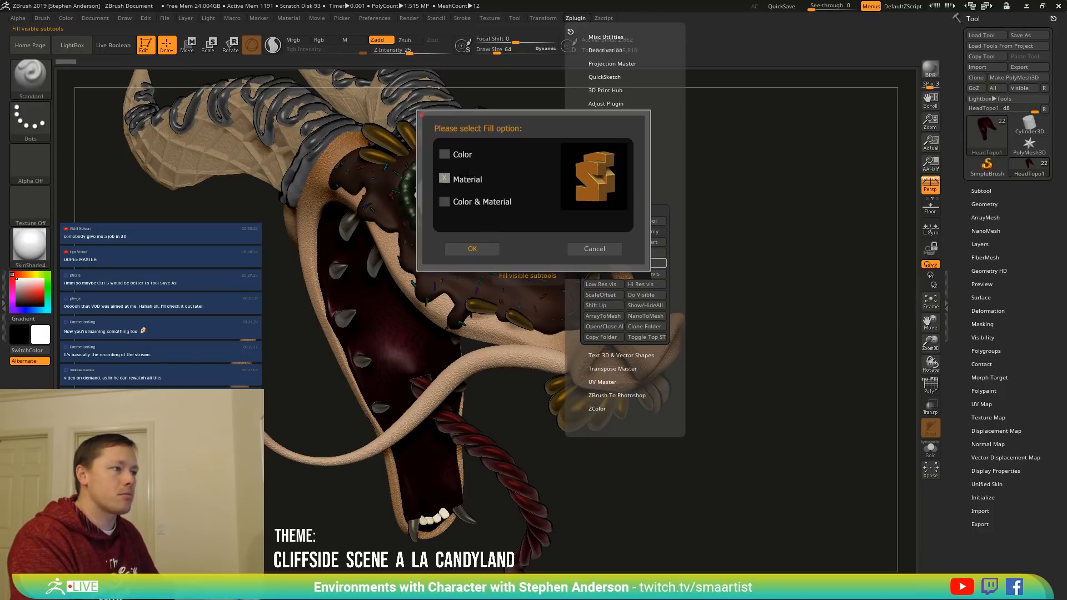
left_click(472, 249)
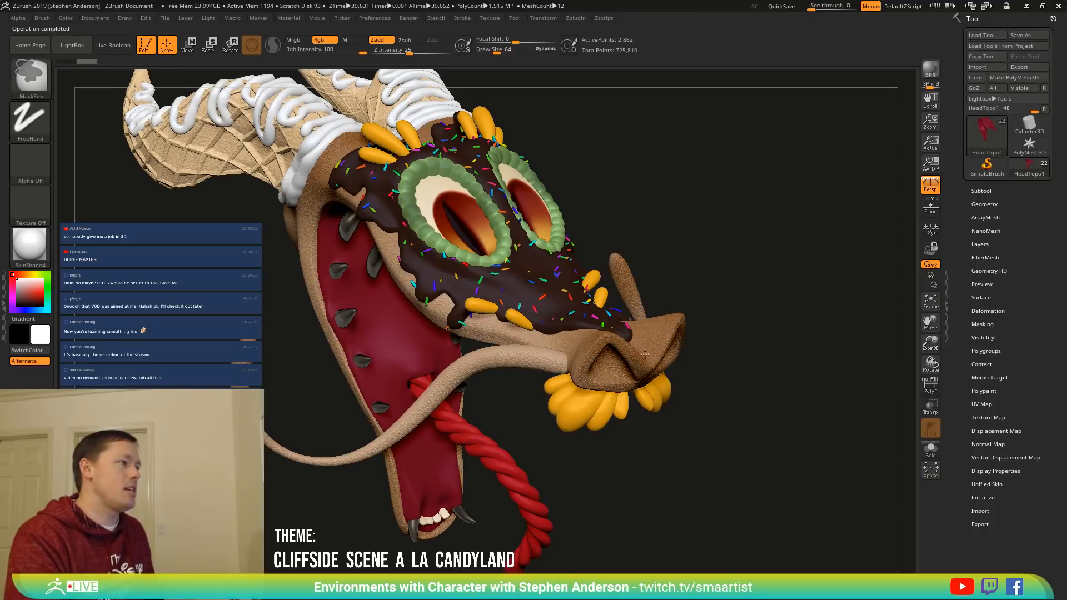
Make the Teeth subtool active and fill it with the current material in material-only (M) mode.
mouse_move(611, 400)
right_mouse_down("ctrl")
mouse_move(583, 333)
mouse_move(523, 350)
mouse_move(563, 364)
mouse_move(492, 371)
mouse_move(542, 256)
mouse_move(509, 245)
mouse_move(500, 302)
mouse_move(559, 278)
mouse_move(532, 263)
right_mouse_up("ctrl")
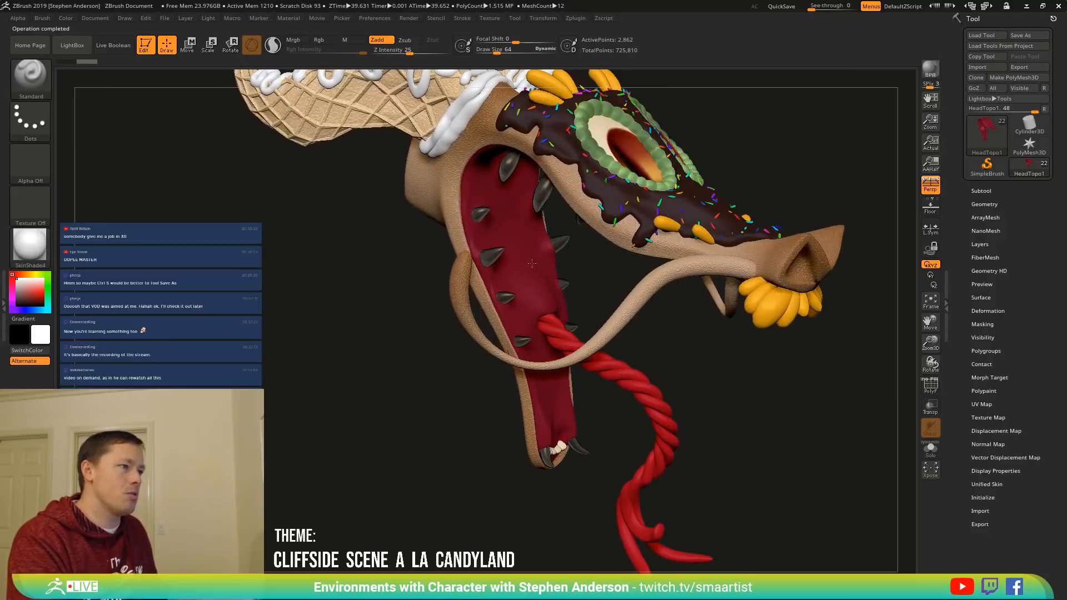
left_click(982, 190)
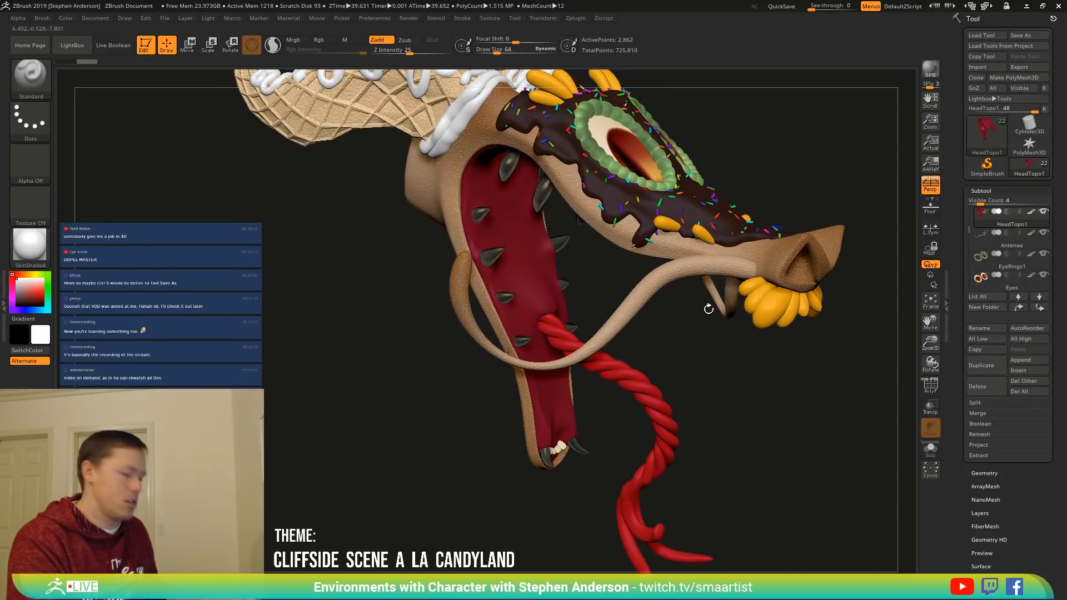
key("n")
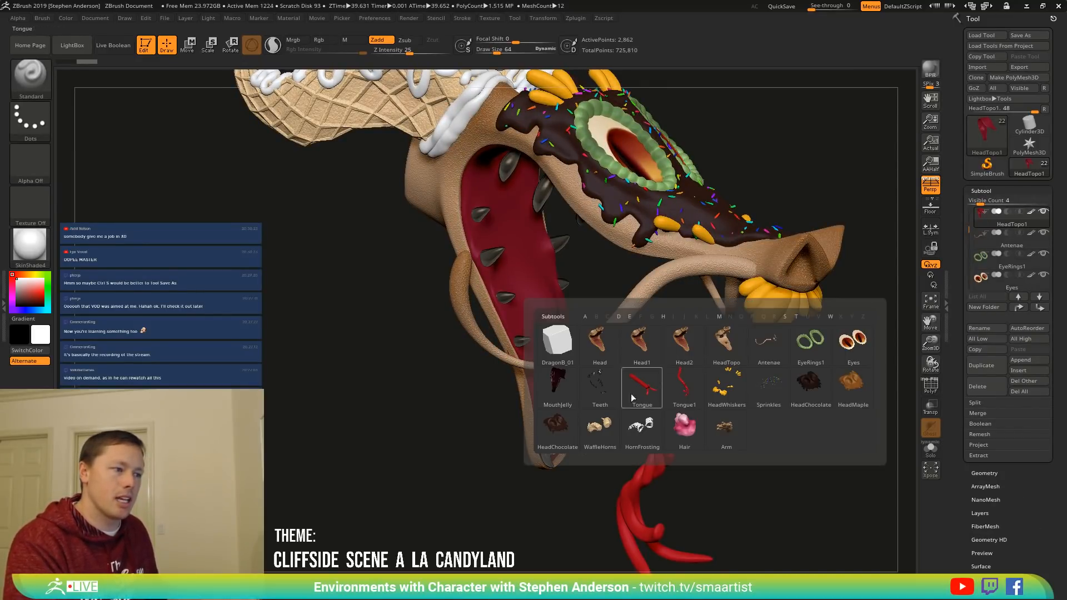
left_click(599, 390)
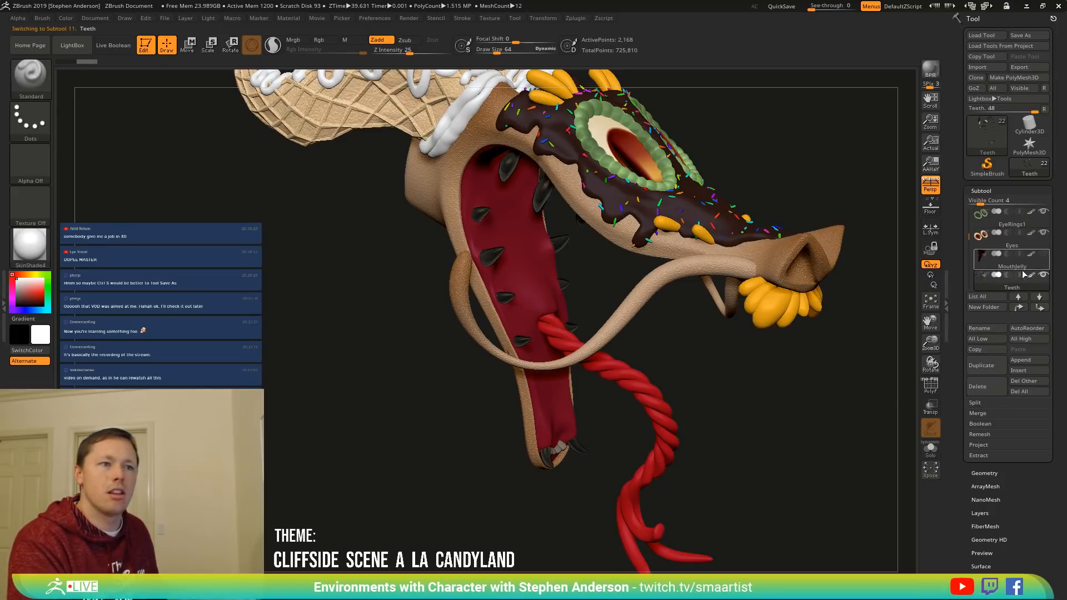
left_click(353, 43)
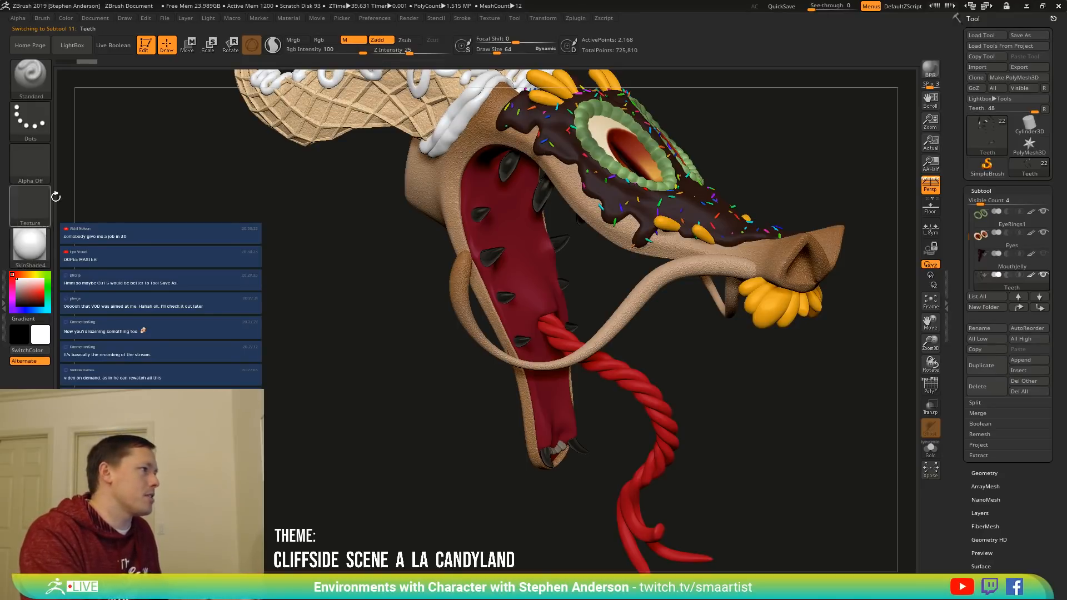
left_click(66, 18)
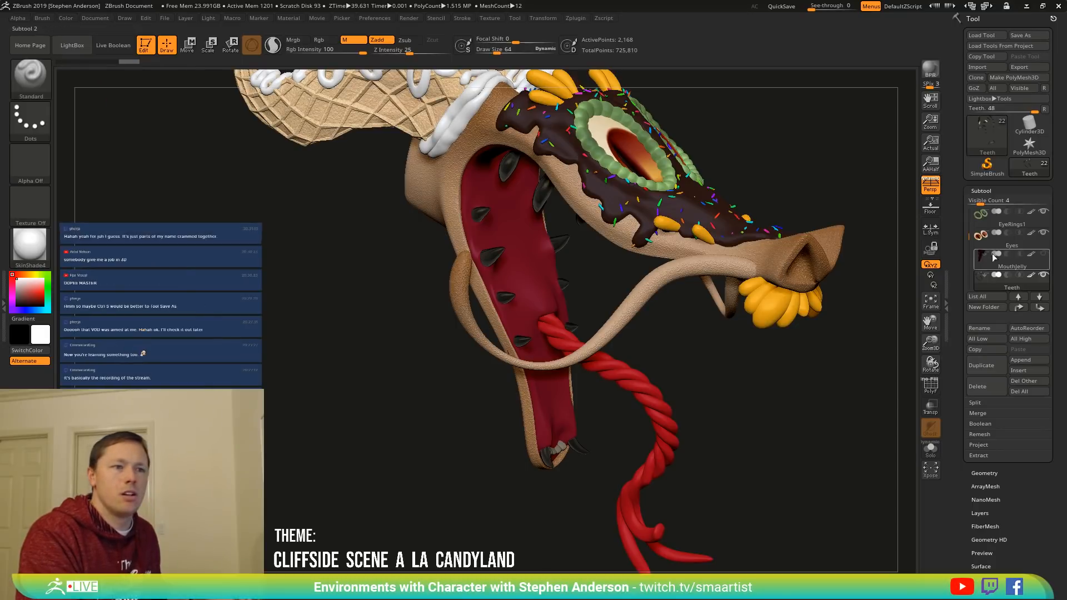
Toggle the Teeth subtool's polypaint display off and on to compare the teeth.
left_click(1032, 277)
left_click_drag(730, 322, 722, 300)
left_click(1032, 276)
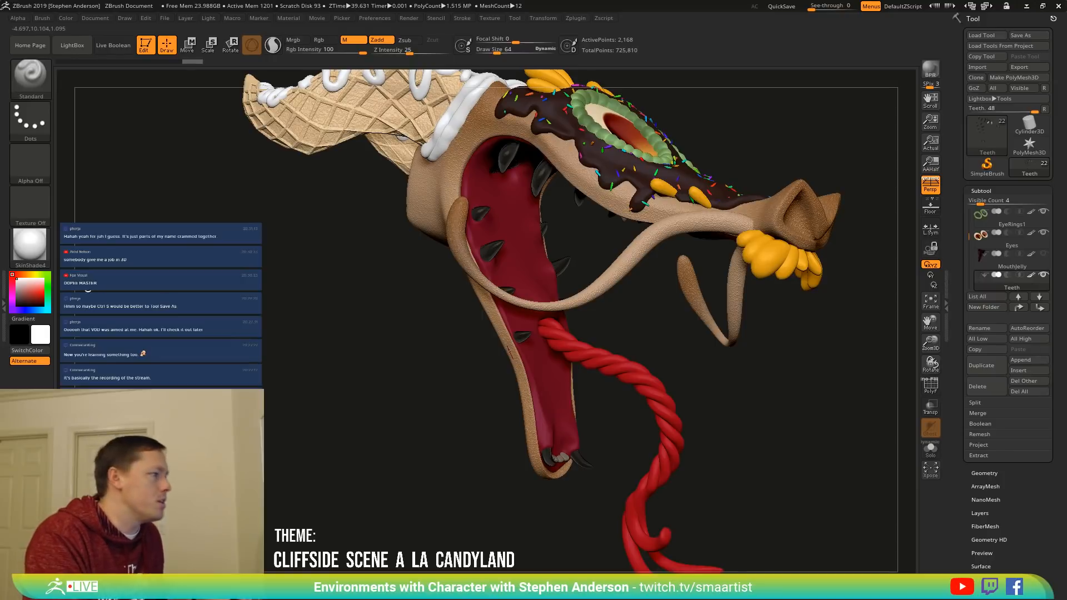
Switch to Mrgb mode and try filling the Teeth subtool with the grey-beige colour R 123, G 113, B 93.
left_click_drag(21, 286, 488, 254)
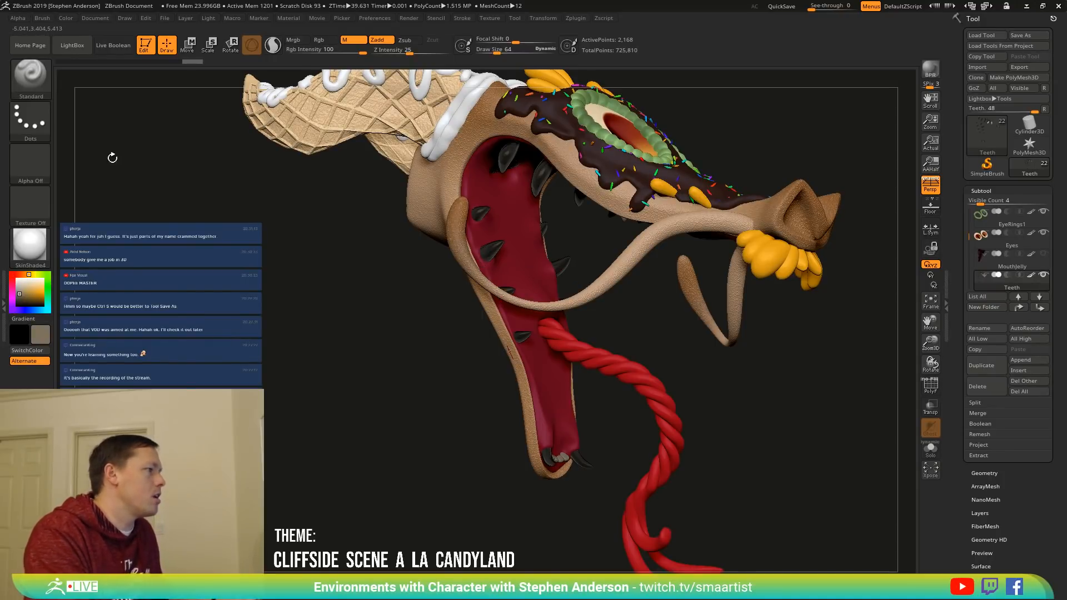
left_click(294, 40)
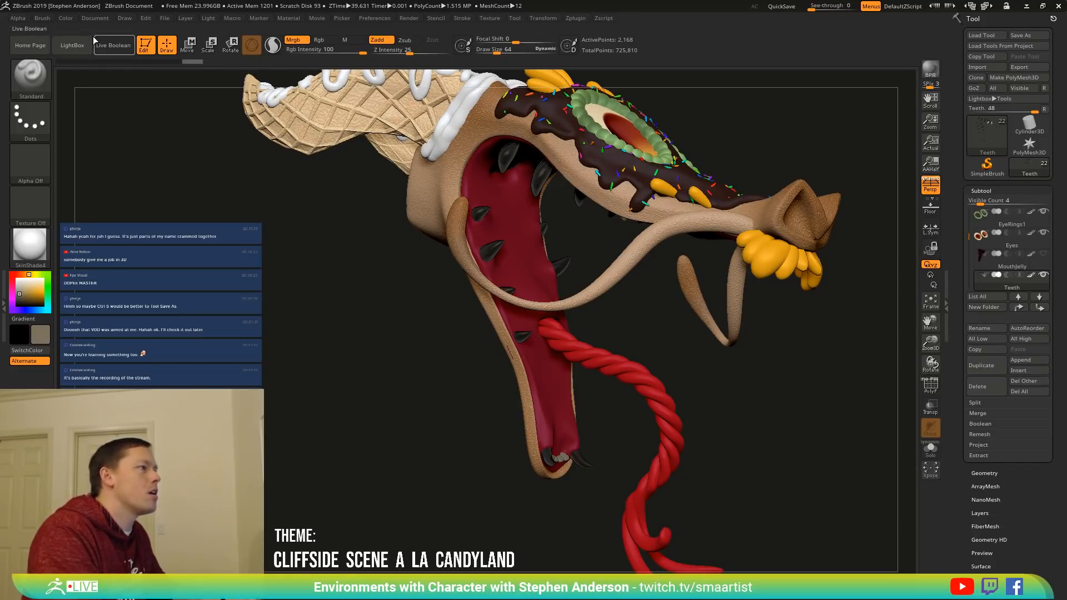
left_click(66, 18)
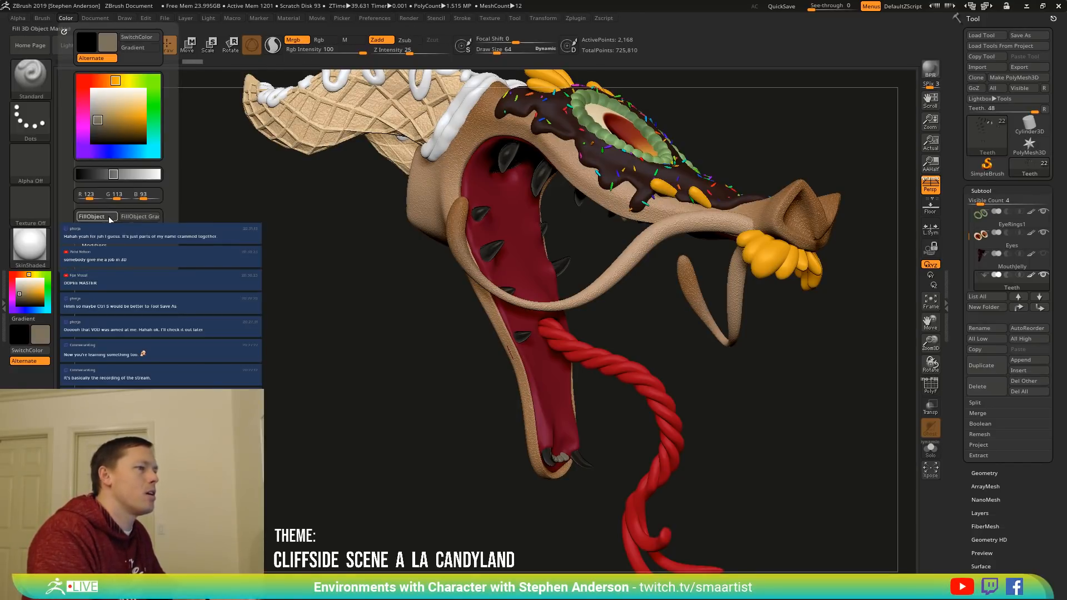
mouse_move(1032, 278)
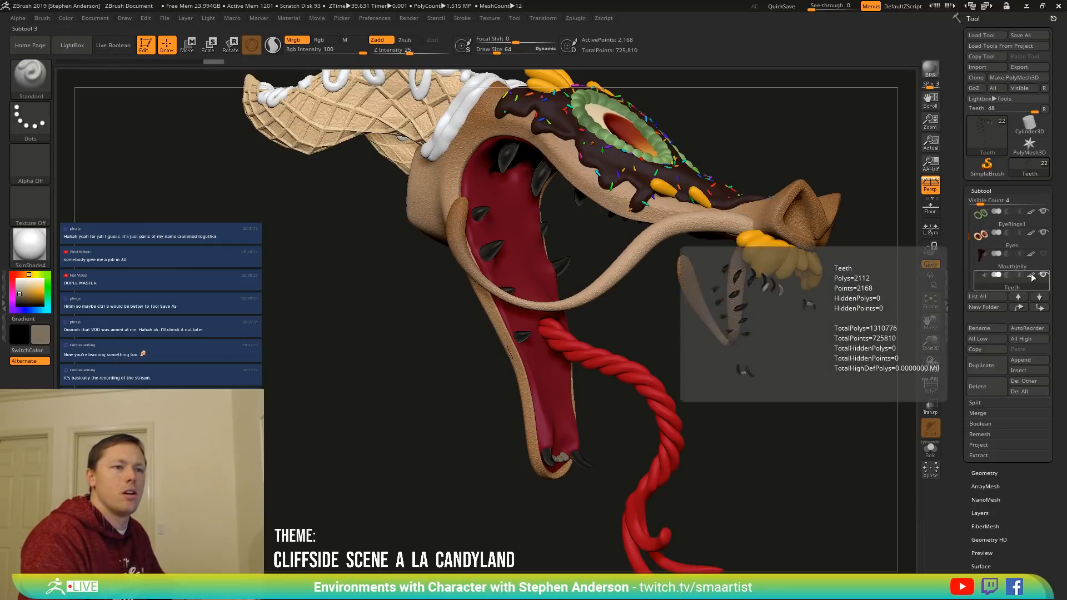
left_click(65, 18)
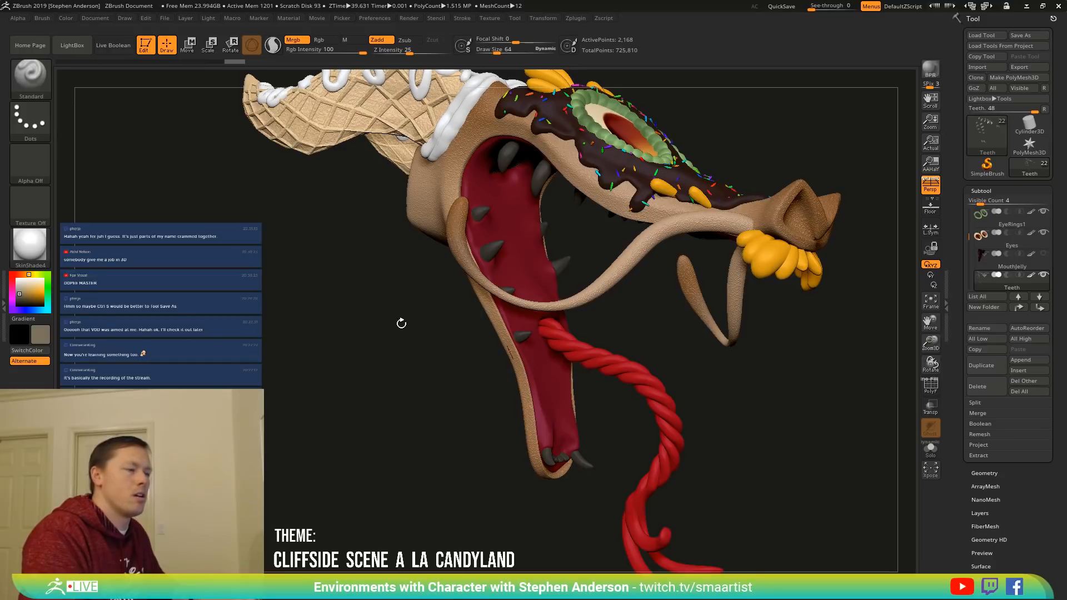
Isolate the Teeth subtool with Solo and fill it with the off-white colour R 217, G 209, B 193.
left_click(22, 283)
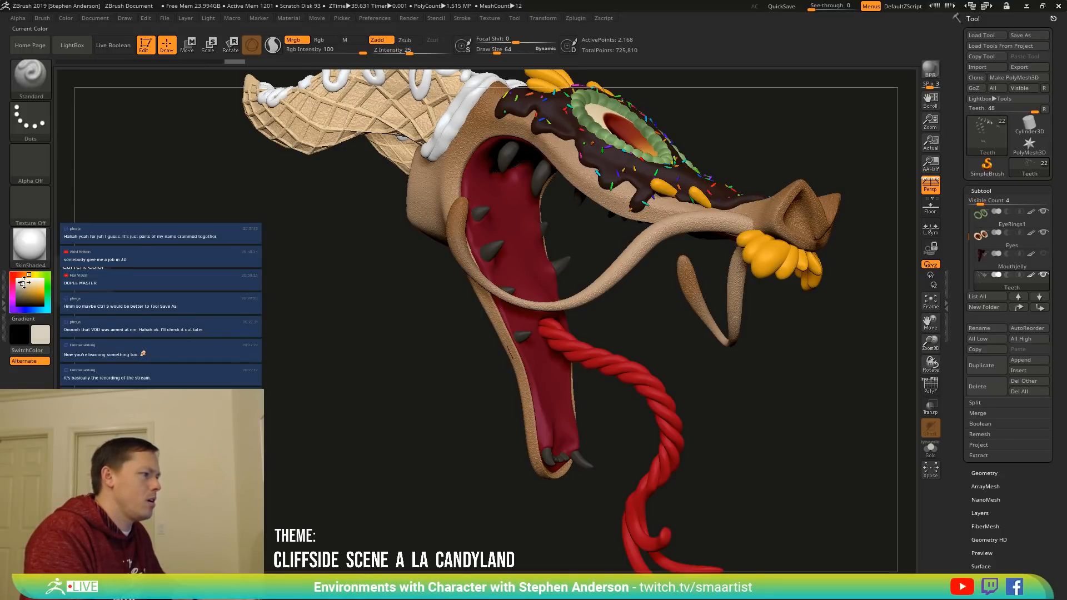
left_click(67, 19)
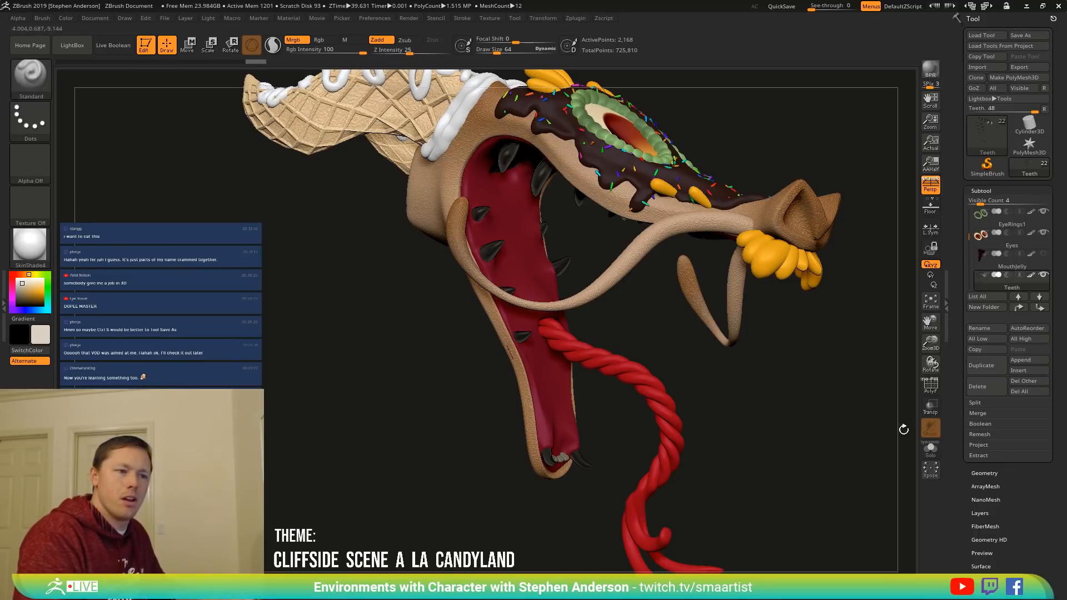
left_click(930, 449)
mouse_move(572, 231)
left_mouse_down()
mouse_move(631, 221)
mouse_move(663, 397)
left_mouse_up()
left_click_drag(657, 348, 631, 338)
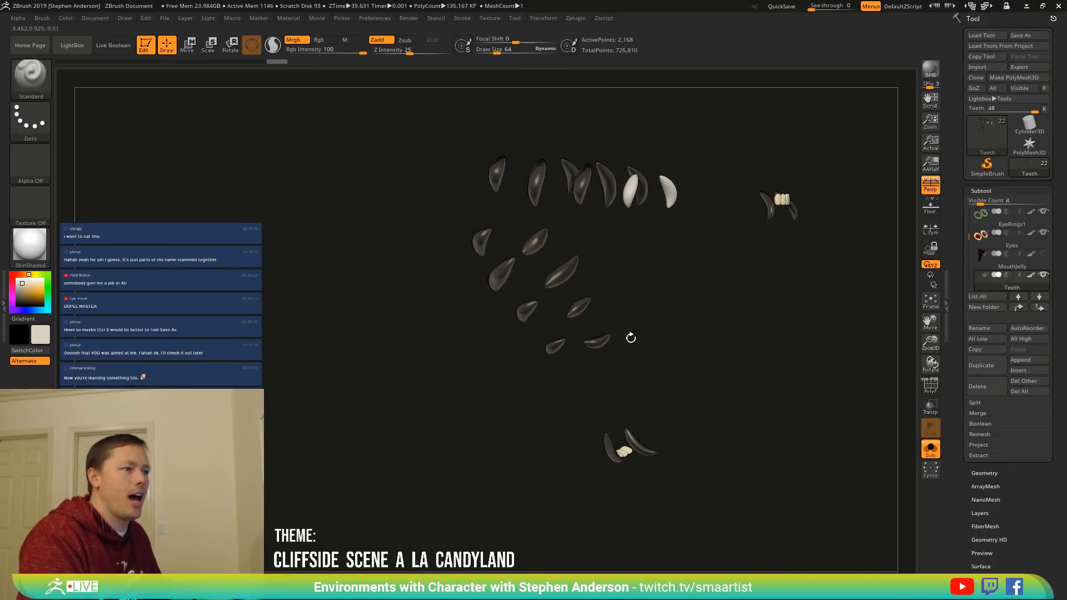
left_click(68, 19)
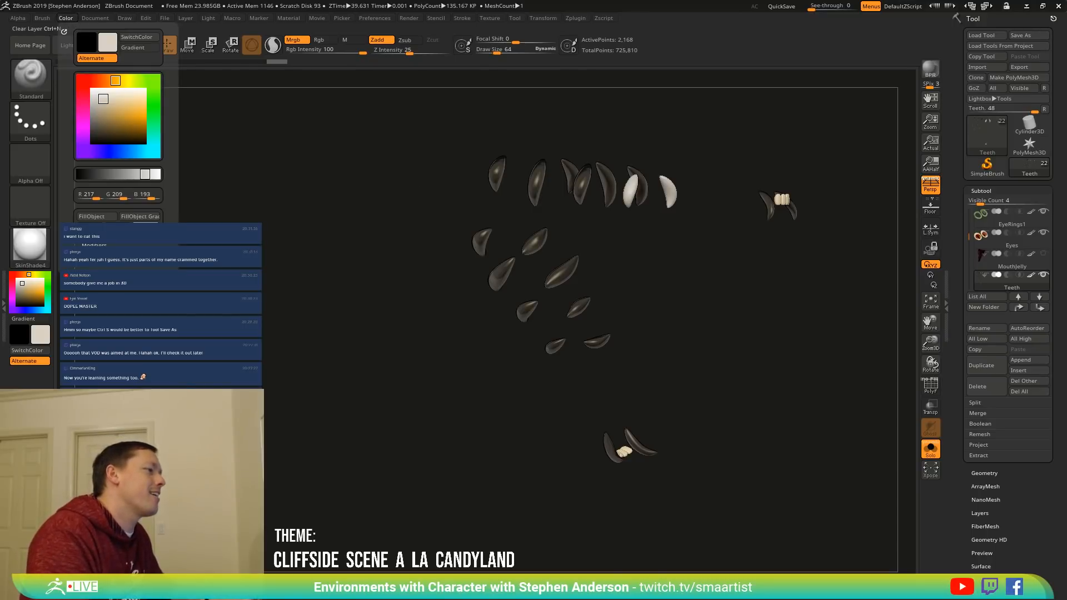
left_click(106, 216)
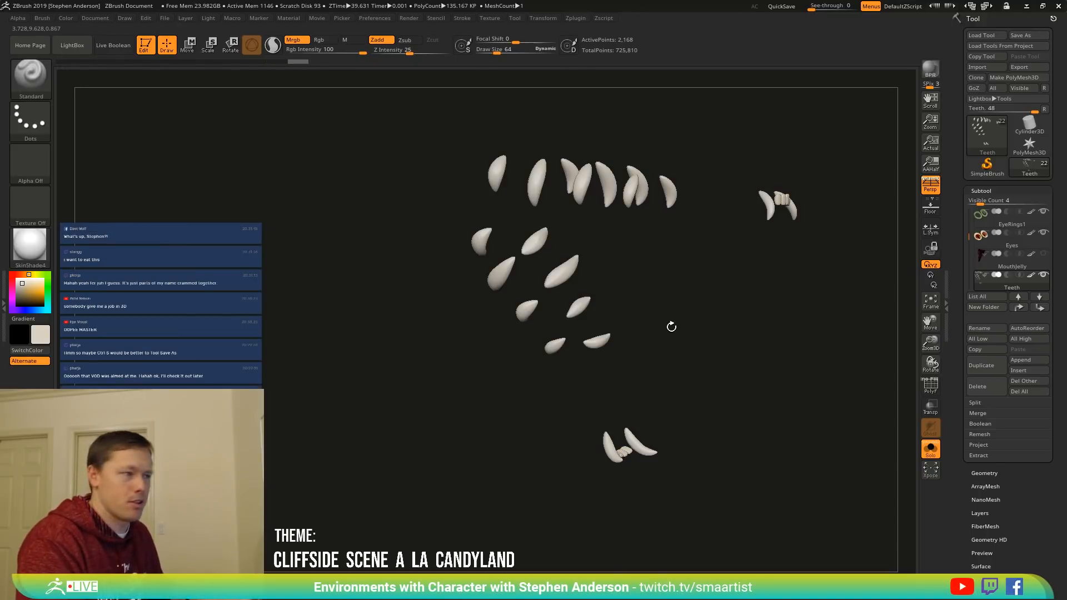
Turn off Solo to show the whole dragon again and view its recoloured teeth from several angles.
left_click_drag(672, 327, 677, 305)
left_click_drag(747, 281, 739, 334)
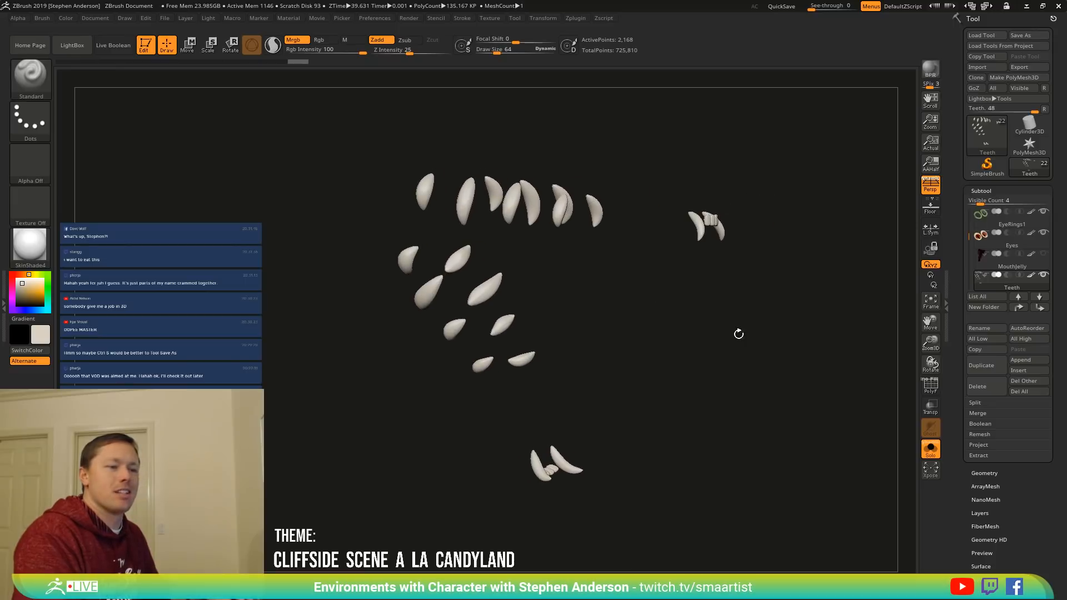
left_click(931, 449)
mouse_move(714, 290)
left_mouse_down()
mouse_move(752, 298)
mouse_move(730, 308)
mouse_move(817, 305)
mouse_move(708, 319)
left_mouse_up()
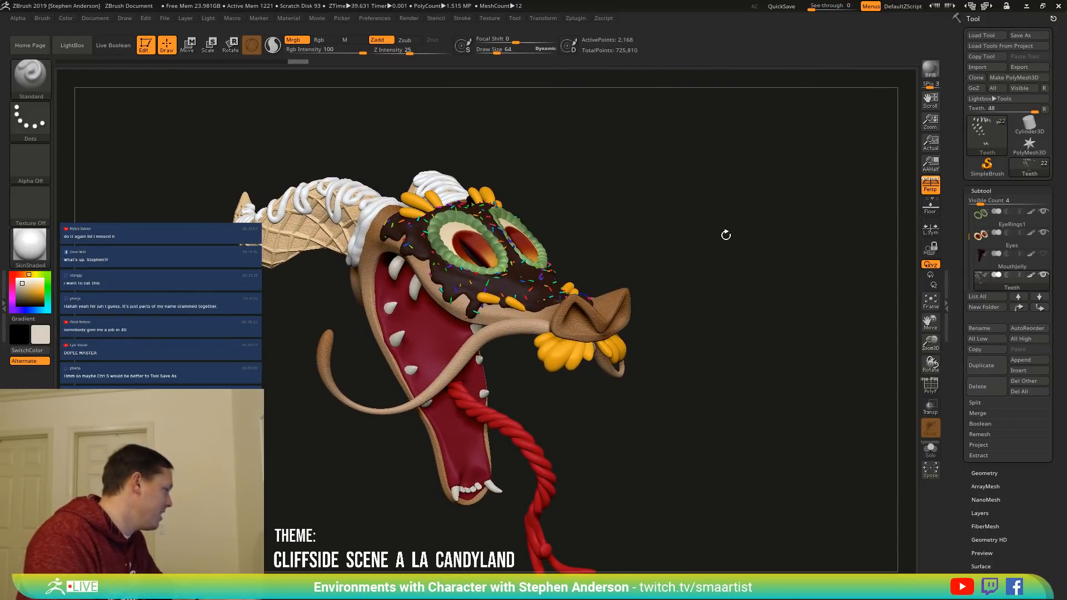
mouse_move(584, 287)
right_mouse_down("ctrl")
mouse_move(606, 308)
mouse_move(624, 263)
mouse_move(620, 278)
right_mouse_up("ctrl")
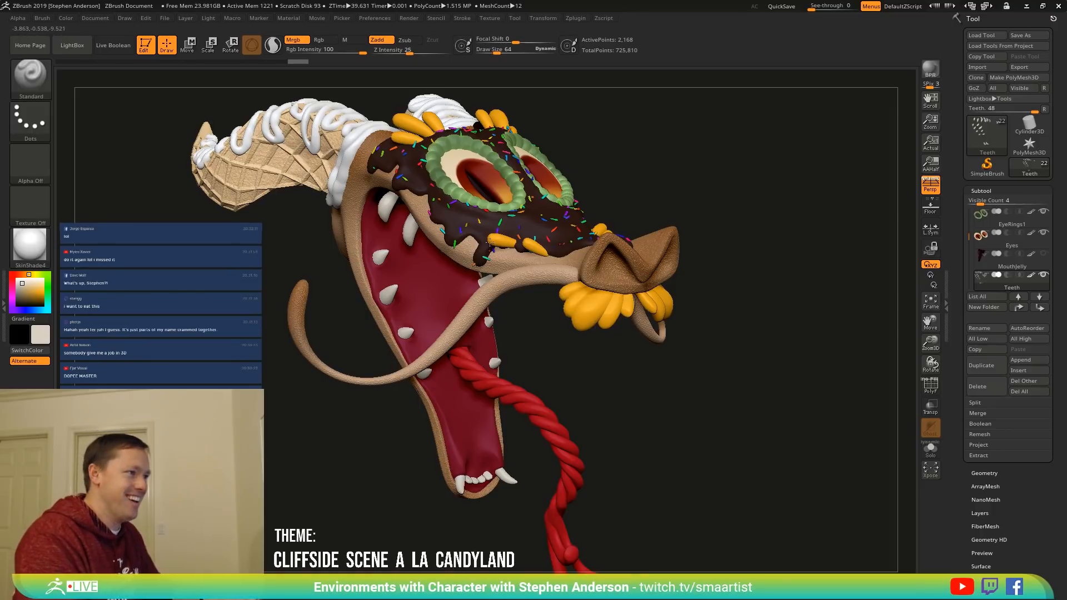
right_click_drag(585, 267, 515, 251)
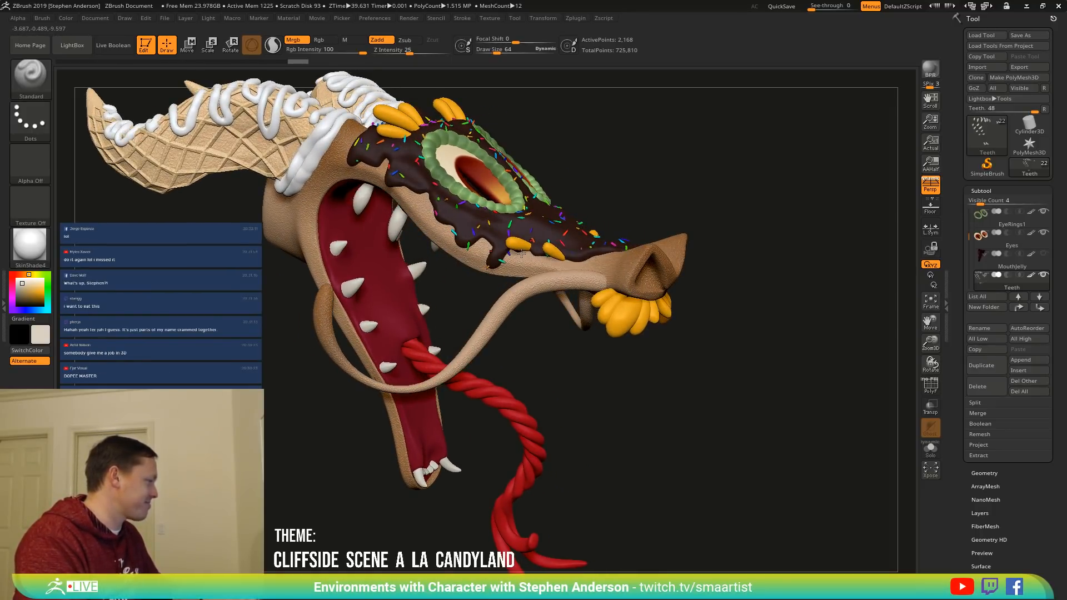
right_click_drag(521, 253, 574, 303)
Turn on PolyFrame and make the HeadTopo subtool active by picking the dragon's snout.
key("shift+f")
left_click(613, 321, "alt")
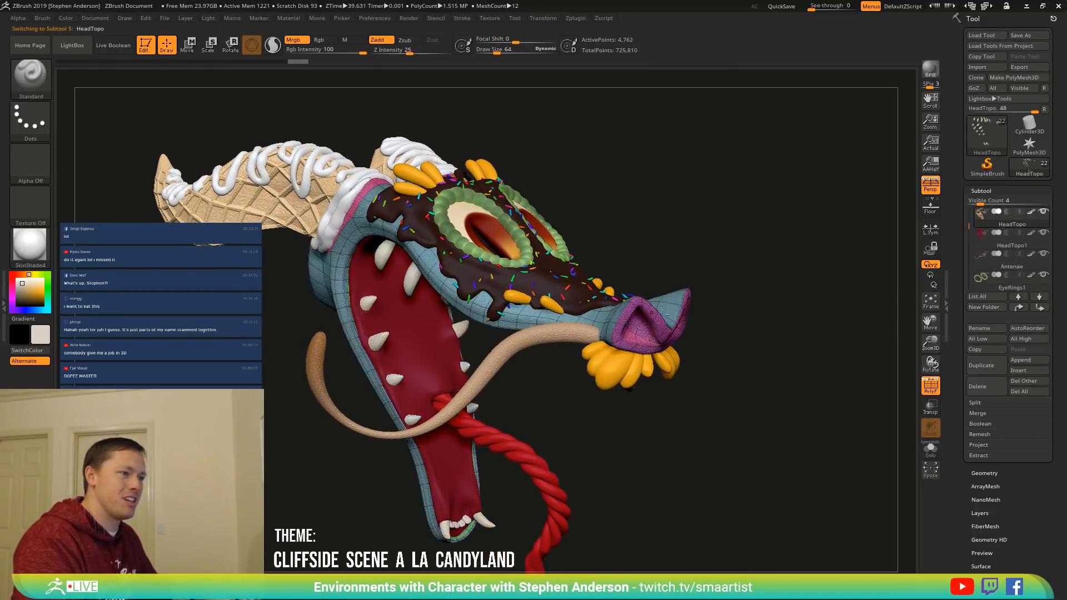
right_click_drag(714, 272, 725, 292)
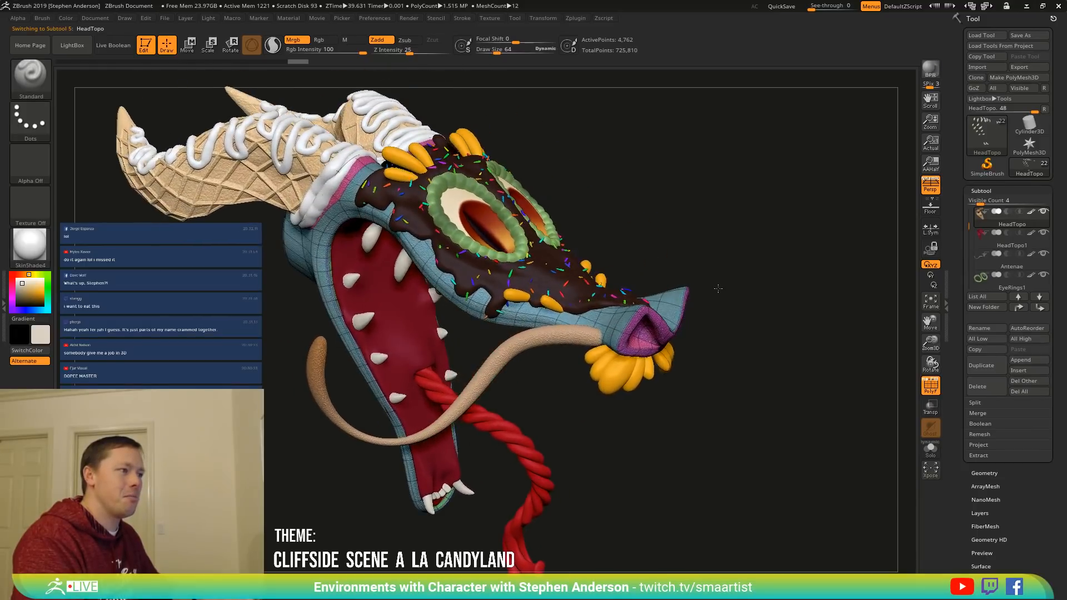
Isolate the HeadTopo subtool with Solo and examine its wireframe topology and polygroups from several angles.
left_click(932, 447)
mouse_move(817, 334)
left_mouse_down()
mouse_move(745, 312)
mouse_move(702, 393)
mouse_move(659, 377)
mouse_move(778, 350)
mouse_move(725, 303)
mouse_move(759, 330)
mouse_move(750, 362)
mouse_move(729, 352)
left_mouse_up()
key("shift+f")
key("shift+f")
right_click(729, 352)
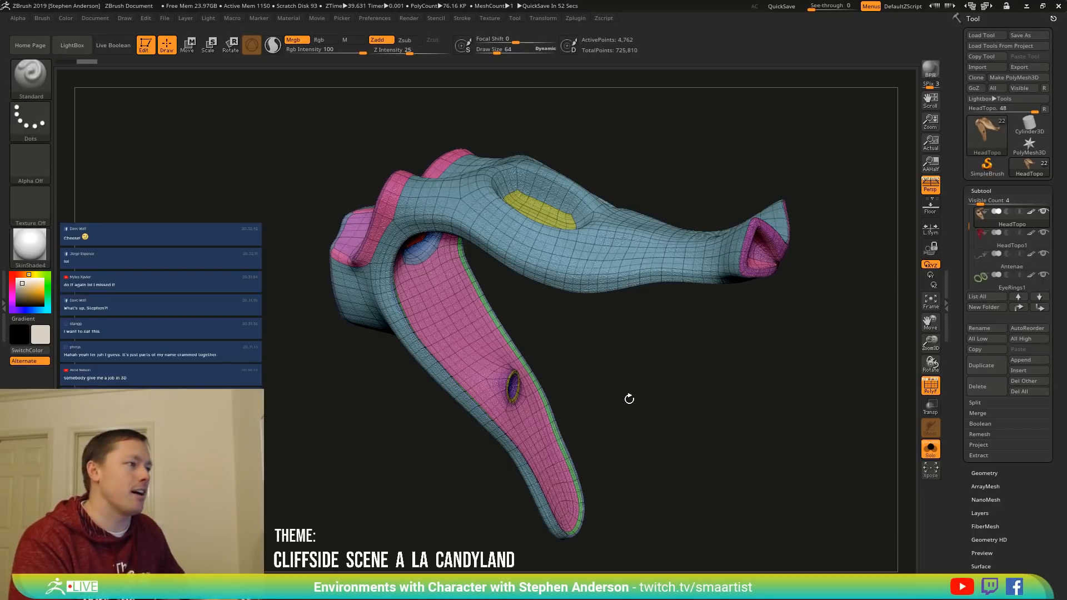
mouse_move(840, 411)
left_mouse_down()
mouse_move(815, 400)
mouse_move(831, 305)
mouse_move(803, 326)
mouse_move(776, 323)
mouse_move(711, 391)
mouse_move(702, 428)
left_mouse_up()
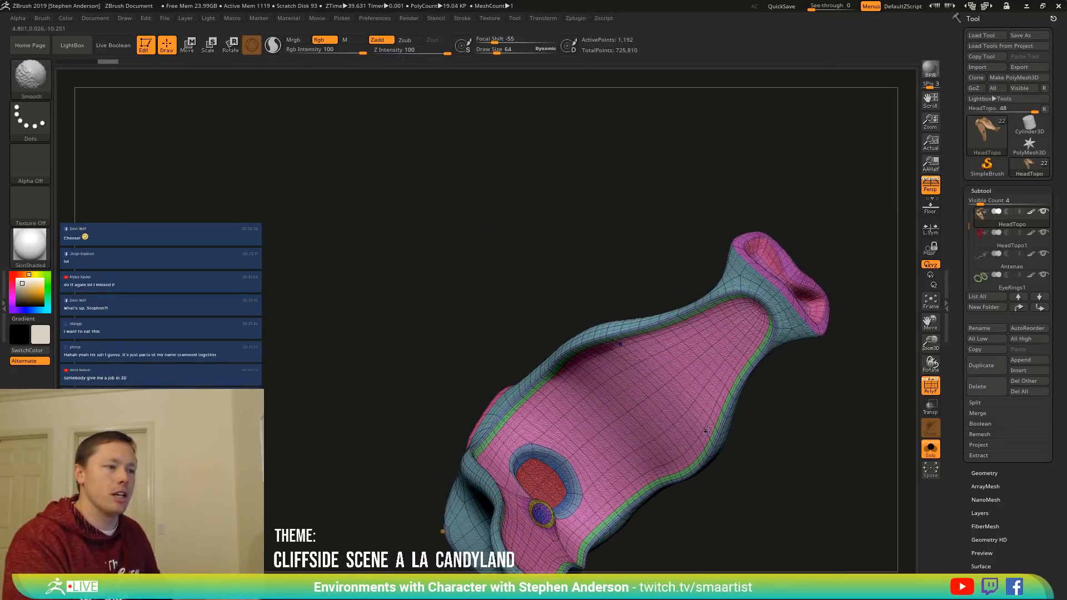
key("d")
left_click_drag(752, 350, 758, 417)
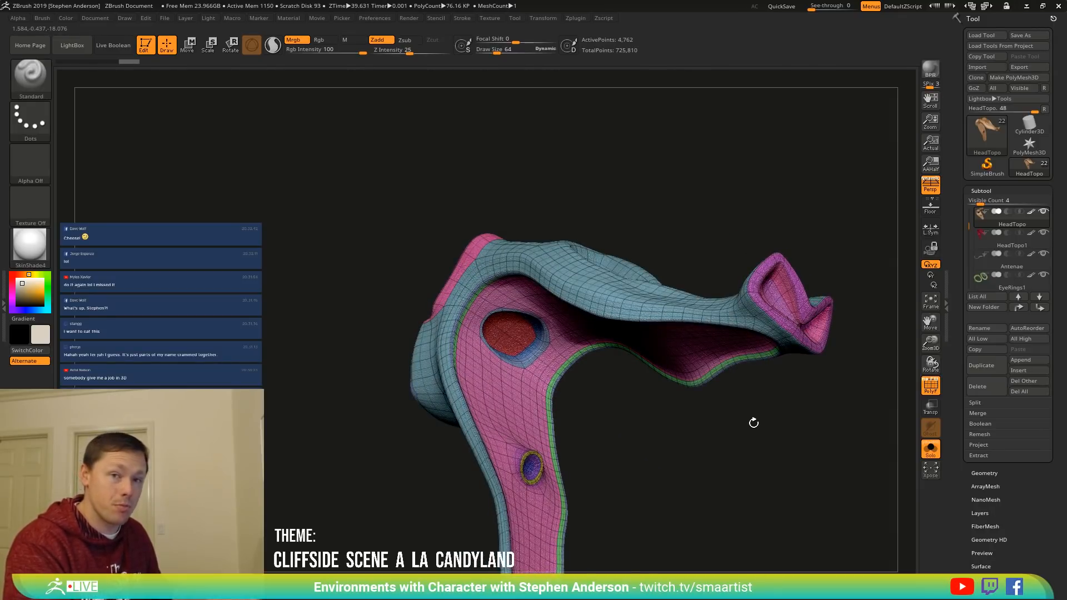
left_click_drag(761, 376, 698, 352)
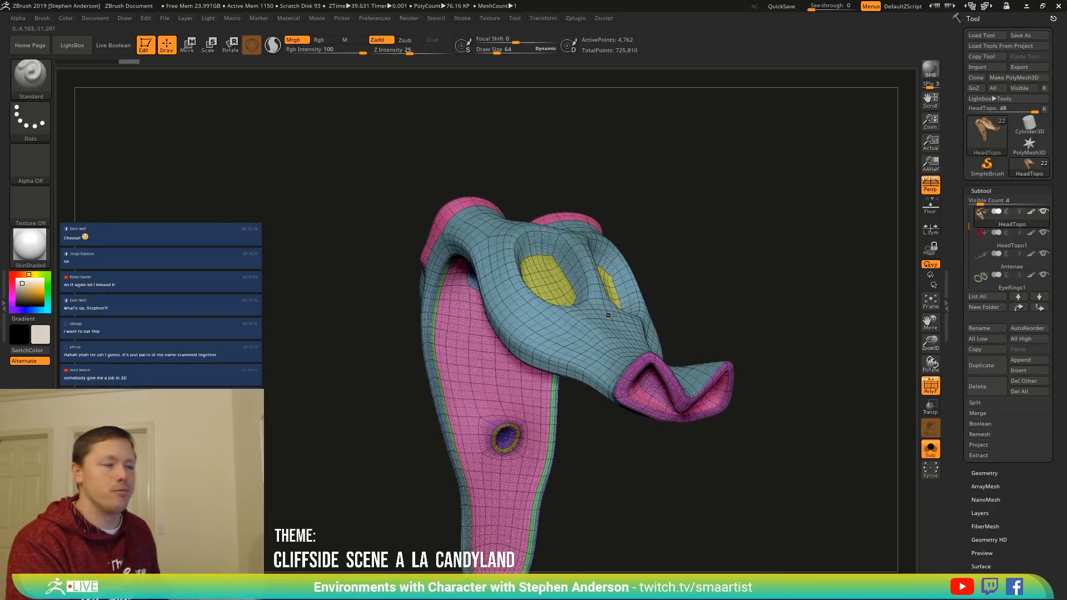
Turn off PolyFrame and Solo to show the whole painted dragon head, and view it from the front three-quarter side.
right_click_drag(610, 315, 662, 320)
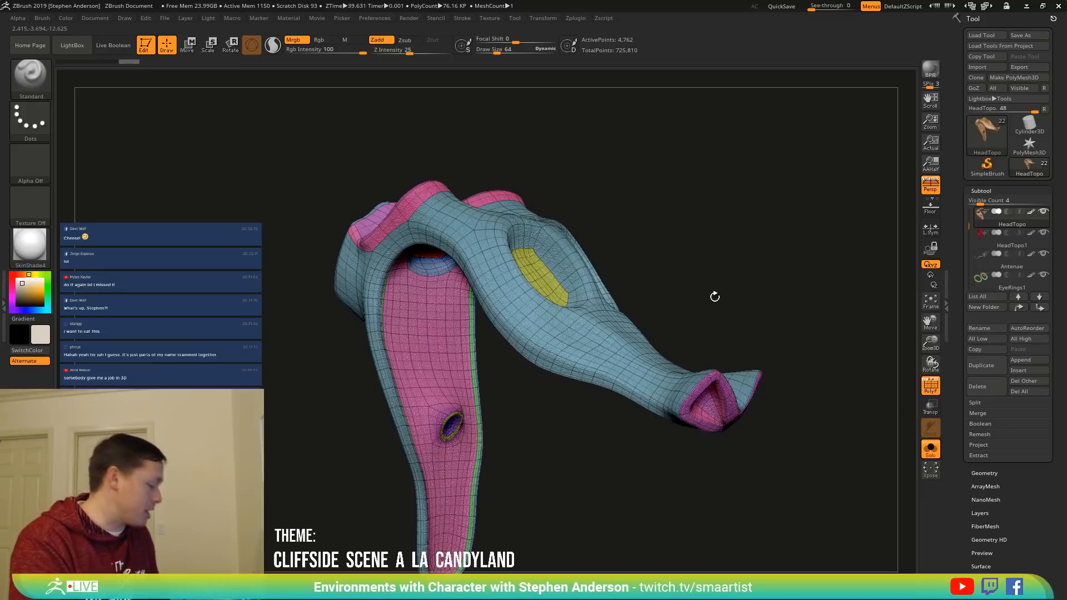
key("shift+f")
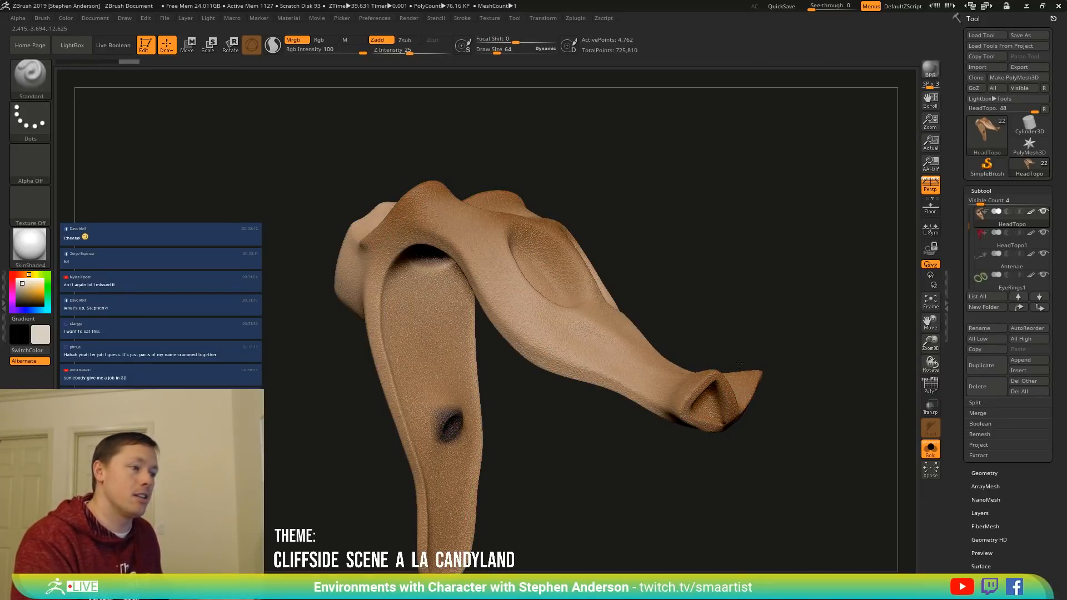
right_click_drag(739, 363, 764, 360)
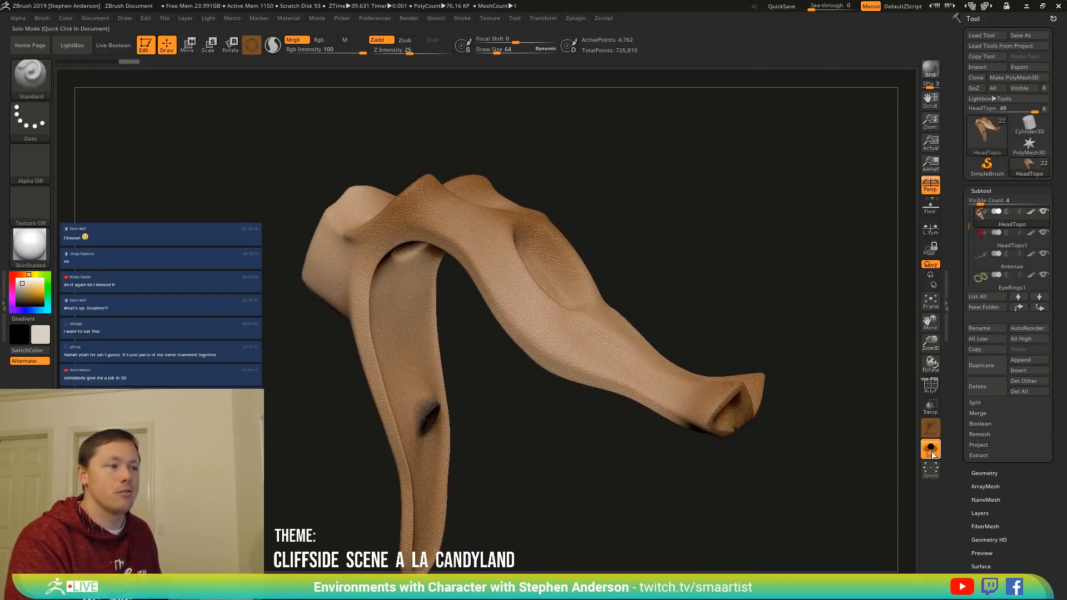
left_click(931, 449)
right_click_drag(689, 267, 650, 187)
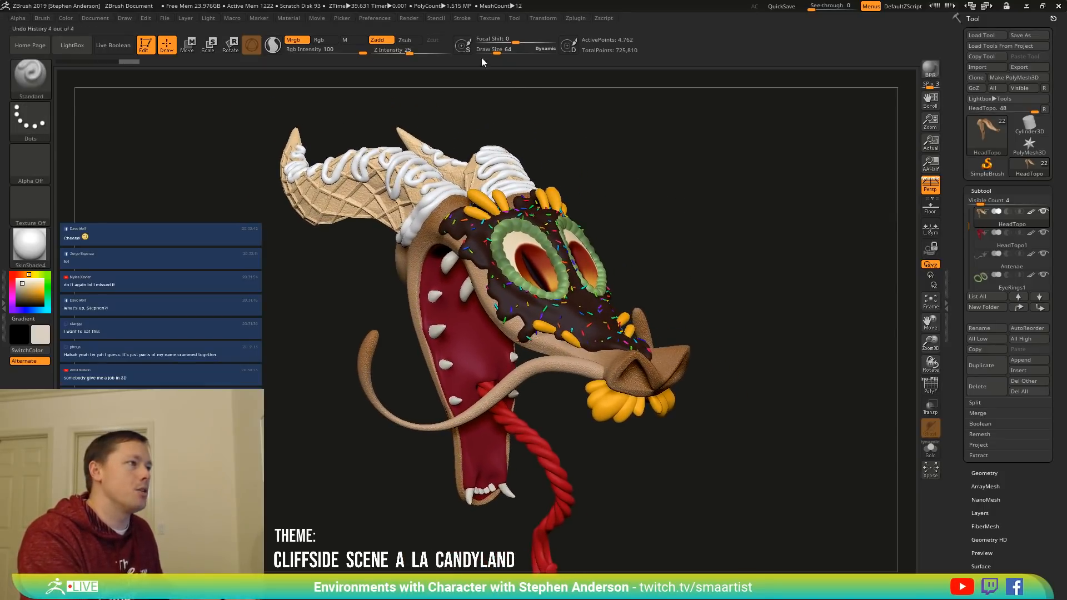
Change the document's background colour to a lighter grey and view the dragon from the side and back.
left_click(96, 18)
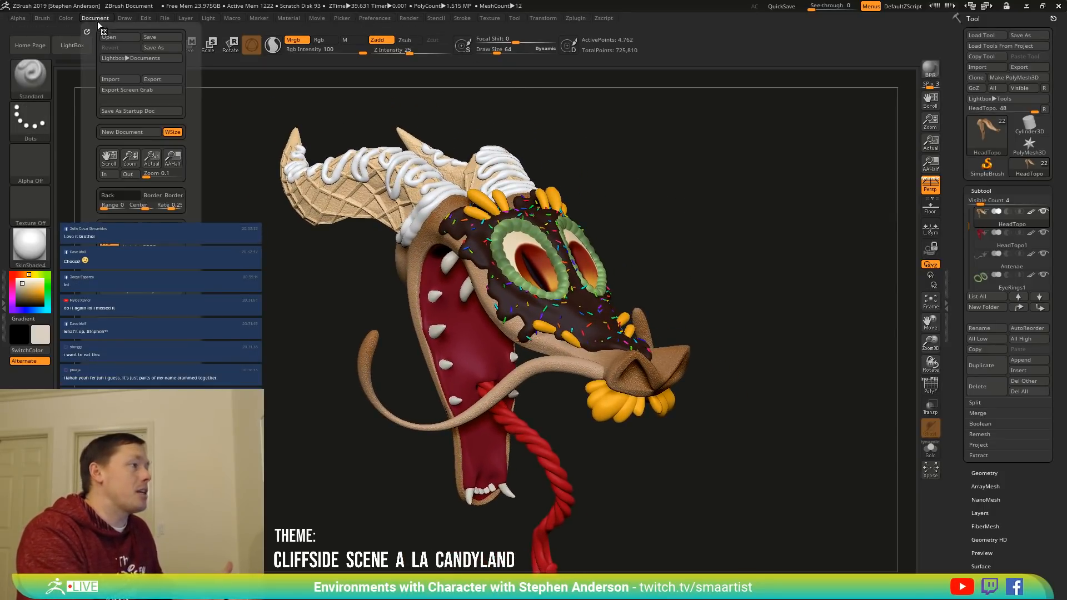
left_click_drag(111, 195, 127, 245)
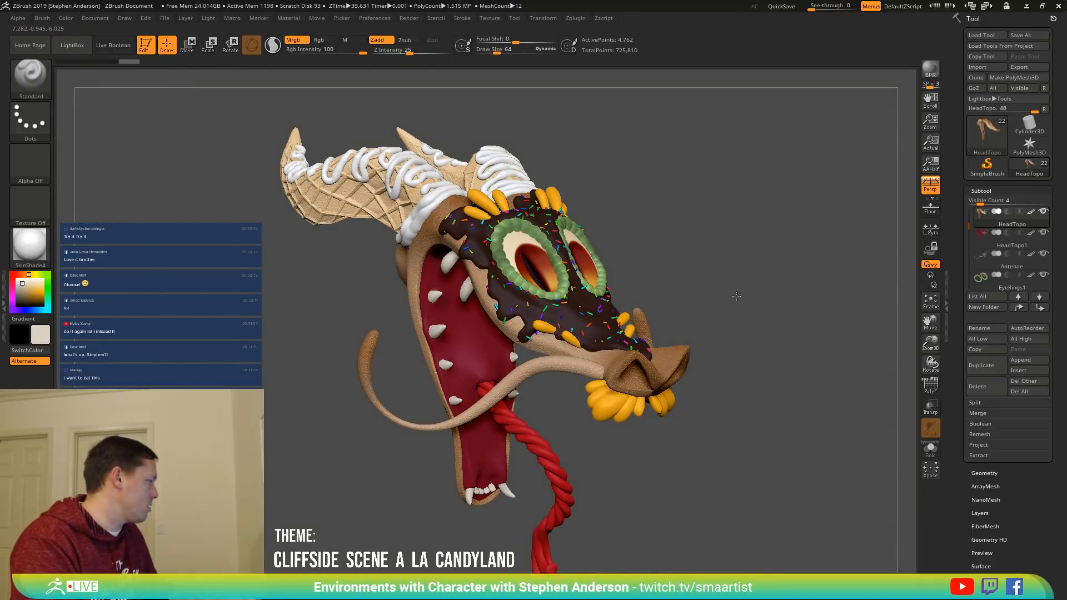
mouse_move(736, 296)
left_mouse_down()
mouse_move(682, 267)
mouse_move(679, 299)
mouse_move(692, 302)
left_mouse_up()
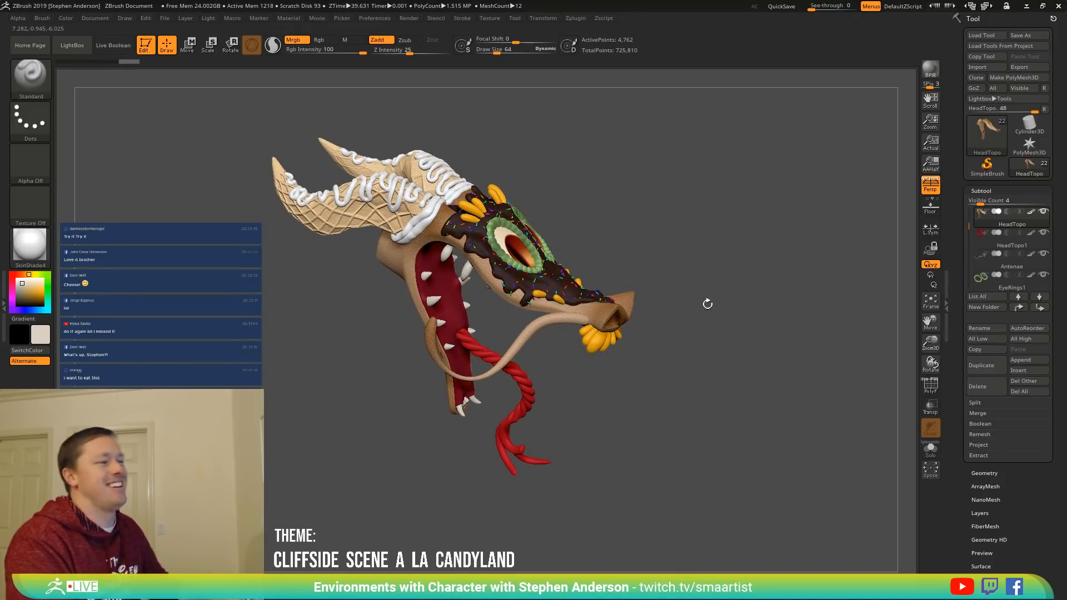
mouse_move(708, 304)
left_mouse_down()
mouse_move(719, 279)
mouse_move(711, 305)
mouse_move(759, 315)
mouse_move(749, 273)
mouse_move(767, 332)
mouse_move(581, 306)
left_mouse_up()
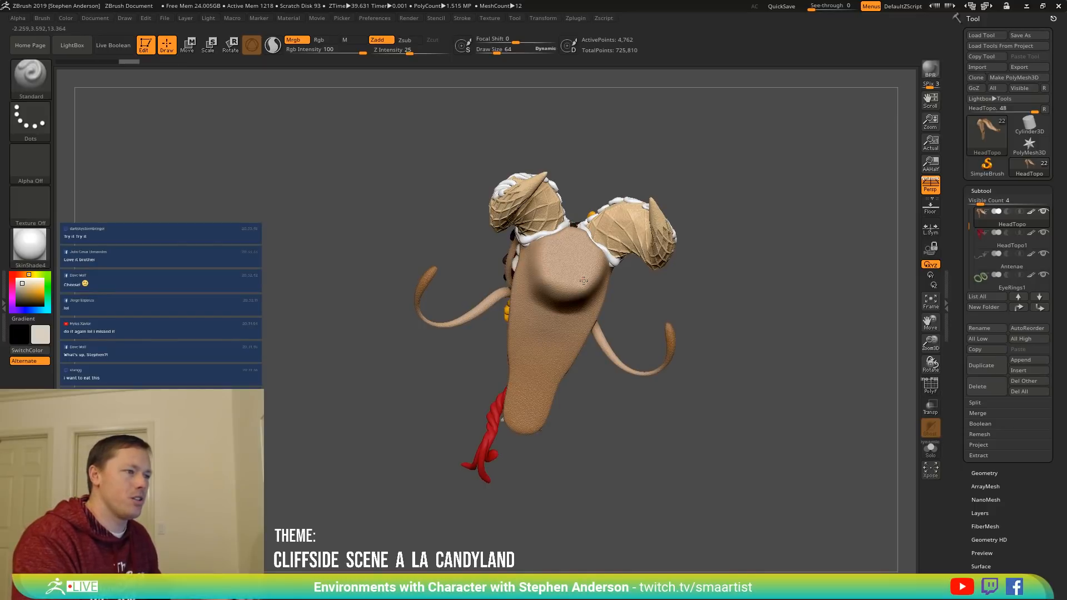
Show HeadTopo's wireframe at the back of the neck and delete its lower subdivision levels.
key("shift+f")
scroll(593, 288, "up", 5)
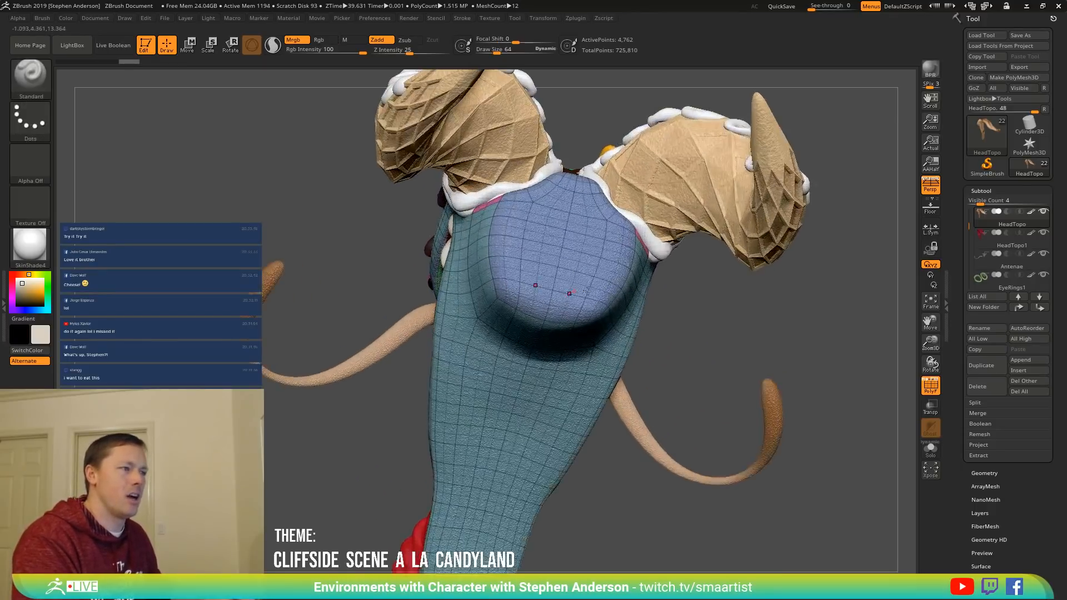
left_click_drag(597, 289, 530, 258)
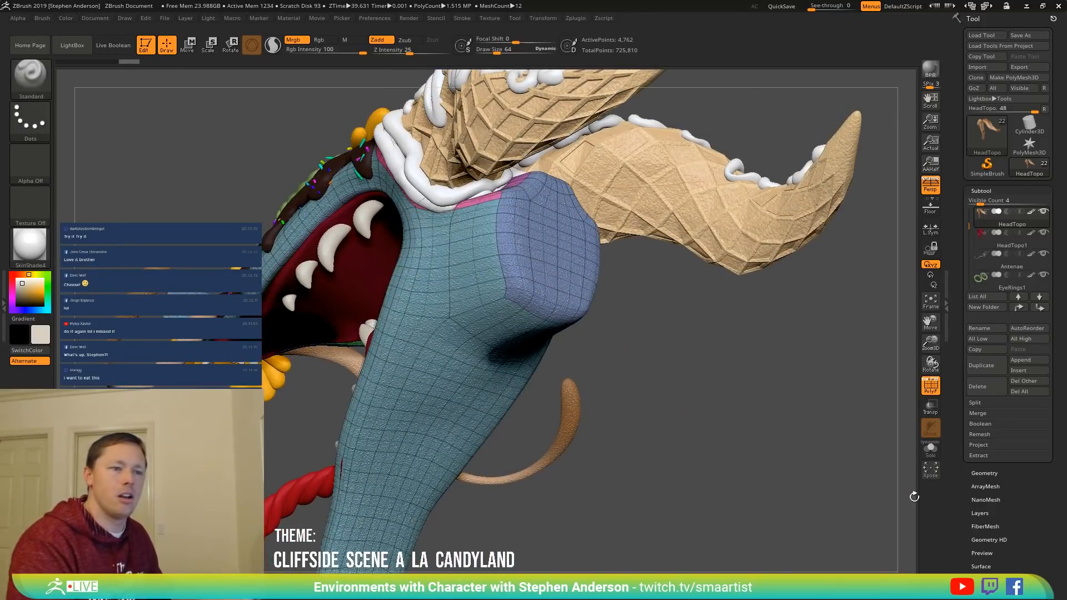
left_click(992, 473)
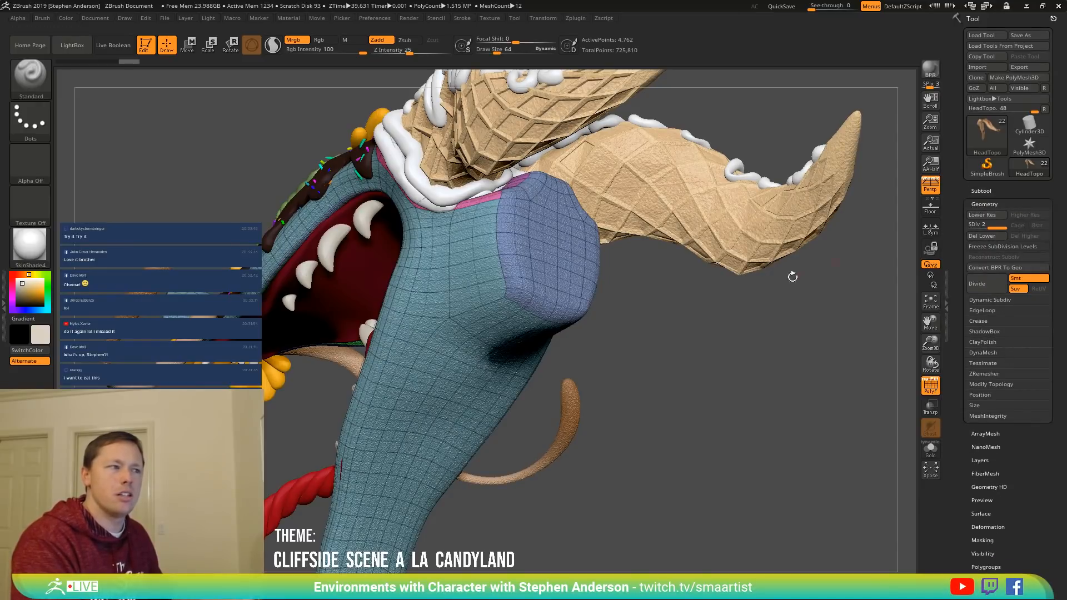
left_click_drag(648, 336, 691, 329)
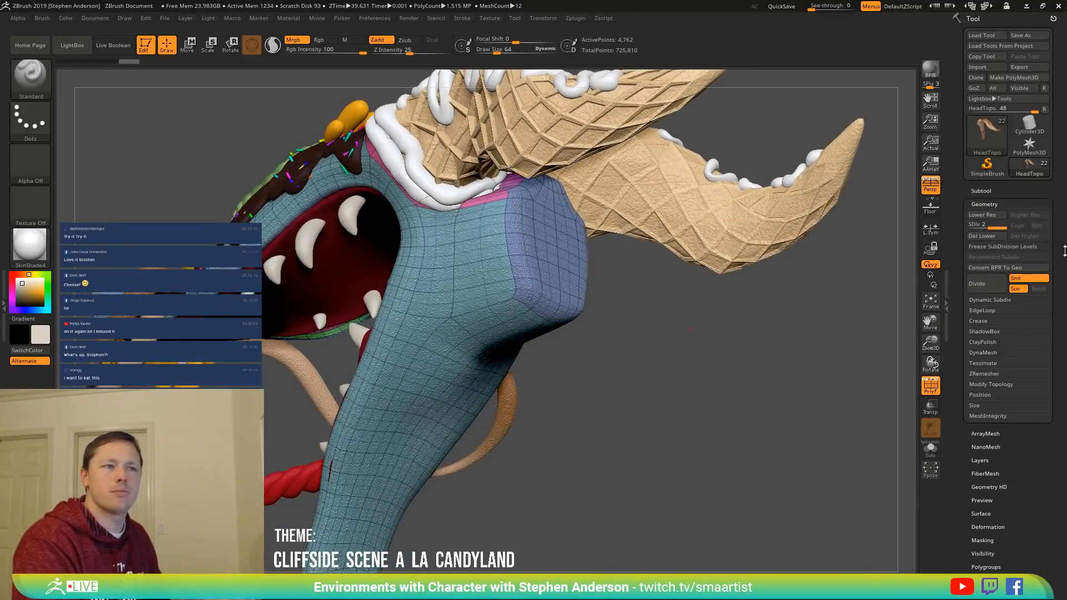
left_click(988, 235)
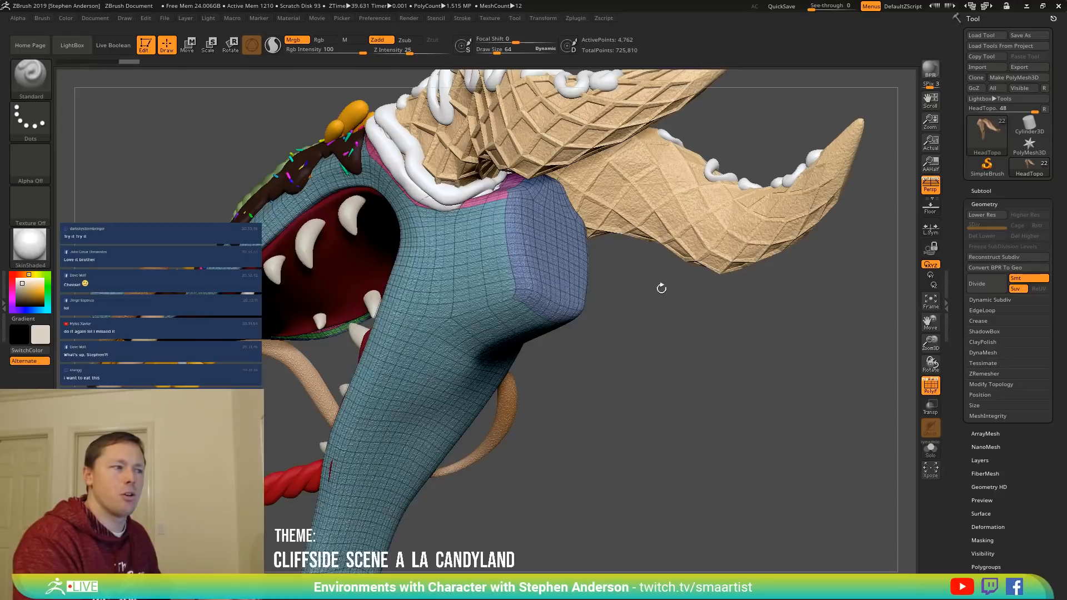
Hide the blue polygroup capping the back of the dragon's neck and delete the hidden polygons.
left_click_drag(673, 288, 682, 310)
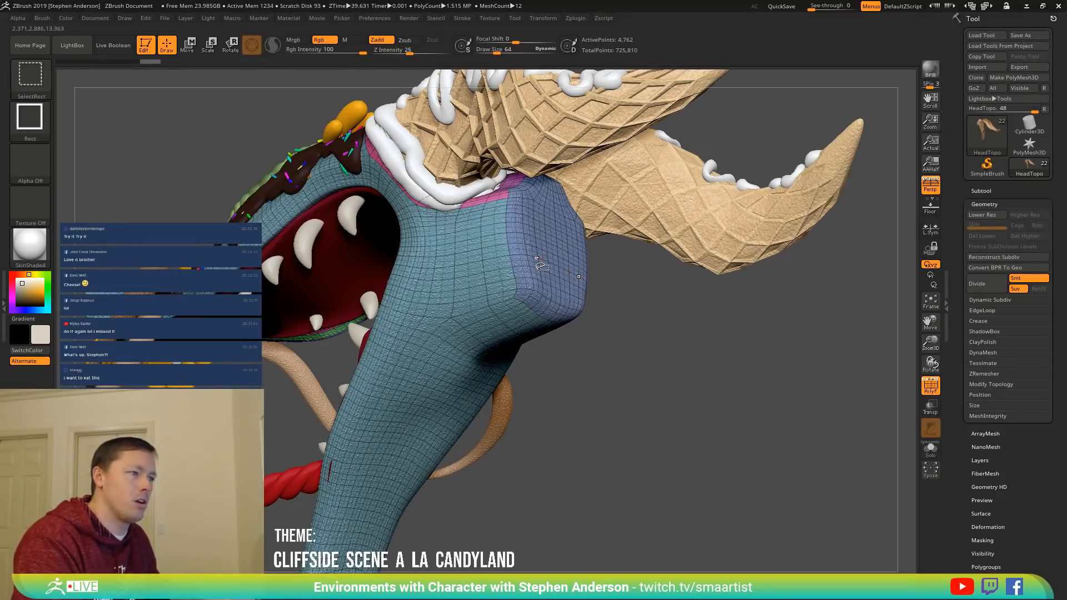
left_click(544, 260, "ctrl+shift")
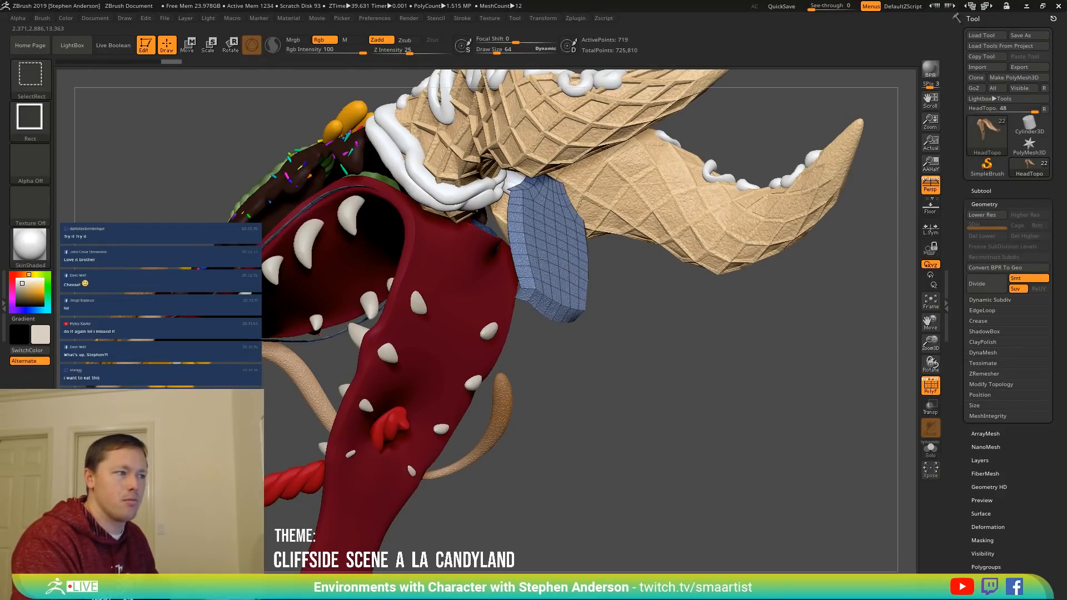
left_click(615, 348, "ctrl+shift")
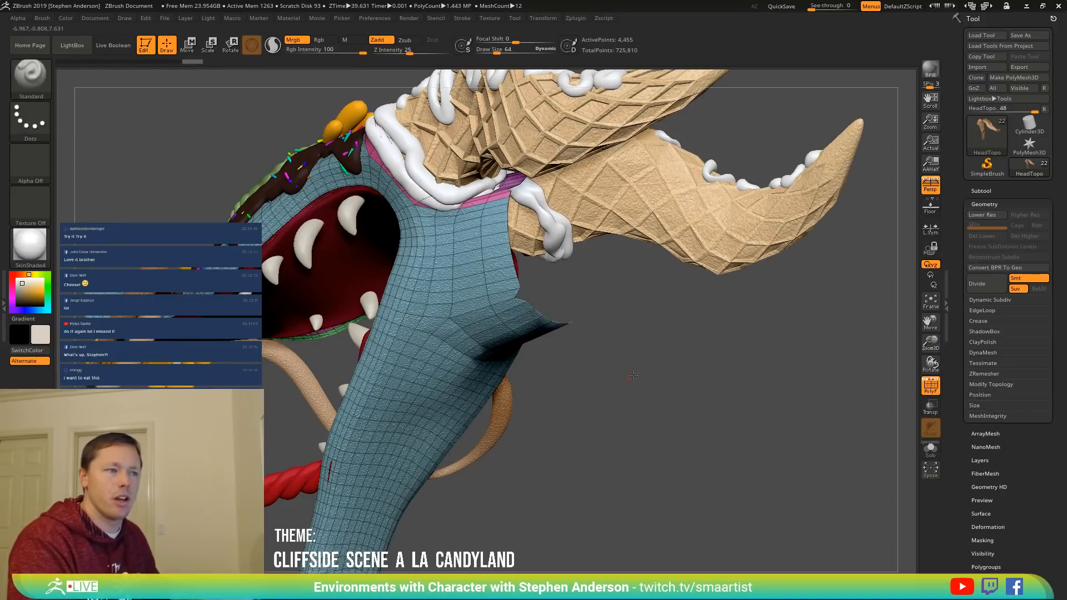
left_click_drag(633, 376, 664, 353)
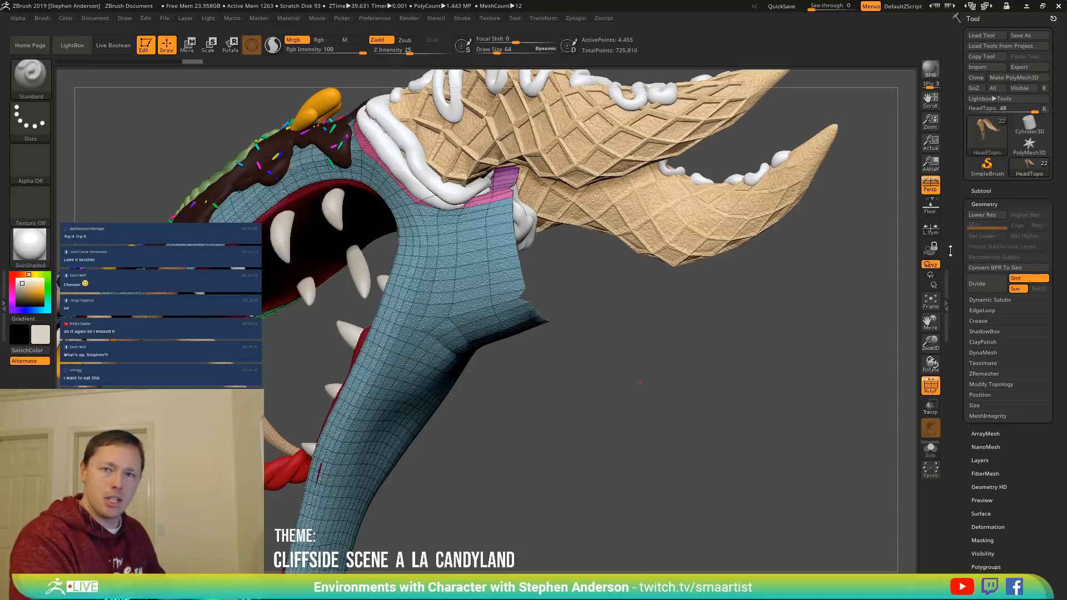
left_click(998, 384)
left_click(981, 427)
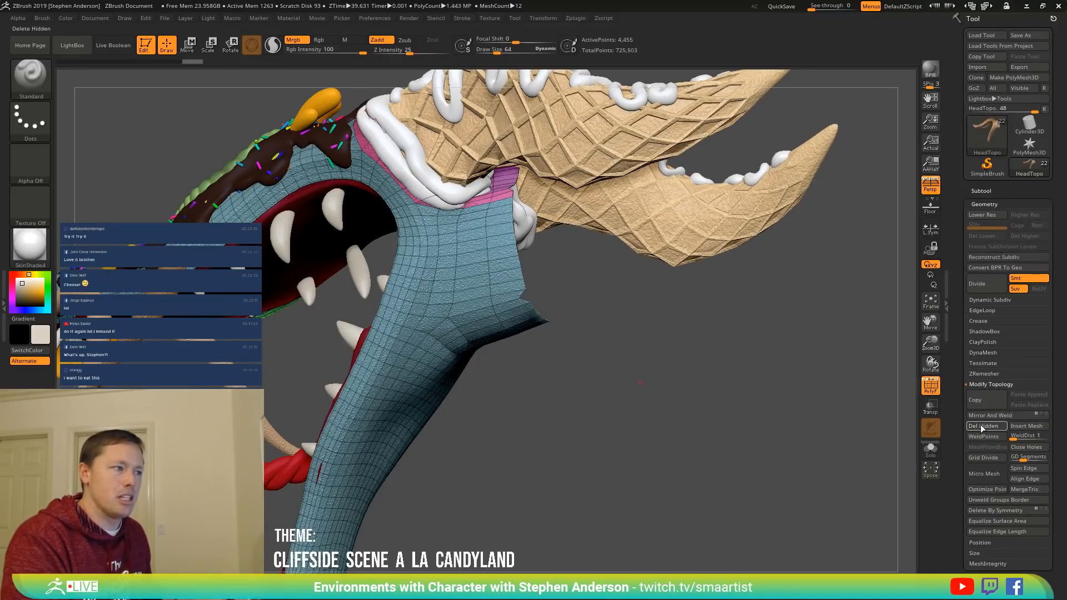
Turn off the dynamic subdivision preview on HeadTopo and switch to the ZModeler brush.
key("shift+d")
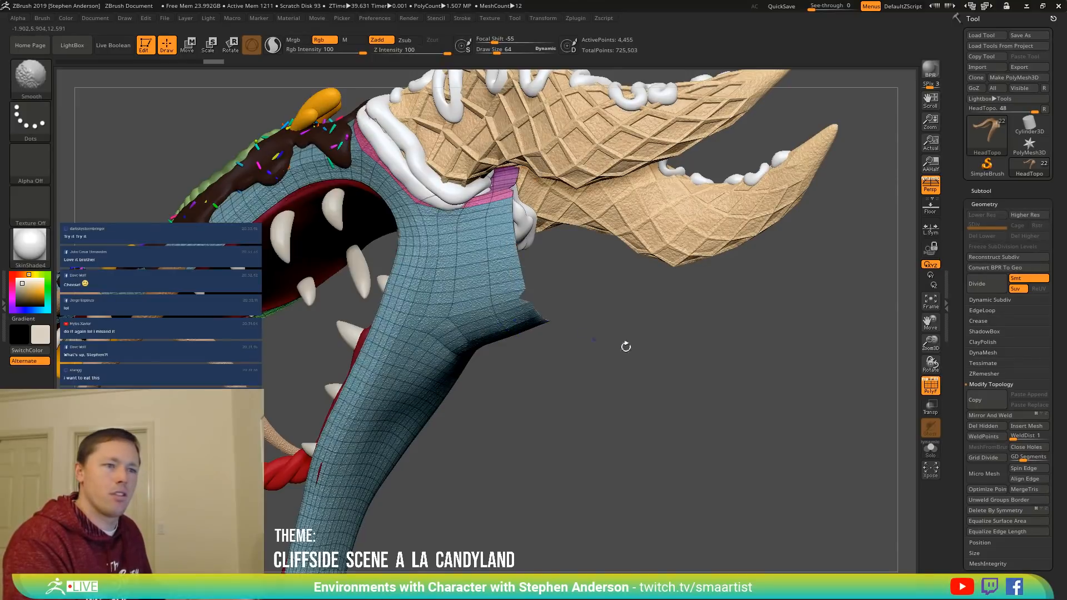
left_click_drag(637, 334, 600, 319)
key("b")
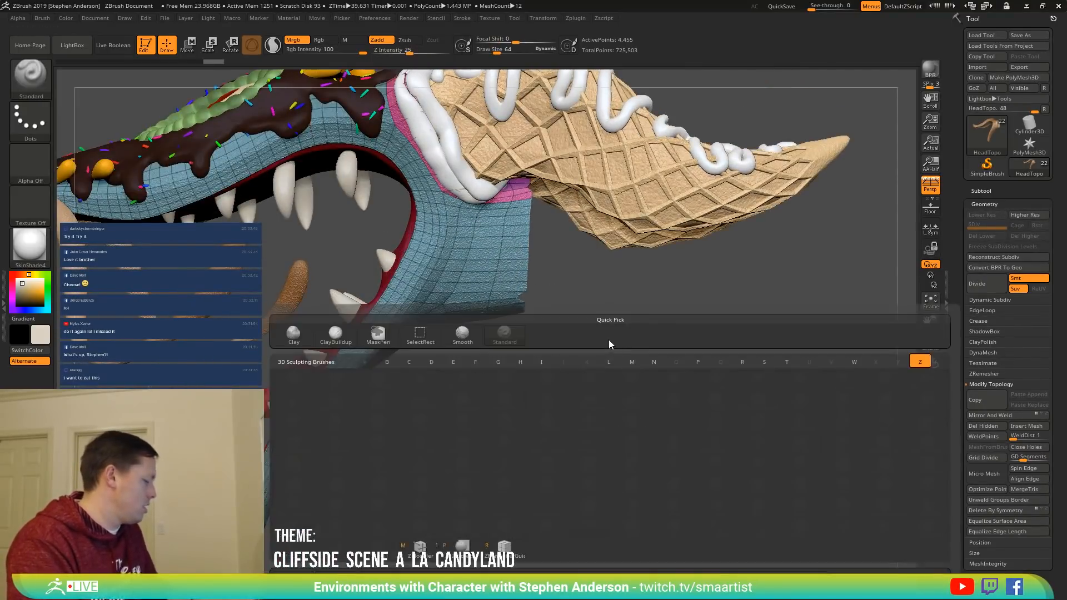
key("z")
key("m")
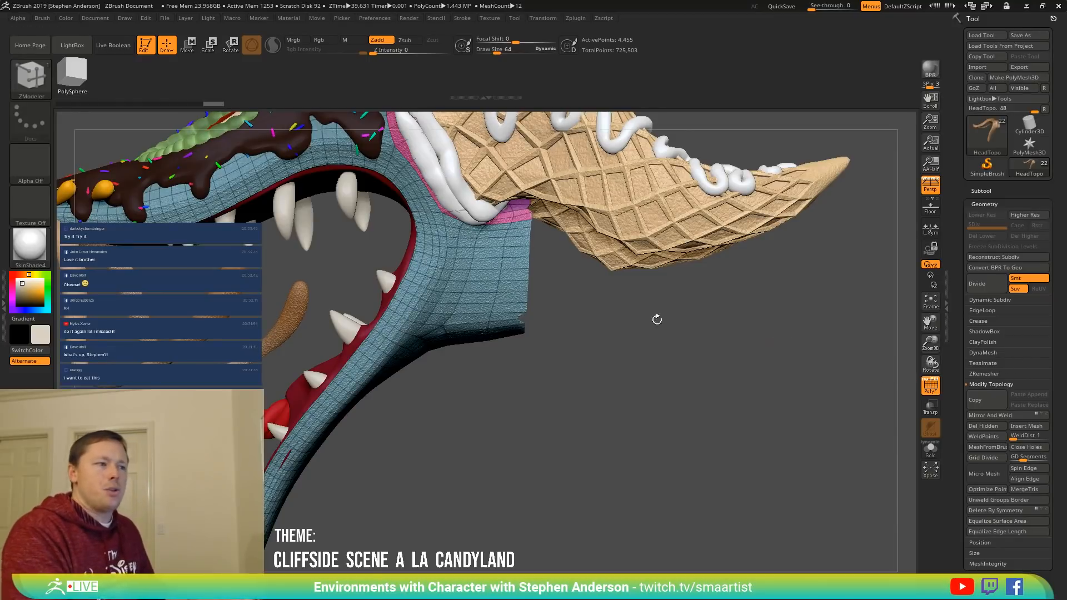
Set ZModeler's edge action to Mask, mask the open neck's border edge loop and invert the mask.
left_click_drag(547, 289, 528, 303)
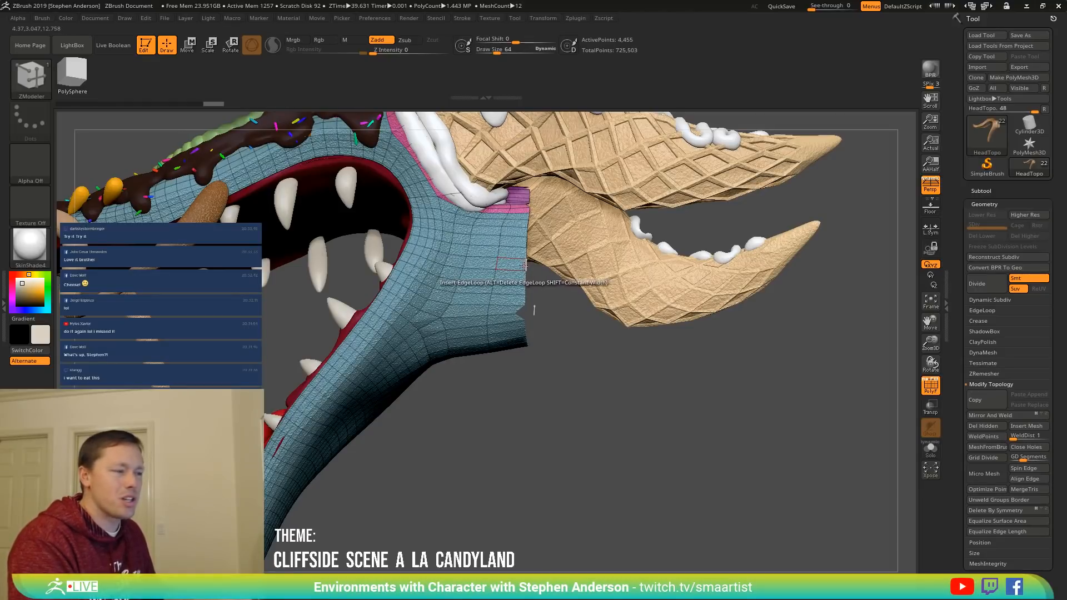
key("space")
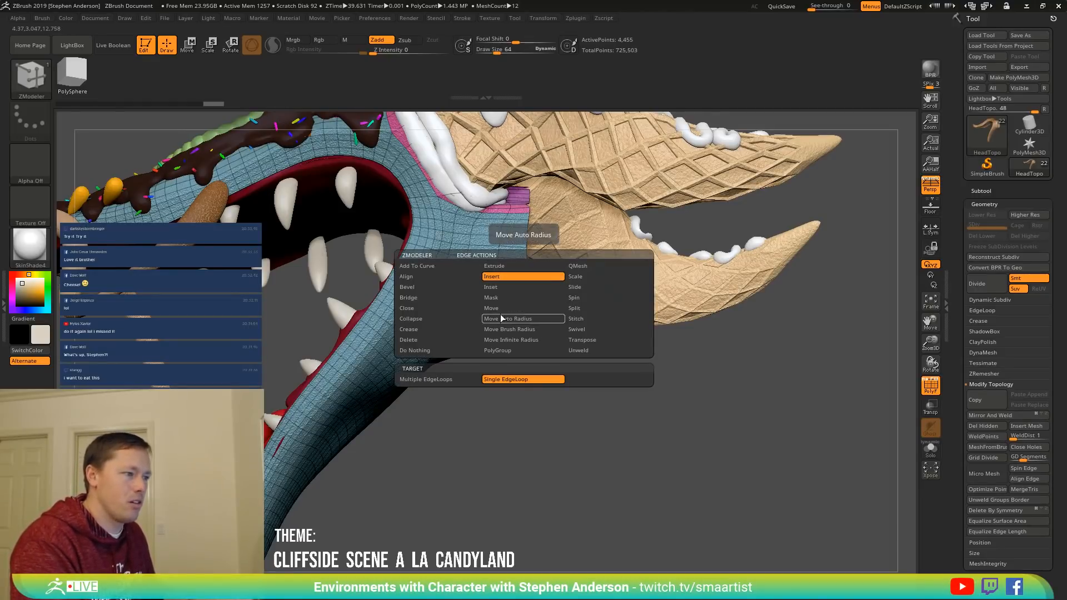
left_click(505, 298)
left_click(505, 382)
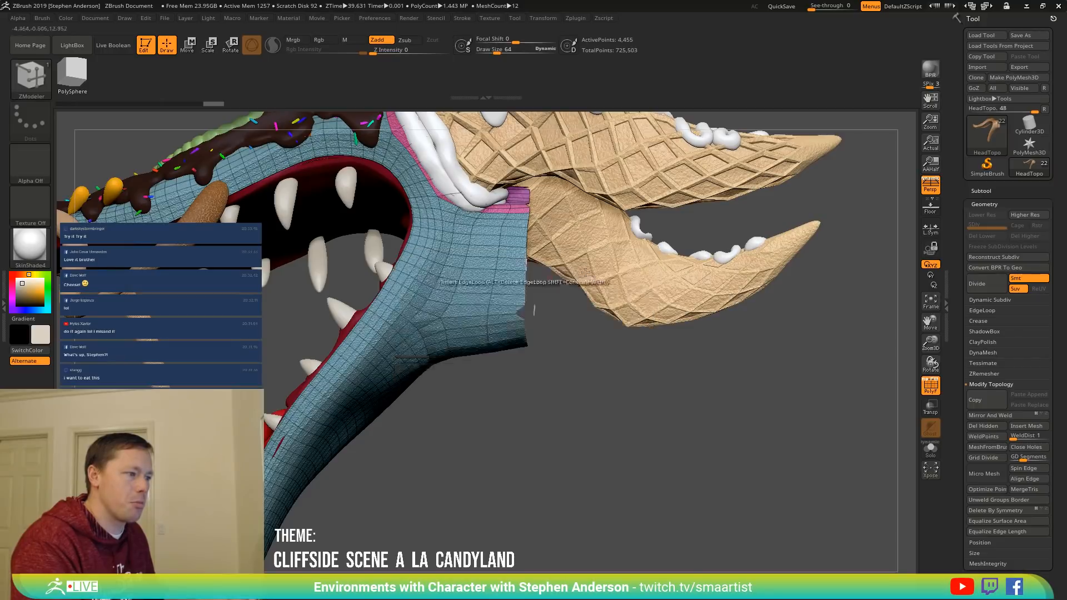
left_click(526, 278)
left_click(562, 357, "ctrl")
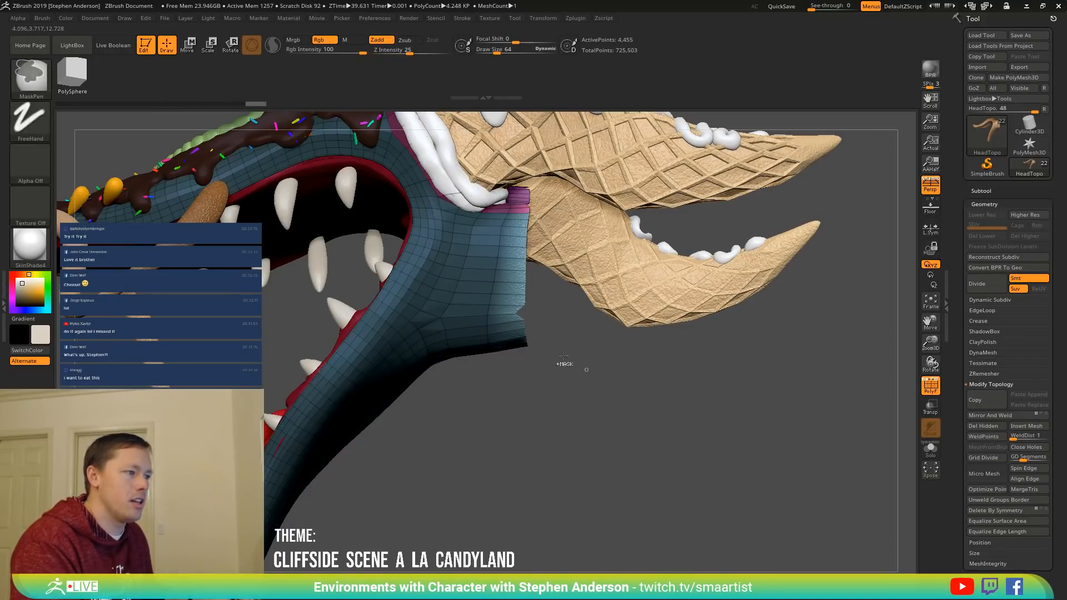
mouse_move(497, 311)
right_mouse_down()
mouse_move(478, 292)
mouse_move(499, 305)
right_mouse_up()
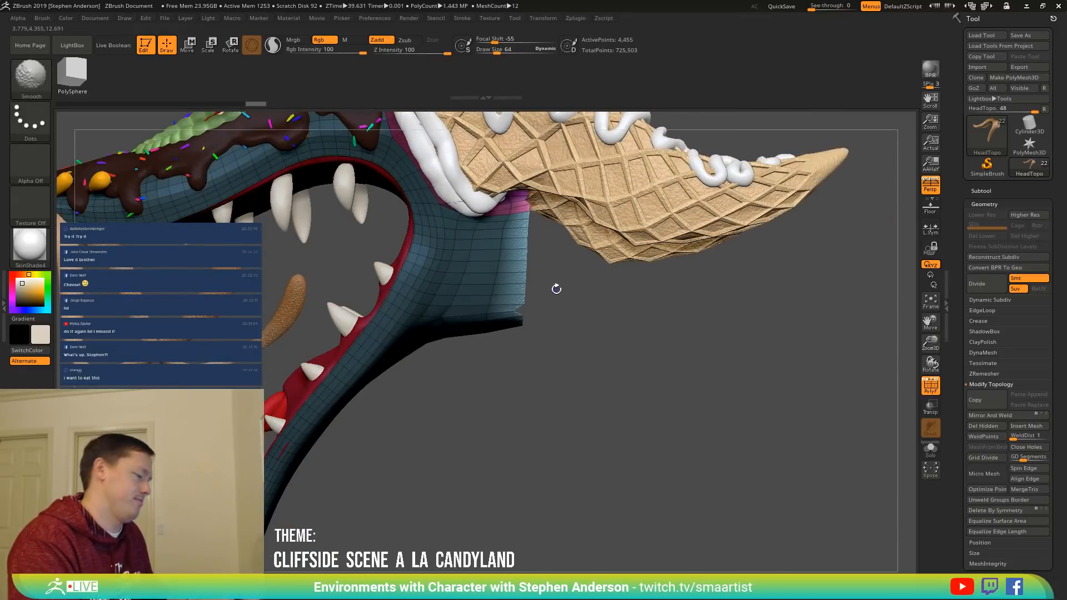
Reset the Move gizmo's orientation on the neck opening and pull the unmasked border straight back to lengthen the neck.
key("w")
left_click(527, 260)
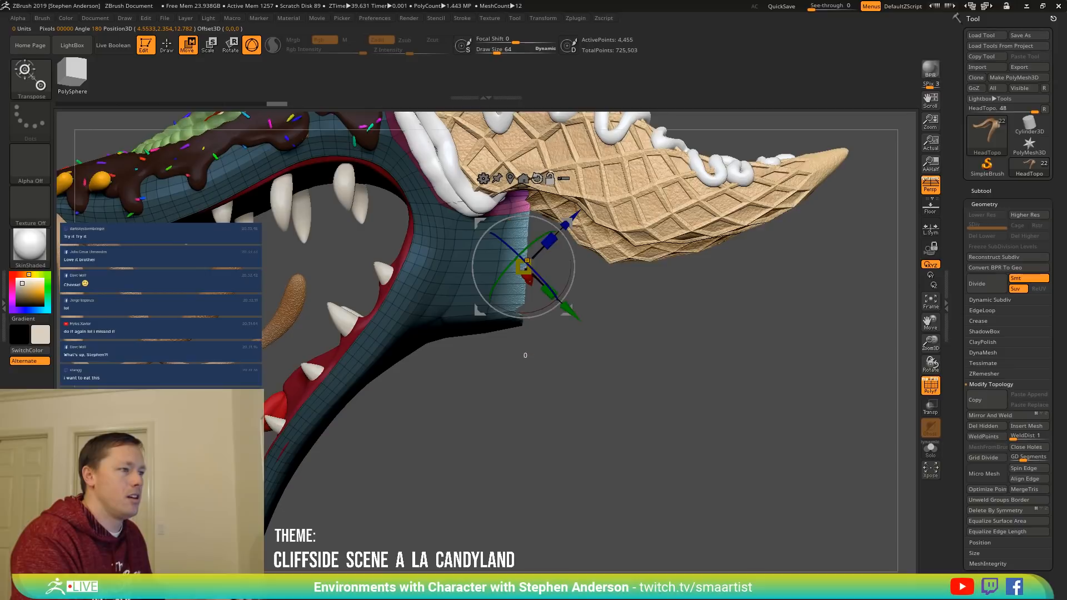
left_click(524, 177)
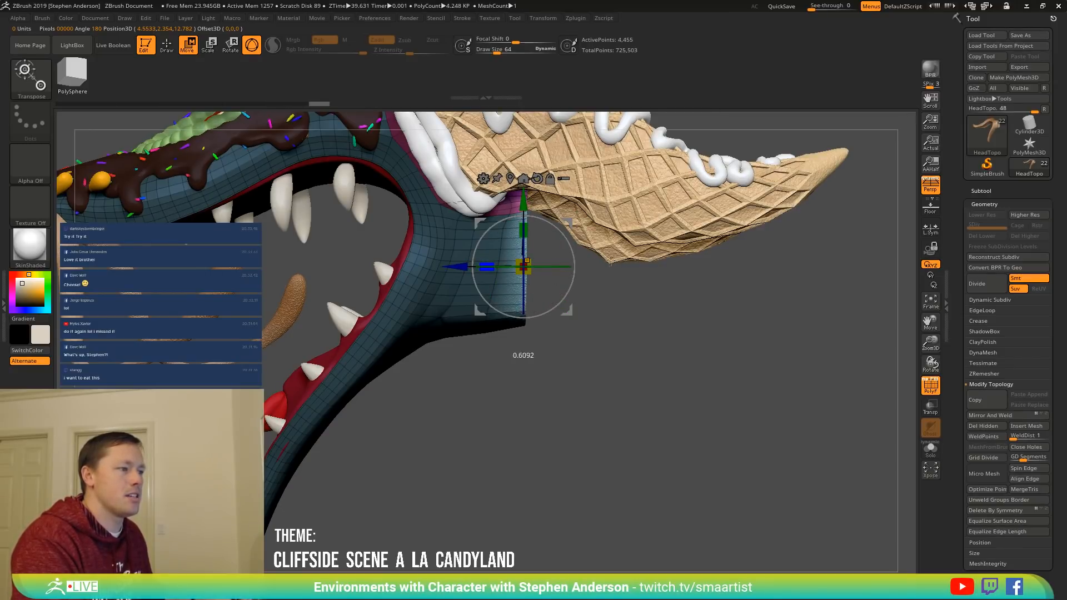
left_click_drag(453, 267, 523, 267)
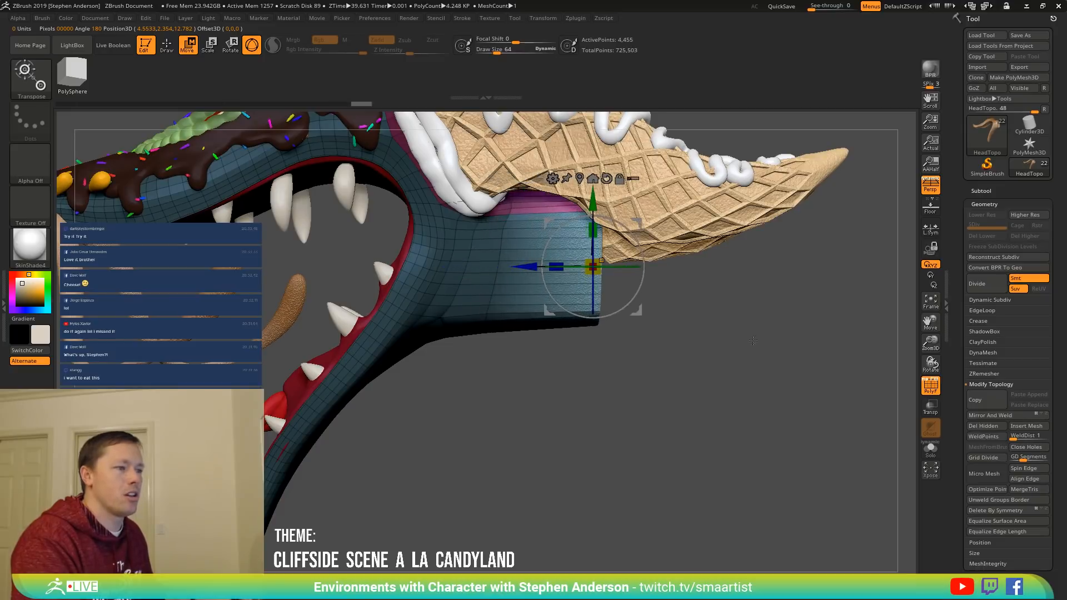
Isolate HeadTopo with Solo, view the lengthened neck from the side and switch to the Move brush.
left_click(930, 449)
left_click_drag(770, 378, 672, 347)
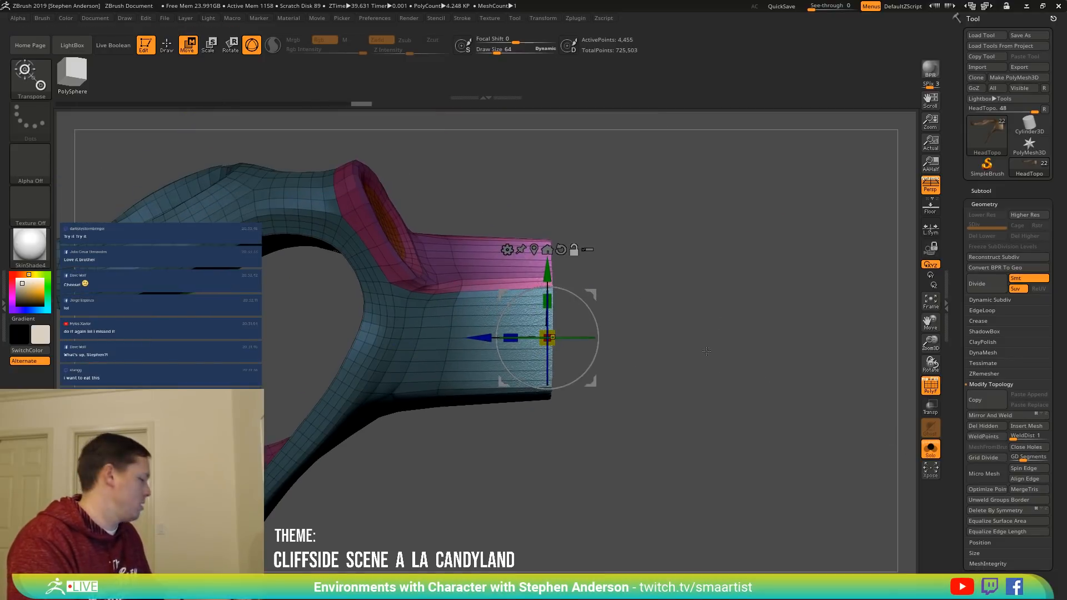
key("q")
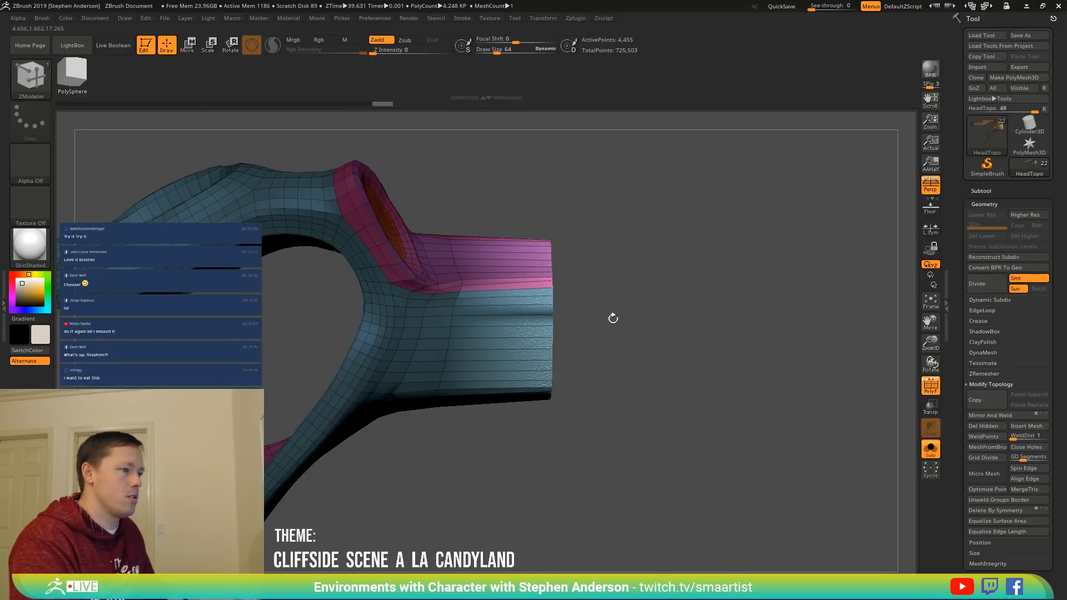
key("b")
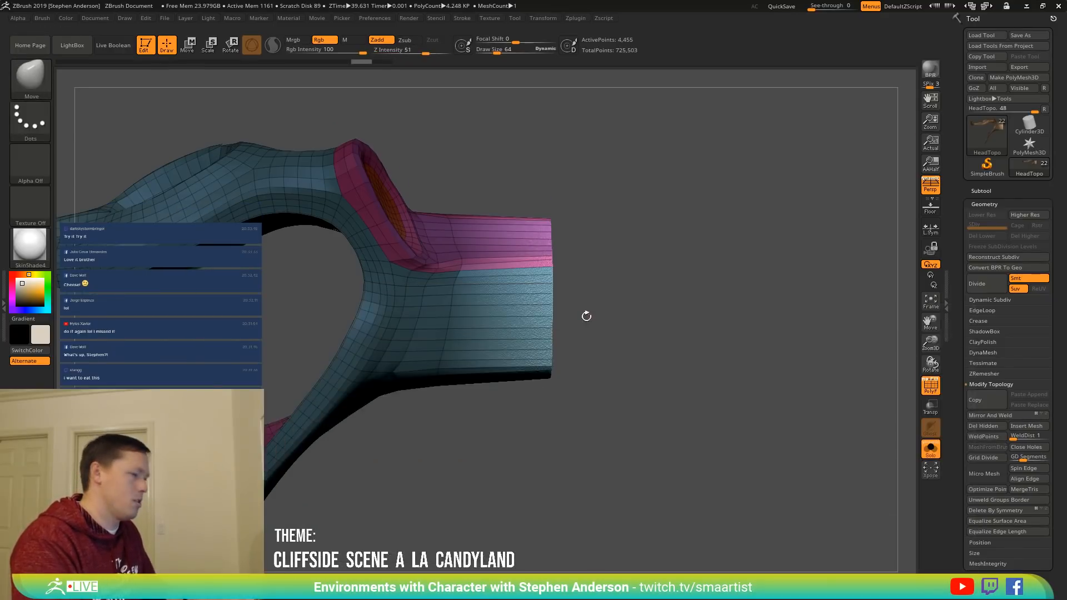
Replace the gizmo with a transpose line and draw it about 10.3 units long, horizontally along the neck past its open end.
key("w")
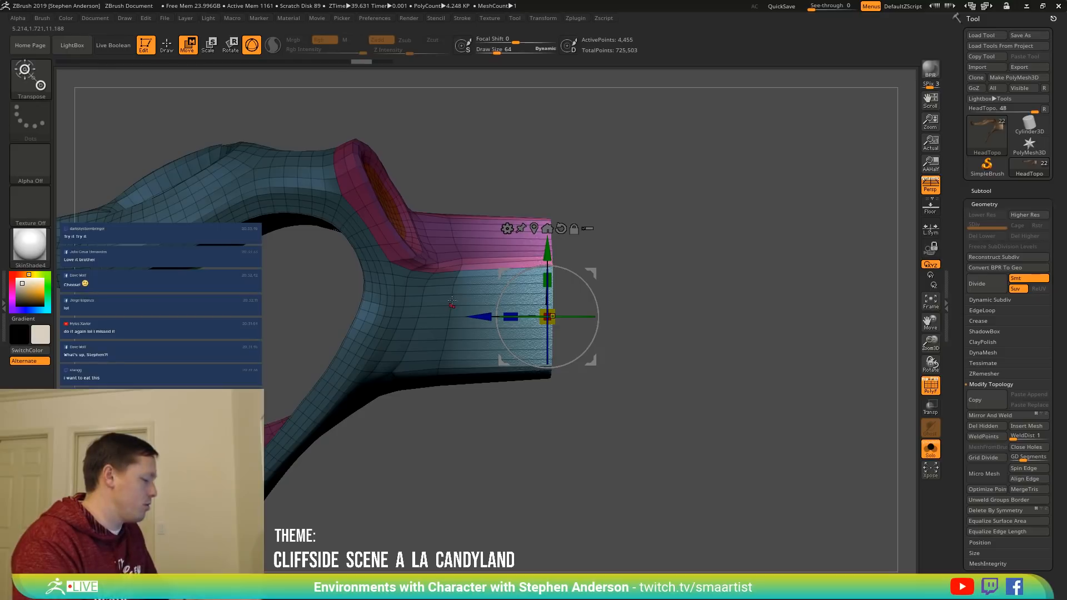
key("y")
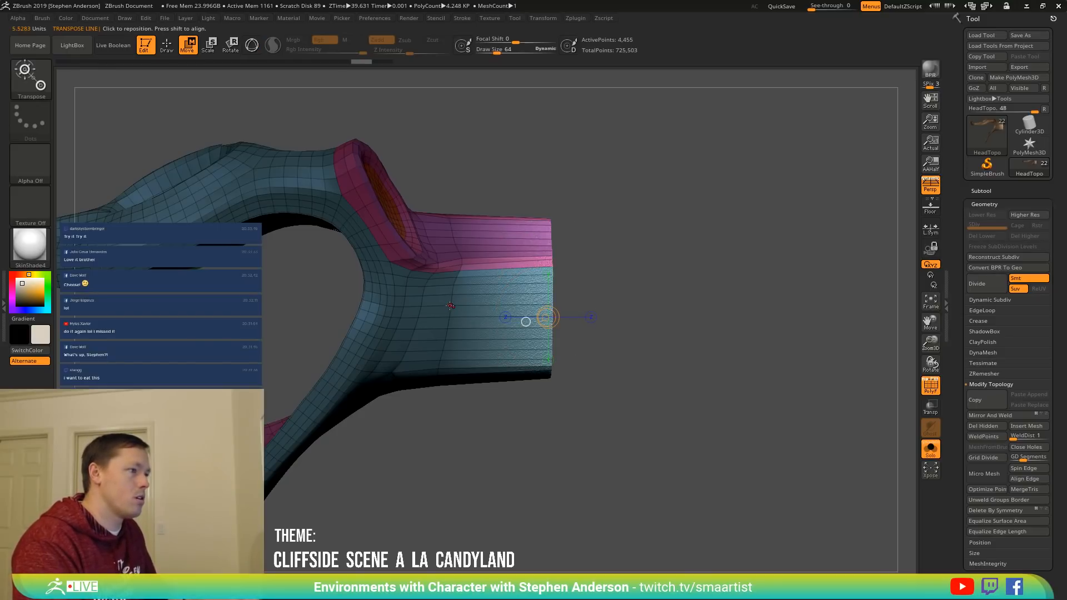
left_click_drag(450, 305, 623, 305)
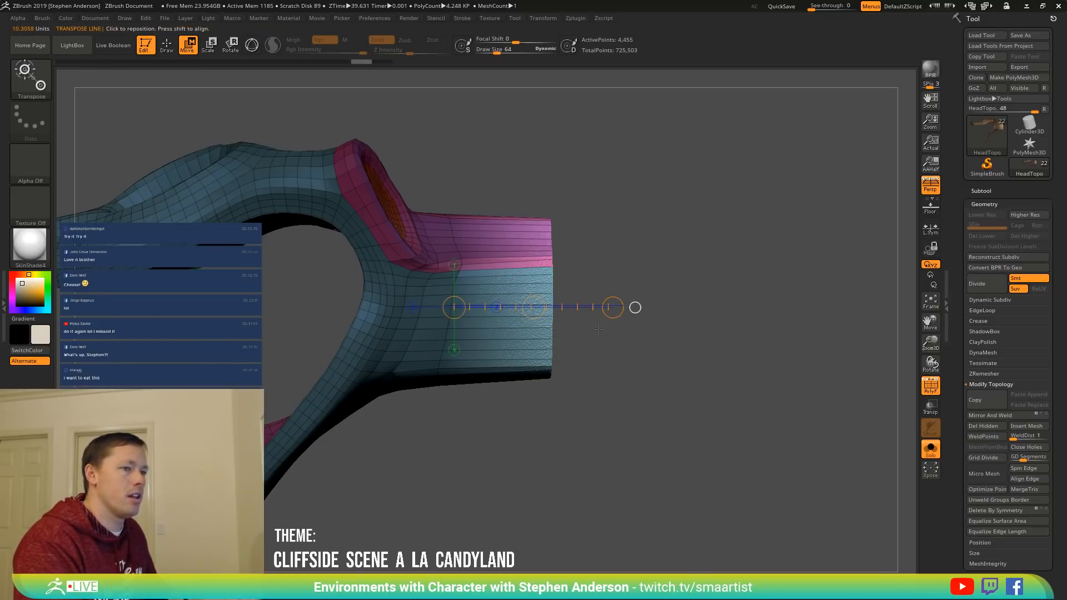
Turn off perspective, redraw the transpose line about 14.2 units long along the neck and pull the neck's end in toward the head.
key("p")
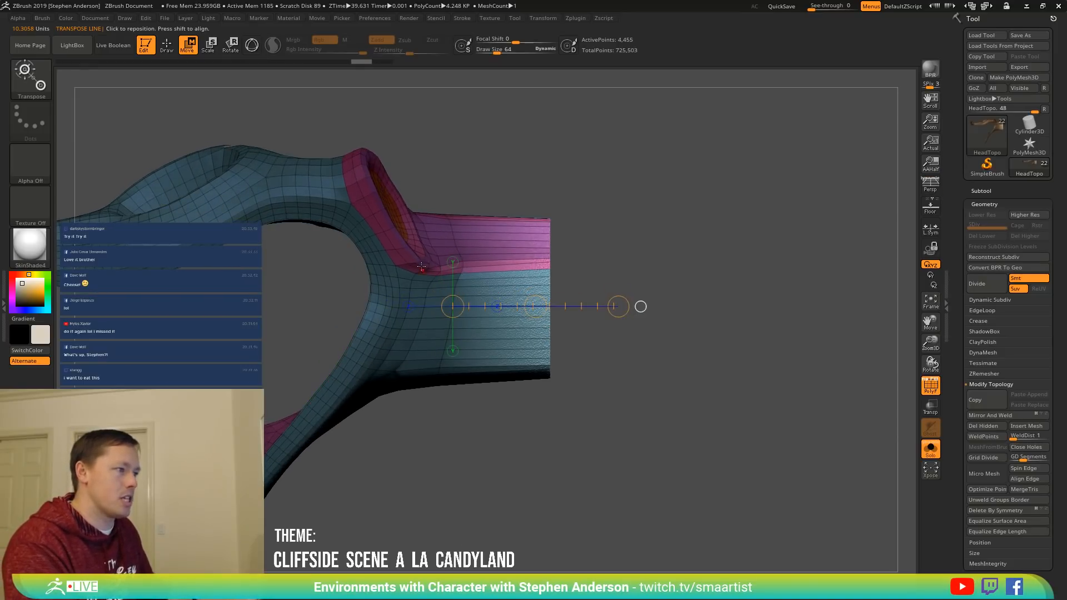
left_click_drag(421, 267, 645, 263)
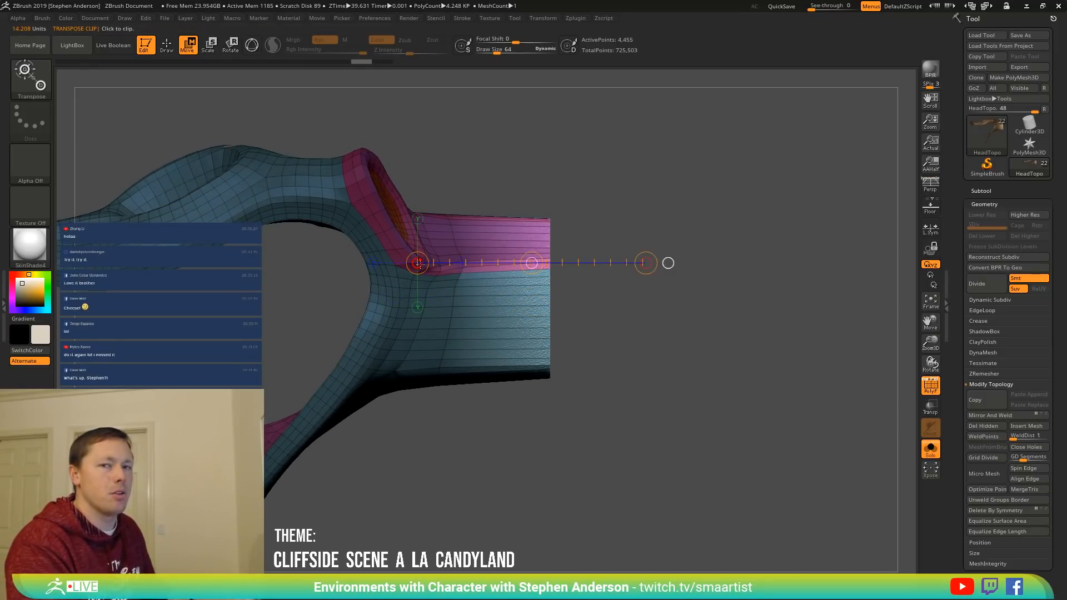
left_click_drag(417, 263, 480, 264)
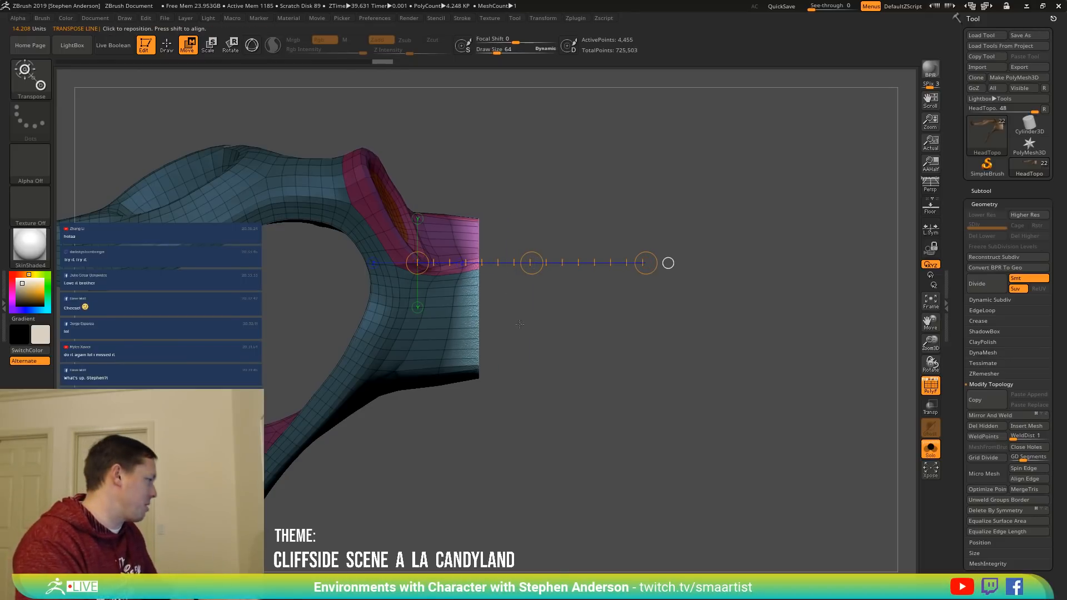
key("q")
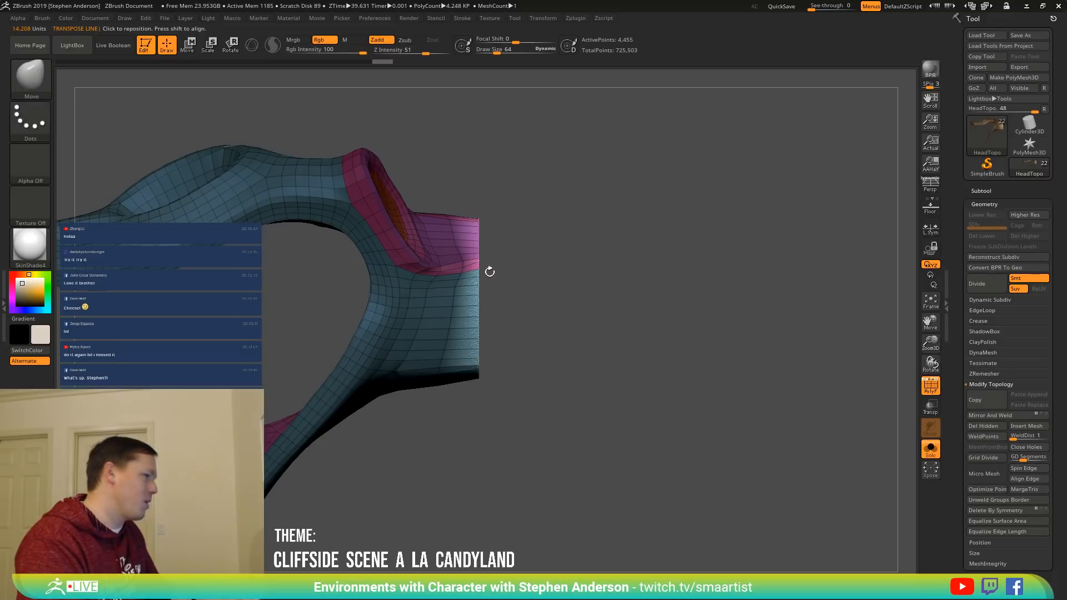
Try Move brush draw sizes up to 1000 with and without dynamic sizing, settling on 884 with Dynamic on.
key("b")
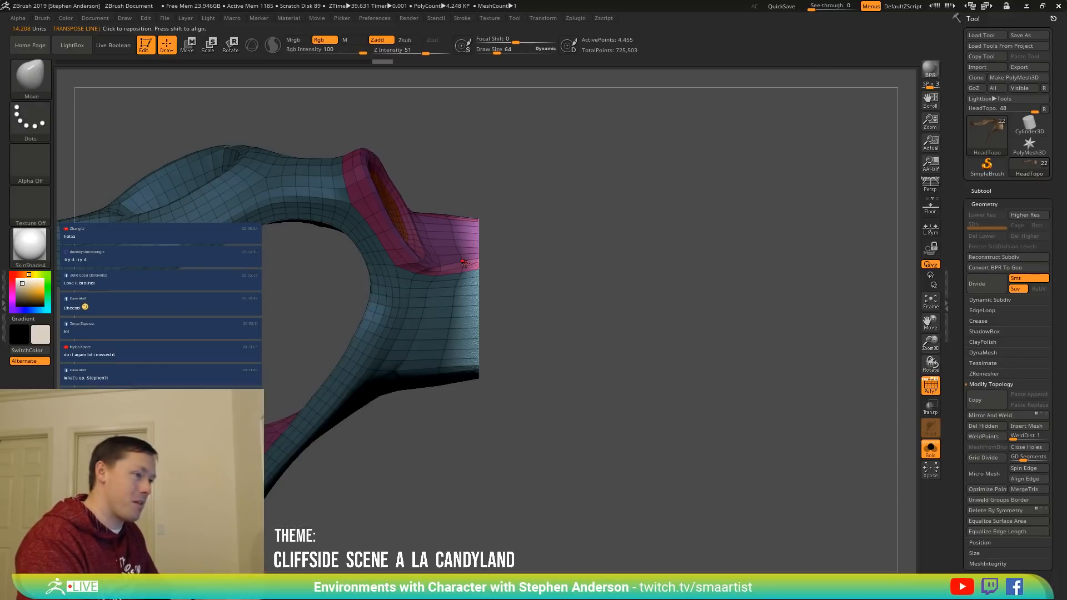
key("s")
left_click_drag(474, 263, 537, 268)
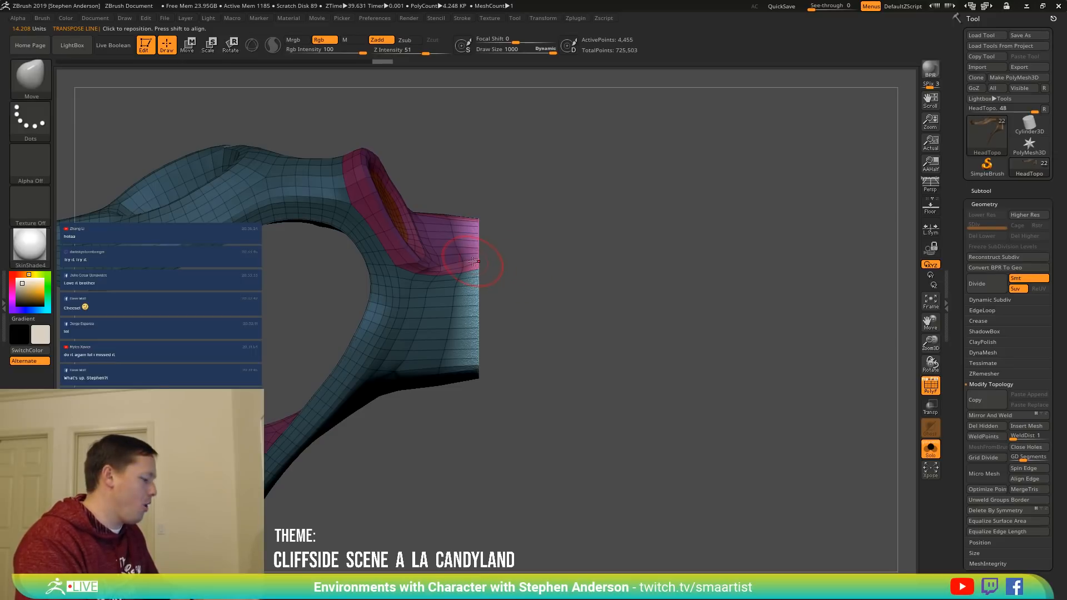
key("b")
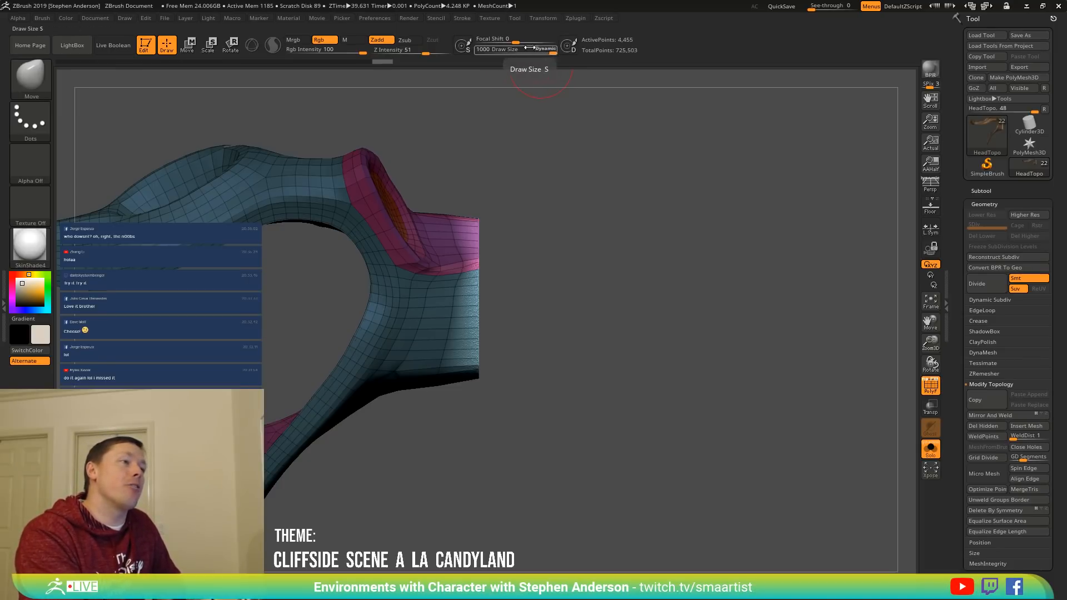
left_click_drag(539, 49, 536, 49)
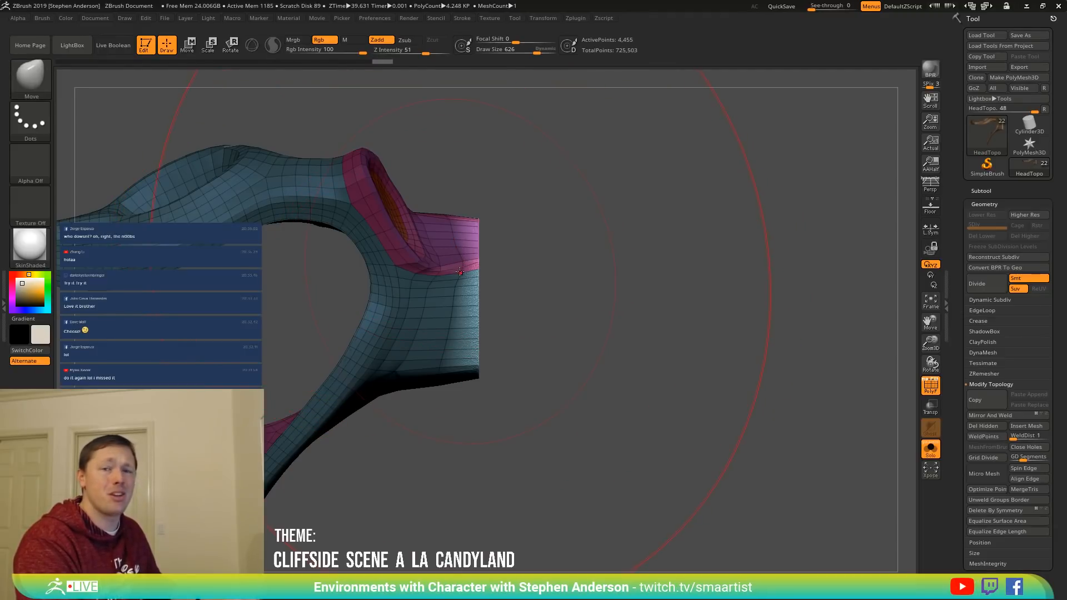
left_click_drag(537, 51, 542, 52)
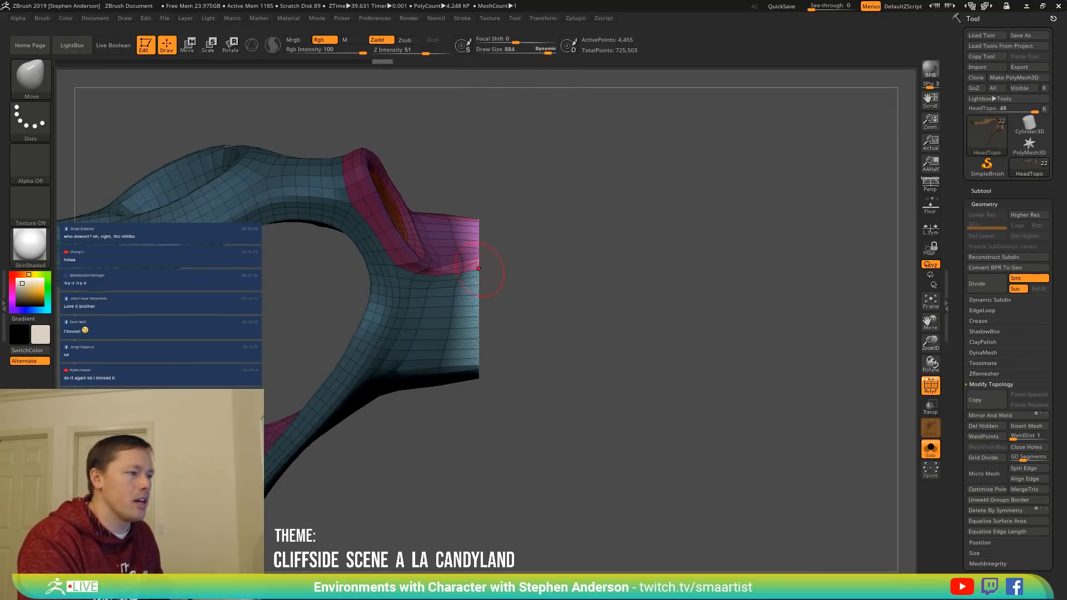
Turn off dynamic sizing for the Move brush, using a draw size of 662 on the neck opening.
mouse_move(516, 257)
left_mouse_down()
mouse_move(461, 222)
mouse_move(530, 187)
left_mouse_up()
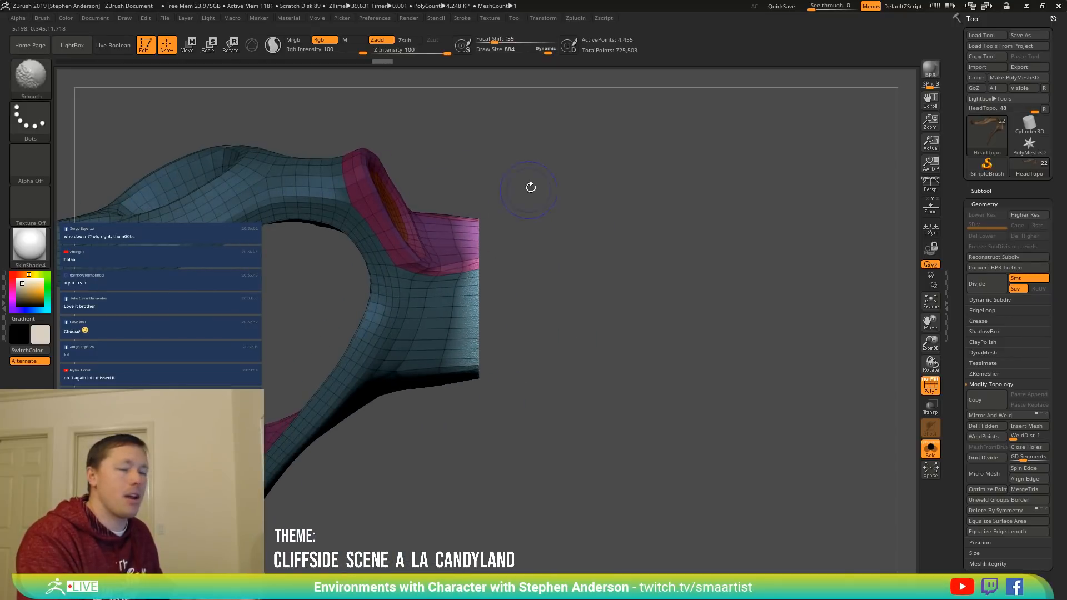
mouse_move(584, 209)
left_mouse_down()
mouse_move(536, 192)
mouse_move(516, 145)
left_mouse_up()
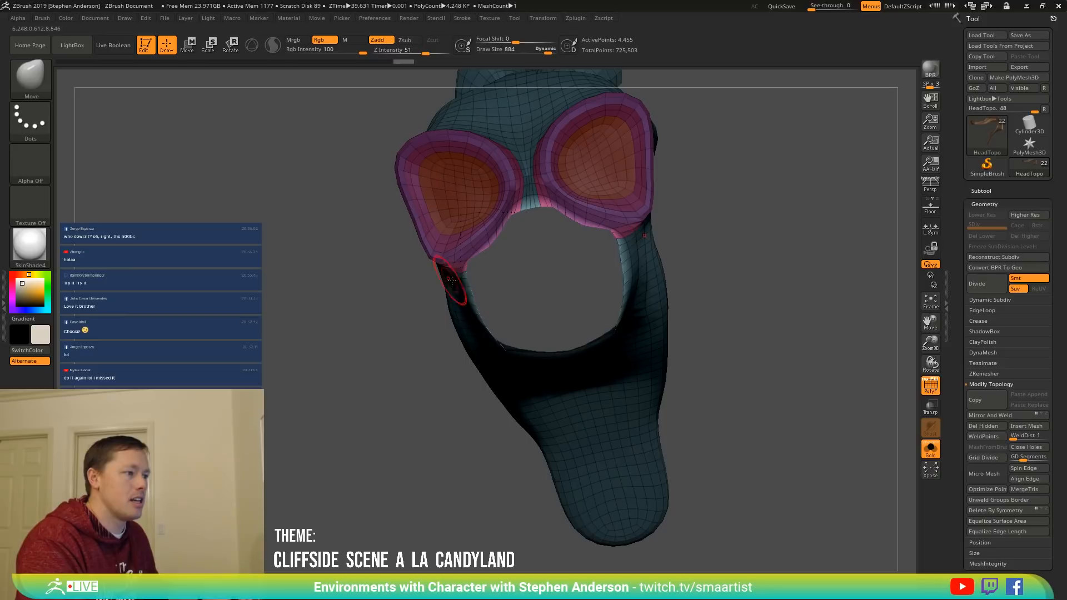
left_click_drag(483, 270, 608, 99)
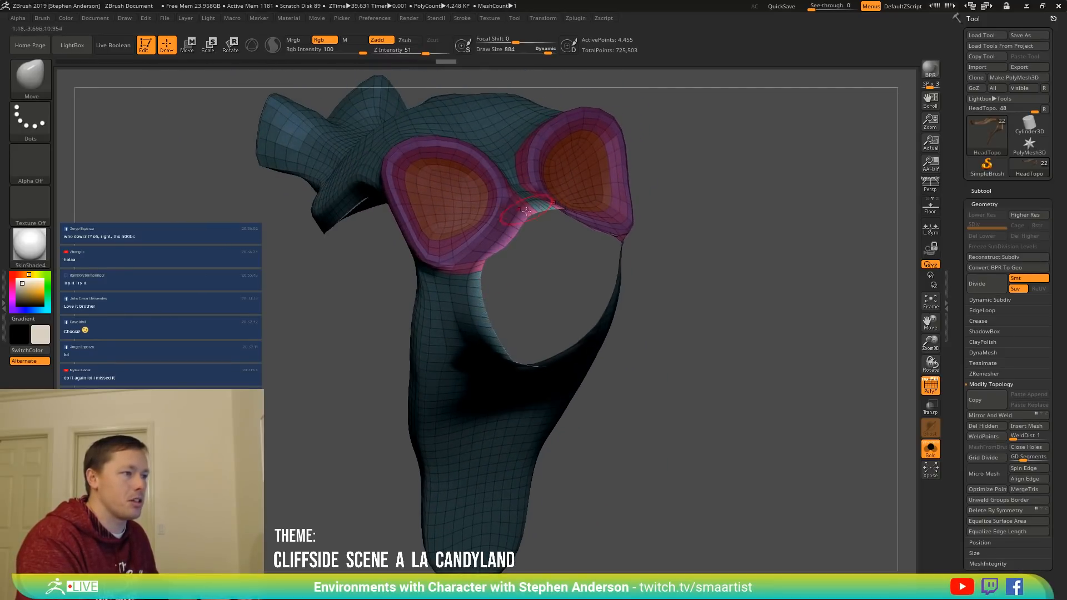
left_click(541, 50)
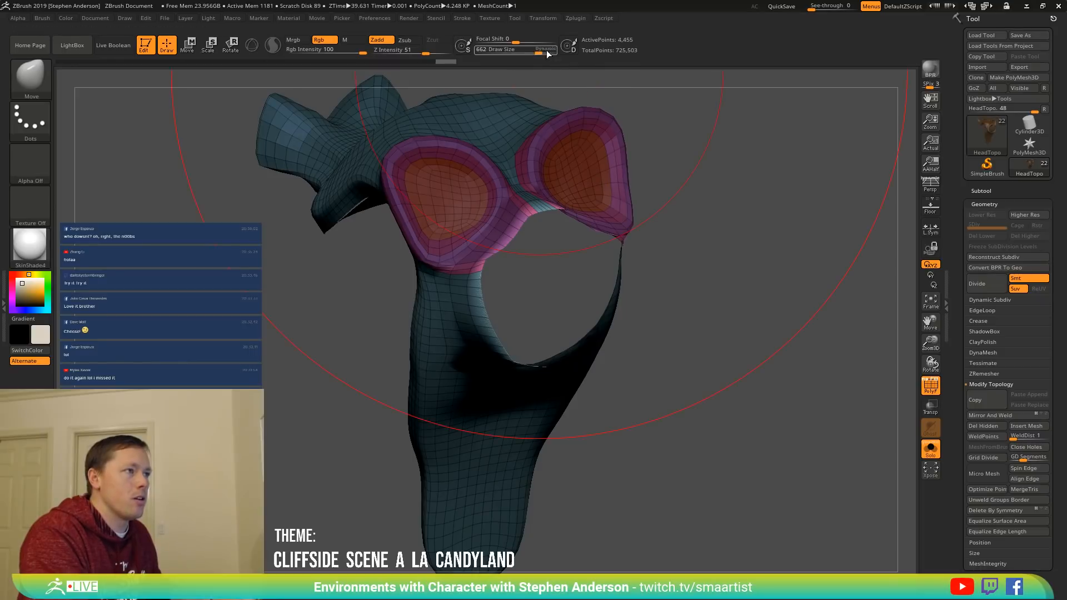
left_click_drag(573, 233, 595, 183)
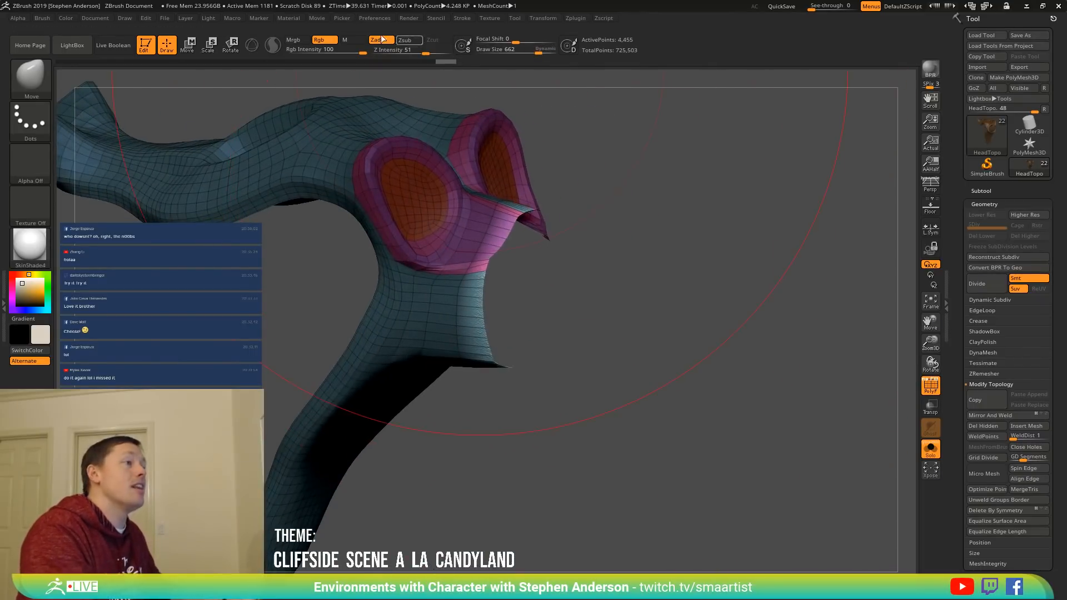
Raise the Max Brush Size in the Draw preferences to 5000.
left_click(376, 16)
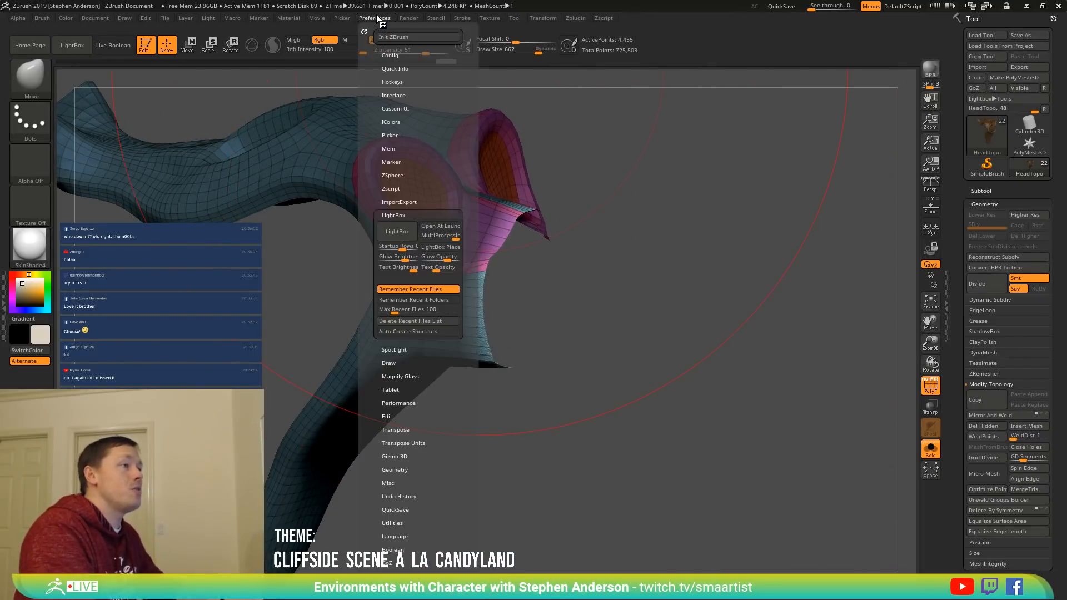
left_click(414, 214)
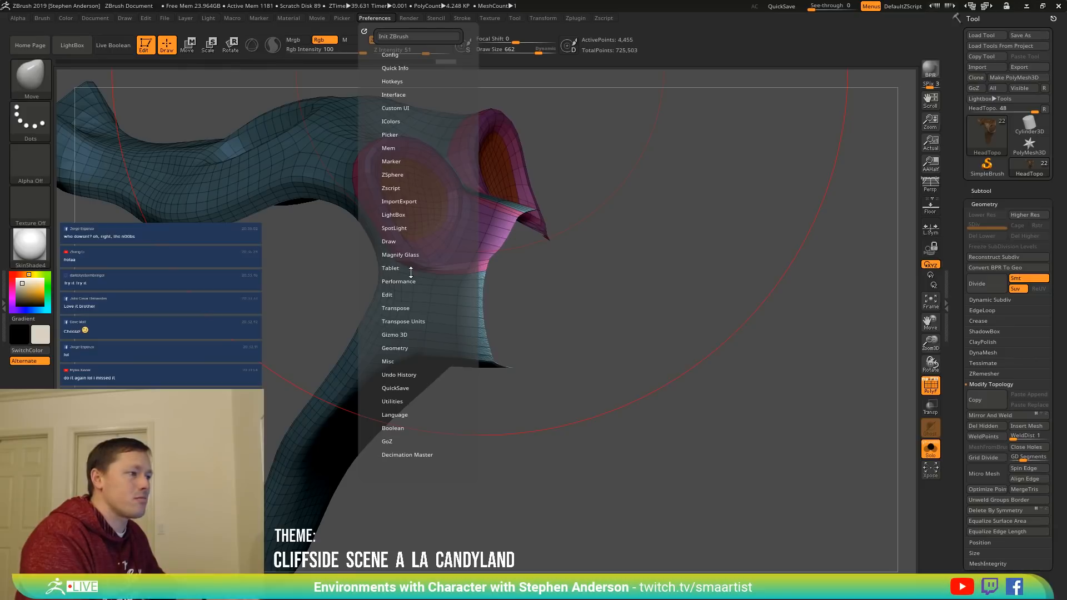
left_click(389, 241)
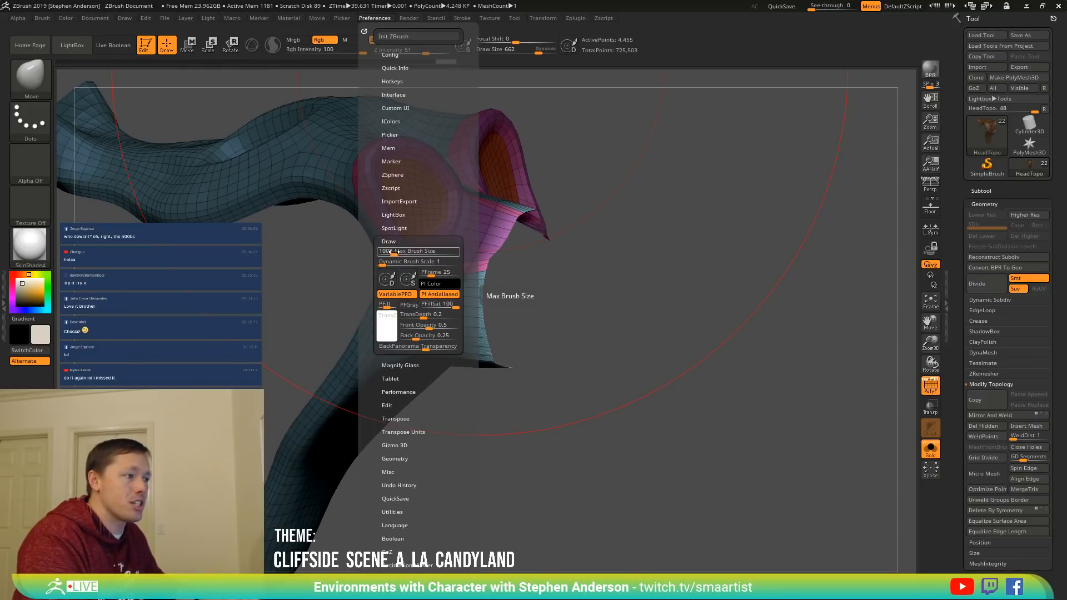
left_click_drag(398, 251, 465, 250)
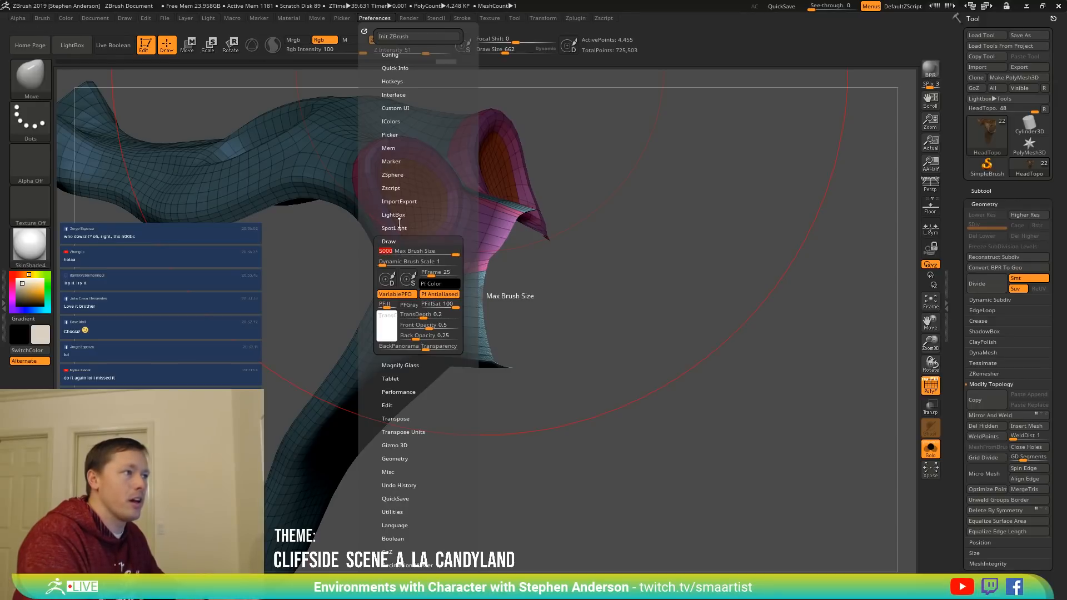
Store the current configuration as the startup default and close LightBox to return to the canvas.
left_click(391, 54)
left_click(415, 85)
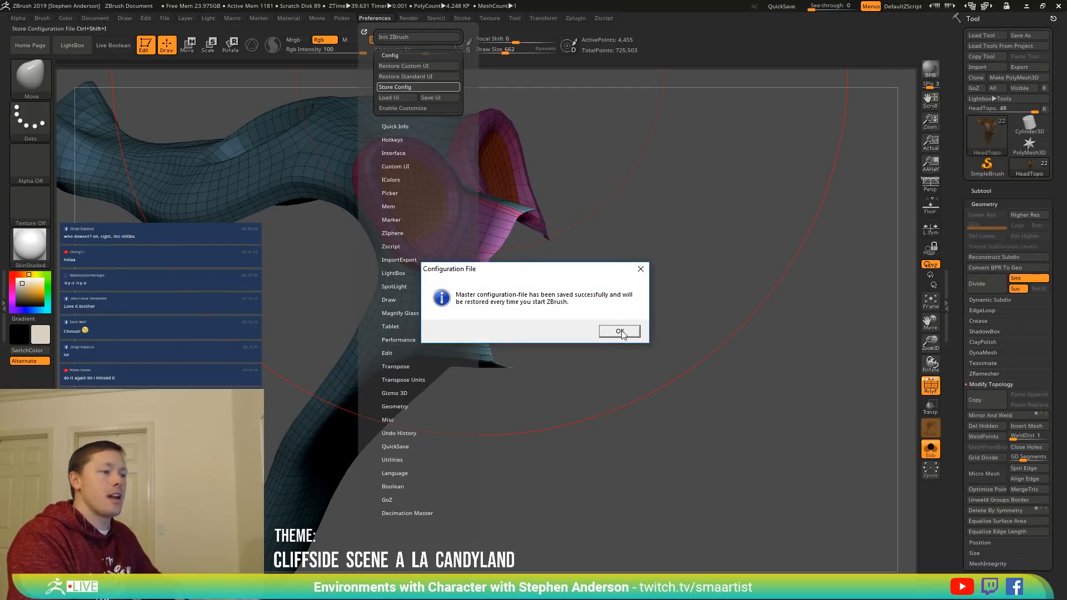
left_click(620, 331)
key("comma")
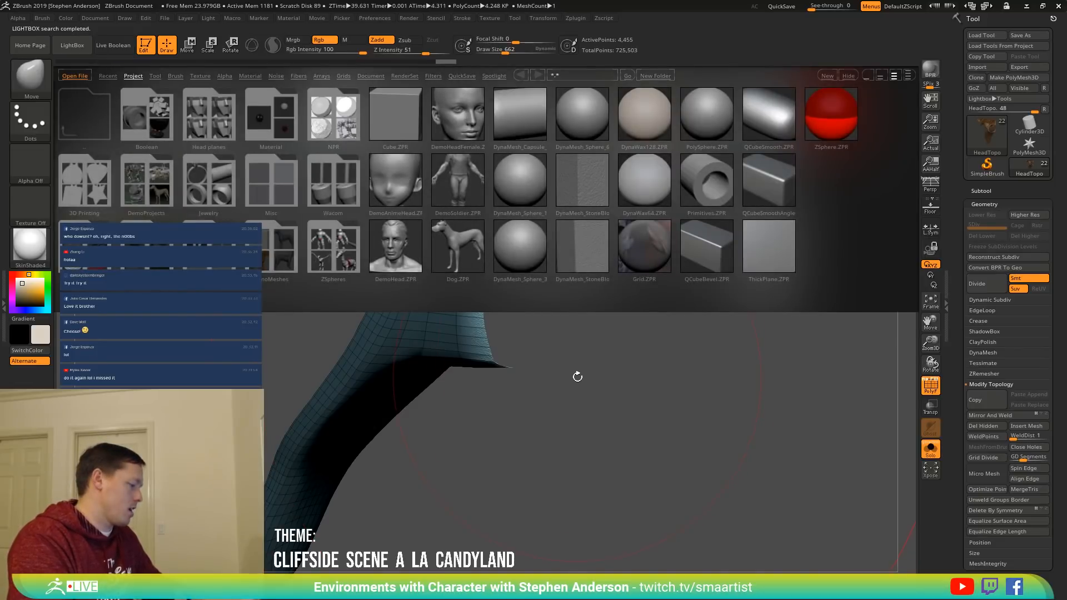
key("comma")
View the head straight from the side and set the Move brush's draw size to 124 and focal shift to 22.
scroll(578, 302, "up", 3)
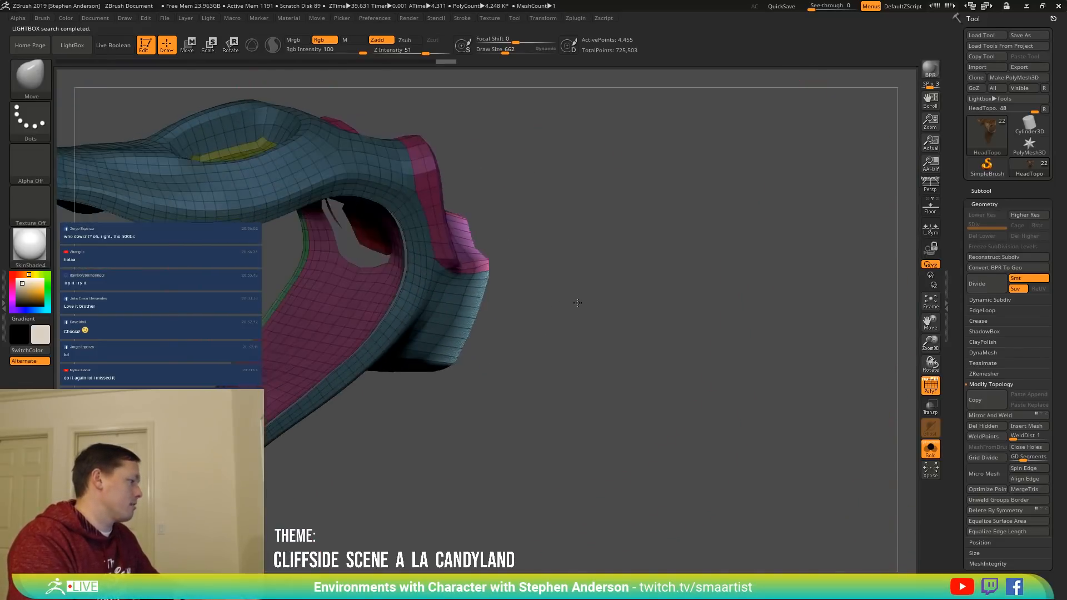
left_click_drag(577, 302, 527, 306)
key("s")
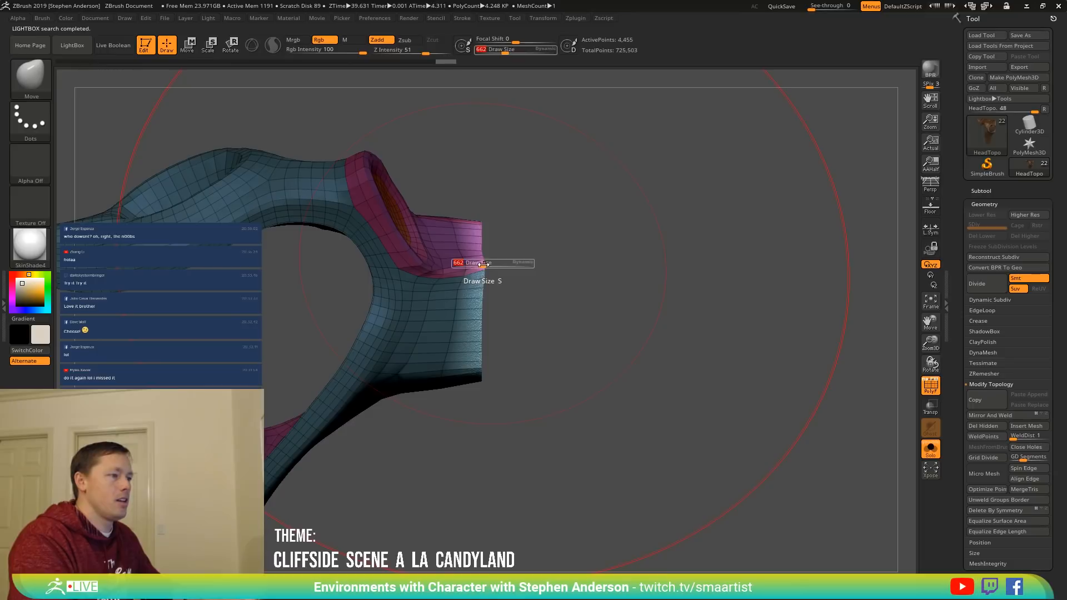
left_click_drag(483, 264, 474, 266)
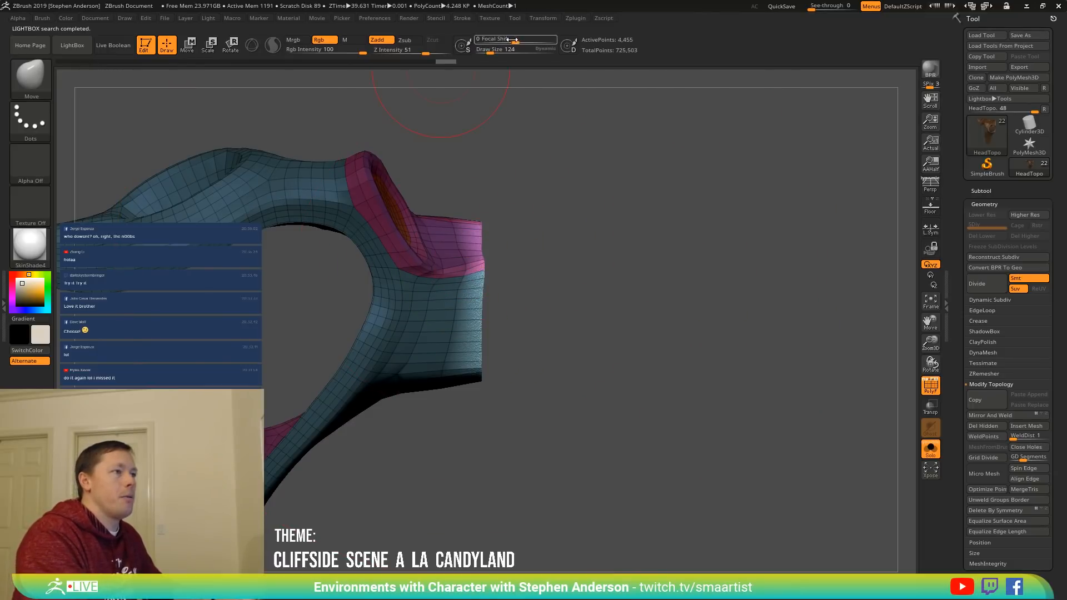
left_click_drag(515, 42, 528, 43)
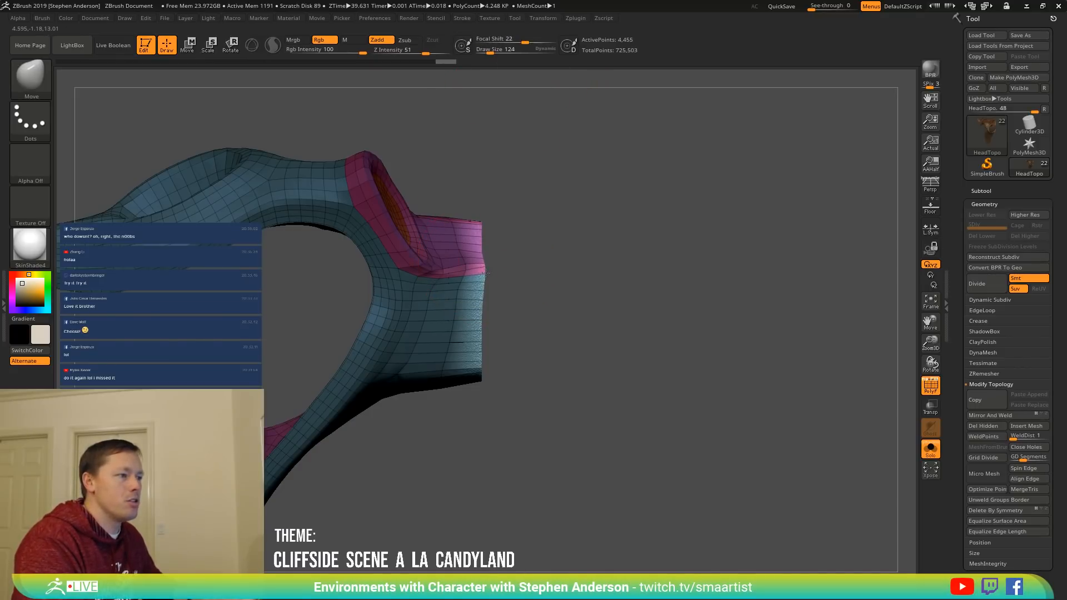
Reshape the side of the neck's open edge with the Move brush, and refine the jaw-neck junction at draw size 47.
mouse_move(500, 261)
left_mouse_down("shift")
mouse_move(488, 238)
mouse_move(468, 272)
left_mouse_up("shift")
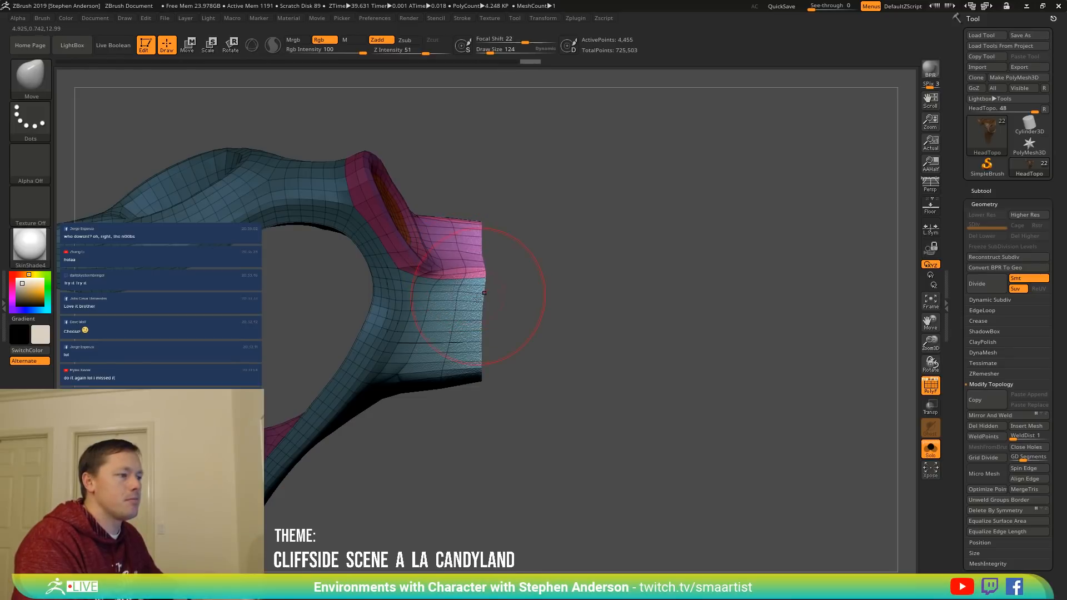
left_click_drag(512, 239, 489, 351)
mouse_move(490, 353)
right_mouse_down("ctrl")
mouse_move(564, 298)
mouse_move(452, 397)
mouse_move(435, 397)
mouse_move(444, 346)
right_mouse_up("ctrl")
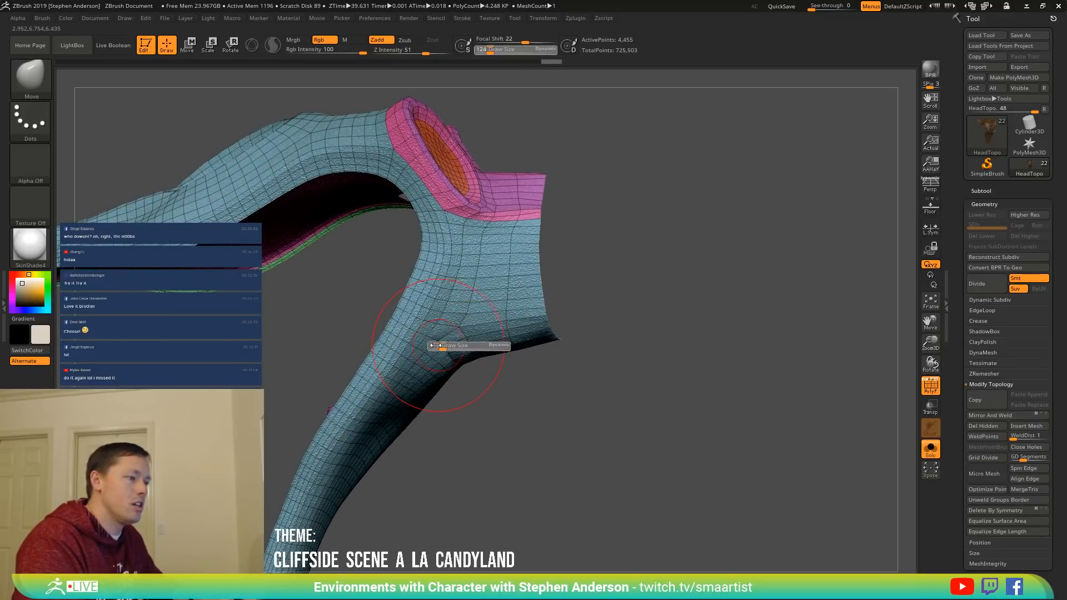
left_click_drag(337, 343, 333, 343)
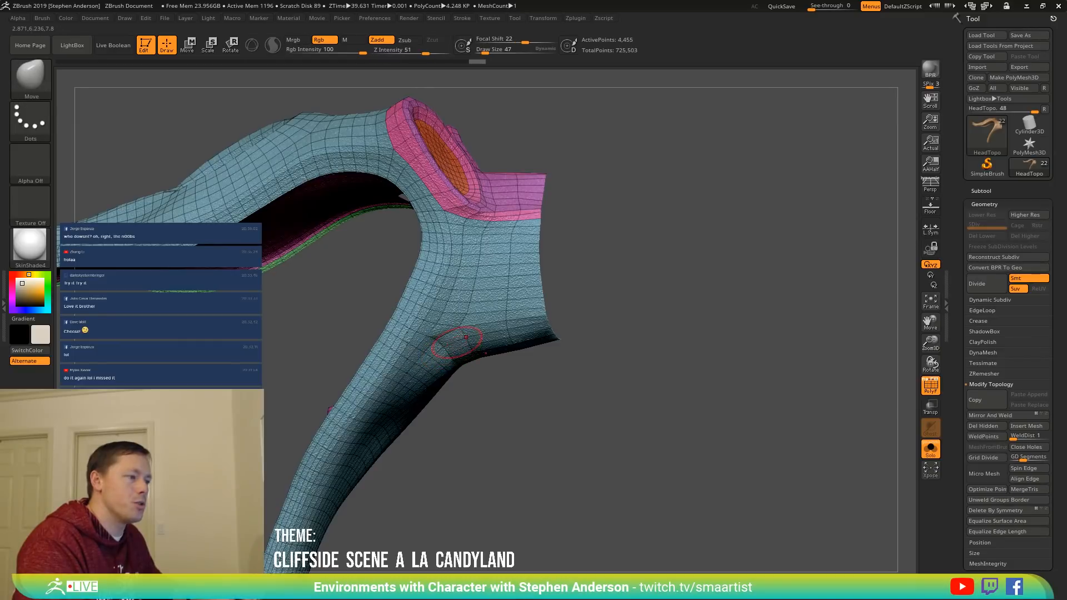
right_click_drag(461, 360, 448, 337)
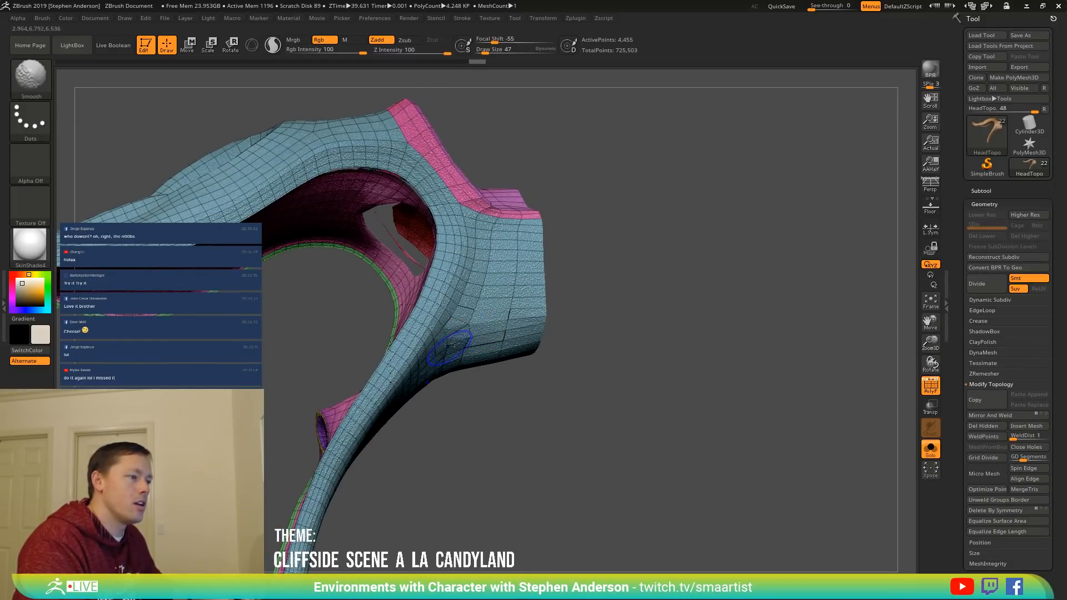
Switch to the ZModeler brush at the mouth rim's gap, skip its Dynamic Draw Size note until restart and set the draw size to 565.
mouse_move(565, 321)
right_mouse_down("ctrl")
mouse_move(519, 276)
mouse_move(561, 286)
mouse_move(464, 305)
mouse_move(483, 346)
mouse_move(397, 300)
mouse_move(307, 303)
right_mouse_up("ctrl")
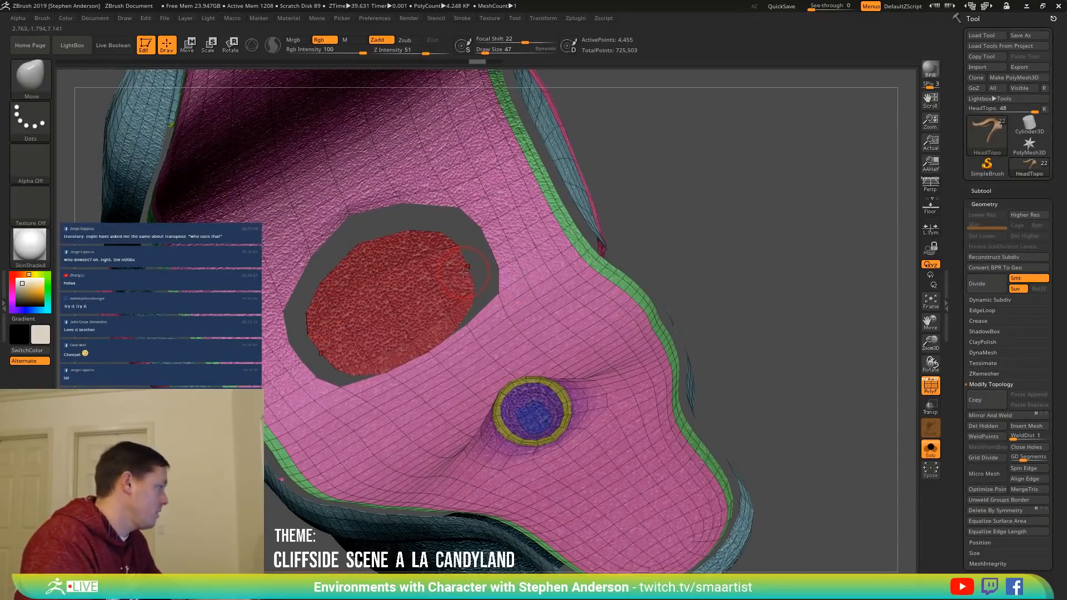
right_click_drag(478, 283, 432, 119)
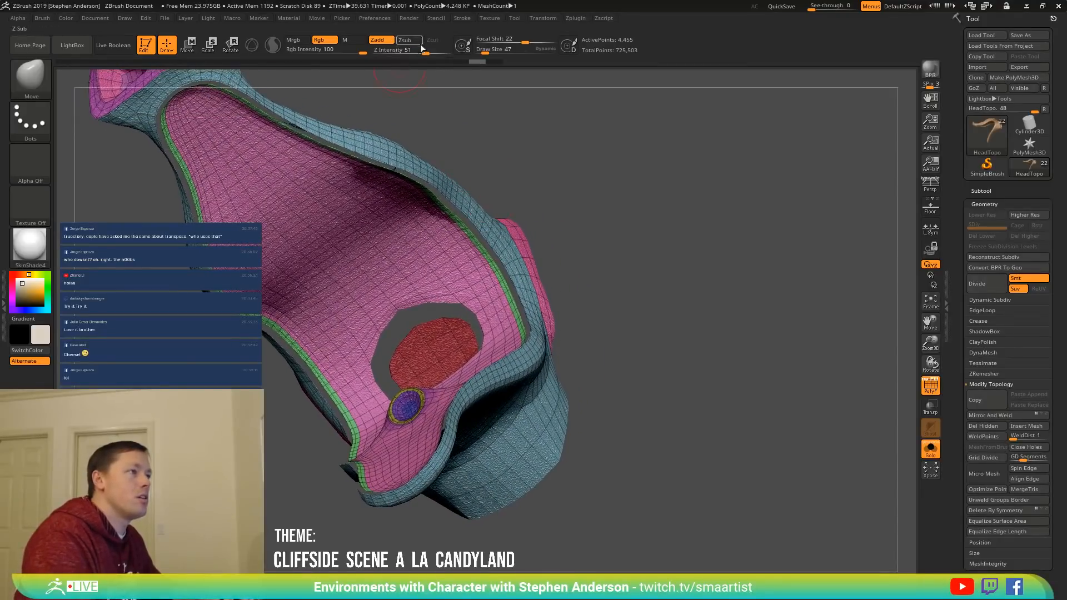
mouse_move(495, 258)
right_mouse_down("ctrl")
mouse_move(530, 310)
mouse_move(477, 253)
right_mouse_up("ctrl")
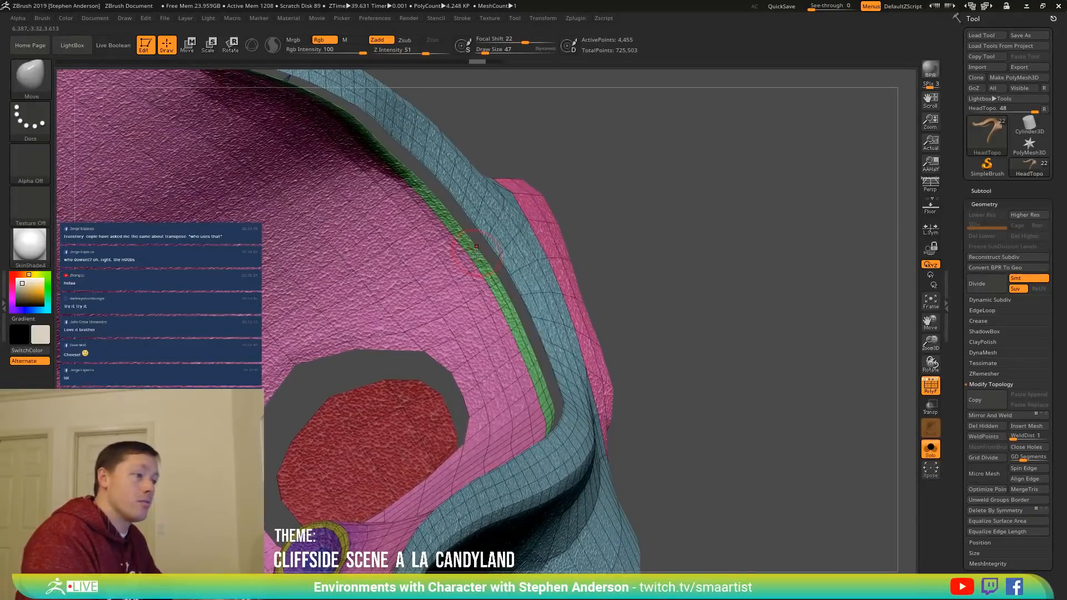
key("b")
key("z")
key("m")
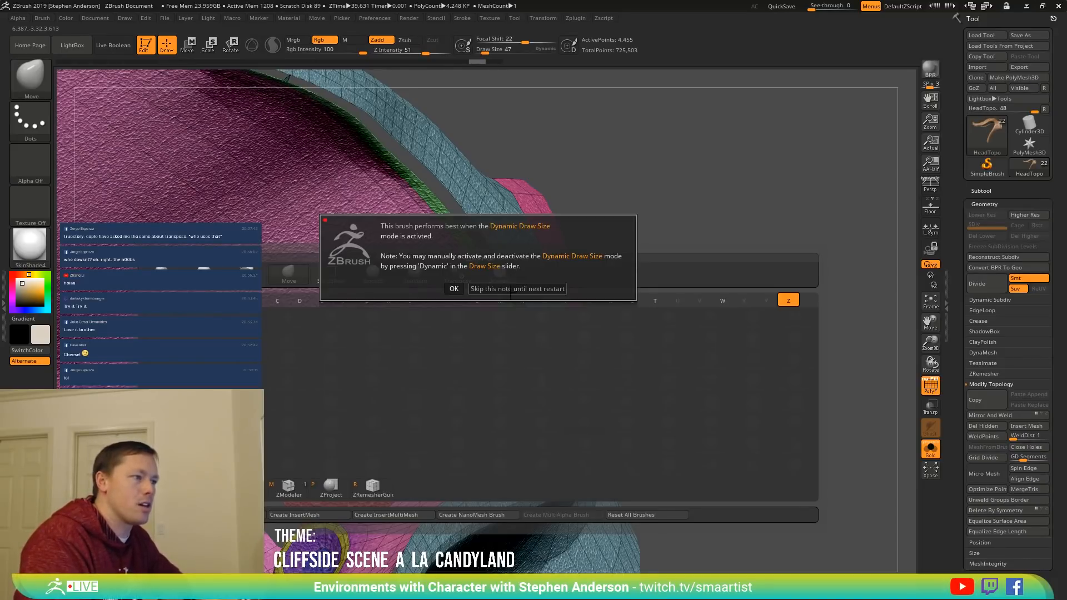
left_click(485, 288)
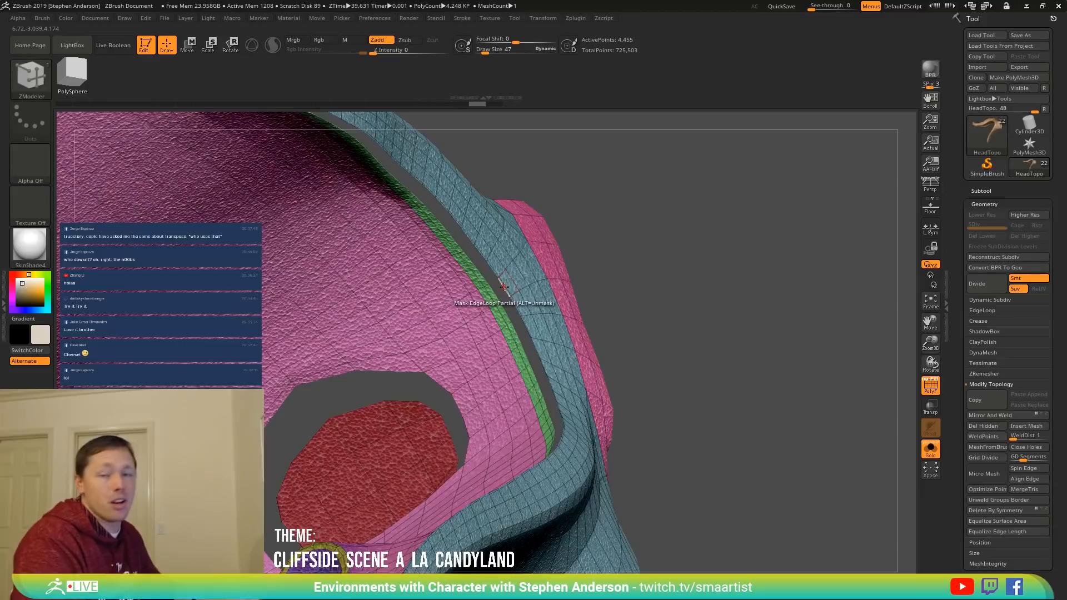
key("s")
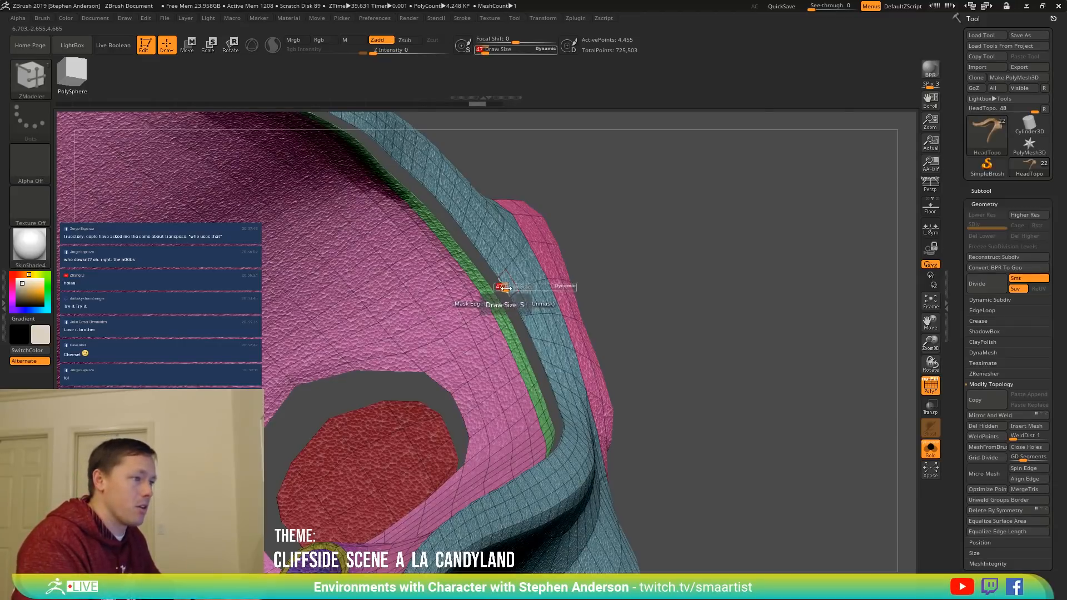
mouse_move(506, 287)
left_mouse_down()
mouse_move(515, 290)
mouse_move(501, 289)
left_mouse_up()
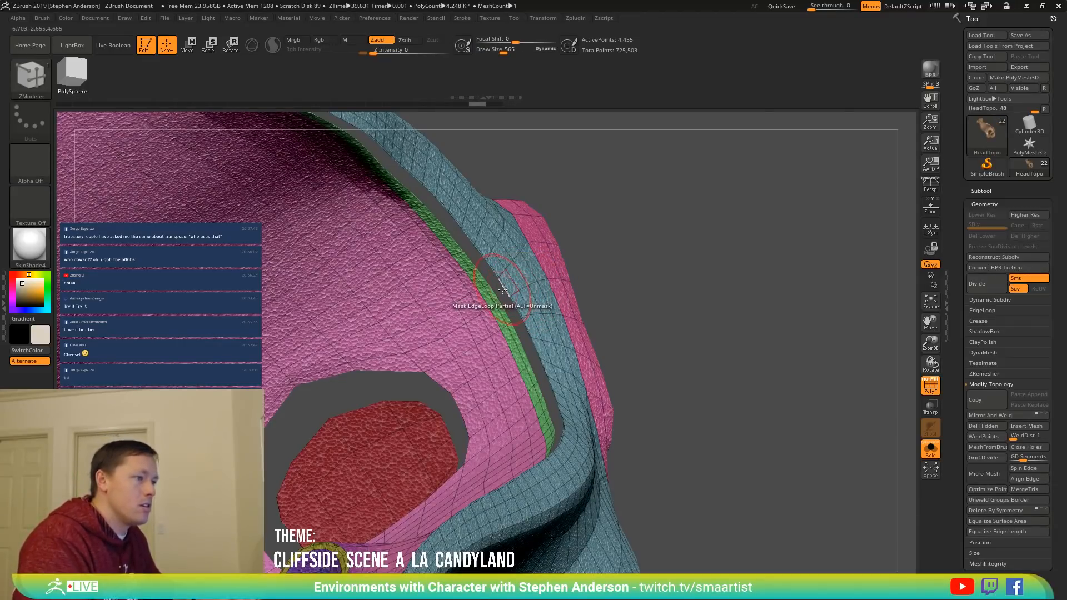
Bridge the two open edges along the mouth rim using Bridge on Two Holes with Polygroup Flat and Minimum Resolution.
key("space")
left_click(401, 320)
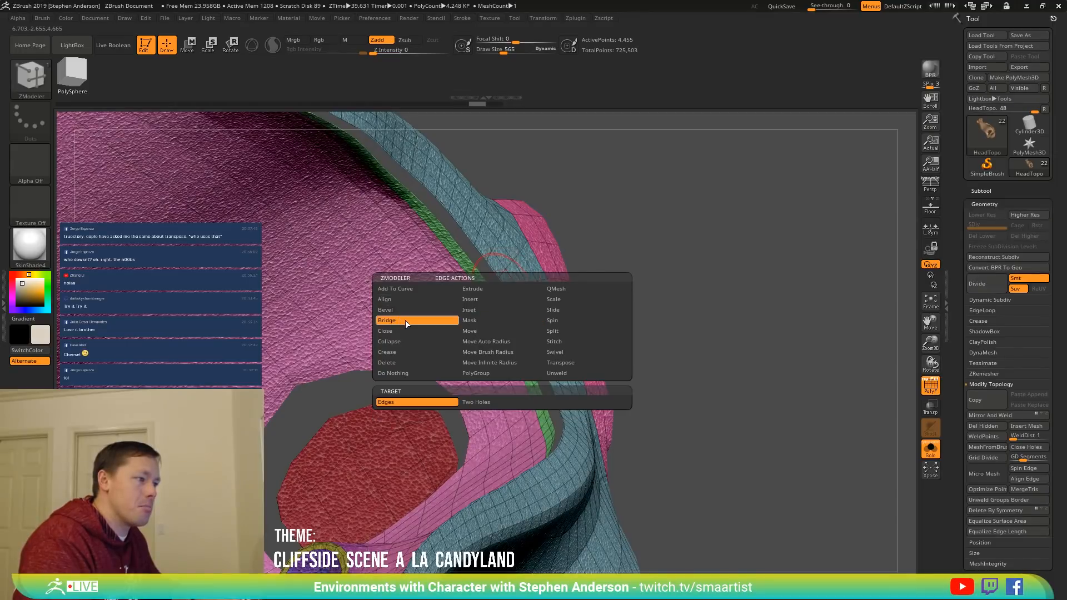
left_click(478, 402)
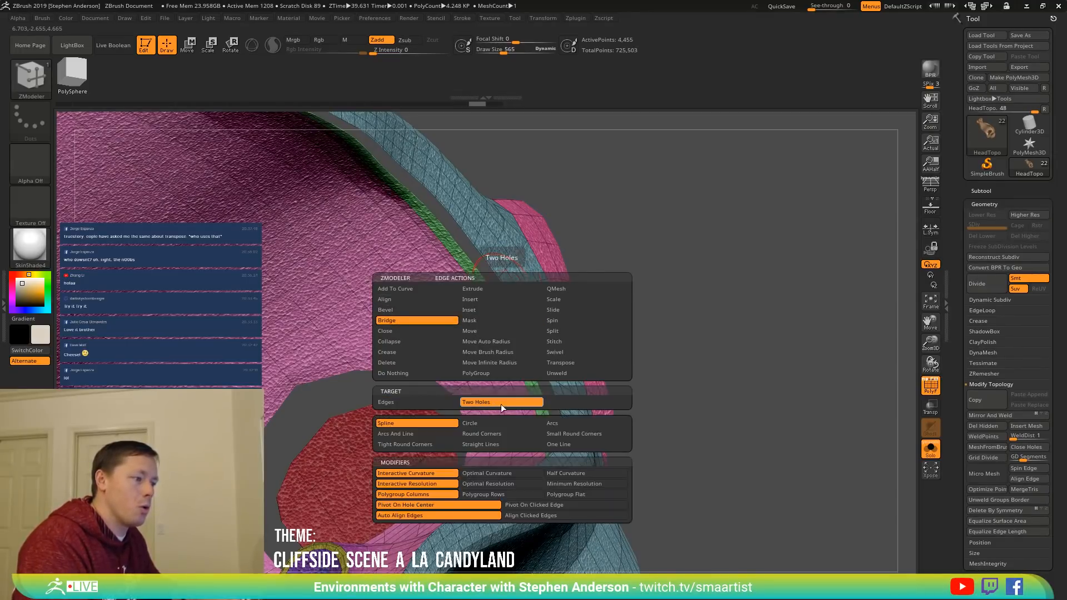
left_click(589, 495)
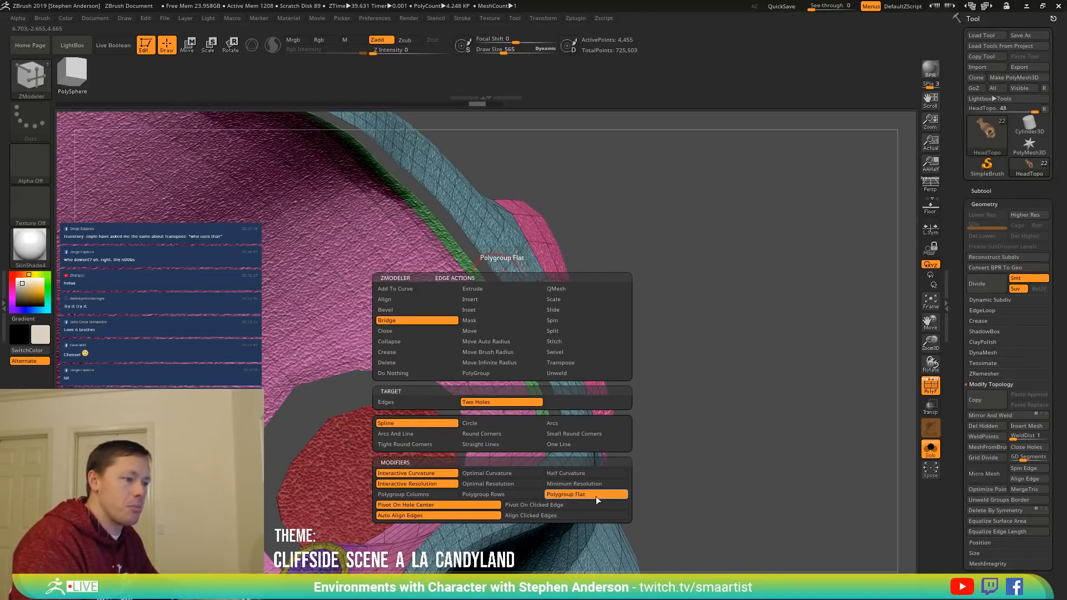
left_click(562, 484)
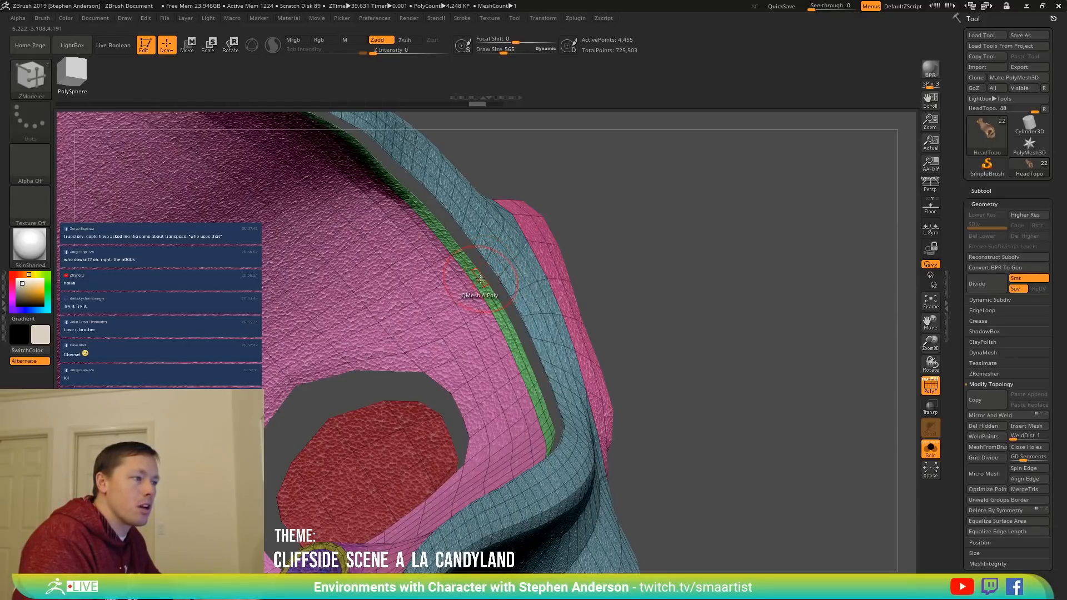
left_click(482, 276)
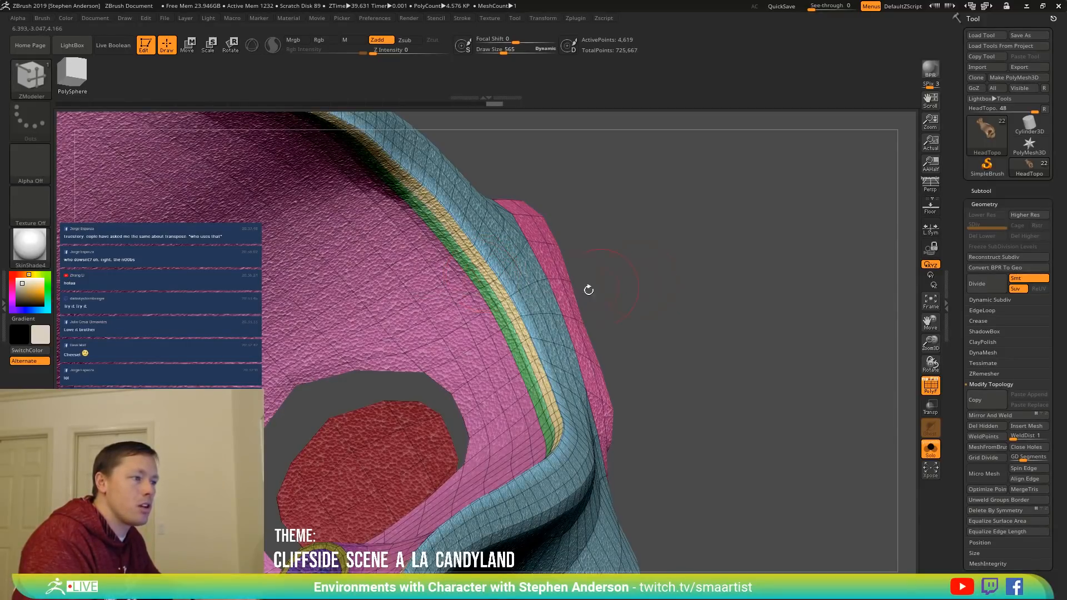
Bridge the hole in the mouth lining to the red throat patch, and turn off the polyframe display.
mouse_move(532, 296)
right_mouse_down()
mouse_move(547, 289)
mouse_move(472, 311)
mouse_move(533, 305)
right_mouse_up()
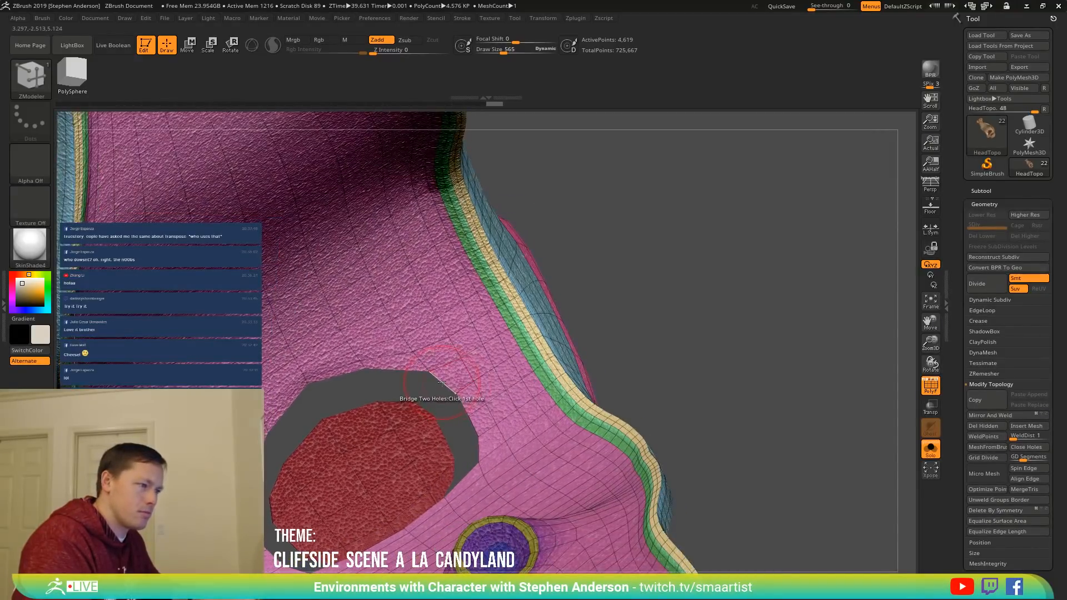
left_click(422, 410)
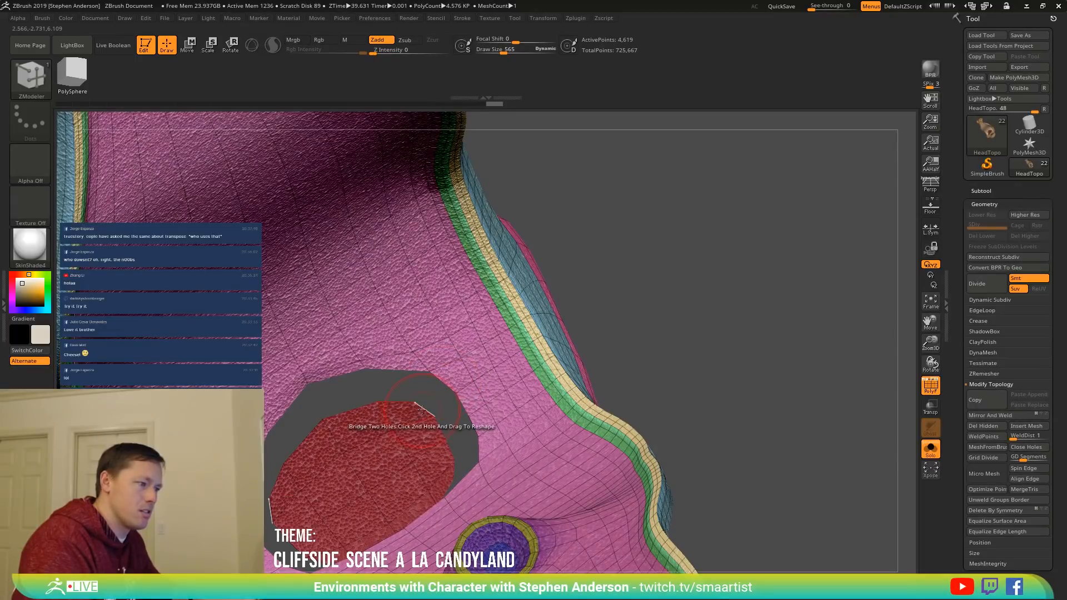
left_click(587, 363)
right_click_drag(544, 352, 463, 387)
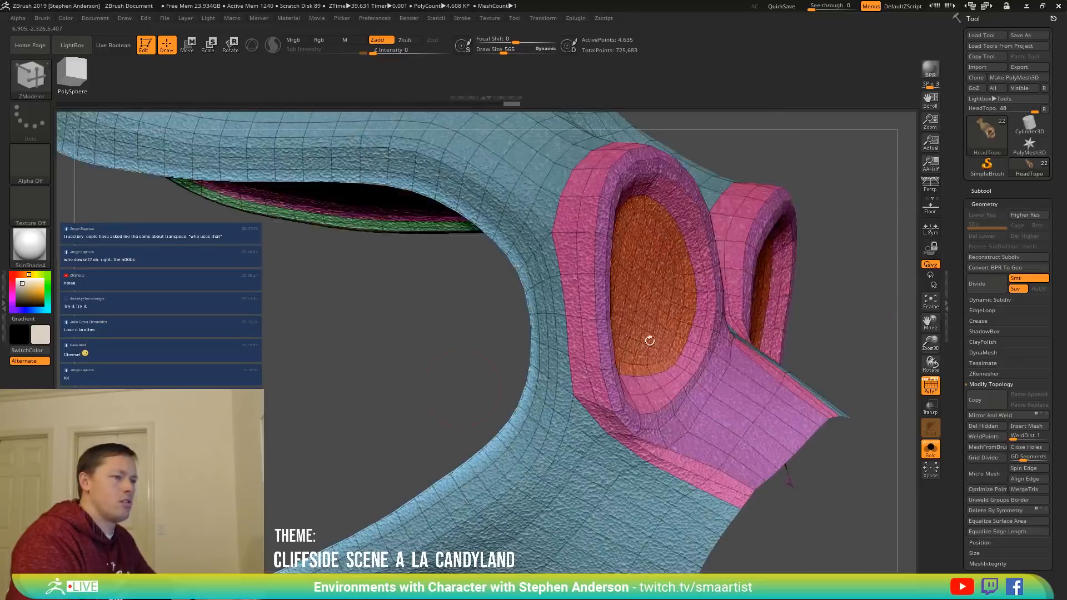
mouse_move(650, 341)
right_mouse_down()
mouse_move(571, 239)
mouse_move(554, 258)
mouse_move(612, 303)
right_mouse_up()
key("shift+f")
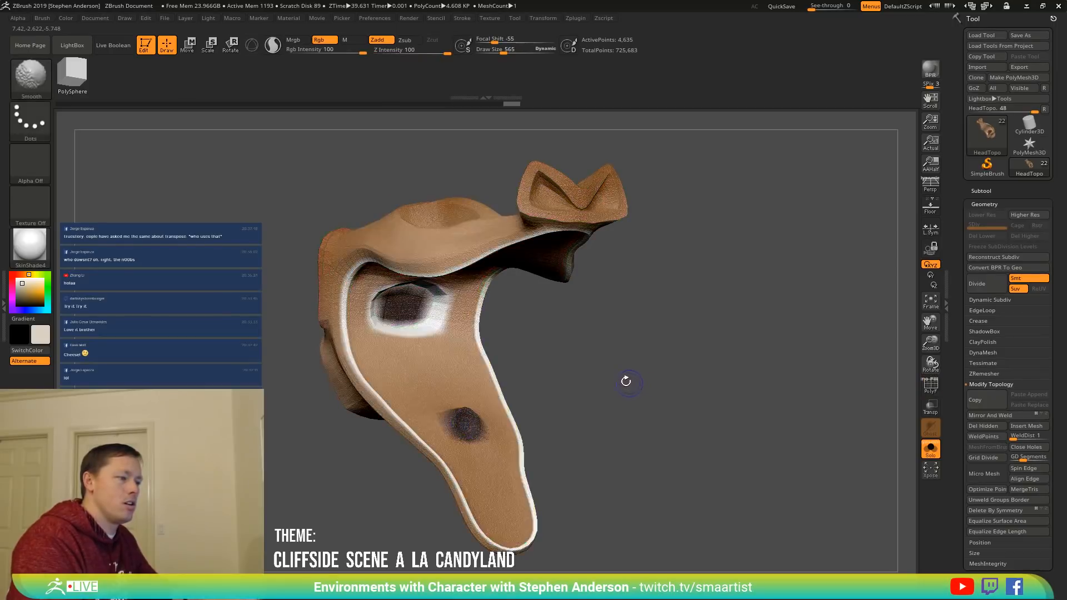
mouse_move(625, 381)
right_mouse_down()
mouse_move(537, 347)
mouse_move(570, 301)
right_mouse_up()
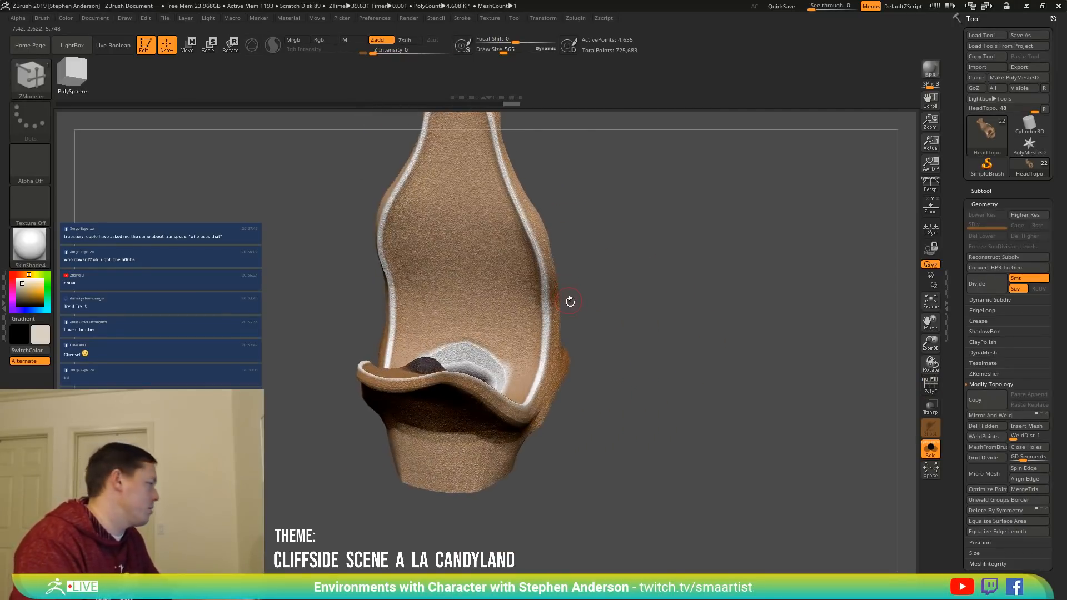
Isolate the white bridge strips, fill them with the tan skin colour using only Rgb, and show the whole head mesh again.
right_click_drag(501, 268, 550, 312, "ctrl")
mouse_move(545, 274)
right_mouse_down("alt")
mouse_move(507, 331)
mouse_move(606, 313)
mouse_move(555, 419)
right_mouse_up("alt")
left_click(544, 331, "ctrl+shift")
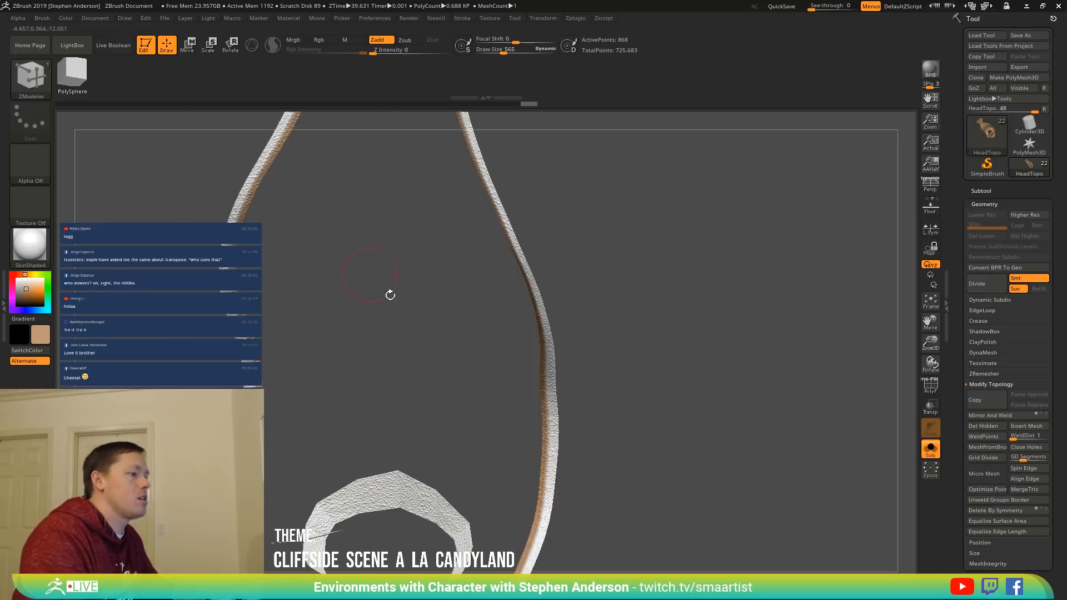
left_click(67, 18)
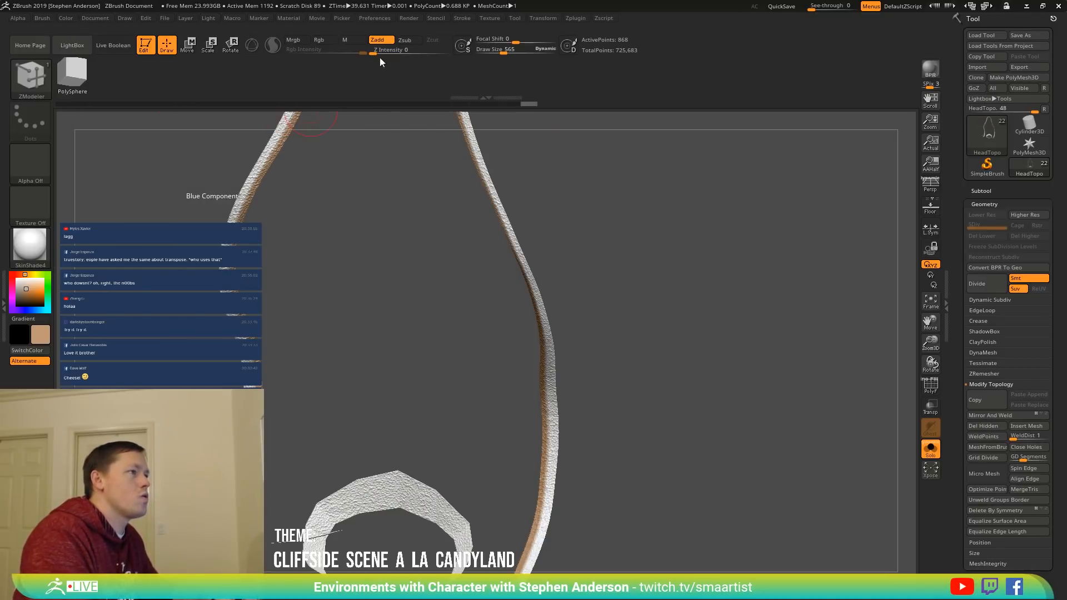
left_click(320, 39)
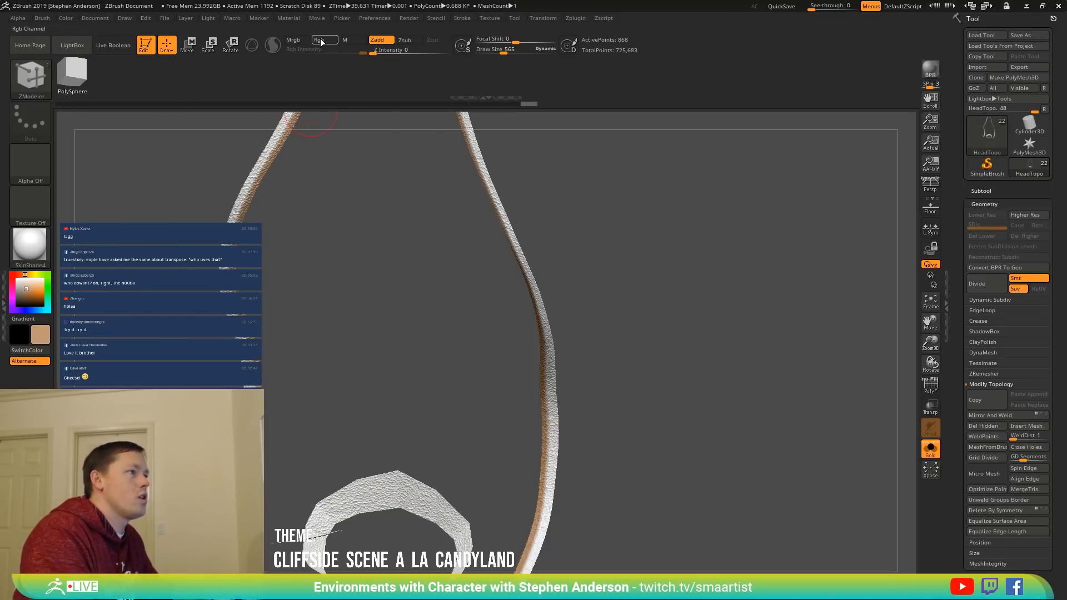
left_click(63, 17)
left_click(92, 212)
key("ctrl+shift")
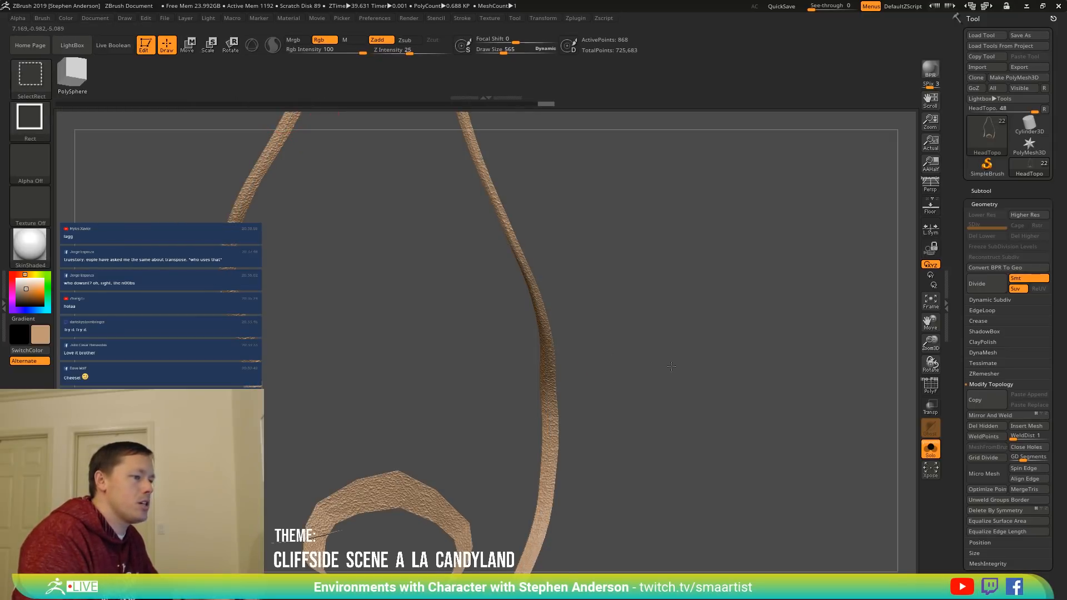
left_click(671, 366, "ctrl+shift")
key("f")
Sample the throat patch's dark brown, isolate the patch, fill it with that colour and bring back the rest of the head.
mouse_move(638, 302)
left_mouse_down()
mouse_move(590, 389)
mouse_move(617, 400)
left_mouse_up()
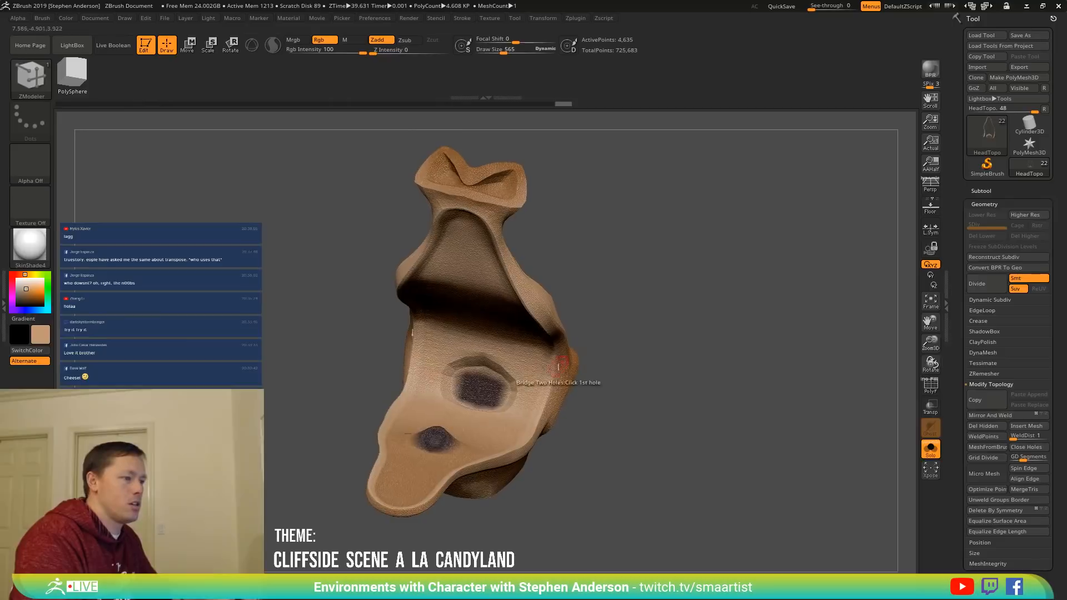
key("c")
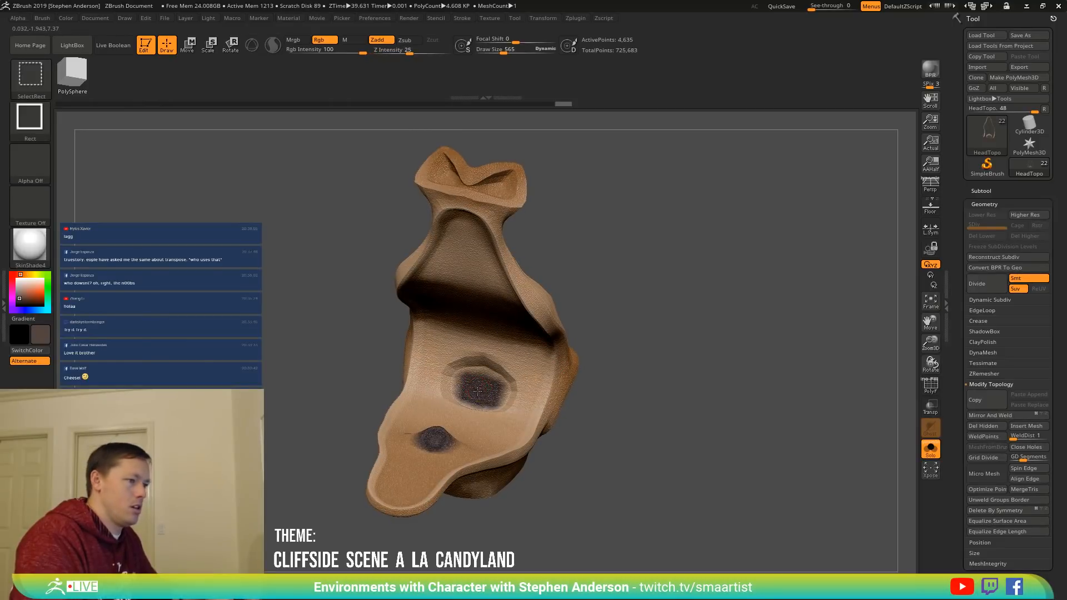
left_click(477, 391, "ctrl+shift")
mouse_move(65, 17)
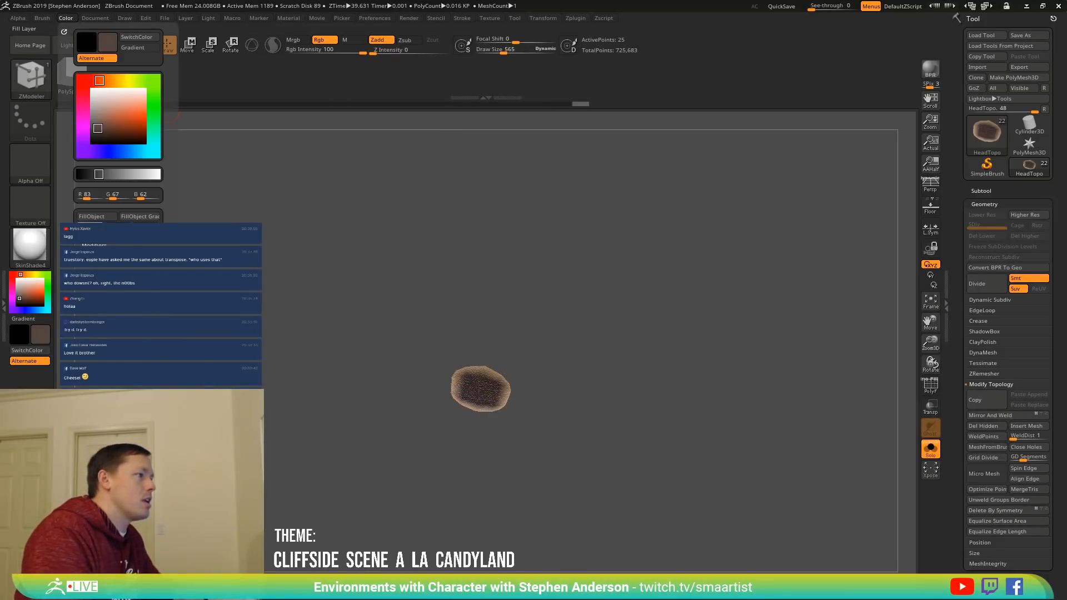
left_click(103, 217)
left_click(665, 393, "ctrl+shift")
Turn off the surface noise on the HeadTopo mesh.
mouse_move(619, 395)
left_mouse_down()
mouse_move(611, 399)
mouse_move(648, 419)
mouse_move(686, 405)
mouse_move(651, 392)
mouse_move(705, 416)
mouse_move(592, 392)
mouse_move(434, 179)
mouse_move(376, 344)
mouse_move(349, 331)
left_mouse_up()
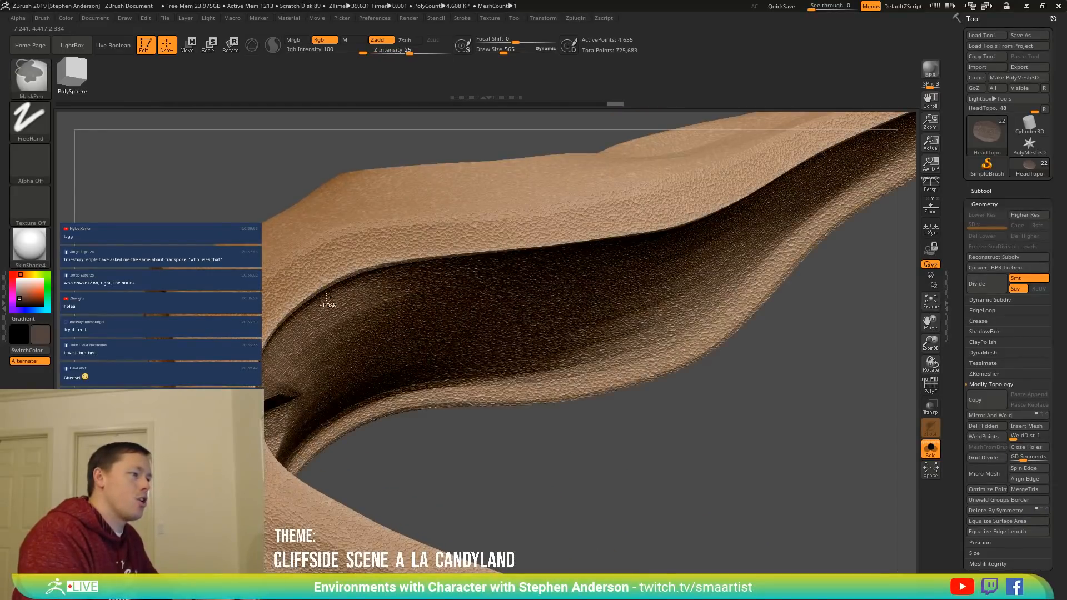
right_click_drag(327, 298, 346, 288, "ctrl")
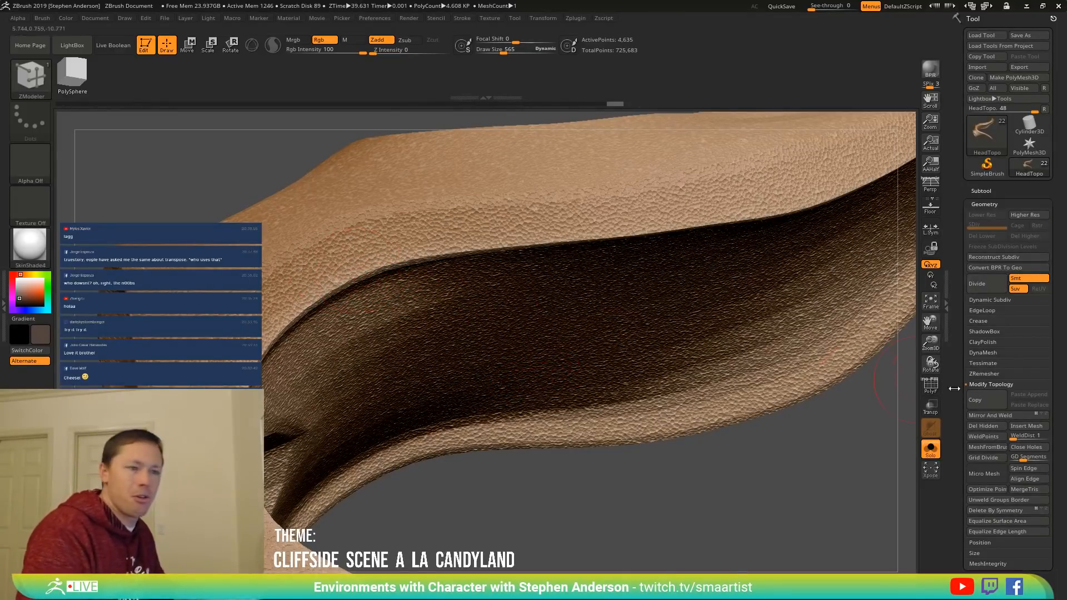
scroll(1004, 517, "down", 5)
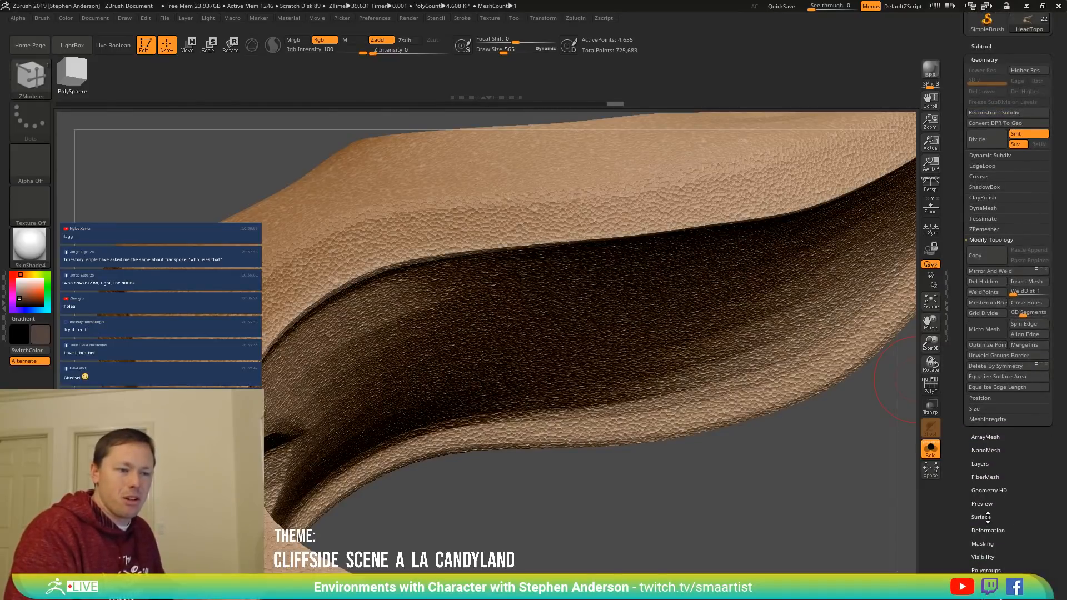
left_click(987, 516)
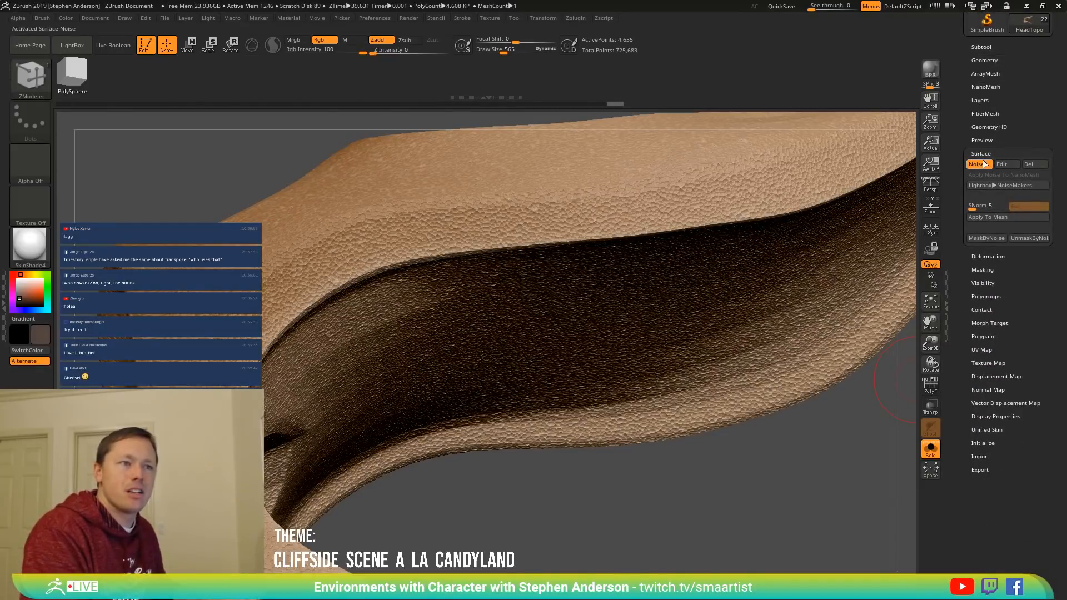
left_click(981, 167)
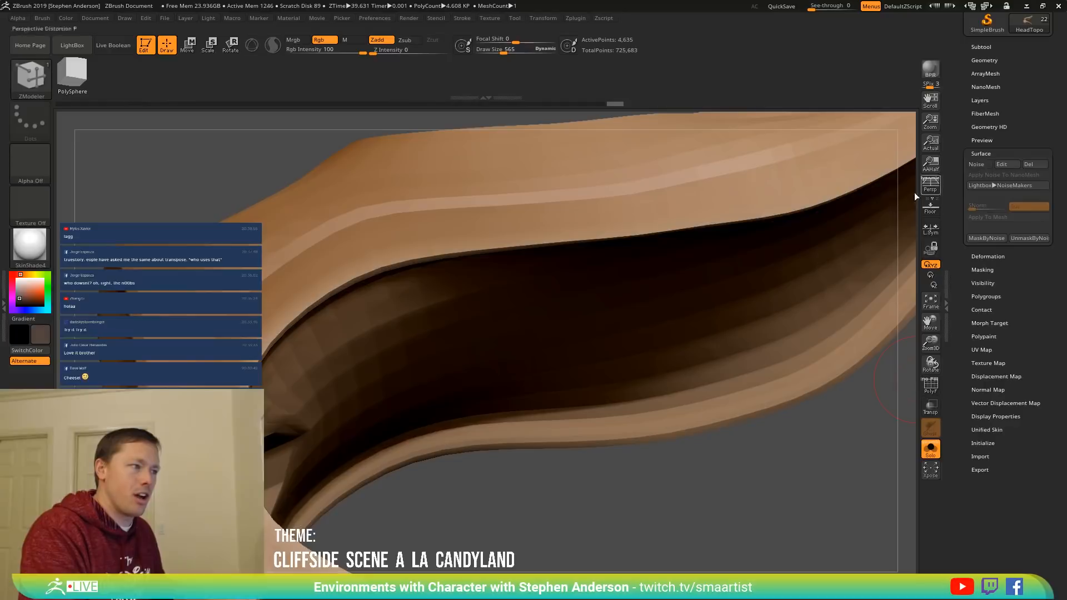
mouse_move(654, 334)
right_mouse_down("ctrl")
mouse_move(604, 258)
mouse_move(617, 289)
mouse_move(572, 272)
mouse_move(585, 270)
mouse_move(526, 323)
mouse_move(525, 294)
mouse_move(566, 274)
right_mouse_up("ctrl")
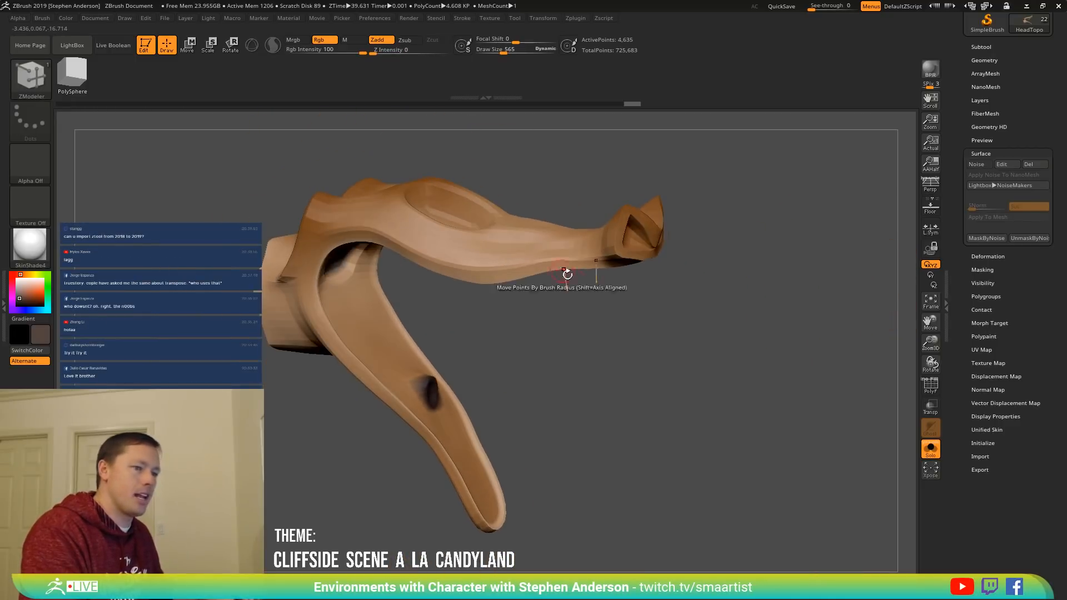
Activate Dynamic Subdiv smoothing for the head, always accepting it without the note until the next restart.
key("d")
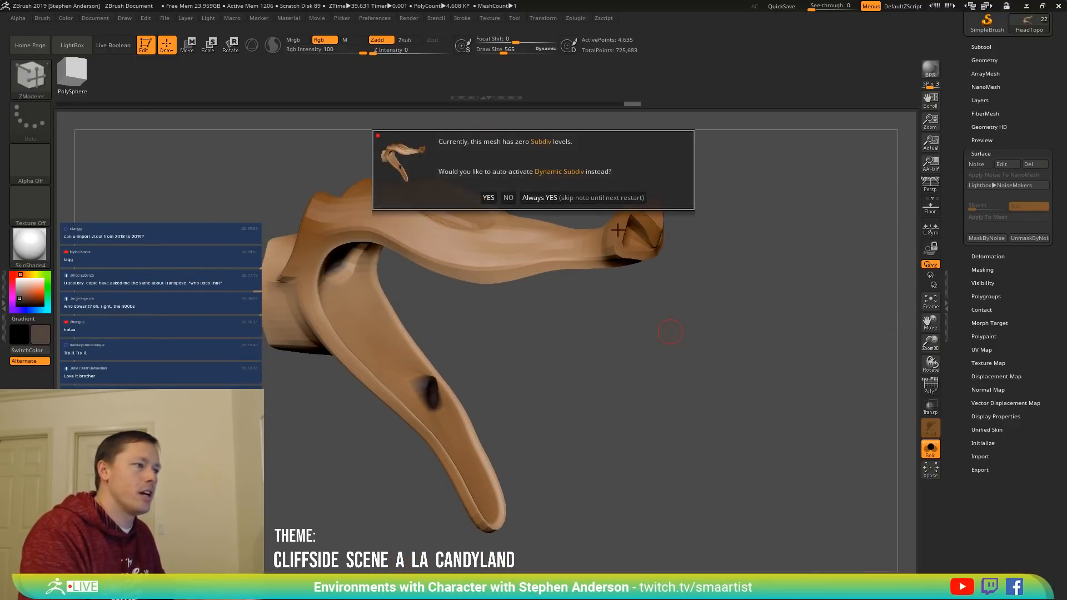
left_click(581, 199)
right_click_drag(678, 316, 908, 408)
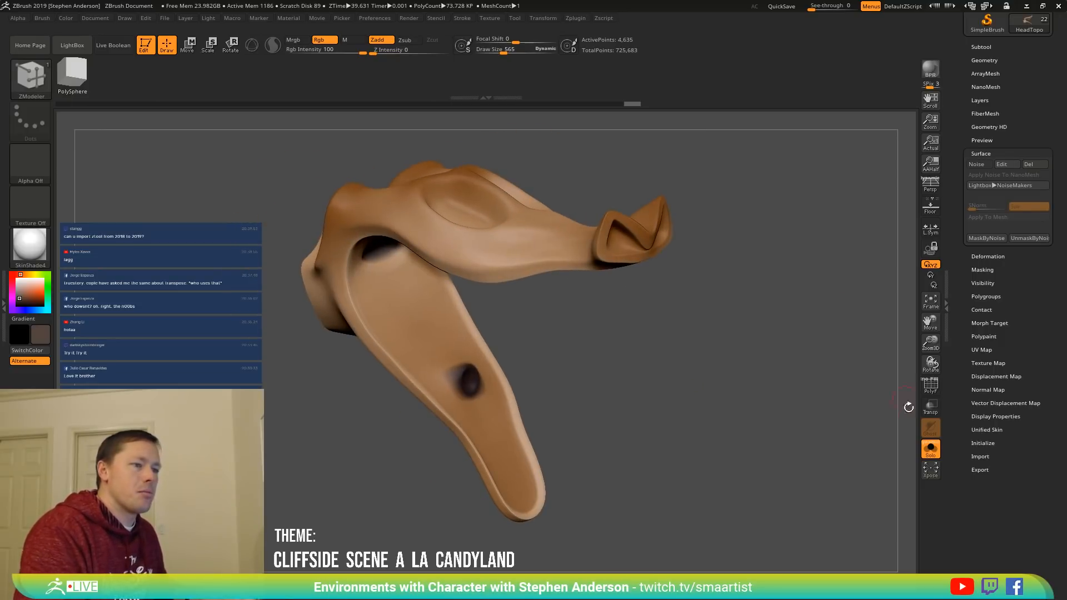
Turn off Solo to show the whole dragon, and enable the polyframe display on the head.
left_click(935, 452)
mouse_move(701, 305)
left_mouse_down()
mouse_move(804, 232)
mouse_move(743, 285)
left_mouse_up()
key("shift+f")
right_click_drag(698, 338, 770, 319)
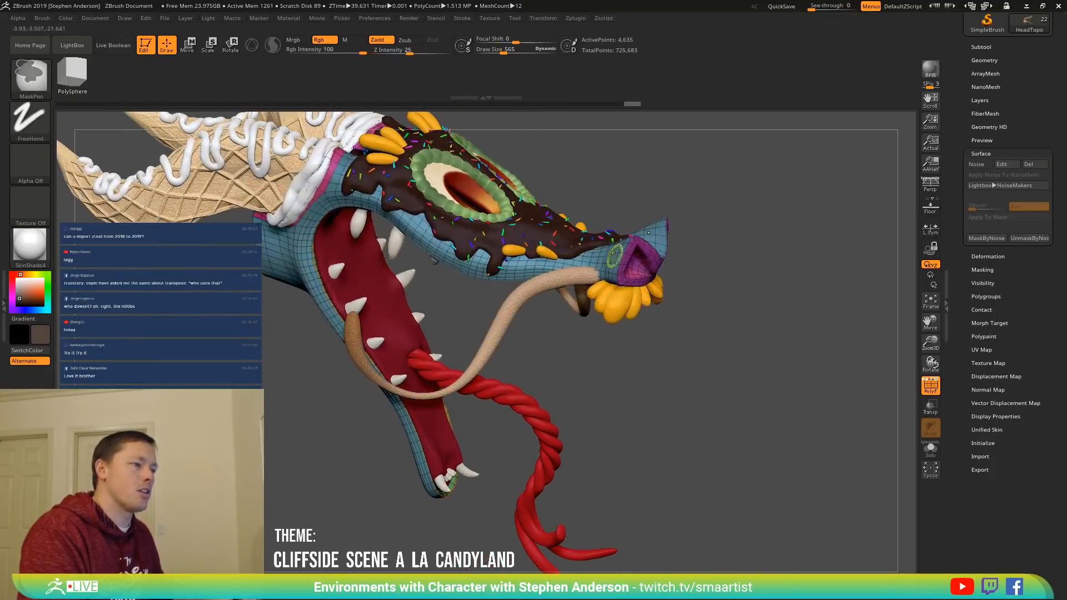
mouse_move(606, 267)
right_mouse_down("ctrl")
mouse_move(631, 296)
mouse_move(666, 268)
mouse_move(591, 333)
right_mouse_up("ctrl")
Select the HeadChocolate subtool that coats the top of the head and isolate it with Solo.
key("n")
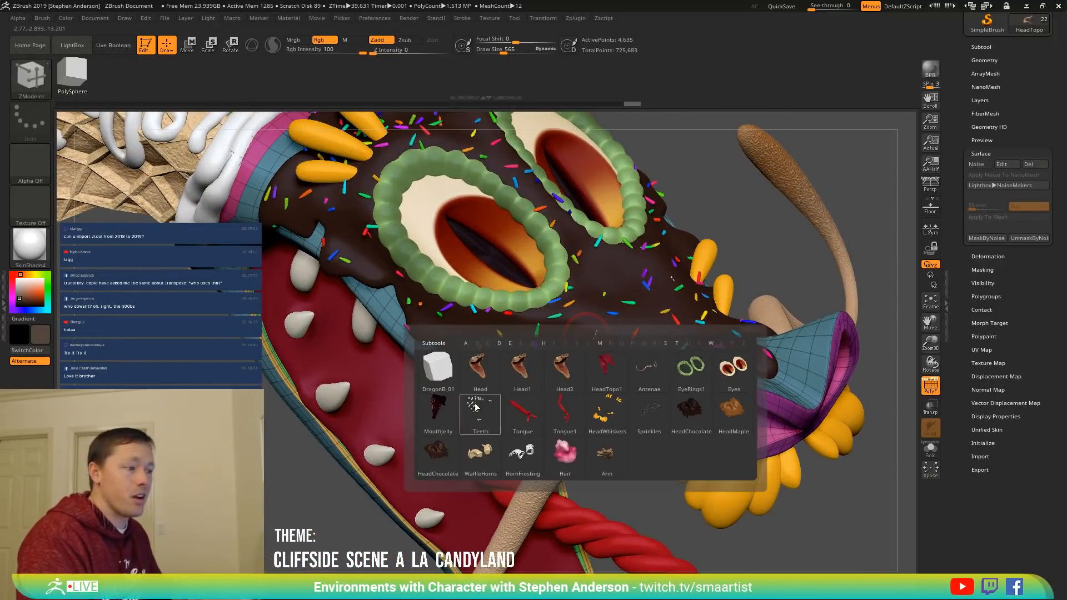
left_click(686, 411)
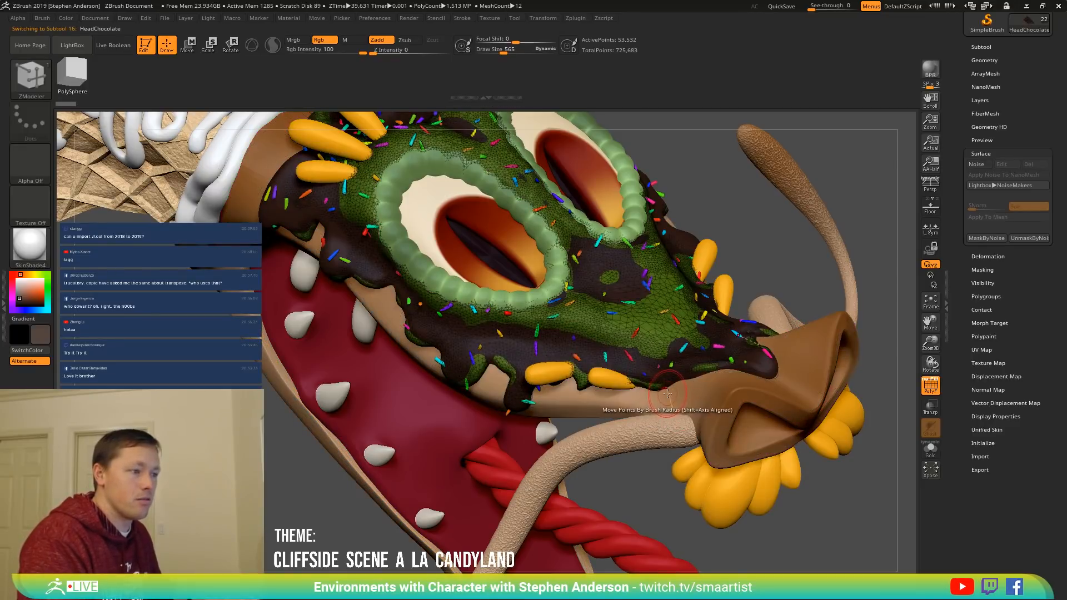
right_click_drag(615, 355, 905, 429)
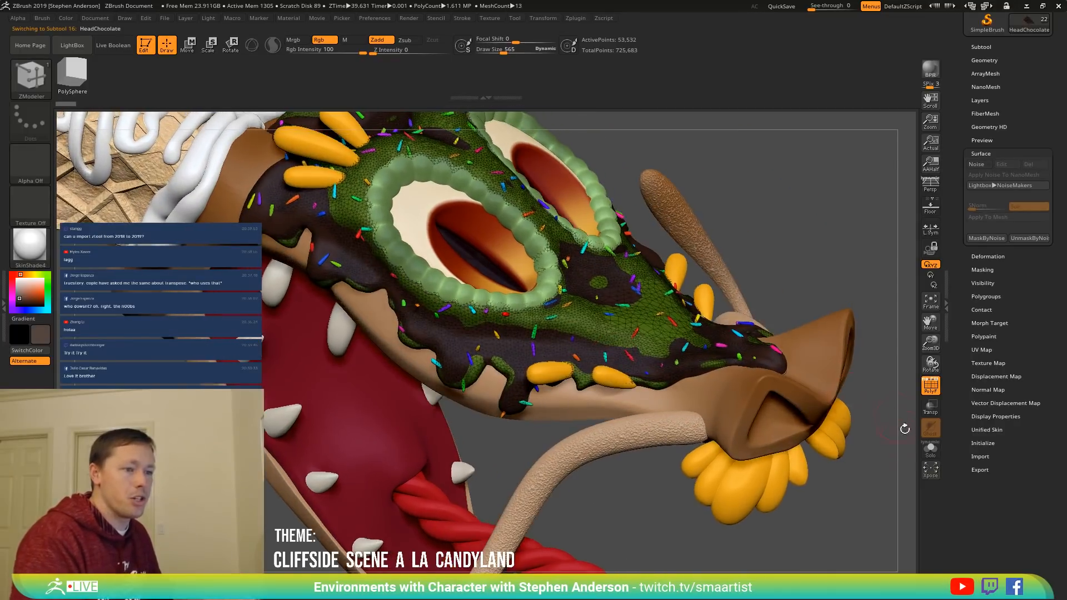
left_click(930, 449)
right_click_drag(639, 367, 602, 437)
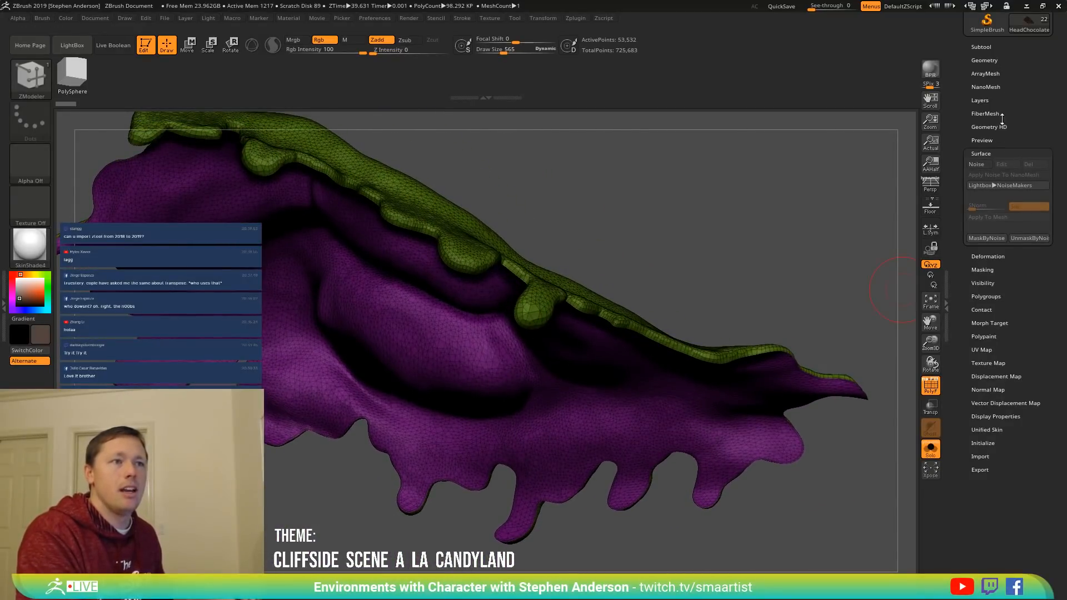
Try remeshing the chocolate coating with ZRemesher, KeepGroups enabled and a target polygon count of 5, and undo the remesh.
left_click(985, 59)
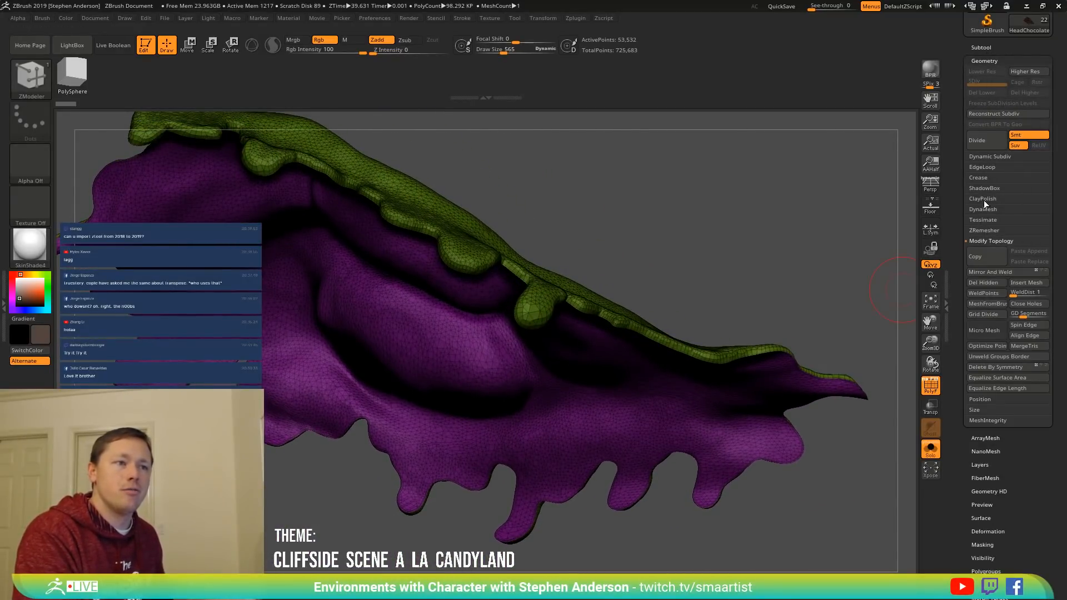
left_click(987, 230)
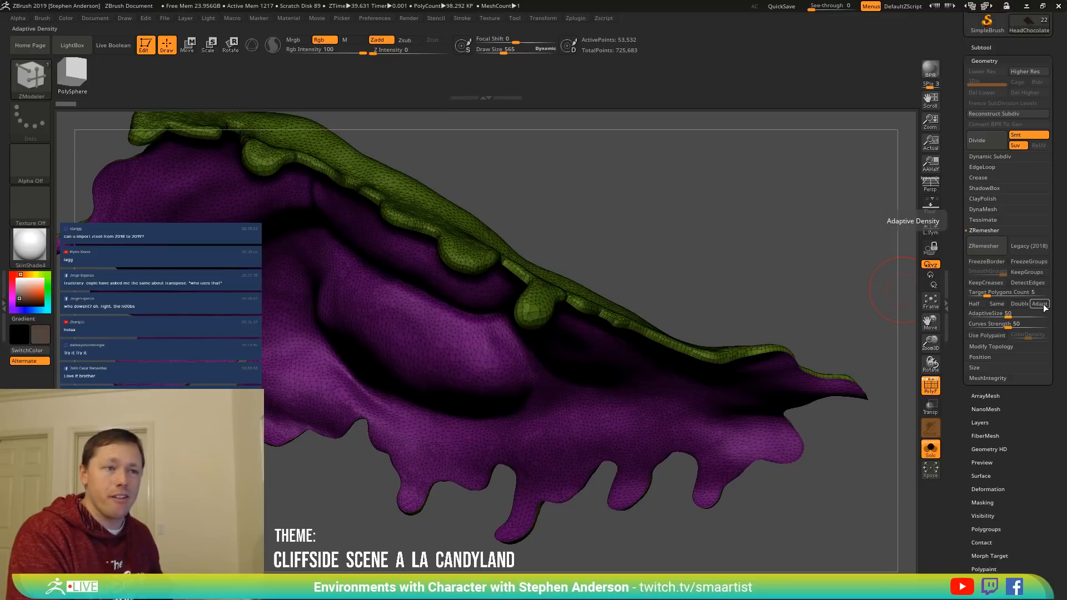
left_click(1029, 272)
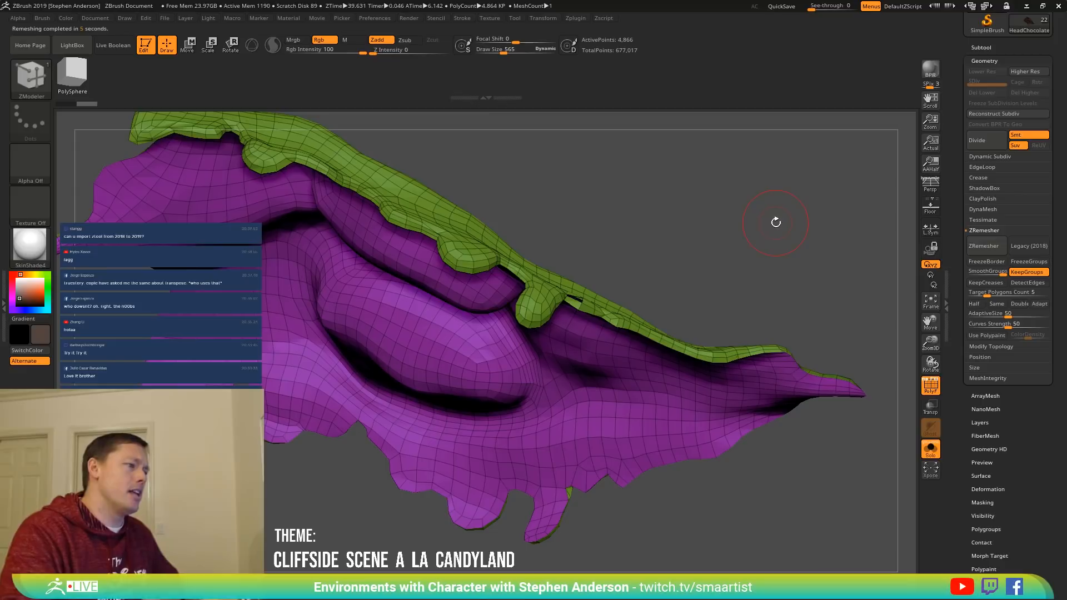
right_click_drag(555, 352, 552, 384)
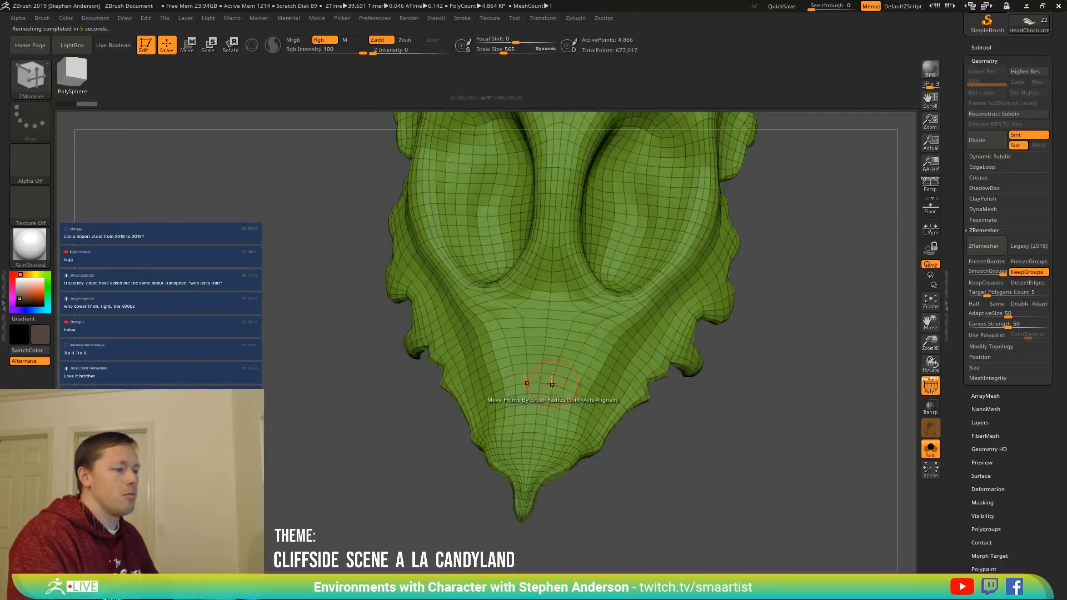
key("ctrl+z")
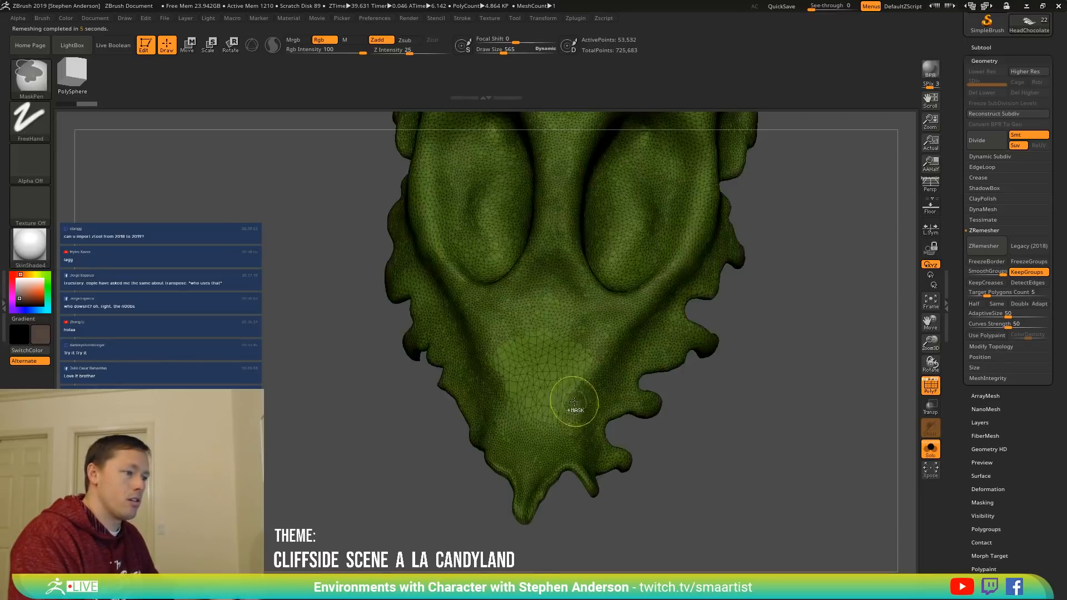
Remesh the isolated head coating again with ZRemesher, keeping KeepGroups enabled and the target polygon count at 5.
mouse_move(574, 427)
right_mouse_down()
mouse_move(574, 443)
mouse_move(567, 392)
right_mouse_up()
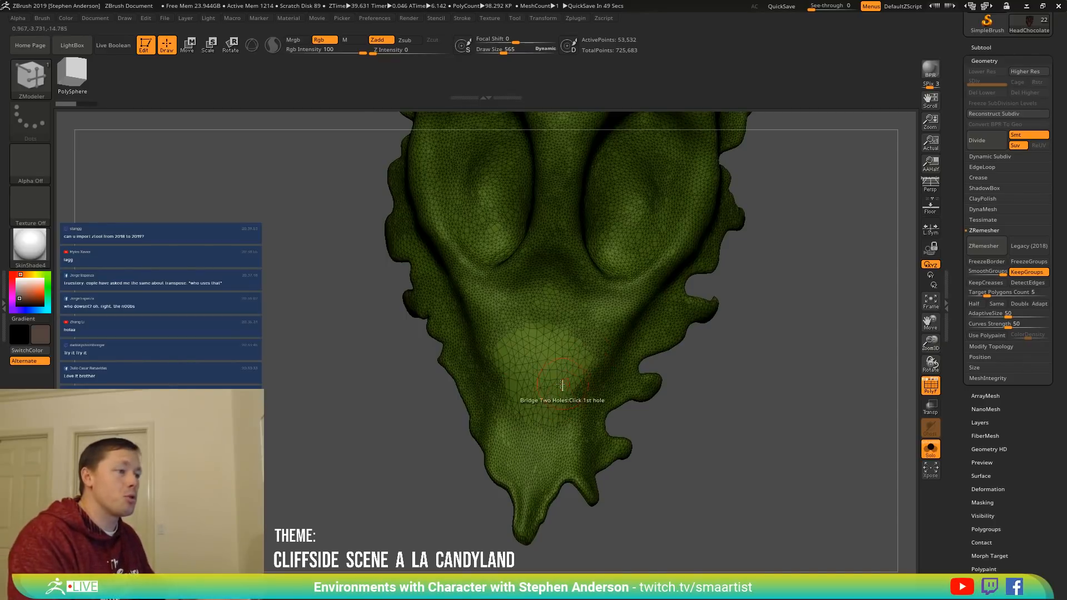
mouse_move(553, 386)
right_mouse_down()
mouse_move(594, 361)
mouse_move(579, 312)
mouse_move(508, 393)
mouse_move(525, 395)
right_mouse_up()
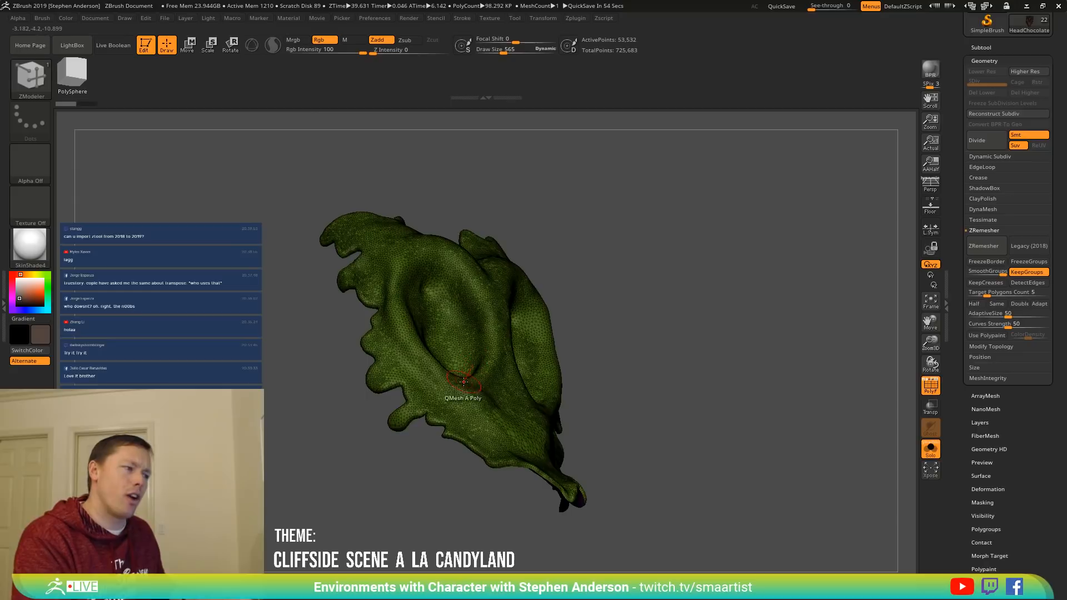
right_click_drag(463, 383, 625, 354)
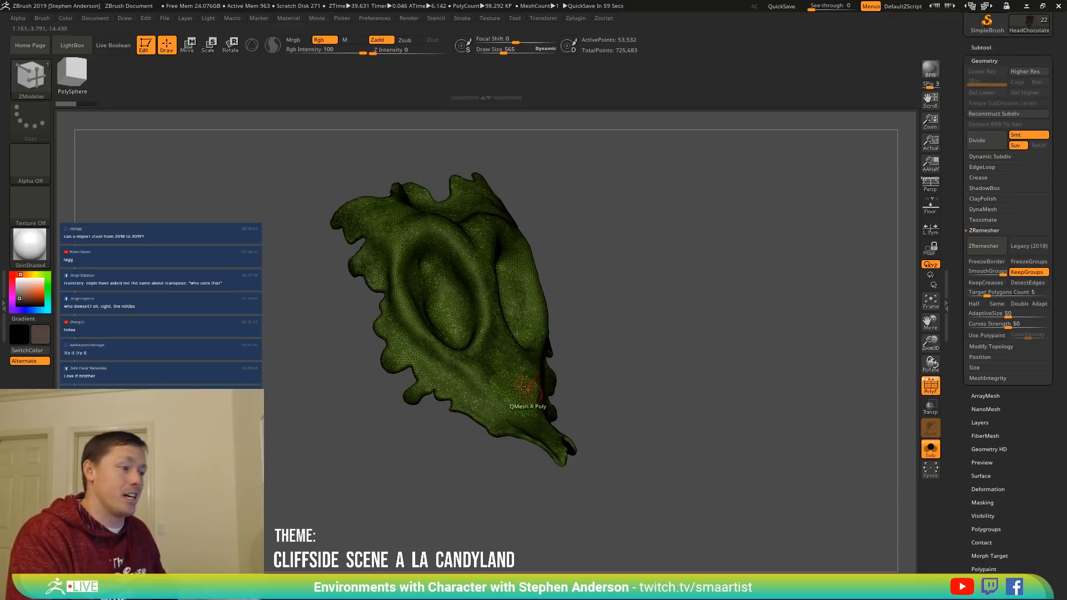
mouse_move(518, 371)
right_mouse_down()
mouse_move(481, 381)
mouse_move(508, 390)
mouse_move(562, 360)
mouse_move(517, 365)
mouse_move(593, 382)
mouse_move(602, 413)
mouse_move(674, 366)
mouse_move(668, 357)
right_mouse_up()
key("shift+f")
key("shift+f")
right_click_drag(561, 368, 755, 329)
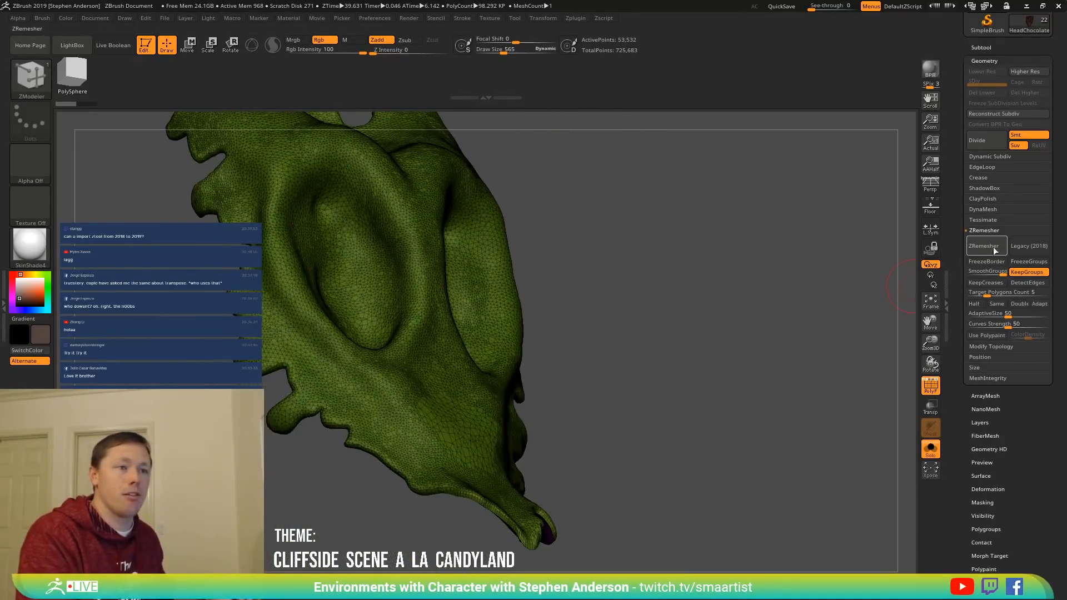
left_click(984, 246)
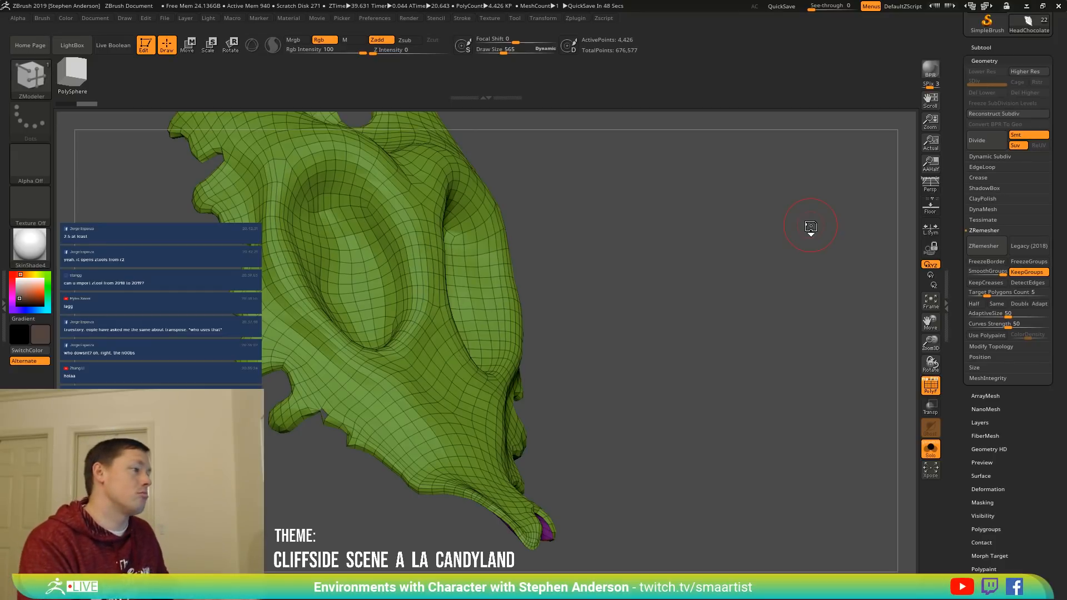
Reduce the draw size to 56 and examine the new topology along the remeshed coating's rippled edge and purple underside.
mouse_move(436, 328)
right_mouse_down()
mouse_move(389, 336)
mouse_move(370, 367)
mouse_move(341, 357)
mouse_move(318, 327)
mouse_move(362, 422)
mouse_move(303, 333)
mouse_move(341, 340)
mouse_move(272, 303)
right_mouse_up()
key("s")
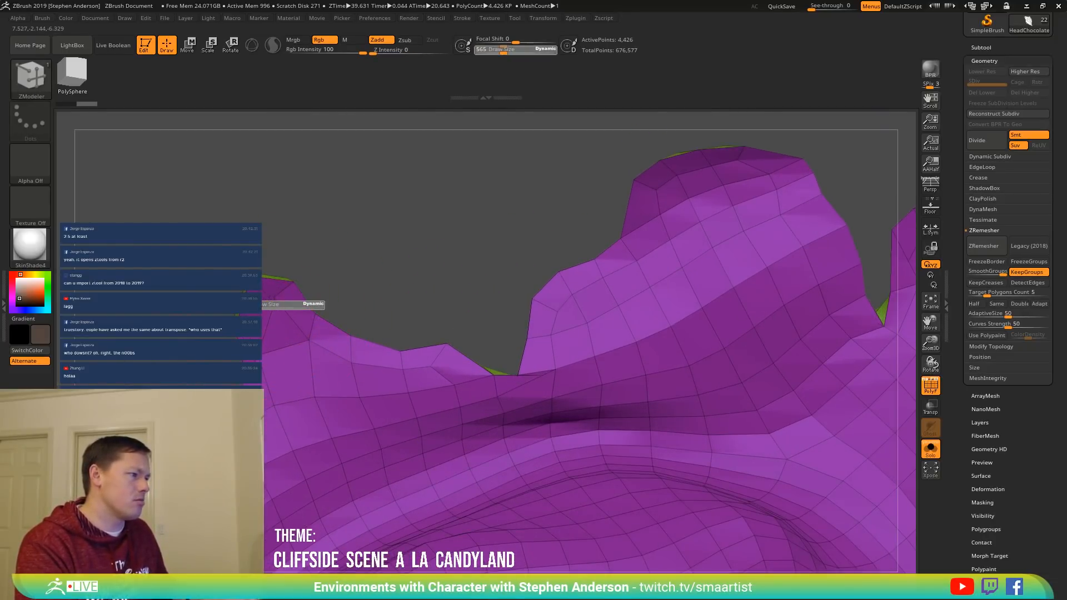
right_click_drag(273, 333, 267, 352)
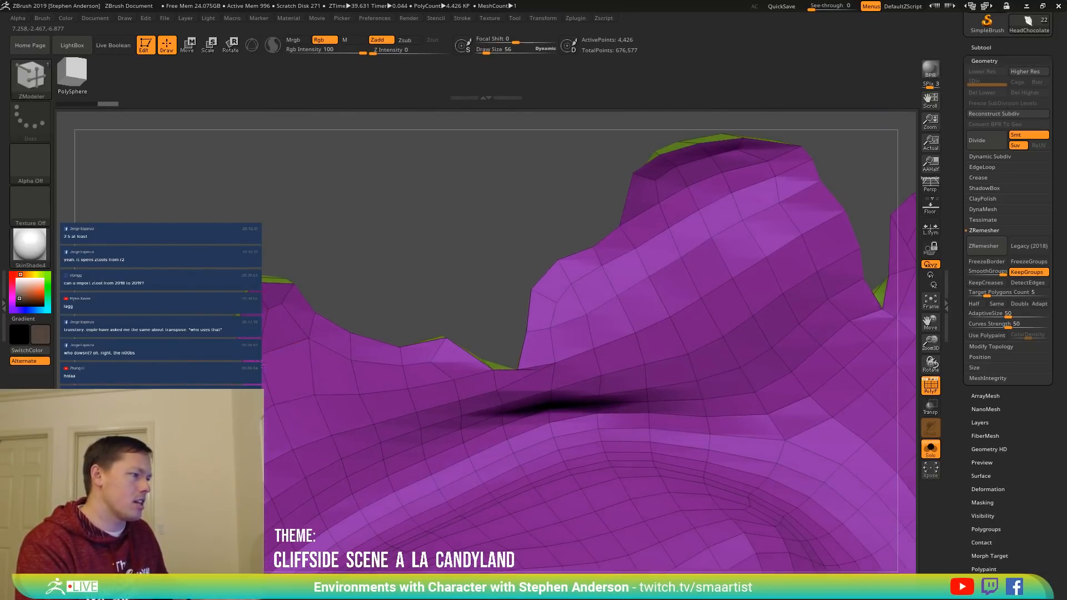
key("shift")
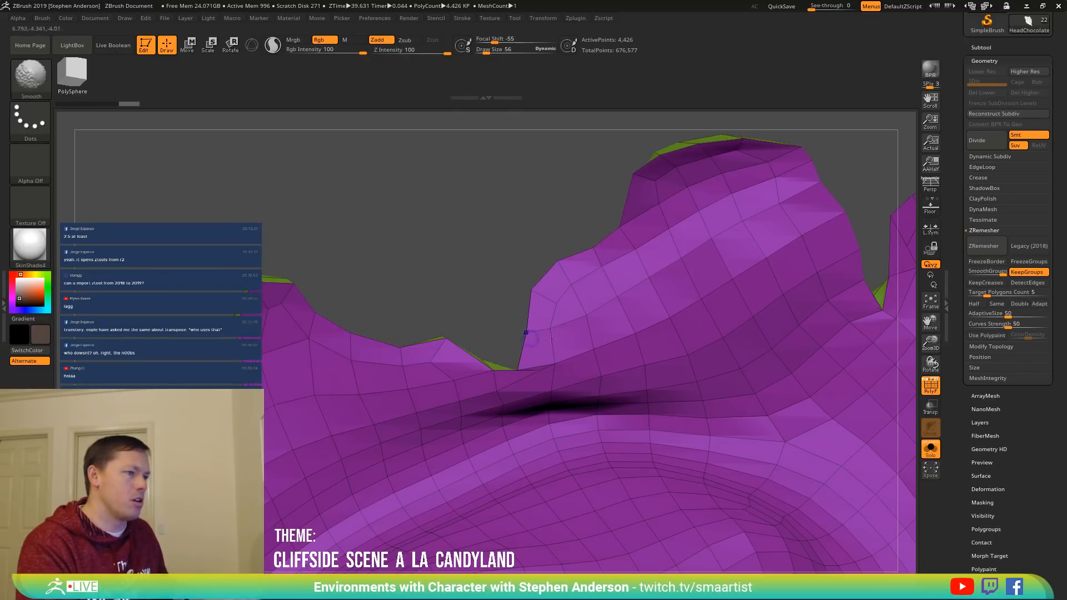
mouse_move(550, 337)
right_mouse_down()
mouse_move(616, 386)
mouse_move(717, 422)
mouse_move(674, 491)
mouse_move(662, 350)
right_mouse_up()
key("ctrl")
mouse_move(589, 351)
right_mouse_down()
mouse_move(647, 345)
mouse_move(665, 360)
mouse_move(602, 391)
mouse_move(469, 419)
mouse_move(570, 421)
mouse_move(601, 381)
mouse_move(575, 414)
mouse_move(623, 425)
mouse_move(602, 425)
right_mouse_up()
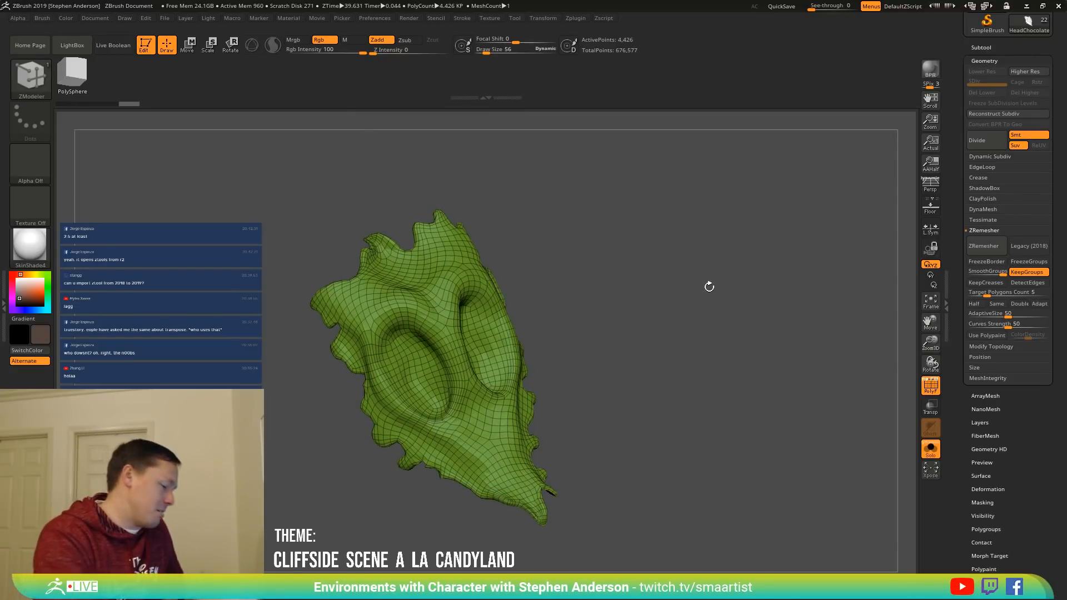
Step through the HeadMaple and HeadChocolate subtools, comparing each one with and without its polyframe.
key("Down")
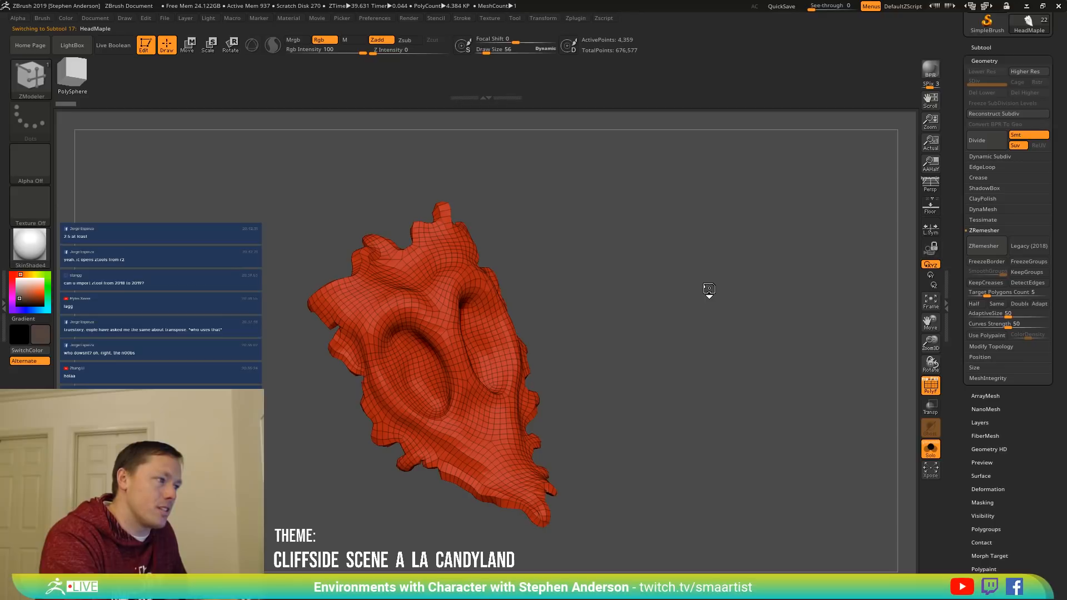
key("shift+f")
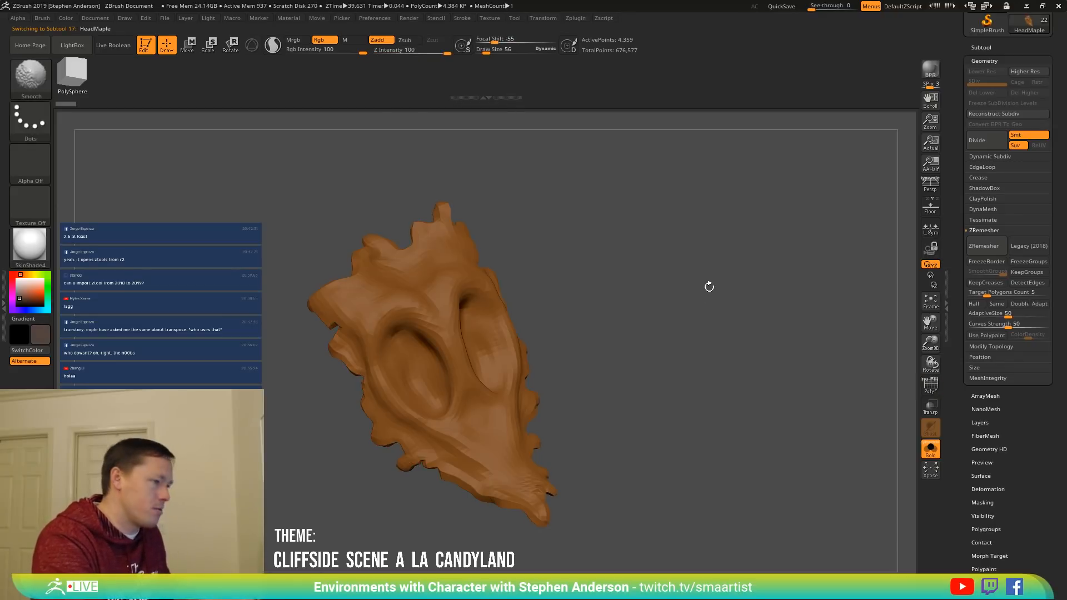
key("shift+f")
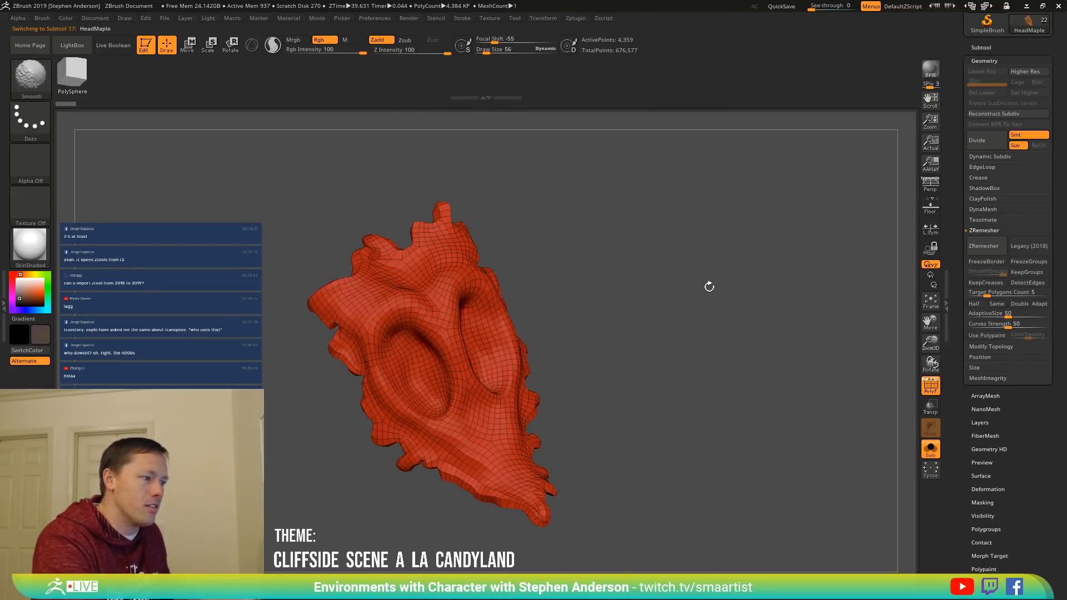
key("Down")
key("shift+f")
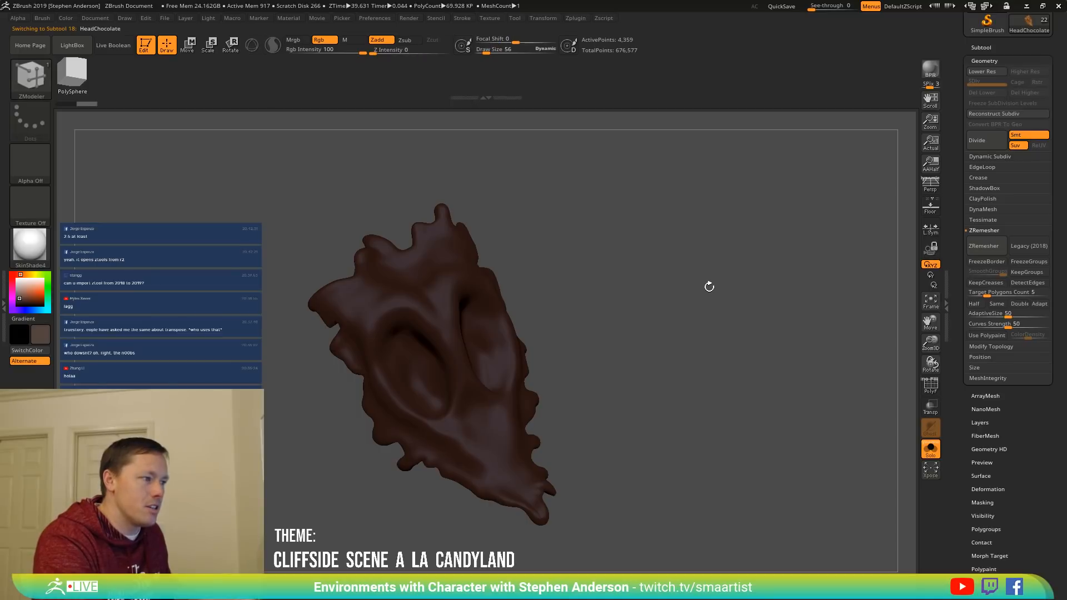
key("shift+f")
Hide the polyframe and inspect the smooth surface of the HeadChocolate coating.
key("b")
key("z")
key("m")
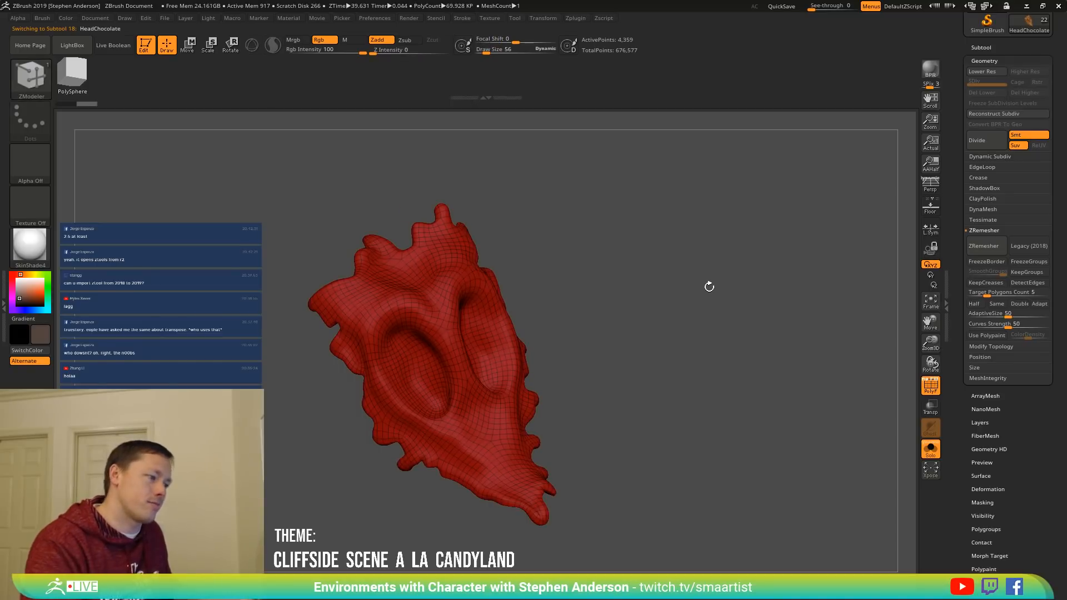
mouse_move(709, 286)
left_mouse_down()
mouse_move(739, 400)
mouse_move(631, 369)
mouse_move(626, 316)
mouse_move(650, 348)
mouse_move(634, 367)
mouse_move(573, 350)
left_mouse_up()
key("shift+f")
right_click_drag(572, 350, 555, 401, "ctrl")
left_click_drag(555, 400, 522, 378)
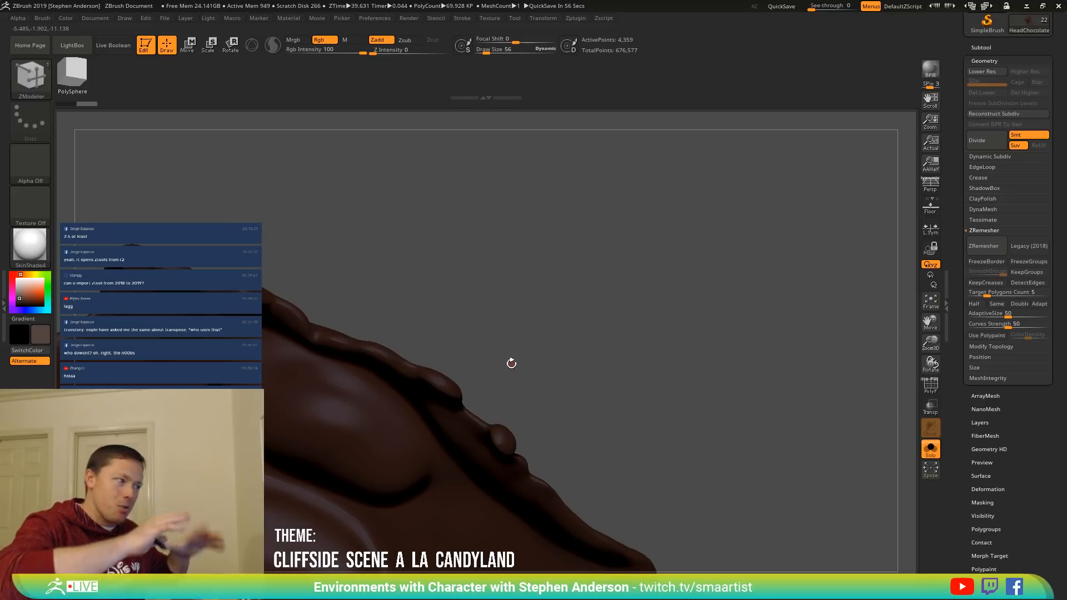
key("f")
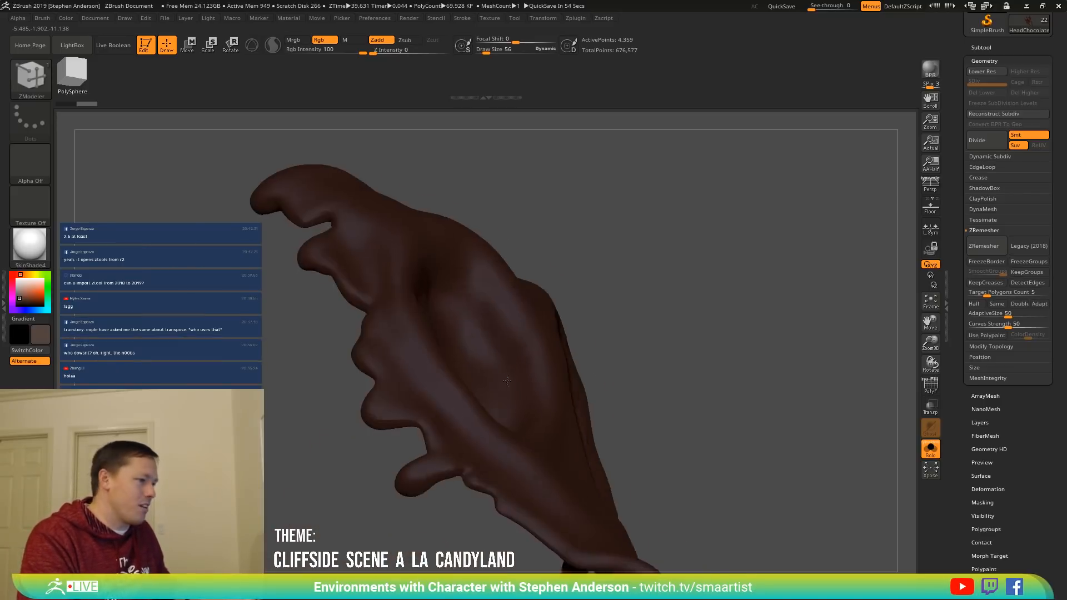
Turn off Solo to show the complete dragon head with its eyes, horns, sprinkles and mouth.
left_click_drag(639, 389, 763, 445)
left_click(930, 449)
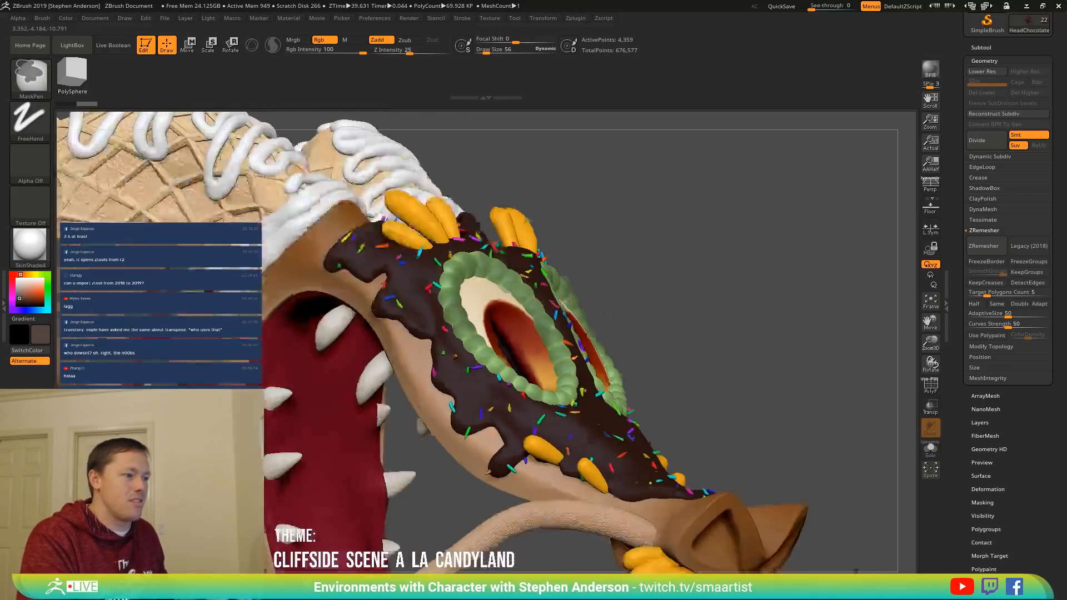
mouse_move(659, 323)
left_mouse_down()
mouse_move(710, 291)
mouse_move(655, 314)
mouse_move(673, 310)
mouse_move(664, 313)
left_mouse_up()
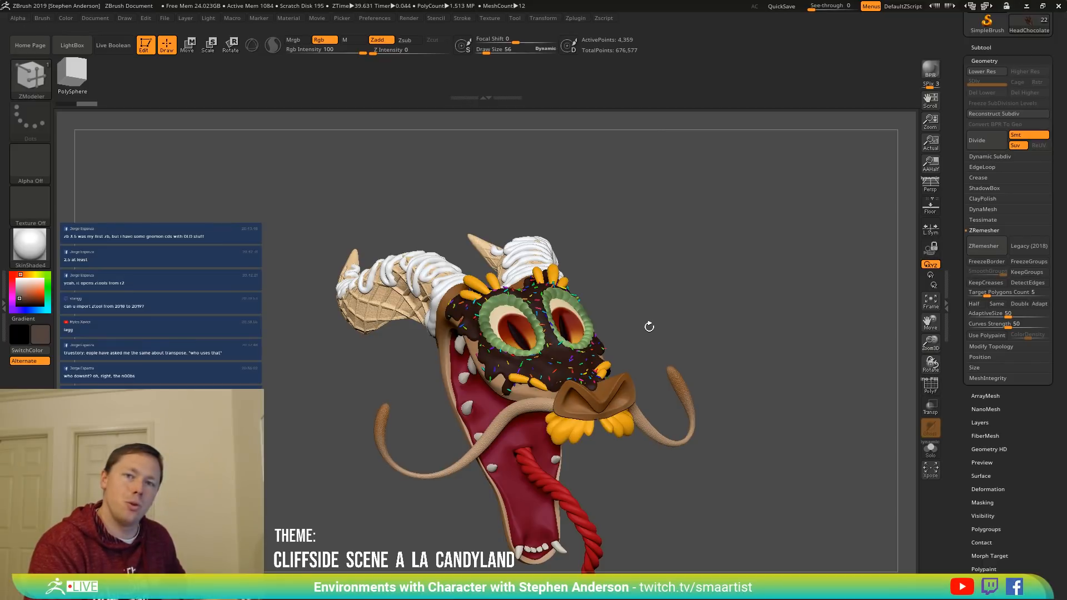
left_click_drag(648, 327, 645, 326)
key("ctrl")
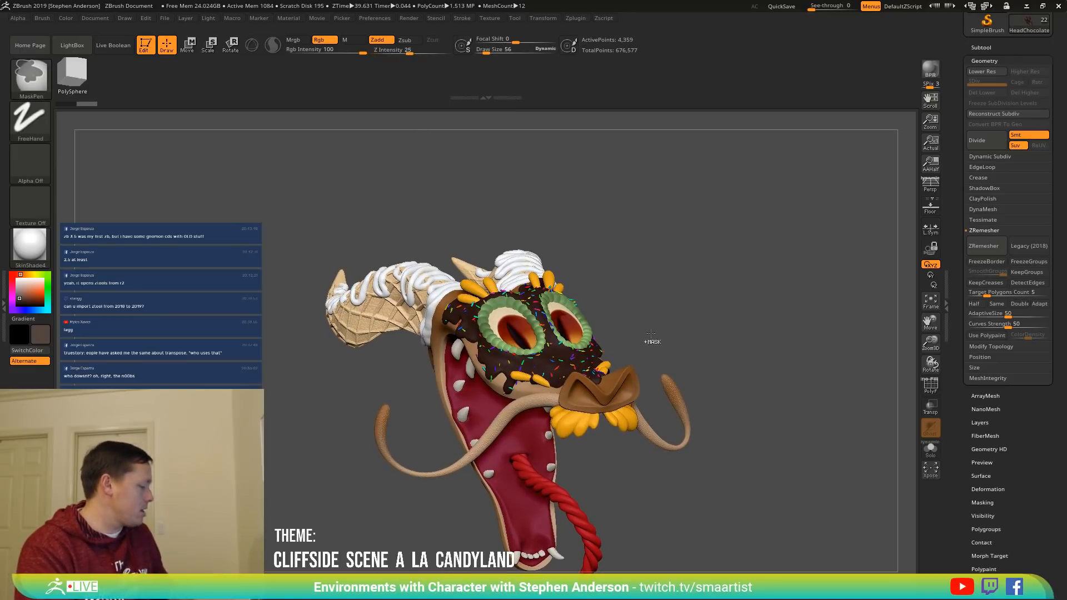
Save the dragon as a new ZTool version named DragonB_02 in the _CandyLand project folder.
key("ctrl+s")
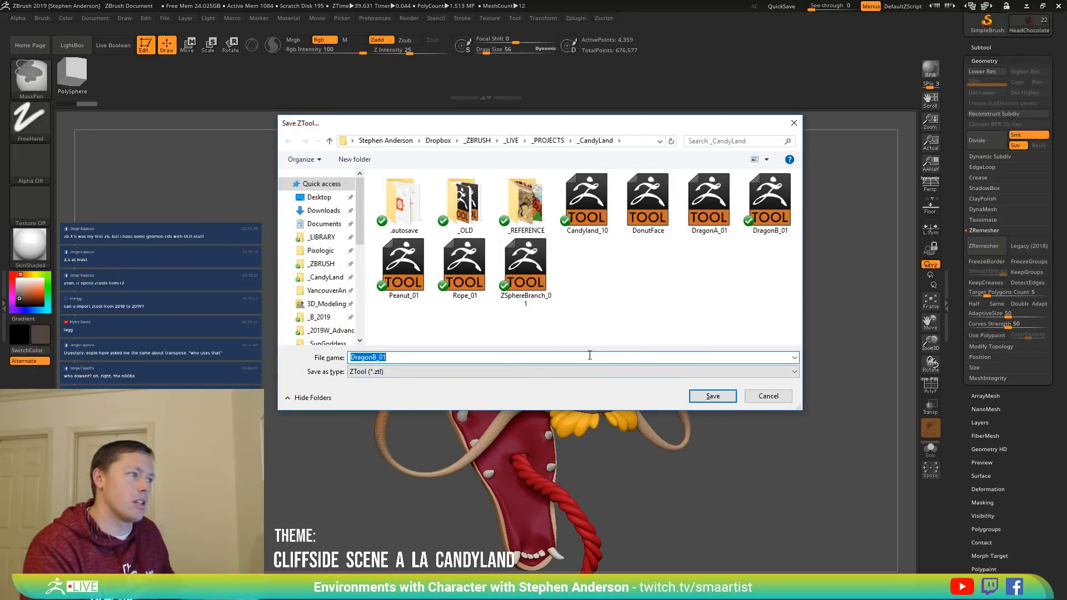
left_click(477, 356)
key("BackSpace")
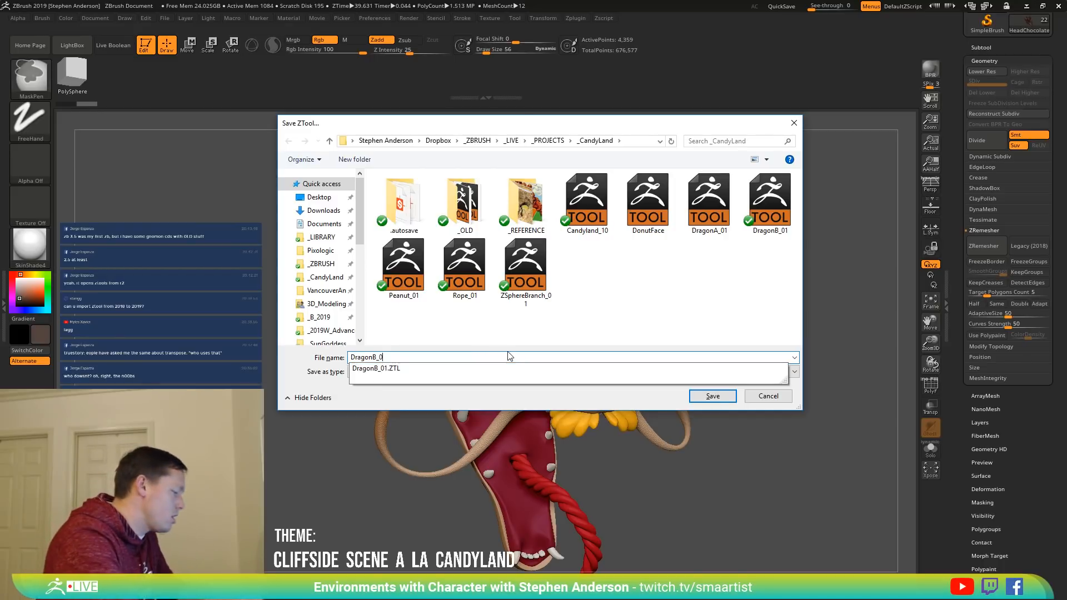
type("2")
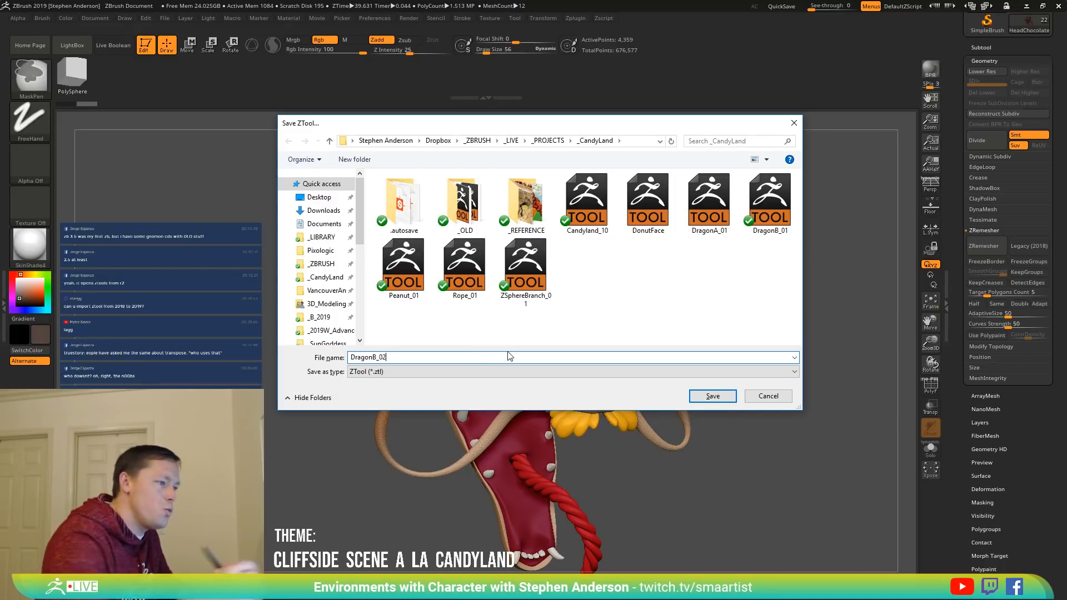
left_click(725, 395)
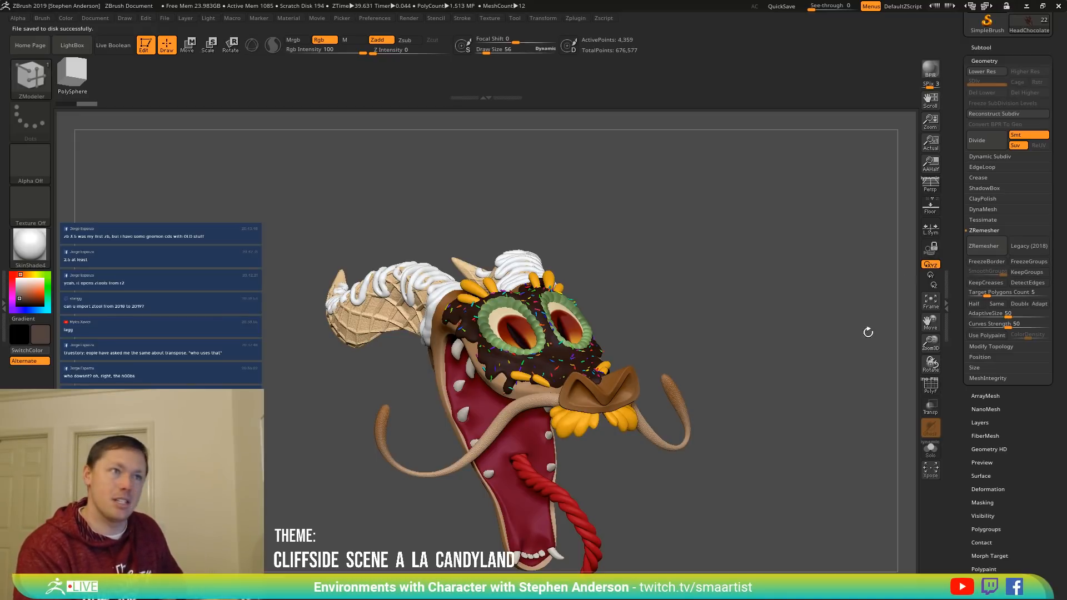
Load the Candyland_10 tool from the _CandyLand project folder and try to subdivide its DragonBase_2 subtool.
left_click_drag(1037, 51, 1038, 194)
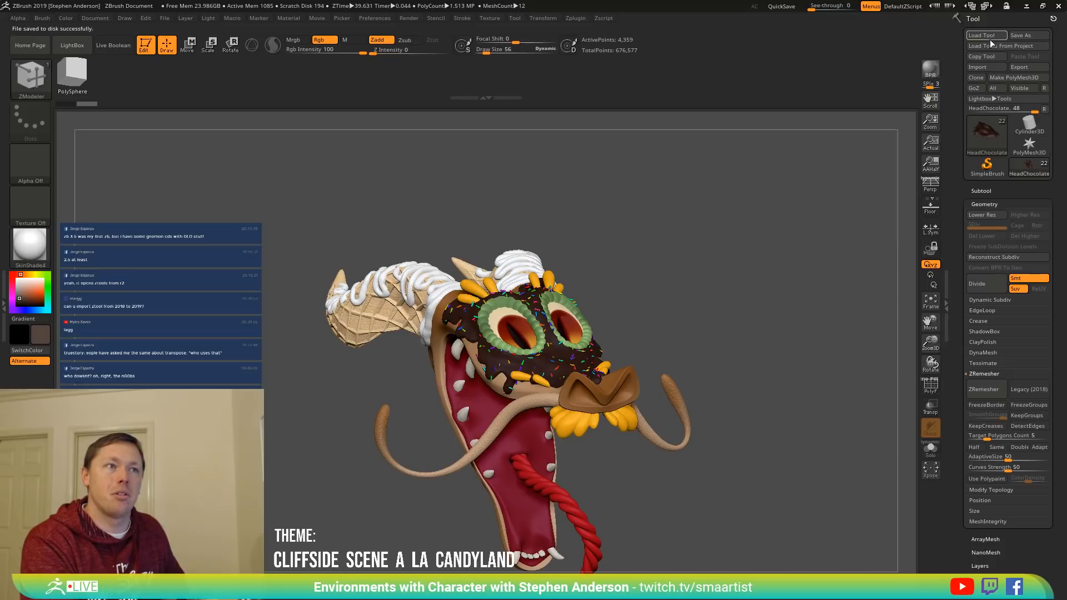
left_click(986, 37)
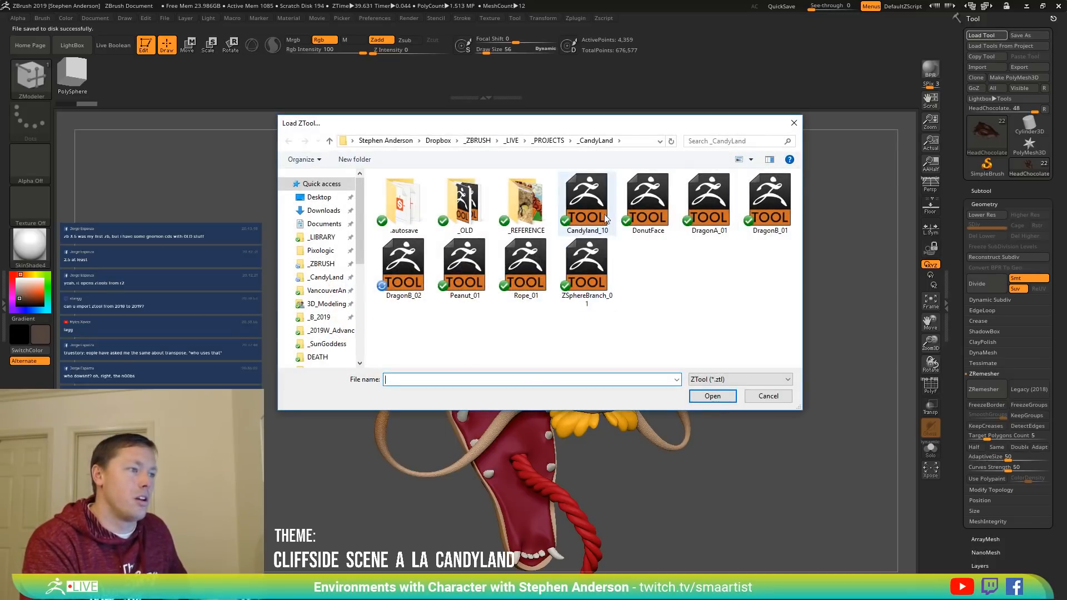
left_click(590, 204)
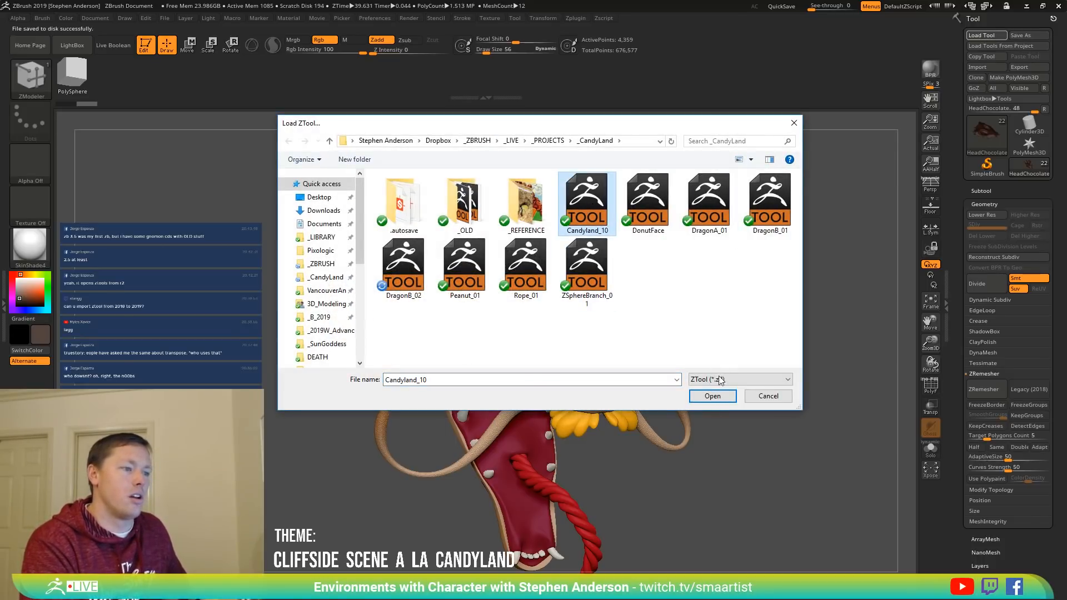
left_click(713, 396)
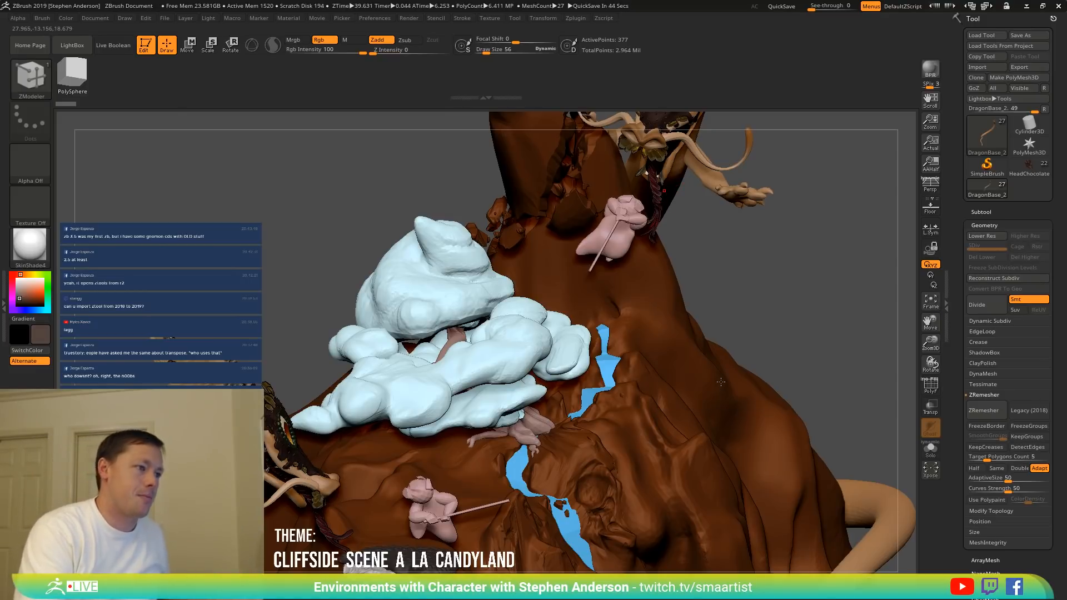
key("ctrl+d")
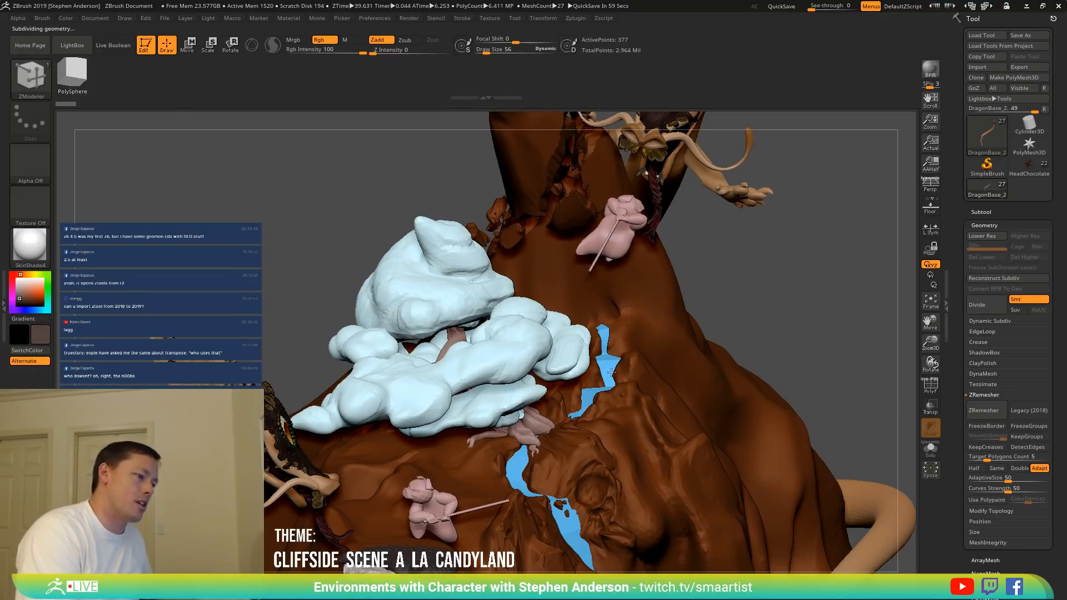
Fill all visible subtools of the cliffside scene with the SkinShade4 material using SubTool Master's Material fill option.
mouse_move(611, 371)
right_mouse_down()
mouse_move(539, 339)
mouse_move(575, 362)
right_mouse_up()
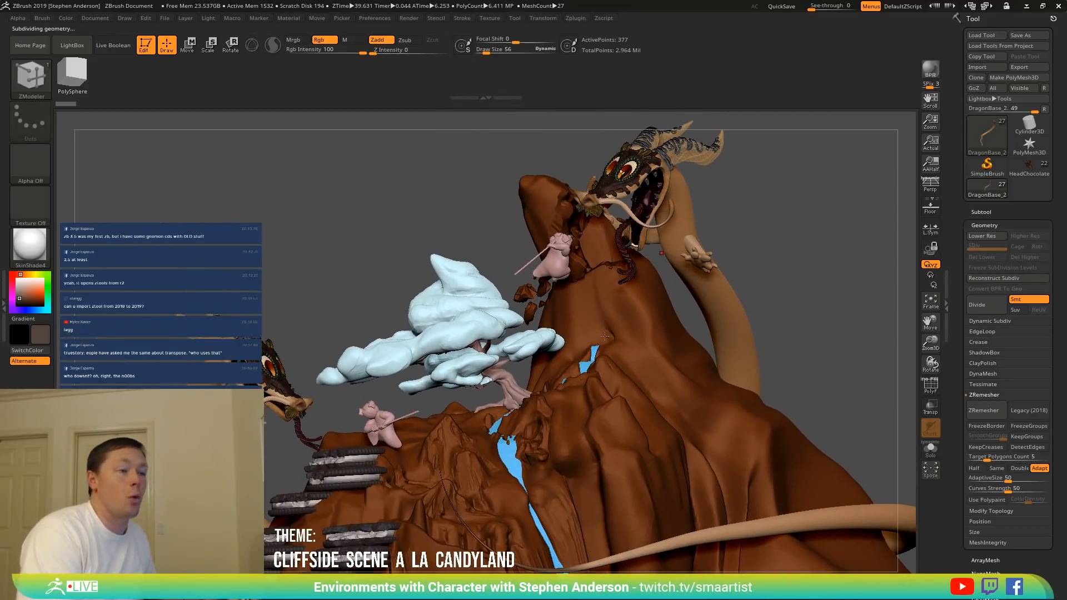
right_click_drag(634, 181, 592, 214)
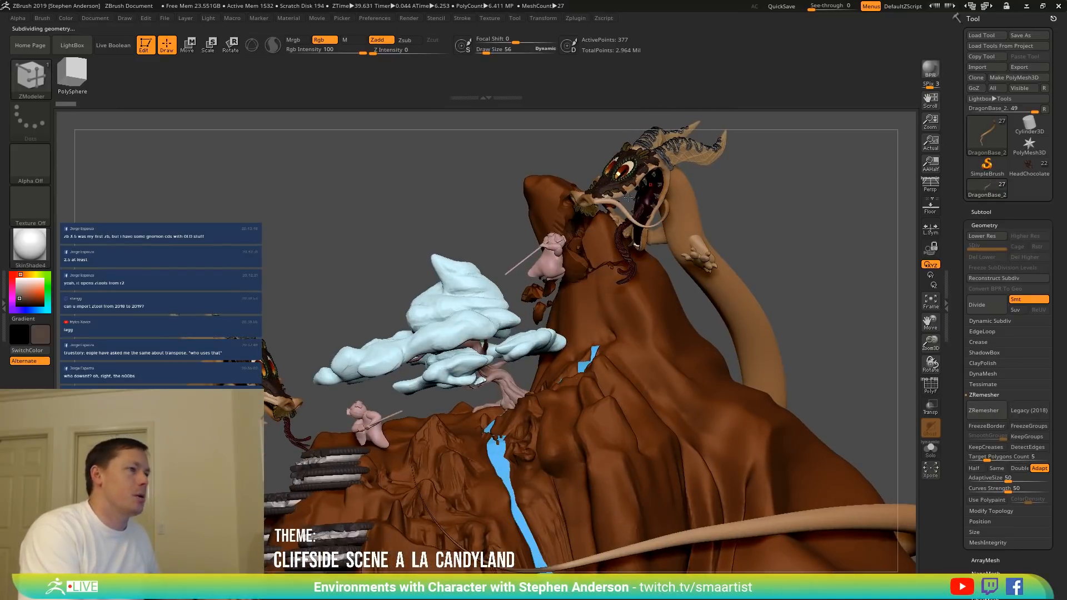
left_click(575, 18)
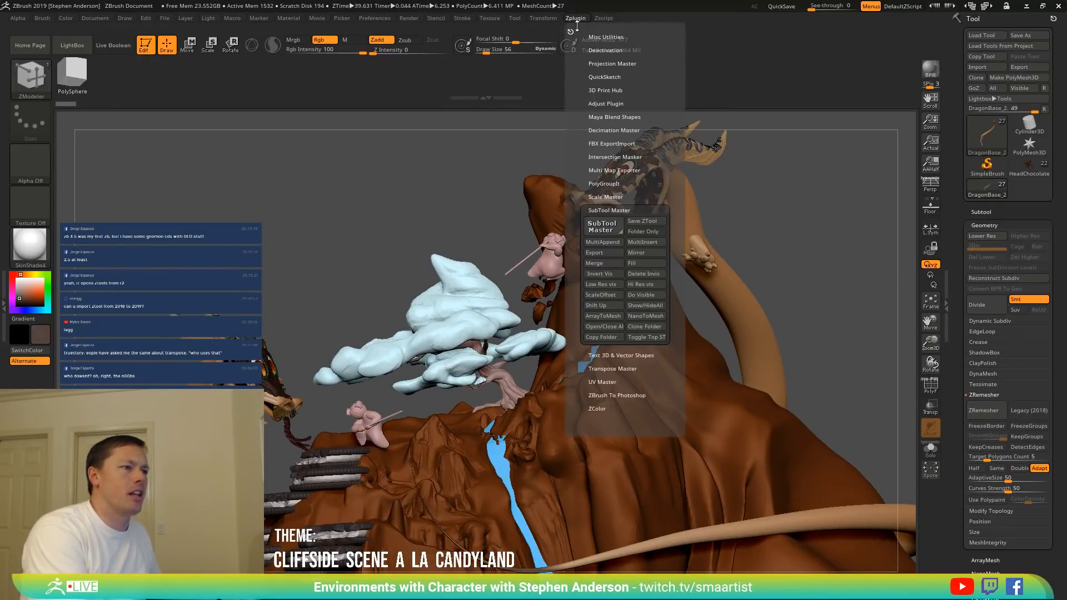
left_click(644, 264)
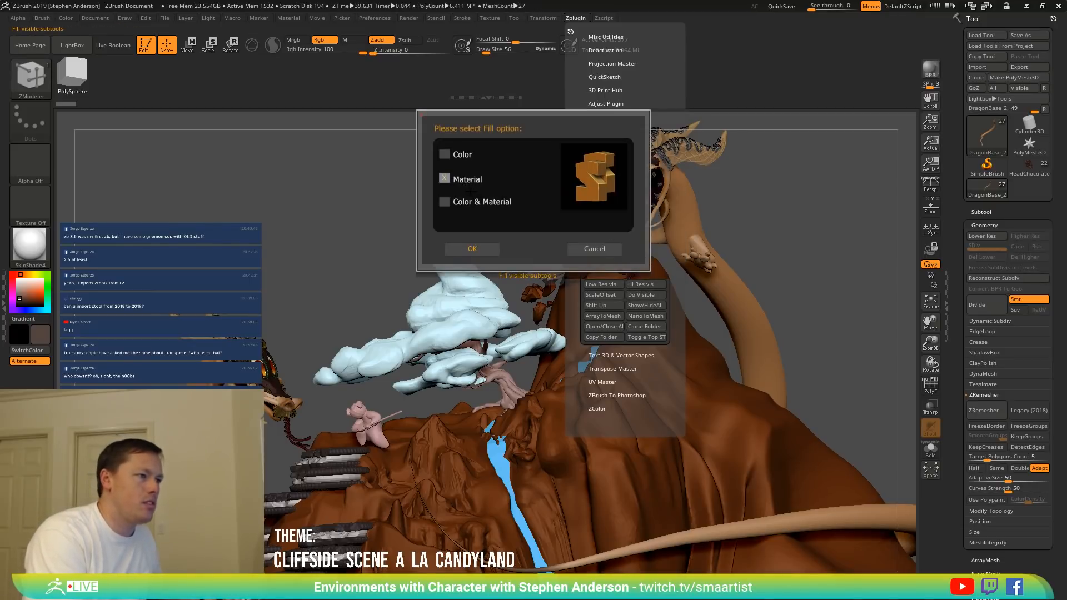
left_click(485, 249)
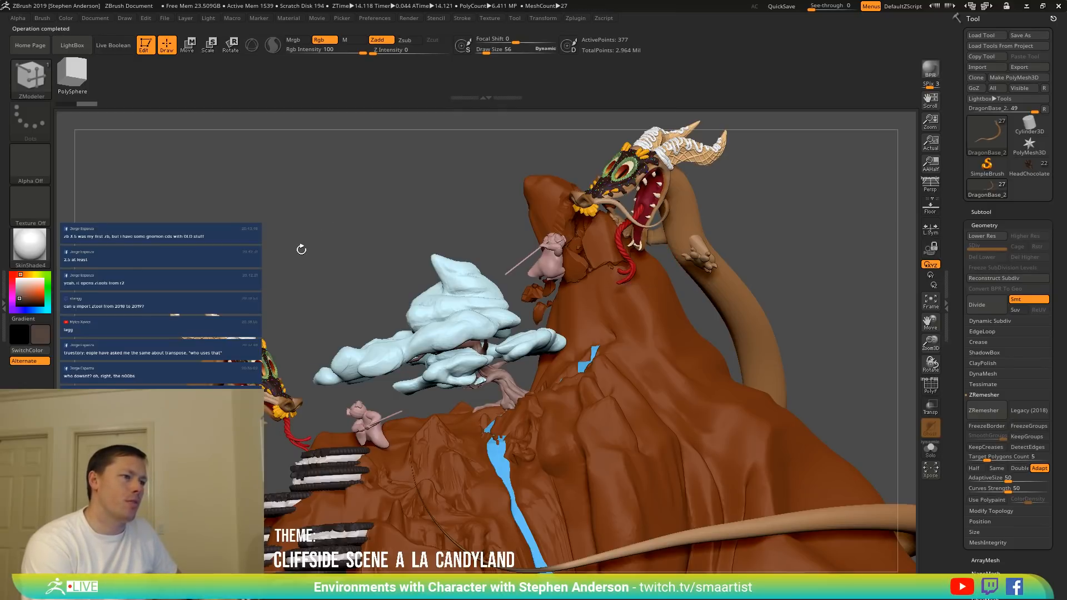
left_click_drag(308, 265, 318, 247)
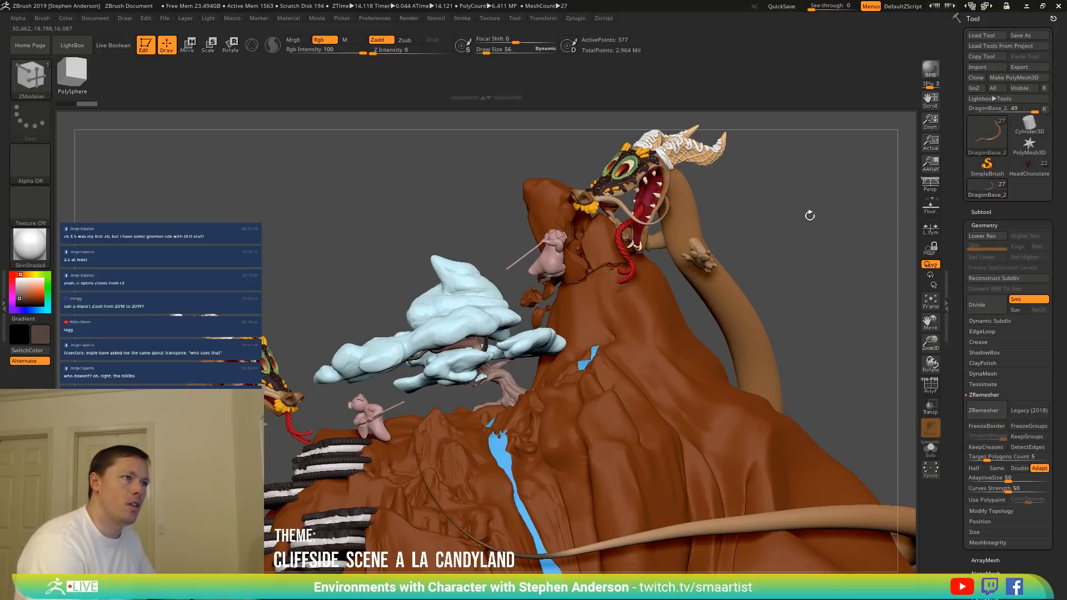
left_click_drag(804, 221, 650, 256)
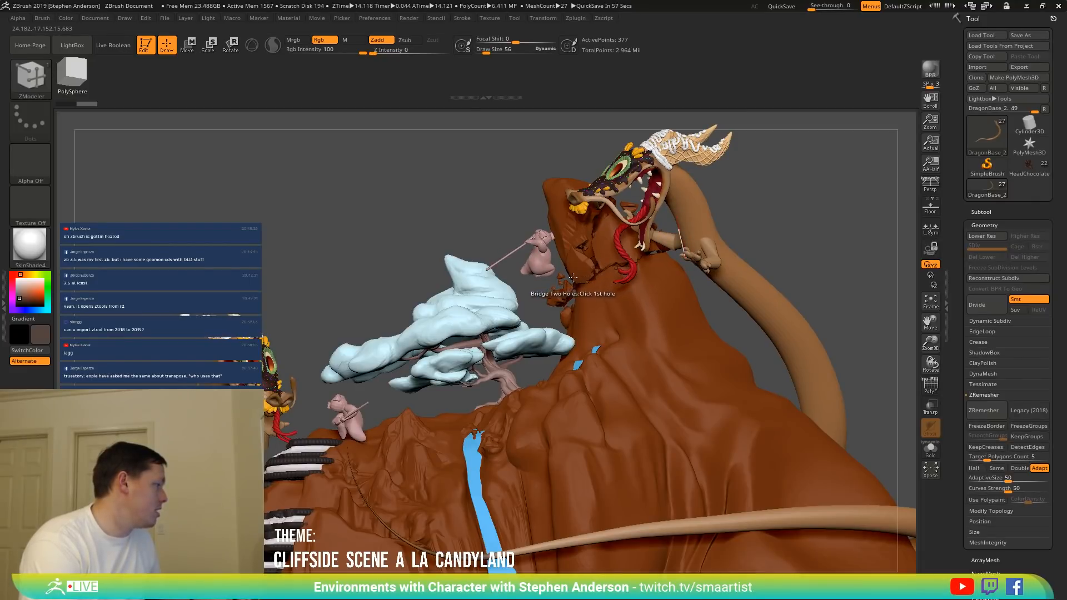
Make the TreeFoliageBlocking subtool active, turn on PolyFrame display and show the subtool list.
right_click_drag(597, 291, 425, 357, "alt")
right_click_drag(379, 420, 500, 421)
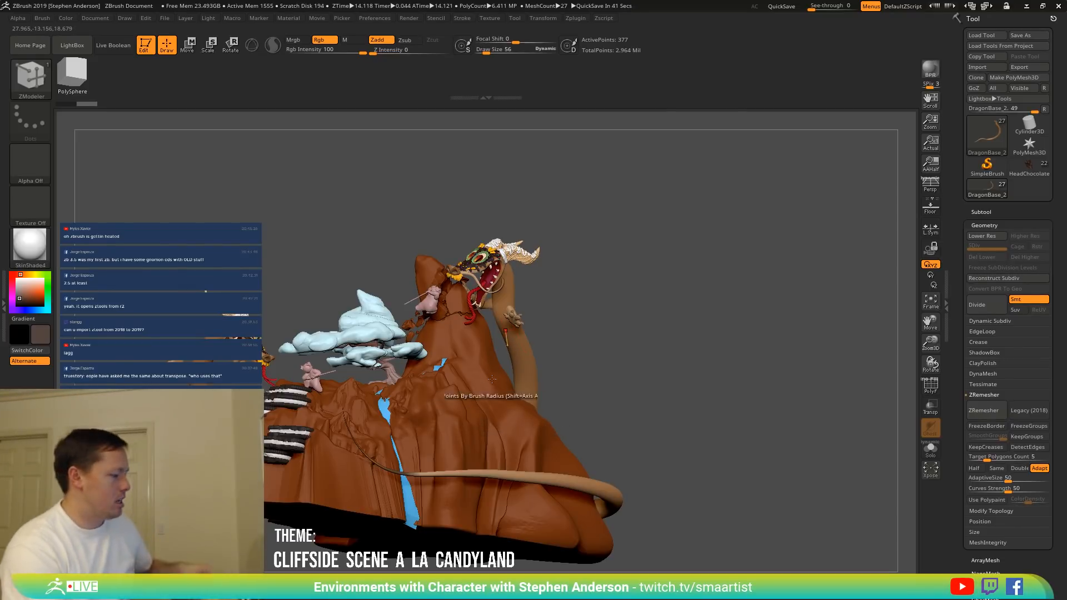
right_click_drag(502, 384, 351, 353)
left_click(347, 352, "alt")
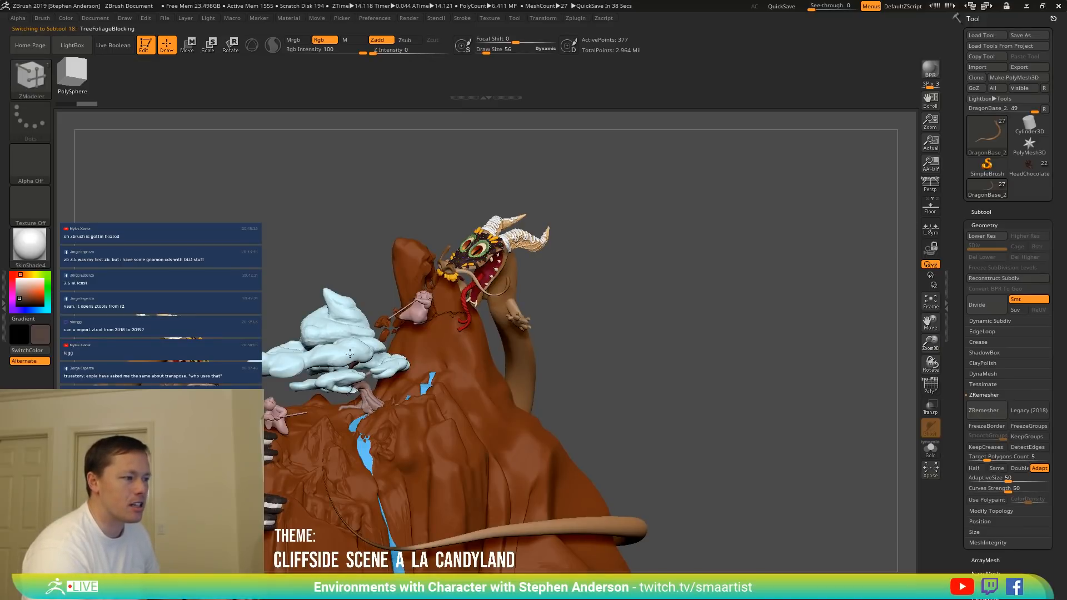
key("shift+f")
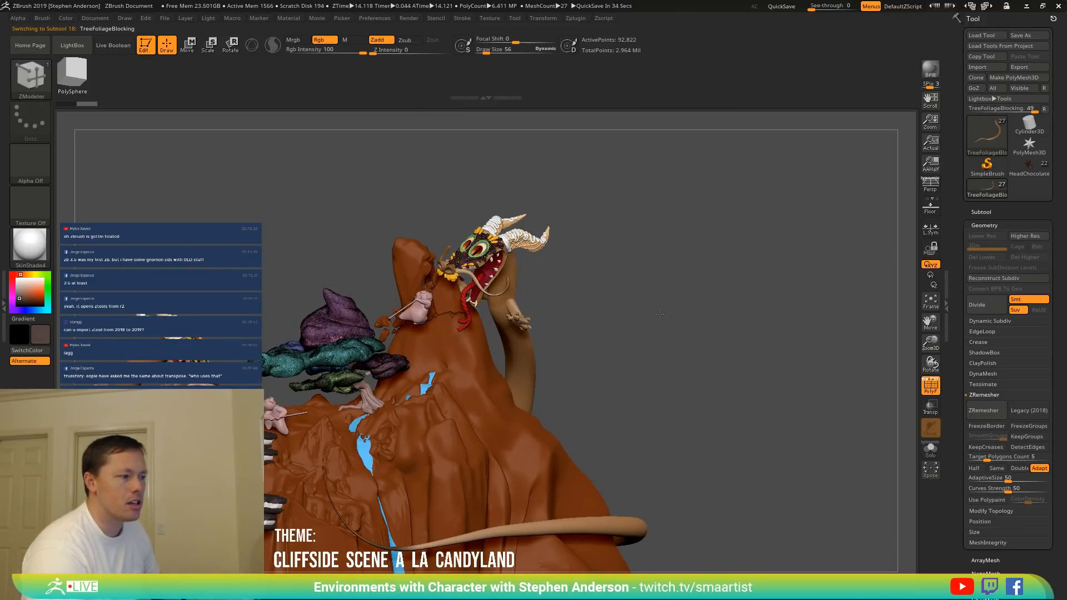
right_click_drag(492, 344, 459, 341)
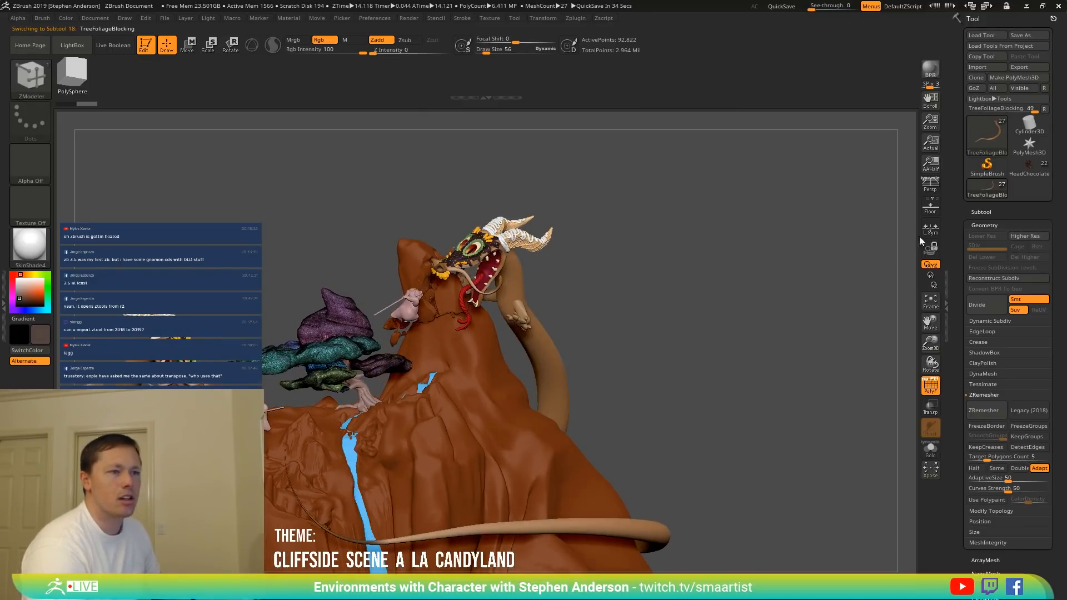
left_click(985, 212)
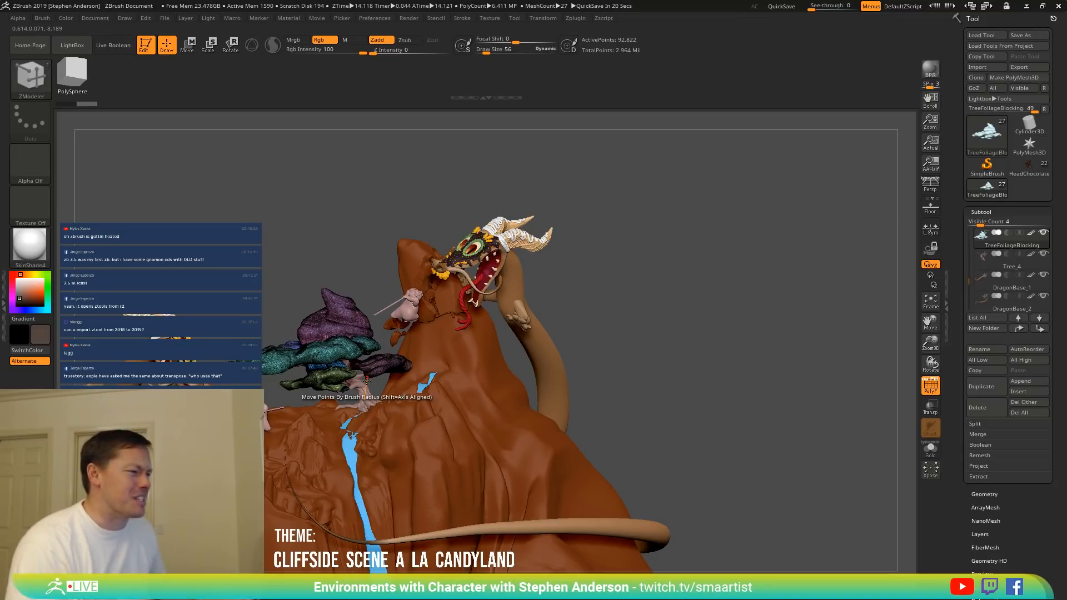
Activate the transform gizmo and multi-select the tree's foliage and trunk subtools in the scene.
key("w")
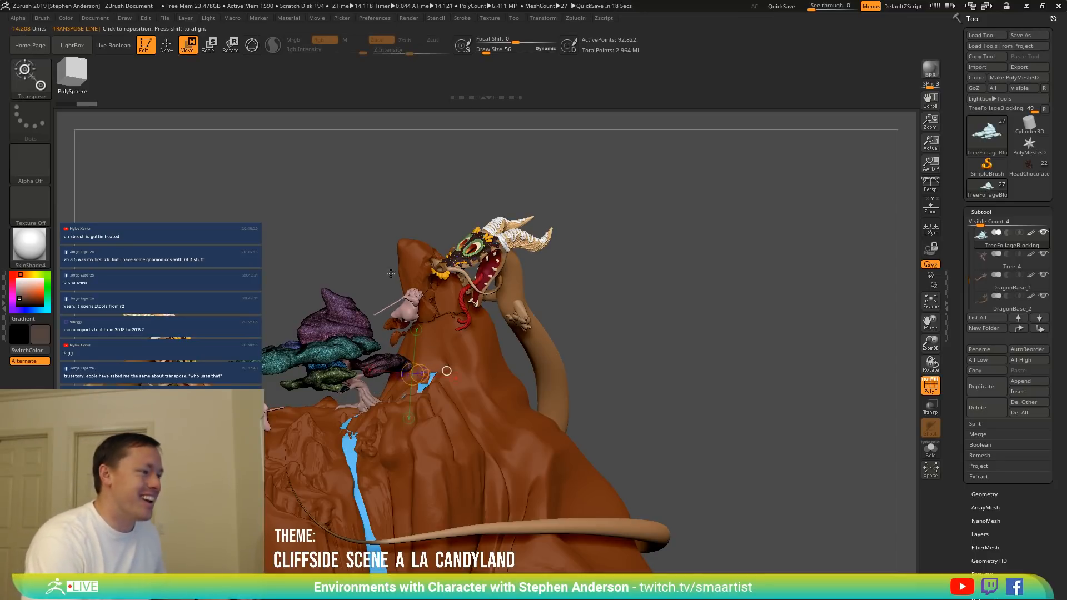
left_click(253, 50)
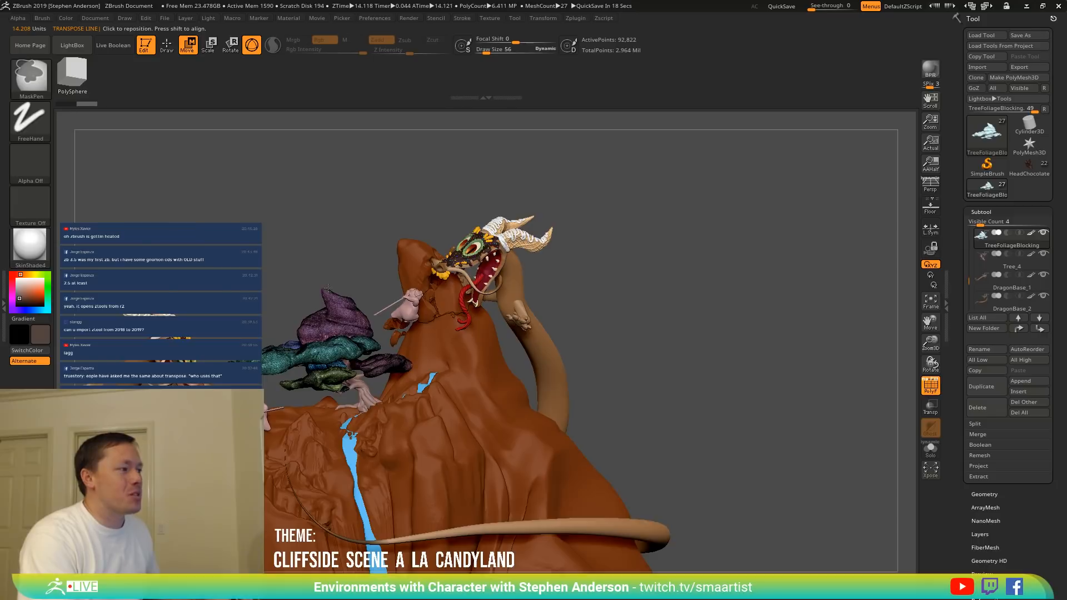
right_click_drag(262, 146, 249, 172, "ctrl")
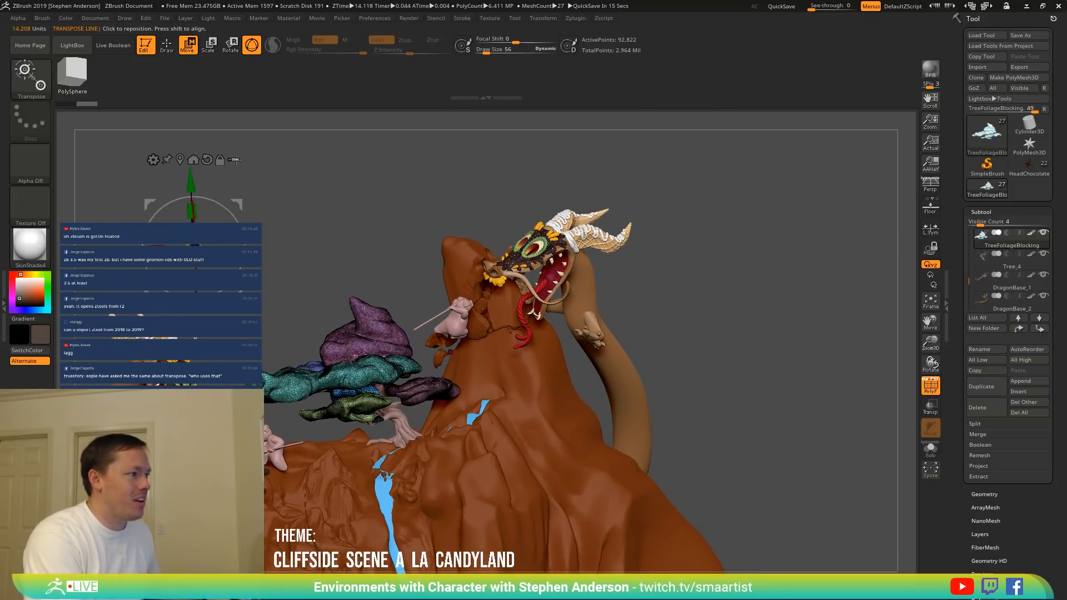
right_click_drag(384, 354, 369, 328, "alt")
mouse_move(302, 252)
left_mouse_down("ctrl+shift")
mouse_move(349, 376)
mouse_move(382, 393)
left_mouse_up("ctrl+shift")
right_click_drag(415, 433, 433, 392)
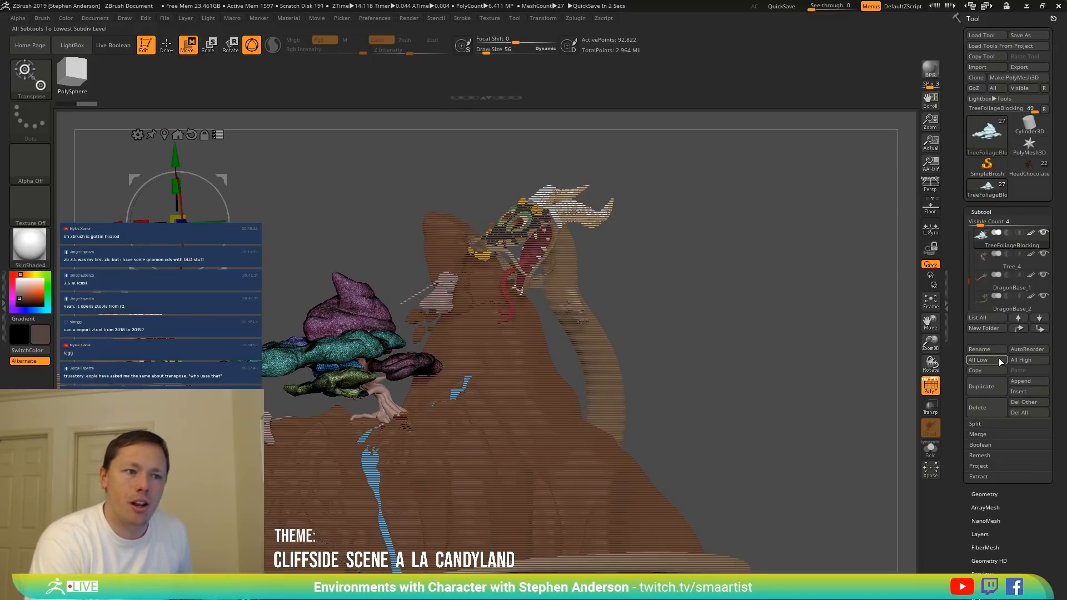
Group the selected tree subtools into a new folder named Tree_01, always accepting the folder note until the next restart.
left_click(994, 329)
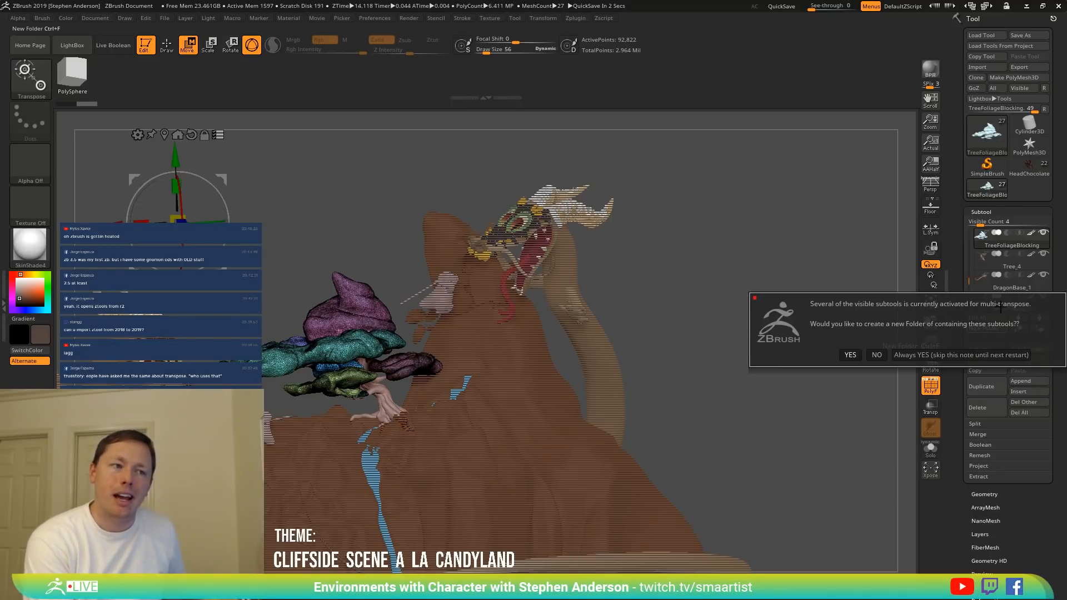
left_click(939, 356)
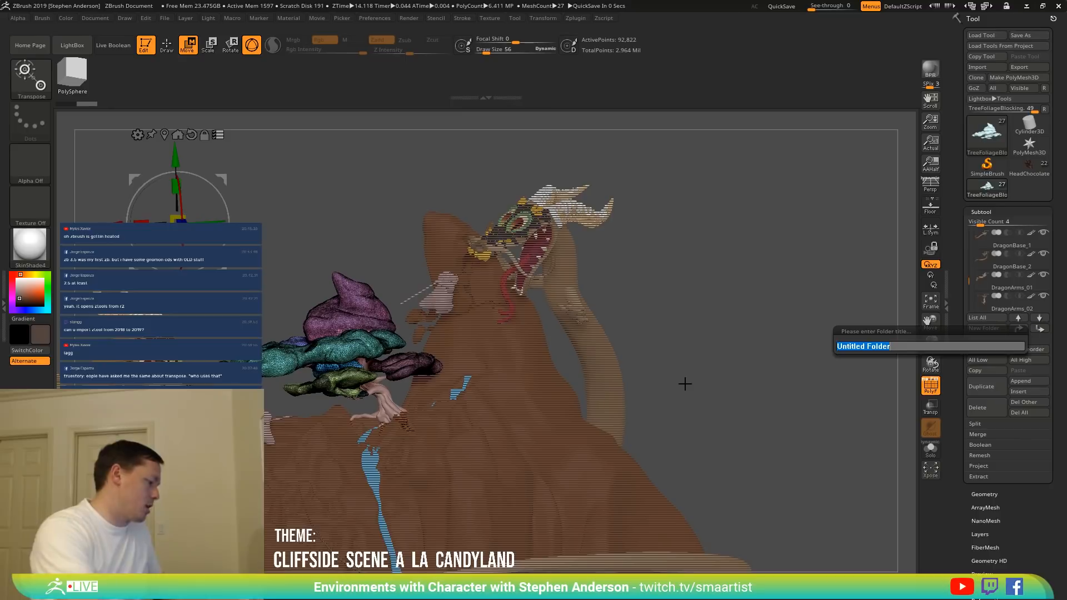
type("Tree_01")
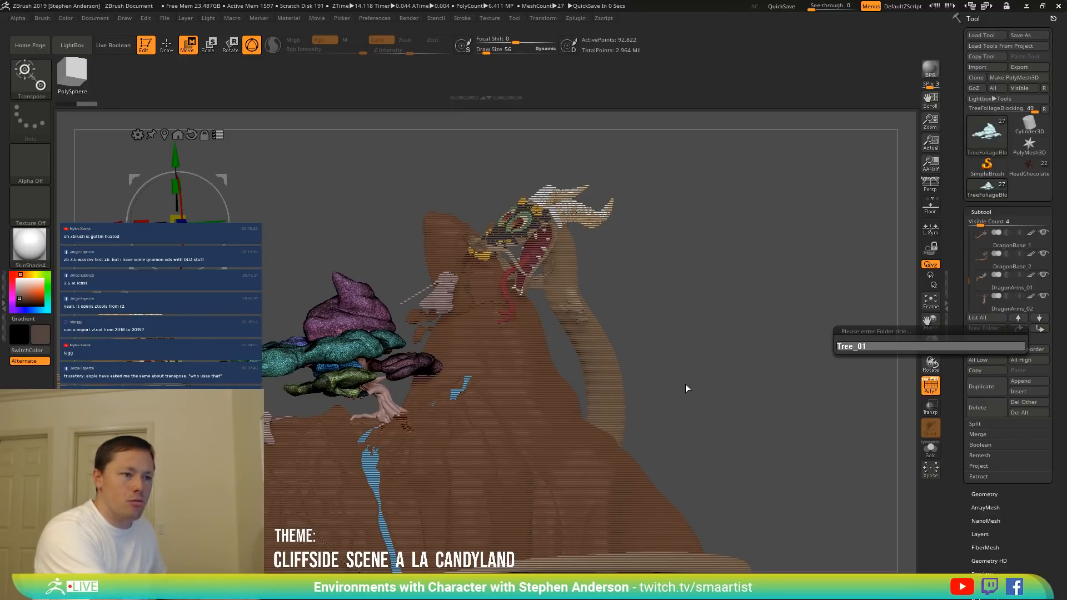
key("Return")
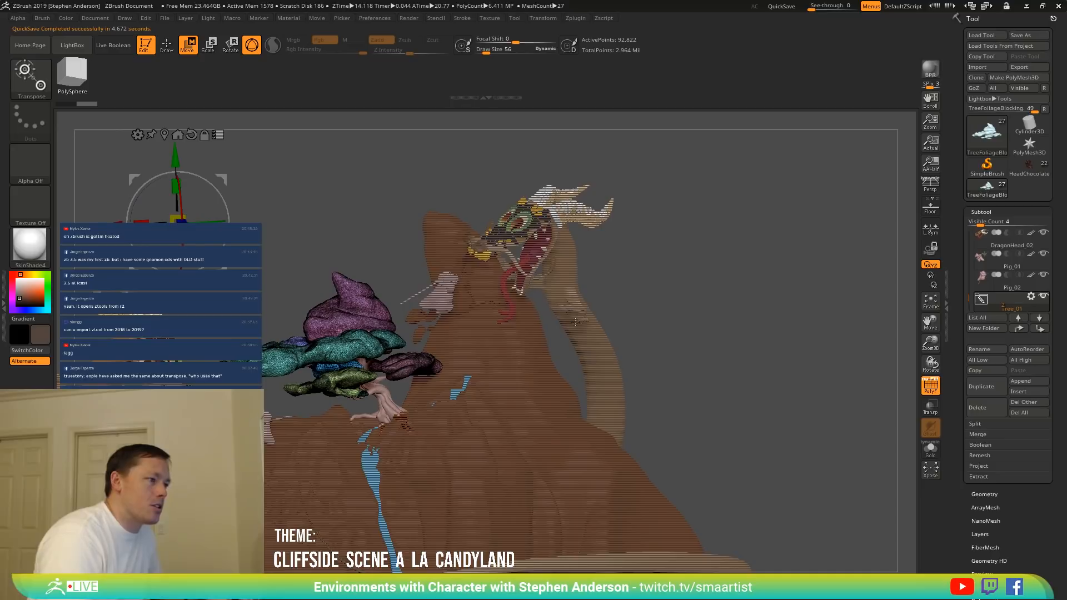
Remove the tree from the multi-subtool selection and select the dragon's head, upper body and arms instead.
key("ctrl")
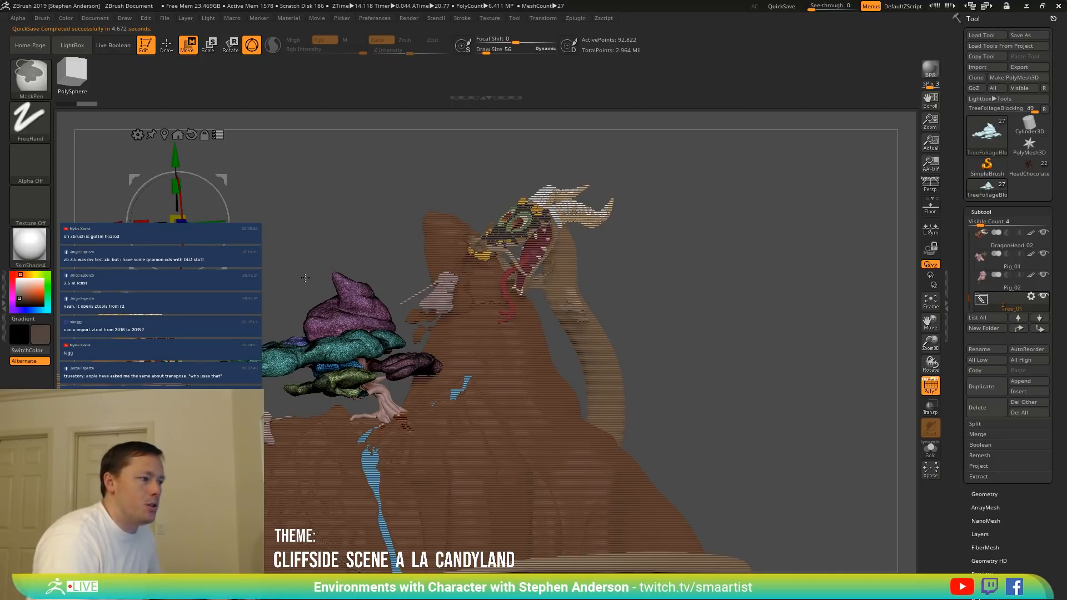
left_click_drag(303, 272, 374, 371, "ctrl+shift")
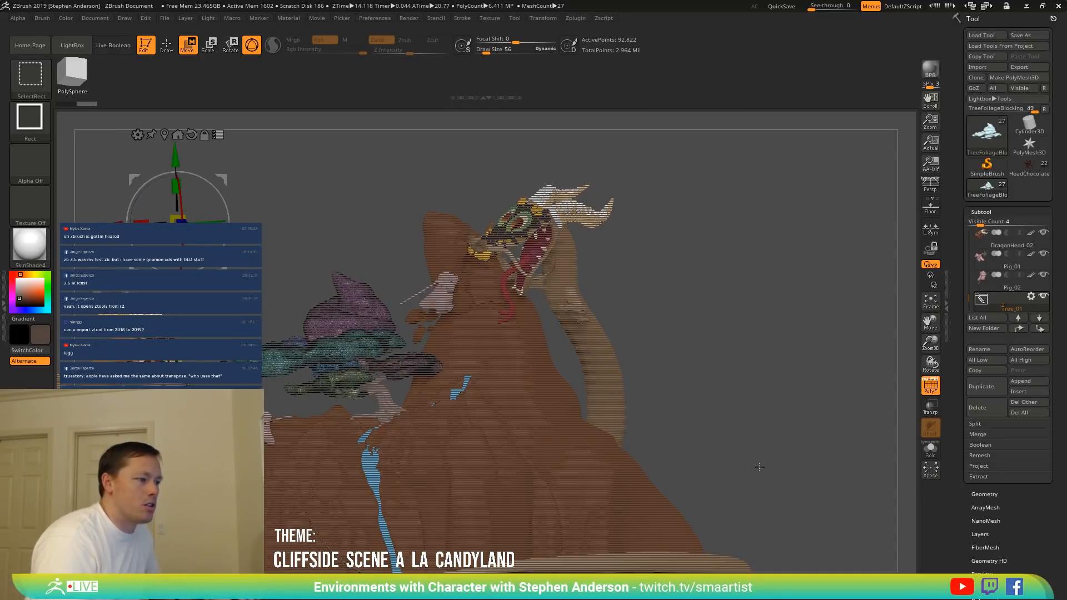
left_click_drag(662, 167, 505, 247, "ctrl+shift")
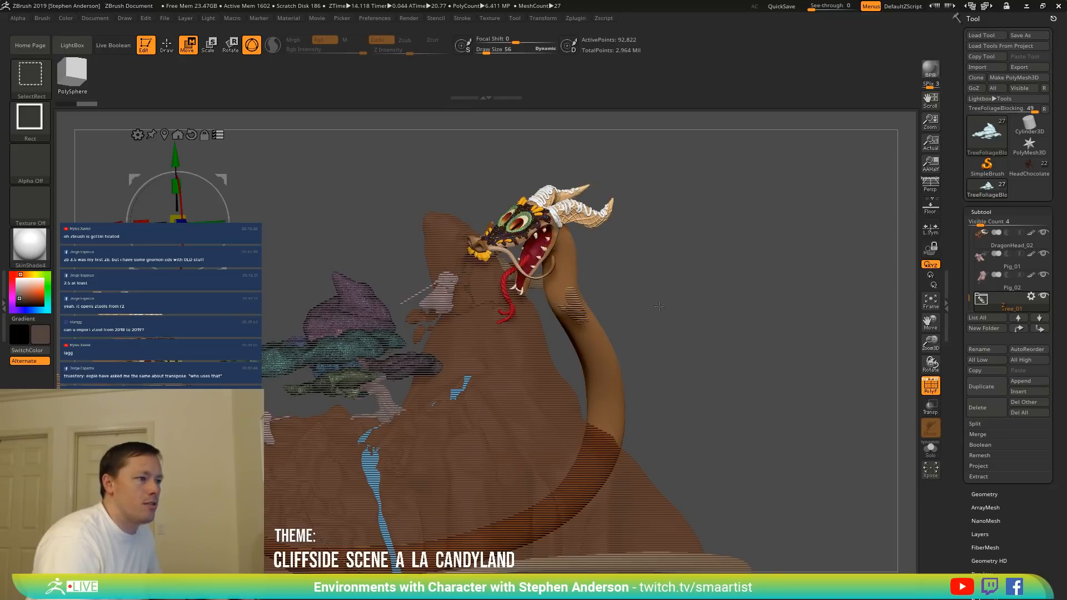
left_click_drag(640, 280, 559, 332, "ctrl+shift")
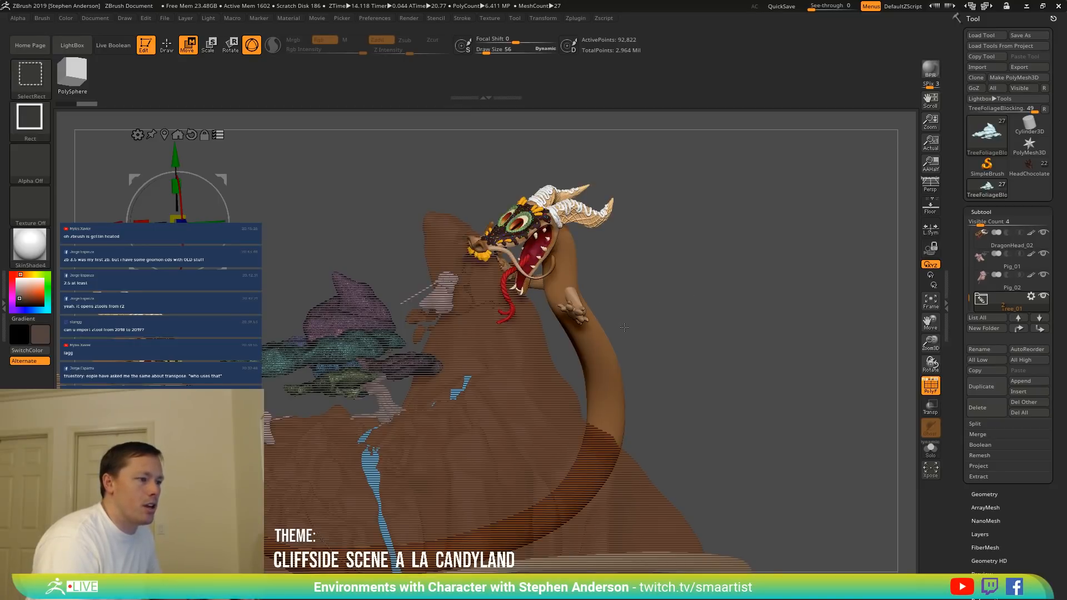
mouse_move(731, 255)
left_mouse_down()
mouse_move(571, 320)
mouse_move(529, 312)
left_mouse_up()
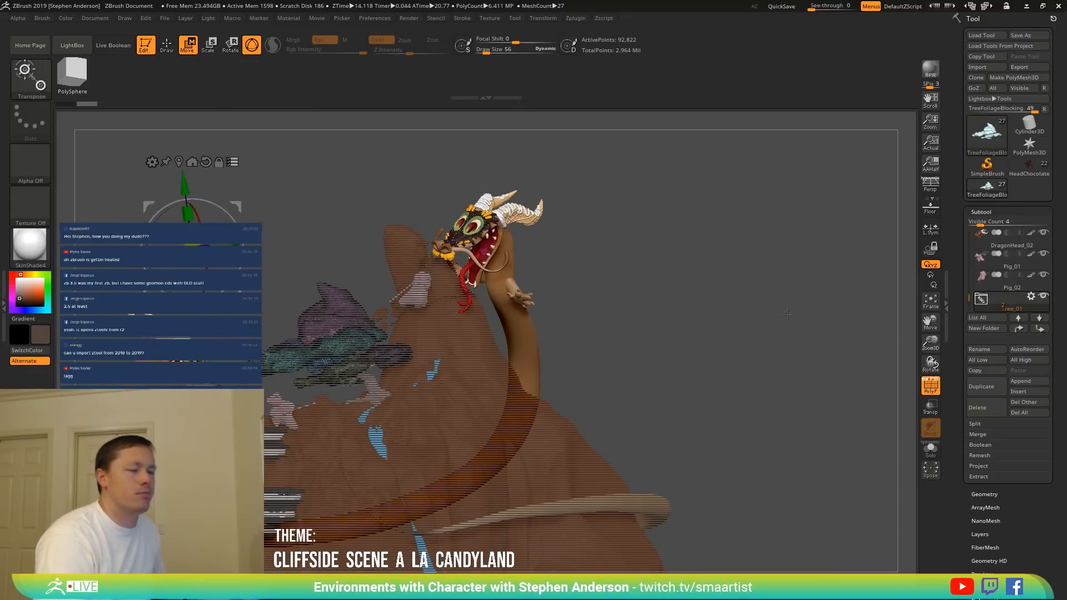
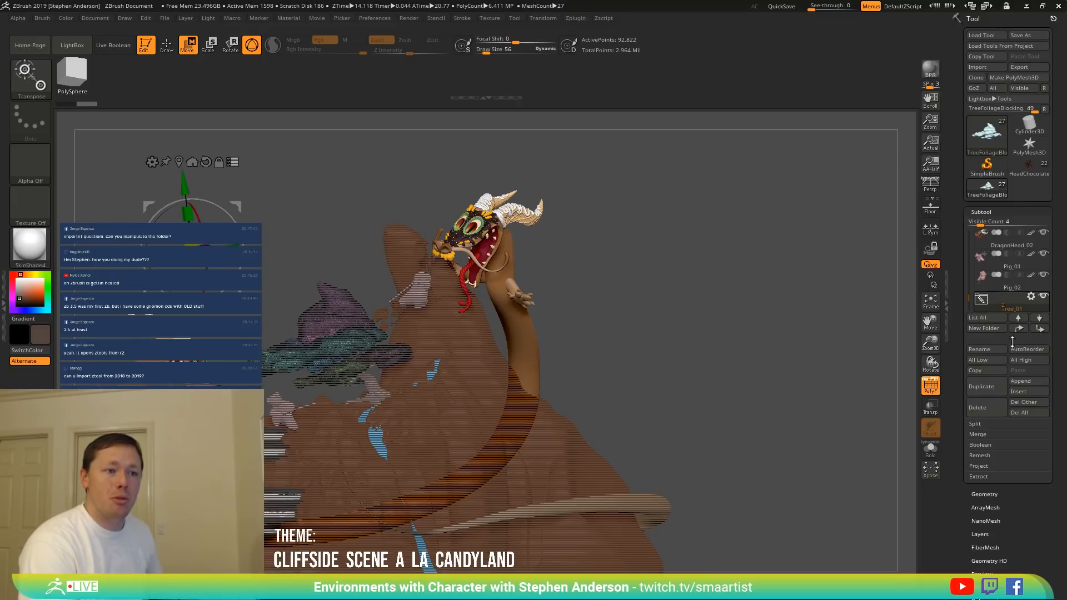
Group the selected dragon subtools into a new folder named Dragon_02 and bring both folders into view in the subtool list.
left_click(989, 329)
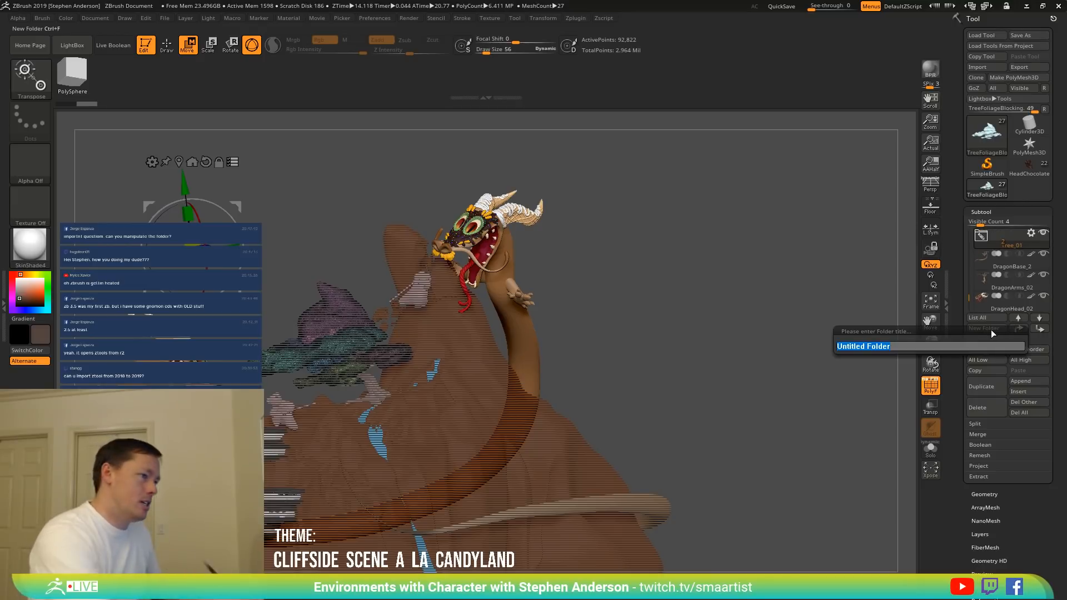
type("Dragon")
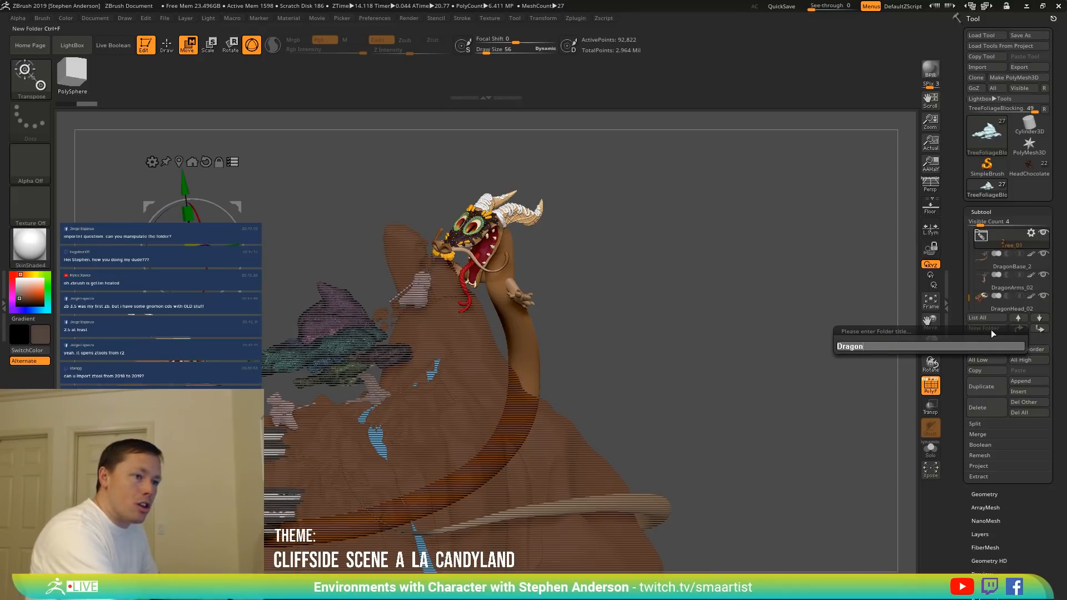
key("Return")
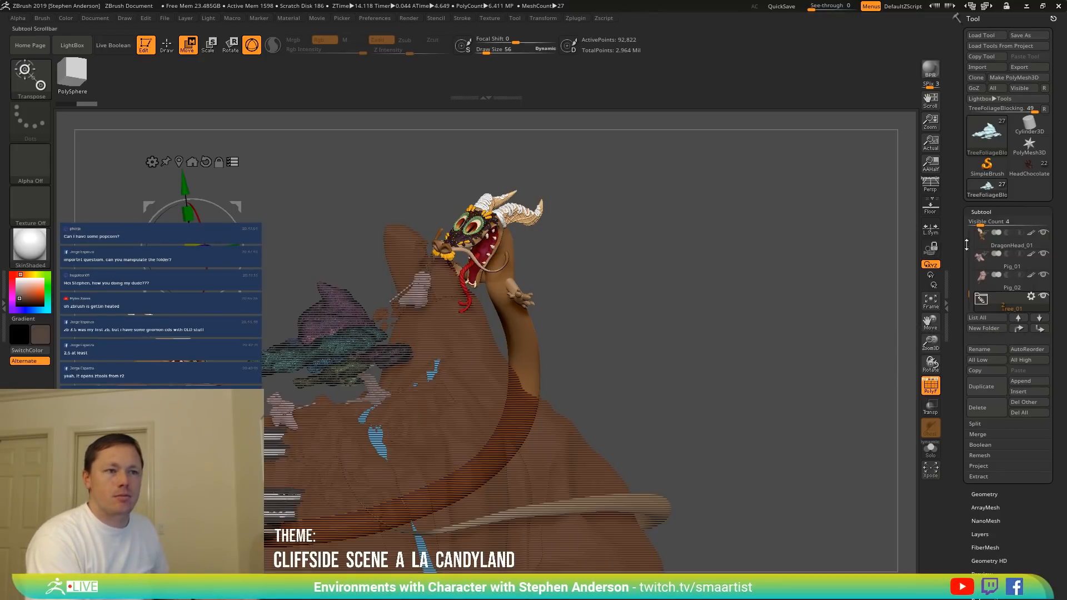
left_click_drag(969, 287, 968, 301)
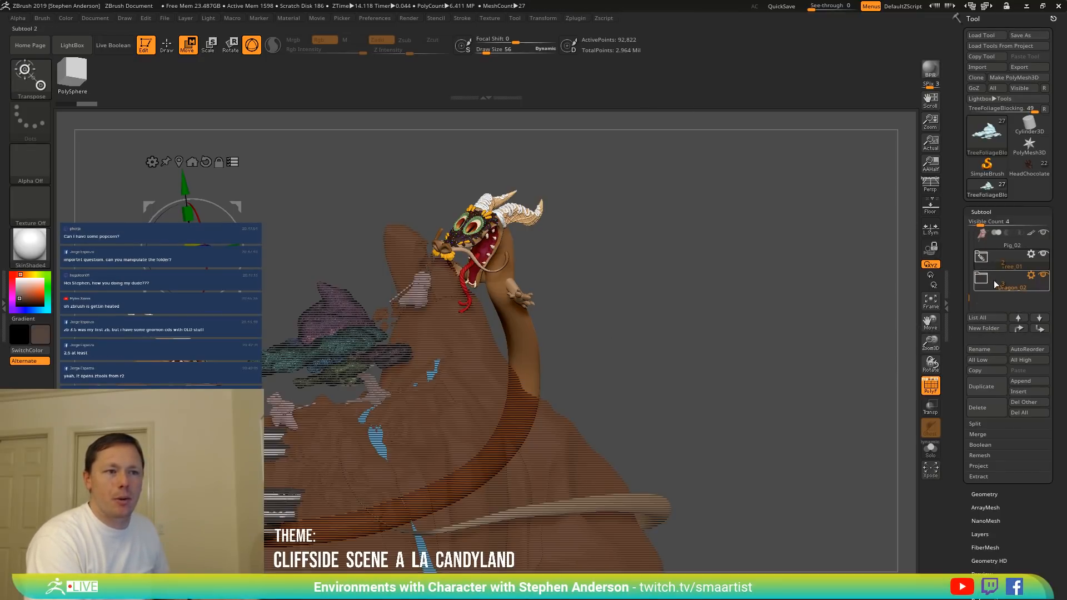
mouse_move(997, 268)
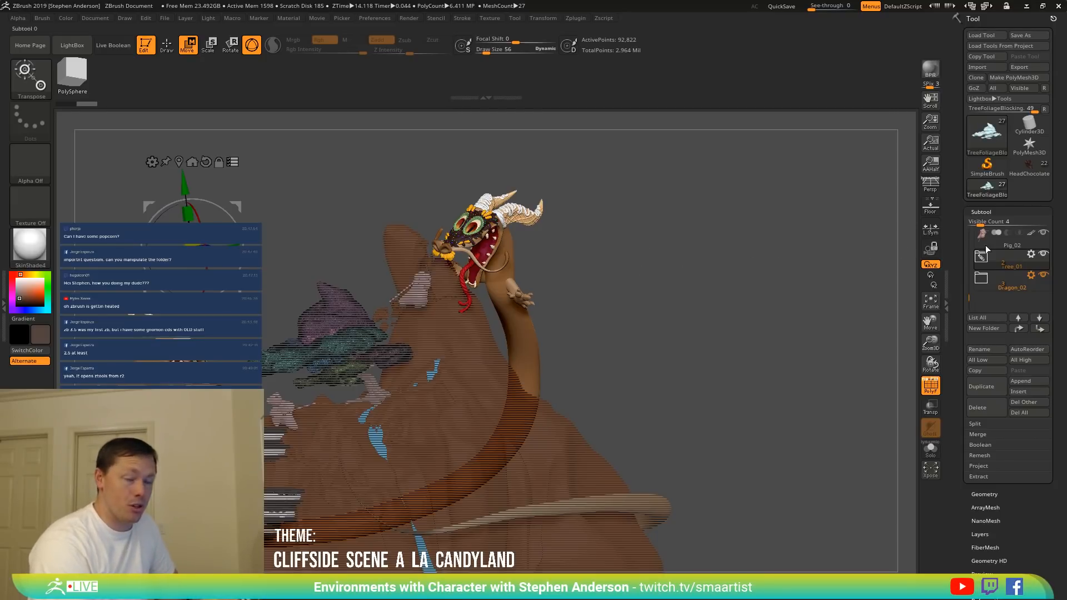
Apply Transpose Set to the Tree_01 folder and turn off PolyFrame display.
left_click(1031, 254)
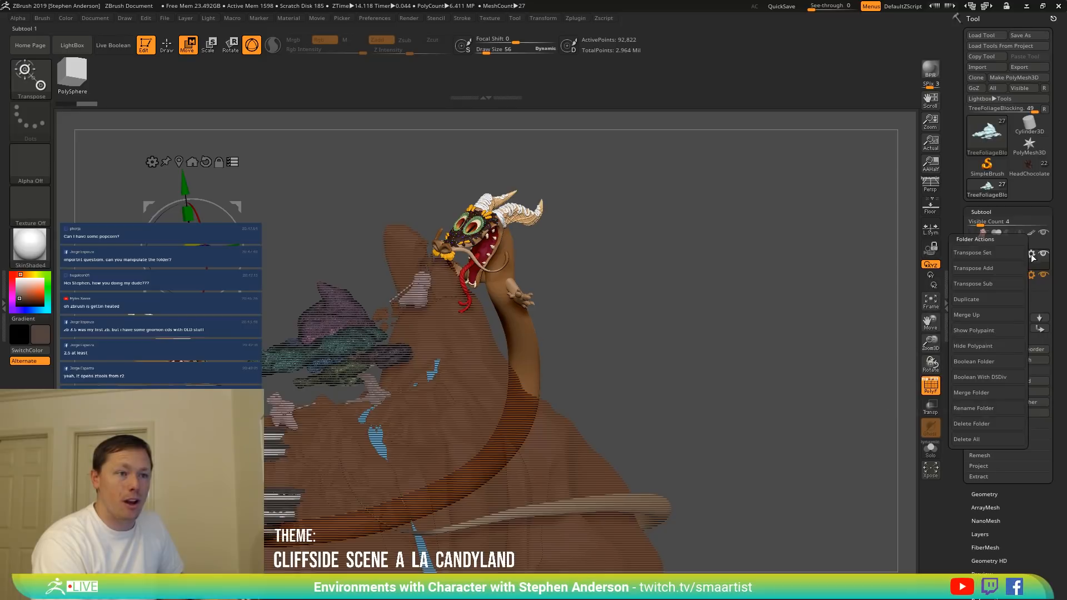
left_click(992, 253)
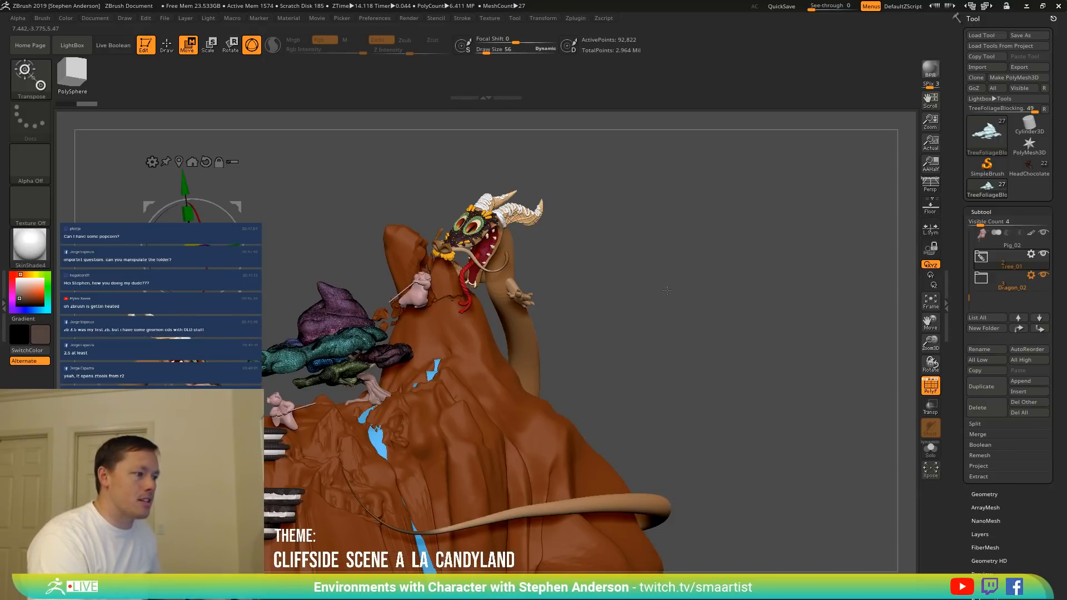
key("shift+f")
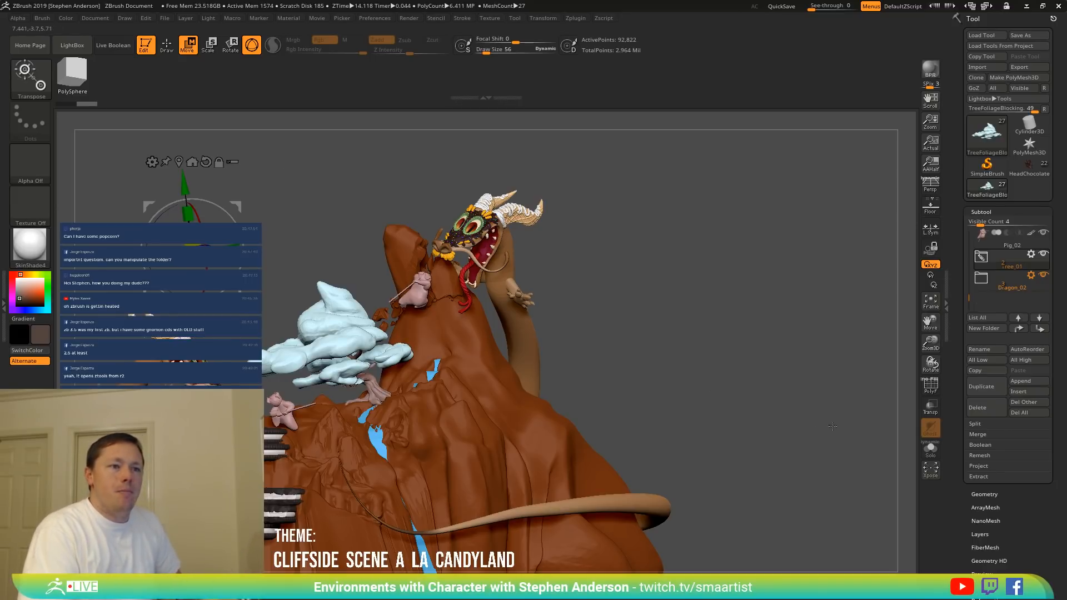
Make the Tree_01 folder the transpose selection, center the gizmo on the tree and reset the gizmo's orientation.
left_click(1032, 255)
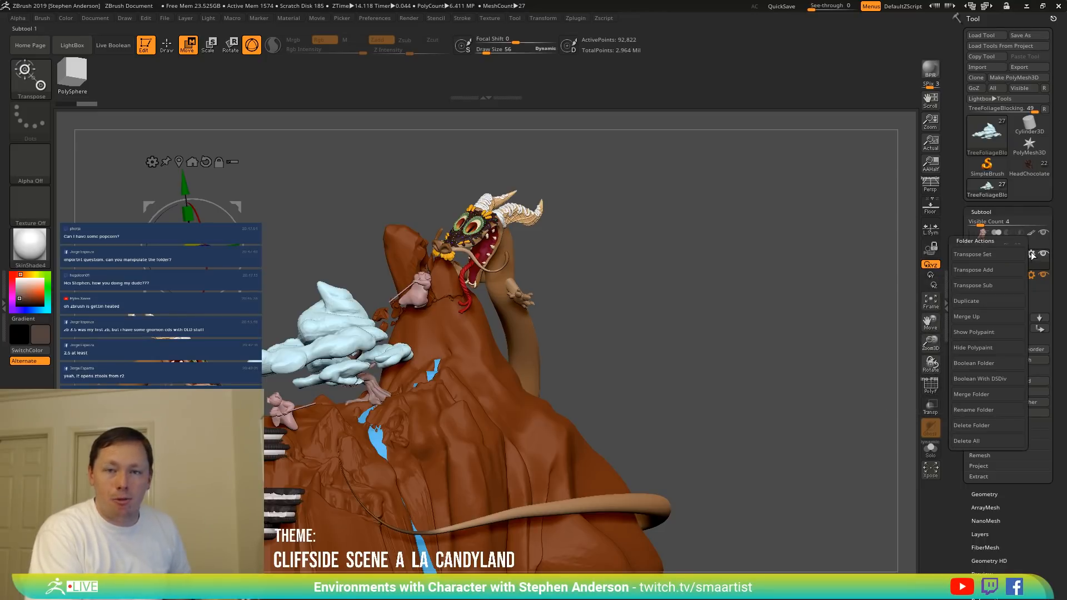
left_click(1004, 255)
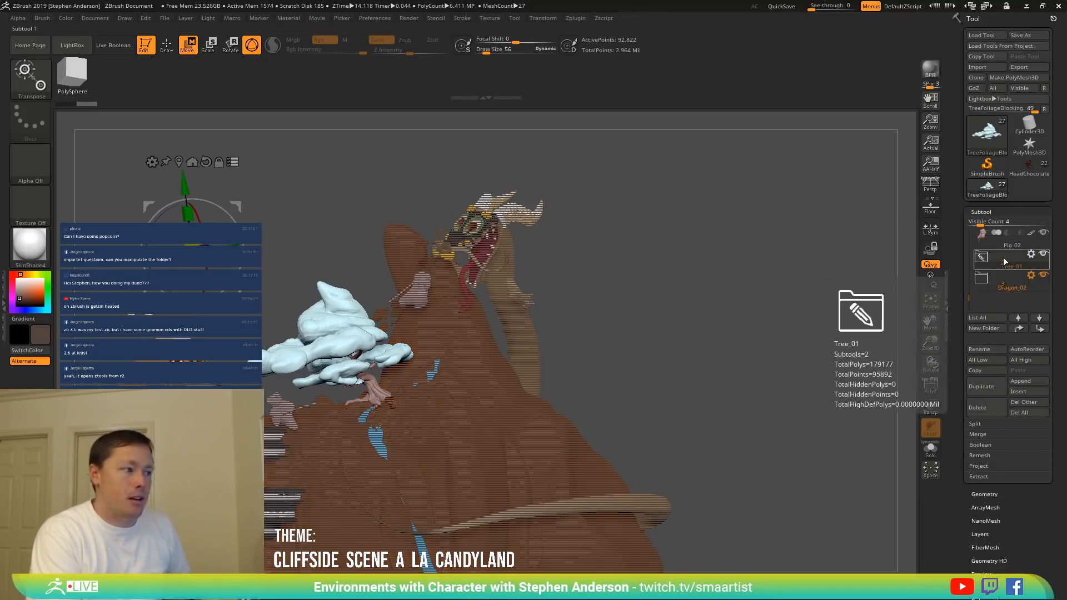
left_click(179, 161)
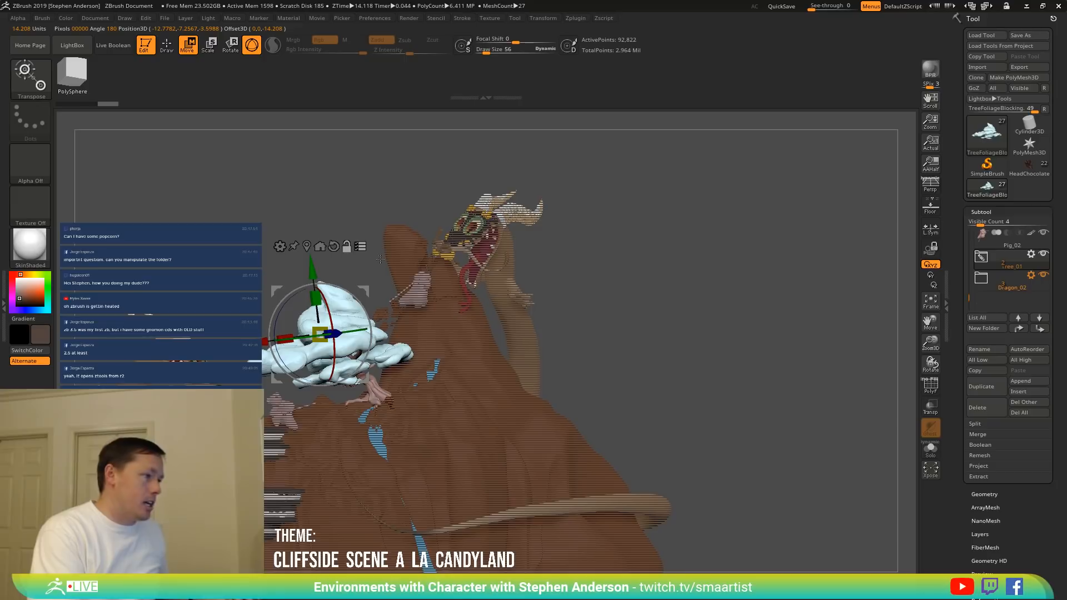
left_click(333, 246)
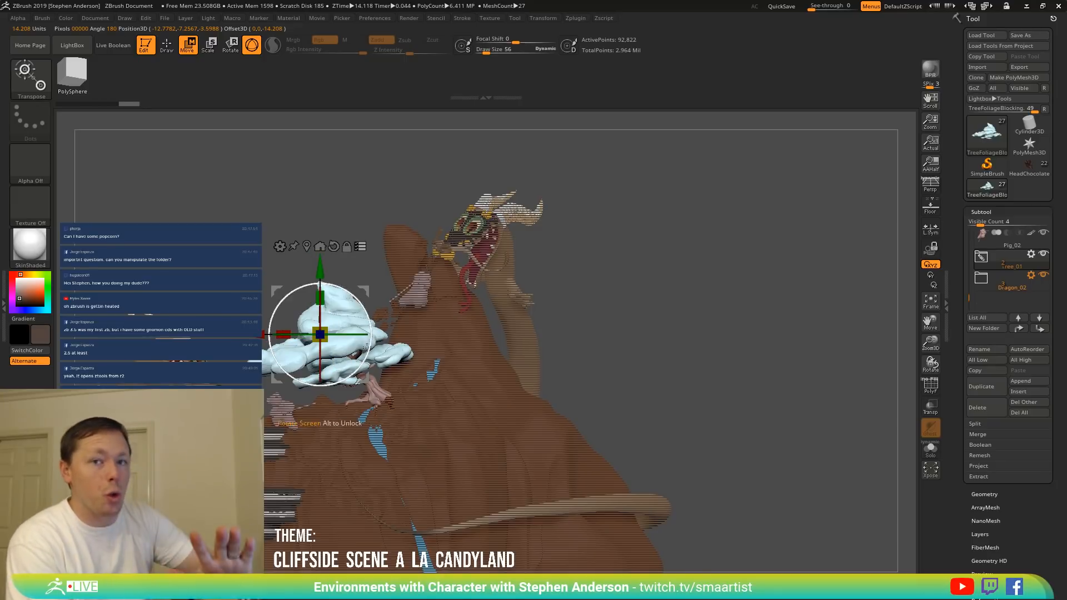
Add the Dragon_02 folder to the transpose selection and move the tree and dragon together away from their places on the cliff.
left_click(1031, 275)
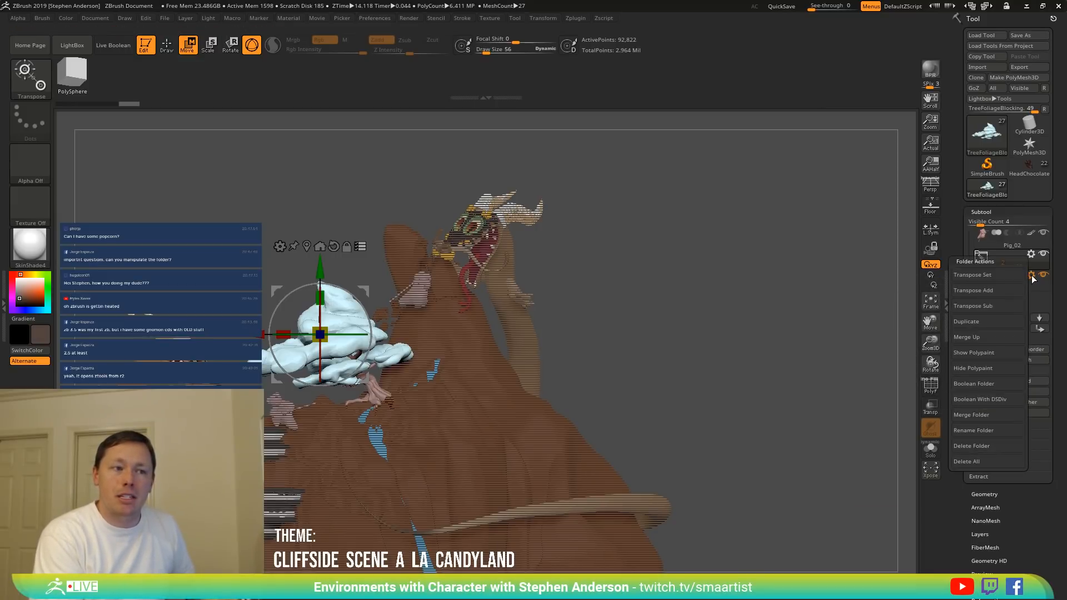
left_click(998, 290)
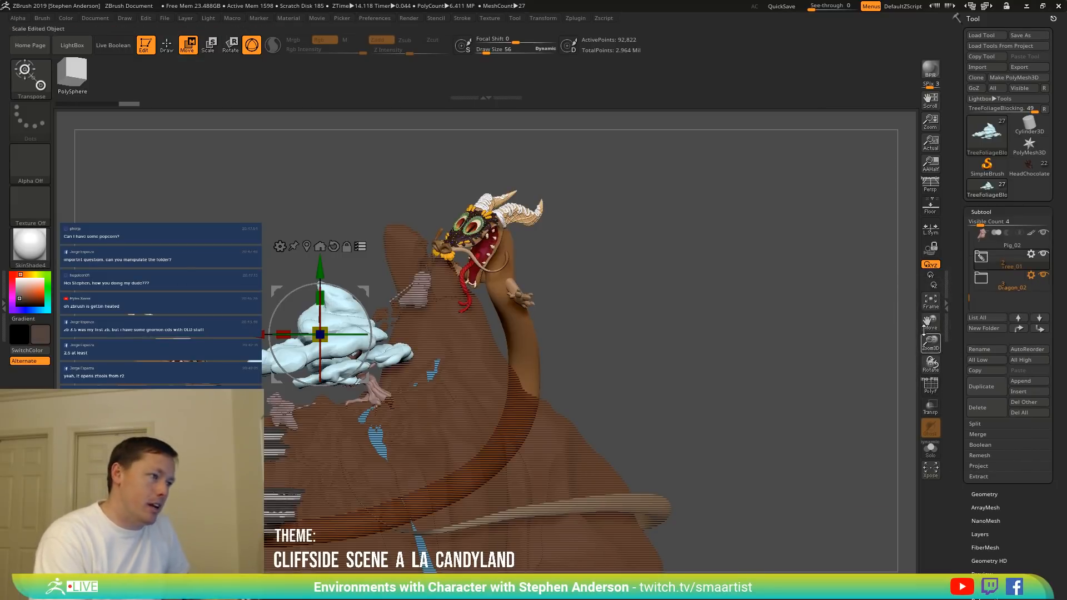
left_click_drag(320, 334, 536, 329)
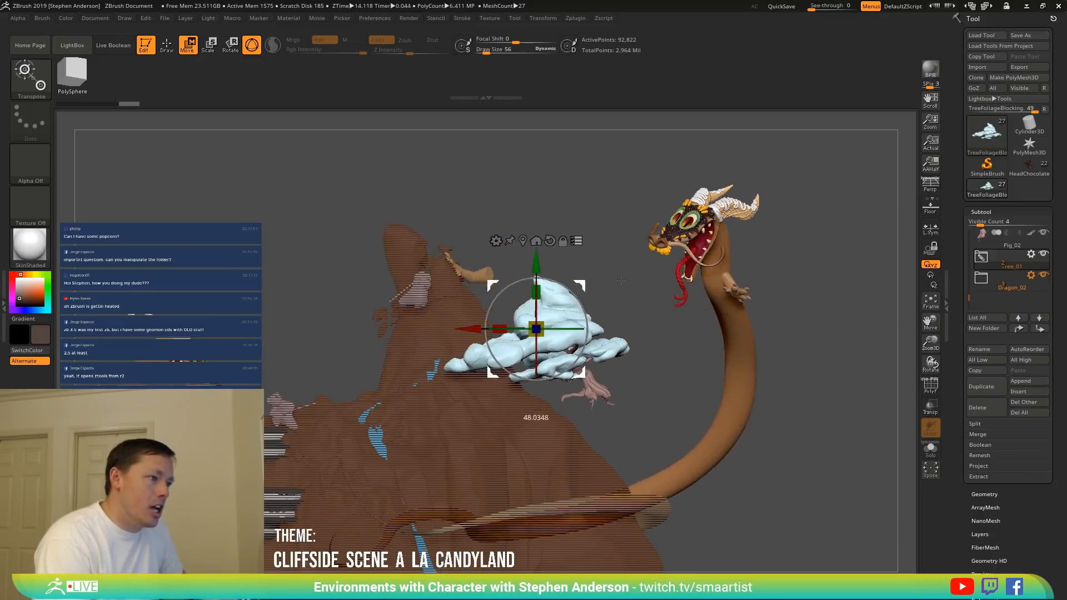
left_click_drag(620, 281, 361, 230)
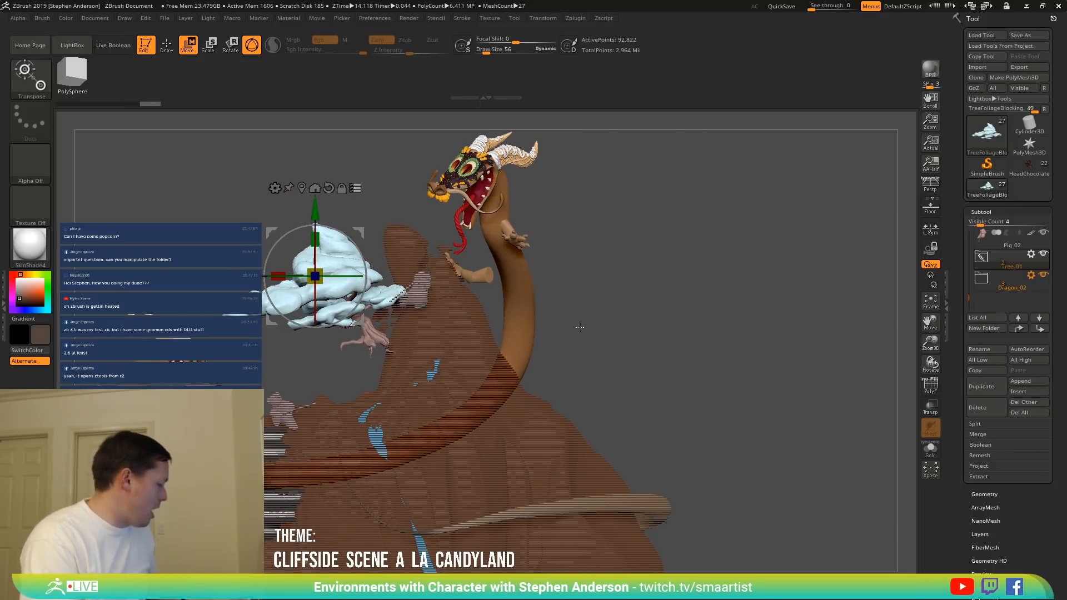
Undo the joint move of the tree and dragon folders.
key("ctrl+z")
key("ctrl+z")
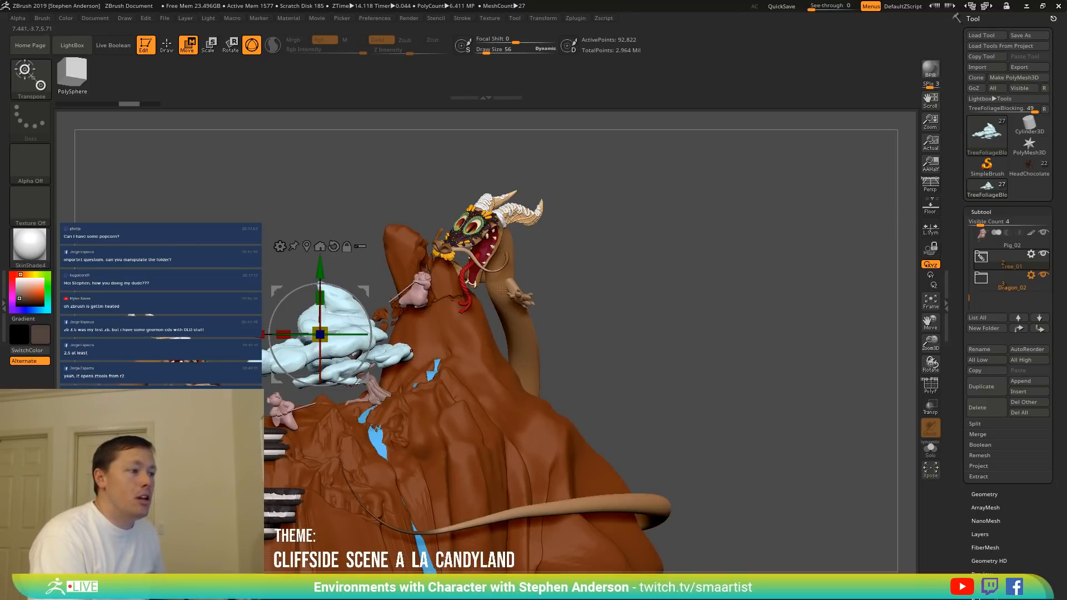
Make the dragon's arms the active subtool and return to Draw mode with PolyFrame display off.
left_click(525, 298, "alt")
left_click_drag(525, 298, 699, 235)
key("shift+f")
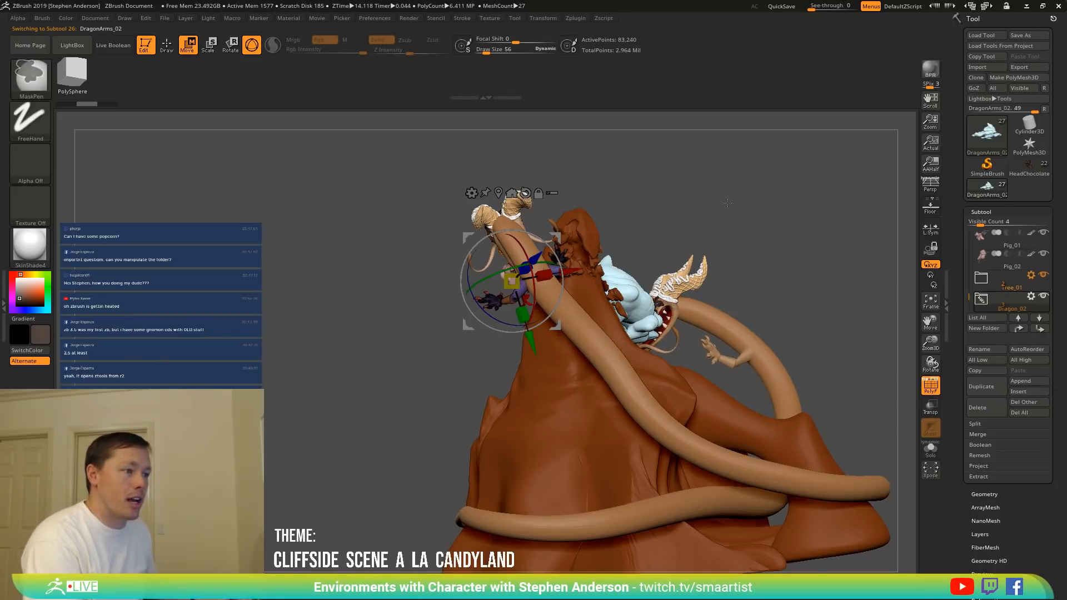
key("q")
mouse_move(626, 207)
left_mouse_down()
mouse_move(670, 210)
mouse_move(698, 256)
mouse_move(650, 256)
left_mouse_up()
key("shift+f")
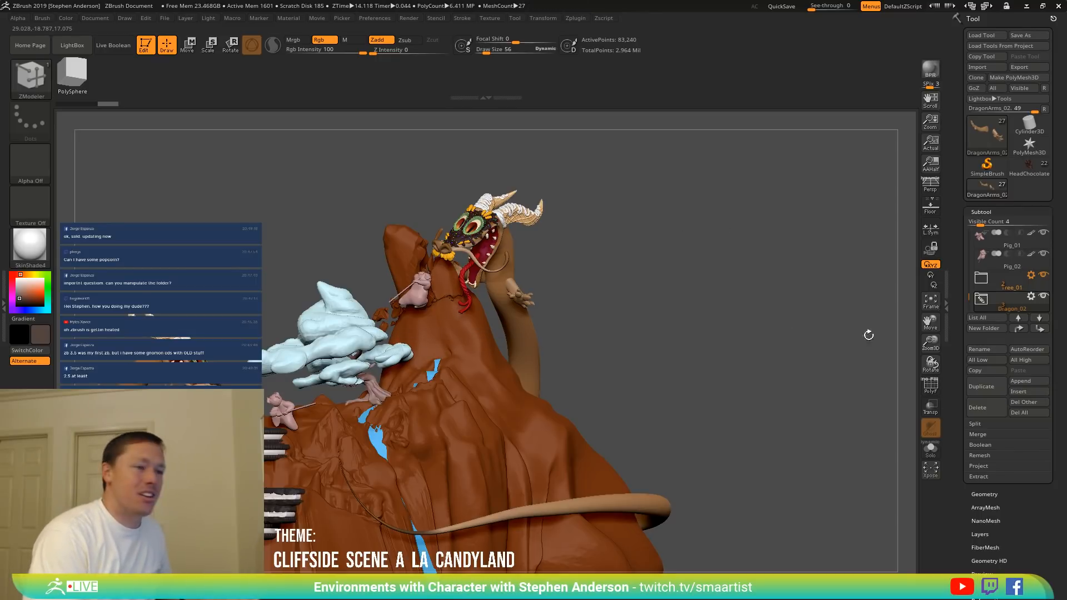
Hide the polypaint of the whole Dragon_02 folder and show it again.
left_click(1031, 297)
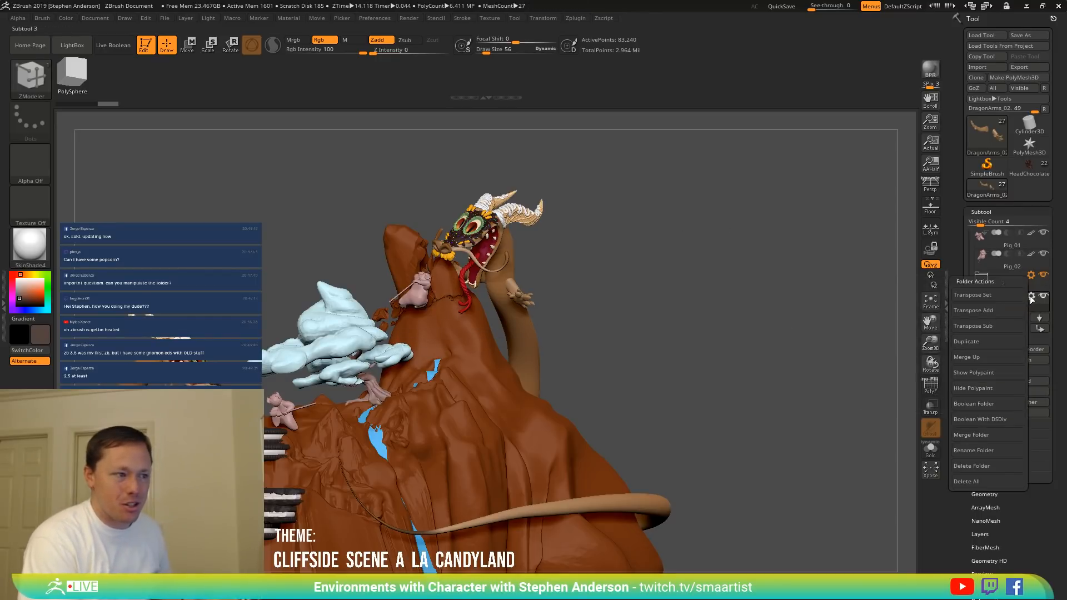
left_click(997, 388)
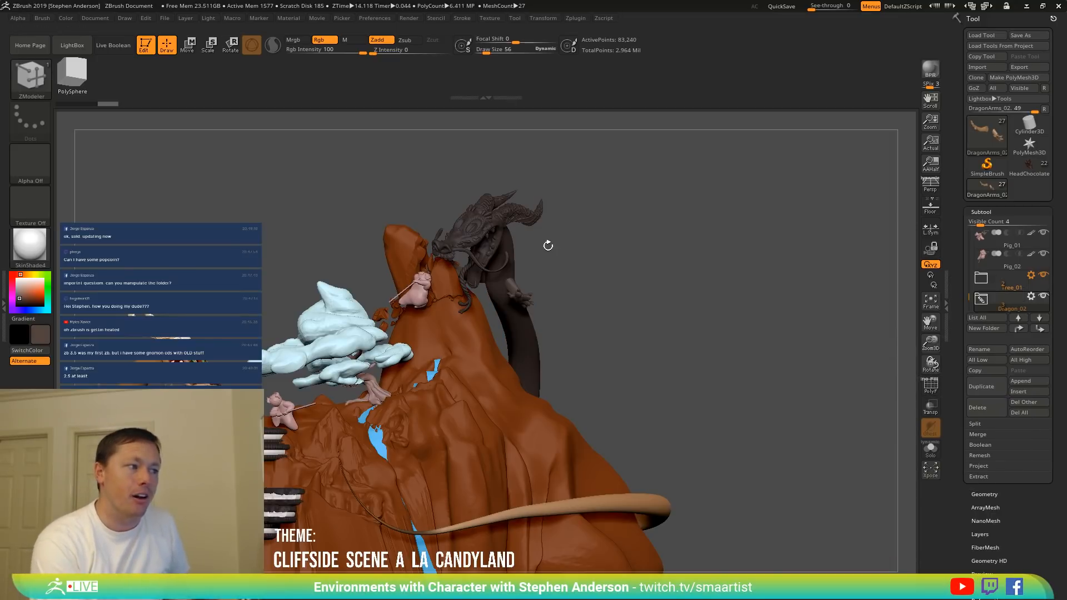
left_click(1031, 296)
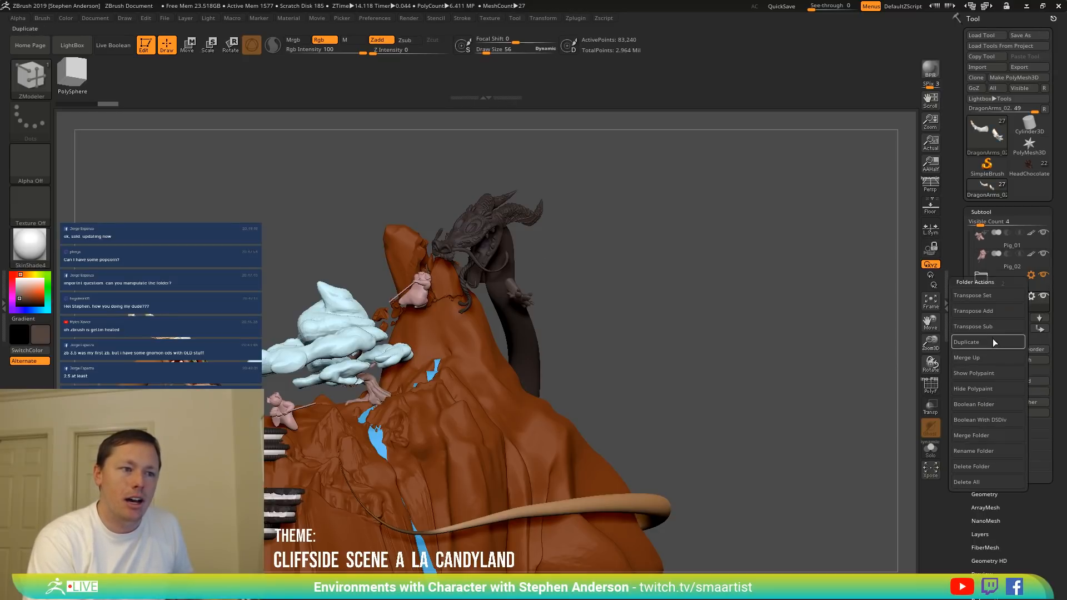
left_click(1002, 375)
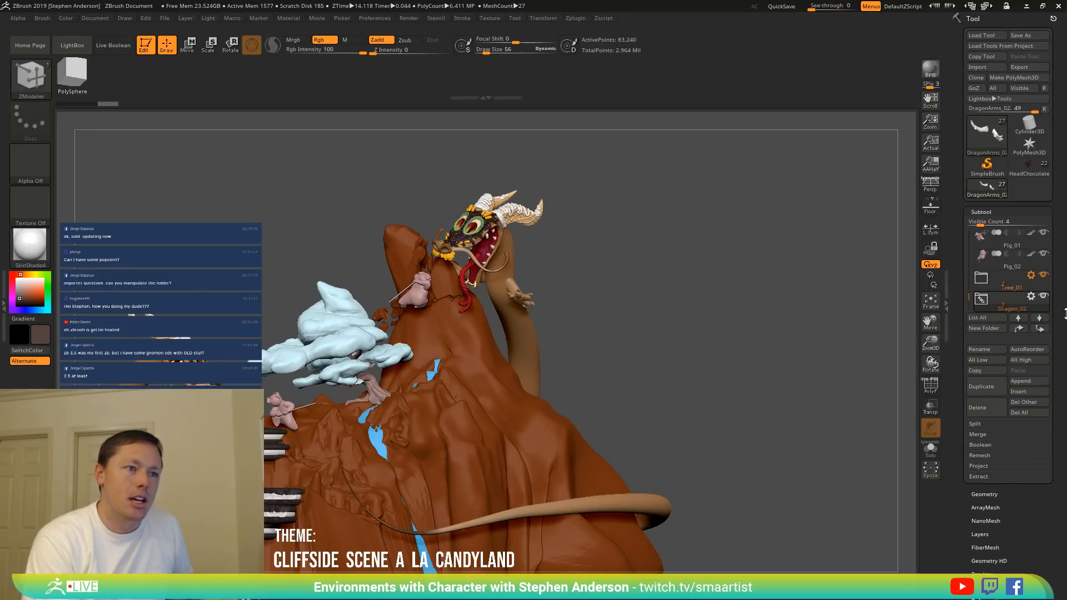
Merge the Dragon_02 folder up into the Tree_01 folder and review the combined contents in the subtool list.
left_click(1031, 296)
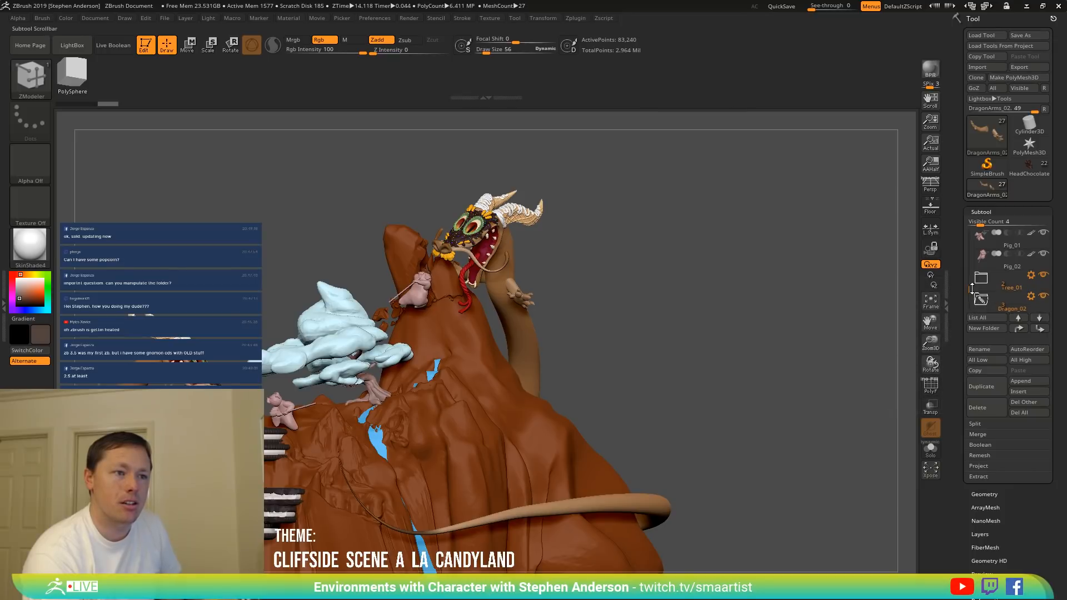
scroll(971, 288, "down", 3)
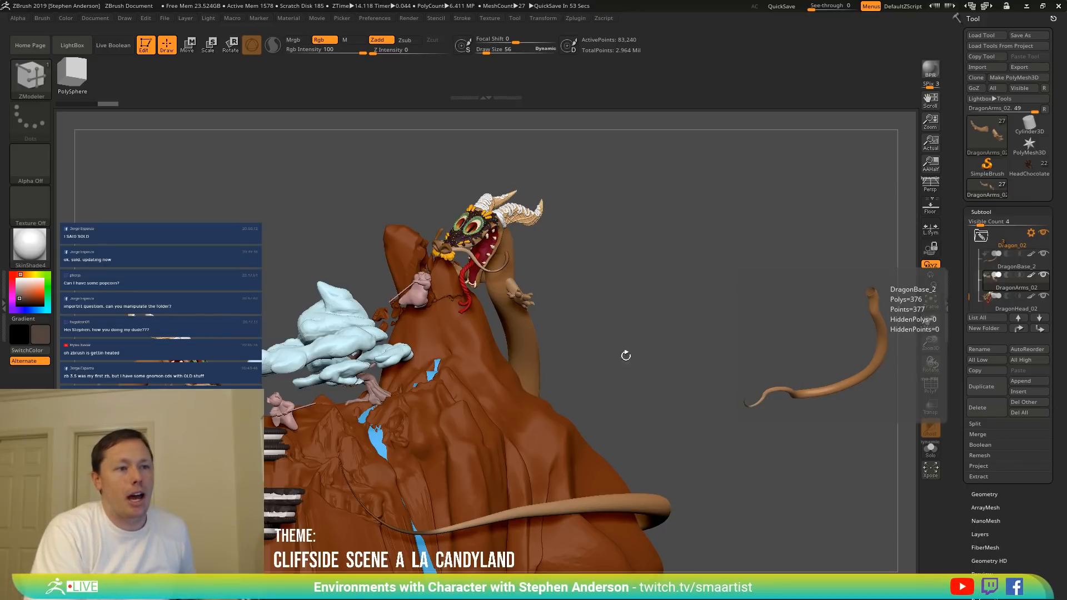
left_click(1031, 233)
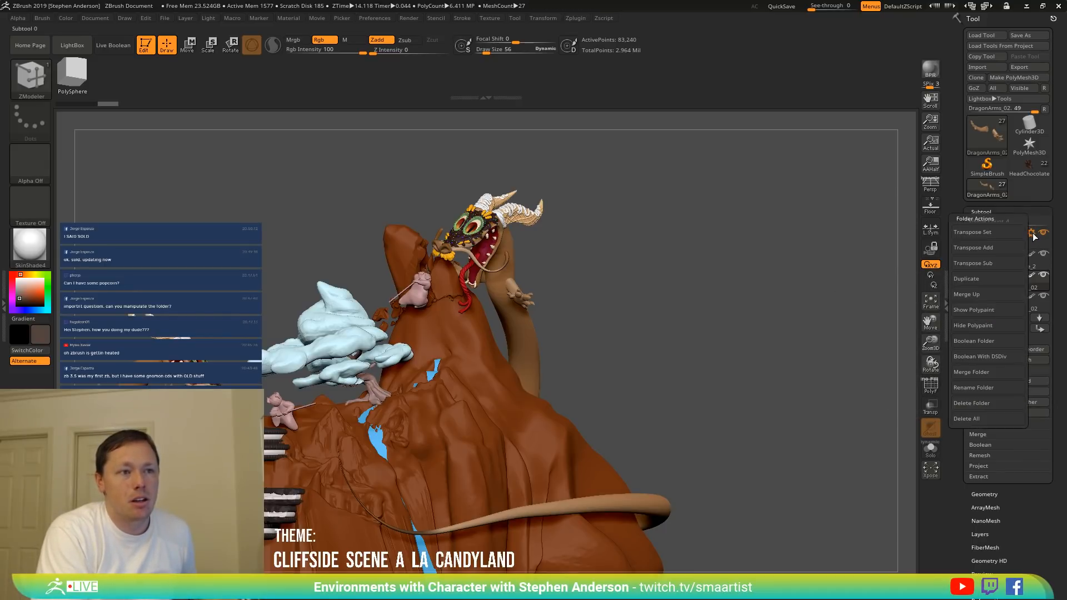
left_click(992, 292)
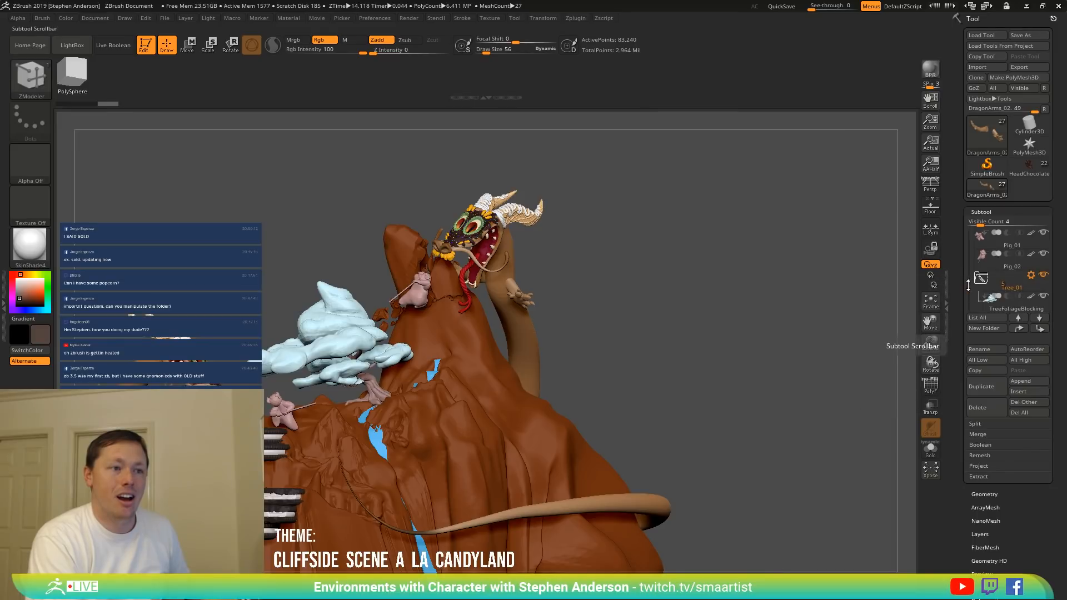
left_click_drag(968, 282, 969, 298)
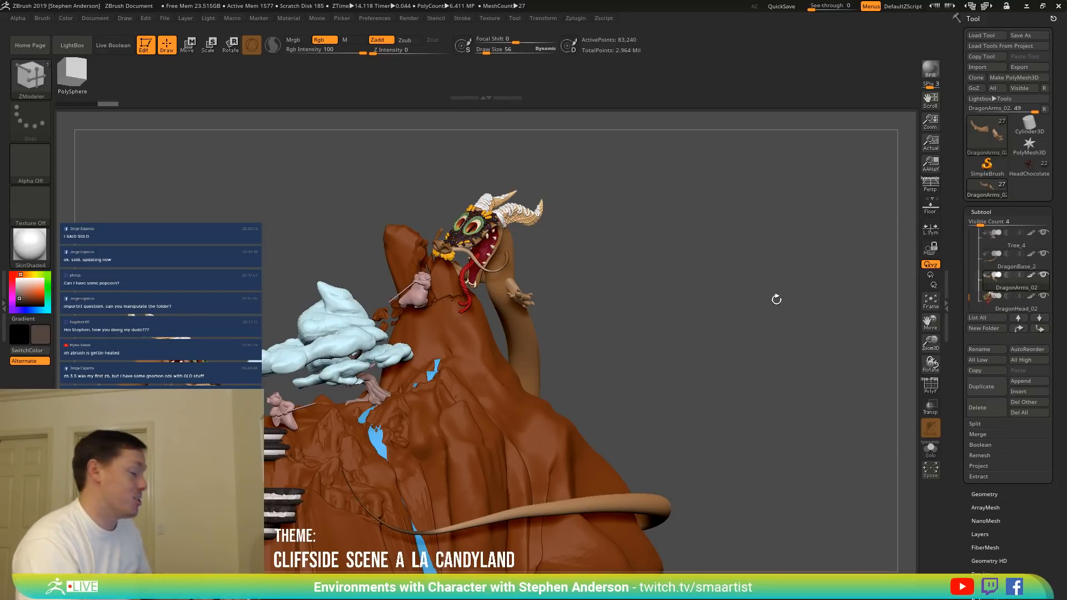
Remove the tree from the transpose selection and group the dragon subtools into a new folder named Dragon_02.
key("w")
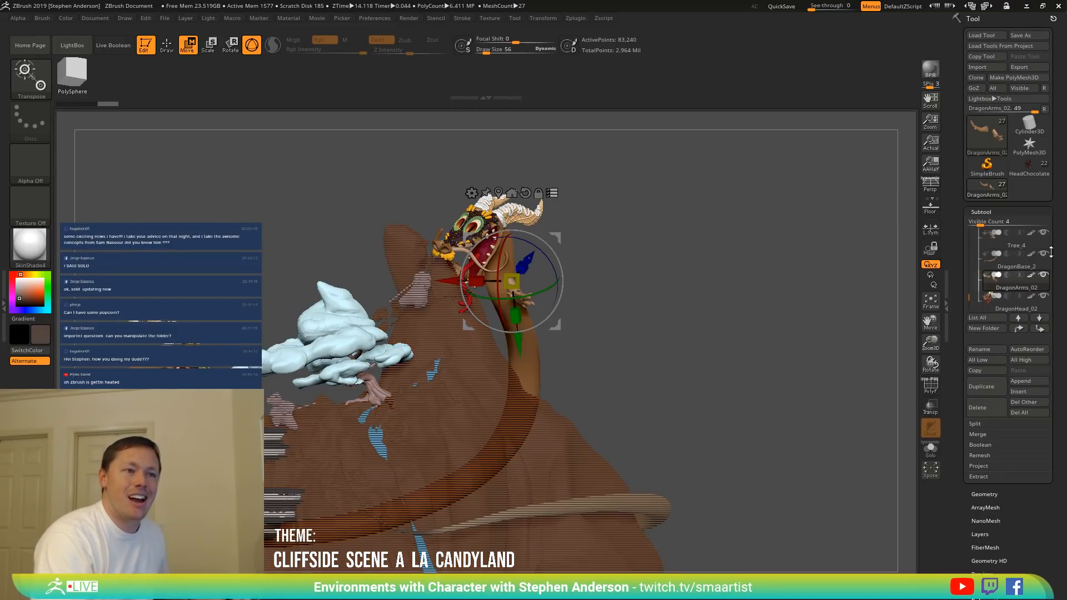
key("ctrl+shift")
left_click_drag(264, 266, 372, 411, "ctrl+shift")
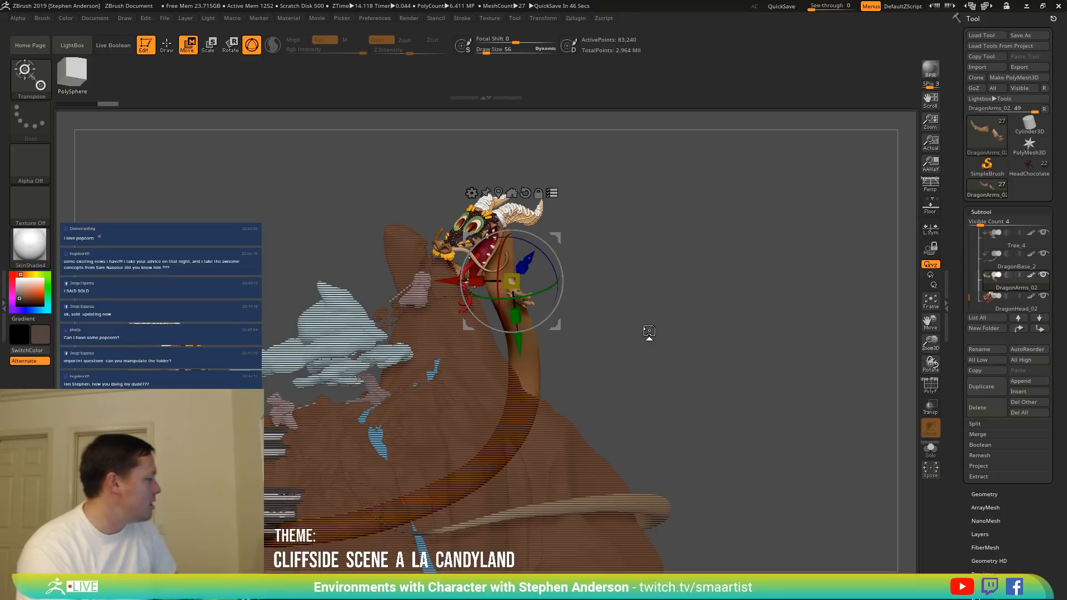
left_click(997, 328)
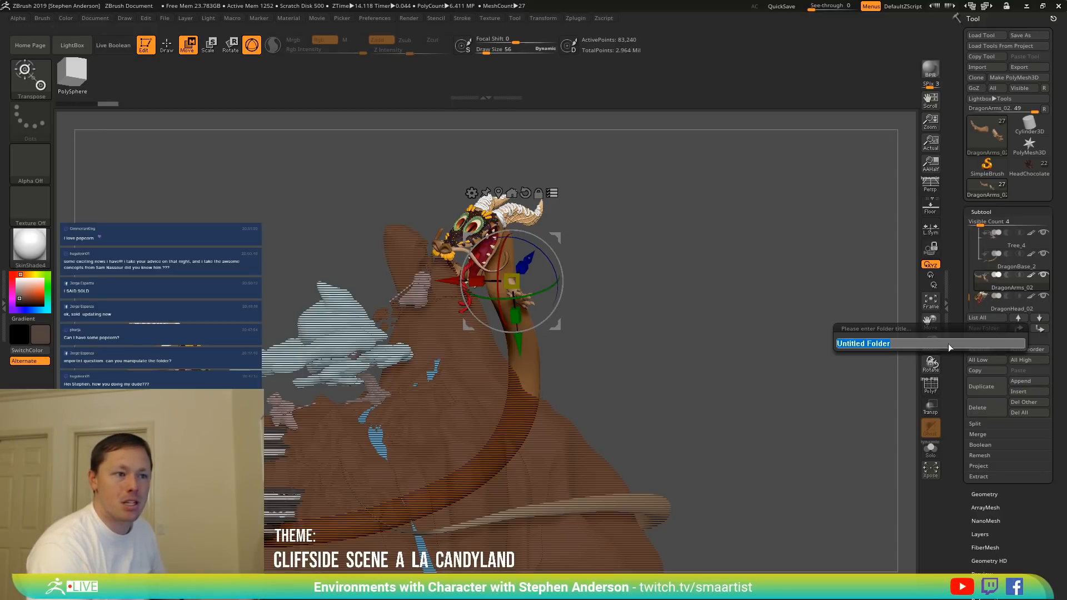
type("D")
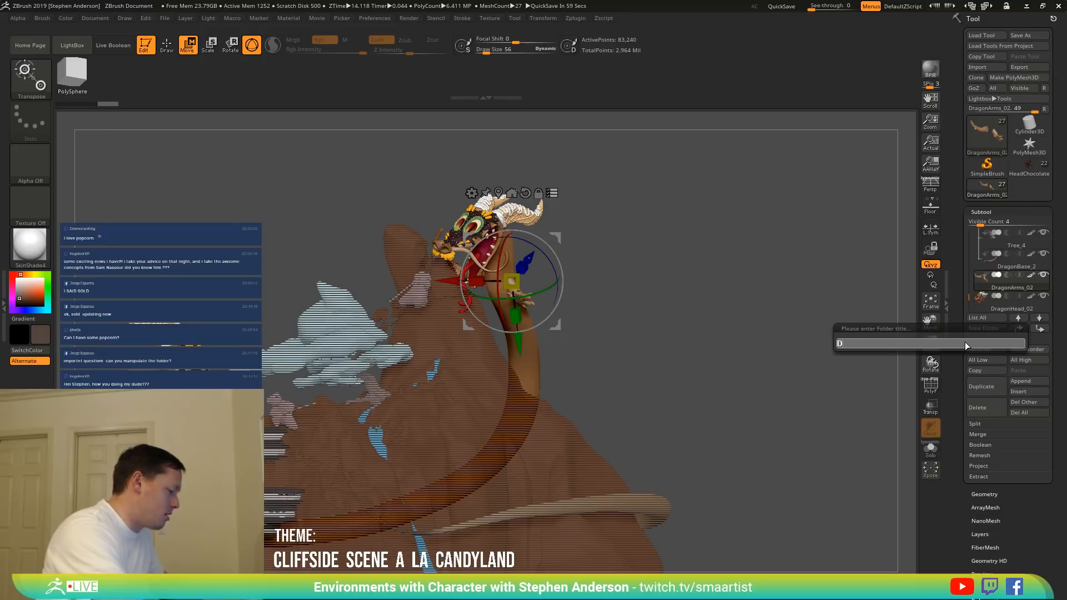
type("ragon_02")
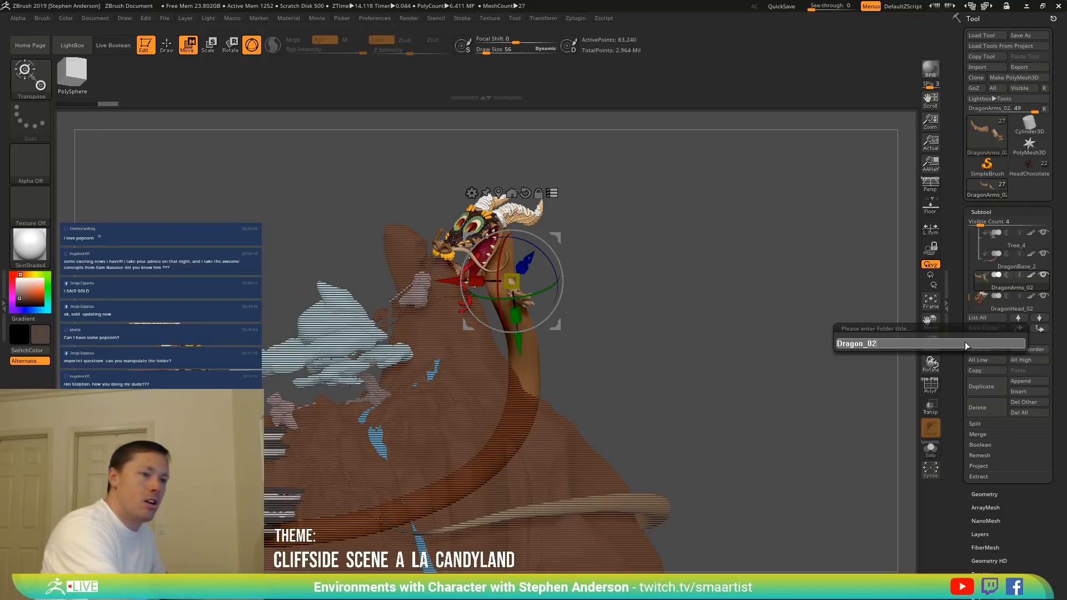
Create the Dragon_02 folder for the selected dragon subtools and toggle the folder's visibility off and on.
key("Return")
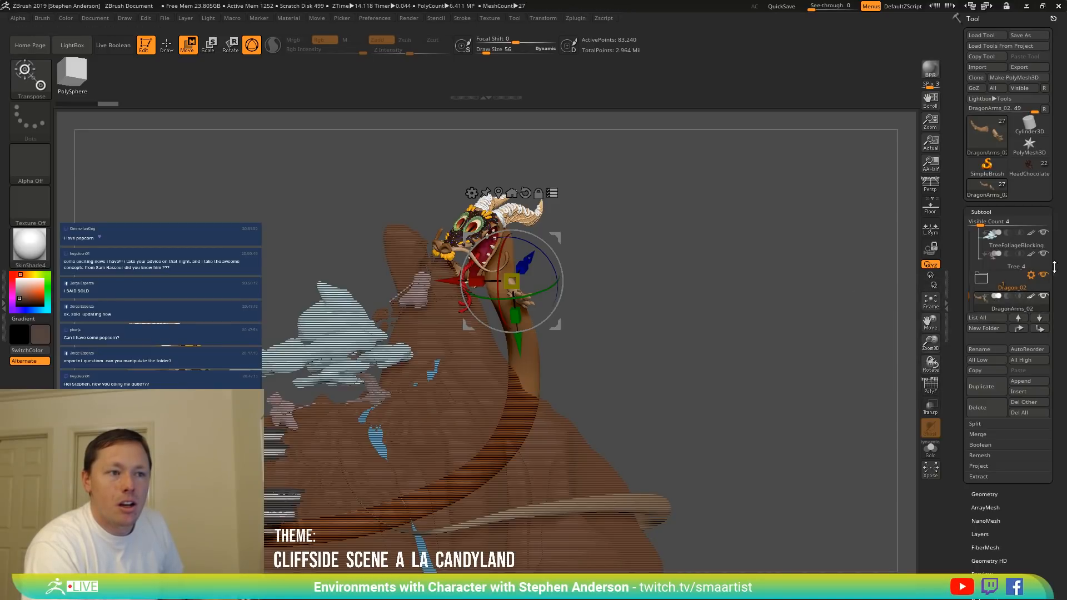
left_click_drag(968, 295, 968, 297)
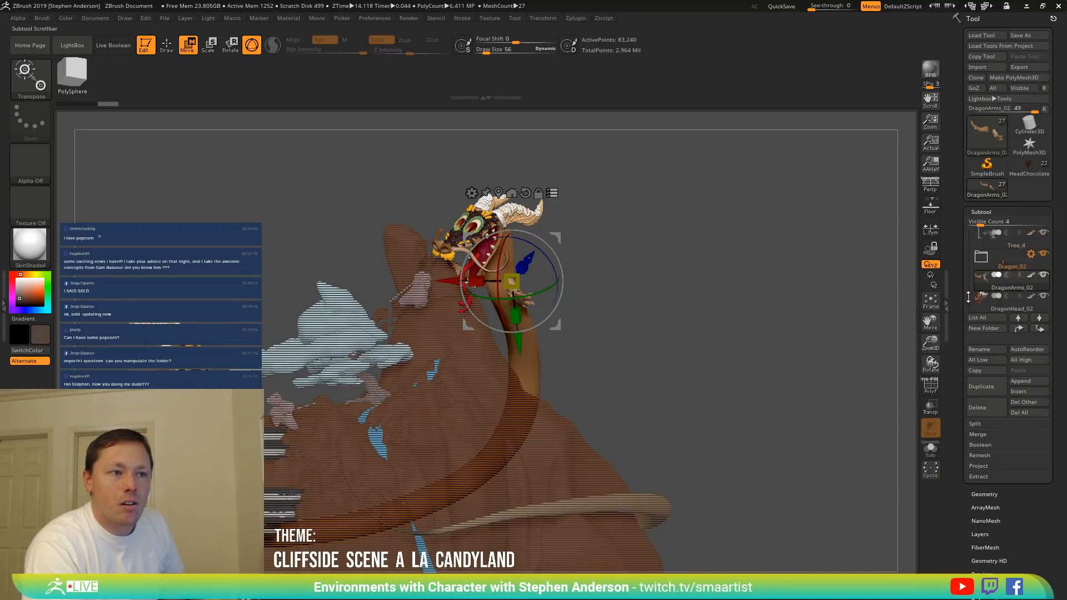
left_click(985, 260)
left_click_drag(969, 295, 986, 255)
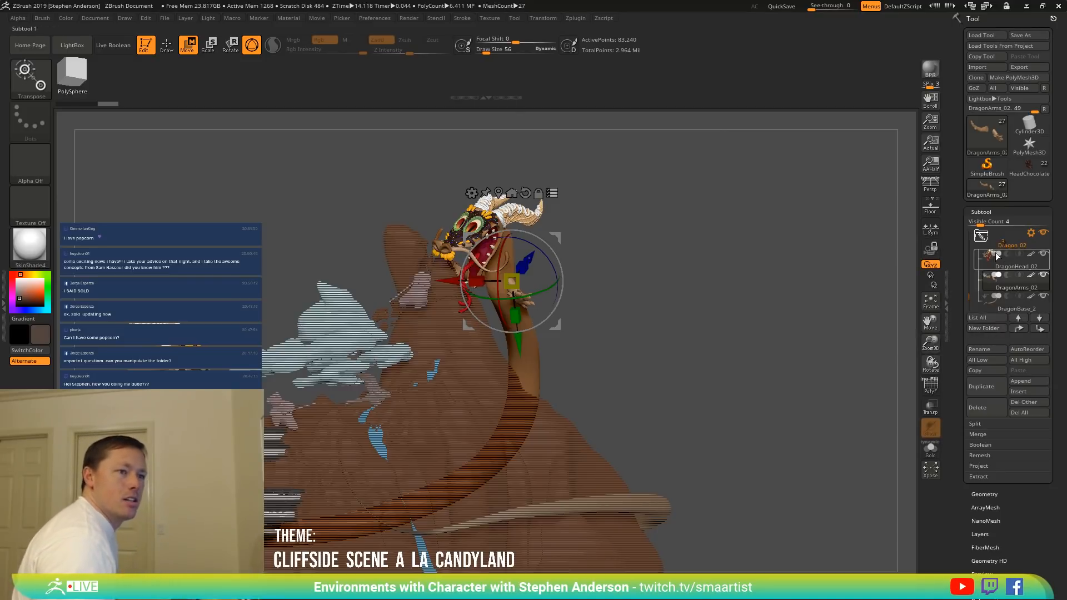
left_click(1045, 234)
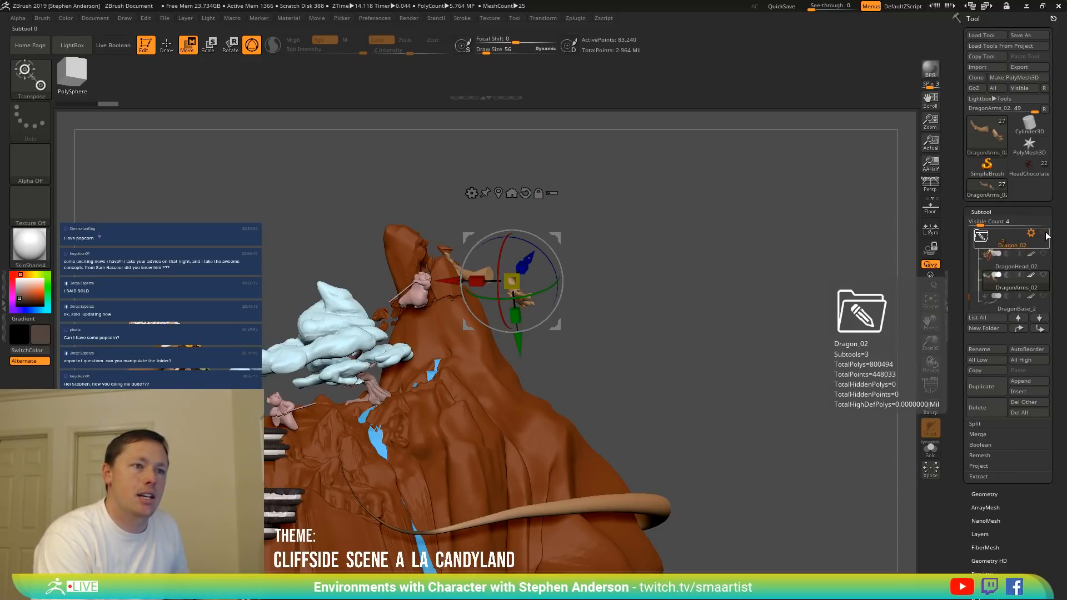
left_click(1045, 236)
Collapse the Tree_01 folder and set the subtool list's visible count to 14.
left_click_drag(971, 296, 971, 290)
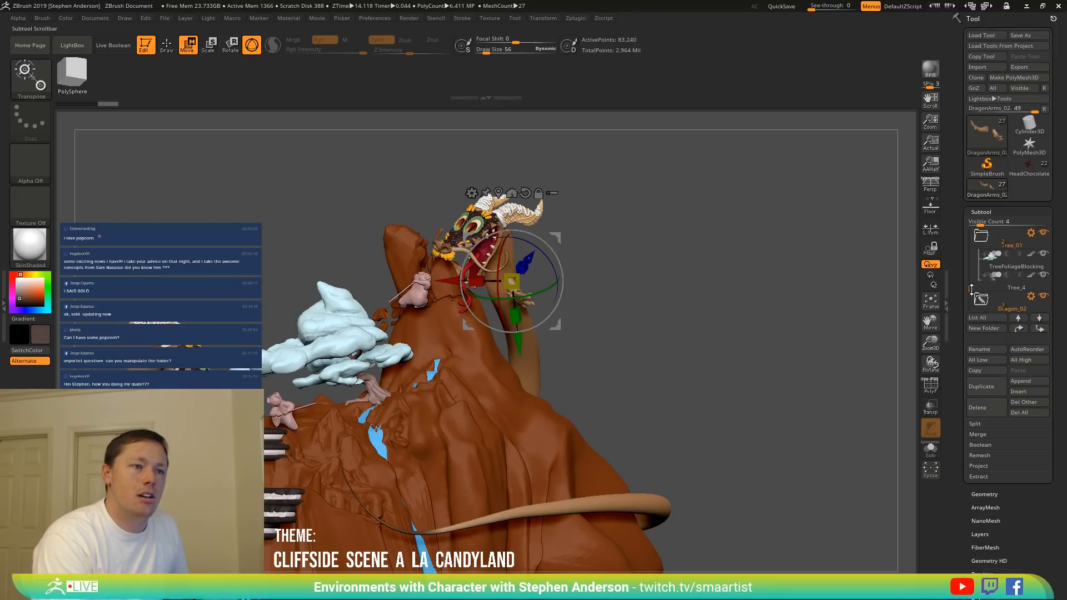
left_click(981, 238)
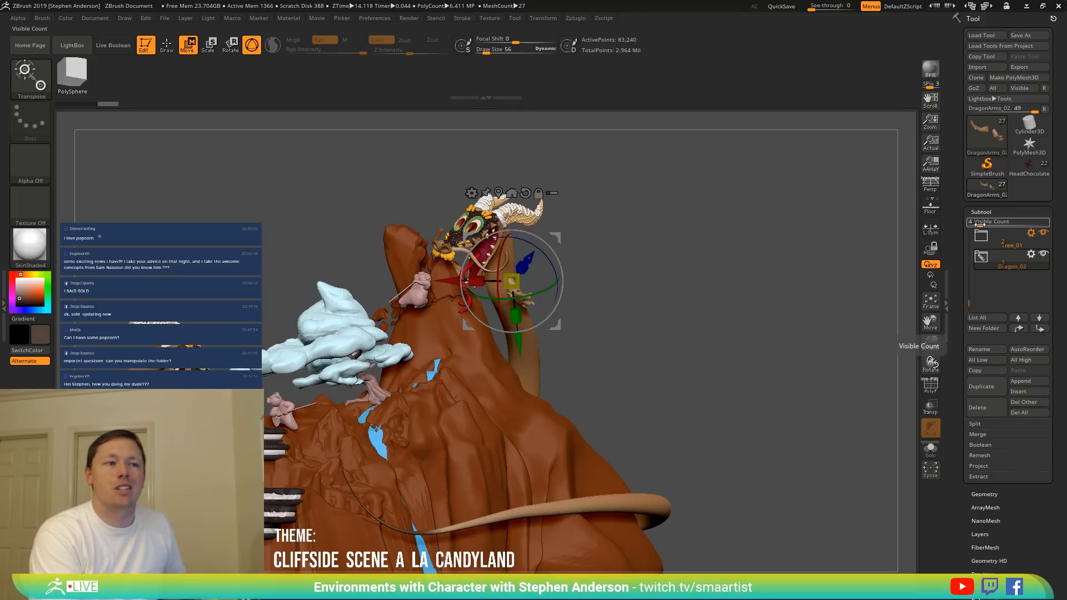
left_click_drag(980, 224, 1012, 226)
left_click_drag(968, 505, 969, 342)
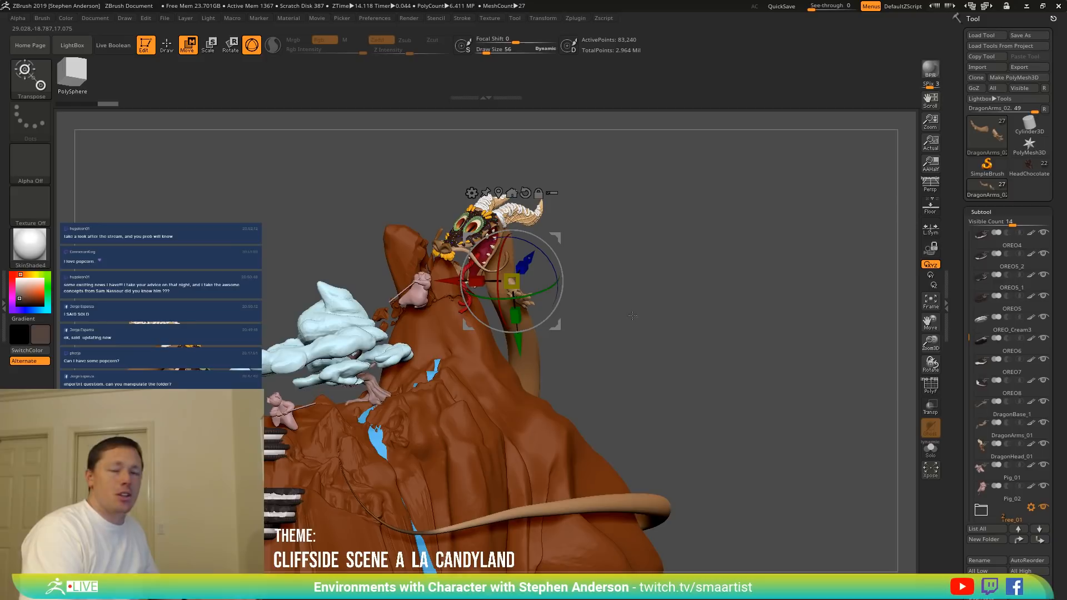
Enable multi-subtool transpose selection, add all parts of the lower dragon by the Oreos, and remove the upper dragon's parts from the selection.
left_click_drag(604, 329, 600, 300)
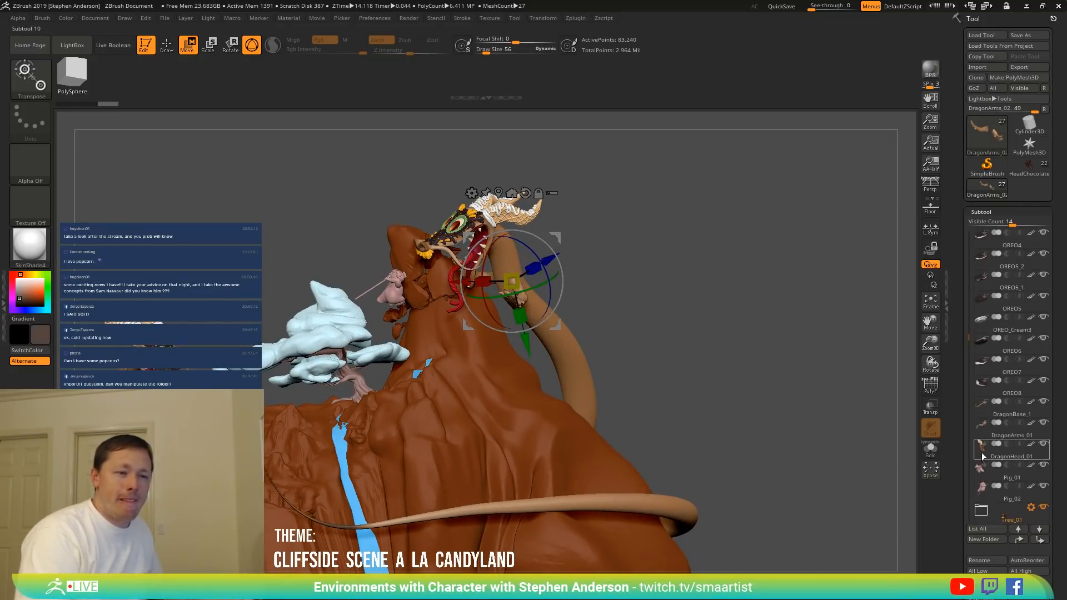
mouse_move(984, 435)
mouse_move(980, 413)
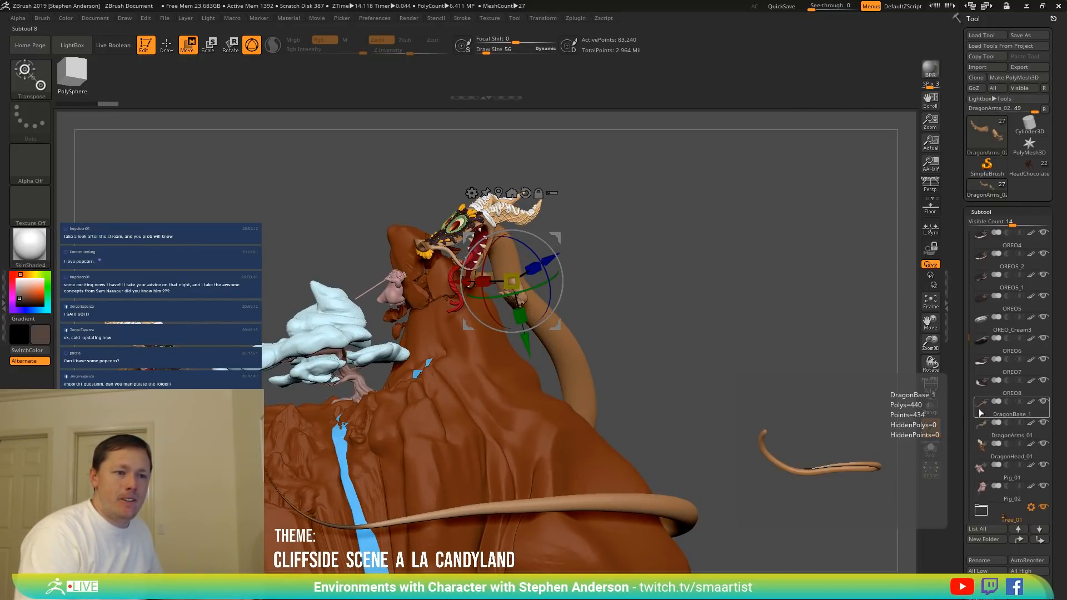
mouse_move(981, 456)
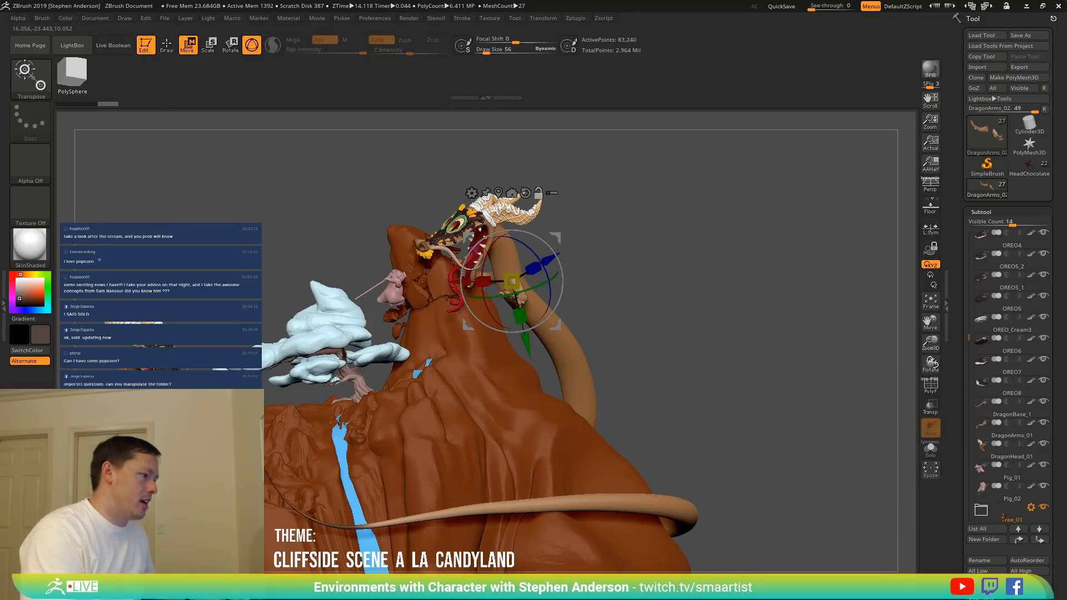
right_click_drag(453, 263, 607, 228, "alt")
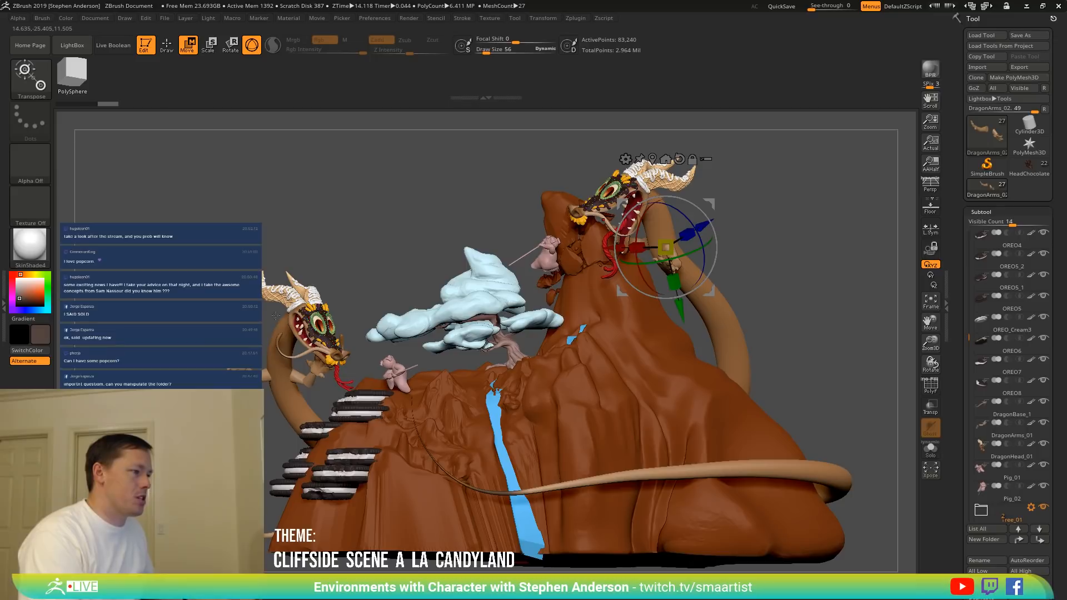
mouse_move(208, 245)
left_mouse_down("ctrl+shift")
mouse_move(322, 340)
mouse_move(332, 365)
left_mouse_up("ctrl+shift")
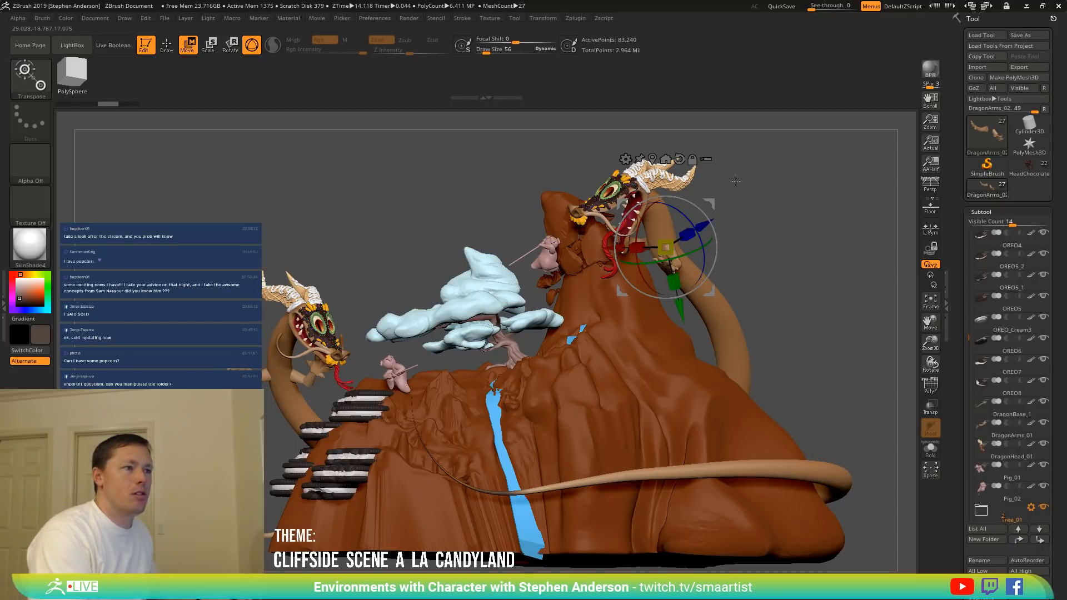
left_click(706, 159)
key("ctrl+shift")
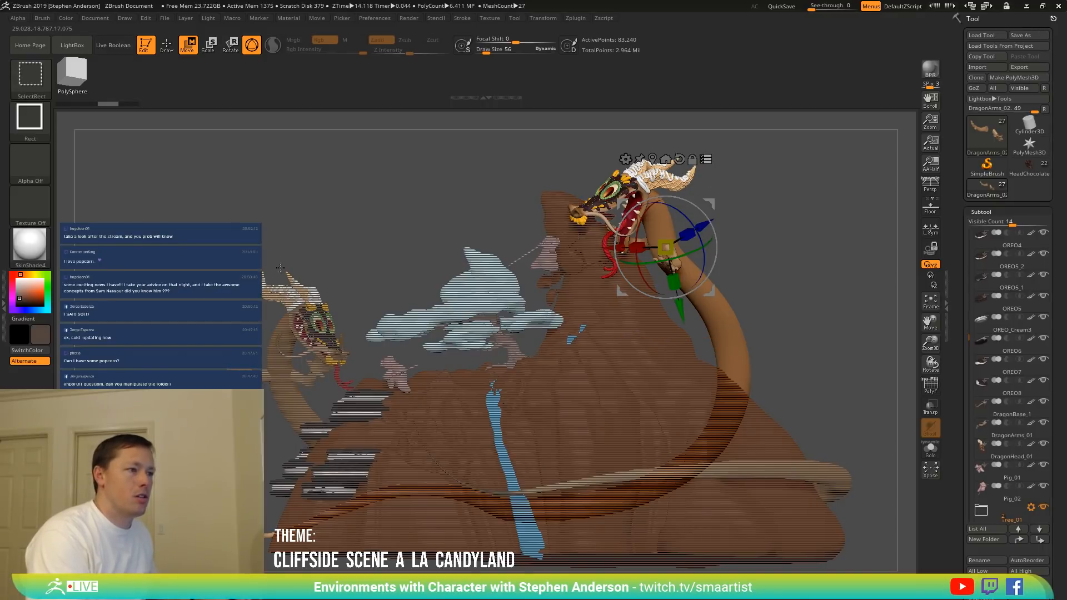
left_click_drag(210, 243, 330, 381, "ctrl+shift")
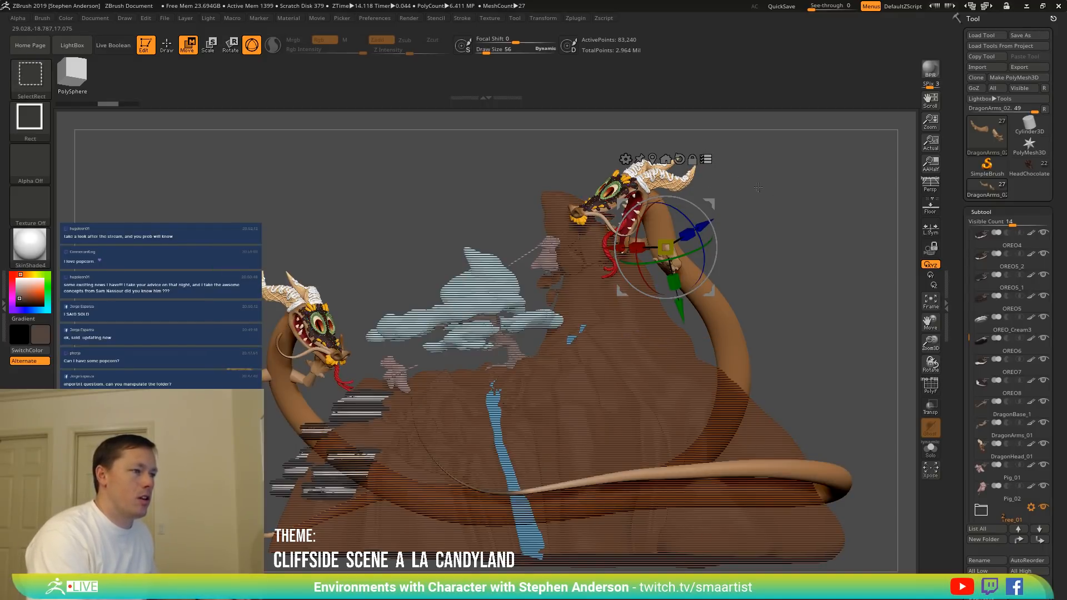
left_click_drag(806, 169, 569, 363, "ctrl+alt+shift")
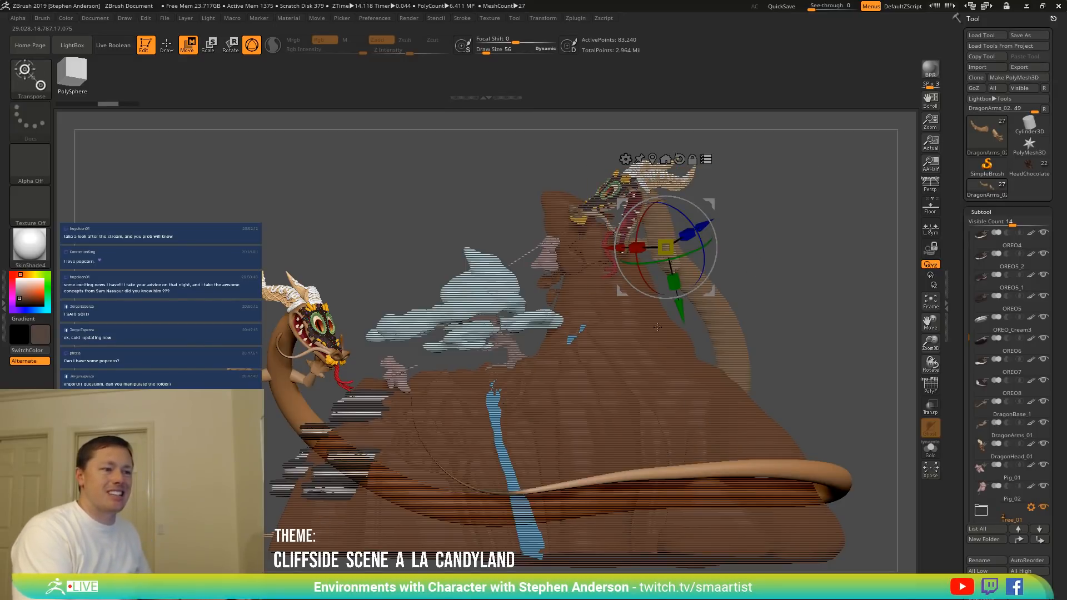
Group the selected lower dragon's subtools into a new folder named Dragon_01 and toggle the folder's visibility off and on.
left_click(991, 540)
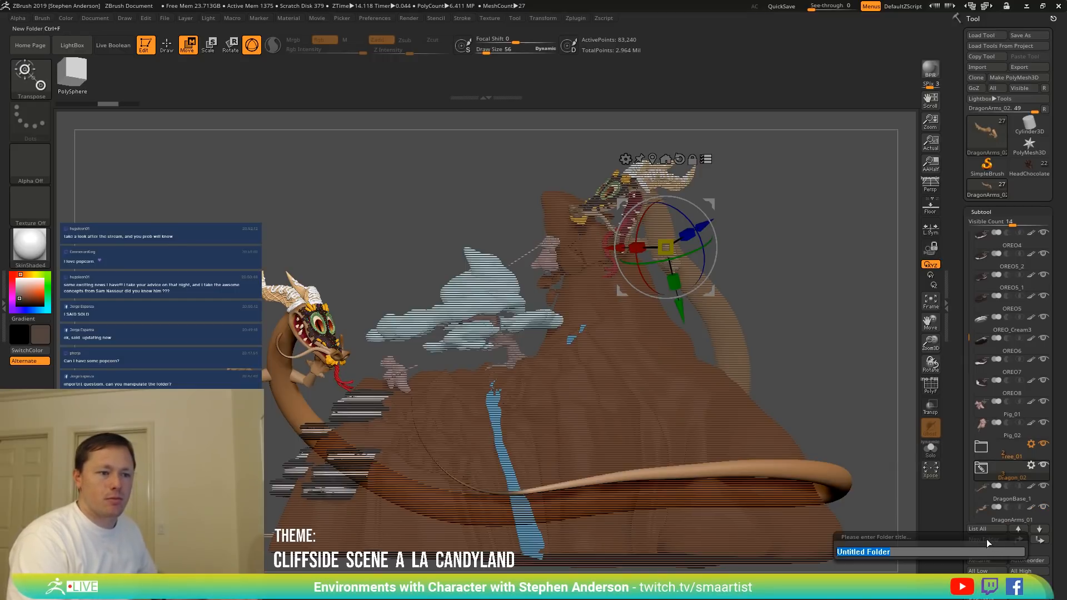
type("Dragon_01")
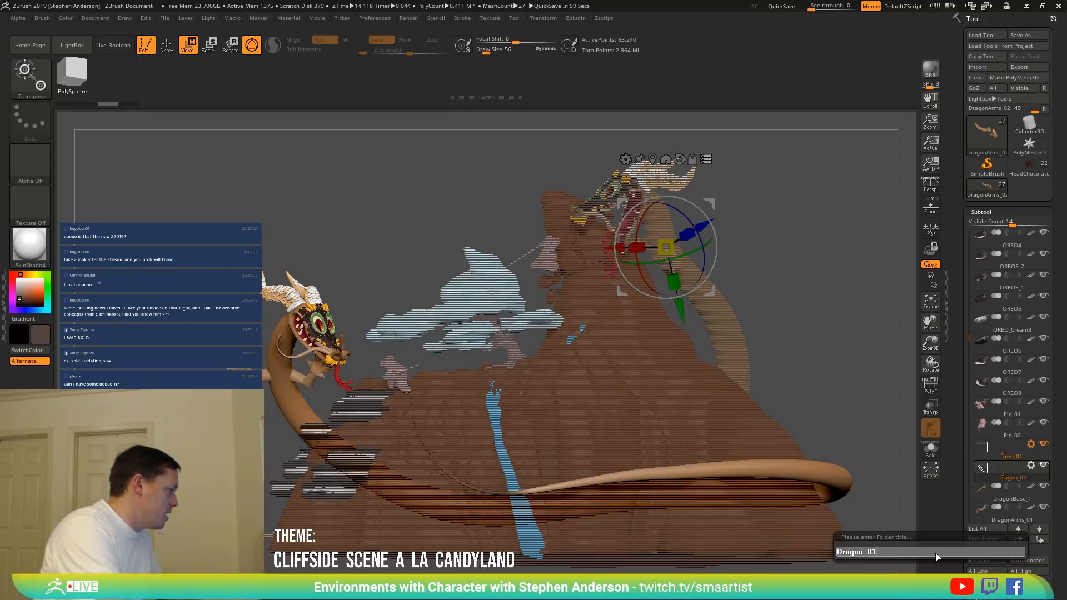
key("Return")
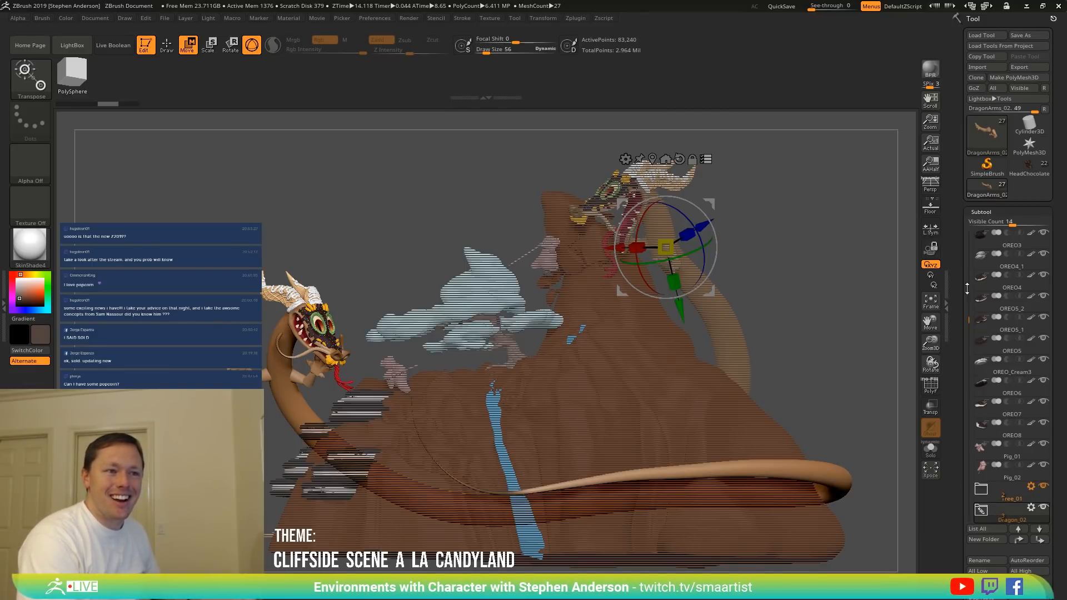
left_click_drag(967, 288, 961, 359)
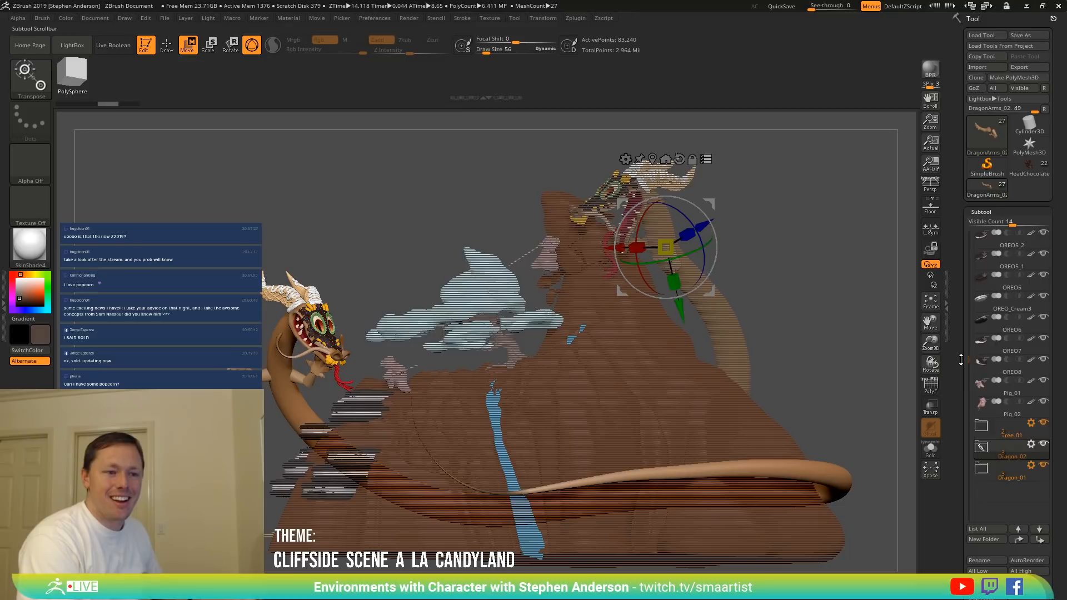
left_click(1044, 467)
left_click(1044, 466)
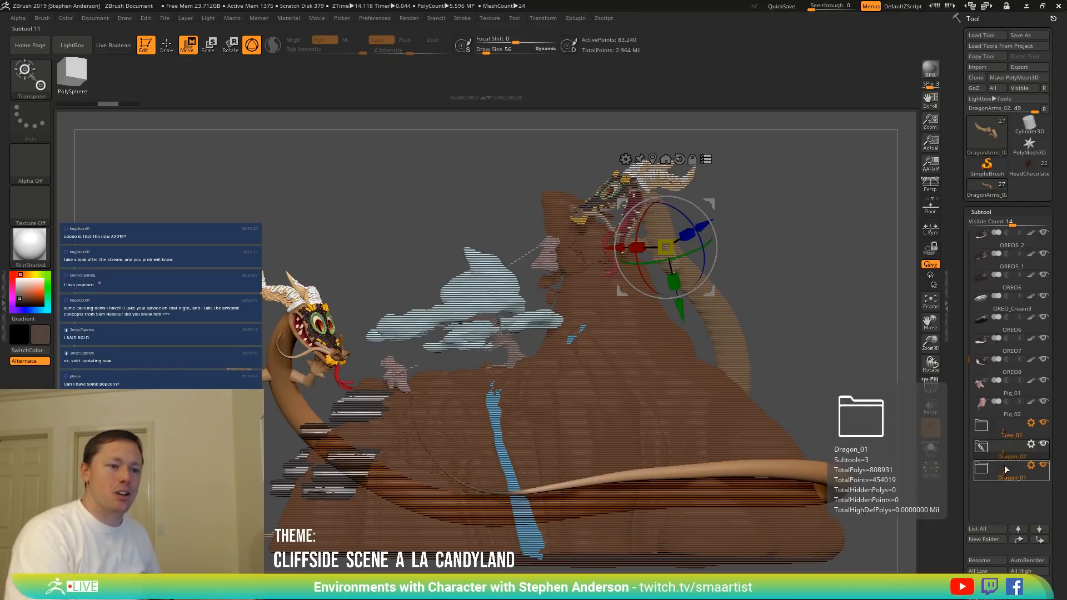
Make the OREO8 subtool active.
left_click(991, 432)
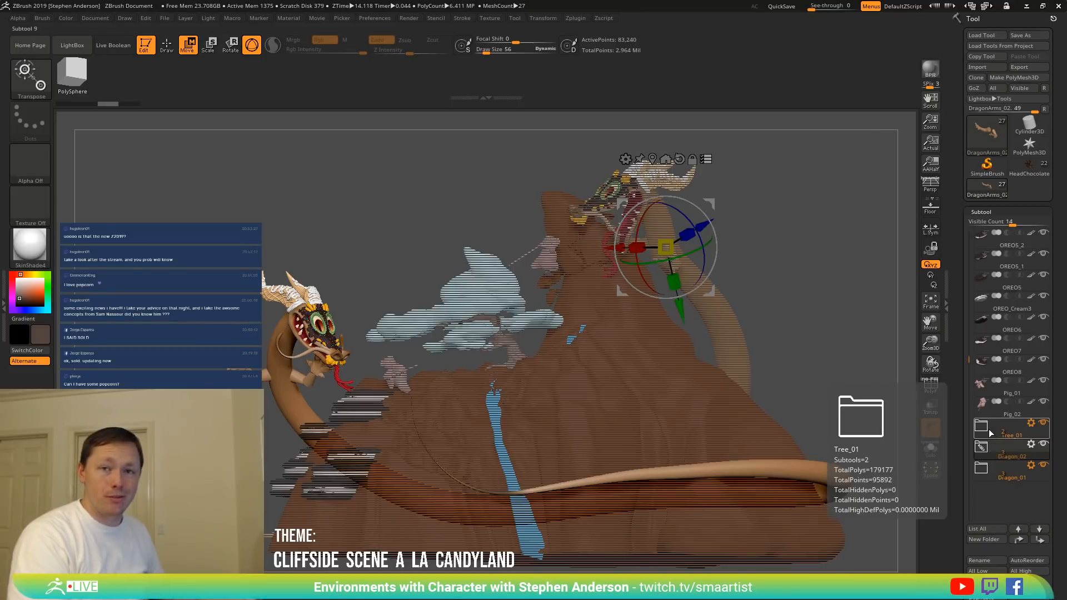
left_click(981, 365)
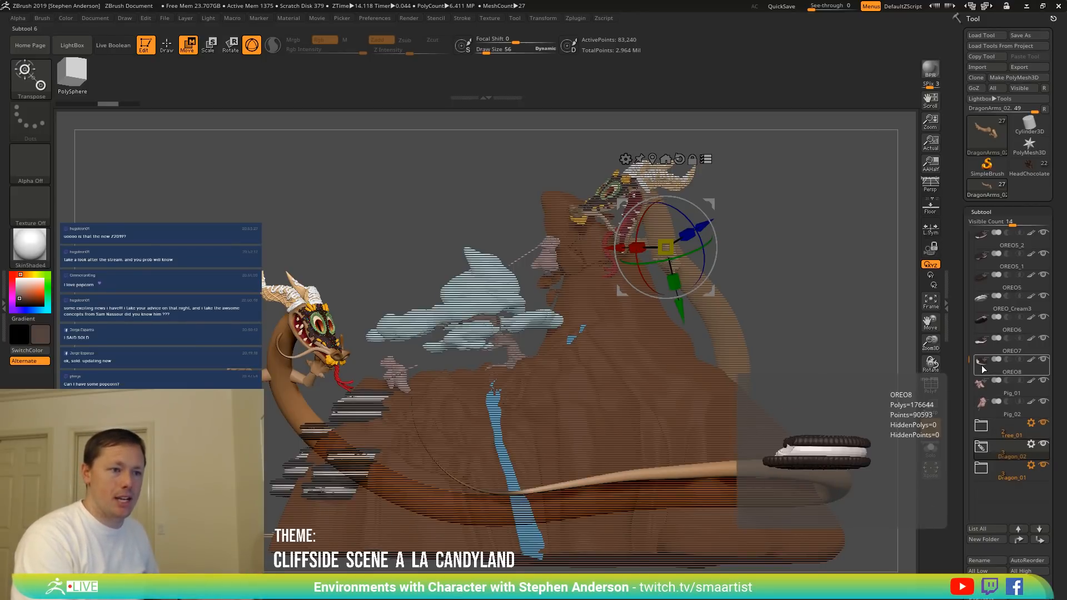
left_click(983, 366)
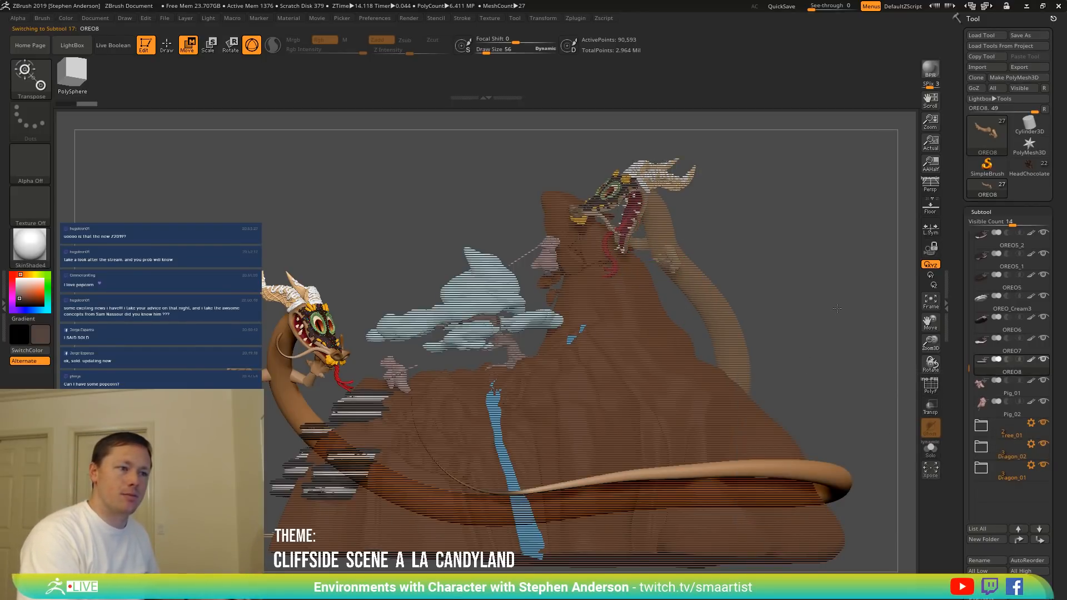
mouse_move(850, 315)
left_mouse_down()
mouse_move(816, 295)
mouse_move(835, 319)
mouse_move(802, 304)
left_mouse_up()
right_click_drag(802, 304, 812, 329, "ctrl")
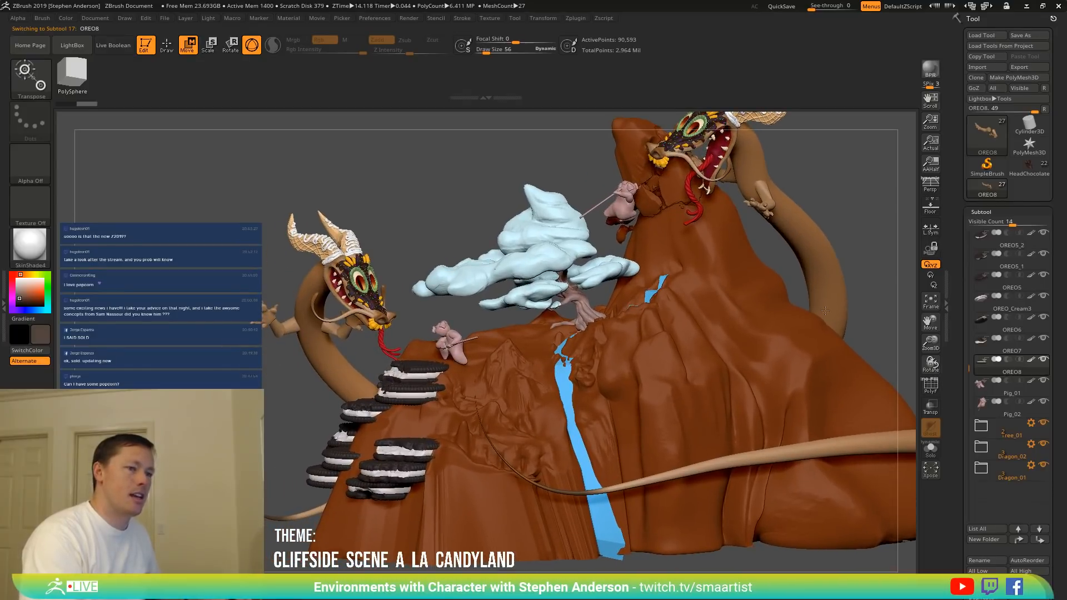
Hide the Tree_01, Dragon_02 and Dragon_01 folders.
left_click(1043, 423)
left_click(1043, 444)
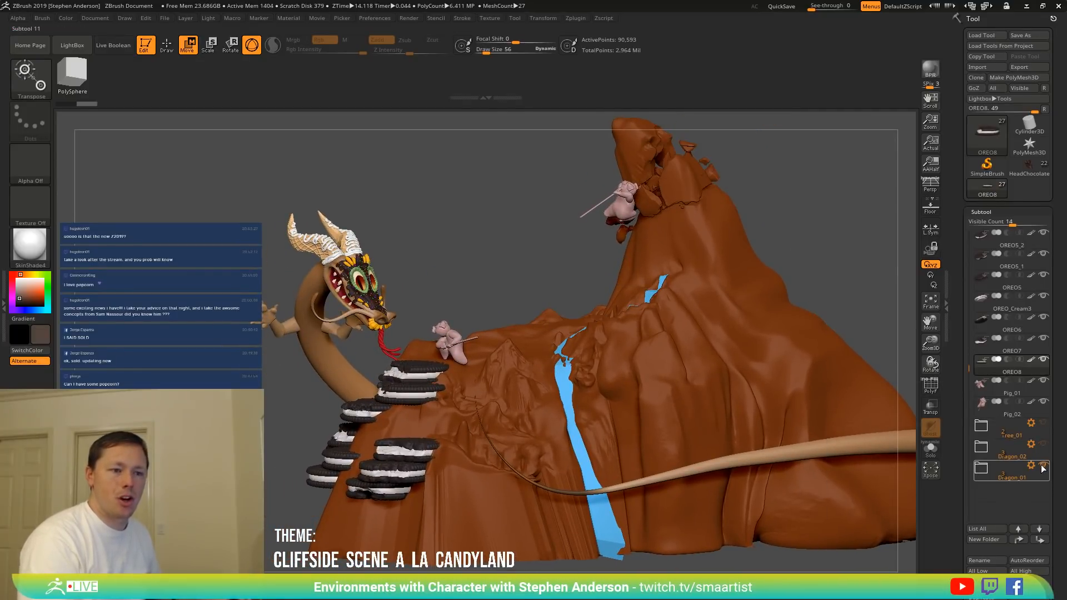
left_click(1043, 465)
right_click_drag(630, 316, 597, 321)
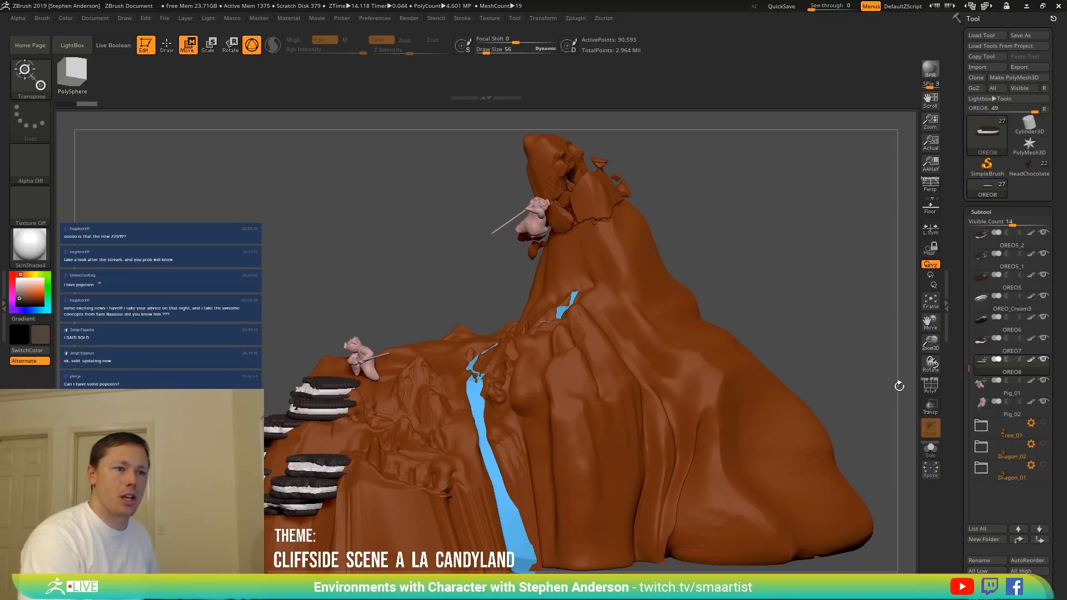
Try to create a new subtool folder named Pigs starting from the Pig_01 subtool.
left_click(982, 392)
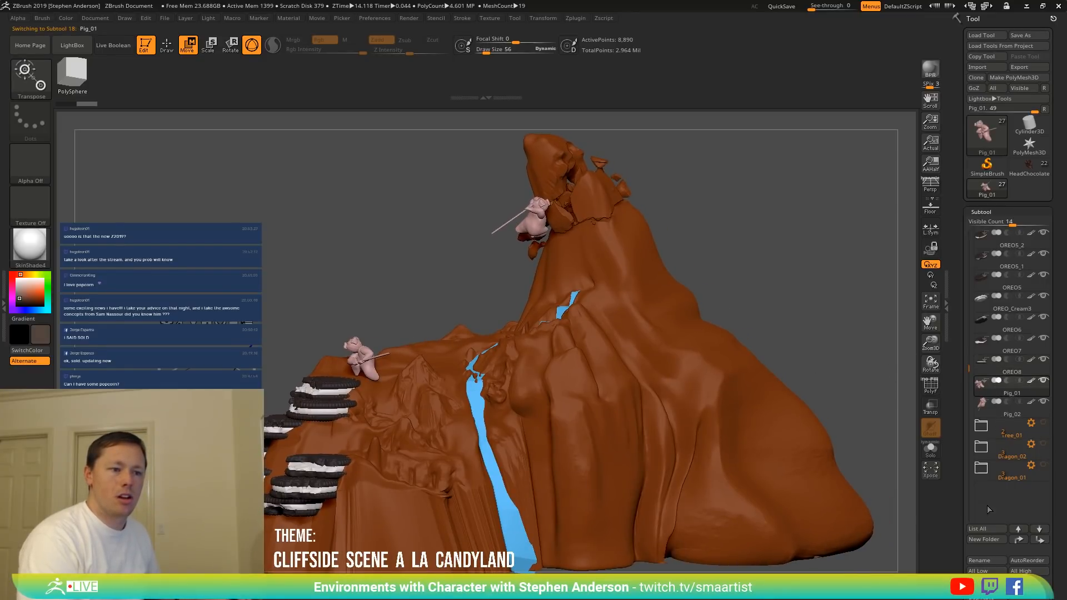
left_click(983, 539)
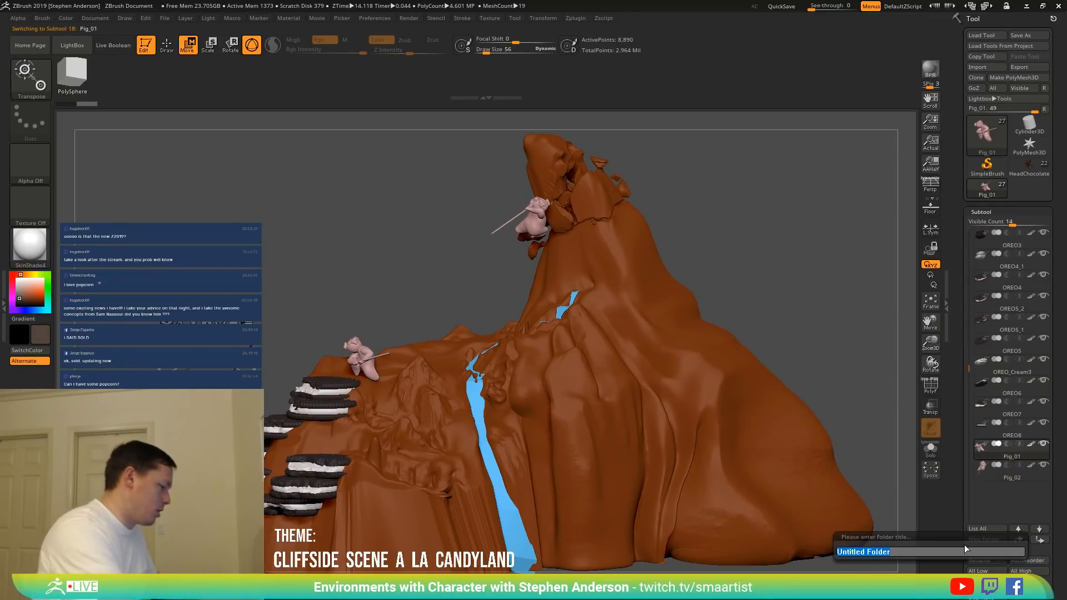
type("Pigs")
key("Return")
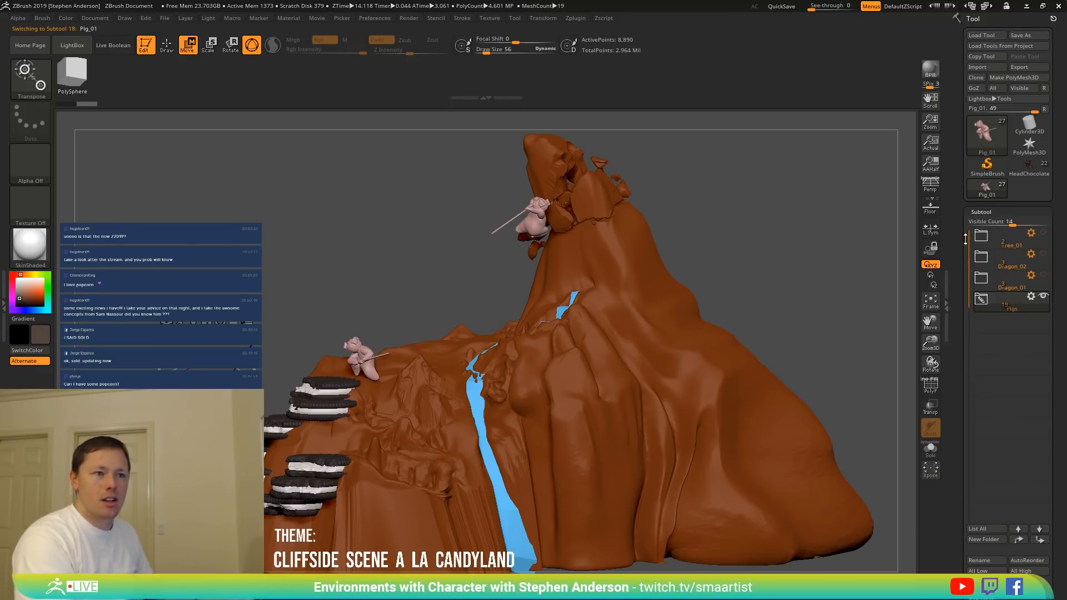
left_click_drag(965, 225, 955, 205)
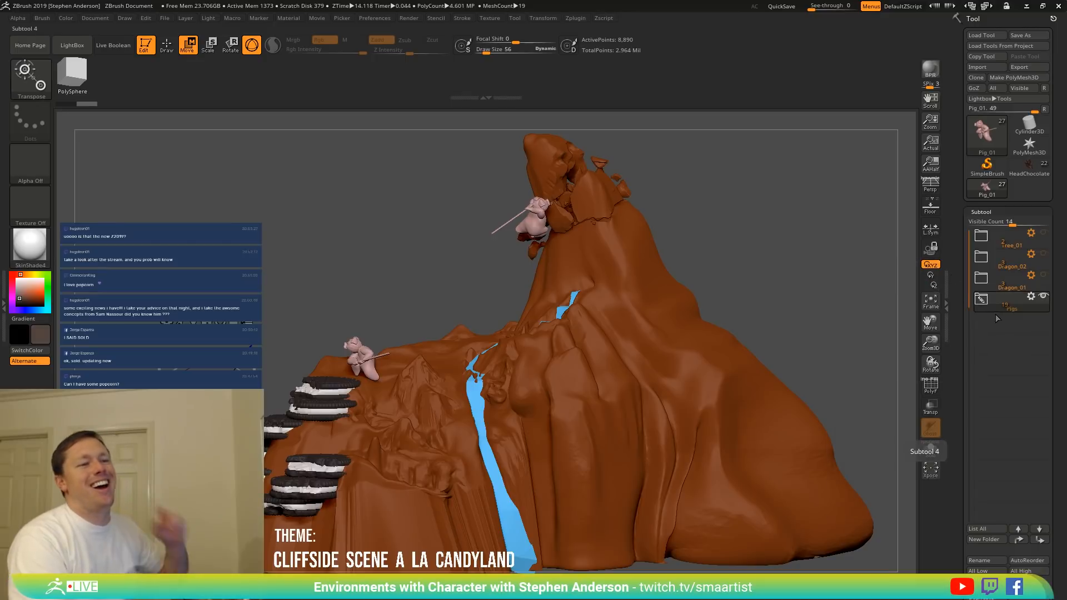
Expand the Pigs folder and delete only the folder, keeping the subtools inside it.
left_click(981, 299)
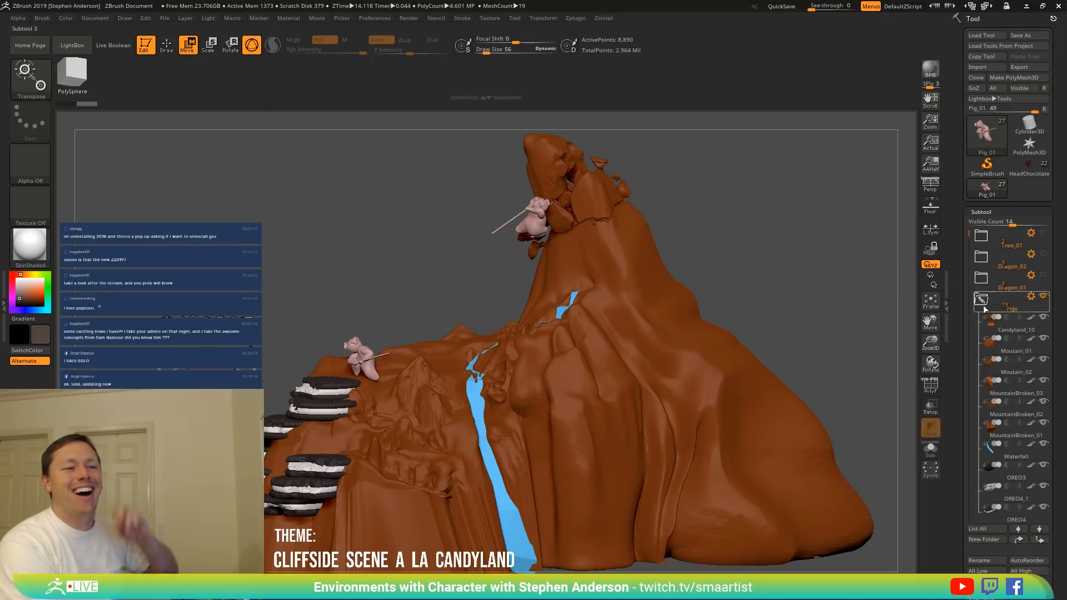
left_click(1033, 297)
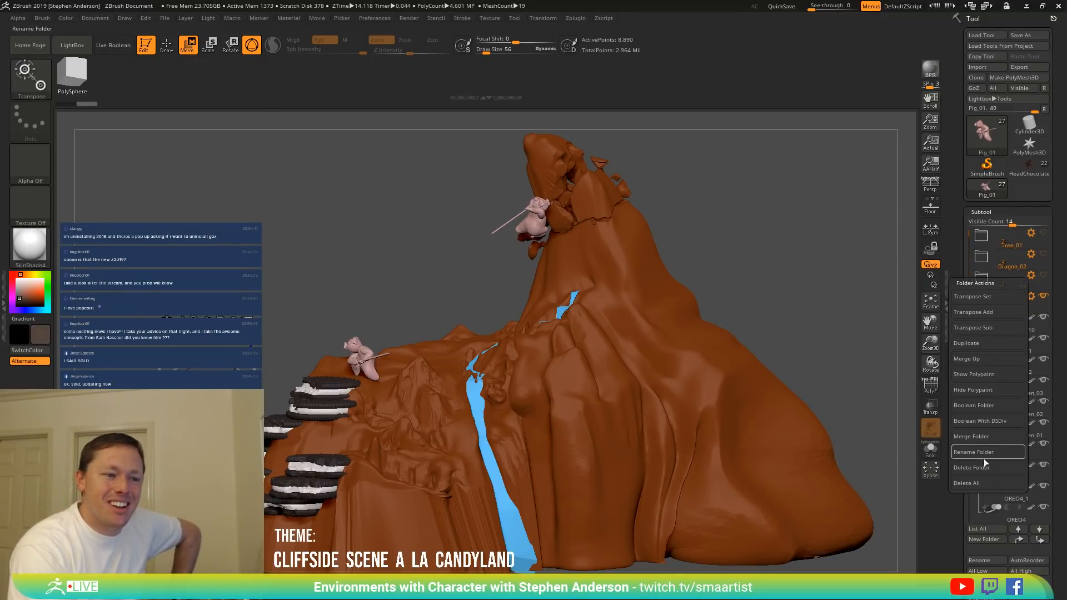
left_click(995, 467)
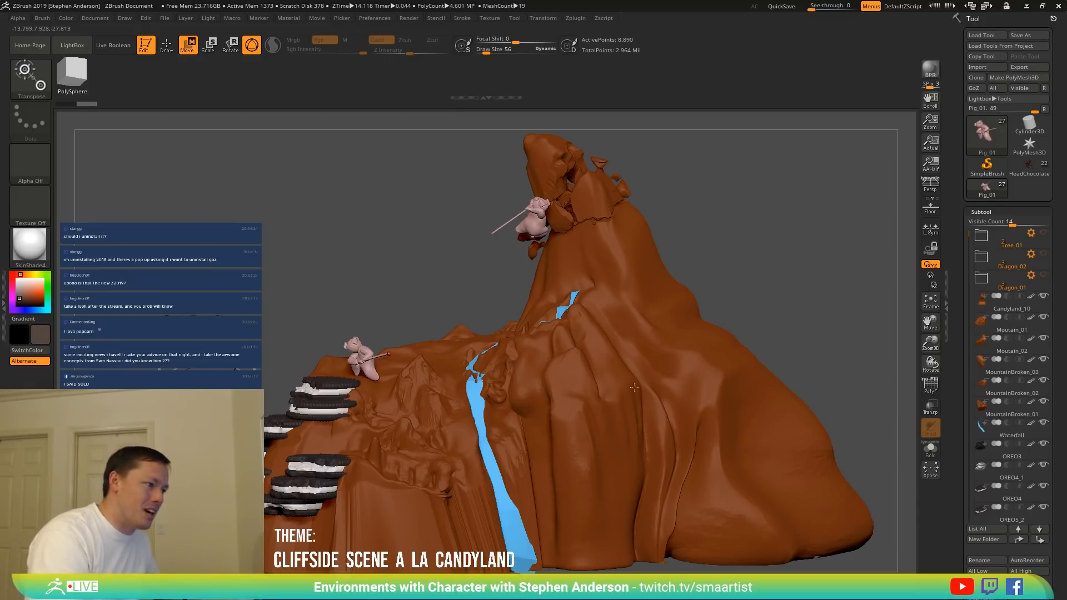
Make the Pig_02 subtool active using the subtool thumbnail picker.
key("n")
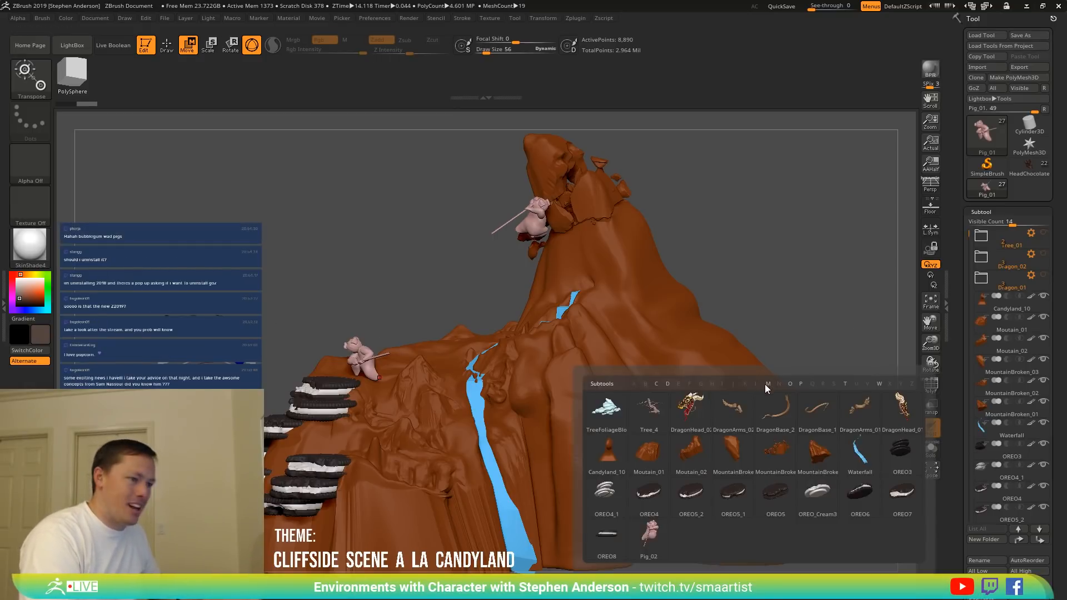
left_click(650, 534)
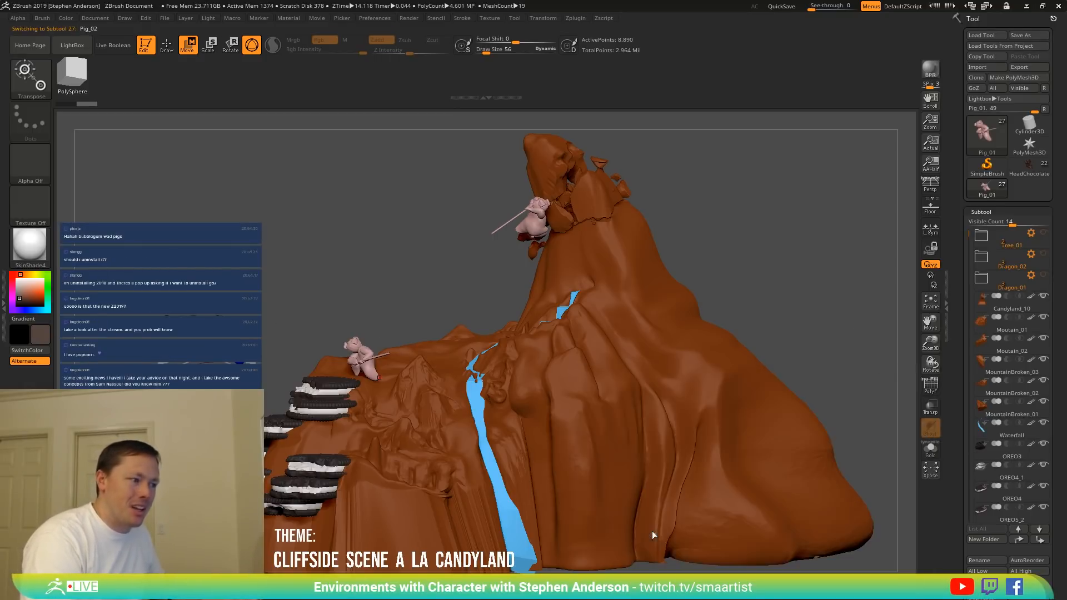
Create a new subtool folder named PIGS from the Pig_02 subtool and move the Pig_01 subtool into it.
left_click(996, 541)
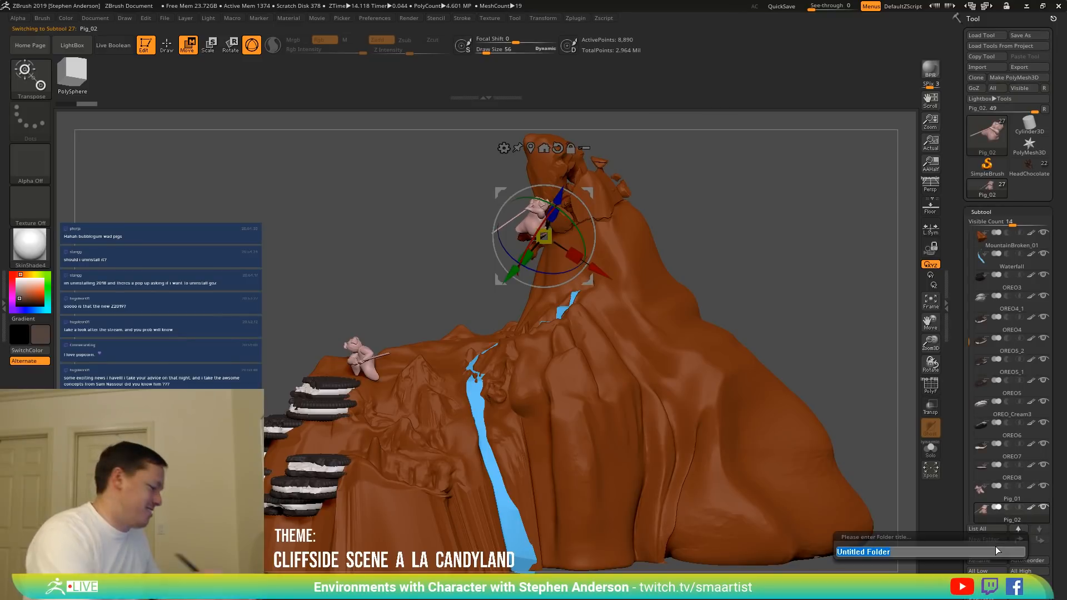
type("PIGS")
key("Return")
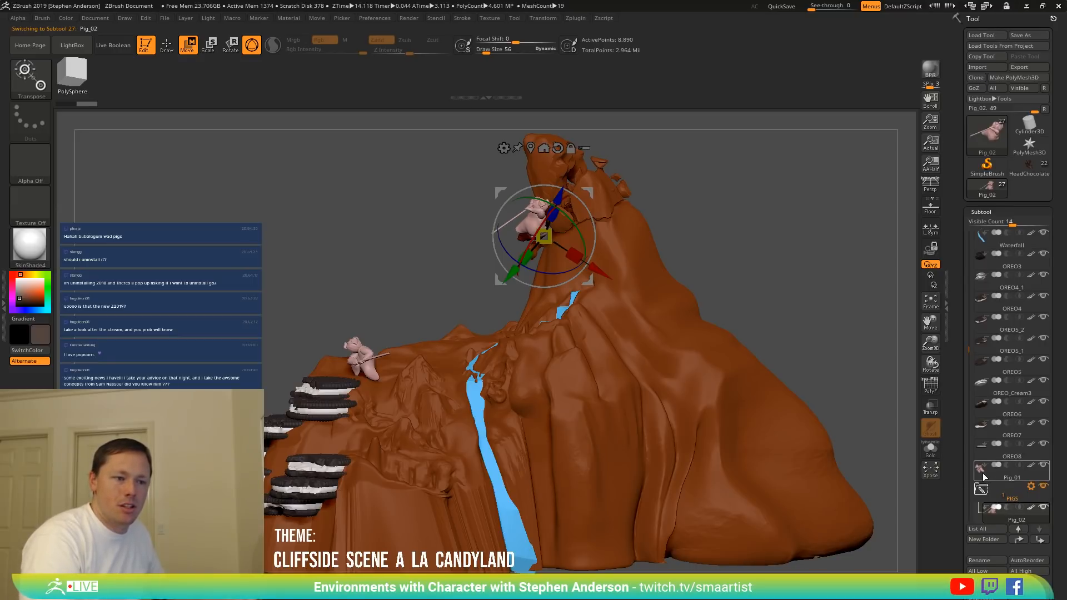
left_click_drag(983, 473, 995, 500)
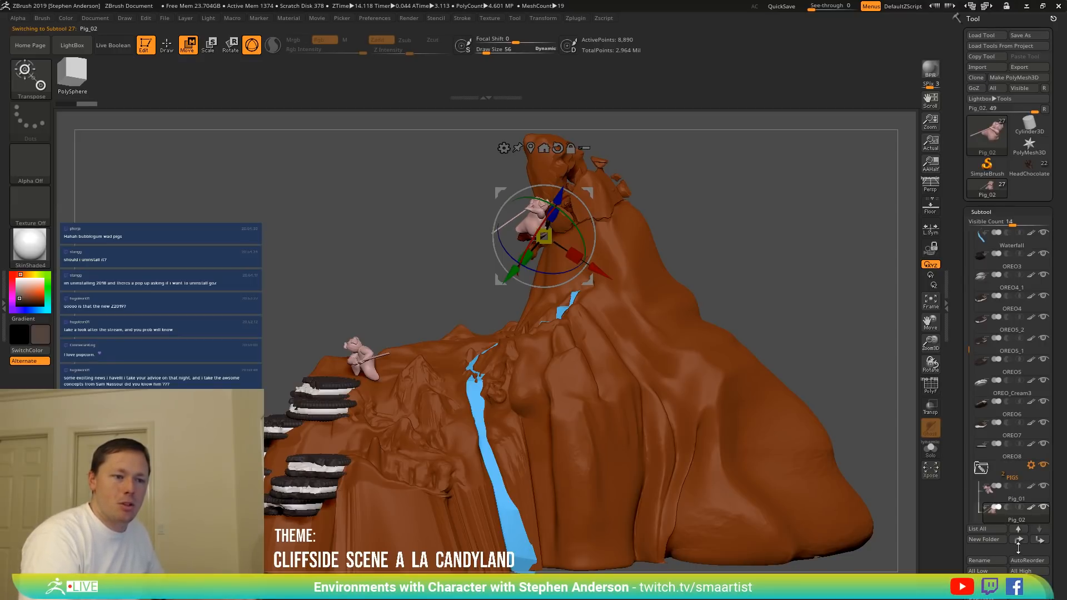
Hide the PIGS folder and make the OREO8 subtool active.
left_click(1045, 466)
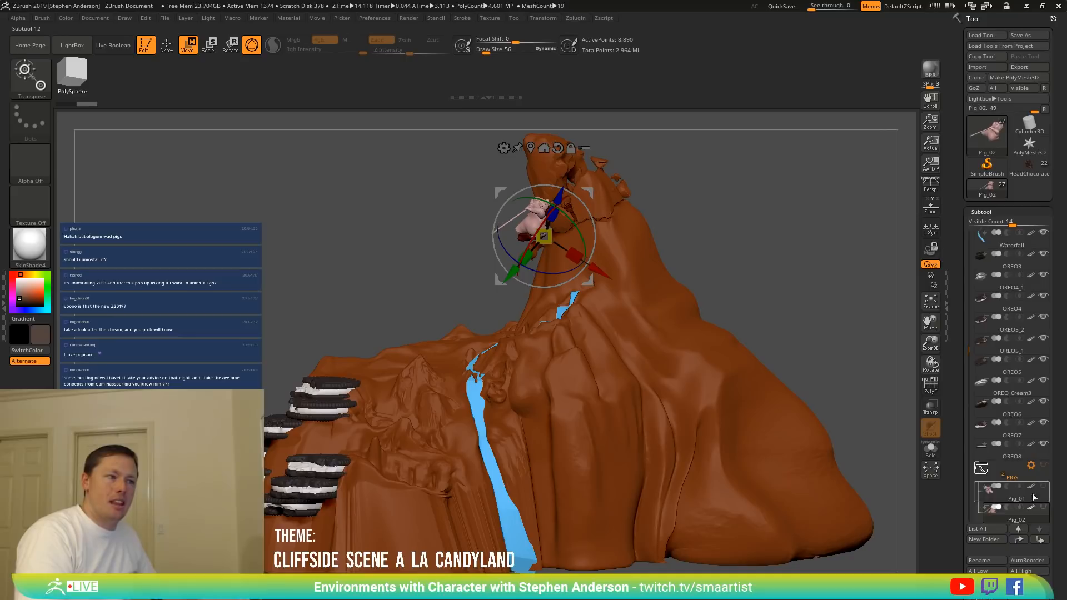
left_click(1000, 444)
left_click(986, 455)
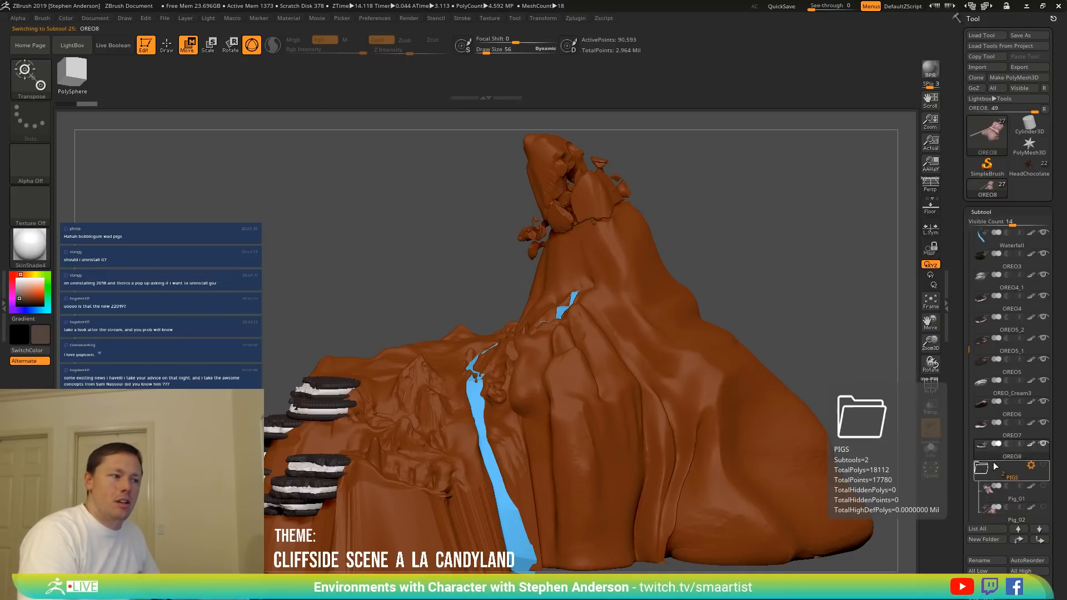
Box-select across the mountain in the viewport to separate the mountain and waterfall subtools from the Oreo selection.
mouse_move(724, 247)
left_mouse_down()
mouse_move(647, 248)
mouse_move(725, 250)
left_mouse_up()
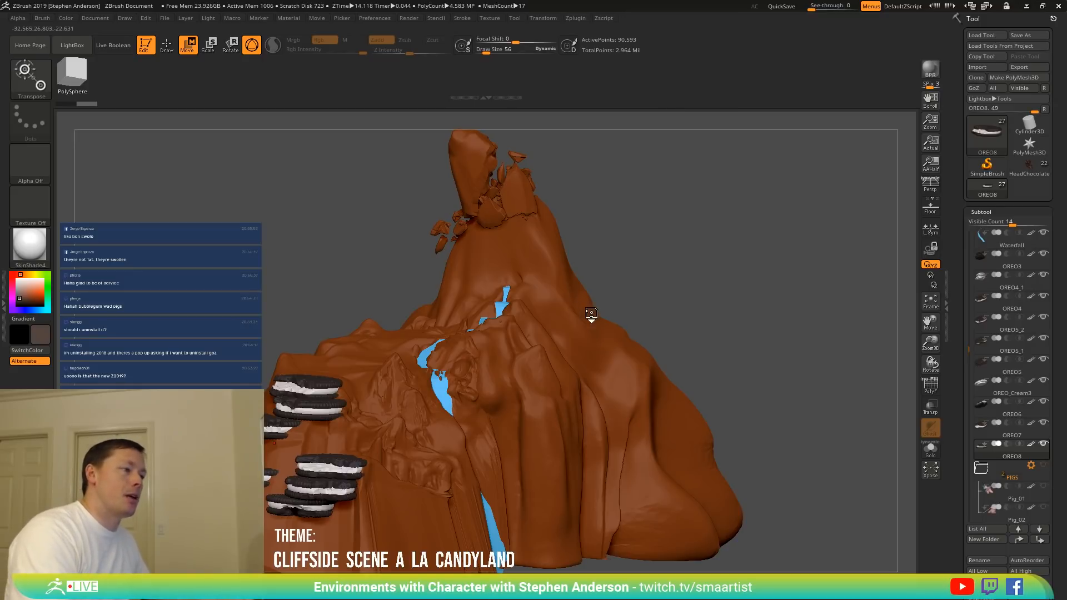
mouse_move(623, 320)
right_mouse_down()
mouse_move(558, 314)
mouse_move(589, 317)
mouse_move(584, 278)
mouse_move(616, 364)
mouse_move(509, 273)
mouse_move(517, 315)
mouse_move(457, 334)
mouse_move(534, 381)
mouse_move(488, 256)
right_mouse_up()
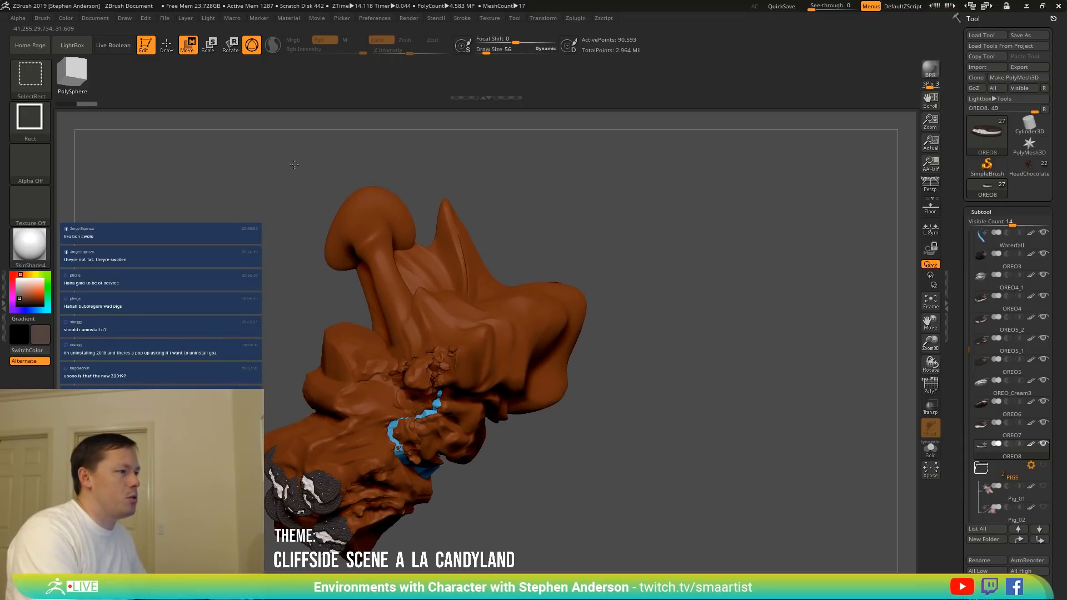
mouse_move(297, 158)
left_mouse_down("ctrl+shift")
mouse_move(629, 369)
mouse_move(619, 429)
mouse_move(638, 437)
left_mouse_up("ctrl+shift")
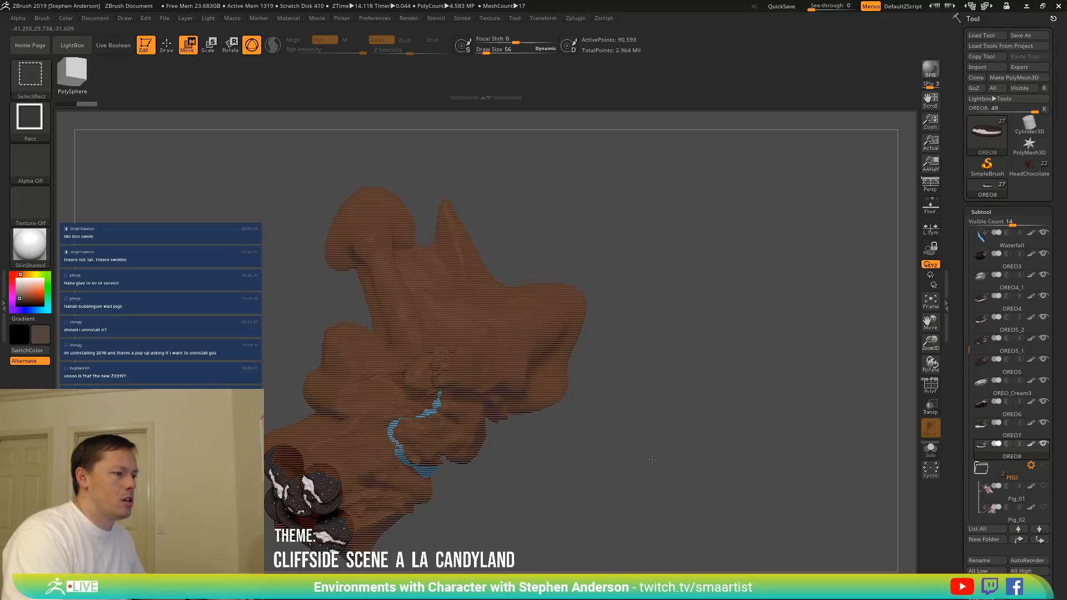
mouse_move(616, 422)
right_mouse_down()
mouse_move(565, 392)
mouse_move(631, 347)
right_mouse_up()
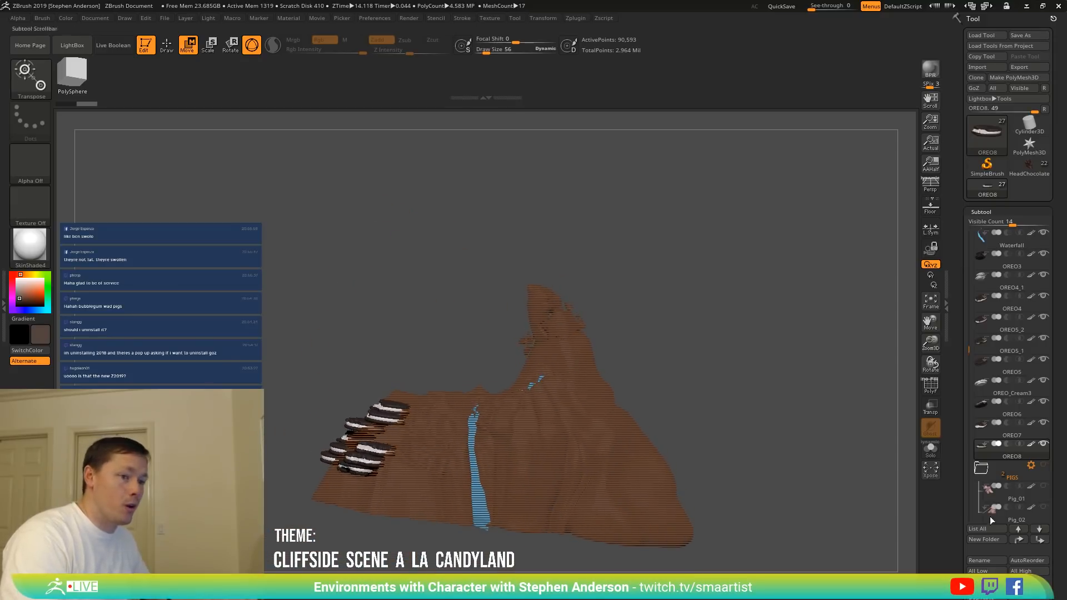
Group the selected Oreo subtools into a new folder named OREOS and hide that folder.
left_click(994, 540)
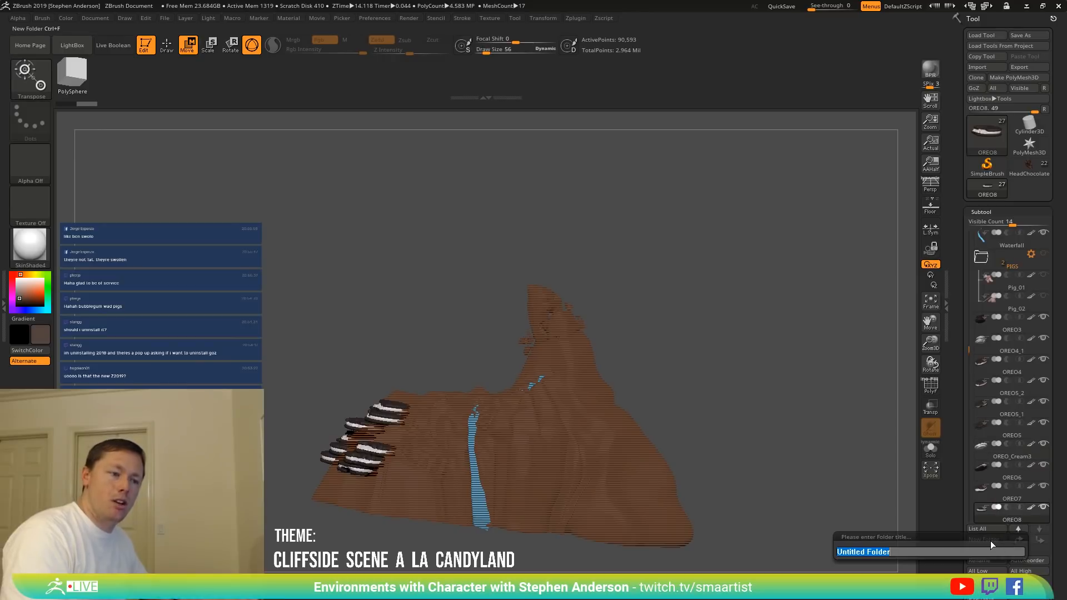
type("OREOS")
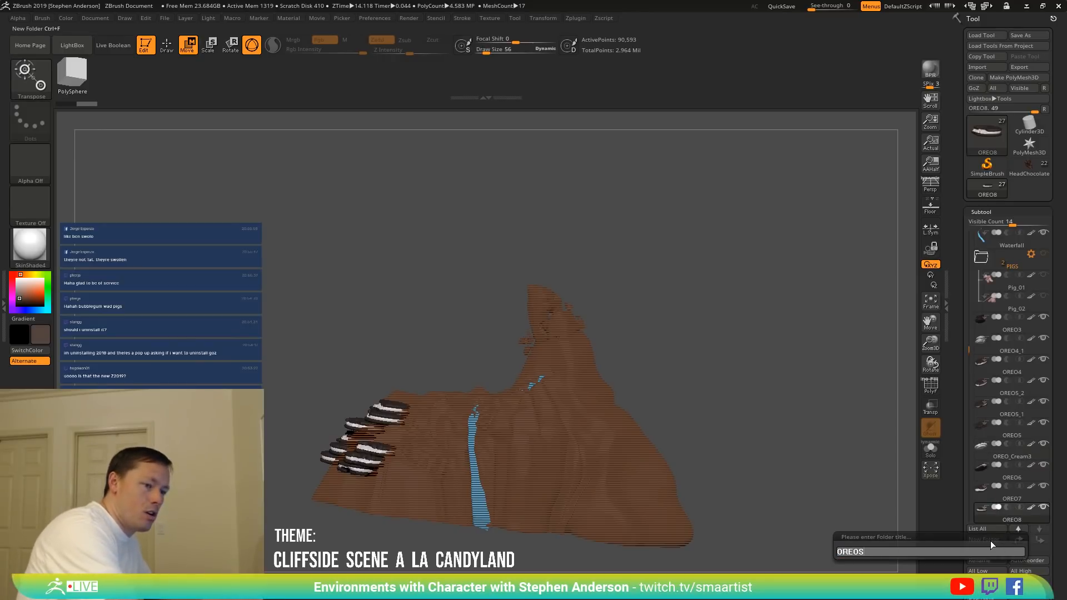
key("Return")
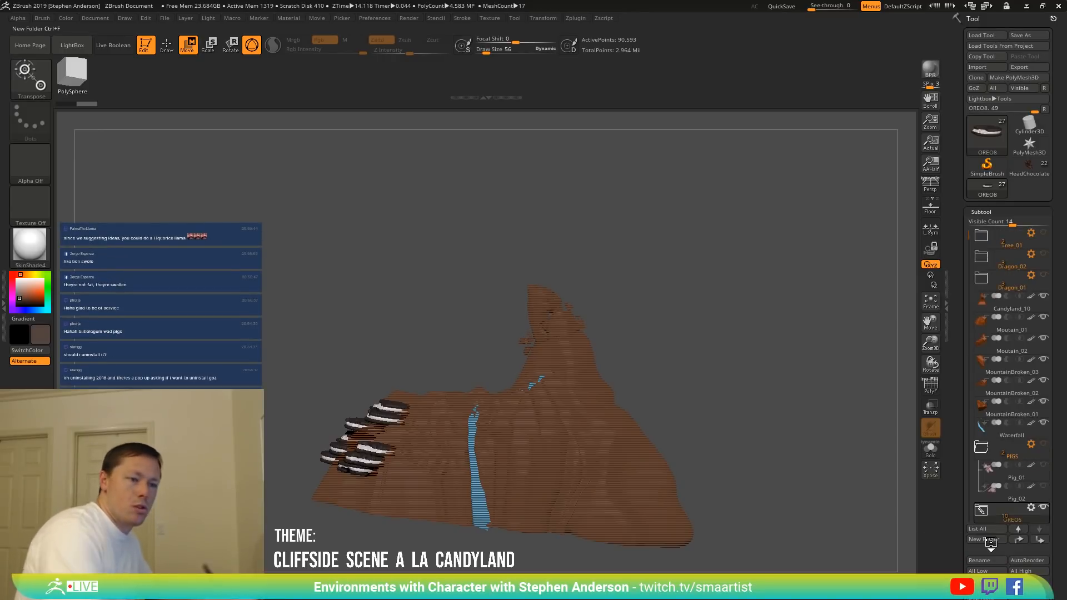
left_click(1043, 507)
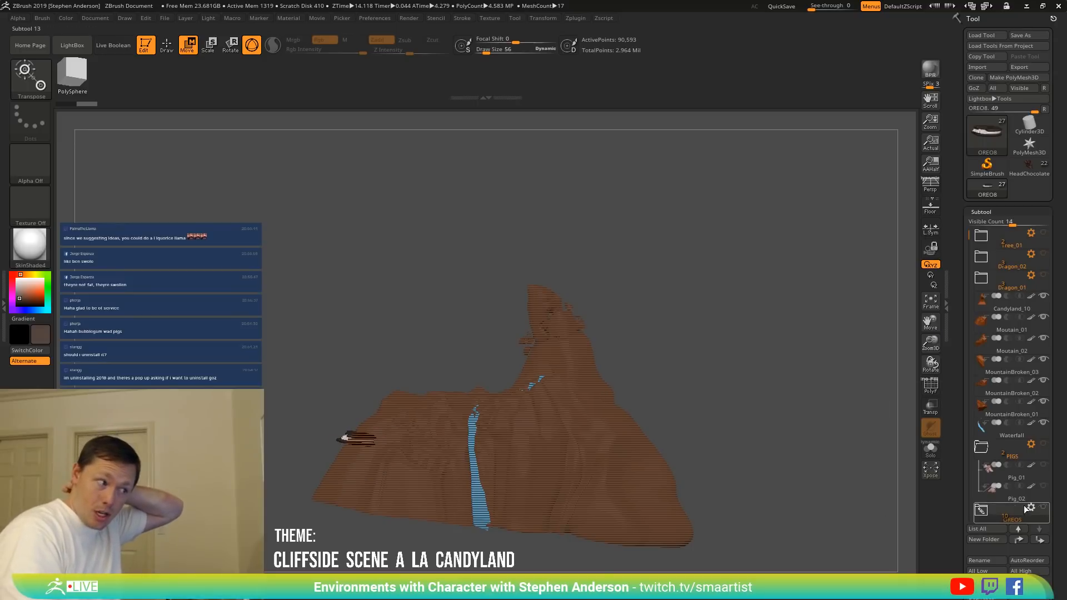
Starting from Candyland_10, group the remaining cliff and waterfall subtools into a new folder named Mountain, and collapse the PIGS folder.
left_click(983, 307)
left_click_drag(722, 411, 702, 275)
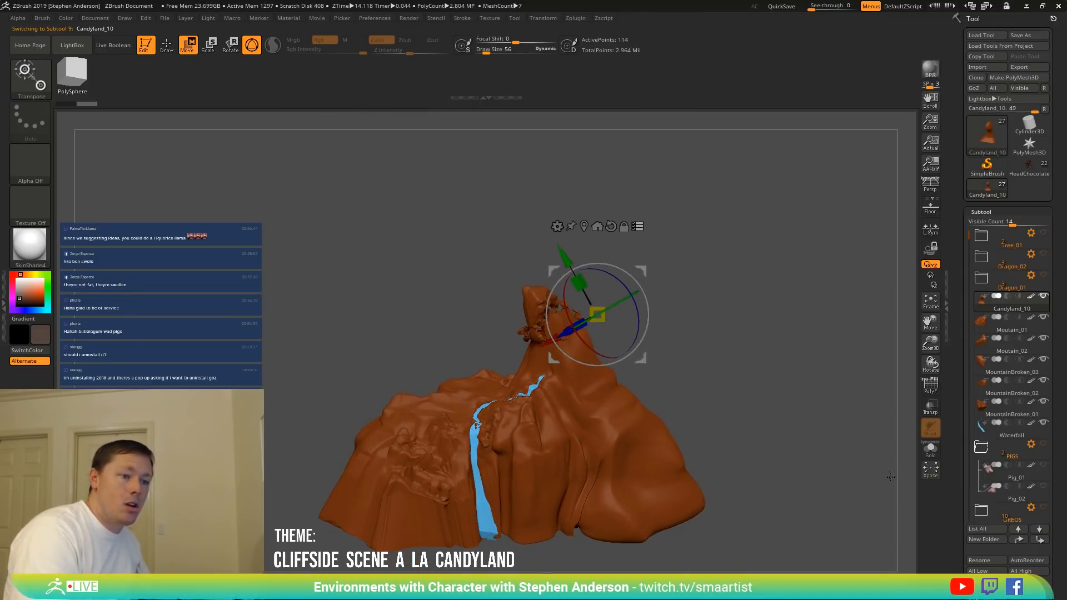
left_click(994, 540)
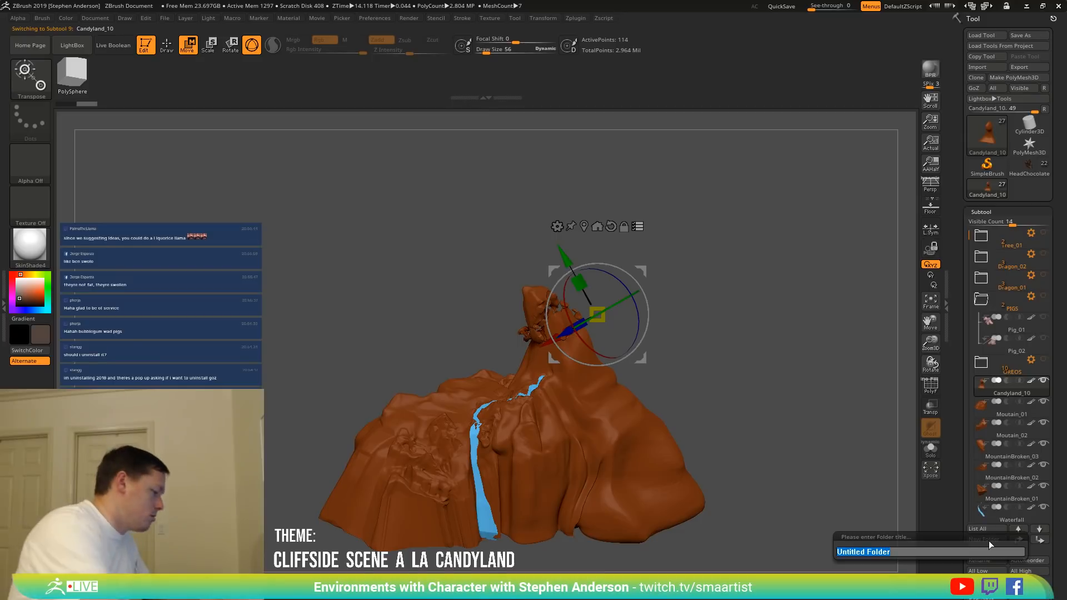
type("Mountain")
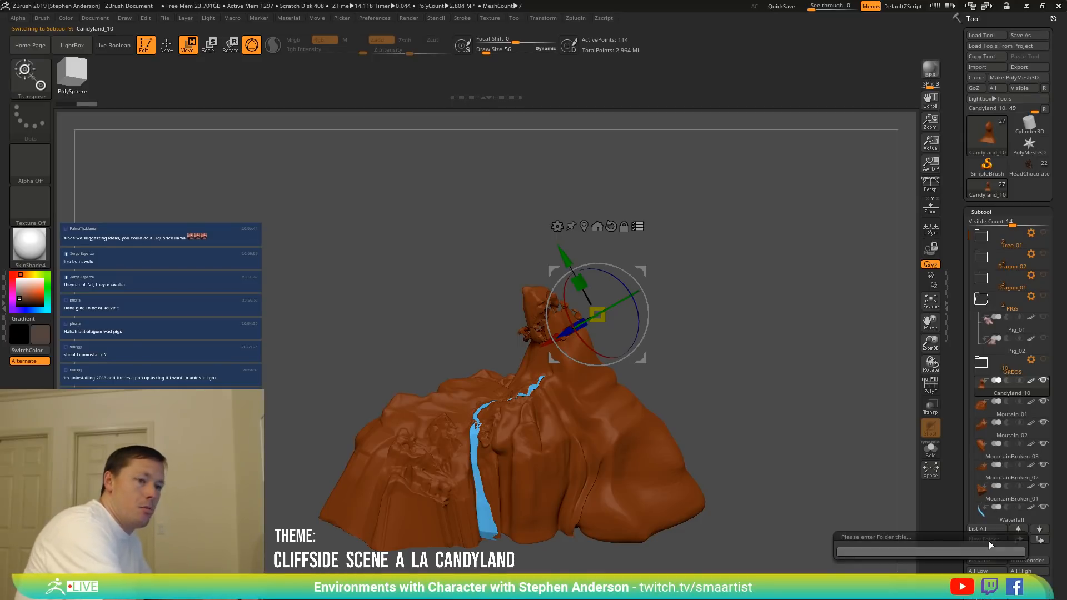
key("Return")
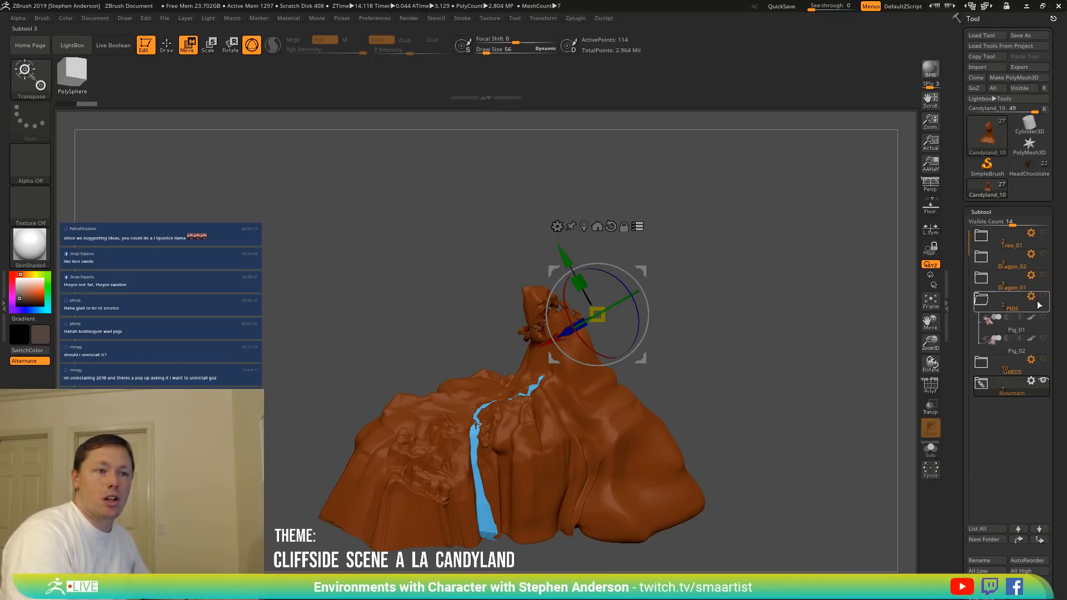
mouse_move(1044, 300)
left_click(982, 300)
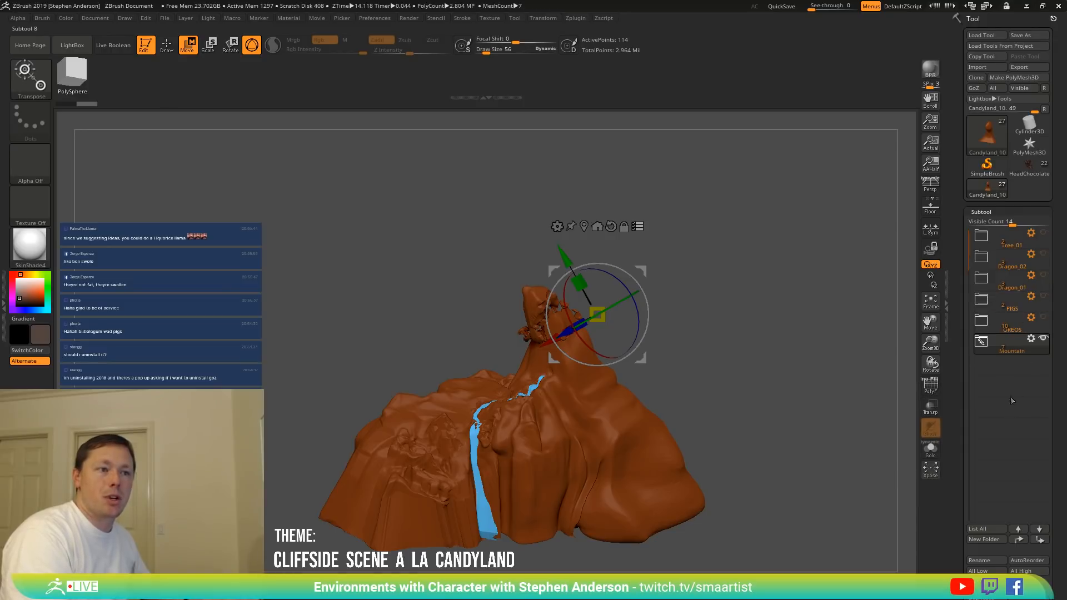
Make the OREOS, PIGS, Dragon_01, Dragon_02 and Tree_01 folders visible again.
mouse_move(982, 265)
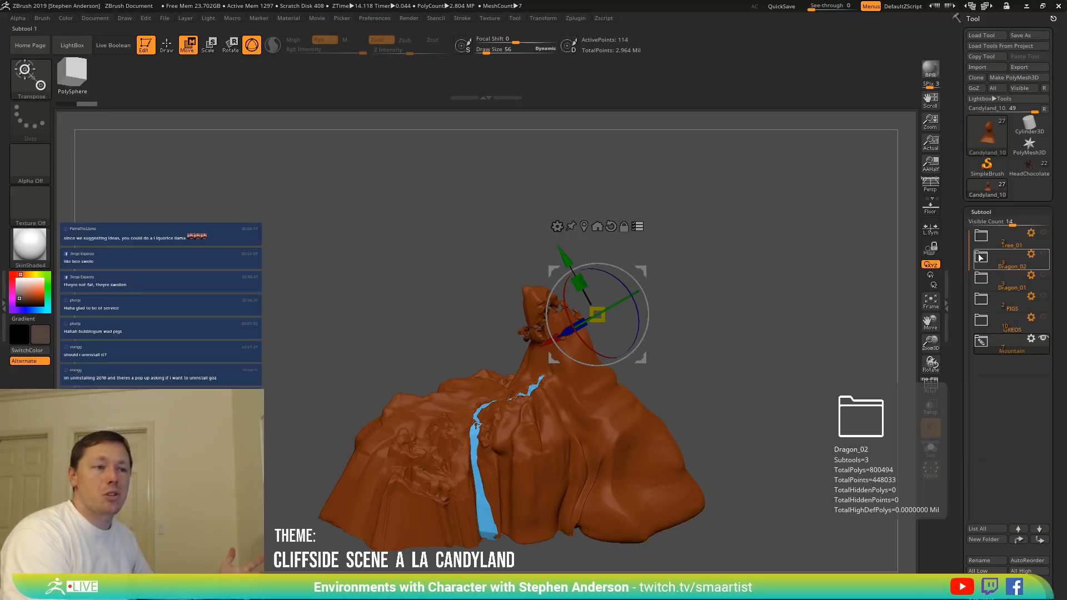
mouse_move(1001, 349)
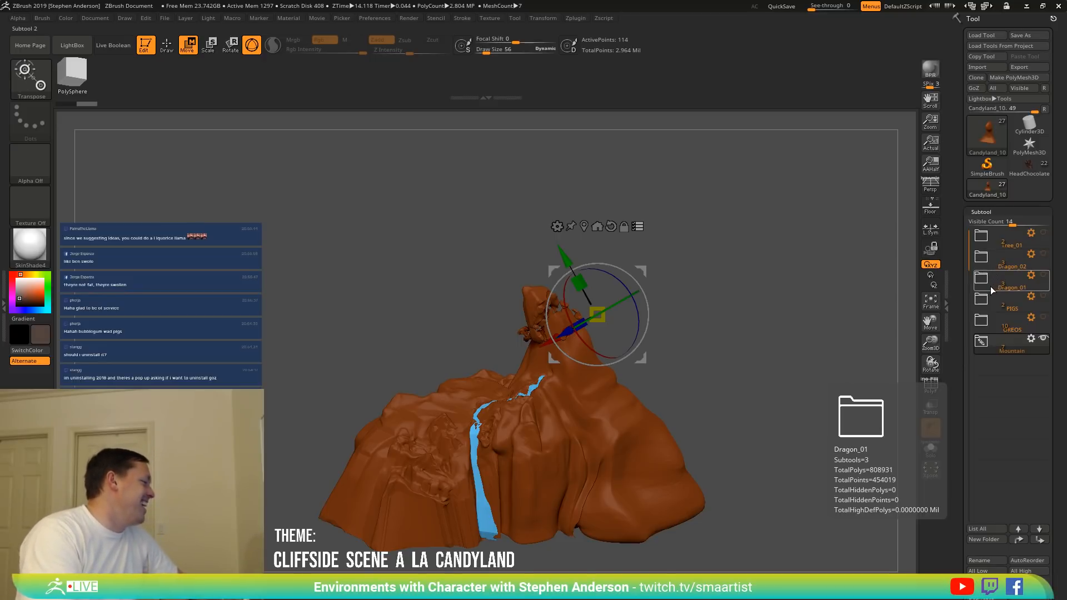
mouse_move(978, 303)
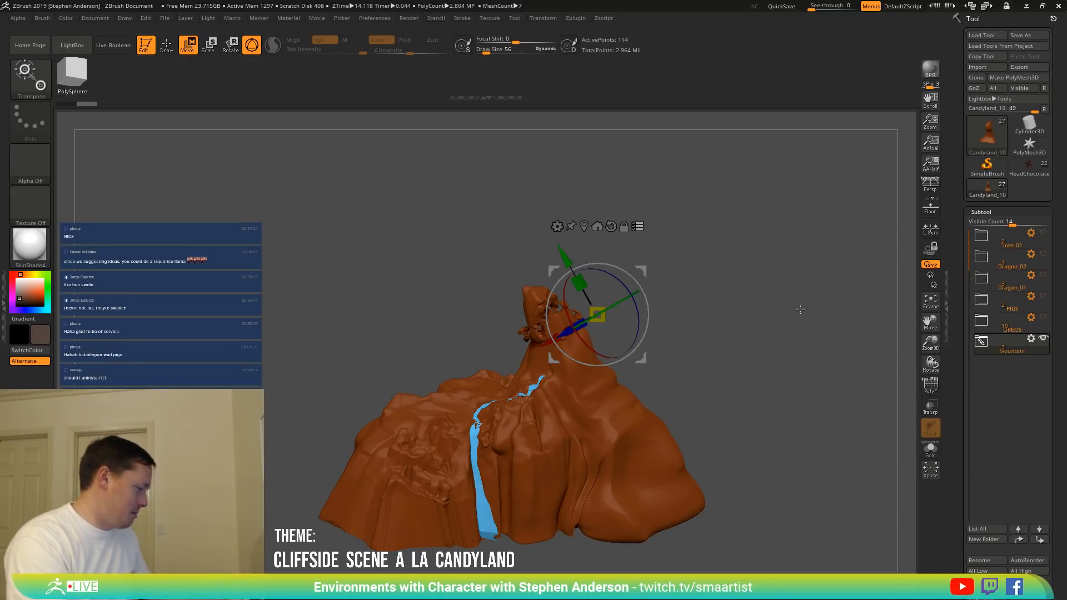
left_click_drag(800, 309, 704, 274)
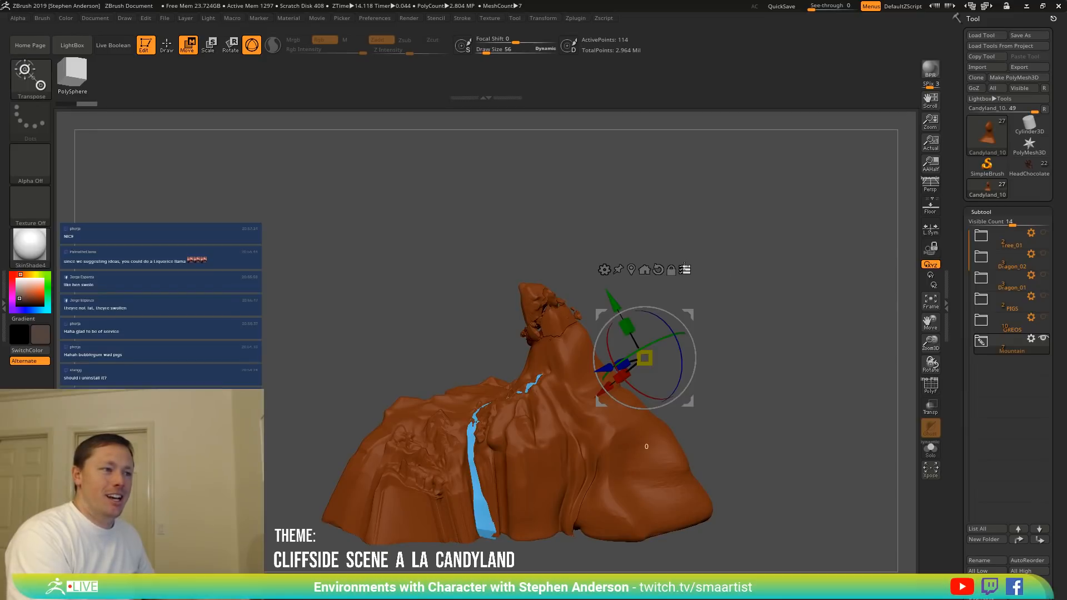
left_click(1043, 317)
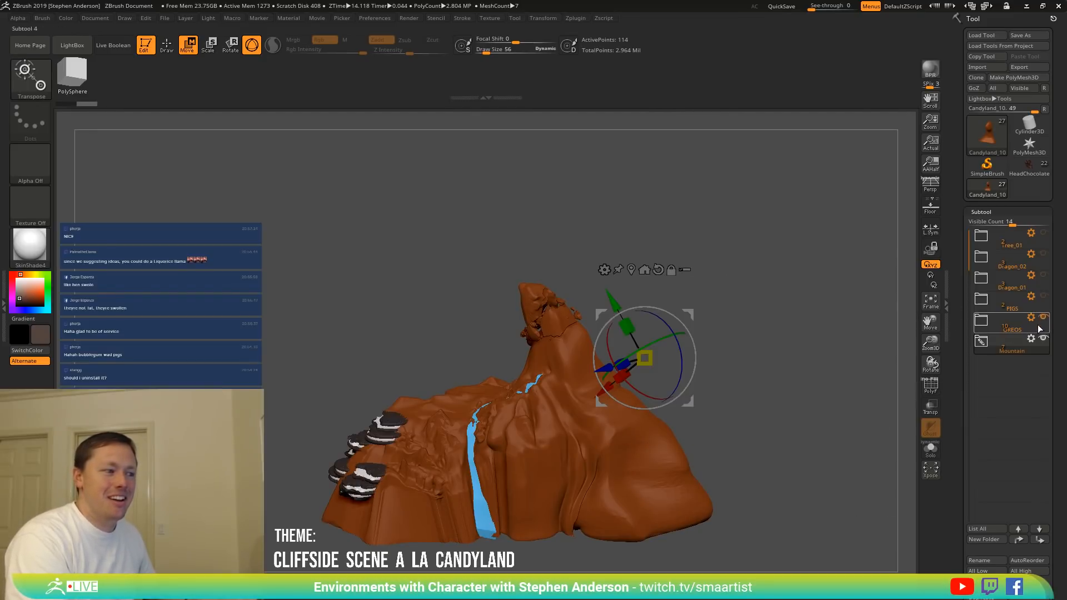
left_click(1044, 296)
left_click(1043, 275)
left_click_drag(868, 344, 775, 363)
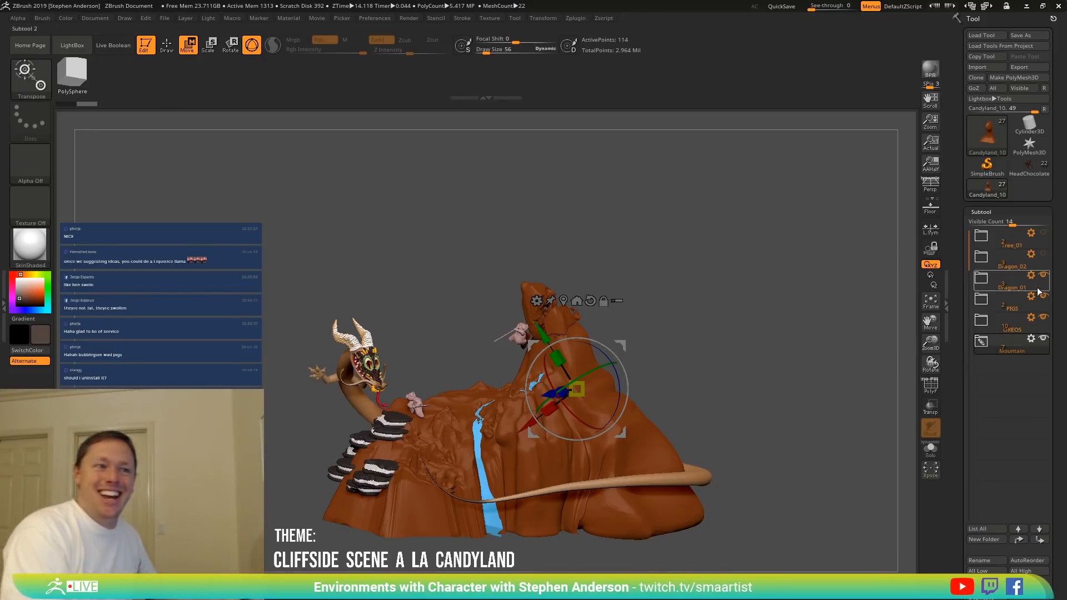
left_click(1043, 254)
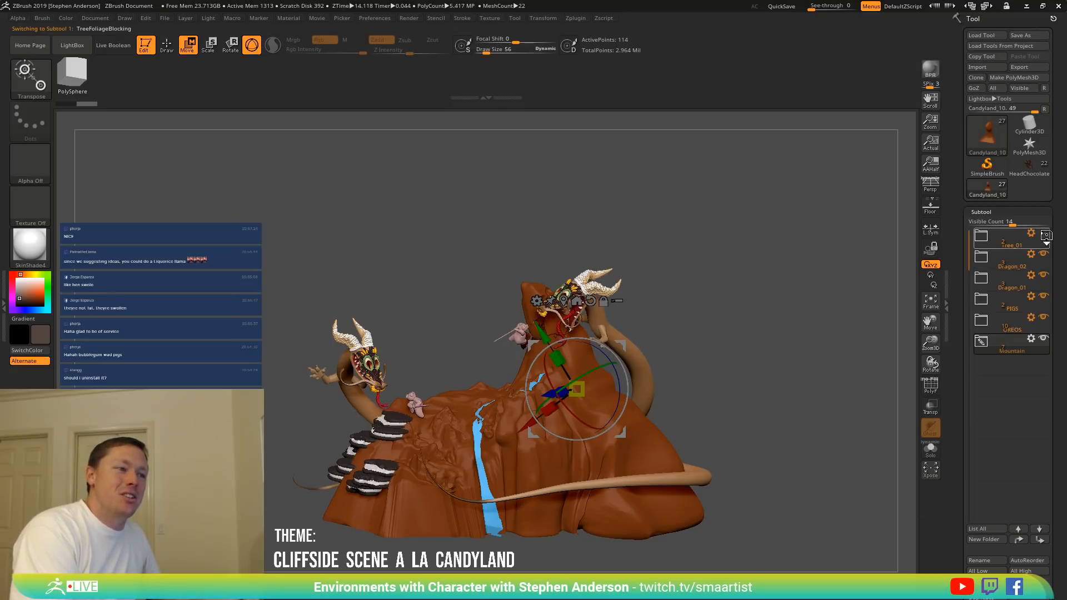
left_click(1037, 241)
left_click_drag(740, 314, 723, 295)
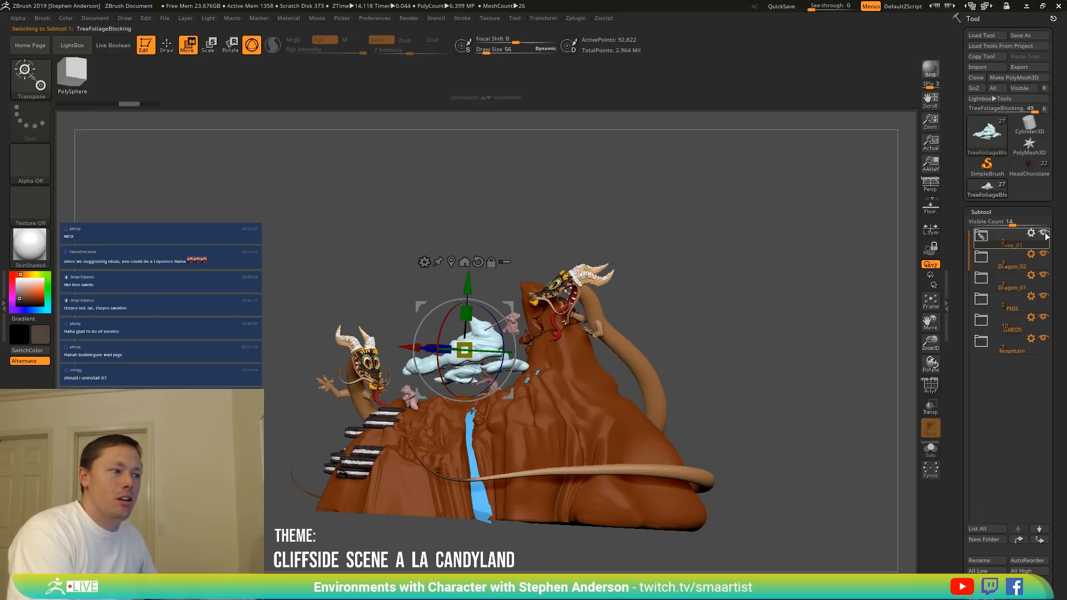
Expand the Tree_01 folder to show its subtools and hide the whole folder.
left_click(981, 239)
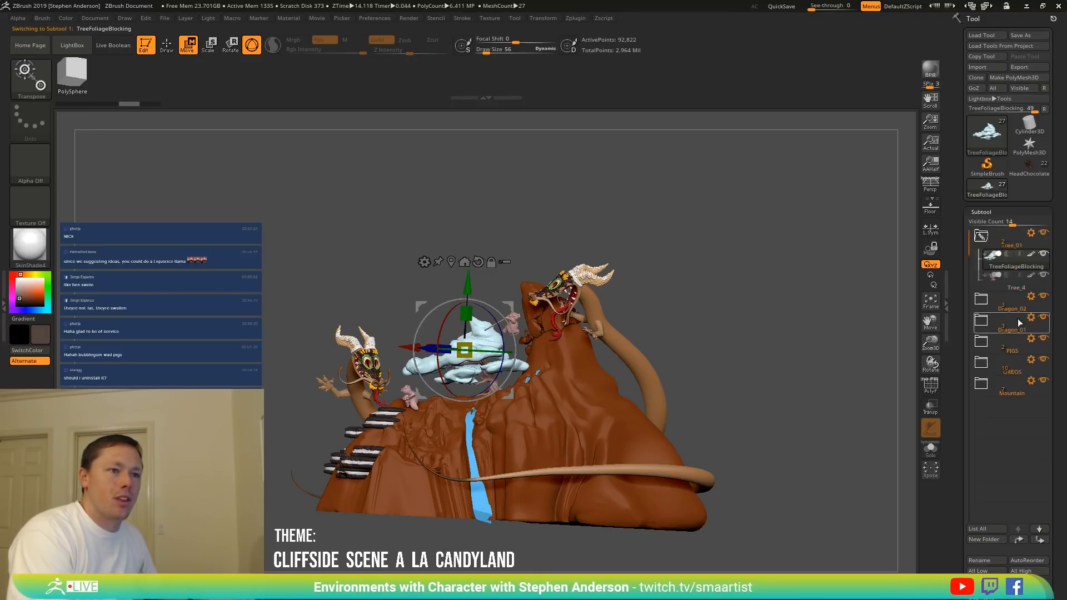
mouse_move(809, 299)
left_mouse_down()
mouse_move(783, 302)
mouse_move(793, 308)
left_mouse_up()
mouse_move(793, 309)
right_mouse_down("ctrl")
mouse_move(798, 356)
mouse_move(789, 351)
mouse_move(805, 346)
right_mouse_up("ctrl")
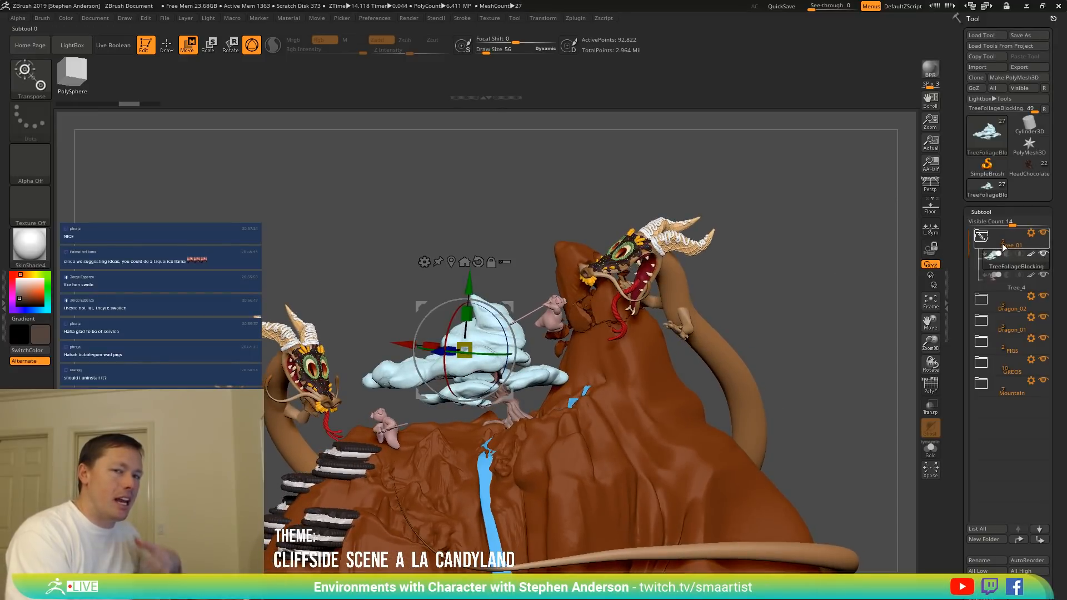
left_click_drag(796, 302, 803, 300)
left_click(1044, 233)
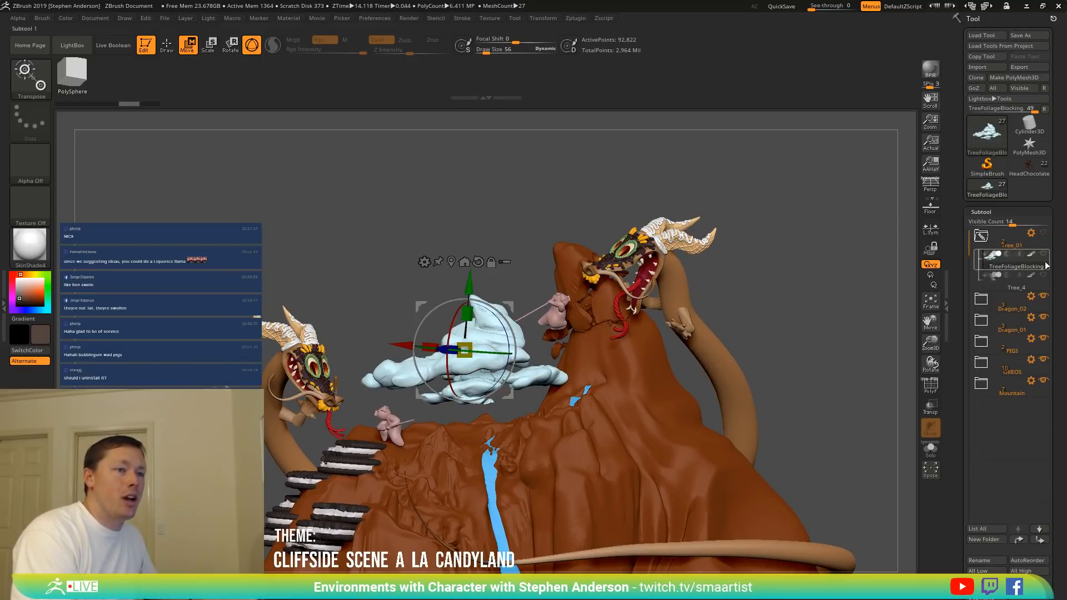
Duplicate the Tree_01 folder together with its foliage and trunk subtools.
left_click(1031, 234)
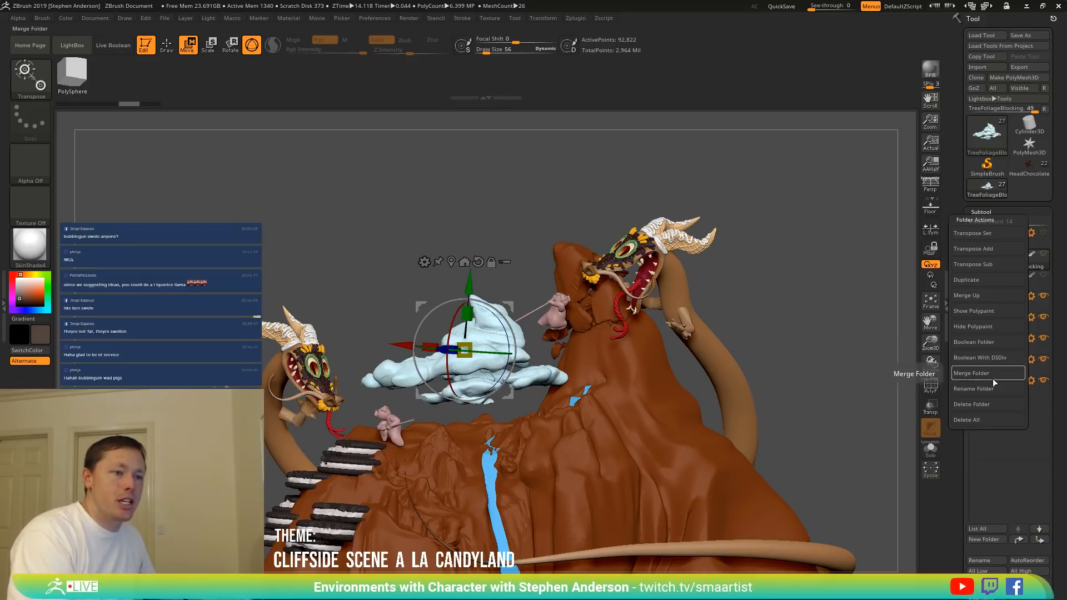
left_click(978, 280)
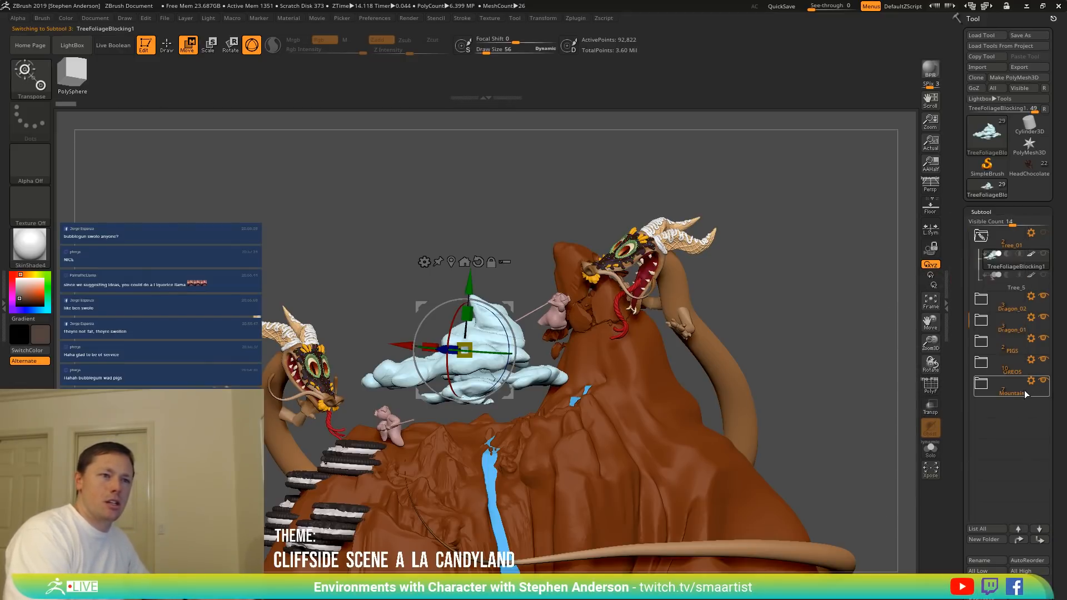
mouse_move(1025, 394)
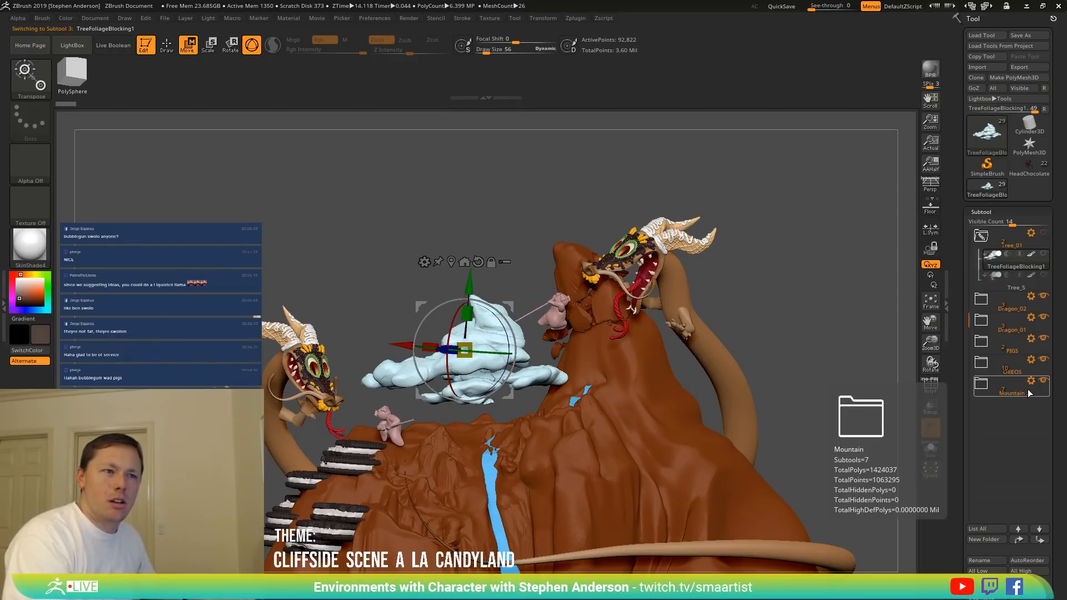
left_click_drag(966, 317, 959, 223)
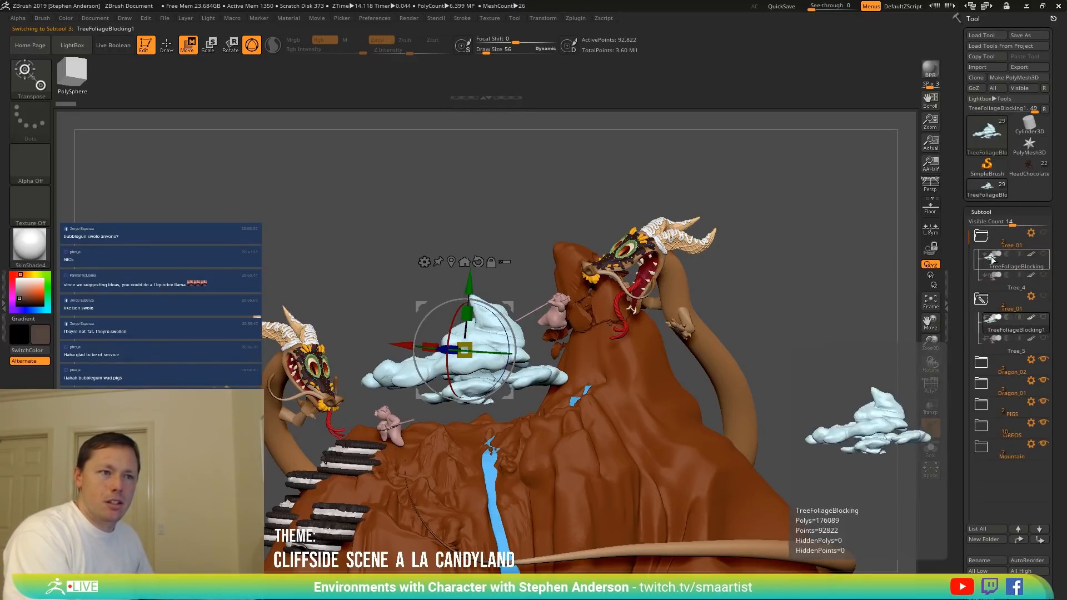
Collapse the original Tree_01 folder and make the duplicated tree folder visible.
mouse_move(1028, 274)
mouse_move(1044, 237)
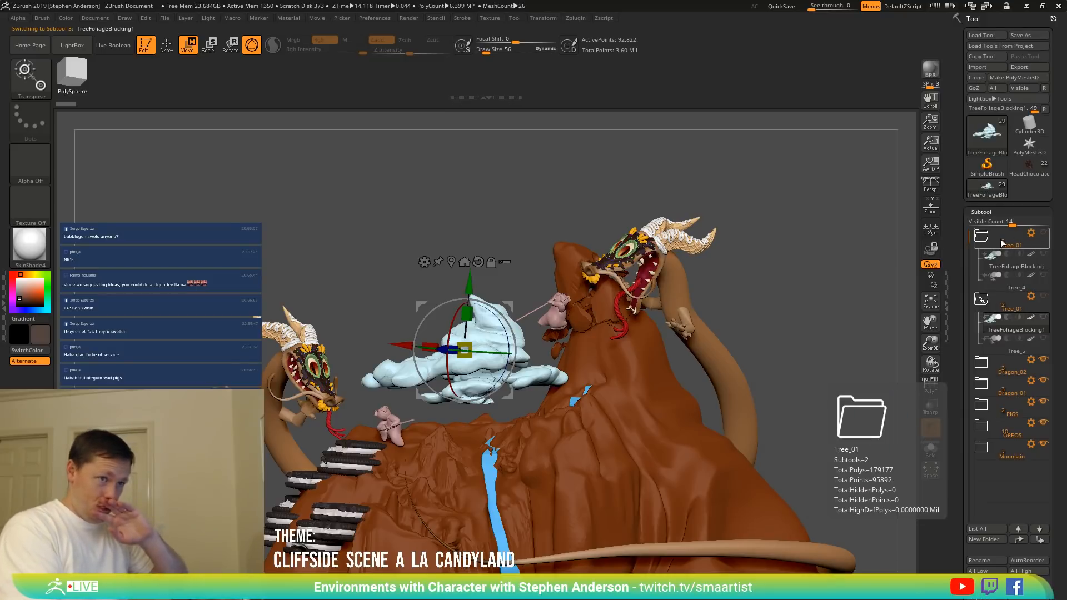
left_click(978, 237)
left_click(1044, 275)
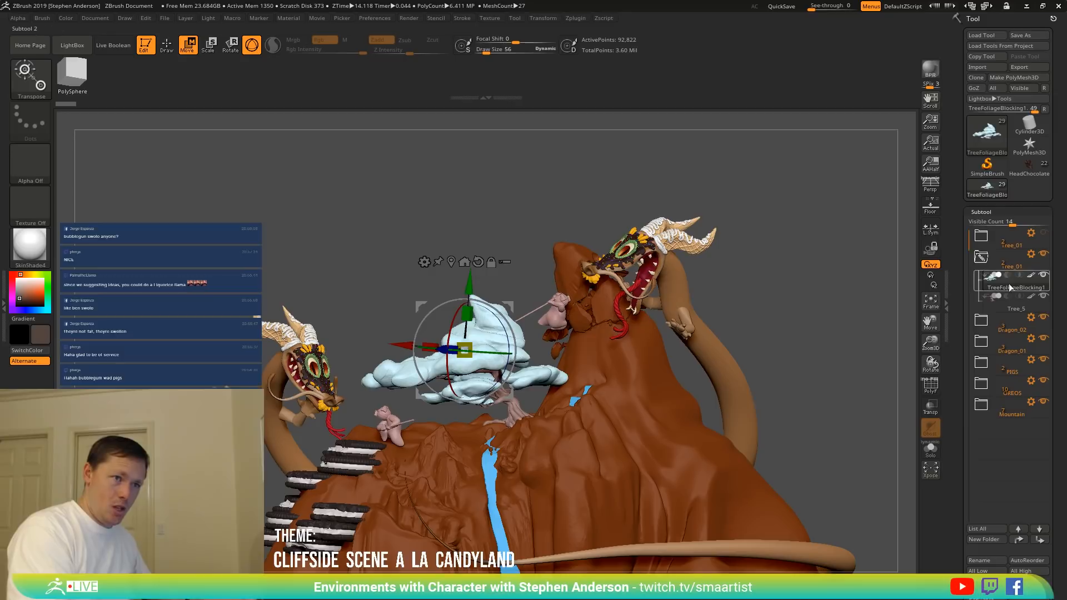
Collapse the duplicated Tree_01 folder and apply Transpose Set to it so its subtools transform together.
left_click(982, 257)
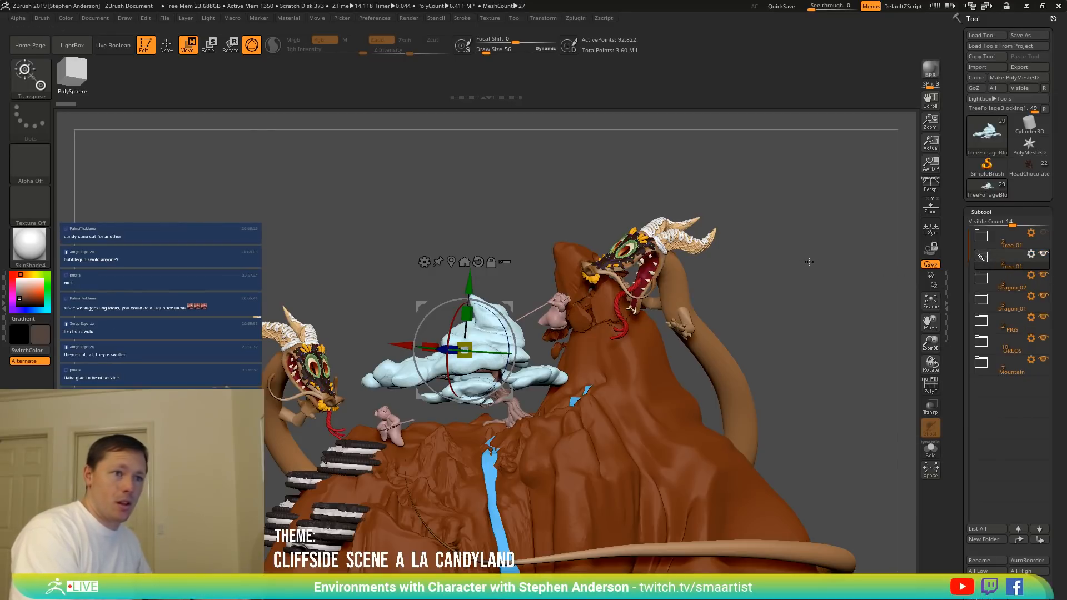
left_click(1030, 254)
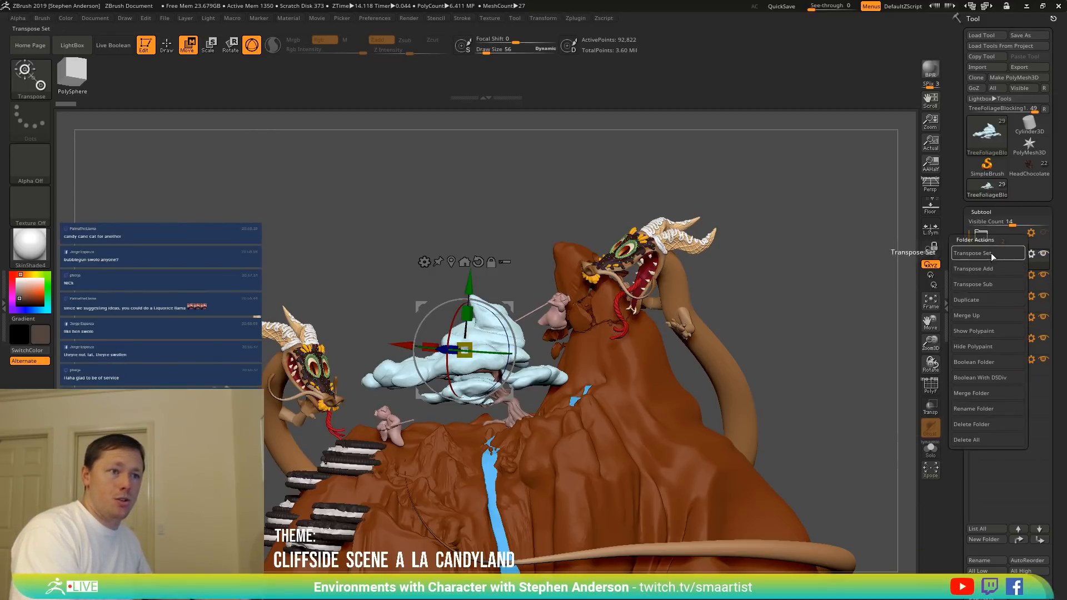
left_click(991, 253)
left_click_drag(784, 279, 792, 279)
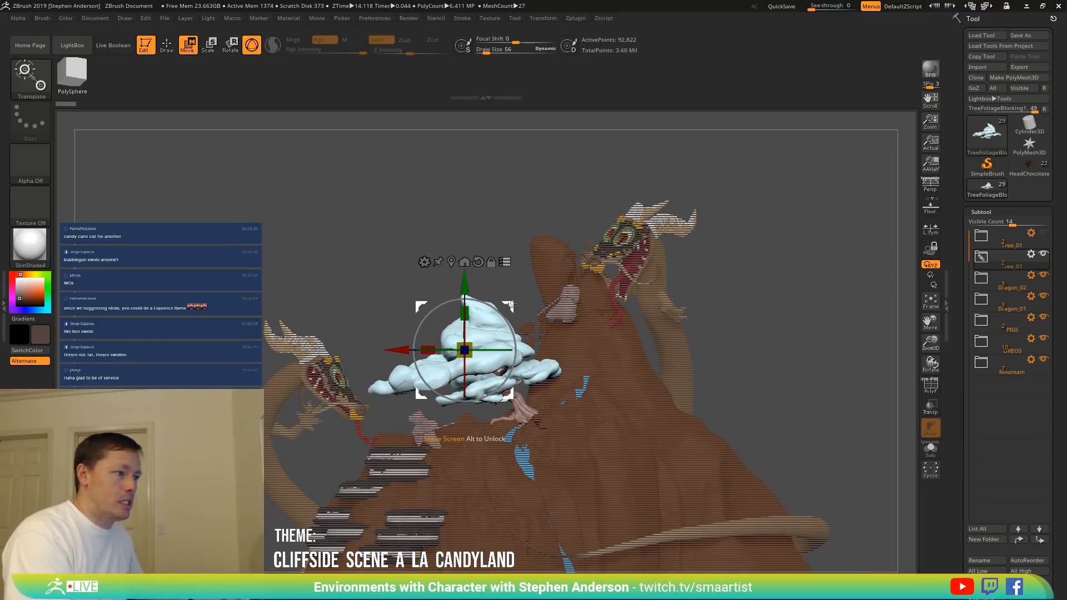
Relocate the transform gizmo to the duplicate tree's trunk base and scale the whole tree up from there.
left_click_drag(508, 304, 645, 325)
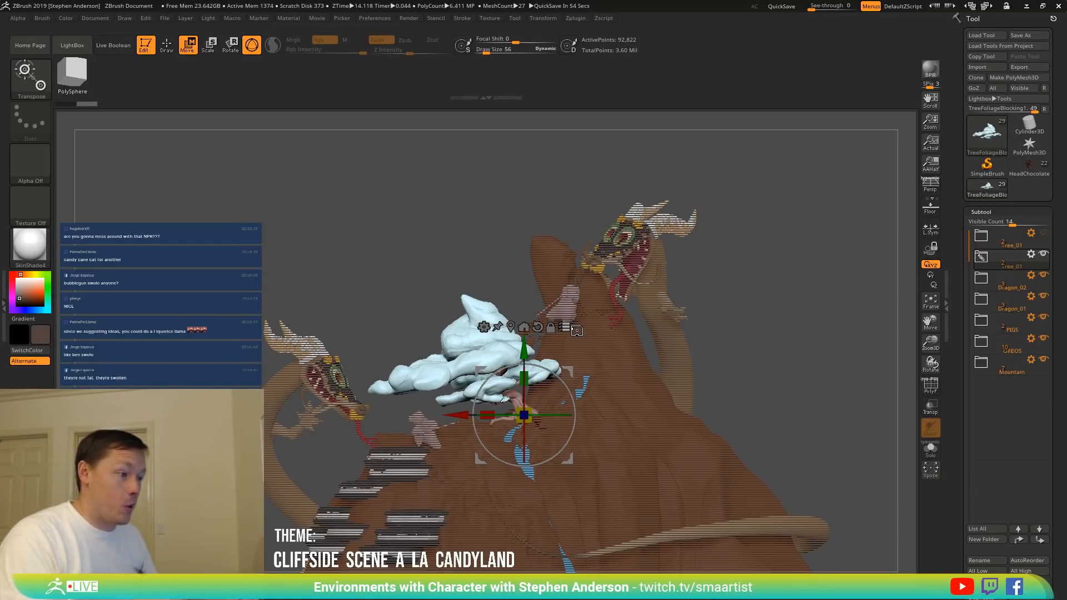
left_click_drag(524, 415, 613, 415)
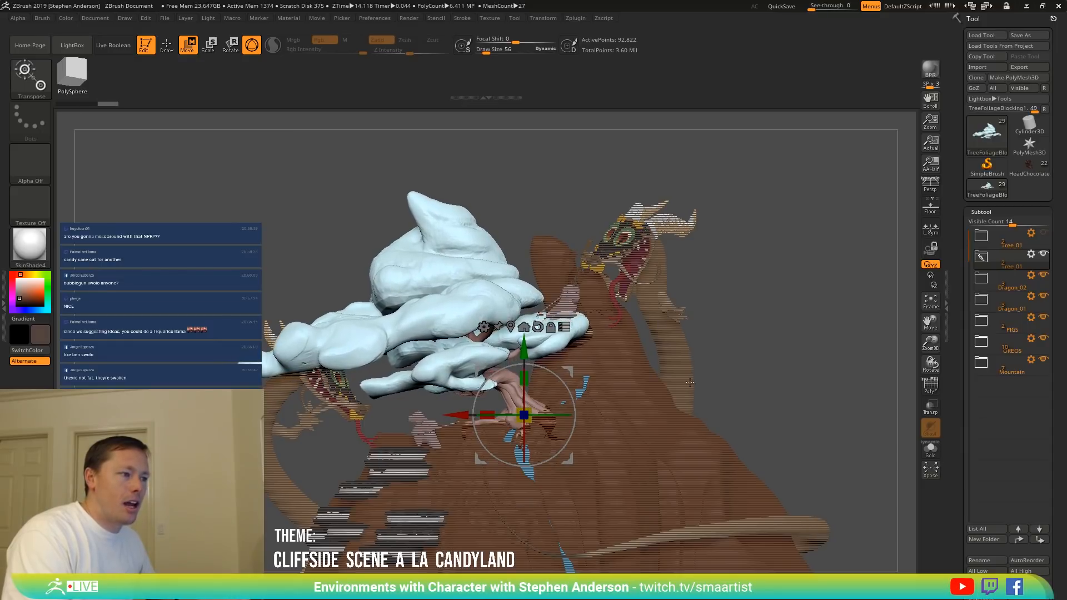
left_click_drag(688, 393, 643, 356)
left_click_drag(762, 371, 673, 377)
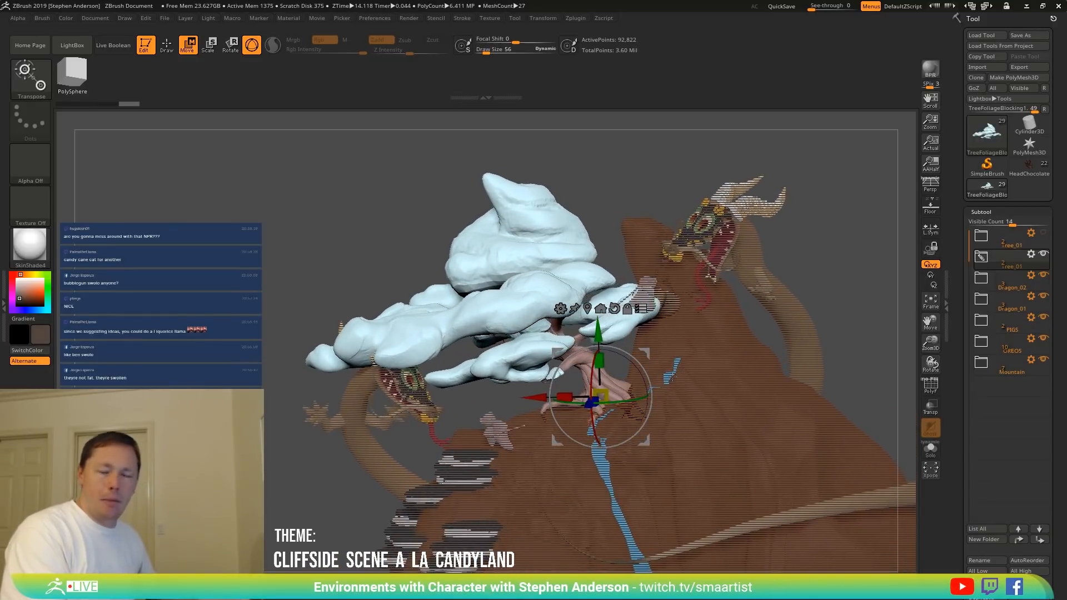
left_click_drag(554, 402, 670, 339)
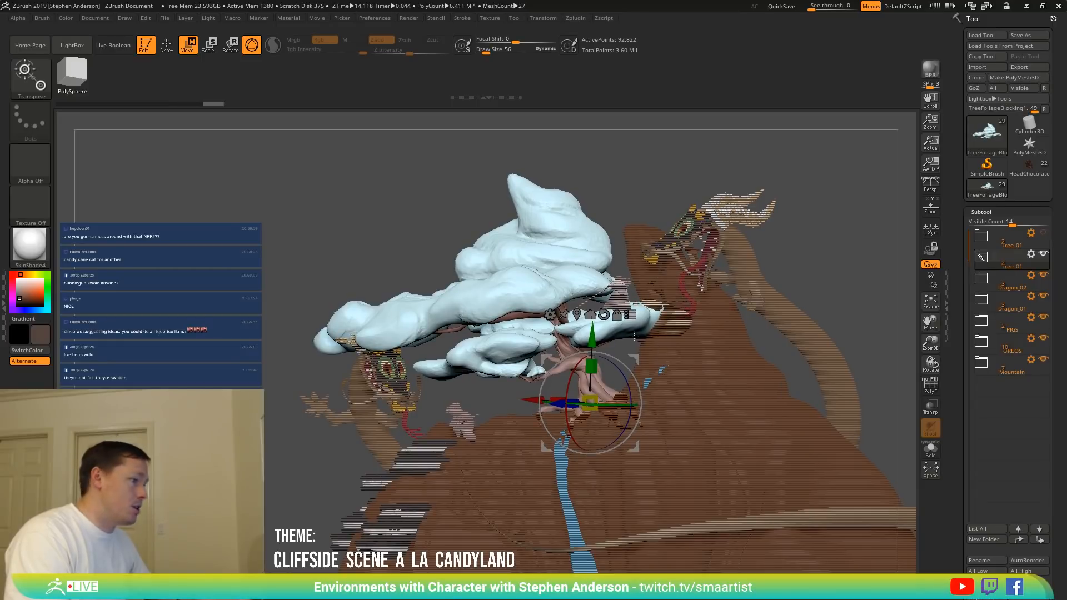
mouse_move(634, 336)
right_mouse_down()
mouse_move(695, 336)
mouse_move(717, 321)
mouse_move(650, 319)
right_mouse_up()
Turn off the multi-subtool transform for the enlarged tree and return to Draw mode.
left_click(744, 300, "ctrl+shift")
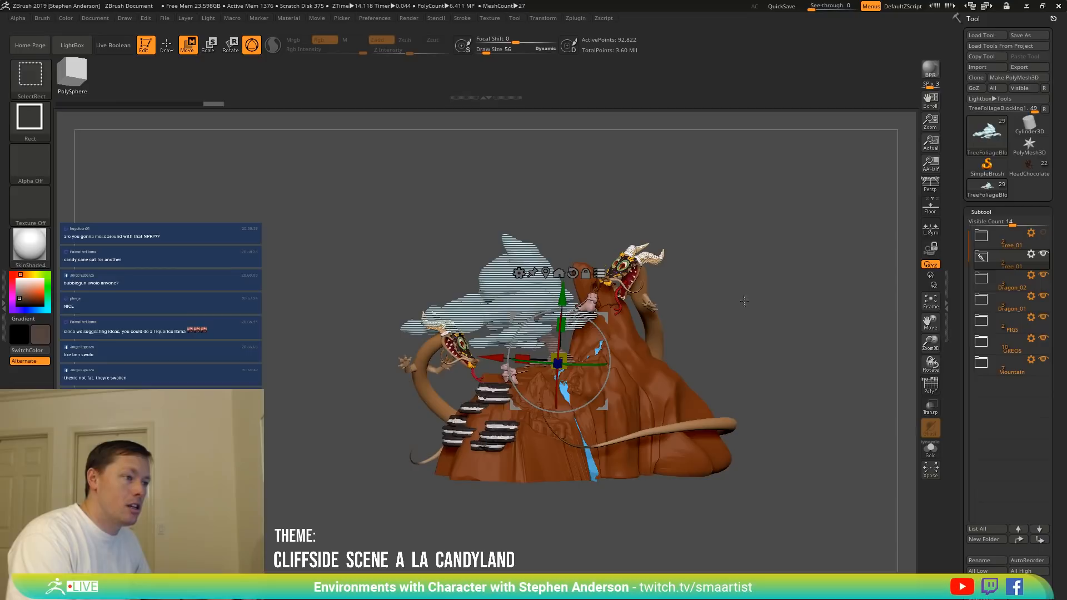
left_click(600, 273)
right_click_drag(769, 295, 736, 312)
key("q")
mouse_move(536, 325)
right_mouse_down("ctrl")
mouse_move(529, 389)
mouse_move(578, 356)
mouse_move(559, 378)
right_mouse_up("ctrl")
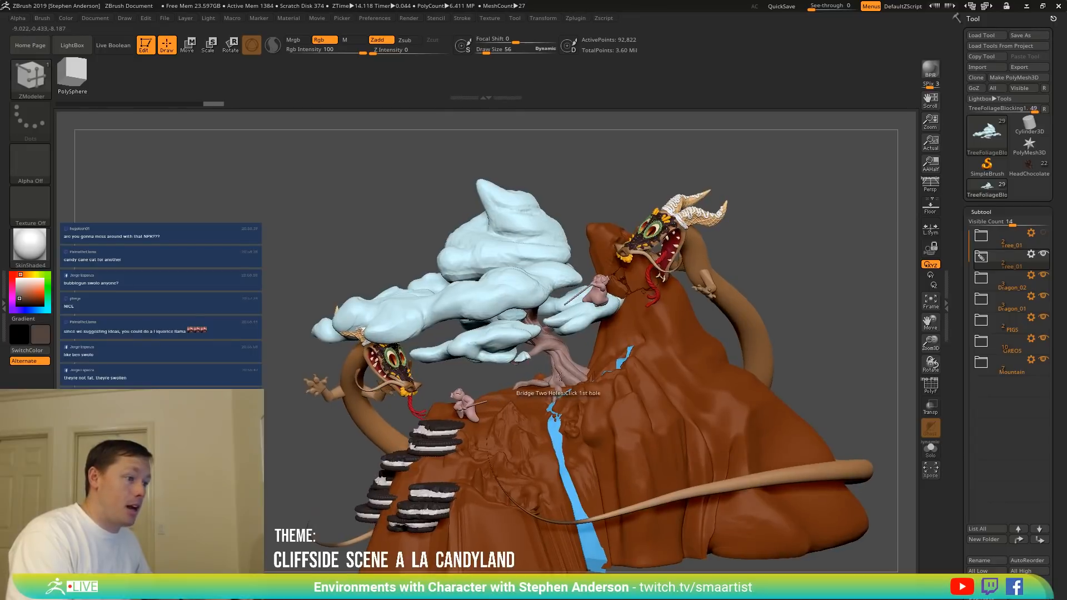
Choose the Move brush and set its draw size to 3812 with the enlarged tree's trunk selected.
type("bm")
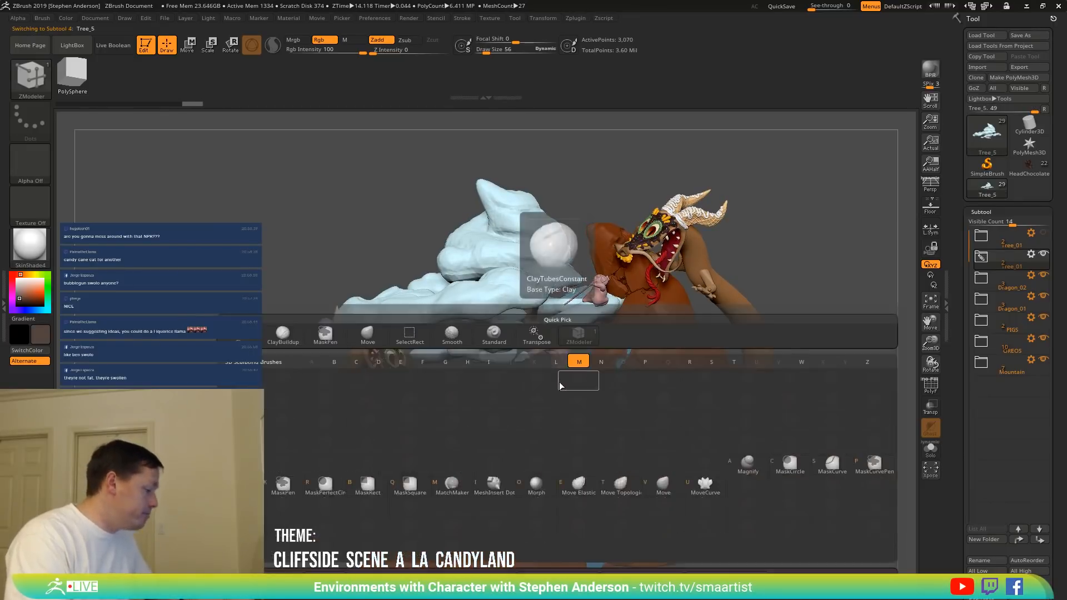
type("v138")
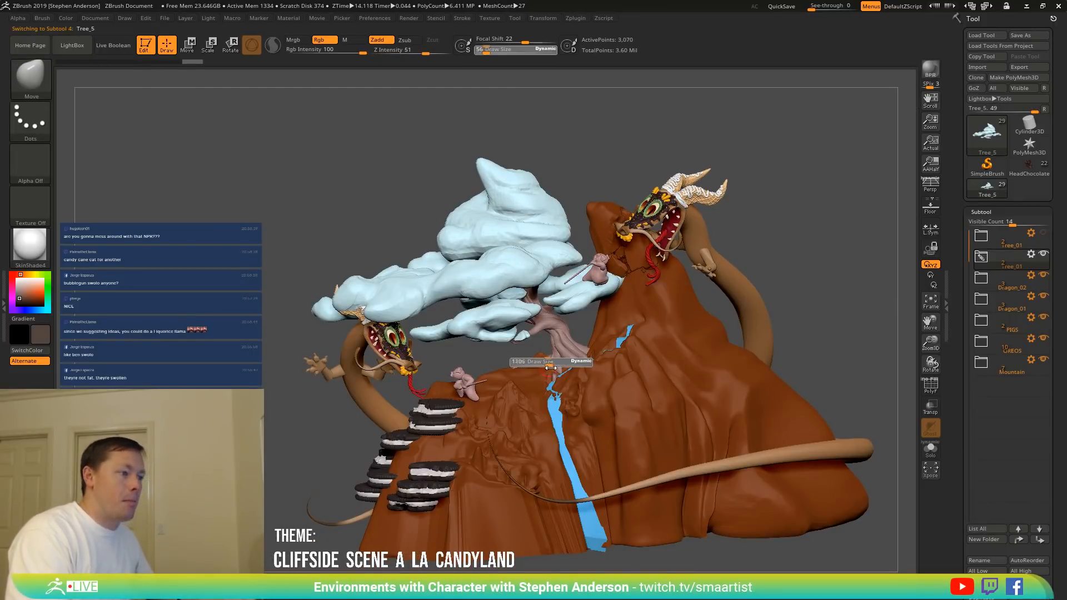
key("Return")
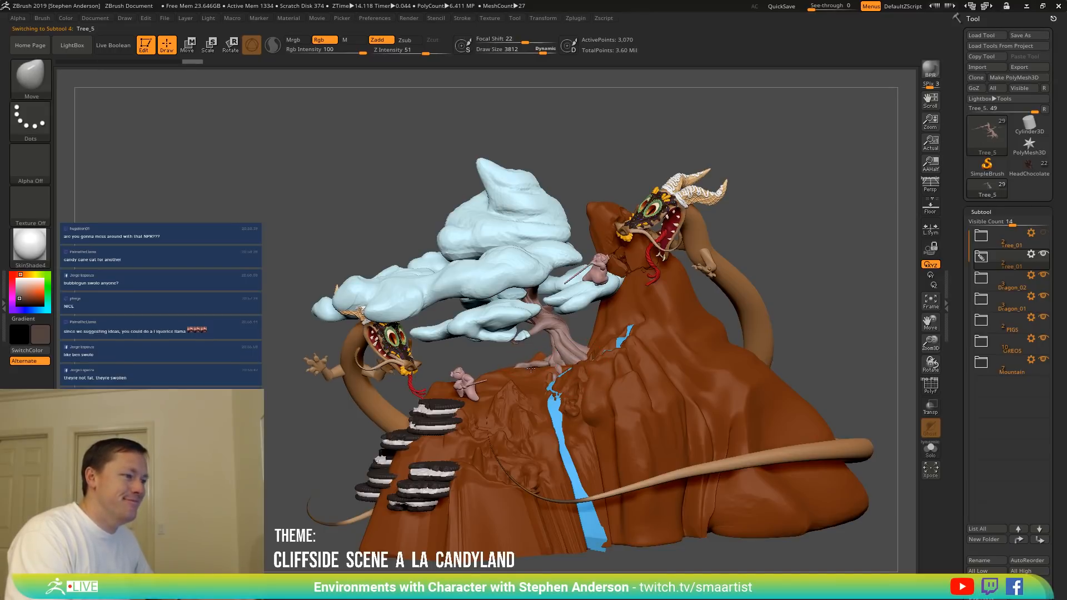
Enable perspective for the view and frame the large tree, upper dragon and mountain.
right_click_drag(501, 374, 547, 354)
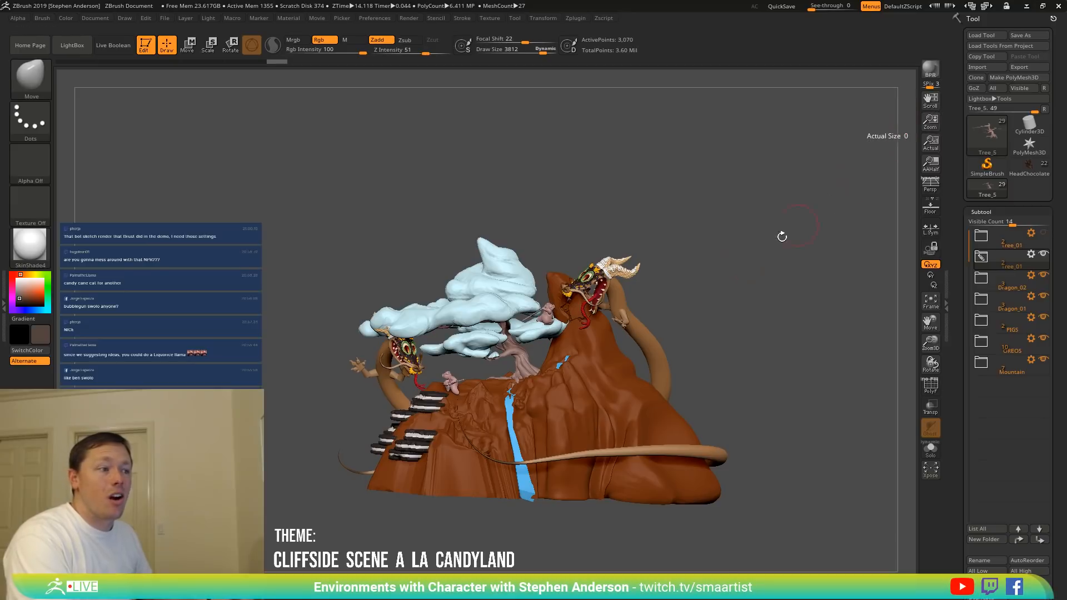
mouse_move(782, 235)
right_mouse_down("ctrl")
mouse_move(743, 336)
mouse_move(766, 324)
mouse_move(764, 375)
right_mouse_up("ctrl")
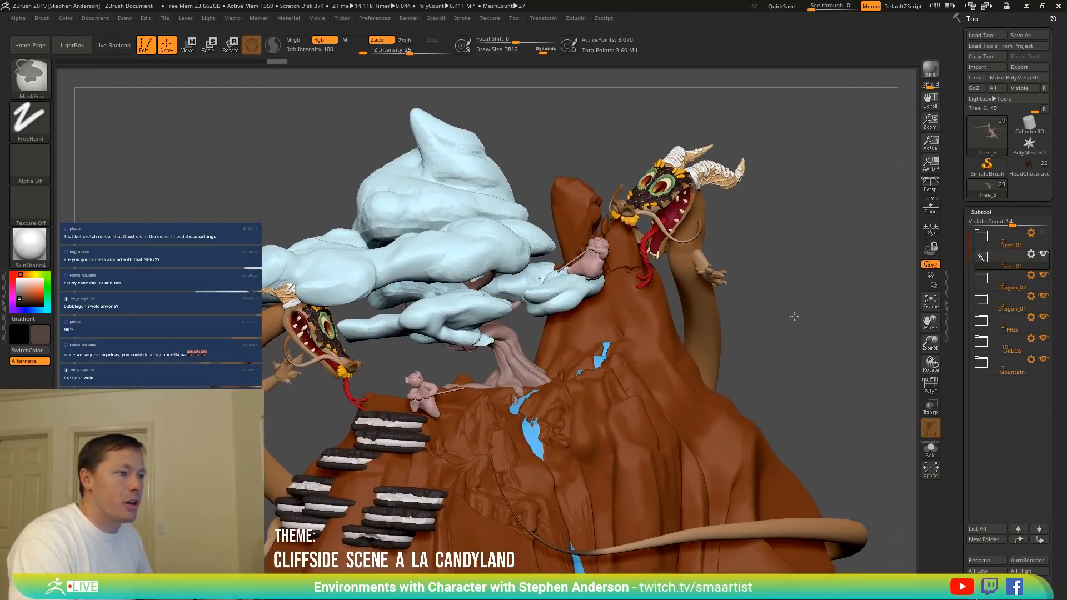
left_click(928, 191)
right_click_drag(800, 242, 786, 258)
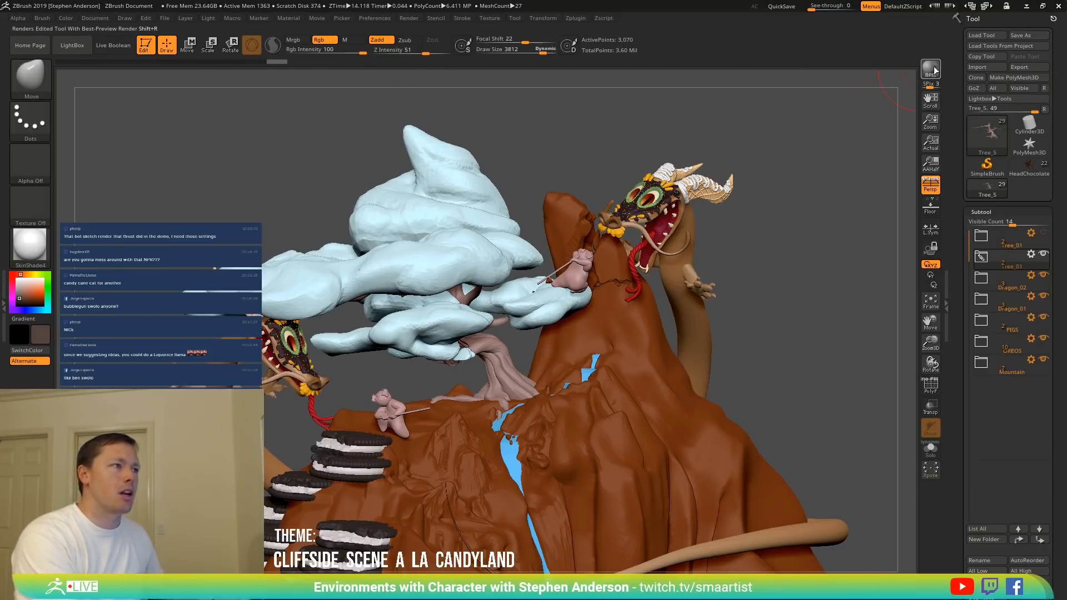
Expand the BPR Shadow render settings and adjust the shadow sliders.
left_click(409, 20)
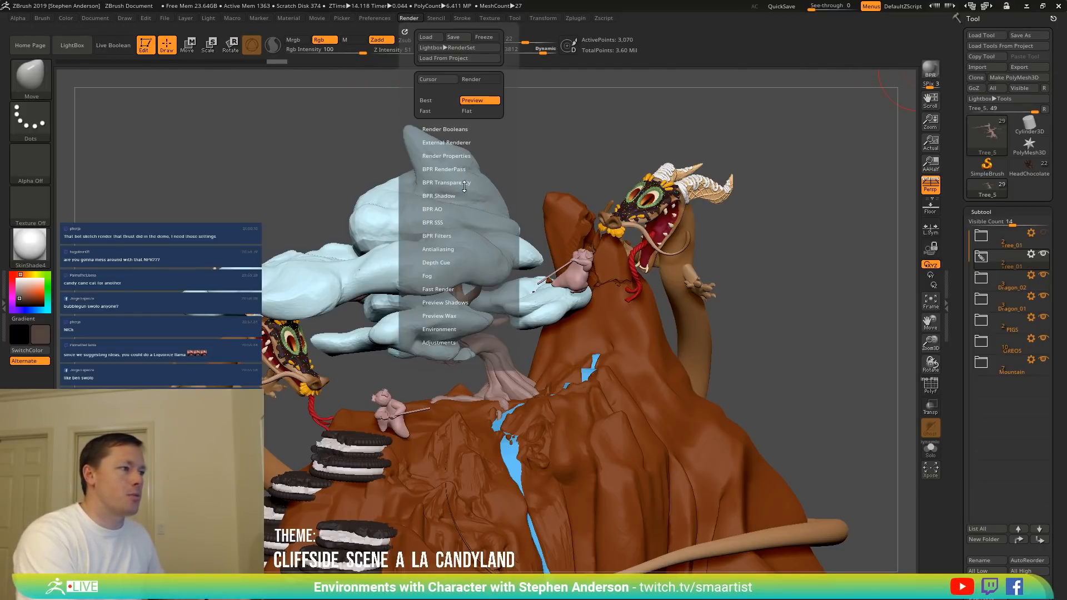
left_click(439, 196)
mouse_move(440, 210)
left_mouse_down()
mouse_move(482, 209)
mouse_move(432, 220)
left_mouse_up()
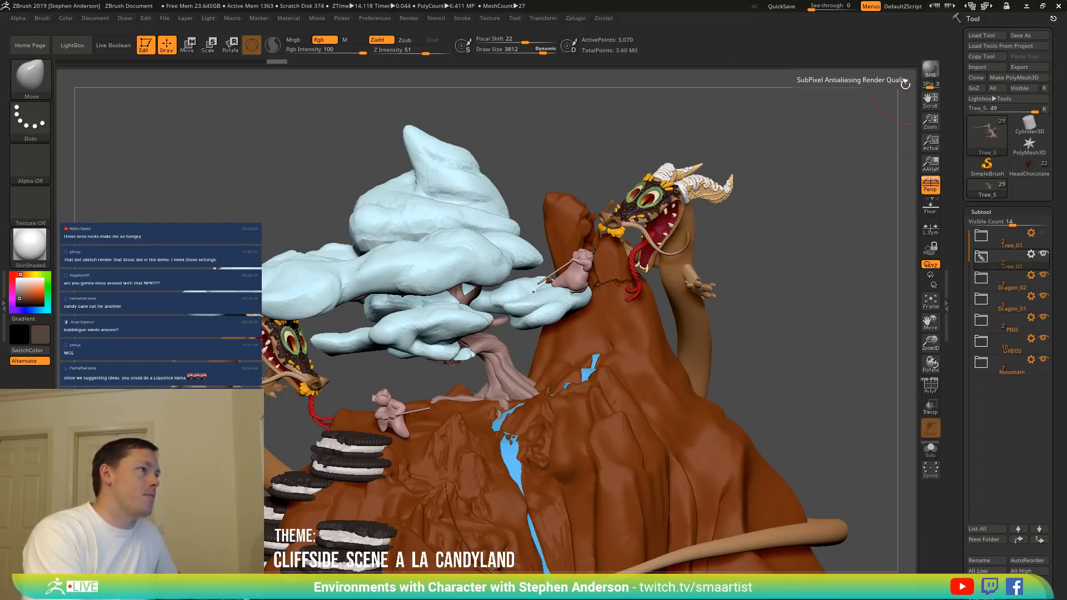
Review the render settings and the modifiers of the SkinShade4 material.
left_click(401, 17)
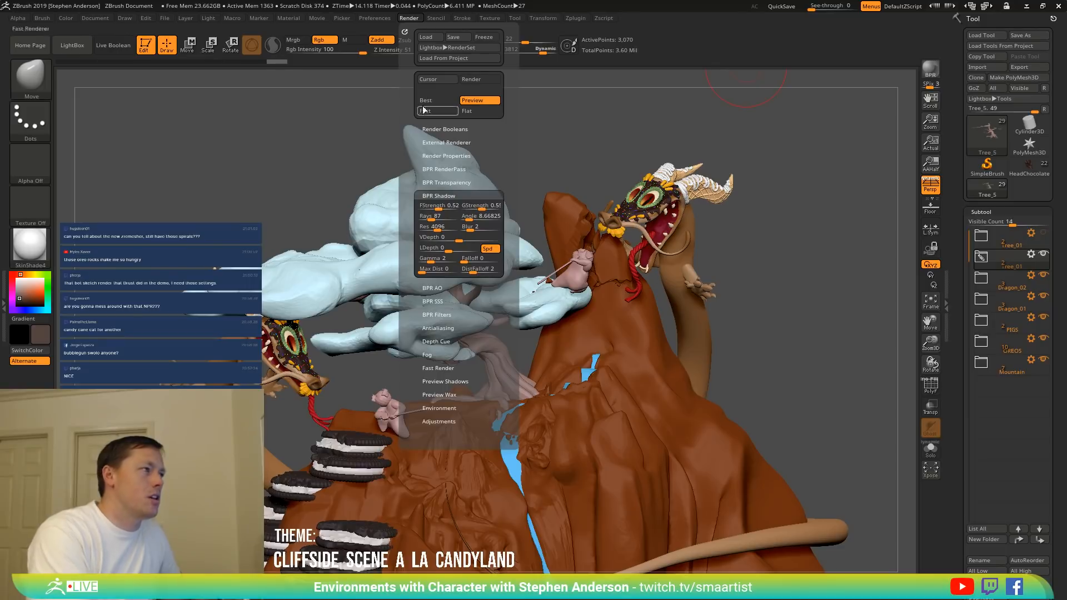
left_click(286, 18)
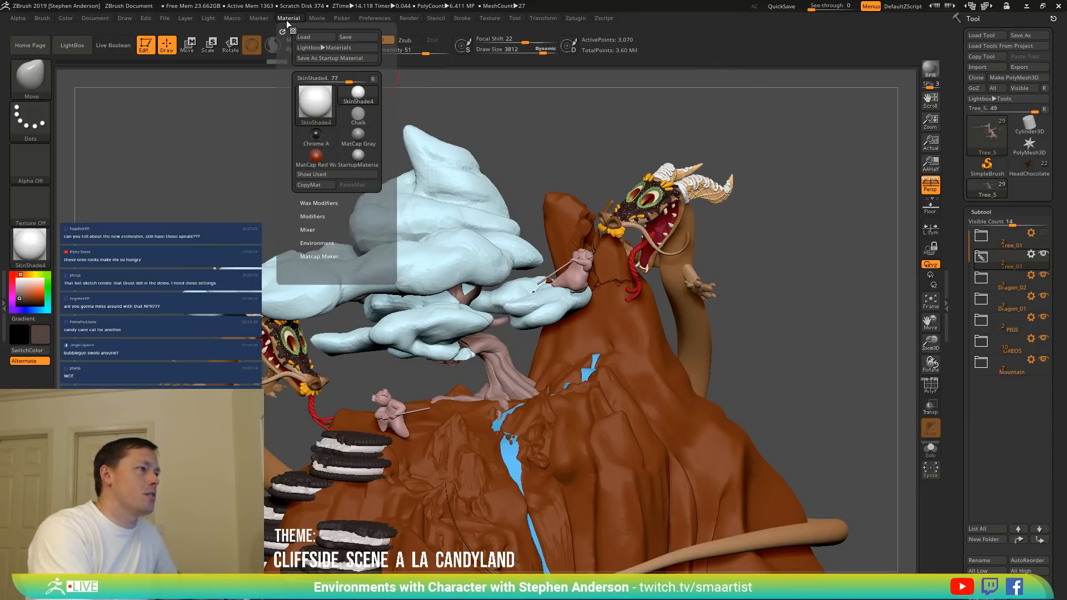
left_click(328, 217)
left_click_drag(366, 204, 365, 128)
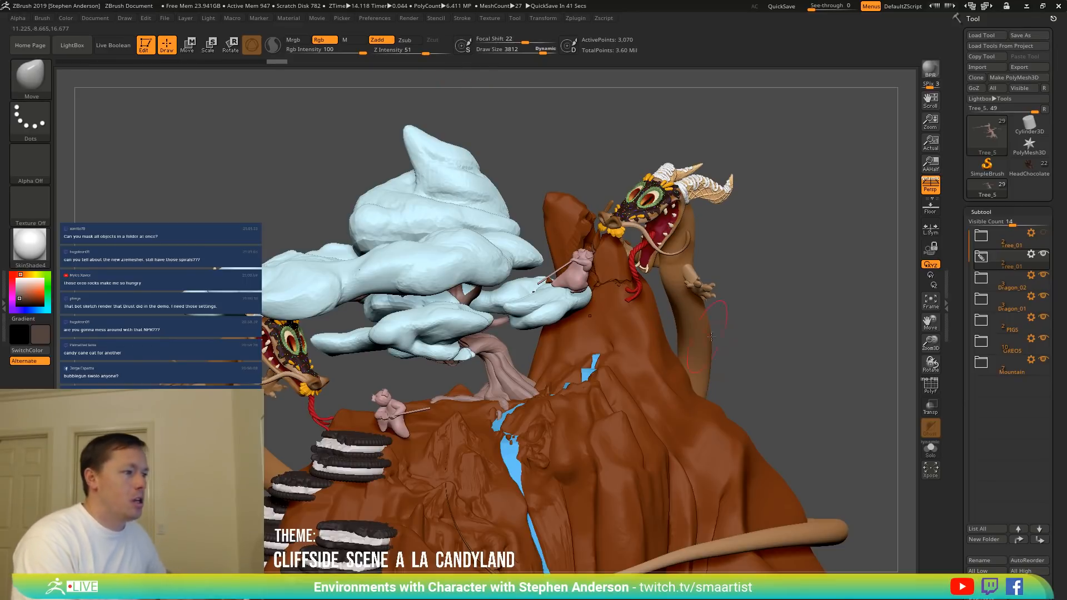
Rename the duplicated Tree_01 folder as Tree_02.
mouse_move(1034, 316)
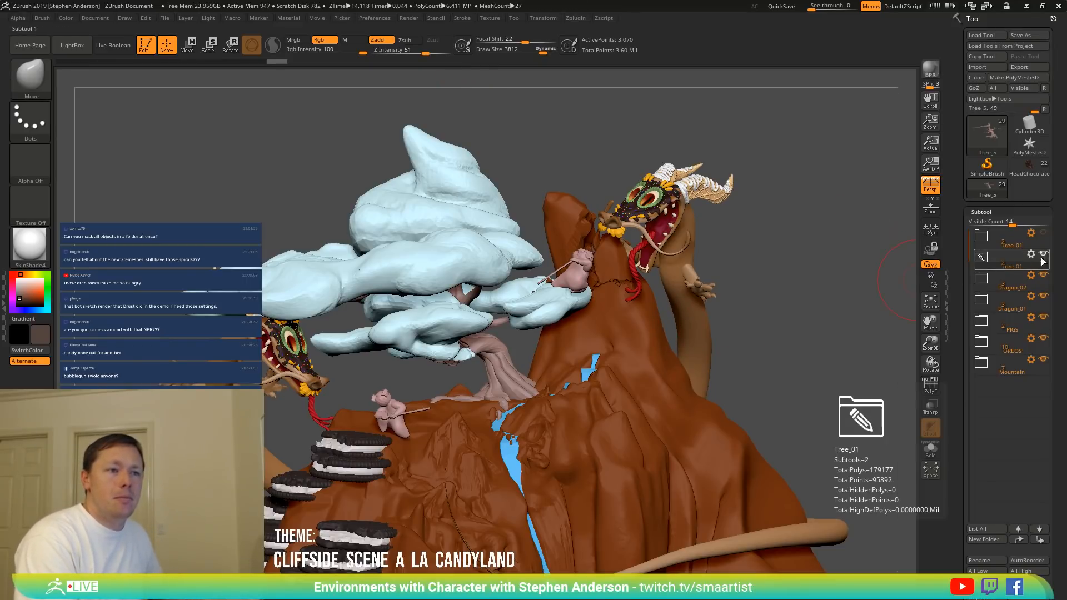
left_click(1031, 254)
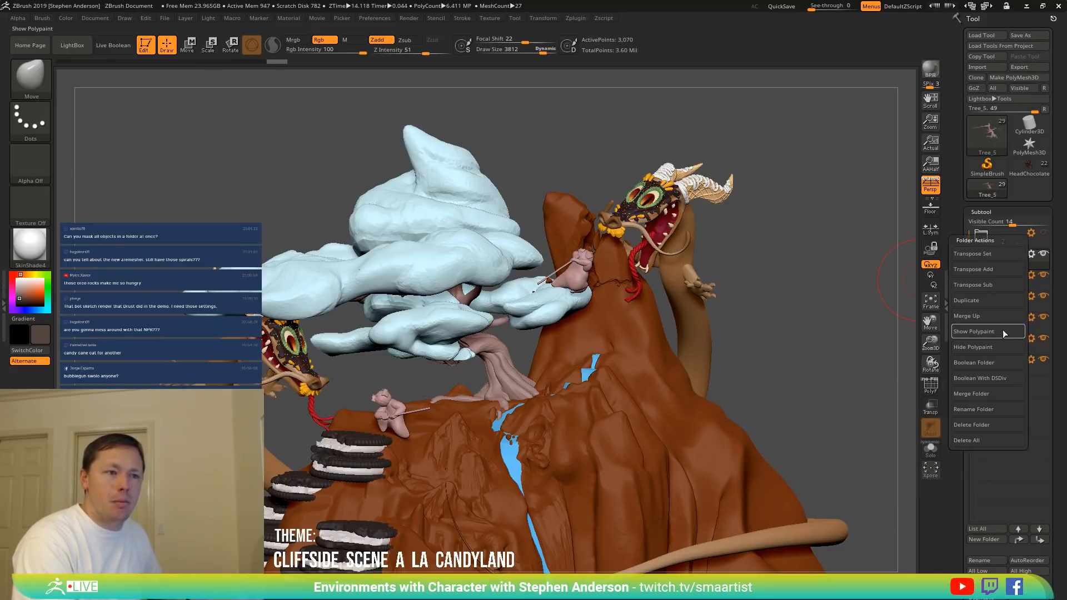
left_click(1002, 409)
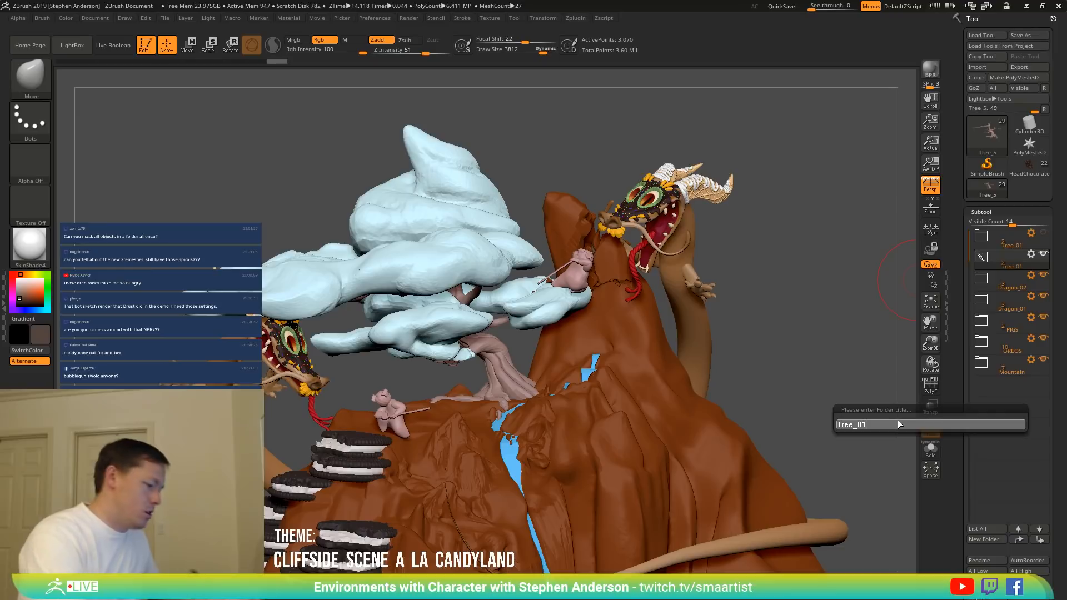
key("BackSpace")
type("2")
key("Return")
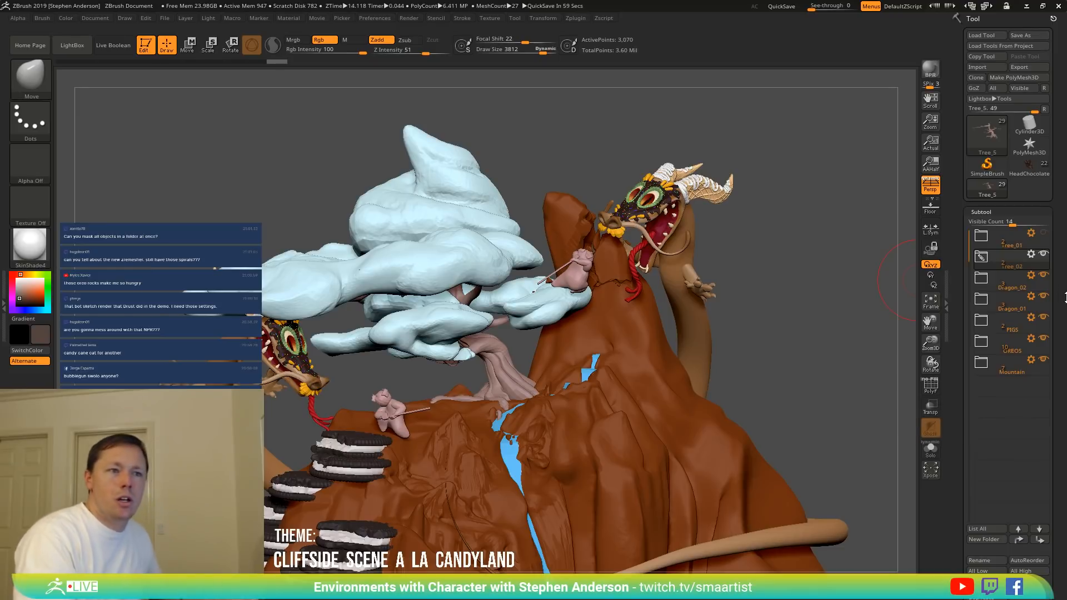
Hide the Tree_02 folder, show Tree_01 instead, and select its TreeFoliageBlocking subtool.
left_click(1043, 254)
left_click(1043, 233)
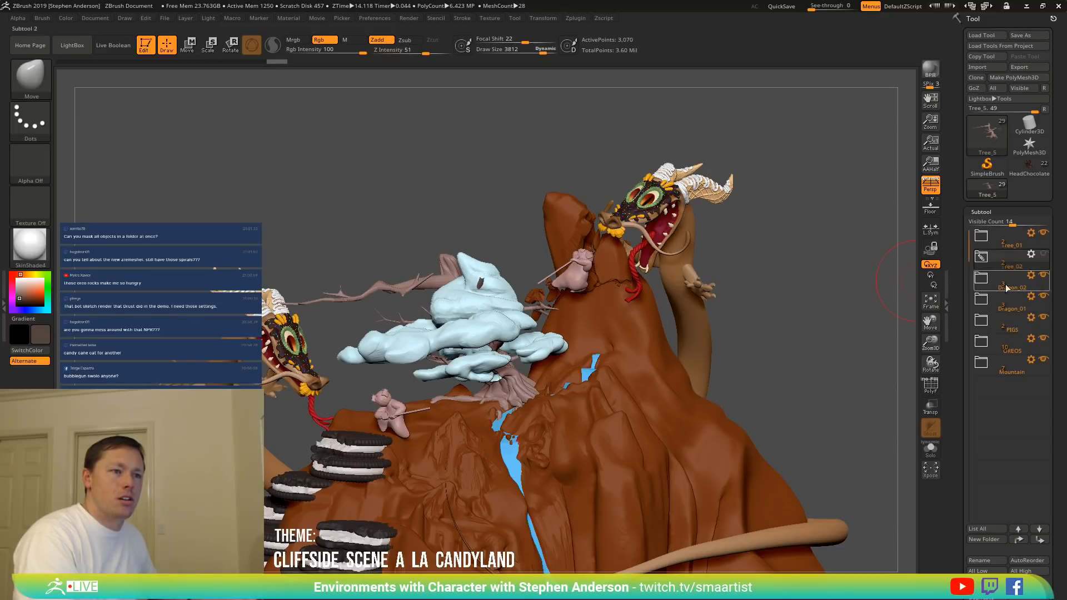
left_click(1006, 240)
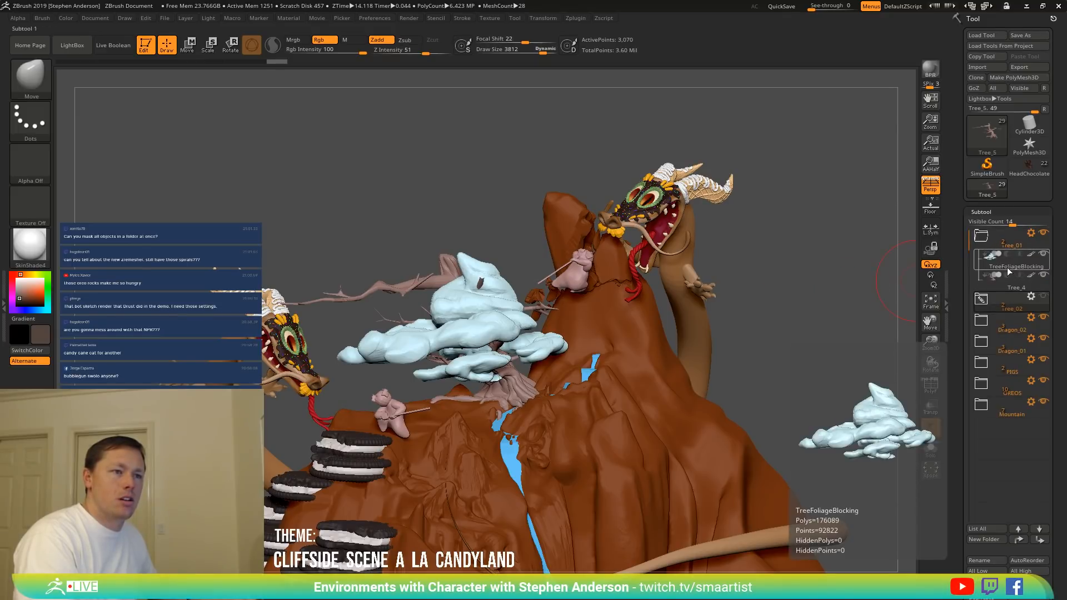
left_click(1009, 270)
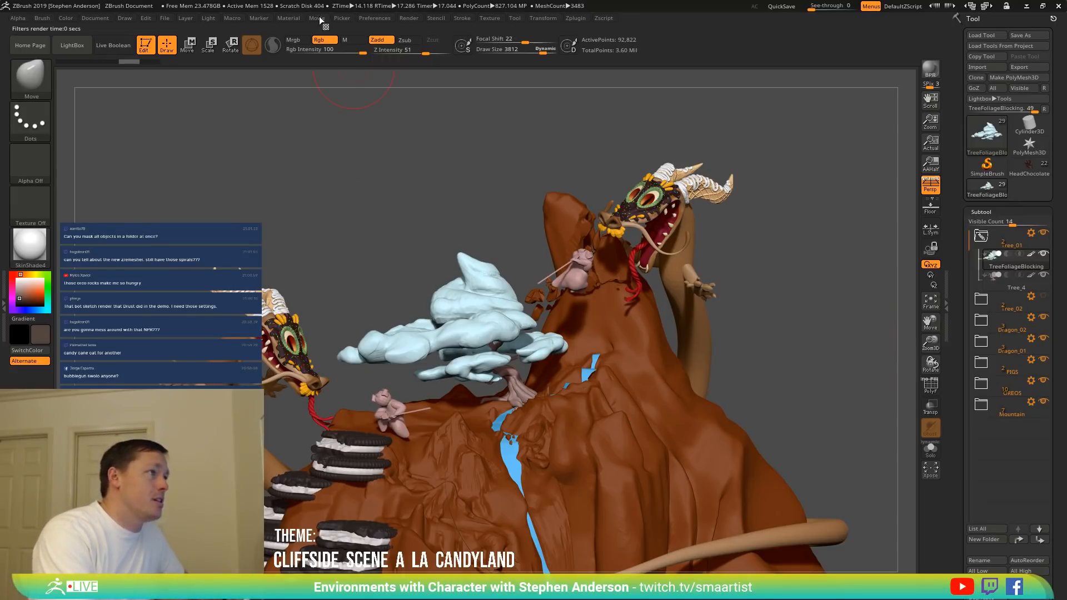
Dock the Render palette beside the canvas and expand its BPR Filters settings.
left_click(404, 18)
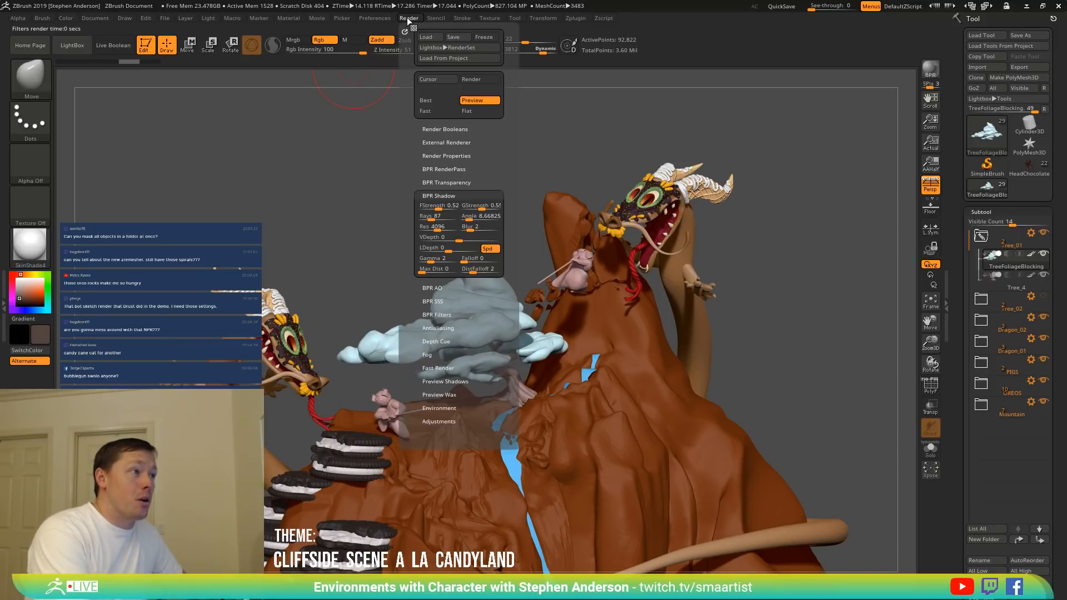
left_click(405, 21)
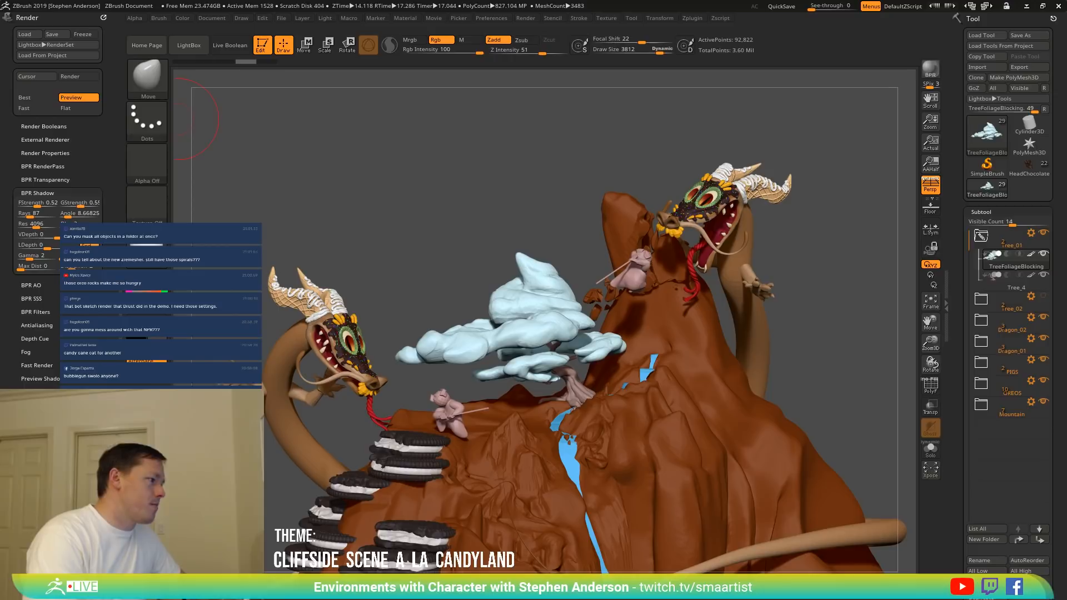
left_click(43, 312)
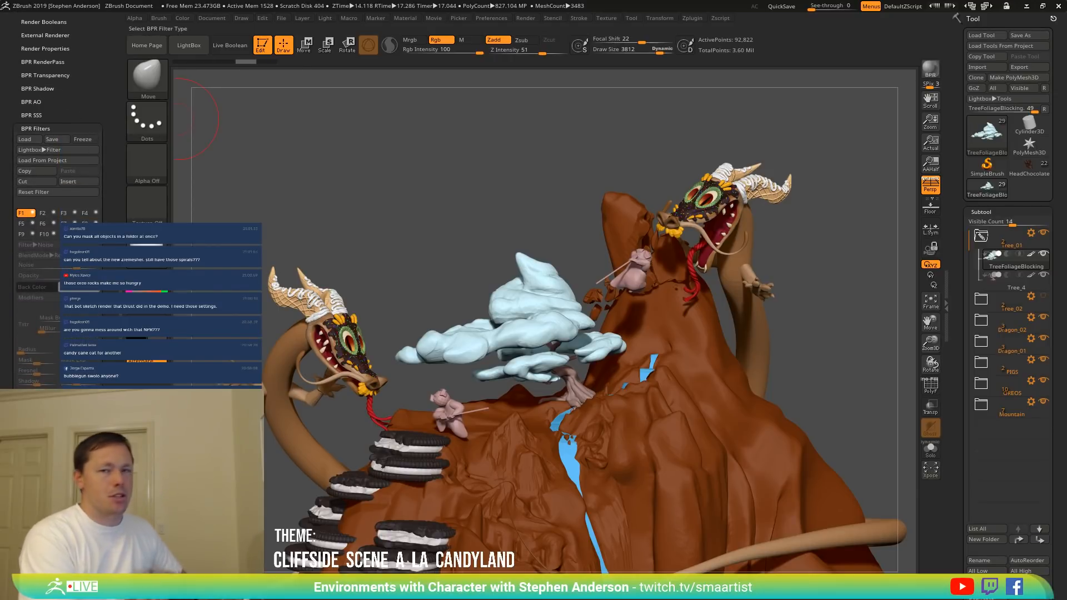
Apply the BluePrint01.ZRP filter preset from LightBox to the scene render and reopen the filter library.
key("comma")
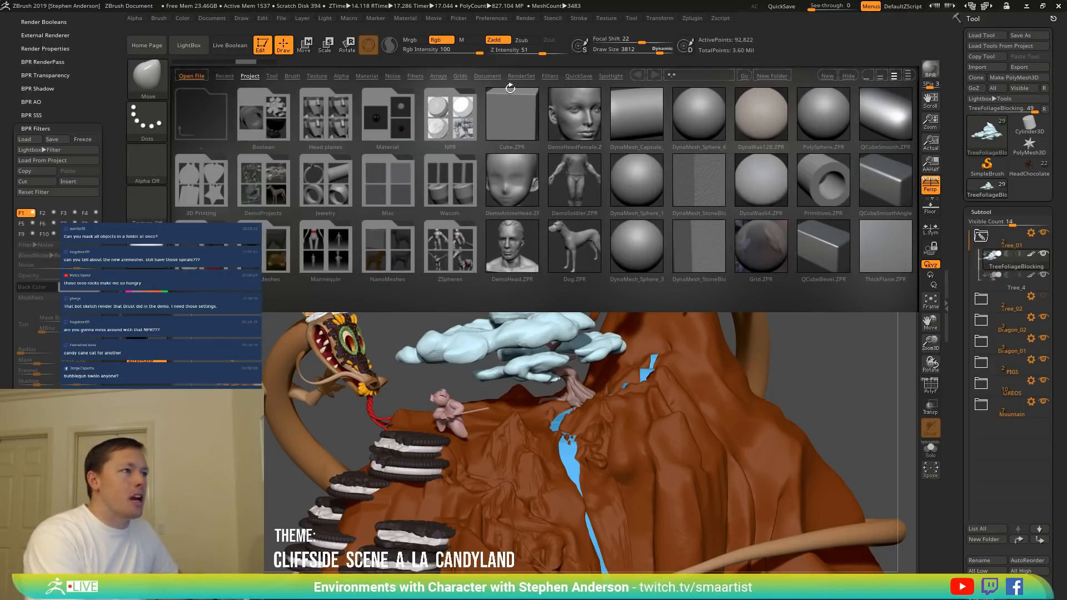
left_click(550, 77)
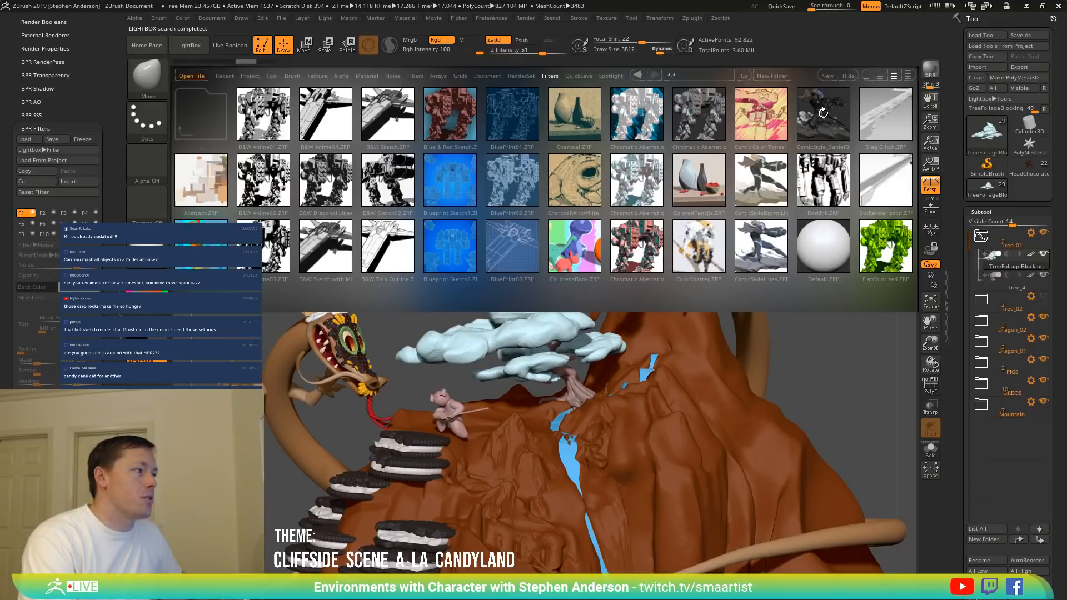
double_click(504, 120)
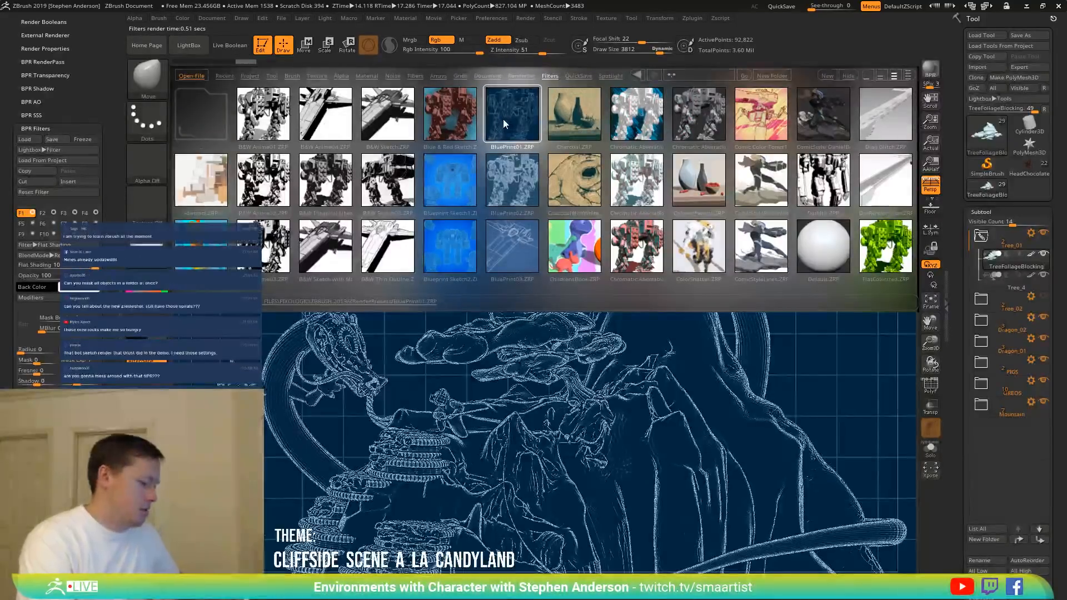
key("comma")
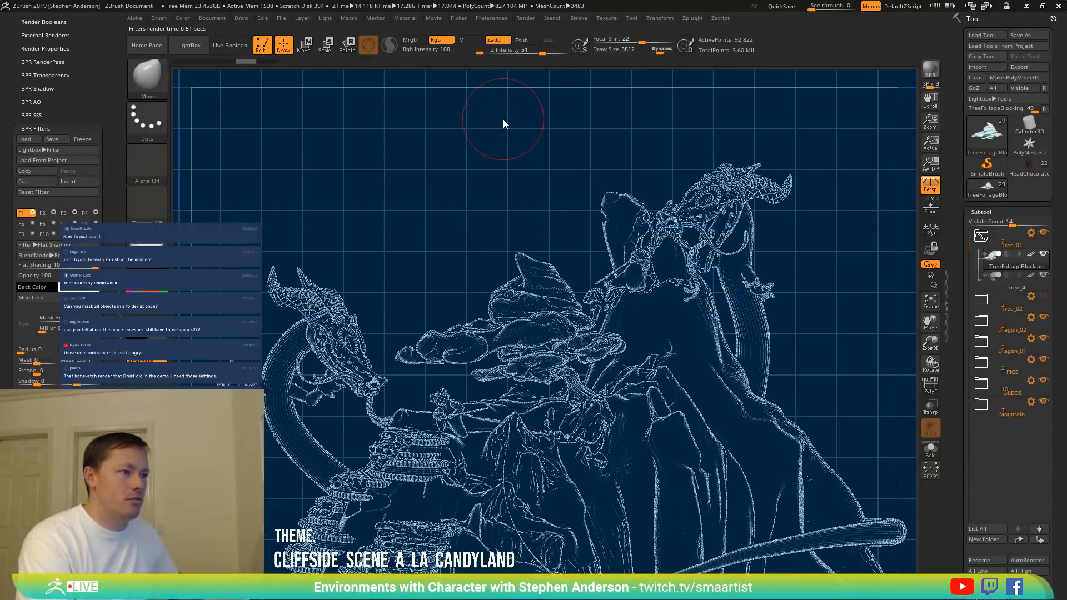
key("comma")
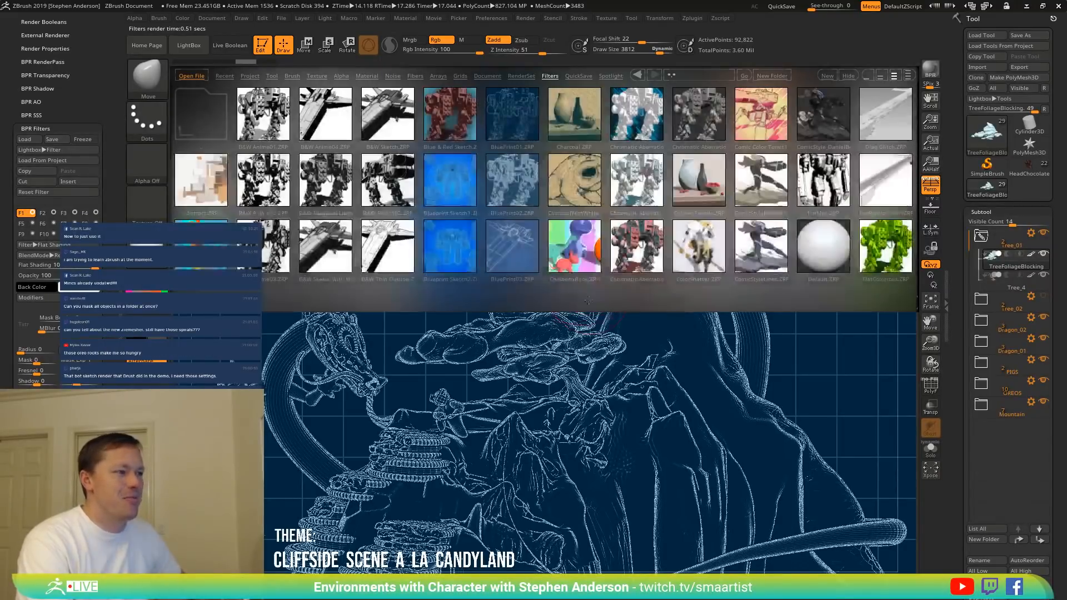
Shrink the filter library to a single row and try the B&W Diagonal Lines01 and AbstractColorOffsets presets on the render.
left_click(867, 76)
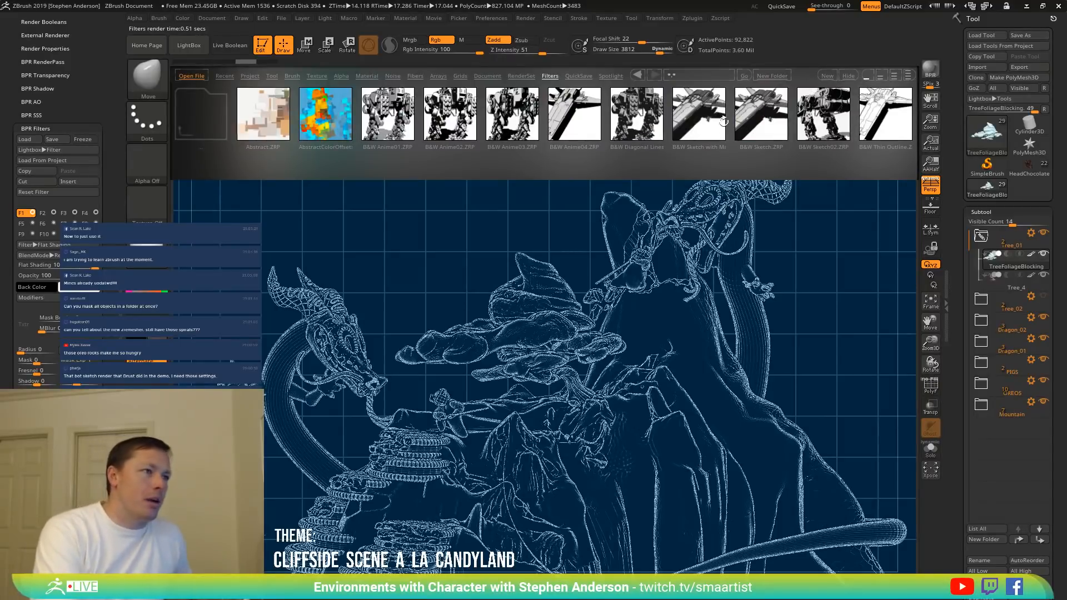
left_click(634, 126)
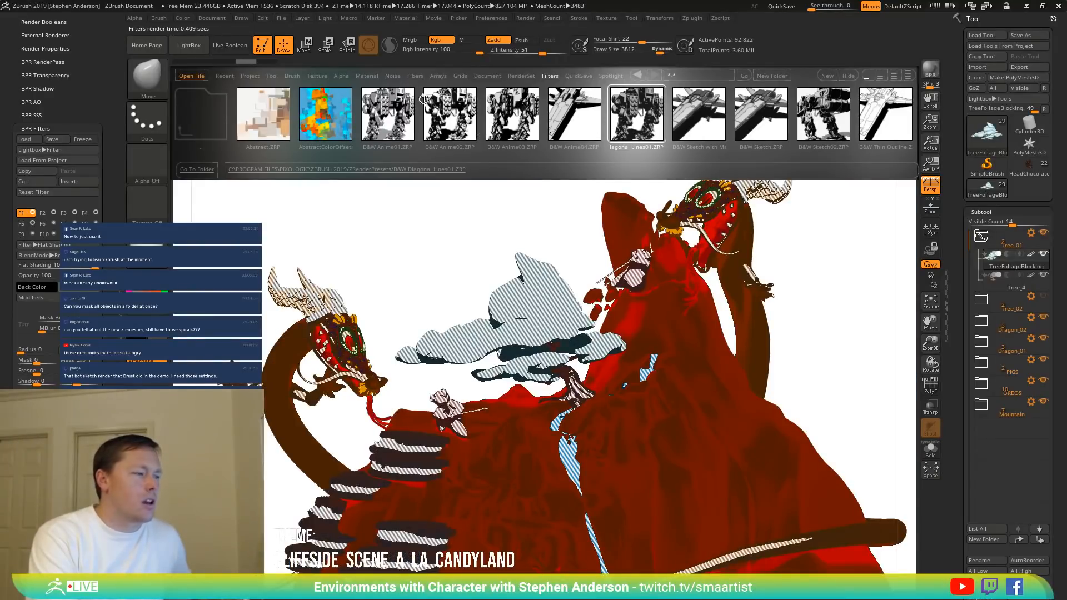
left_click(325, 120)
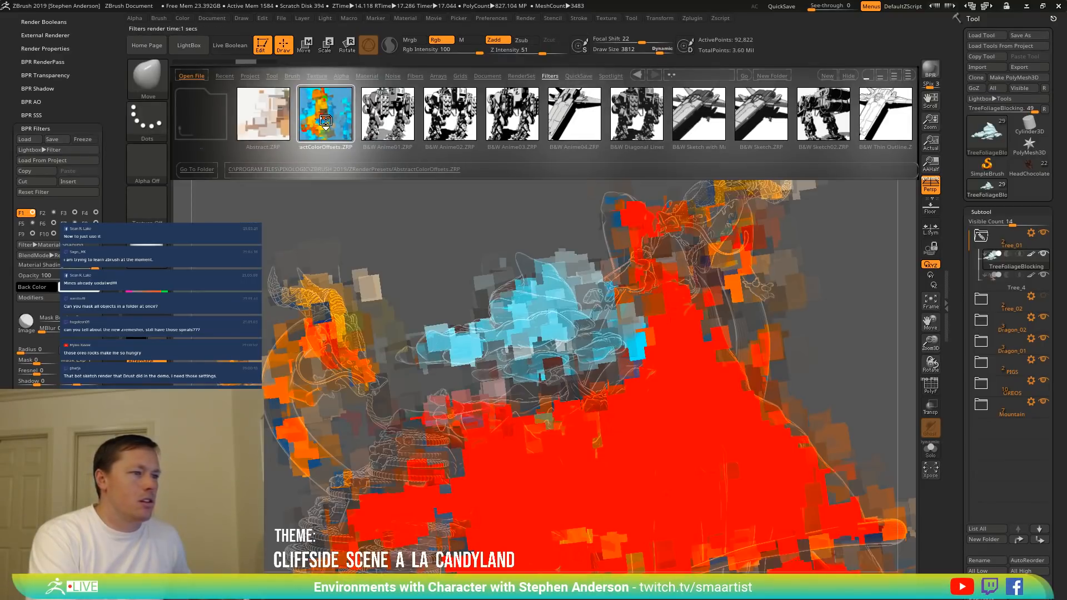
Try the Blue & Red Sketch and Blueprint Sketch2 filter presets on the scene render.
mouse_move(799, 151)
left_mouse_down()
mouse_move(671, 149)
mouse_move(522, 123)
left_mouse_up()
left_click(514, 122)
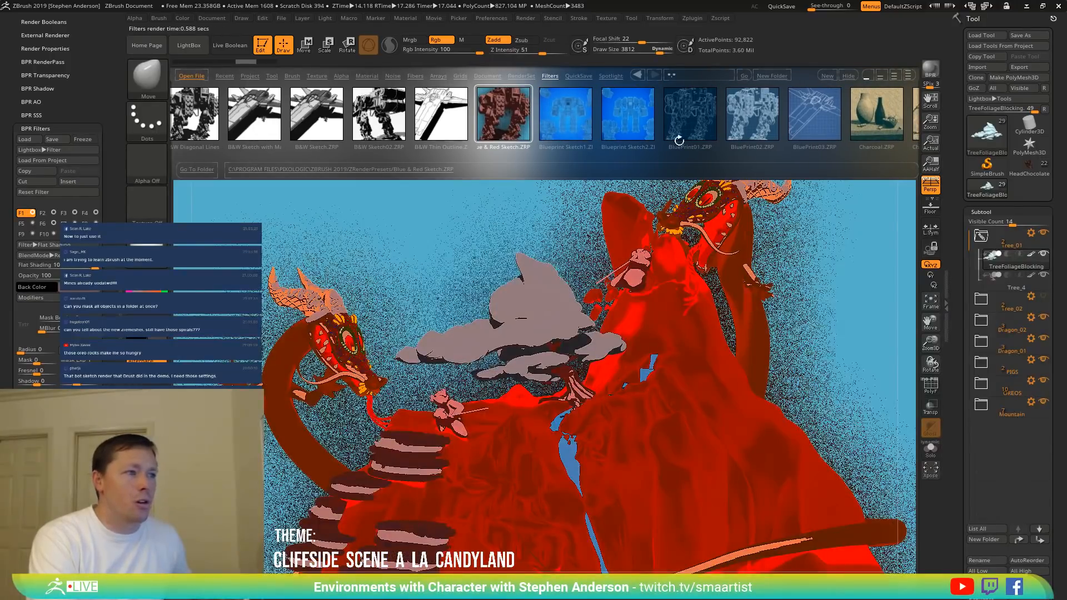
left_click(640, 115)
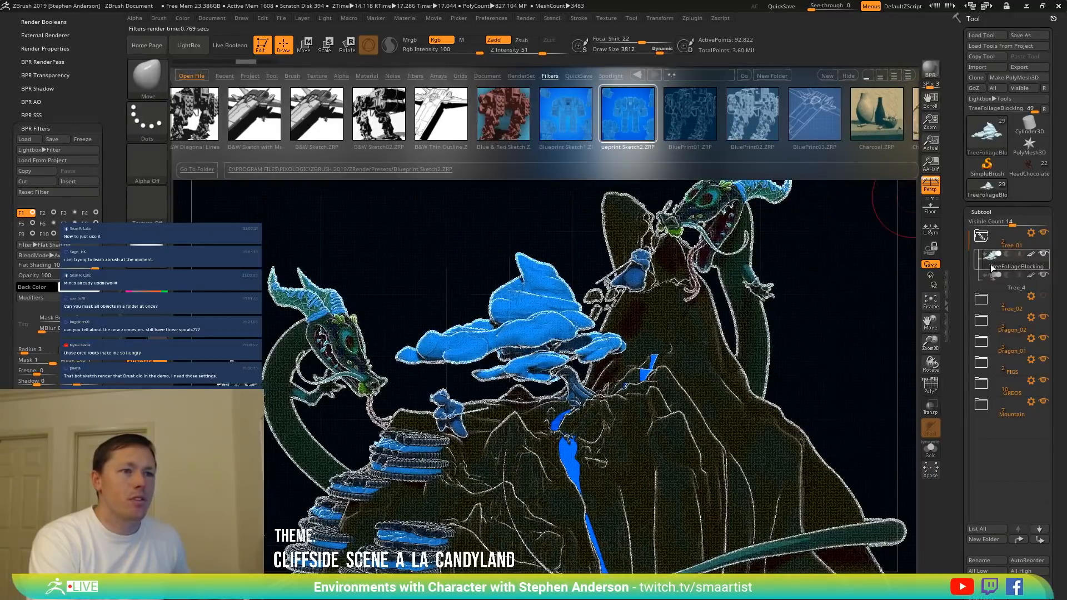
Collapse the Tree_01 folder and hide the polypaint on all its subtools.
mouse_move(1039, 274)
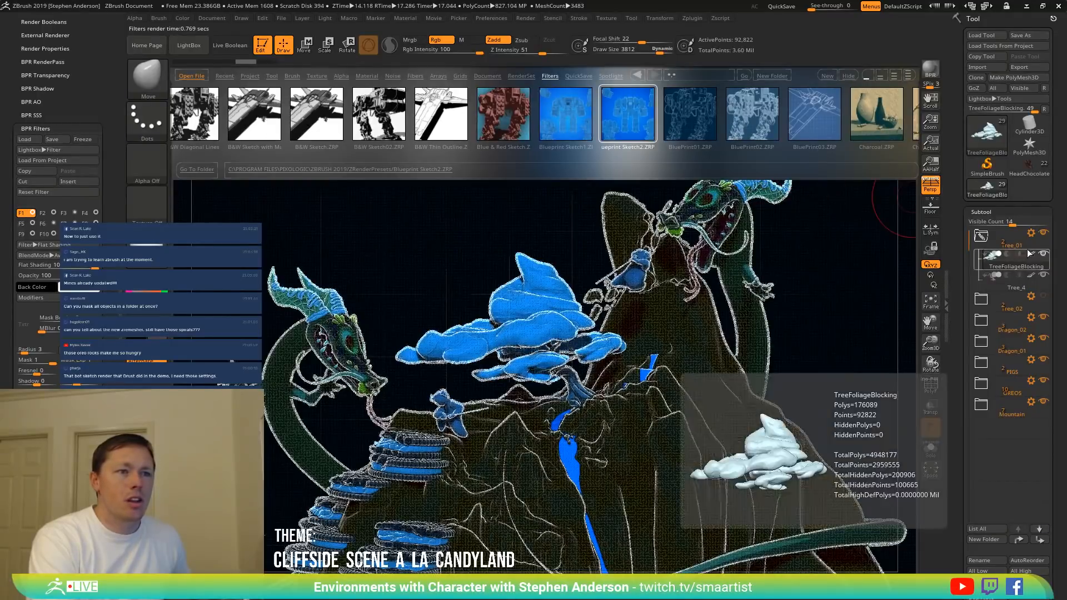
left_click(983, 238)
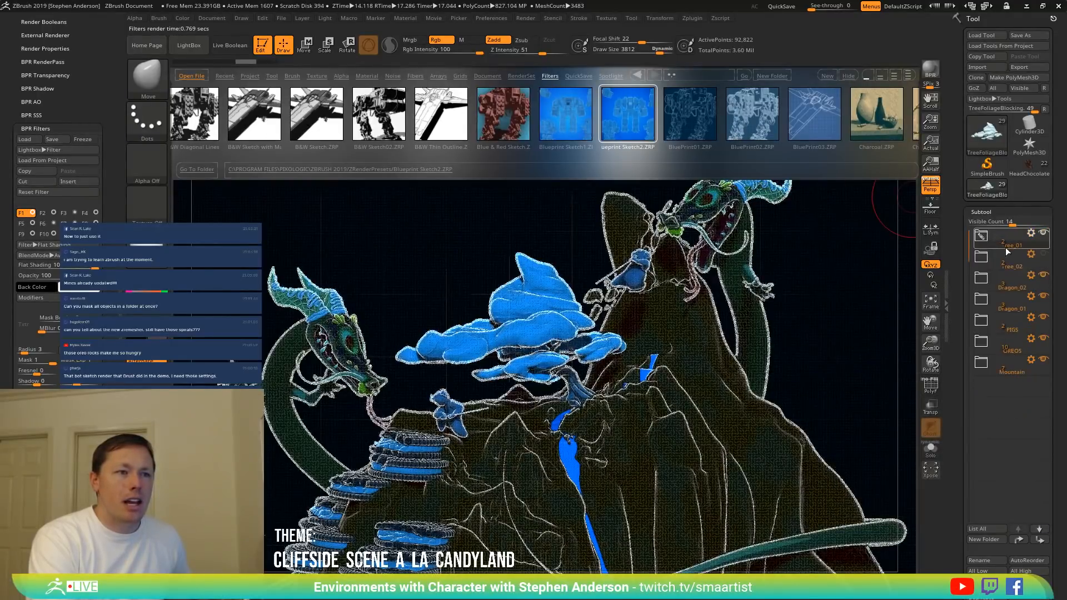
left_click(1032, 234)
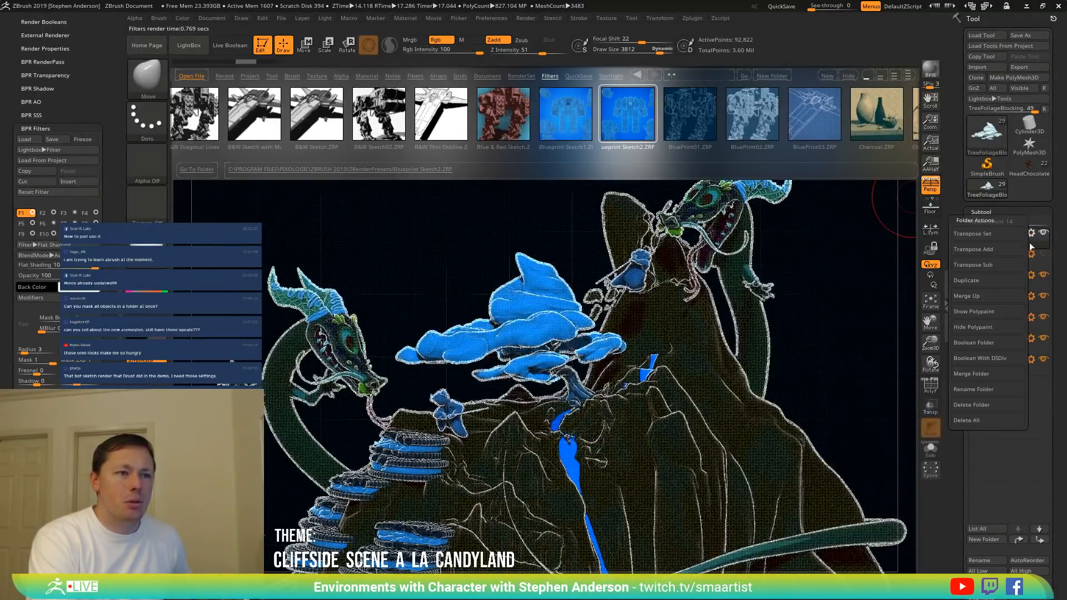
left_click(995, 327)
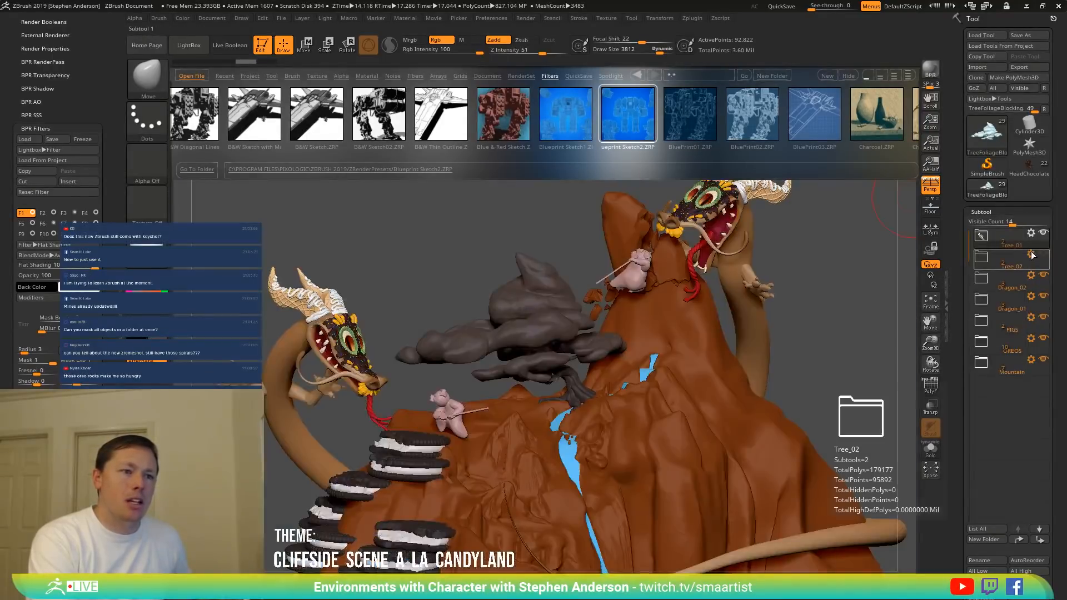
left_click(1031, 254)
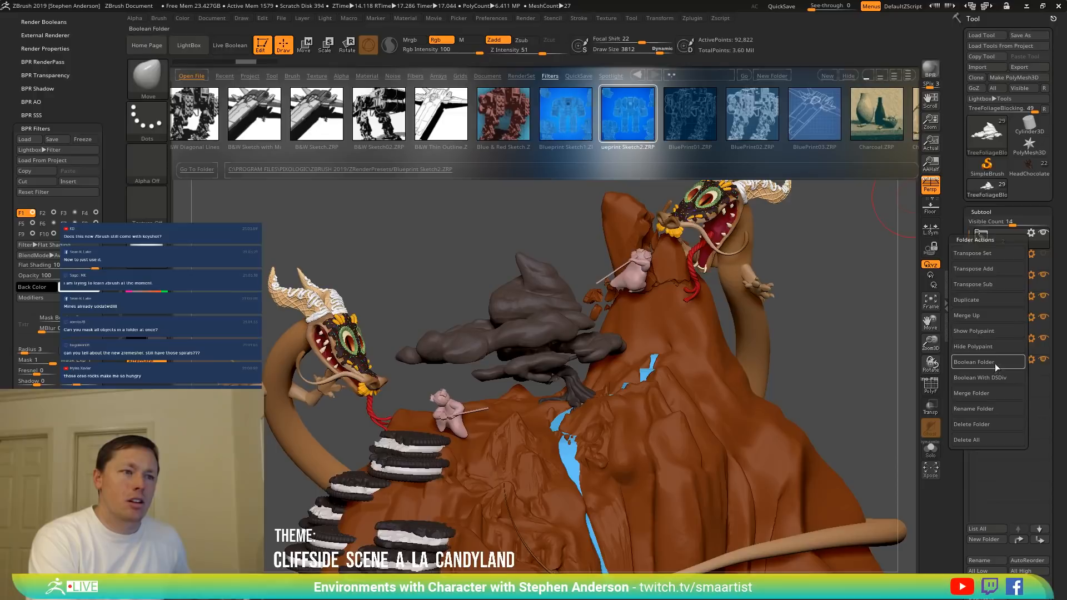
Hide the polypaint on the Mountain and PIGS folders.
left_click(1031, 359)
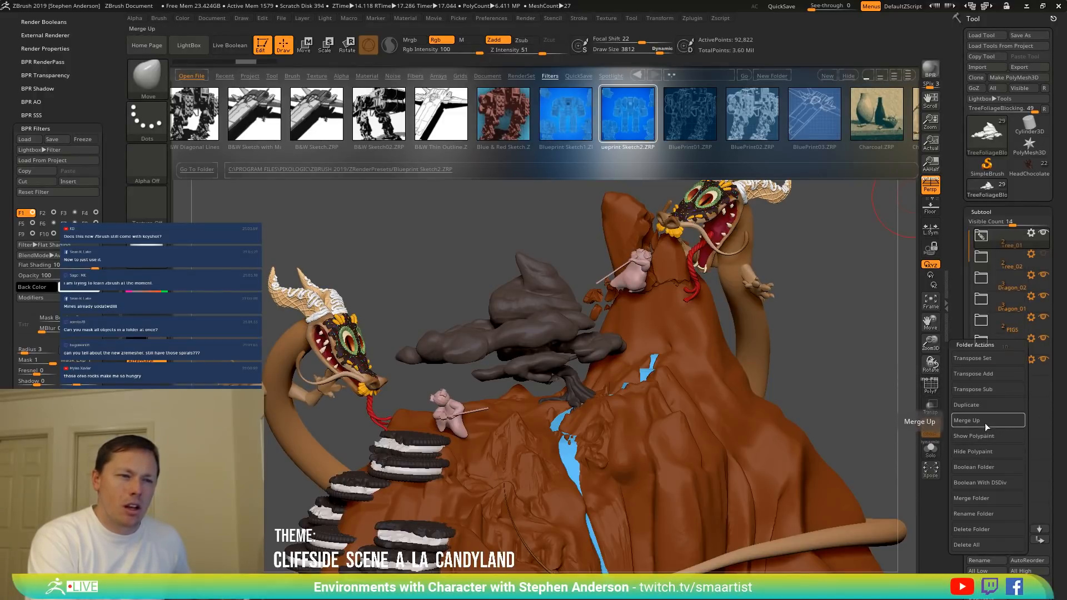
left_click(987, 466)
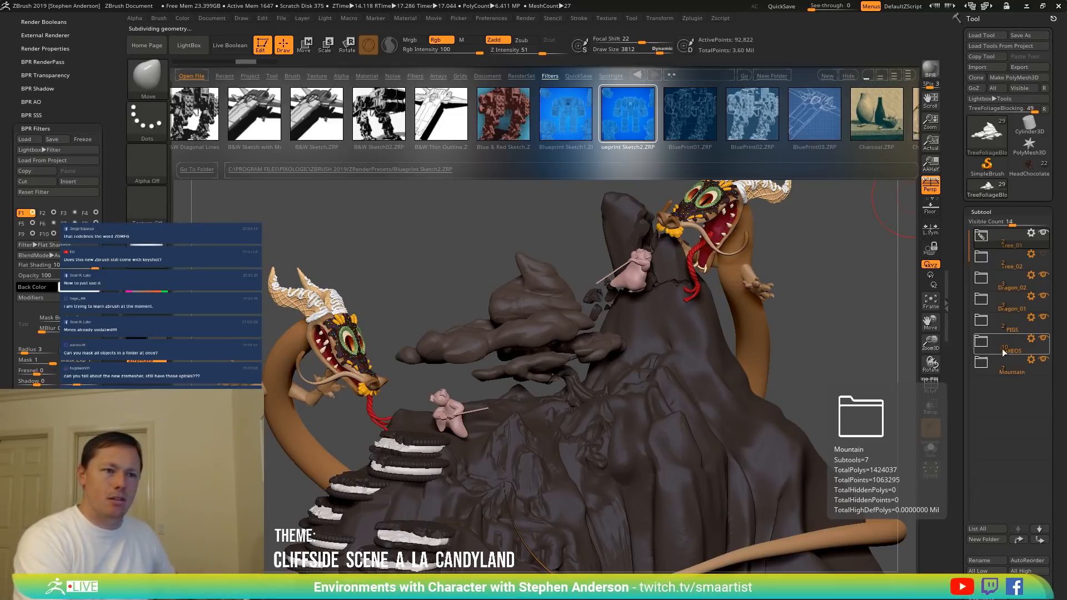
left_click(1028, 321)
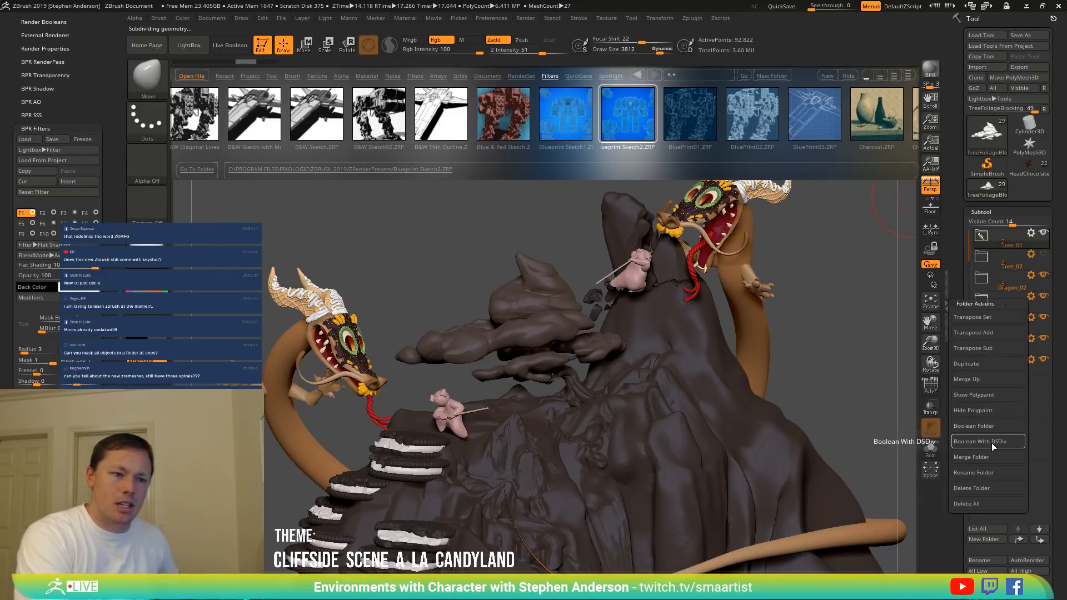
left_click(980, 411)
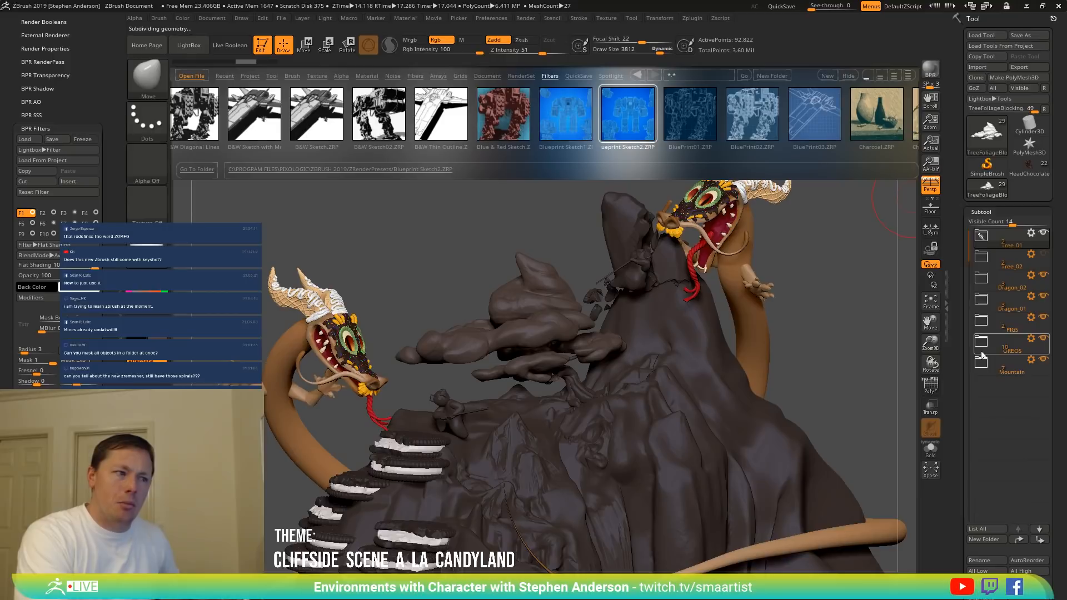
Hide the polypaint on the Dragon_01 and Dragon_02 folders.
left_click(1032, 297)
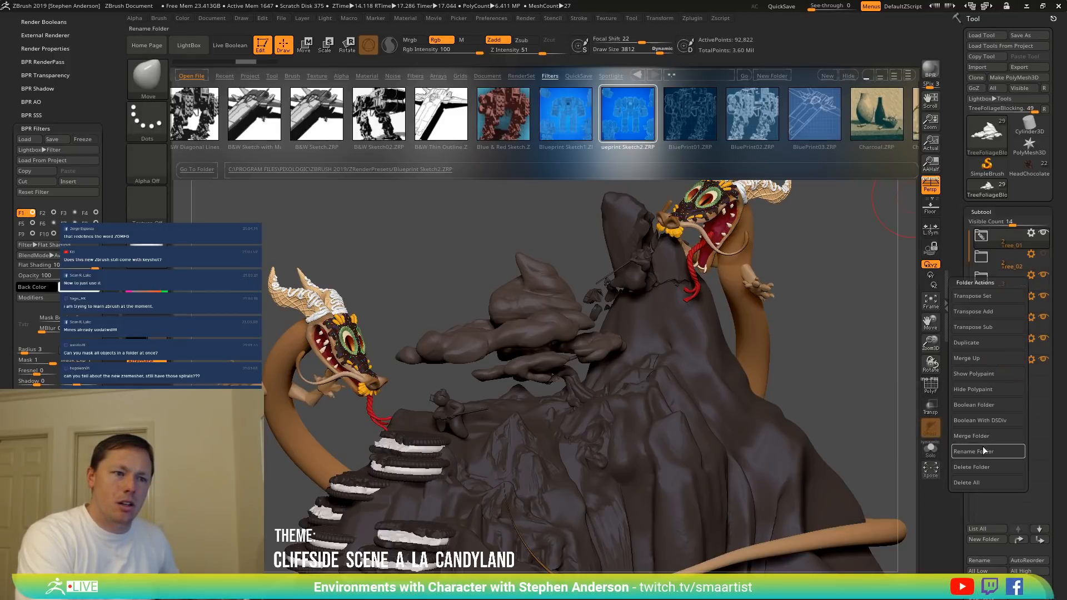
left_click(986, 389)
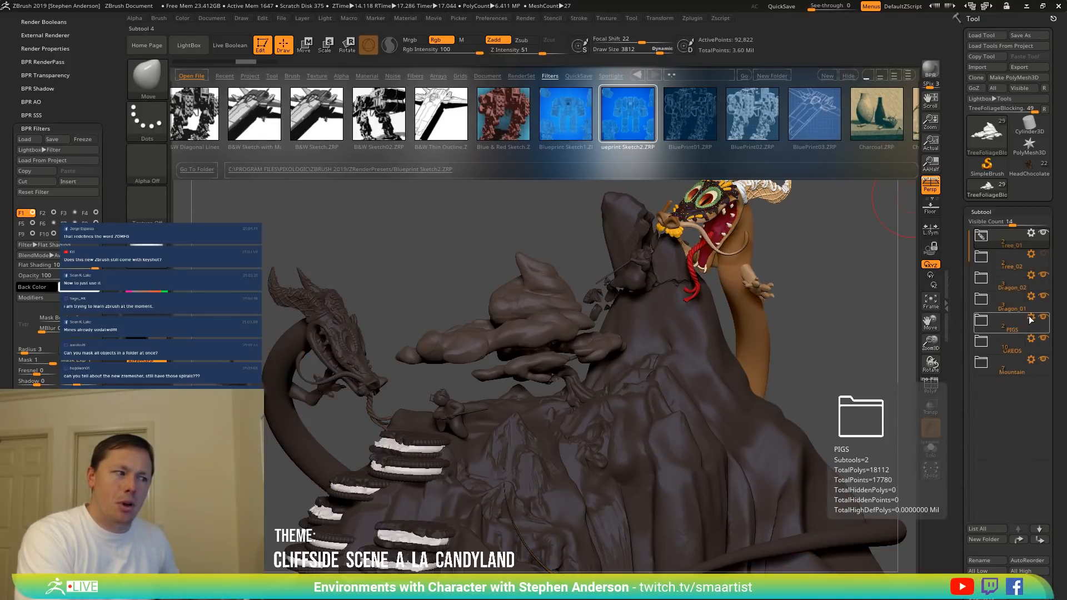
left_click(1031, 274)
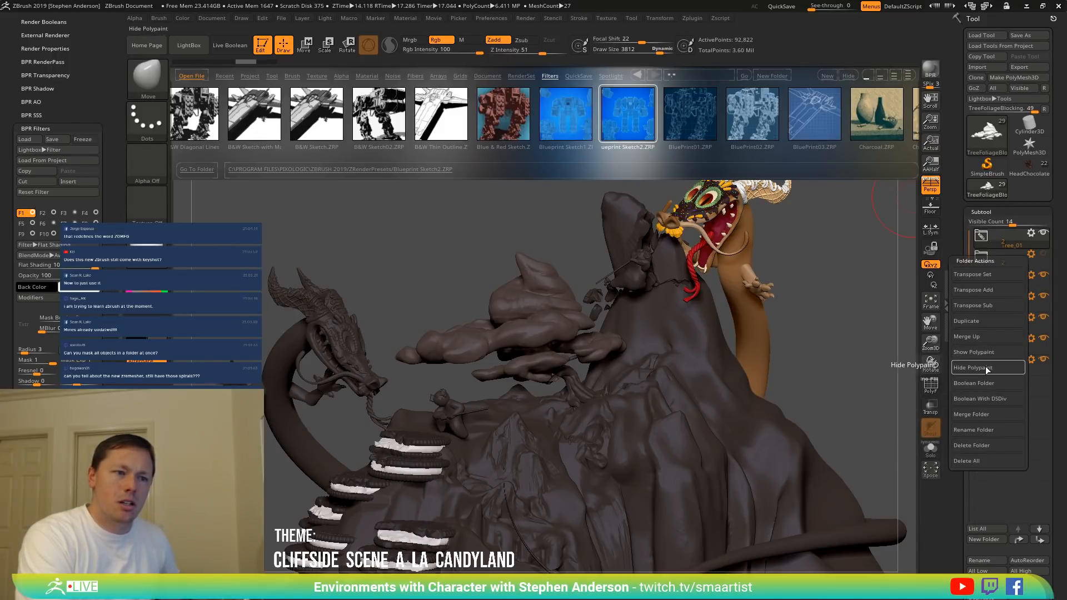
left_click(985, 366)
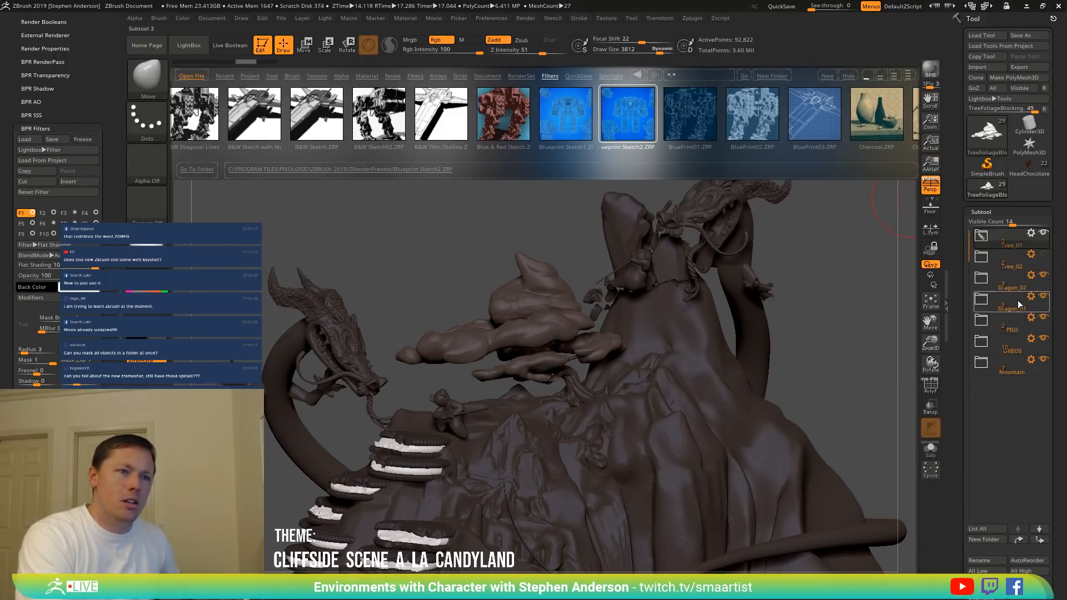
Hide the polypaint on the OREOS folder and run a new BPR render of the unpainted scene.
left_click(1031, 339)
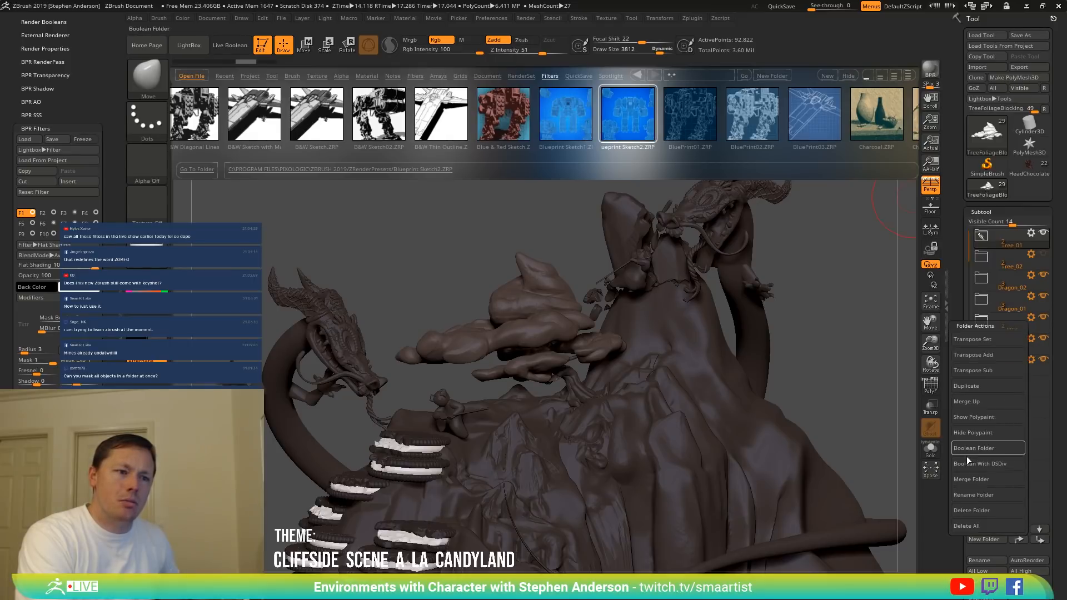
left_click(972, 432)
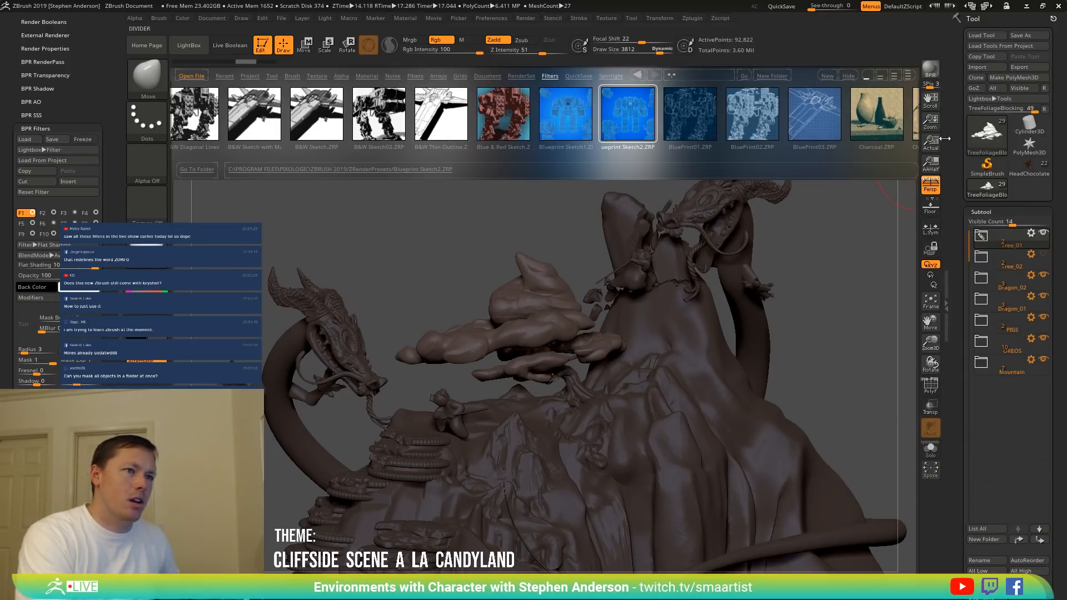
left_click(932, 70)
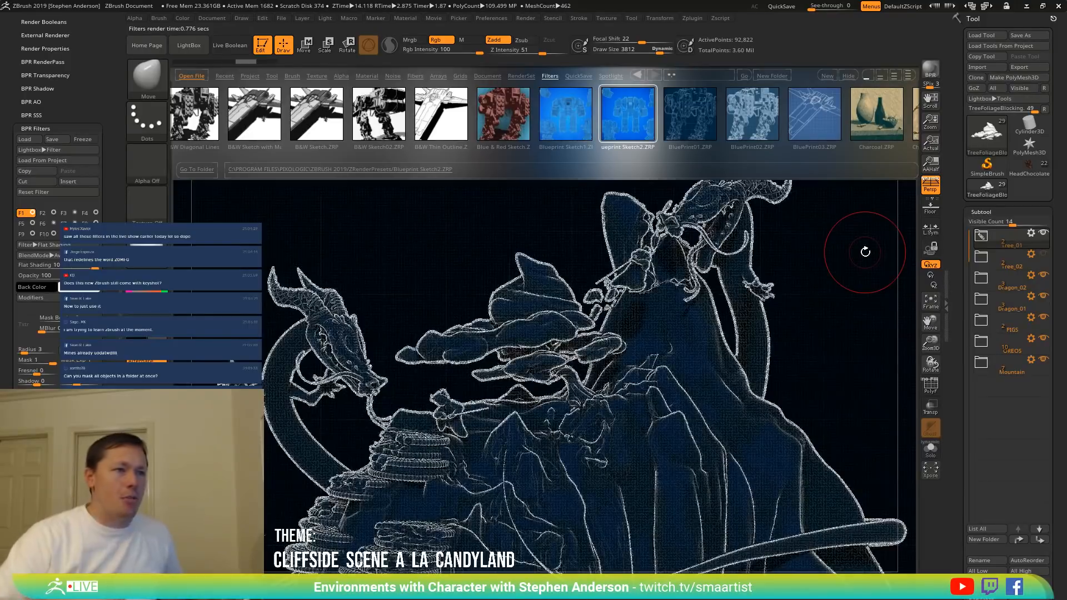
Try the Charcoal and Chromatic Aberration Square Sketch02 filter presets on the unpainted render.
left_click(886, 123)
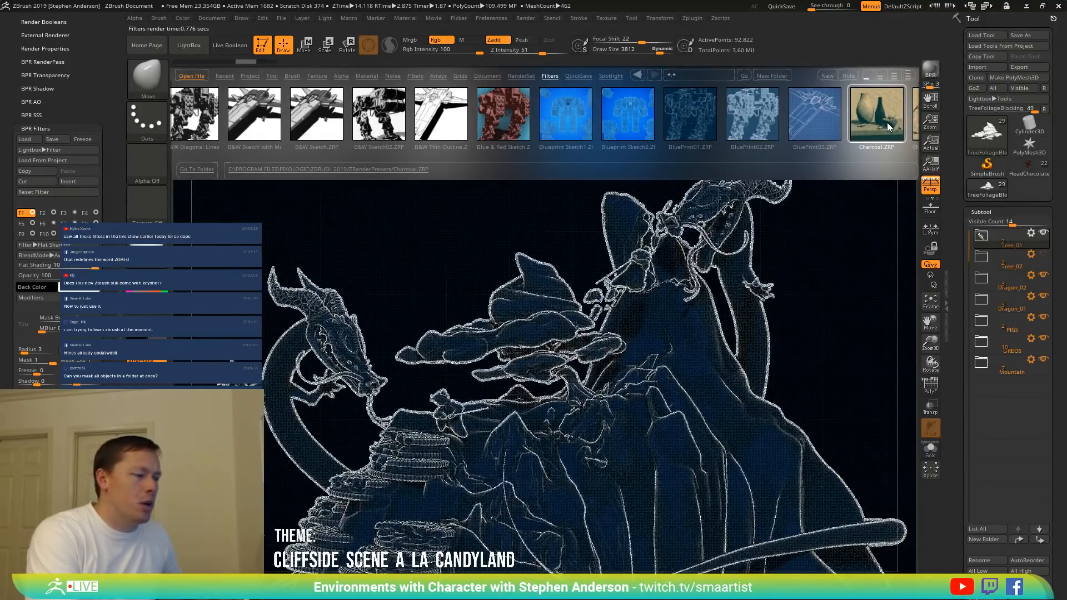
double_click(881, 115)
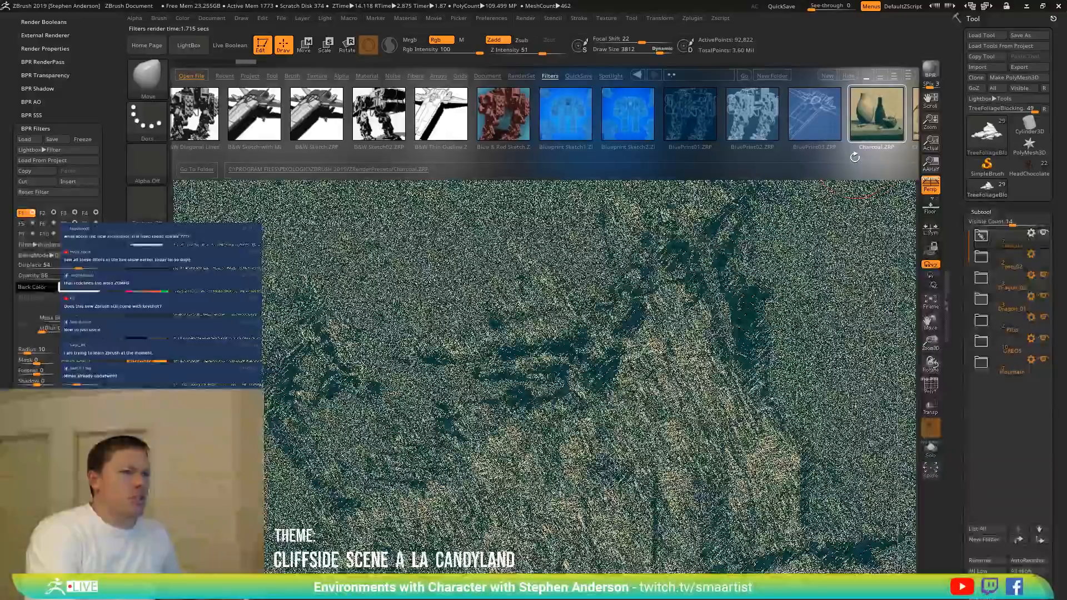
left_click_drag(864, 158, 661, 147)
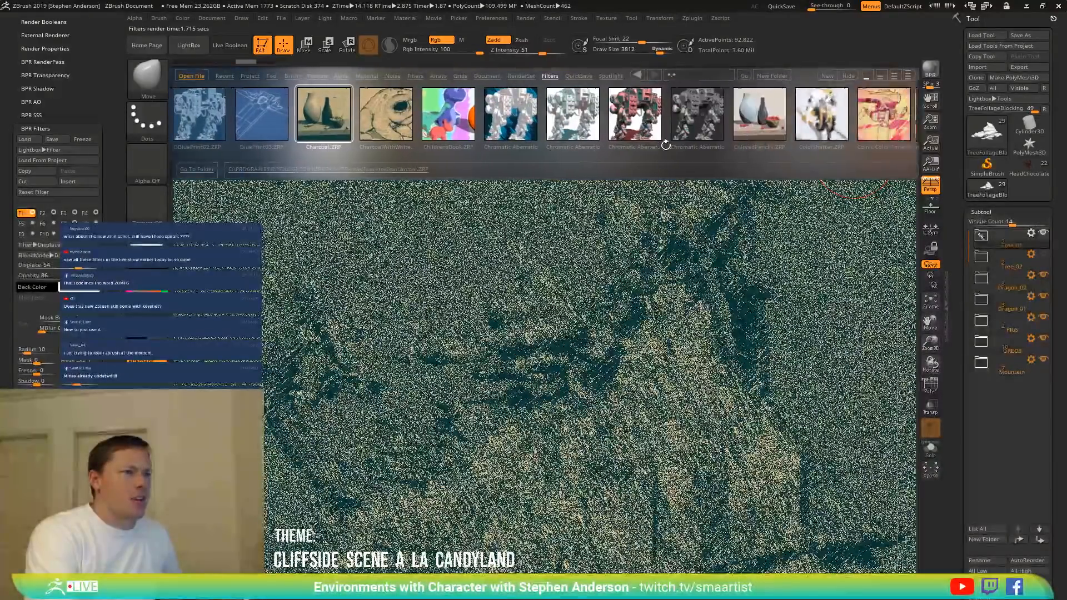
double_click(632, 114)
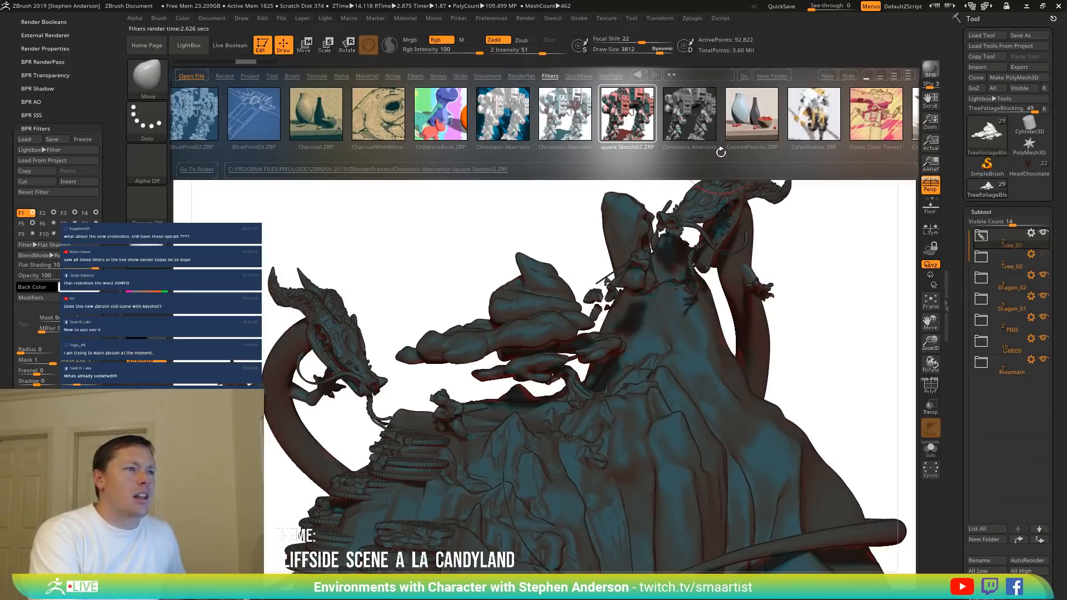
Try the ComicStyle_DanielBel and IllustrationFlatColors filter presets on the unpainted render.
left_click_drag(722, 154, 589, 148)
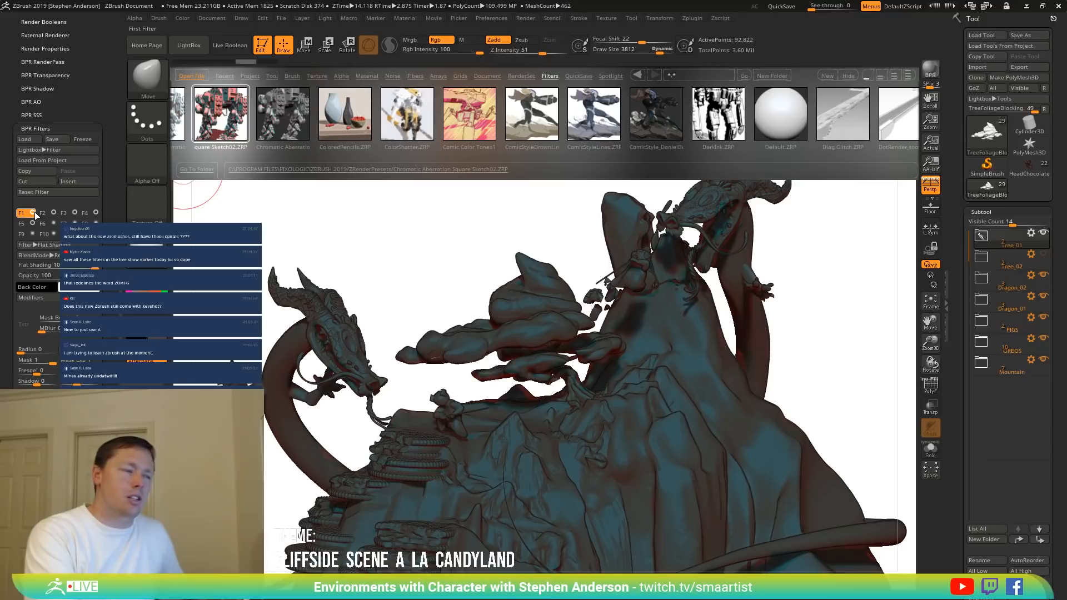
left_click(655, 118)
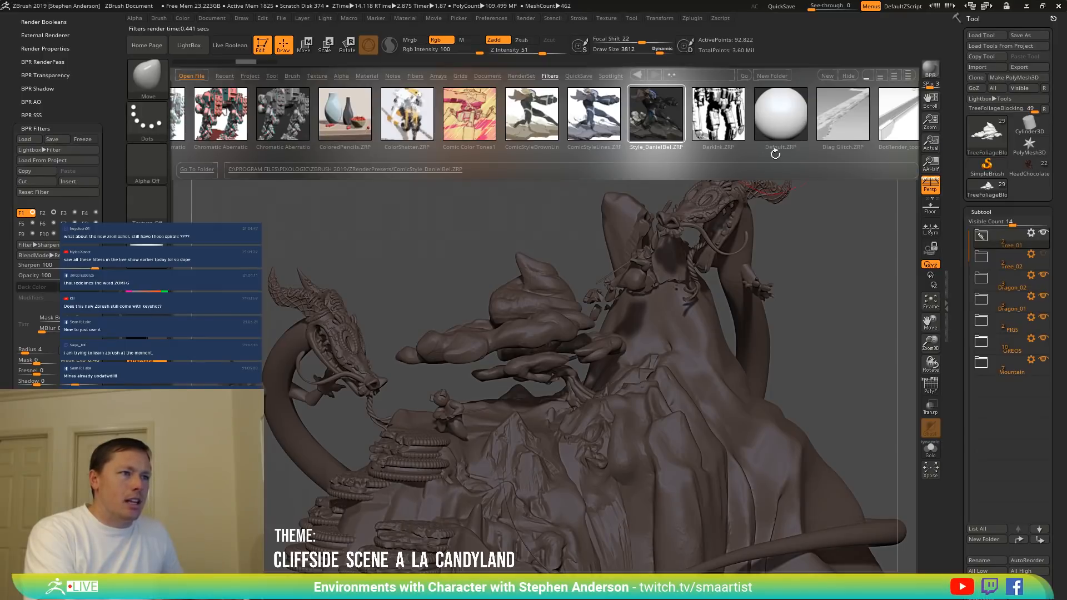
mouse_move(812, 154)
left_mouse_down()
mouse_move(578, 139)
mouse_move(564, 122)
left_mouse_up()
double_click(564, 122)
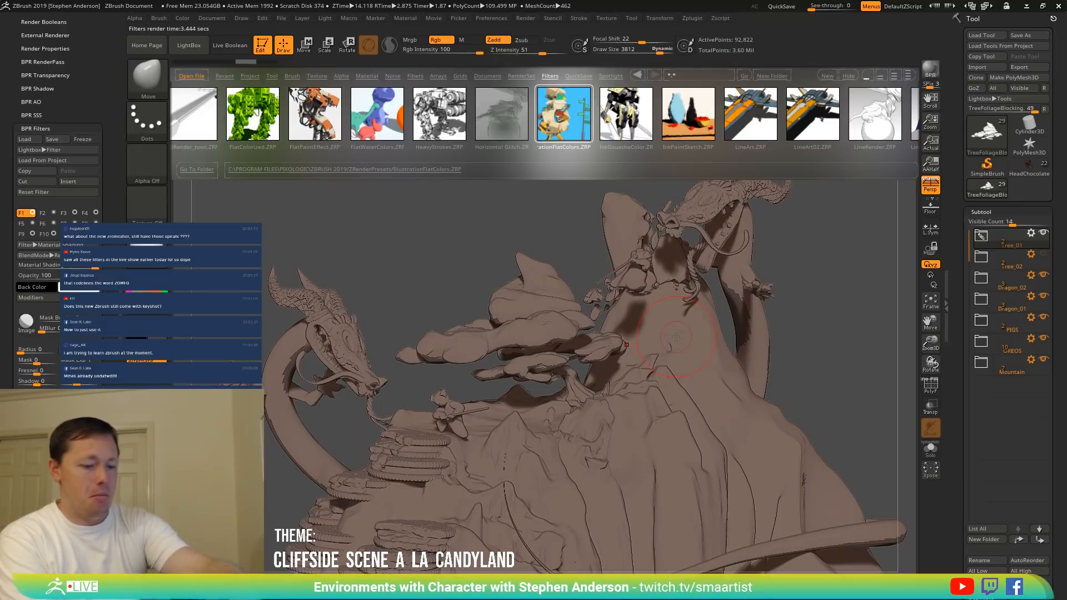
Expand the Tree_01 folder, turn polypaint back on for all subtools, and run a new BPR render of the painted scene.
left_click(986, 239)
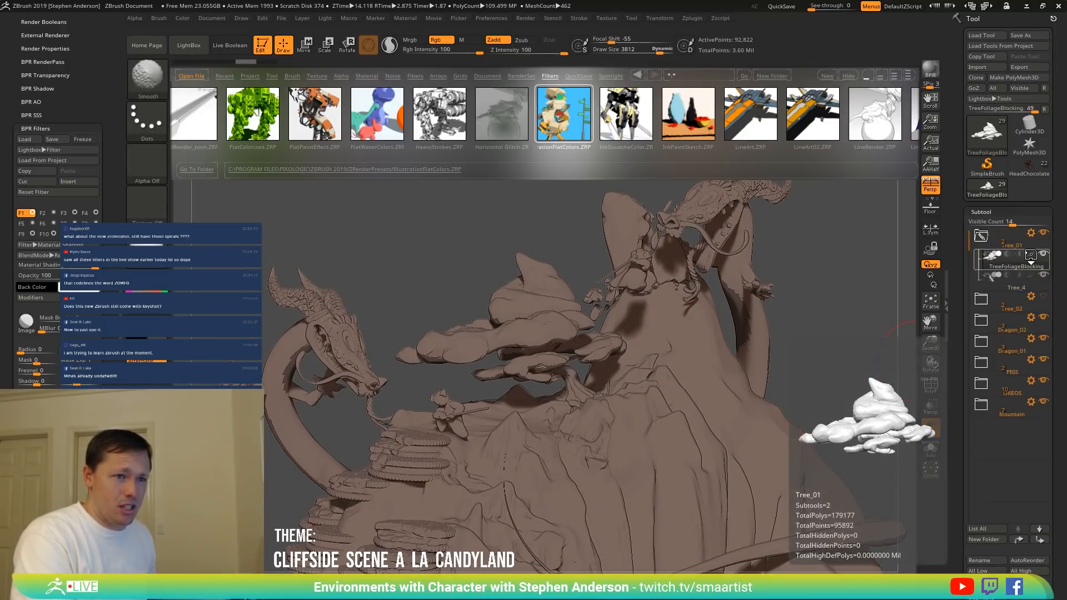
left_click(1030, 255, "shift")
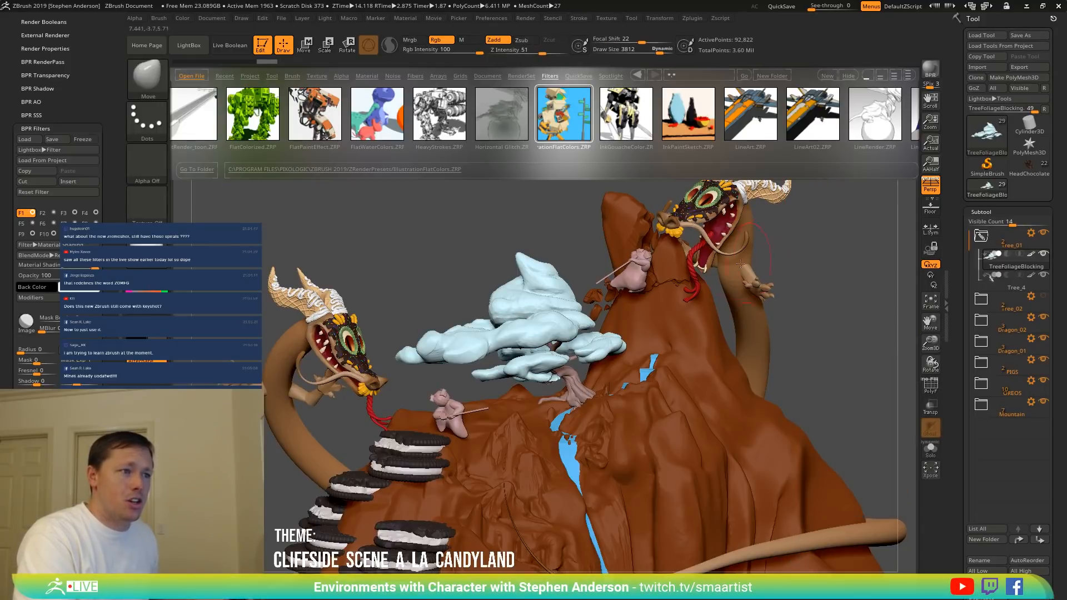
left_click(931, 67)
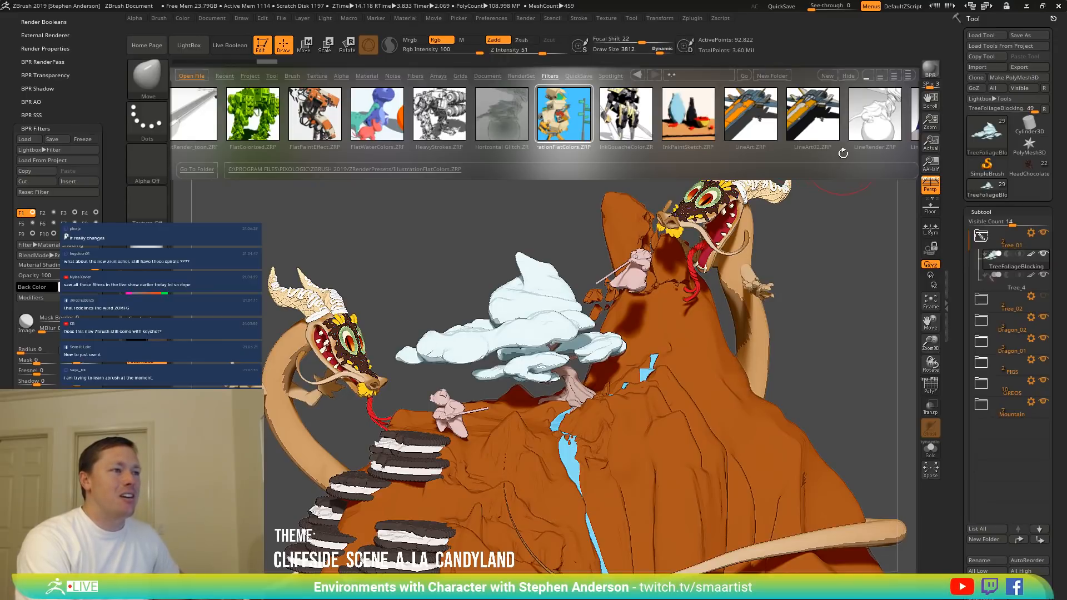
Try the InkGouacheColor preset on the painted render, apply OilPaint_PabloMunoz.ZRP, and browse further along the filter library.
double_click(625, 121)
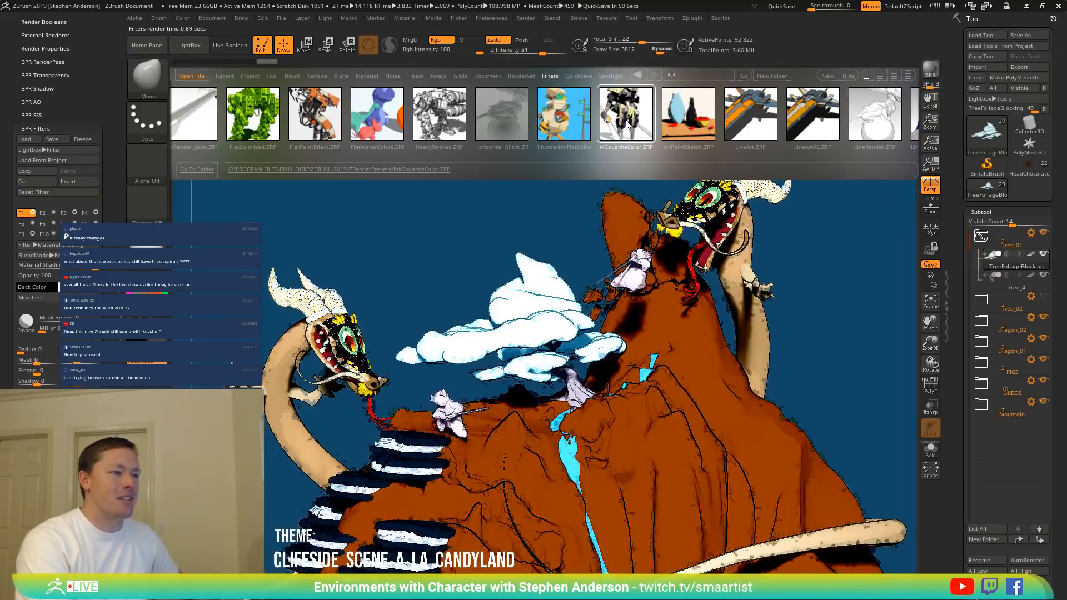
left_click_drag(849, 152, 768, 151)
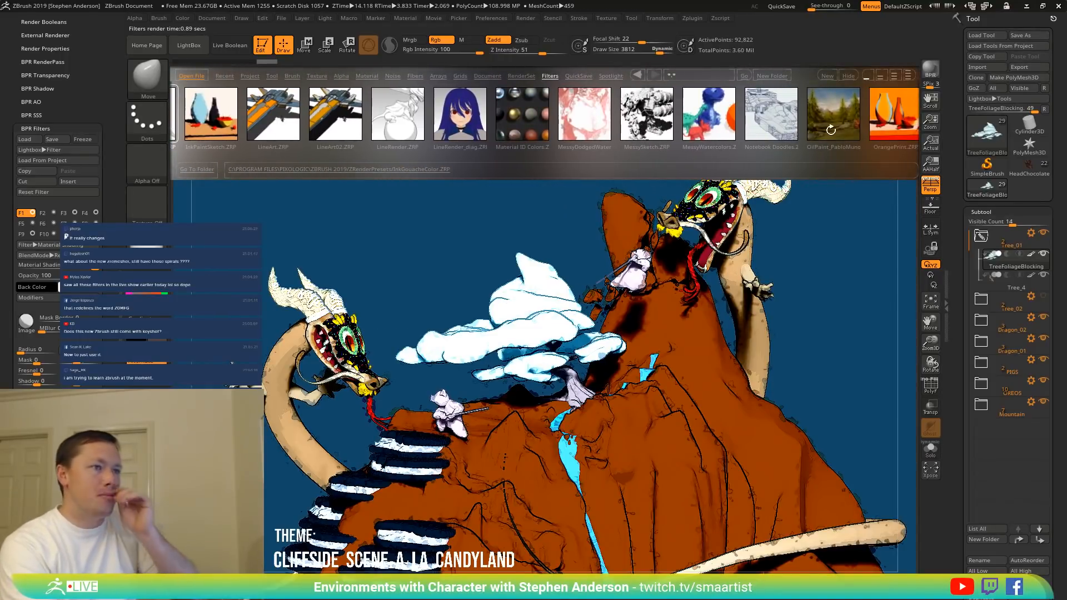
double_click(829, 128)
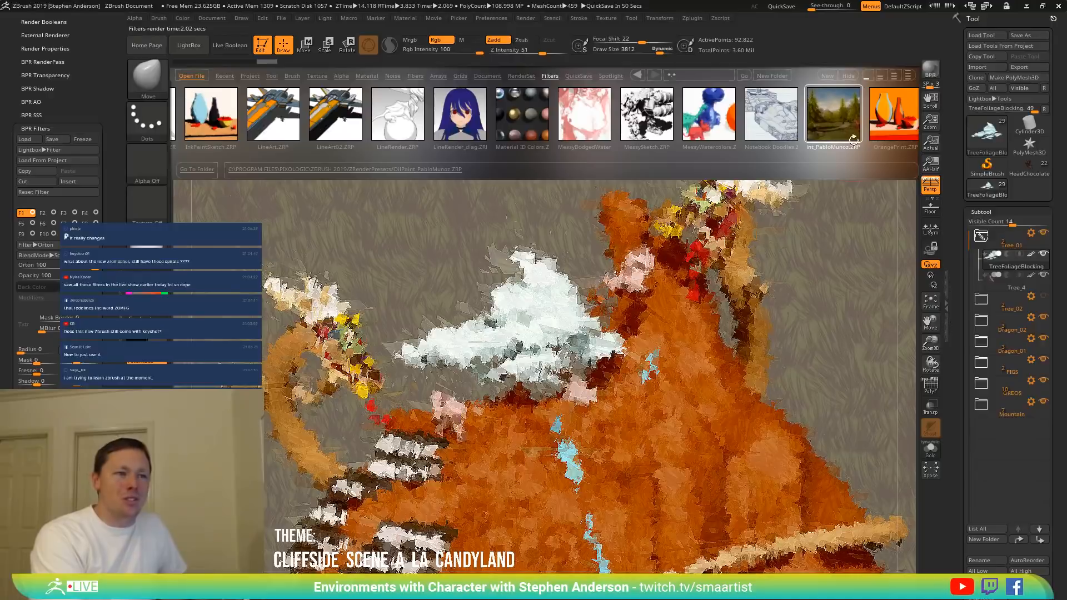
left_click_drag(866, 149, 750, 148)
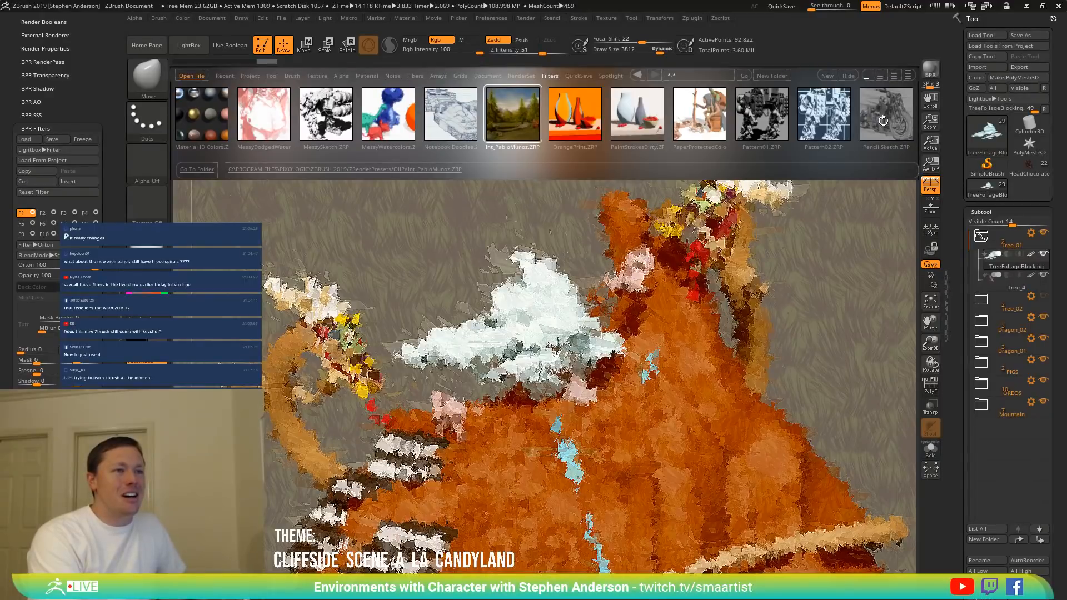
Try the Pencil Sketch, Pattern02 and RetroGame filter presets on the painted render.
left_click_drag(883, 121, 839, 128)
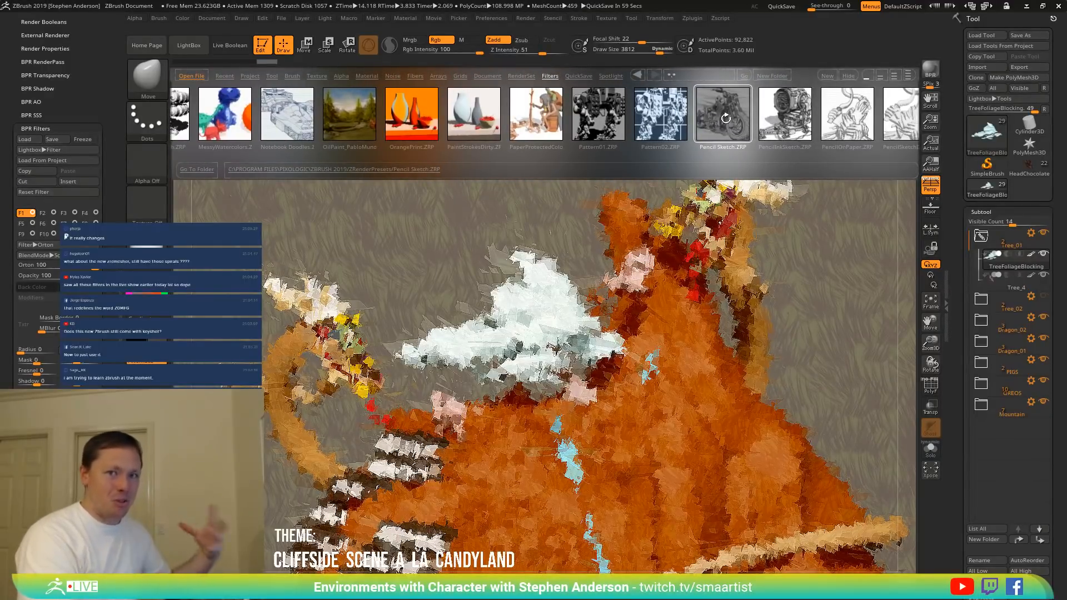
double_click(726, 120)
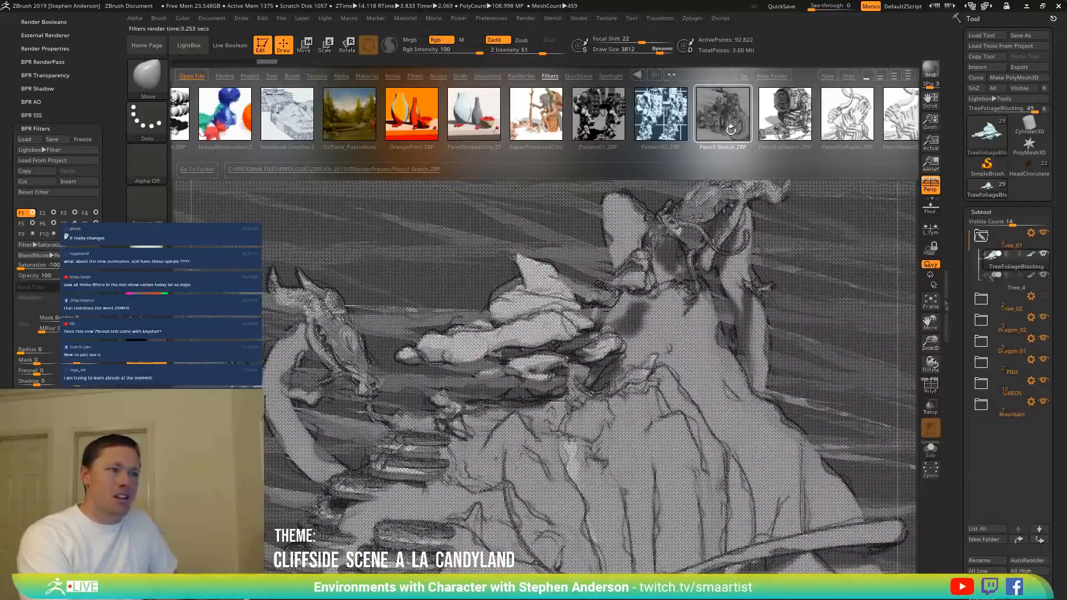
double_click(659, 117)
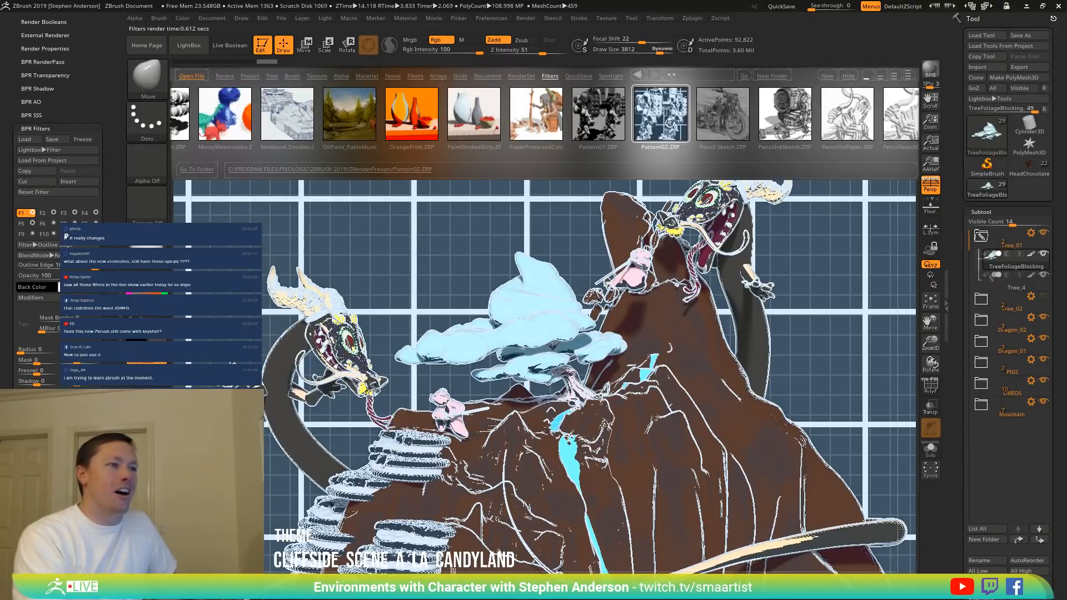
left_click_drag(783, 158, 633, 159)
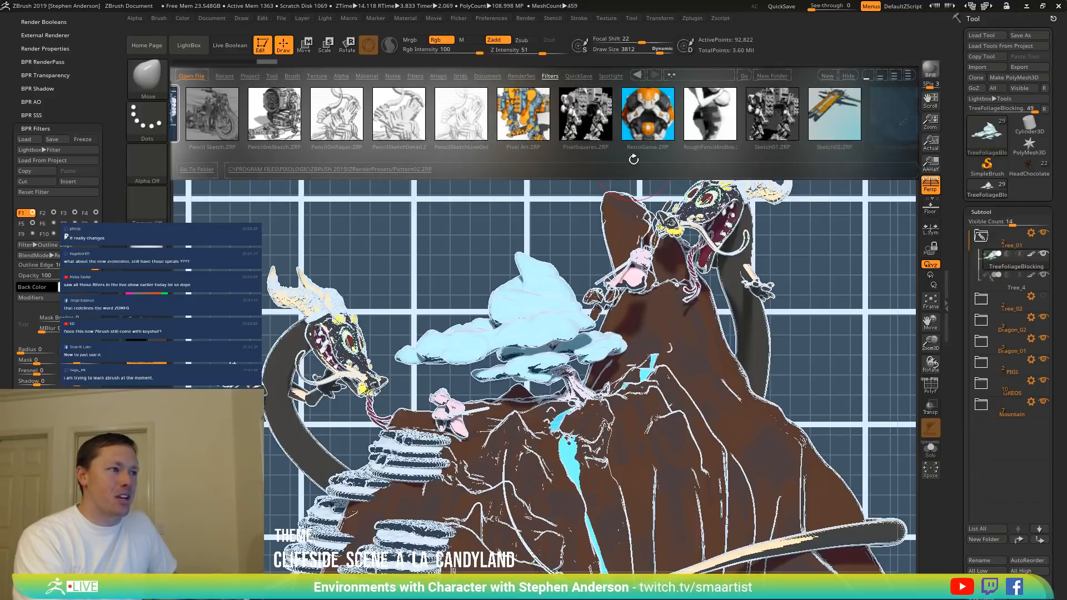
left_click(644, 119)
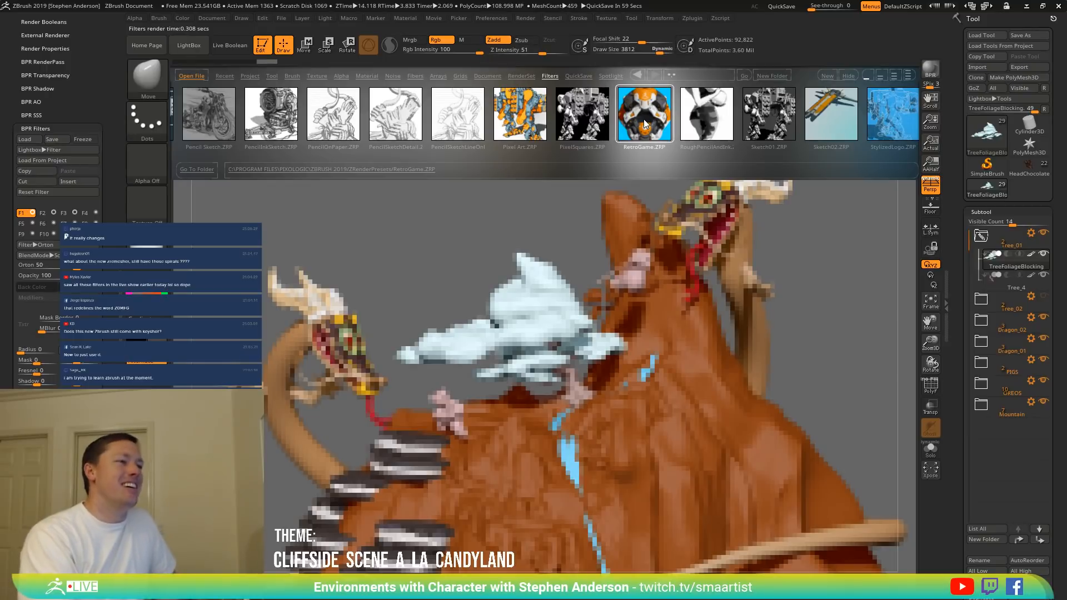
Apply the Zhelong_Ink filter preset from the end of the library to the painted render and close the library.
scroll(669, 154, "down", 4)
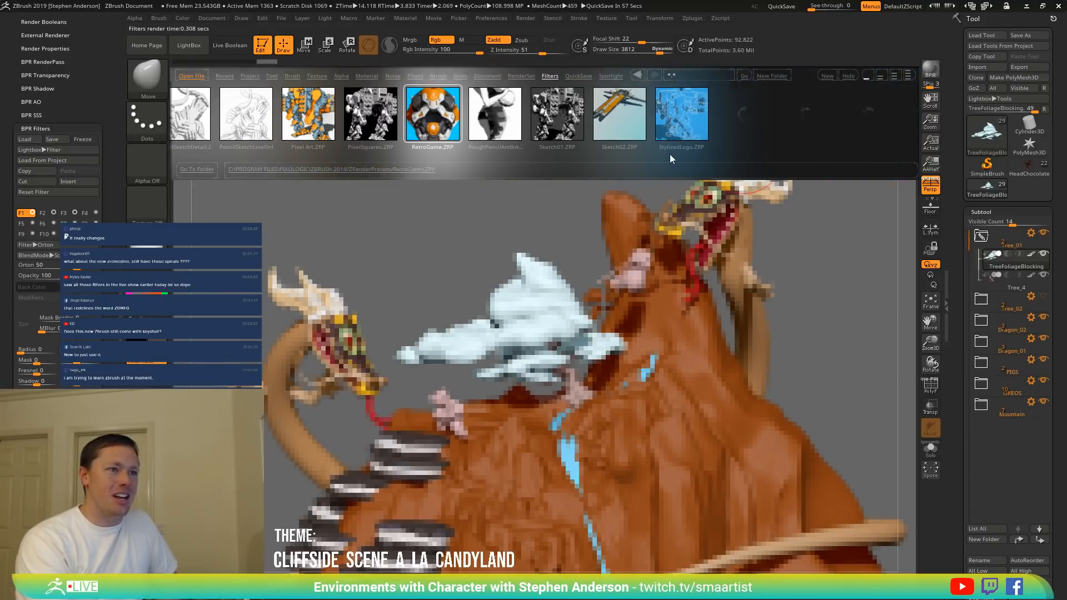
scroll(678, 155, "down", 6)
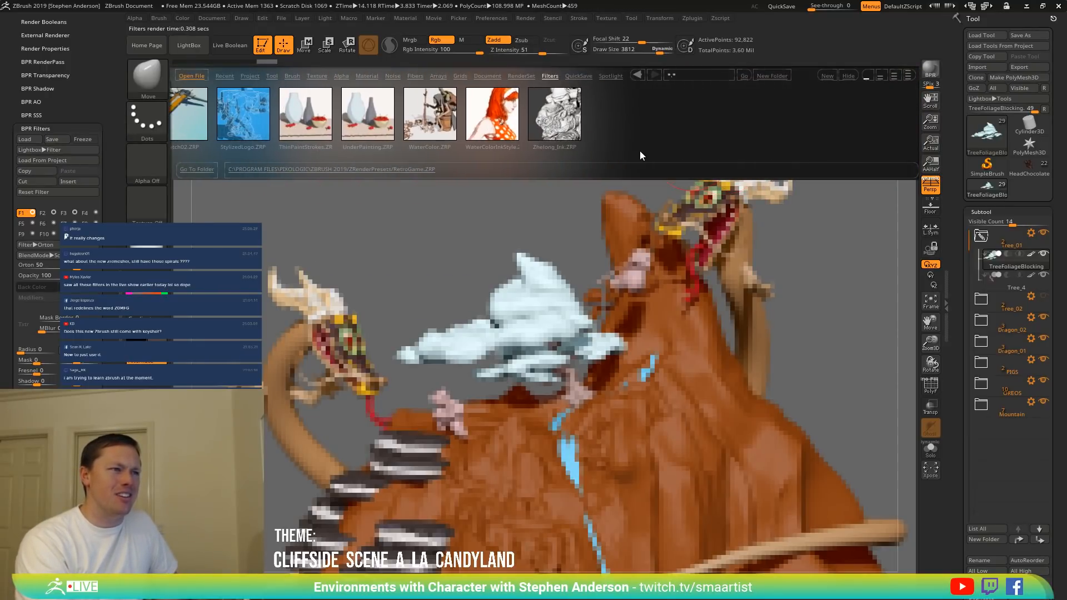
double_click(455, 124)
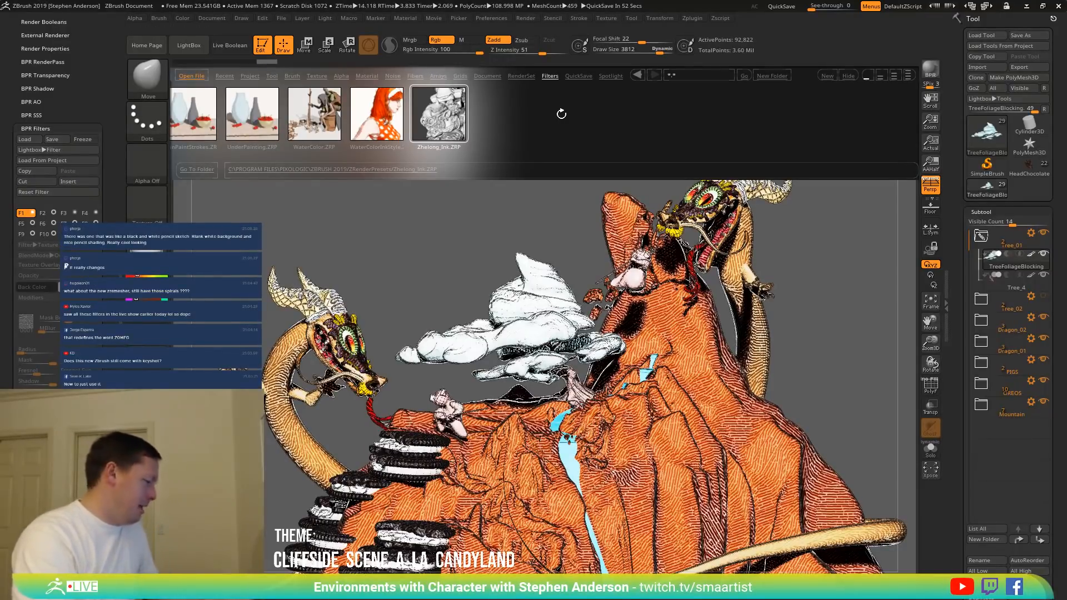
key("comma")
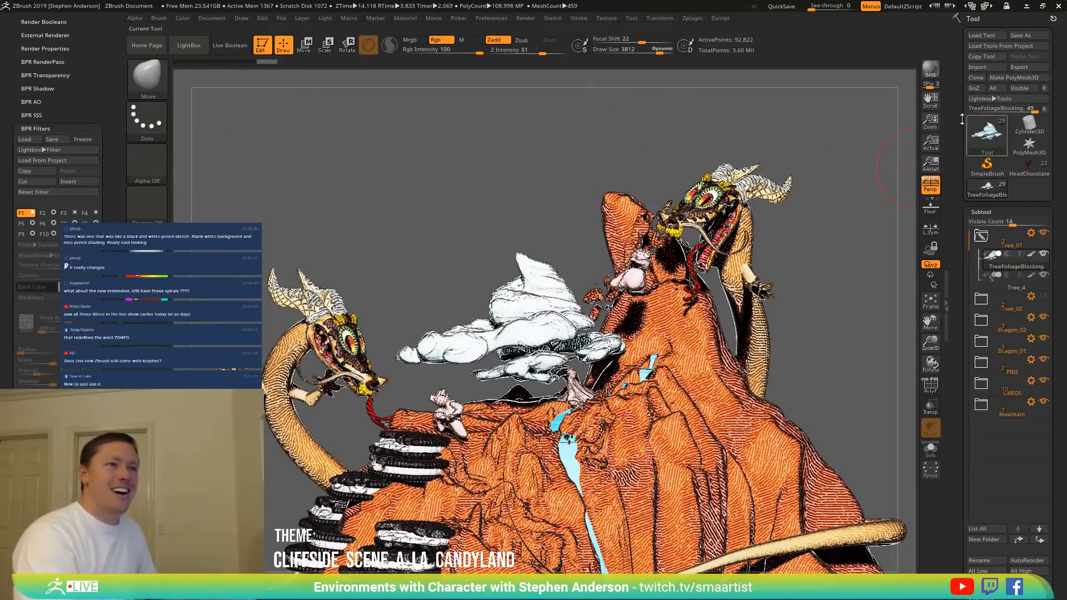
Examine the inked render with the document zoomed out to the whole canvas and again at actual size.
left_click_drag(930, 120, 878, 28)
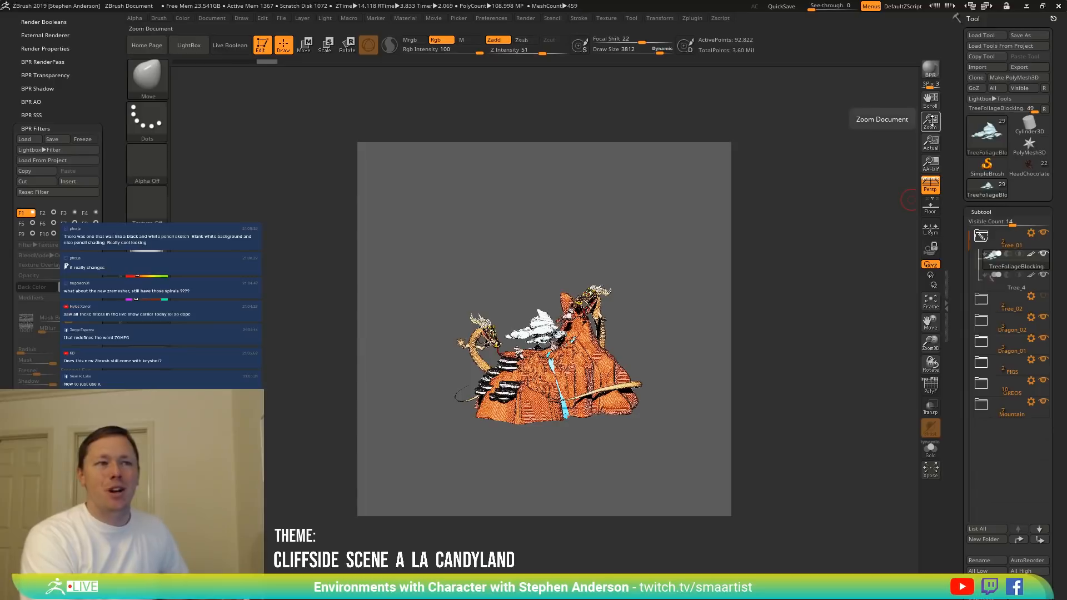
left_click_drag(931, 122, 935, 140)
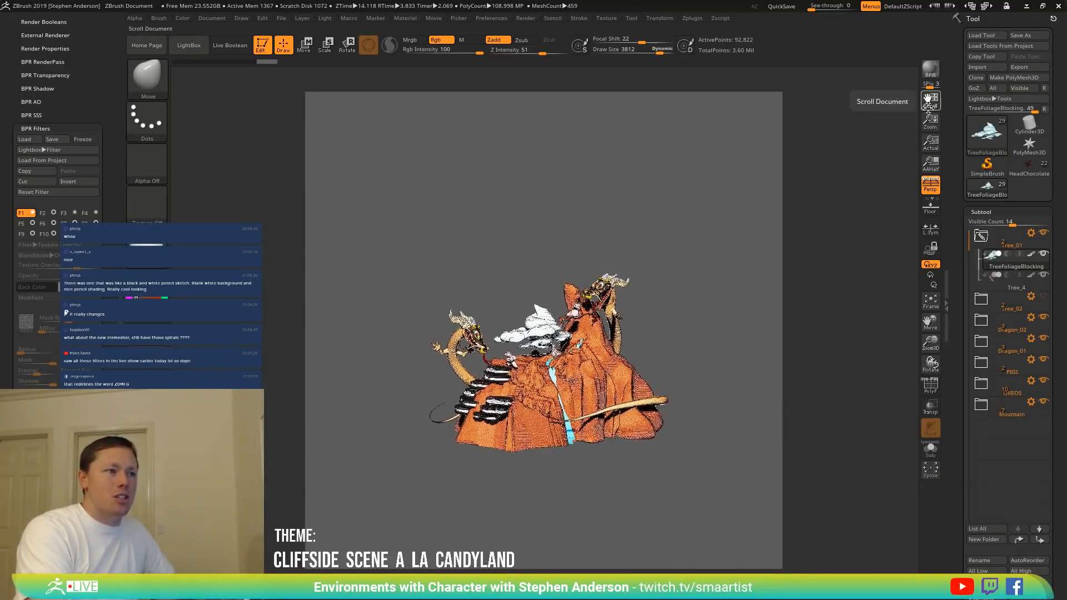
mouse_move(931, 99)
left_mouse_down()
mouse_move(946, 140)
mouse_move(891, 100)
mouse_move(952, 98)
mouse_move(929, 99)
left_mouse_up()
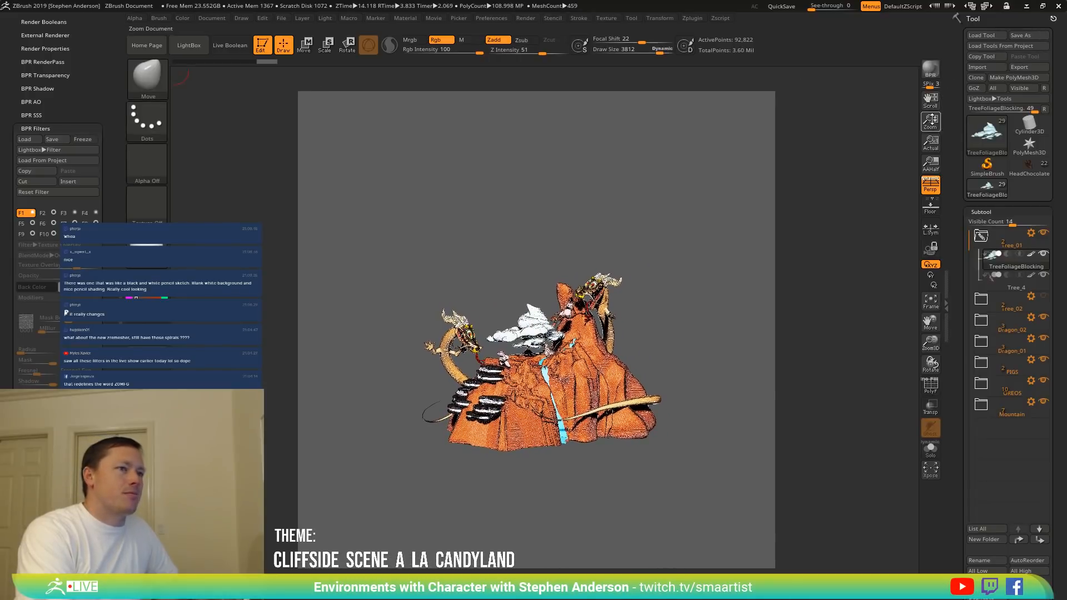
left_click(933, 145)
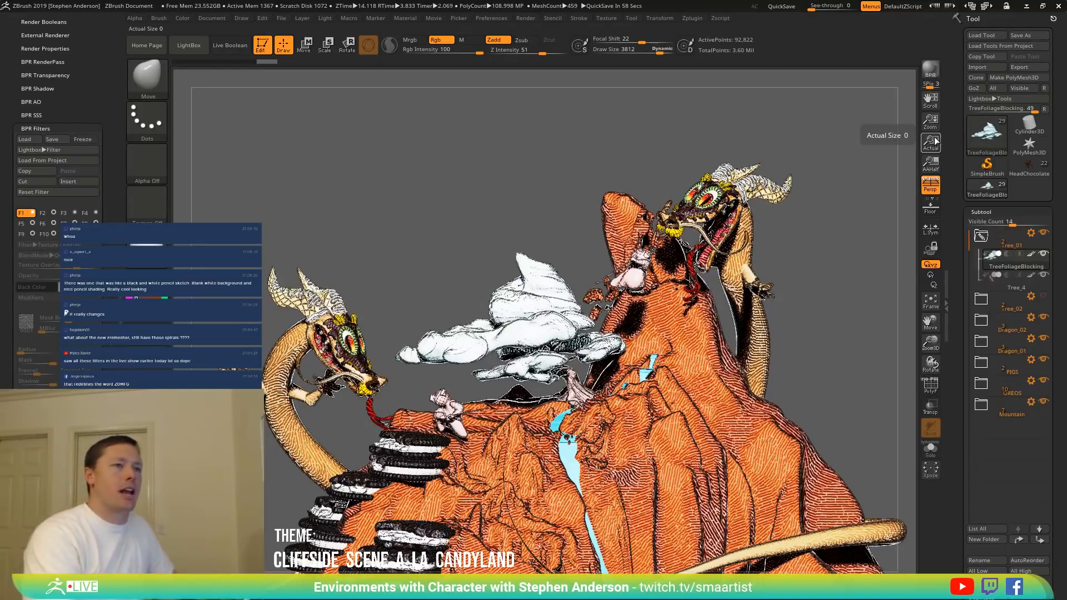
Zoom the document out to show the whole canvas and enlarge the cliffside scene to fill most of it.
left_click_drag(930, 119, 883, 65)
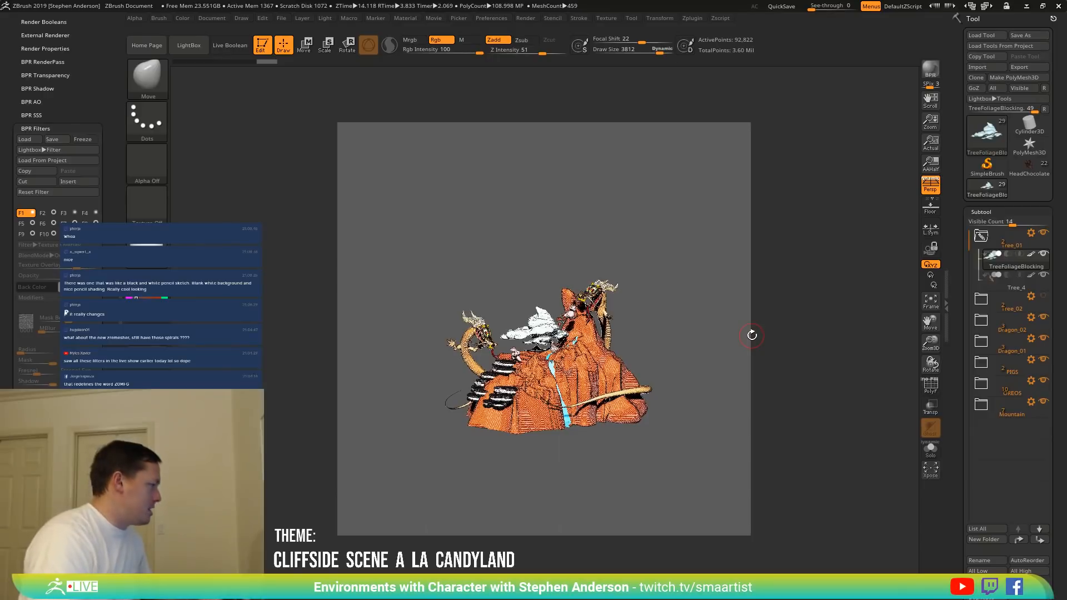
key("ctrl")
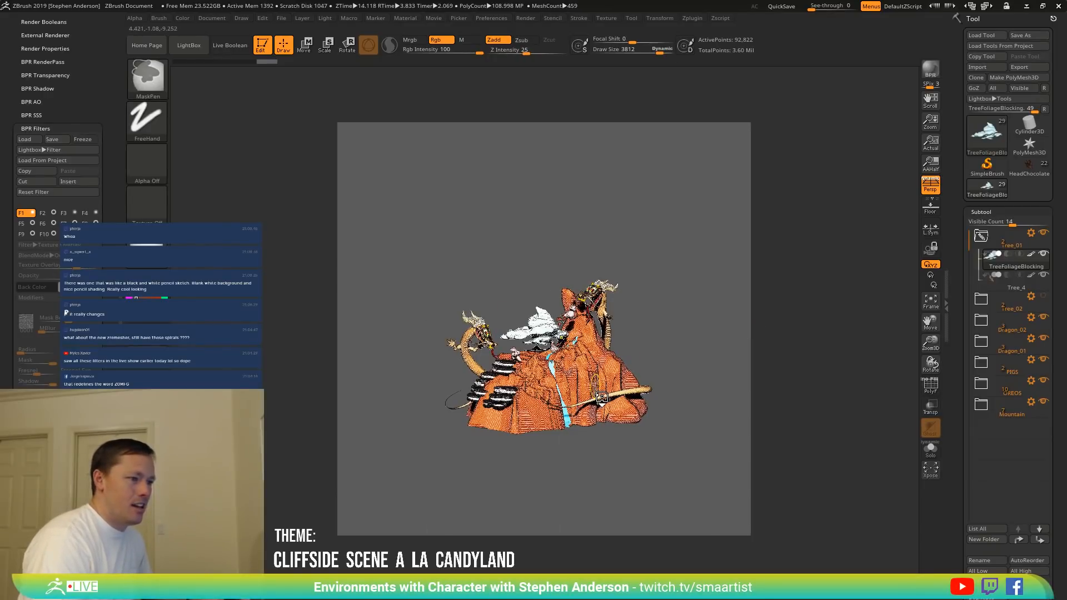
right_click_drag(602, 396, 703, 443, "ctrl")
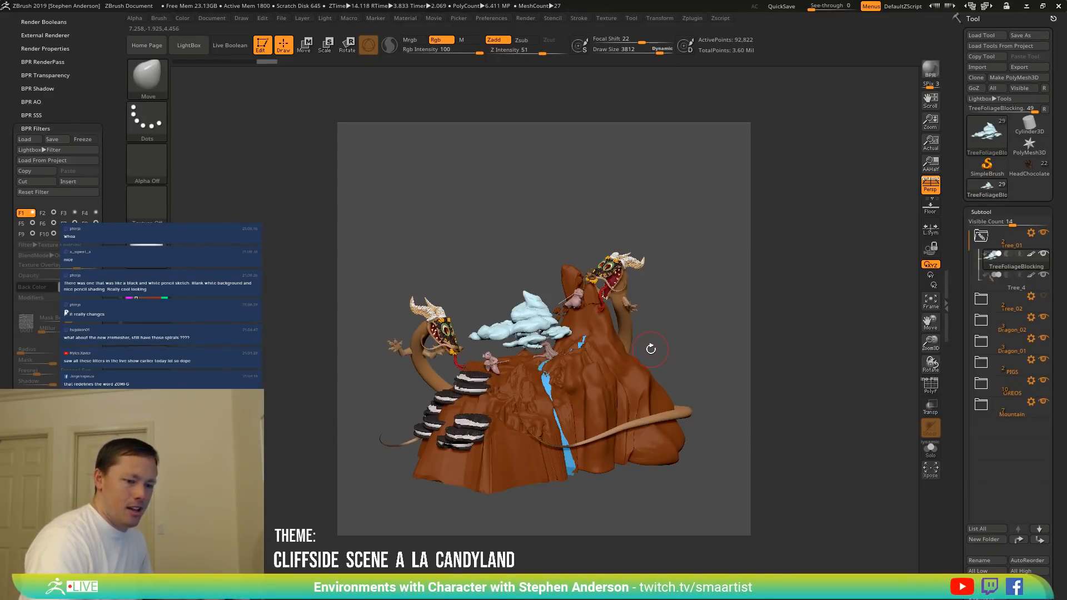
right_click_drag(669, 348, 733, 314, "ctrl")
key("f")
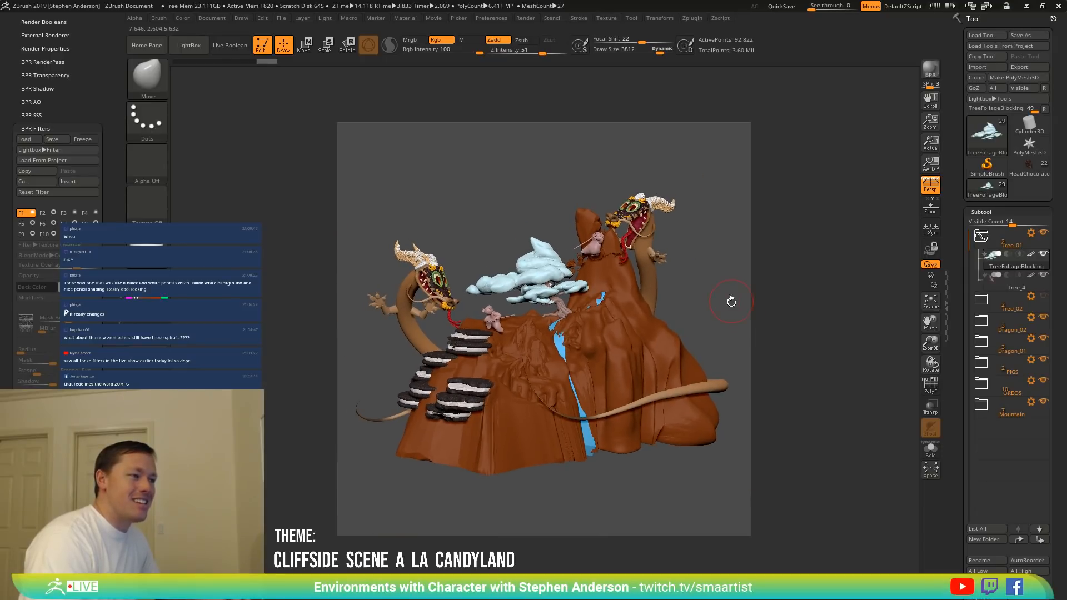
right_click_drag(727, 309, 733, 315)
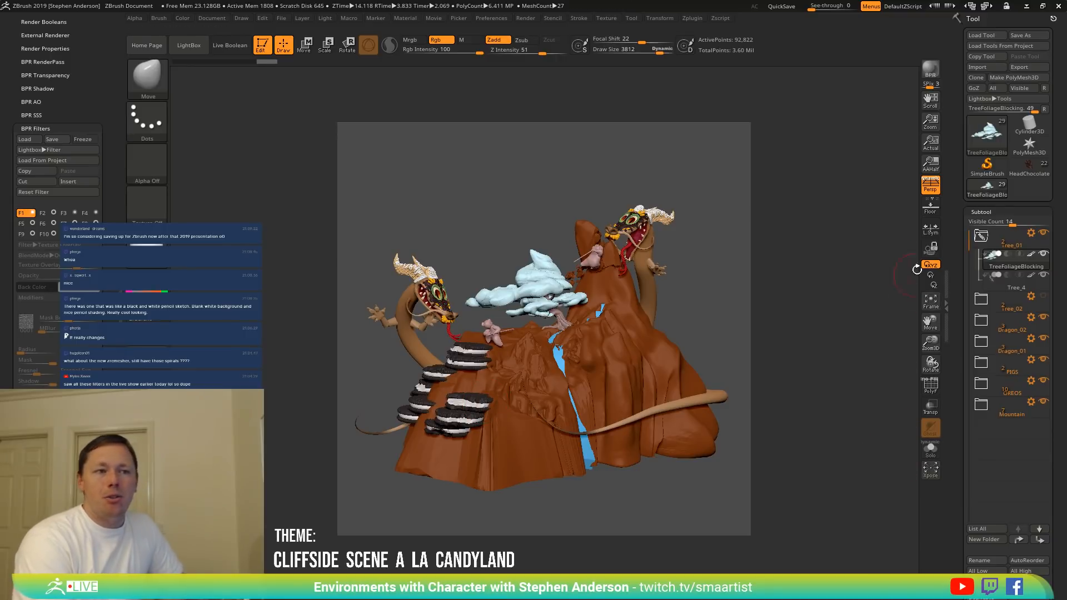
Try the camera lock and switch it back off.
left_click(931, 250)
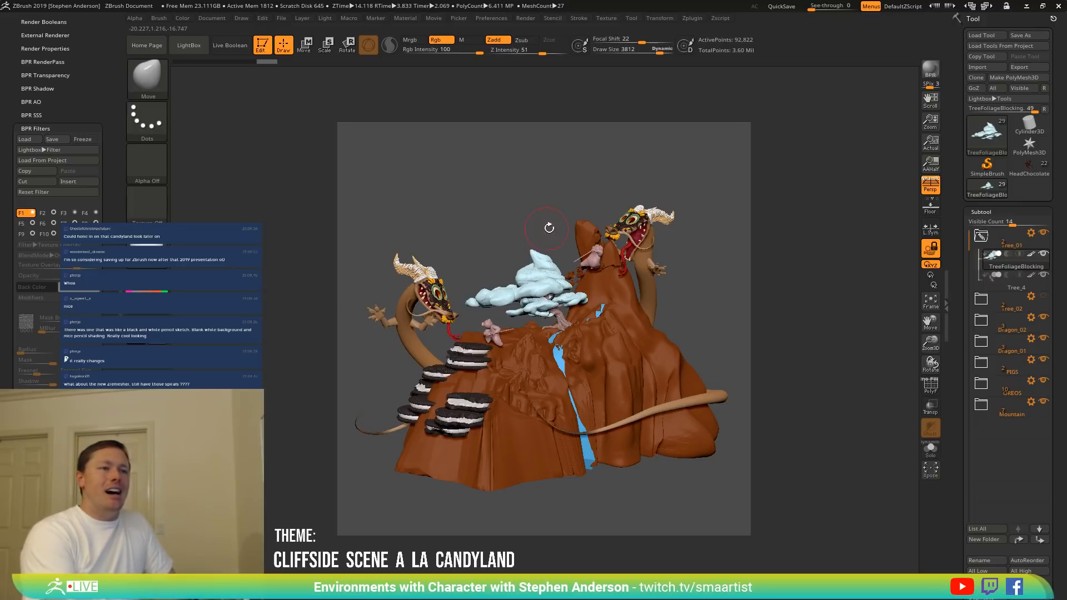
left_click(928, 253)
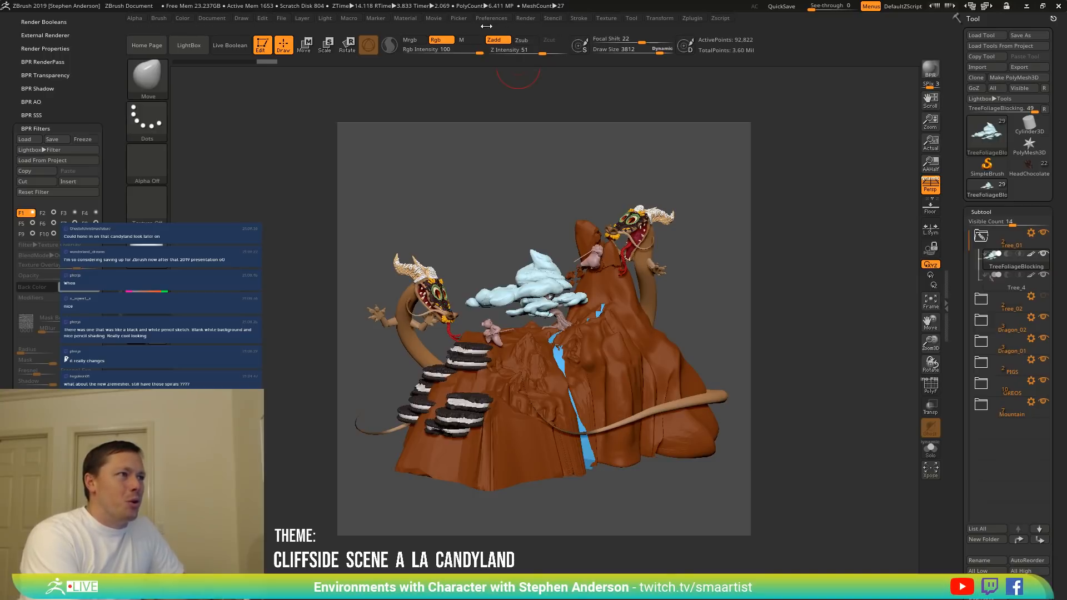
Show the movie timeline and add a camera keyframe of the full scene at about 01:47.
left_click(437, 19)
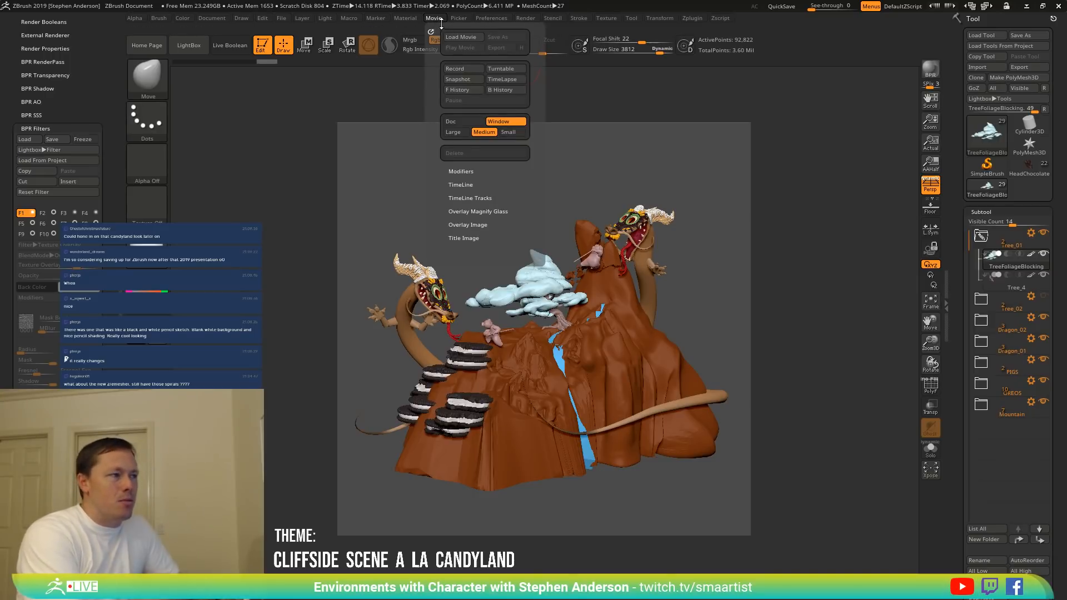
left_click(463, 185)
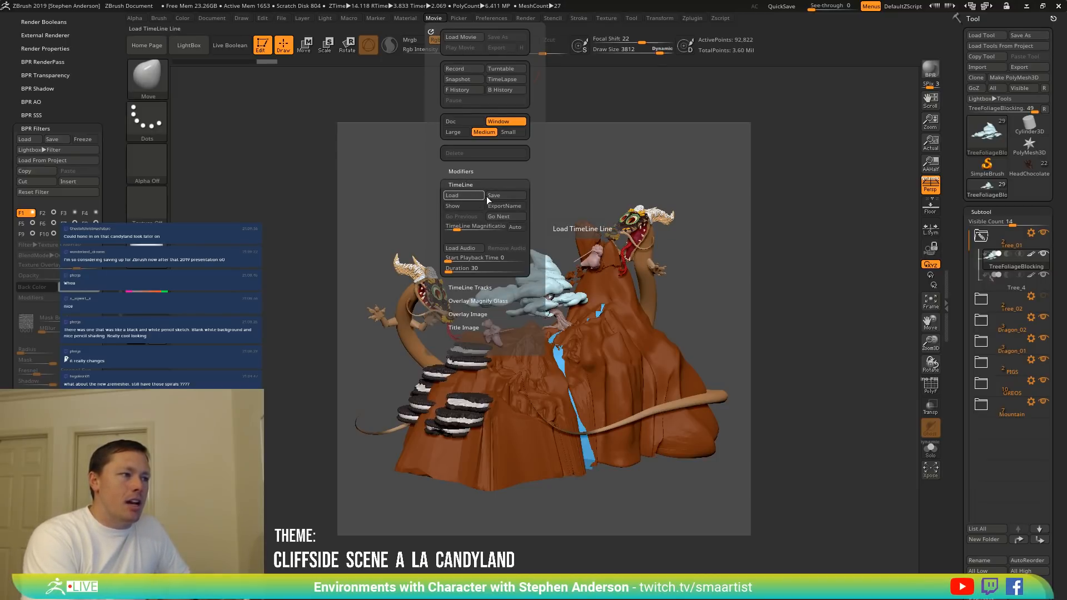
left_click(460, 206)
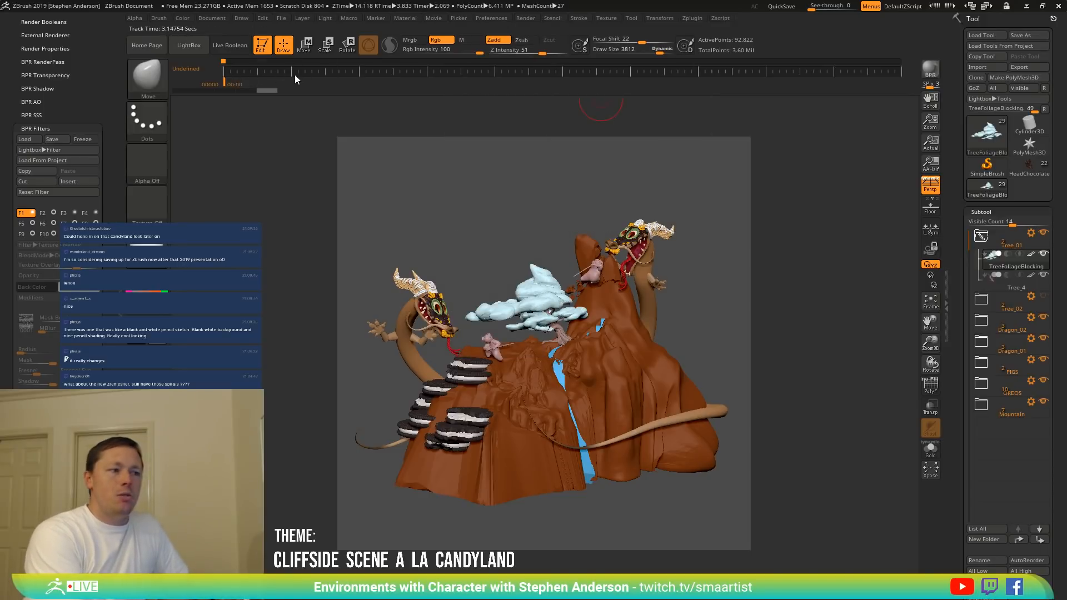
left_click(258, 72)
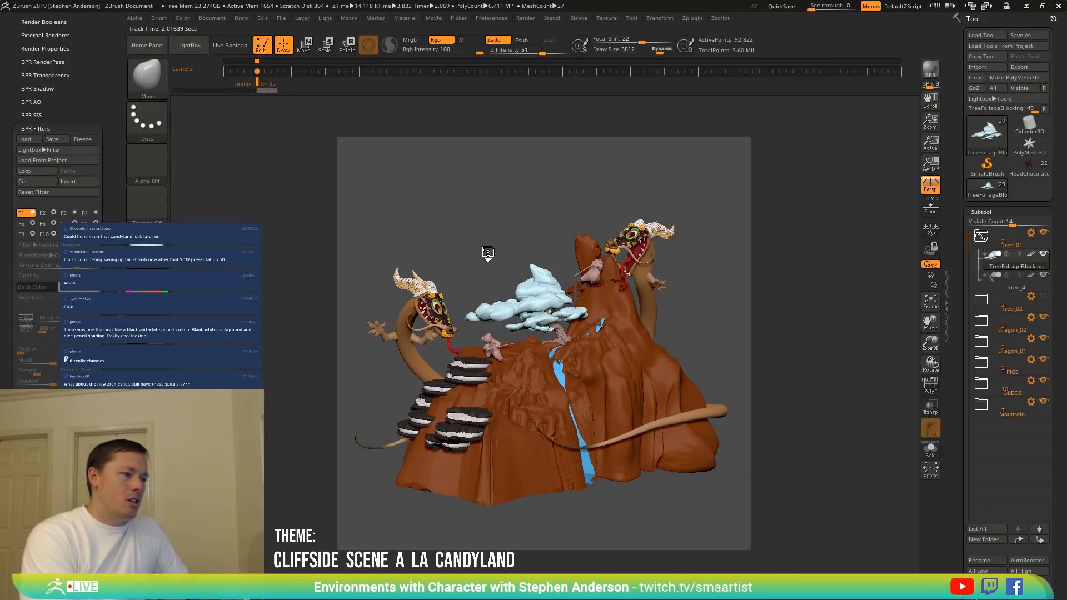
Frame a close-up of the upper dragon's head with the nearby pig and add a second camera keyframe shortly after the first.
left_click_drag(484, 255, 656, 268)
right_click_drag(655, 269, 683, 300, "ctrl")
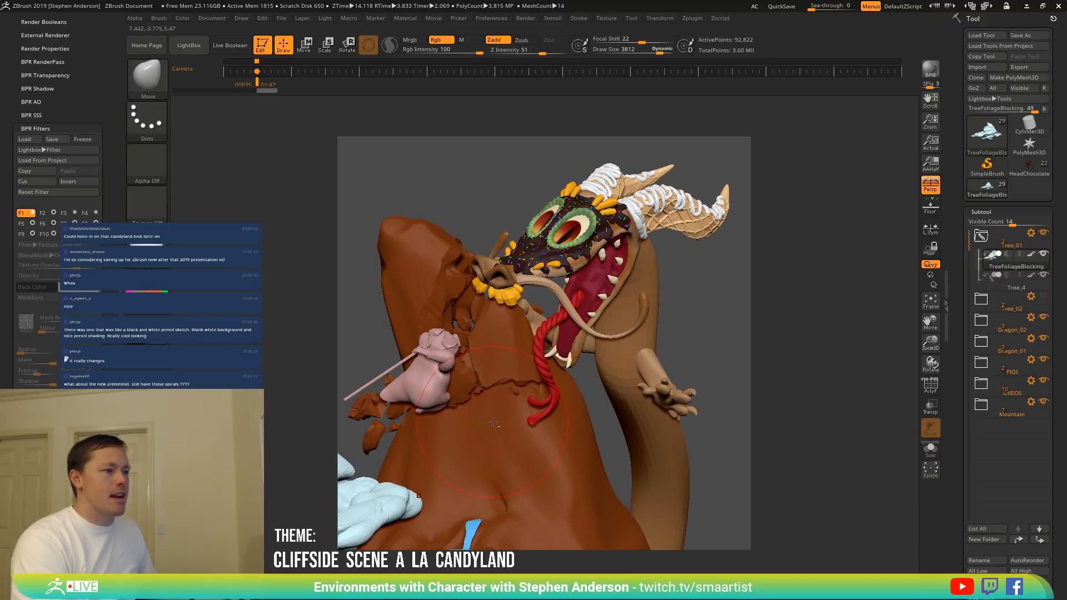
left_click(289, 71)
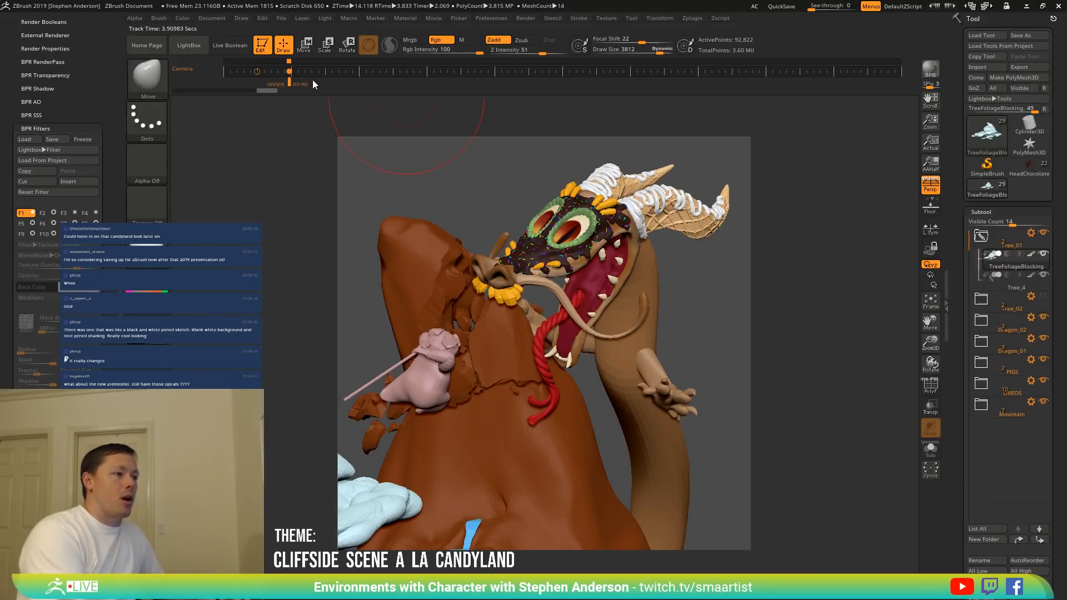
Step between the two camera keyframes, orbit around the dragon's head, and return to the stored close-up view.
key("Left")
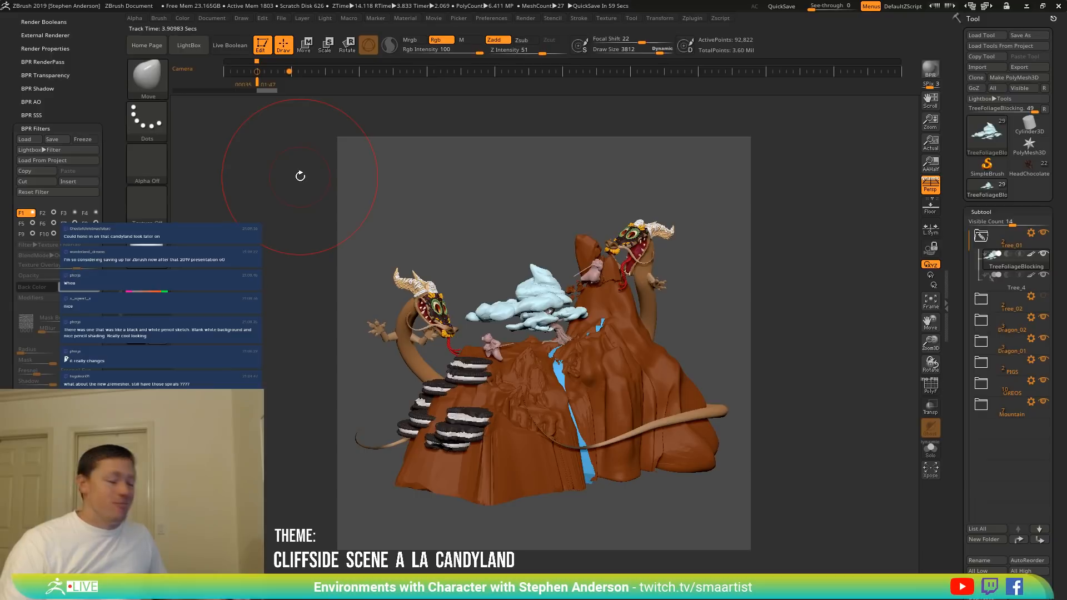
key("Right")
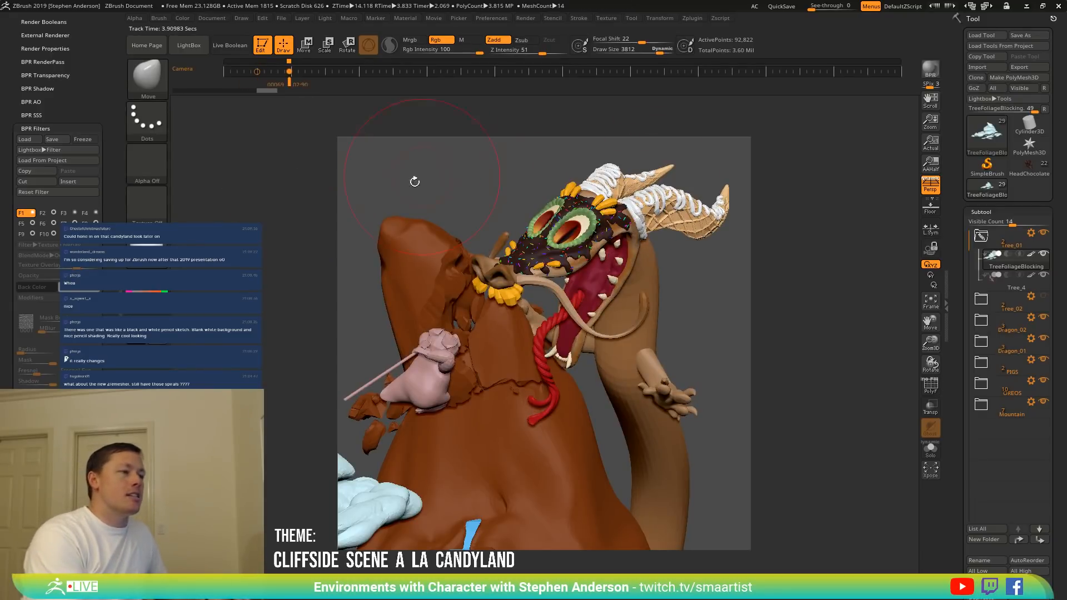
left_click_drag(505, 194, 482, 160)
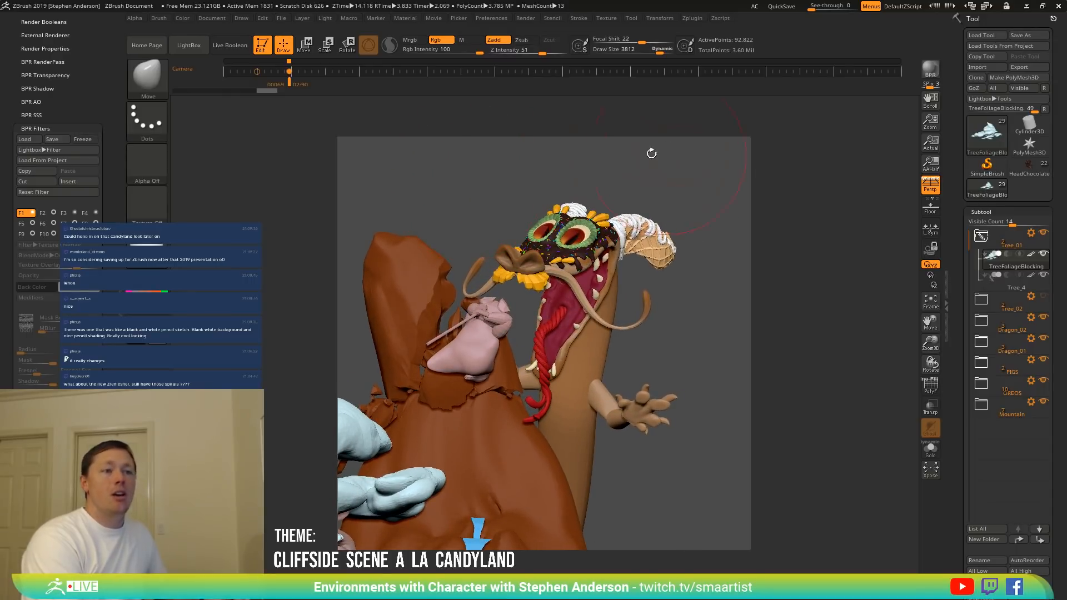
left_click_drag(594, 156, 594, 156)
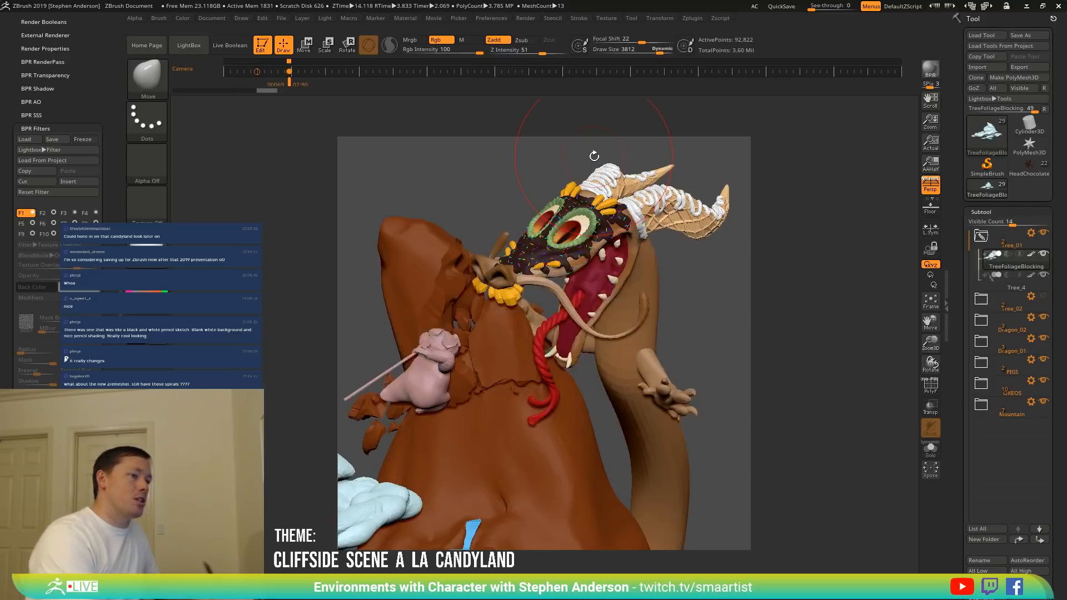
Open the Draw perspective settings and reduce the camera's focal length to 0.15708 mm.
left_click(933, 190, "ctrl+shift")
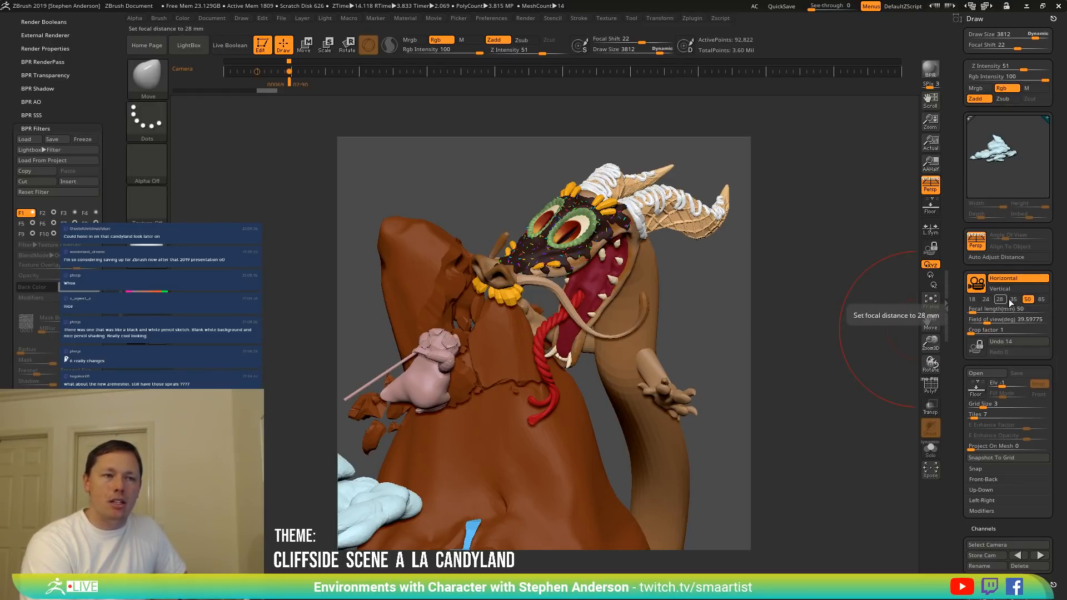
mouse_move(979, 312)
left_mouse_down()
mouse_move(1043, 316)
mouse_move(963, 312)
left_mouse_up()
left_click(960, 310)
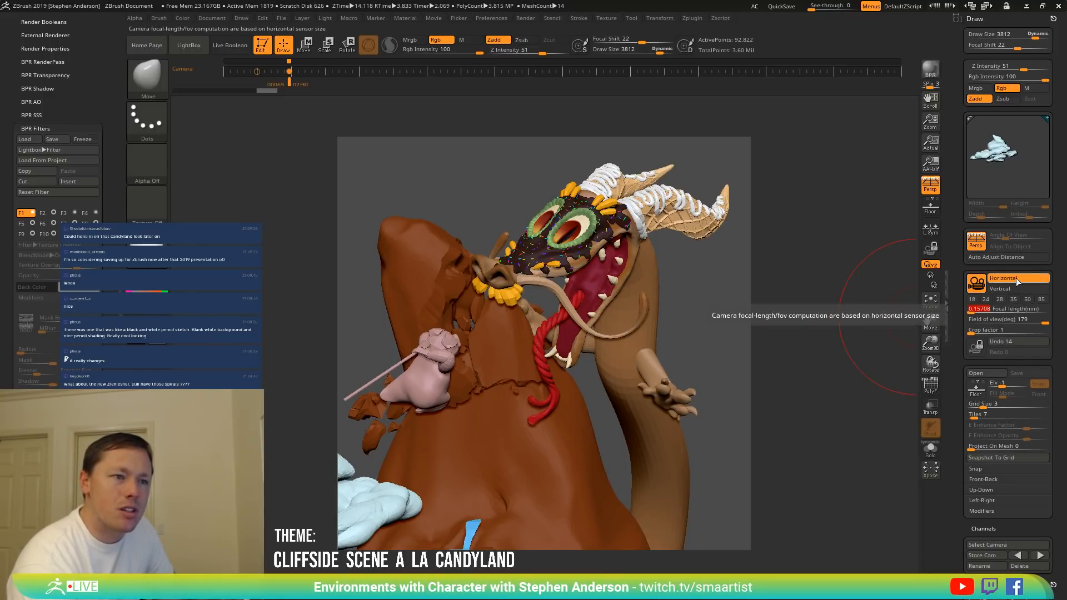
Turn off the focal-length camera mode and raise the perspective Angle of View to 180.
left_click(997, 256)
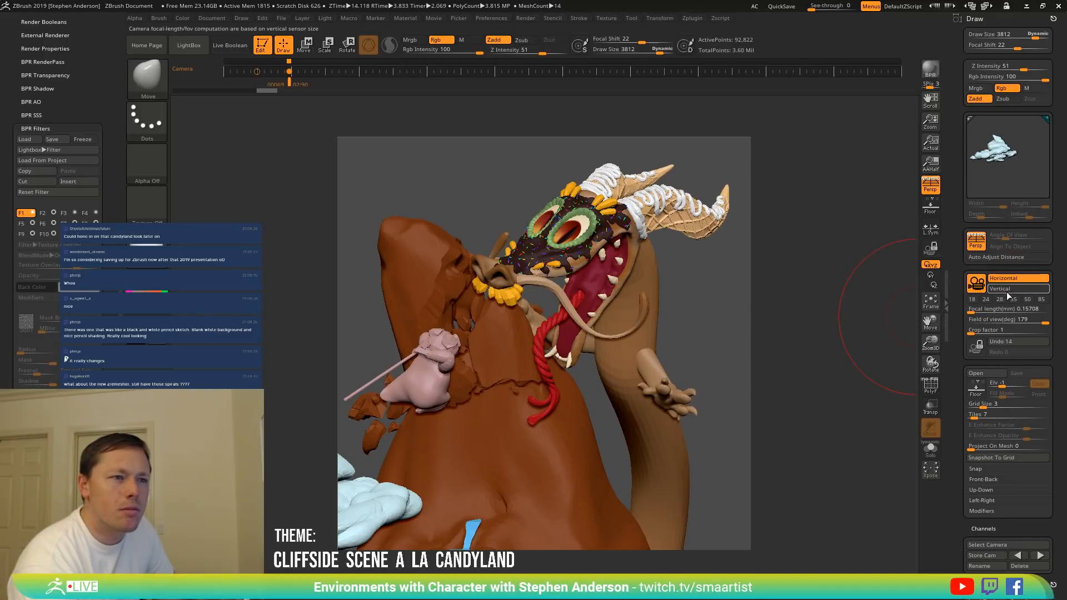
left_click(976, 283)
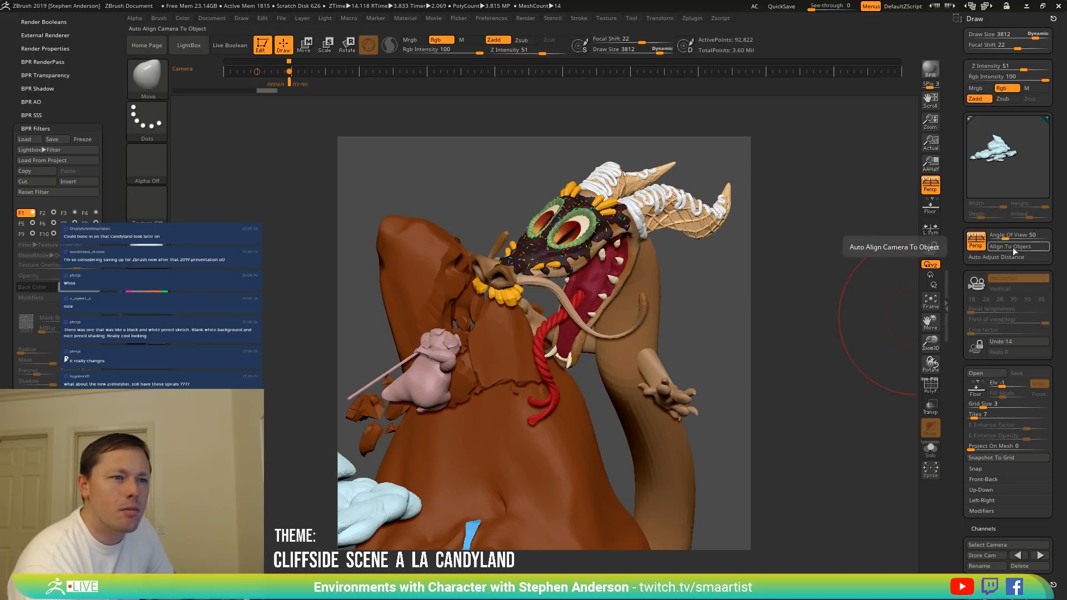
left_click_drag(1003, 237, 1051, 239)
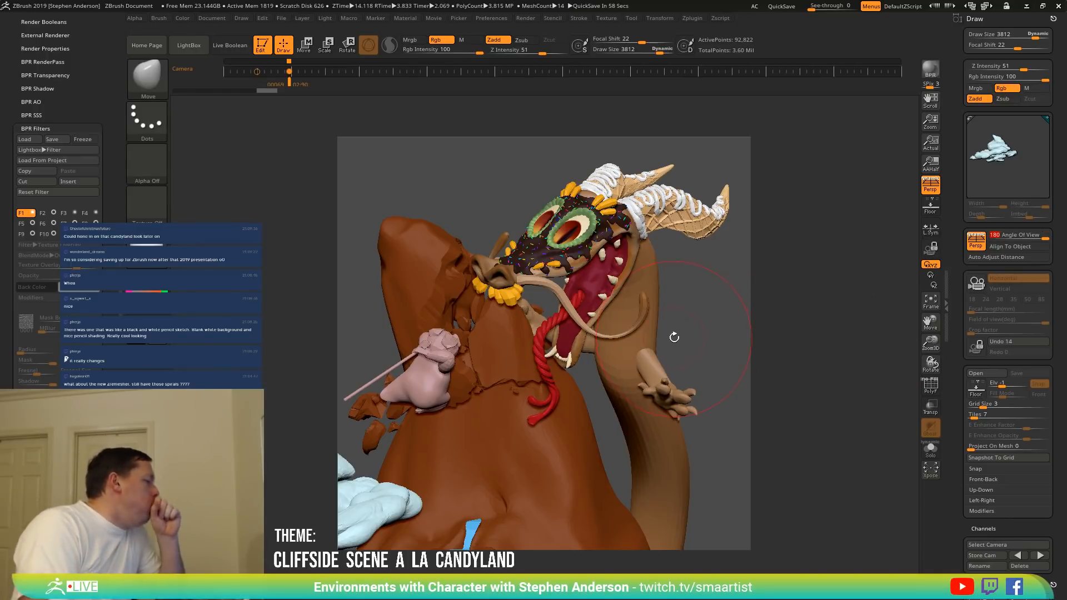
Turn the universal camera back on and compare the 18, 50 and 85 mm focal length presets, with and without perspective distortion.
left_click(976, 286)
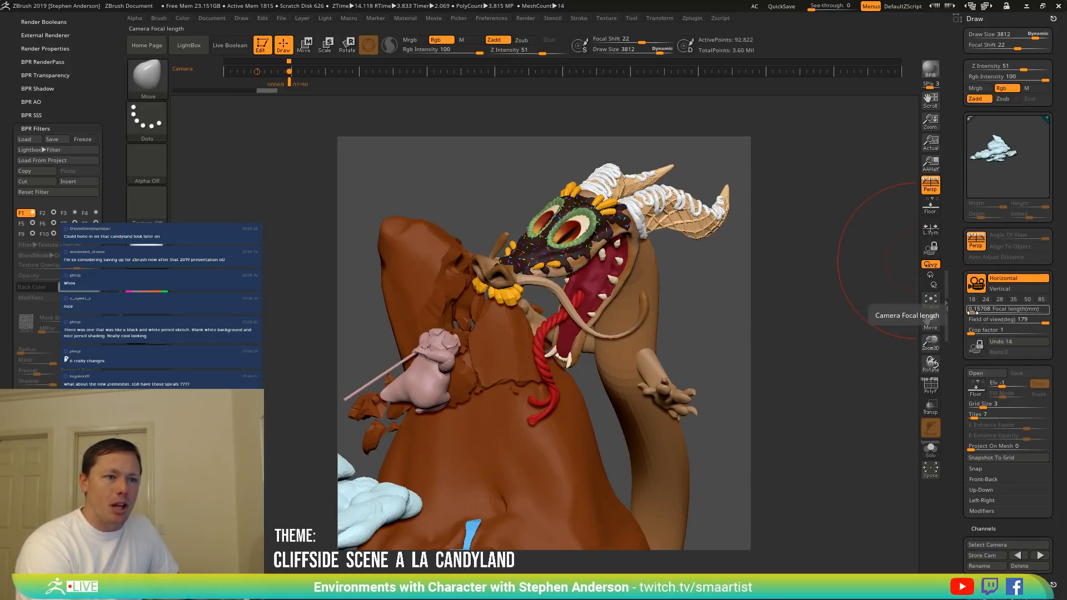
left_click(984, 307)
left_click(972, 299)
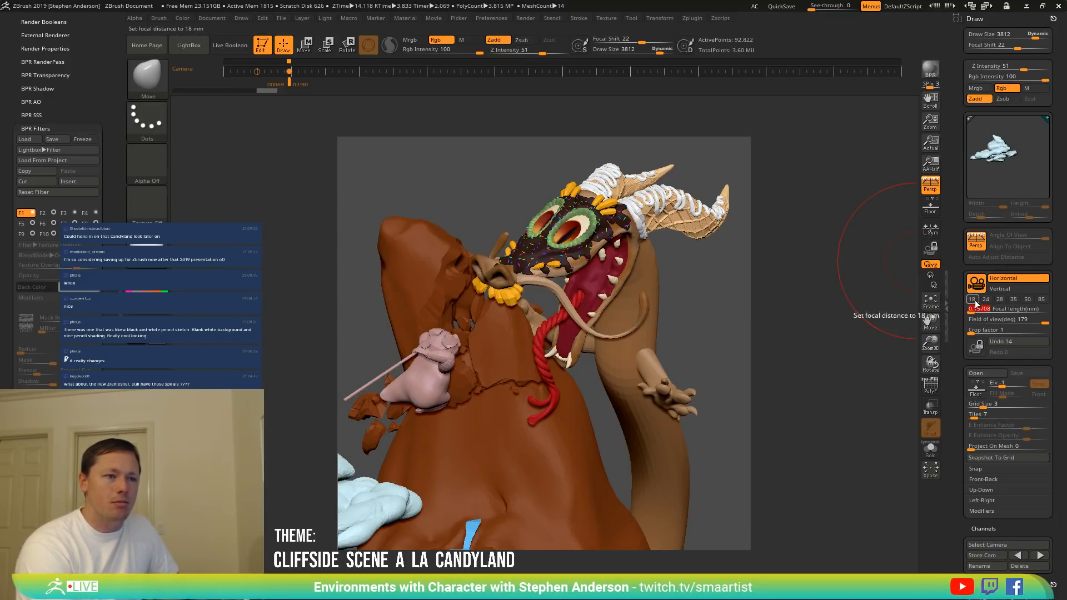
left_click(1042, 300)
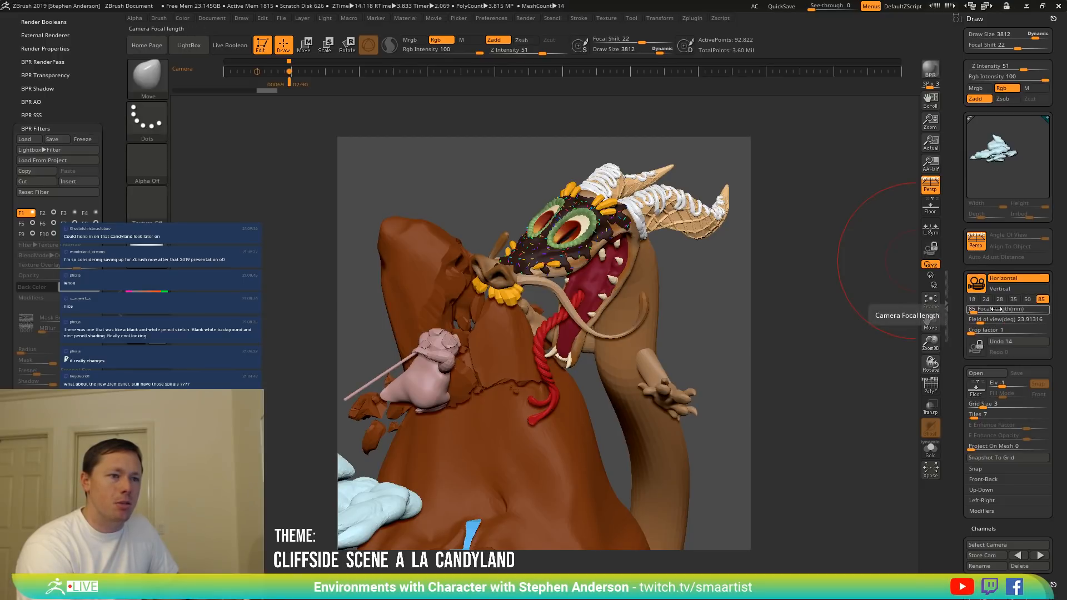
mouse_move(754, 310)
left_mouse_down()
mouse_move(788, 312)
mouse_move(767, 311)
left_mouse_up()
left_click(976, 300)
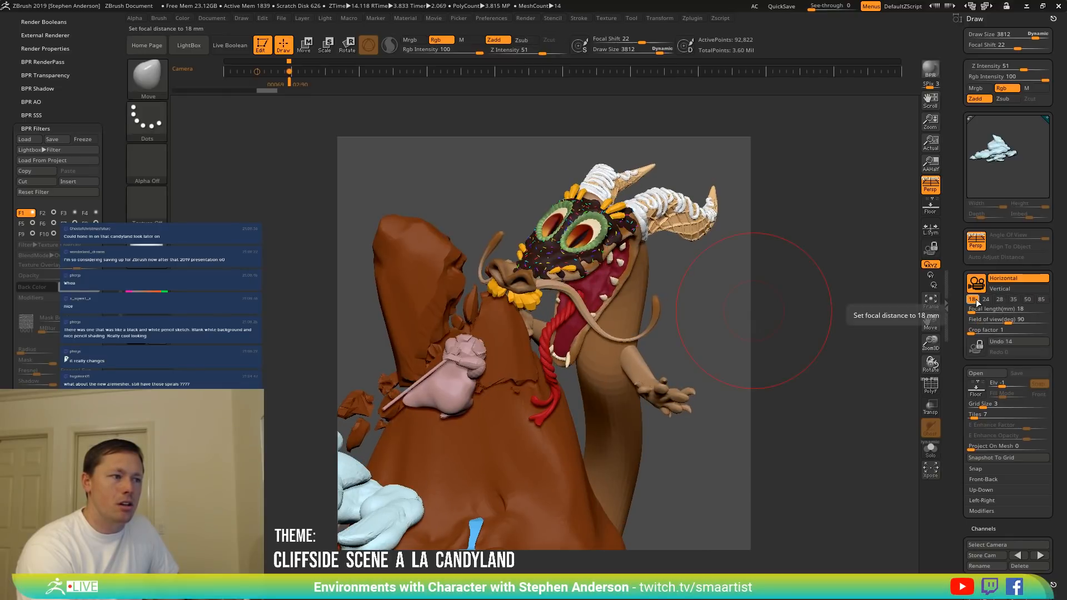
left_click(1027, 300)
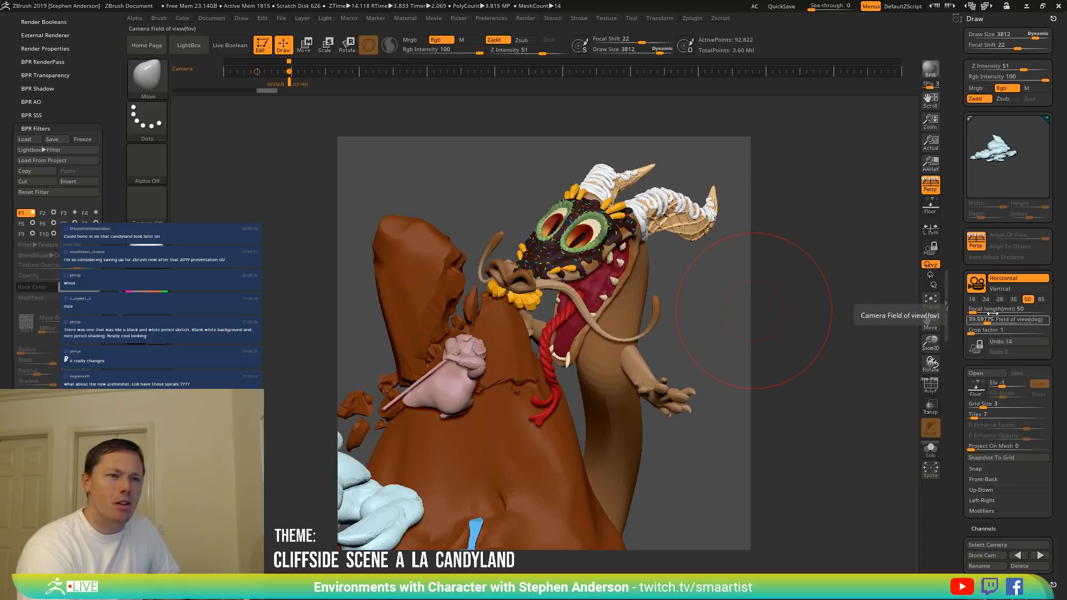
left_click(975, 245)
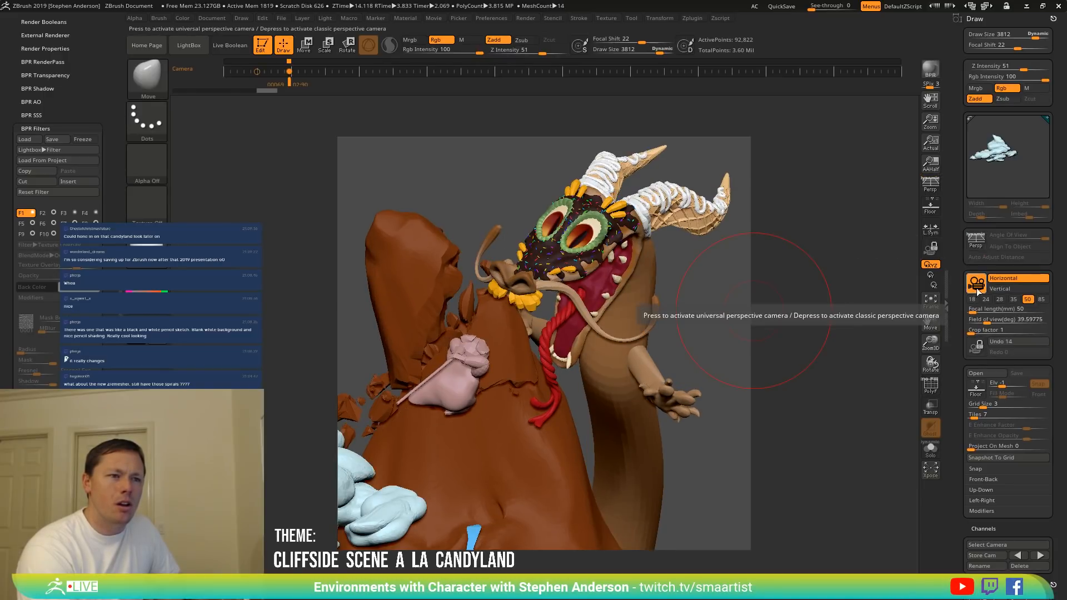
left_click(1041, 299)
left_click(976, 241)
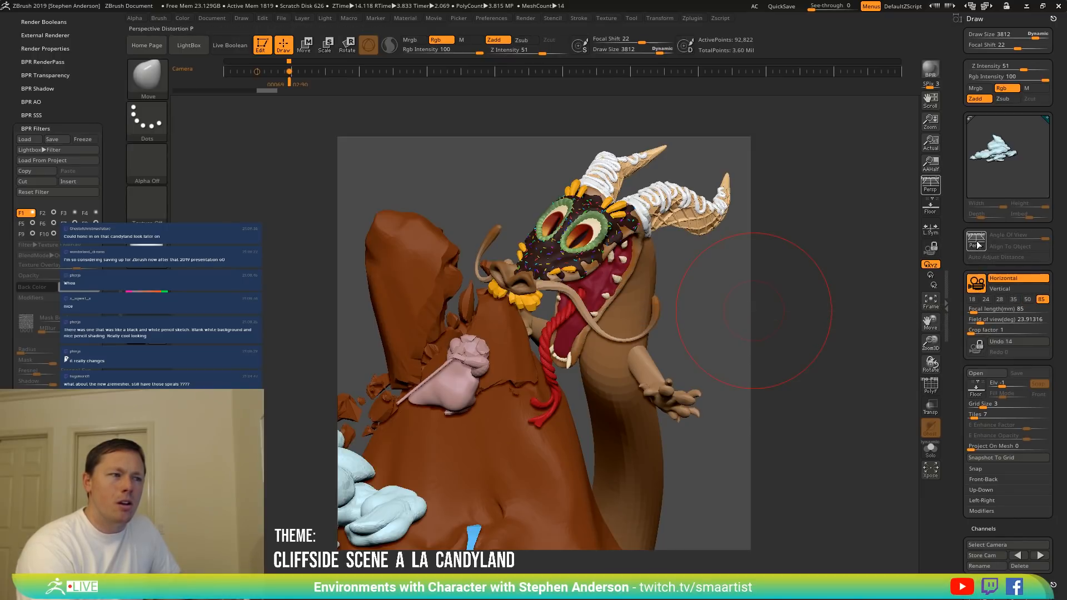
Reduce the focal length to 0.15708 mm, orbit slightly around the dragon's head, and shift the second camera keyframe slightly further along the timeline.
left_click_drag(767, 280, 785, 302)
left_click_drag(974, 312, 1047, 317)
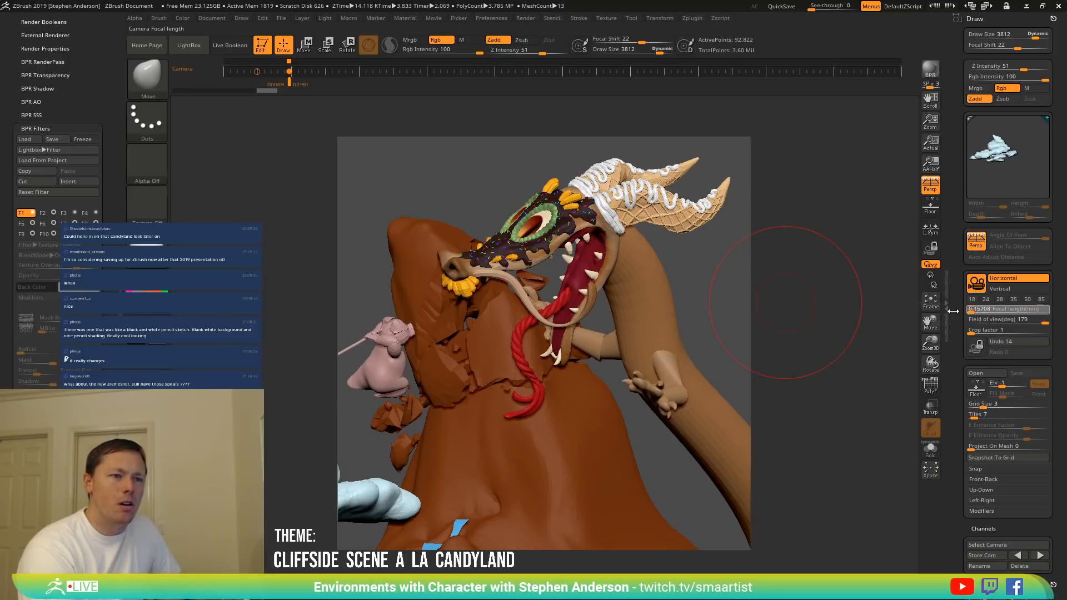
left_click_drag(741, 305, 778, 307)
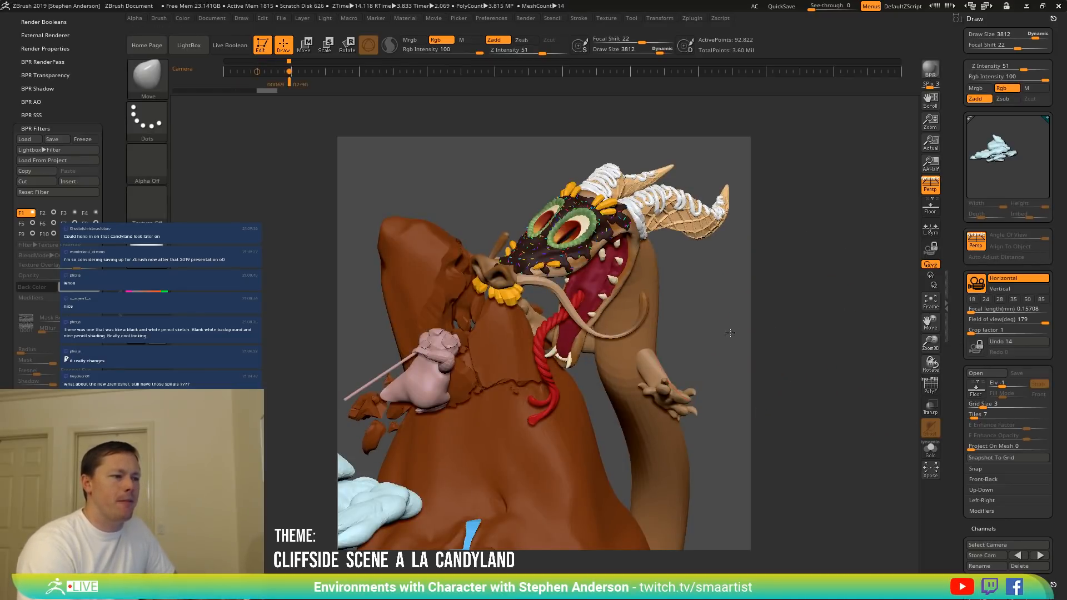
left_click_drag(730, 332, 744, 335)
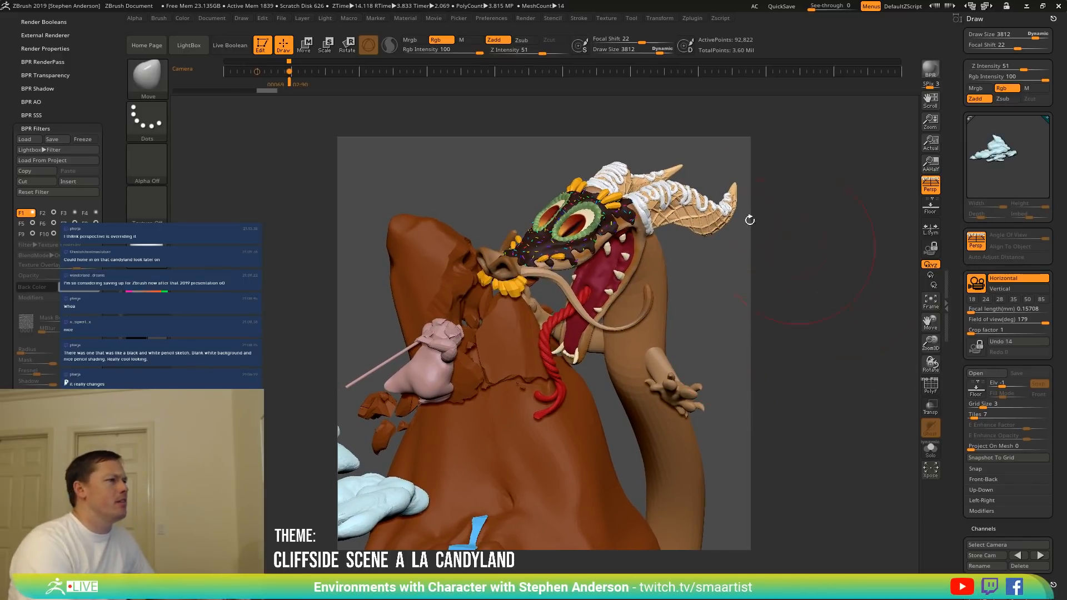
left_click(290, 71)
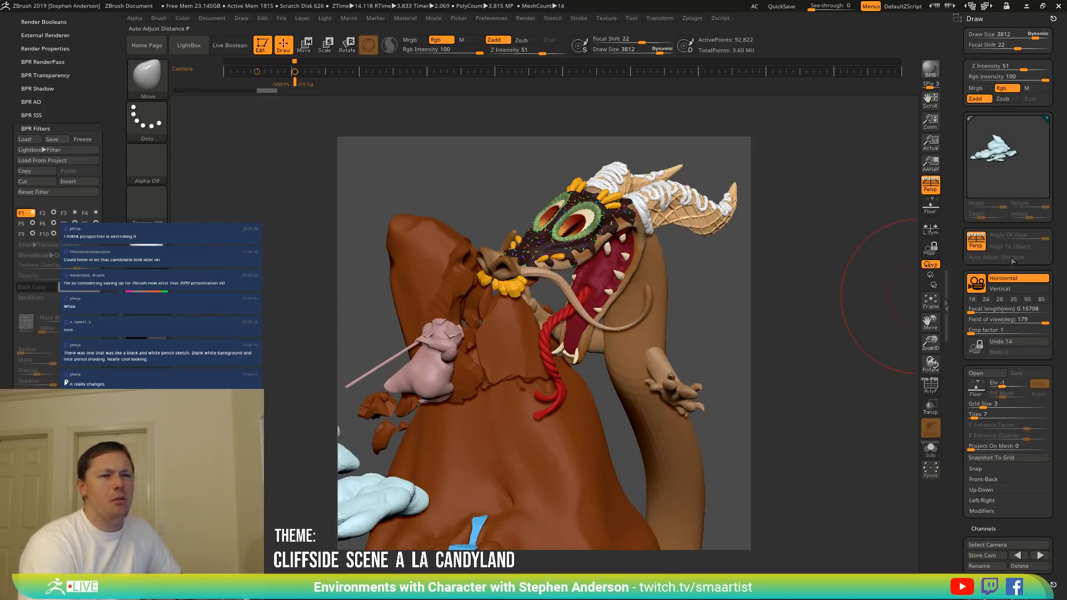
Try the classic perspective camera with Angle of View at 6 and 180, then switch back to the universal camera.
left_click(976, 246)
left_click_drag(1028, 233, 978, 249)
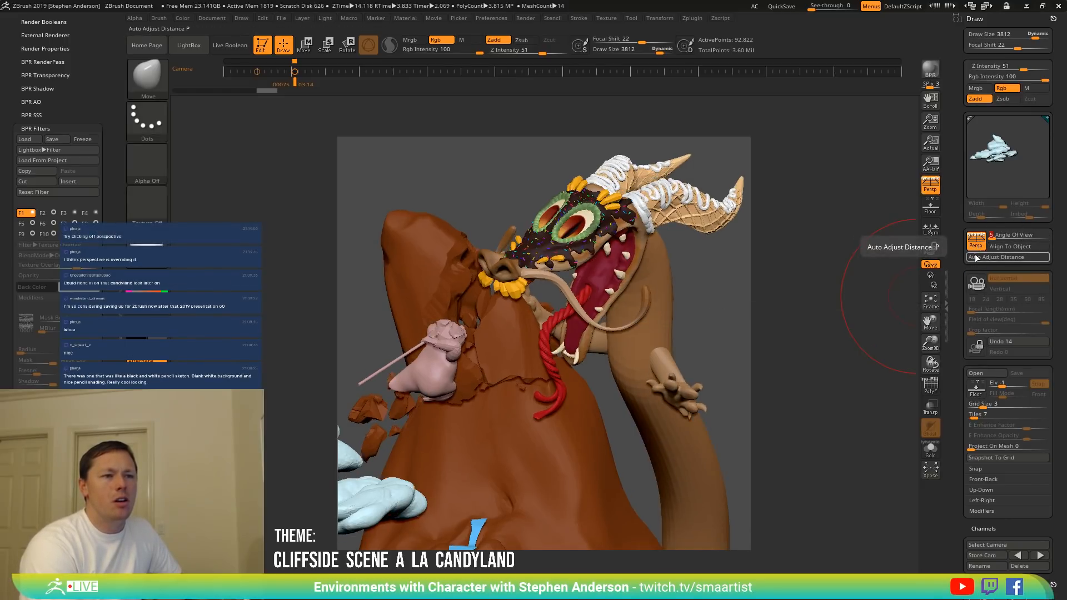
left_click_drag(1062, 236, 1046, 236)
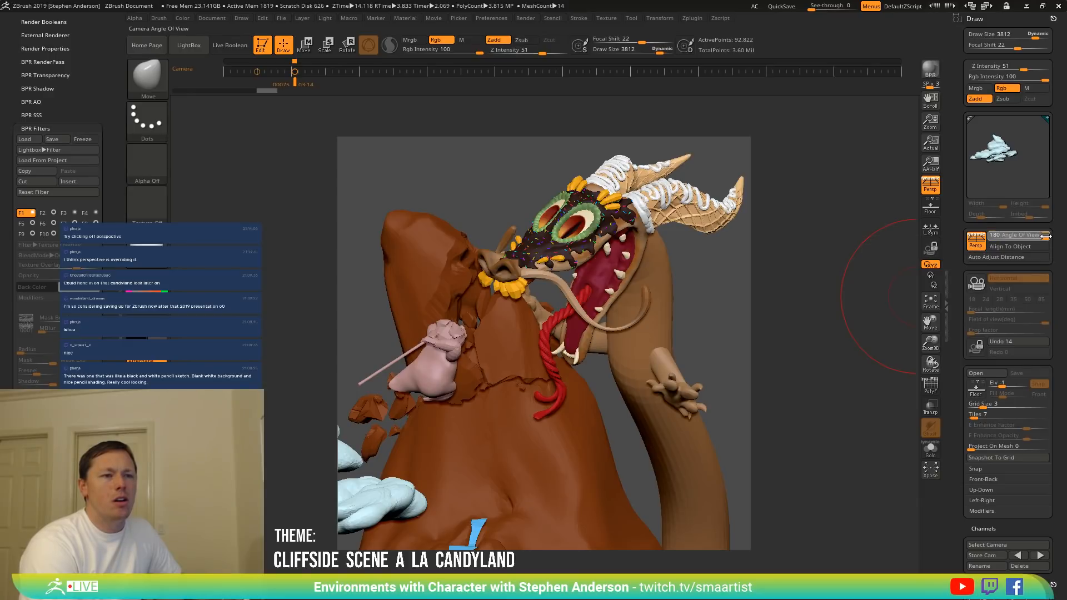
left_click(994, 257)
left_click(976, 283)
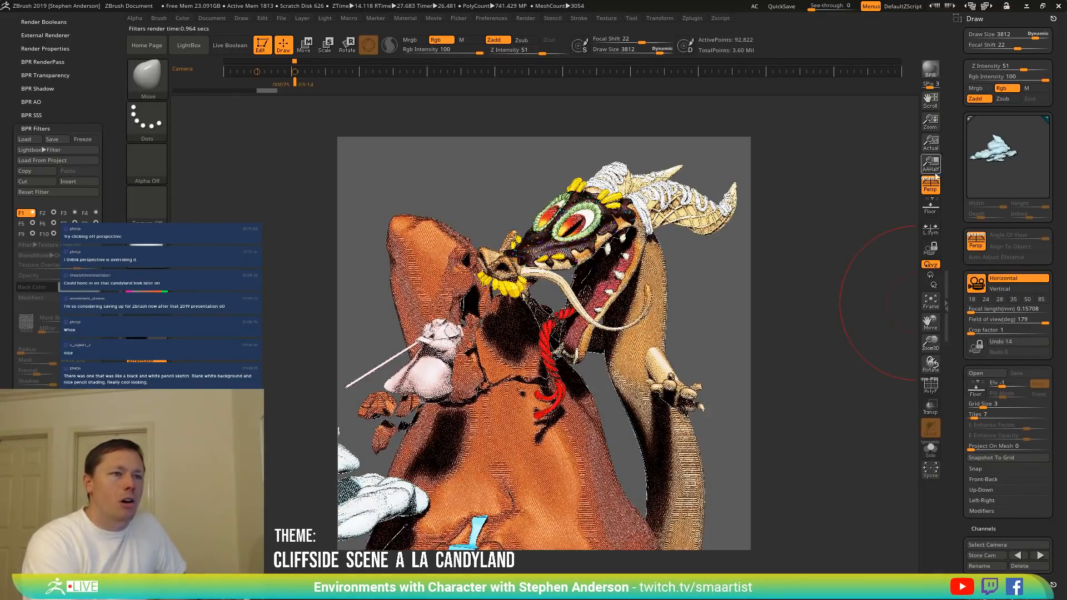
Check the stylized BPR render up close, and start exporting the document image in JPEG format.
left_click_drag(930, 121, 929, 164)
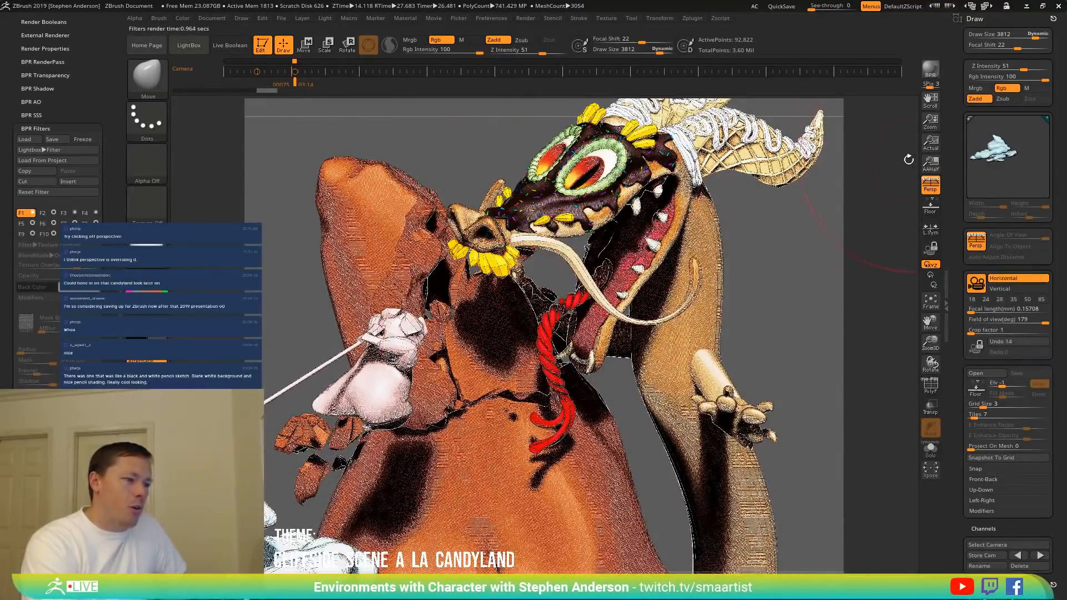
left_click_drag(934, 122, 935, 90)
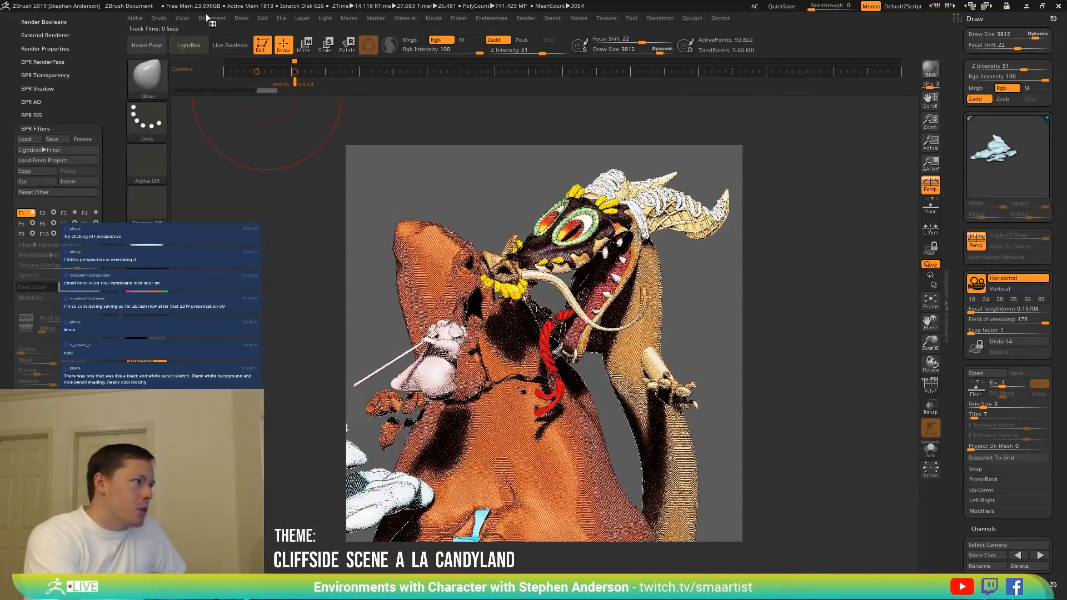
left_click(209, 17)
left_click(275, 78)
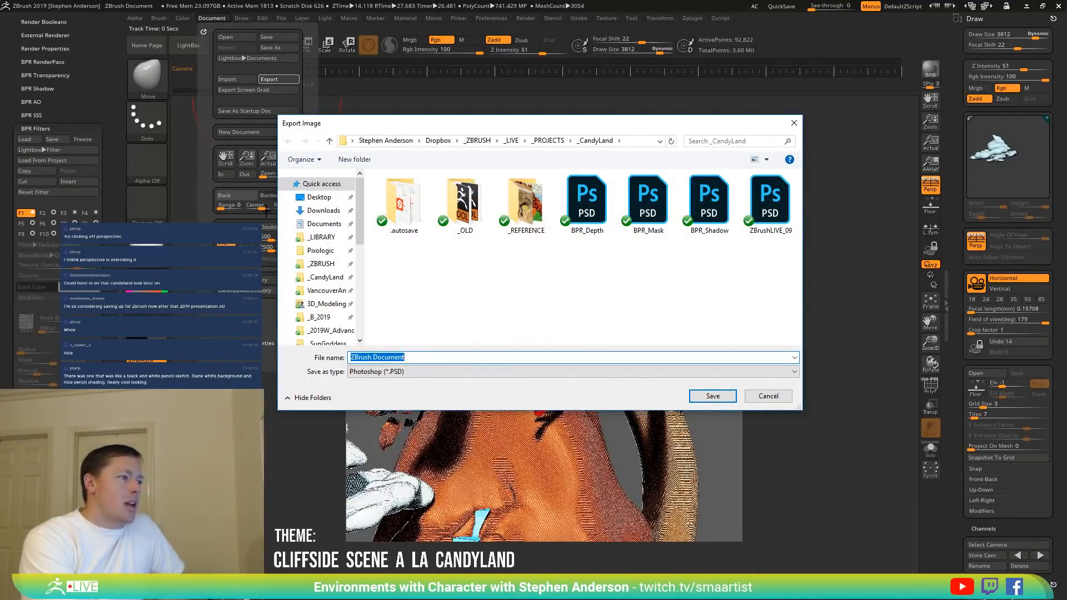
left_click(411, 371)
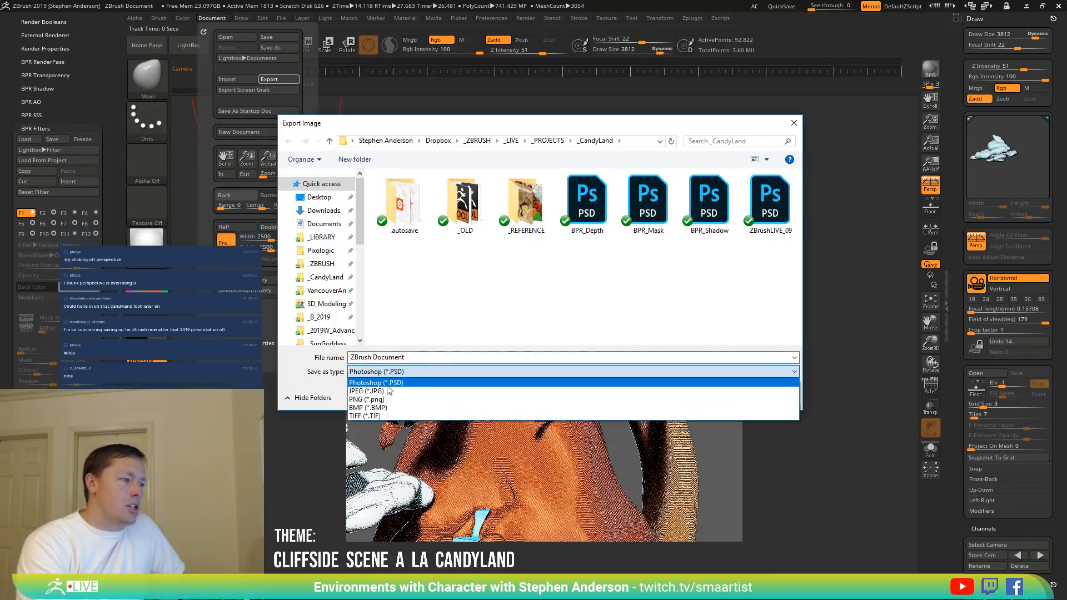
left_click(367, 391)
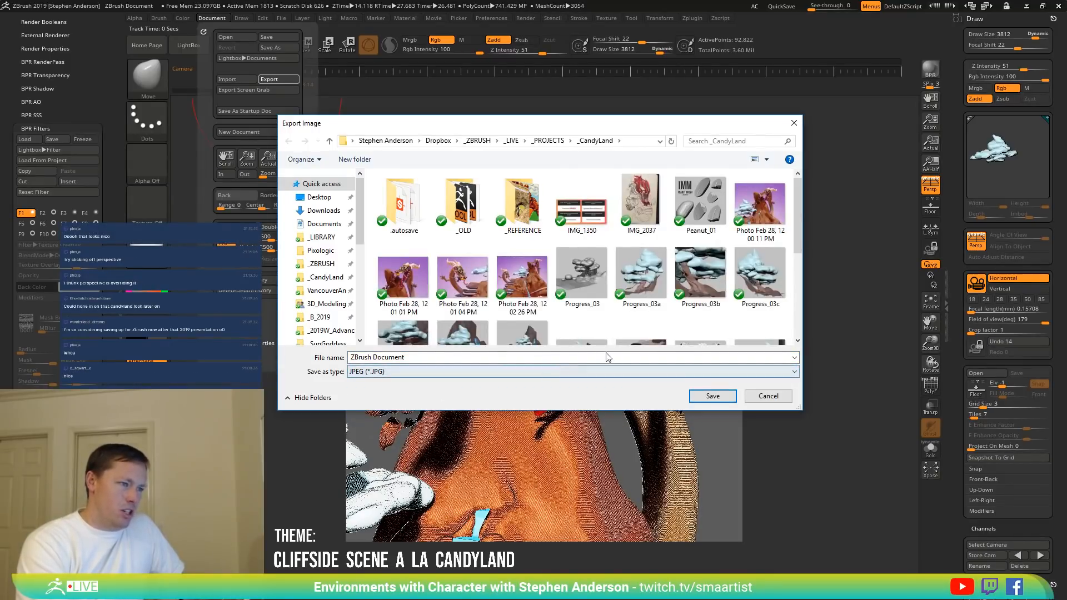
Base the export's file name on the latest progress image in the _CandyLand folder, changing it to progress_12, and save.
left_click_drag(798, 222, 772, 316)
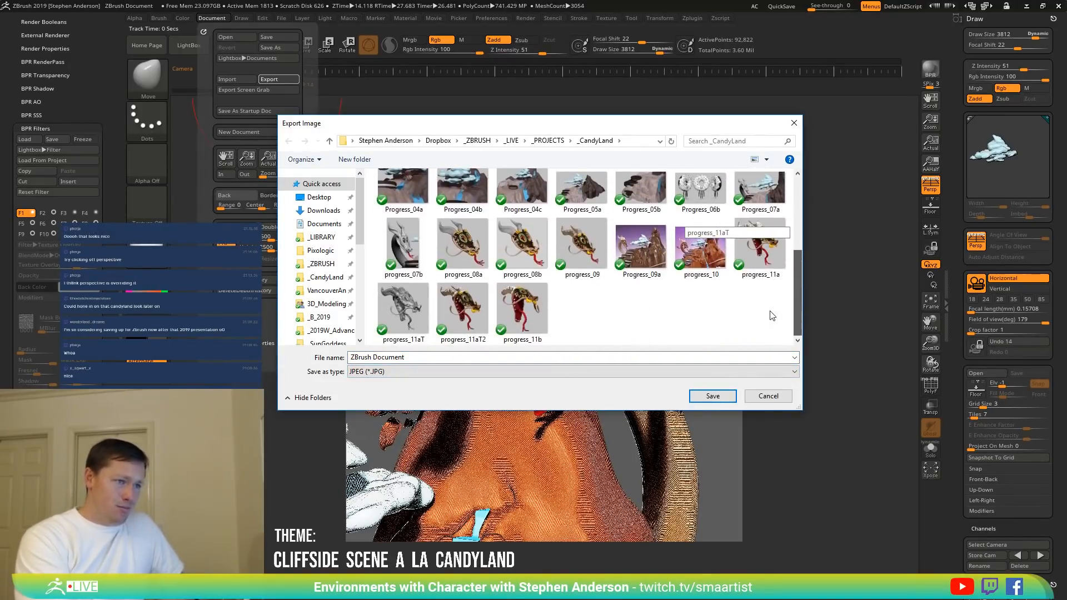
left_click(527, 320)
left_click(401, 359)
left_click(412, 360)
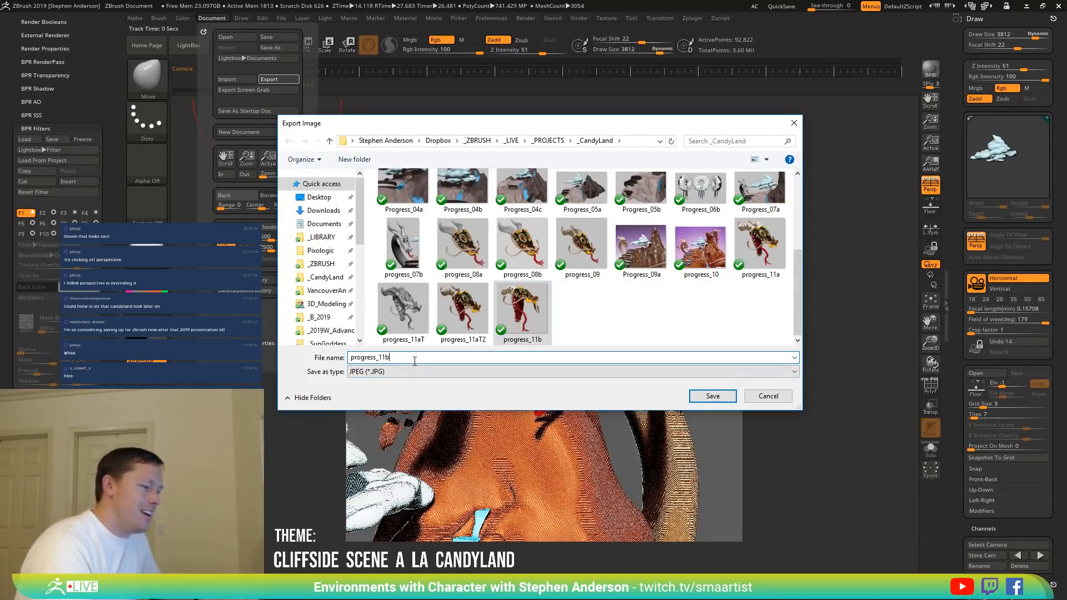
key("BackSpace")
key("BackSpace")
type("2")
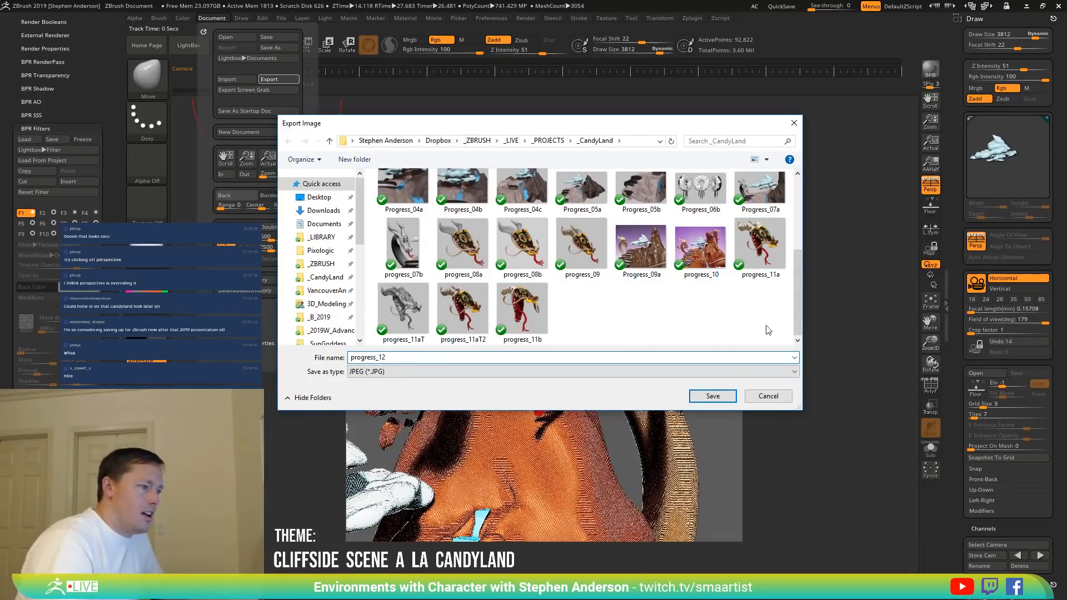
left_click(713, 396)
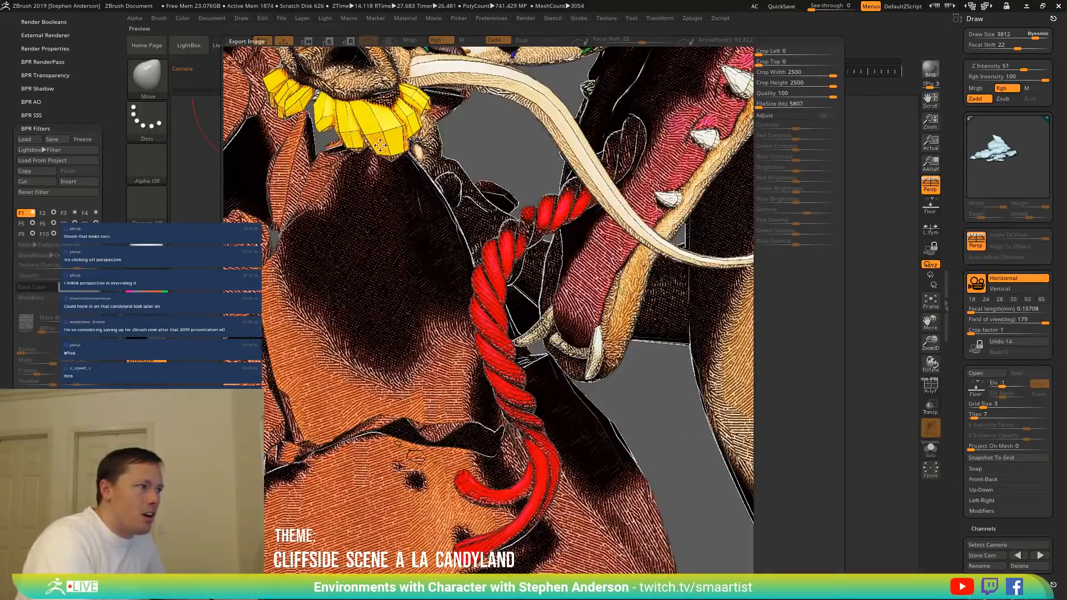
Inspect the dragon's snout, eyes and mouth in the export preview and confirm the image export.
left_click_drag(450, 243, 520, 307)
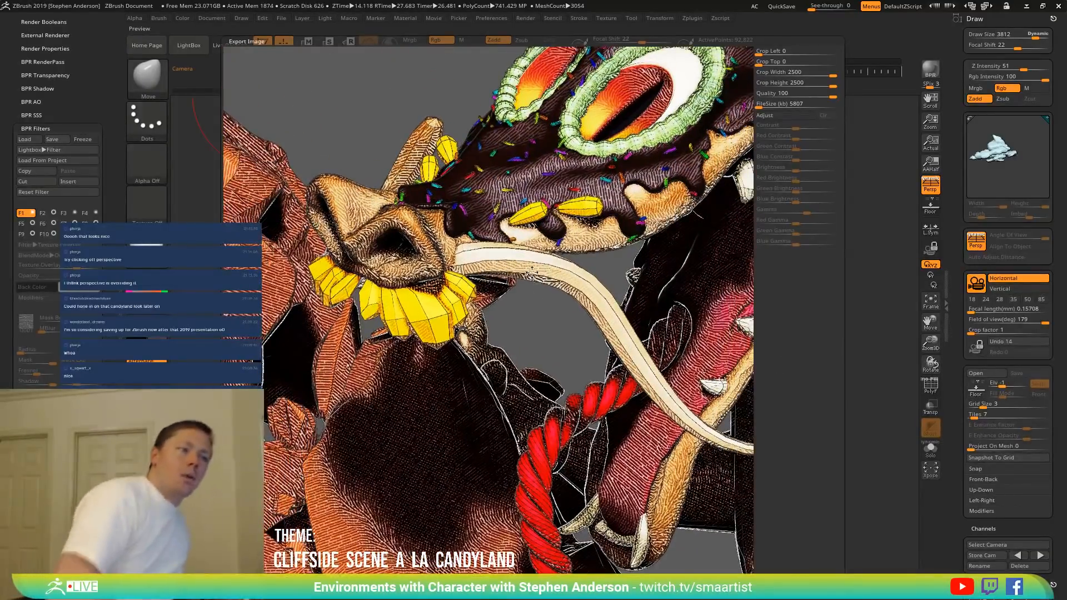
left_click_drag(650, 253, 601, 288)
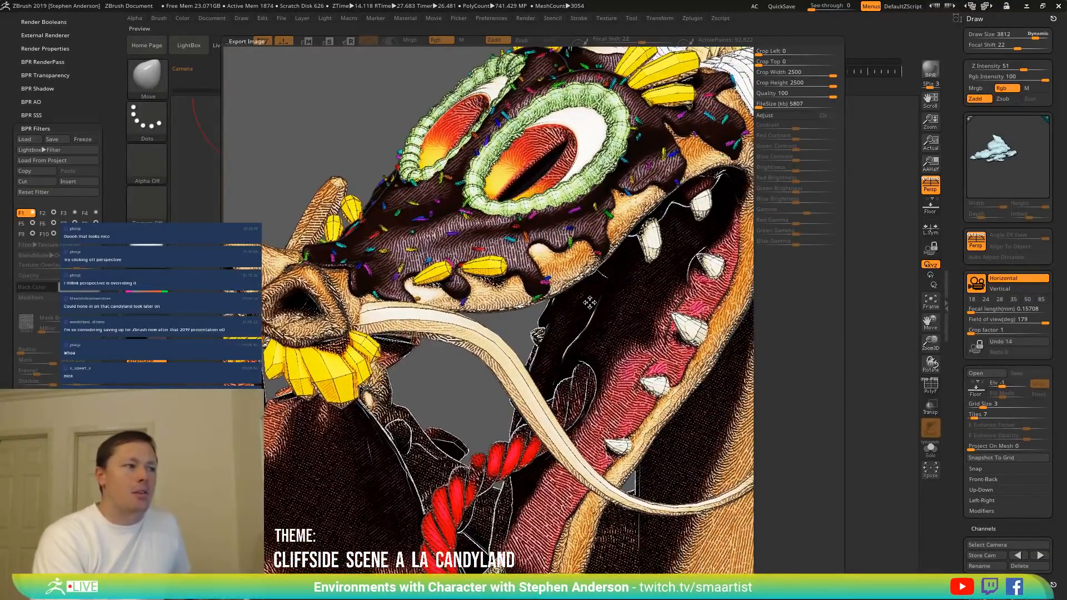
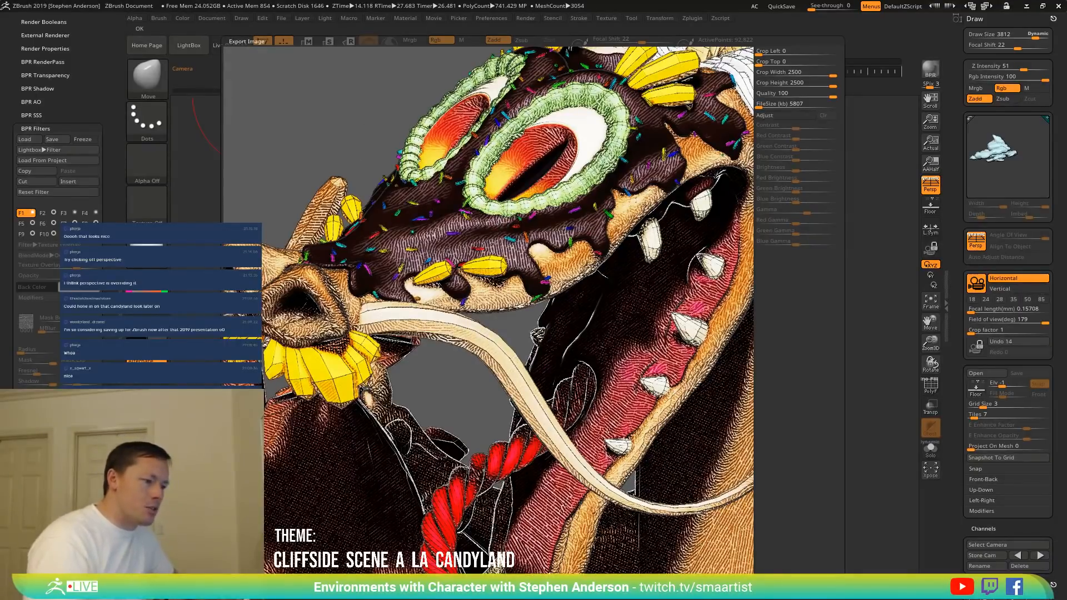
left_click(775, 580)
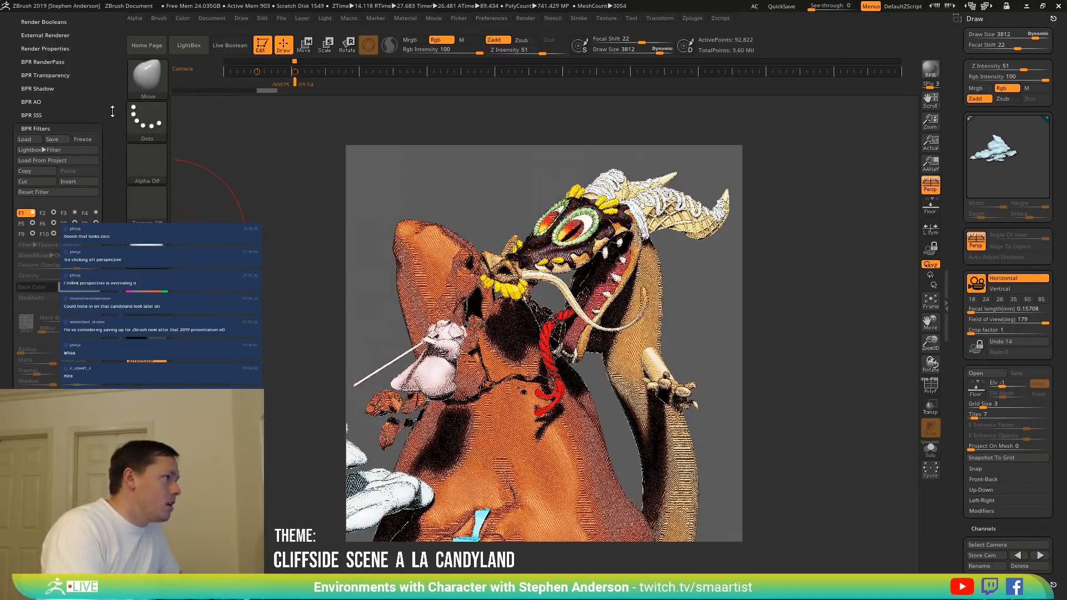
Move the Render palette into the opposite side tray, replacing the Draw palette there.
mouse_move(112, 111)
left_mouse_down()
mouse_move(109, 56)
mouse_move(93, 115)
left_mouse_up()
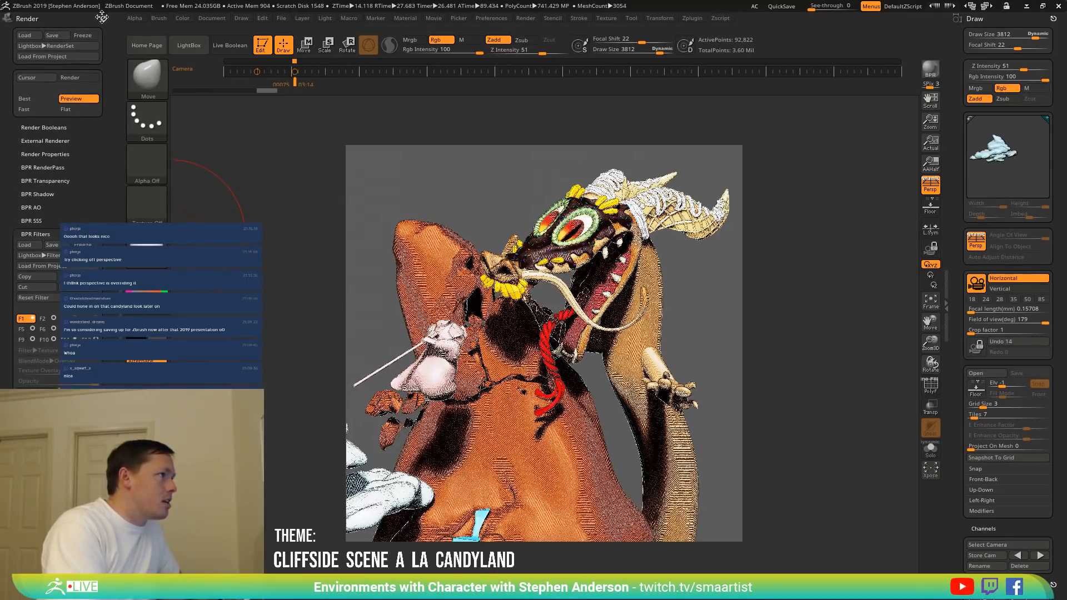
mouse_move(102, 17)
left_mouse_down()
mouse_move(353, 90)
mouse_move(978, 83)
left_mouse_up()
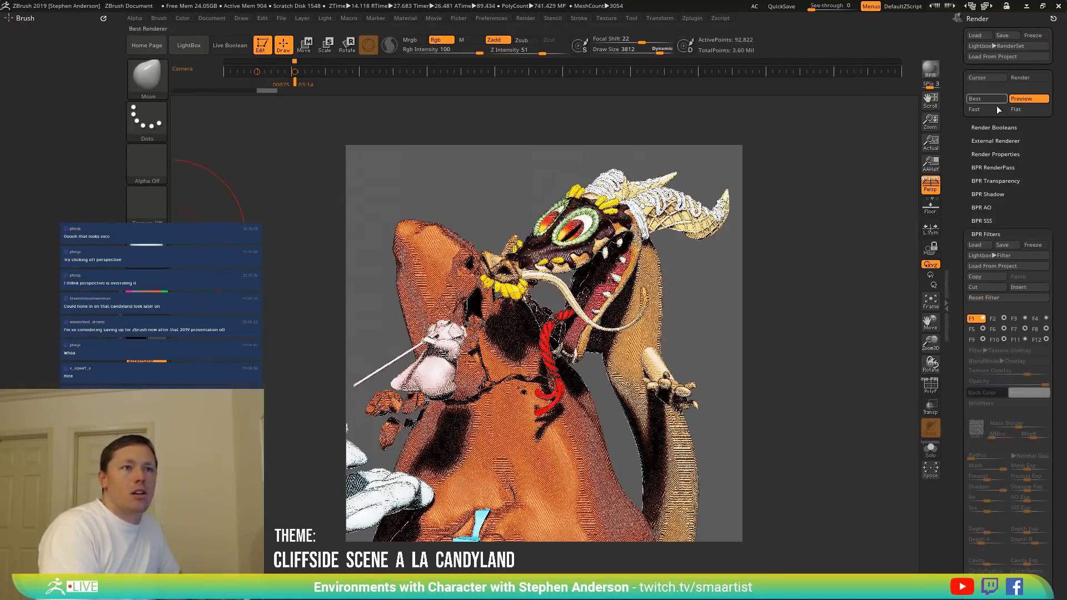
Compare the dragon view with perspective distortion switched off and on.
left_click(930, 189)
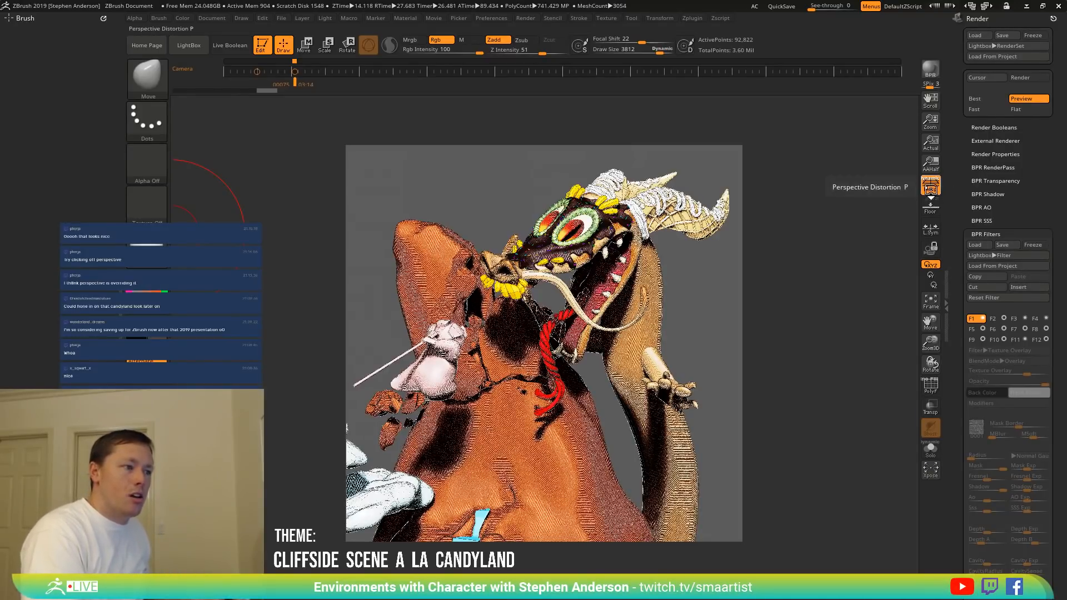
left_click(929, 189)
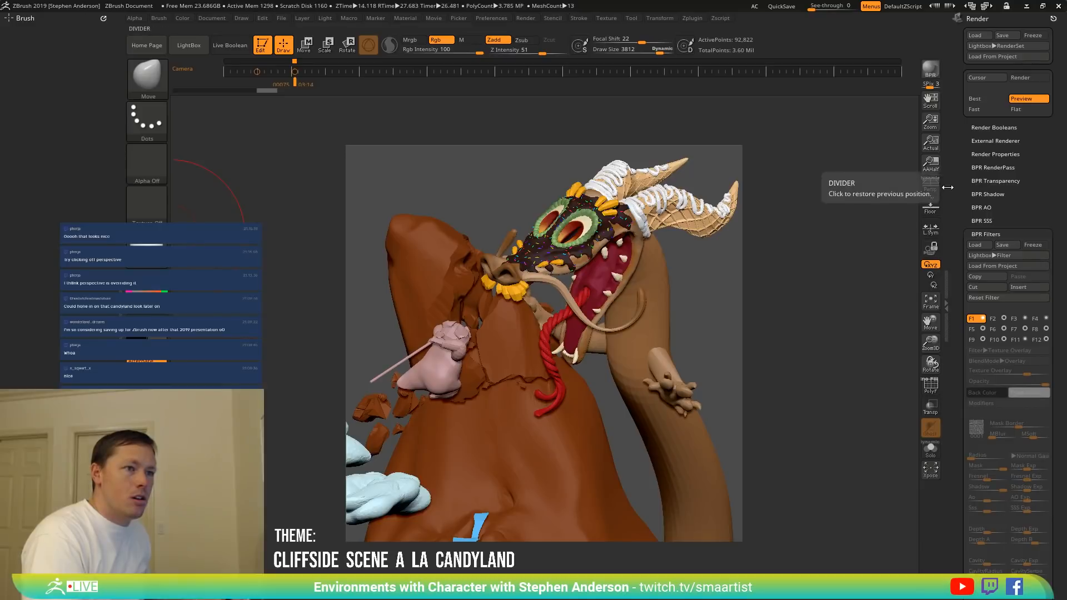
left_click(930, 190)
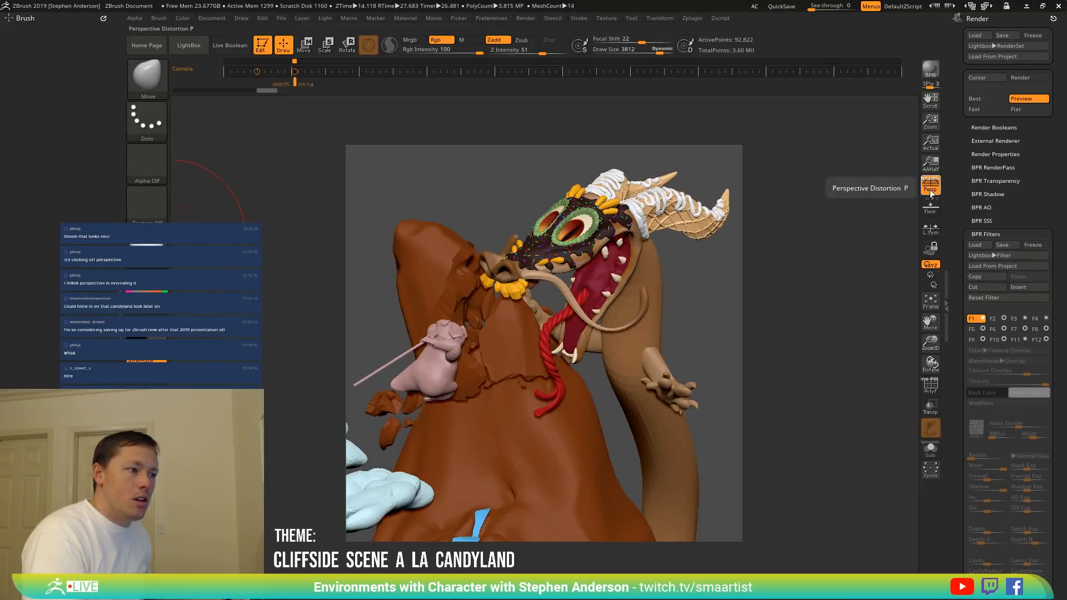
Render the view again with BPR, collapse the side tray that held the Render palette, and examine the dragon's face.
left_click(932, 71)
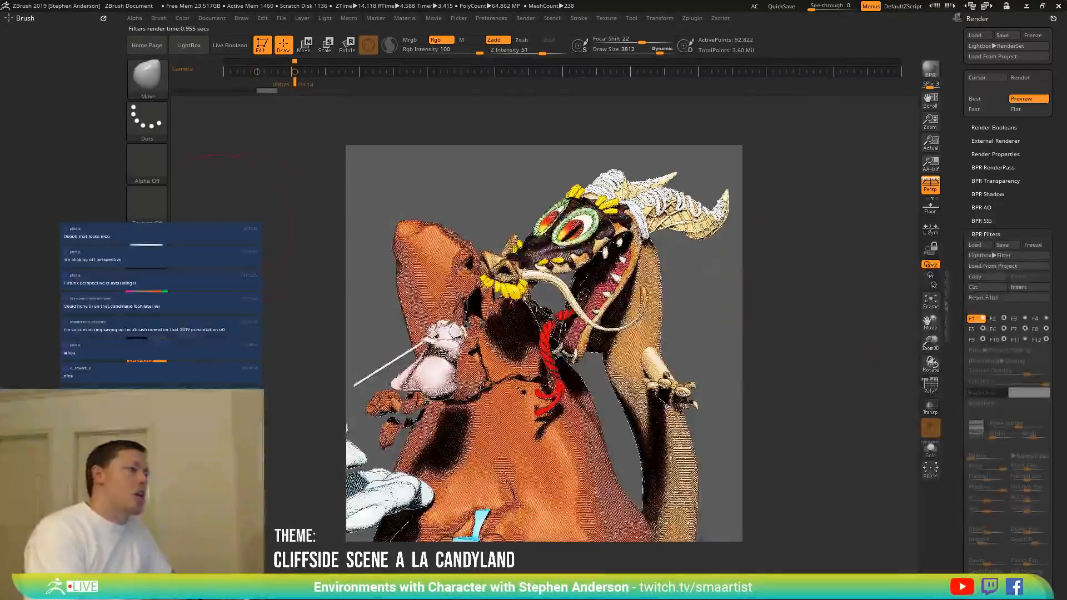
left_click(120, 310)
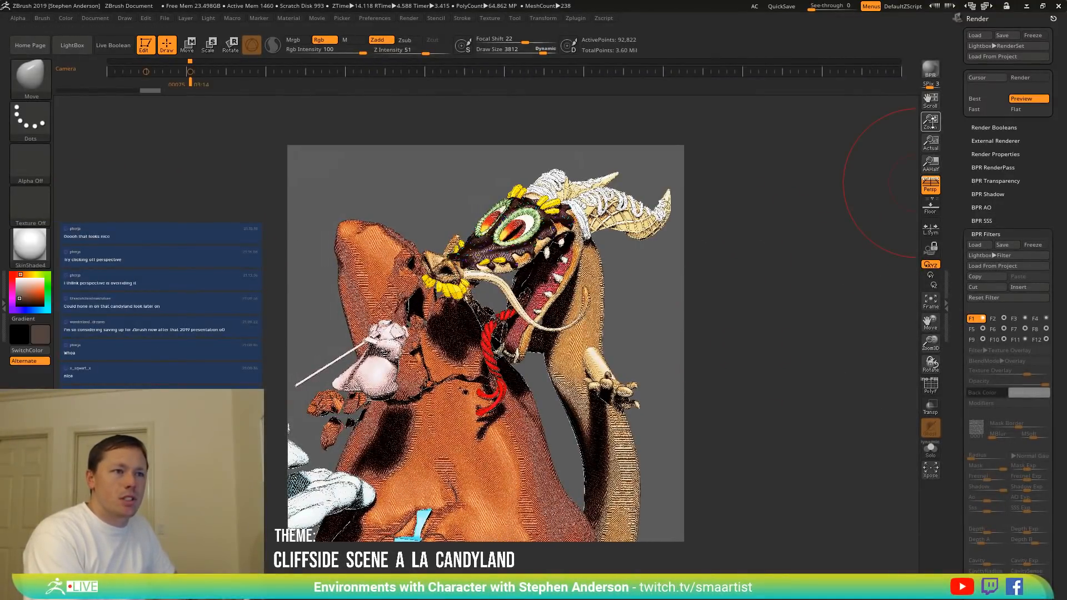
left_click_drag(930, 121, 903, 216)
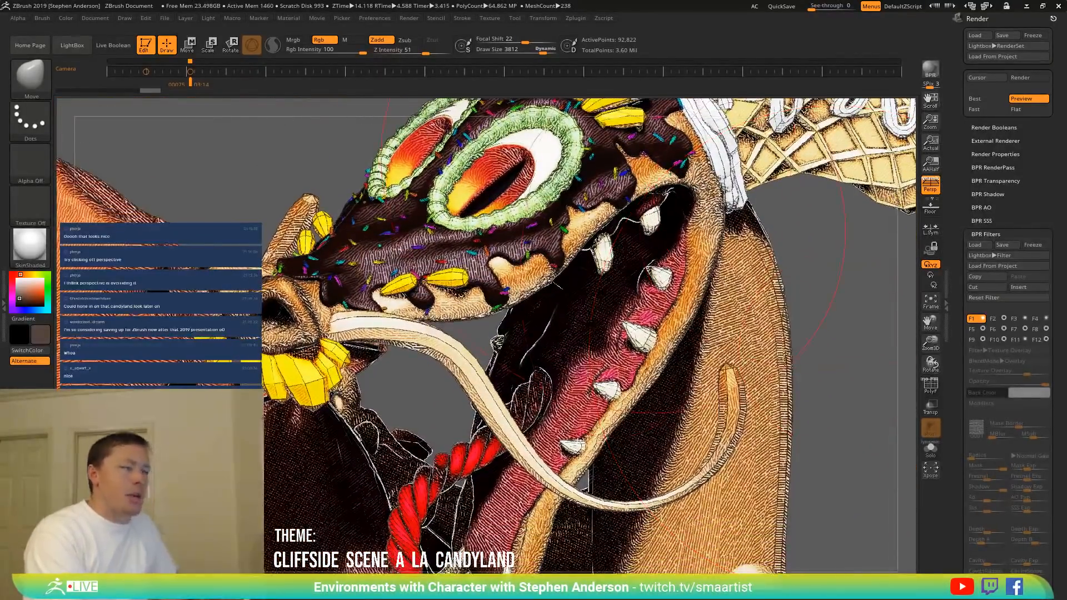
Compare the dragon render with the second BPR filter, Contrast Auto Gray, switched off and on.
left_click(992, 321)
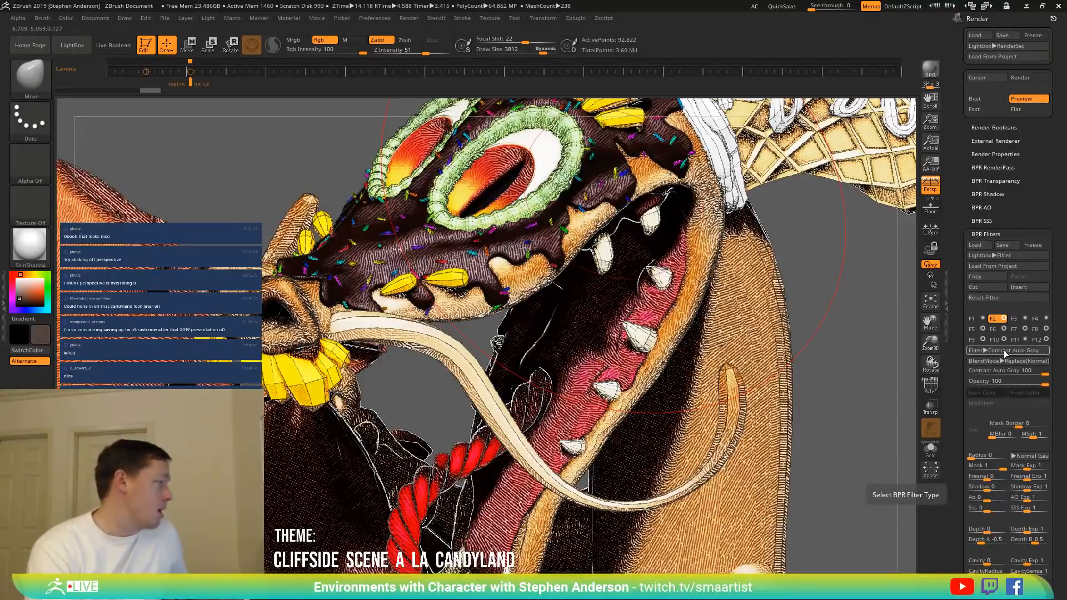
left_click(1003, 320)
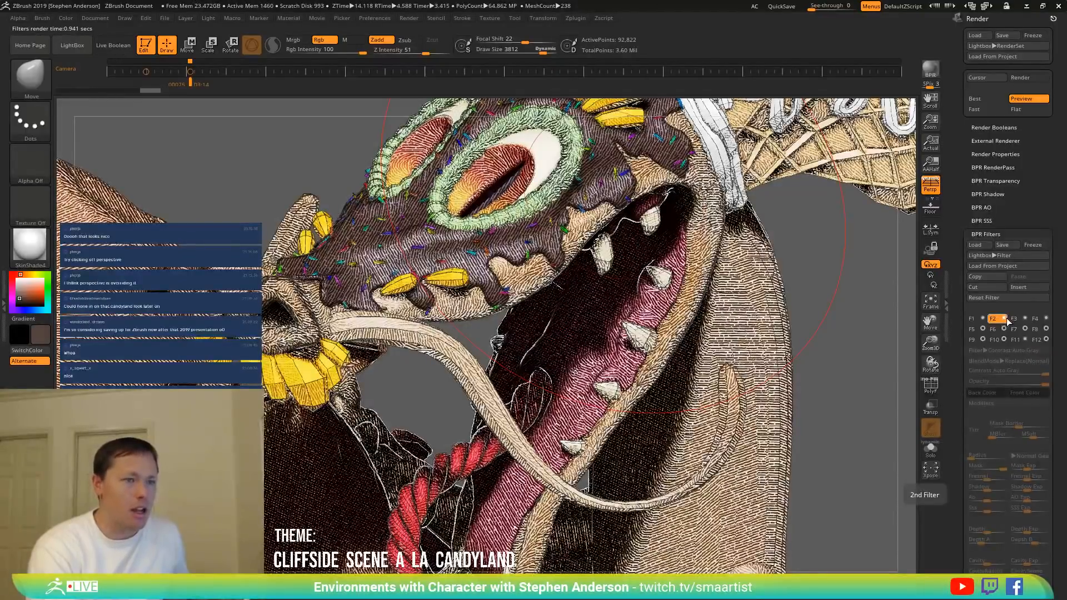
left_click(1004, 320)
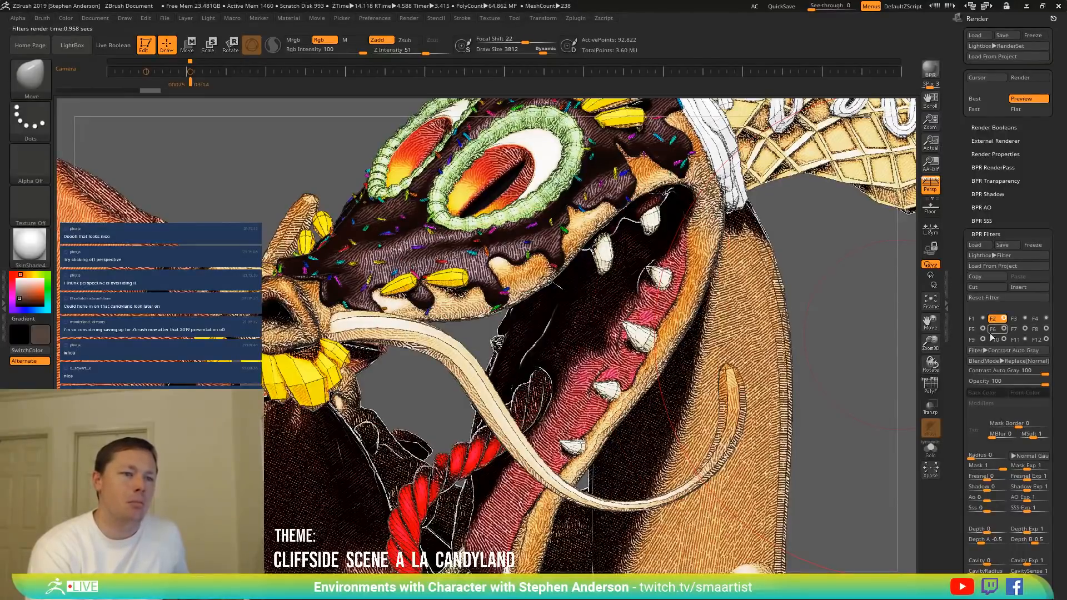
Check the fifth BPR filter's settings and compare the render with the sixth, Texture Overlay, switched off and on.
left_click(975, 331)
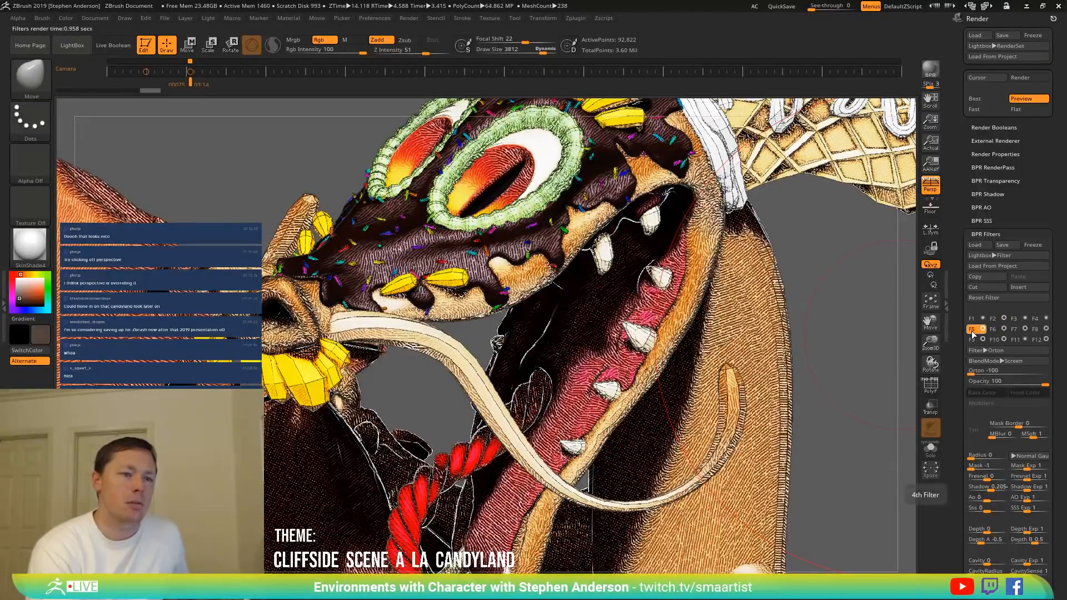
left_click(994, 330)
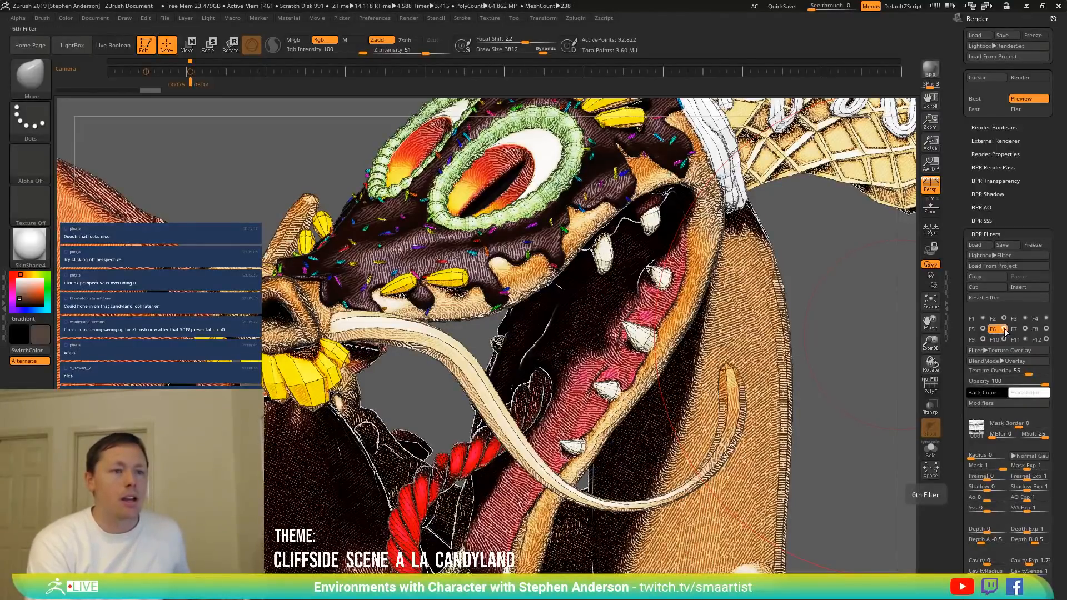
left_click(1004, 330)
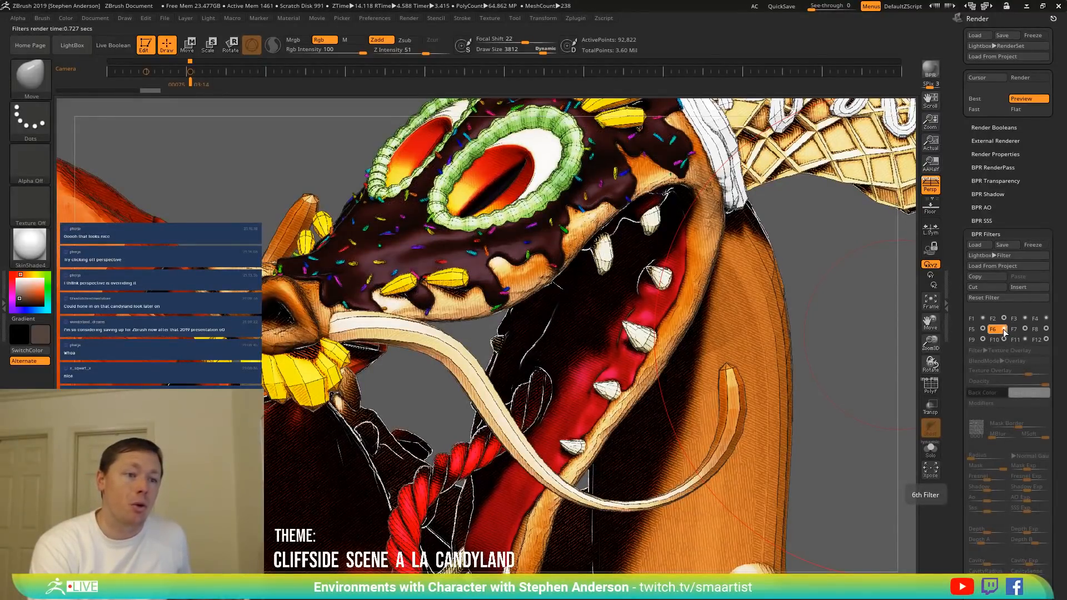
left_click(1003, 329)
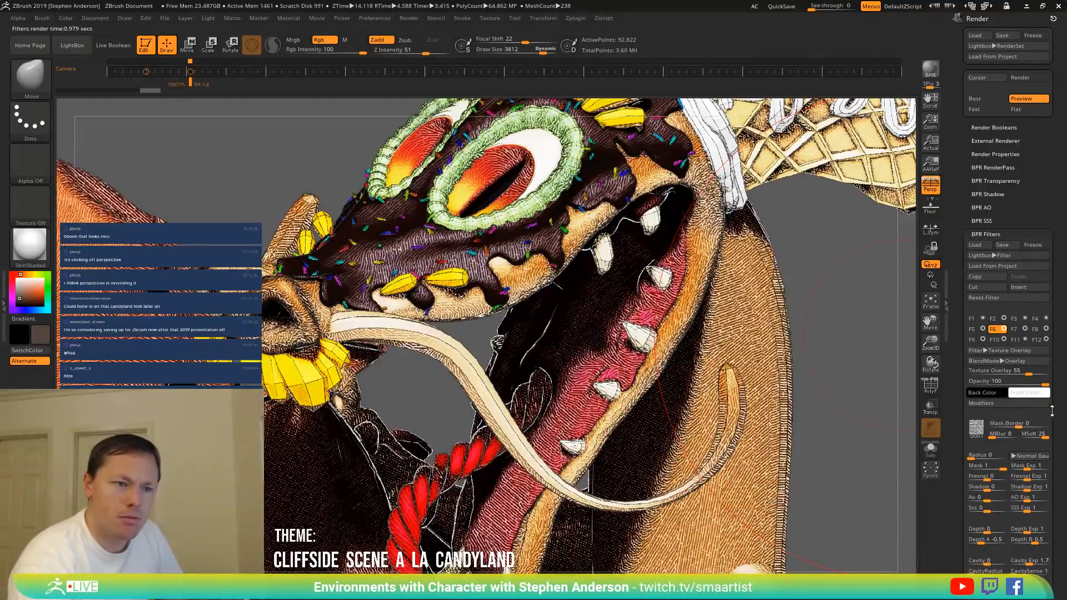
Try strengths of 29 and 44 for the sixth filter's Texture Overlay effect.
left_click_drag(1050, 415, 1036, 322)
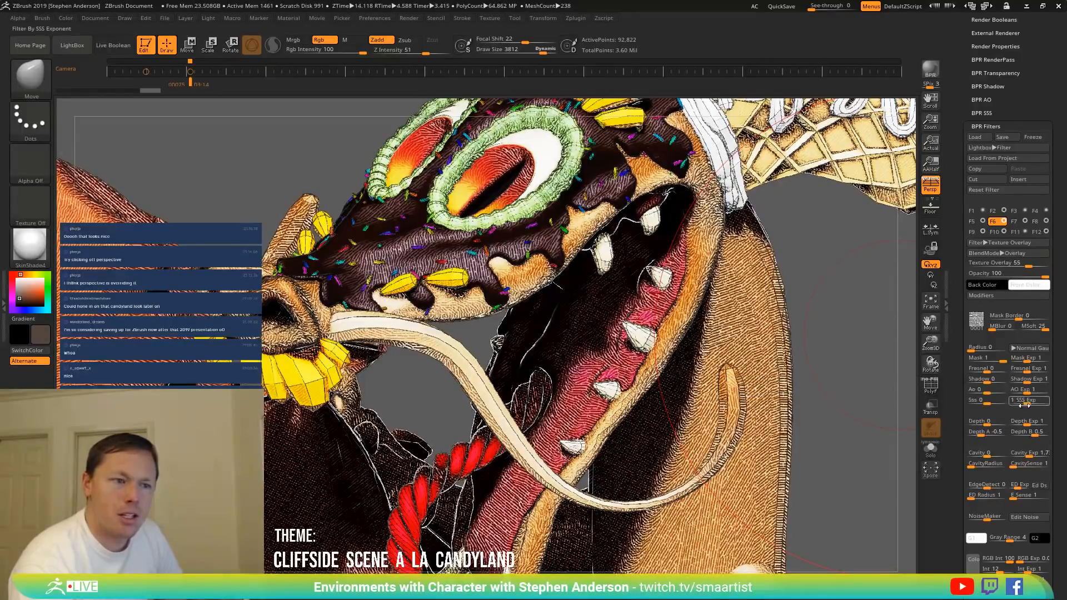
left_click_drag(1051, 408, 1052, 357)
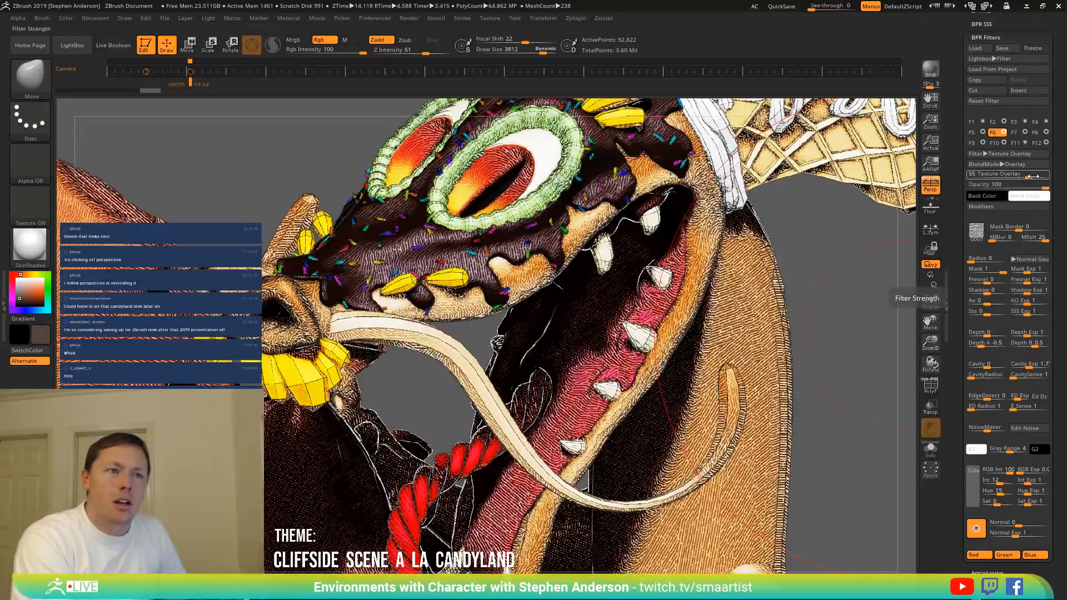
left_click_drag(1034, 179, 1026, 177)
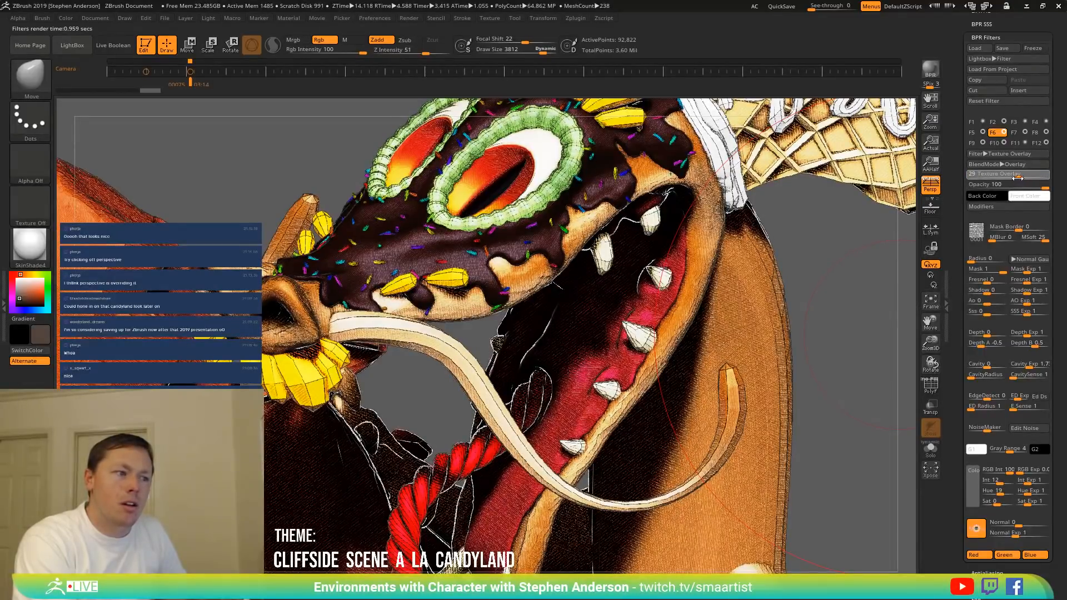
left_click_drag(1017, 178, 1024, 178)
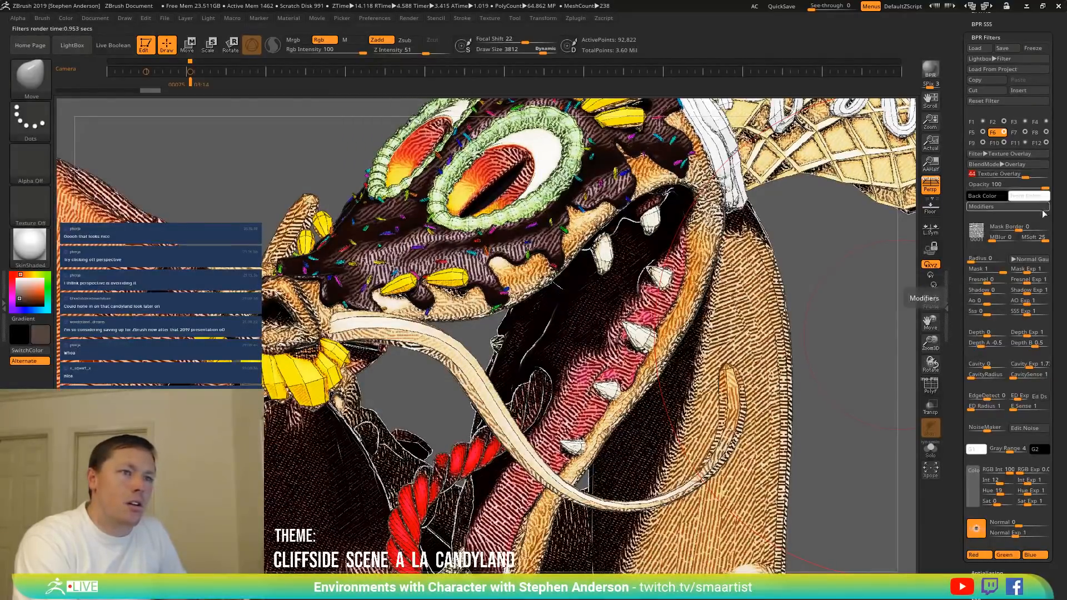
Try the SoftLight, Add and ColorBurn blend modes on the Texture Overlay filter.
left_click(1019, 166)
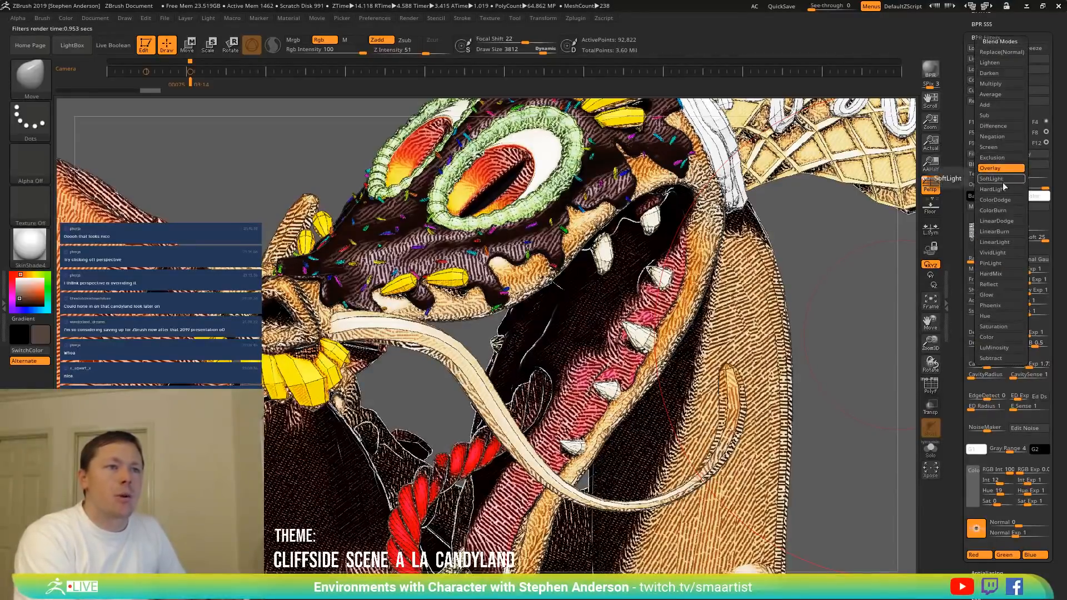
left_click(1020, 209)
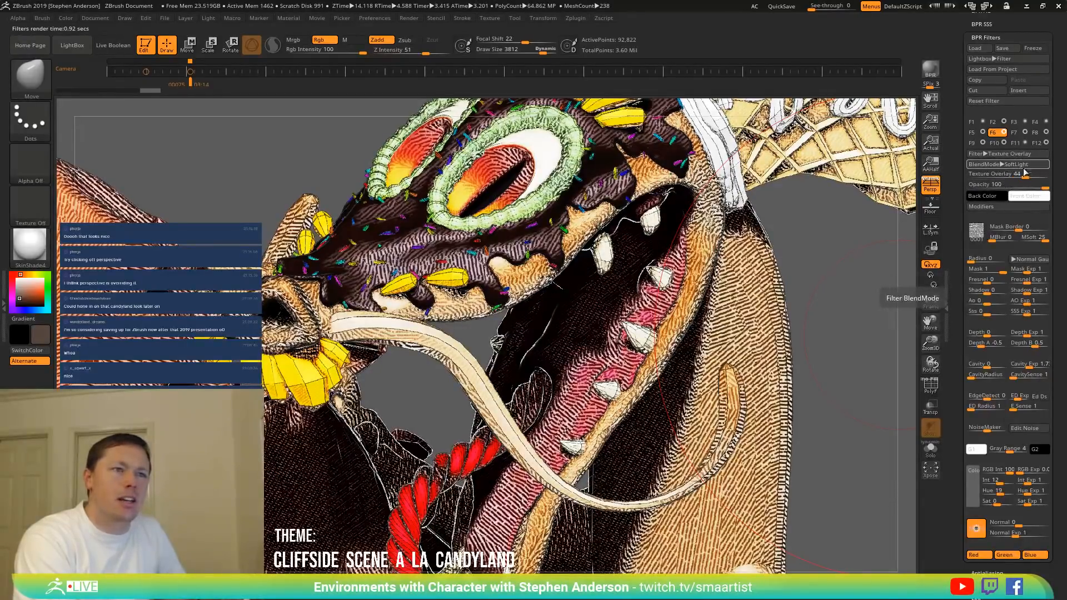
left_click(1024, 165)
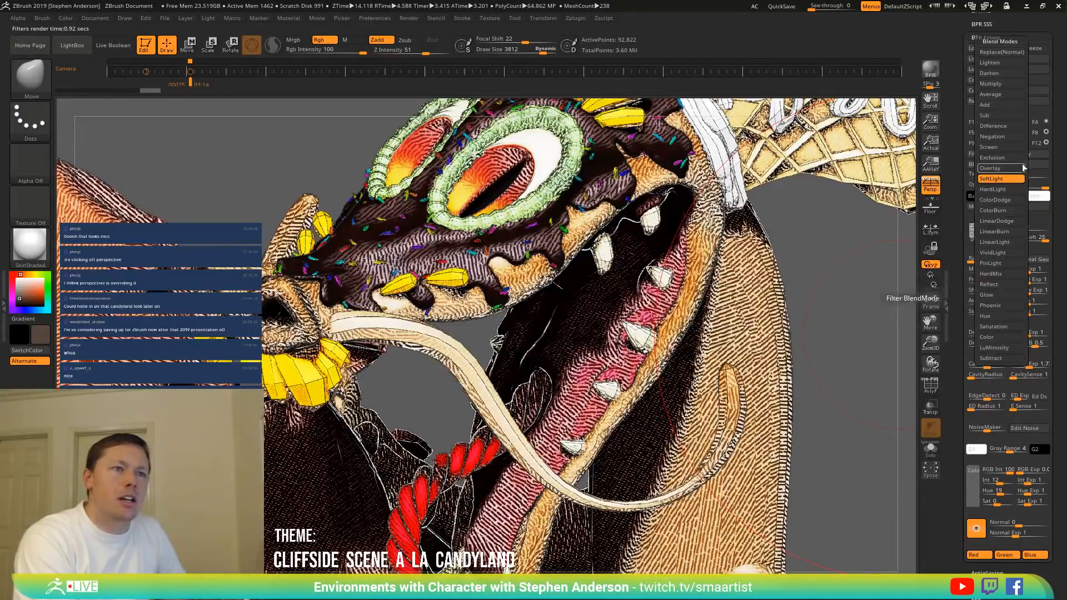
left_click(1002, 108)
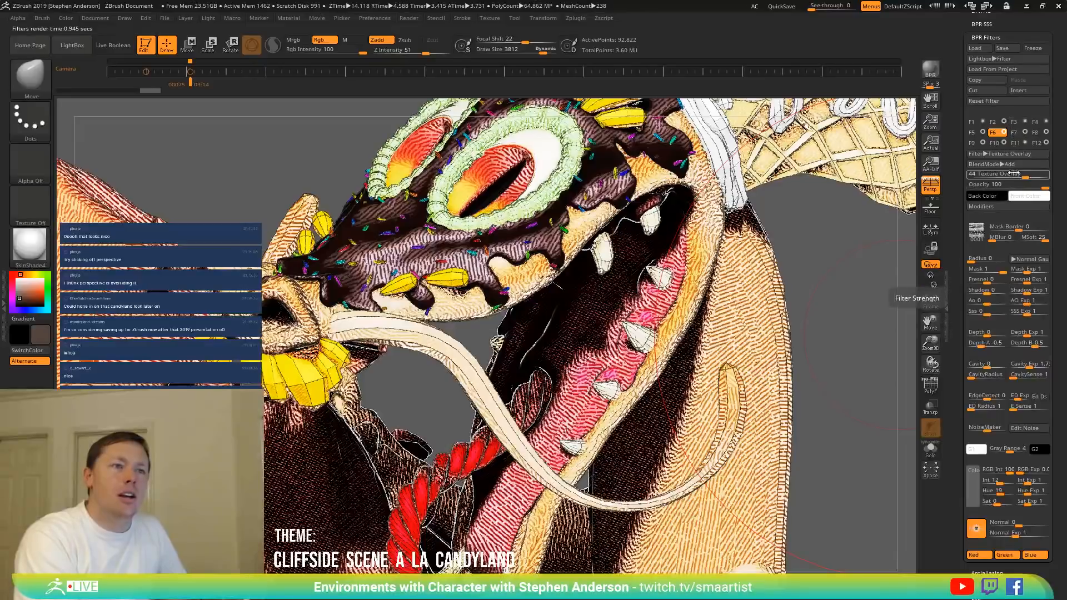
left_click(1012, 164)
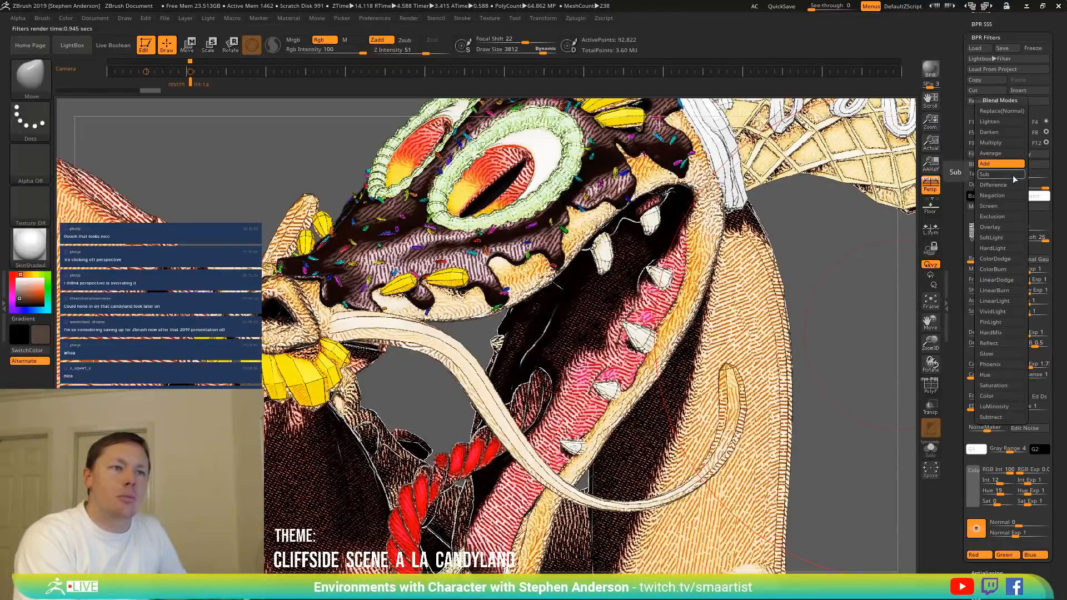
left_click(999, 269)
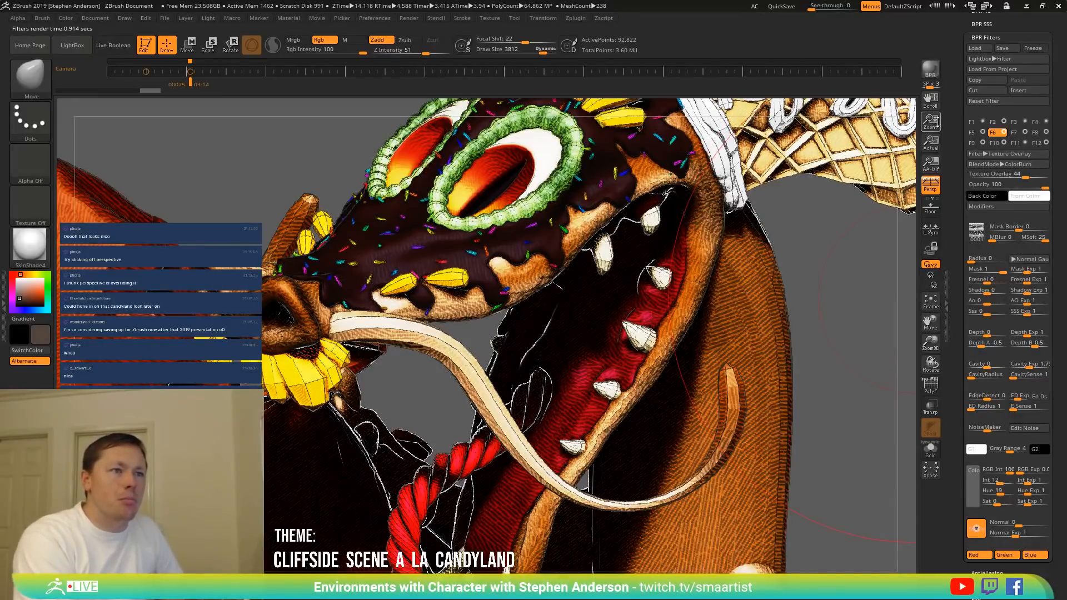
Try the Texture Overlay filter at 74 opacity and return its opacity to 100.
left_click_drag(933, 120, 905, 67)
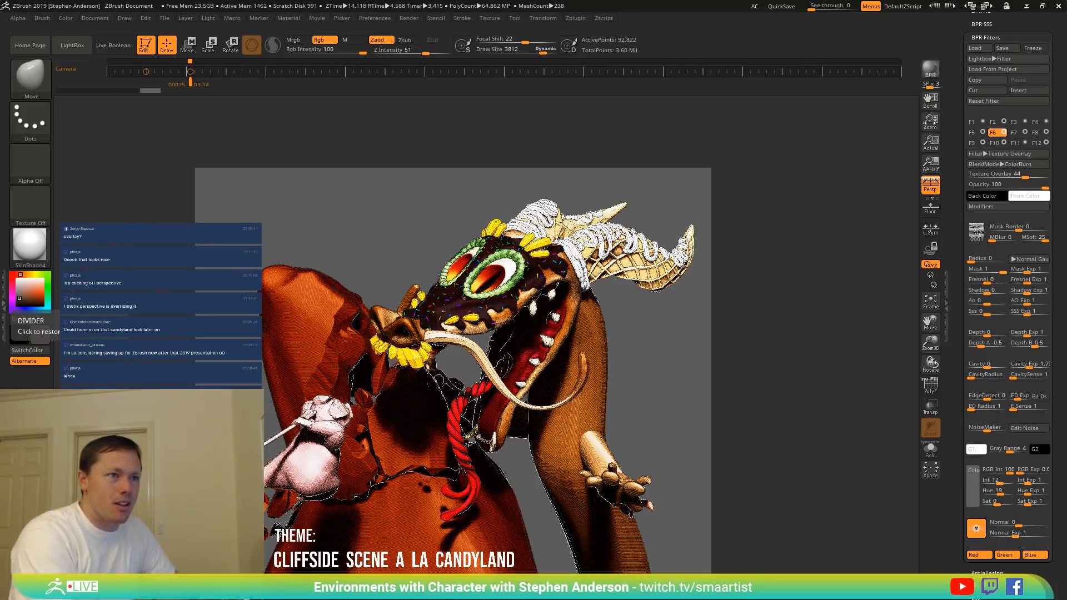
left_click_drag(931, 124, 938, 164)
left_click_drag(1046, 184, 1026, 188)
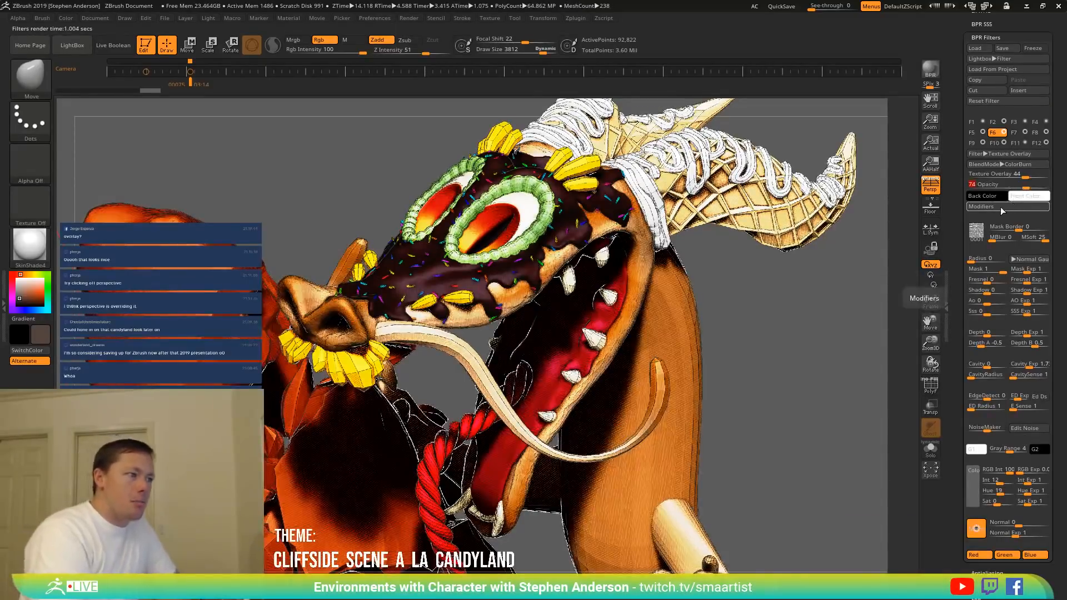
left_click_drag(1027, 188, 1059, 186)
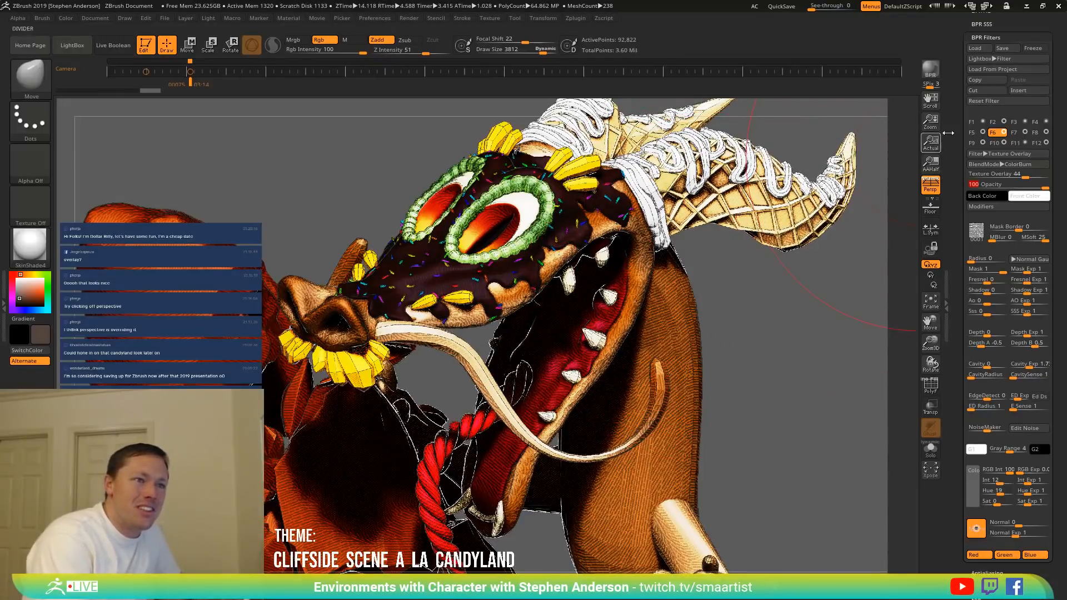
Set the Texture Overlay filter's blend mode back to Overlay and its strength to 57.
left_click_drag(931, 103, 944, 72)
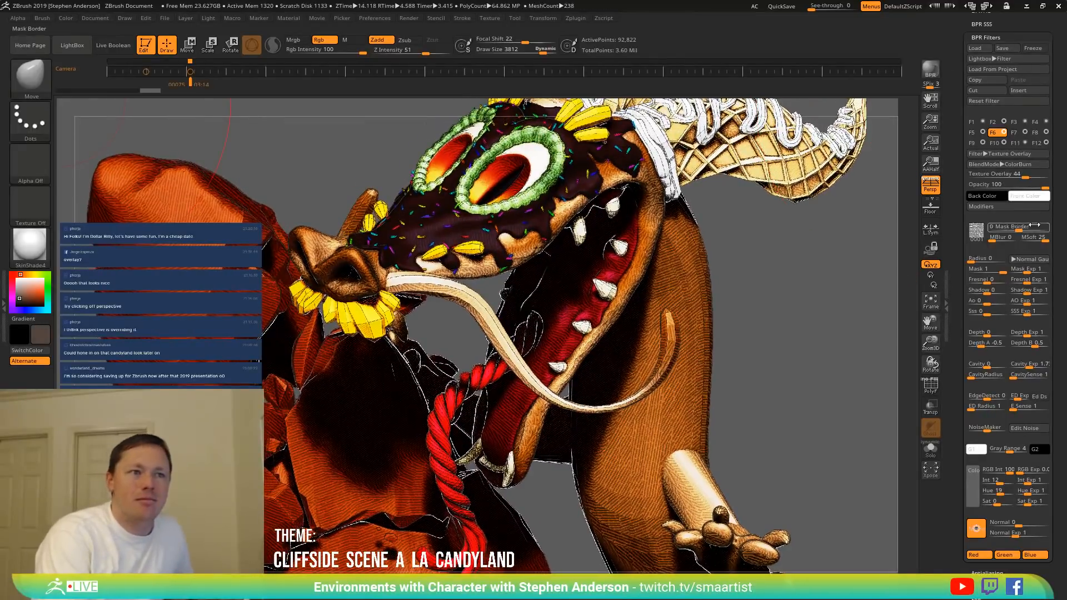
left_click(1008, 164)
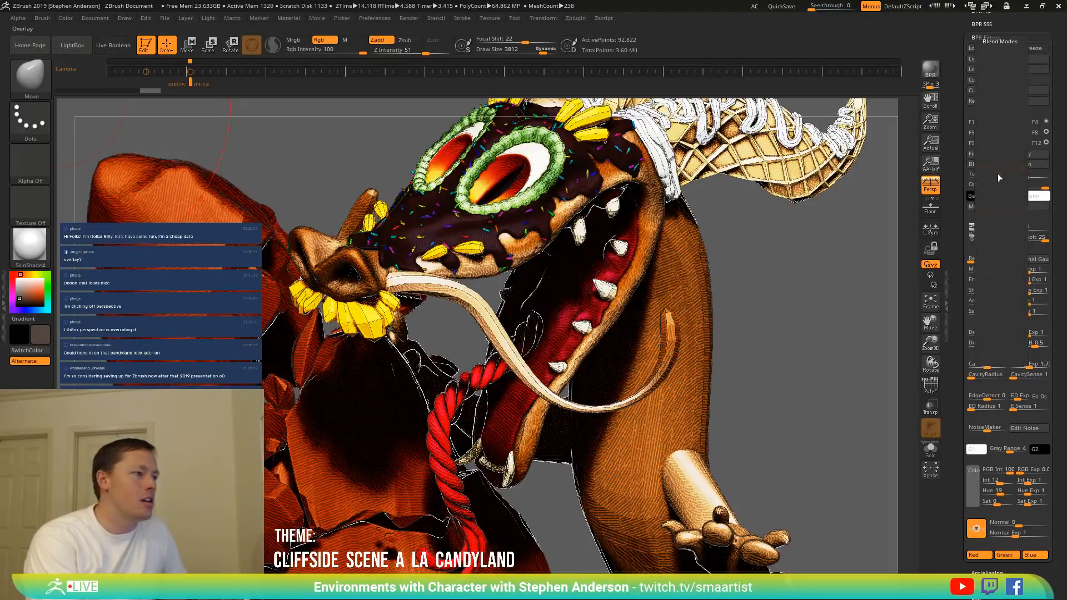
left_click(994, 176)
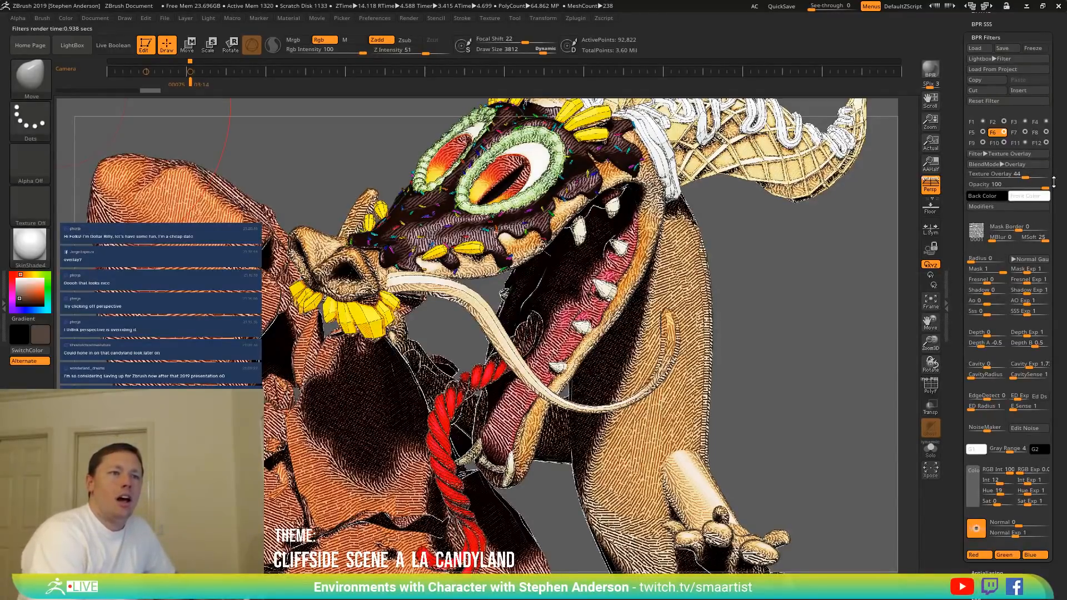
left_click(1024, 177)
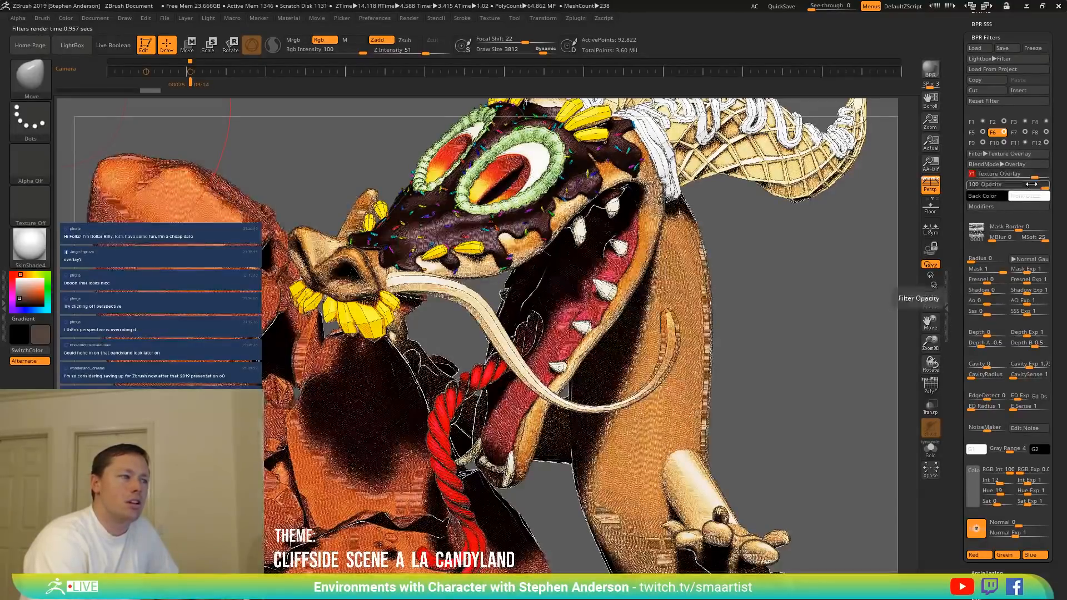
left_click_drag(1033, 177, 1024, 180)
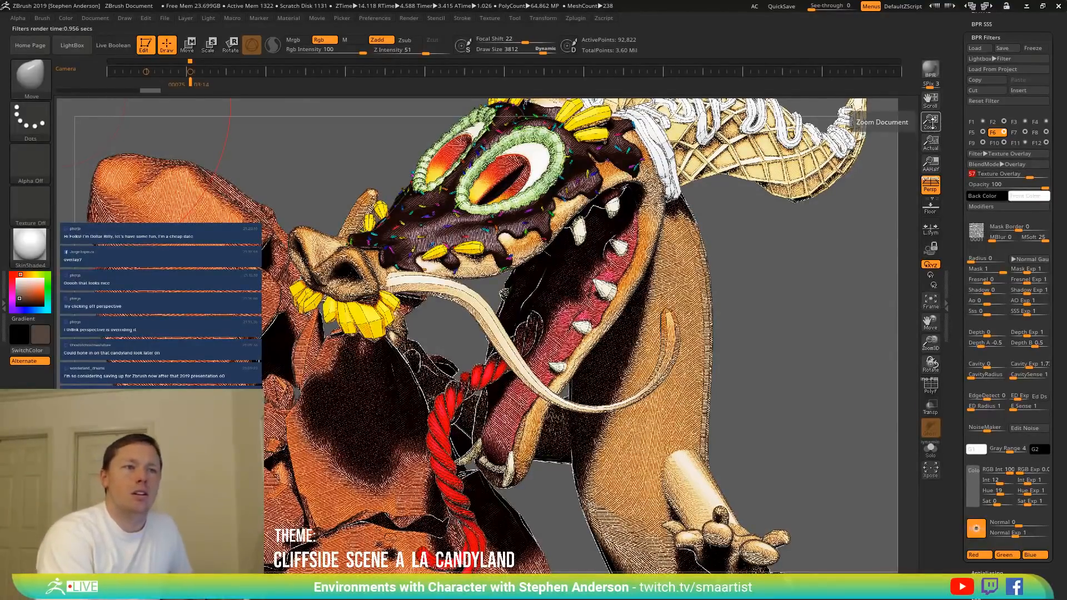
Start exporting the rendered document as an image and choose JPEG as the file type.
mouse_move(931, 121)
left_mouse_down()
mouse_move(940, 153)
mouse_move(929, 100)
left_mouse_up()
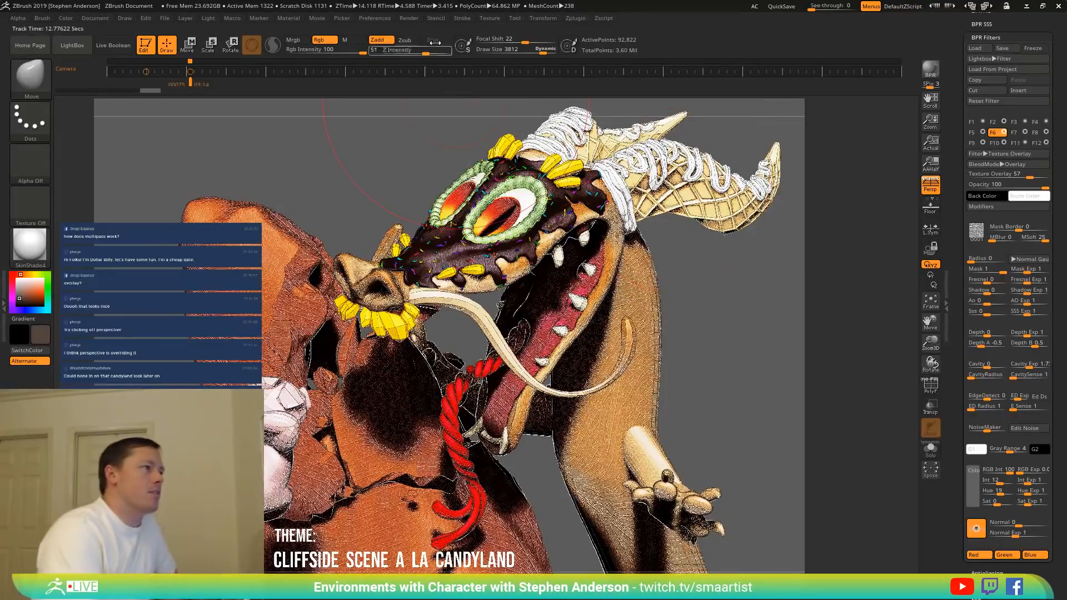
left_click(370, 15)
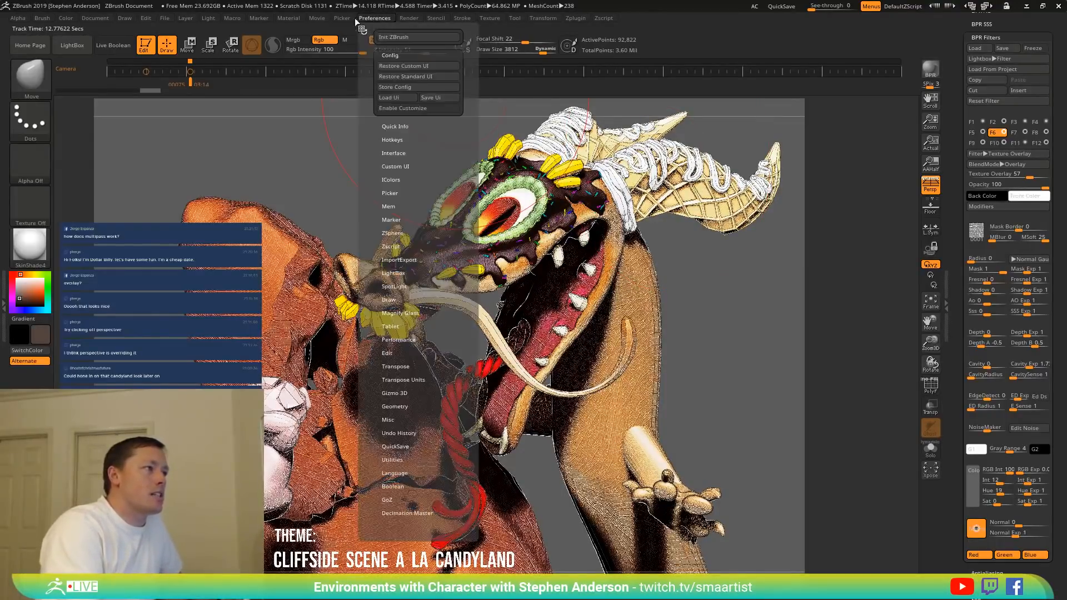
left_click(315, 18)
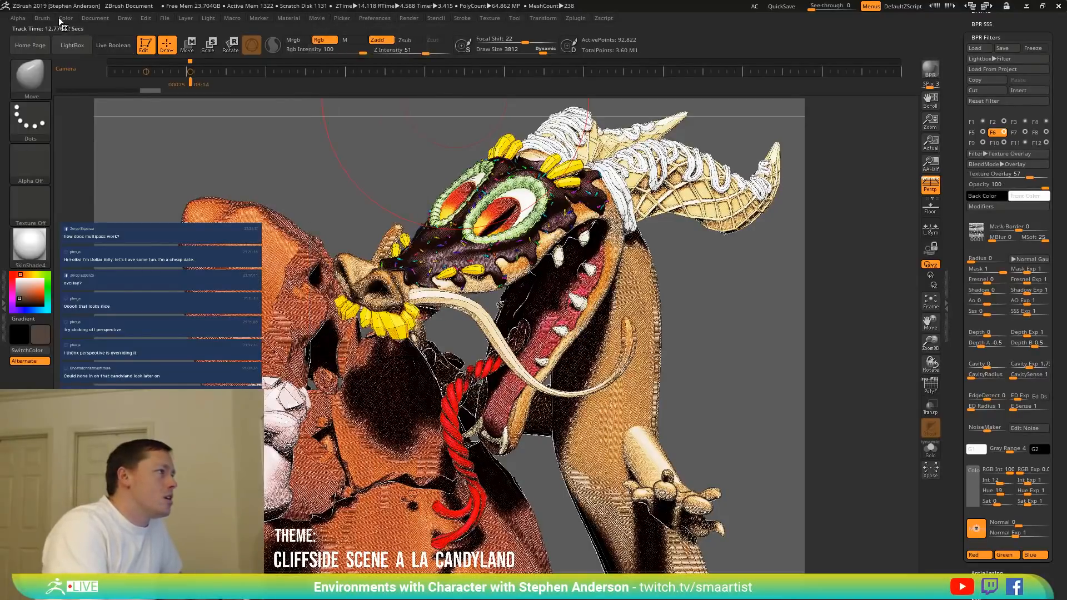
left_click(93, 17)
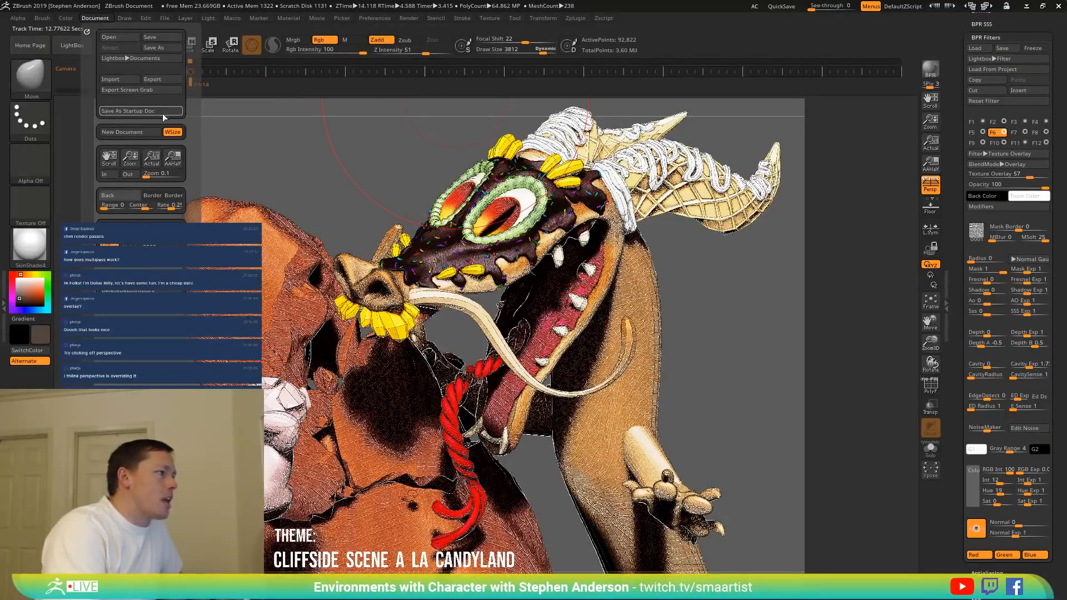
left_click(156, 80)
left_click(383, 371)
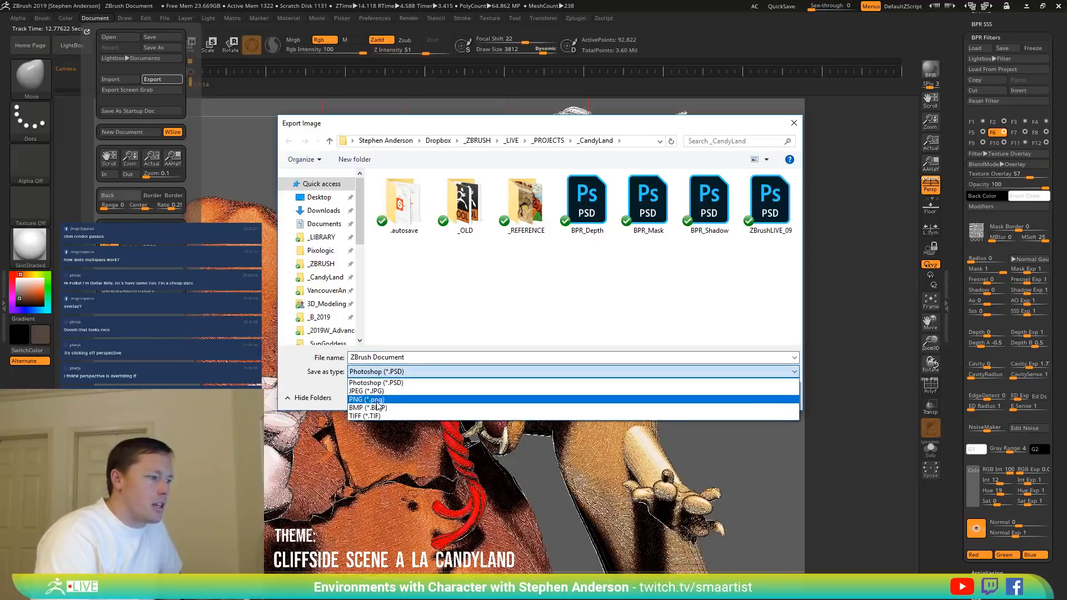
left_click(367, 390)
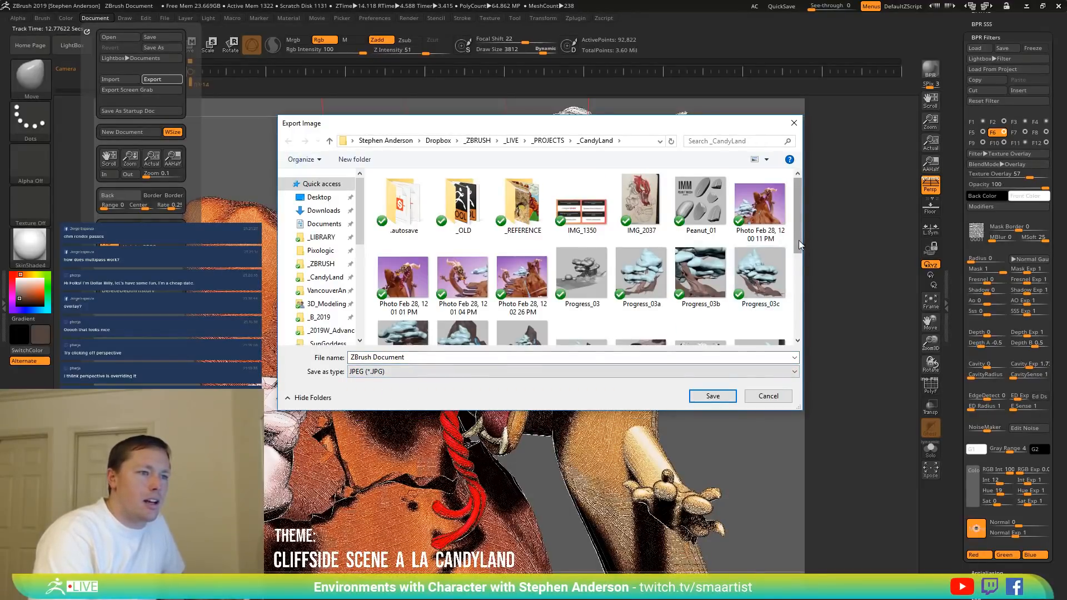
Save the image as progress_12b in the _CandyLand folder, basing the name on progress_12, and confirm the export.
left_click_drag(798, 240, 799, 325)
left_click(602, 321)
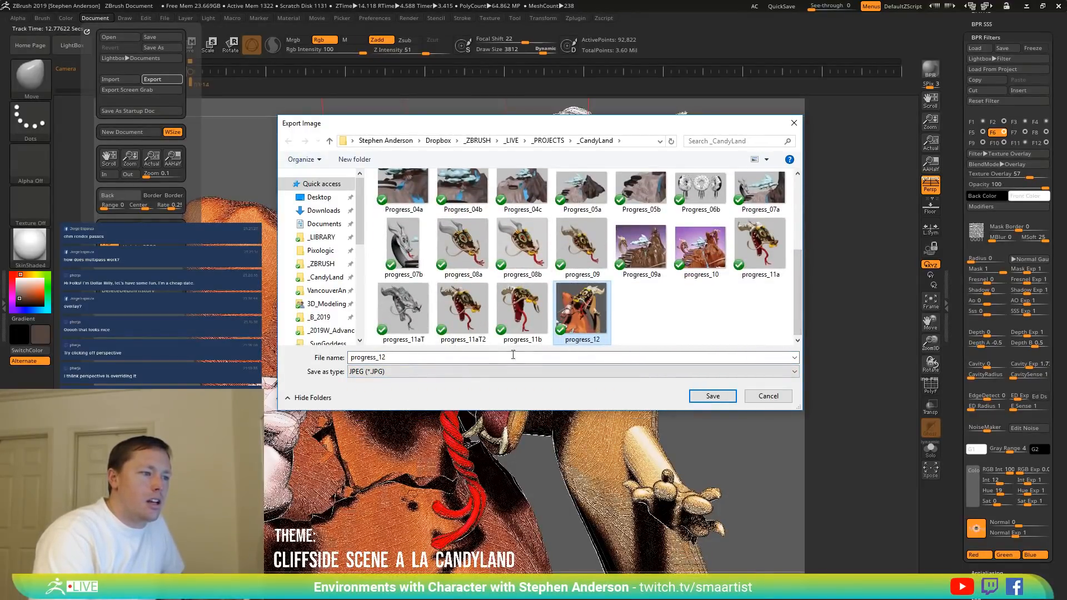
left_click(465, 355)
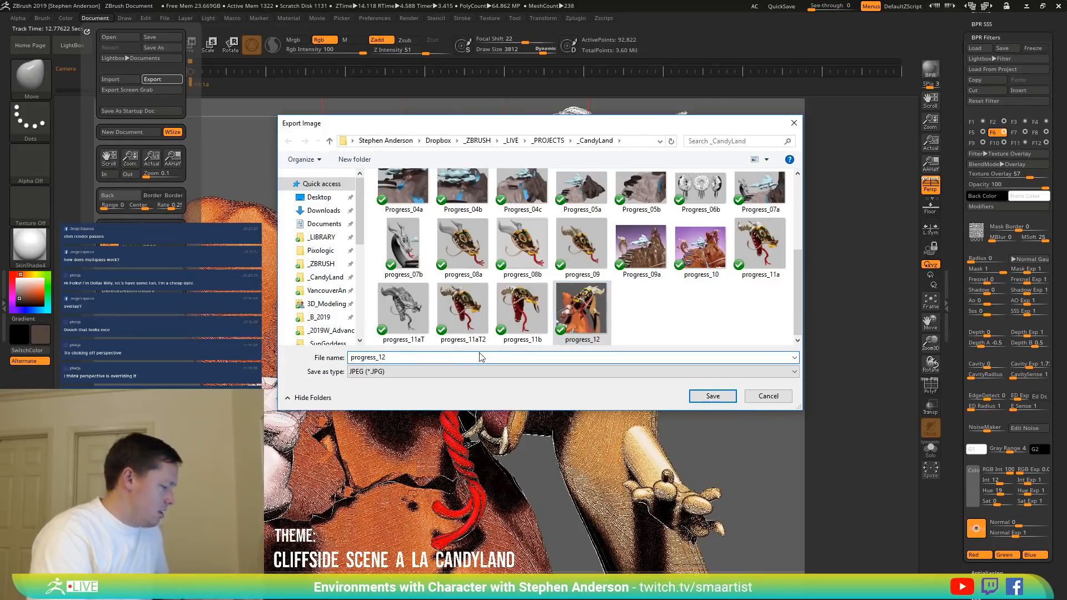
type("b")
left_click(708, 395)
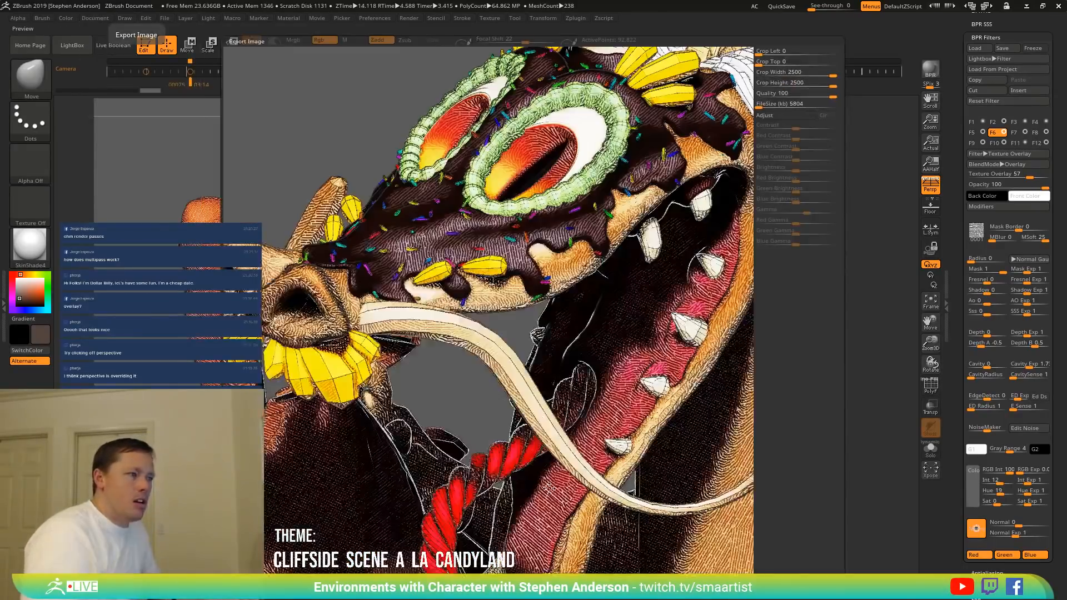
left_click(530, 583)
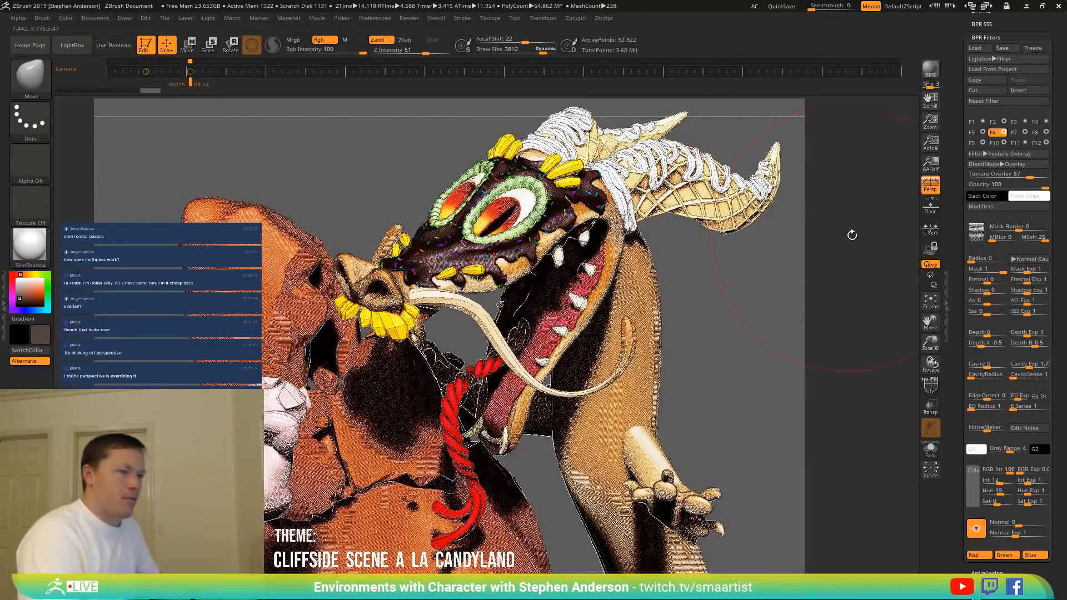
Return the canvas to actual size and frame the whole mountain scene with both dragons from the front.
left_click_drag(751, 303, 813, 245)
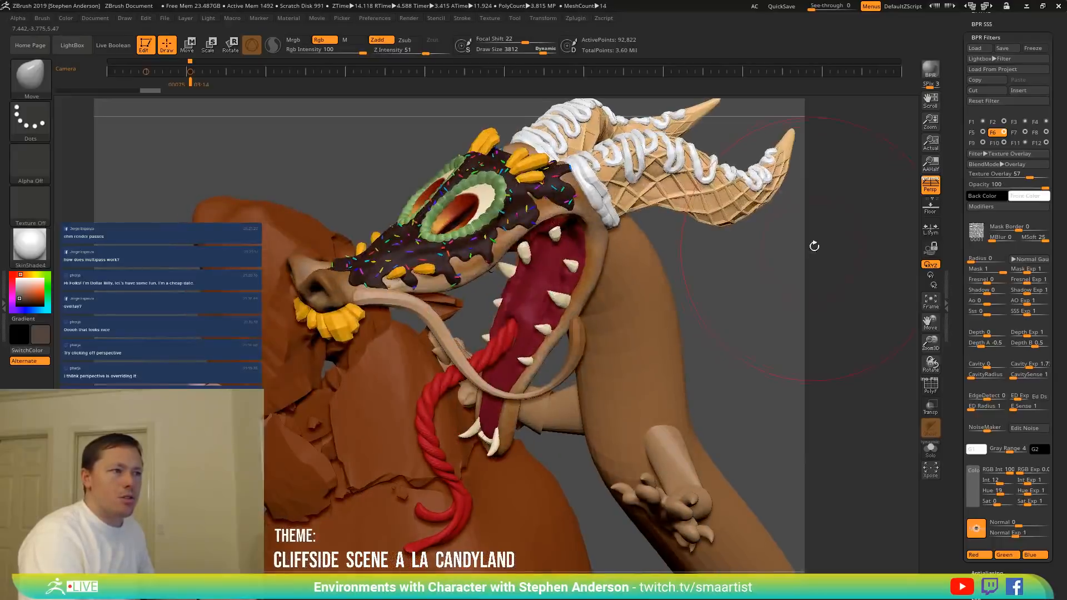
left_click(931, 145)
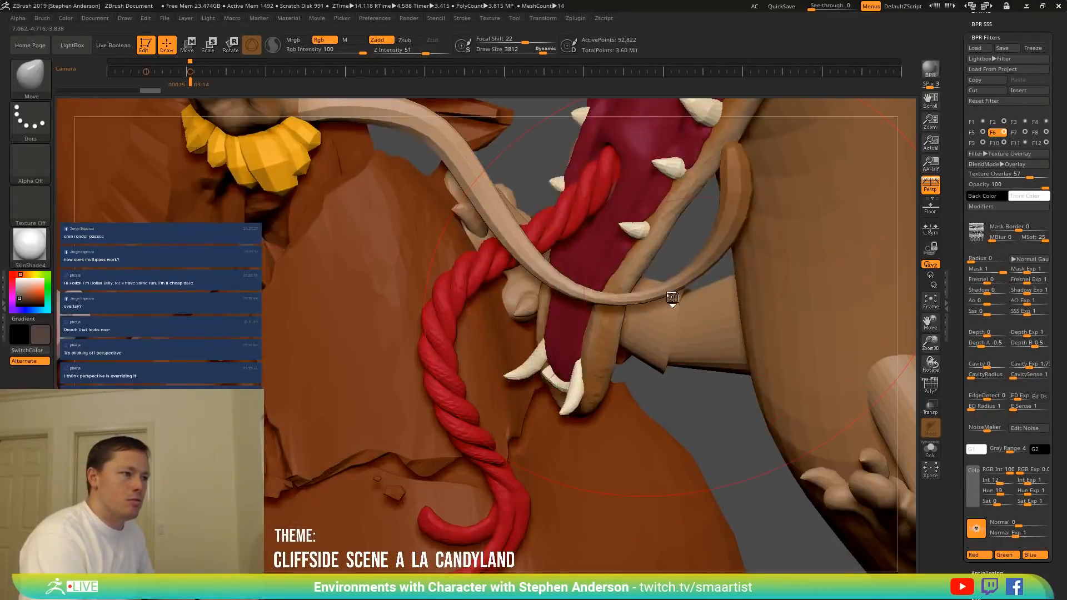
key("f")
key("f")
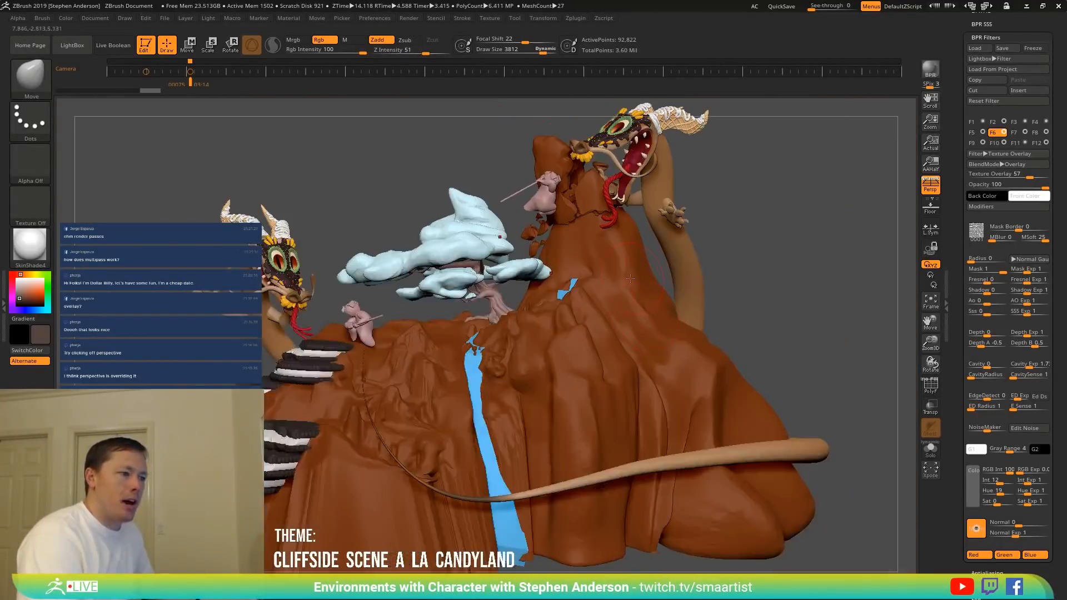
right_click_drag(586, 251, 566, 430)
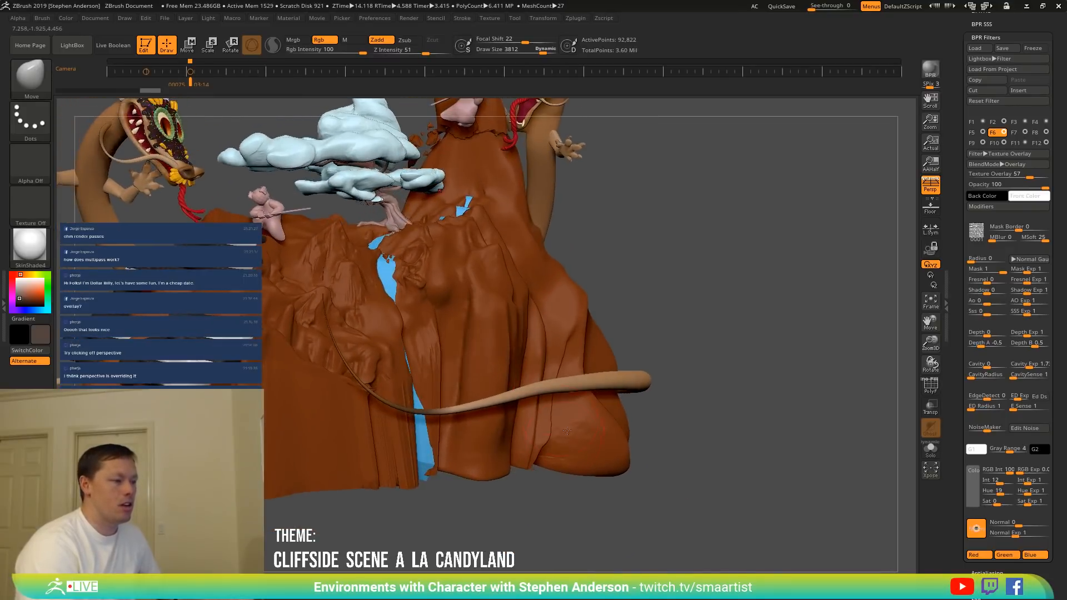
right_click_drag(411, 386, 377, 423)
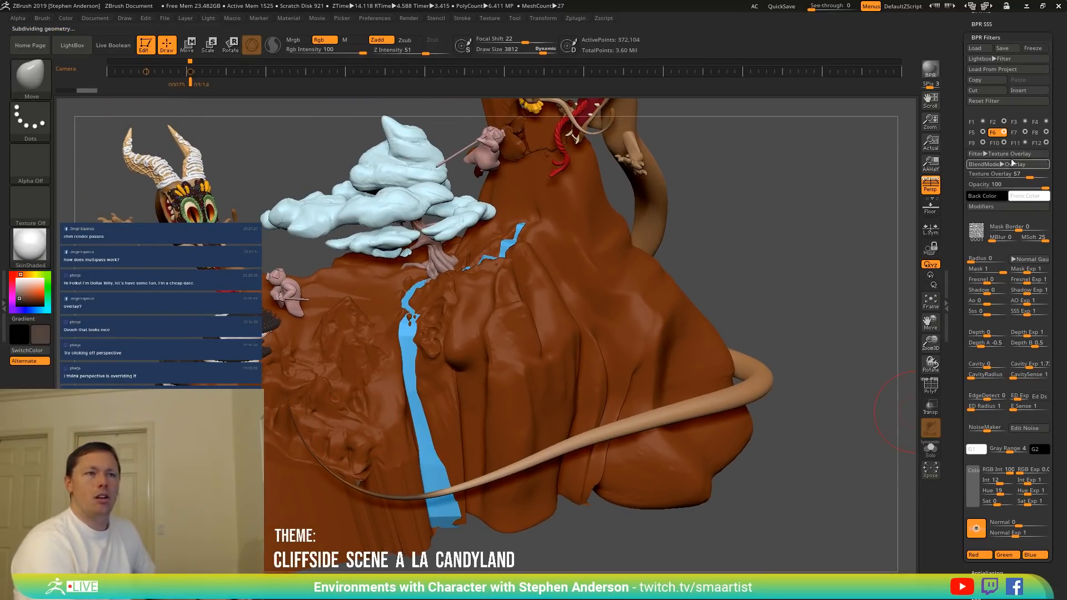
Switch from the render settings to the subtool list and hide the Dragon_01 and Dragon_02 folders.
scroll(970, 44, "up", 6)
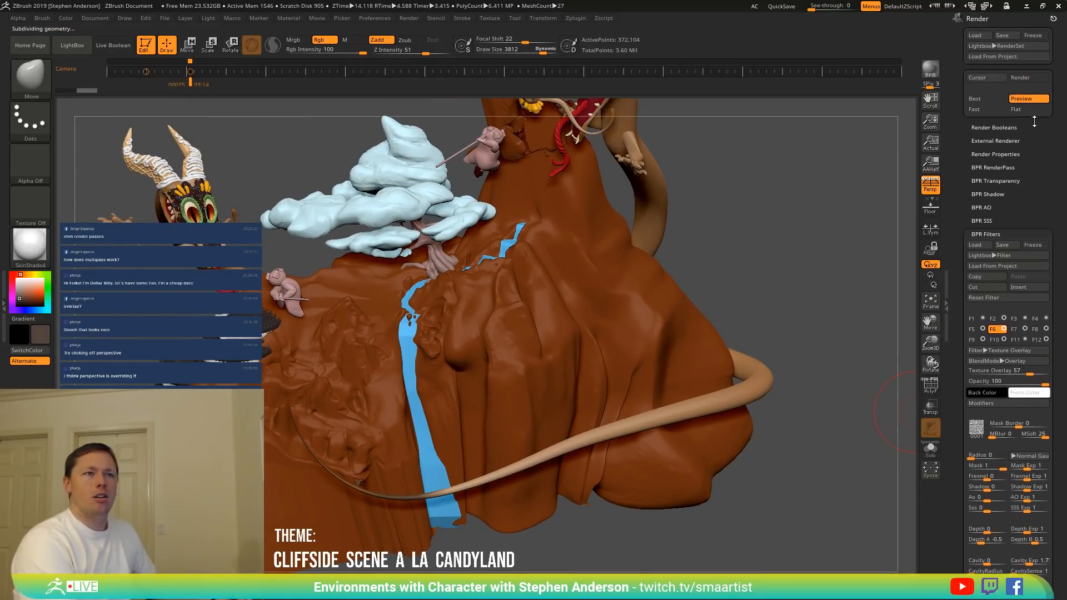
left_click(1052, 20)
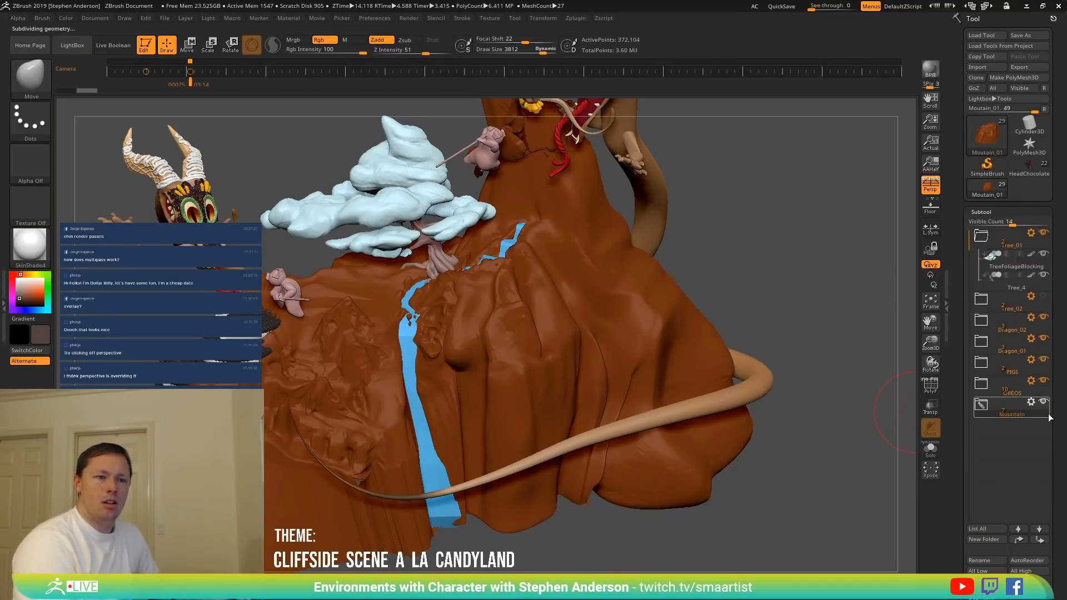
left_click(1044, 338)
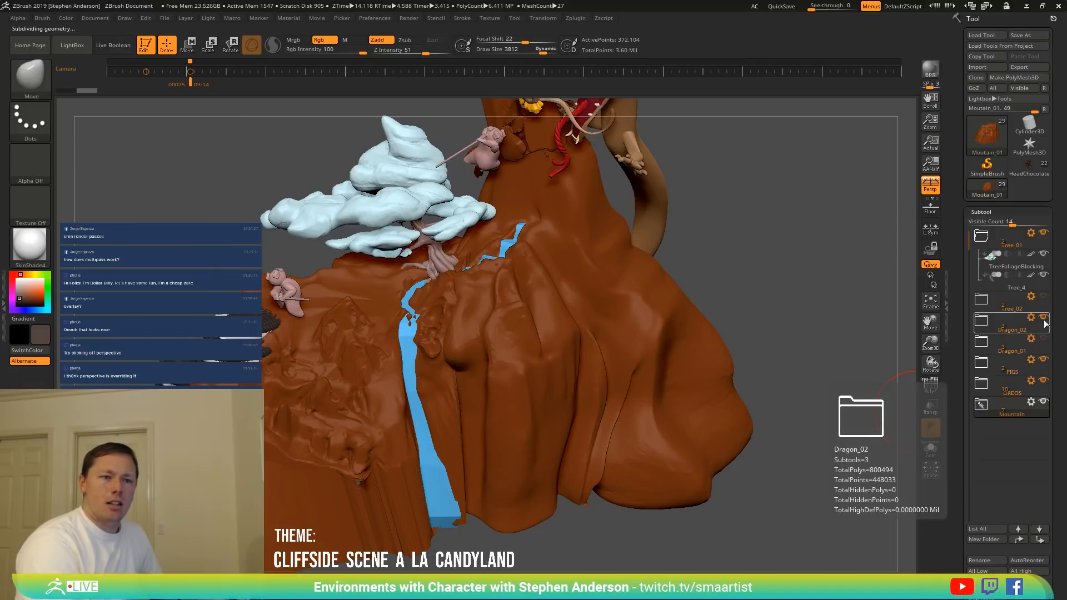
left_click(1043, 318)
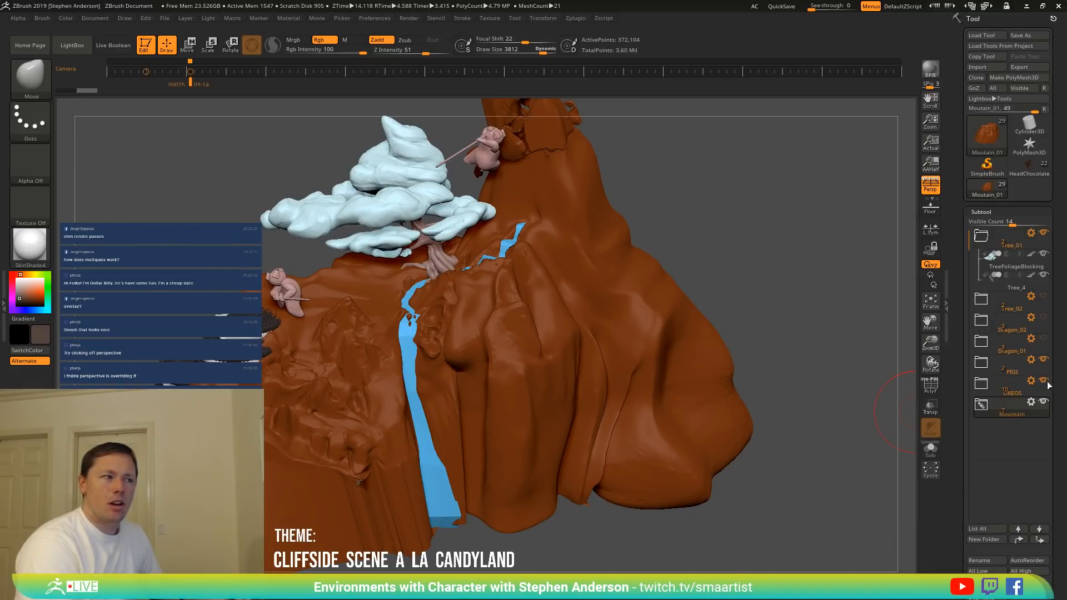
Hide the Tree_01 folder to check the mountain's silhouette, and show the folder again.
left_click_drag(764, 342, 813, 367)
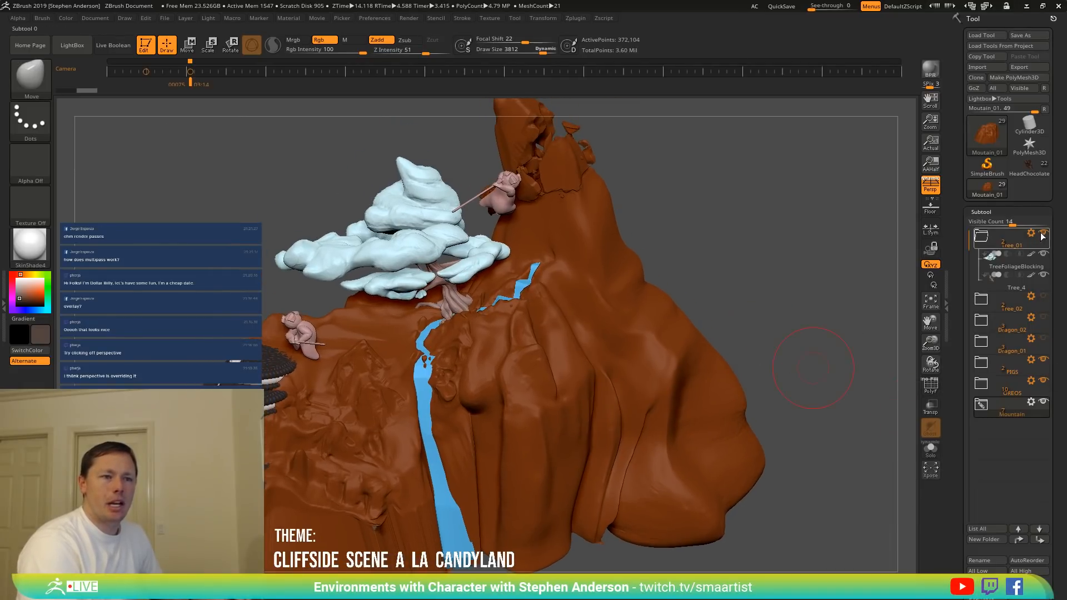
left_click(1043, 234)
left_click_drag(739, 321, 757, 389)
left_click(1042, 234)
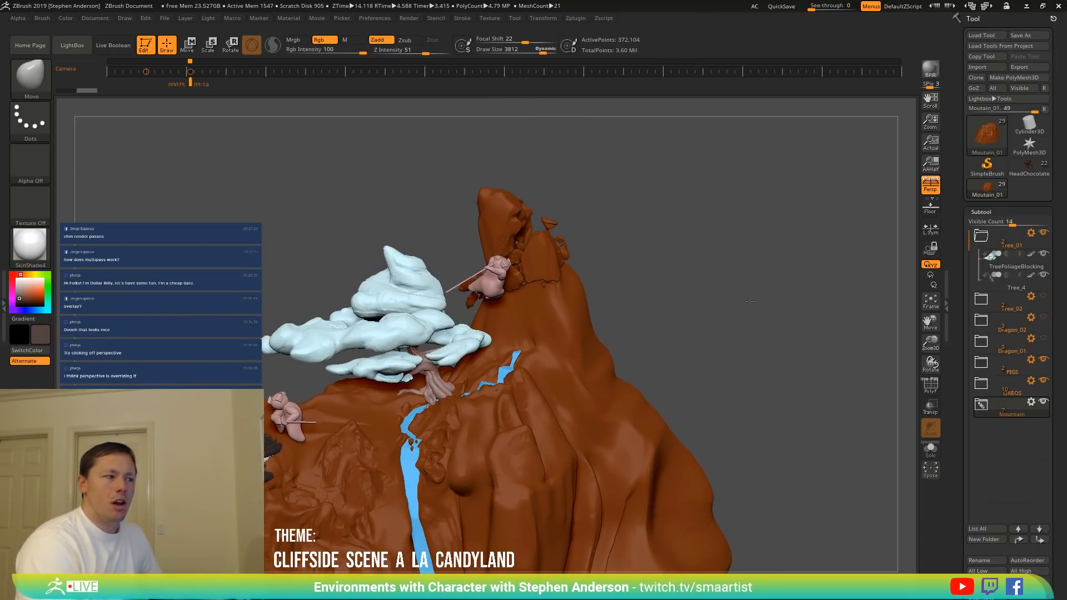
left_click_drag(750, 300, 773, 306)
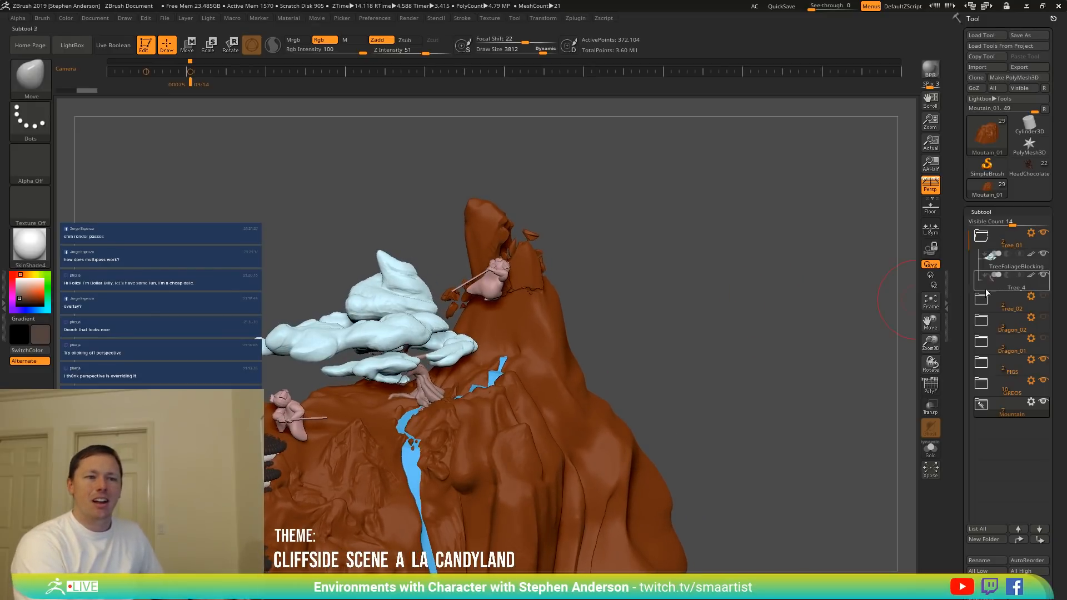
Hide the PIGS folder and make the Dragon_02 and Dragon_01 folders visible again.
left_click(1044, 360)
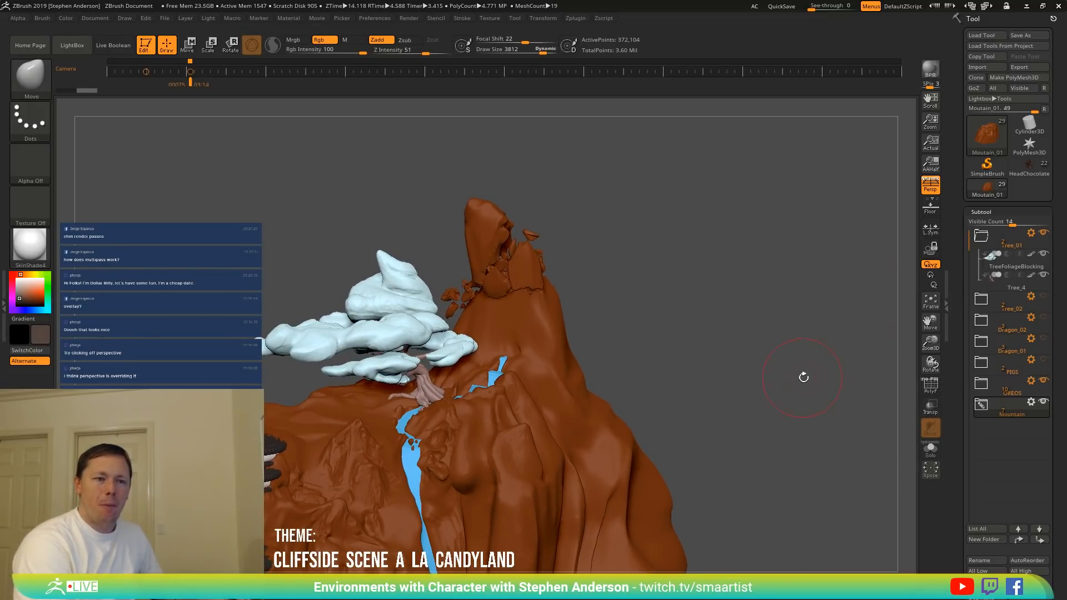
left_click(1044, 318)
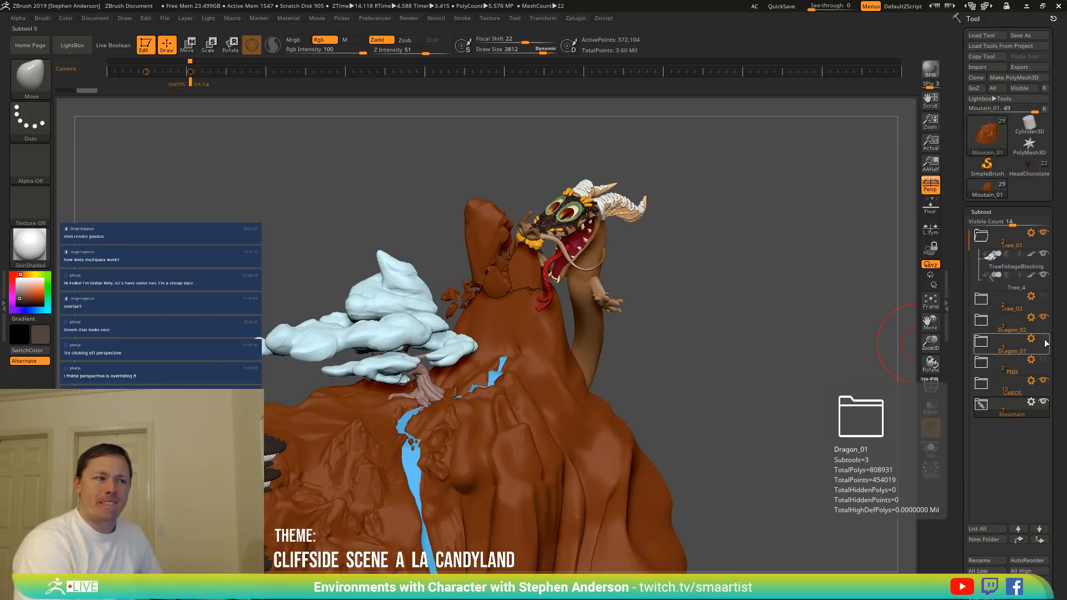
left_click_drag(661, 317, 674, 344)
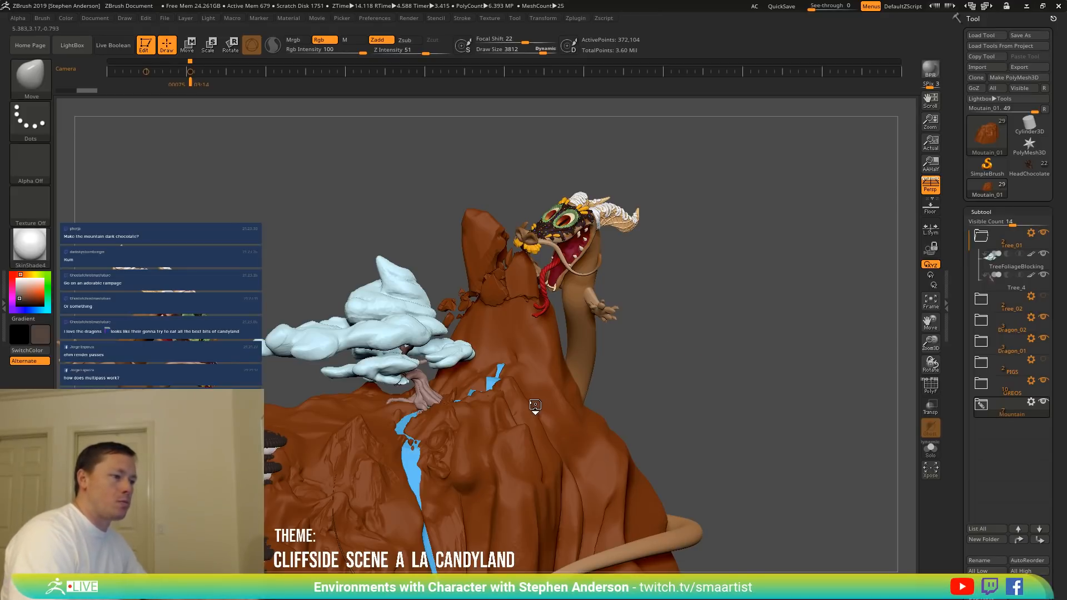
Select the MountainBroken_01 subtool and inspect its wireframe, turning the polyframe display on and off.
right_click_drag(532, 404, 543, 424)
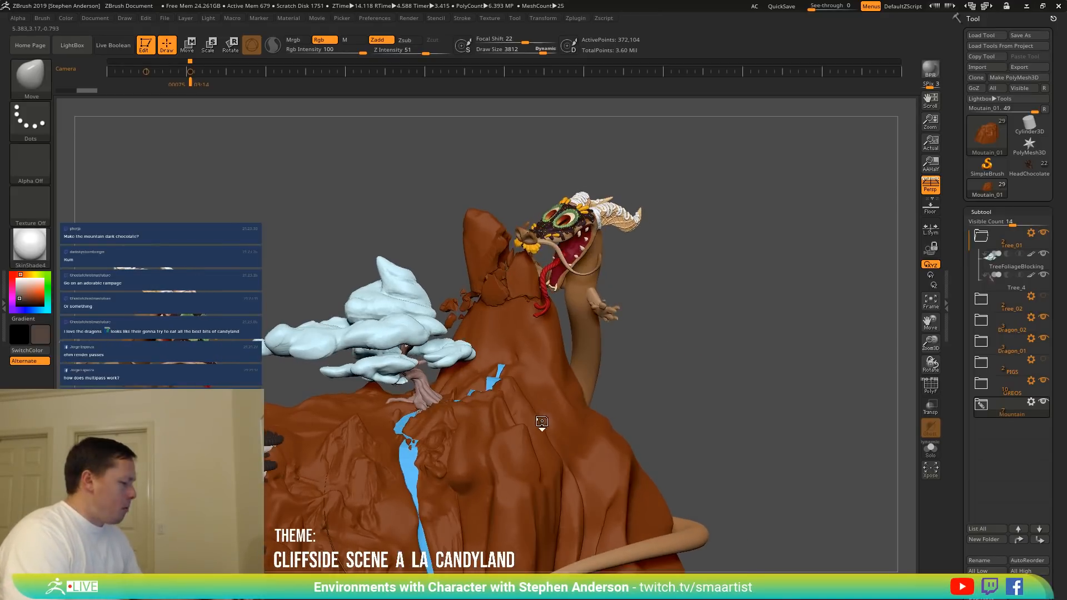
right_click_drag(552, 379, 705, 326)
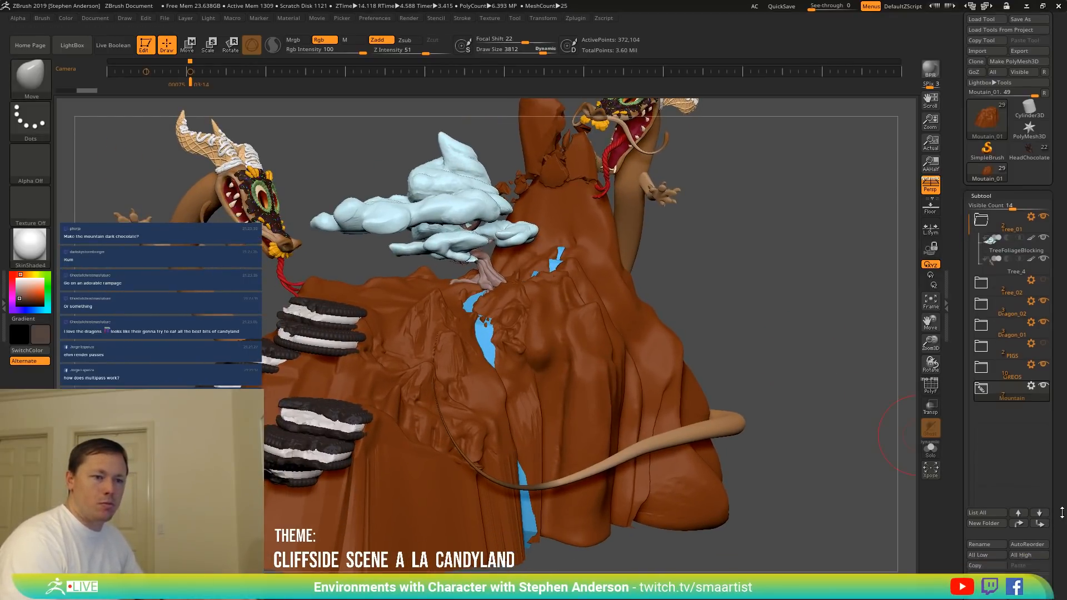
scroll(1045, 500, "down", 5)
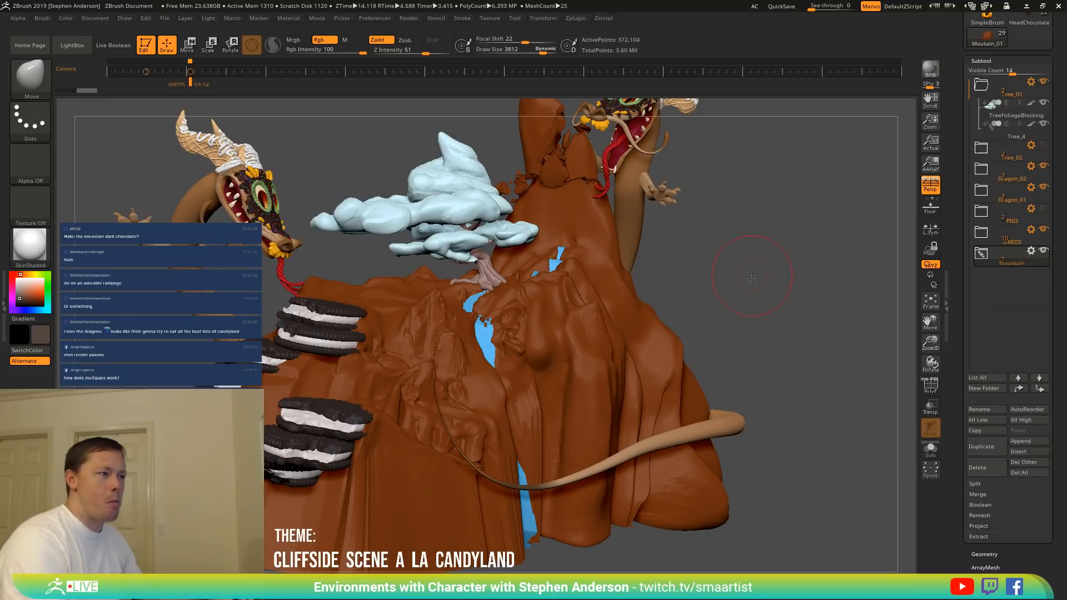
right_click_drag(728, 357, 643, 352)
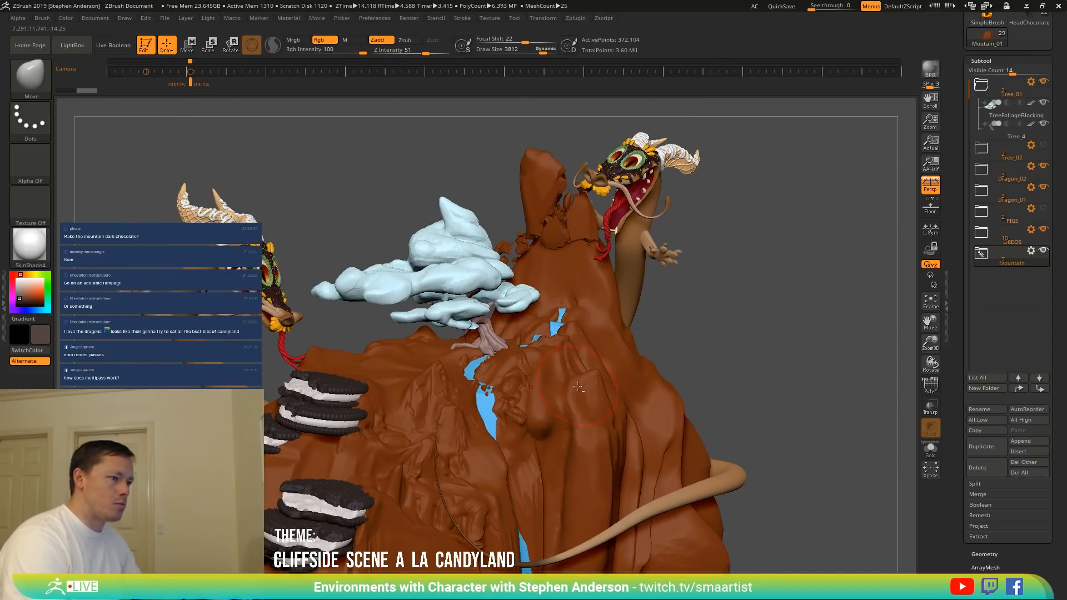
left_click(594, 387, "alt")
key("shift+f")
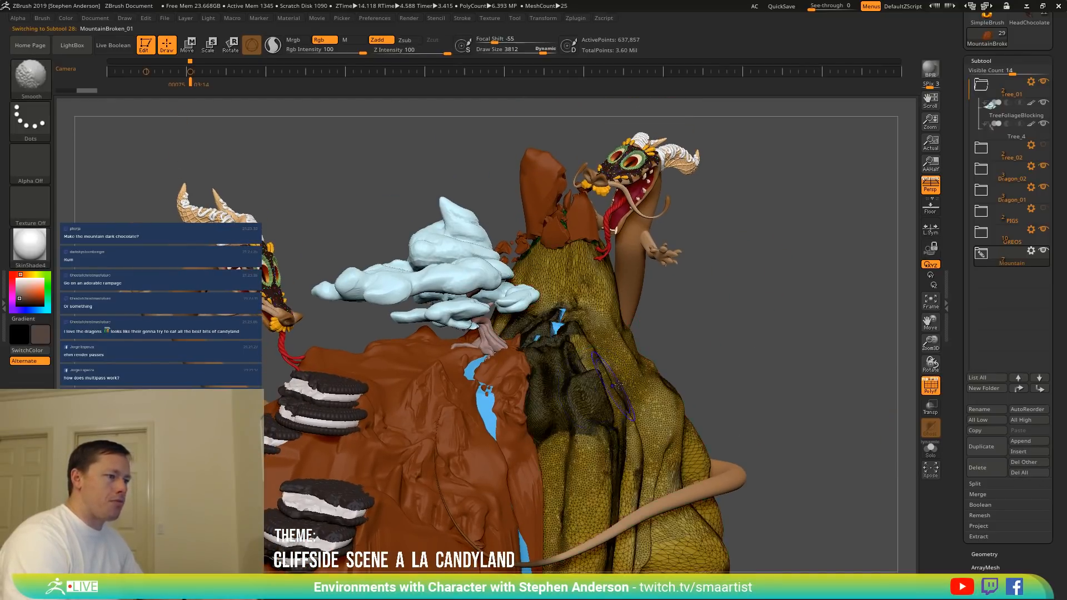
key("shift+f")
Examine the mountain, dragon bodies and upper peak from the front, side and back.
left_click_drag(816, 333, 901, 328)
left_click_drag(750, 351, 769, 351)
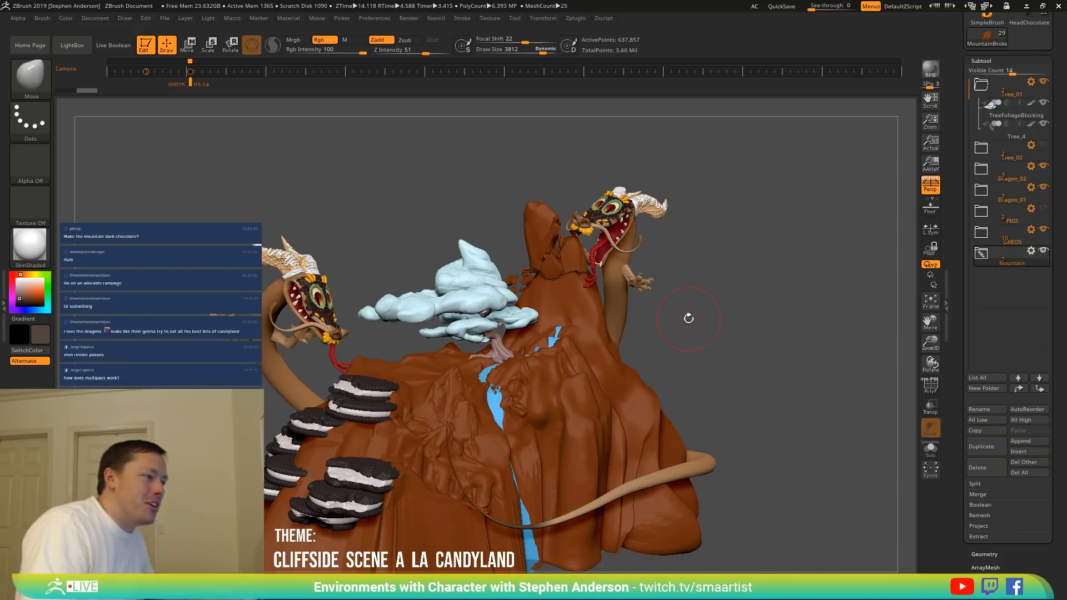
left_click_drag(688, 319, 567, 360)
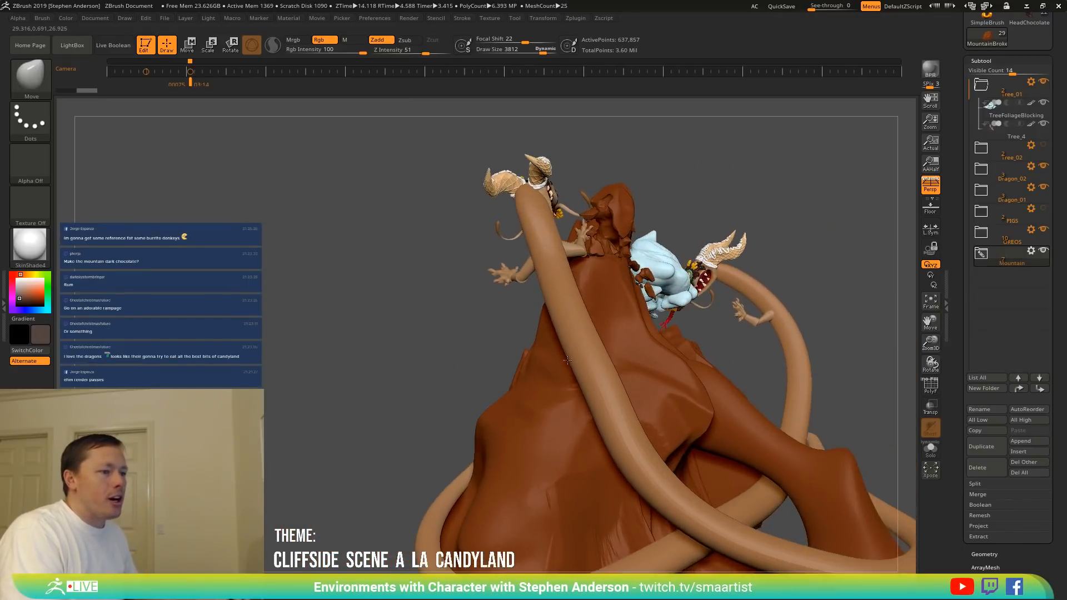
mouse_move(568, 361)
right_mouse_down()
mouse_move(614, 388)
mouse_move(592, 249)
right_mouse_up()
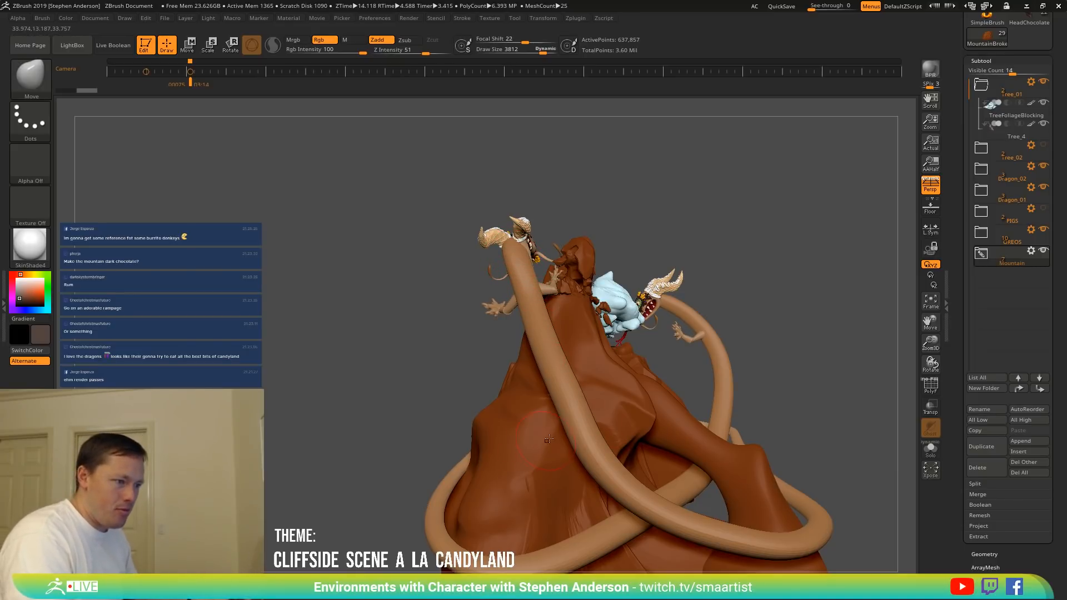
right_click_drag(549, 439, 648, 440)
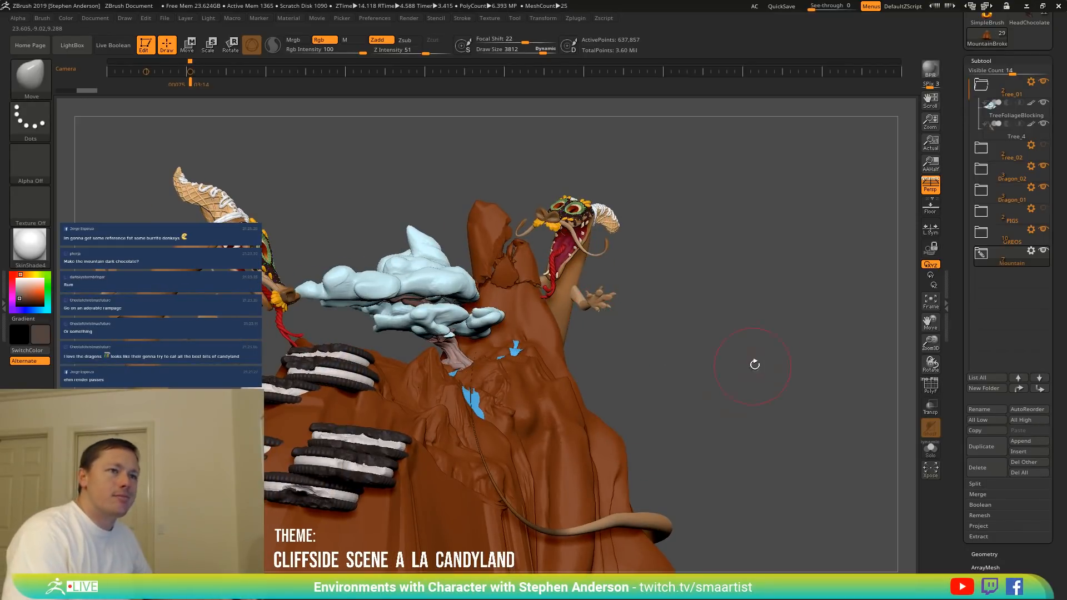
right_click_drag(655, 279, 675, 319)
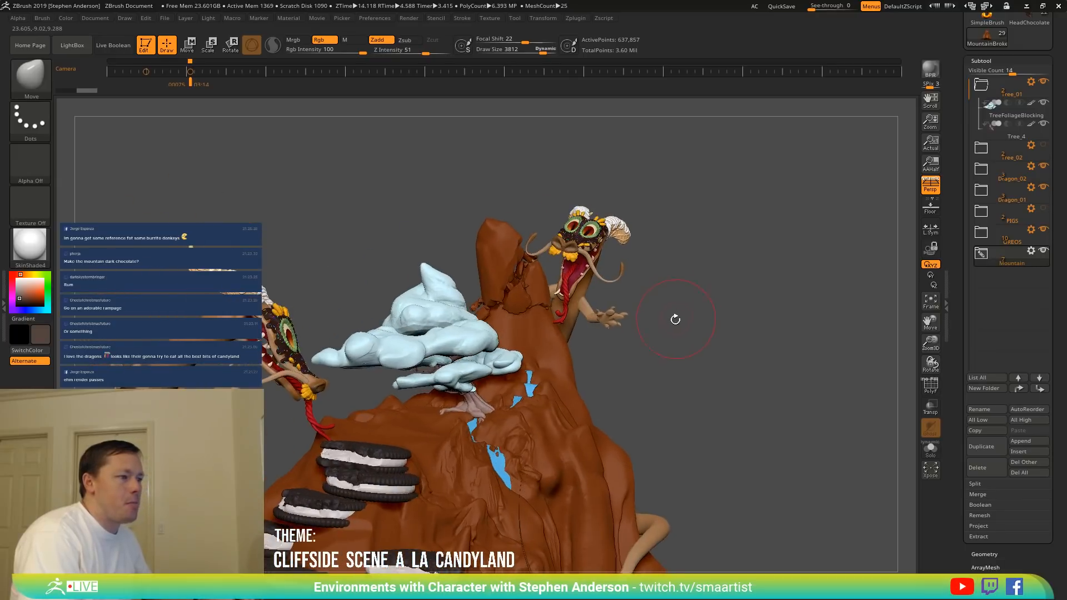
right_click_drag(682, 278, 672, 282)
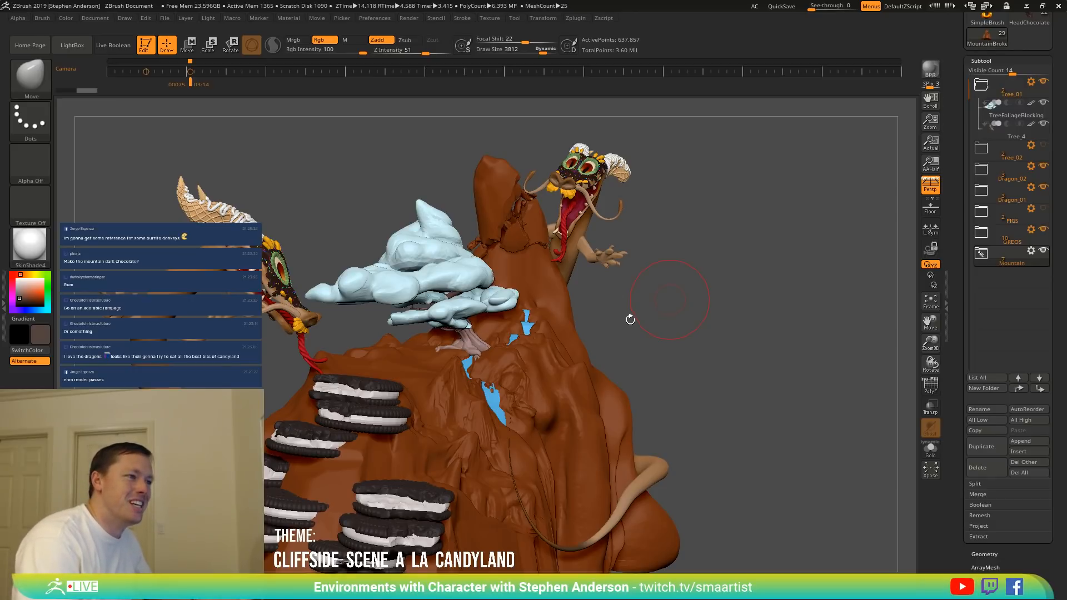
left_click_drag(630, 319, 450, 356)
right_click_drag(442, 355, 511, 343, "alt")
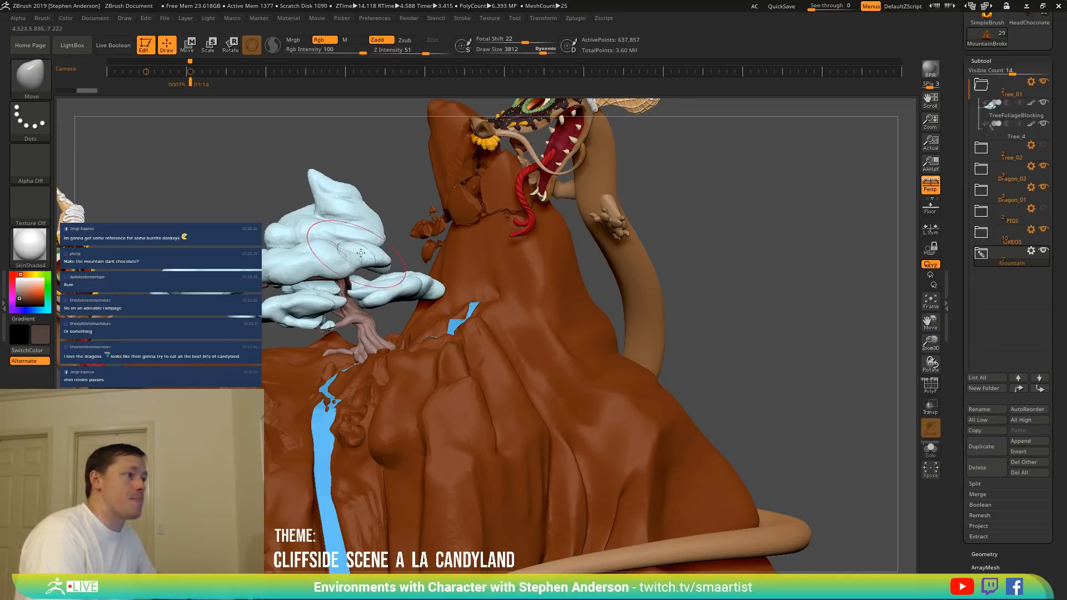
Select the TreeFoliageBlocking subtool, display its polygroups and activate the Move gizmo on it.
left_click(355, 235, "alt")
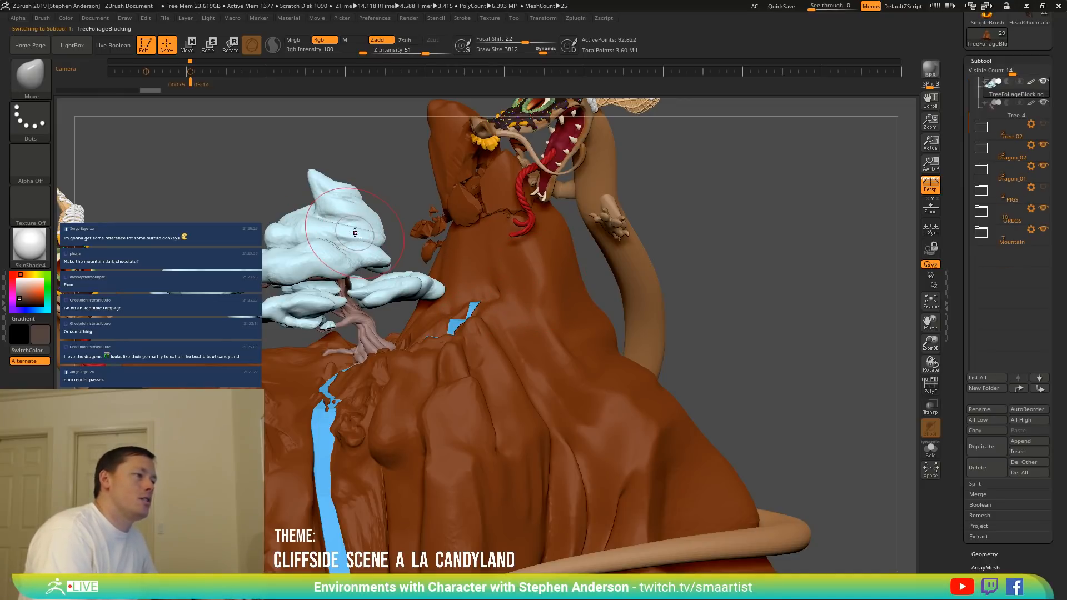
key("shift+f")
right_click_drag(353, 239, 411, 263)
key("w")
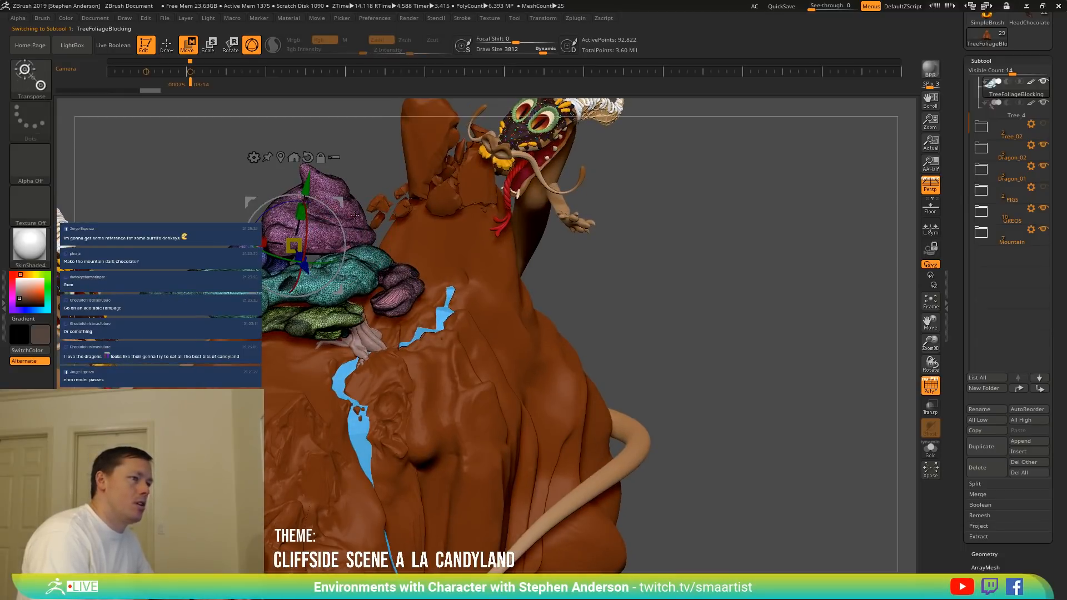
Duplicate the TreeFoliageBlocking subtool and move the copy to the end of the subtool list, below the Mountain folder.
key("ctrl+shift")
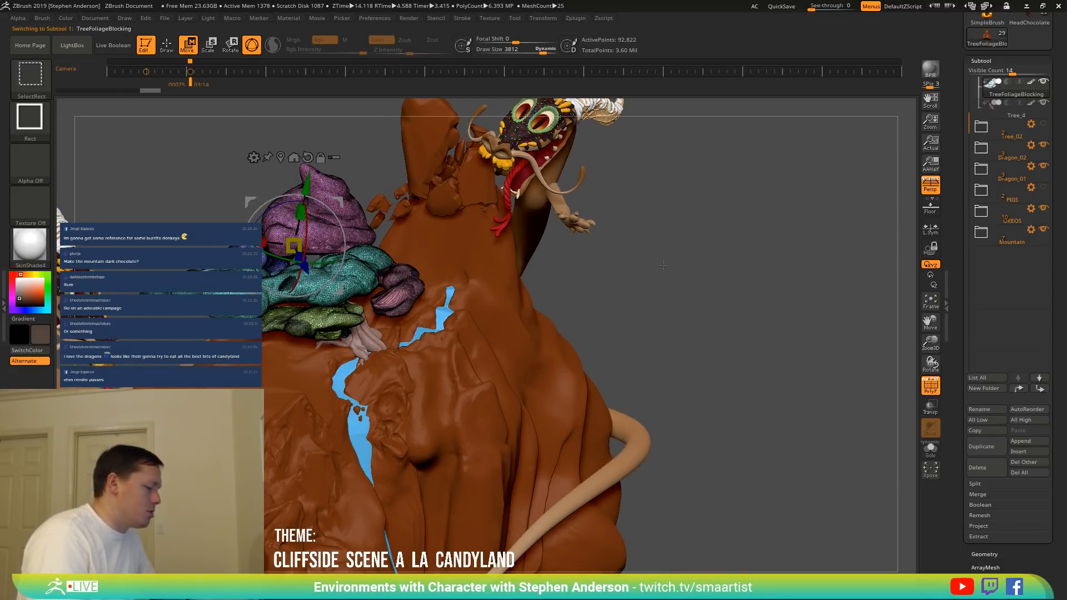
key("ctrl+shift+d")
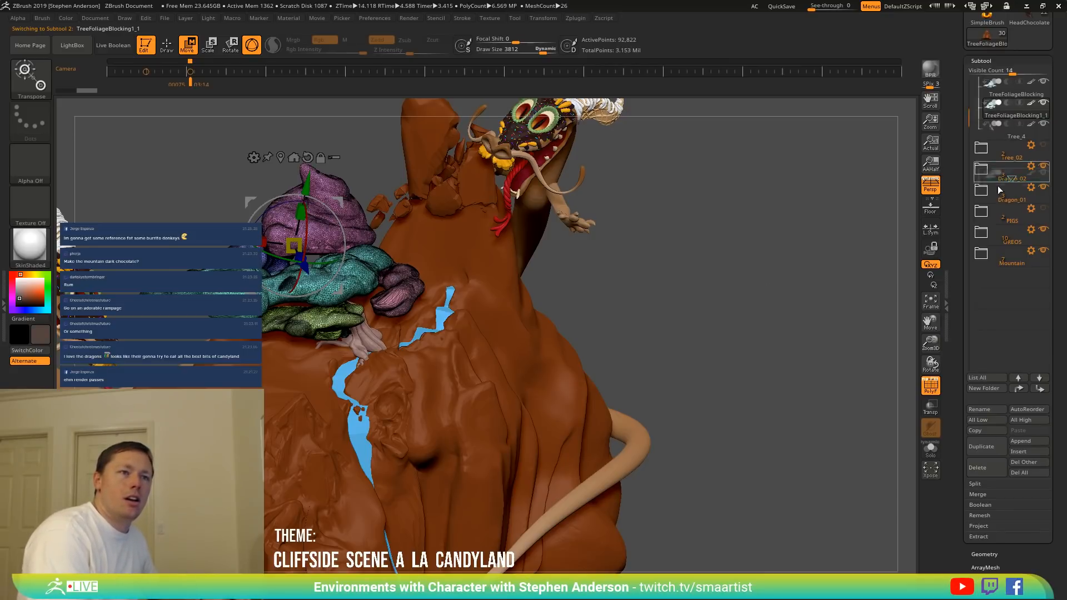
left_click_drag(998, 186, 1004, 295)
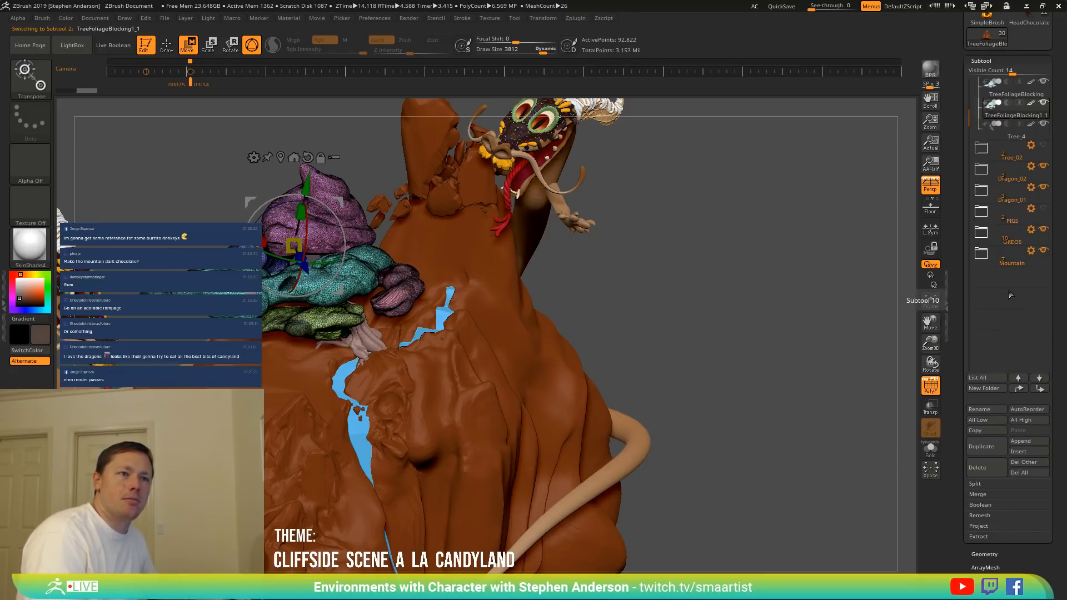
left_click_drag(996, 112, 1006, 281)
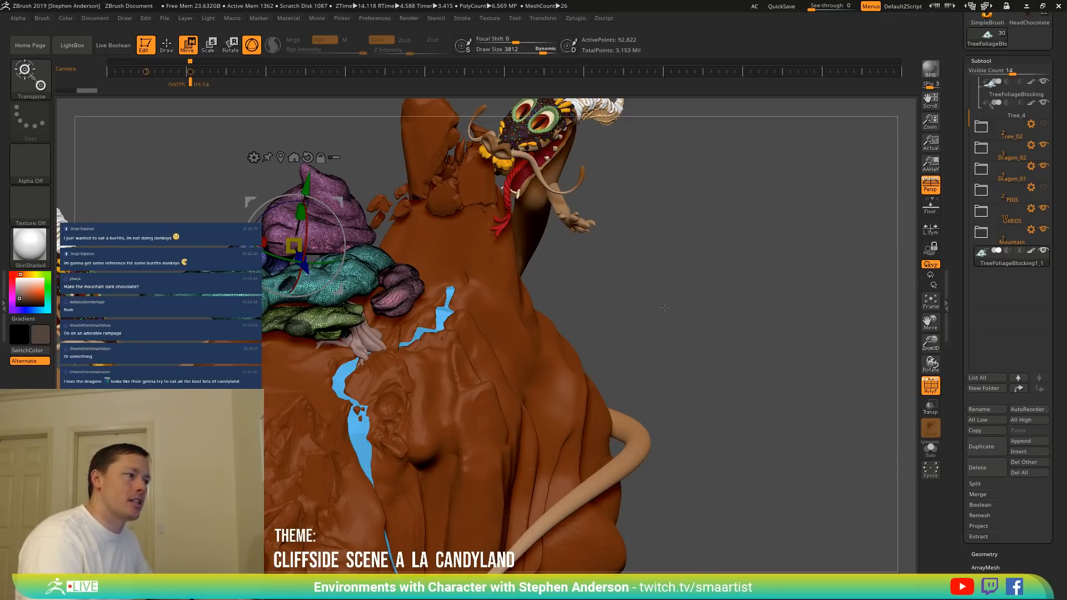
Solo the duplicated foliage and isolate its uppermost purple polygroup, hiding the other foliage pieces.
left_click(930, 449)
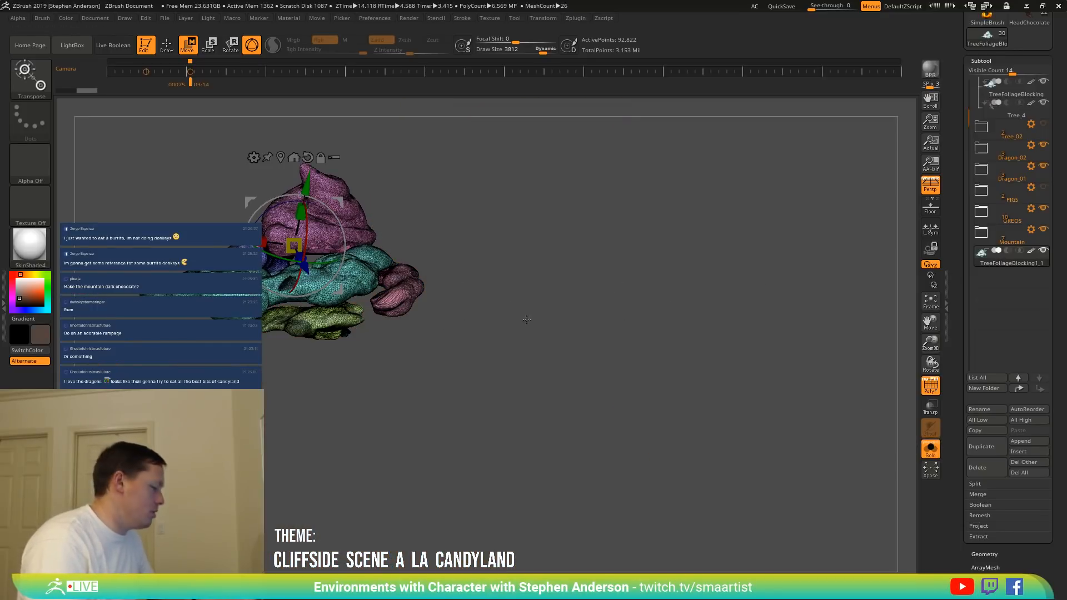
key("q")
left_click(336, 220, "ctrl+shift")
mouse_move(451, 204)
left_mouse_down()
mouse_move(439, 222)
mouse_move(418, 171)
mouse_move(465, 226)
mouse_move(417, 208)
mouse_move(413, 266)
mouse_move(488, 266)
mouse_move(535, 236)
mouse_move(546, 265)
mouse_move(483, 274)
mouse_move(403, 261)
left_mouse_up()
left_click(476, 228, "ctrl+shift")
left_click(290, 217, "ctrl+shift")
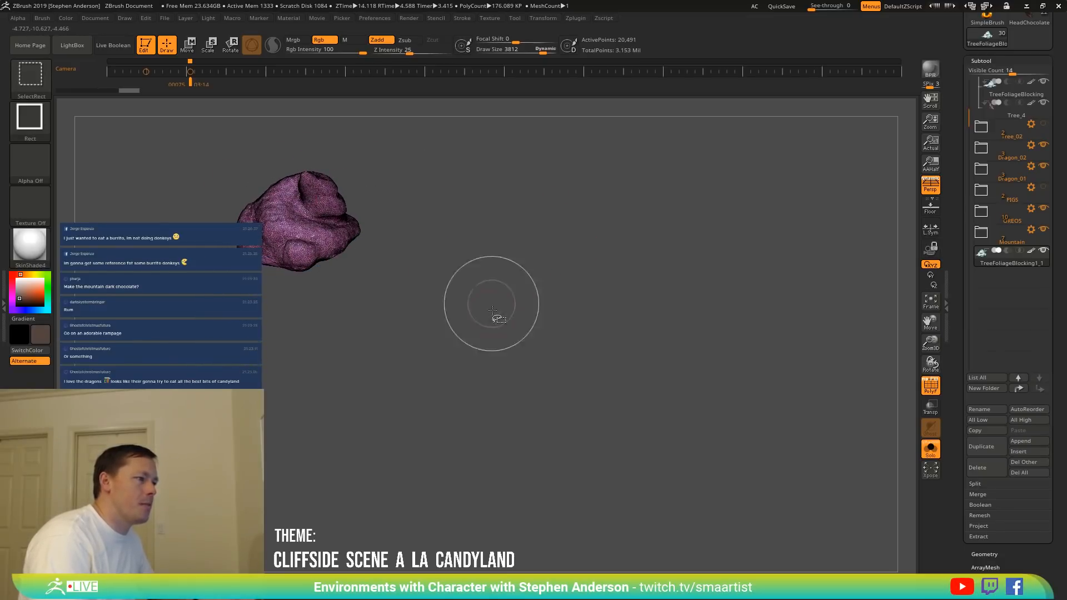
Delete the hidden geometry from the duplicated foliage so only the purple tuft is kept, and bring the whole scene back into view.
left_click_drag(493, 311, 460, 255)
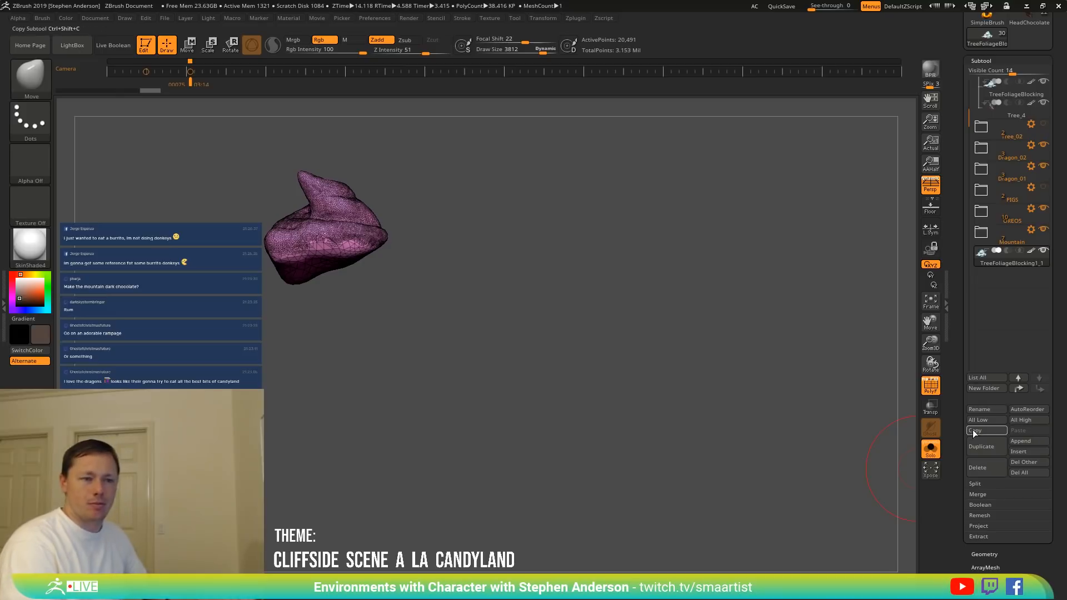
left_click(1007, 555)
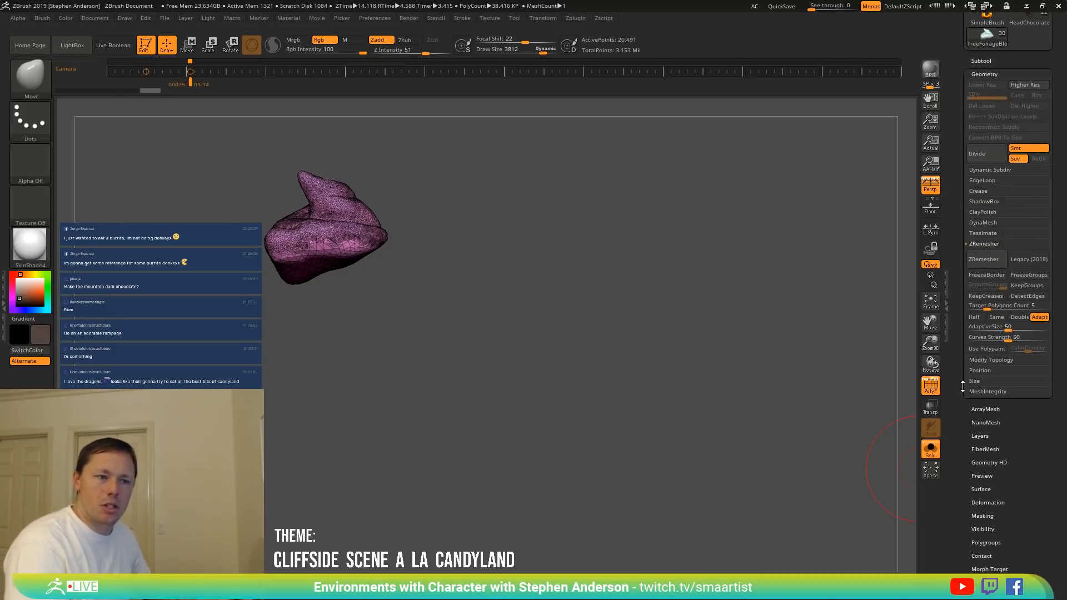
left_click(1002, 360)
left_click(991, 295)
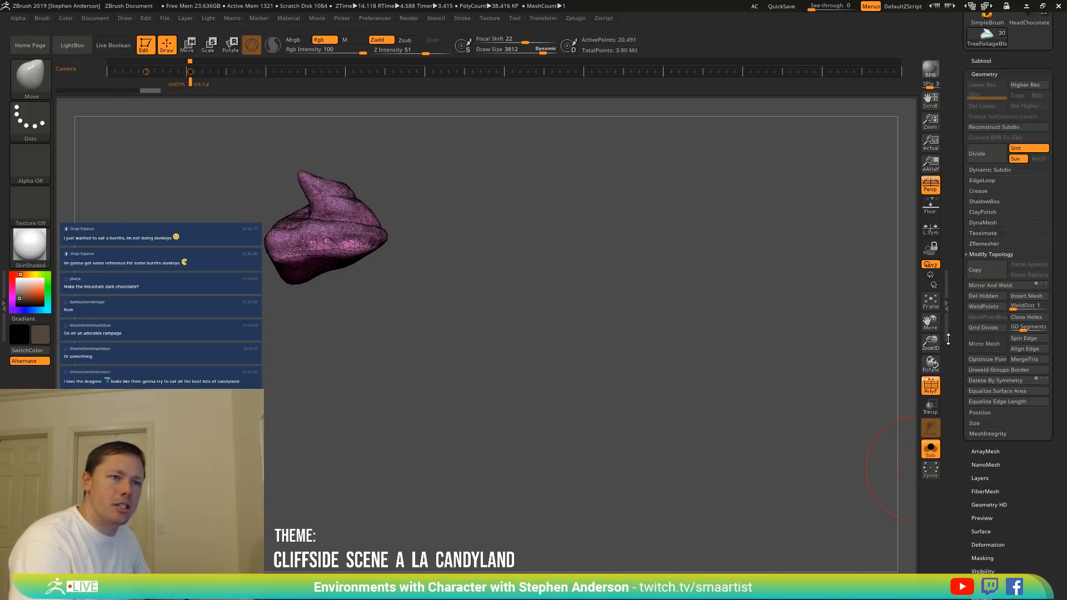
left_click(930, 448)
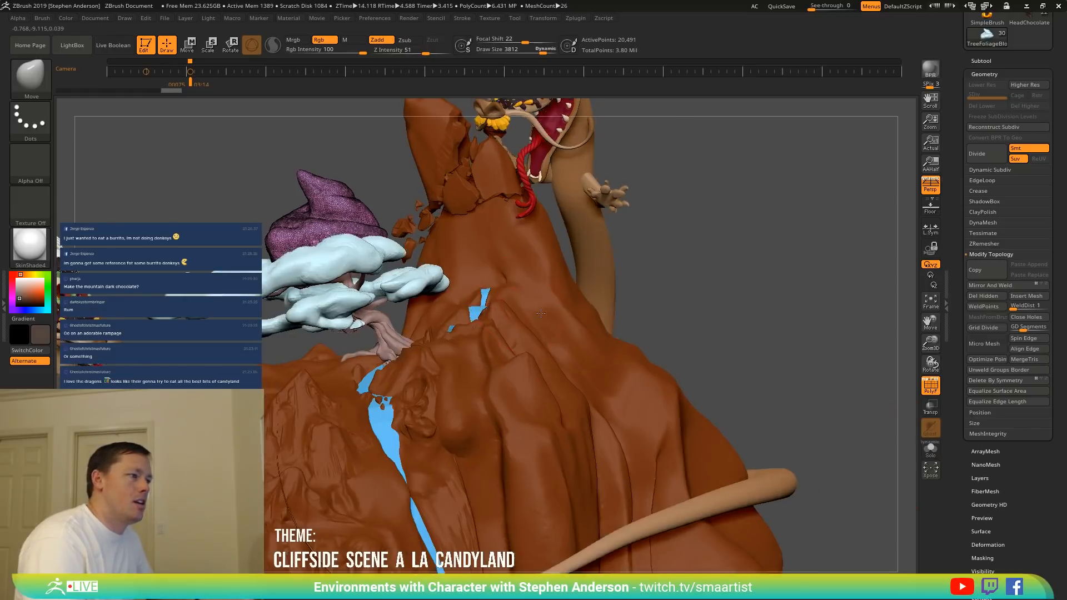
Move the isolated foliage tuft down from the treetop to the slope beside the trunk and blue stream, and turn off the polygroup display.
key("w")
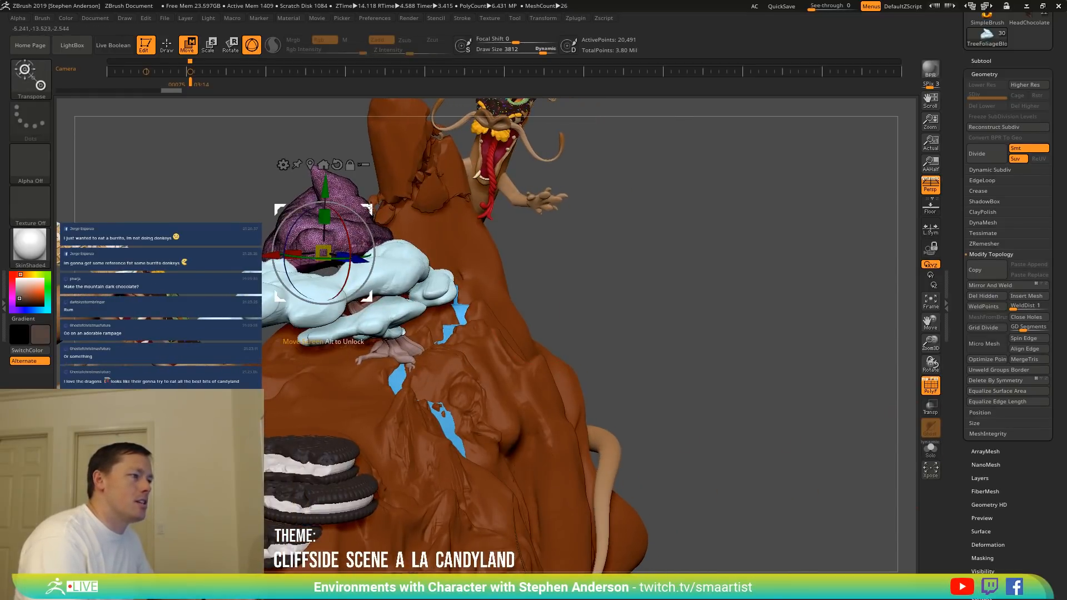
left_click_drag(370, 220, 512, 300)
left_click_drag(611, 289, 454, 350)
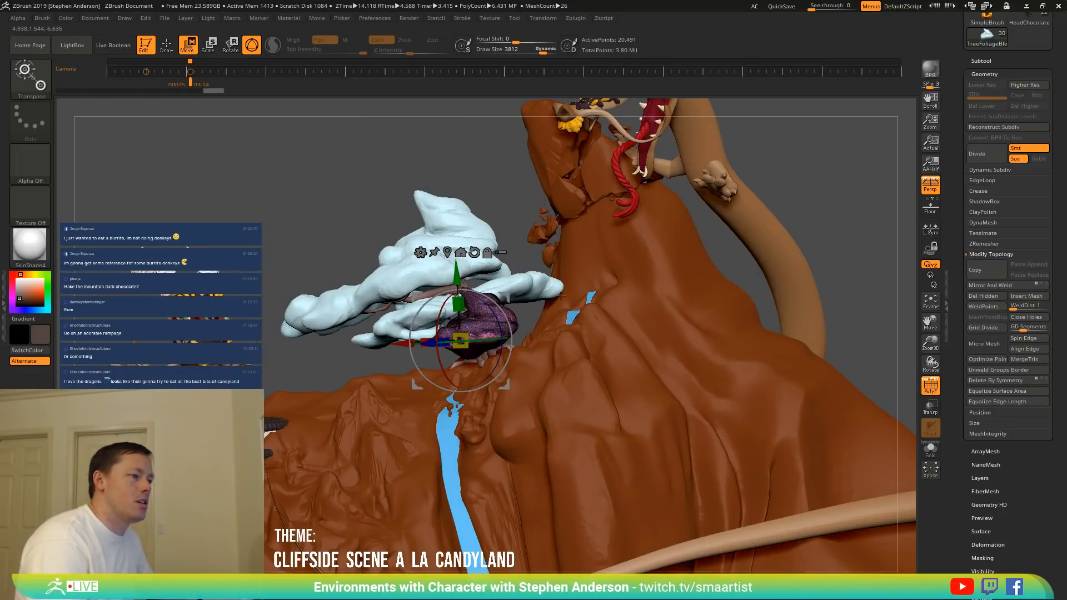
left_click_drag(522, 328, 561, 306)
left_click_drag(452, 345, 596, 308)
left_click_drag(655, 261, 697, 273)
left_click_drag(614, 307, 538, 303)
mouse_move(629, 255)
left_mouse_down()
mouse_move(558, 280)
mouse_move(495, 284)
mouse_move(589, 305)
left_mouse_up()
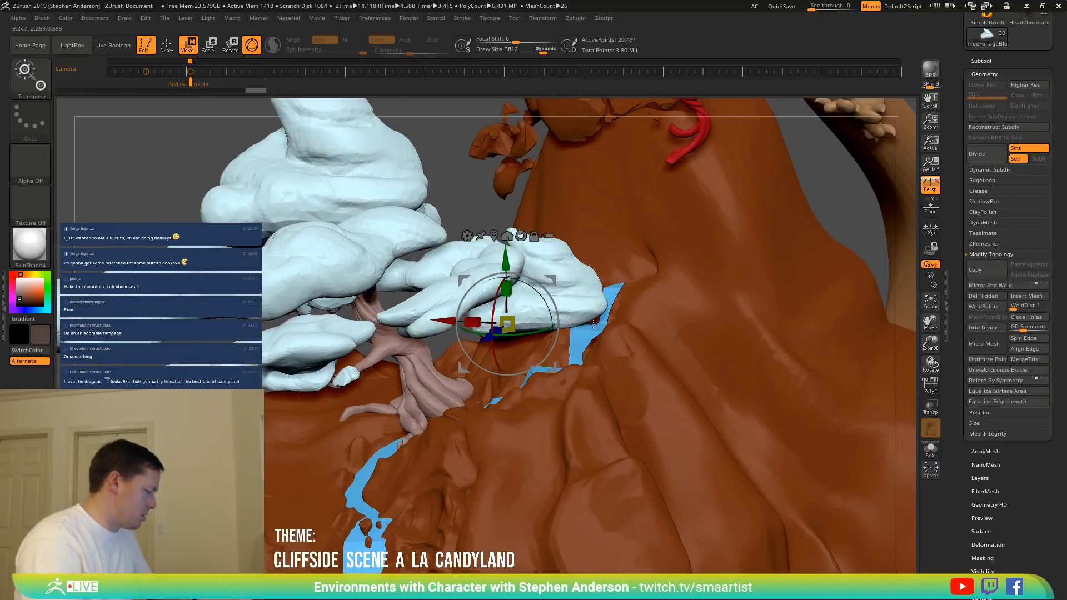
Set the Move brush draw size to 5000, then shrink the foliage tuft, seat it beside the stream and rotate it about 33 degrees.
key("b")
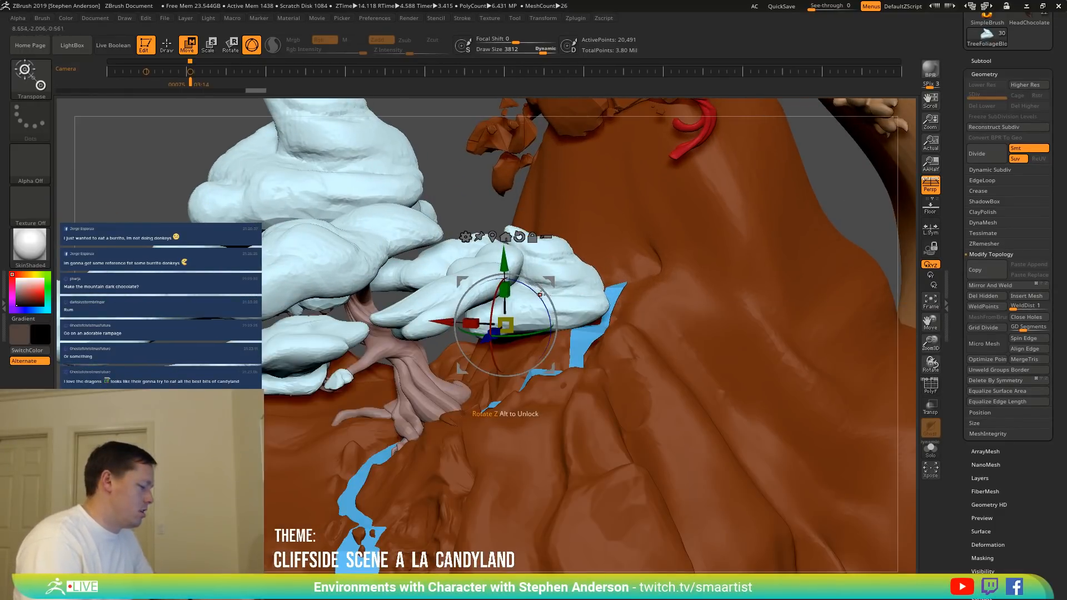
key("b")
key("m")
key("v")
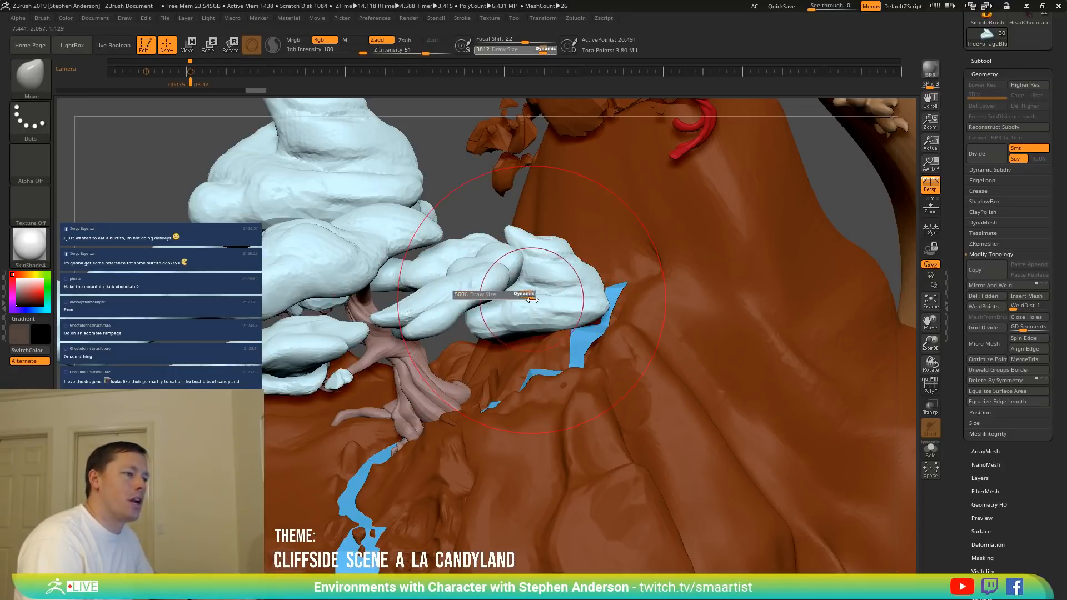
key("w")
right_click_drag(496, 300, 539, 307)
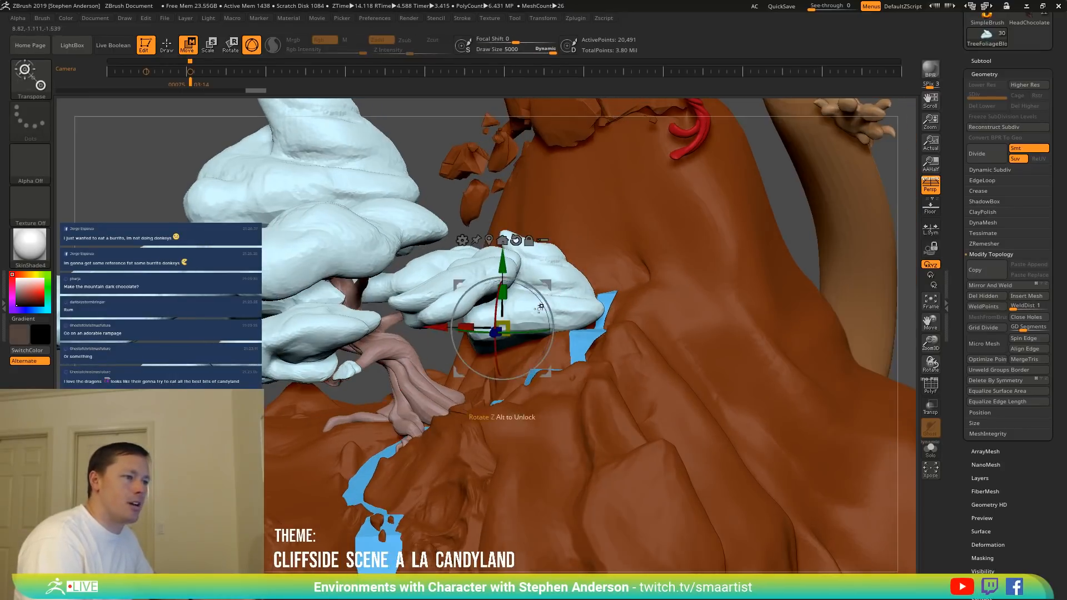
left_click_drag(510, 324, 479, 324)
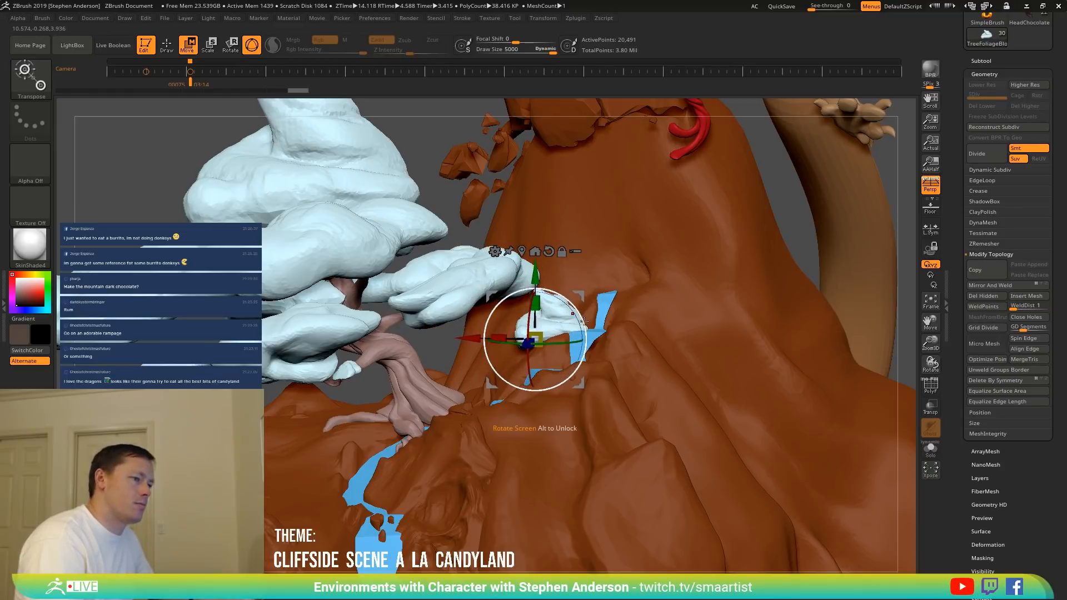
left_click_drag(583, 321, 554, 364)
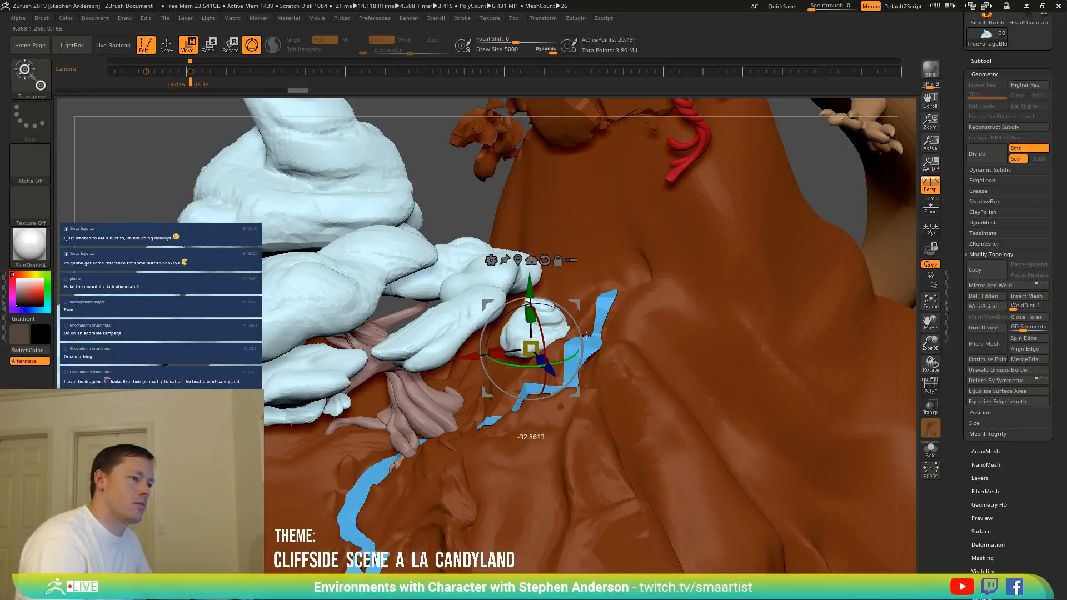
Center the gizmo on the small tuft, duplicate it lower down the slope and rotate the copy to a different angle.
left_click(530, 260)
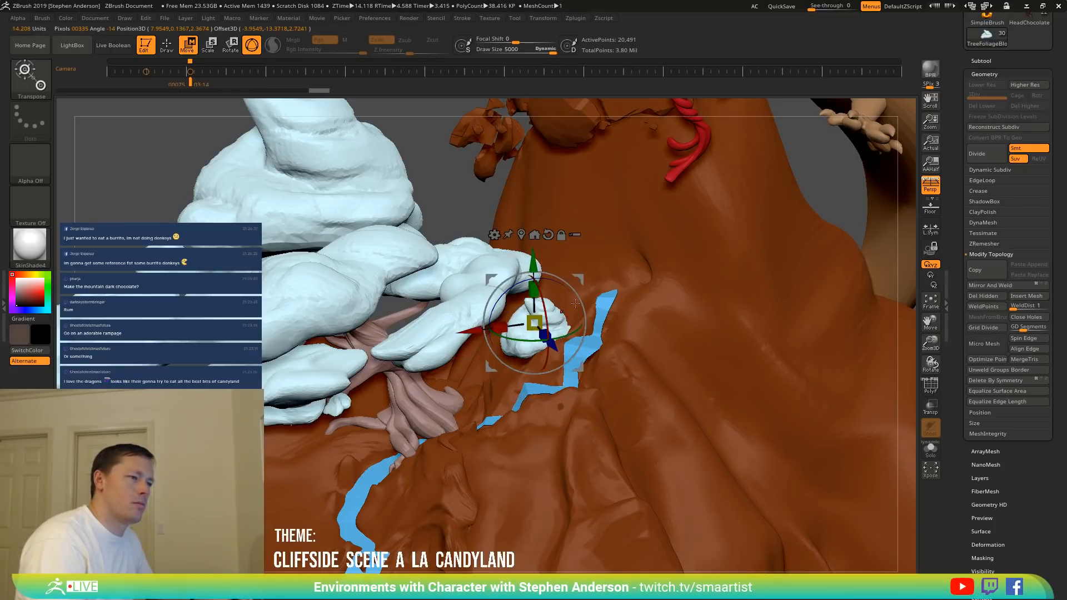
left_click_drag(544, 325, 571, 314, "ctrl")
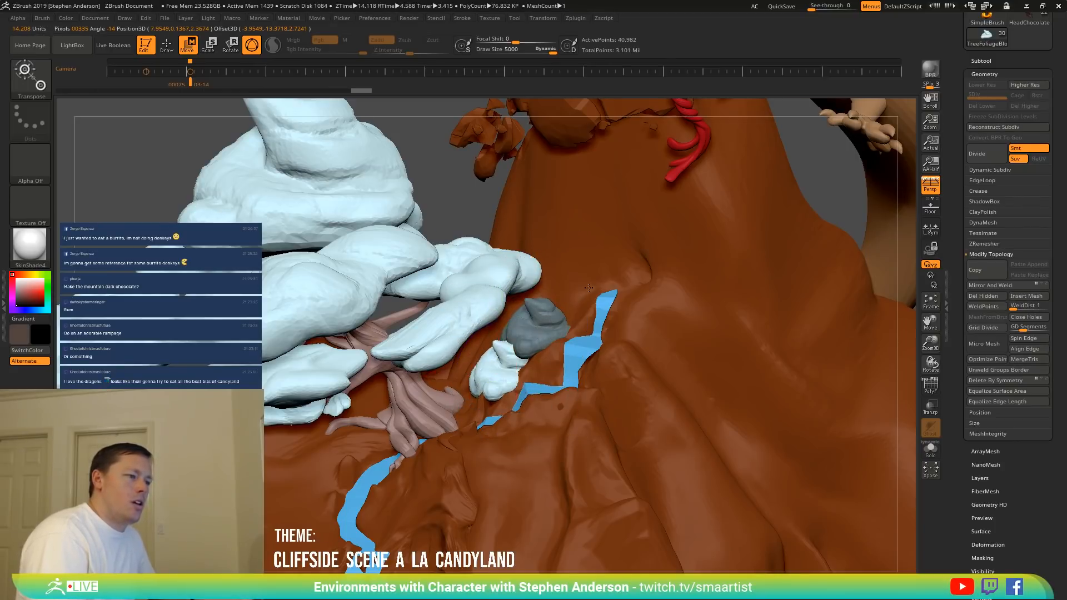
right_click_drag(588, 288, 653, 253)
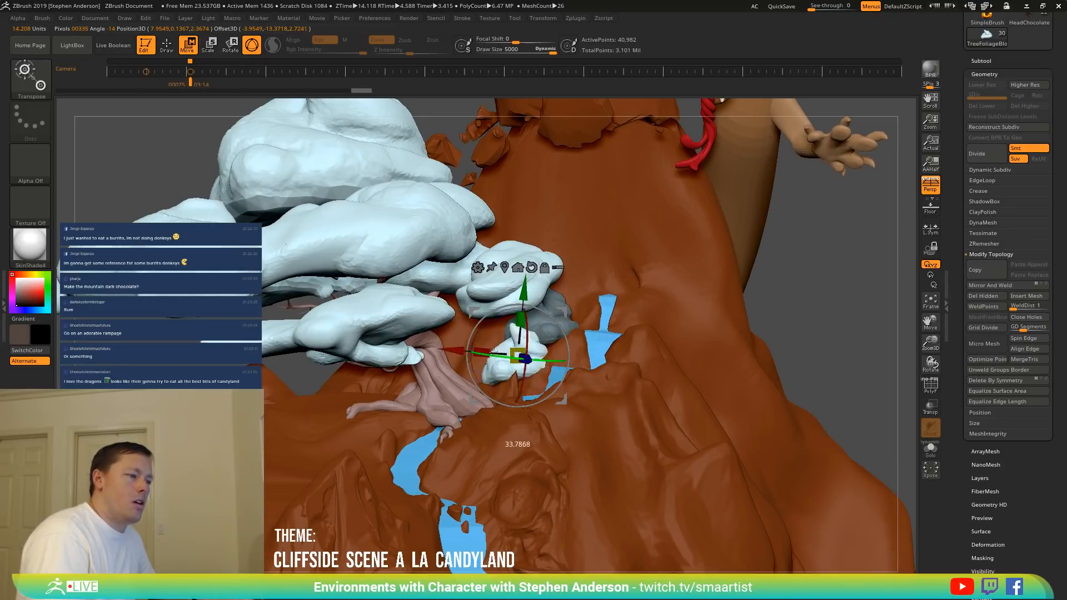
left_click_drag(494, 352, 468, 315)
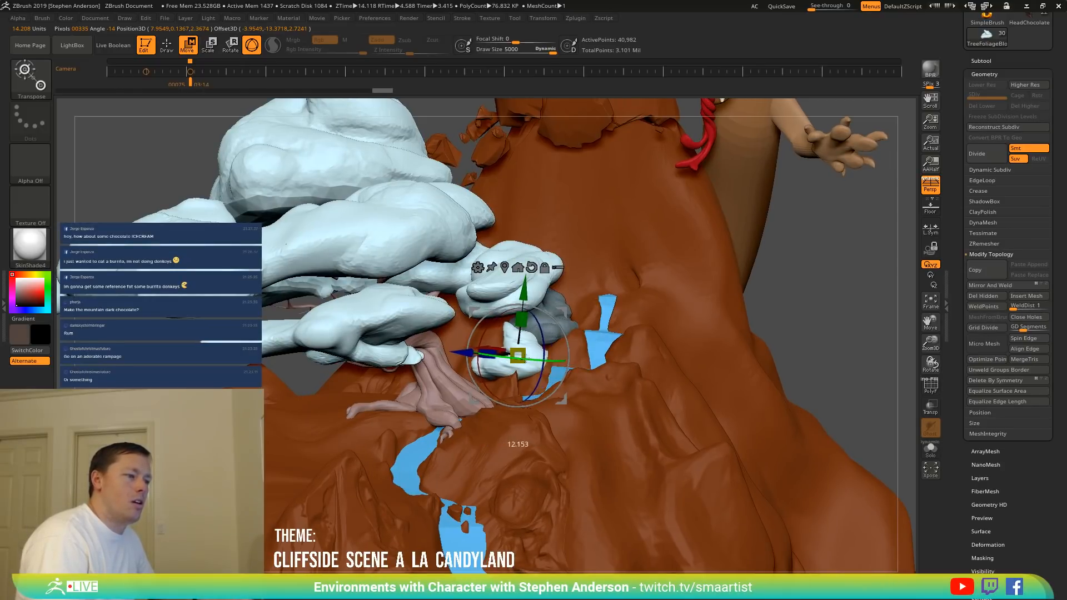
right_click_drag(582, 330, 573, 334)
Reshape the lower tuft with the Move brush, clear the mask and check both tufts in Solo and within the scene.
key("b")
key("m")
key("v")
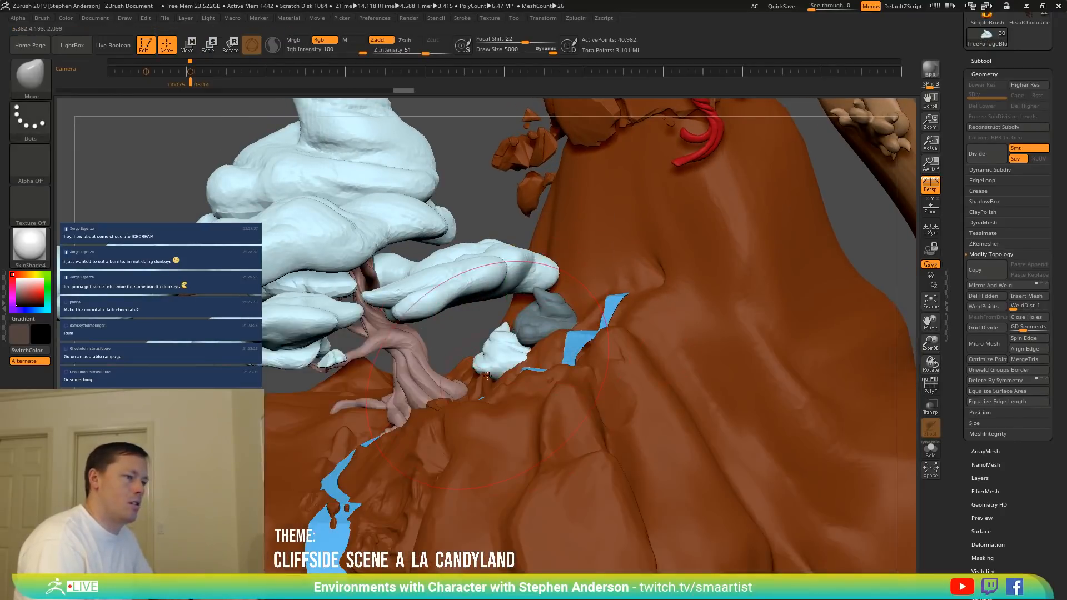
left_click_drag(479, 332, 494, 325)
left_click_drag(510, 360, 495, 370)
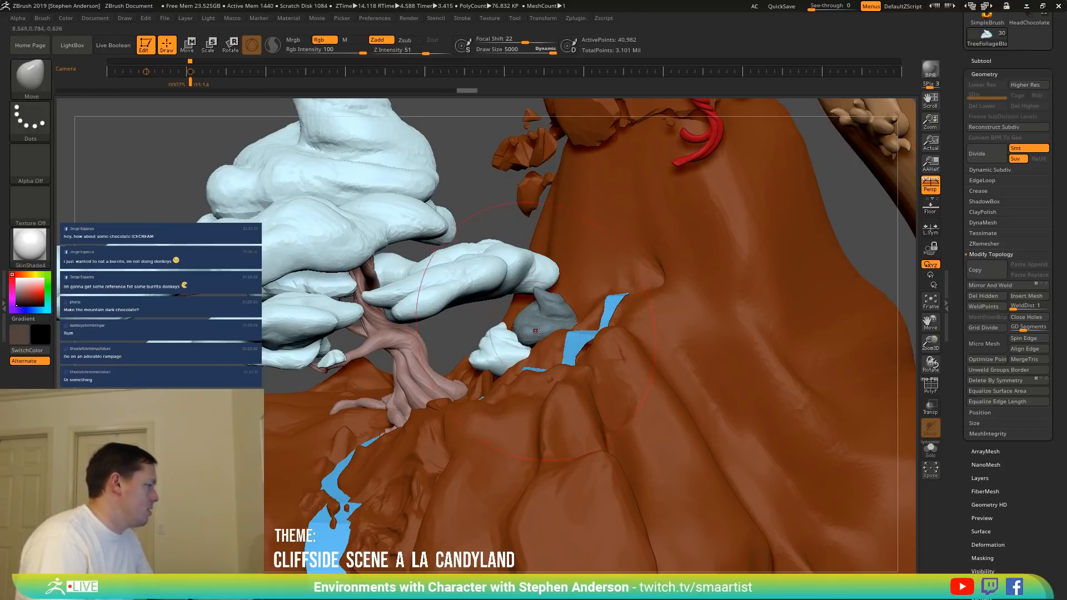
right_click_drag(557, 326, 444, 117, "ctrl")
left_click_drag(473, 145, 490, 167, "ctrl")
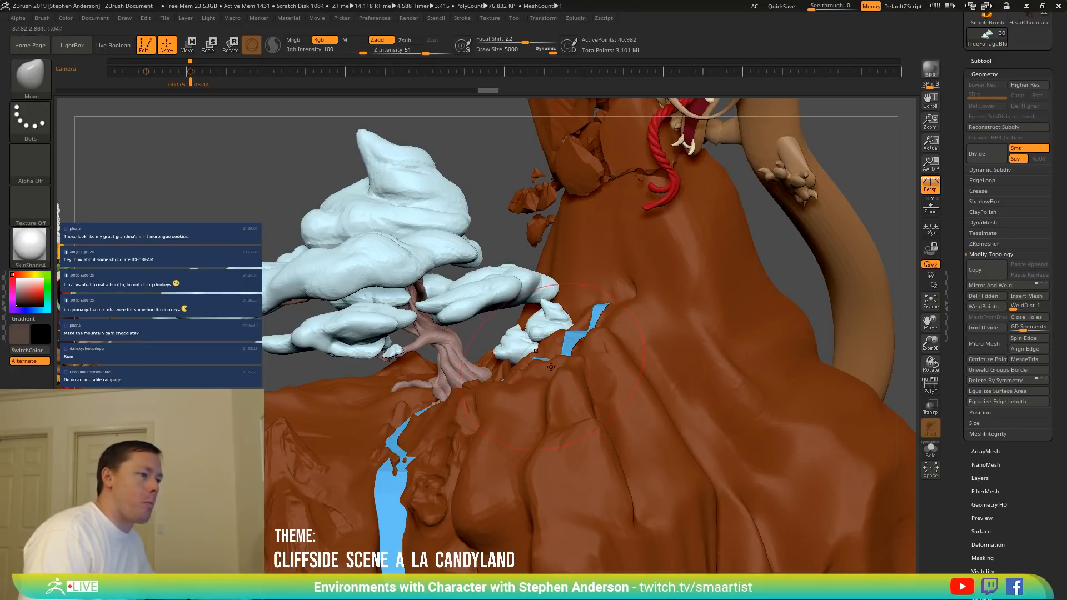
right_click_drag(567, 377, 695, 439)
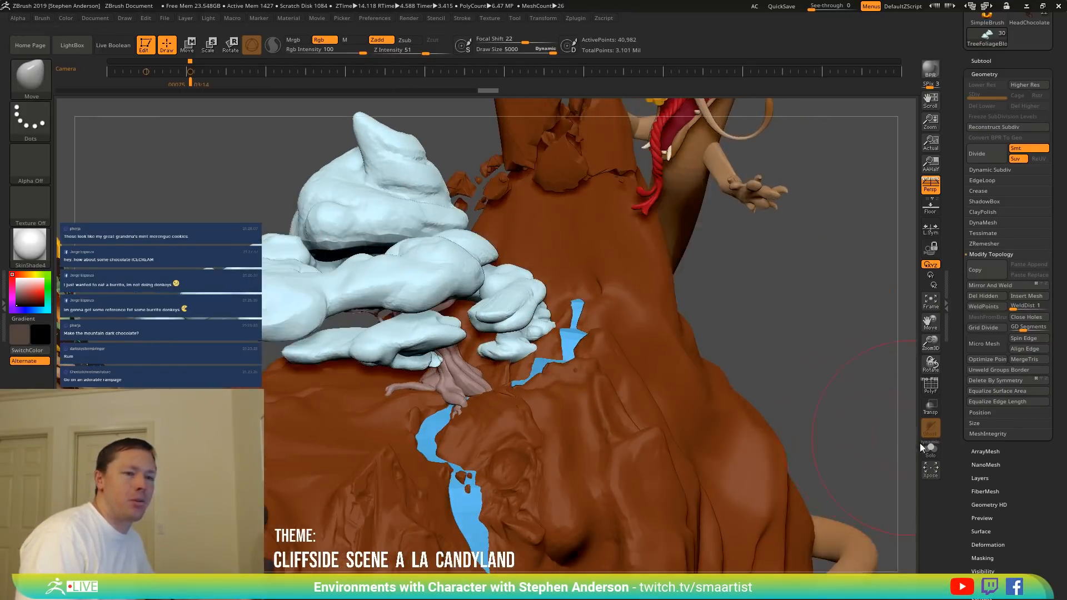
left_click(930, 450)
left_click_drag(675, 370, 827, 389)
left_click(930, 449)
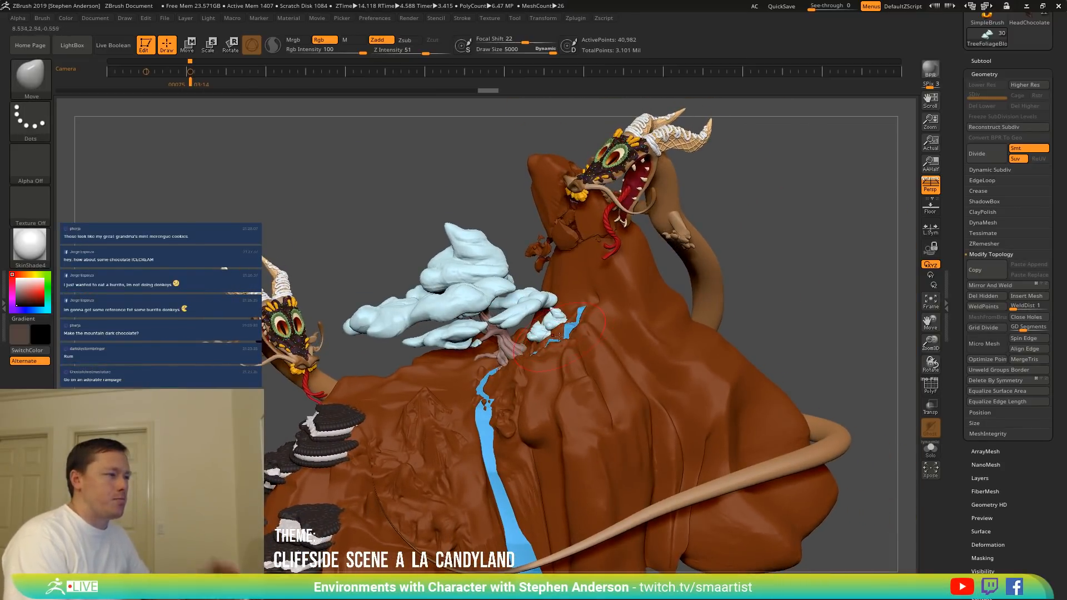
Switch to the HeadChocolate tool and examine the dragon head from both sides.
left_click_drag(1040, 56, 1040, 143)
mouse_move(1025, 106)
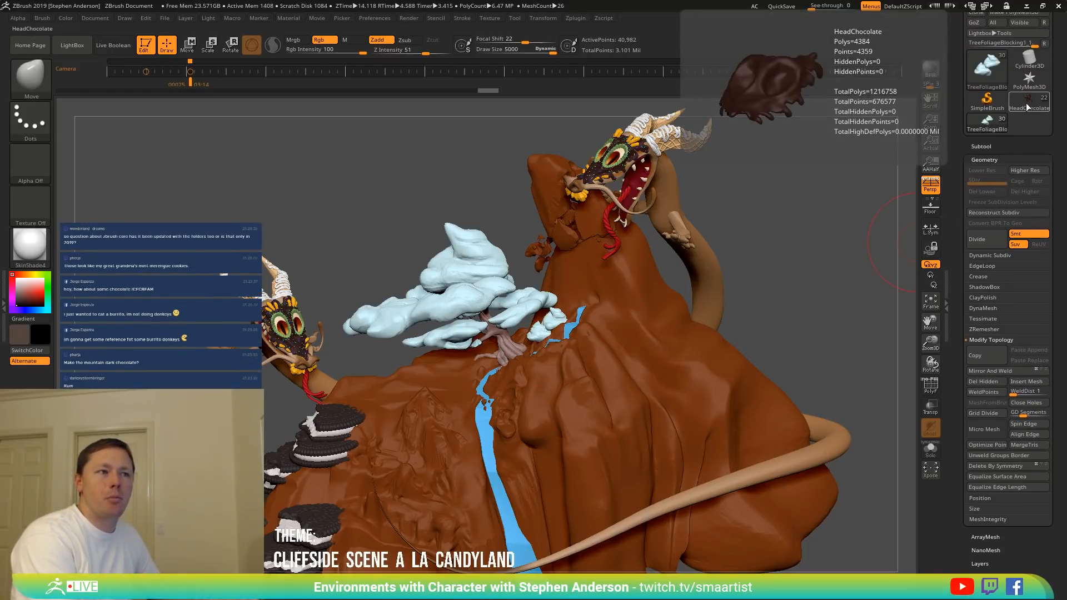
left_click(1026, 104)
left_click_drag(775, 236, 738, 245)
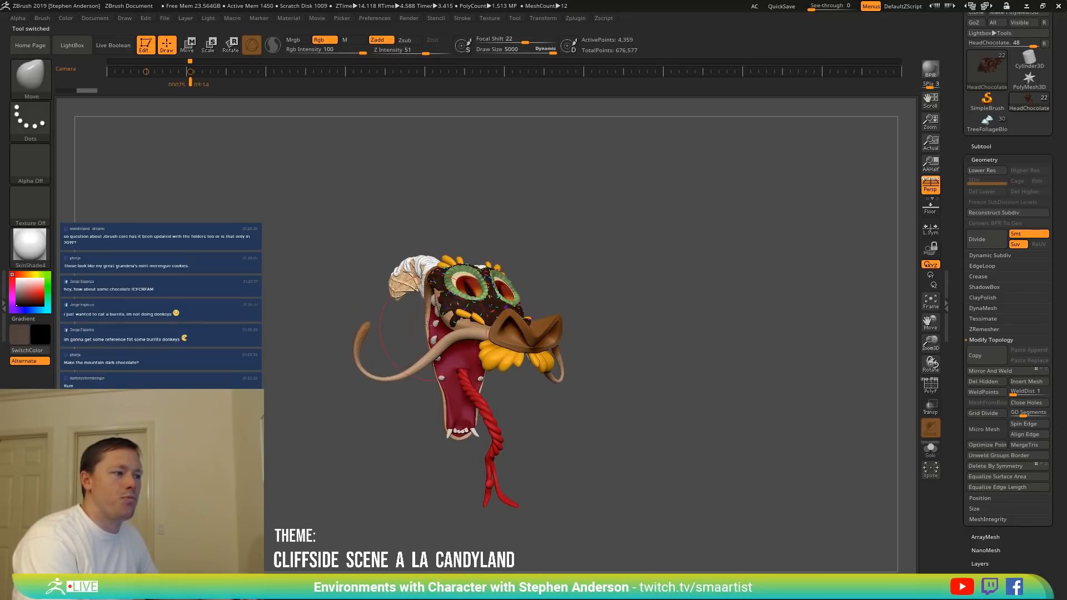
left_click_drag(428, 325, 866, 222)
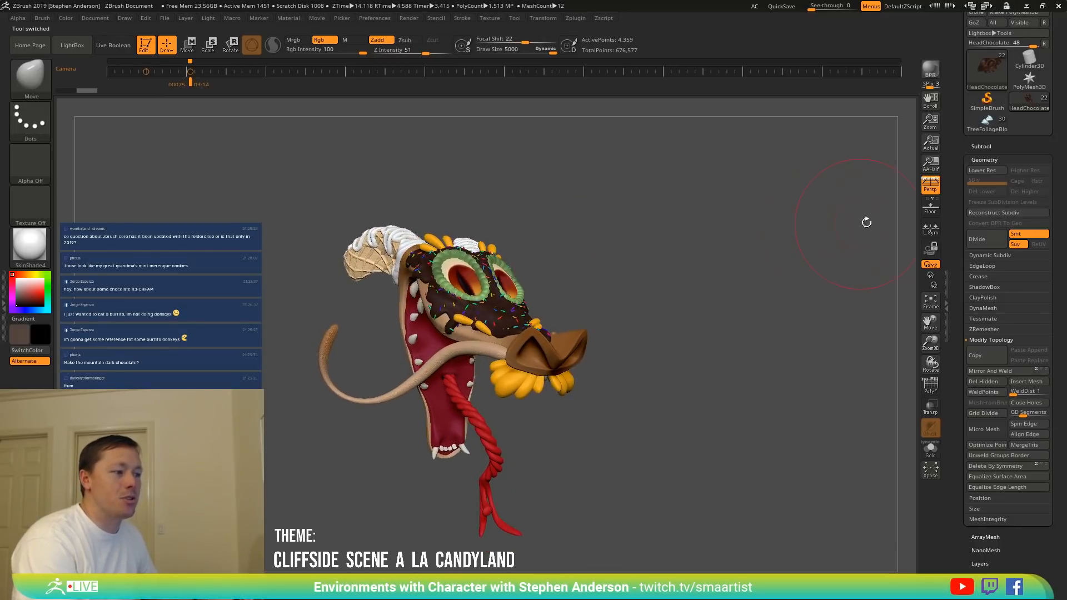
left_click_drag(938, 123, 923, 200)
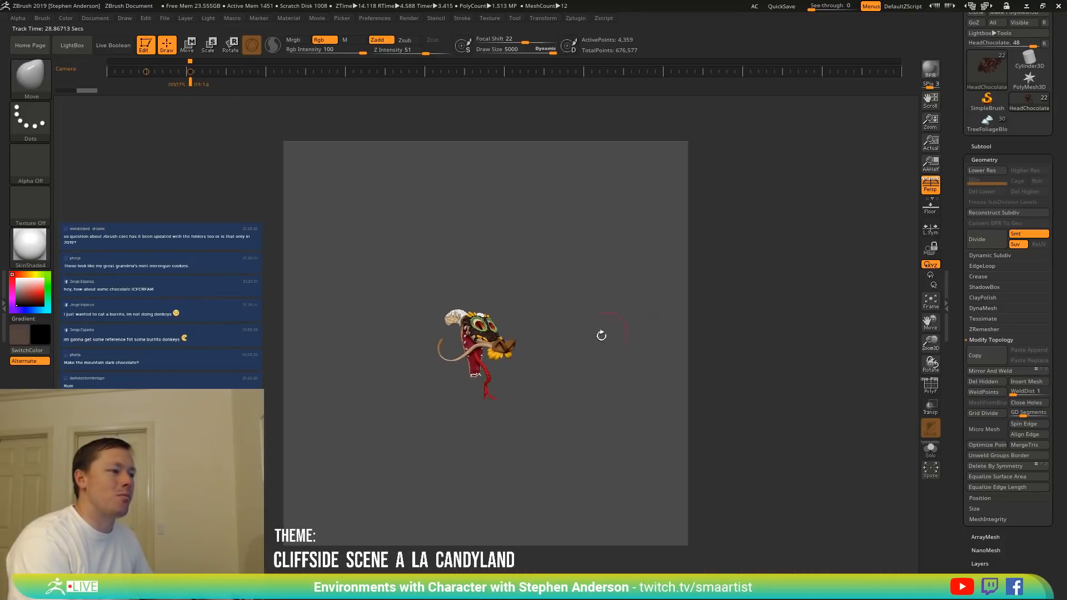
mouse_move(540, 342)
right_mouse_down("ctrl")
mouse_move(670, 379)
mouse_move(609, 326)
mouse_move(628, 320)
mouse_move(625, 334)
mouse_move(663, 333)
mouse_move(667, 347)
mouse_move(641, 321)
mouse_move(668, 312)
mouse_move(638, 312)
right_mouse_up("ctrl")
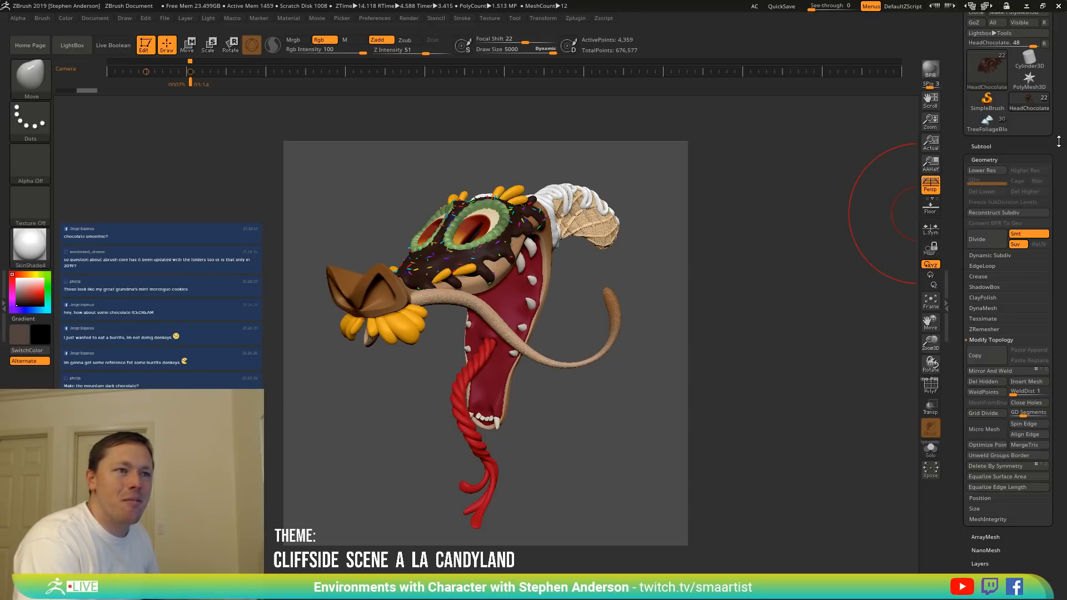
Return to the TreeFoliageBlocking tool and view the whole candyland scene and the upper dragon's head.
left_click(985, 128)
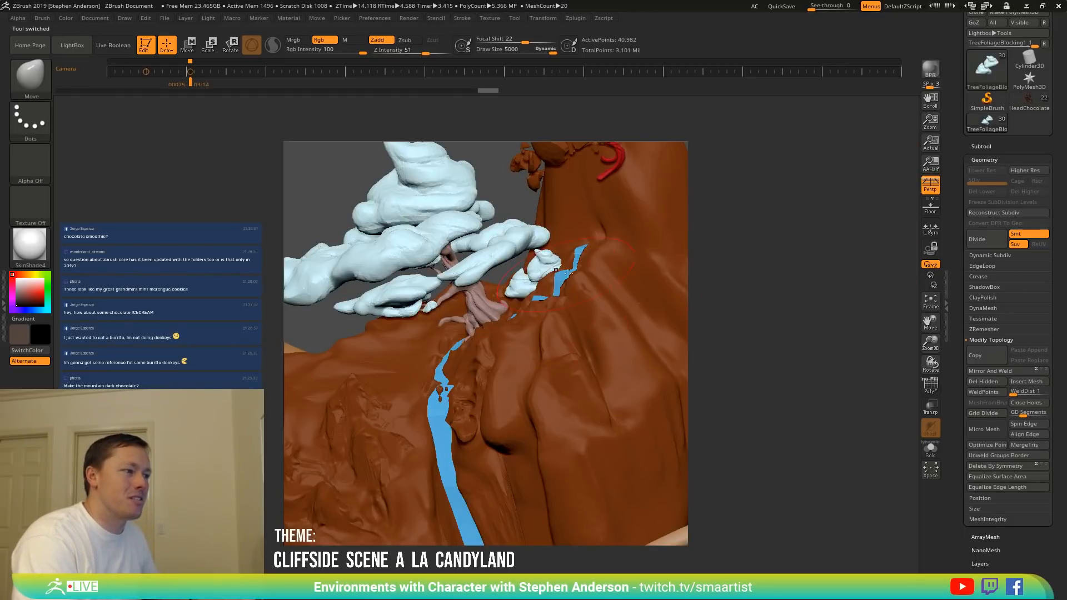
key("f")
key("f")
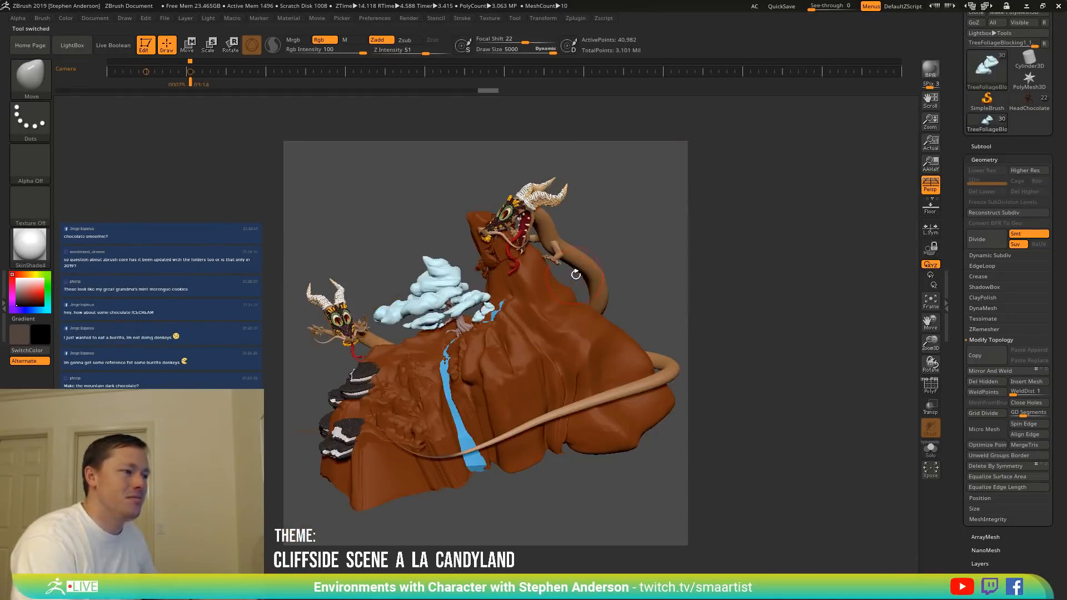
right_click_drag(557, 314, 519, 278)
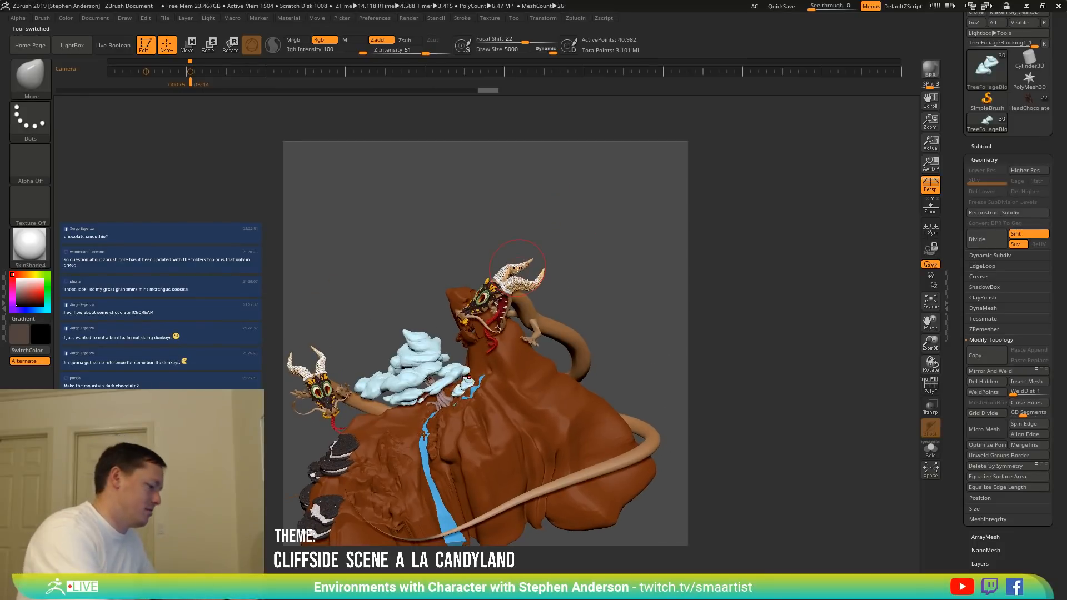
key("Left")
key("Right")
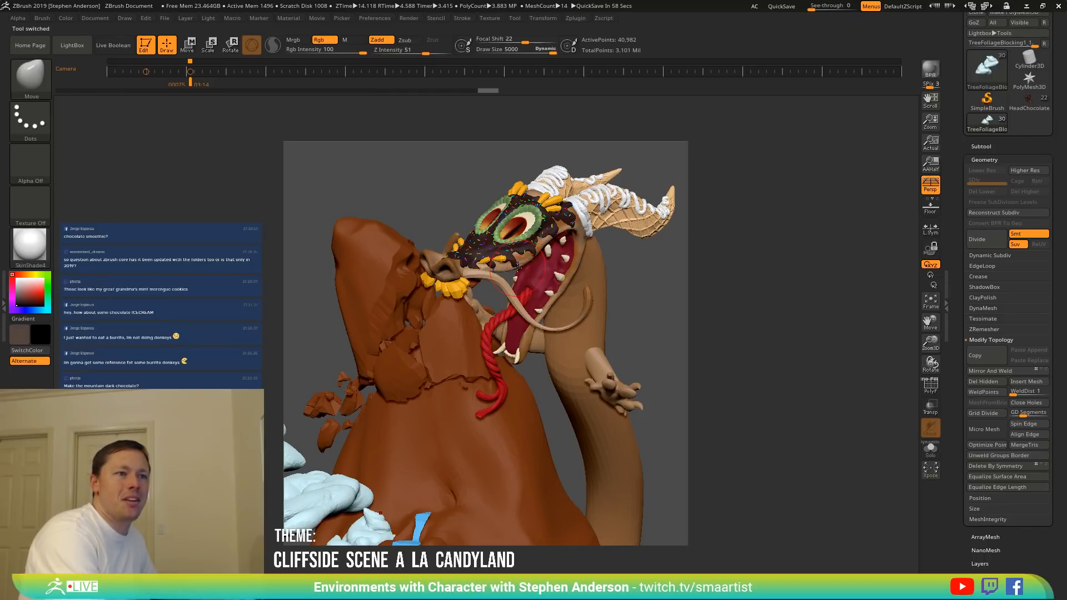
Switch back to the HeadChocolate tool, clone its chocolate subtool as a separate tool and make the clone active.
left_click(1029, 104)
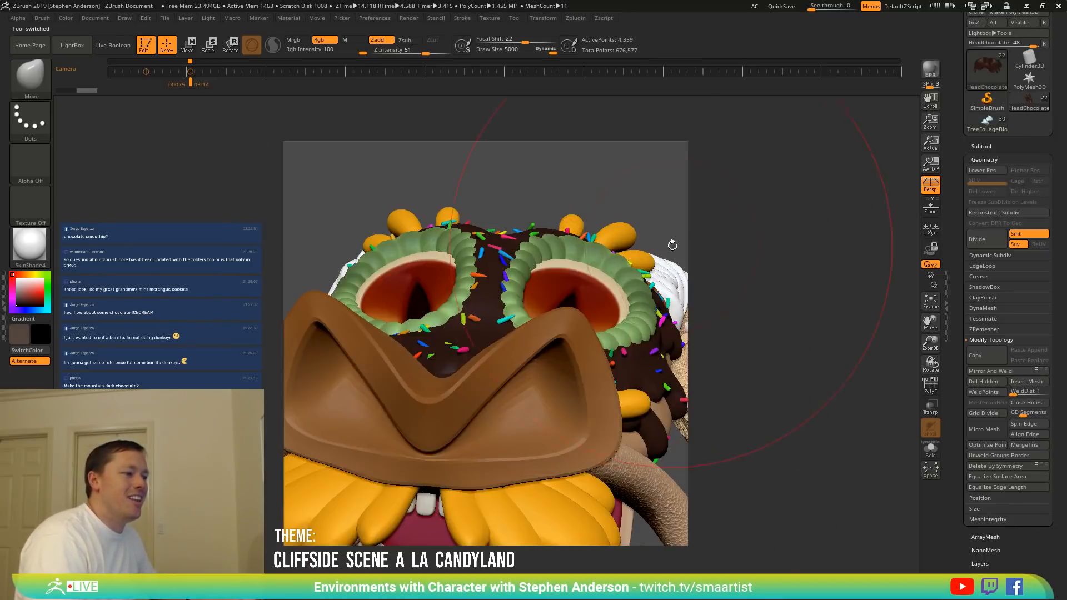
left_click_drag(680, 223, 580, 228)
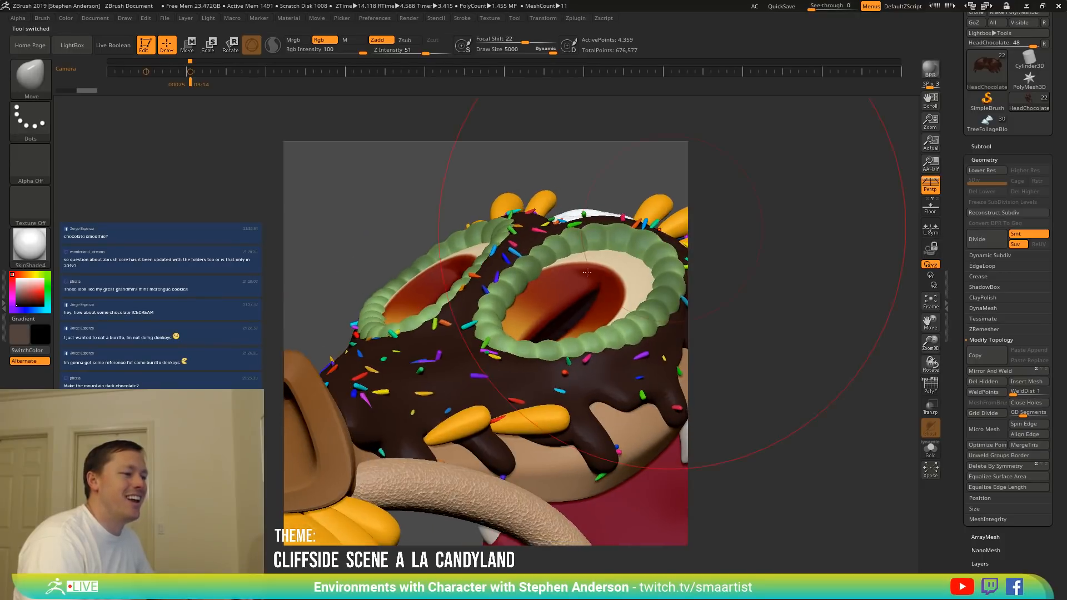
left_click_drag(671, 274, 537, 286, "alt")
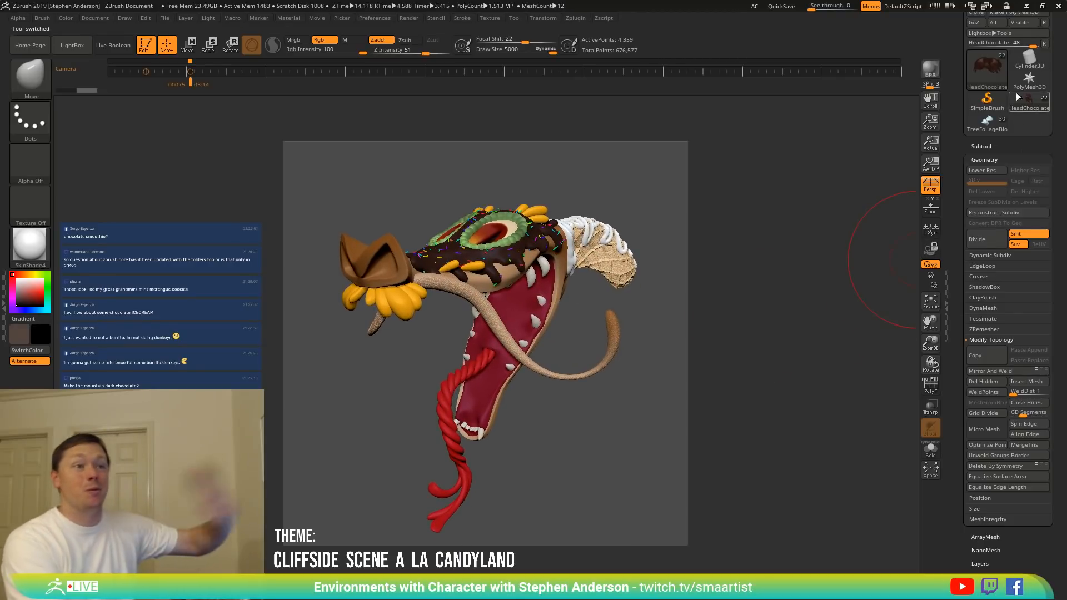
left_click_drag(1064, 44, 1063, 65)
left_click(981, 33)
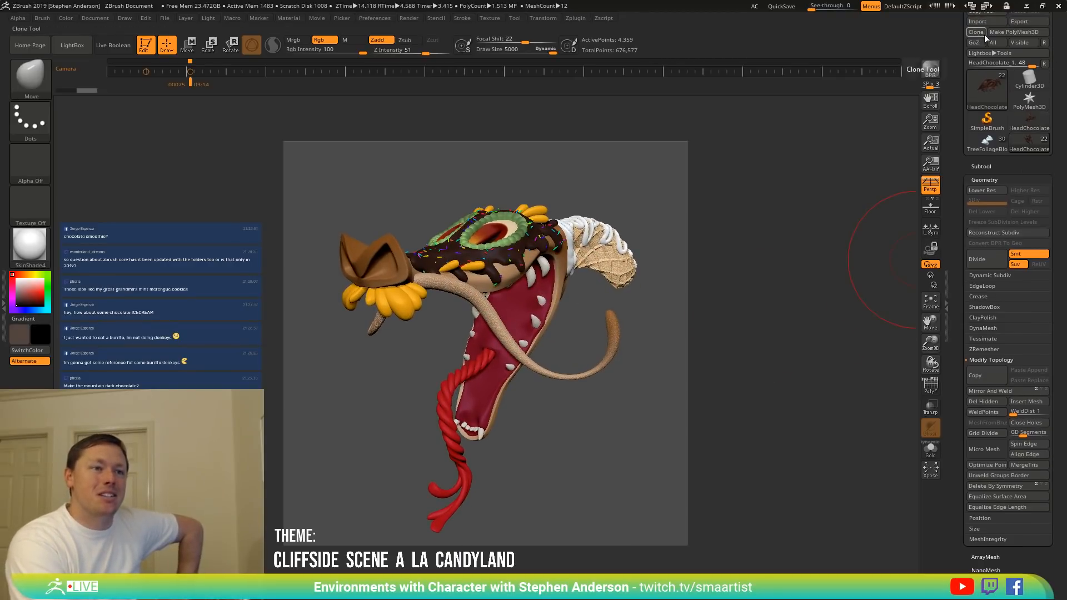
left_click(1036, 123)
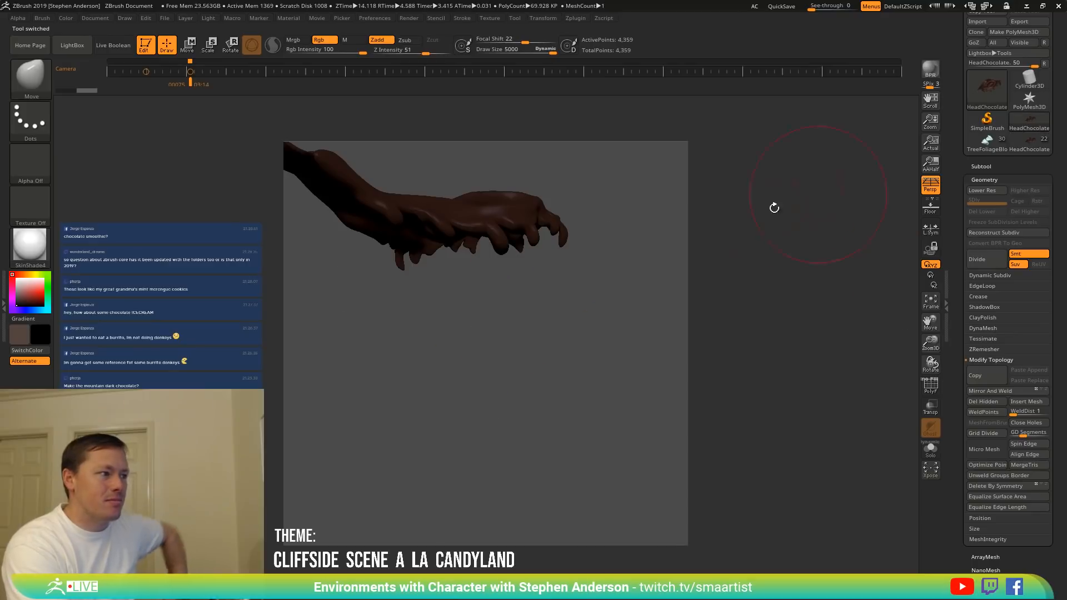
Turn off the universal camera and set the perspective angle of view to about 54, keeping perspective on for the chocolate piece.
mouse_move(492, 319)
left_mouse_down()
mouse_move(530, 373)
mouse_move(550, 309)
mouse_move(499, 322)
left_mouse_up()
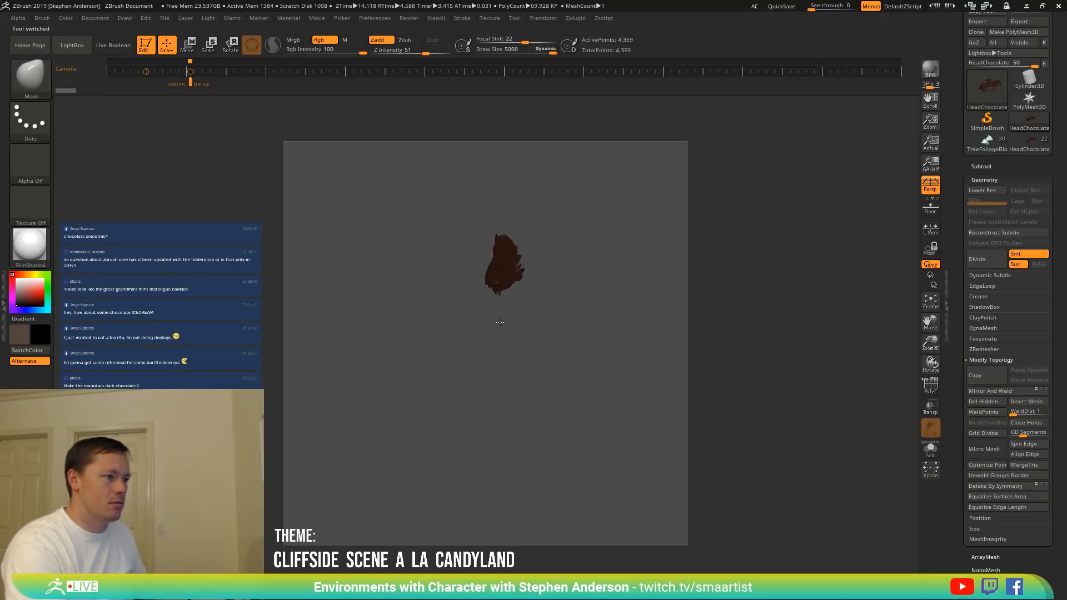
left_click(932, 190)
left_click(931, 190)
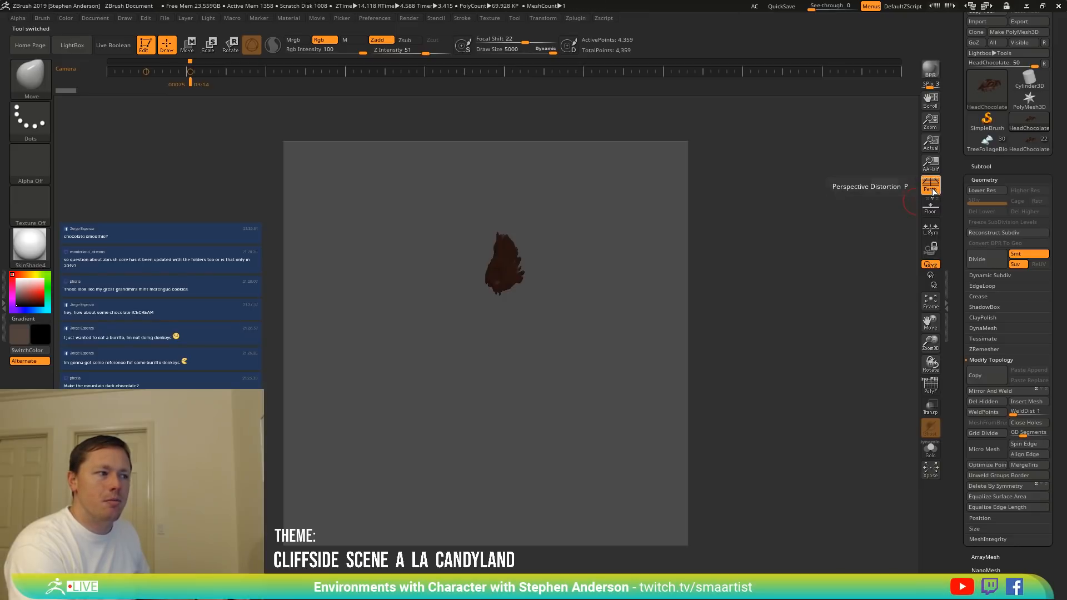
left_click(933, 192, "alt")
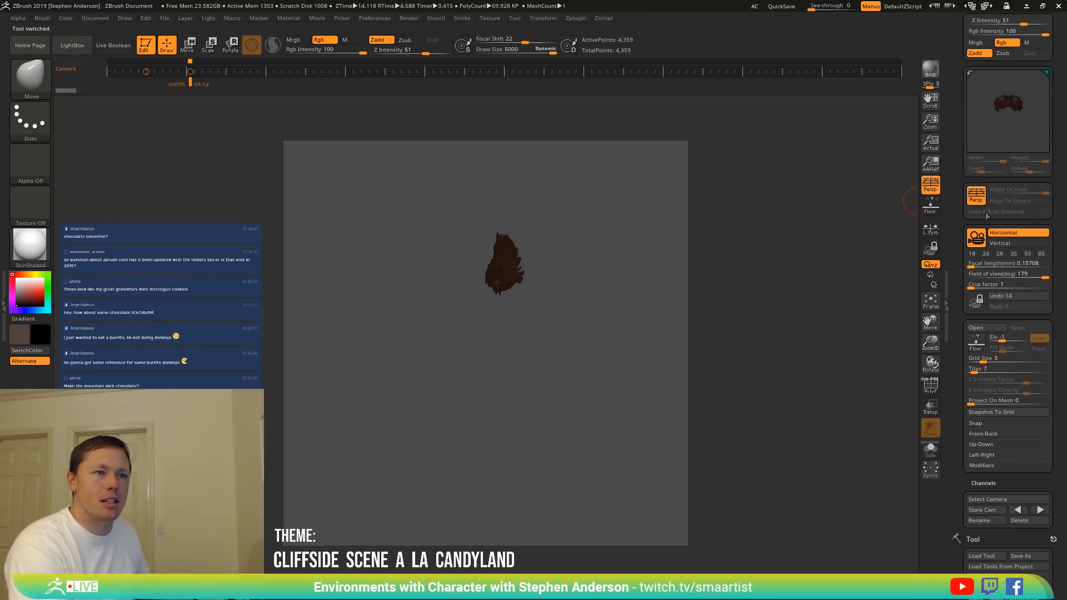
left_click(978, 237)
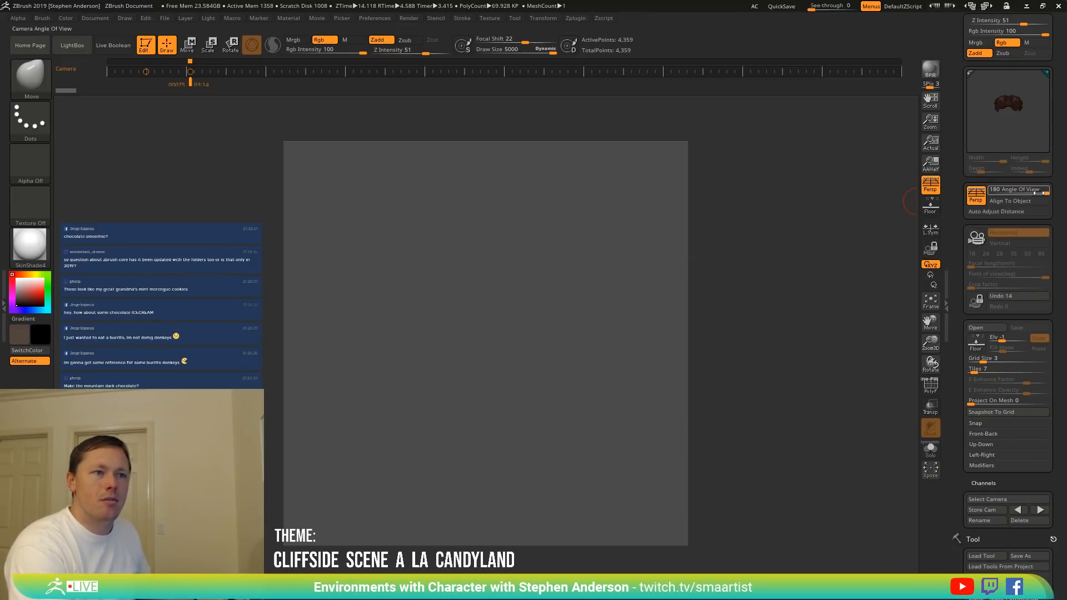
left_click_drag(1007, 192, 1006, 193)
left_click(975, 198)
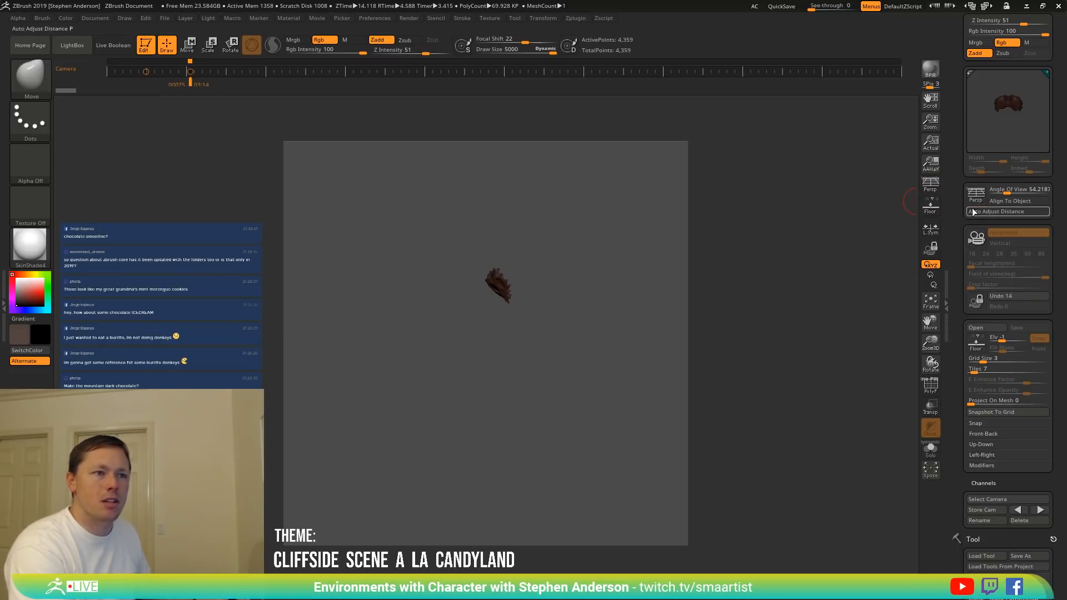
key("p")
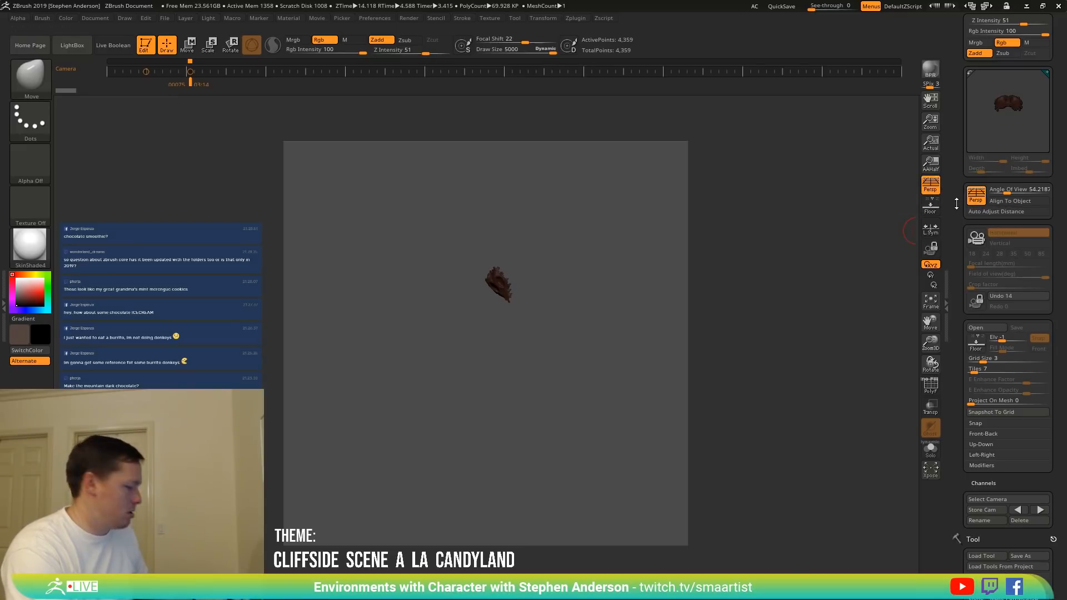
double_click(931, 191)
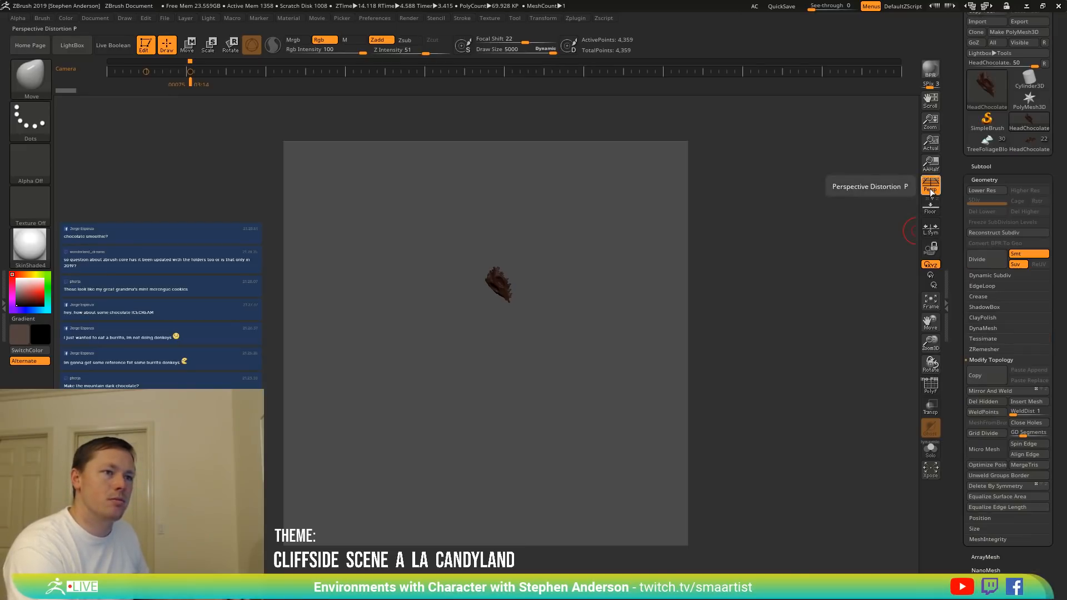
Show the document at actual size and frame the cloned chocolate piece to see it from the front.
mouse_move(515, 307)
left_mouse_down()
mouse_move(522, 280)
mouse_move(578, 263)
mouse_move(581, 222)
left_mouse_up()
key("f")
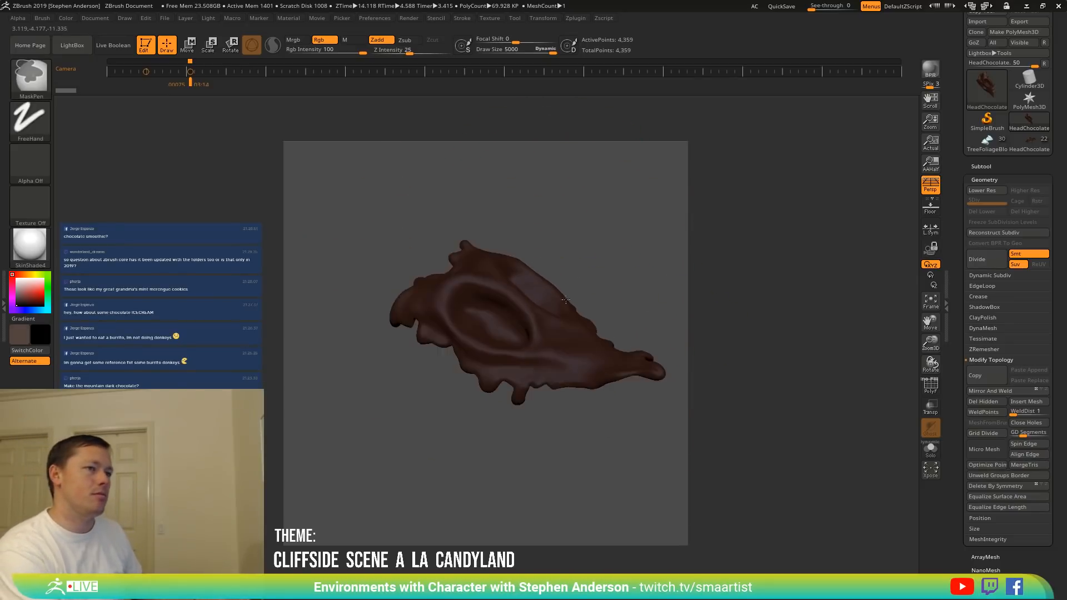
left_click(933, 149)
key("f")
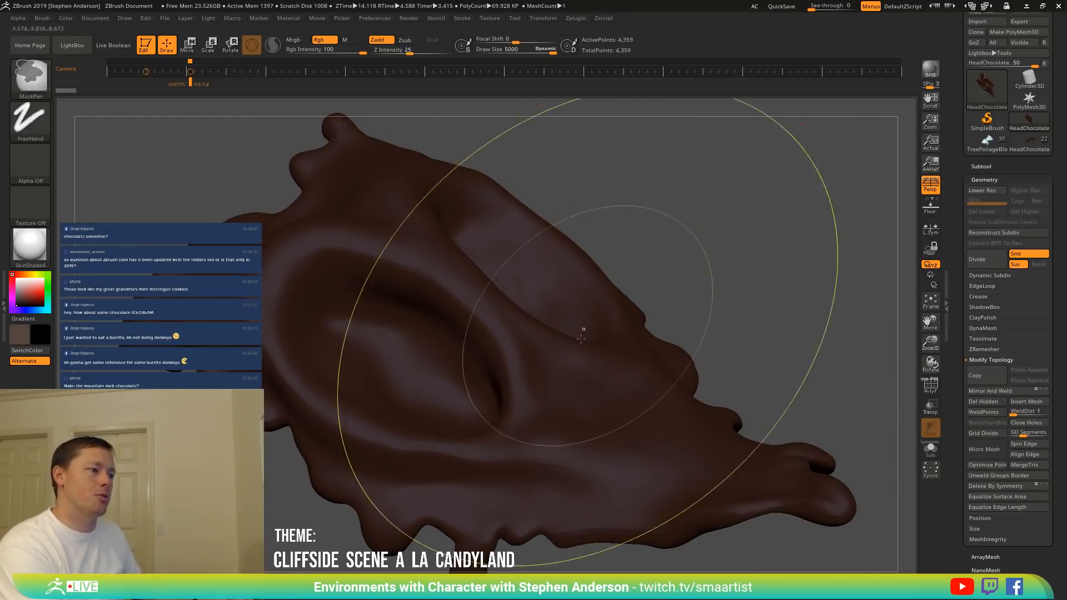
right_click_drag(583, 331, 812, 219, "ctrl")
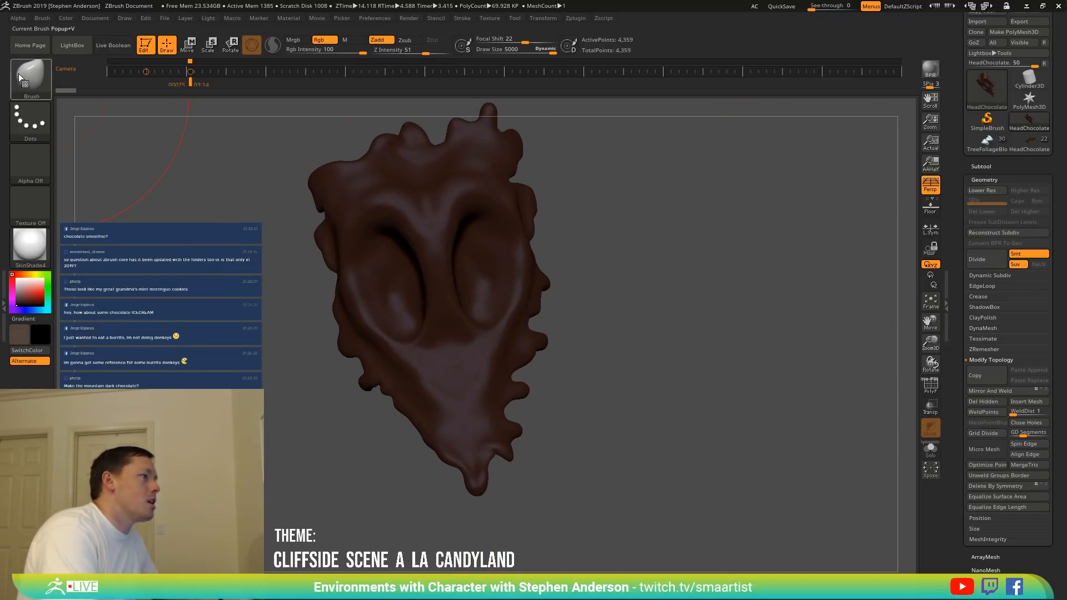
Load the SMA_Gumdrops brush preset from the _CandyLand folder and convert its Gumdrop mesh into a separate tool.
left_click(35, 81)
left_click(88, 331)
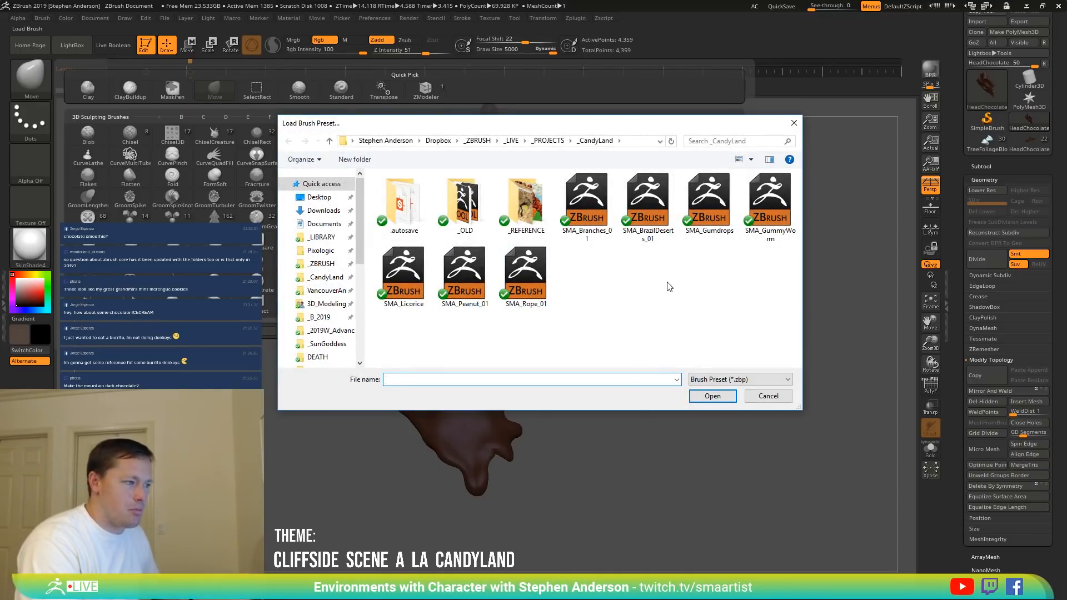
double_click(709, 206)
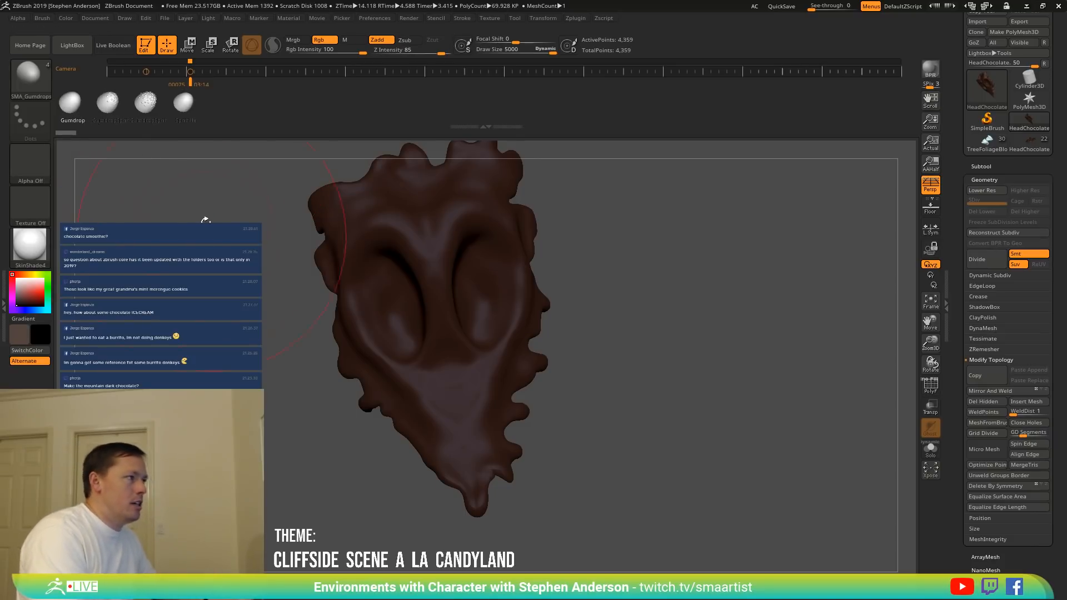
left_click(42, 17)
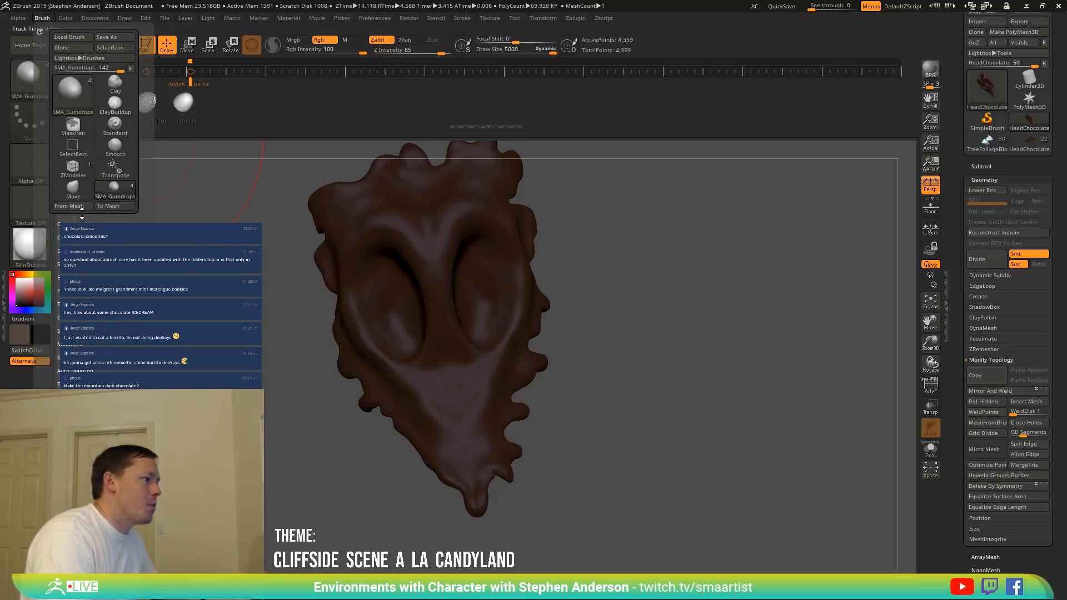
left_click(115, 205)
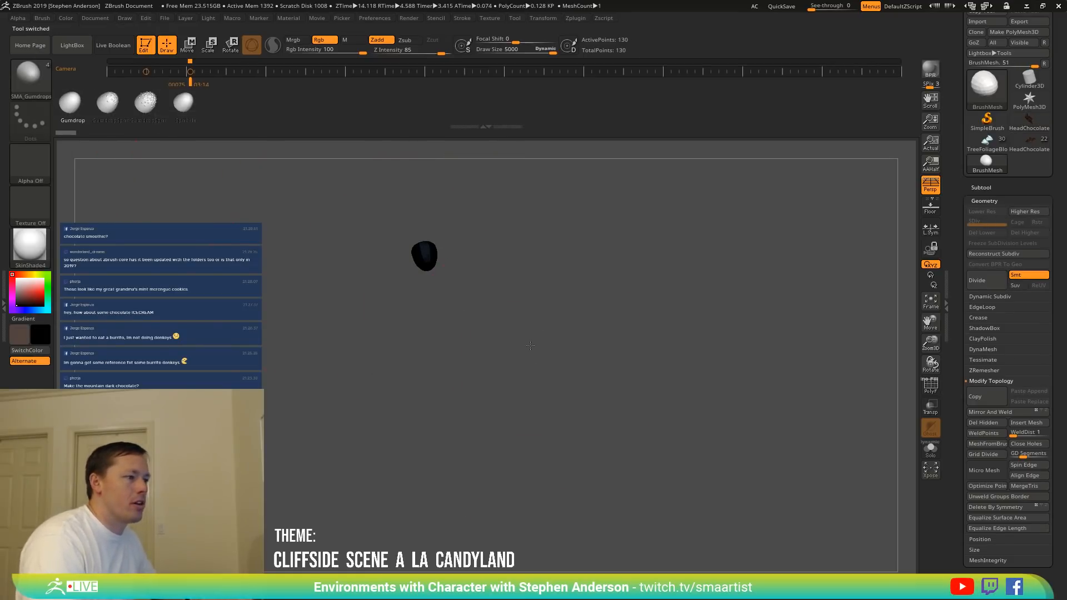
Show the gumdrop's polyframe, merge its polygroups into a single group and turn perspective off.
key("shift+f")
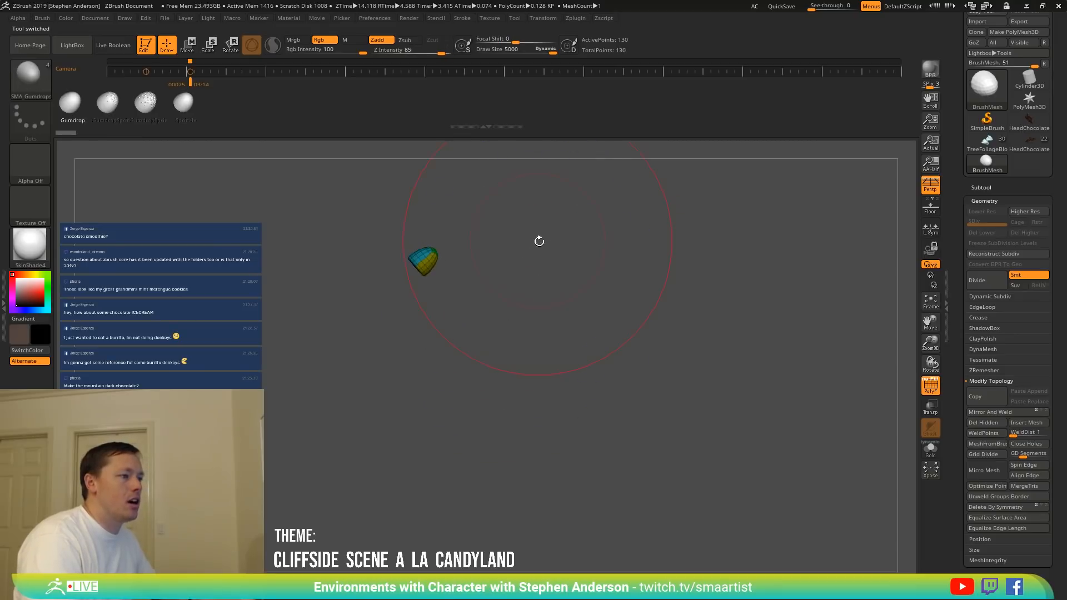
mouse_move(470, 289)
left_mouse_down()
mouse_move(459, 374)
mouse_move(497, 232)
mouse_move(431, 321)
mouse_move(533, 263)
mouse_move(477, 341)
mouse_move(453, 261)
mouse_move(477, 331)
mouse_move(472, 316)
mouse_move(470, 342)
mouse_move(481, 325)
mouse_move(480, 356)
mouse_move(466, 346)
mouse_move(461, 362)
left_mouse_up()
key("ctrl")
key("ctrl+w")
key("ctrl")
key("p")
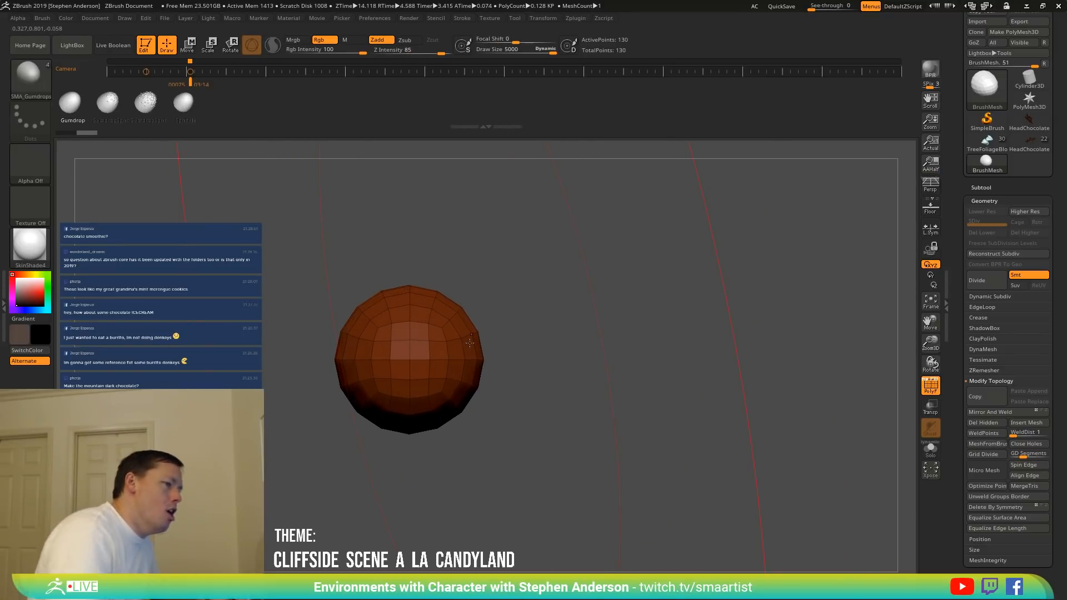
Duplicate the gumdrop mesh as a second subtool and view it from the side.
mouse_move(604, 361)
left_mouse_down()
mouse_move(607, 319)
mouse_move(600, 340)
mouse_move(473, 358)
mouse_move(555, 381)
mouse_move(612, 324)
left_mouse_up()
mouse_move(626, 376)
right_mouse_down("ctrl")
mouse_move(598, 355)
mouse_move(578, 309)
right_mouse_up("ctrl")
left_click(592, 334)
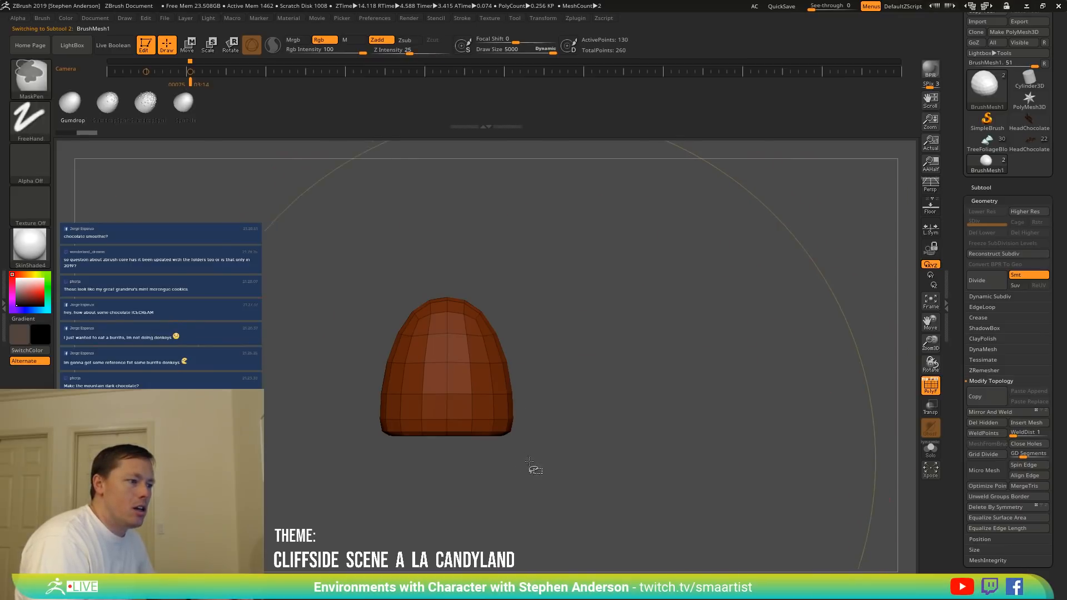
Hide the bottom rim of the gumdrop mesh and delete the hidden polygons.
mouse_move(549, 470)
left_mouse_down("ctrl+shift")
mouse_move(527, 452)
mouse_move(377, 416)
mouse_move(352, 429)
left_mouse_up("ctrl+shift")
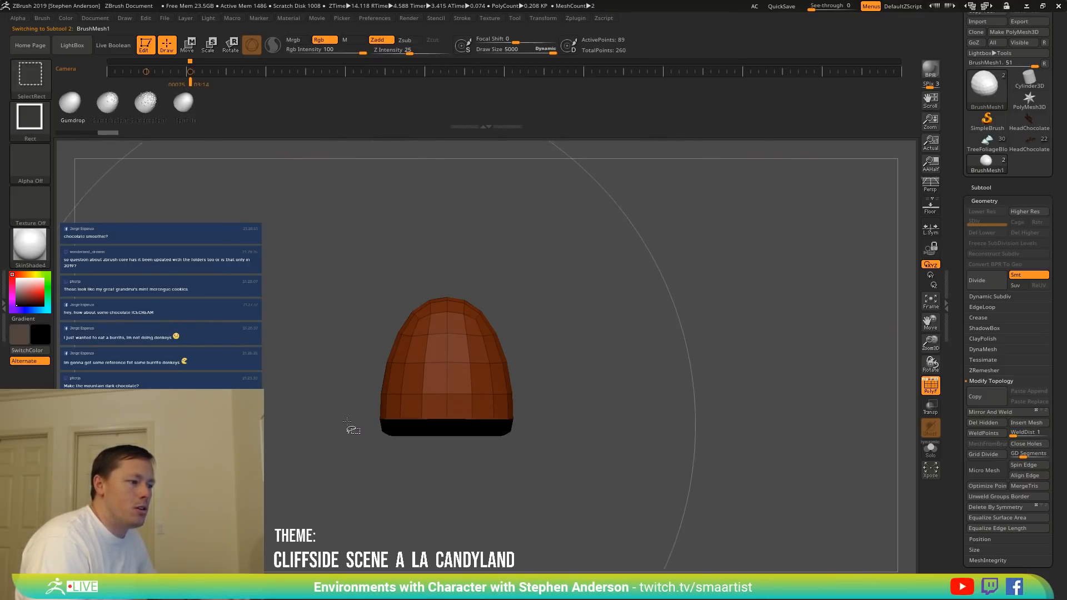
mouse_move(438, 441)
left_mouse_down()
mouse_move(459, 400)
mouse_move(474, 435)
left_mouse_up()
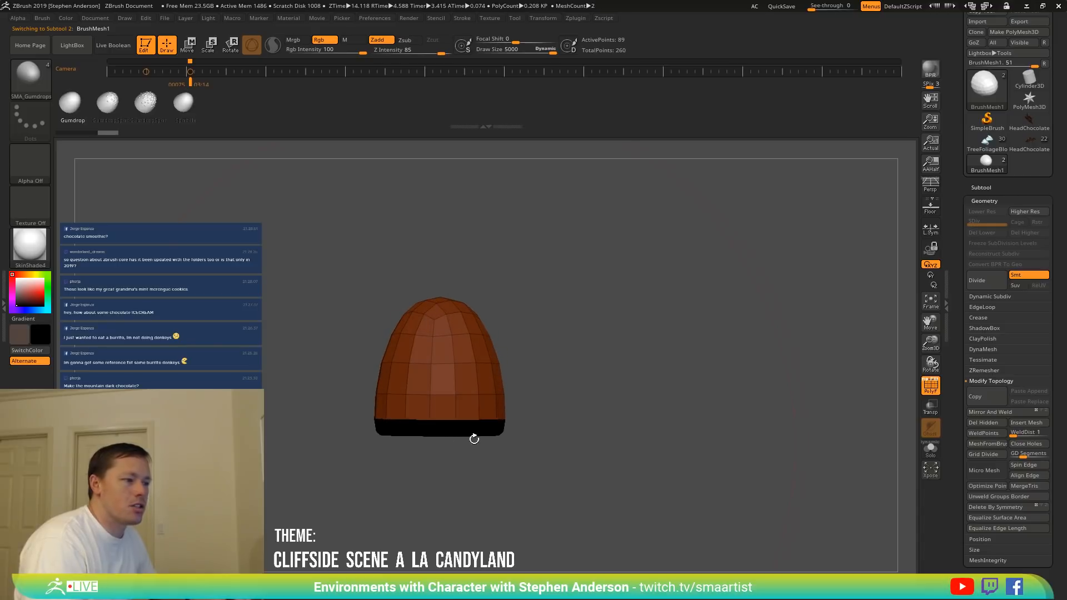
left_click(1000, 434)
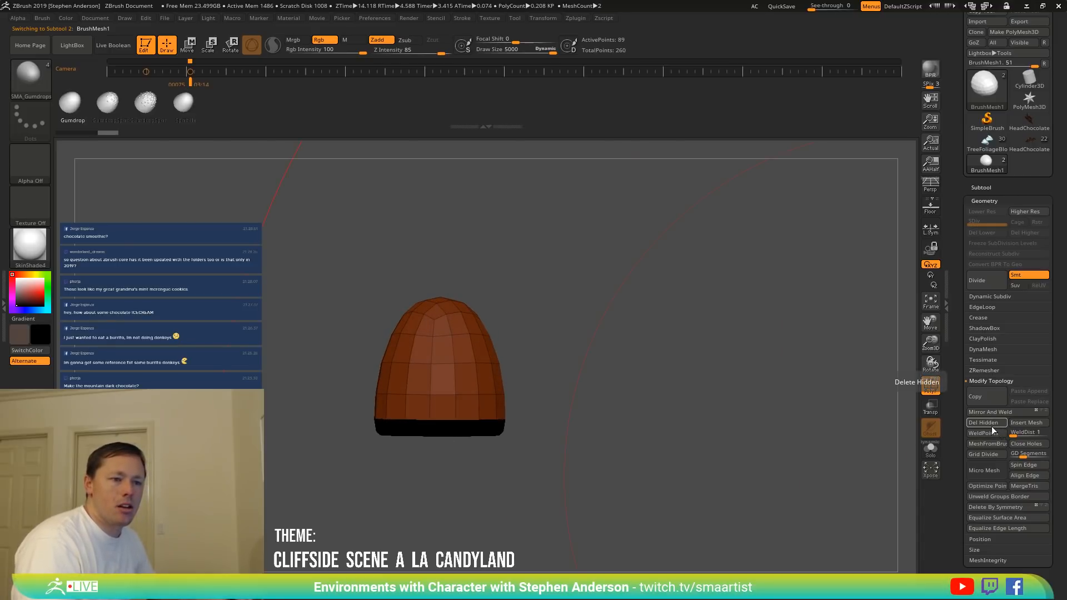
left_click_drag(571, 369, 325, 363)
Show the gumdrop in white with the StartupMaterial material and turn off its PolyFrame wireframe.
left_click_drag(19, 280, 8, 271)
left_click(36, 252)
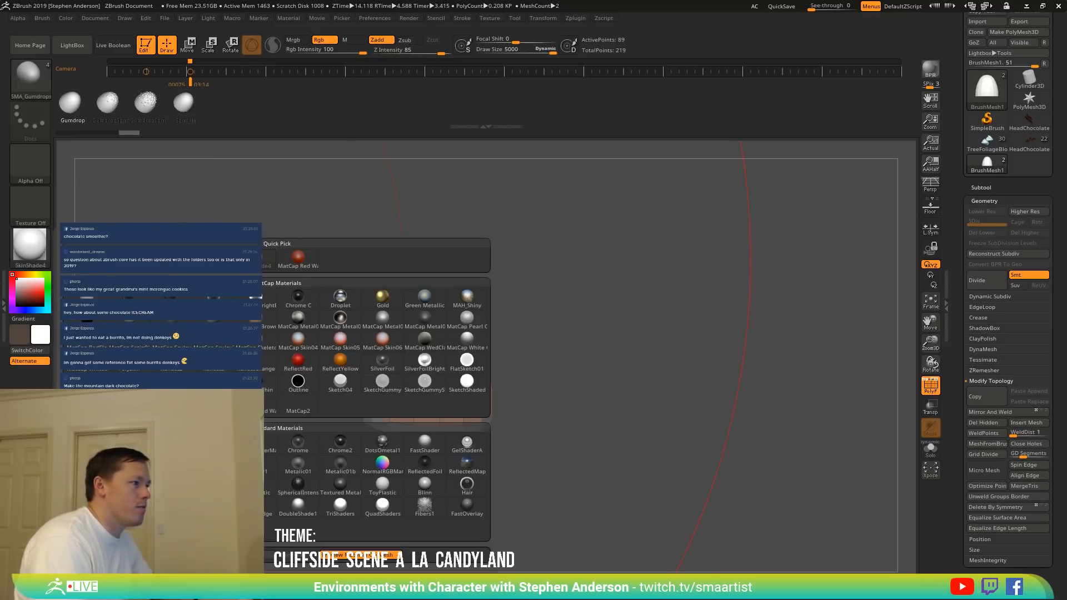
left_click(70, 254)
key("shift+f")
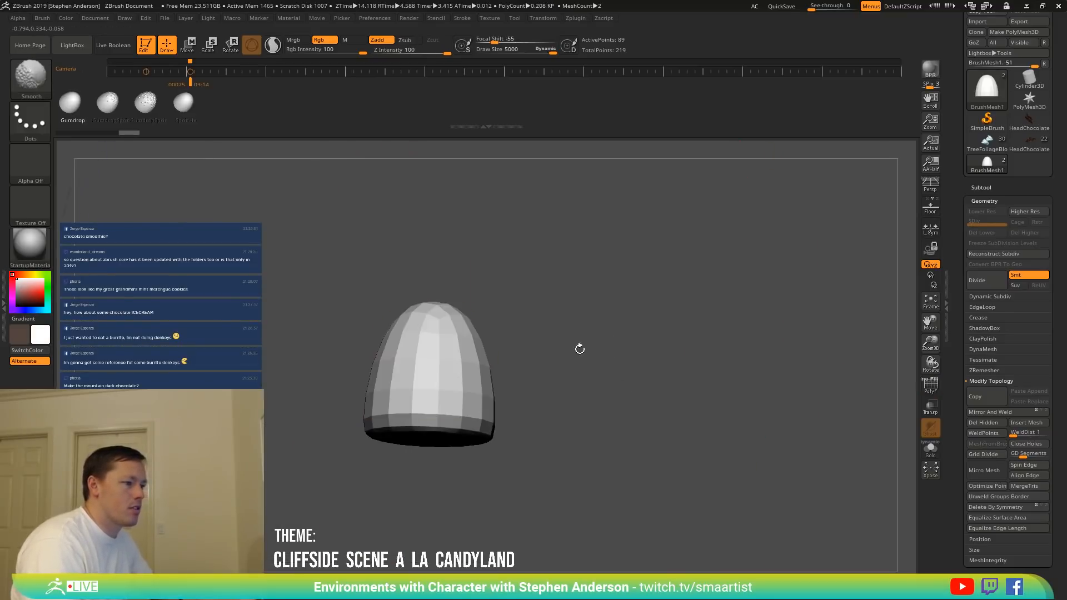
left_click_drag(571, 376, 605, 394)
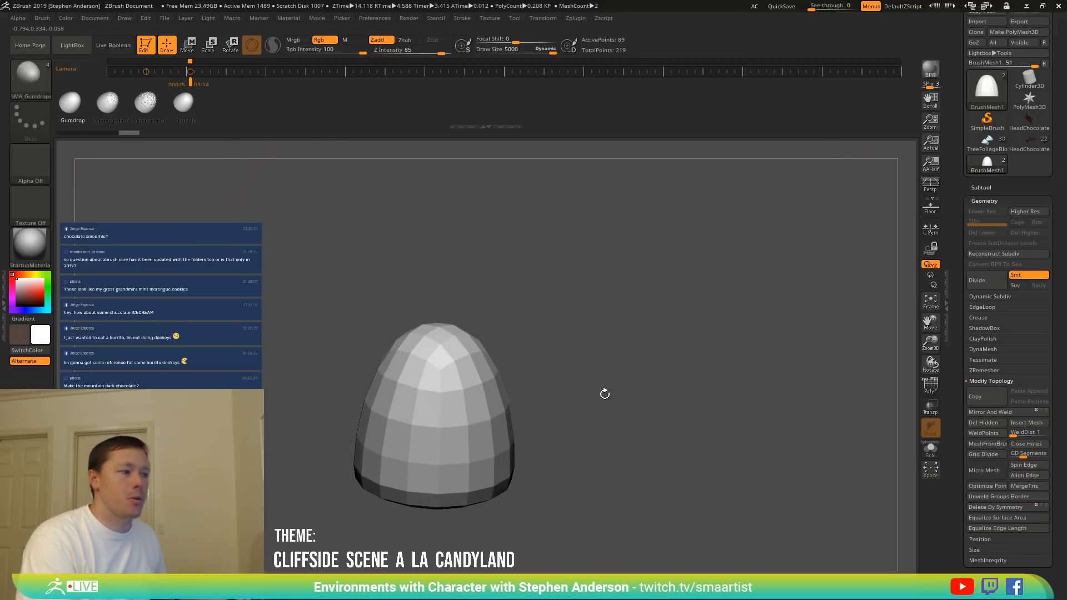
Load the IMM Primitives brush preset from the _Brushes folder inside _ZBRUSH\_MustHaves.
key("b")
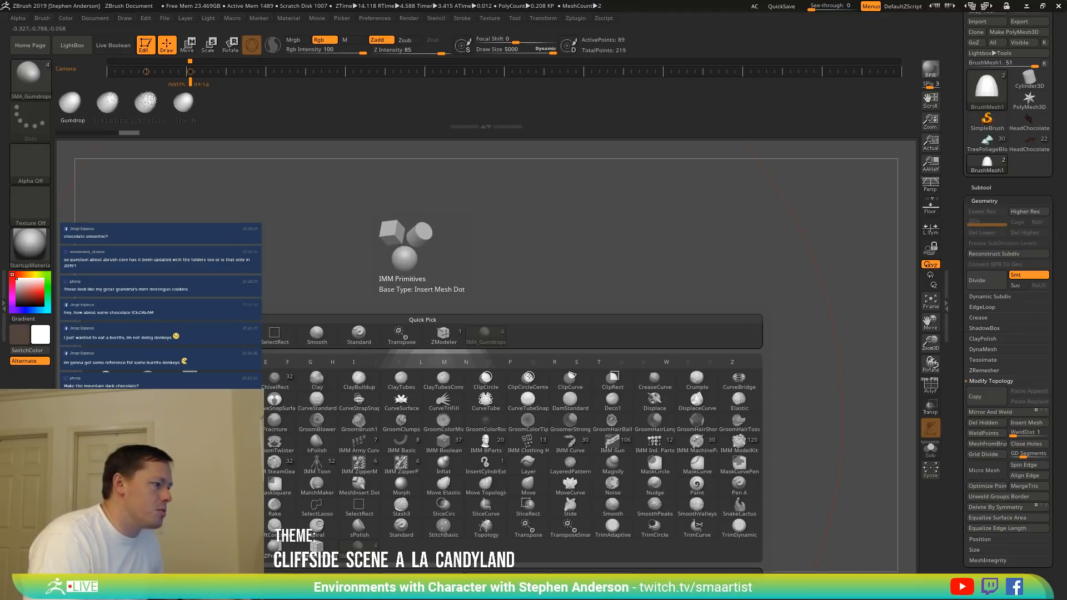
left_click(104, 578)
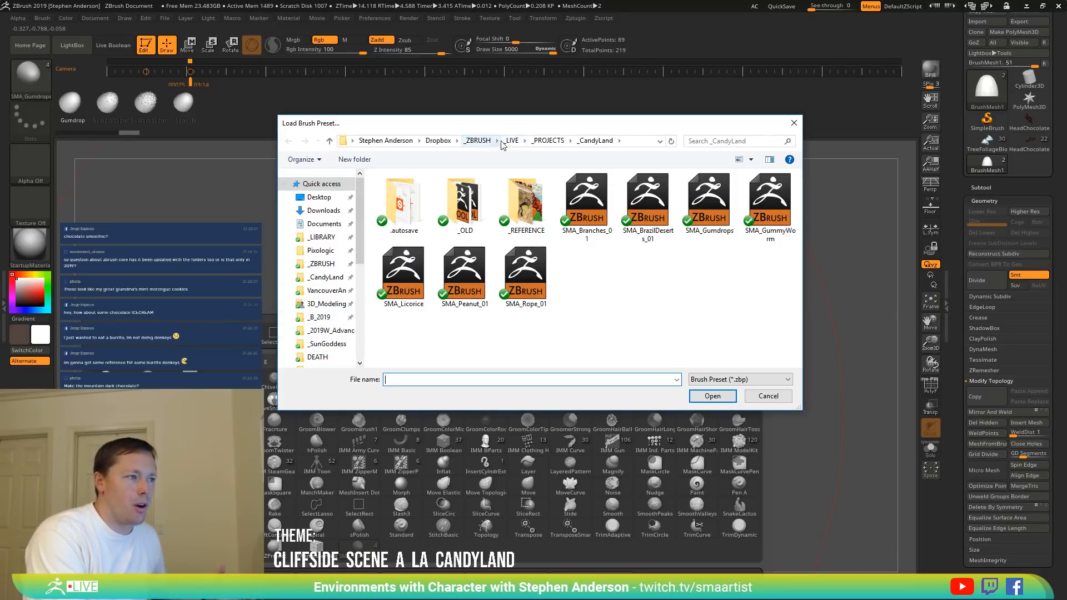
left_click(478, 141)
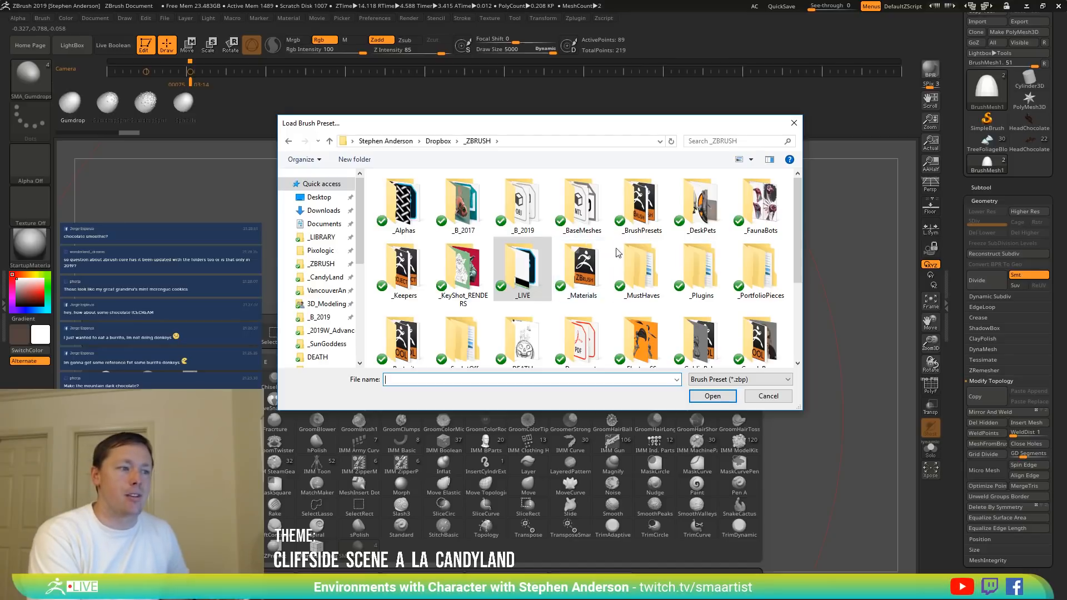
double_click(637, 272)
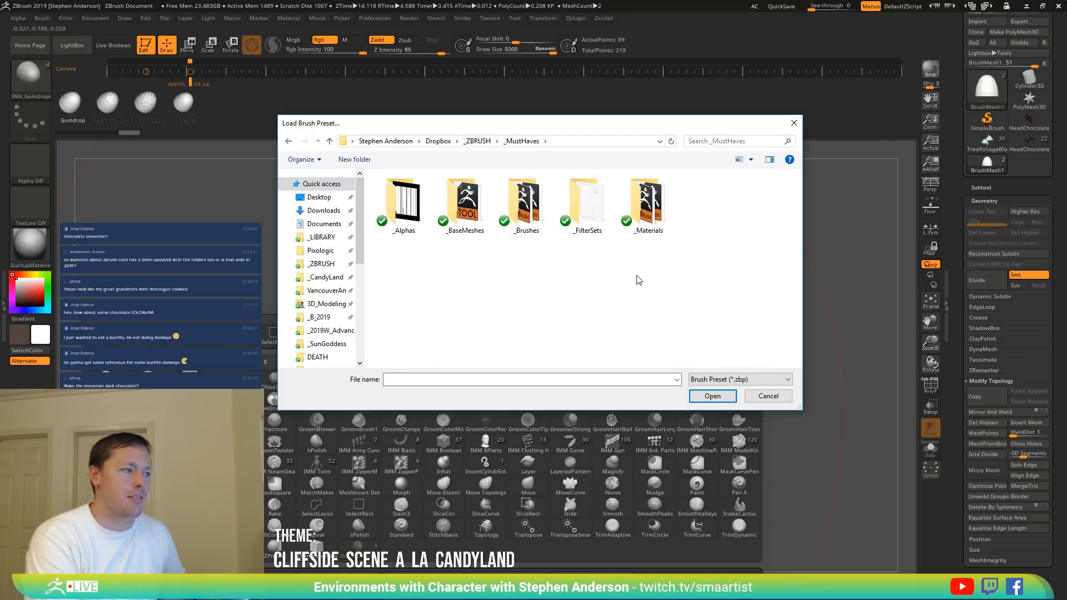
double_click(526, 210)
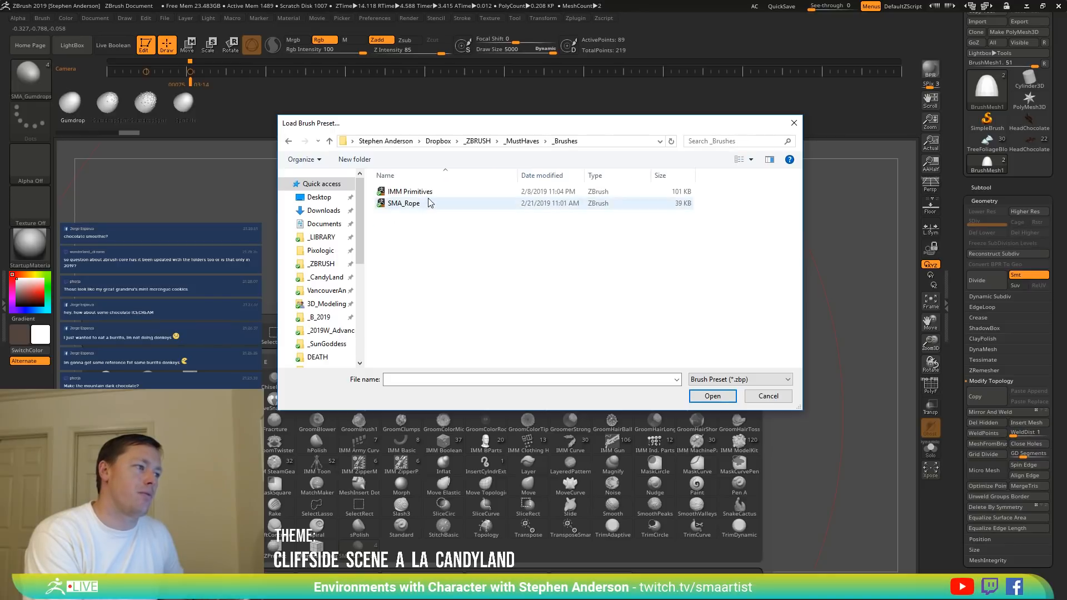
double_click(432, 191)
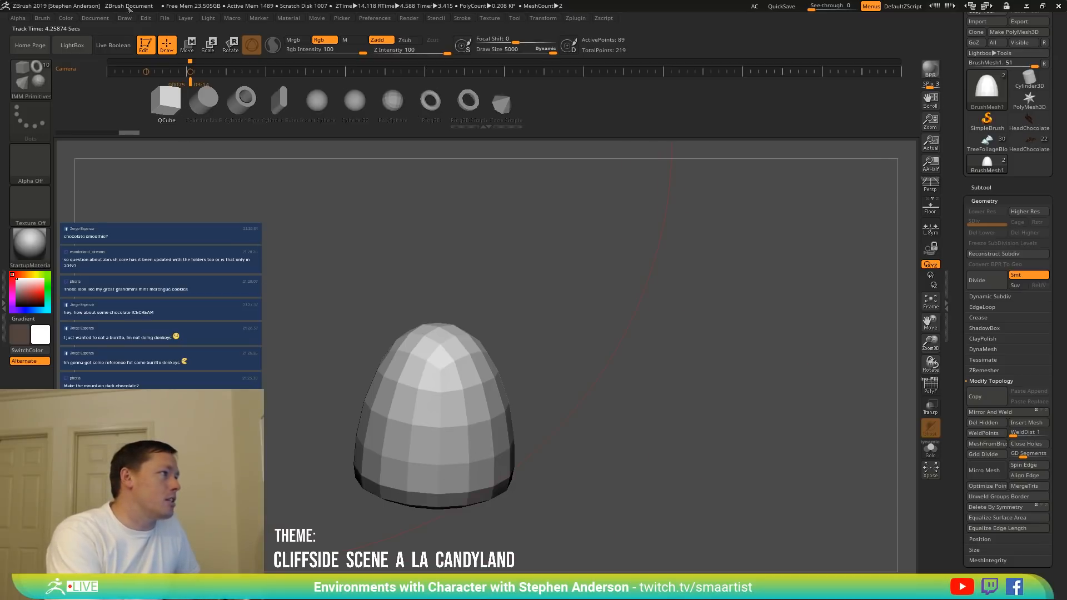
Create a NanoMesh brush from the IMM Primitives brush.
left_click(40, 18)
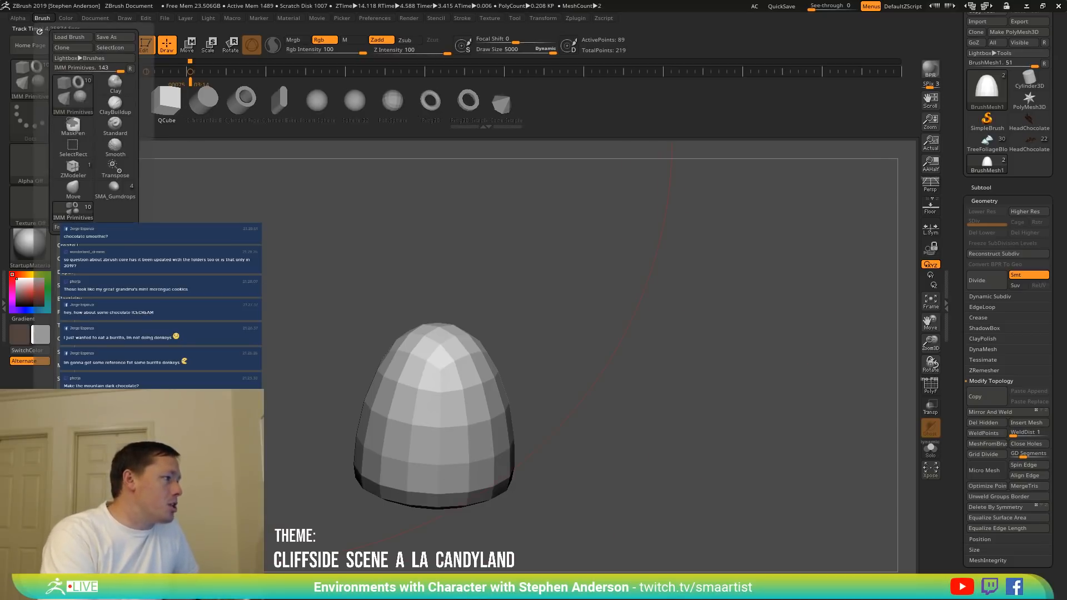
left_click(67, 245)
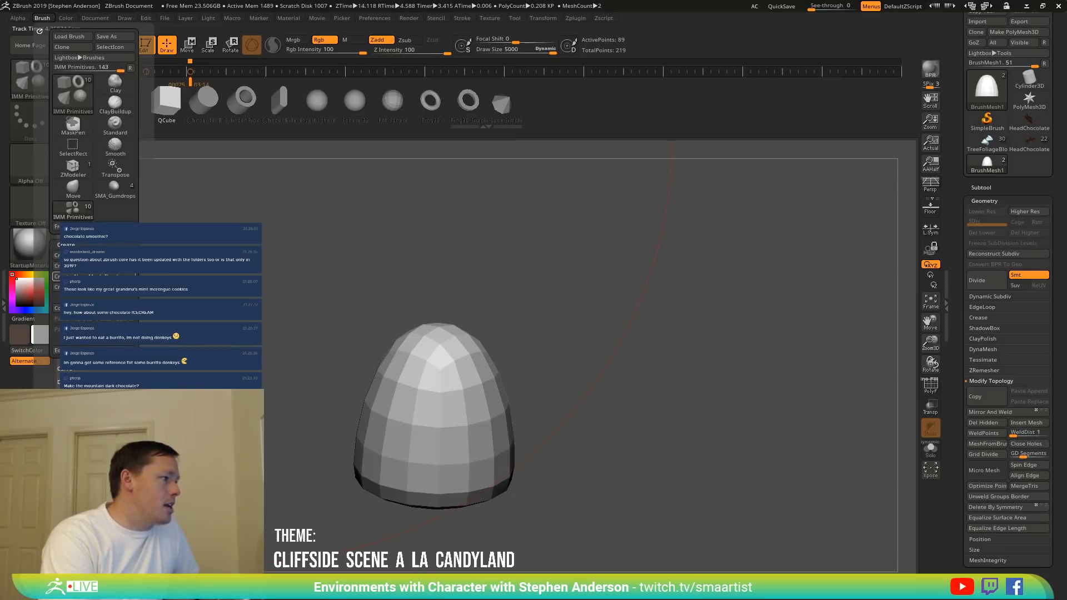
left_click(99, 275)
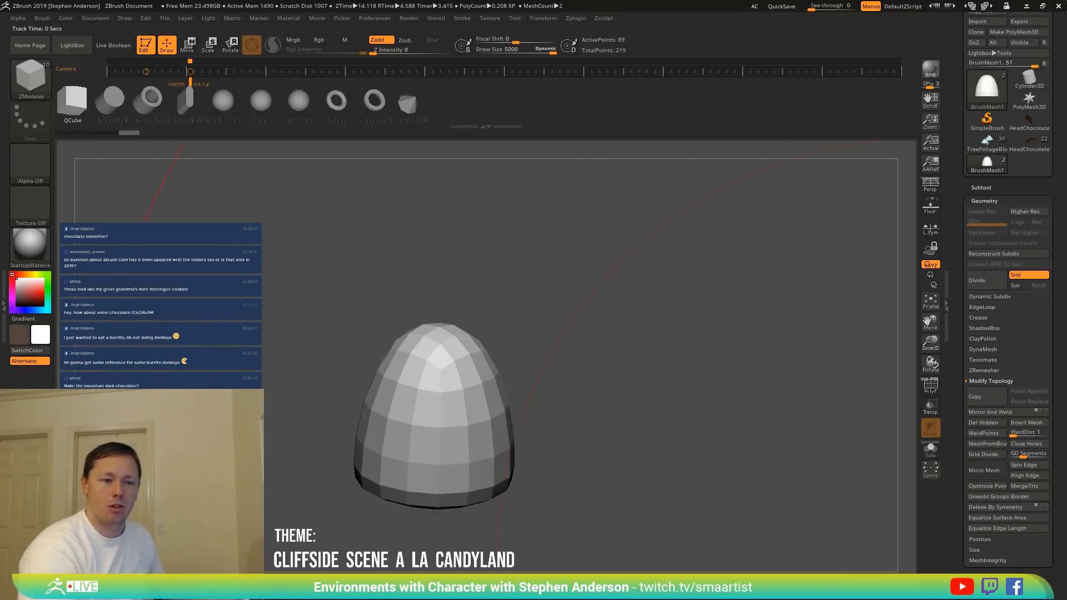
Set the ZModeler Insert NanoMesh target to All Polygons and insert QCube instances of about 0.129 size across the gumdrop.
left_click_drag(1001, 586, 1002, 540)
left_click(991, 541)
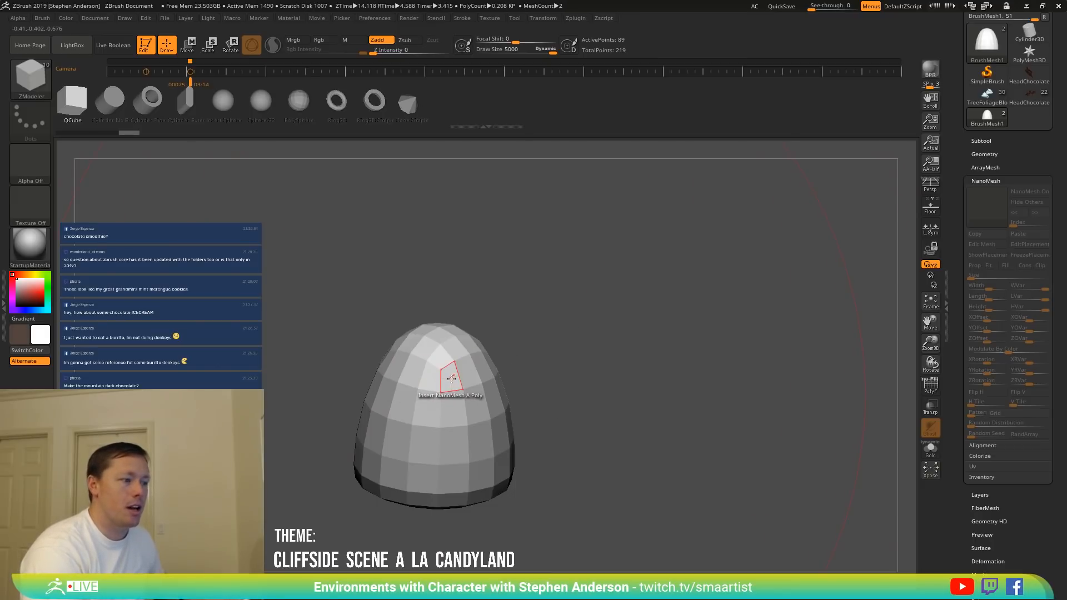
key("space")
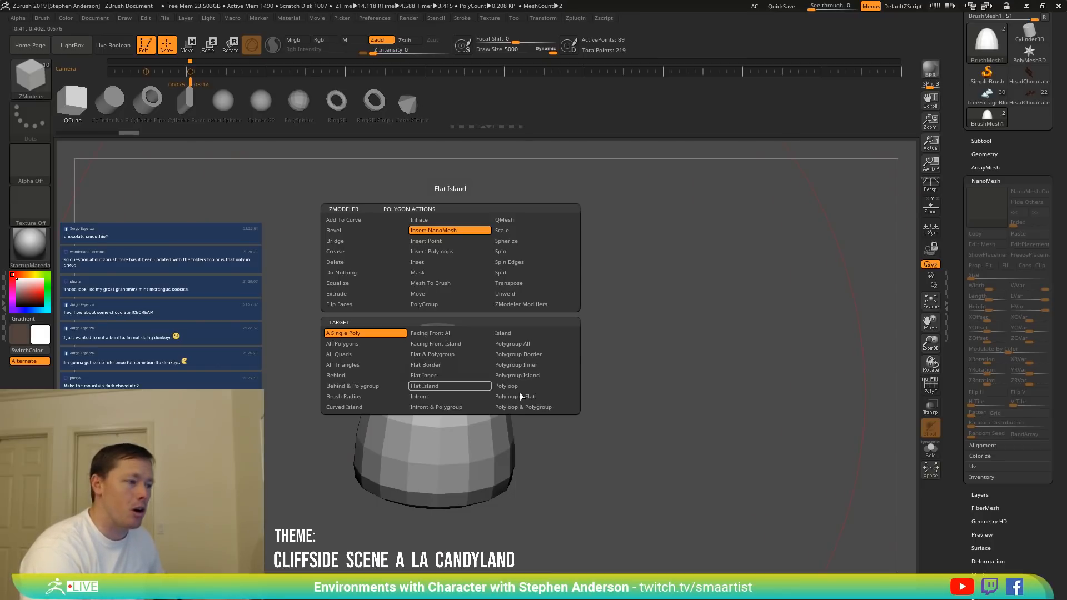
left_click(357, 344)
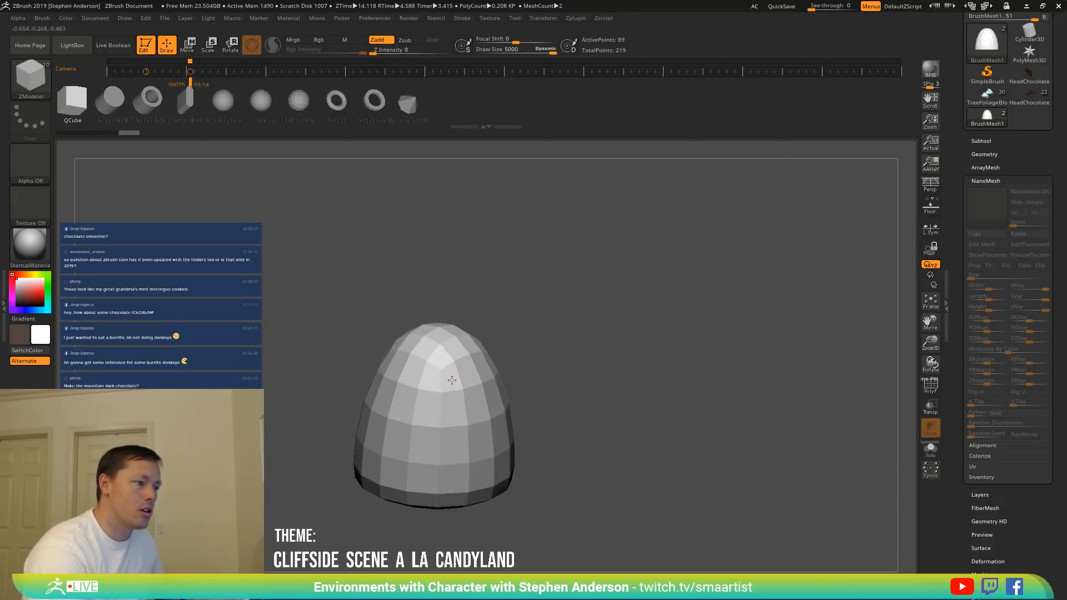
left_click(488, 385)
mouse_move(635, 346)
left_mouse_down()
mouse_move(590, 340)
mouse_move(639, 356)
mouse_move(626, 360)
mouse_move(604, 336)
left_mouse_up()
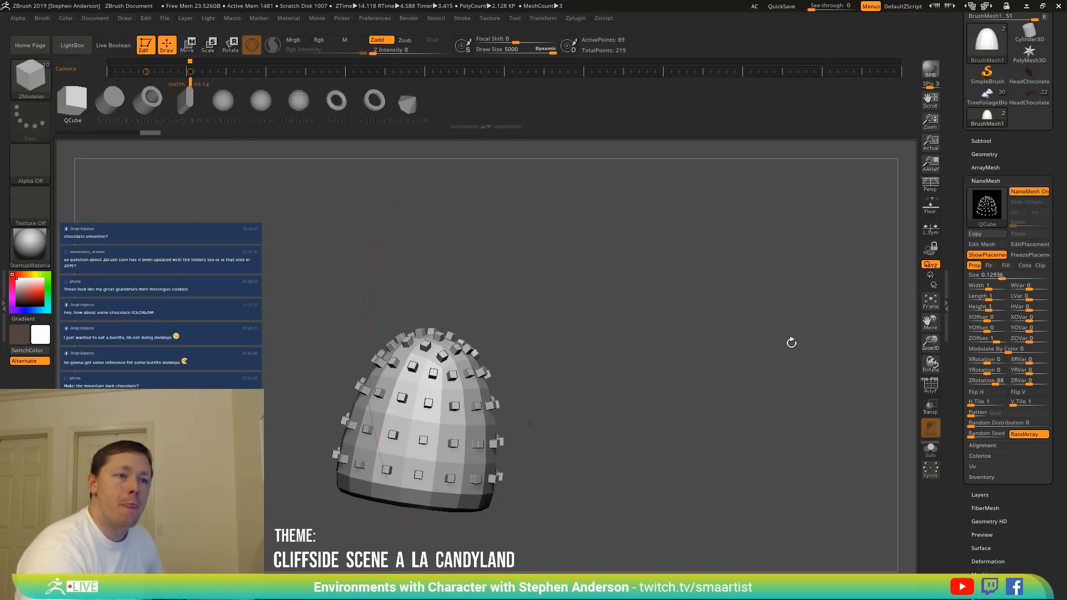
Scatter the cubes with a NanoMesh Random Distribution of 2.6816 and a new Random Seed of 30508.
left_click_drag(791, 342, 794, 373)
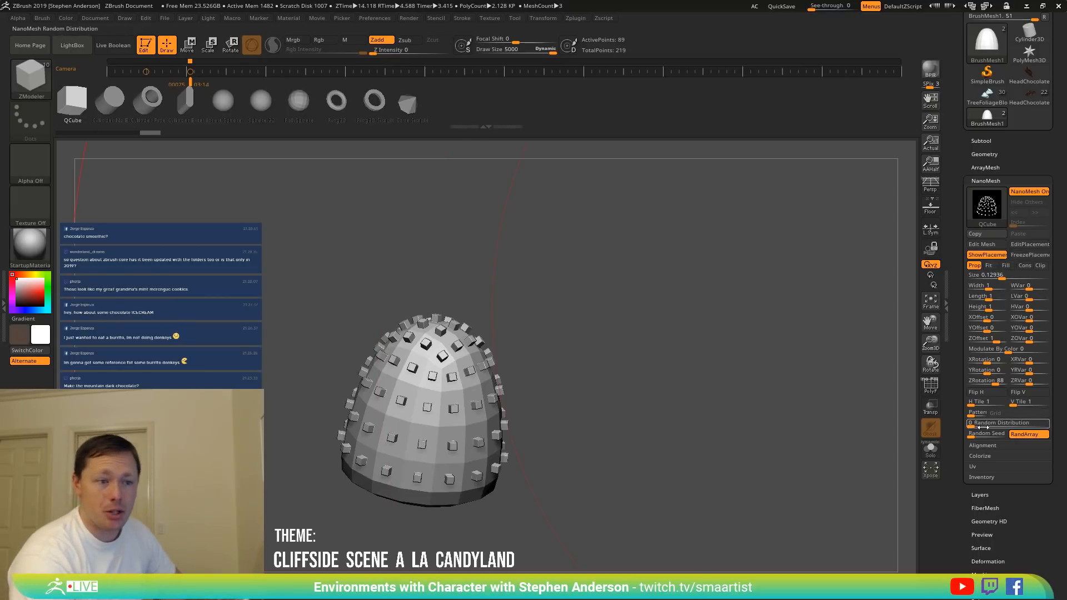
left_click_drag(970, 426, 994, 427)
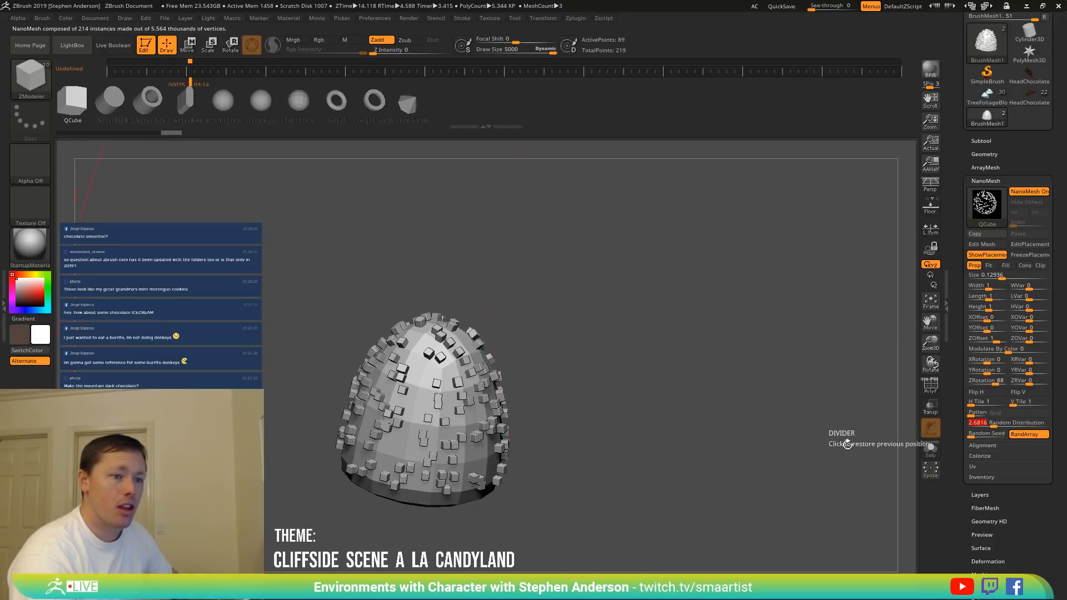
left_click_drag(845, 444, 985, 438)
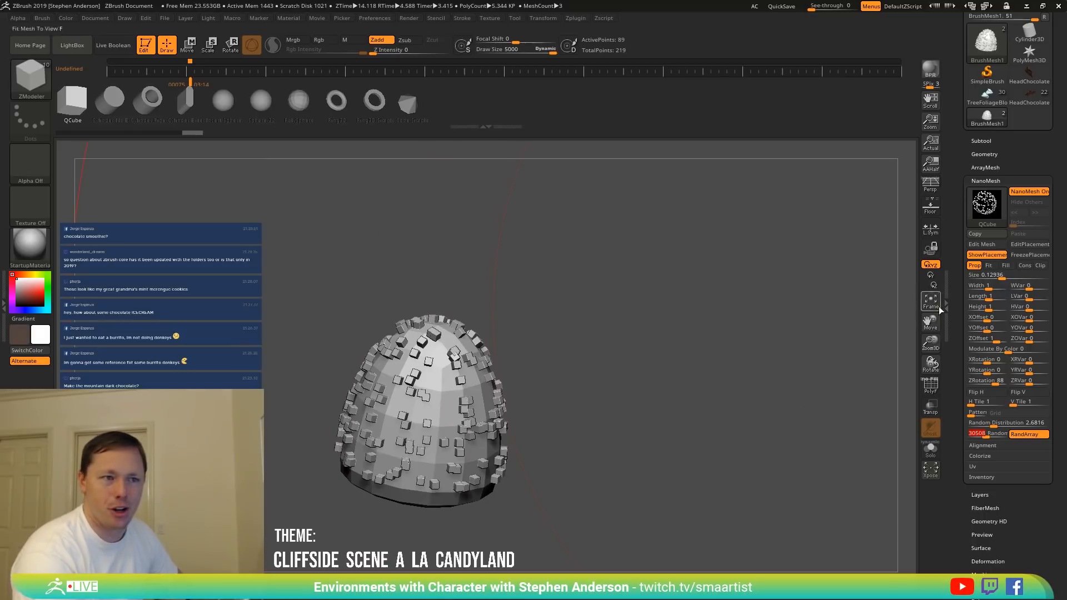
Set the NanoMesh width to 0.47914, with a width variation of 22 and a length variation of 19.
left_click(1014, 295)
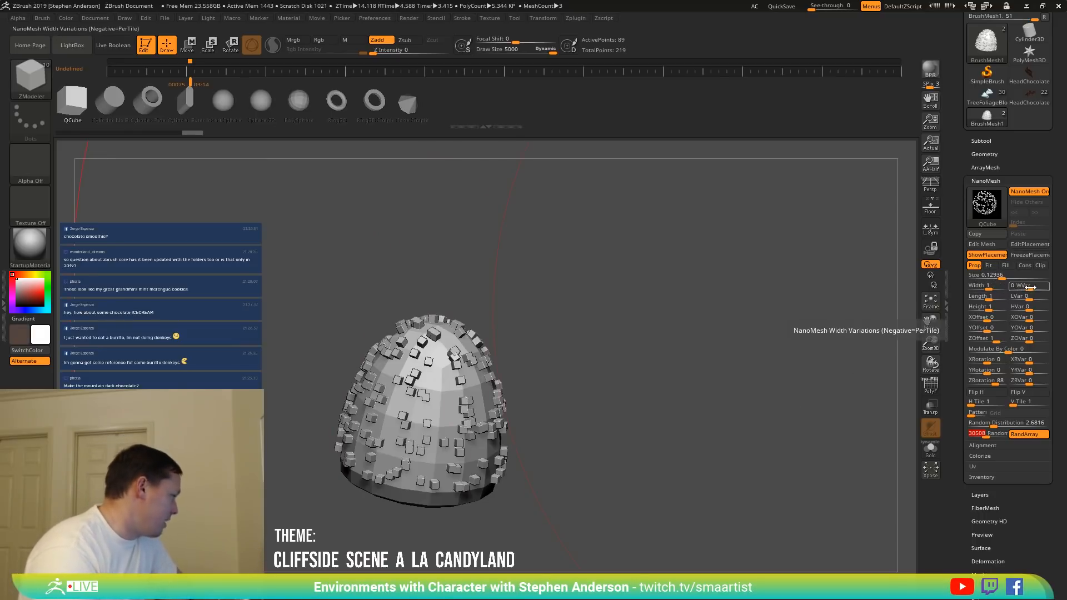
left_click(984, 287)
left_click_drag(985, 287, 986, 287)
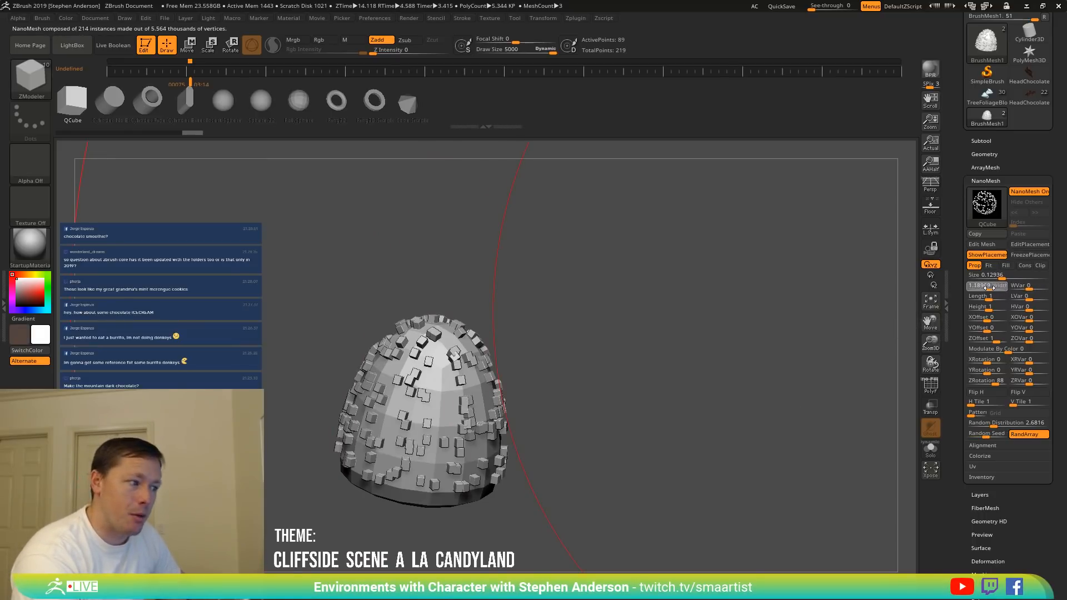
left_click(1031, 287)
type("-3")
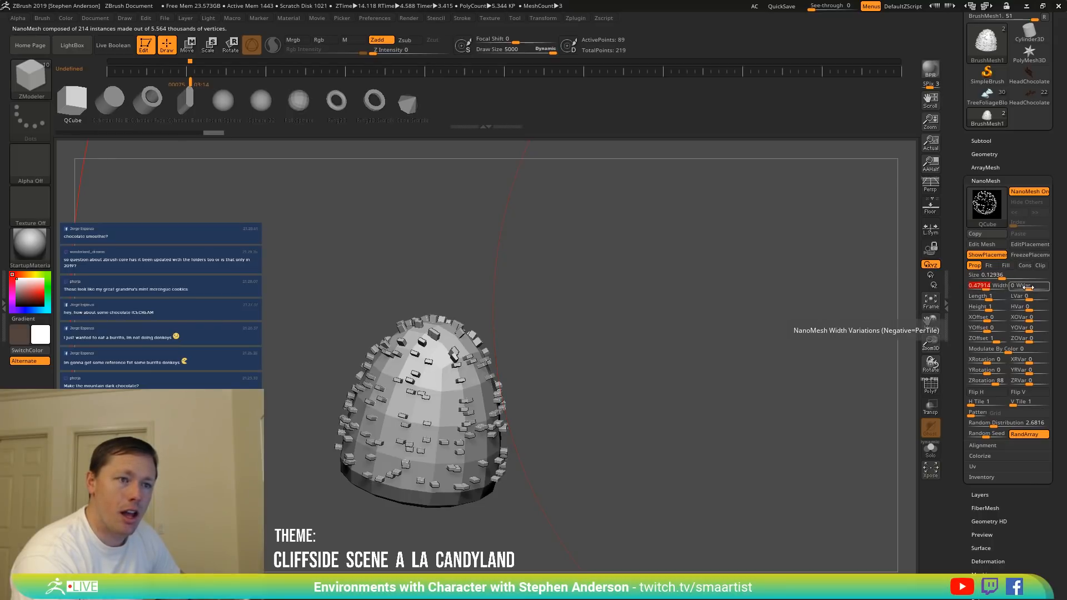
mouse_move(1035, 288)
left_mouse_down()
mouse_move(975, 299)
mouse_move(1040, 297)
left_mouse_up()
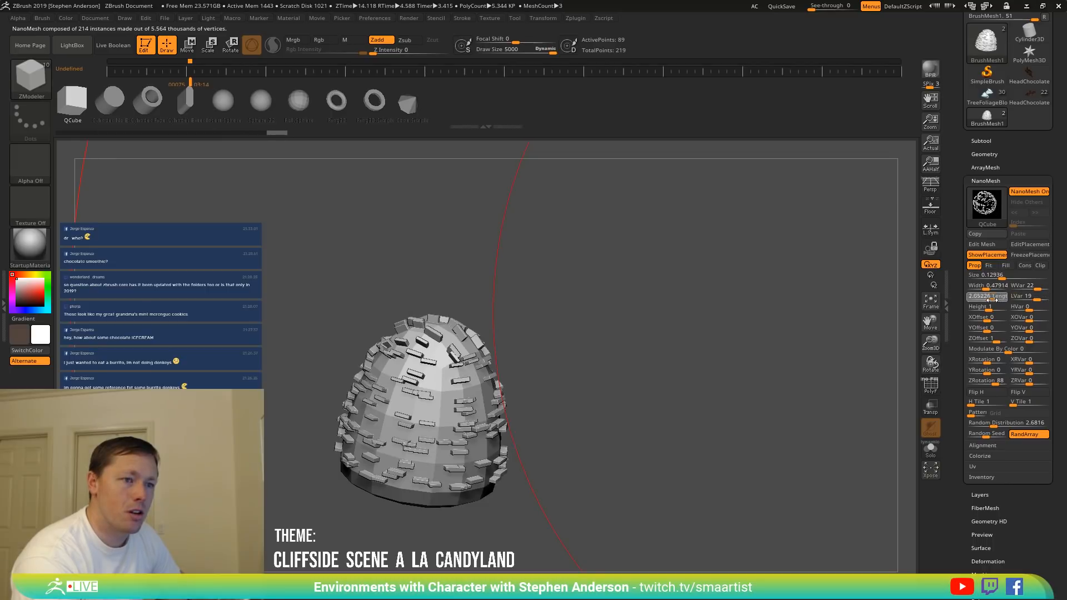
Set the NanoMesh length to 1.3347 and the height to 0.4134 to flatten the cubes into small bricks.
left_click_drag(987, 298, 970, 297)
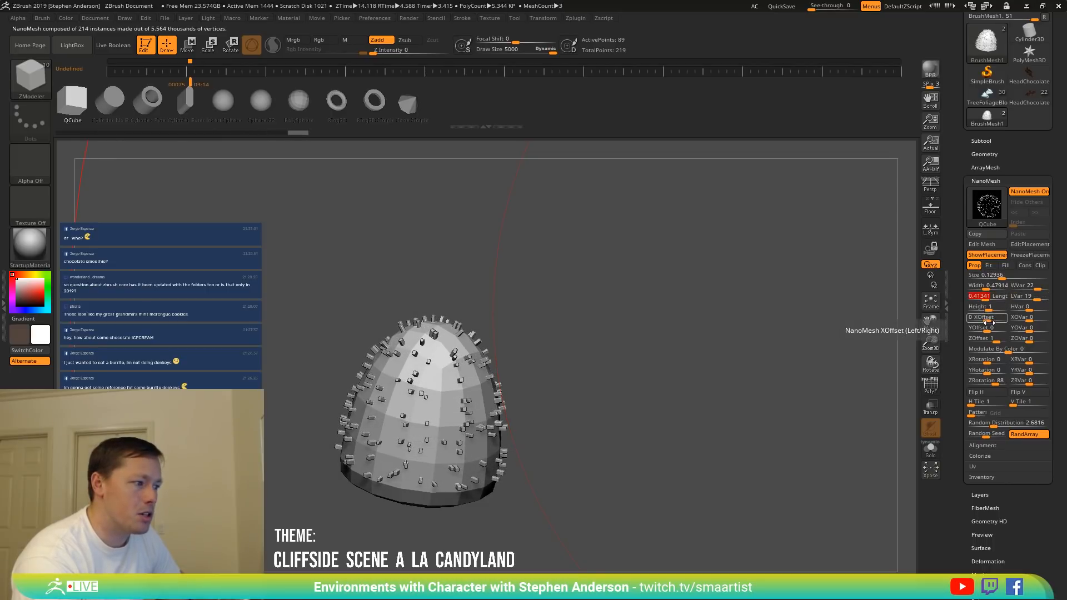
left_click(987, 298)
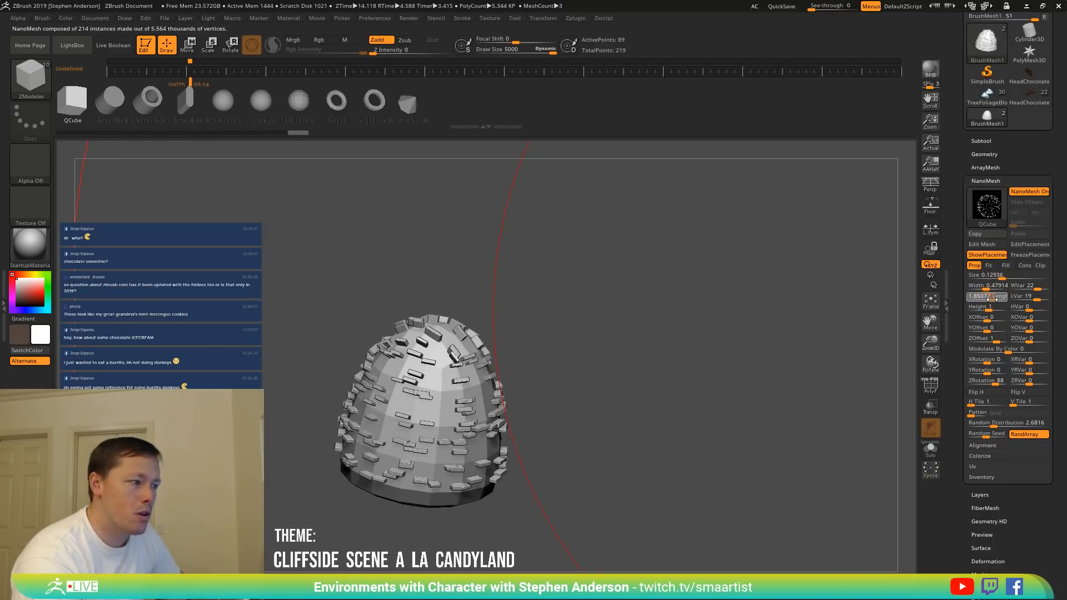
left_click_drag(978, 299, 986, 299)
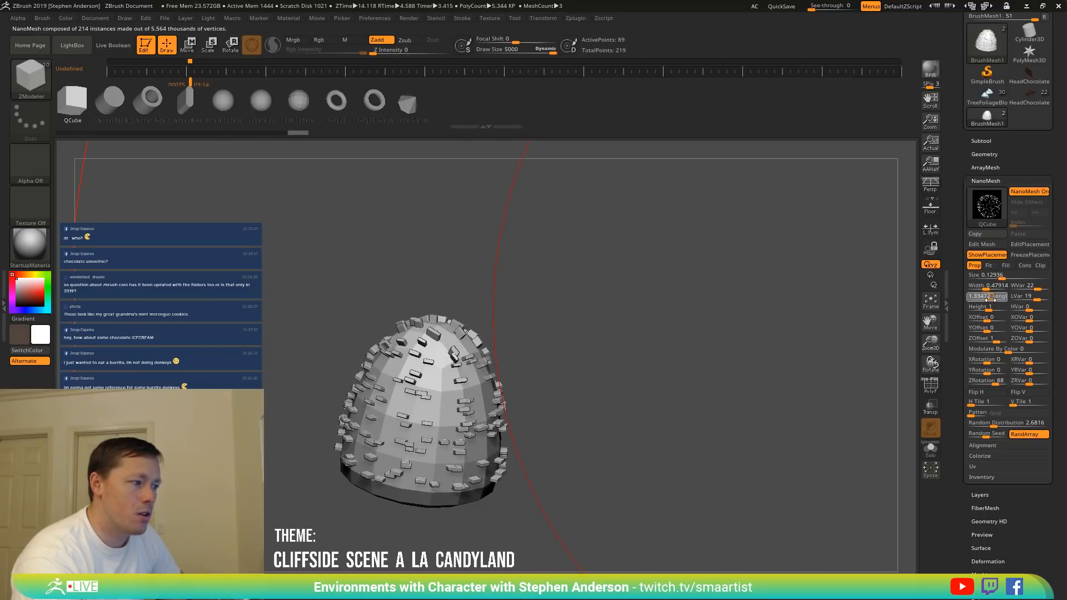
left_click(984, 308)
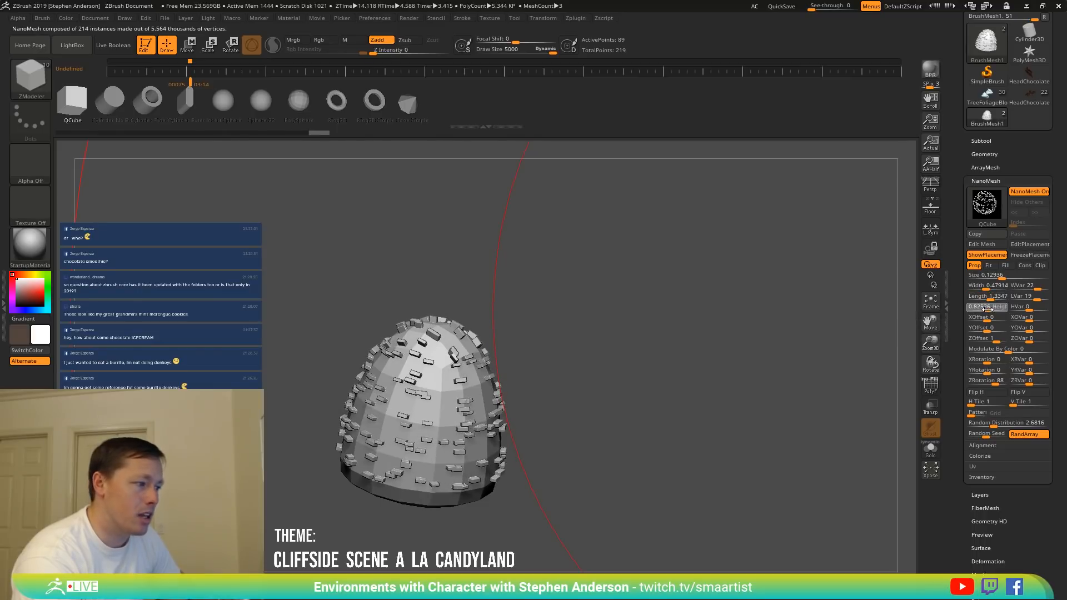
left_click_drag(985, 309, 985, 309)
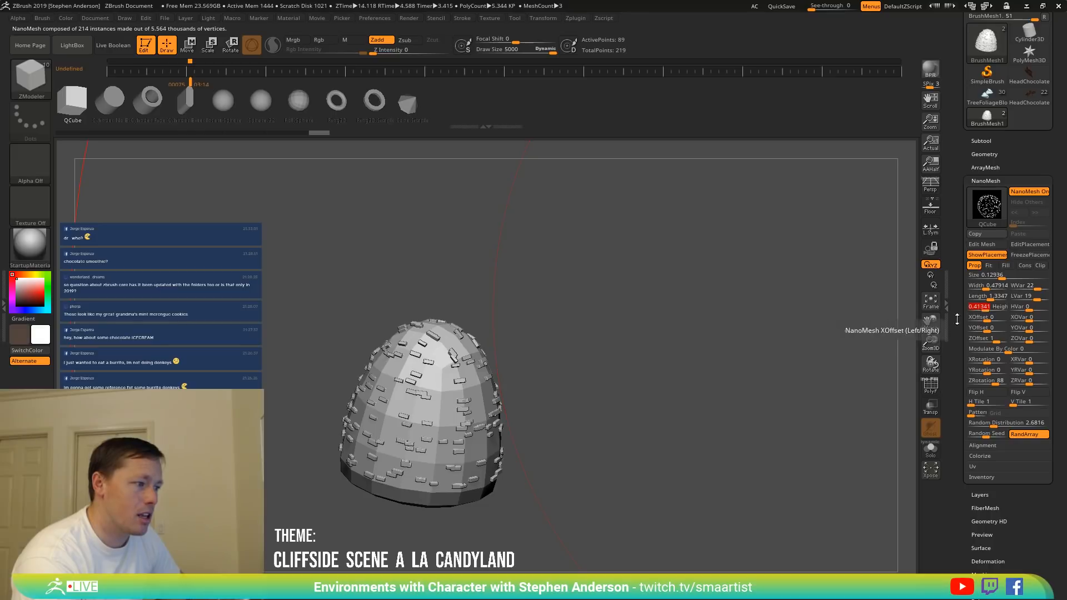
Isolate the gumdrop subtool with Solo and examine its open underside and the placement of the bricks.
left_click_drag(717, 417, 699, 317)
left_click(931, 448)
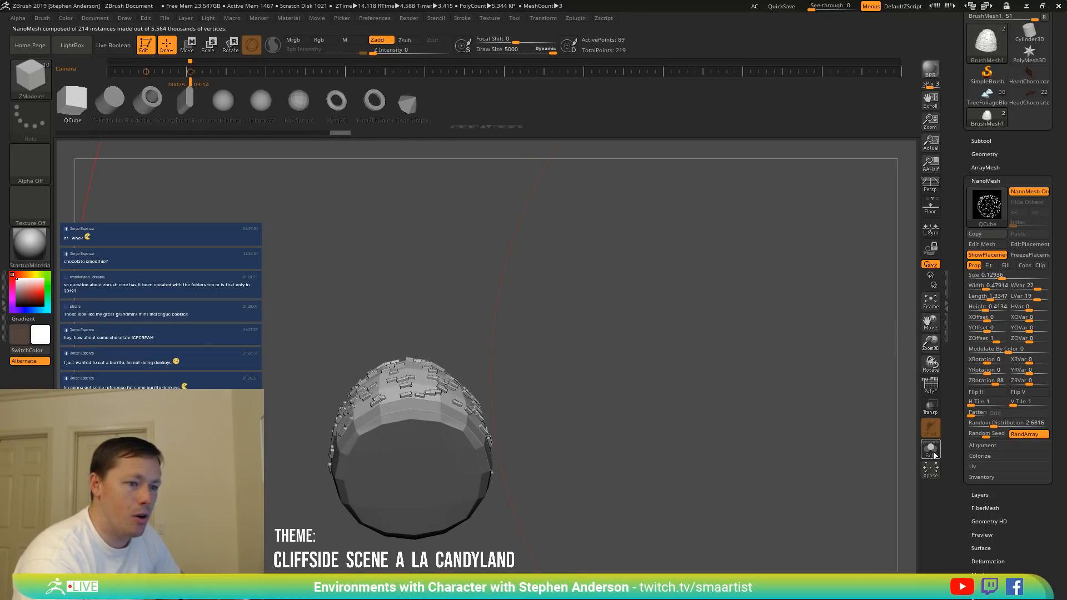
left_click_drag(548, 424, 539, 383)
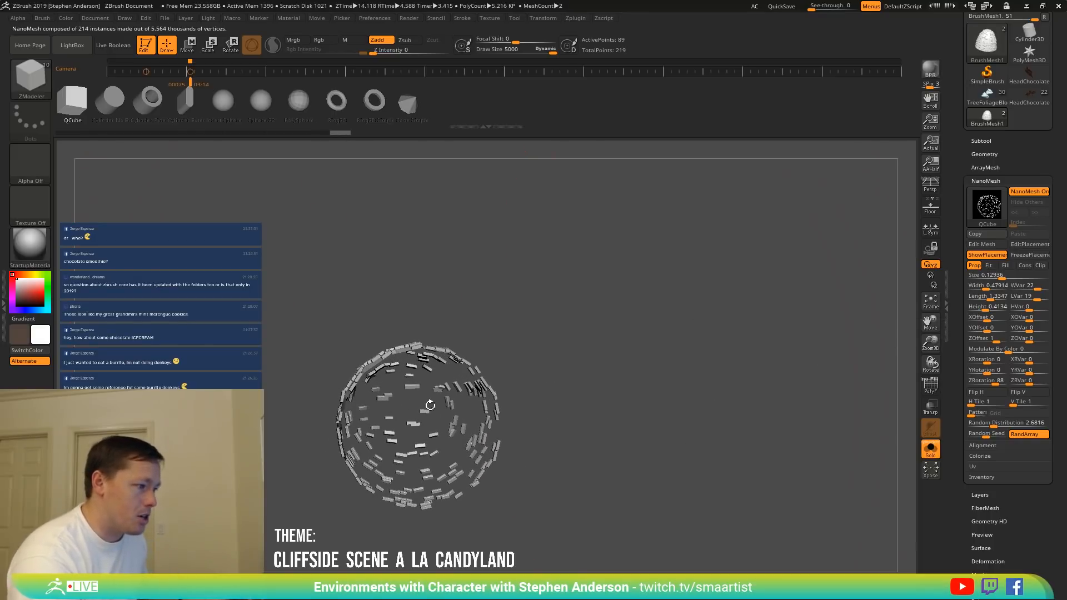
mouse_move(461, 358)
right_mouse_down("ctrl")
mouse_move(432, 428)
mouse_move(481, 370)
right_mouse_up("ctrl")
left_click_drag(482, 369, 464, 438)
mouse_move(465, 438)
right_mouse_down()
mouse_move(477, 472)
mouse_move(500, 436)
mouse_move(450, 355)
right_mouse_up()
mouse_move(533, 356)
right_mouse_down()
mouse_move(561, 408)
mouse_move(600, 385)
right_mouse_up()
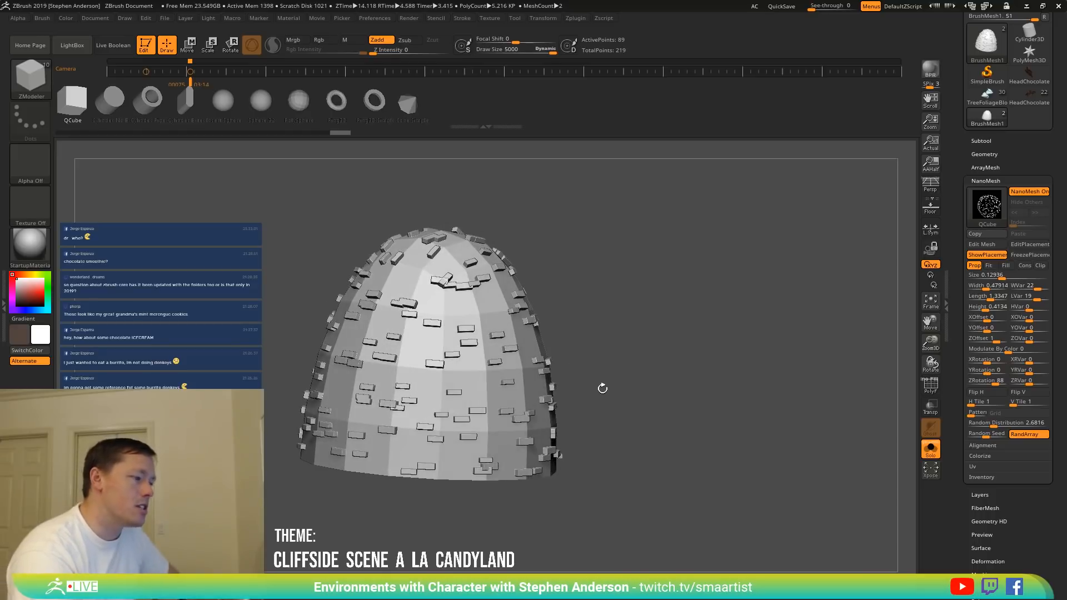
Shrink the bricks by setting the NanoMesh width to 0.41341 and the length to 0.72505.
left_click(984, 288)
left_click(985, 296)
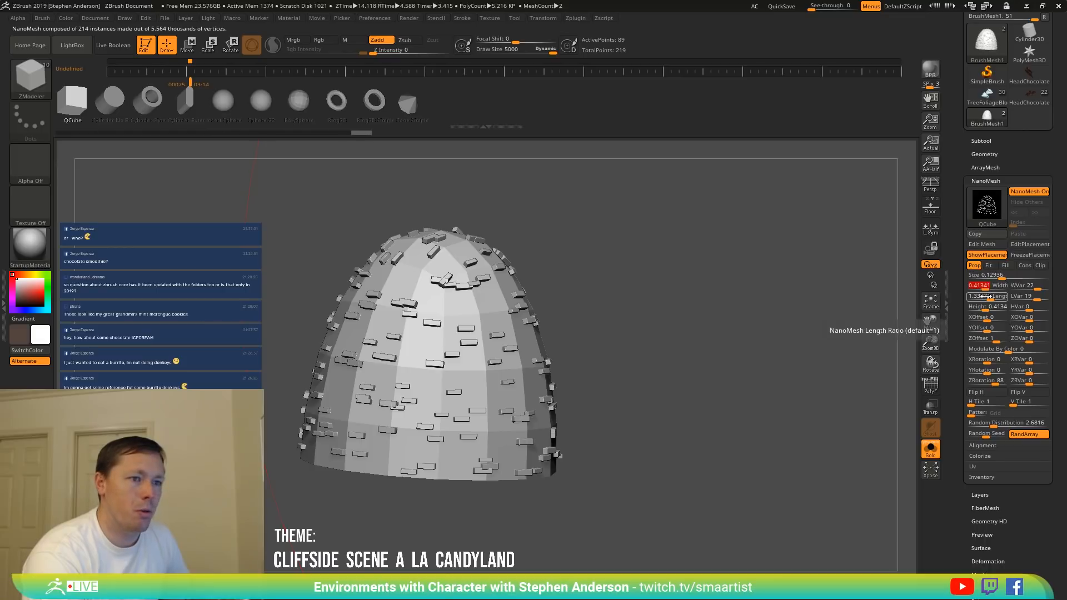
left_click_drag(988, 299, 989, 299)
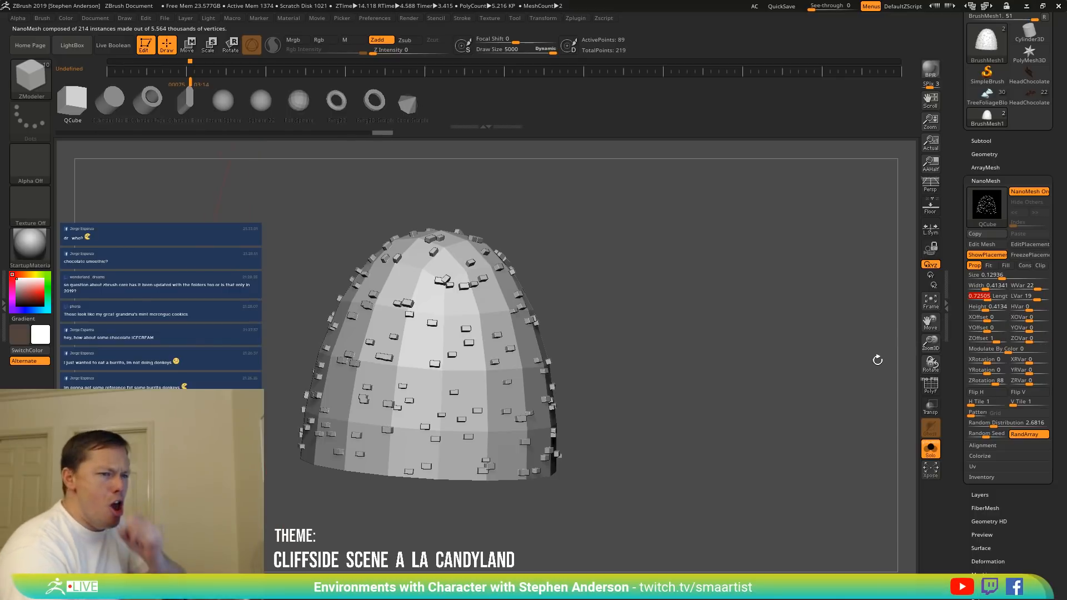
Tumble the blocks with NanoMesh rotations of X 160, Y 180 and Z 180, each with a variation of 100.
left_click(1024, 358)
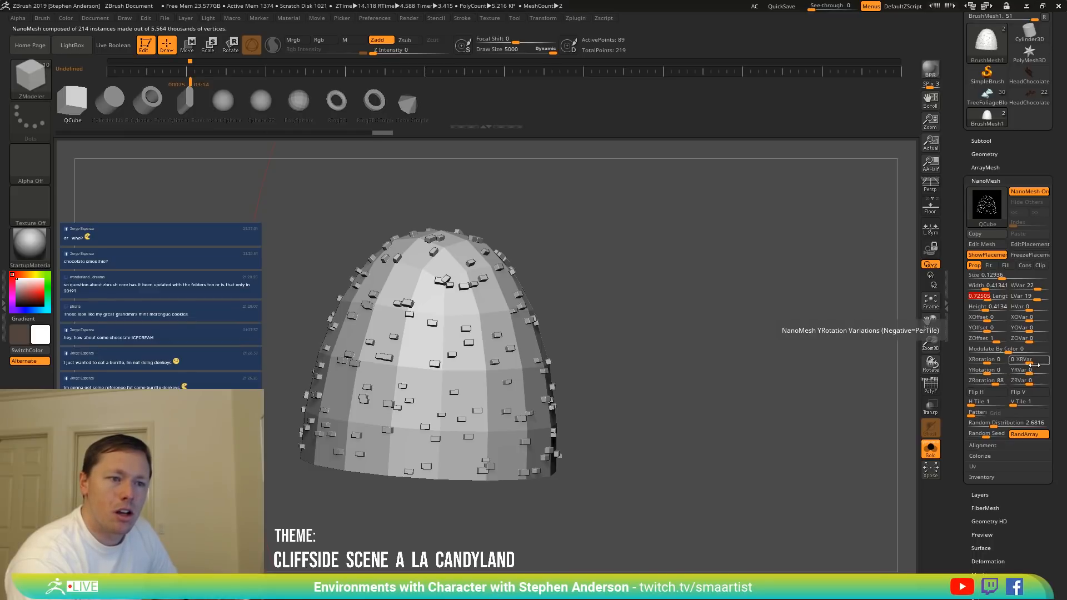
left_click_drag(1029, 361, 1050, 378)
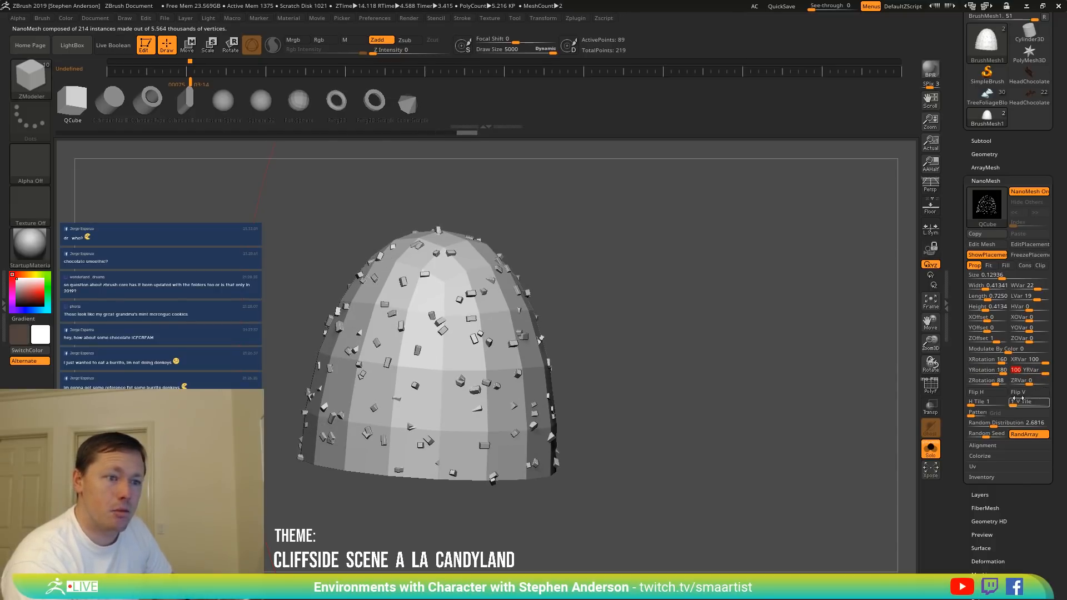
left_click_drag(995, 384, 1054, 383)
Raise the NanoMesh Random Distribution to 19.54903 to cover the gumdrop densely, and inspect the coverage from several angles.
left_click_drag(706, 396, 444, 386)
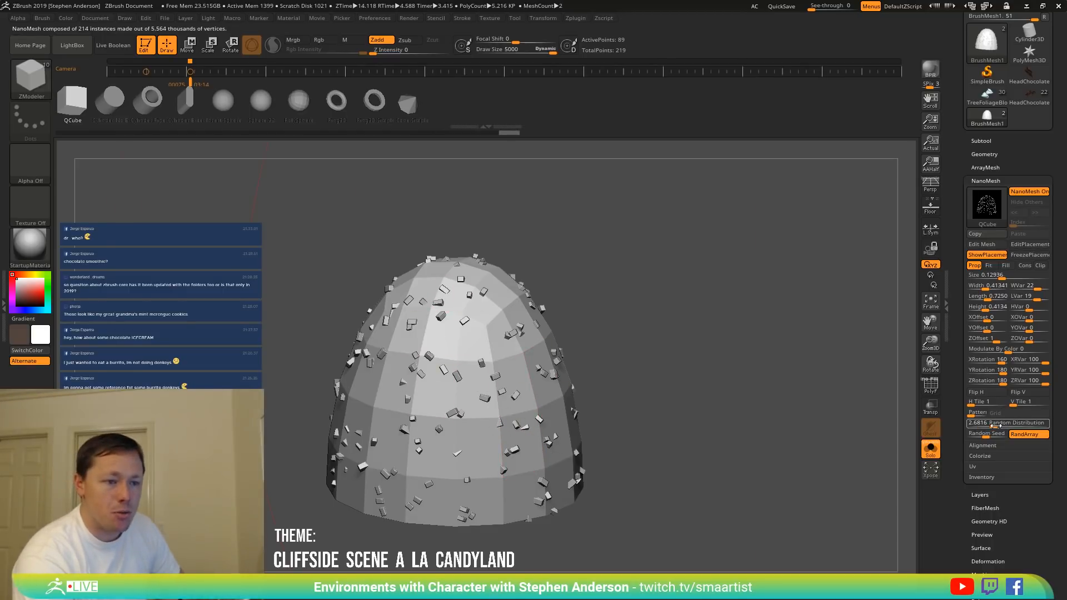
left_click_drag(989, 426, 1007, 426)
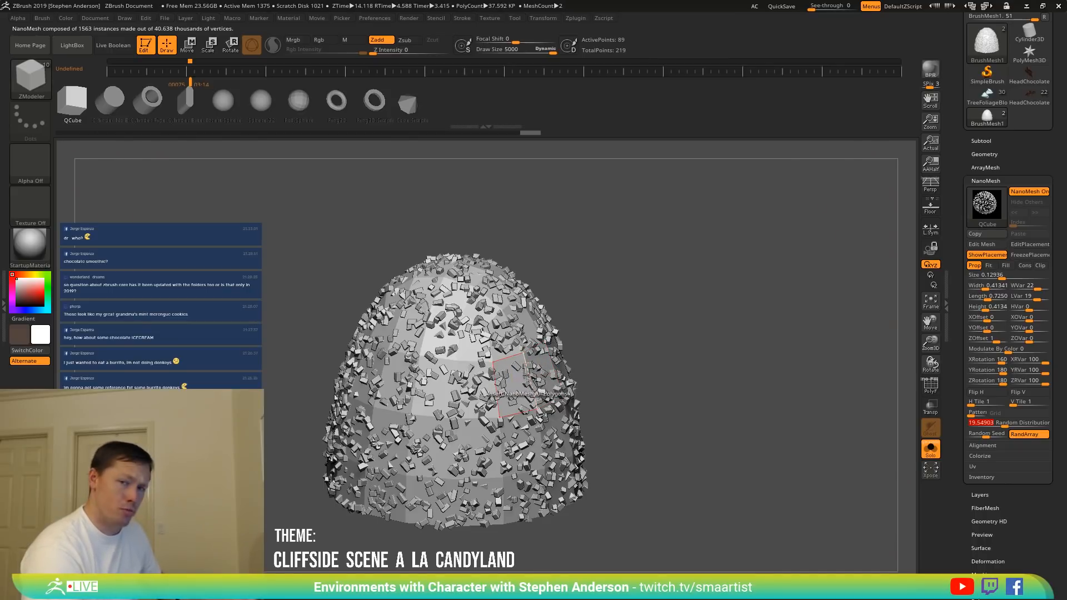
mouse_move(605, 362)
left_mouse_down()
mouse_move(557, 360)
mouse_move(600, 279)
mouse_move(646, 320)
mouse_move(590, 362)
mouse_move(598, 372)
left_mouse_up()
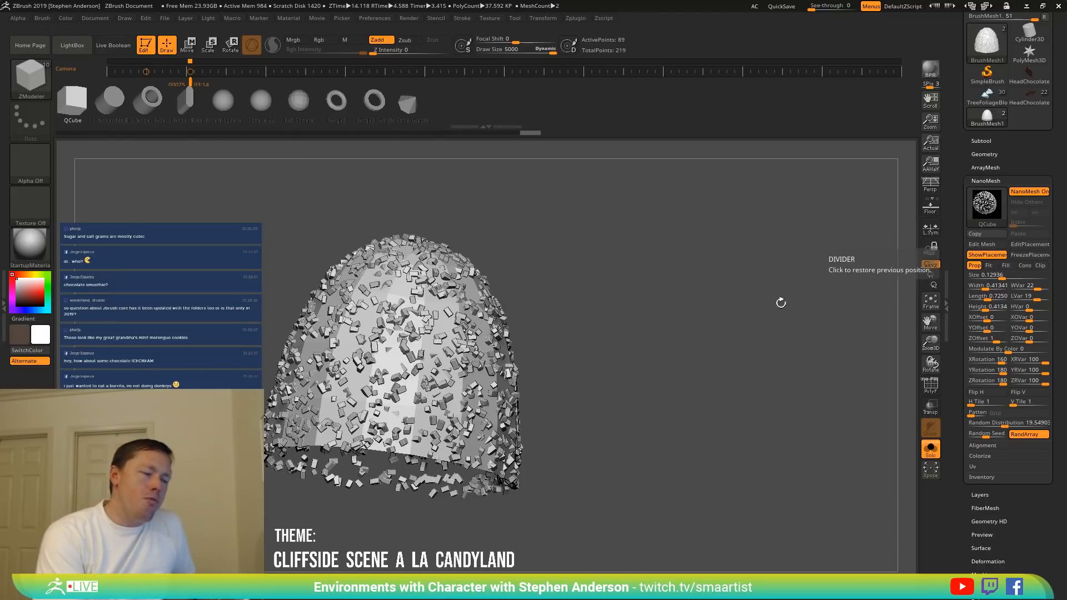
left_click_drag(778, 302, 723, 411)
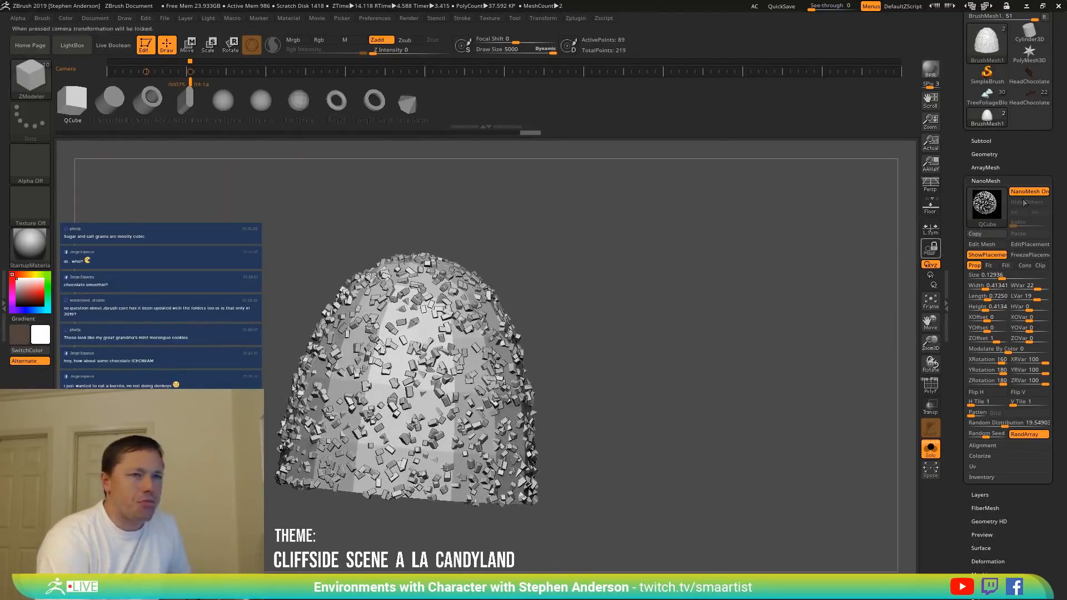
Convert the scattered NanoMesh blocks to real geometry with Convert BPR To Geo and display the polygroups.
left_click(983, 153)
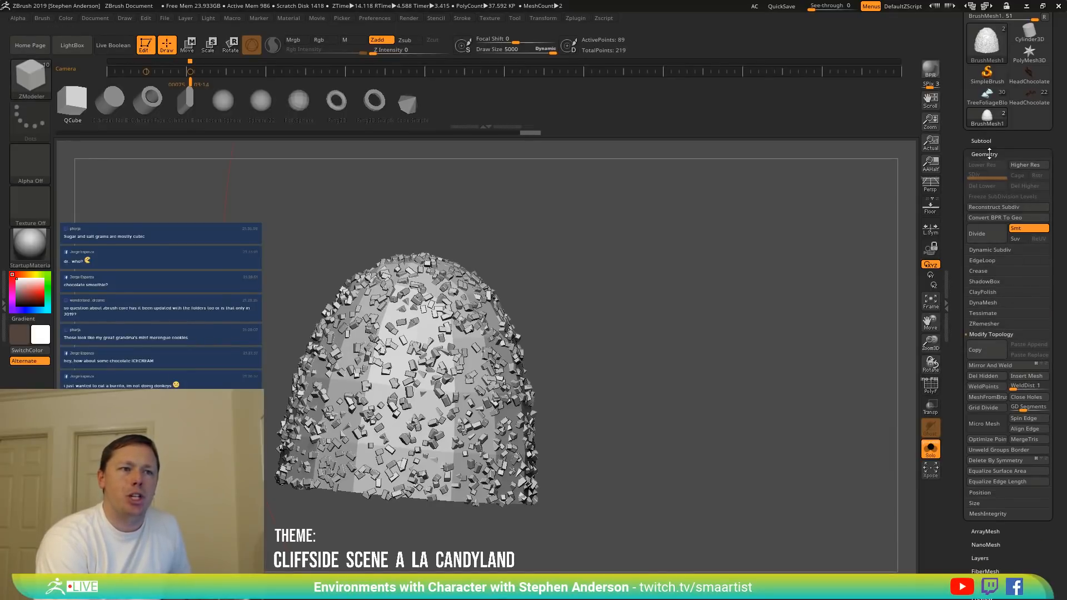
left_click(999, 217)
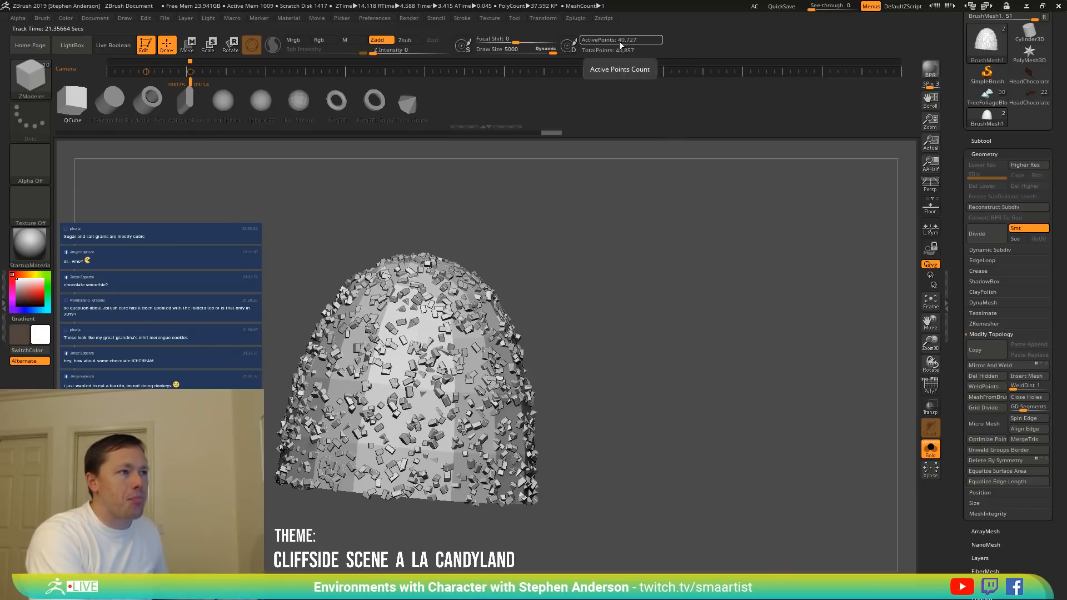
key("shift+f")
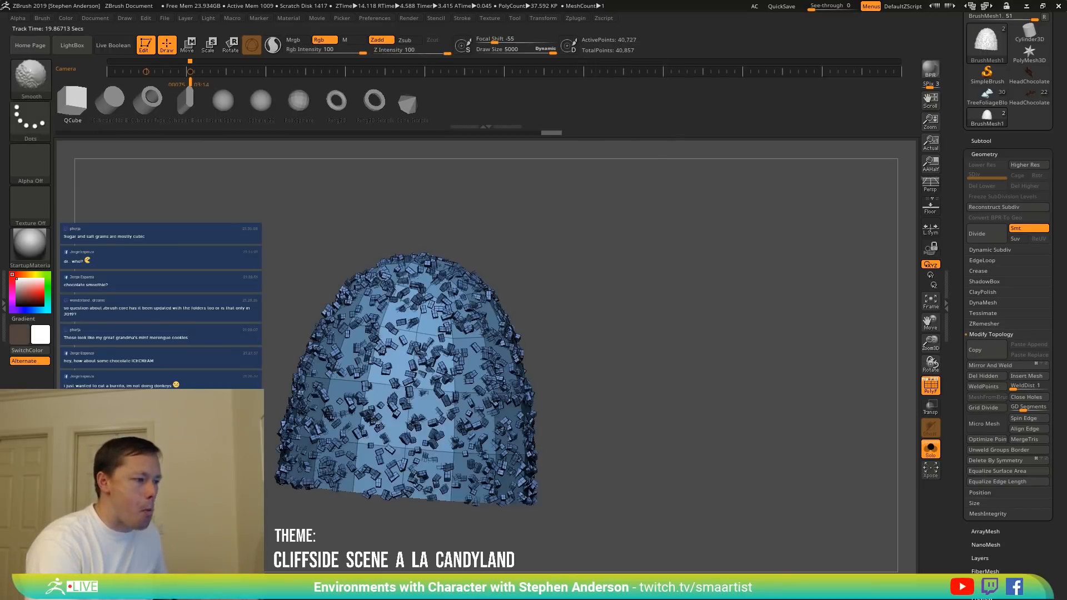
mouse_move(430, 373)
right_mouse_down("alt")
mouse_move(523, 348)
mouse_move(517, 405)
mouse_move(520, 260)
right_mouse_up("alt")
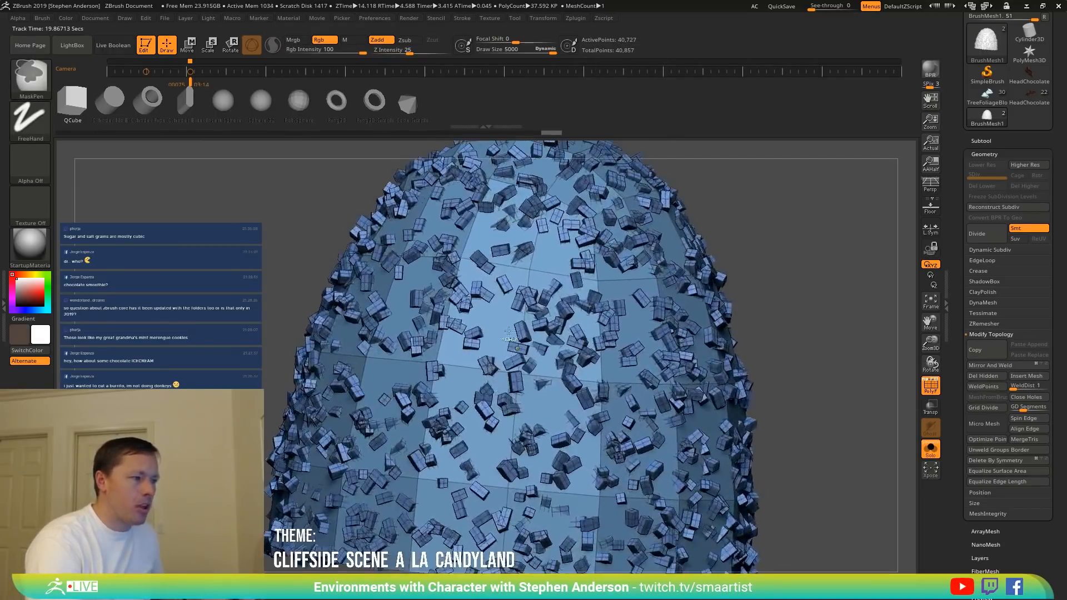
Isolate the converted blocks by hiding the gumdrop body, and delete the hidden geometry.
key("ctrl+shift")
left_click(529, 269, "ctrl+shift")
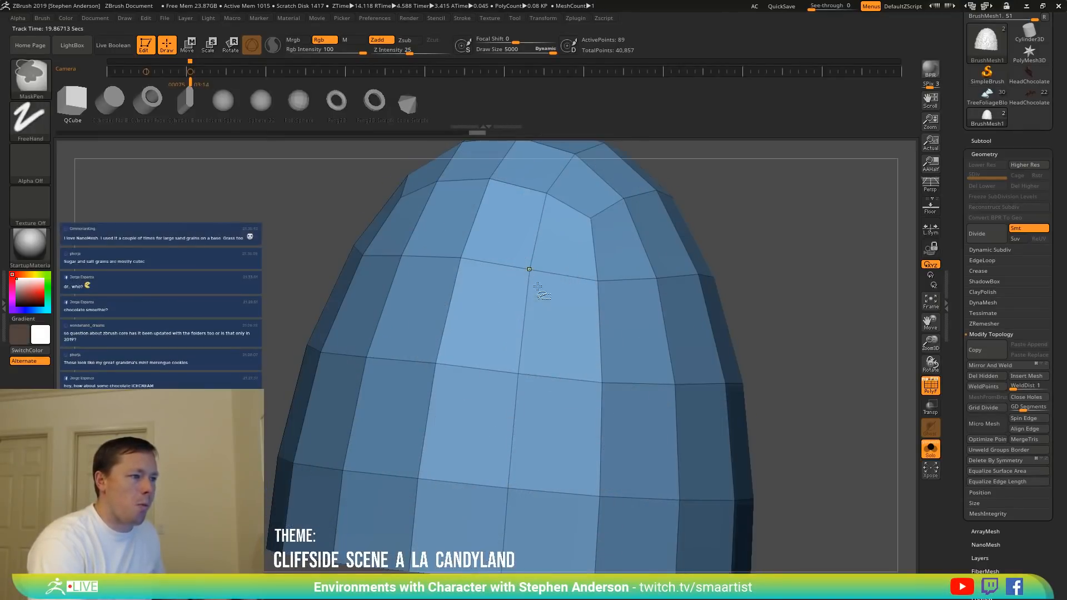
left_click(528, 267, "ctrl+shift")
right_click_drag(636, 392, 706, 312, "ctrl")
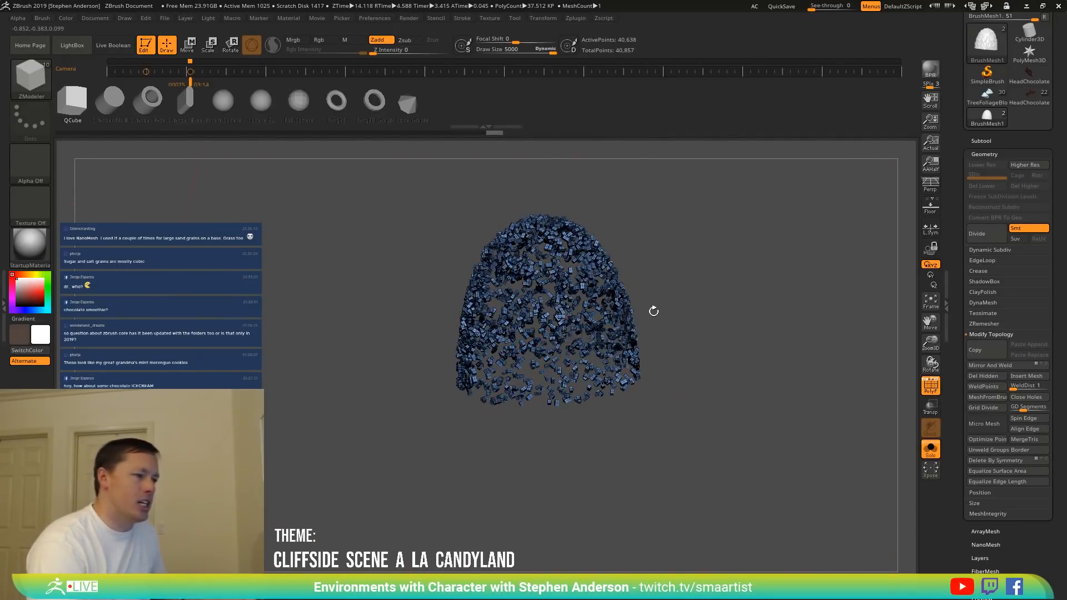
right_click_drag(654, 311, 732, 324)
key("shift+f")
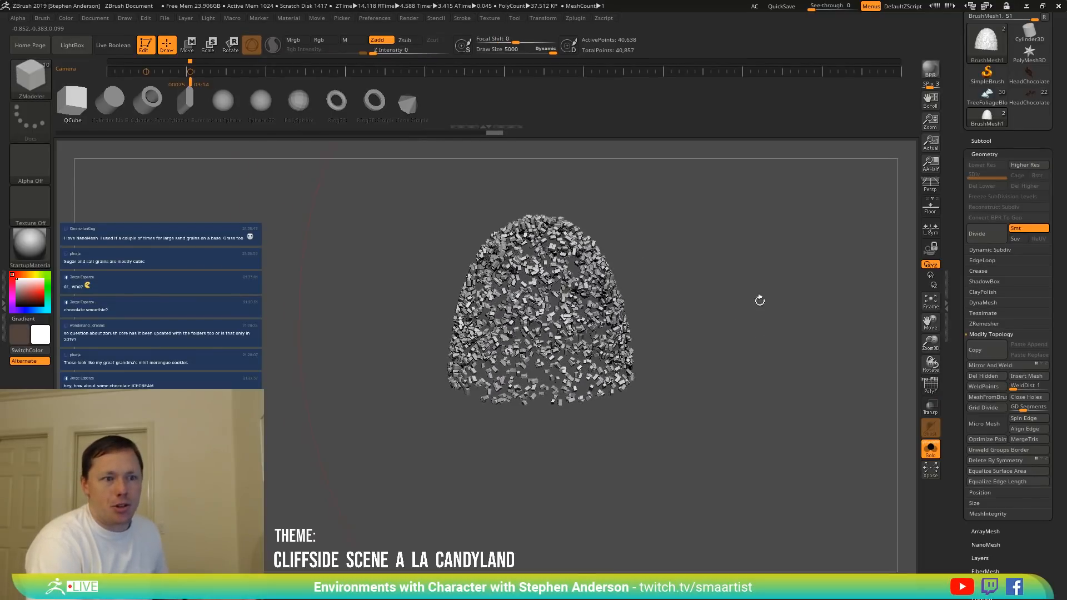
left_click(982, 376)
Turn off Solo to show both subtools, select the base gumdrop and display it with smoothed subdivision.
left_click(994, 140)
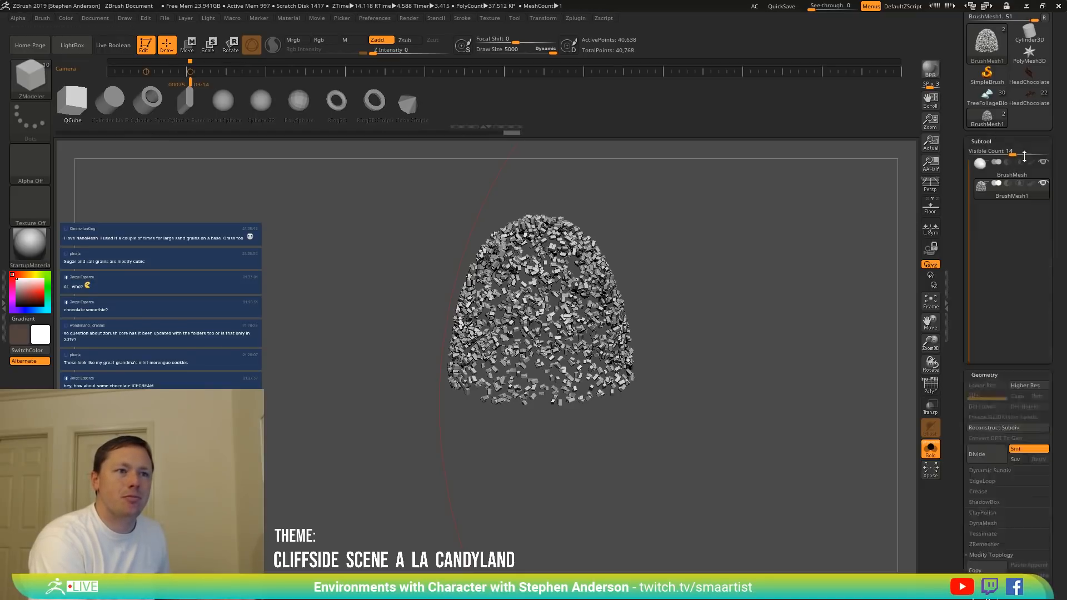
left_click(930, 448)
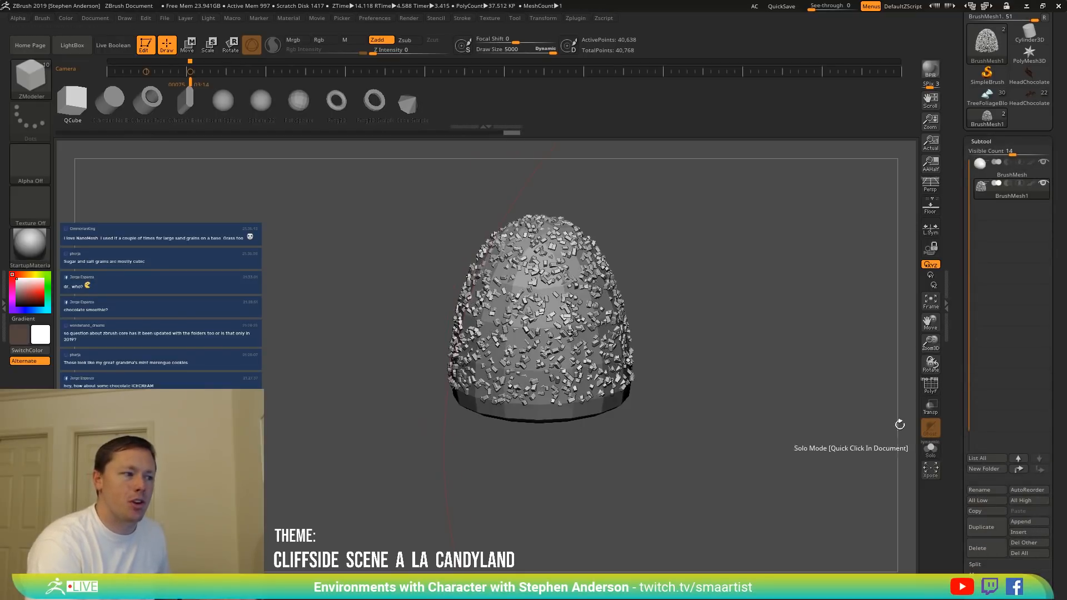
left_click(979, 170)
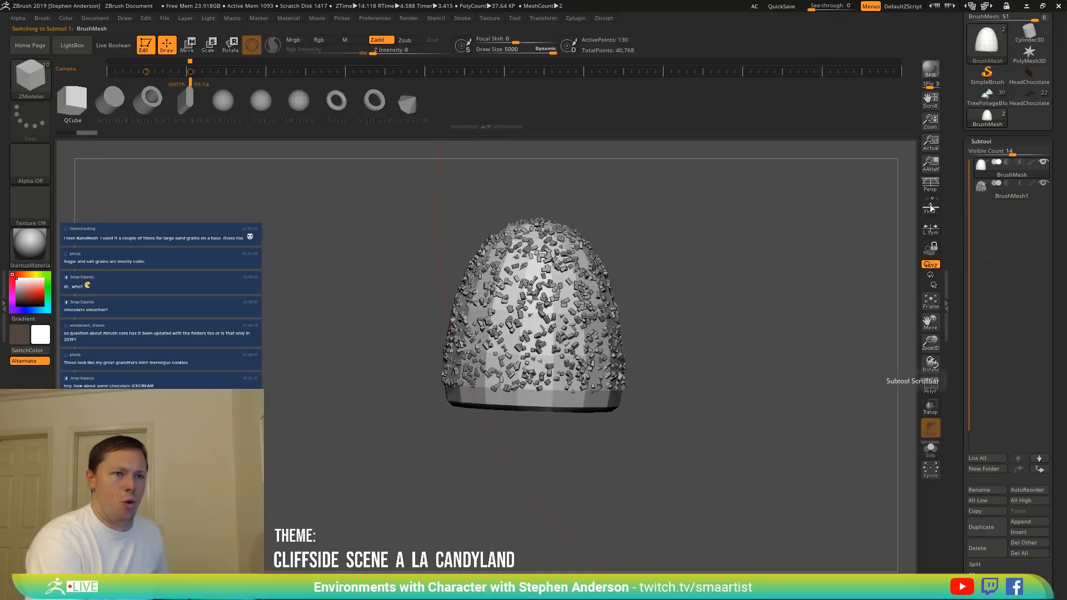
left_click_drag(651, 291, 624, 298)
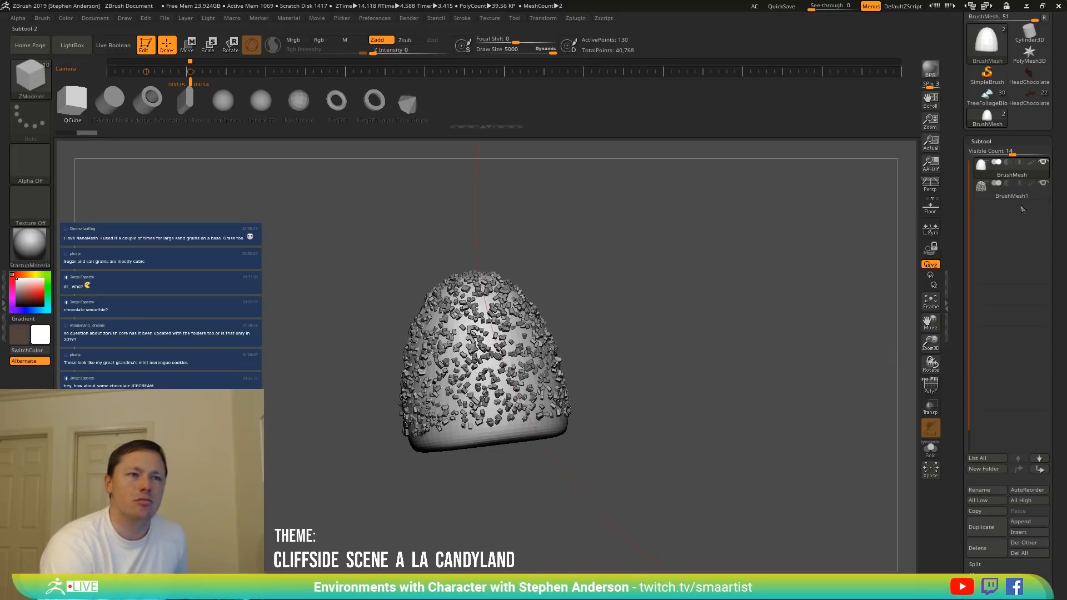
Select the blocks subtool and undo the hidden-geometry deletion and the conversion to get back its live NanoMesh.
left_click(987, 195)
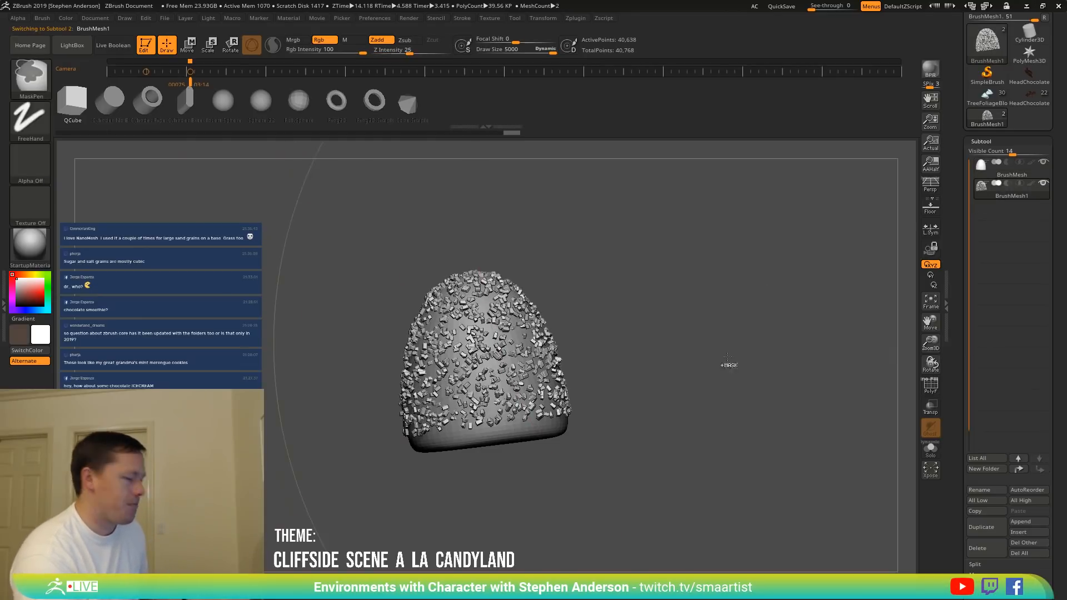
scroll(1033, 489, "down", 5)
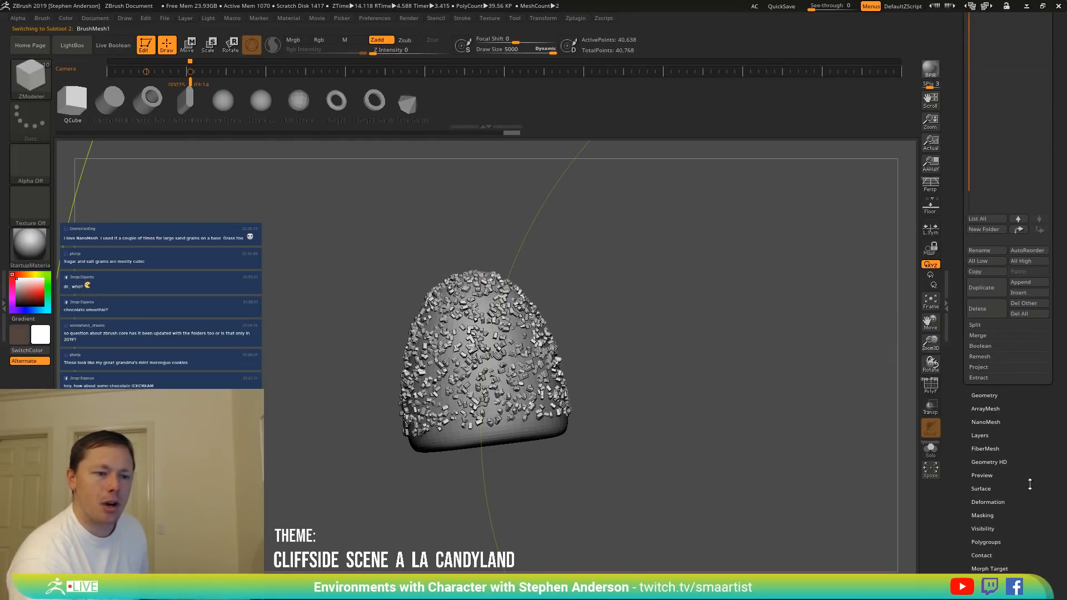
left_click(986, 422)
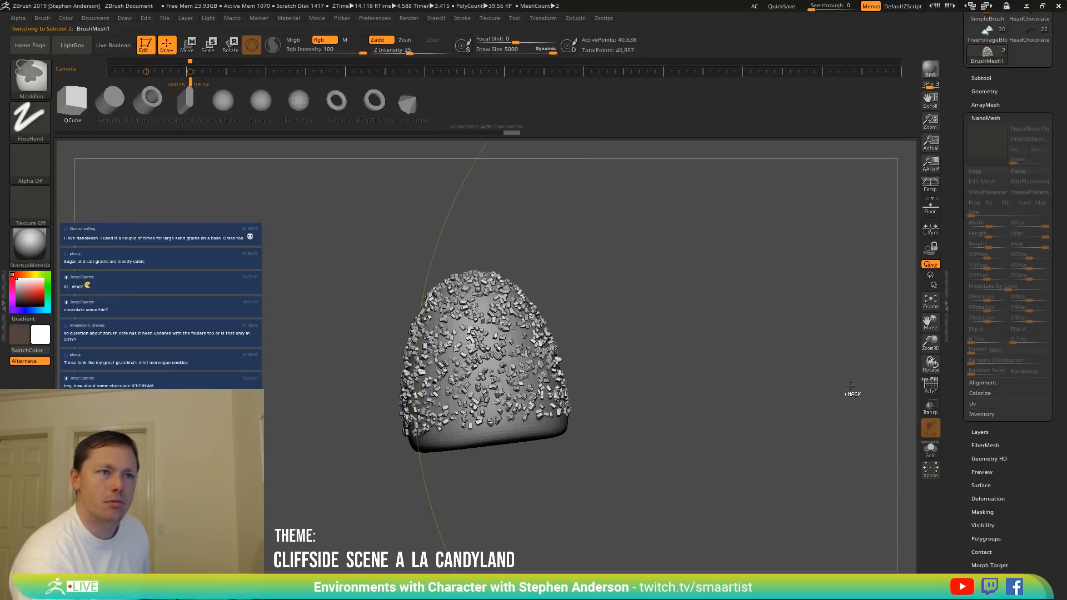
key("ctrl+z")
key("ctrl+z")
key("ctrl+shift+z")
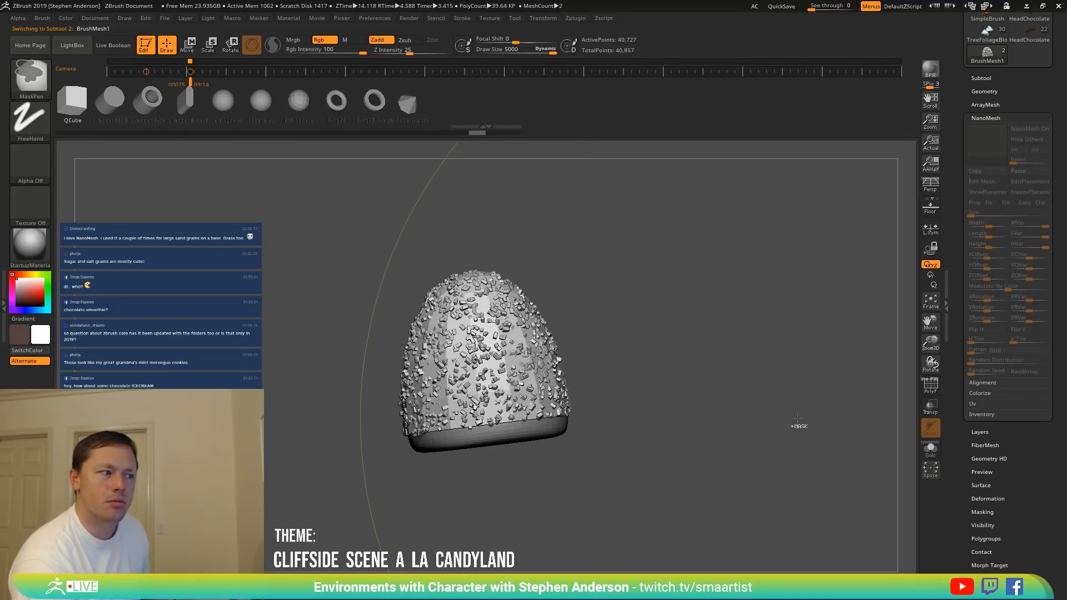
key("ctrl+z")
key("ctrl+z")
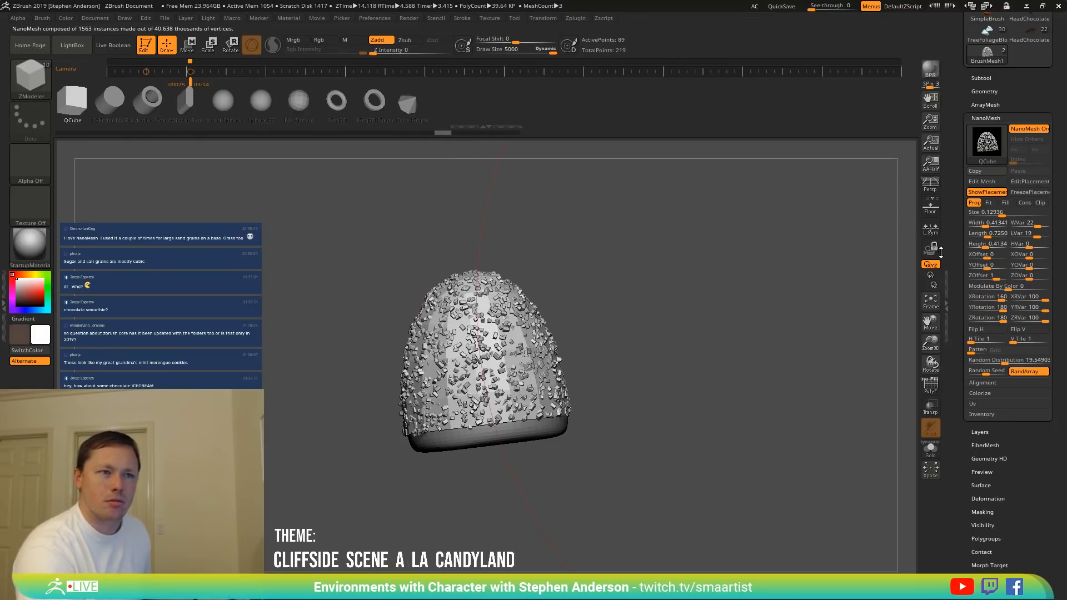
Copy the tuned NanoMesh settings and undo the subtool's history back to the complete gumdrop mesh with its bottom faces.
left_click(988, 171)
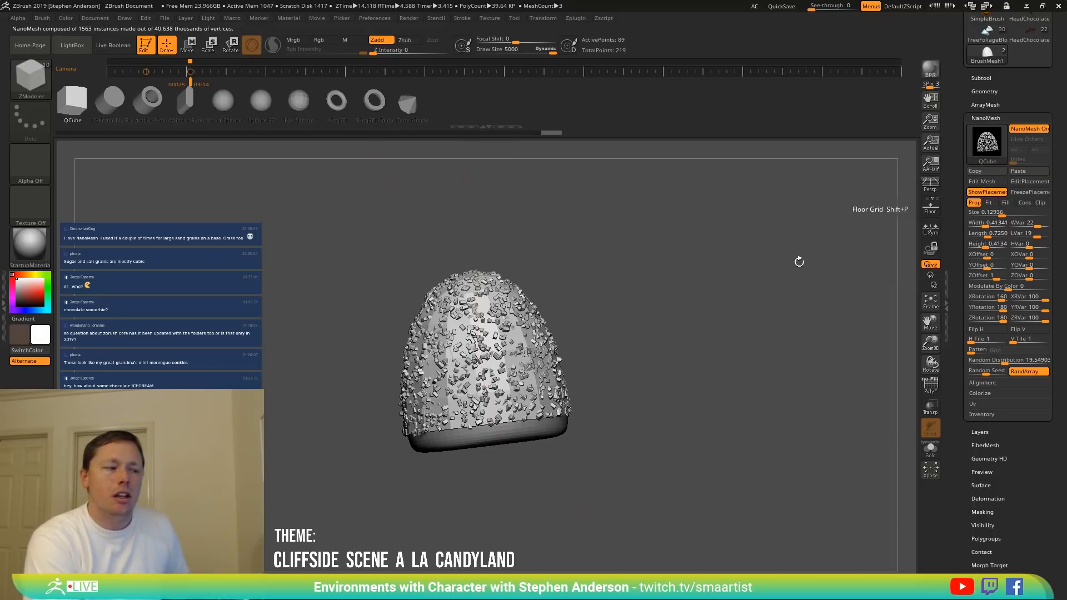
key("ctrl+z")
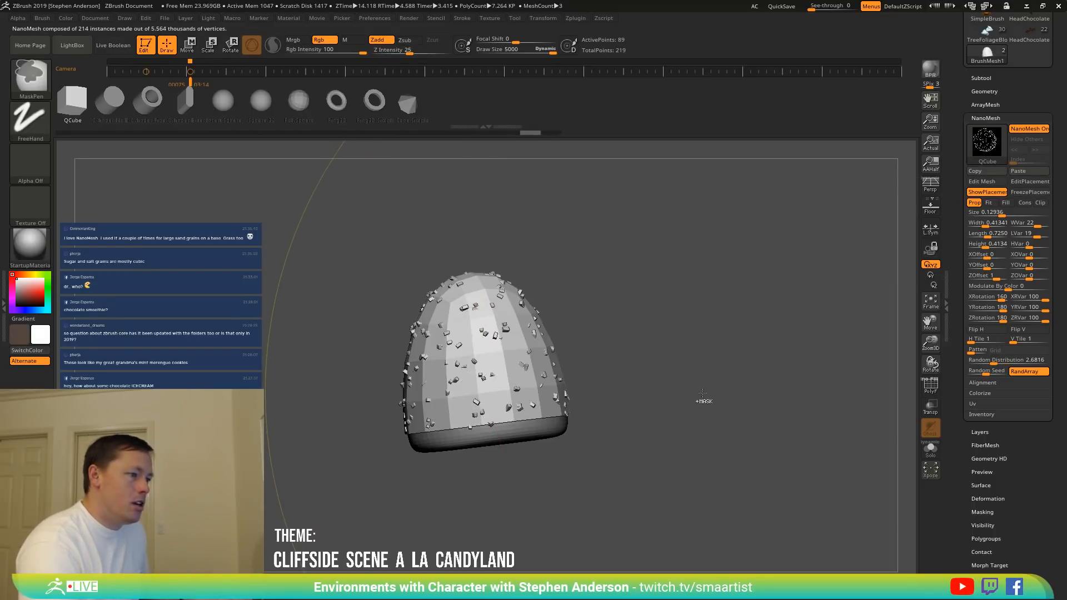
key("ctrl+z")
key("ctrl+z")
key("ctrl+z")
key("ctrl+z")
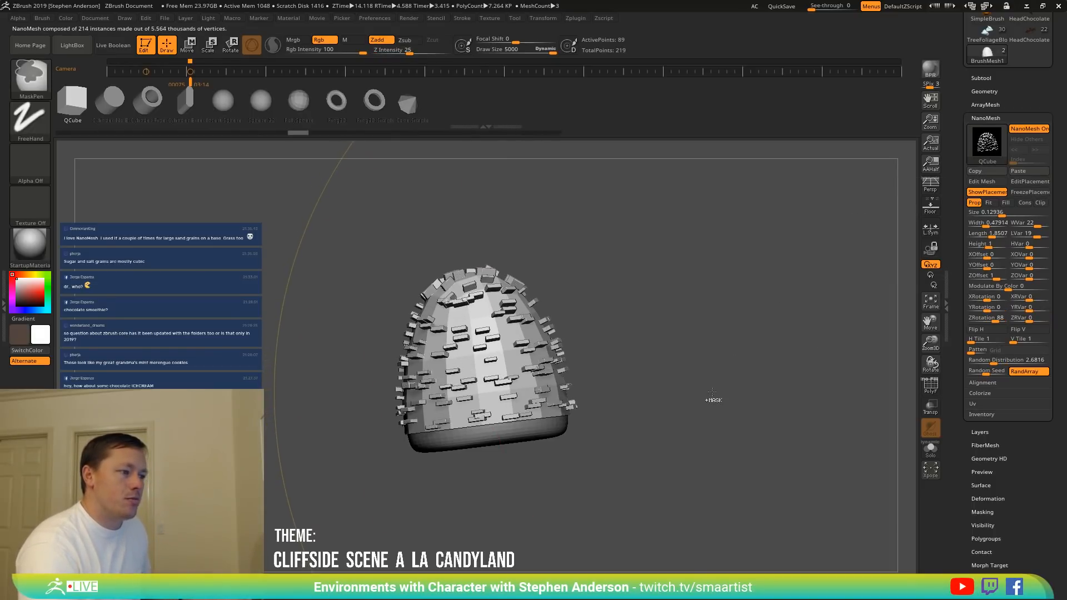
key("ctrl+z")
key("ctrl+z")
key("ctrl+z")
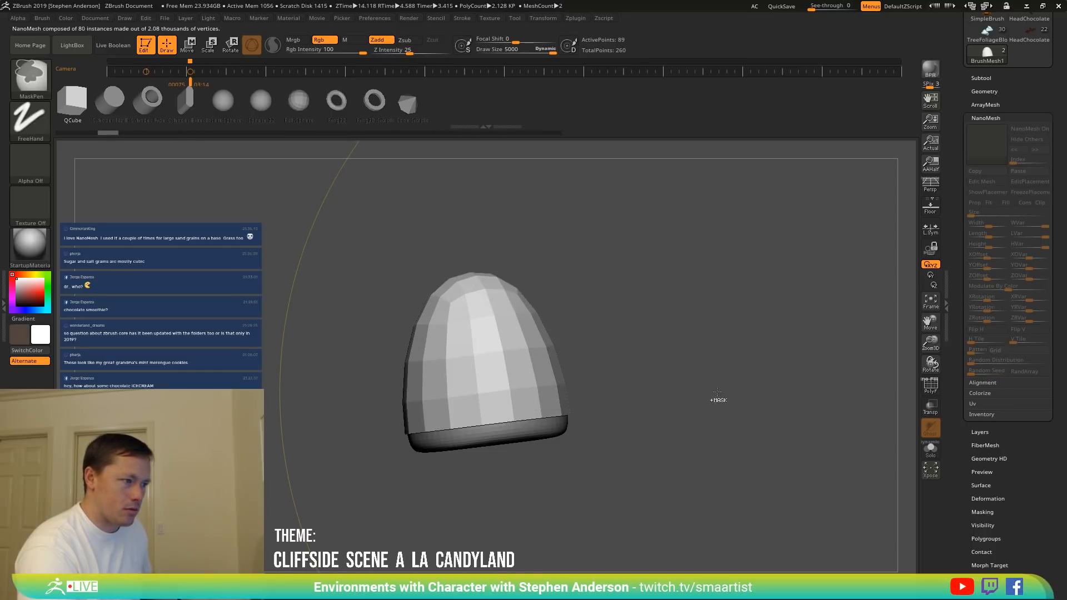
left_click_drag(731, 382, 750, 369)
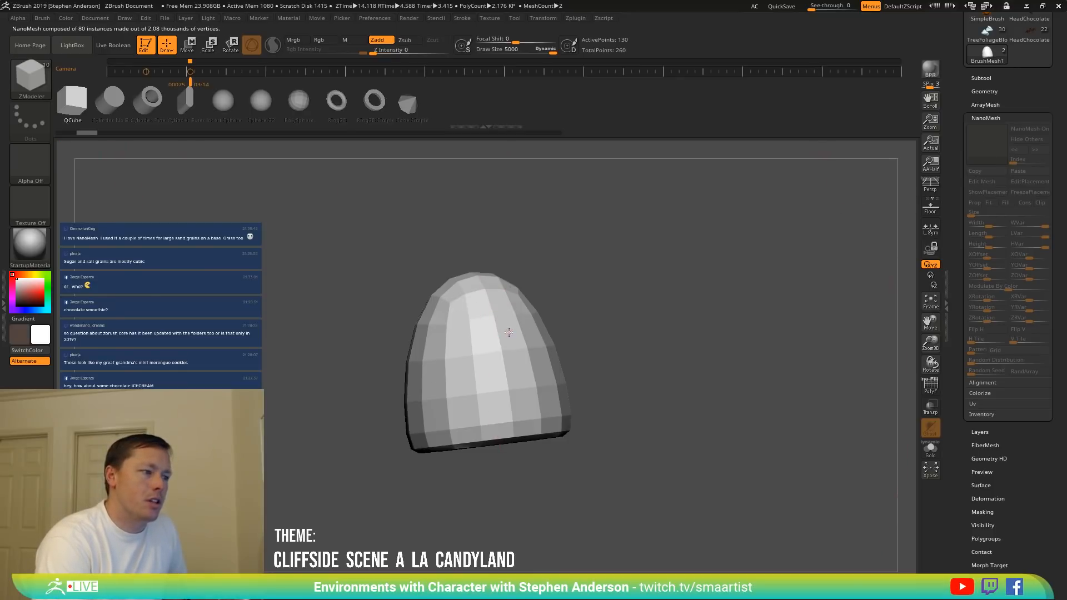
Insert a cube NanoMesh on all polygons of the complete gumdrop and paste the copied NanoMesh settings onto it.
left_click(512, 335)
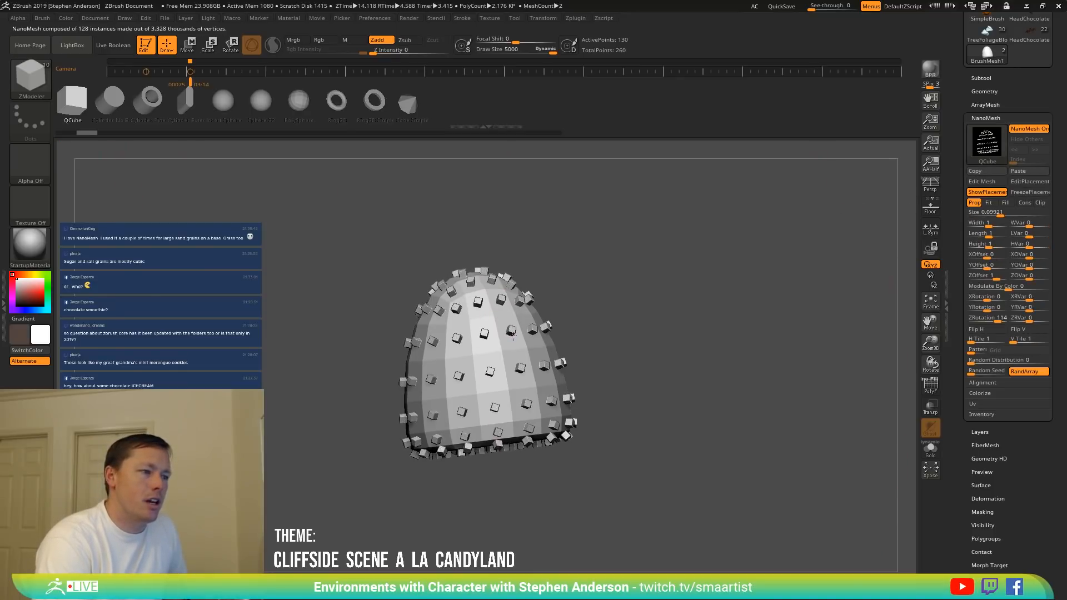
left_click(1028, 171)
left_click_drag(598, 350, 586, 386)
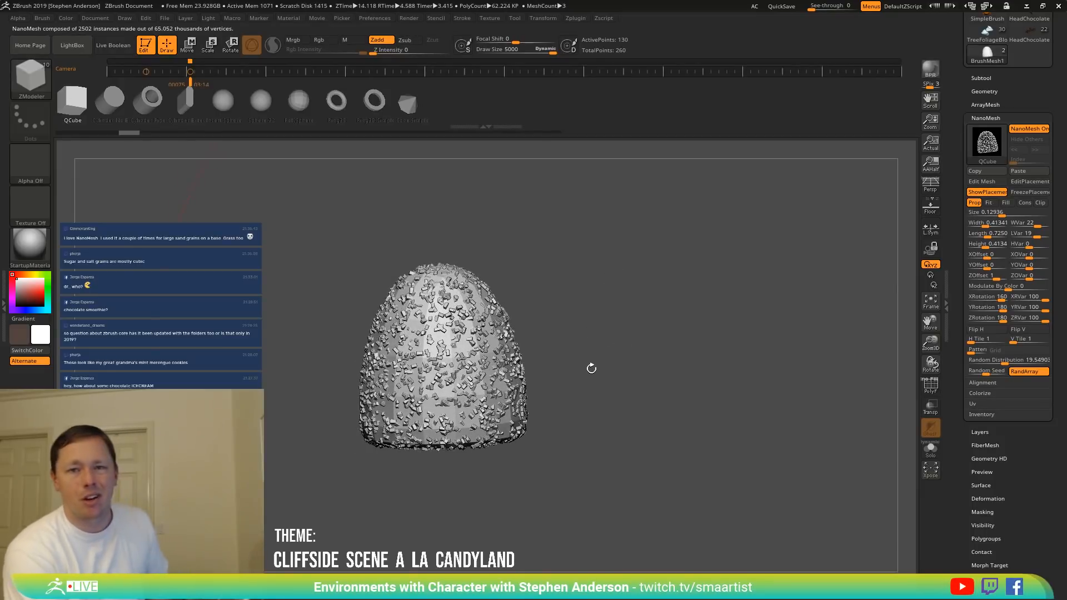
Convert the NanoMesh on the complete gumdrop to geometry, display the polygroups and isolate the gumdrop body's polygroup.
left_click(992, 92)
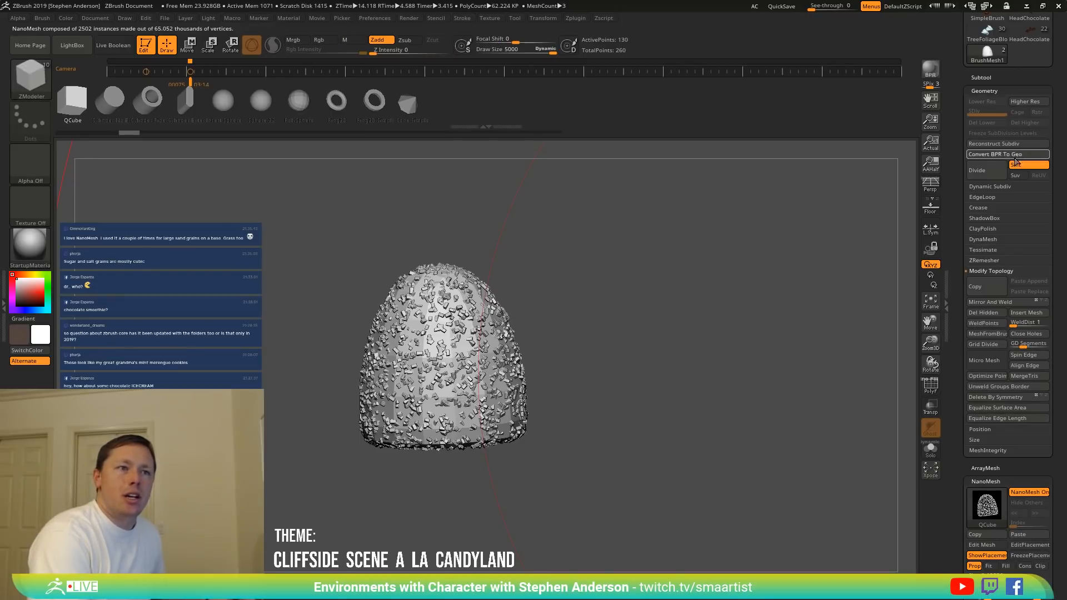
left_click(1015, 156)
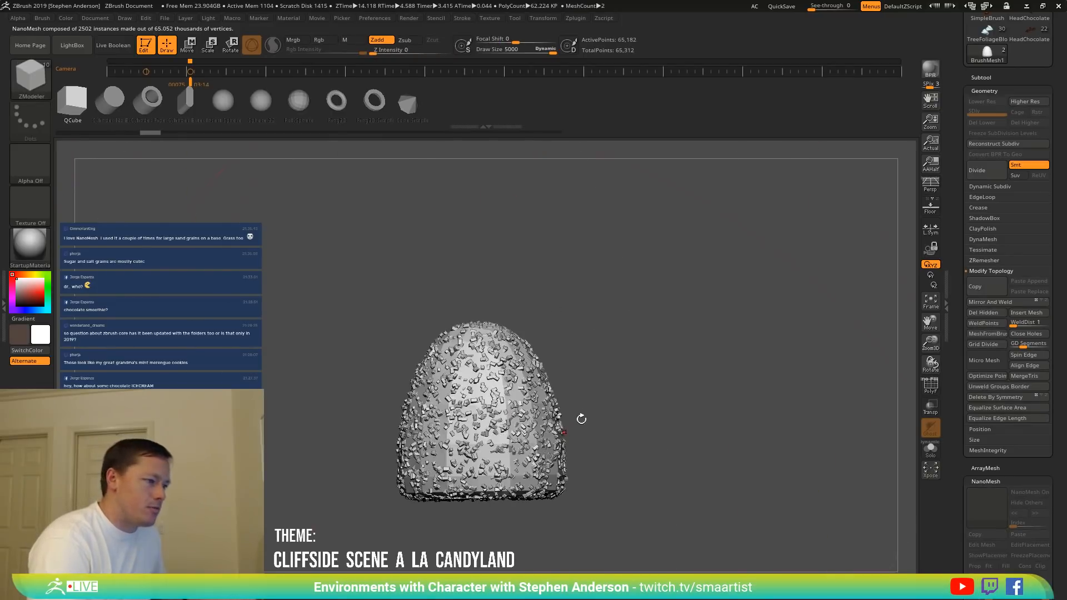
key("shift+f")
mouse_move(578, 419)
right_mouse_down("ctrl")
mouse_move(550, 464)
mouse_move(441, 427)
right_mouse_up("ctrl")
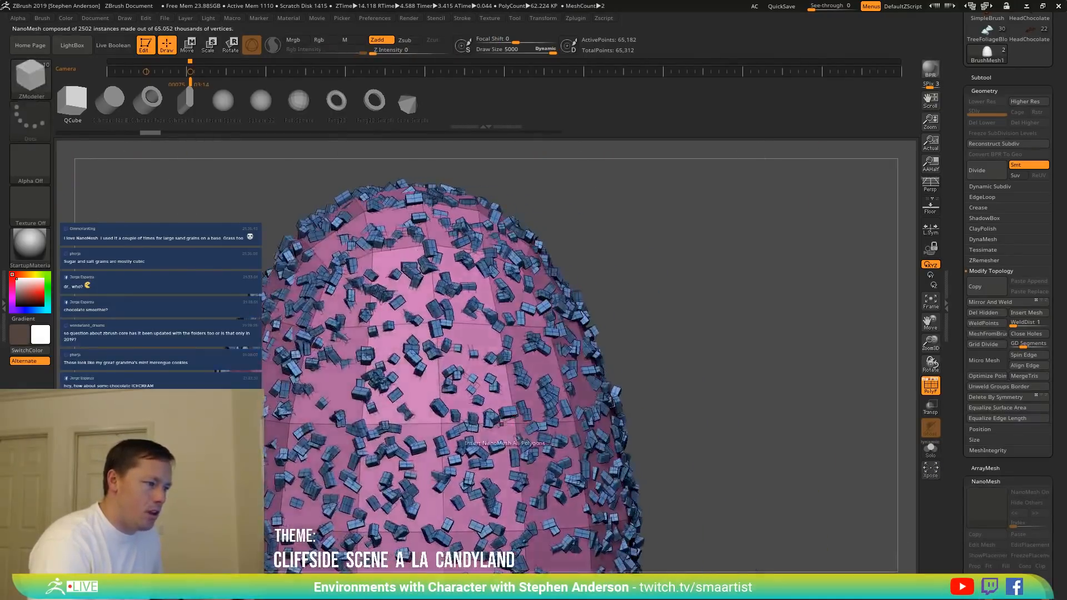
left_click(439, 426, "ctrl+shift")
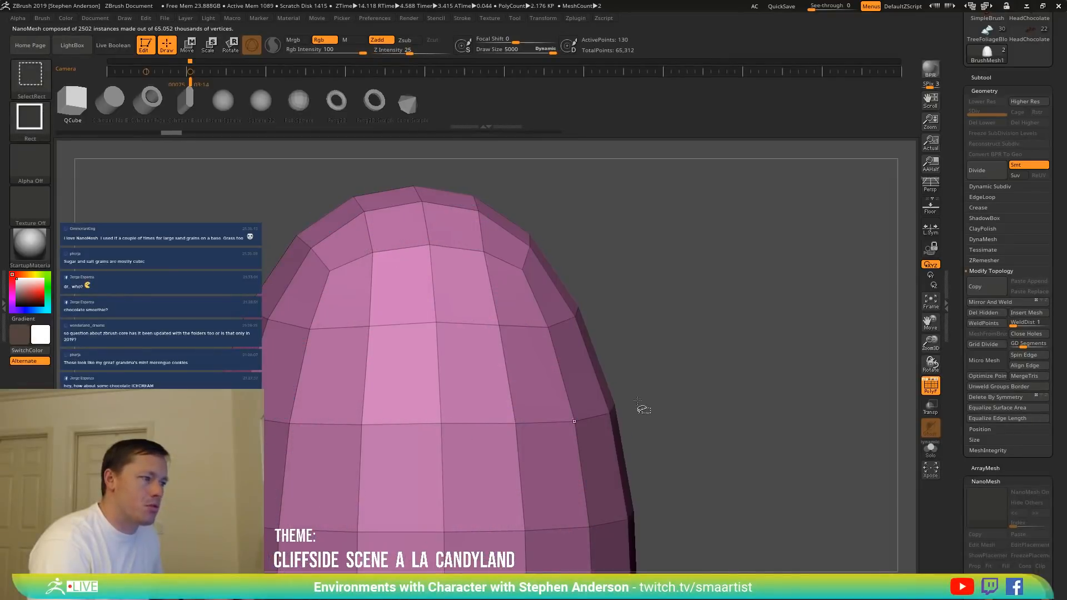
Invert the visibility to show only the sugar grains, and delete the hidden gumdrop body from this subtool.
left_click(442, 423, "ctrl+shift")
key("f")
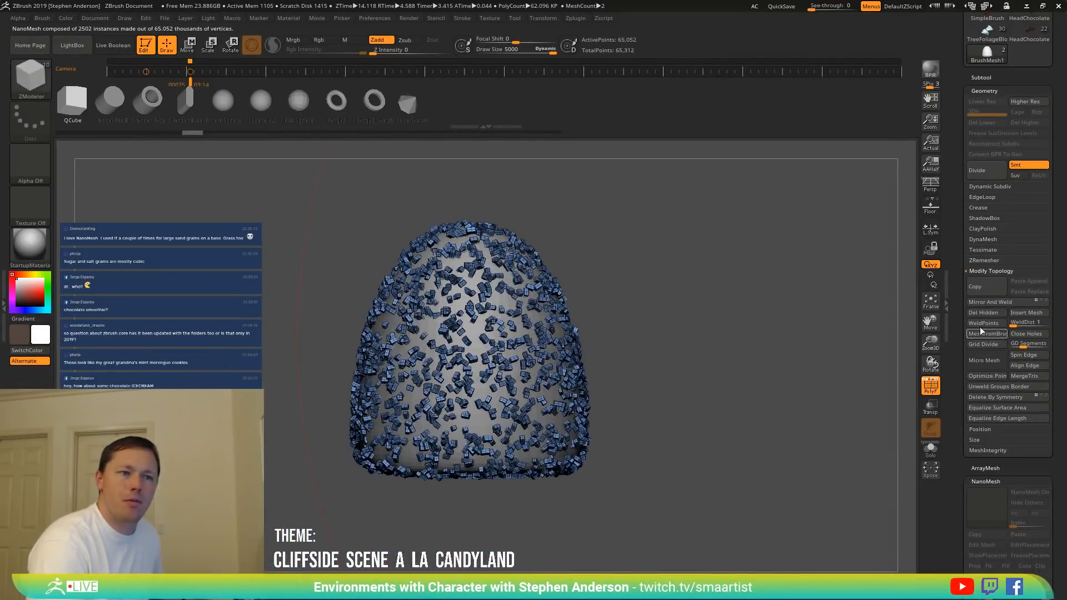
left_click(971, 316)
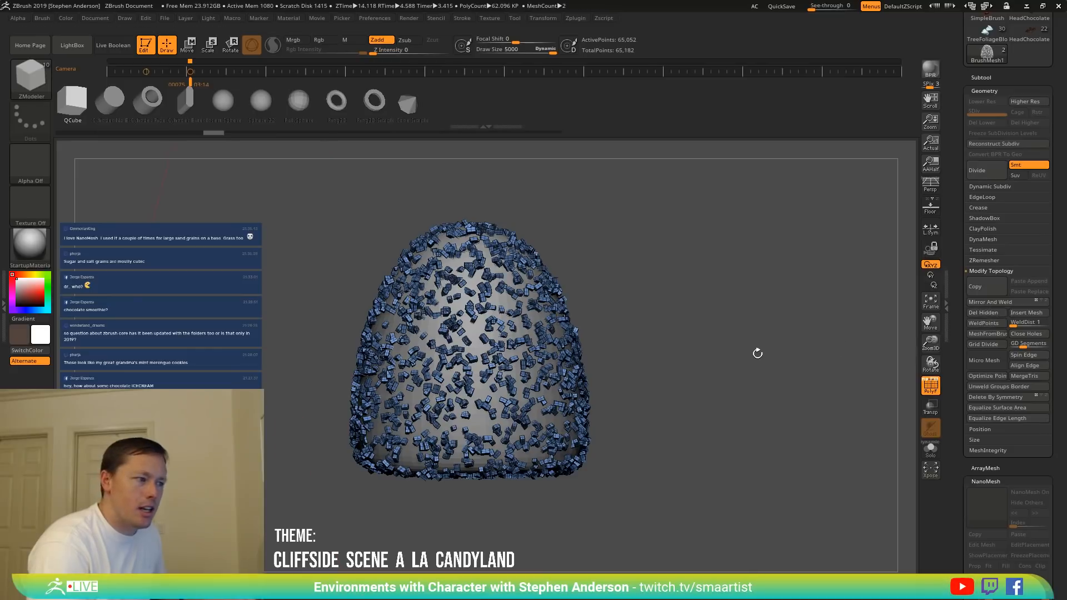
Turn off the polygroup display and the dynamic subdivision preview, and examine the grain coverage from several angles.
key("shift")
key("shift+f")
mouse_move(737, 365)
left_mouse_down()
mouse_move(679, 374)
mouse_move(669, 348)
mouse_move(666, 393)
mouse_move(648, 396)
mouse_move(679, 386)
mouse_move(640, 397)
mouse_move(773, 304)
left_mouse_up()
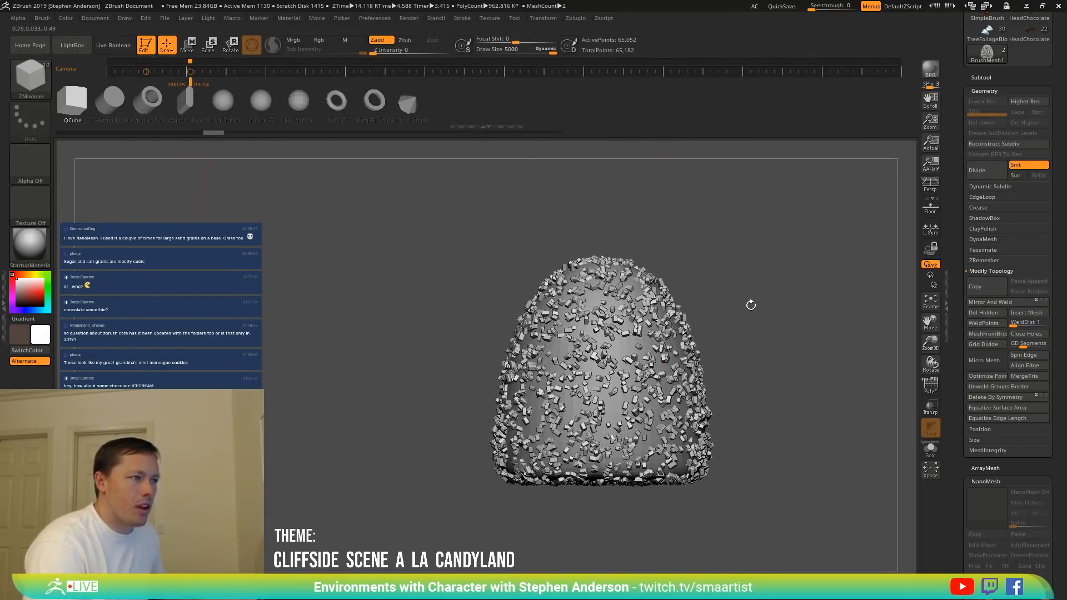
key("shift+d")
left_click_drag(763, 399, 647, 417, "alt")
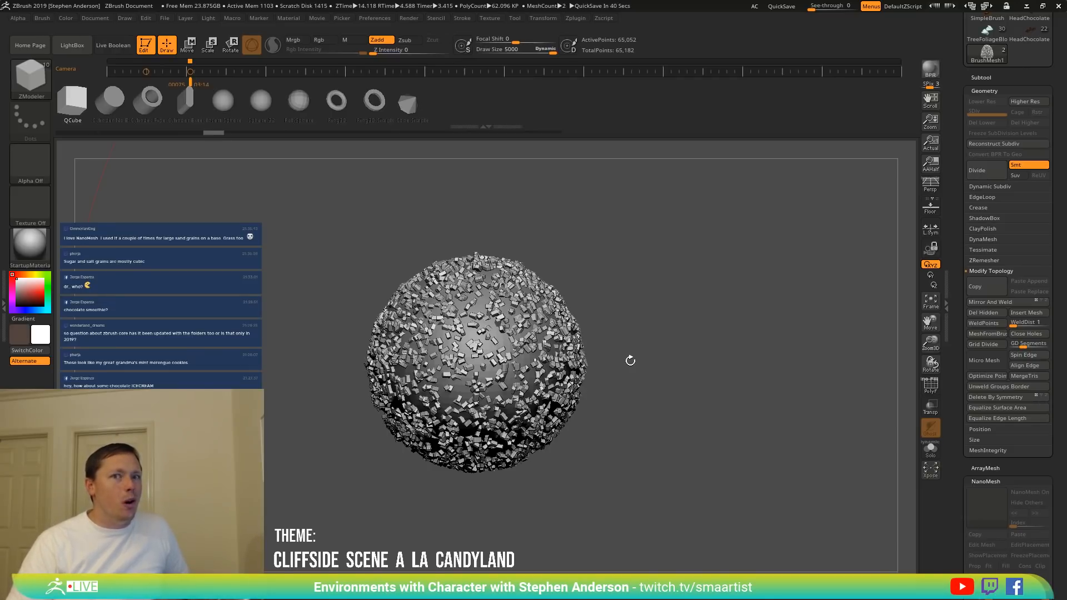
right_click_drag(473, 378, 504, 282)
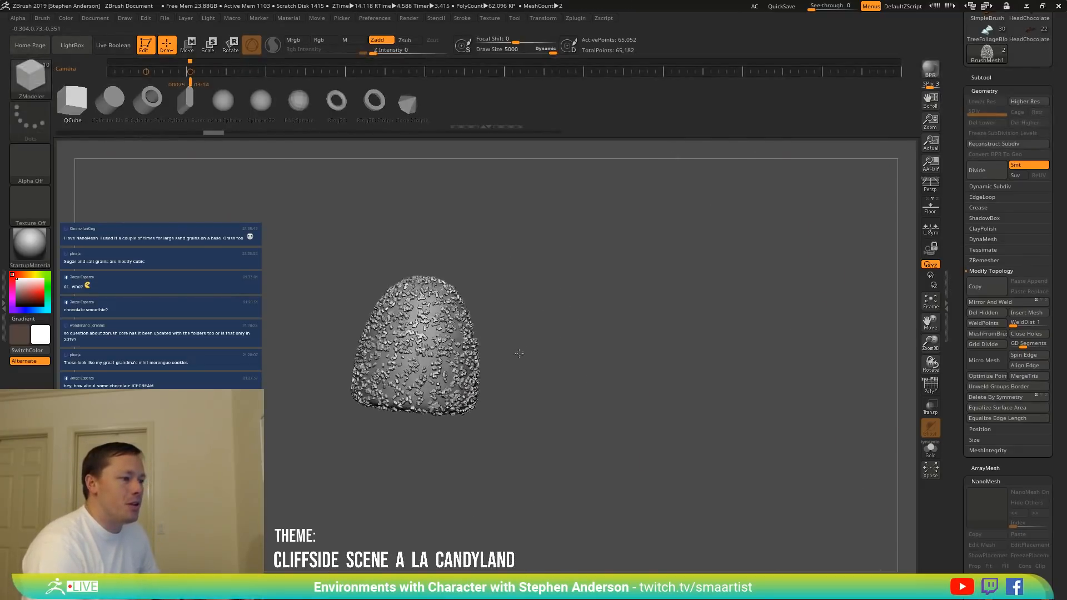
mouse_move(534, 355)
right_mouse_down()
mouse_move(537, 289)
mouse_move(532, 340)
right_mouse_up()
Select the BrushMesh gumdrop body subtool and merge it down with the BrushMesh1 grains subtool.
left_click(981, 78)
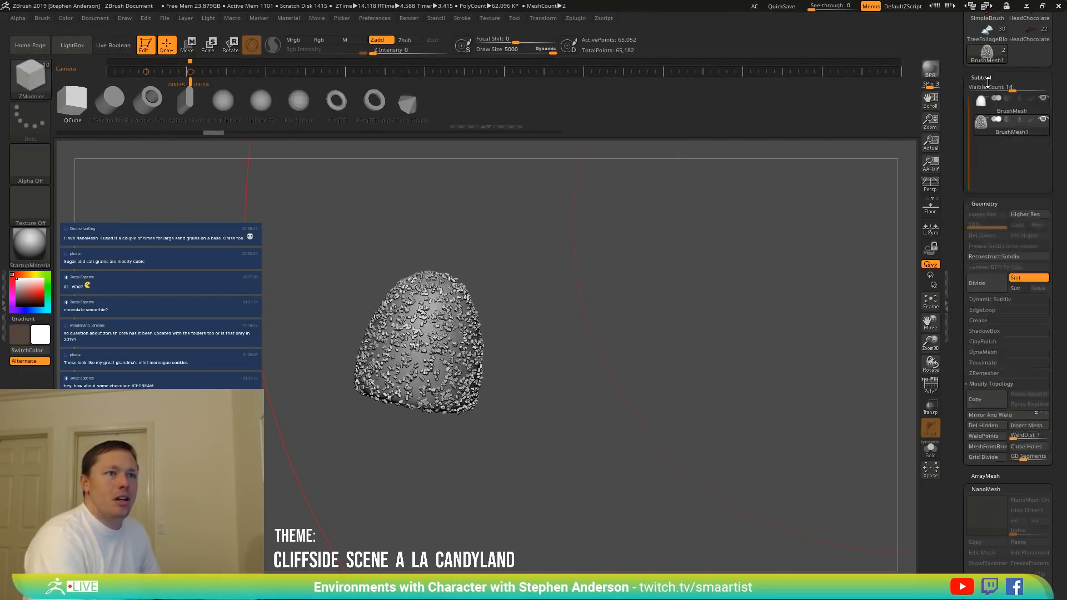
left_click(1000, 102)
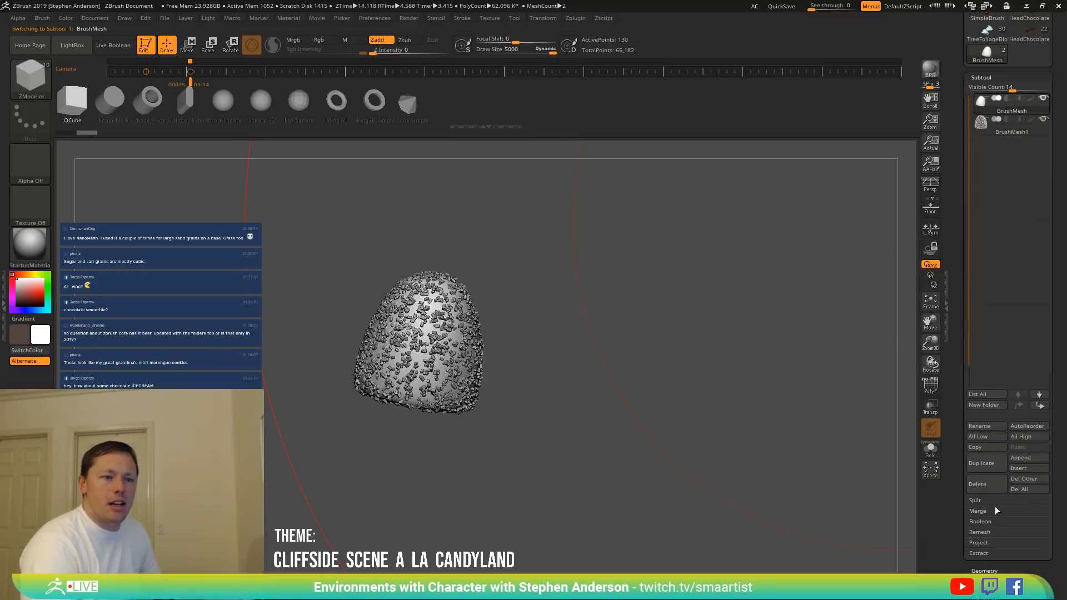
left_click(977, 510)
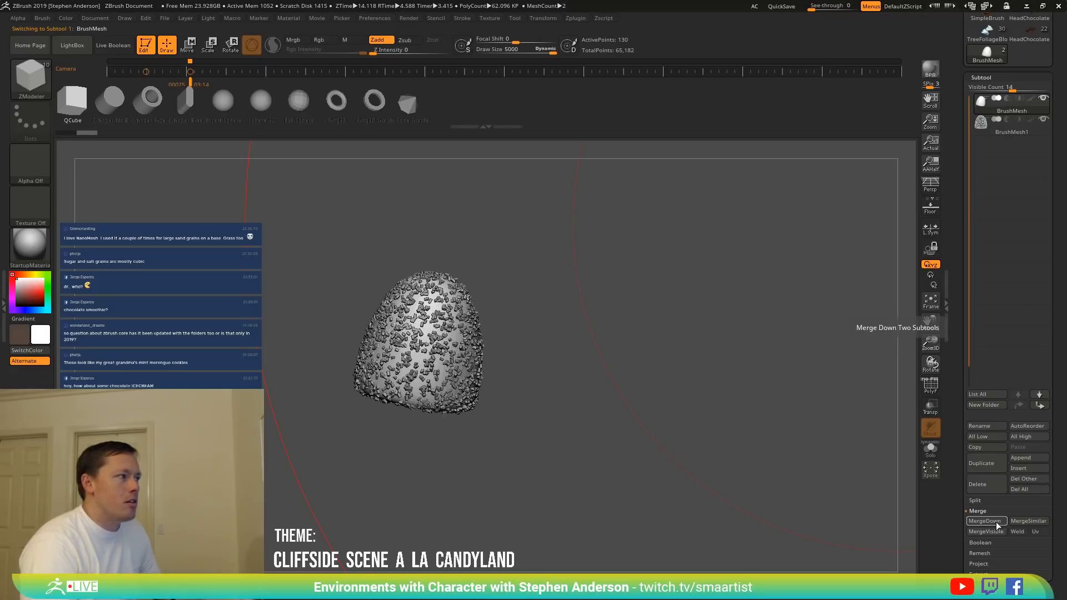
left_click(985, 521)
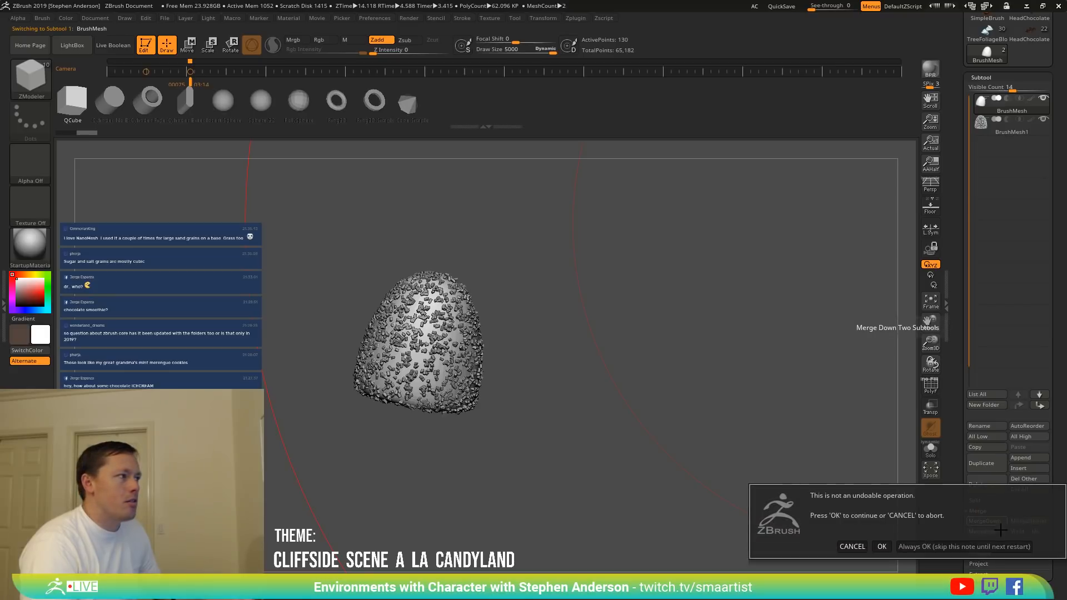
left_click(883, 547)
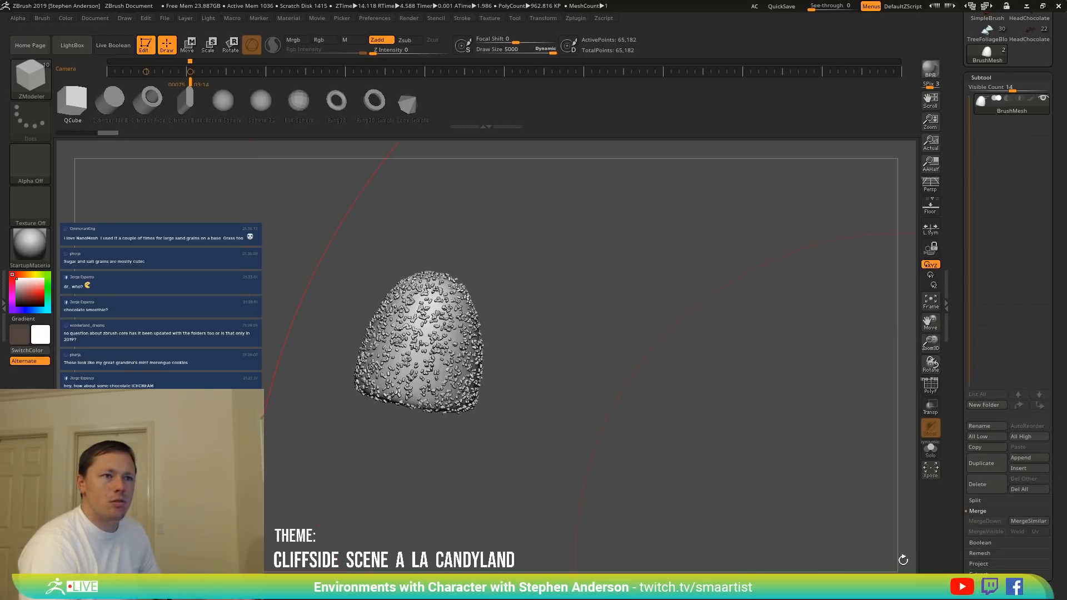
Rename the merged subtool to Gumdrop.
left_click(979, 426)
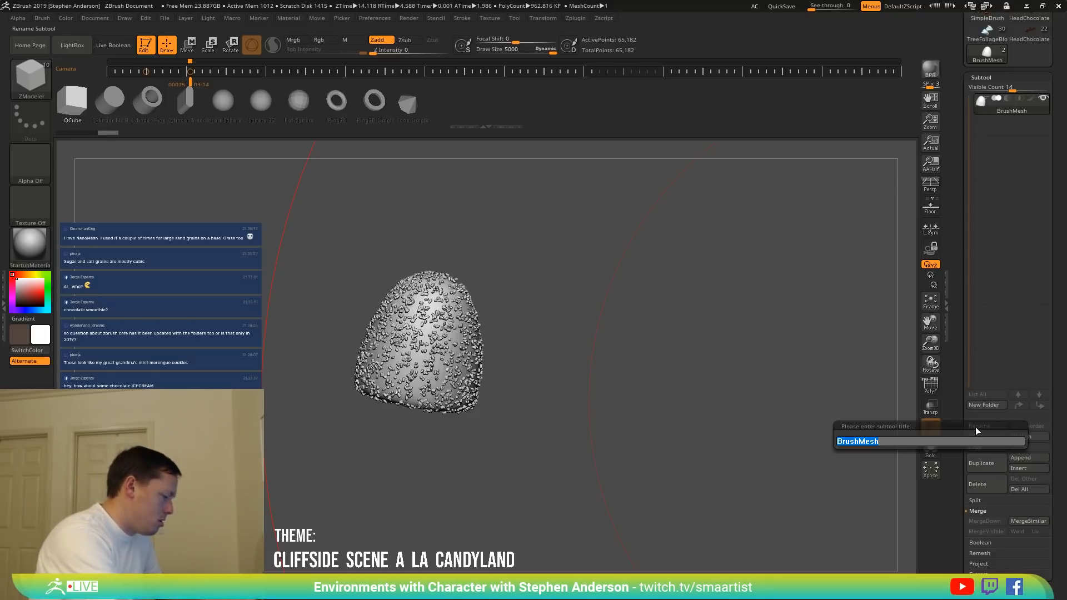
type("Gumdrop")
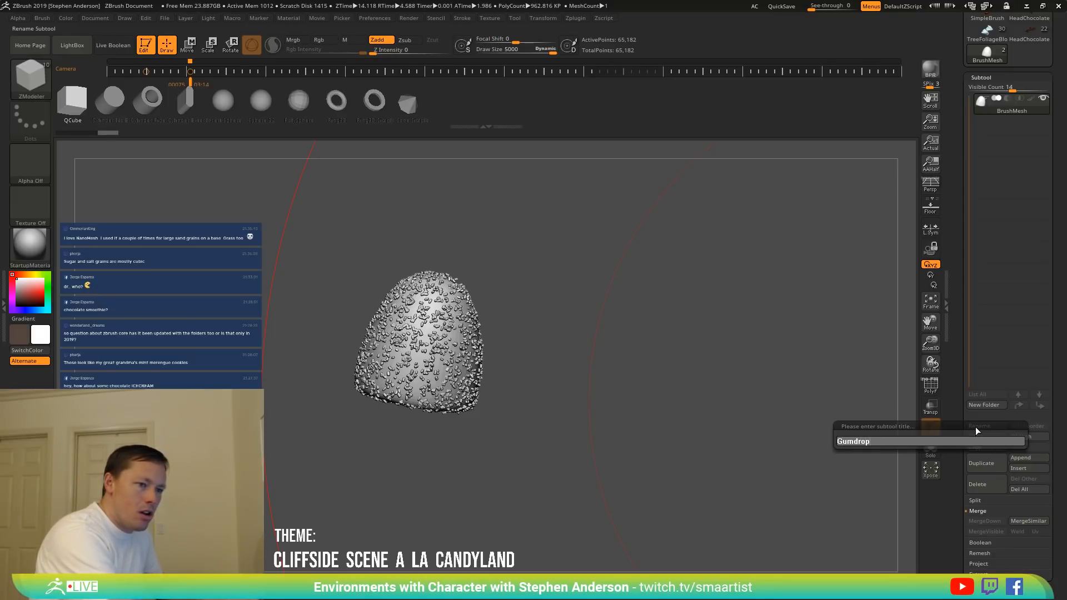
key("Return")
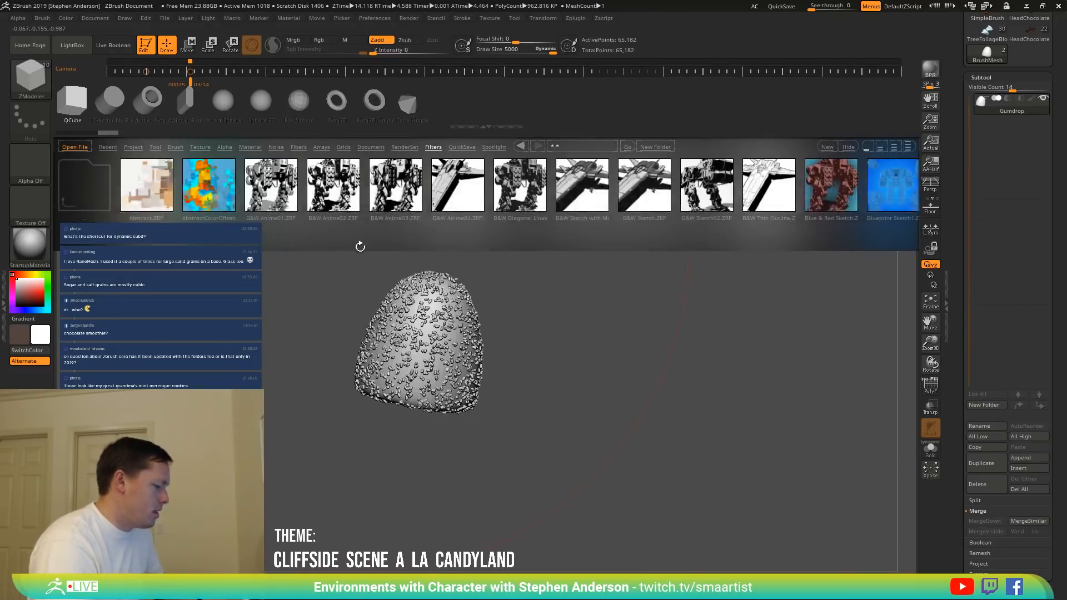
Select the SMA_Gumdrops insert brush and display the polygroups on the merged gumdrop.
key("b")
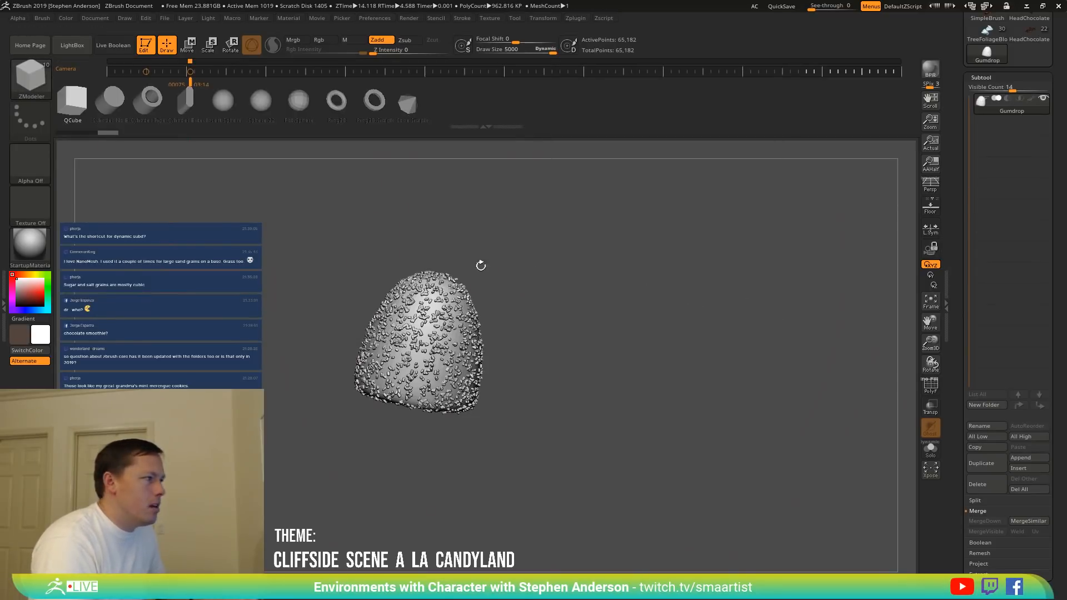
left_click(30, 78)
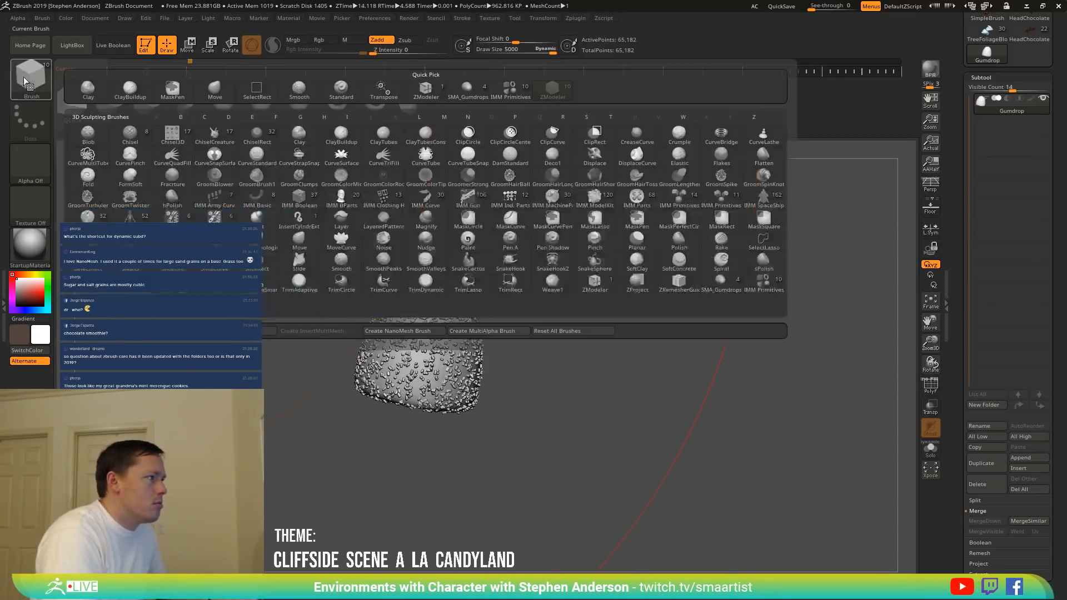
left_click(722, 283)
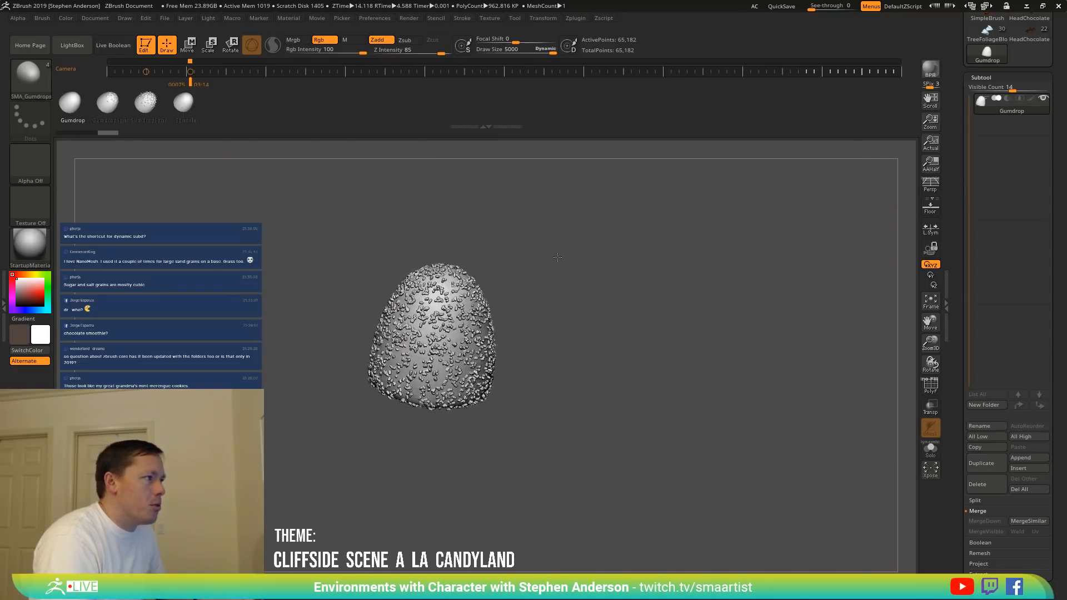
left_click_drag(558, 258, 560, 302)
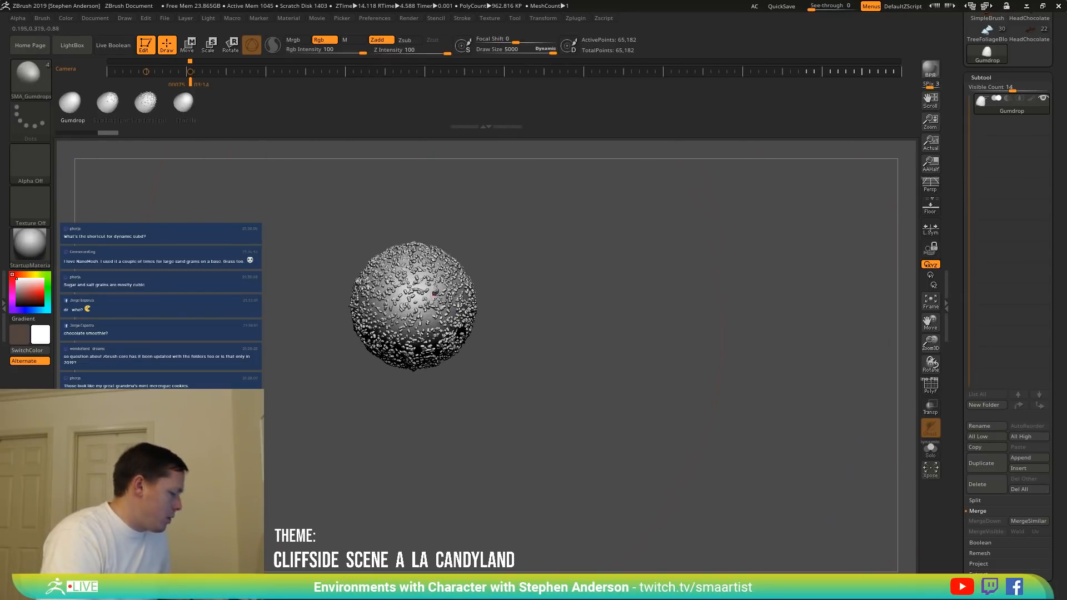
mouse_move(435, 284)
right_mouse_down("alt")
mouse_move(484, 317)
mouse_move(489, 371)
right_mouse_up("alt")
key("shift+f")
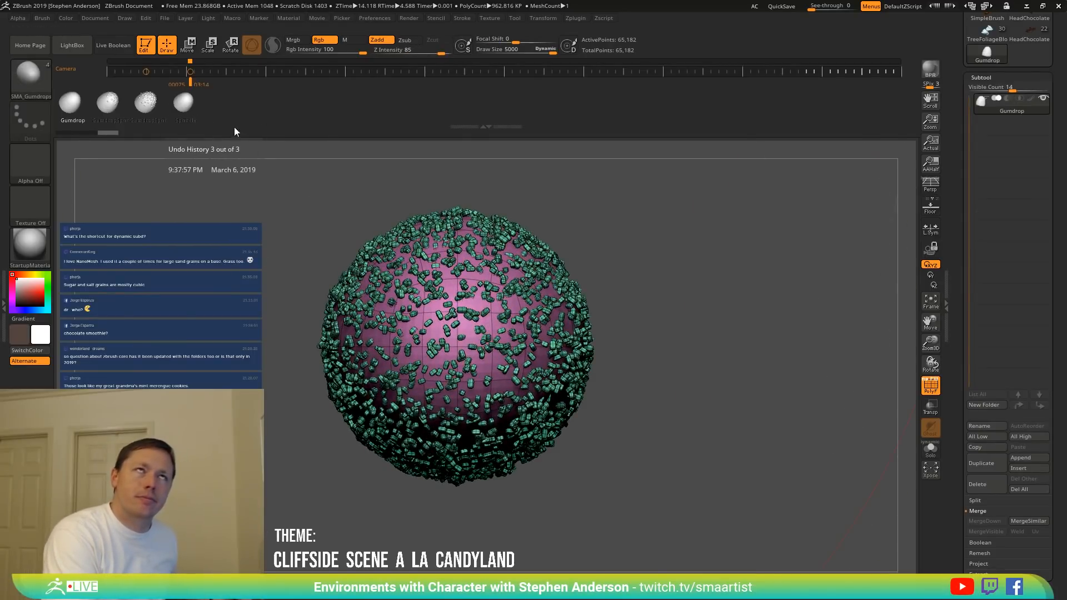
Try subdividing the whole merged gumdrop once, and undo the subdivision.
key("ctrl")
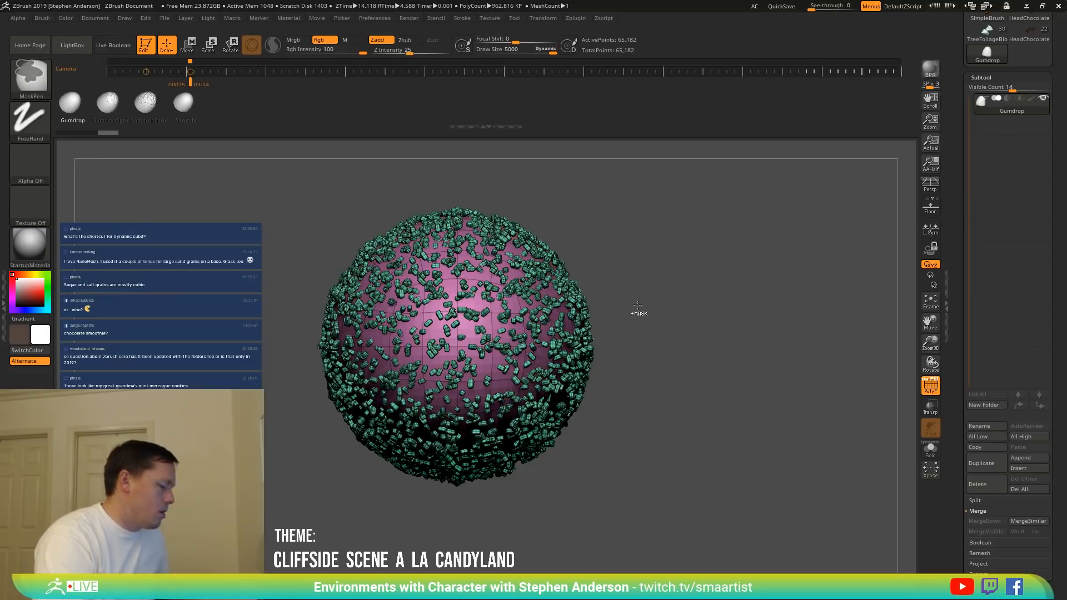
key("ctrl+d")
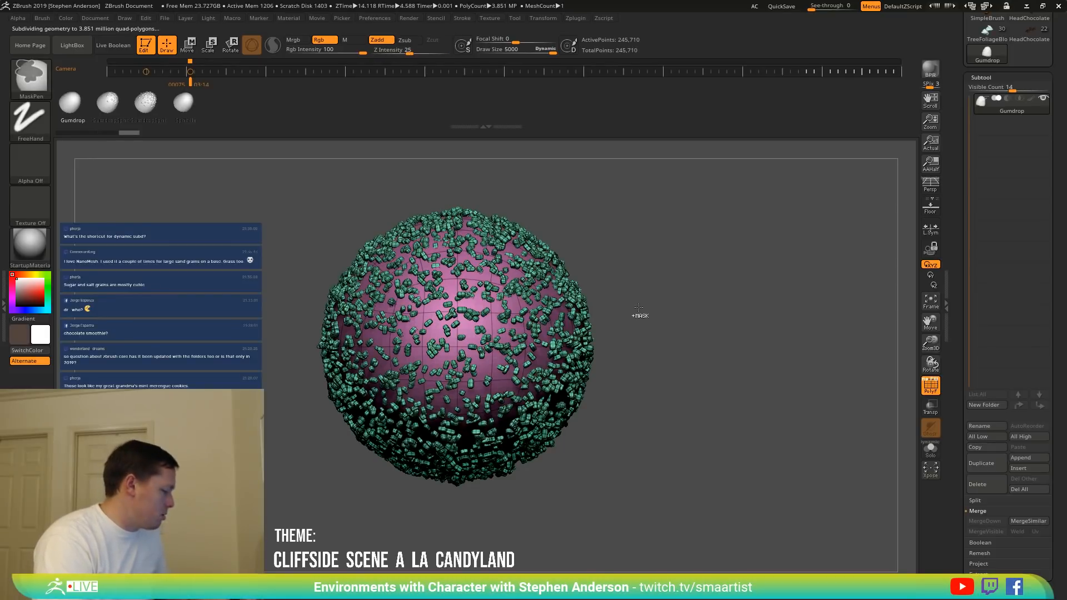
key("shift+d")
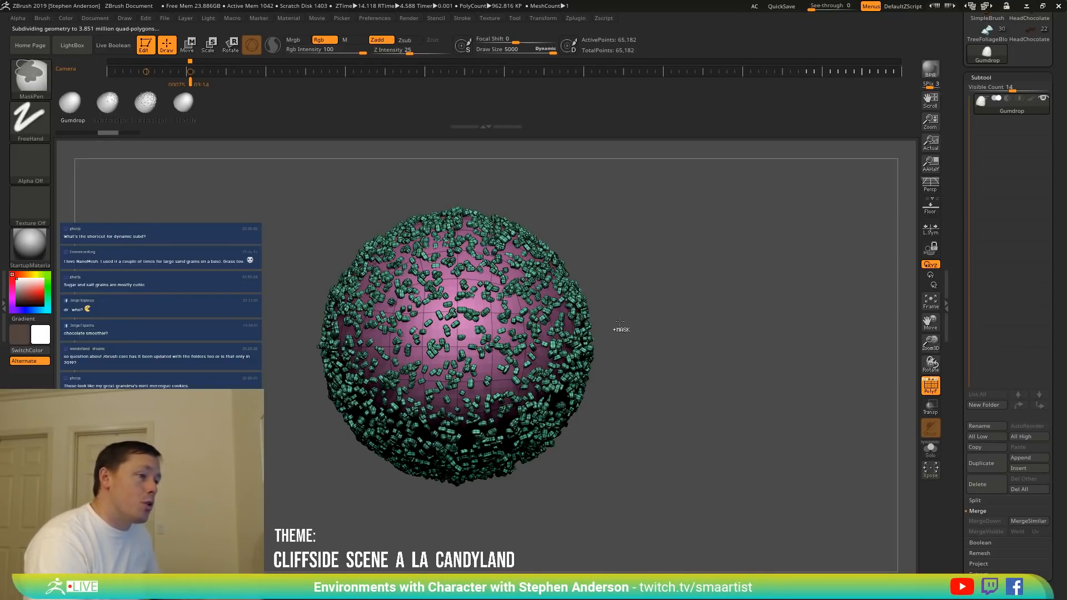
Try combining the body and grains into one polygroup, and examine the mesh without polygroup display or dynamic subdivision.
mouse_move(634, 314)
left_mouse_down()
mouse_move(666, 262)
mouse_move(635, 317)
left_mouse_up()
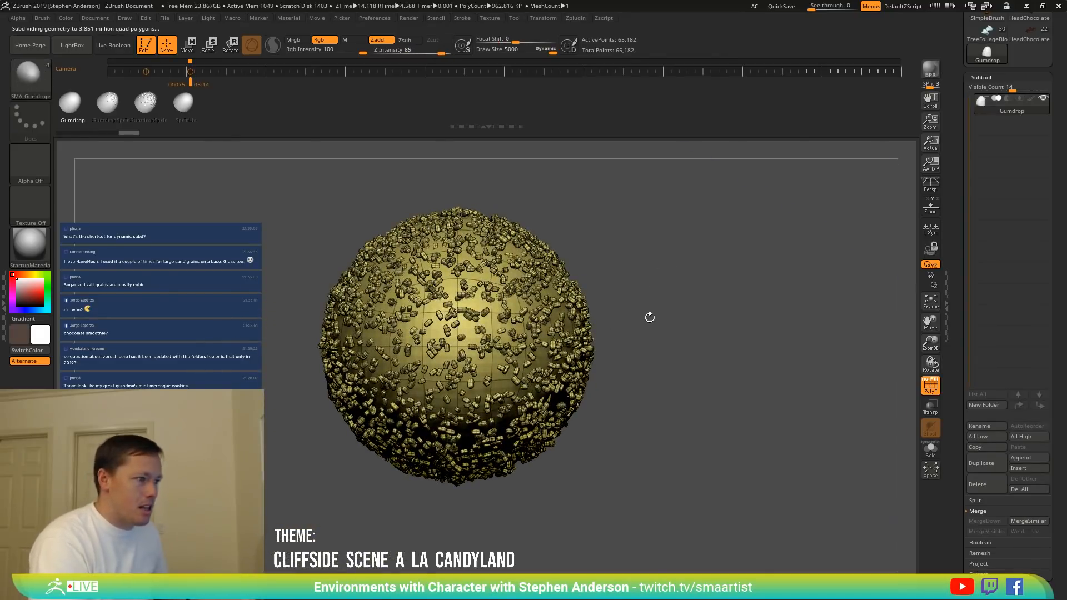
key("shift+f")
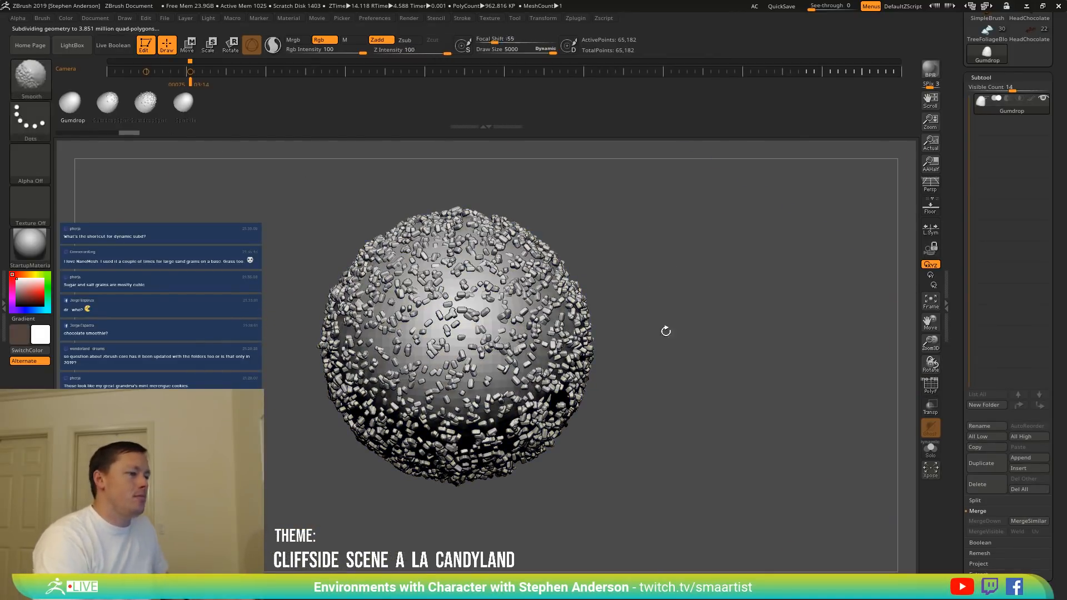
key("shift+d")
mouse_move(630, 349)
left_mouse_down()
mouse_move(654, 275)
mouse_move(647, 260)
left_mouse_up()
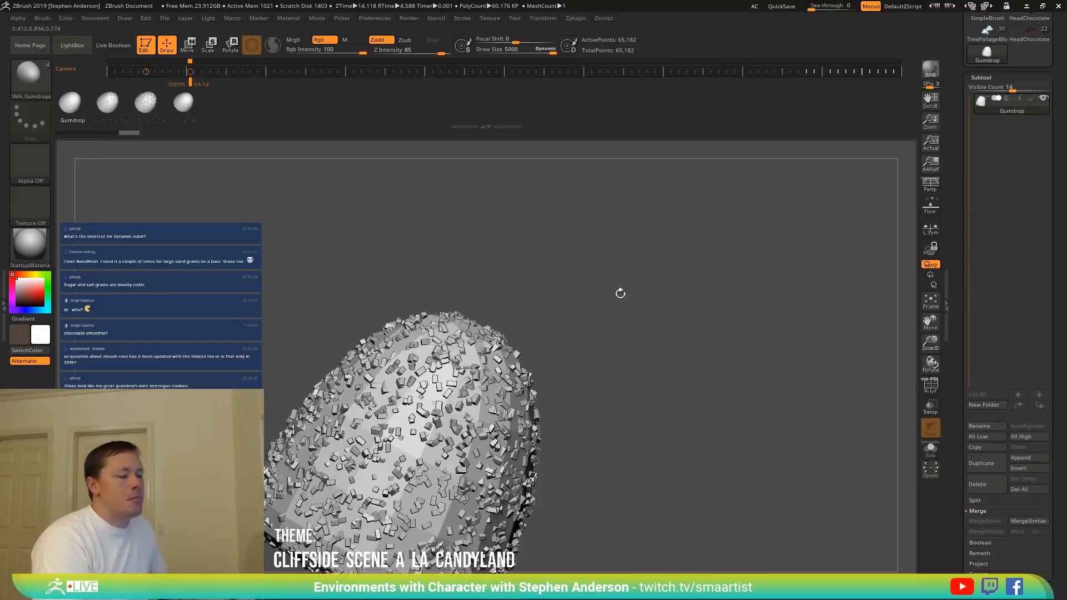
key("ctrl")
left_click_drag(650, 321, 663, 359)
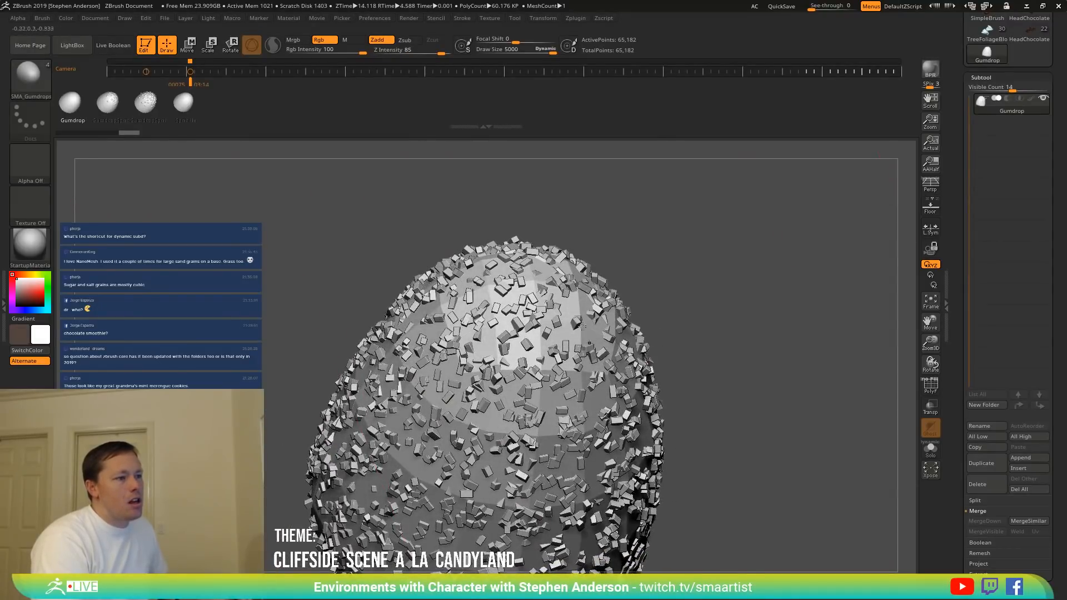
key("shift")
key("ctrl+shift")
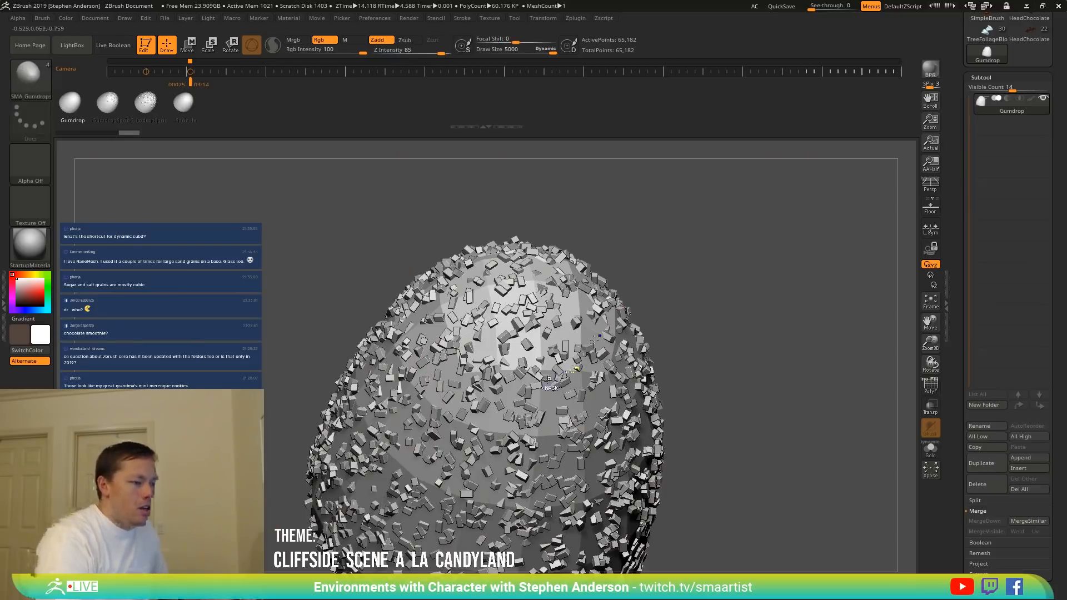
Split the merged gumdrop into separate subtools by polygroup, and move the body's subtool above the grains.
key("shift+f")
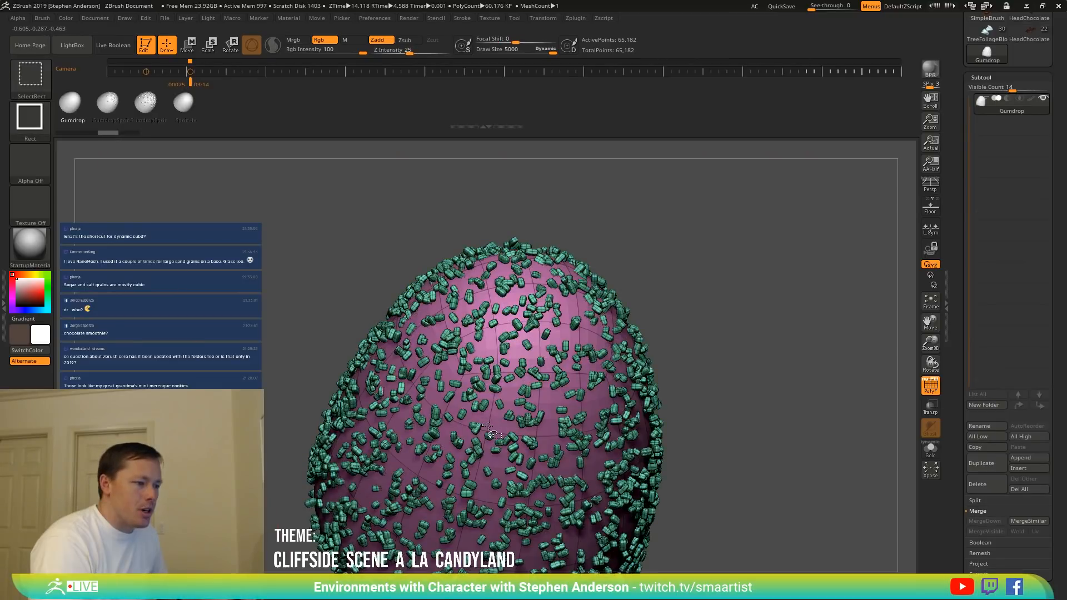
key("ctrl")
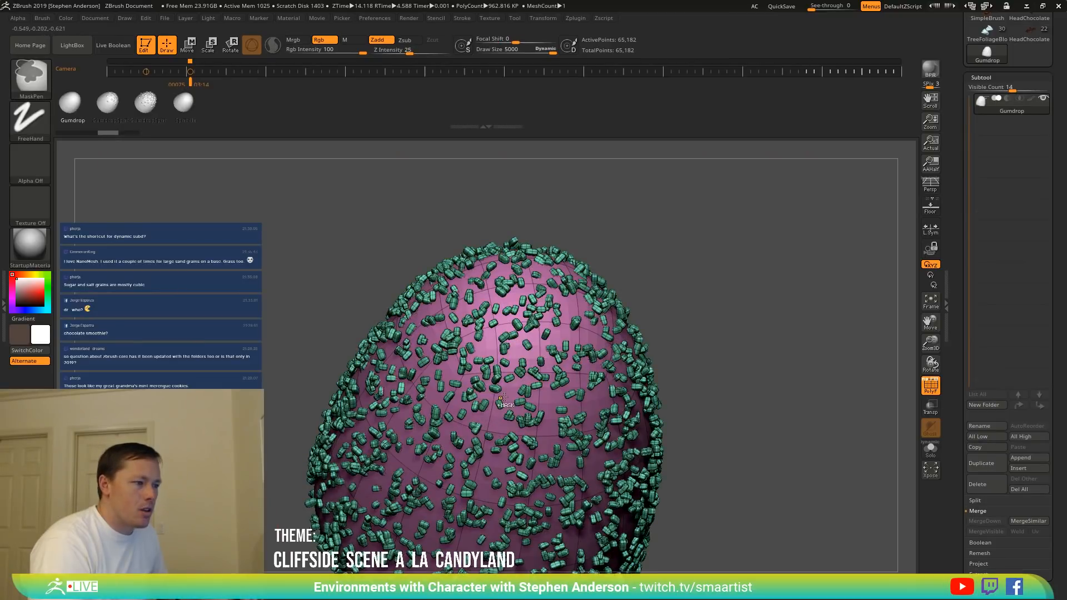
left_click(1013, 500)
left_click(1028, 510)
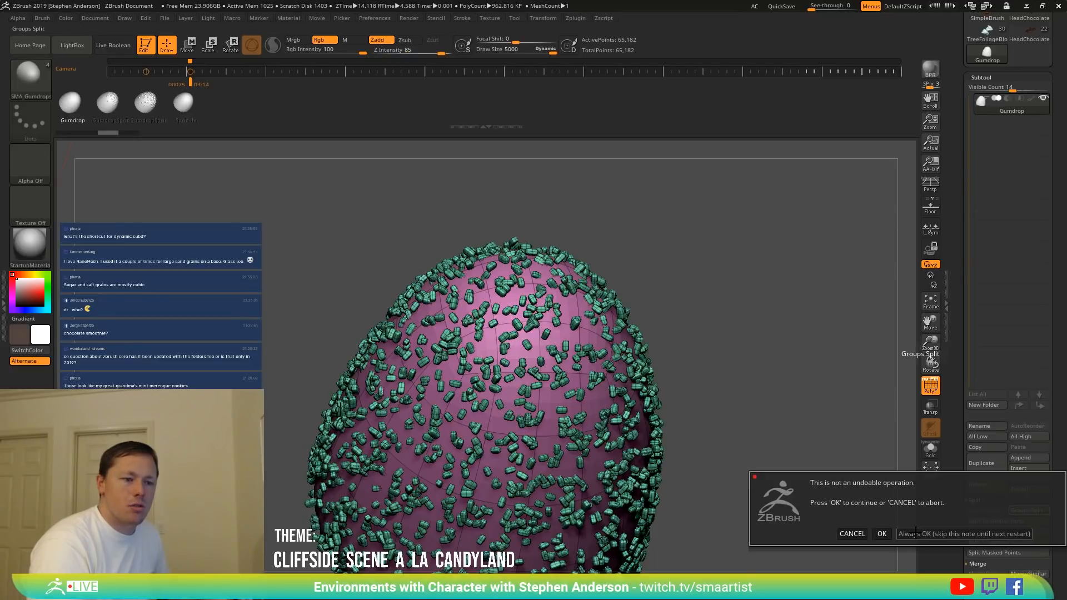
left_click(915, 533)
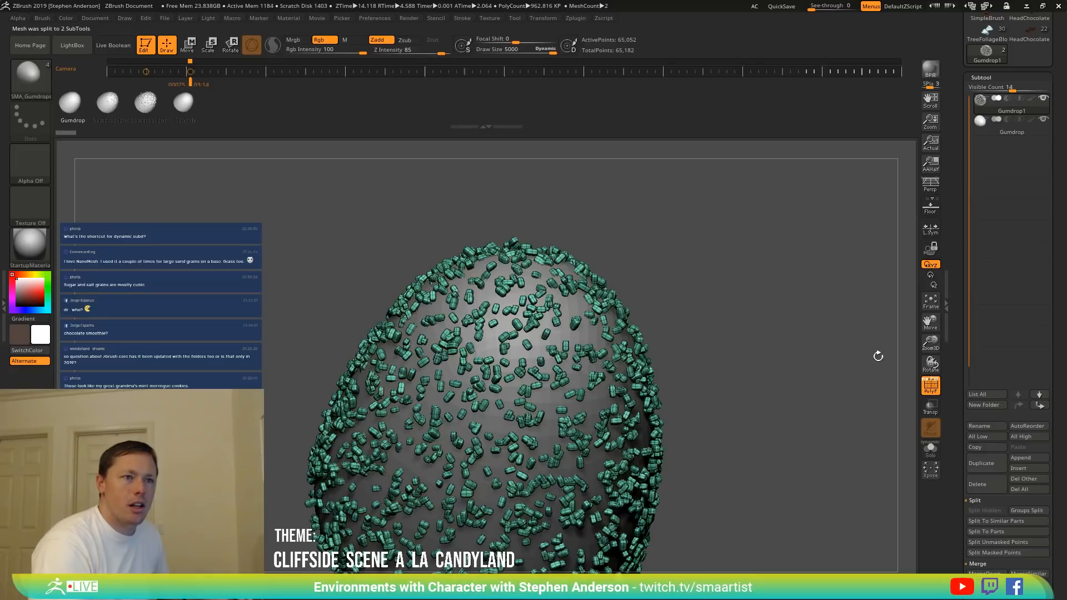
key("alt+Down")
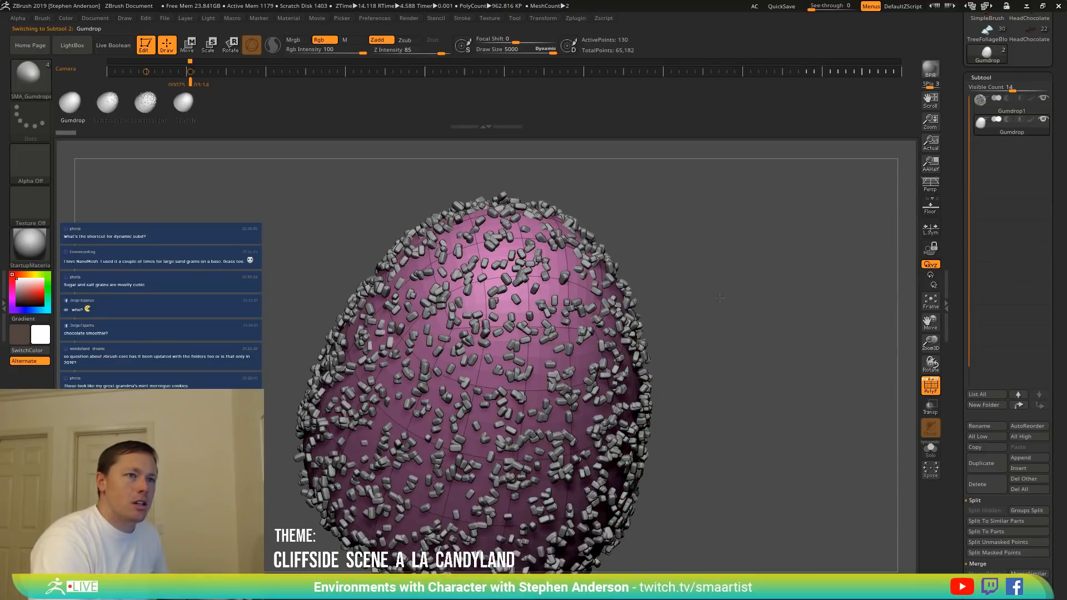
left_click_drag(719, 299, 819, 385)
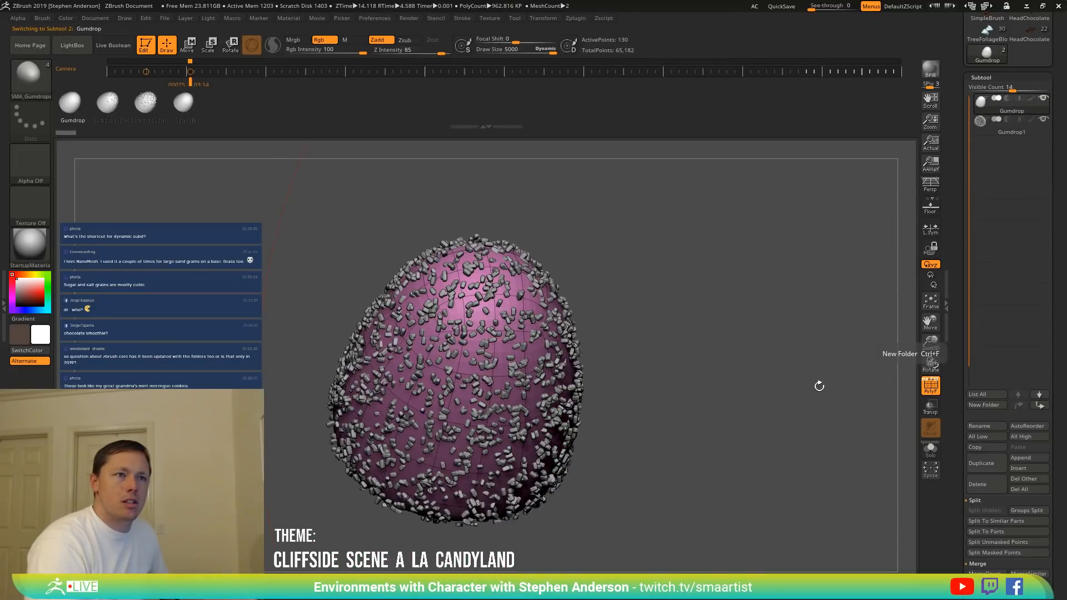
Set the brush draw size to 252 and subdivide the gumdrop body's mesh once.
key("s")
left_click(615, 364)
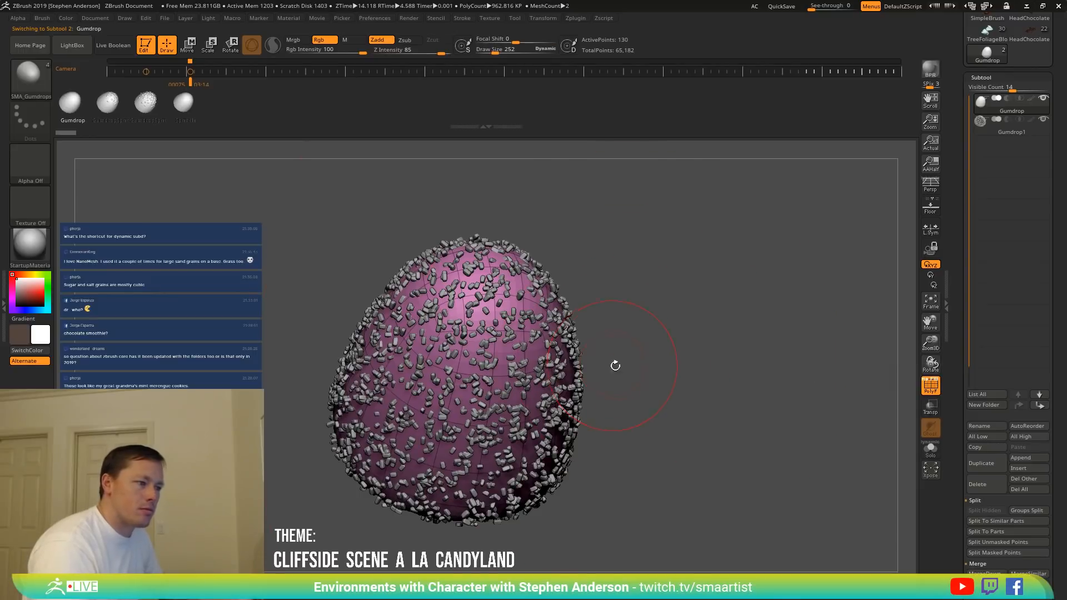
left_click_drag(664, 382, 667, 365)
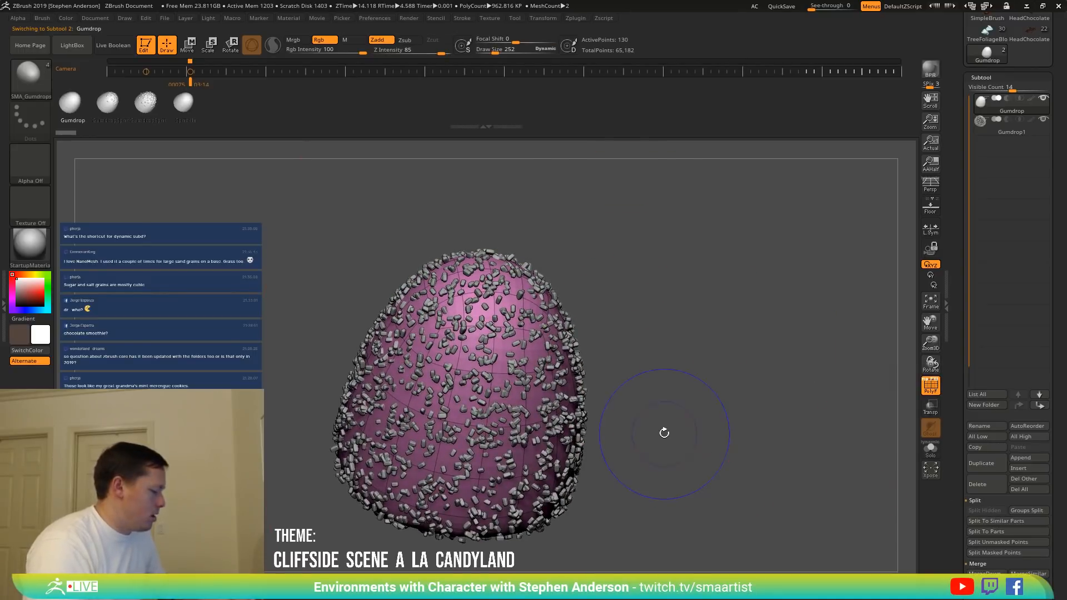
left_click_drag(662, 431, 789, 456)
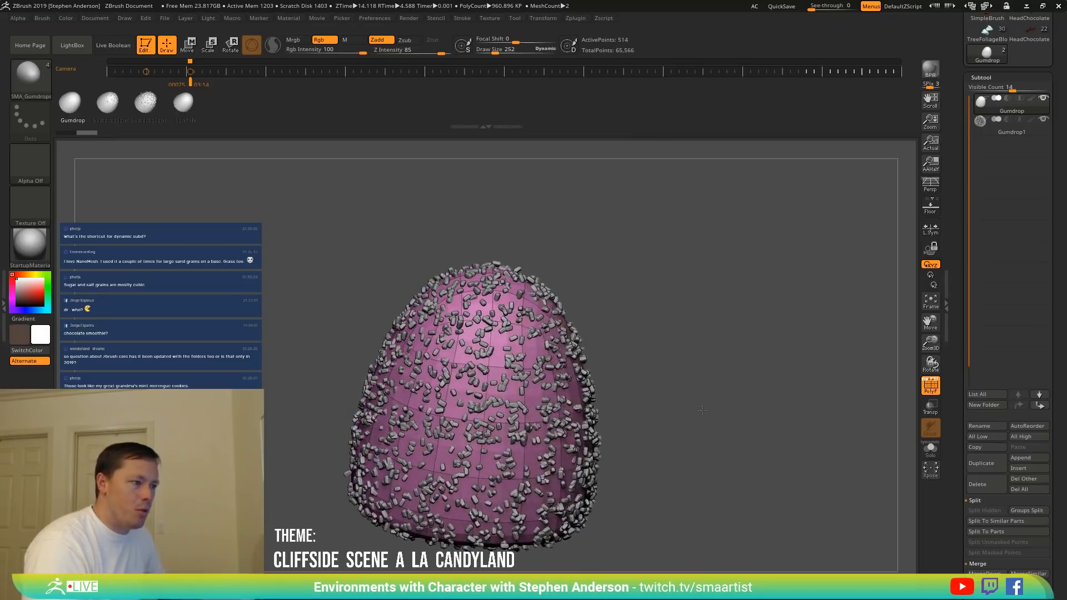
Delete the gumdrop body's lower subdivision level and turn off the polygroup wireframe display.
scroll(1011, 528, "down", 5)
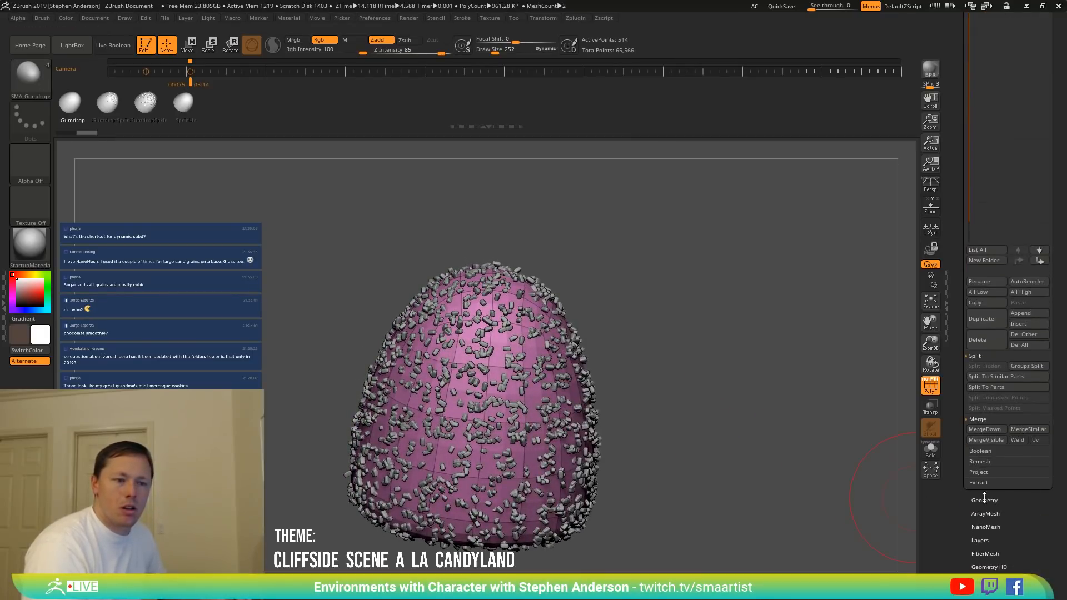
left_click(985, 501)
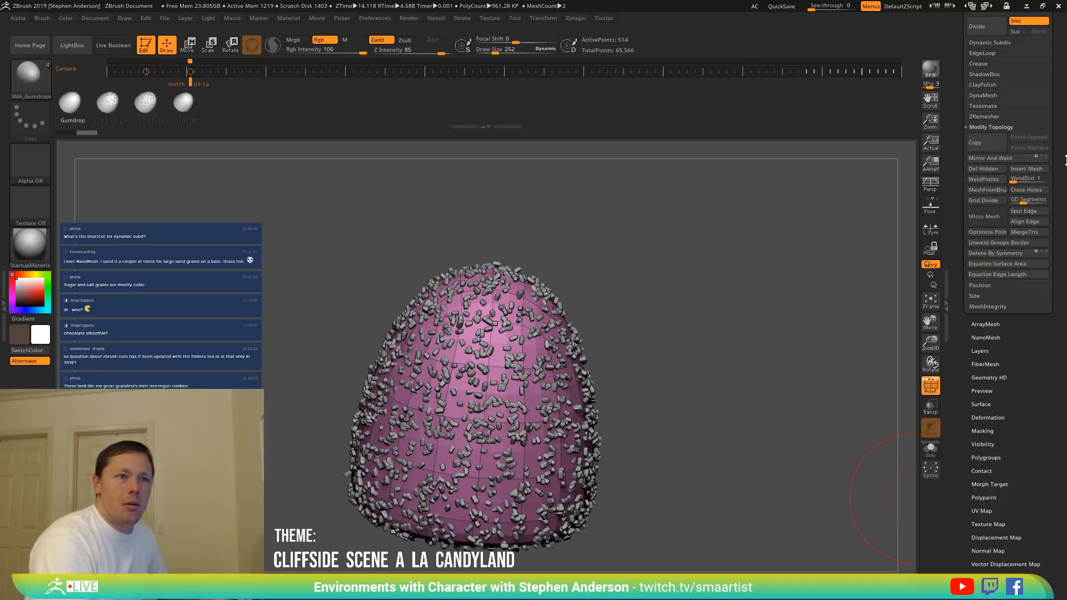
scroll(1001, 156, "up", 7)
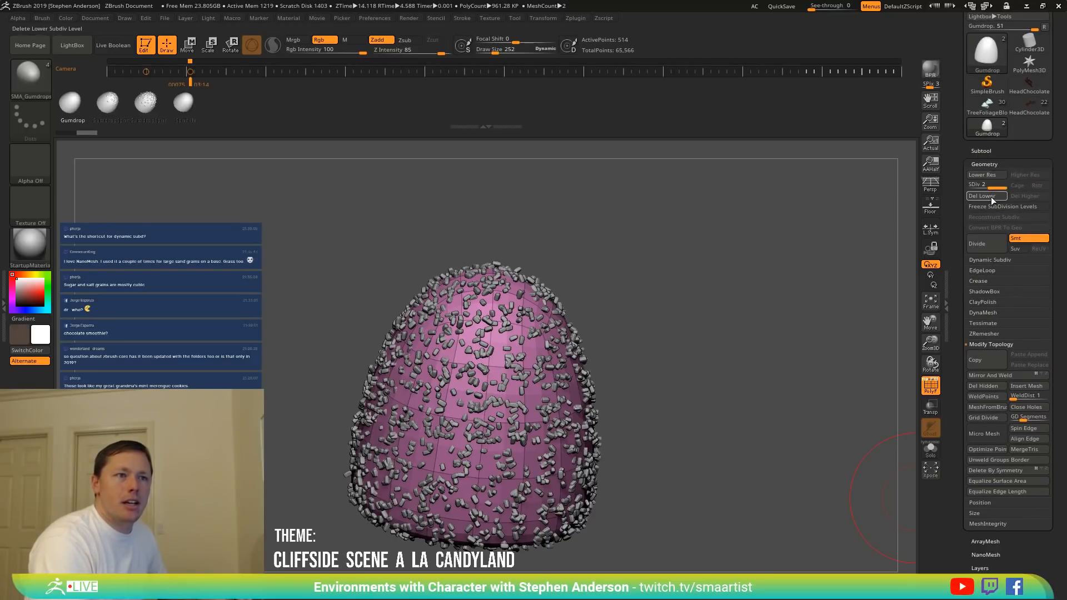
left_click(983, 152)
key("shift+f")
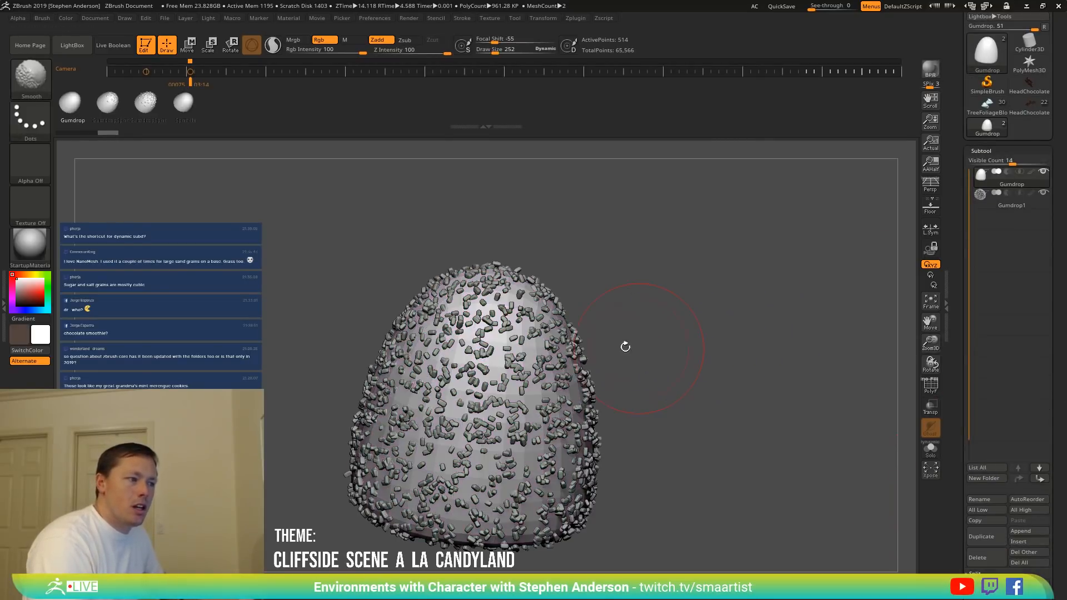
mouse_move(624, 345)
left_mouse_down()
mouse_move(649, 371)
mouse_move(636, 340)
left_mouse_up()
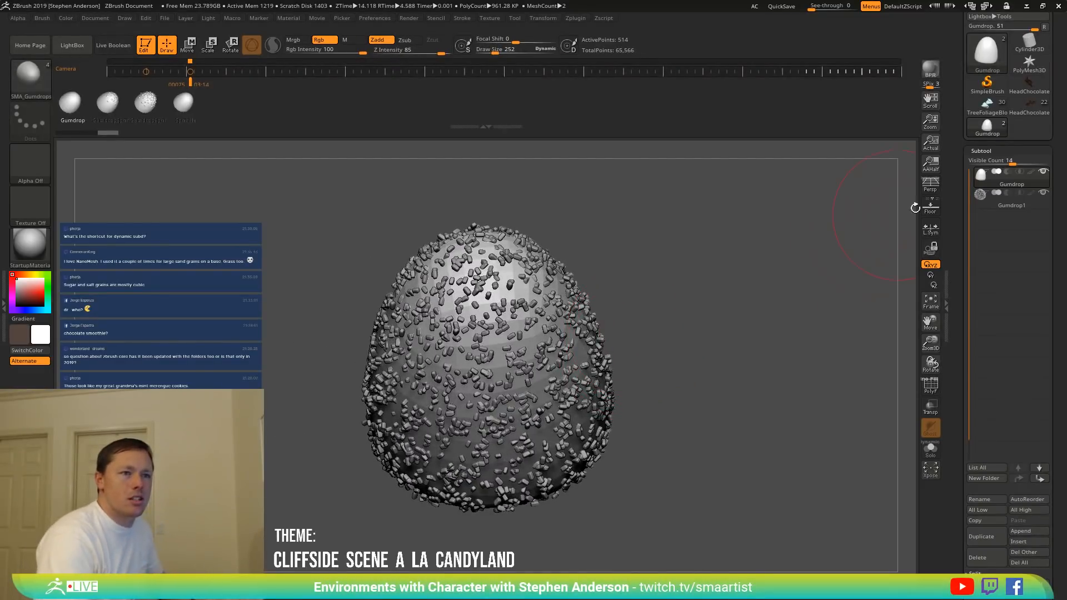
Merge the gumdrop body's subtool down into the grains' subtool.
left_click(979, 204)
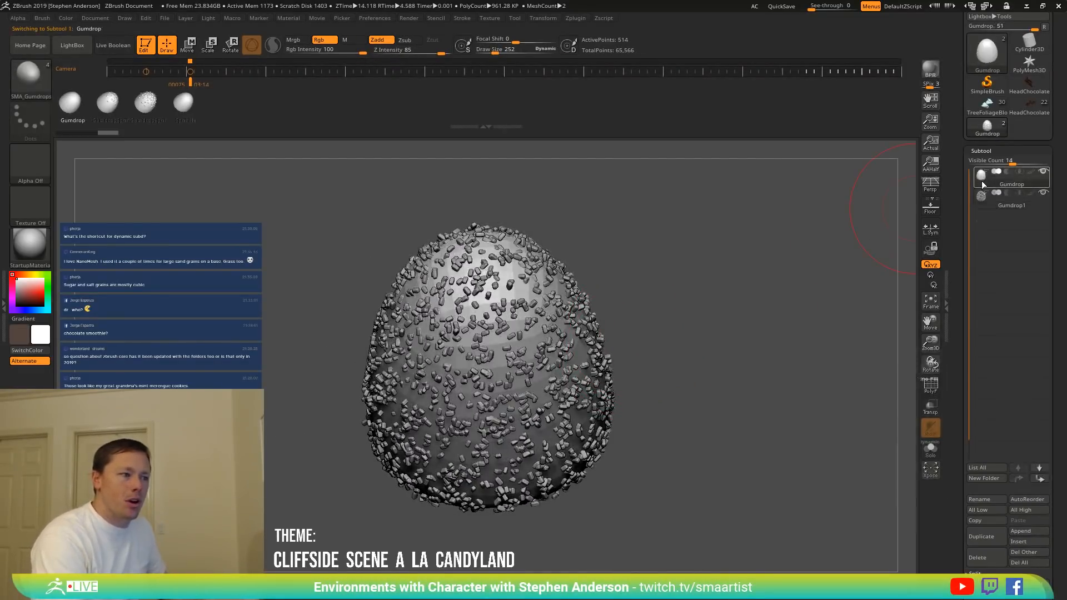
mouse_move(702, 395)
left_mouse_down()
mouse_move(717, 372)
mouse_move(559, 250)
left_mouse_up()
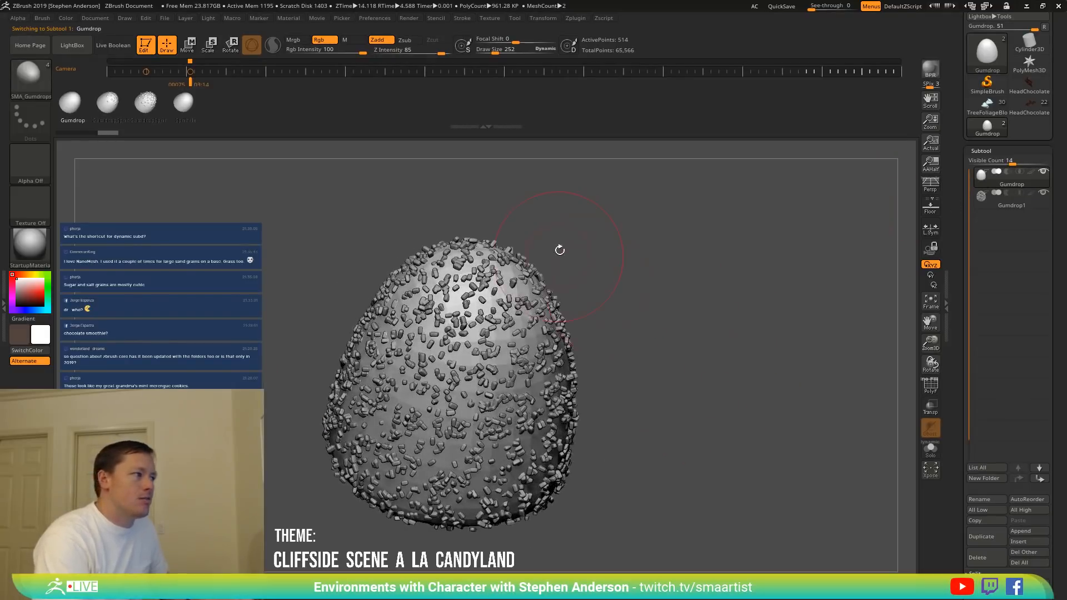
key("shift+f")
key("shift+f")
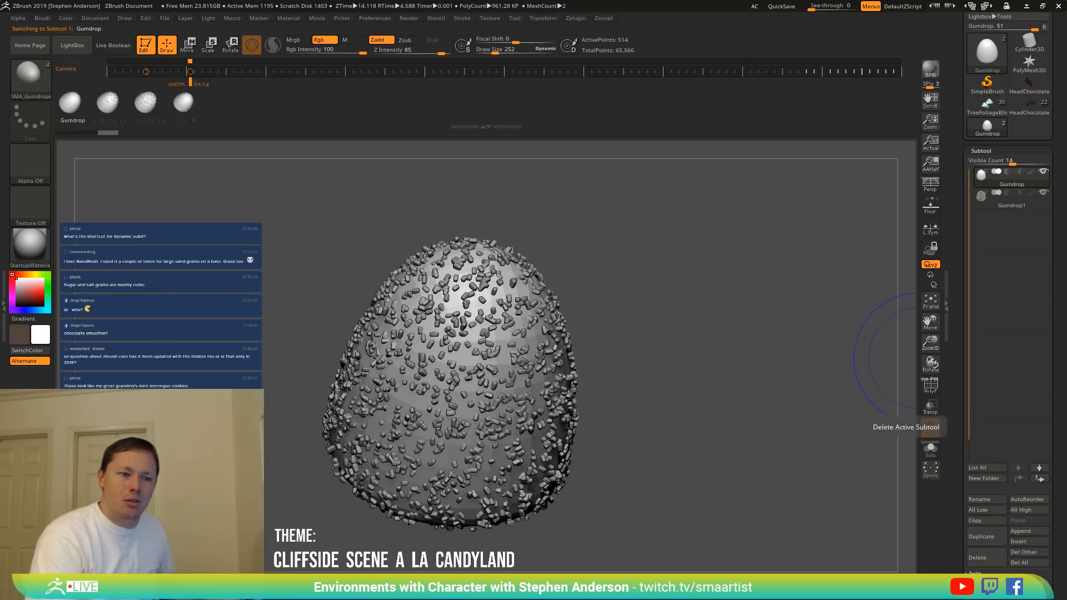
scroll(1039, 556, "down", 3)
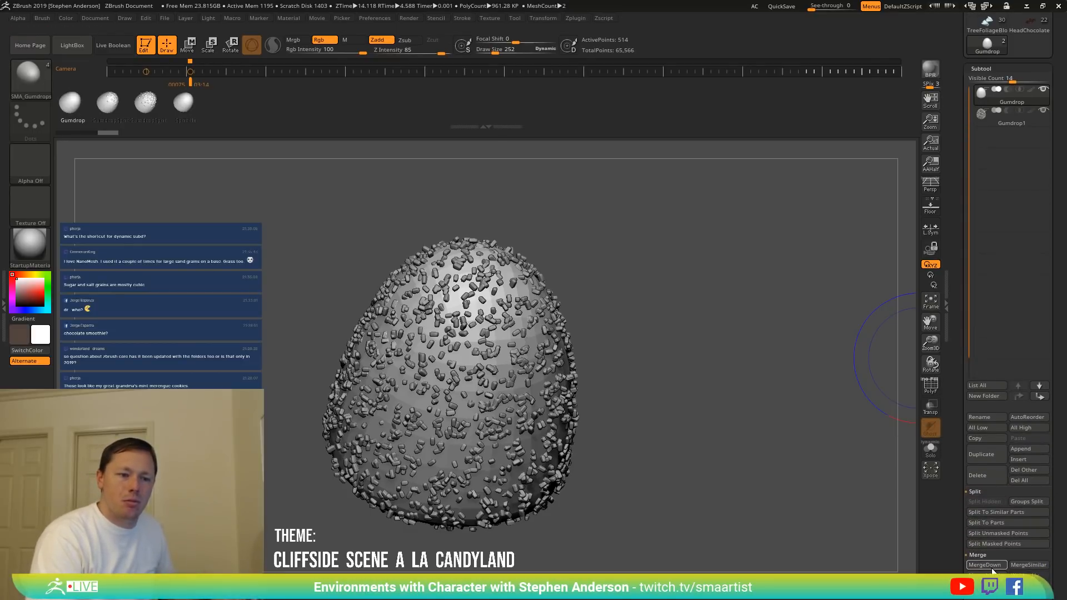
left_click(979, 565)
left_click(889, 588)
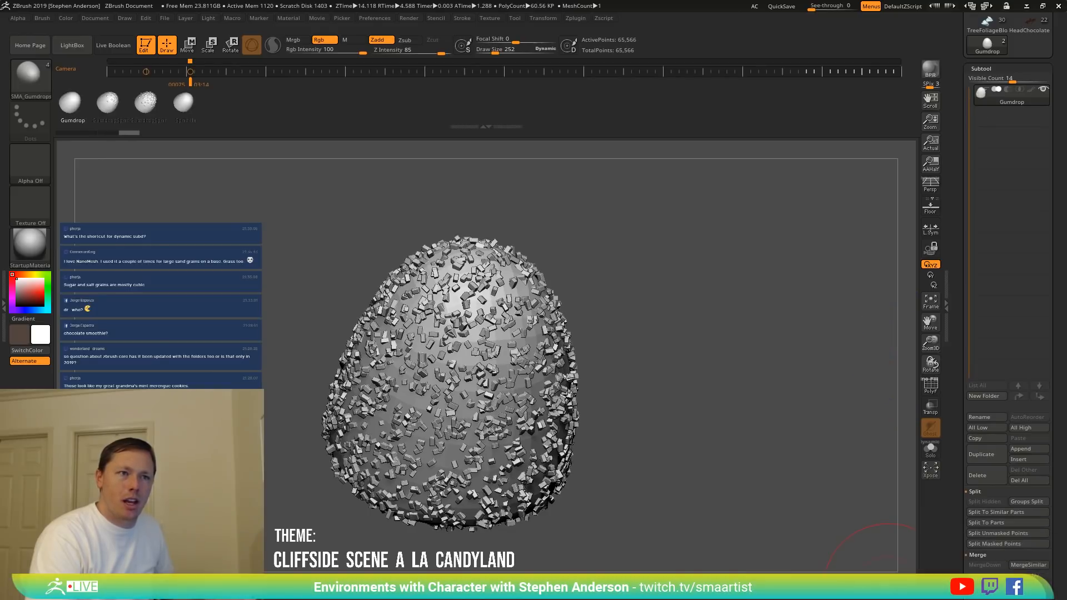
Preview the merged gumdrop with dynamic subdivision, and return to the unsmoothed mesh with polygroups displayed.
left_click_drag(685, 349, 651, 376)
key("d")
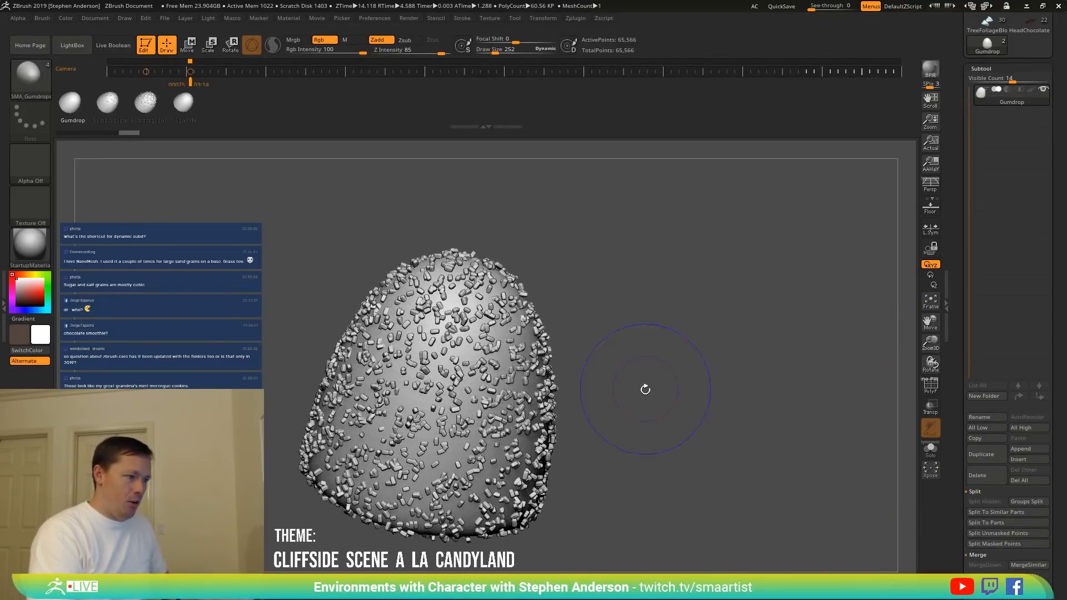
key("shift+f")
key("shift+d")
left_click_drag(645, 389, 645, 360)
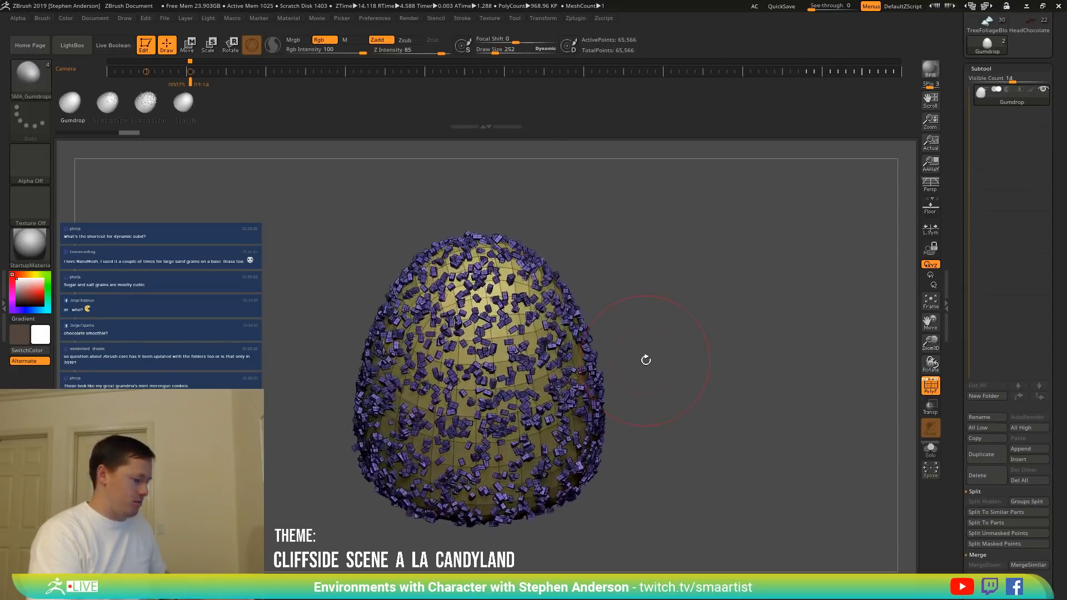
Try grouping the merged gumdrop as one polygroup, compare its grains with and without dynamic subdivision, and undo the grouping.
key("ctrl+w")
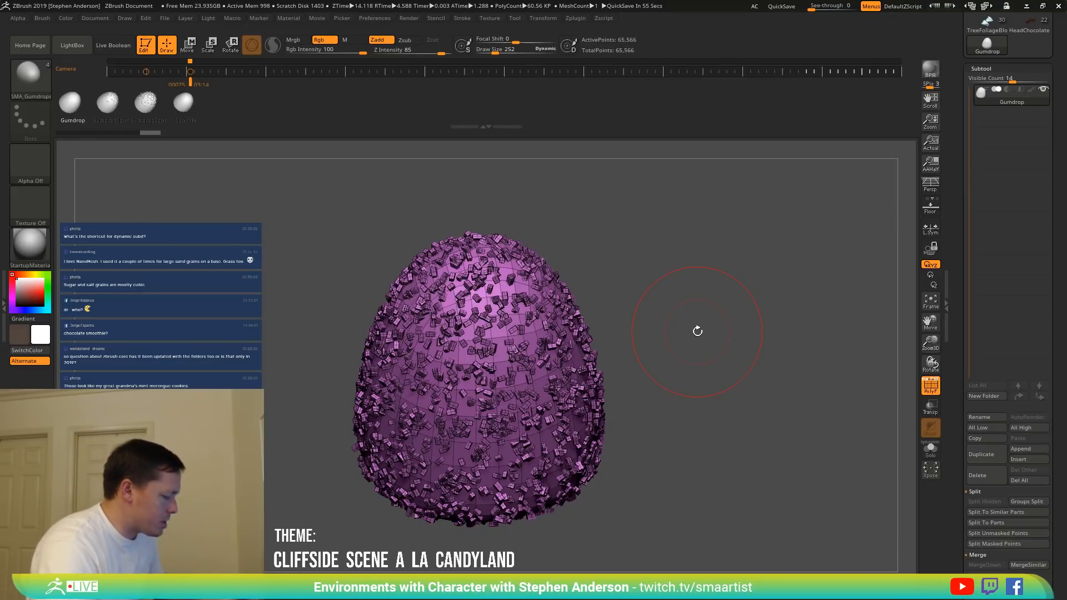
left_click_drag(692, 340, 672, 346)
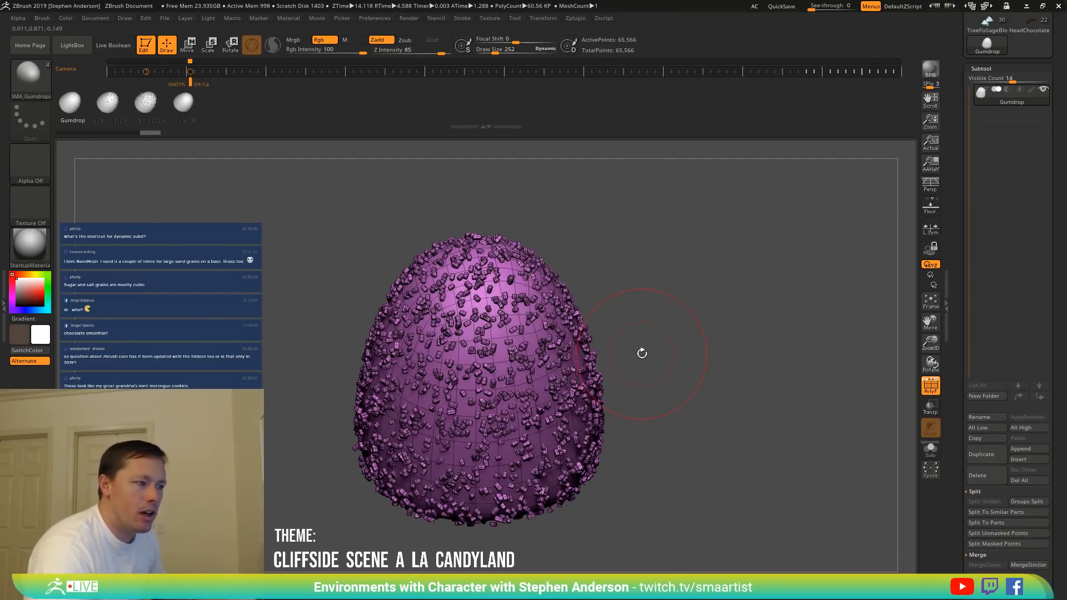
key("d")
mouse_move(438, 335)
right_mouse_down("ctrl")
mouse_move(503, 389)
mouse_move(633, 416)
right_mouse_up("ctrl")
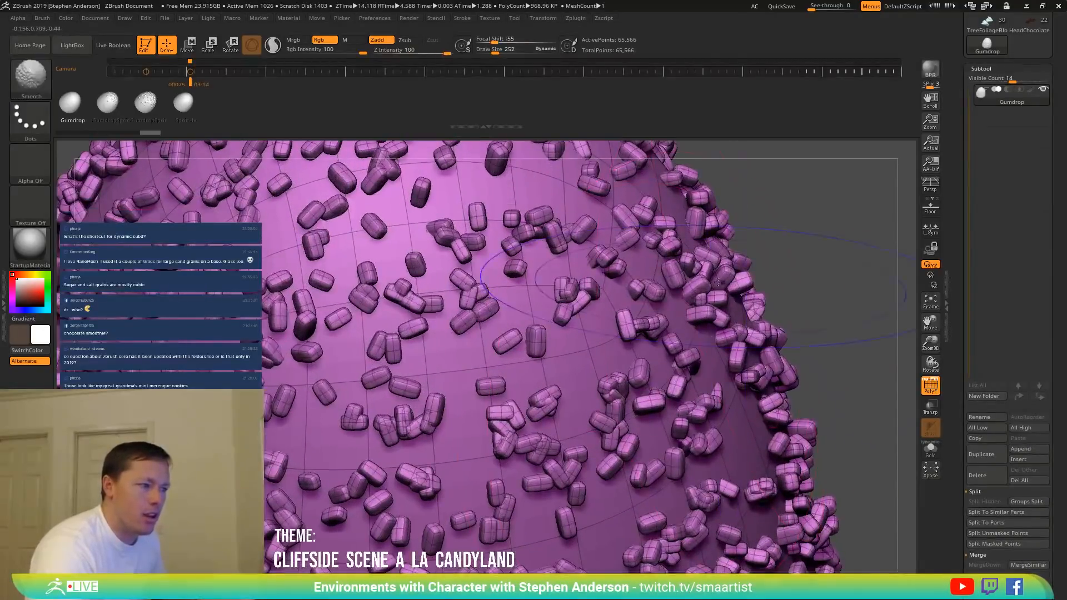
key("shift+d")
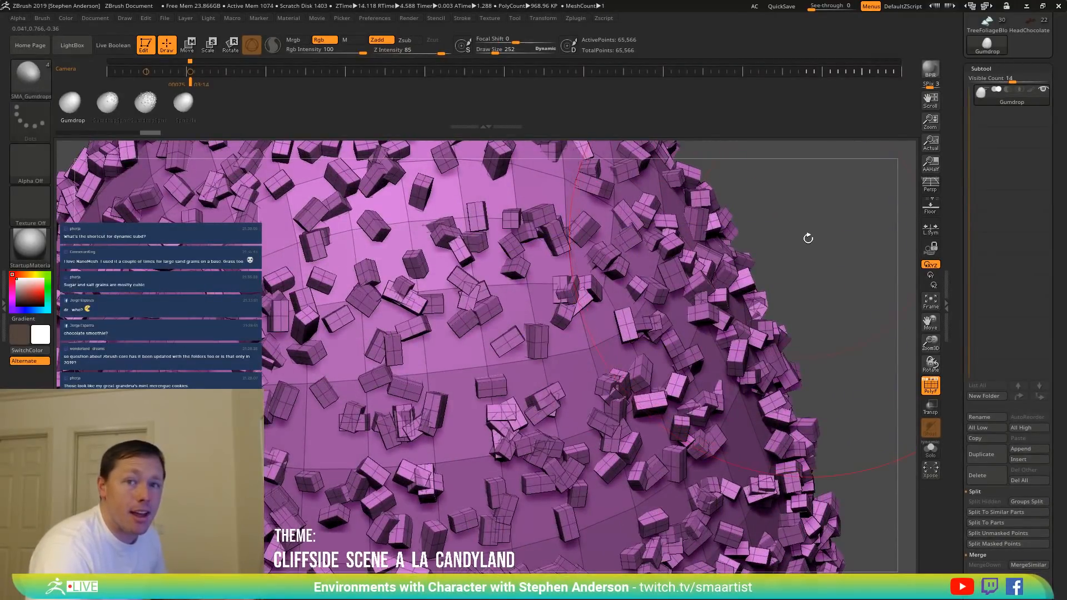
key("d")
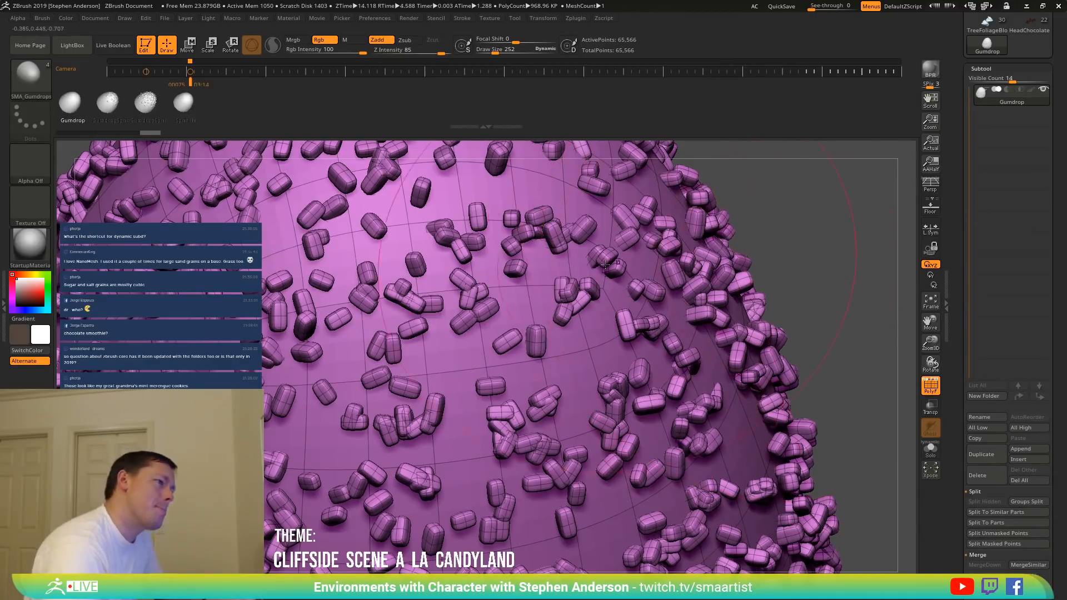
mouse_move(601, 277)
right_mouse_down("ctrl")
mouse_move(719, 240)
mouse_move(662, 272)
mouse_move(689, 262)
mouse_move(690, 290)
right_mouse_up("ctrl")
key("ctrl")
key("shift+d")
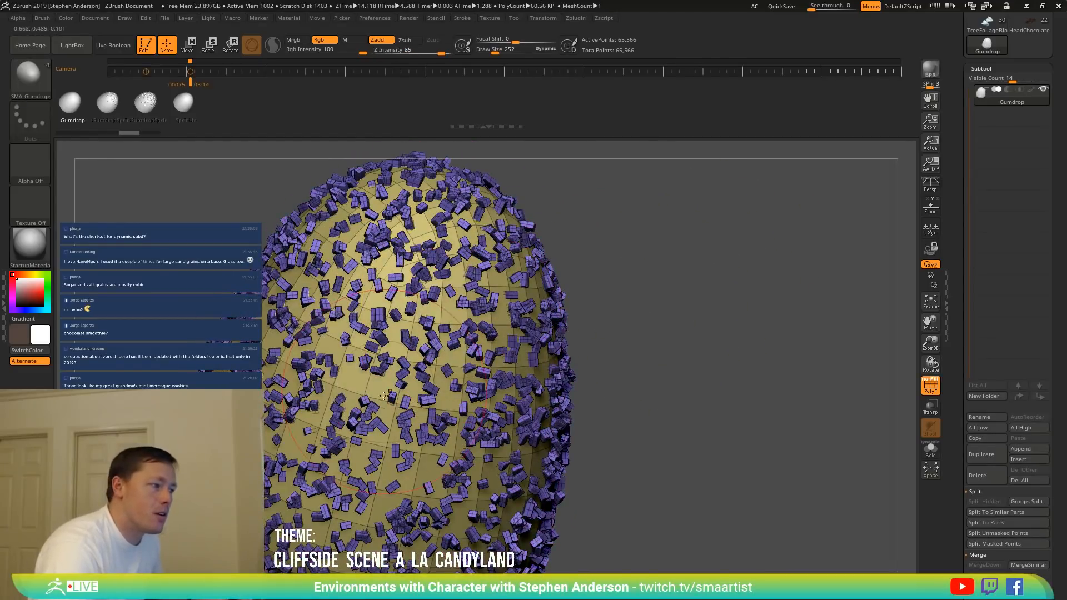
Isolate the body's polygroup, show the whole gumdrop again, and examine the unsmoothed grains up close.
left_click(333, 385, "ctrl+shift")
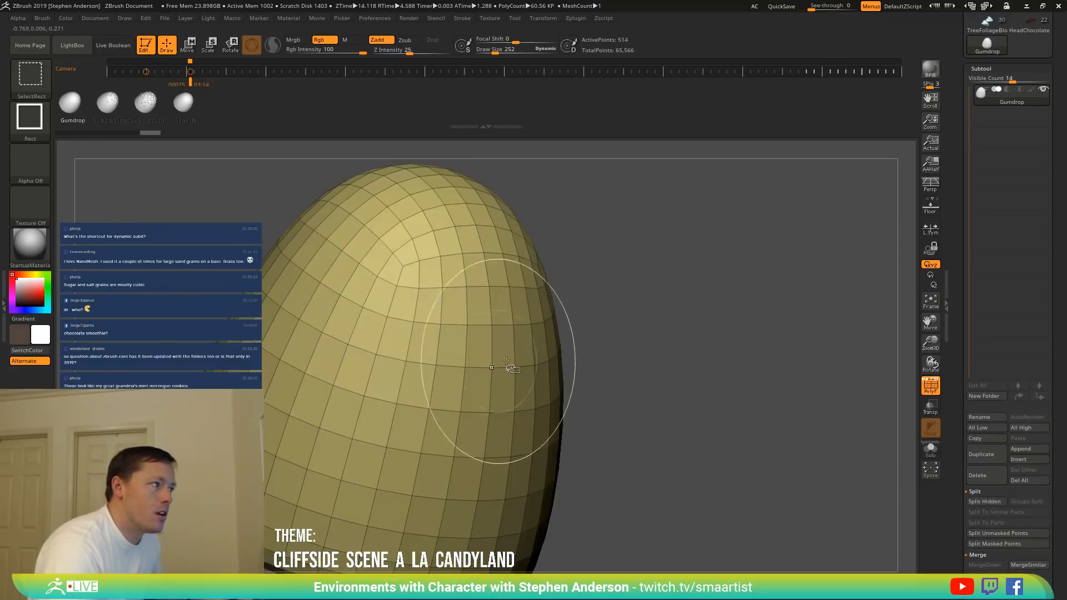
left_click(668, 356, "ctrl+shift")
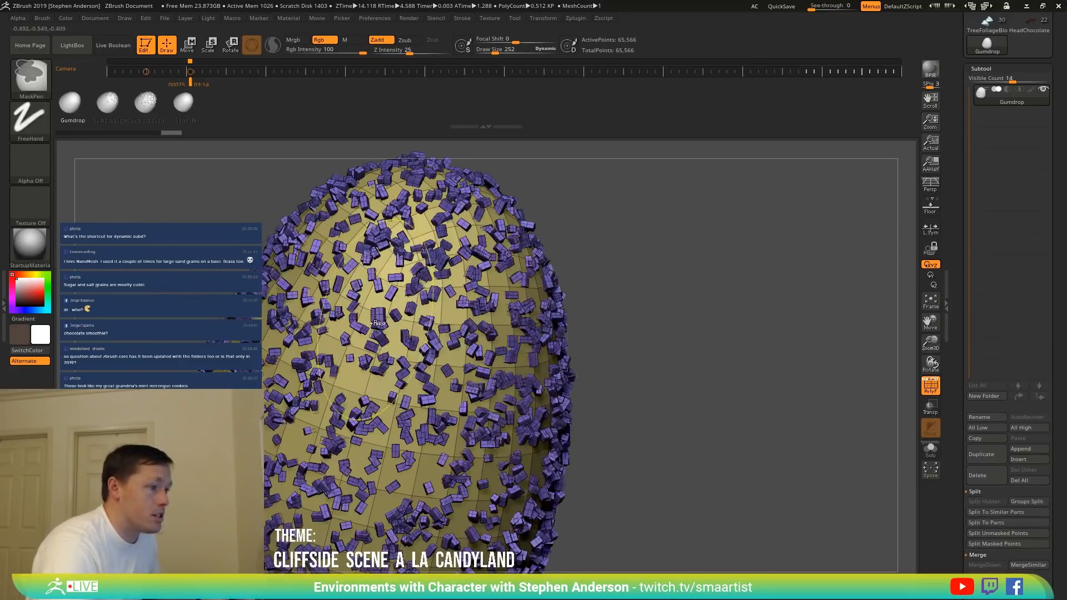
right_click_drag(668, 356, 424, 307, "ctrl")
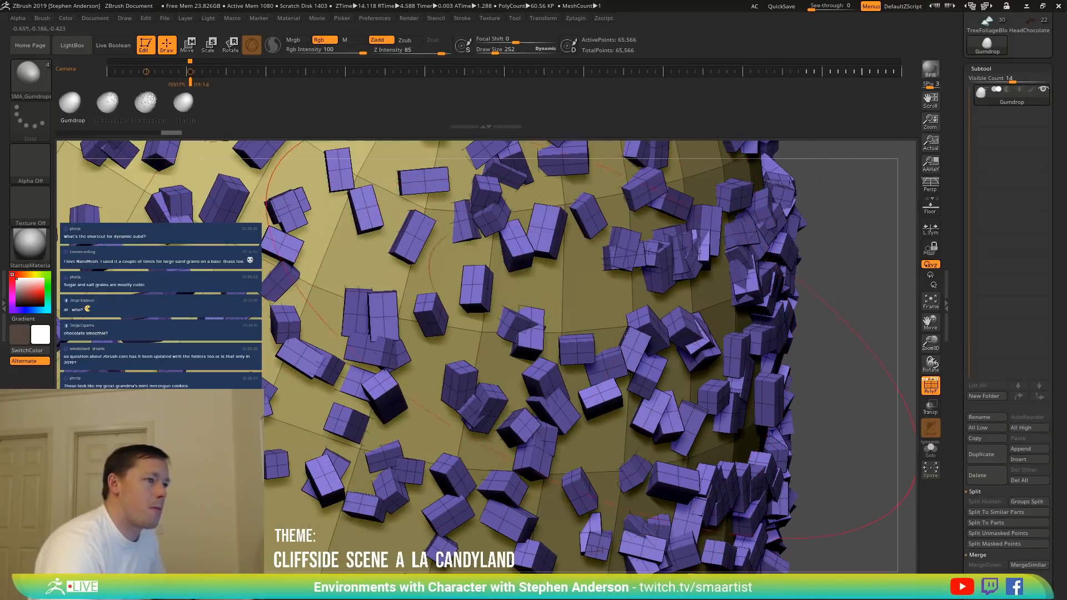
right_click_drag(439, 331, 635, 361)
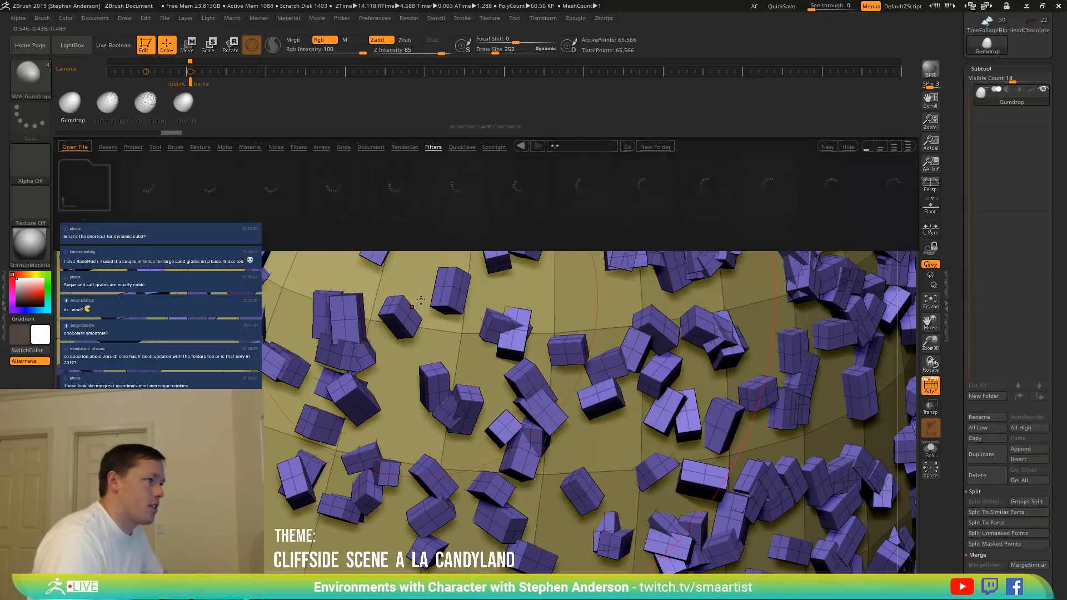
Compare the mesh sets of the IMM Primitives and SMA_Gumdrops insert brushes, leaving IMM Primitives active.
key("b")
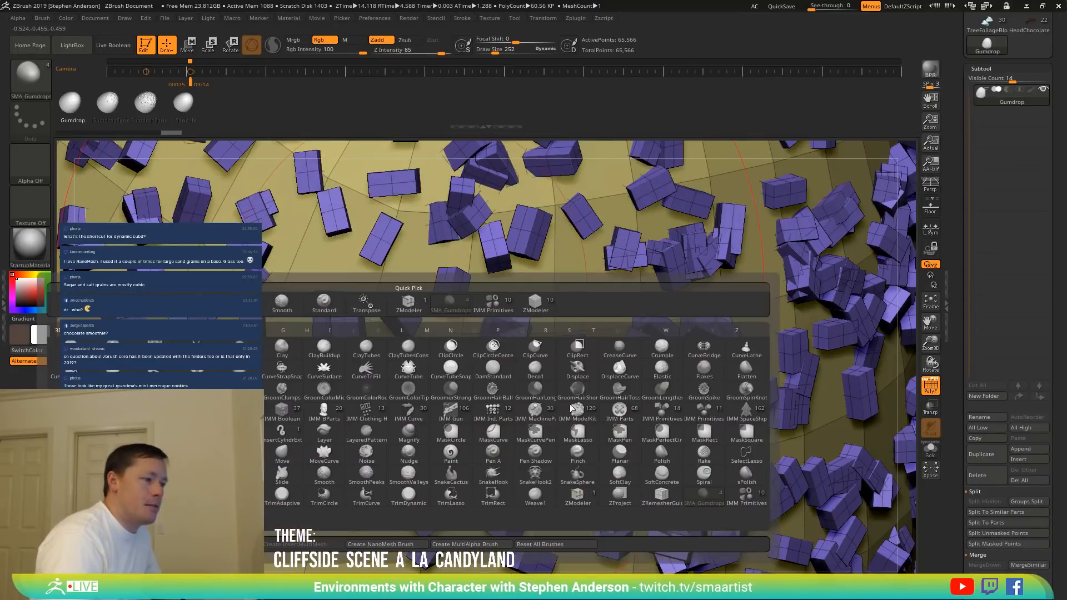
left_click(749, 500)
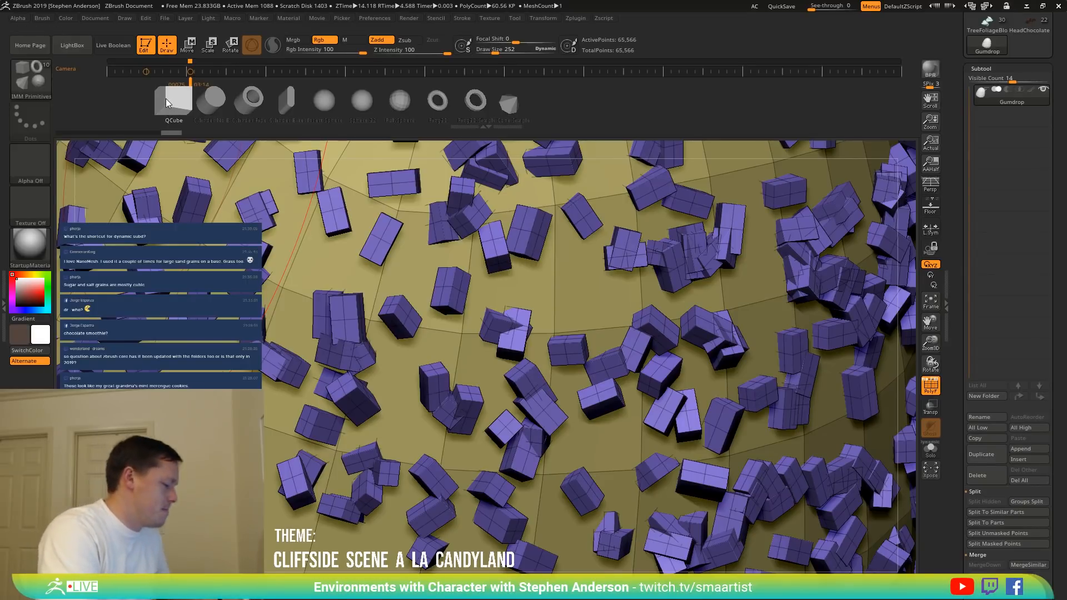
left_click(30, 77)
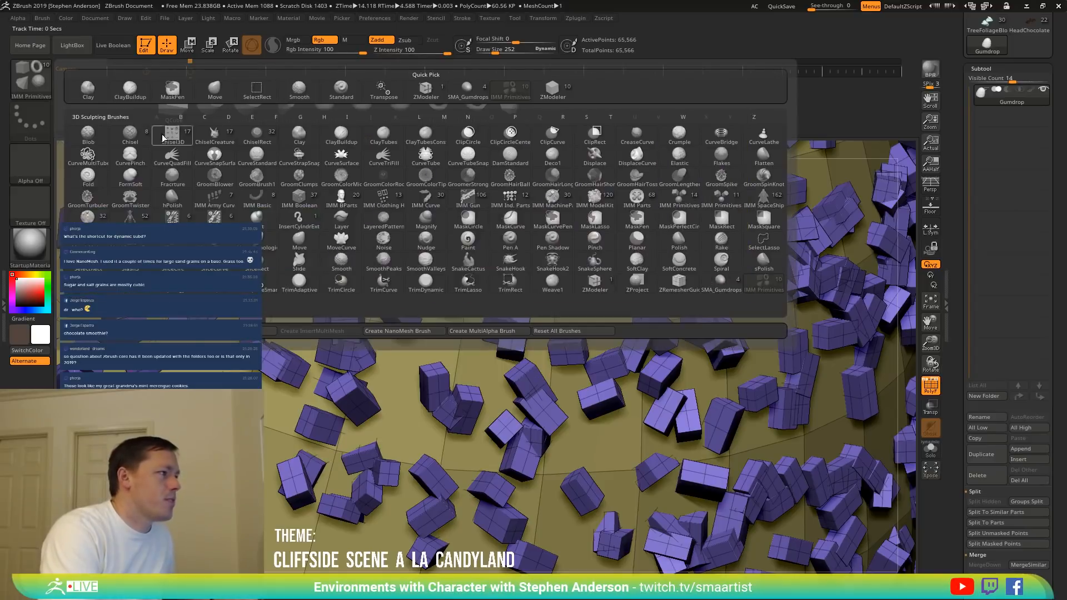
left_click(721, 282)
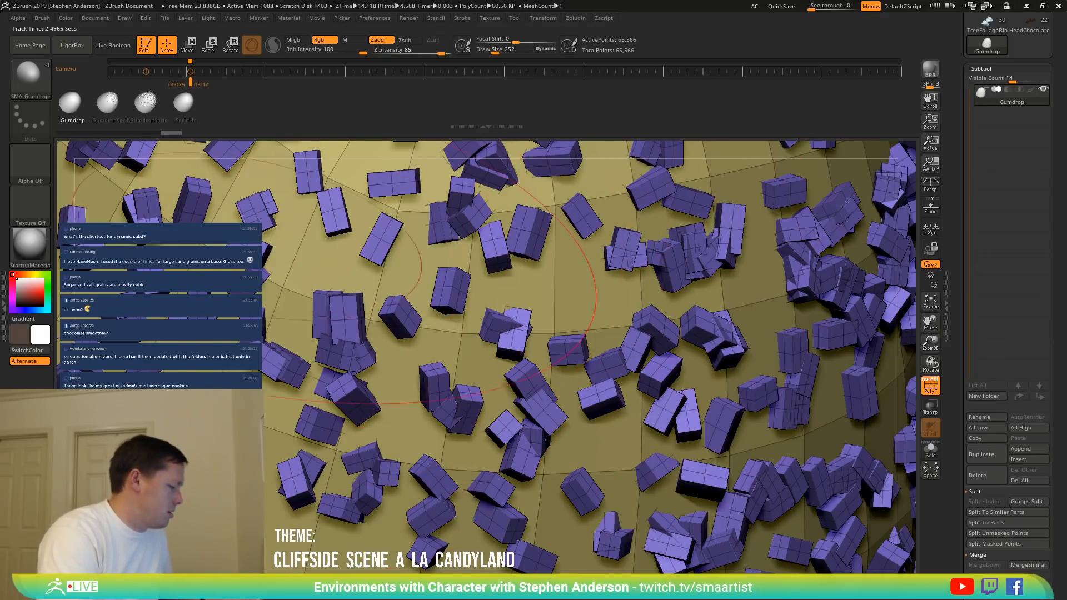
key("b")
left_click(708, 442)
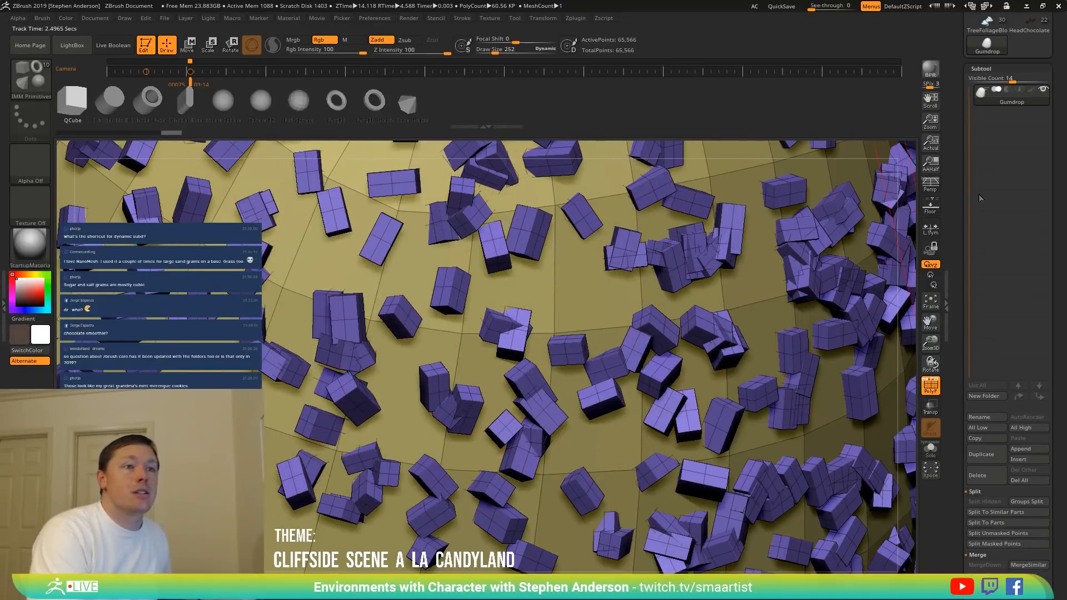
Switch the active tool to the single-mesh HeadChocolate and view it from the front.
left_click_drag(1061, 84, 1060, 142)
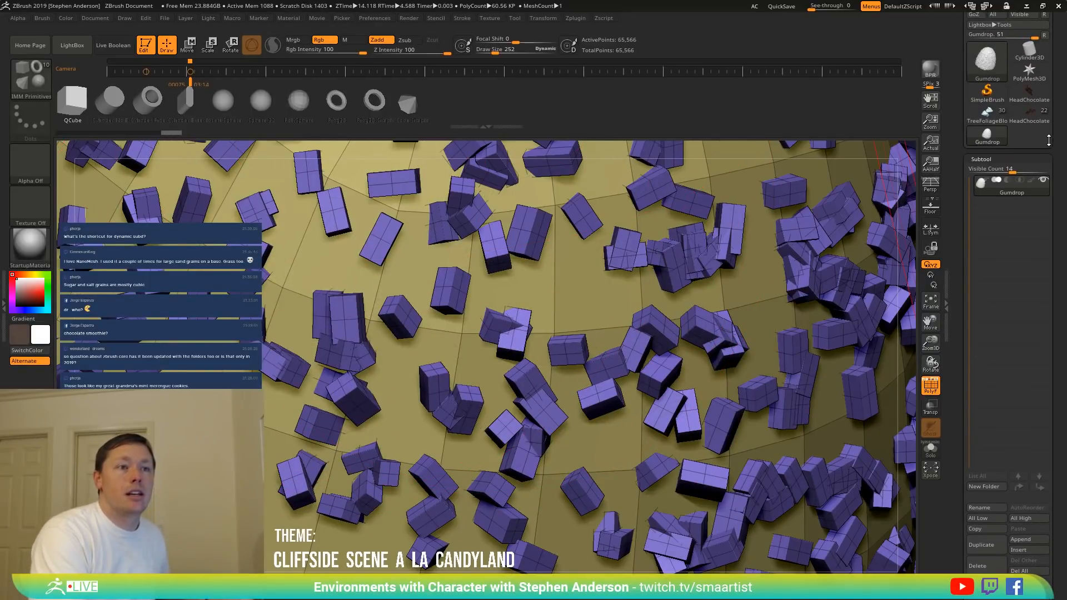
left_click(1033, 95)
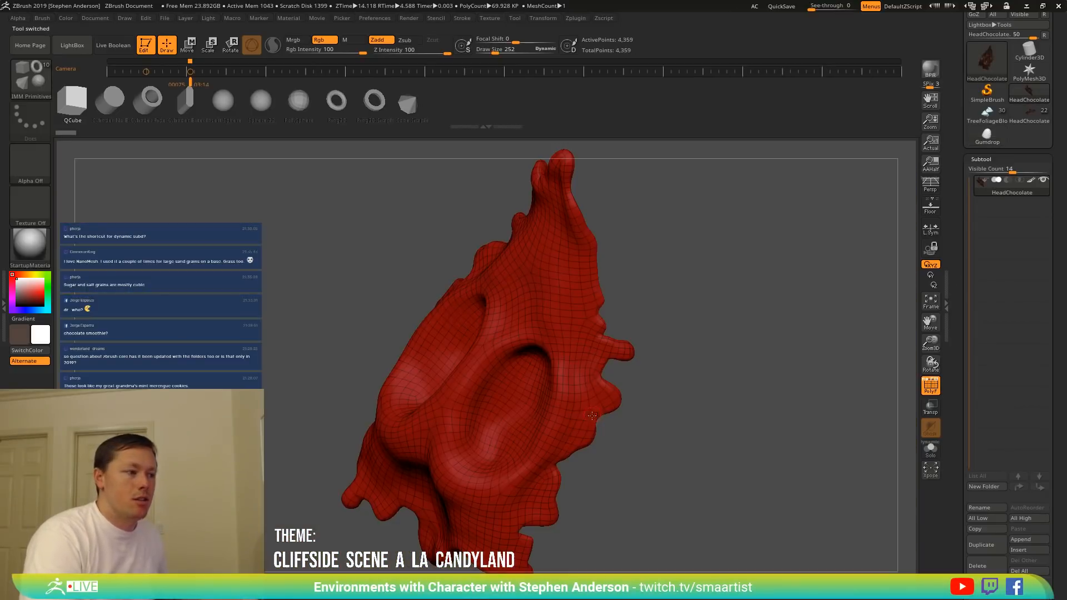
left_click_drag(648, 425, 723, 430, "shift")
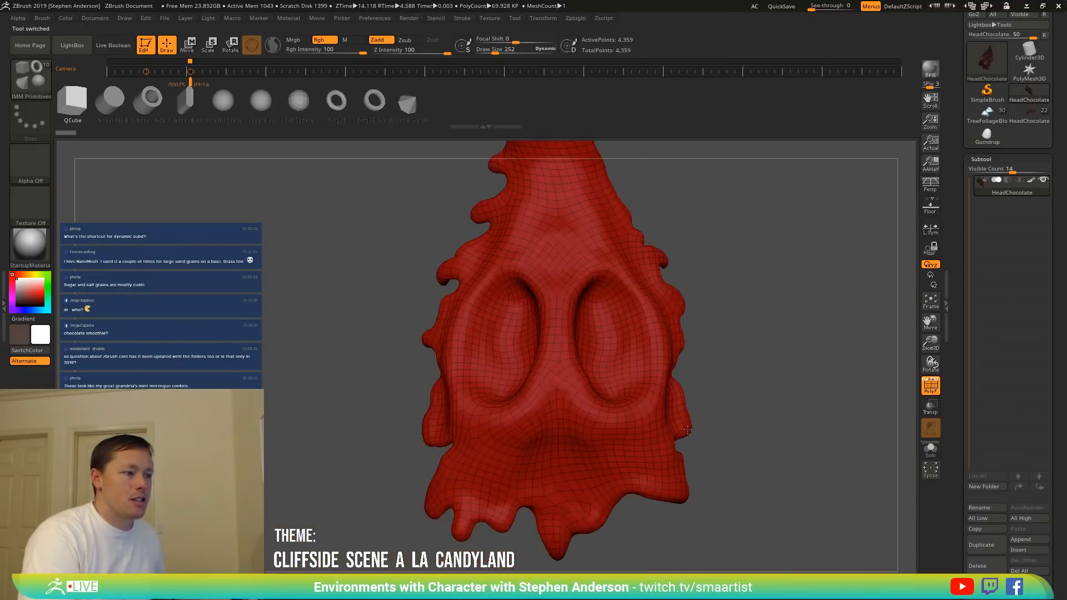
Reinitialize the HeadChocolate tool as a QCube with X, Y and Z resolution 1, and frame it without dynamic subdivision.
scroll(1055, 532, "down", 10)
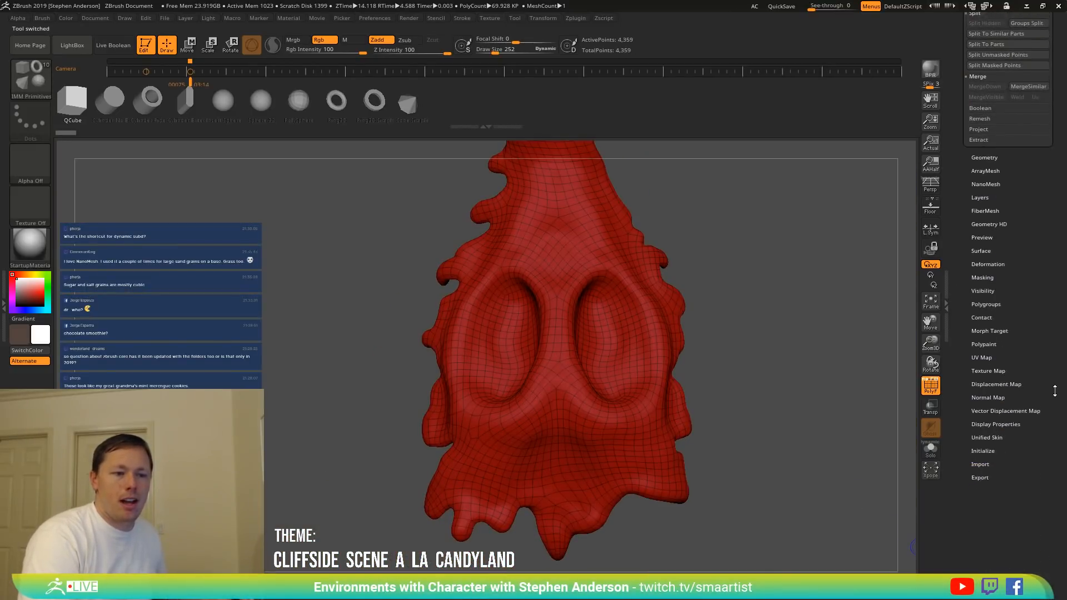
scroll(984, 434, "down", 5)
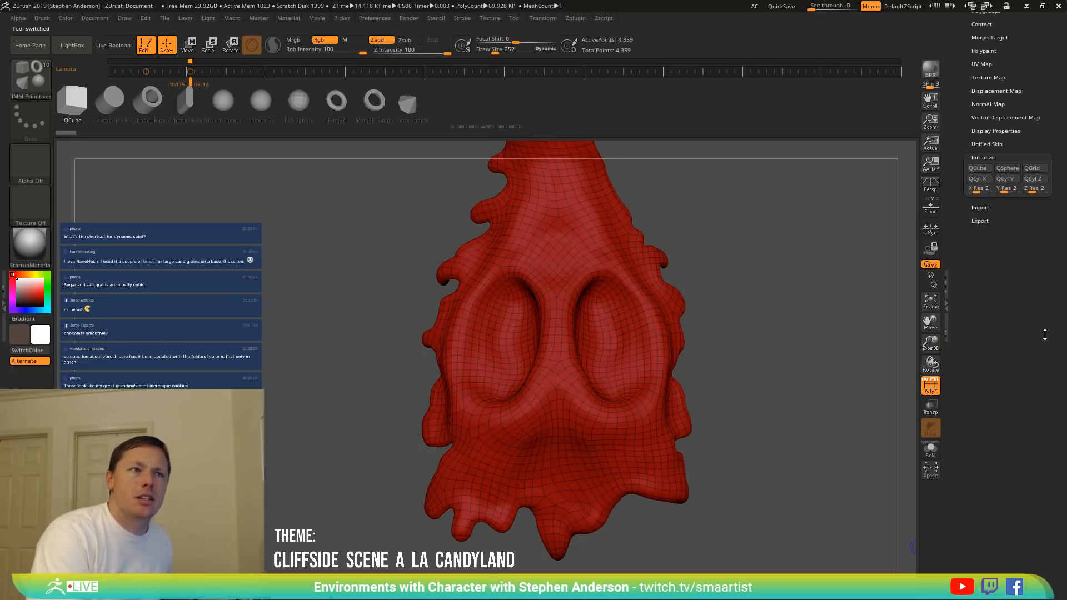
left_click(983, 192)
left_click(999, 226)
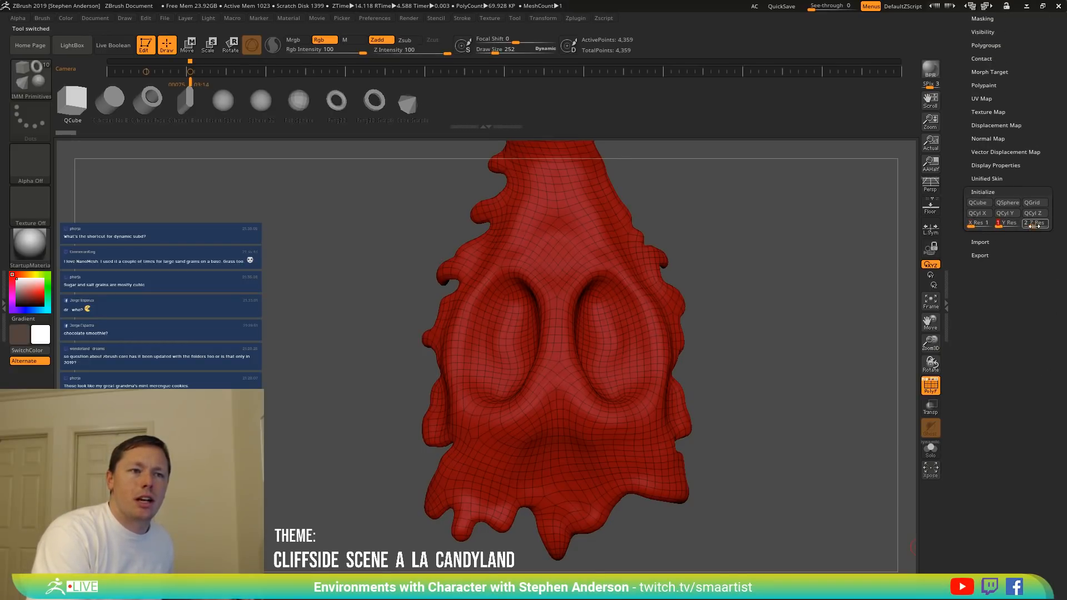
left_click(1027, 225)
left_click(985, 203)
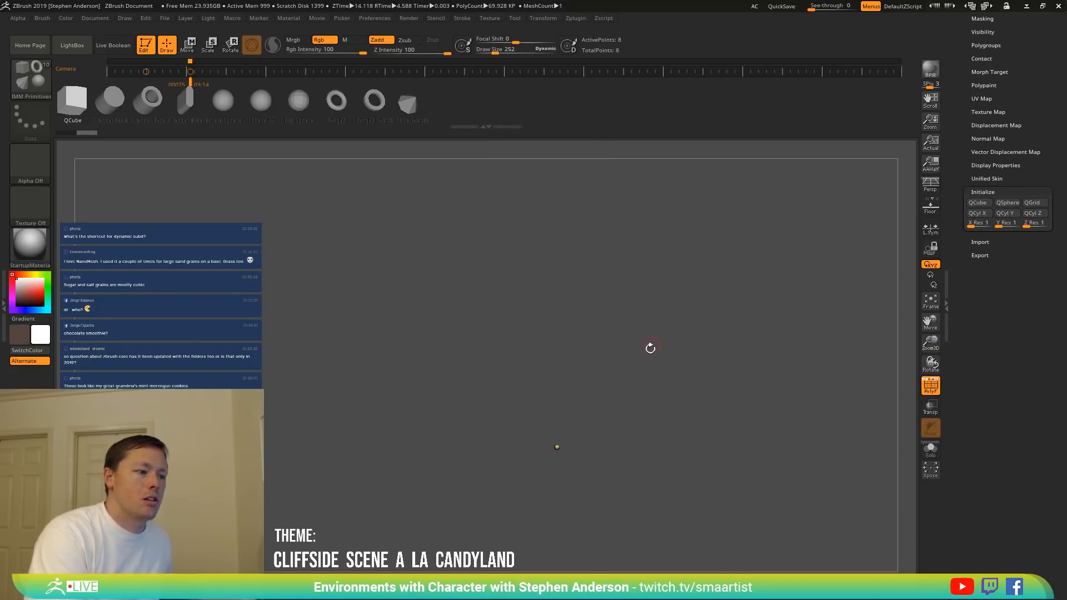
key("f")
key("shift+d")
mouse_move(726, 366)
left_mouse_down()
mouse_move(640, 229)
mouse_move(655, 233)
left_mouse_up()
left_click_drag(800, 220, 673, 342, "alt")
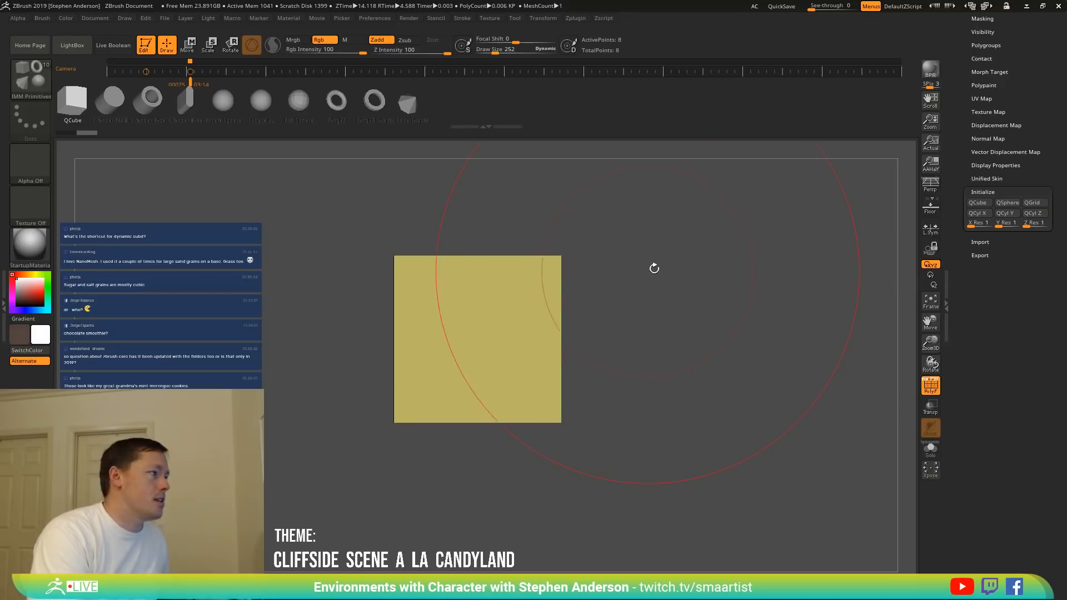
left_click_drag(681, 262, 676, 280, "alt")
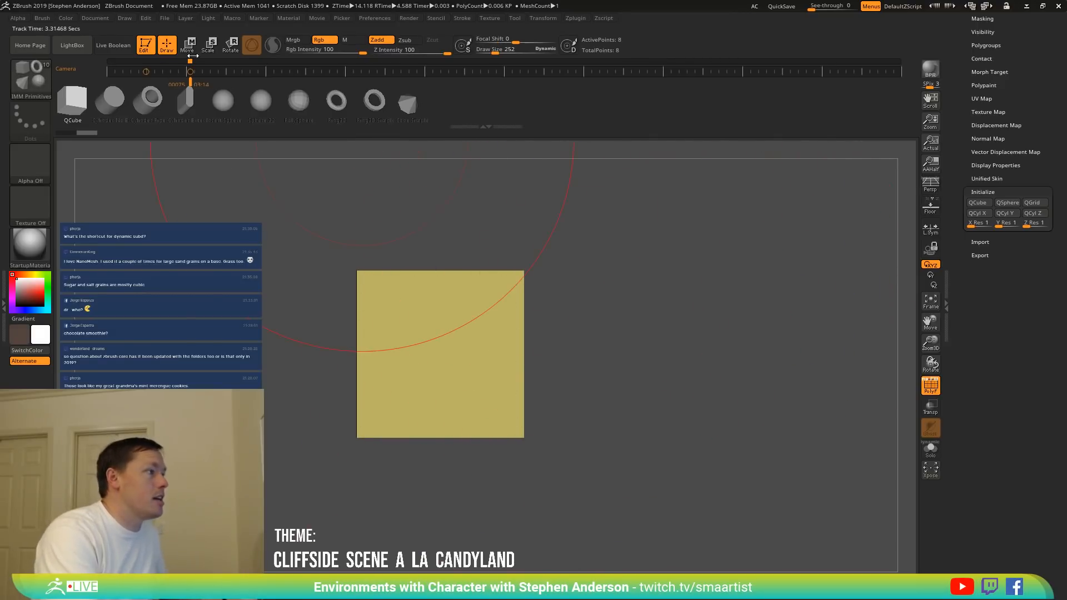
left_click(65, 18)
mouse_move(43, 18)
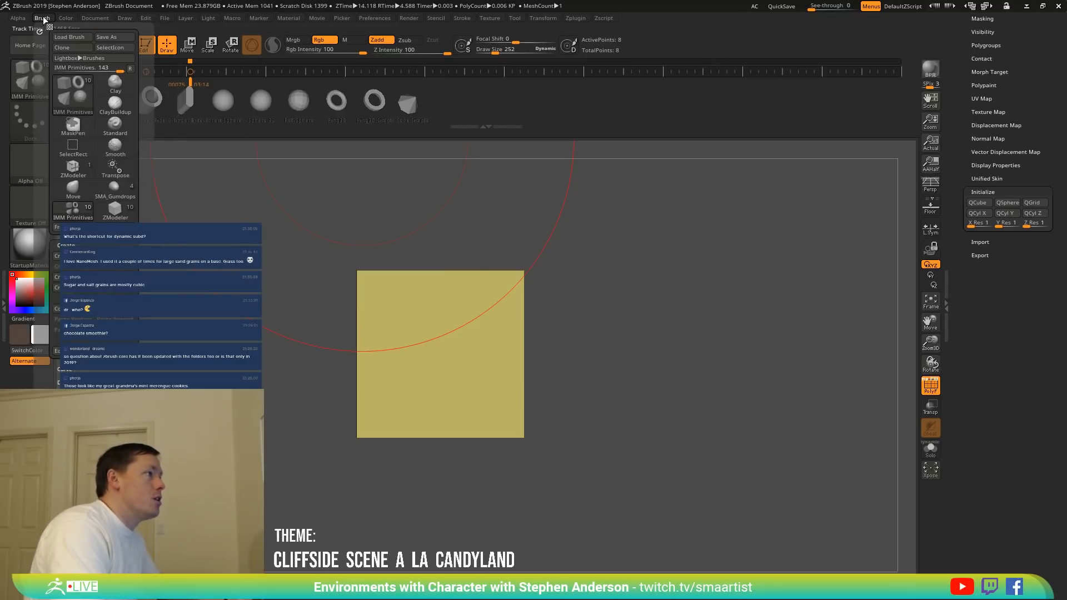
left_click(92, 255)
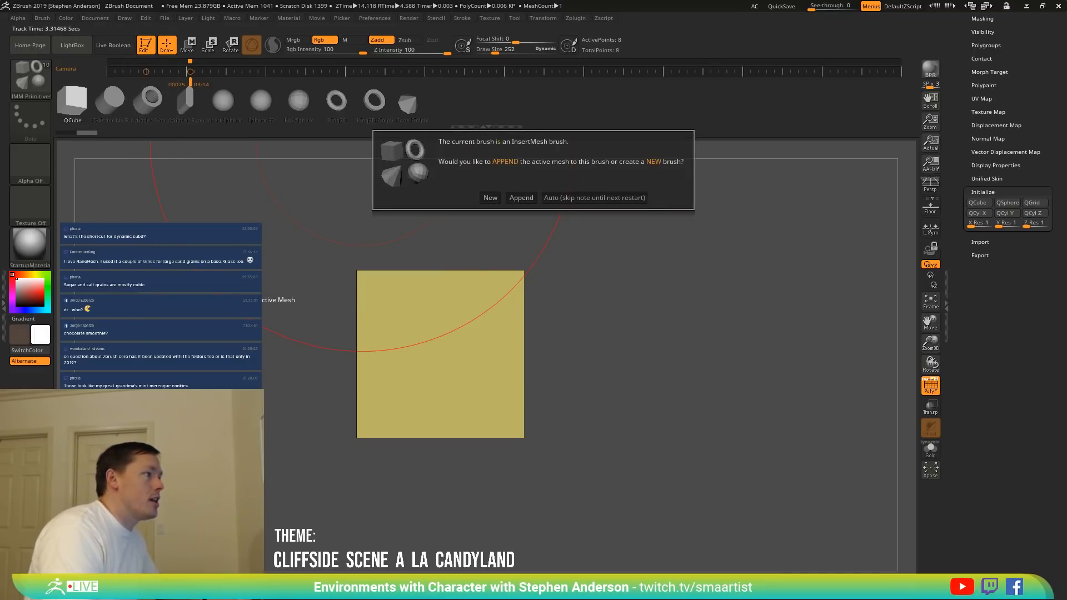
left_click(525, 199)
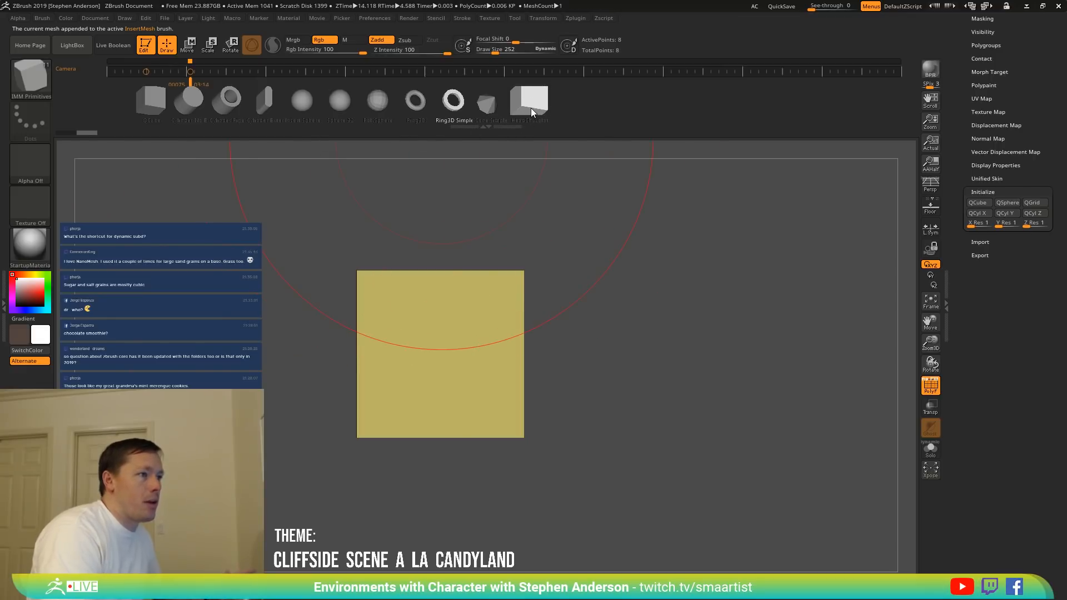
left_click(534, 105)
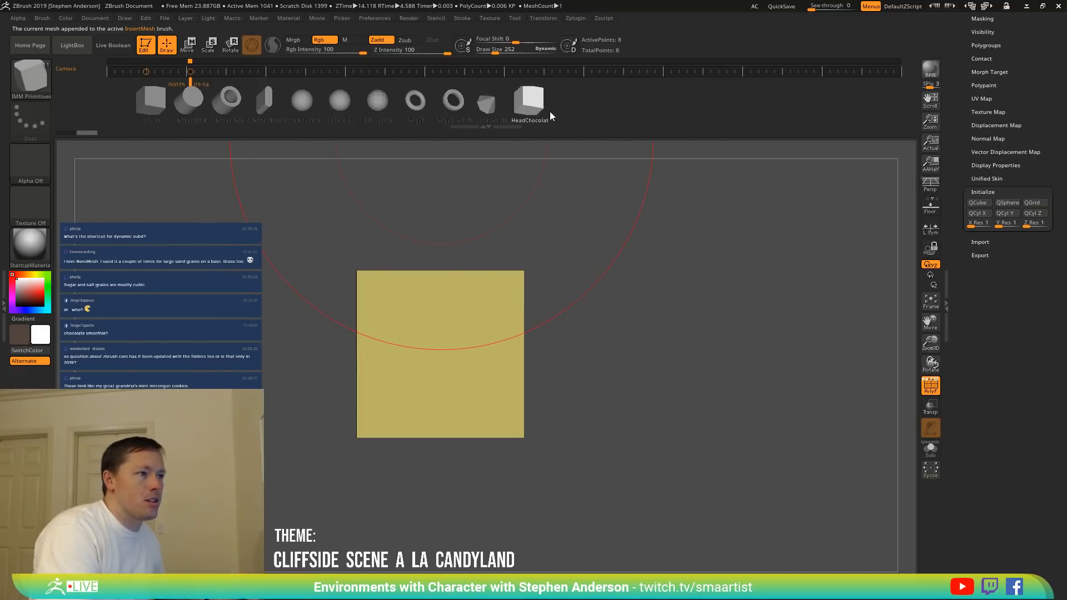
left_click(43, 17)
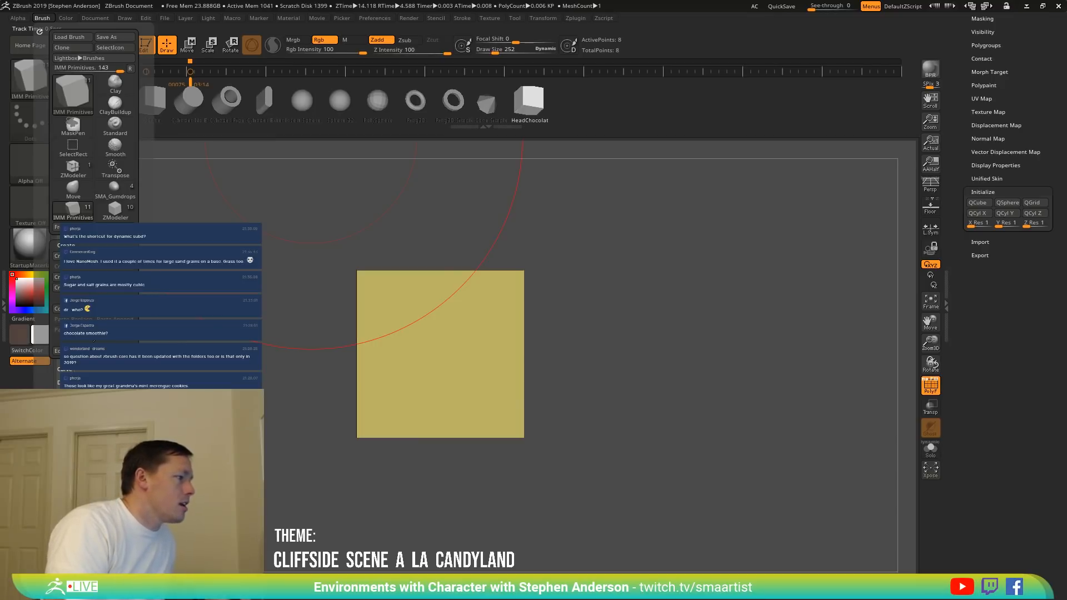
left_click(118, 331)
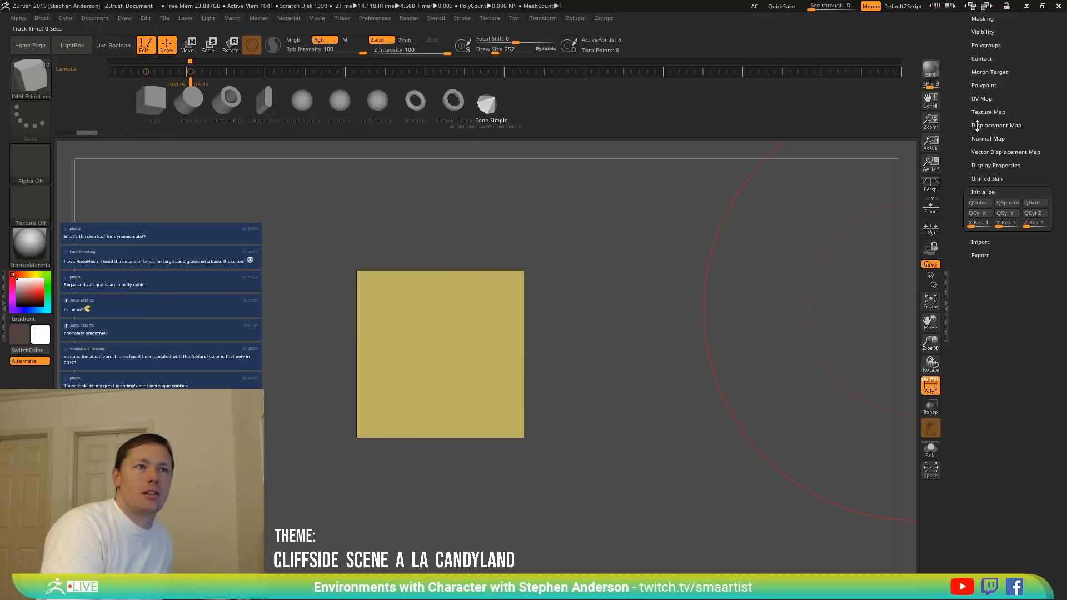
Rename the HeadChocolate subtool as QCube Simple.
mouse_move(1034, 46)
left_mouse_down()
mouse_move(1008, 153)
mouse_move(1009, 261)
left_mouse_up()
left_click(986, 207)
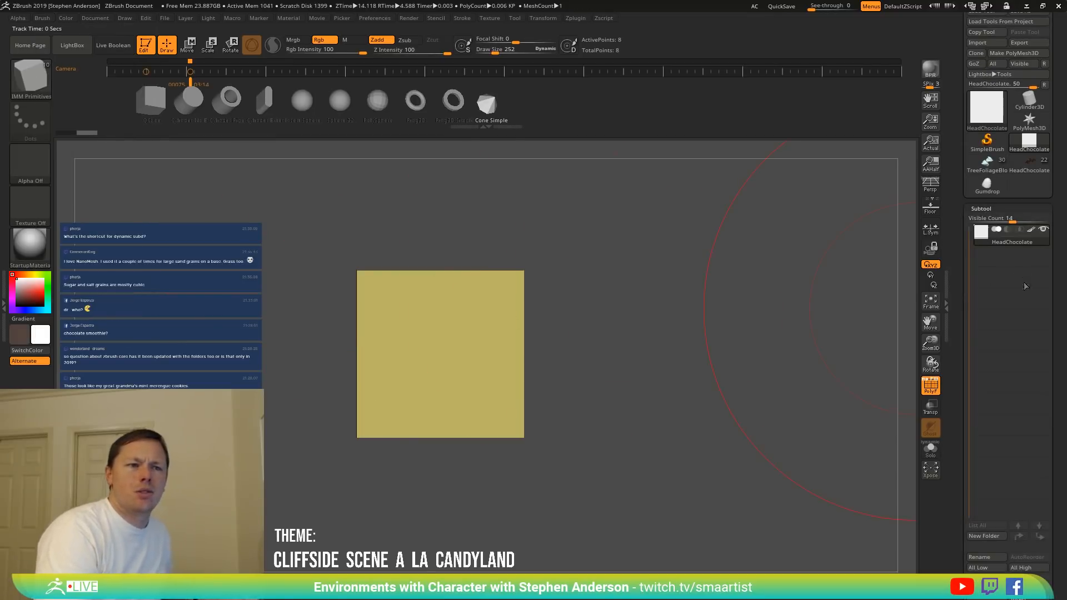
left_click(986, 557)
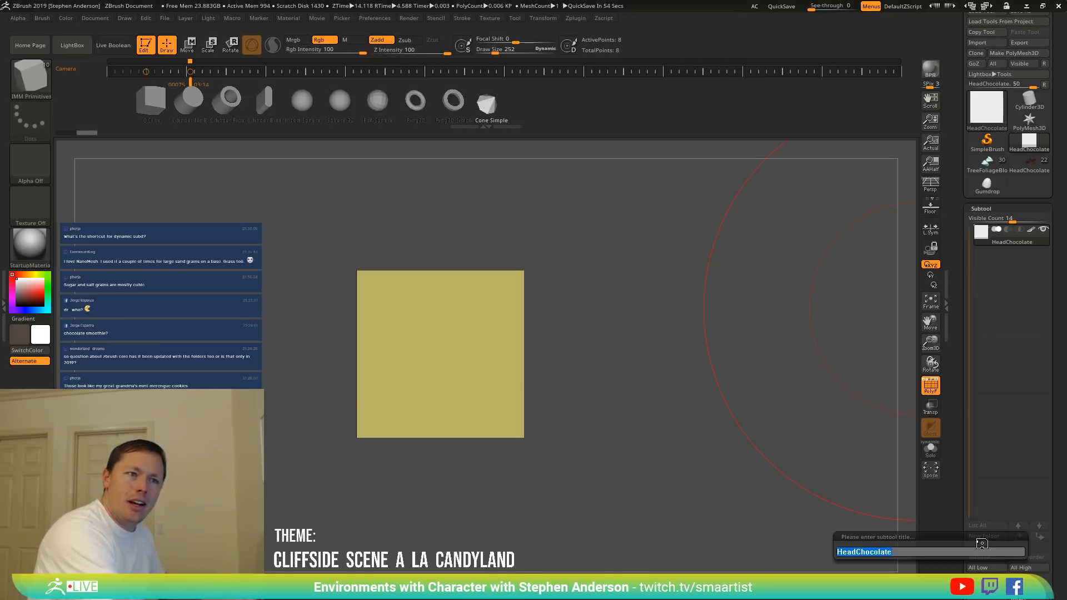
key("shift")
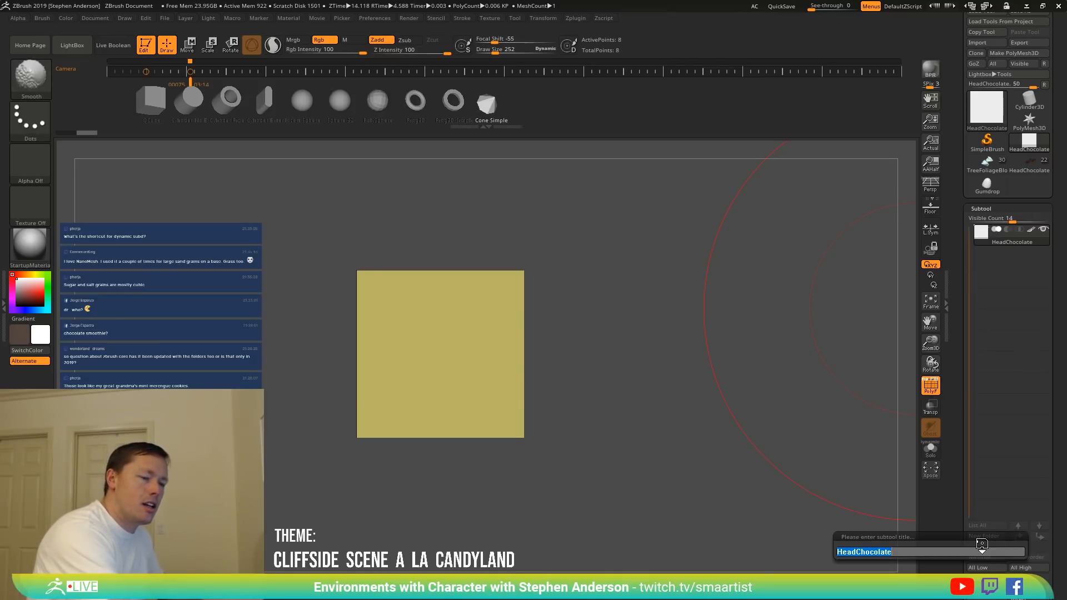
type("Q")
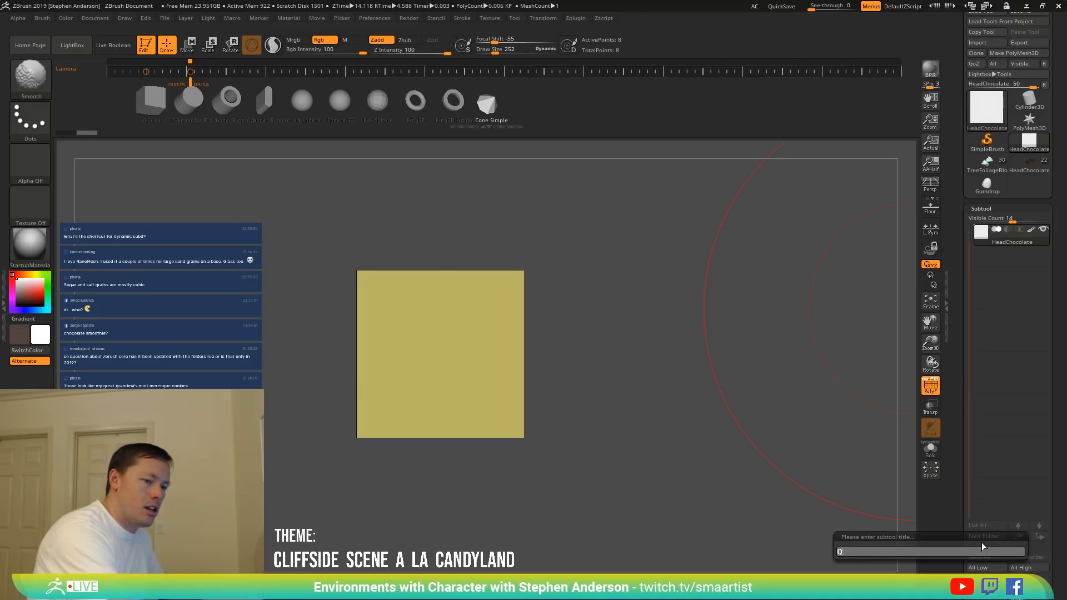
type("Cube")
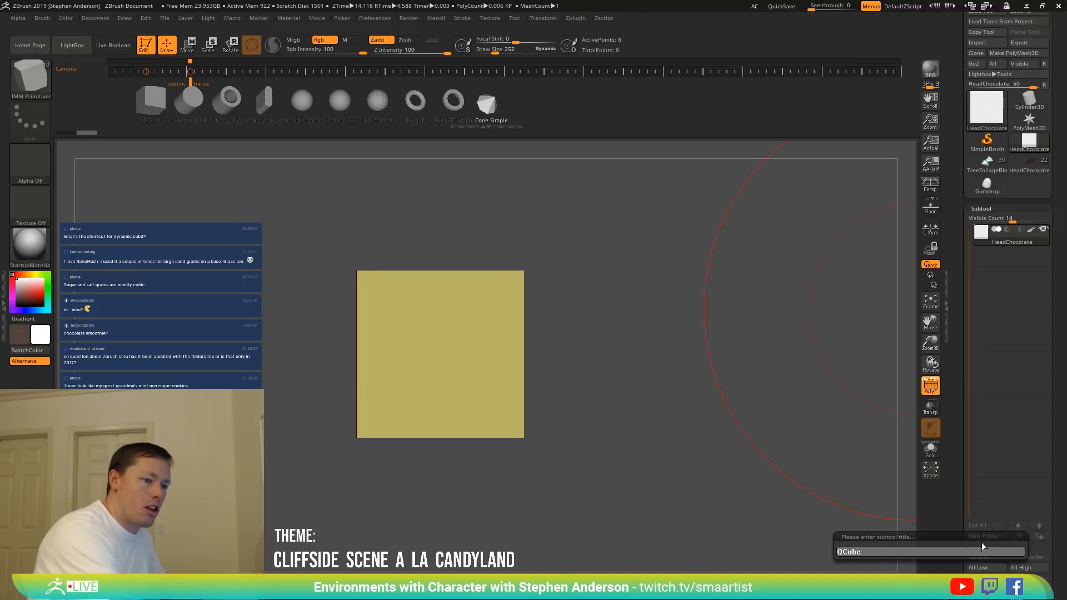
key("shift")
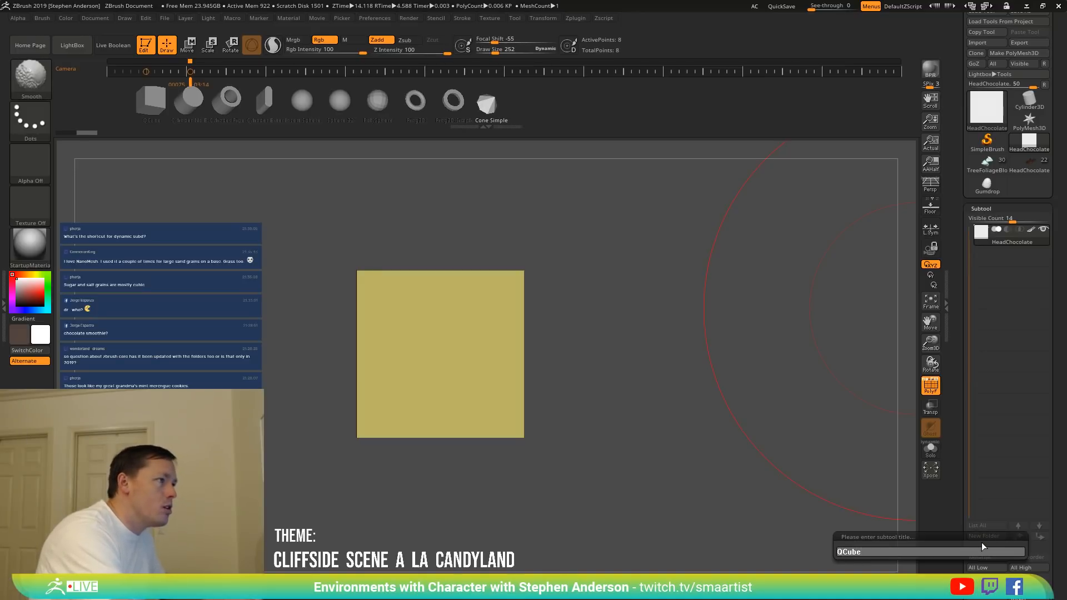
type("Si")
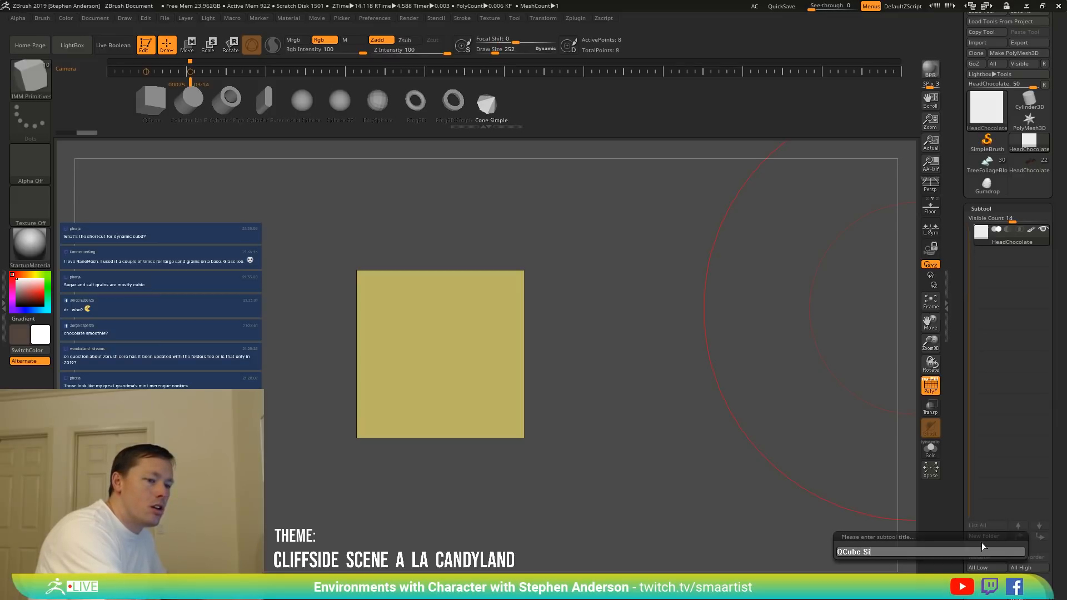
type("mple")
key("Return")
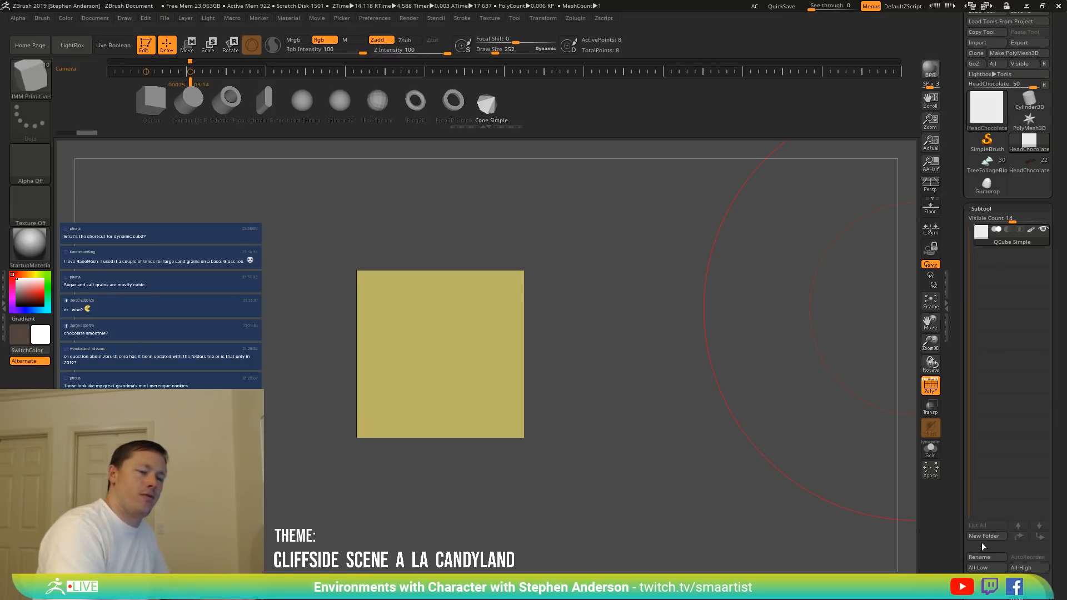
Append the QCube Simple mesh to the IMM Primitives insert brush.
left_click(33, 82)
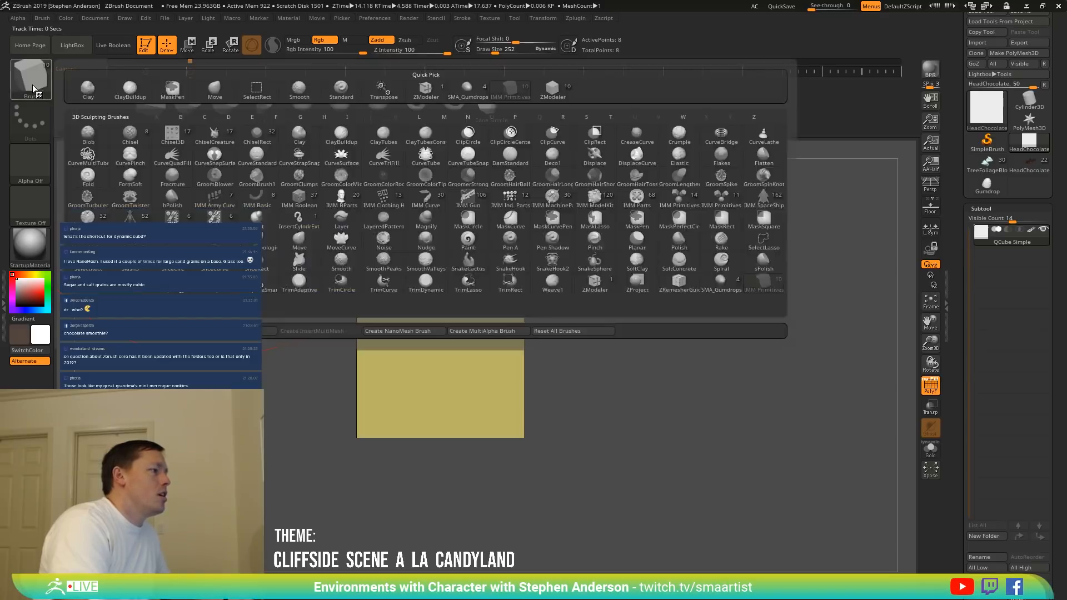
left_click(31, 80)
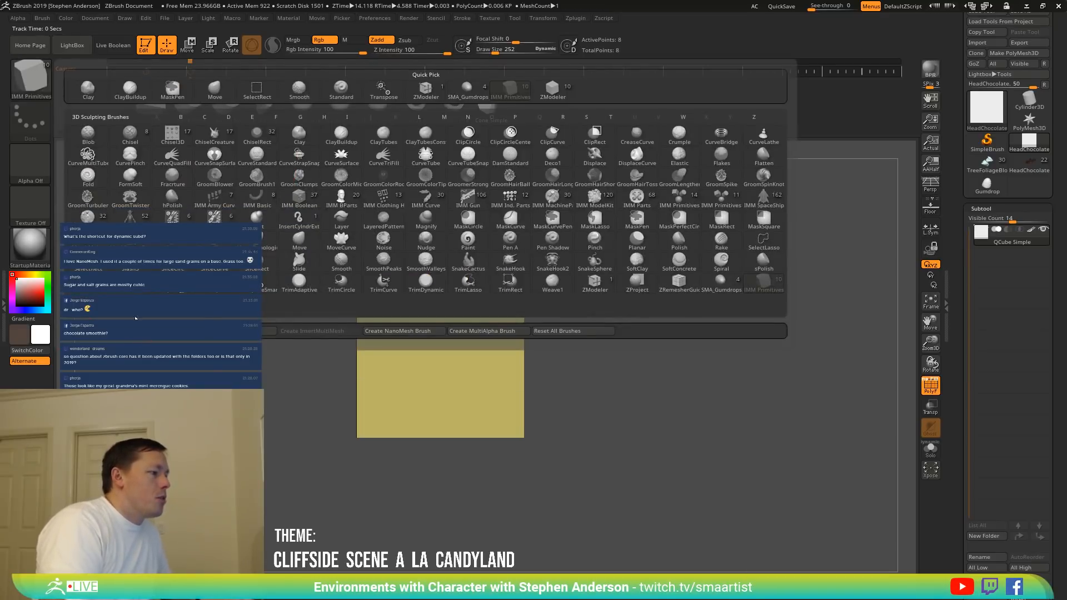
left_click(239, 331)
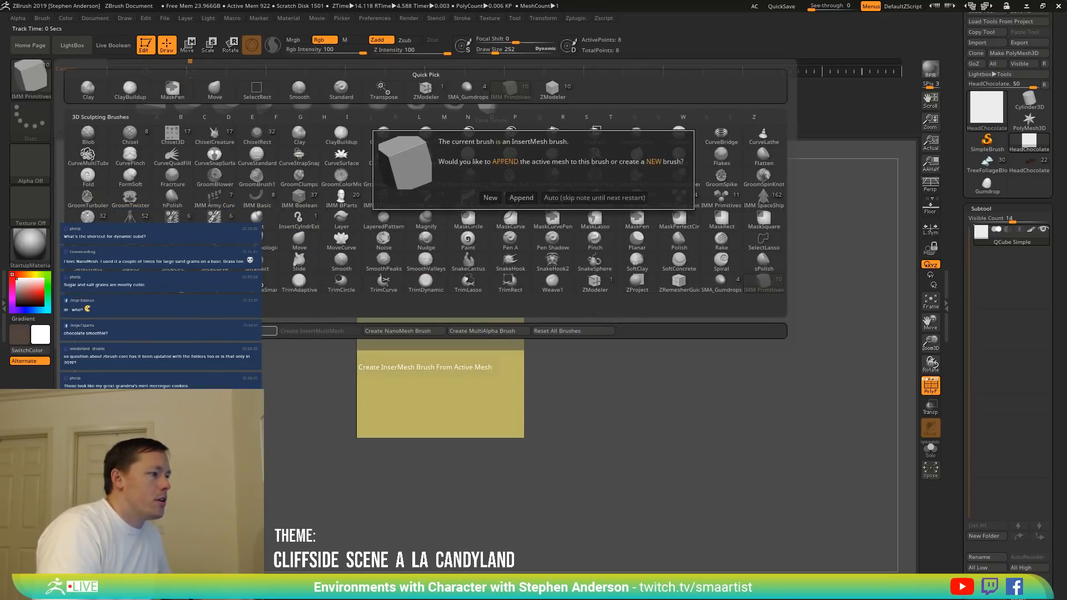
left_click(521, 198)
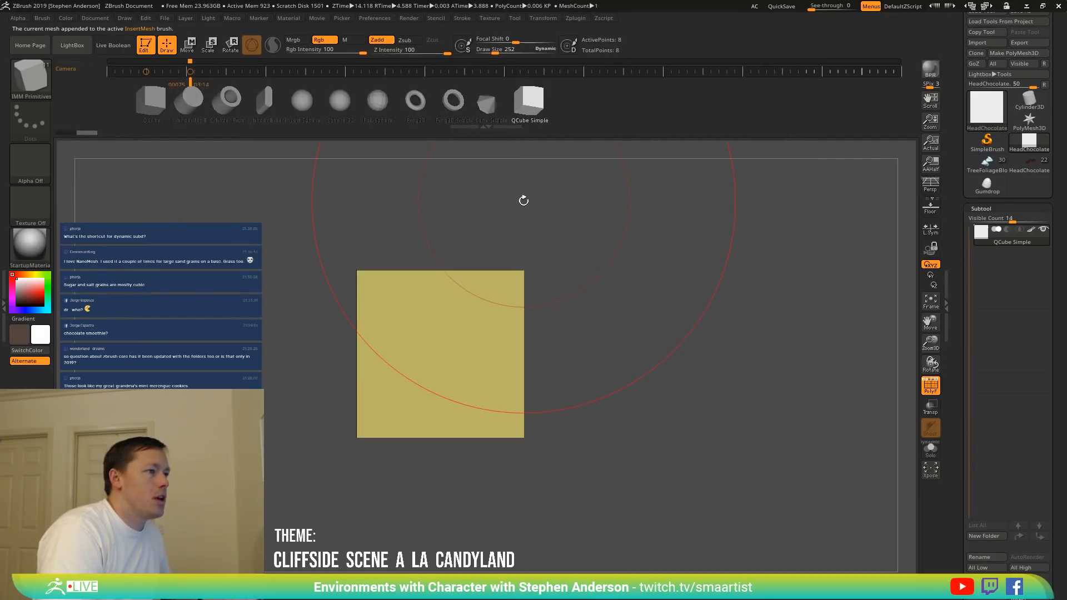
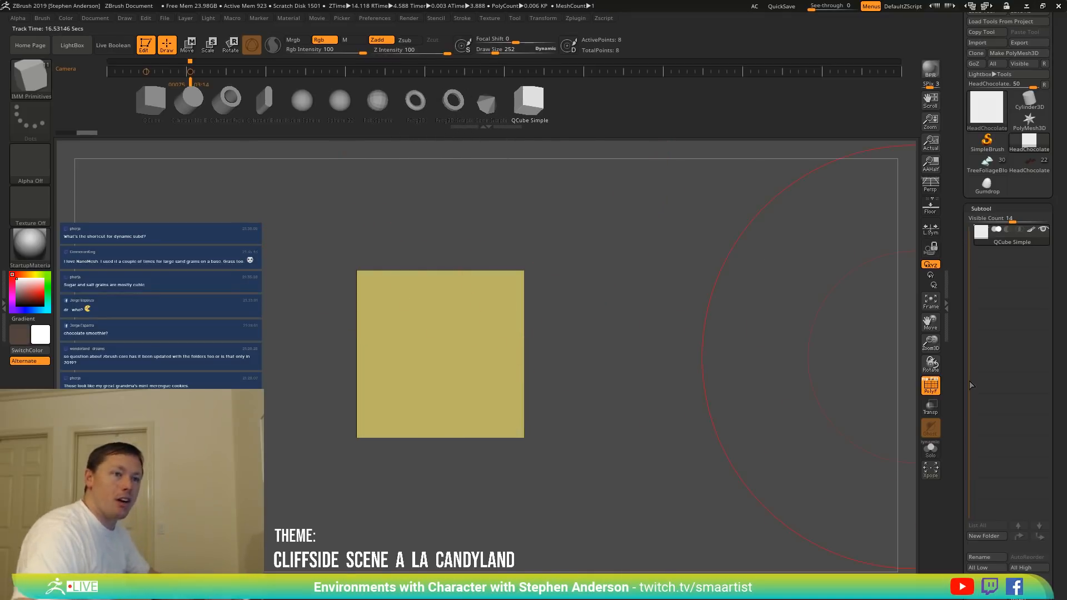
Switch the active tool to the Gumdrop and frame the whole model.
left_click(1026, 165)
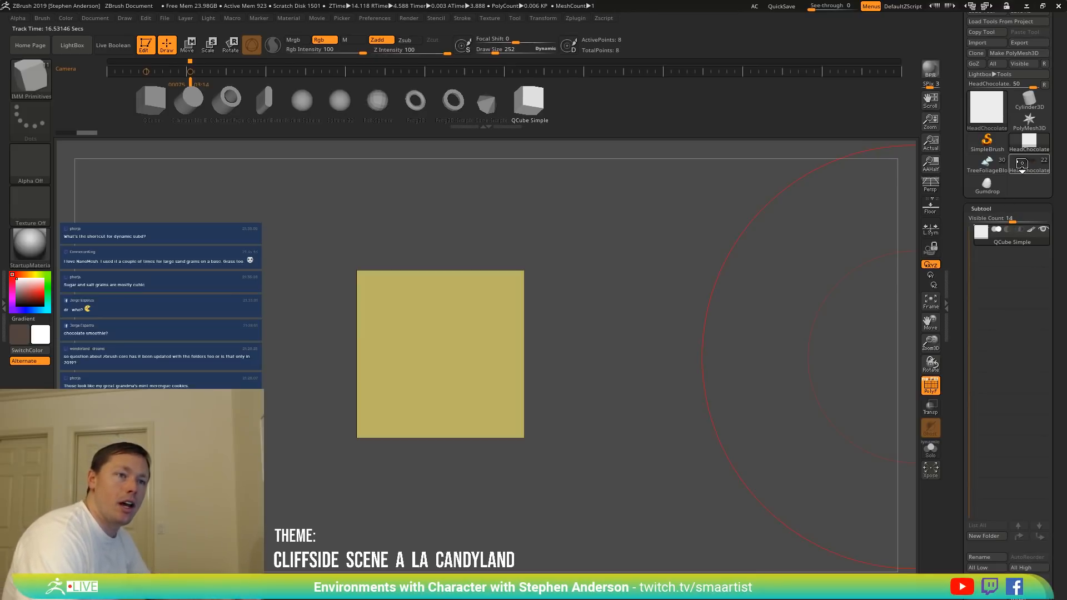
left_click(985, 186)
key("f")
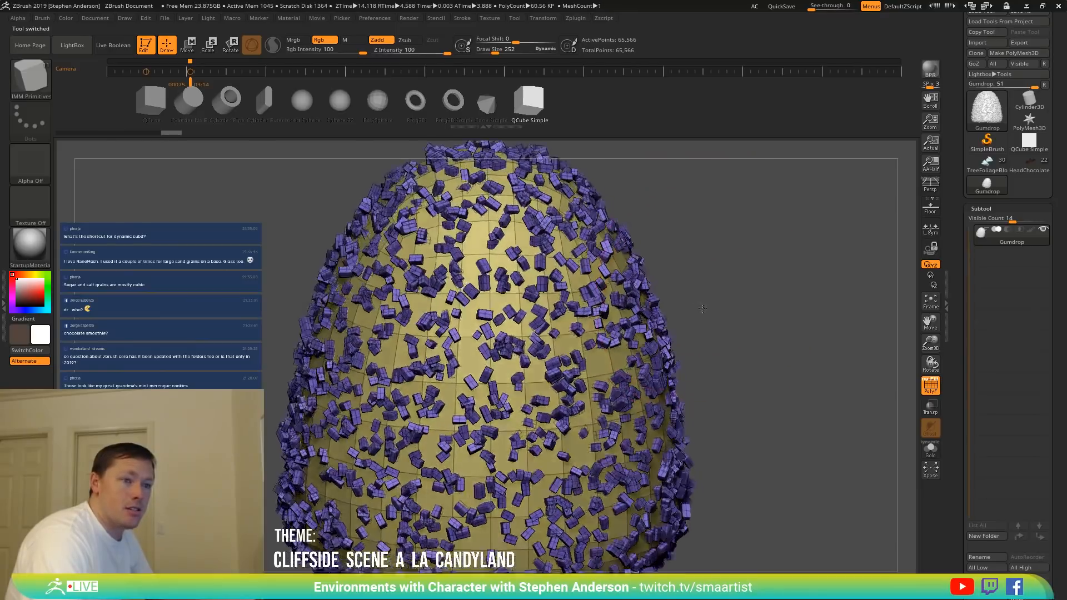
right_click_drag(692, 296, 667, 326, "ctrl")
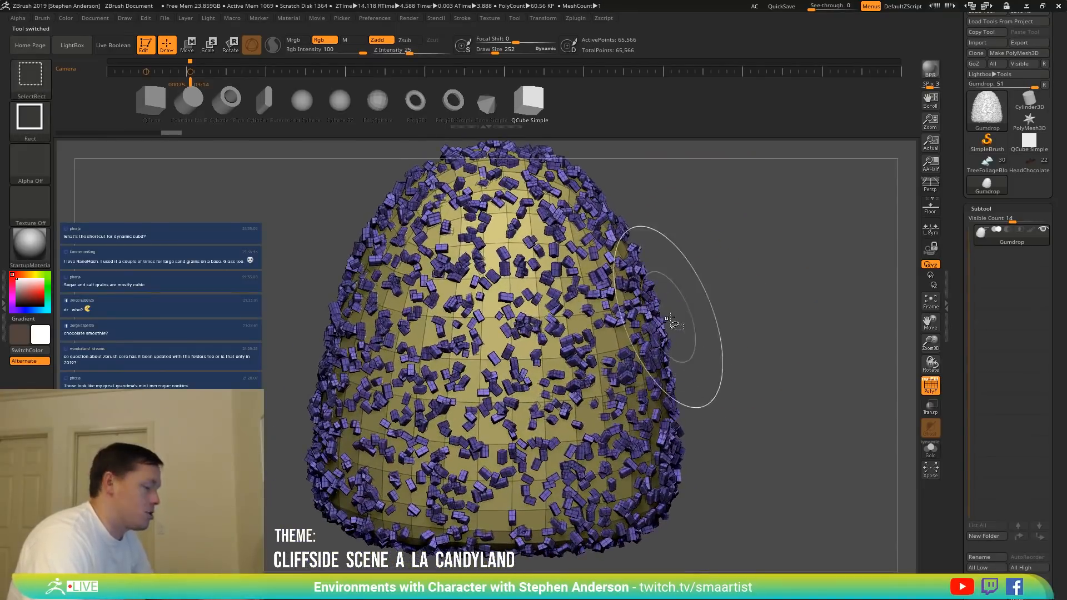
Duplicate the Gumdrop subtool, then reselect the original and solo it with the duplicate hidden.
key("ctrl+shift+d")
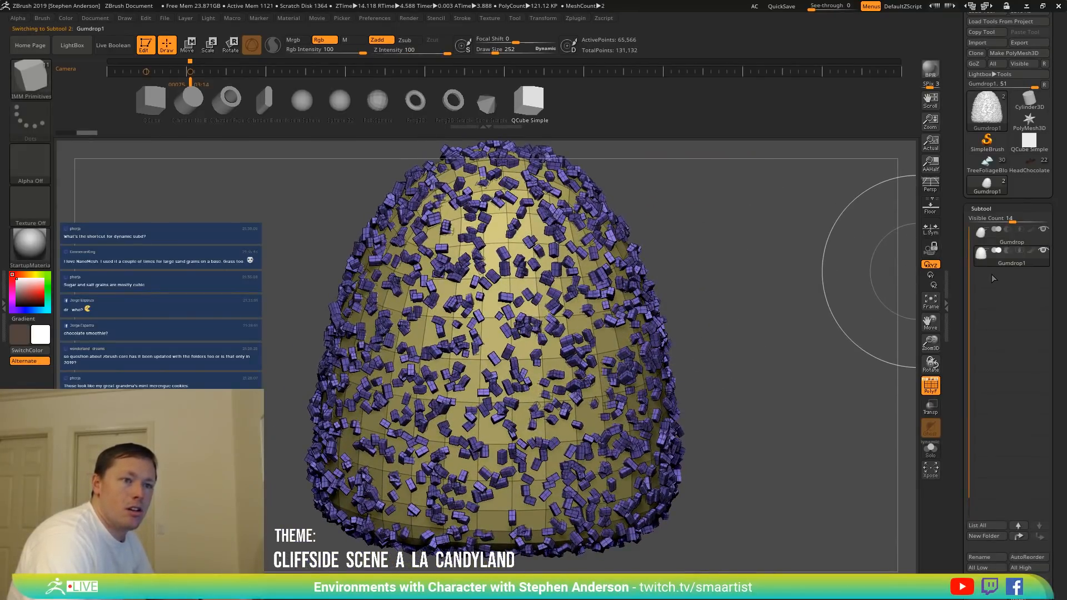
left_click(988, 238)
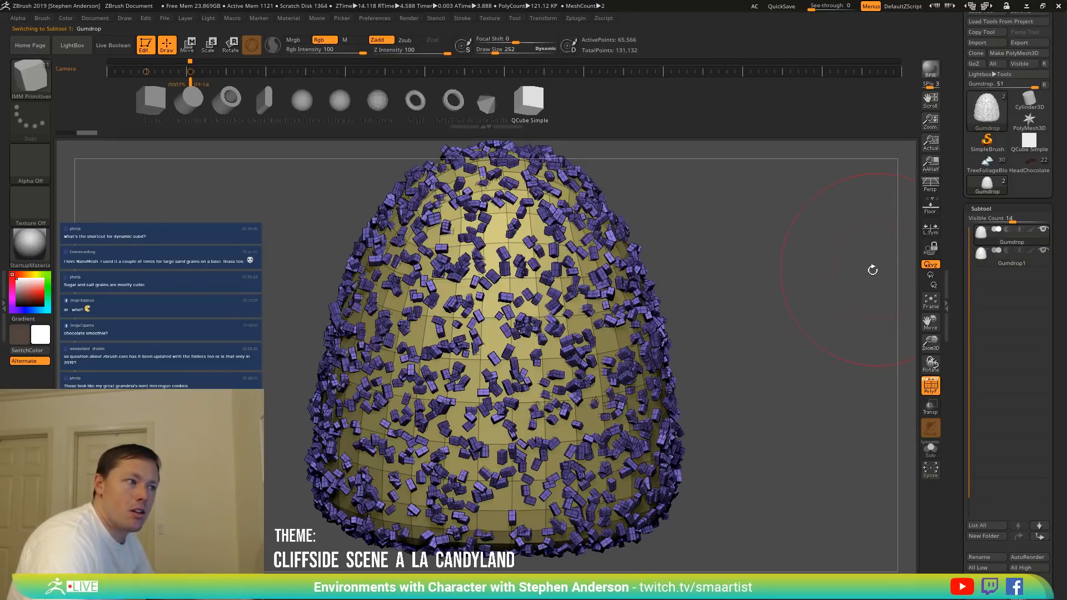
left_click(1043, 250)
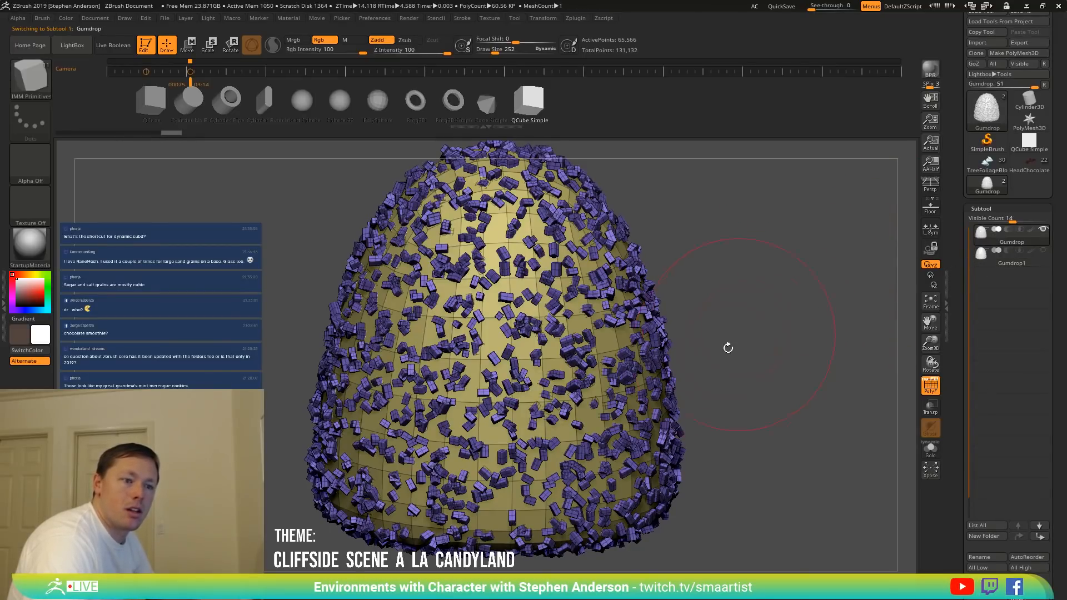
left_click(929, 448)
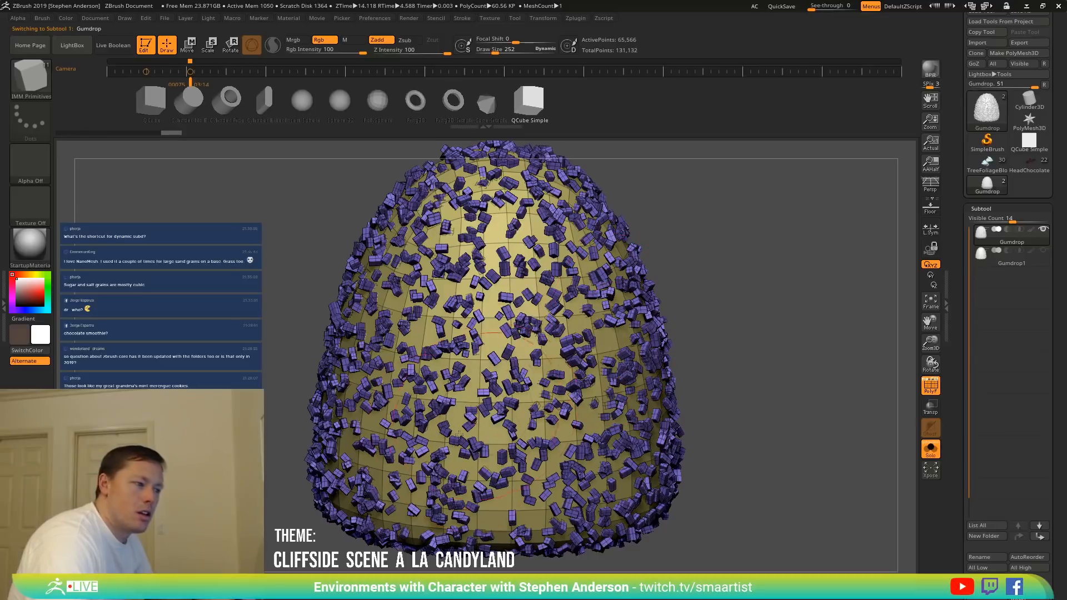
Isolate the body's polygroup in the original Gumdrop subtool and delete the hidden sugar grains.
left_click(540, 444, "ctrl+shift")
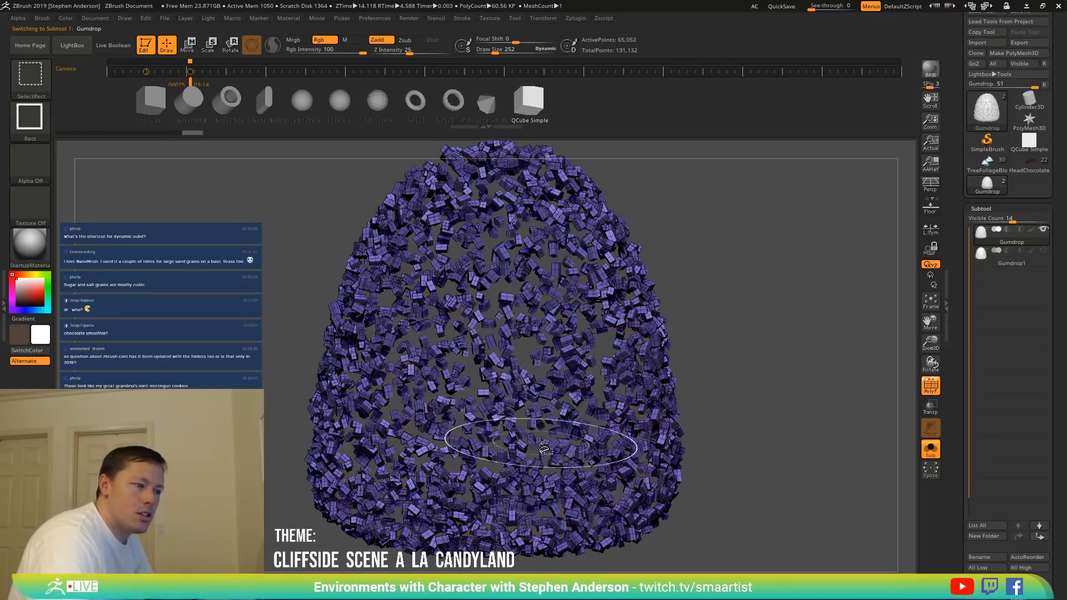
left_click(542, 443, "ctrl+shift")
left_click_drag(1060, 522, 1060, 429)
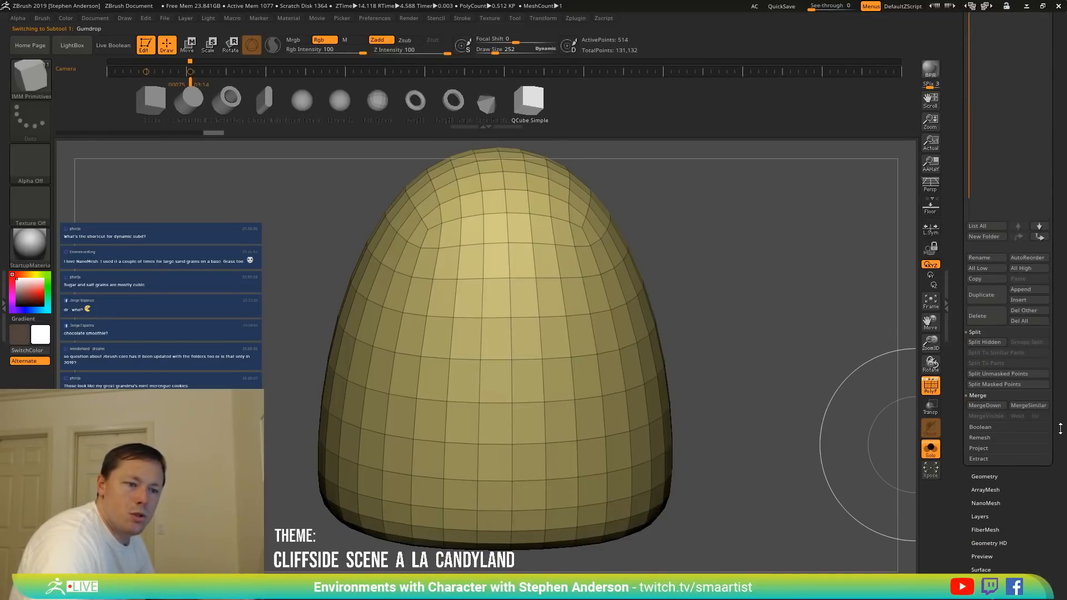
left_click(983, 477)
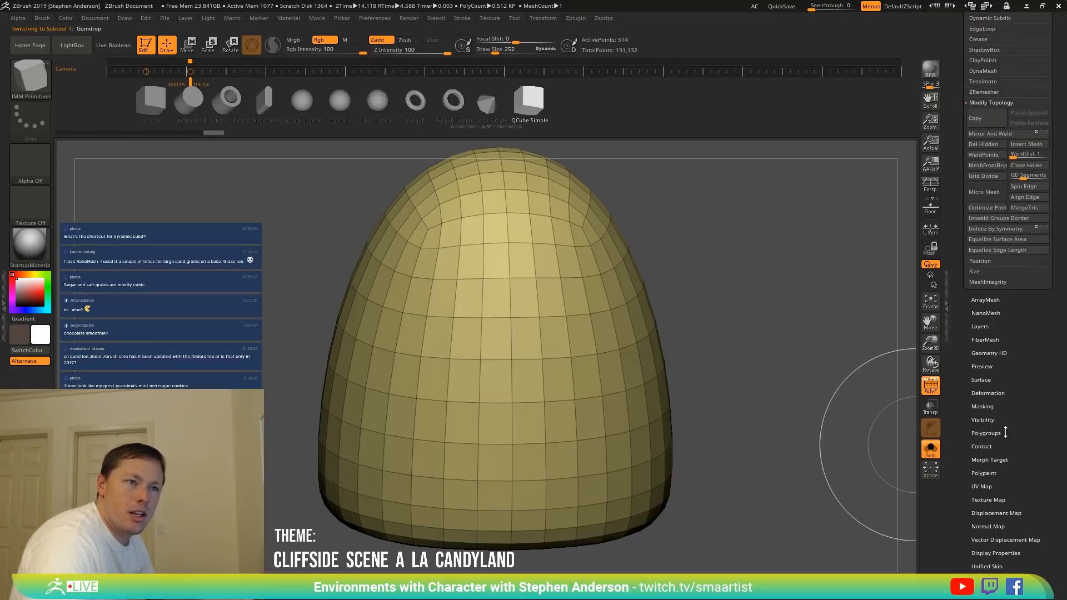
left_click(988, 144)
left_click_drag(1059, 153, 1059, 315)
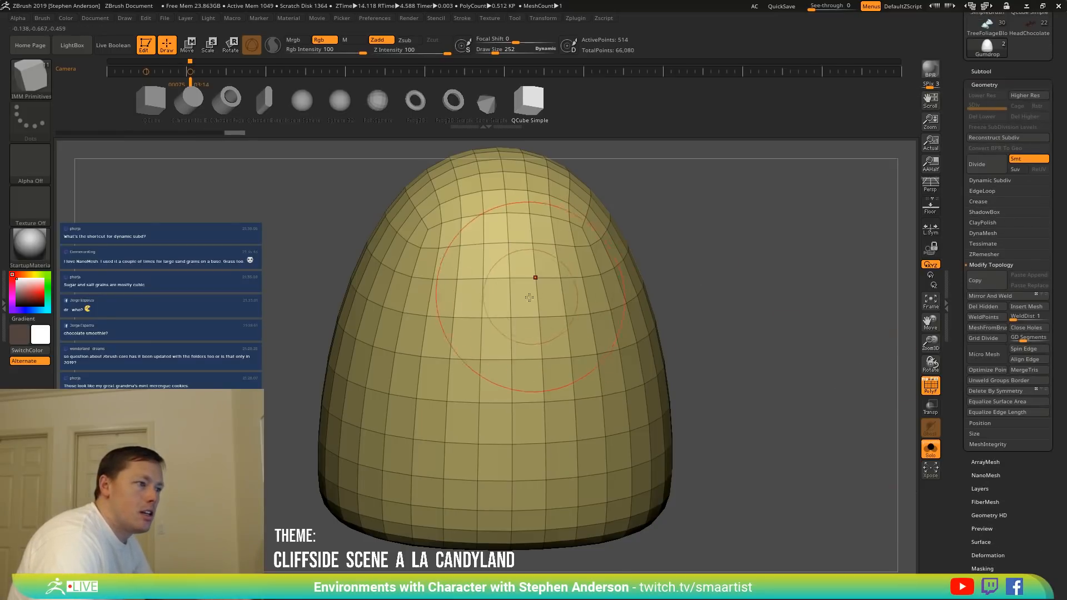
Change the IMM Primitives brush's icon to the image showing several primitive shapes.
left_click(42, 17)
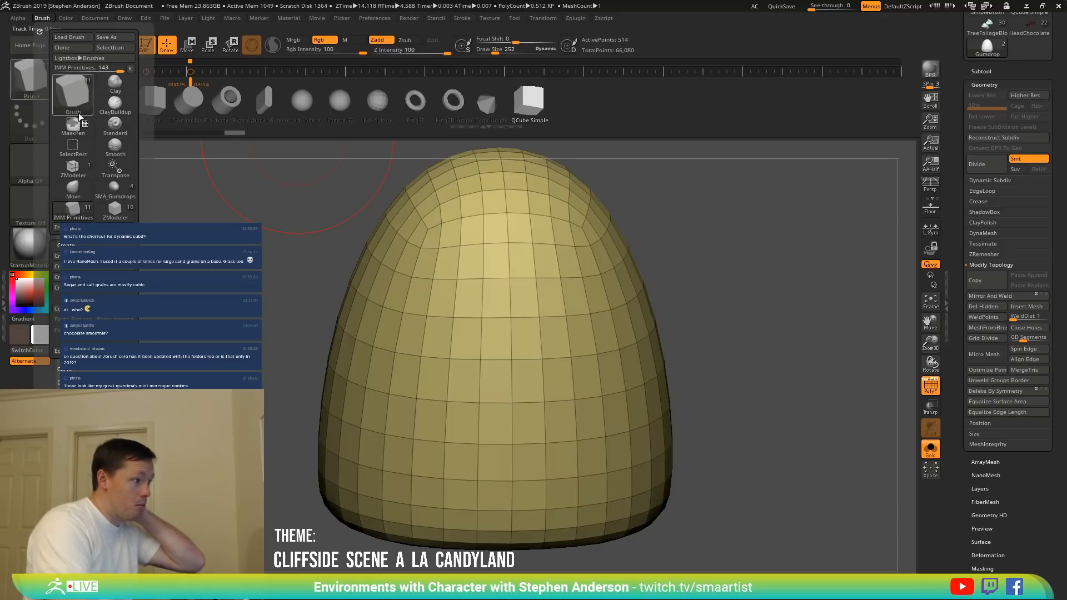
left_click(123, 48)
left_click(411, 202)
double_click(411, 202)
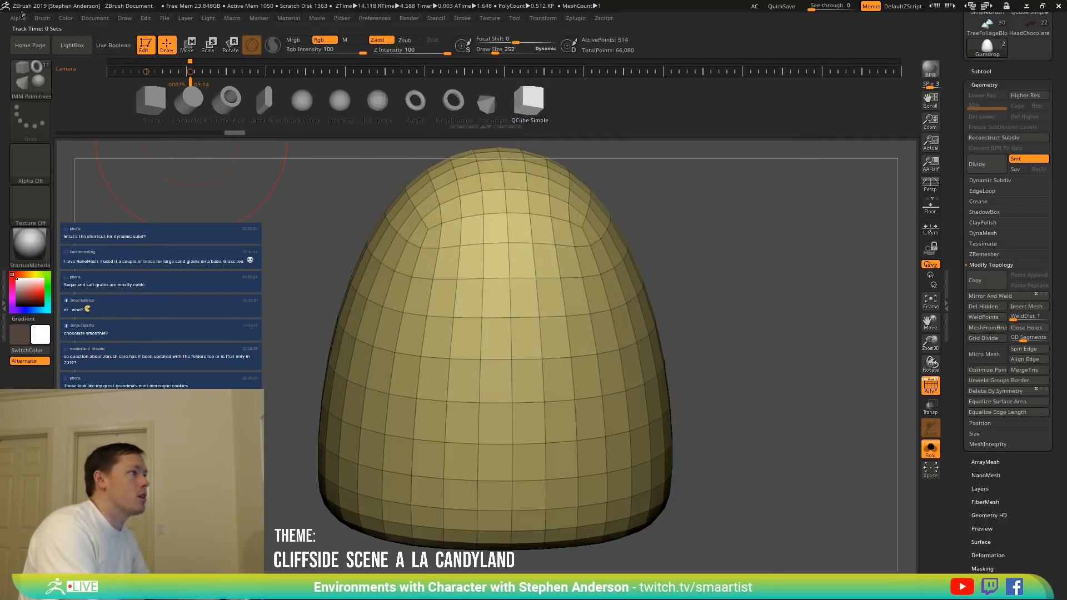
Save the IMM Primitives brush over the existing IMM Primitives preset in the _MustHaves _Brushes folder.
left_click(44, 17)
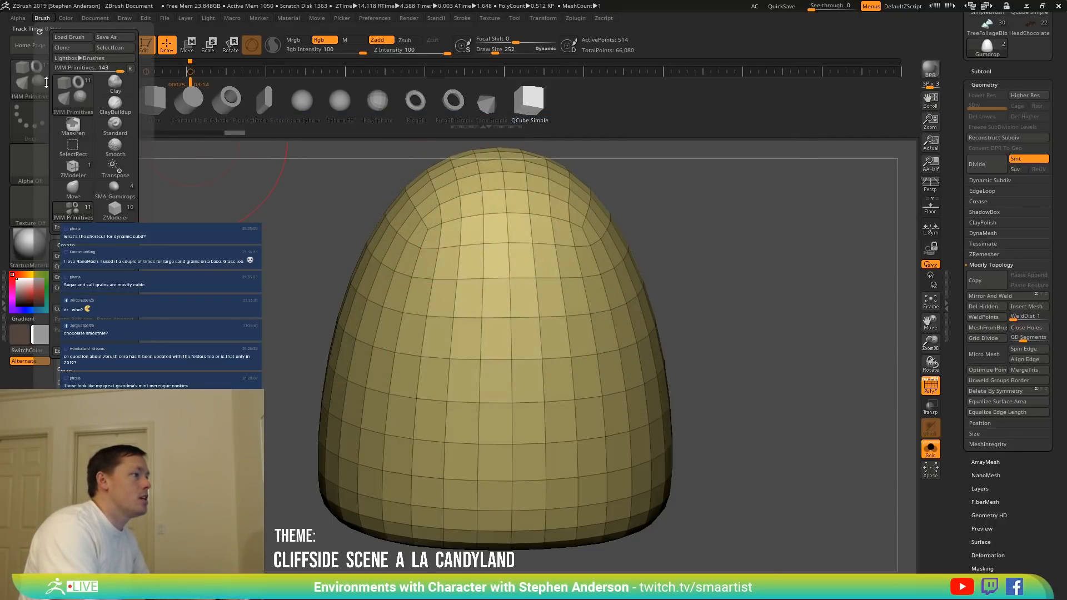
left_click(106, 39)
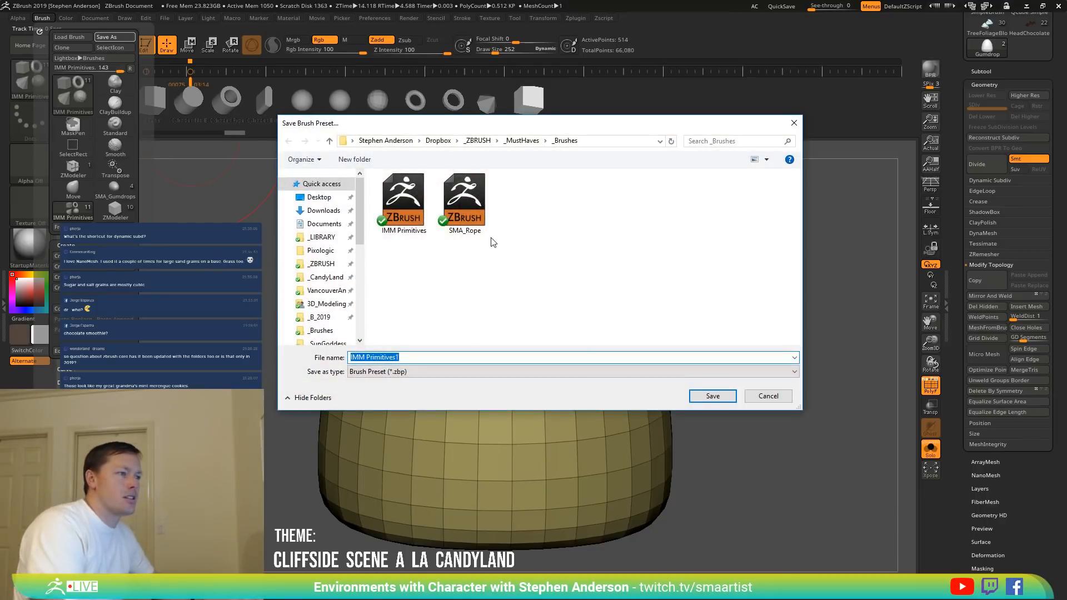
left_click(425, 222)
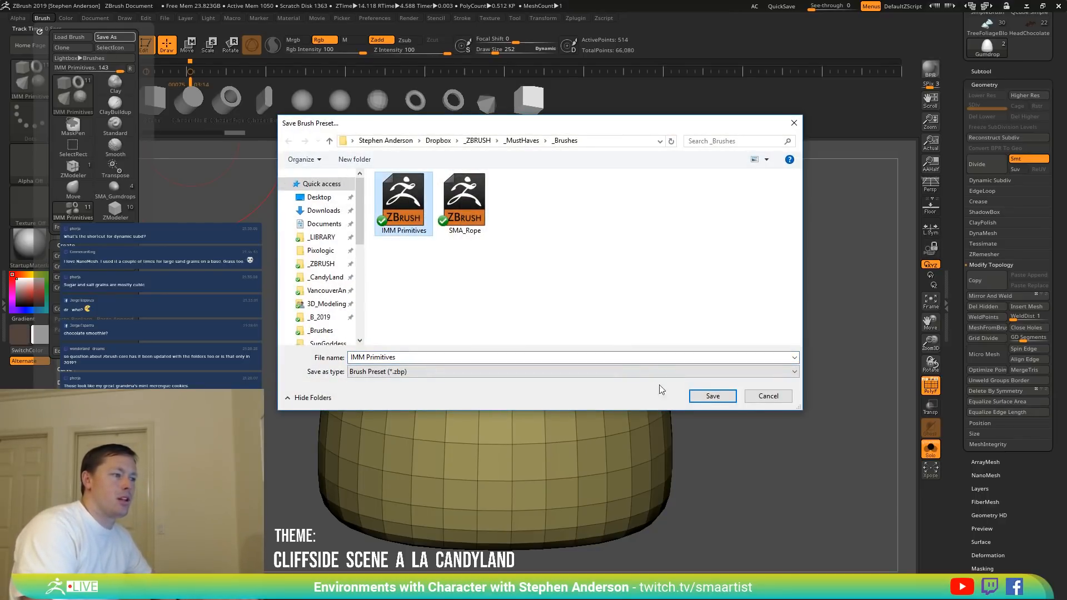
left_click(707, 396)
left_click(567, 298)
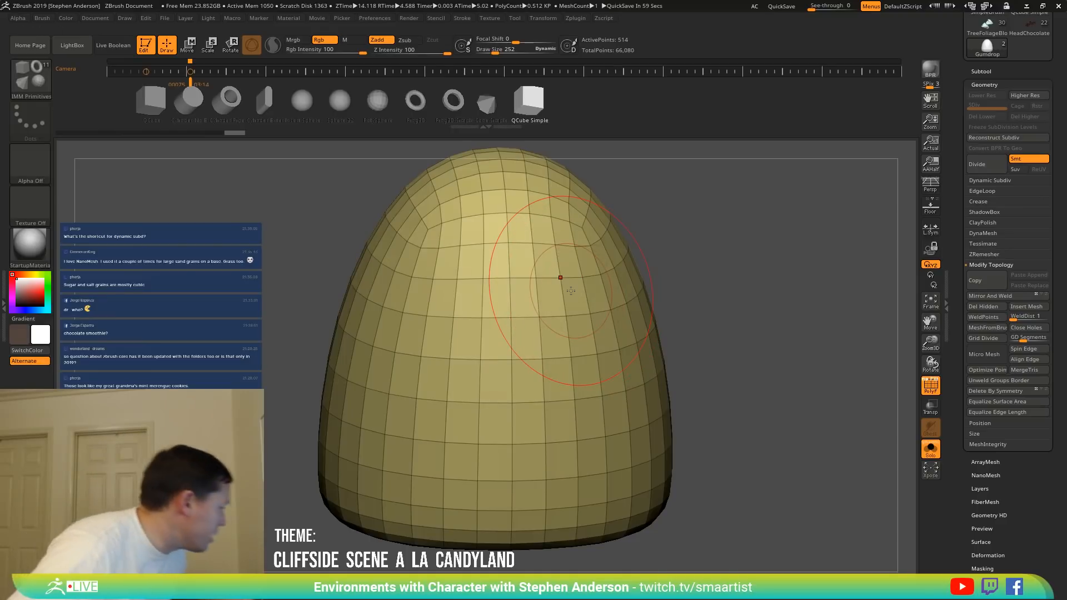
Save the brush as IMM Primitives in ZBrush 2019's ZData BrushPresets folder, replacing the existing preset.
left_click(39, 17)
left_click(112, 37)
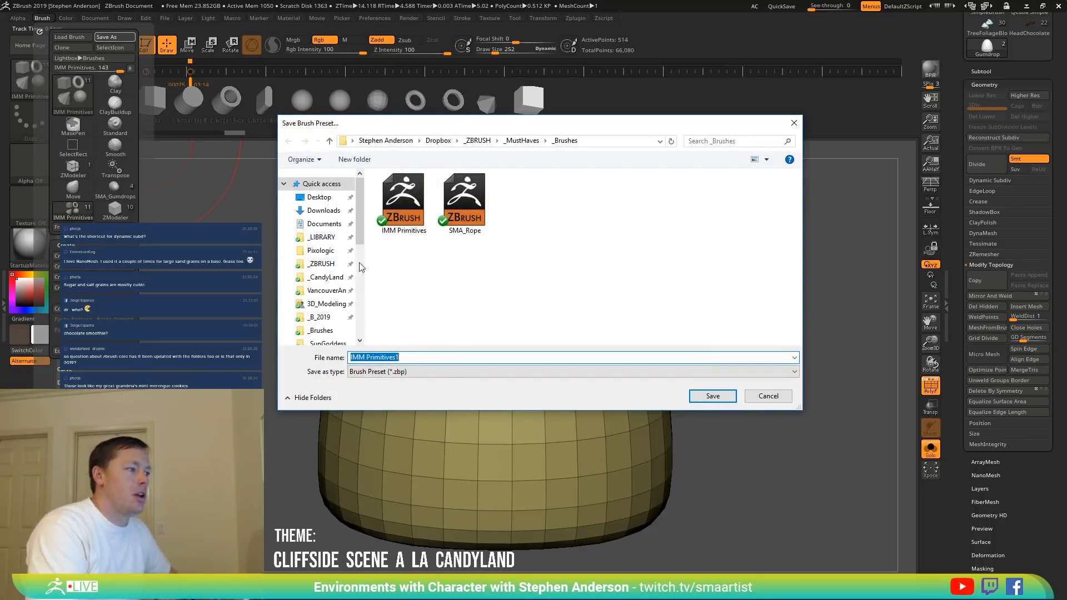
left_click(315, 252)
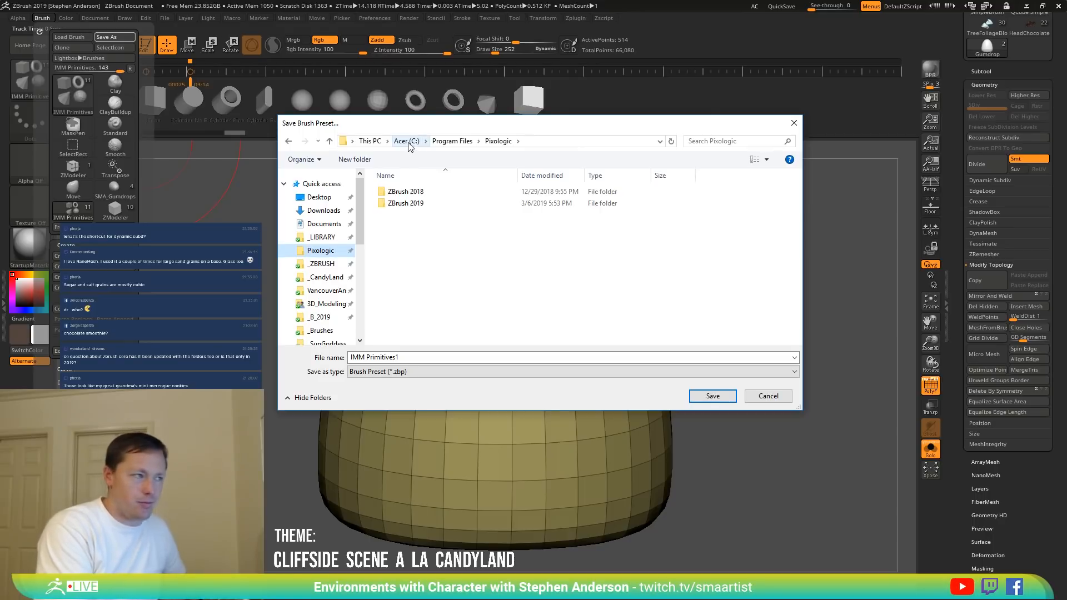
double_click(415, 204)
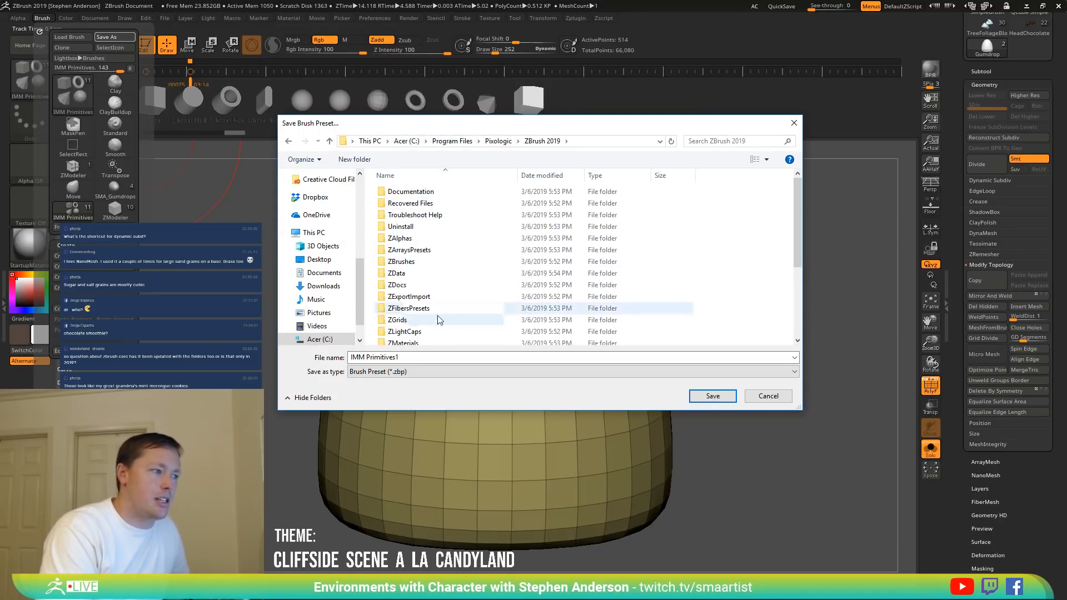
double_click(401, 274)
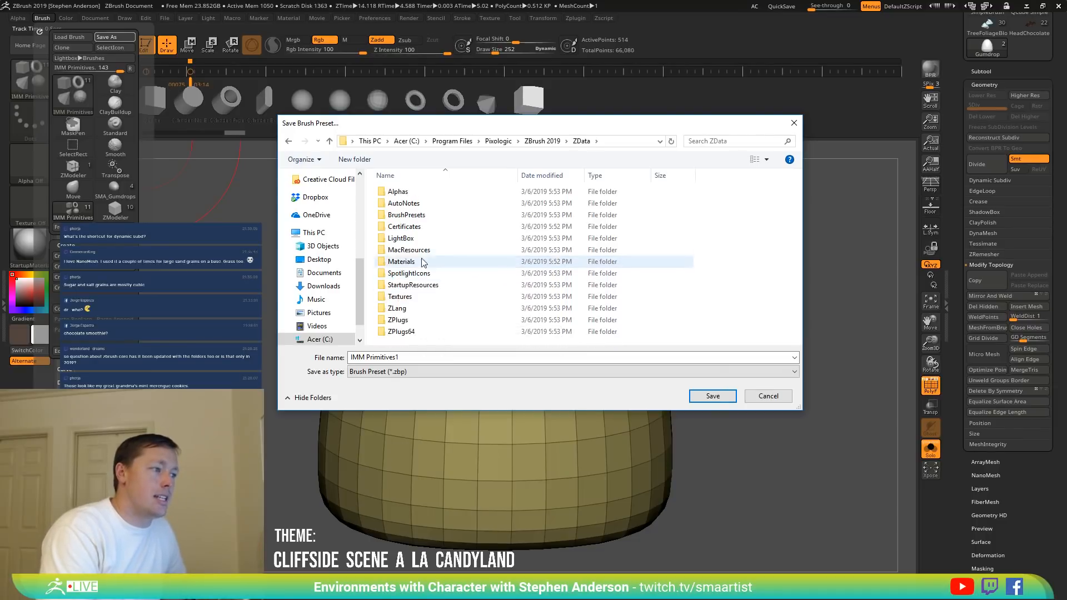
double_click(423, 218)
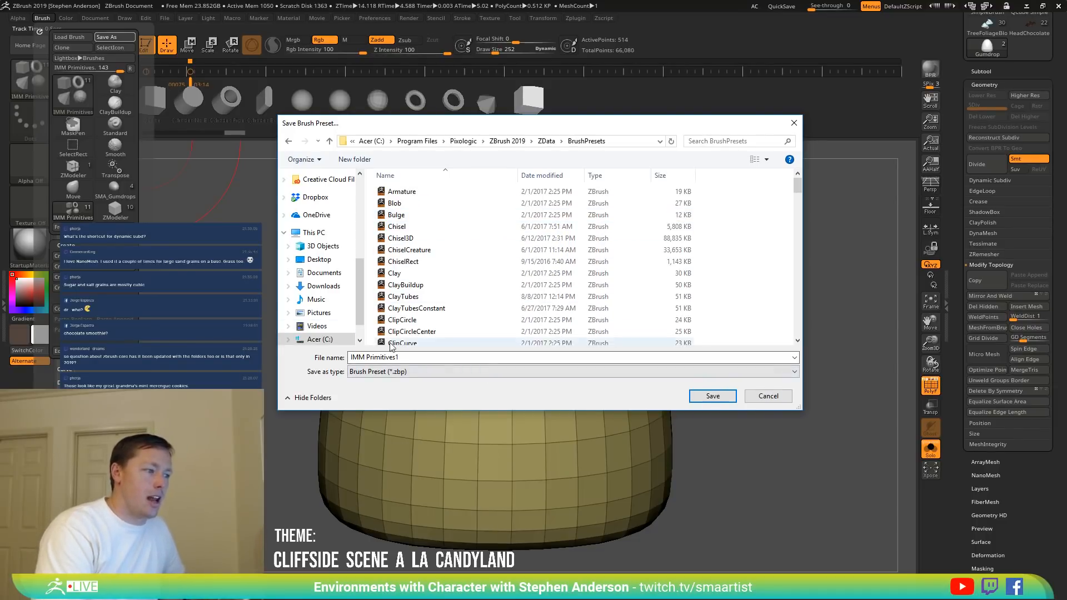
left_click(413, 358)
left_click(414, 359)
key("BackSpace")
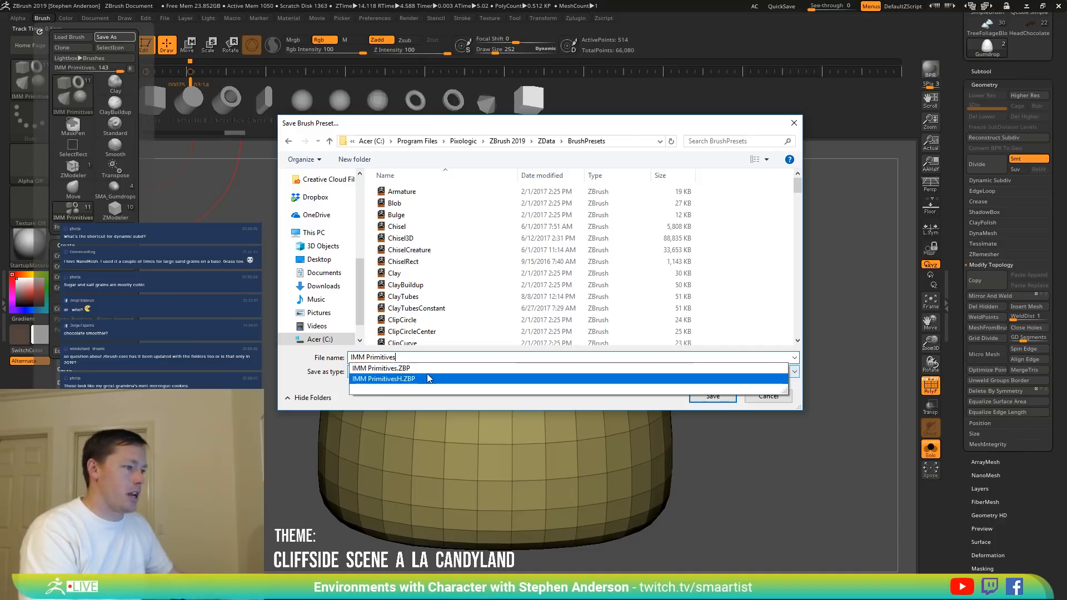
key("Return")
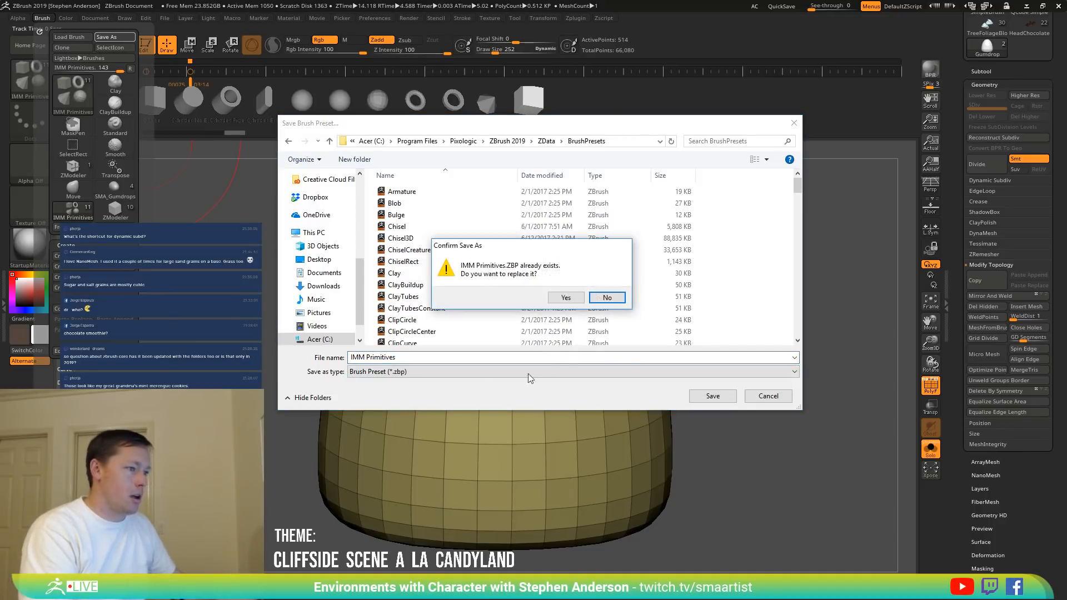
left_click(576, 300)
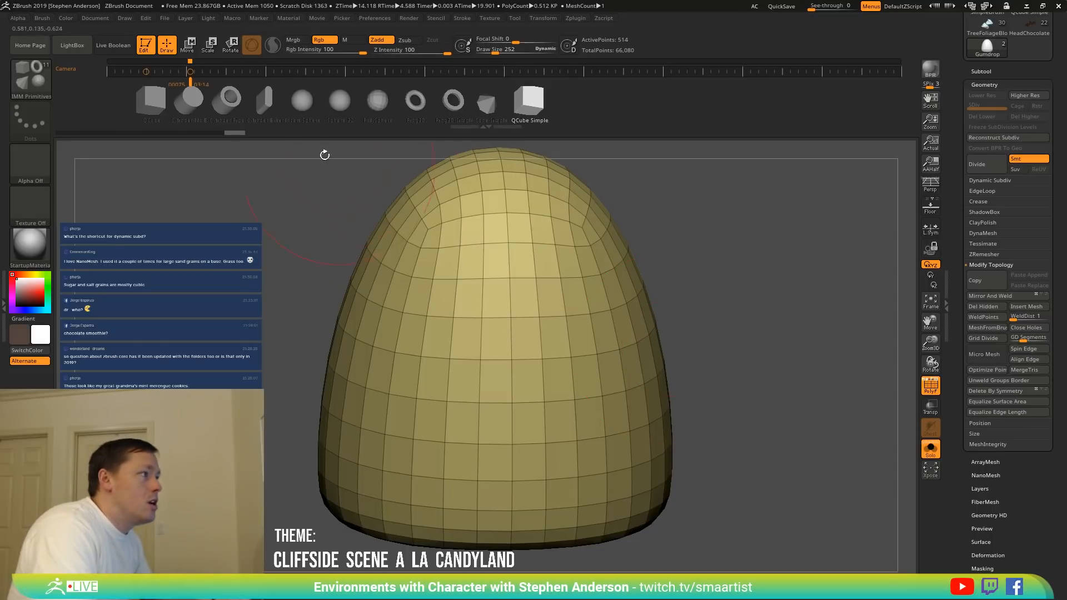
Create a NanoMesh brush from IMM Primitives and insert the QCube Simple as a NanoMesh on all polygons of the gumdrop body.
left_click(45, 19)
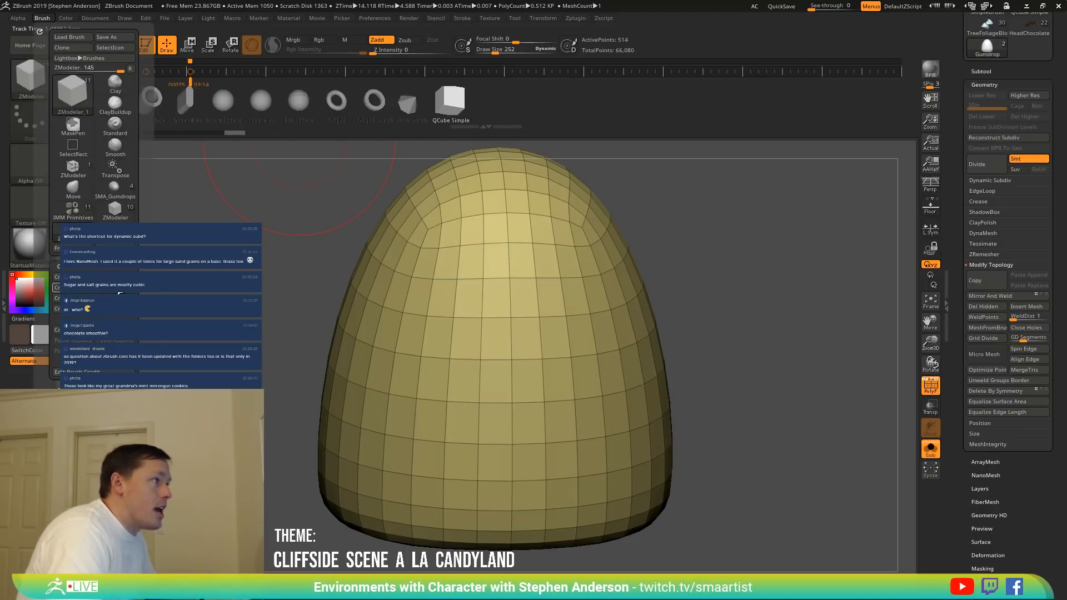
left_click(73, 166)
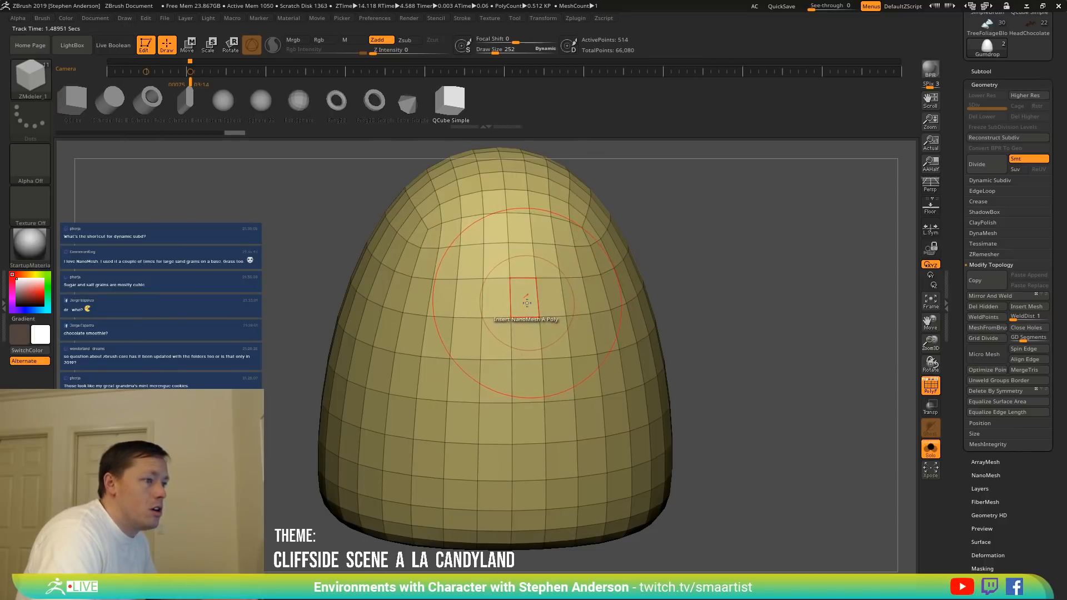
key("space")
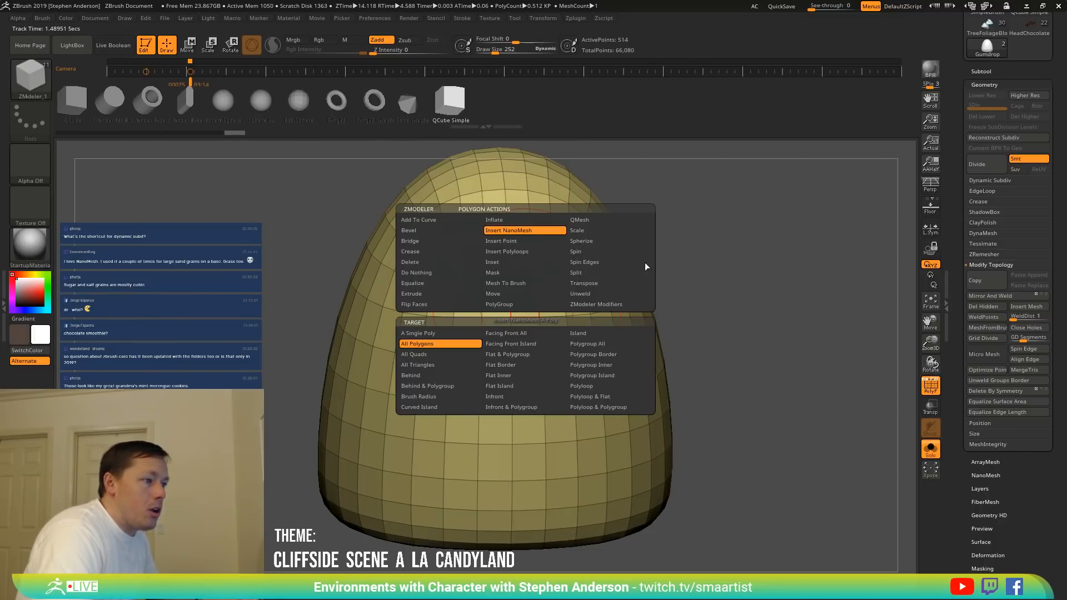
left_click(528, 308)
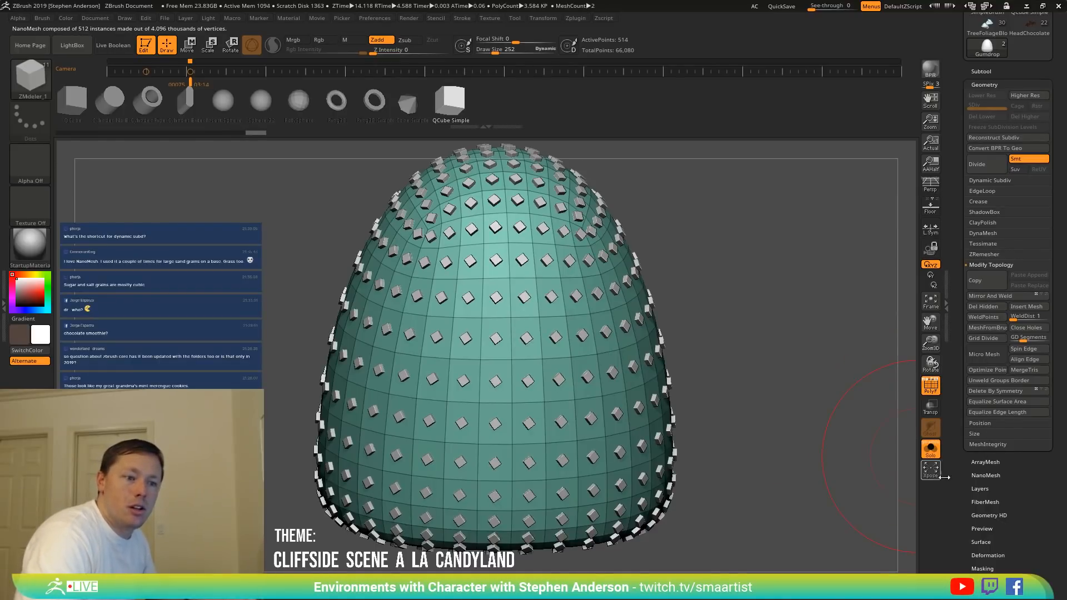
Paste the copied NanoMesh settings onto the gumdrop's QCube Simple NanoMesh.
left_click(986, 476)
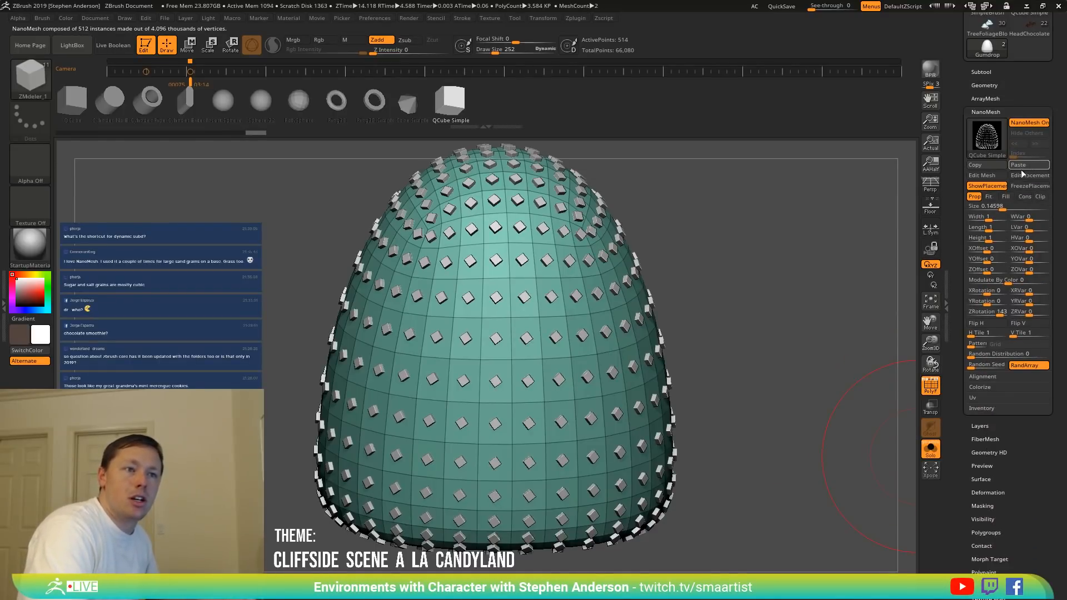
left_click(1017, 165)
mouse_move(556, 334)
right_mouse_down("alt")
mouse_move(637, 326)
mouse_move(636, 381)
right_mouse_up("alt")
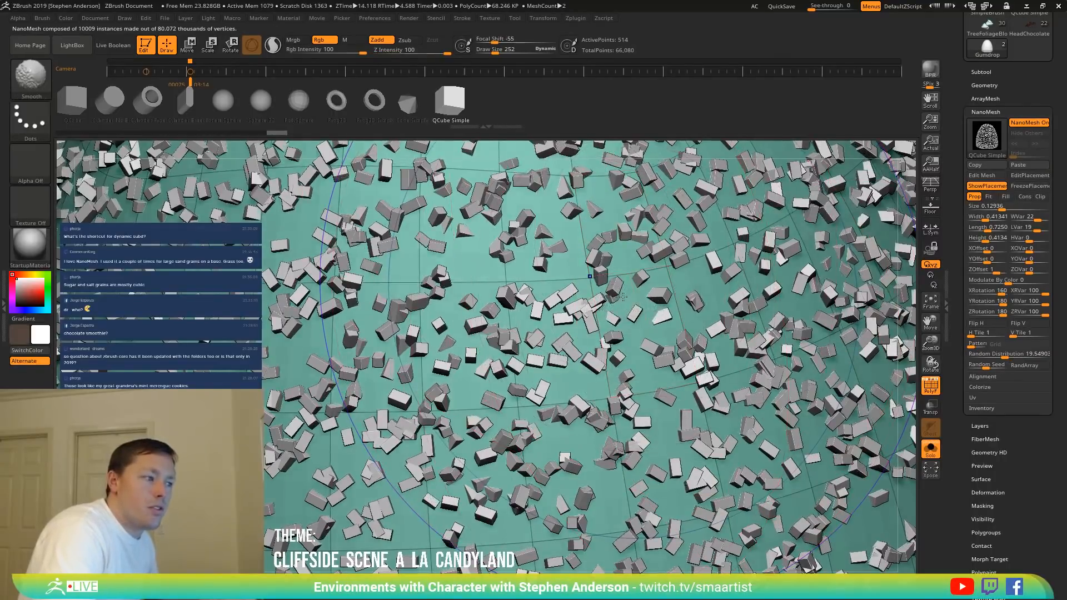
Convert the gumdrop's NanoMesh grains to real geometry and inspect their polygroups up close.
left_click(987, 85)
left_click(994, 150)
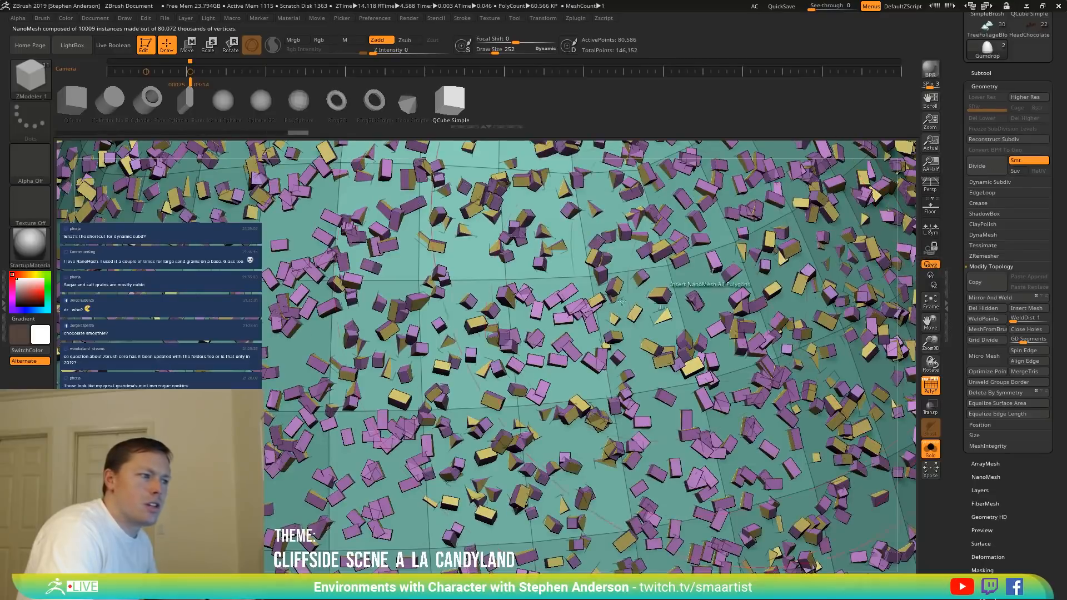
right_click_drag(622, 301, 512, 286, "ctrl")
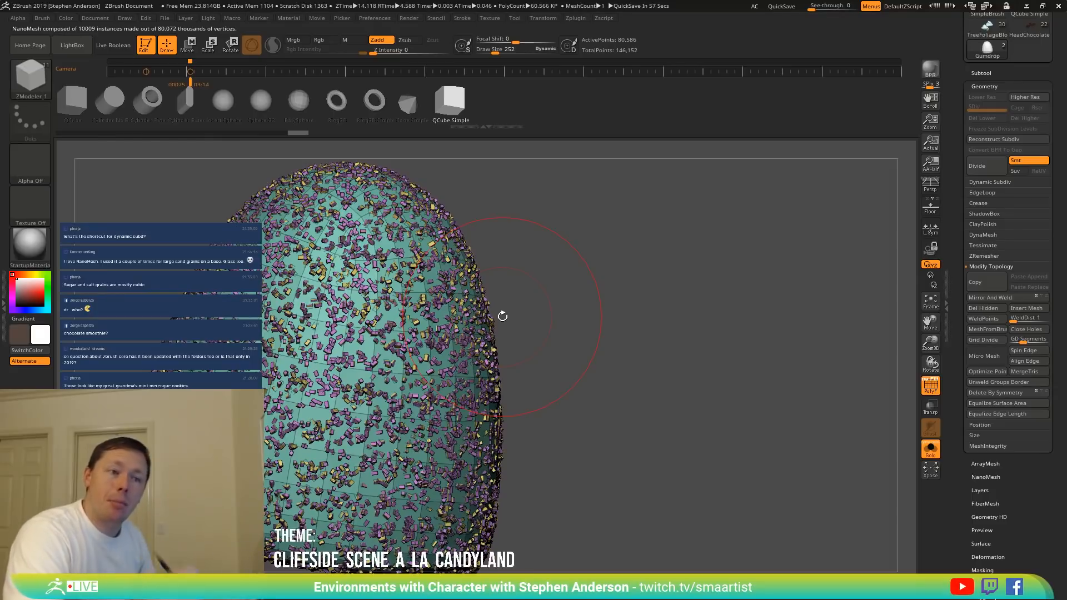
left_click(985, 477)
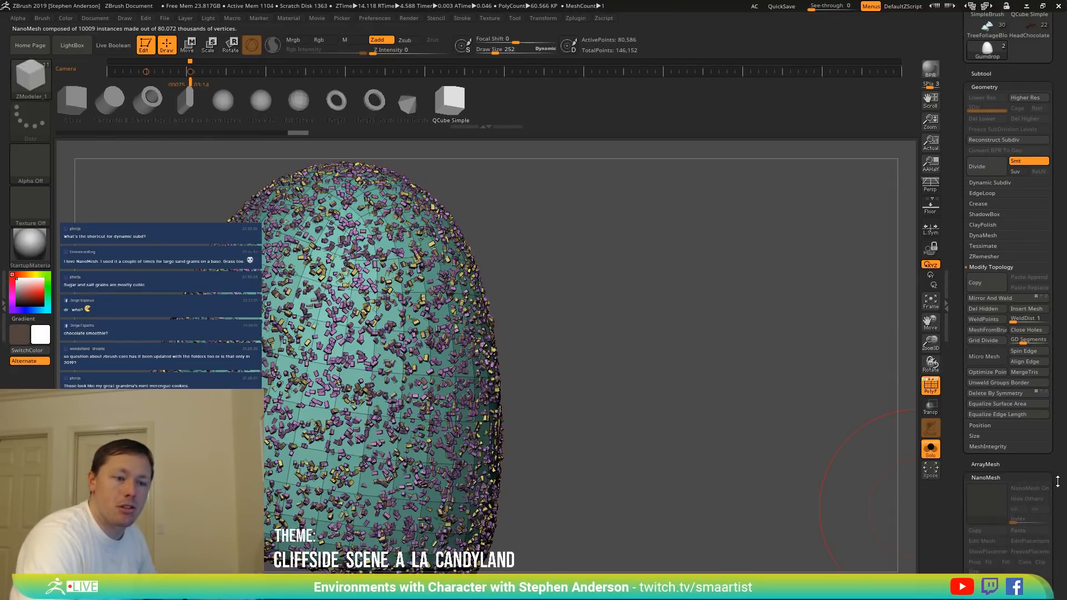
scroll(1057, 481, "down", 3)
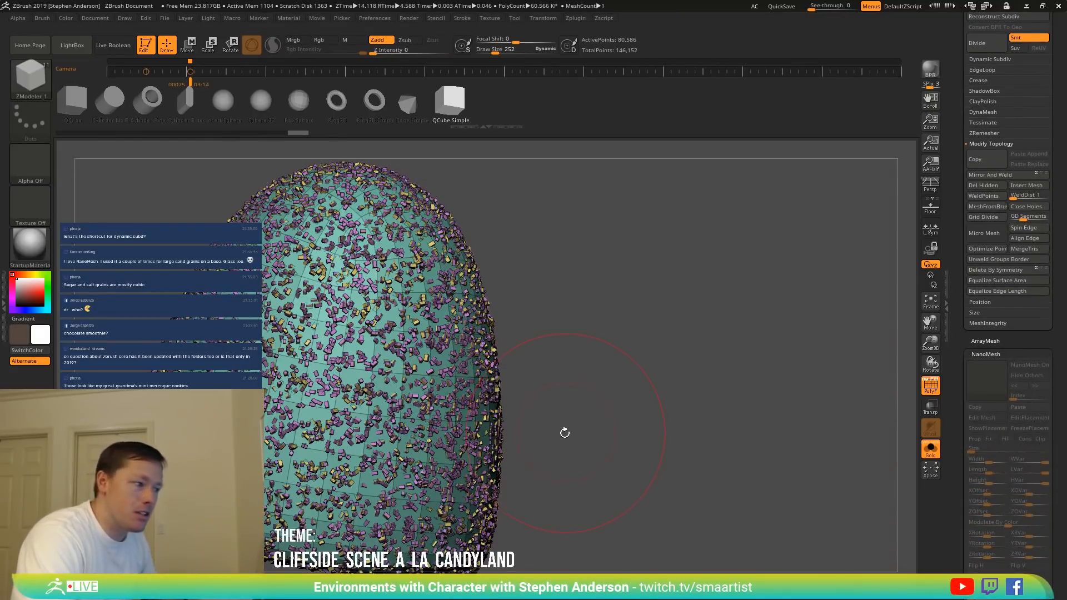
mouse_move(569, 431)
right_mouse_down()
mouse_move(579, 404)
mouse_move(652, 348)
mouse_move(878, 344)
mouse_move(641, 344)
right_mouse_up()
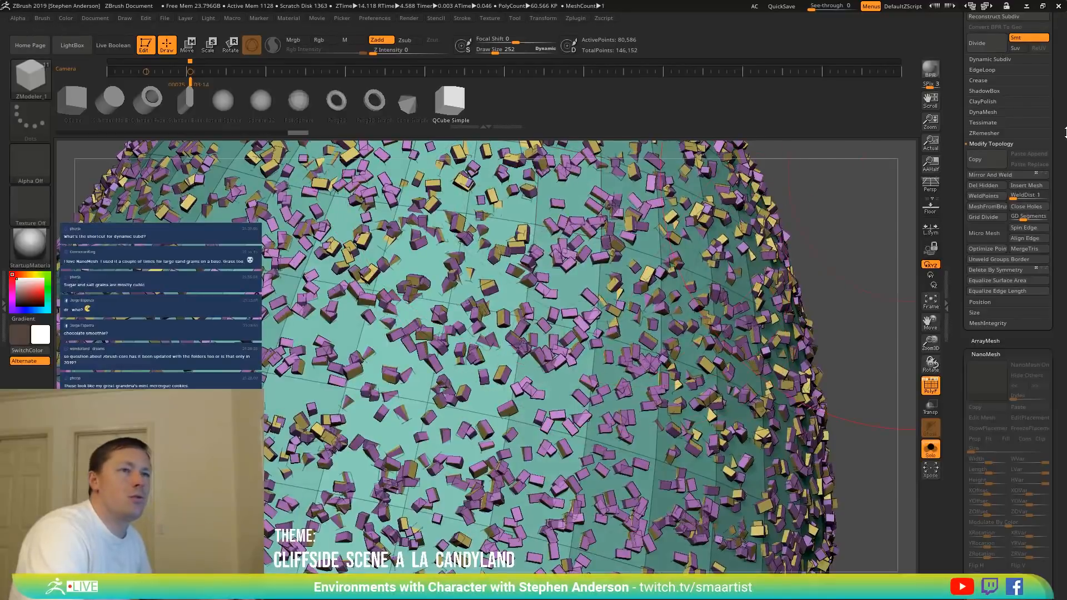
Switch the active tool to the QCube Simple, assign the whole cube to one polygroup, and face it straight on.
scroll(1047, 83, "up", 5)
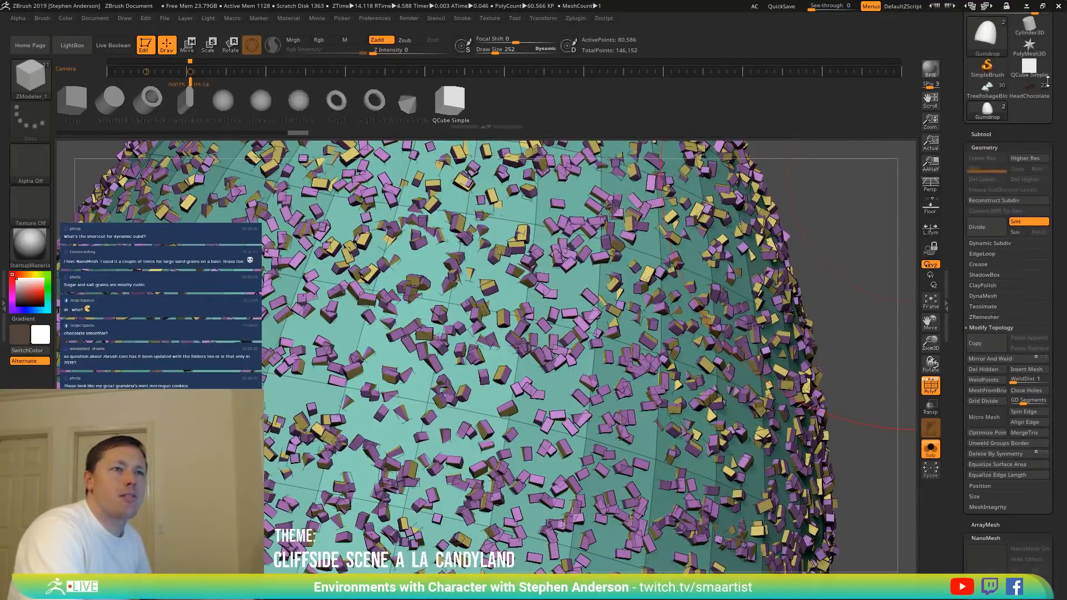
left_click(1026, 75)
mouse_move(650, 316)
right_mouse_down()
mouse_move(631, 362)
mouse_move(672, 417)
mouse_move(561, 376)
mouse_move(524, 393)
right_mouse_up()
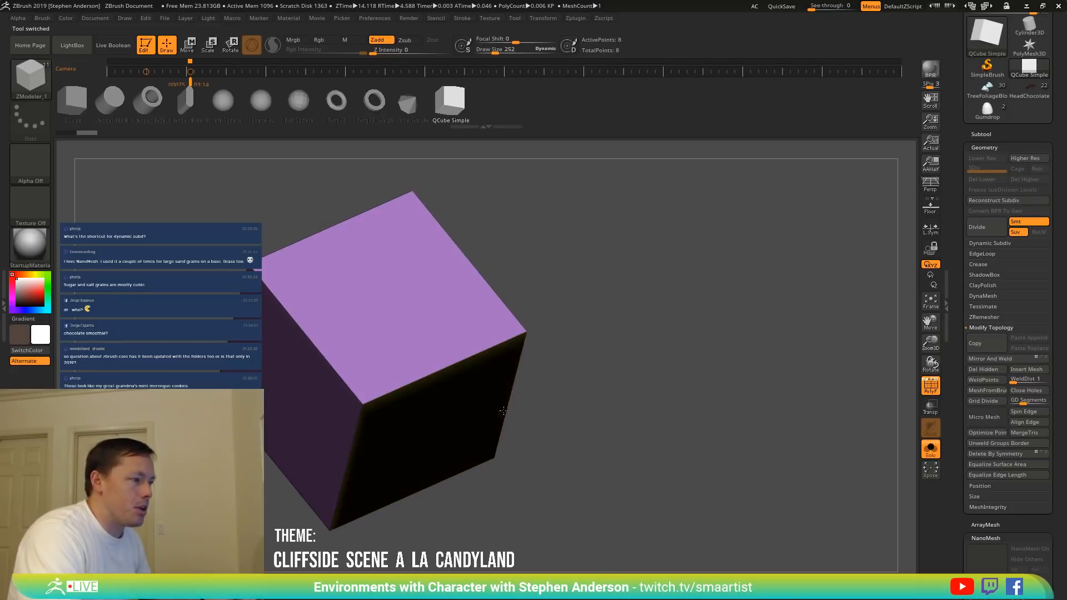
key("ctrl")
key("ctrl+w")
mouse_move(575, 360)
left_mouse_down()
mouse_move(584, 322)
mouse_move(592, 350)
mouse_move(561, 320)
mouse_move(623, 319)
left_mouse_up()
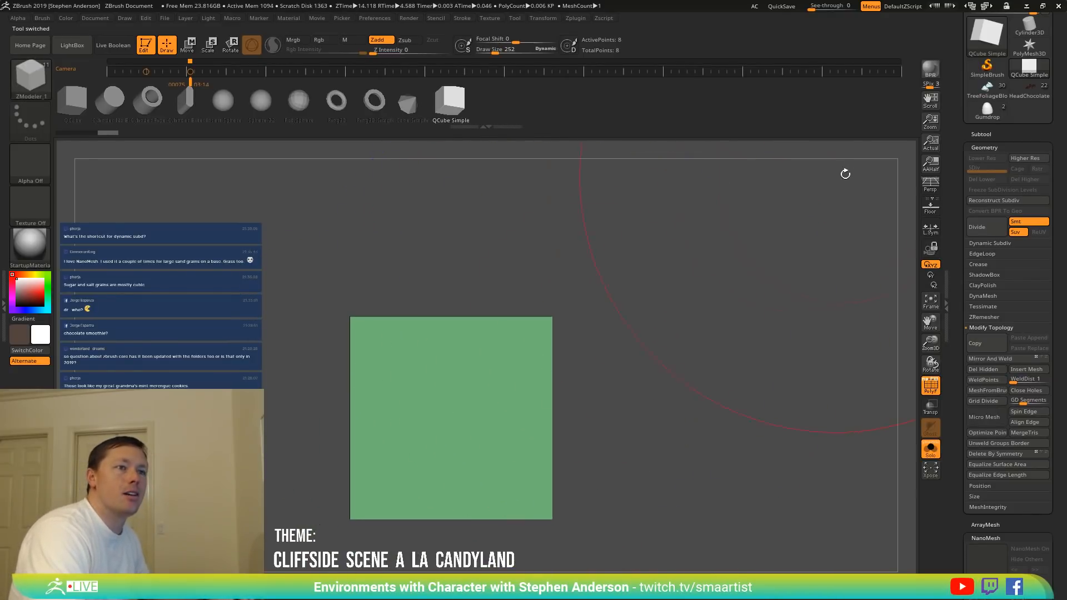
Delete the QCube Simple mesh from the ZModeler_1 NanoMesh brush and append the single-polygroup cube in its place.
left_click(25, 78)
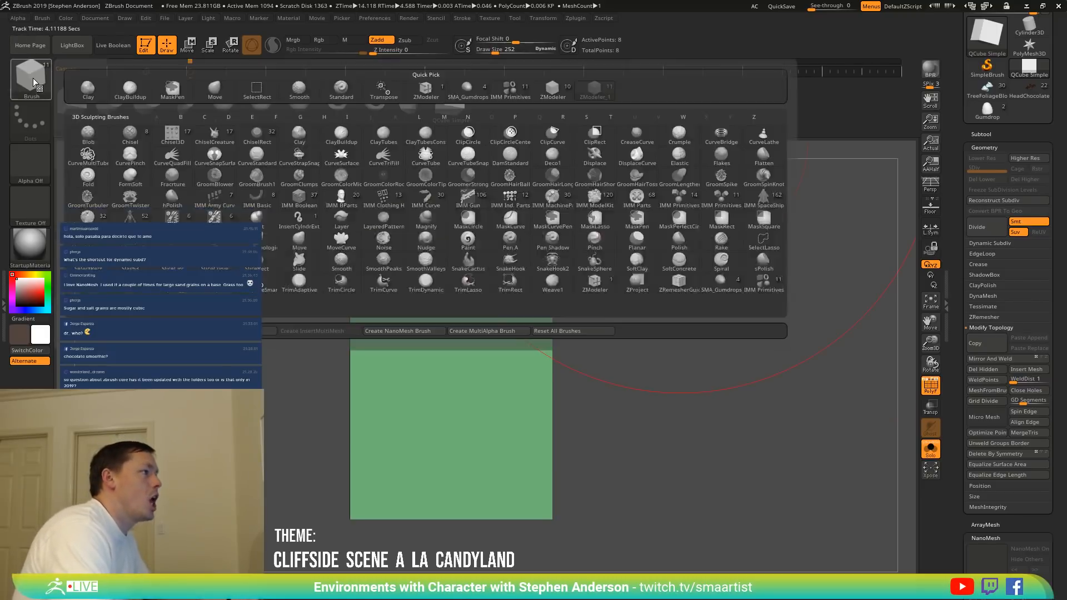
left_click(29, 81)
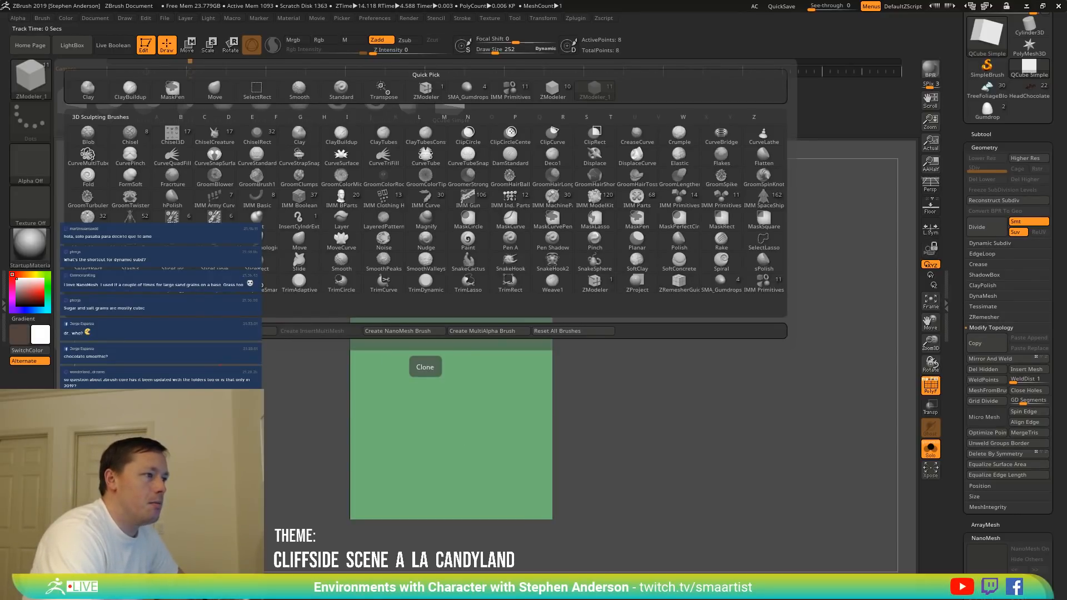
left_click(40, 19)
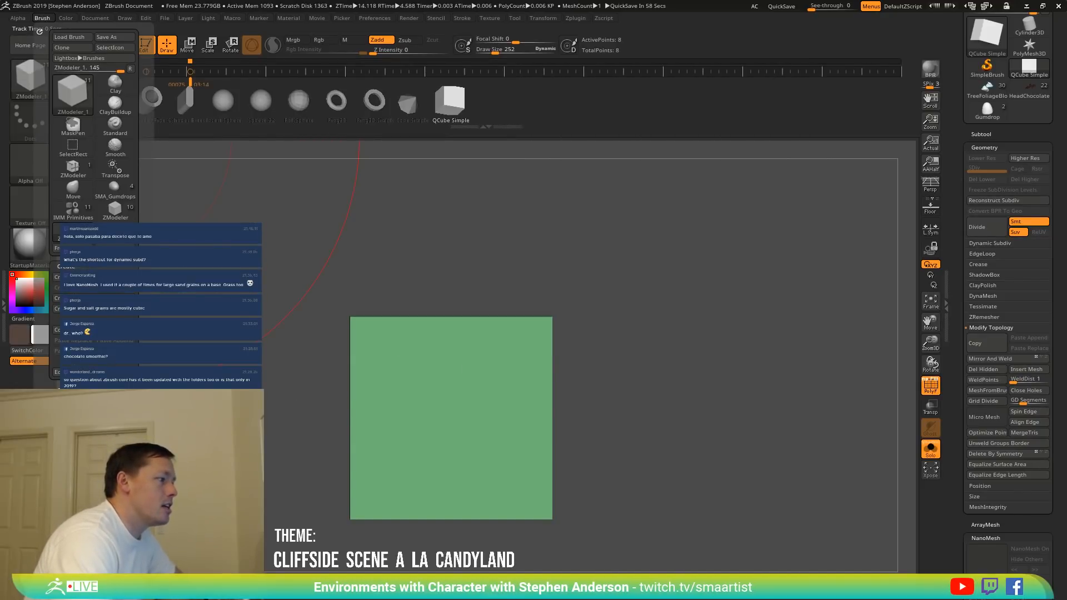
left_click(115, 330)
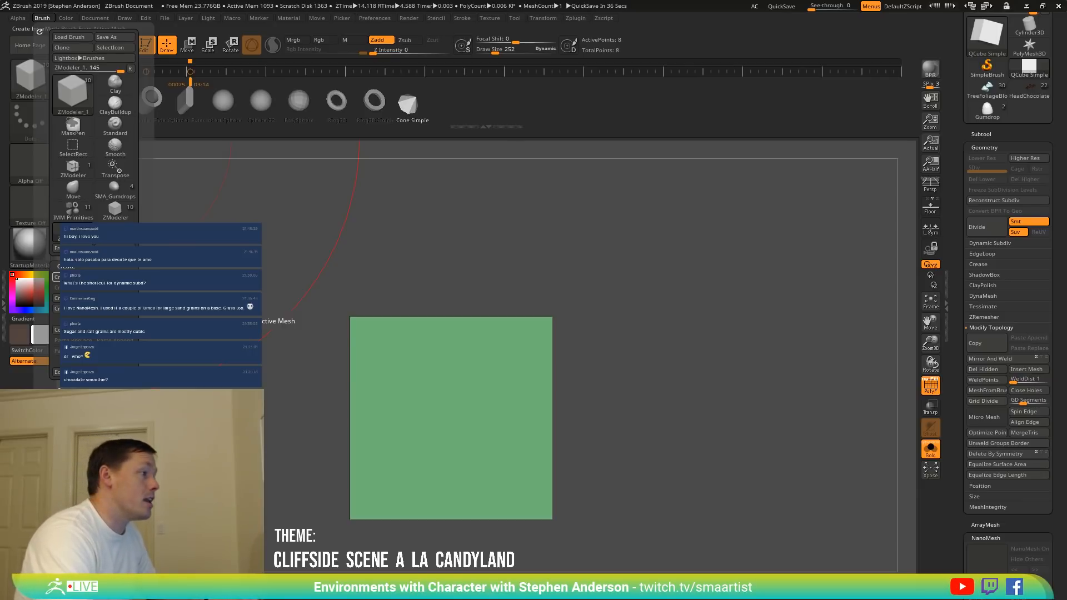
left_click(94, 276)
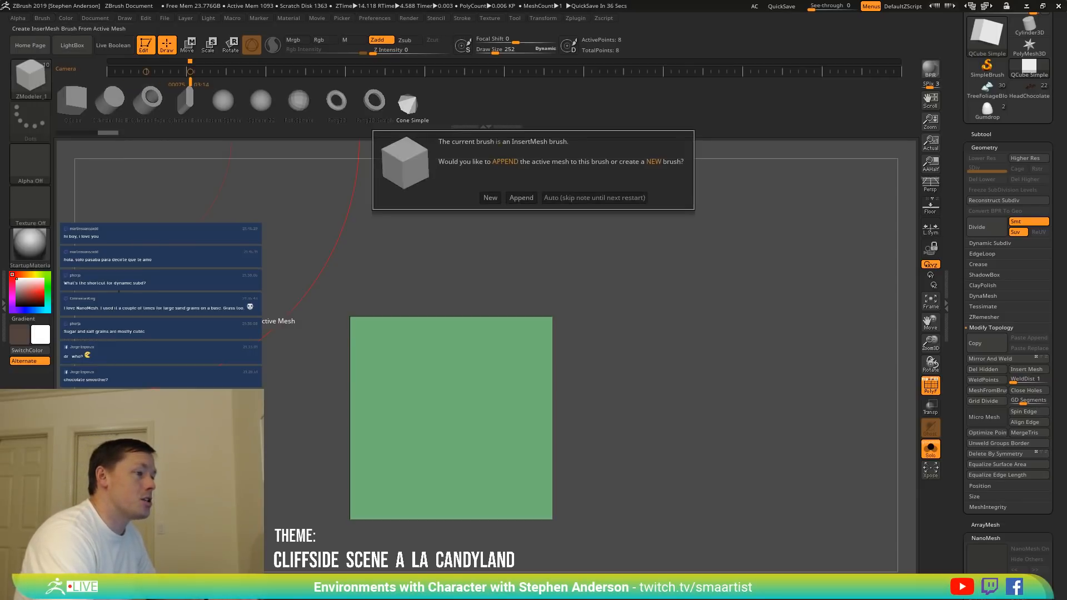
left_click(523, 198)
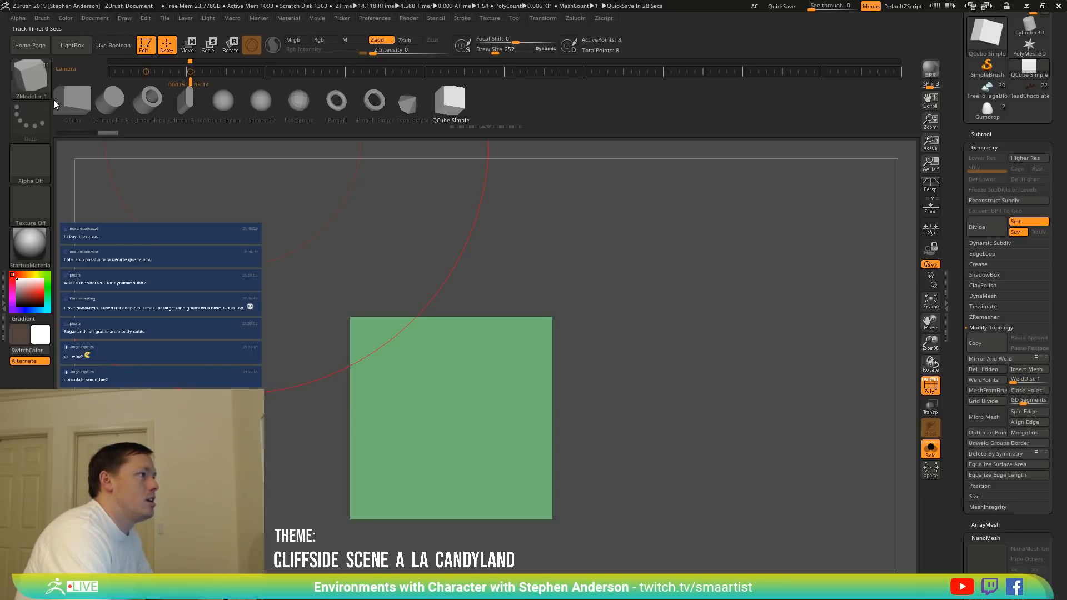
Select the IMM Primitives brush, delete its QCube Simple mesh, and append the single-polygroup cube in its place.
left_click(25, 78)
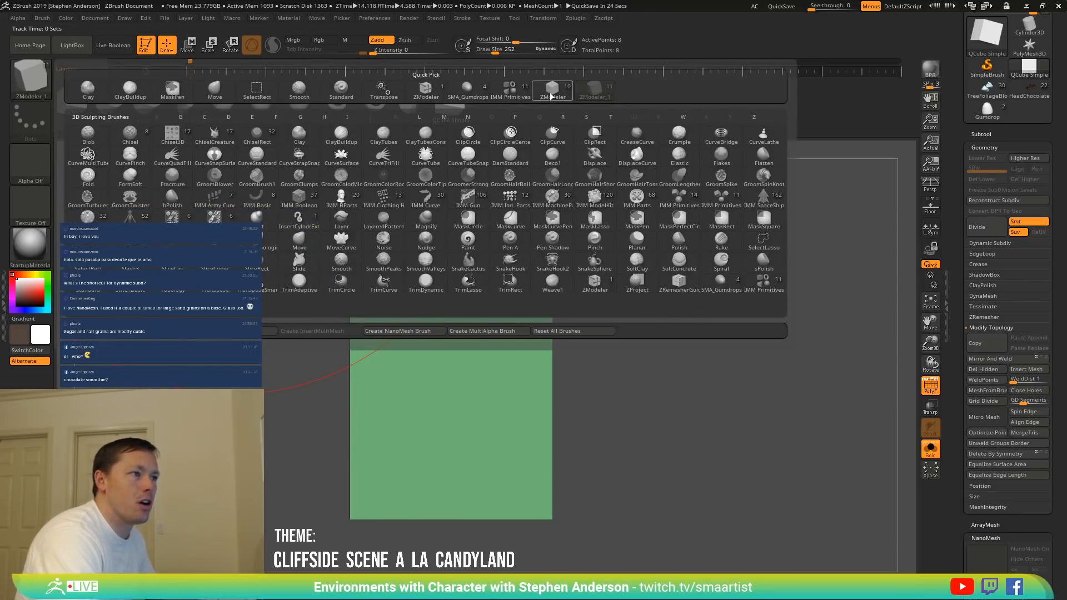
left_click(507, 94)
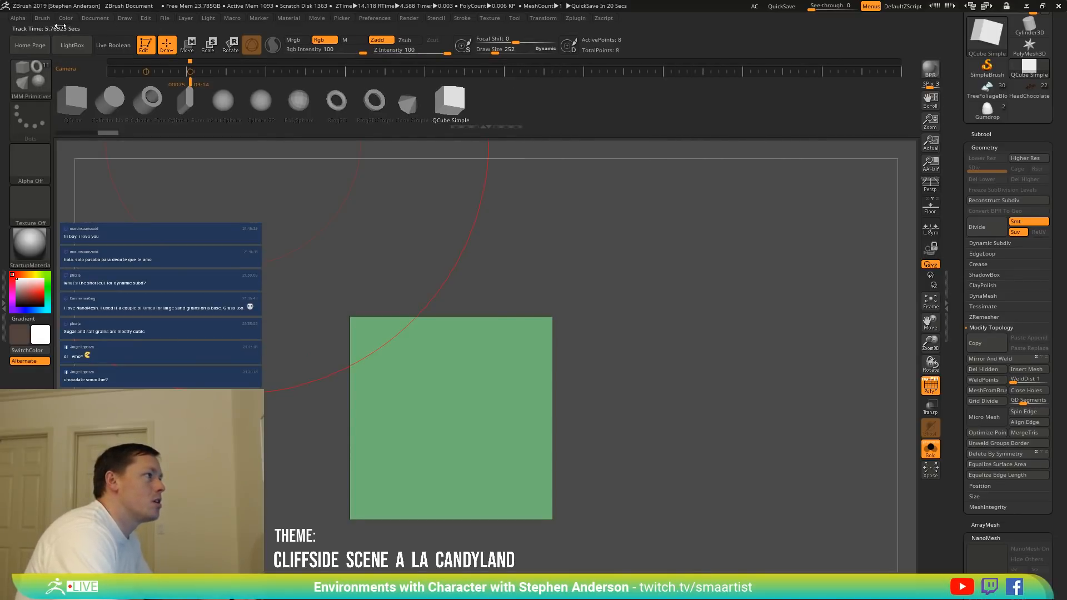
left_click(43, 18)
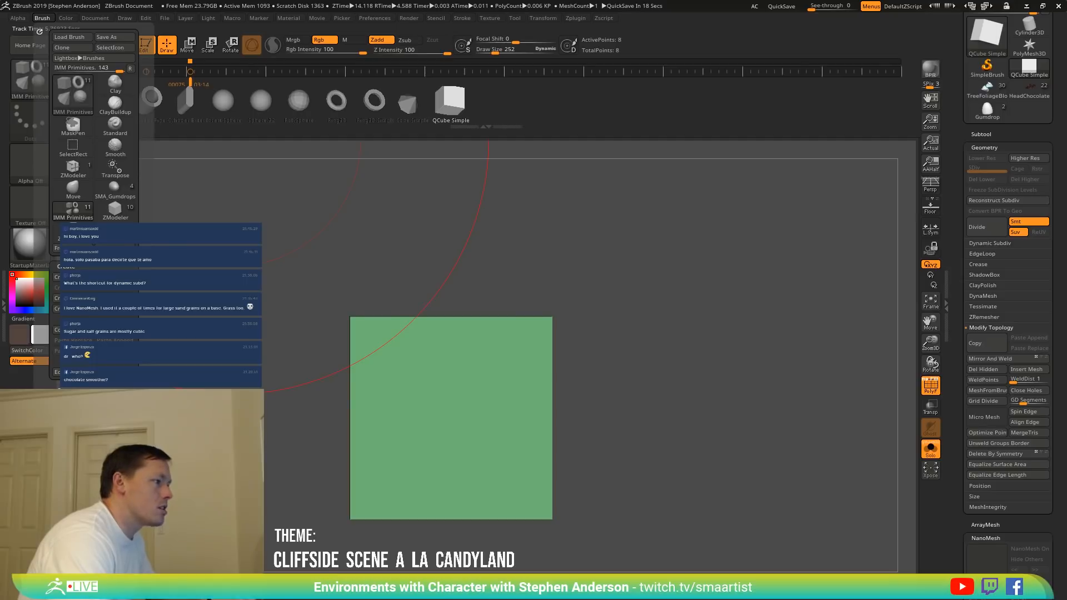
left_click(115, 330)
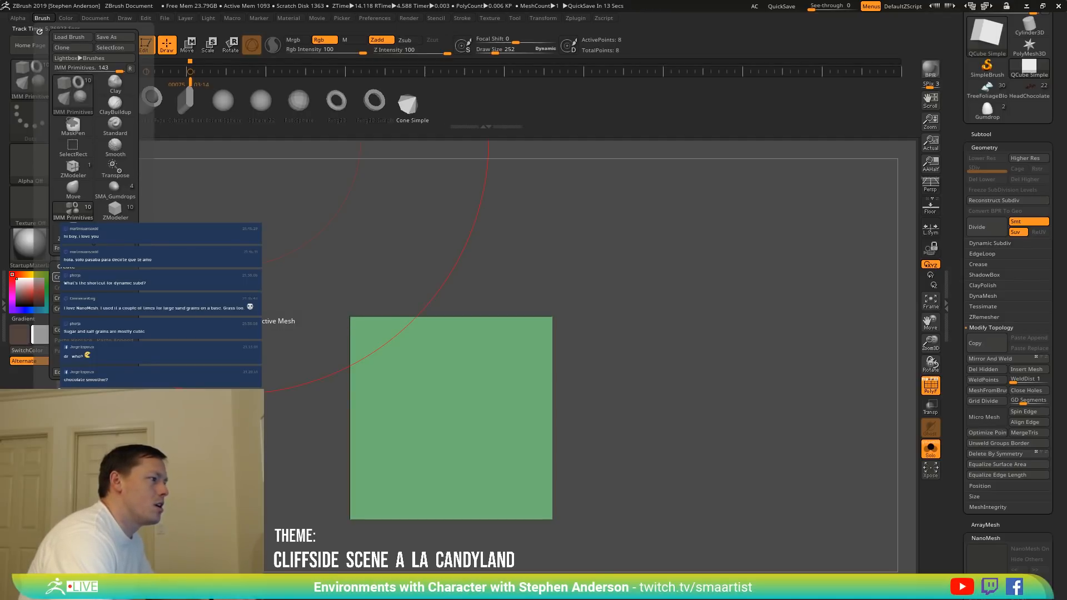
left_click(89, 278)
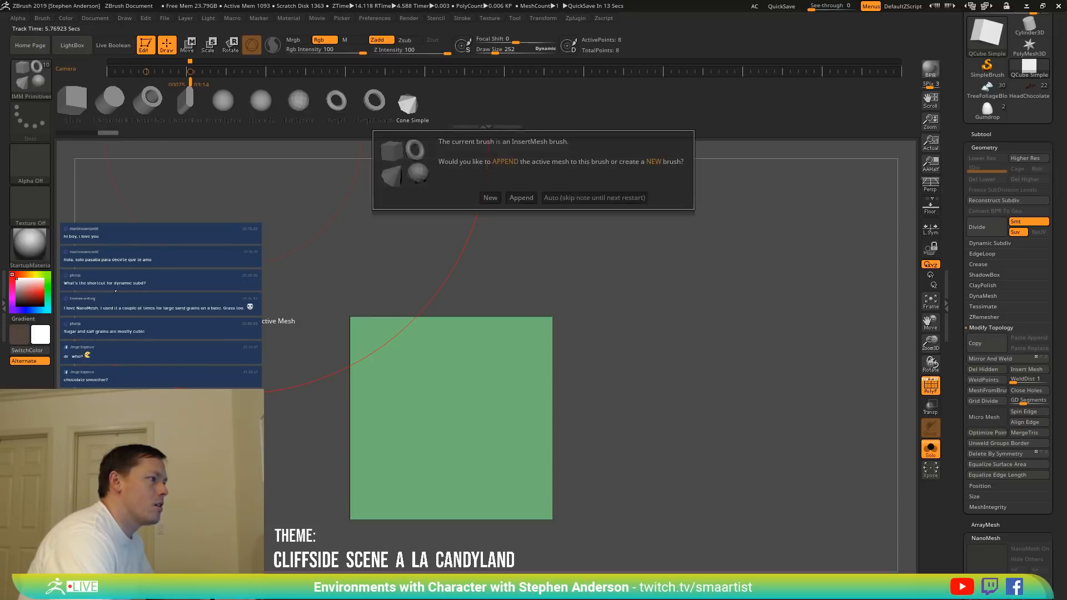
left_click(525, 199)
Set the IMM Primitives brush icon to the IMM Primitives image from the _ZBRUSH > _MustHaves > _Brushes folder.
left_click(42, 18)
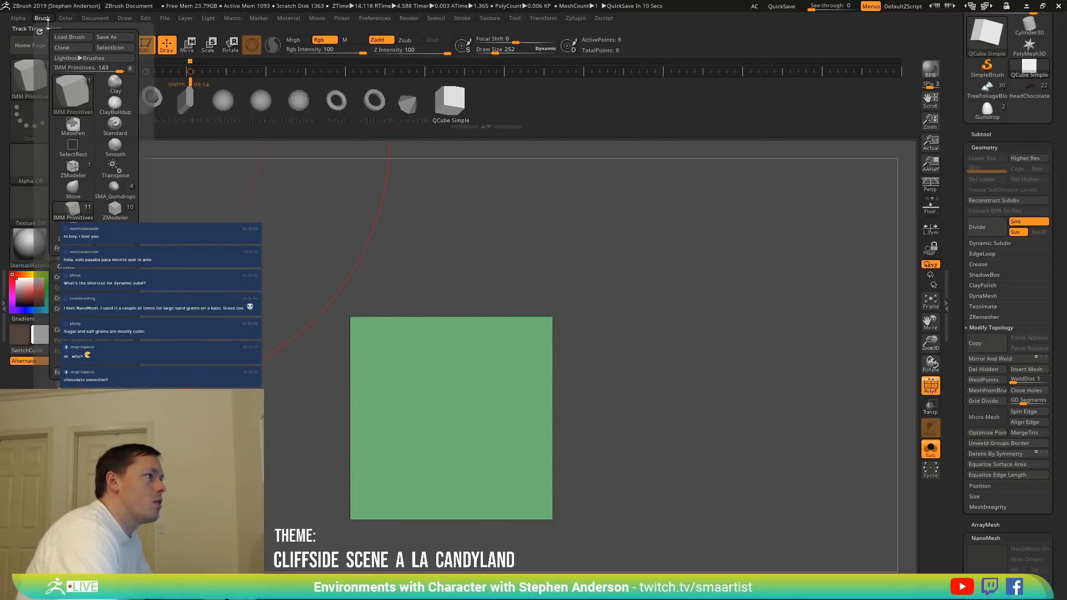
left_click(114, 49)
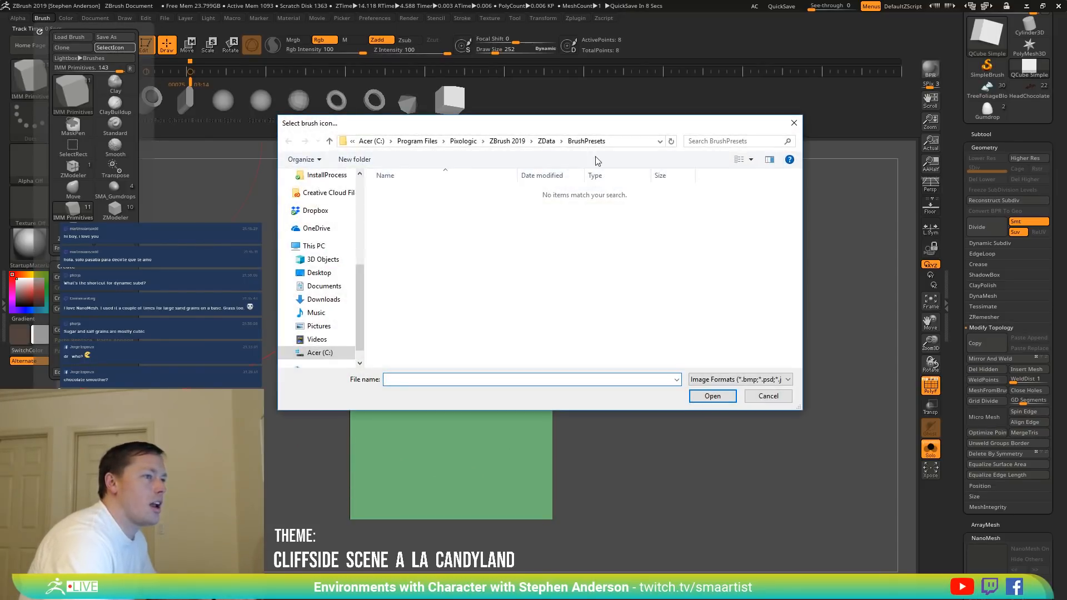
scroll(325, 243, "up", 4)
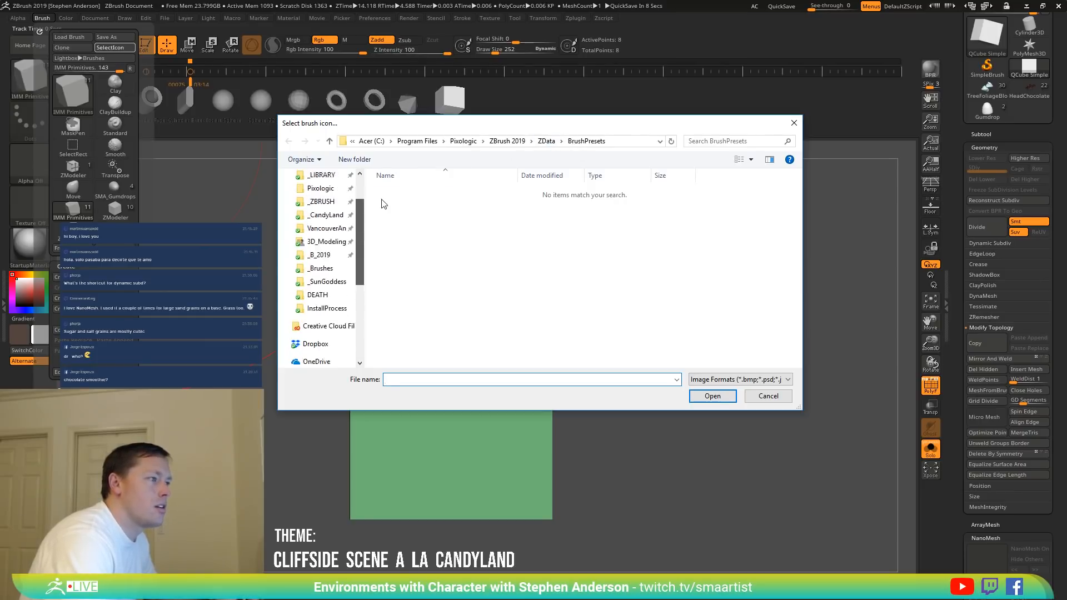
left_click(325, 242)
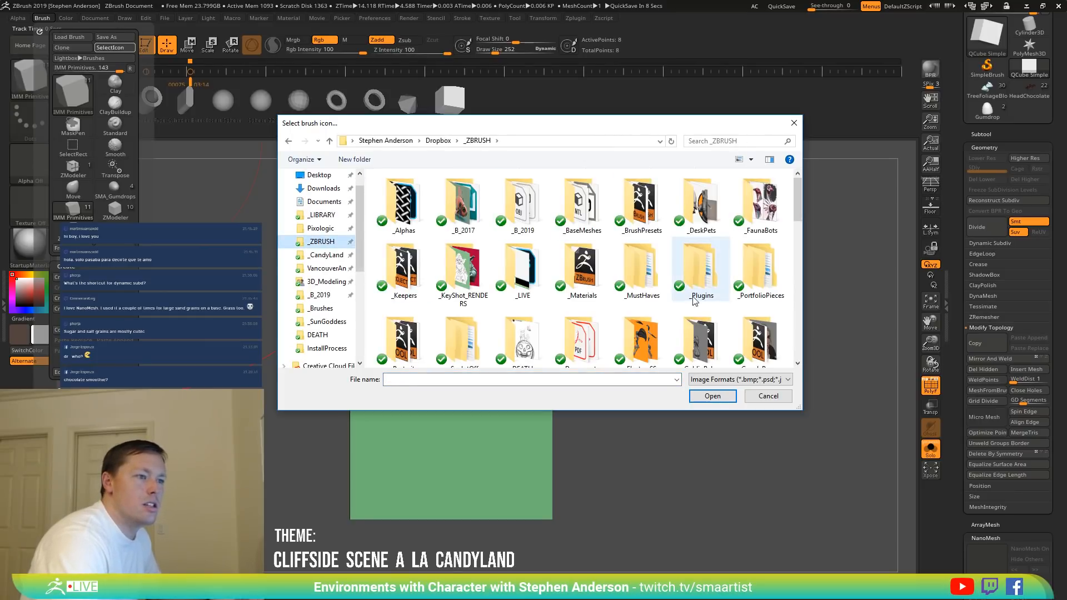
double_click(634, 270)
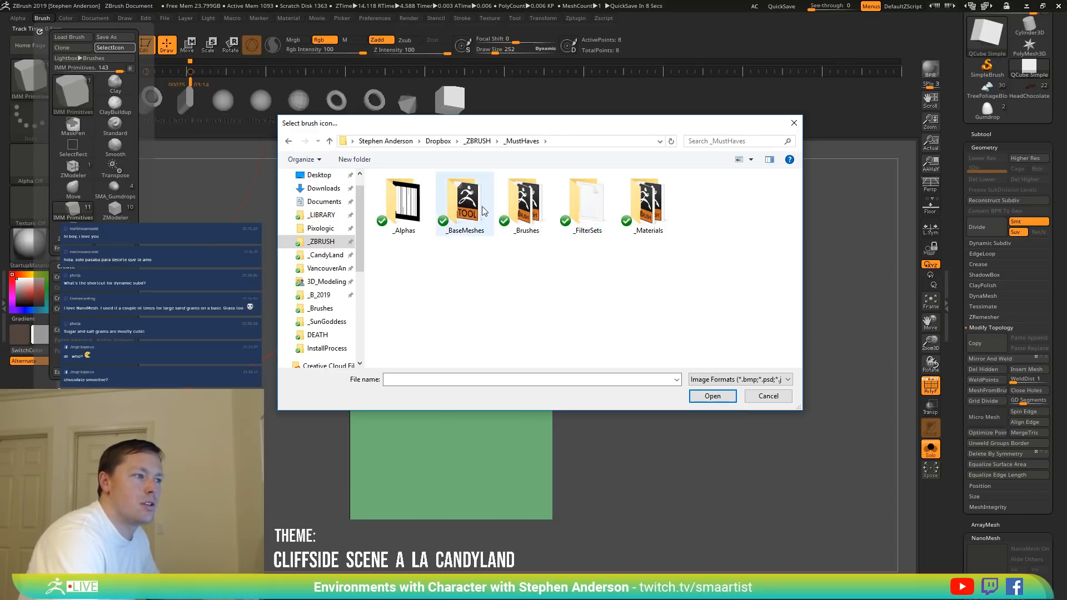
double_click(527, 213)
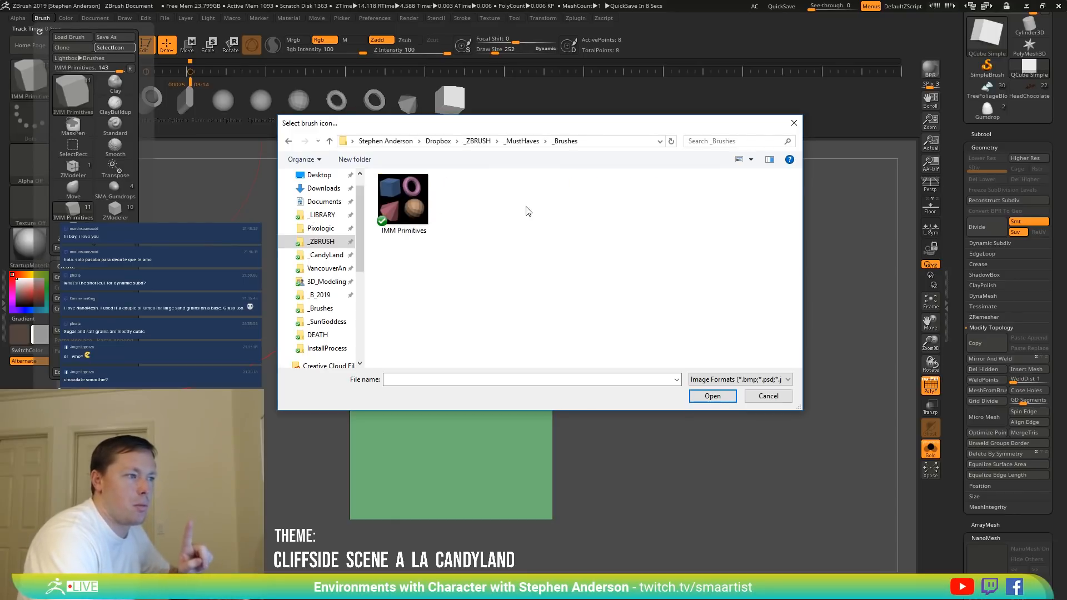
double_click(425, 216)
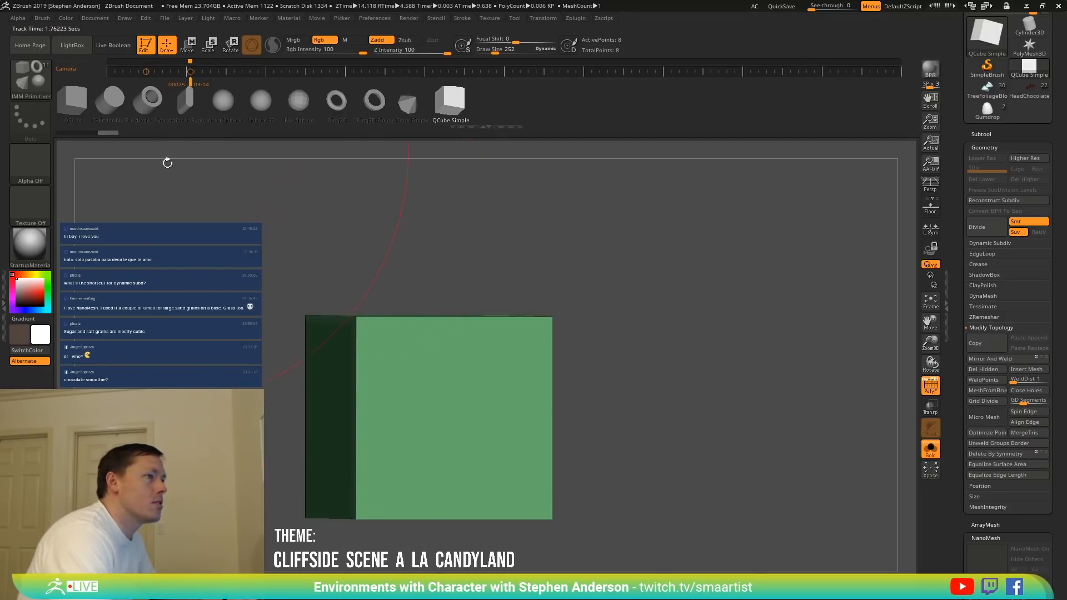
Insert a test QCube Simple on the cube's front face, then undo the insertion.
left_click_drag(426, 364, 469, 398)
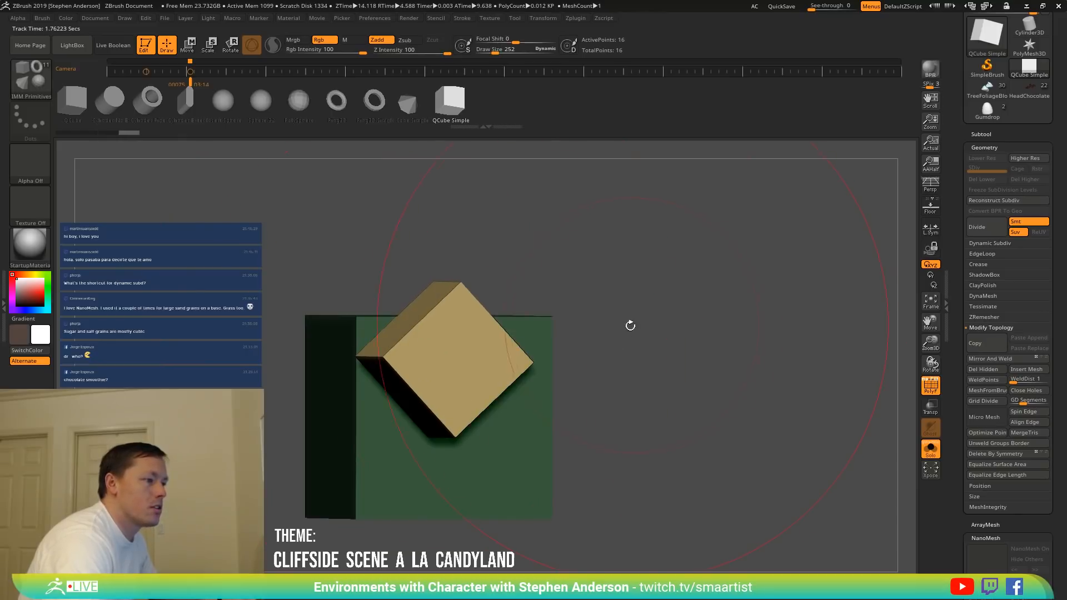
mouse_move(630, 326)
left_mouse_down()
mouse_move(669, 381)
mouse_move(595, 308)
left_mouse_up()
key("ctrl+z")
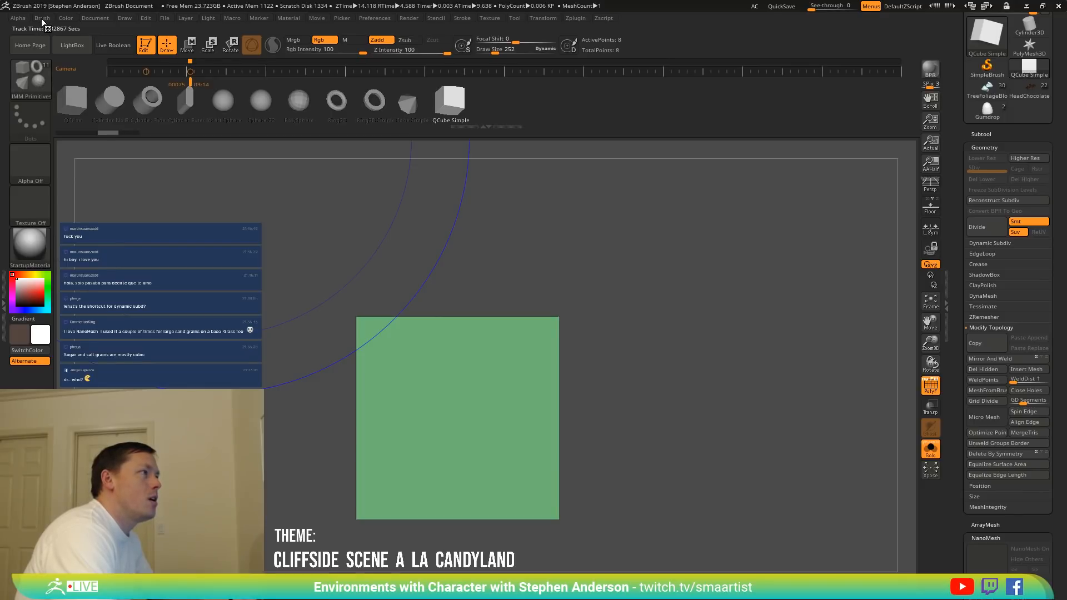
Save the updated brush over the existing IMM Primitives preset in the _MustHaves > _Brushes folder.
left_click(41, 18)
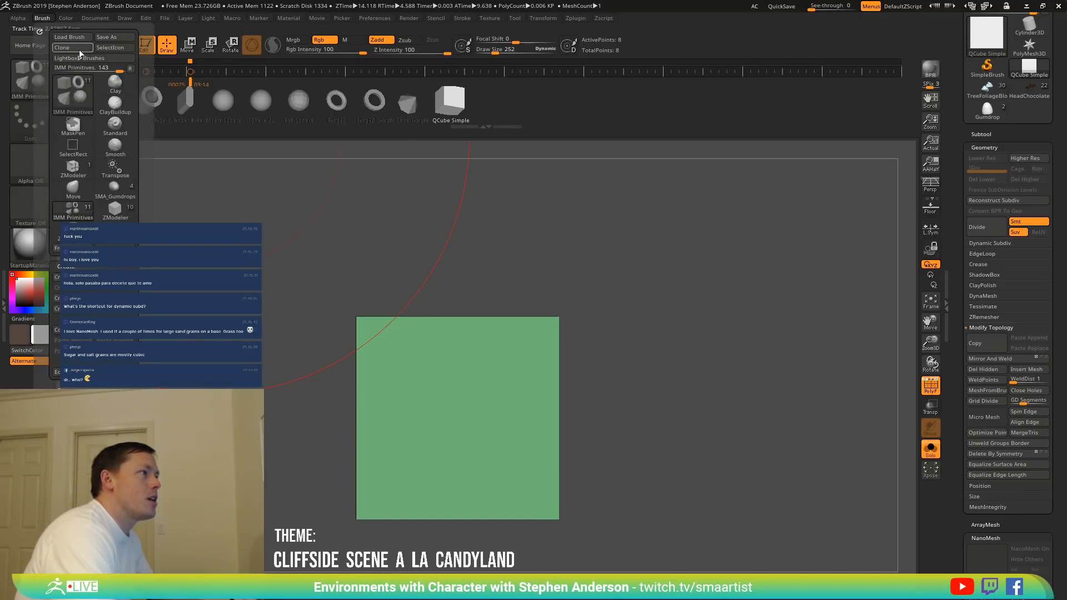
left_click(114, 36)
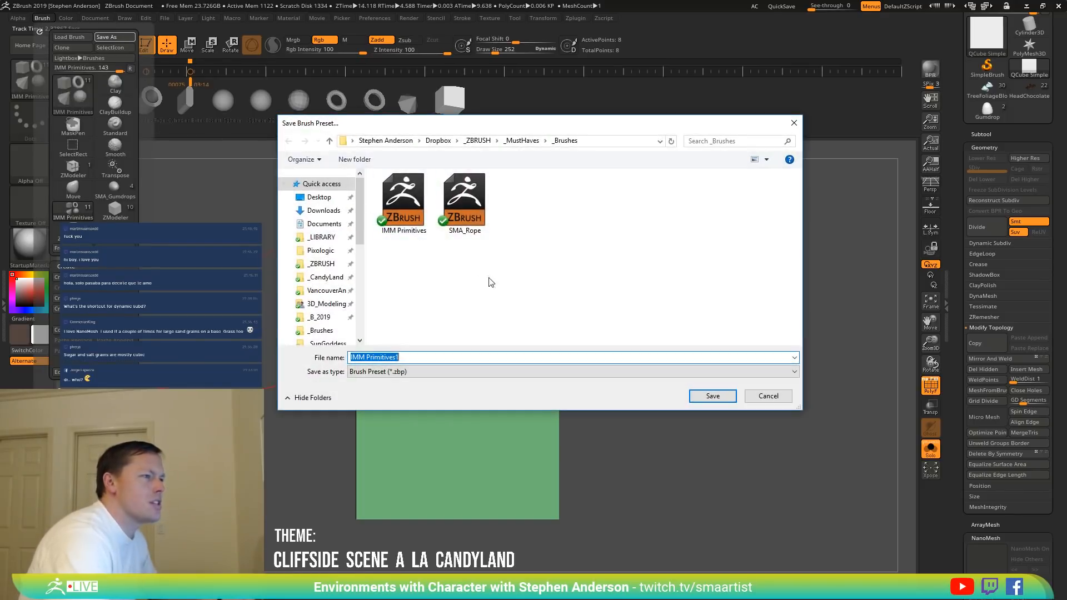
left_click(403, 203)
left_click(717, 398)
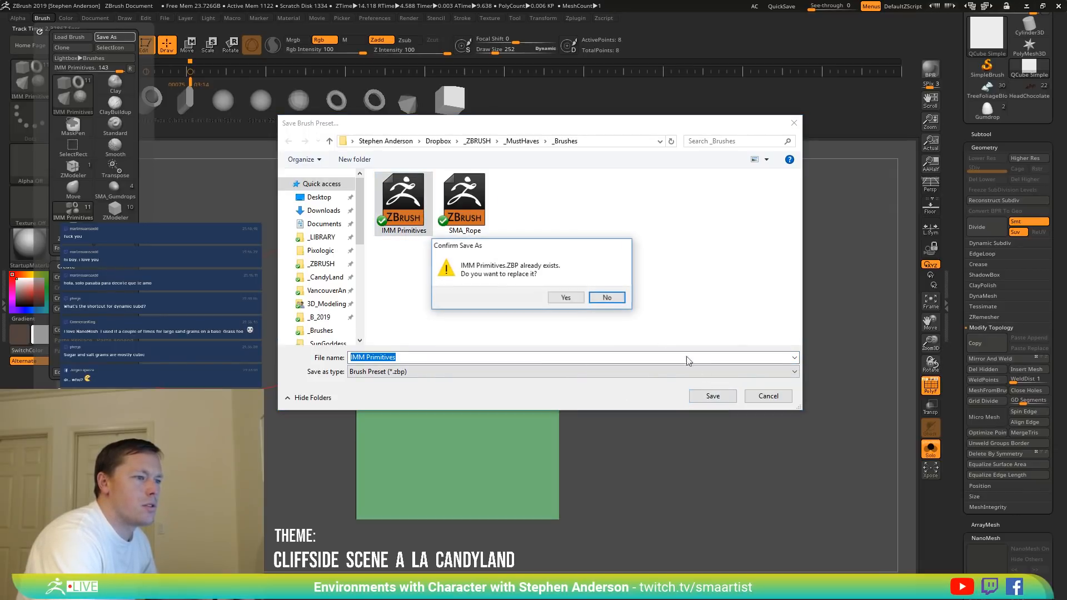
left_click(563, 298)
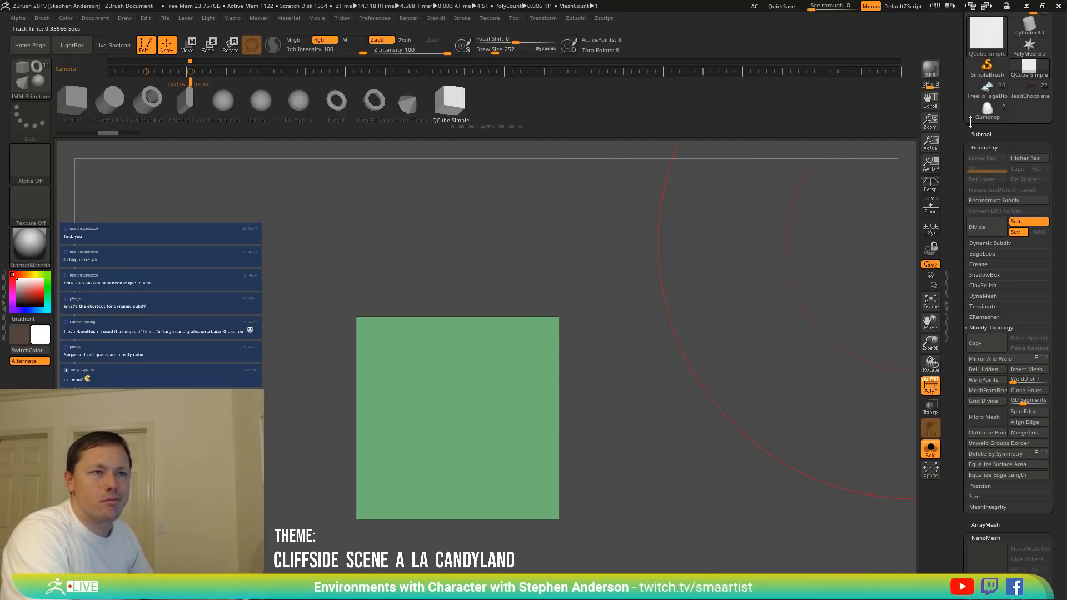
Switch the active tool to the Gumdrop, frame it in view, and compare its grains with and without polyframes.
left_click(988, 109)
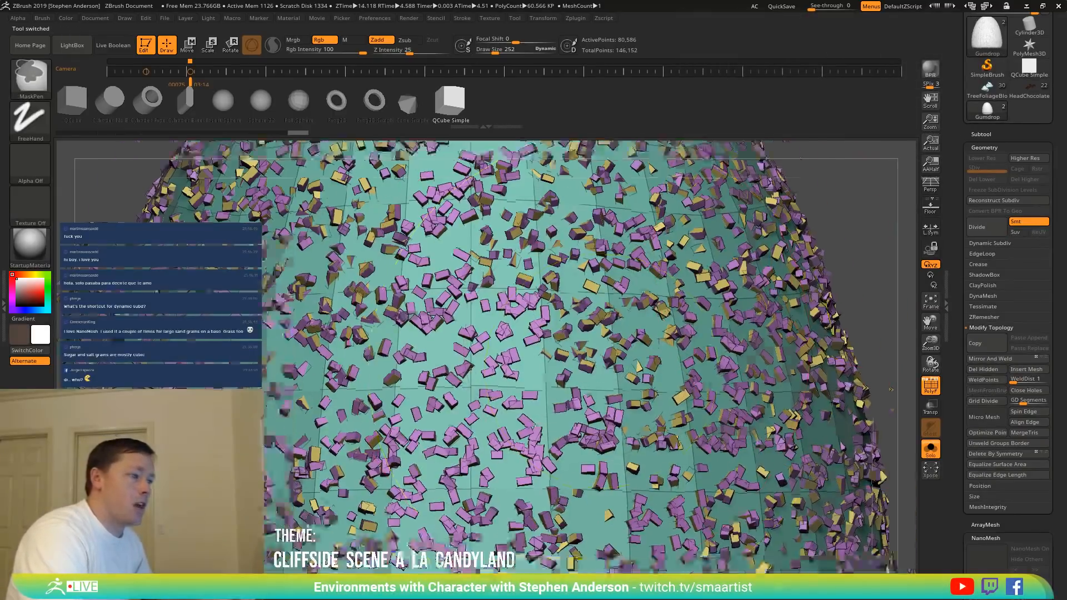
key("f")
mouse_move(618, 338)
right_mouse_down()
mouse_move(568, 333)
mouse_move(676, 341)
mouse_move(634, 293)
mouse_move(647, 364)
mouse_move(572, 433)
mouse_move(550, 386)
mouse_move(544, 291)
mouse_move(544, 357)
mouse_move(556, 355)
mouse_move(572, 381)
mouse_move(519, 314)
mouse_move(445, 322)
right_mouse_up()
key("shift+f")
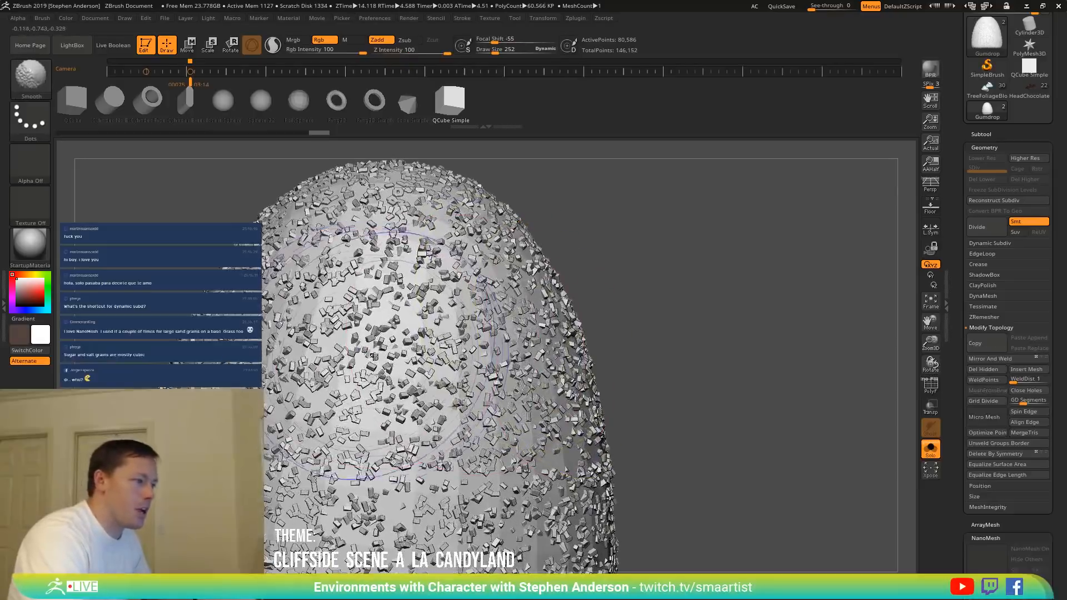
key("shift+f")
key("ctrl+w")
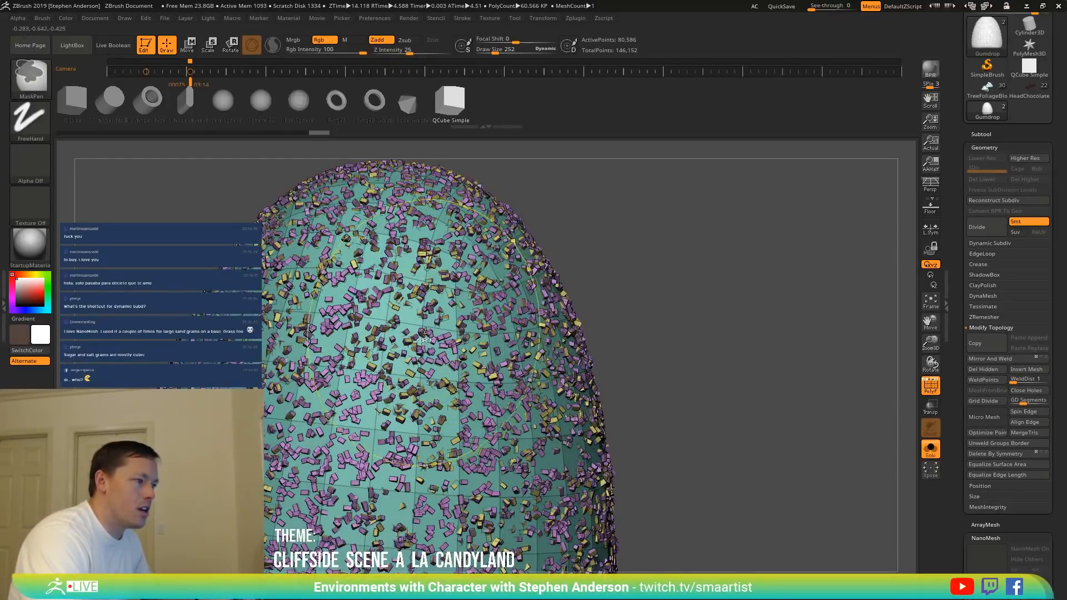
Isolate the gumdrop body from its sugar grains, mask the body, and unhide the whole gumdrop.
left_click(419, 325, "ctrl+shift")
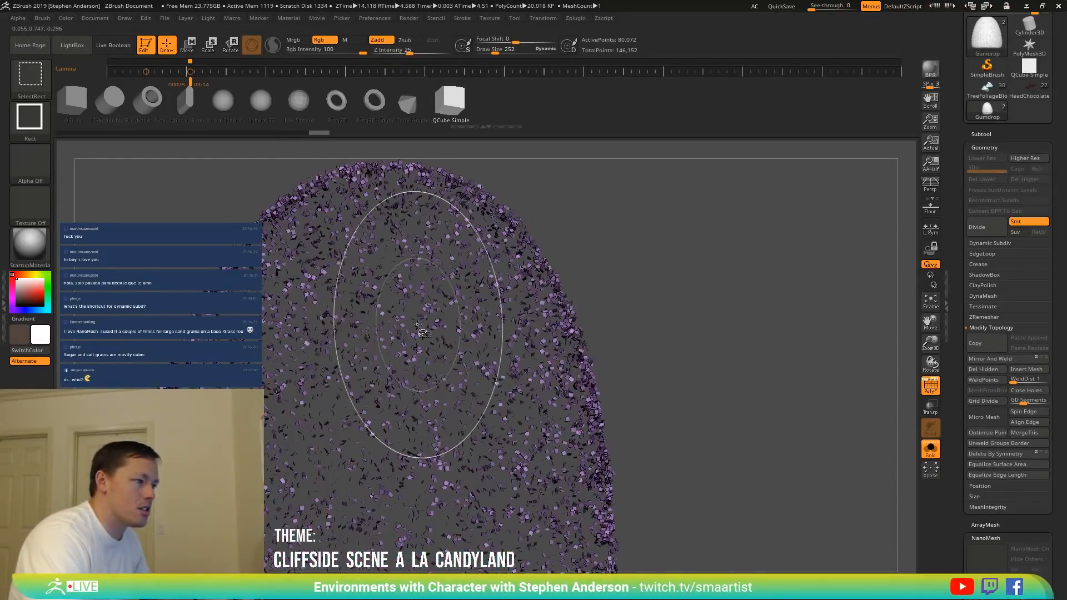
left_click(550, 278, "ctrl+shift")
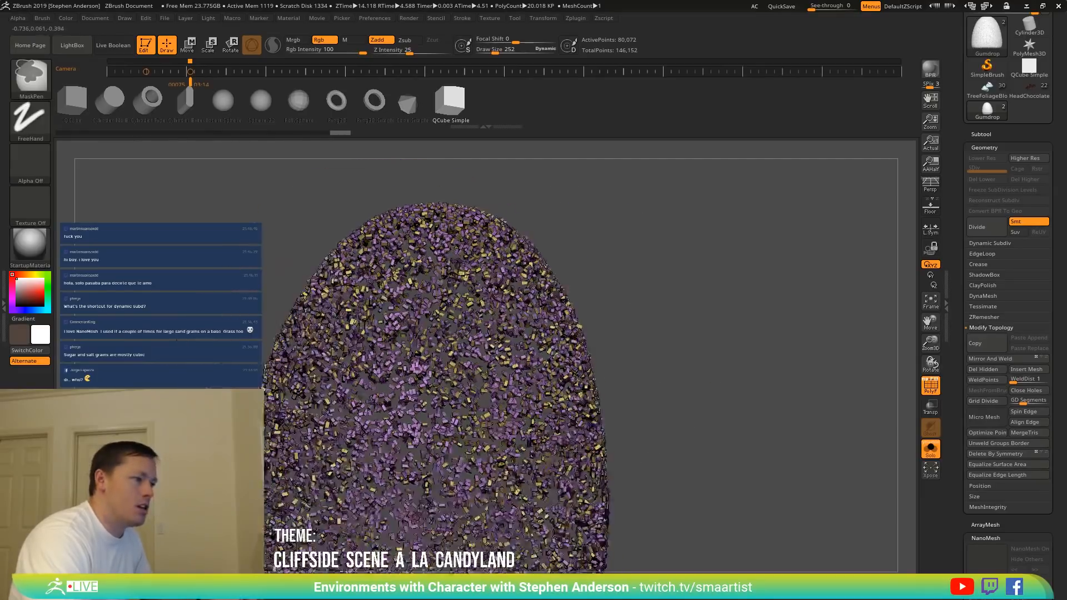
left_click(527, 277, "ctrl+shift")
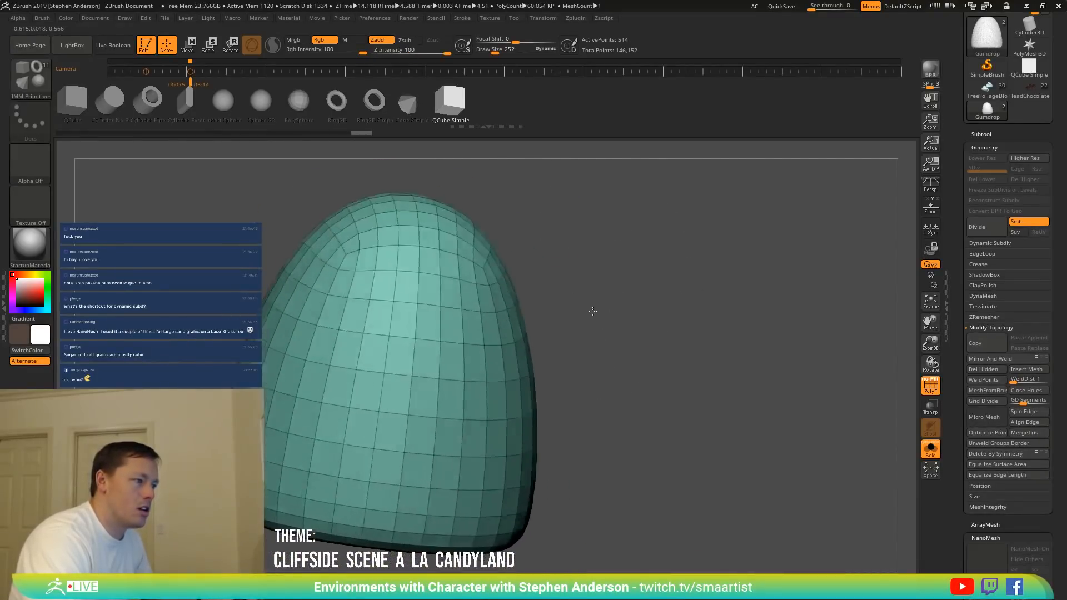
left_click(688, 336, "ctrl+shift")
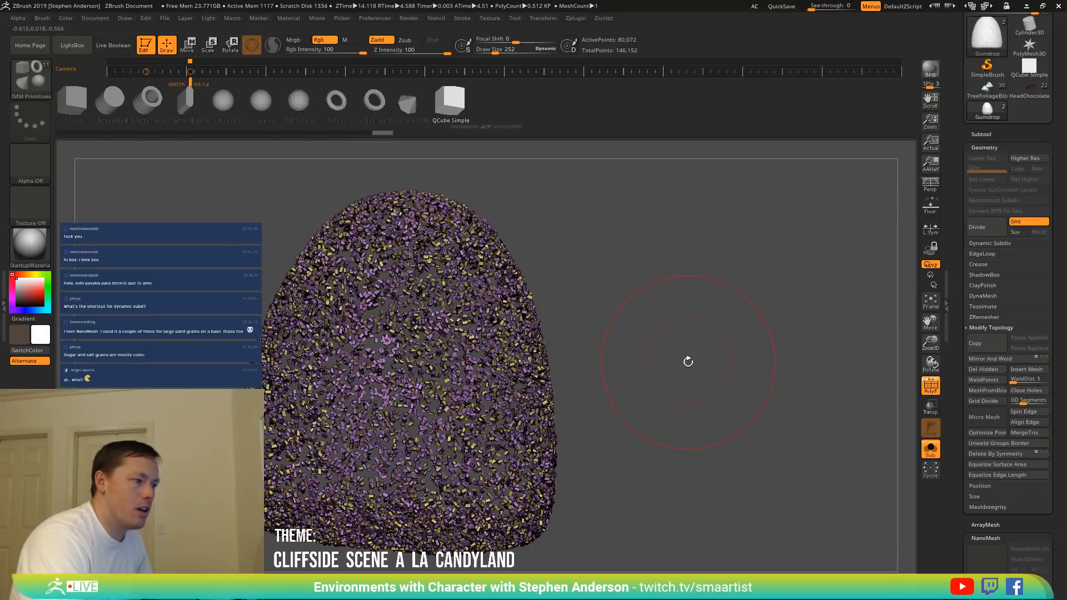
left_click_drag(688, 362, 674, 357, "ctrl+shift")
left_click(670, 363, "ctrl+shift")
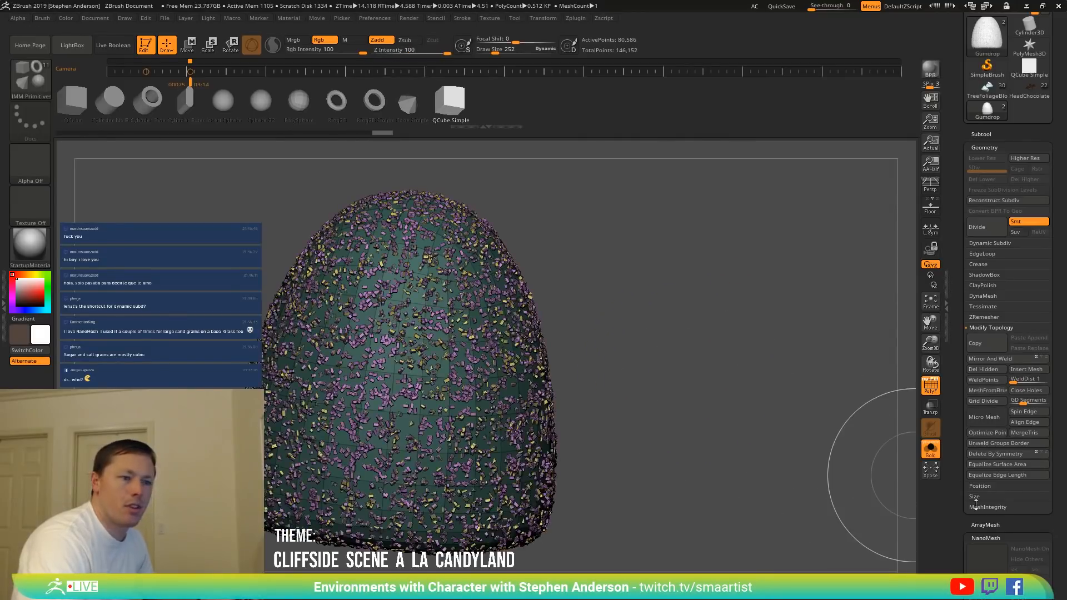
Inflate the unmasked sugar grains slightly with the Inflate deformation.
scroll(977, 500, "down", 10)
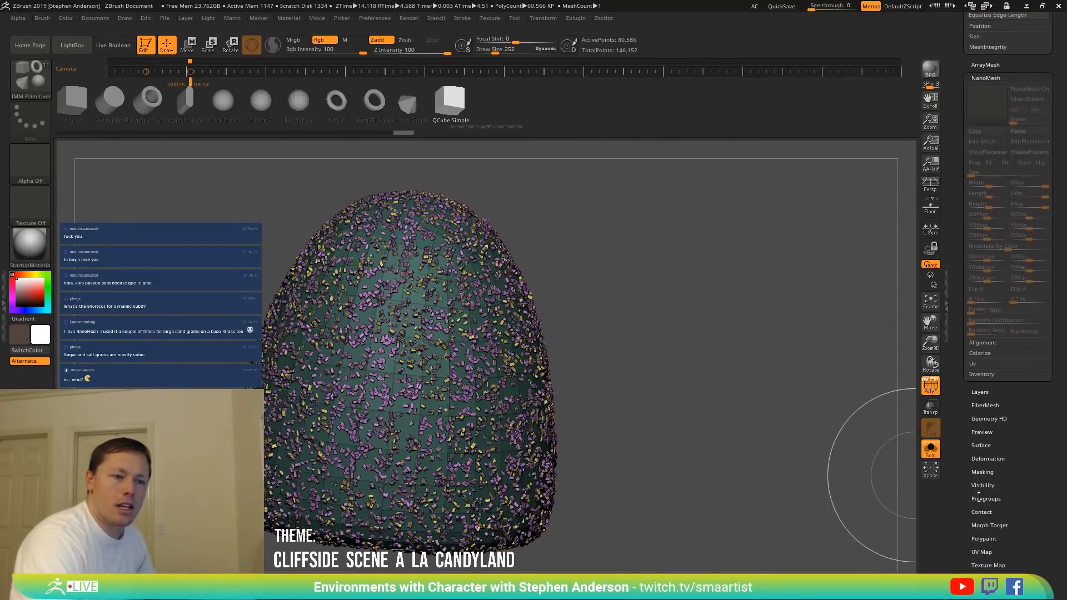
left_click(987, 459)
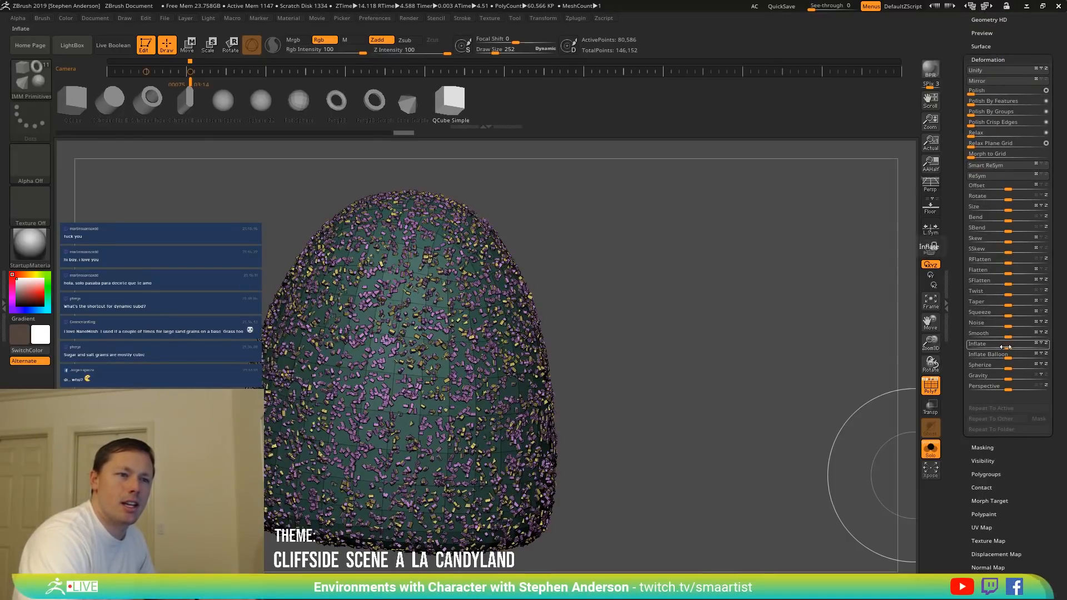
left_click_drag(1005, 347, 1012, 348)
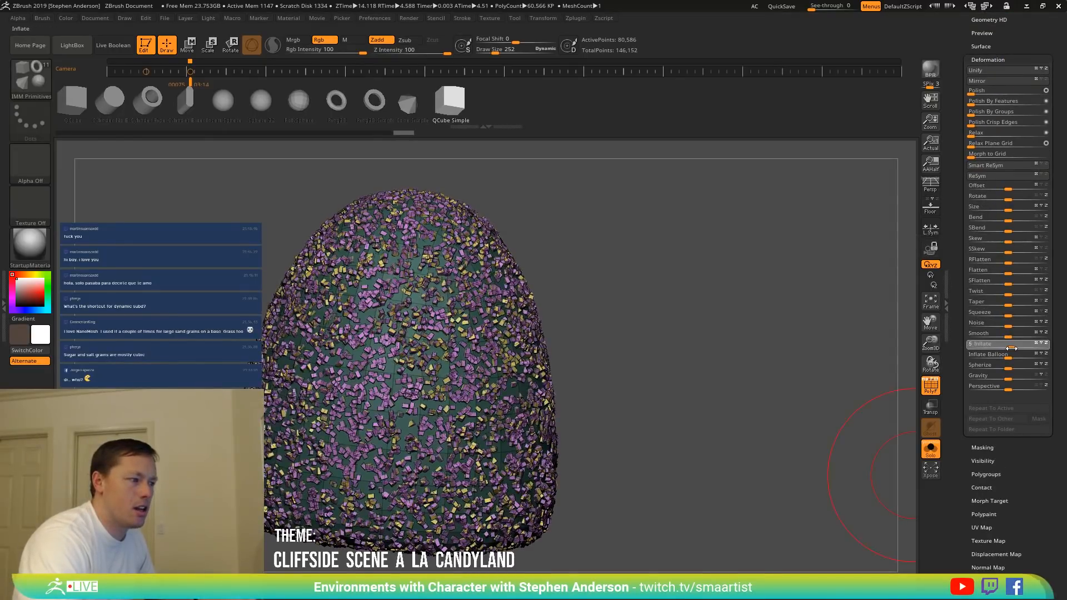
Hide the polyframes and inspect the gumdrop's inflated sugar grains up close and from several angles.
key("shift+f")
right_click_drag(682, 409, 628, 331, "ctrl")
right_click_drag(628, 331, 600, 330)
right_click_drag(600, 330, 571, 397, "alt")
right_click_drag(556, 366, 444, 397, "ctrl")
right_click_drag(444, 397, 584, 356, "alt")
right_click_drag(583, 356, 717, 414, "alt")
right_click_drag(717, 414, 614, 399, "alt")
Orient the inflated gumdrop to a top-down view and append it to the SMA_Gumdrops insert brush.
right_click_drag(607, 327, 600, 372)
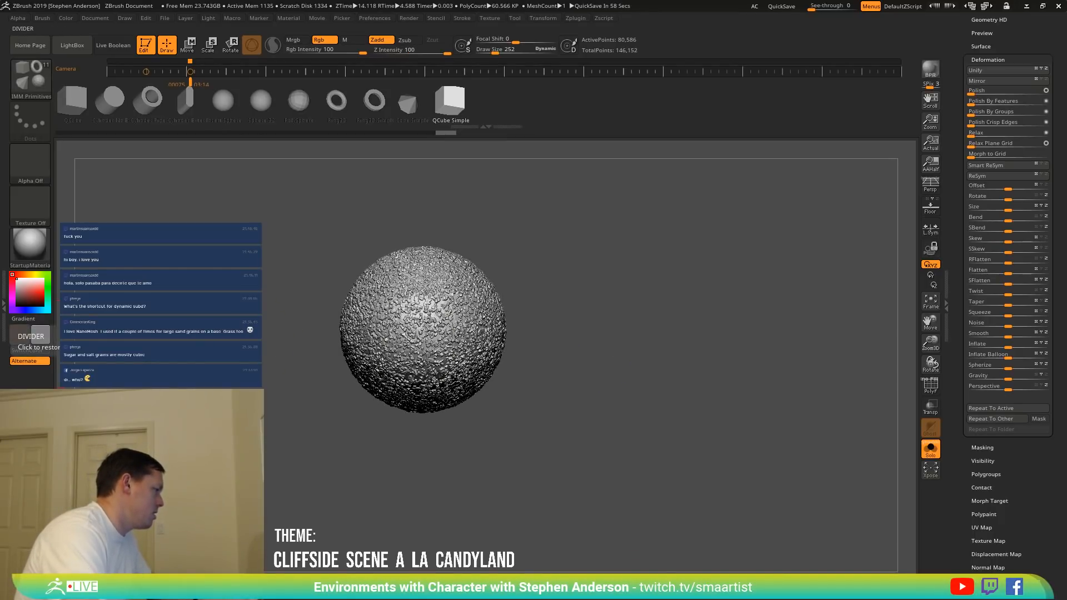
mouse_move(555, 319)
right_mouse_down()
mouse_move(589, 341)
mouse_move(596, 330)
mouse_move(568, 303)
mouse_move(619, 339)
mouse_move(668, 323)
right_mouse_up()
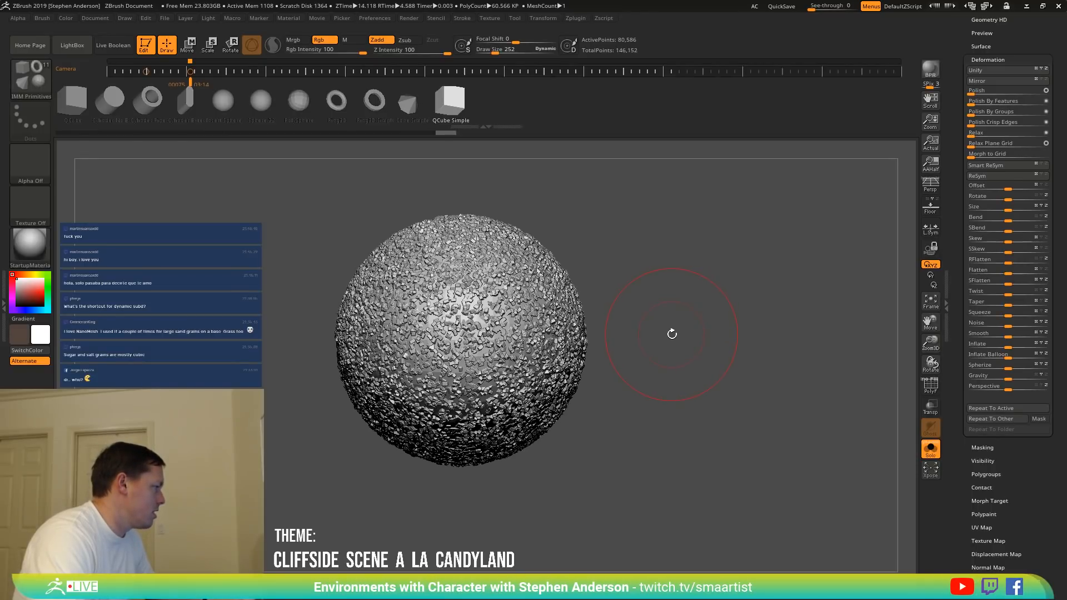
right_click_drag(651, 314, 660, 326)
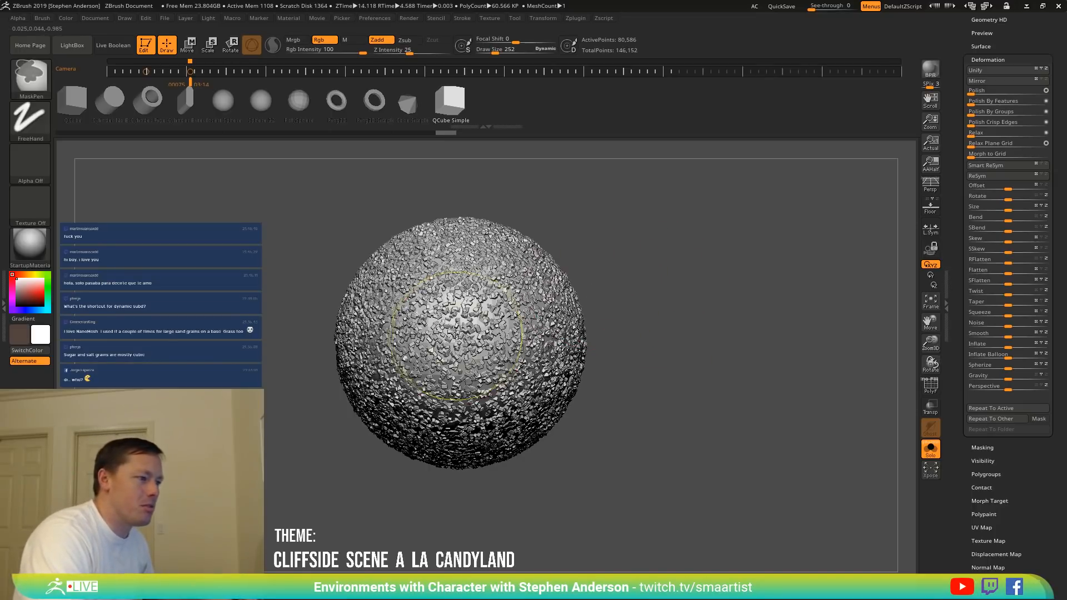
mouse_move(662, 252)
right_mouse_down("ctrl")
mouse_move(682, 288)
mouse_move(707, 286)
right_mouse_up("ctrl")
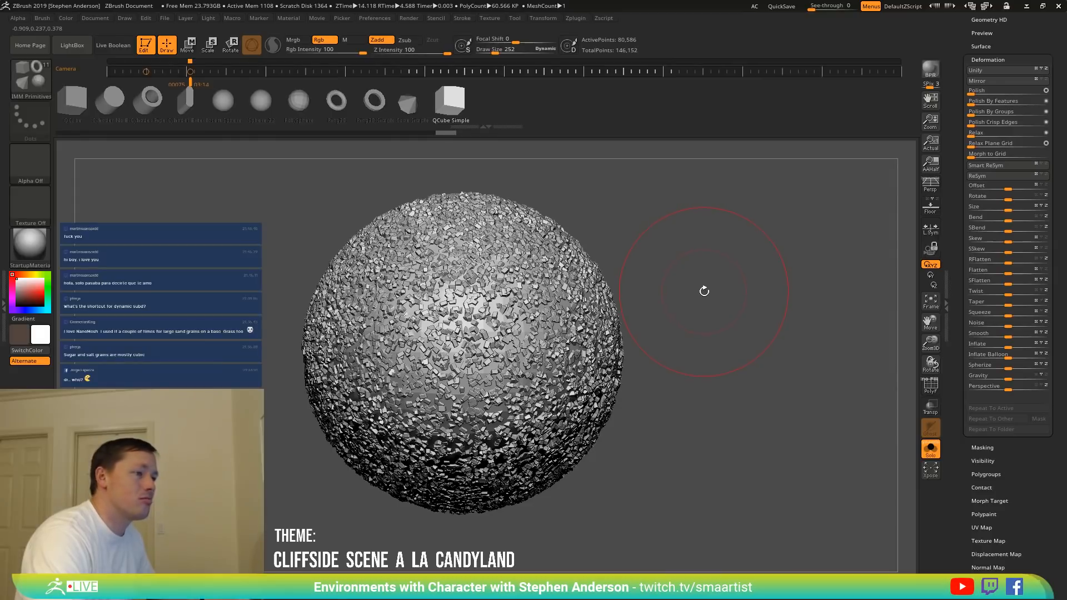
key("b")
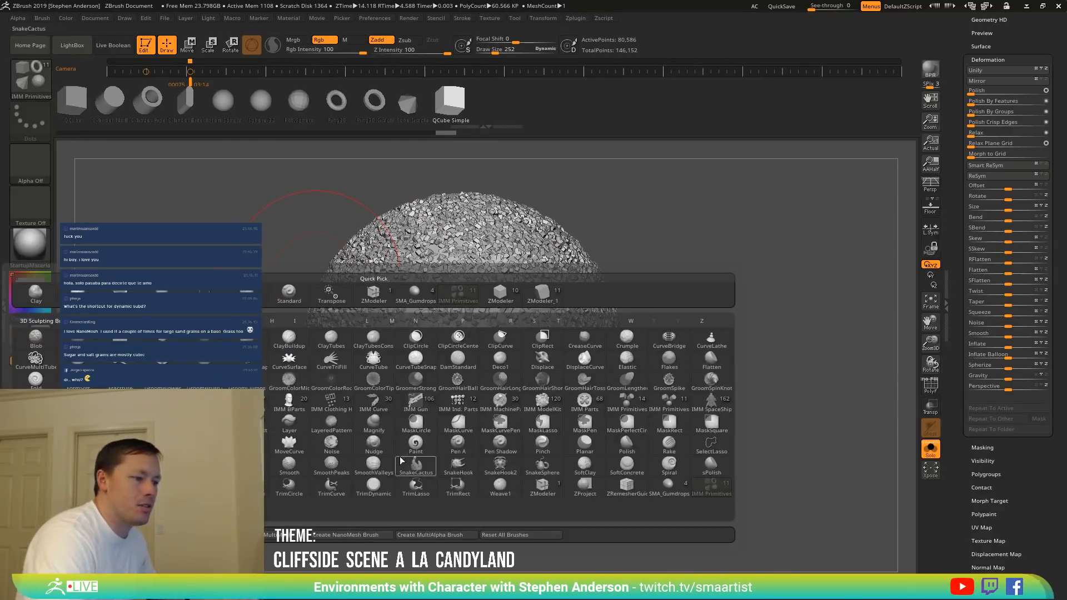
left_click(668, 483)
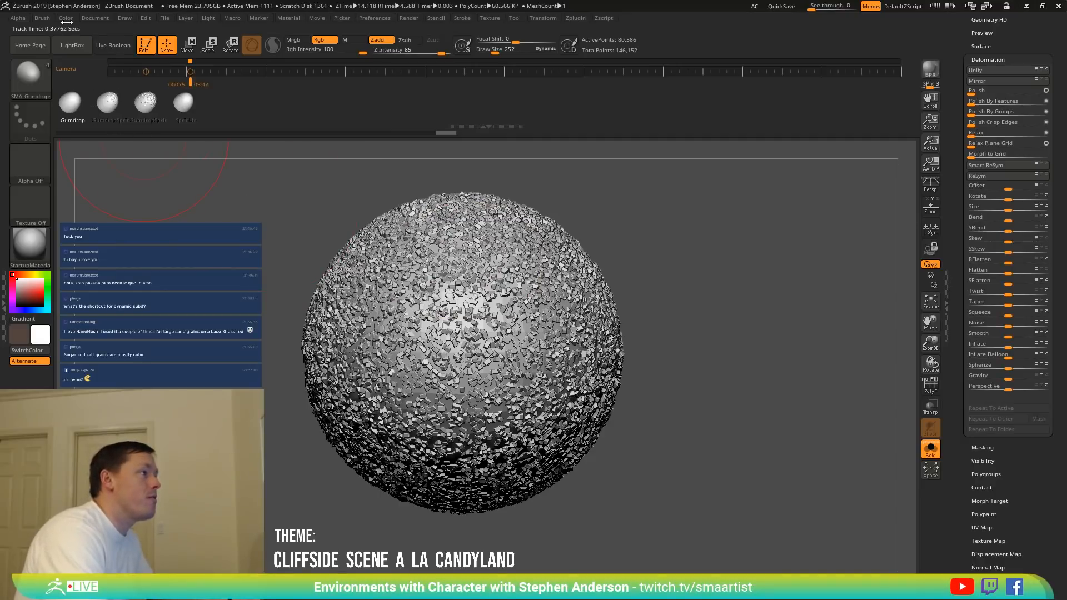
left_click(44, 18)
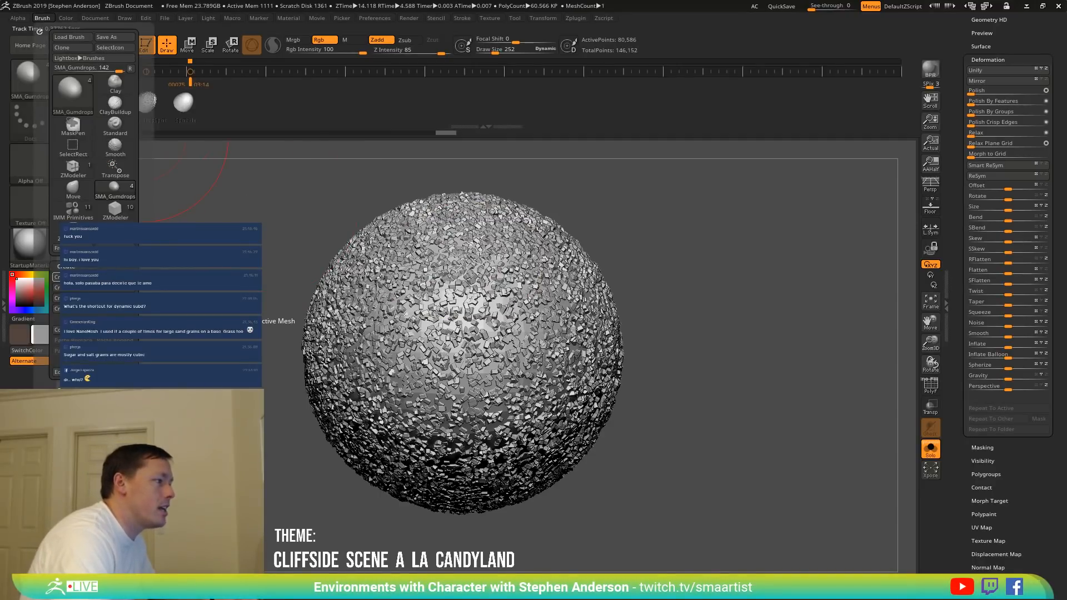
left_click(94, 277)
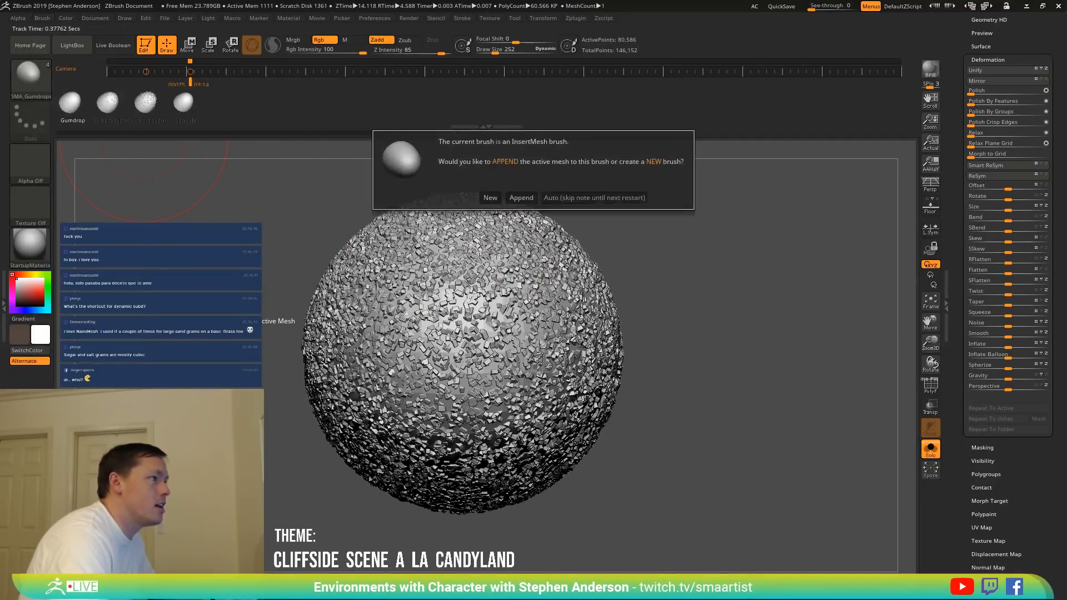
left_click(521, 200)
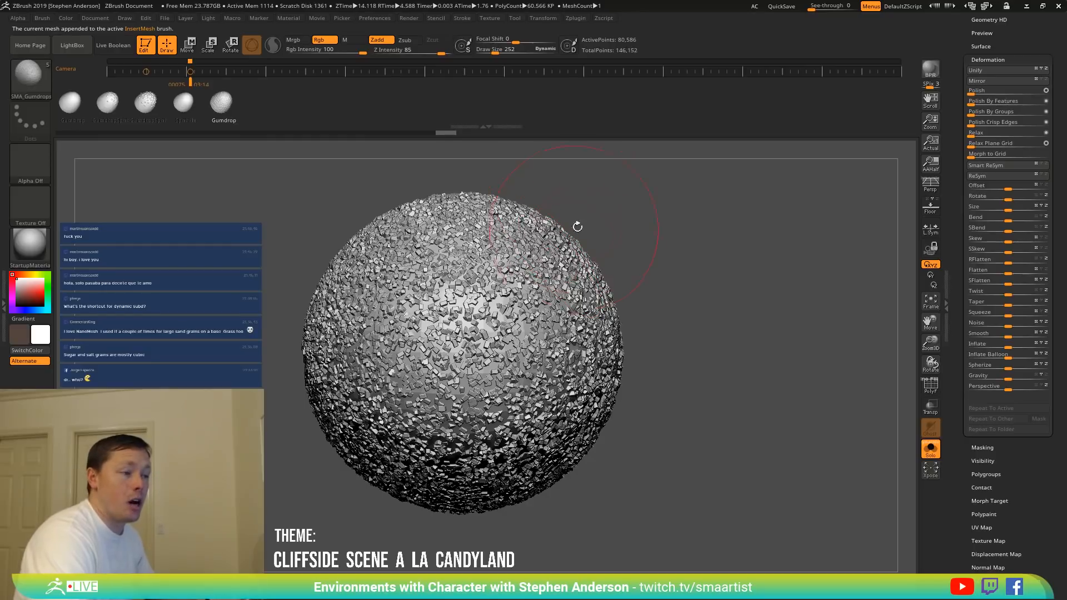
Remove the newly appended gumdrop from the SMA_Gumdrops brush.
scroll(1036, 165, "up", 10)
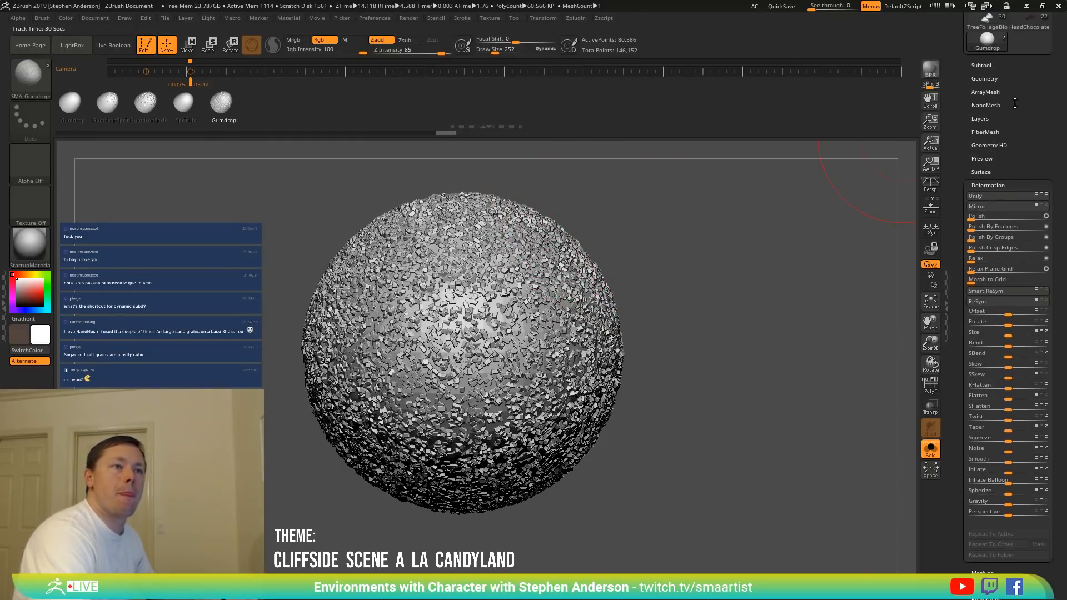
mouse_move(1027, 182)
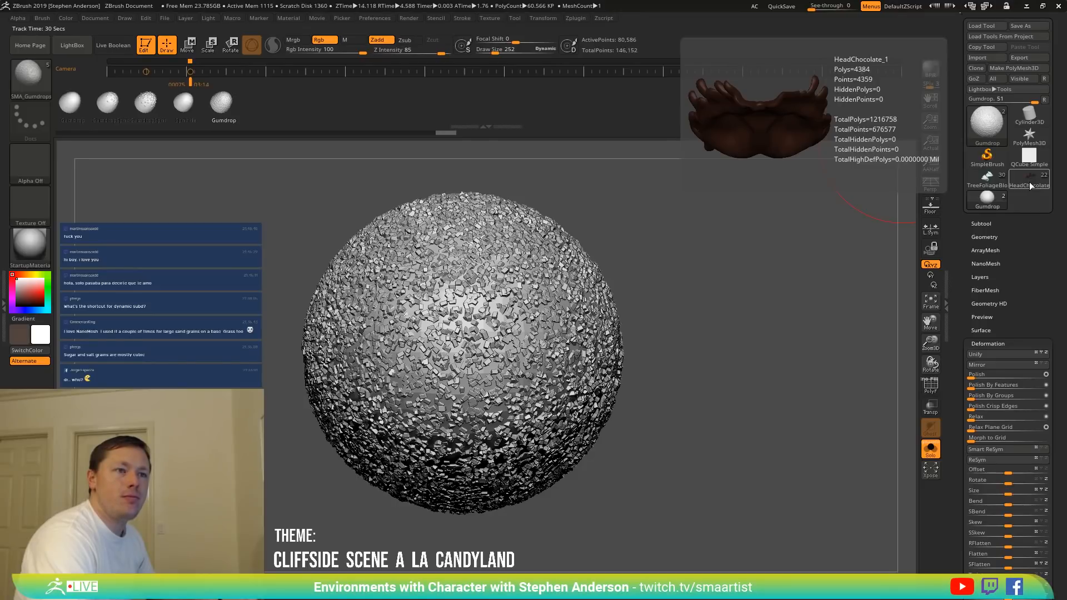
key("shift+f")
mouse_move(731, 309)
left_mouse_down("alt")
mouse_move(712, 305)
mouse_move(712, 274)
mouse_move(661, 342)
mouse_move(728, 269)
mouse_move(683, 349)
mouse_move(722, 279)
left_mouse_up("alt")
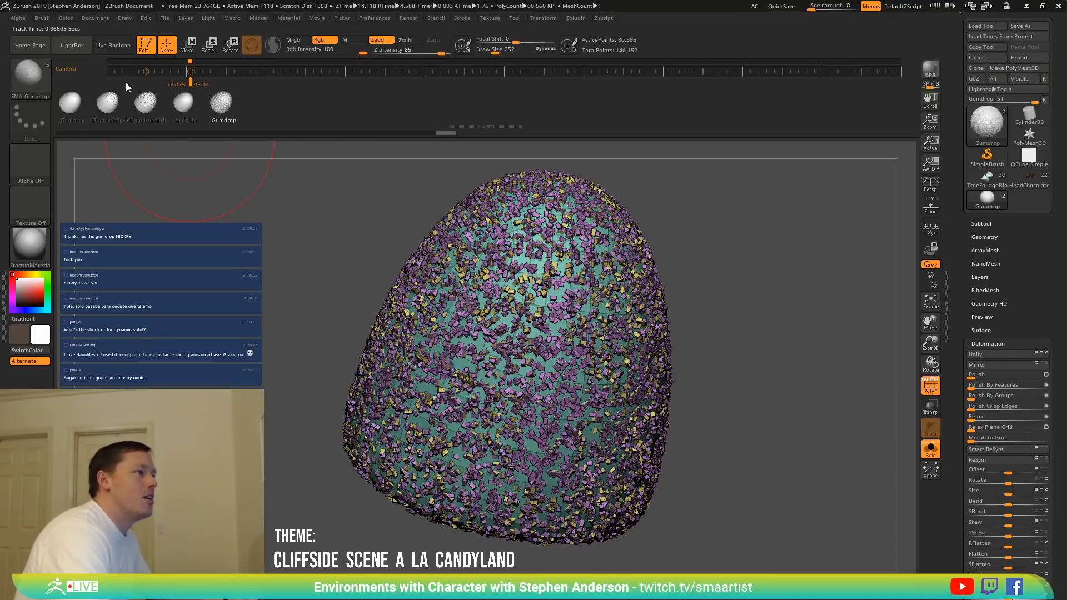
left_click(43, 18)
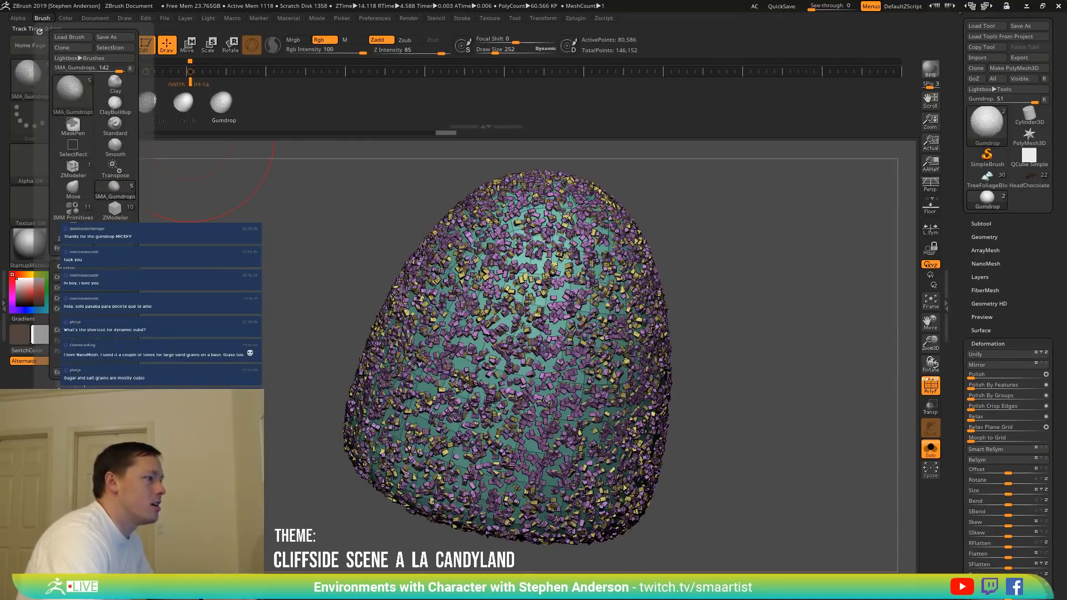
left_click(125, 353)
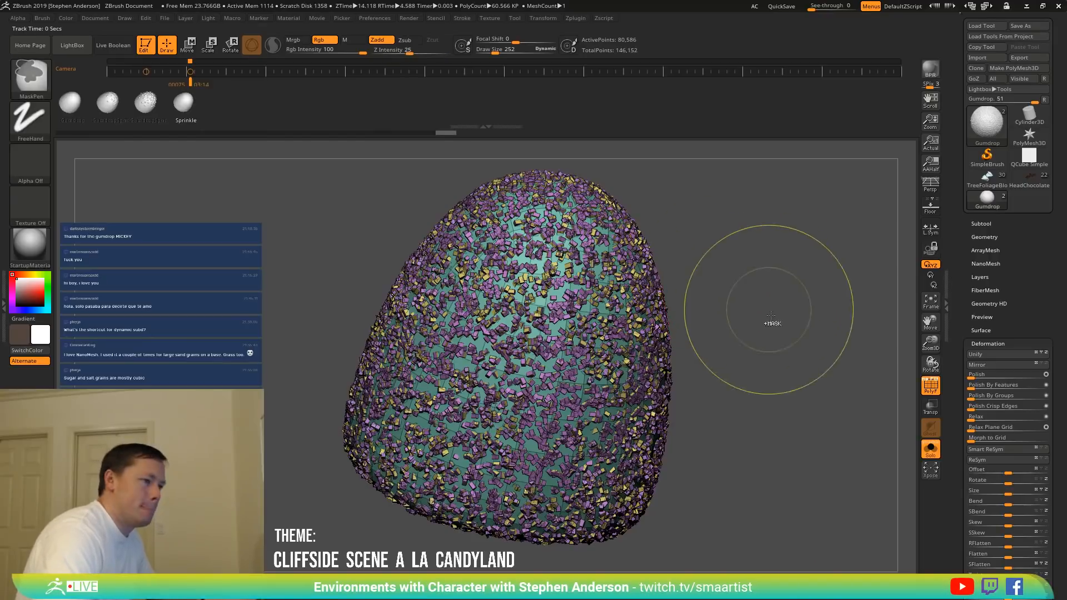
Isolate the gumdrop's sugar grains, combine them into a single polygroup, and unhide the whole gumdrop.
key("ctrl+d")
key("ctrl+z")
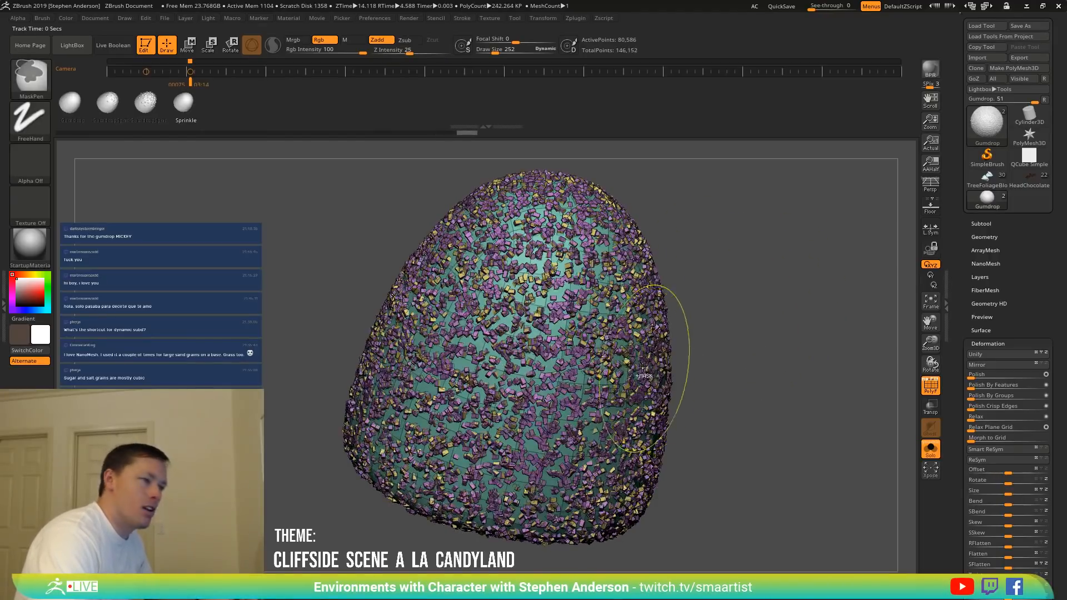
right_click_drag(595, 349, 621, 323, "ctrl")
left_click(592, 328, "ctrl+shift")
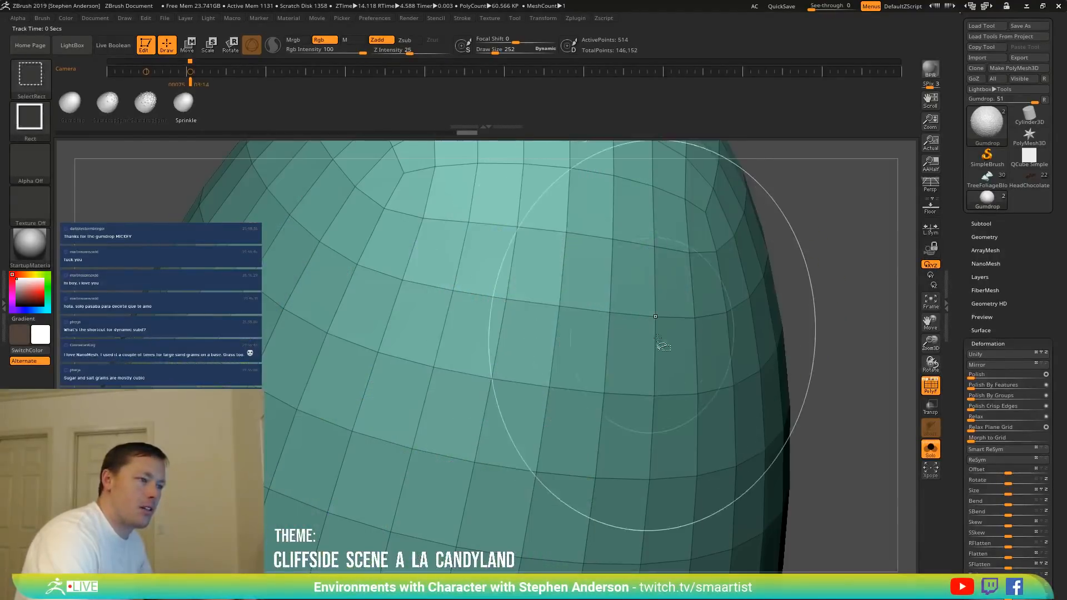
right_click_drag(699, 373, 689, 223, "ctrl")
left_click_drag(815, 221, 632, 384, "ctrl+shift")
key("ctrl+w")
left_click(807, 271, "ctrl+shift")
Orient the regrouped gumdrop to a top-down view and append it to the SMA_Gumdrops brush.
right_click_drag(701, 239, 717, 278, "ctrl")
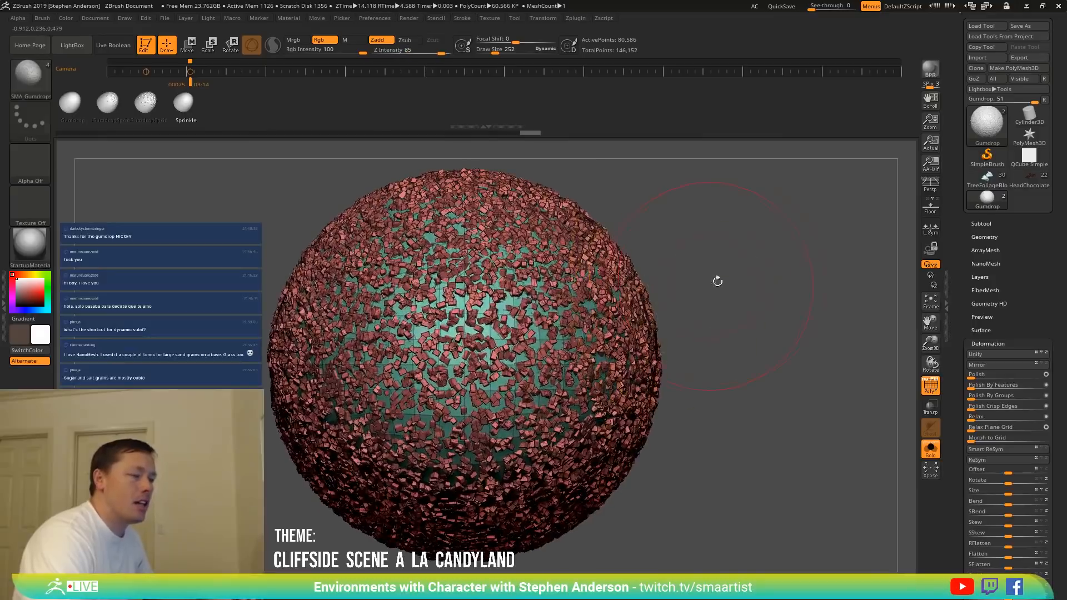
left_click_drag(717, 278, 721, 278)
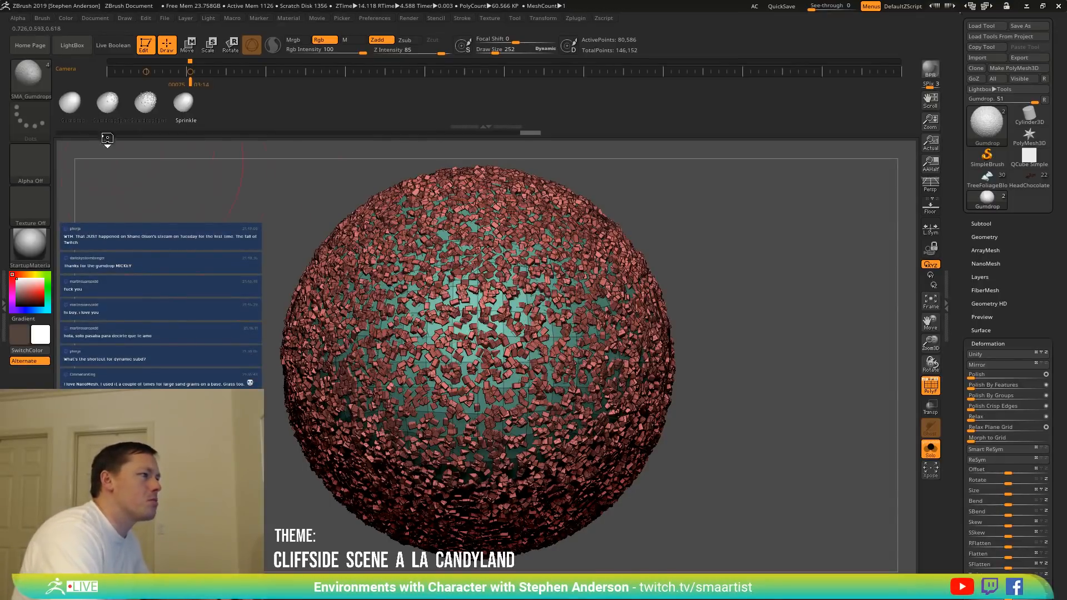
left_click(42, 18)
left_click(114, 189)
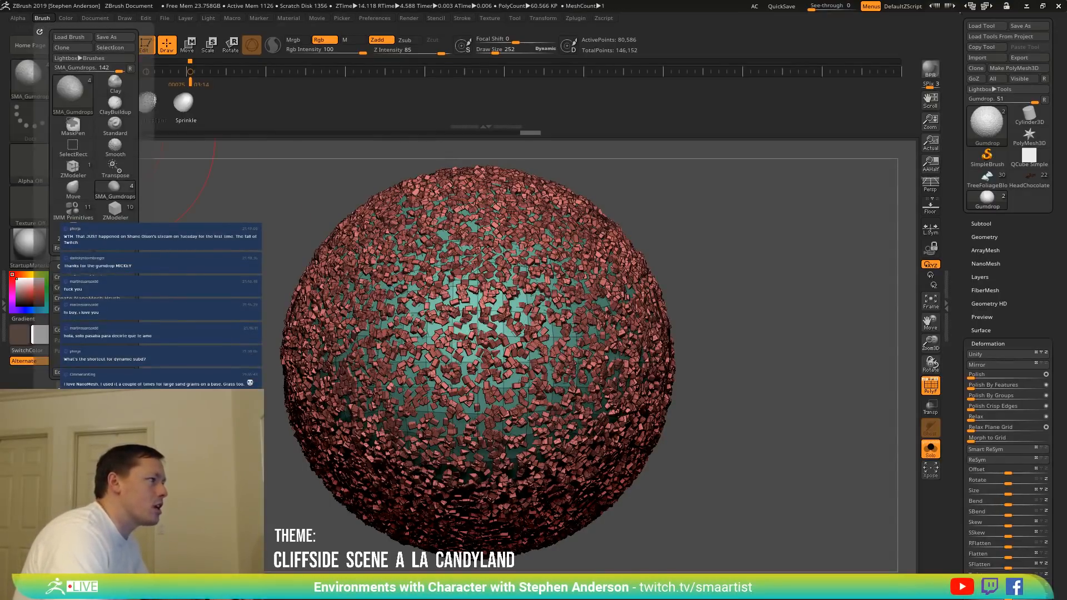
left_click(95, 277)
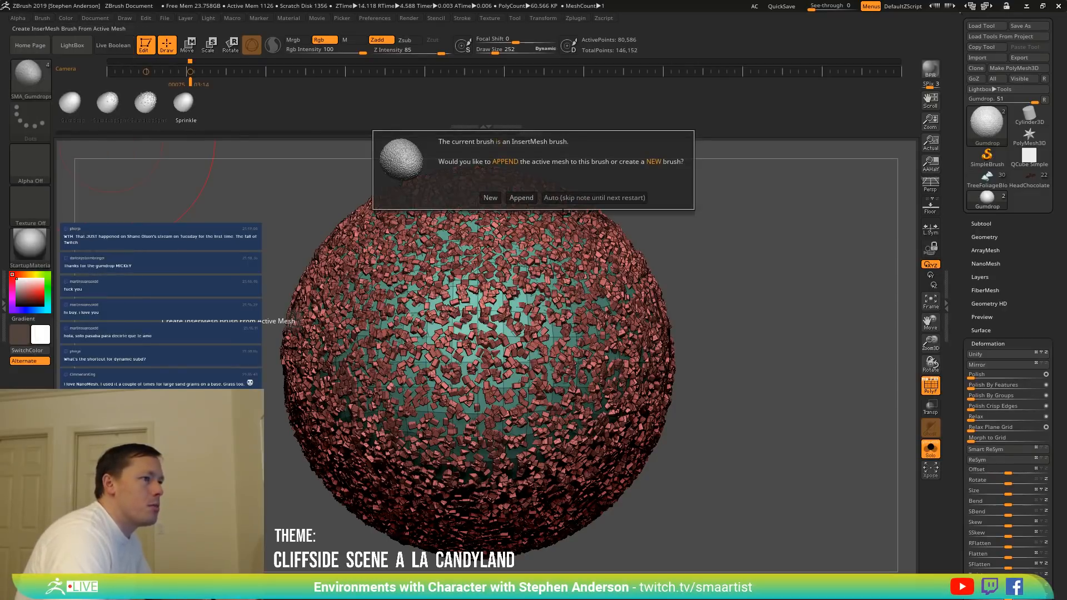
left_click(521, 198)
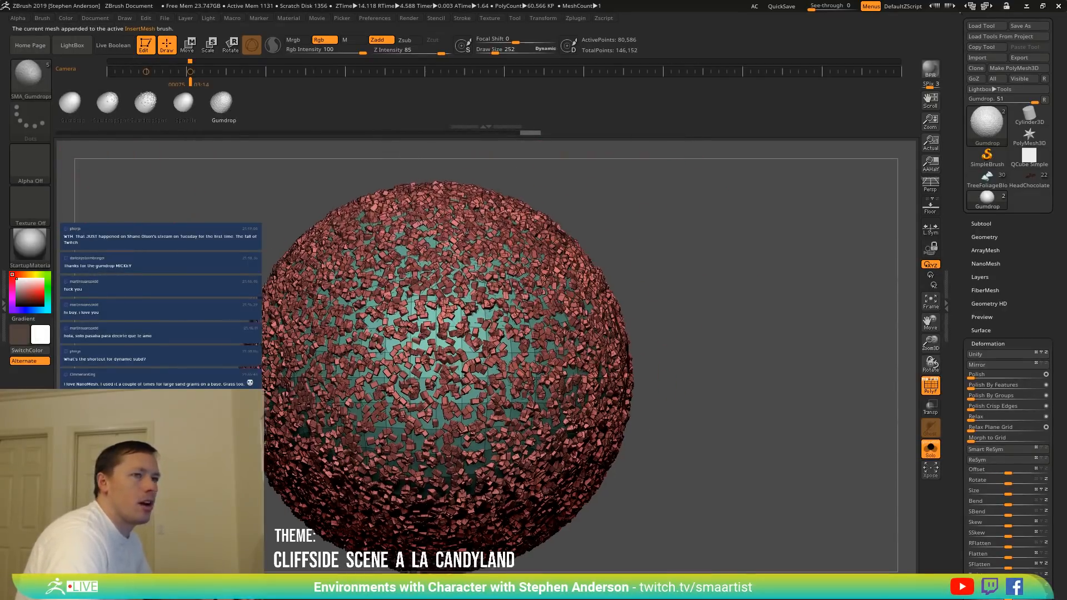
left_click(1029, 178)
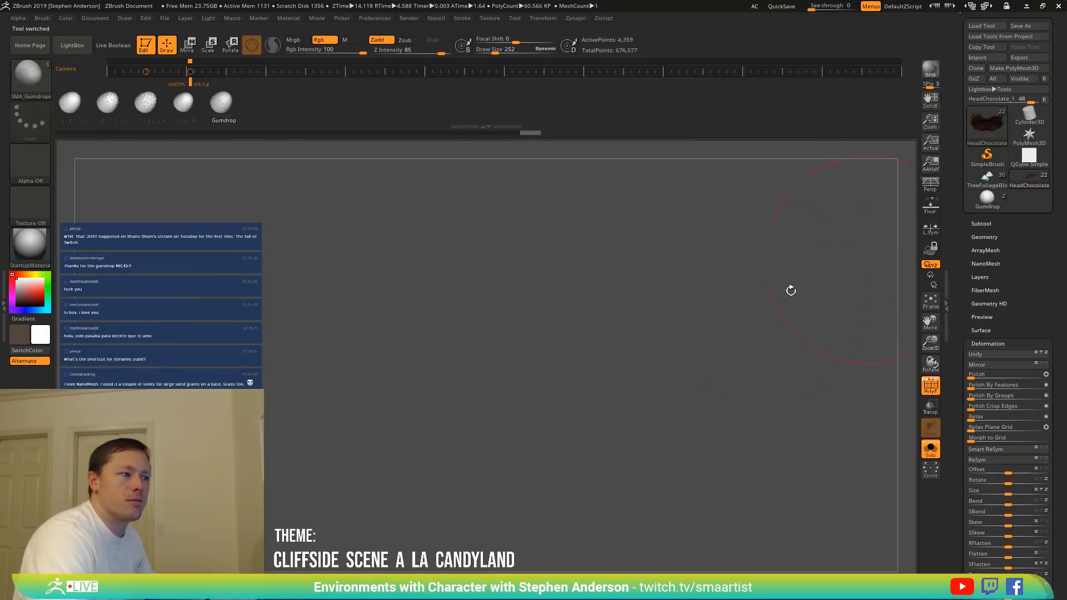
key("f")
right_click_drag(572, 410, 543, 341, "ctrl")
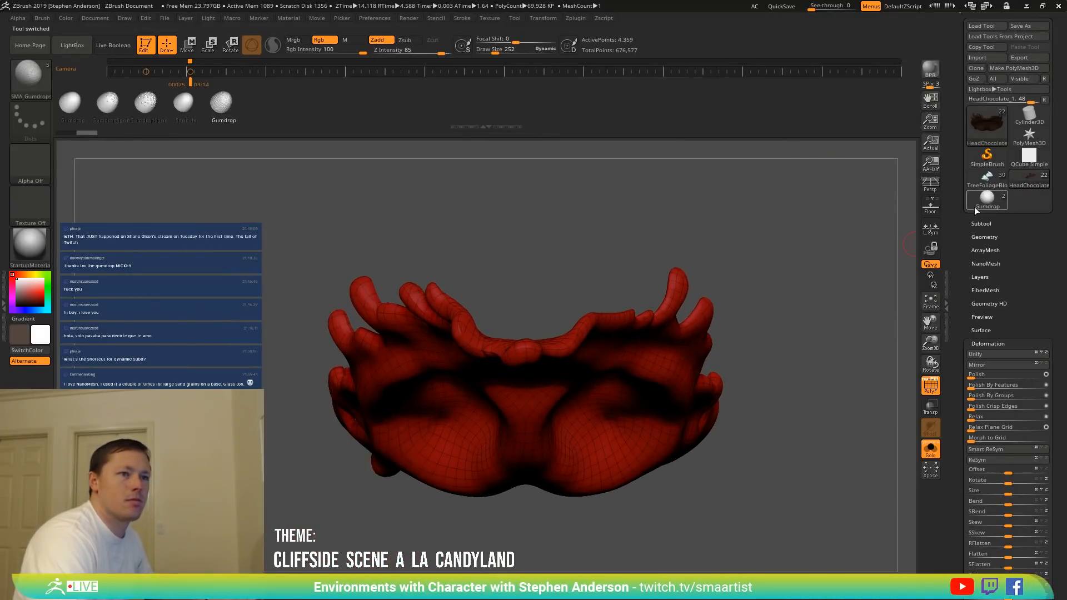
Switch the active tool to the TreeFoliageBlocking cliffside scene, hide the polyframes, and show the scene upright.
left_click(983, 184)
right_click_drag(647, 300, 669, 394, "ctrl")
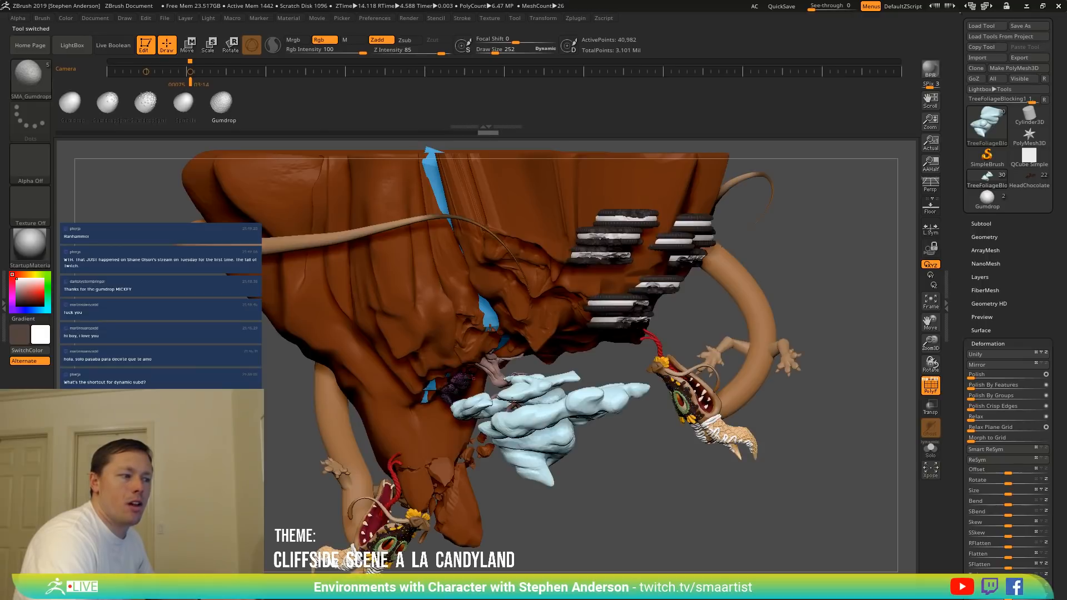
right_click_drag(536, 419, 503, 333)
key("shift+f")
mouse_move(482, 482)
right_mouse_down()
mouse_move(438, 396)
mouse_move(447, 458)
mouse_move(542, 397)
mouse_move(547, 418)
right_mouse_up()
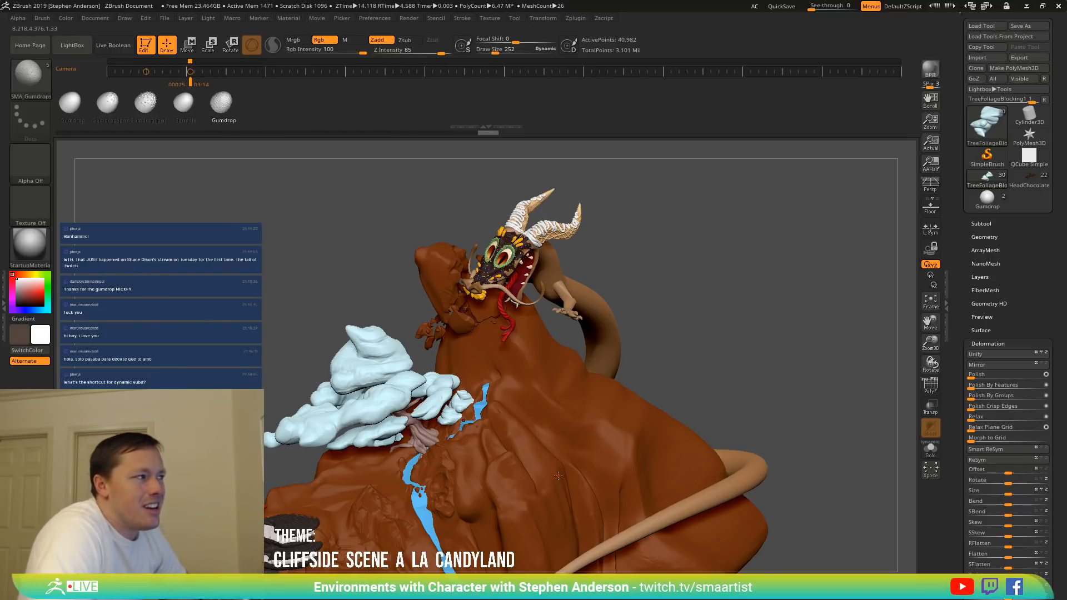
Insert a sugar-coated gumdrop onto the chocolate cliff beside the tree foliage.
mouse_move(510, 380)
right_mouse_down()
mouse_move(540, 395)
mouse_move(522, 396)
mouse_move(507, 376)
mouse_move(494, 383)
right_mouse_up()
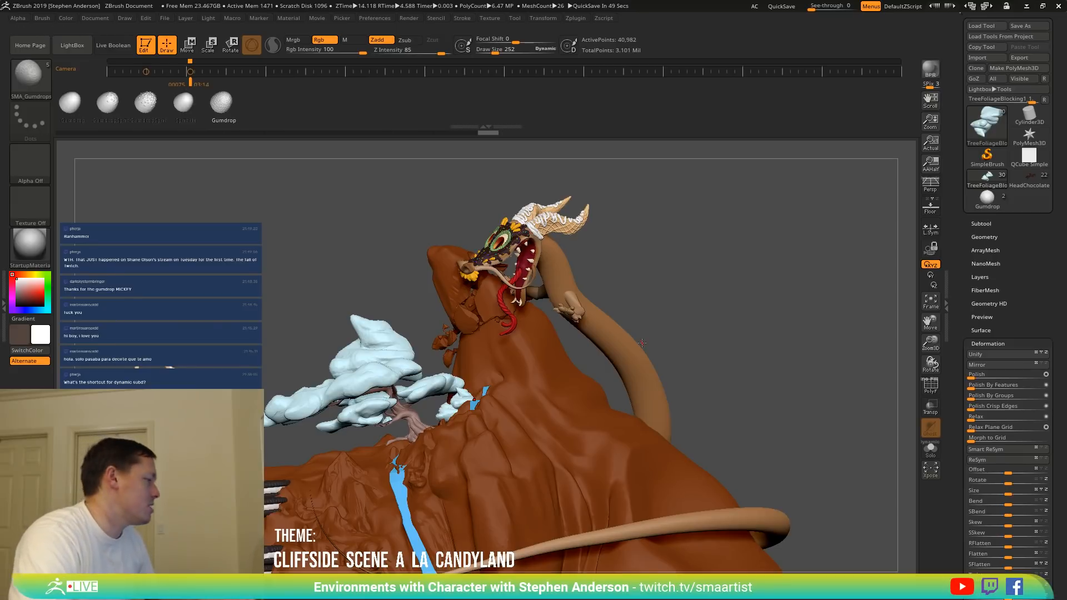
left_click_drag(643, 415, 660, 422)
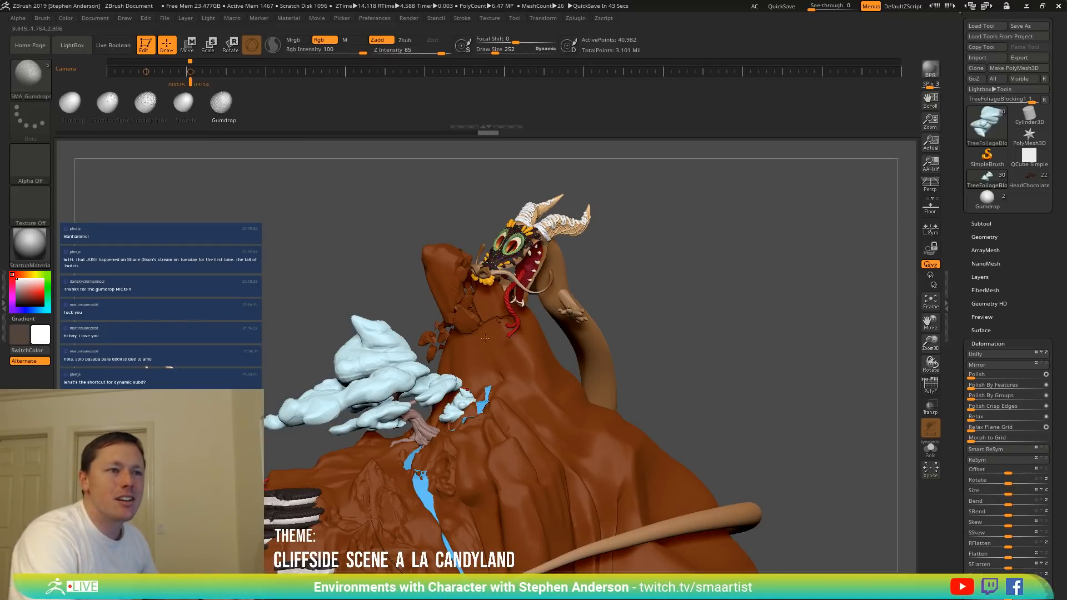
left_click_drag(620, 354, 474, 393)
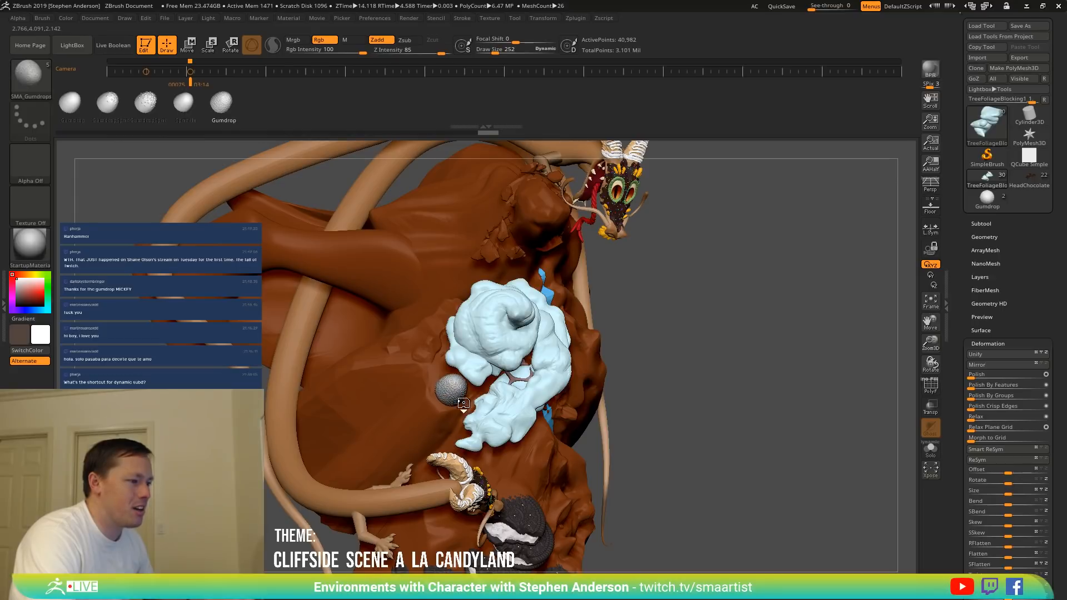
left_click_drag(464, 403, 408, 354)
left_click_drag(404, 344, 564, 422)
left_click_drag(647, 402, 444, 395)
Solo the subtool, delete the foliage geometry from it so only the gumdrop is kept, and show the full scene again.
left_click(931, 449)
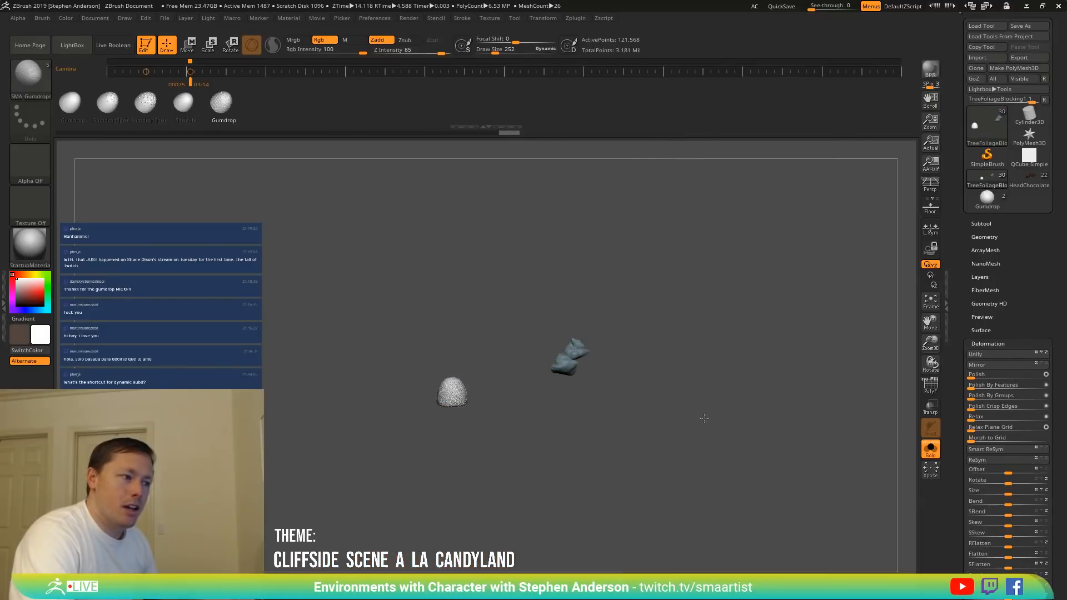
left_click_drag(668, 293, 503, 415, "ctrl+alt+shift")
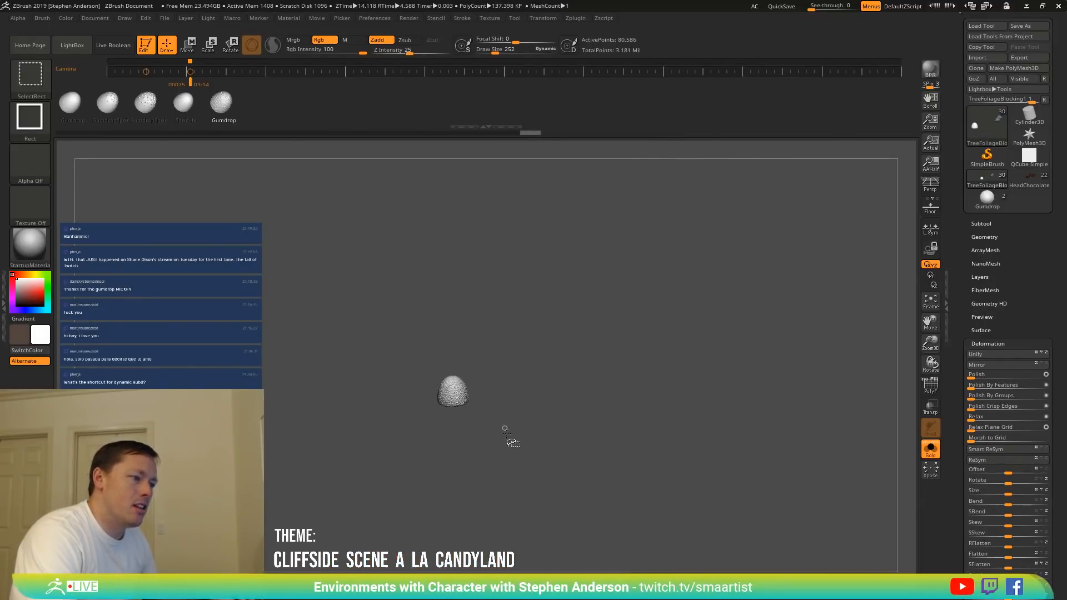
left_click(984, 238)
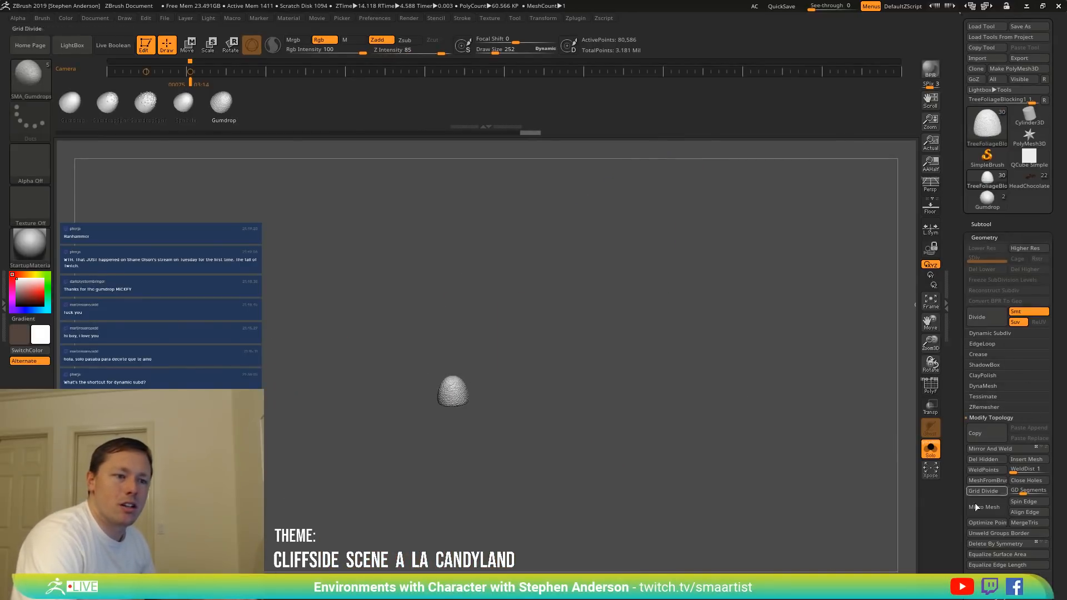
left_click(988, 460)
left_click(930, 449)
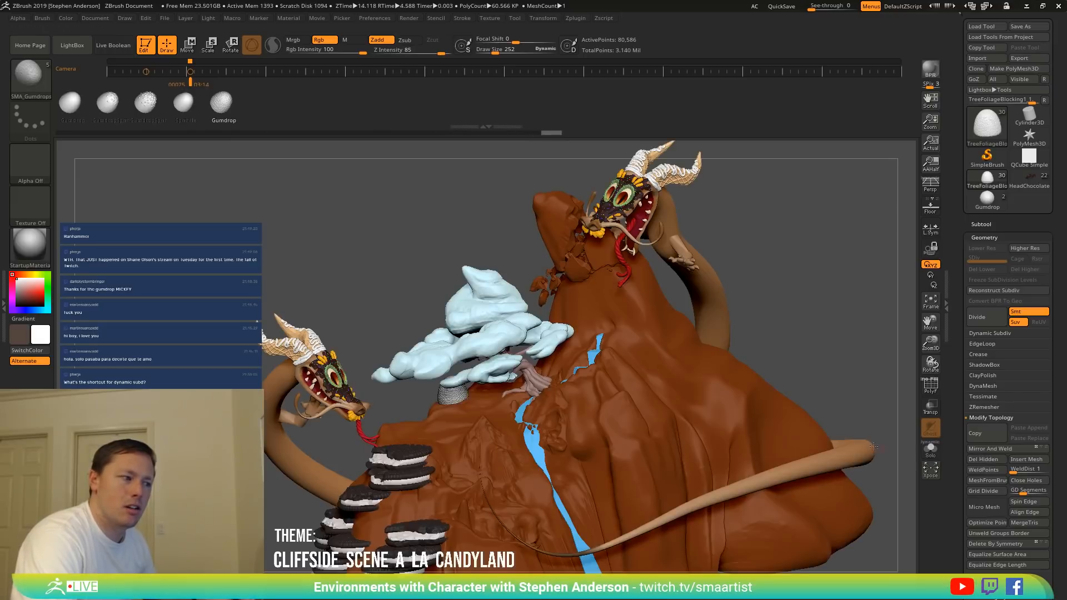
Set the draw size to 1444, insert a second gumdrop beside the first on the cliff, and activate the Move gizmo.
mouse_move(566, 388)
right_mouse_down()
mouse_move(599, 384)
mouse_move(599, 399)
mouse_move(495, 400)
right_mouse_up()
key("s")
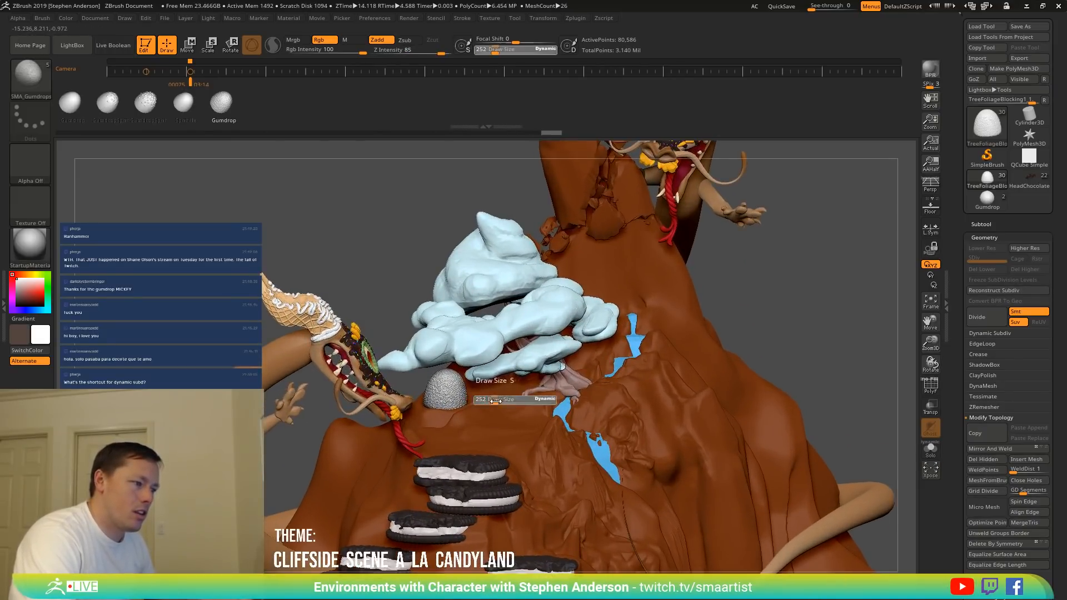
left_click_drag(518, 405, 518, 404)
right_click_drag(522, 405, 493, 408)
left_click_drag(493, 407, 493, 427)
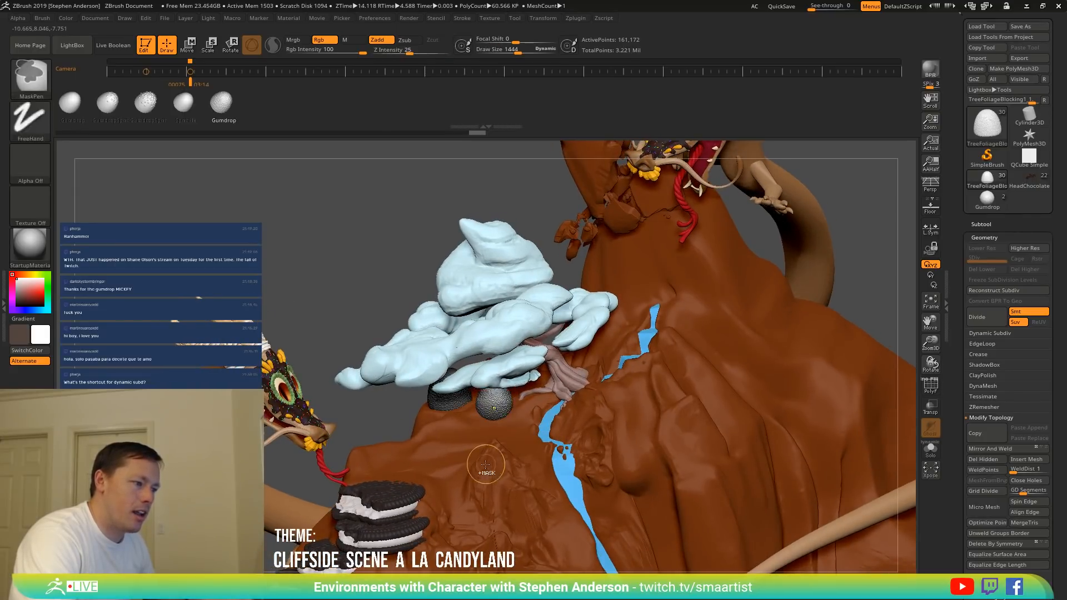
right_click_drag(481, 439, 531, 418)
key("w")
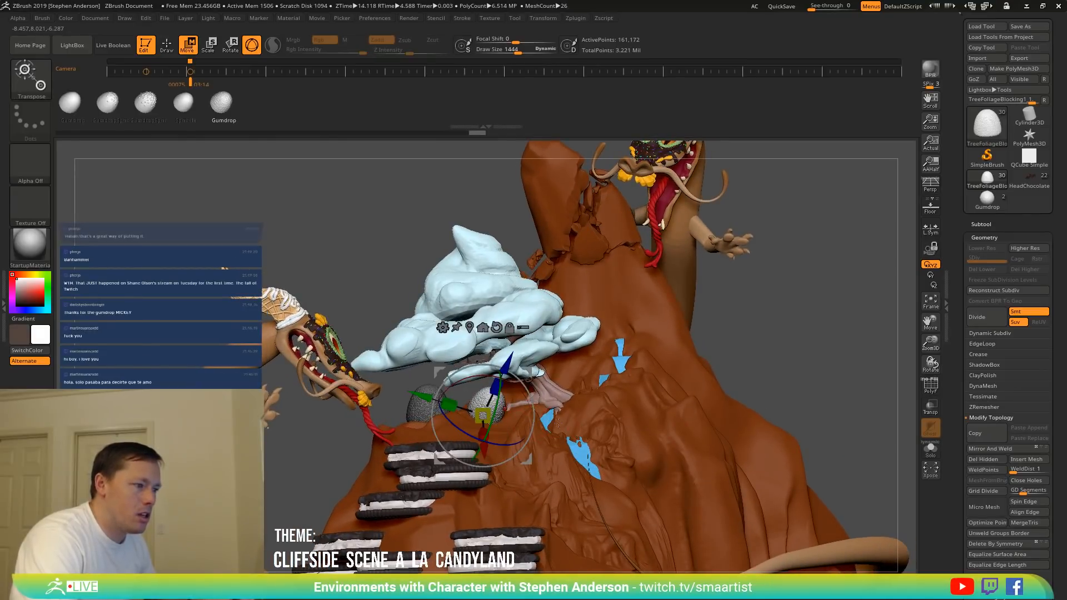
Undo the second gumdrop's insertion and reset the orientation of the Move gizmo on the remaining gumdrop.
key("ctrl+z")
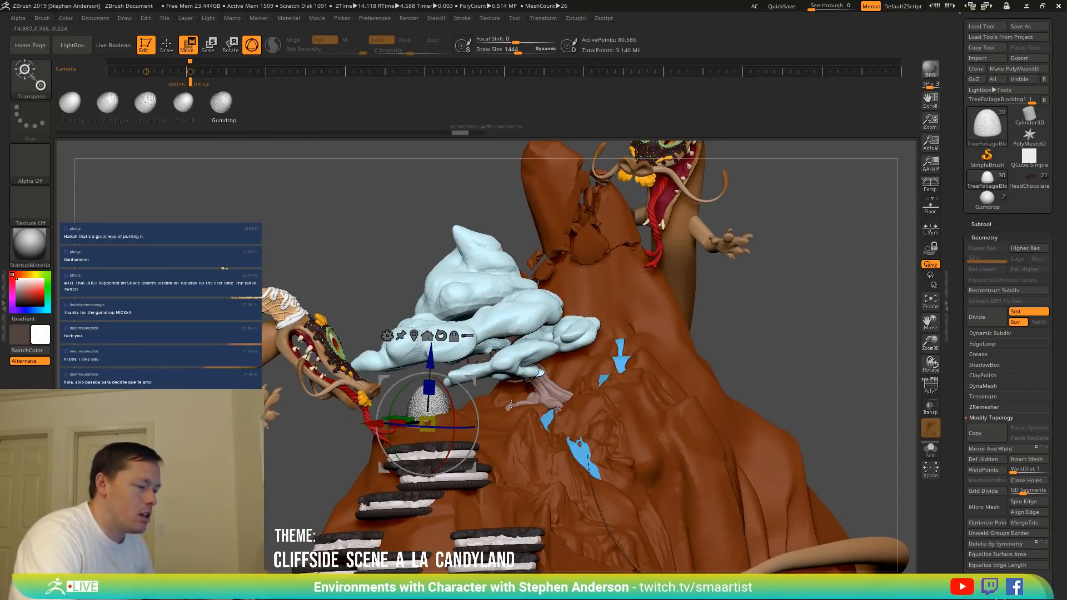
right_click_drag(528, 408, 544, 408)
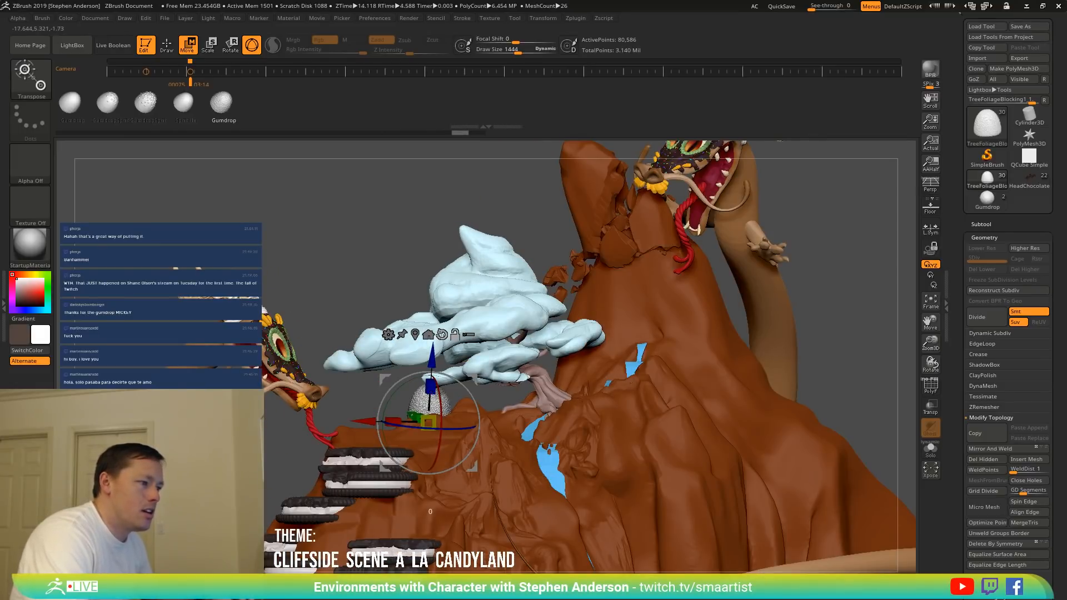
left_click(441, 334)
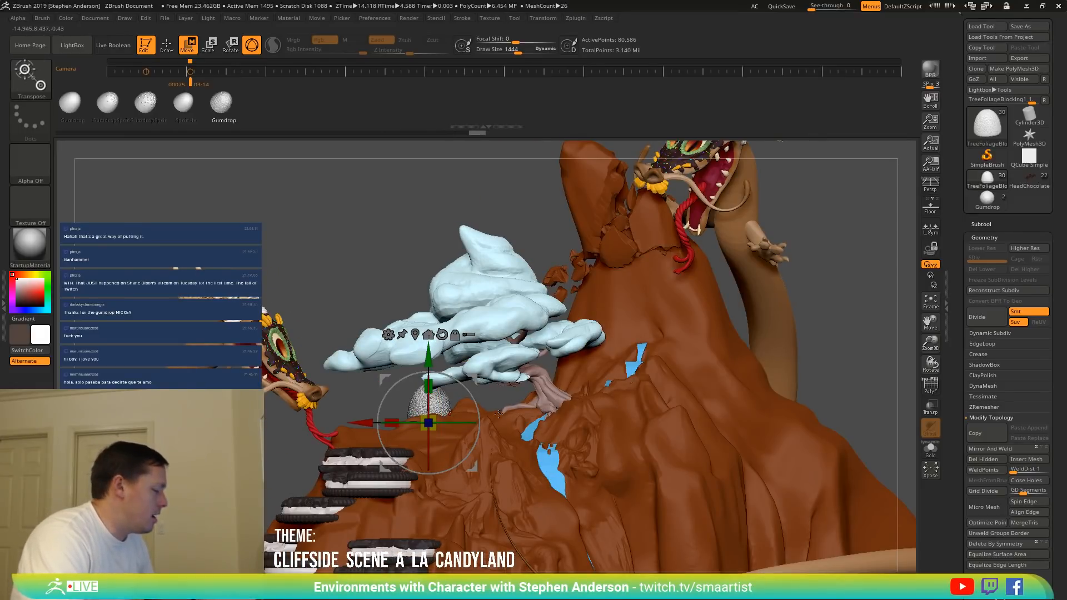
Try inserting another gumdrop on the chocolate ledge in front of the tree foliage, at a small and a much larger size.
key("q")
right_click_drag(499, 414, 483, 432)
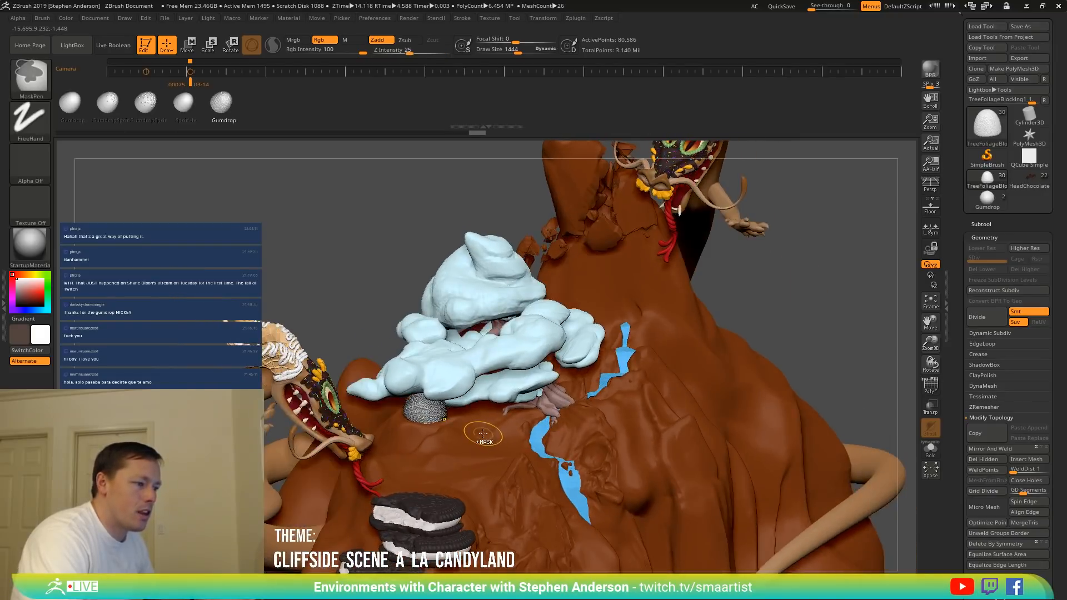
left_click_drag(510, 450, 511, 451)
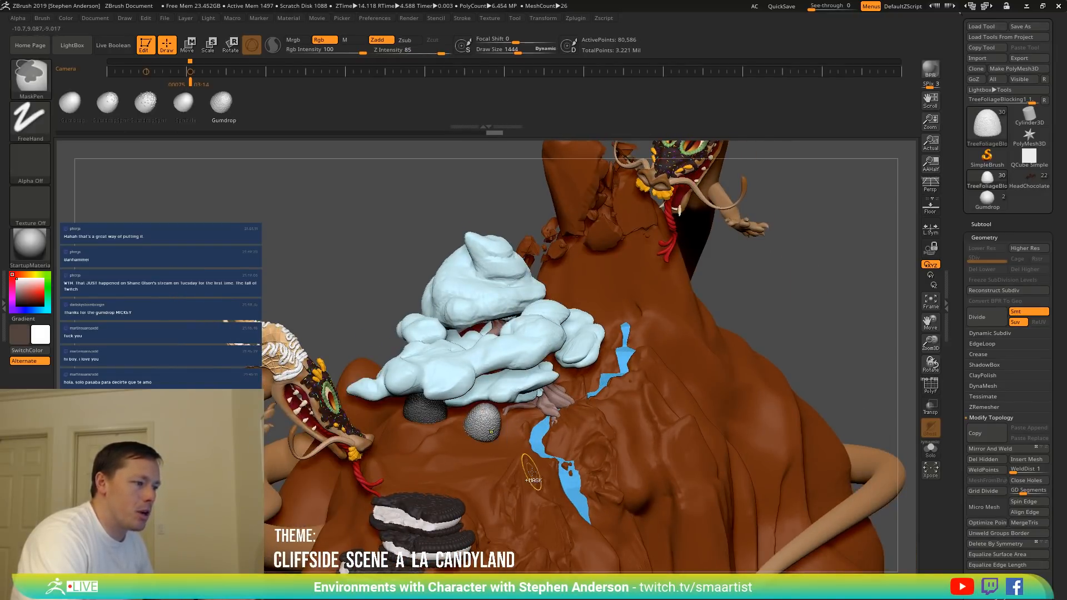
key("ctrl+z")
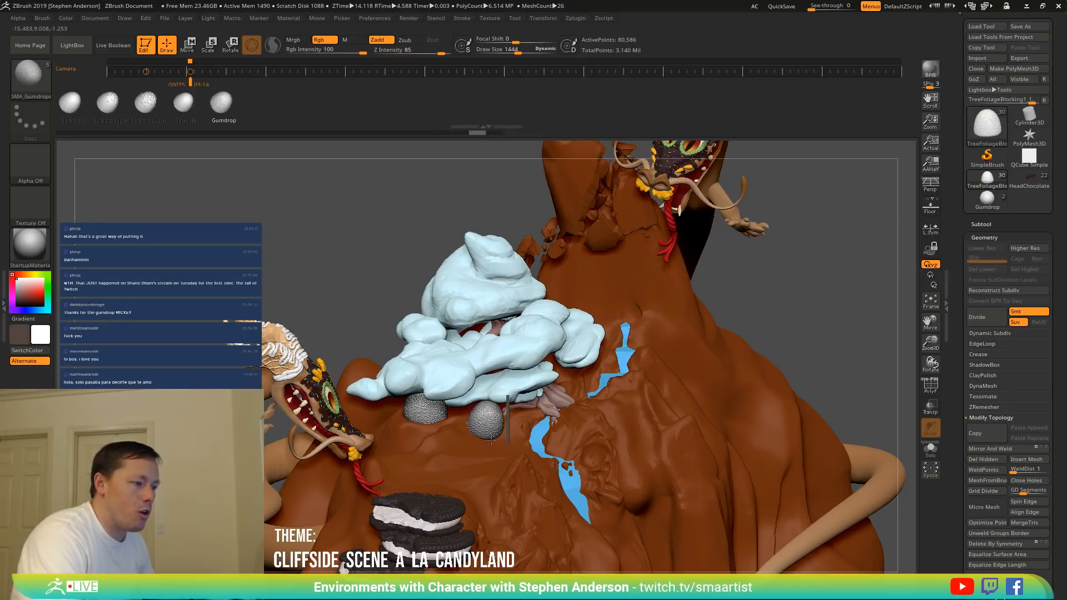
left_click_drag(493, 443, 648, 528)
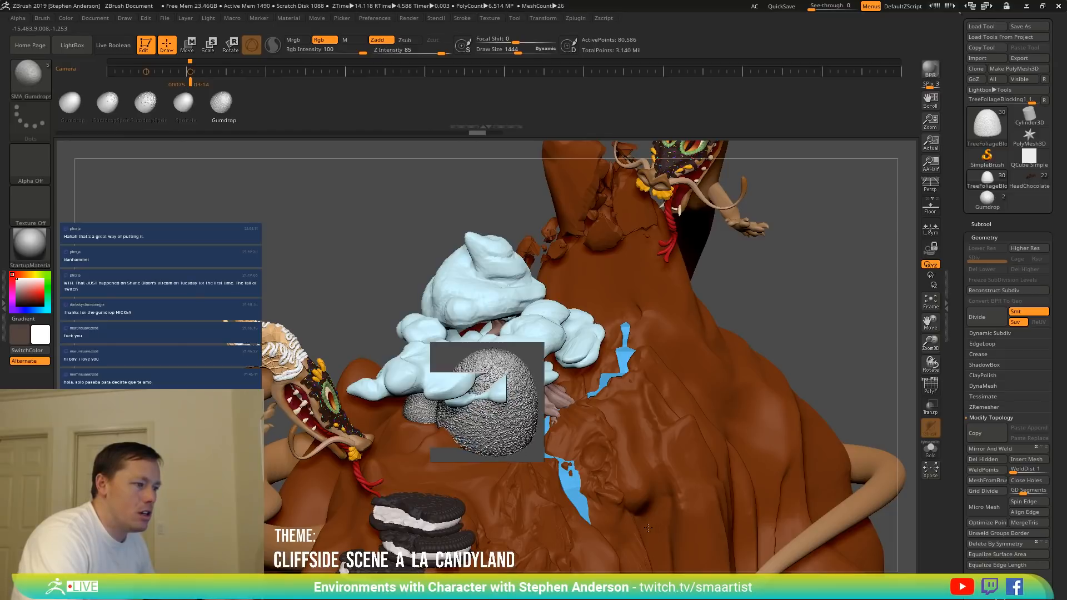
mouse_move(599, 473)
right_mouse_down()
mouse_move(590, 418)
mouse_move(656, 433)
mouse_move(574, 435)
mouse_move(647, 451)
mouse_move(640, 457)
mouse_move(647, 432)
right_mouse_up()
key("ctrl+z")
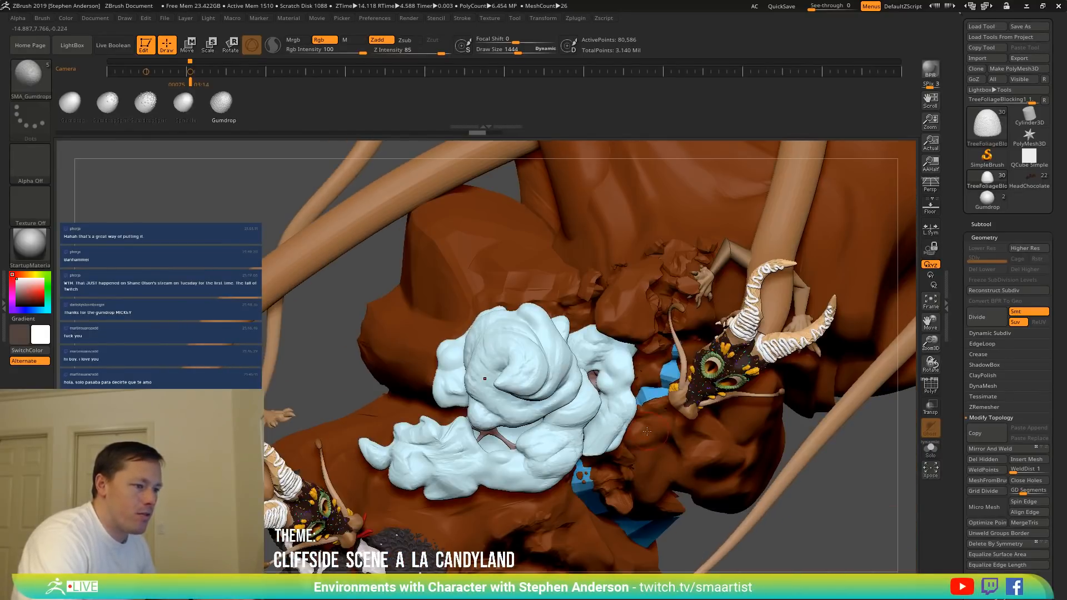
Insert a second gumdrop on the cliff between the tree trunk and the blue stream, and reposition it with the Move gizmo.
left_click_drag(644, 439, 657, 456)
mouse_move(658, 455)
right_mouse_down()
mouse_move(675, 409)
mouse_move(653, 452)
right_mouse_up()
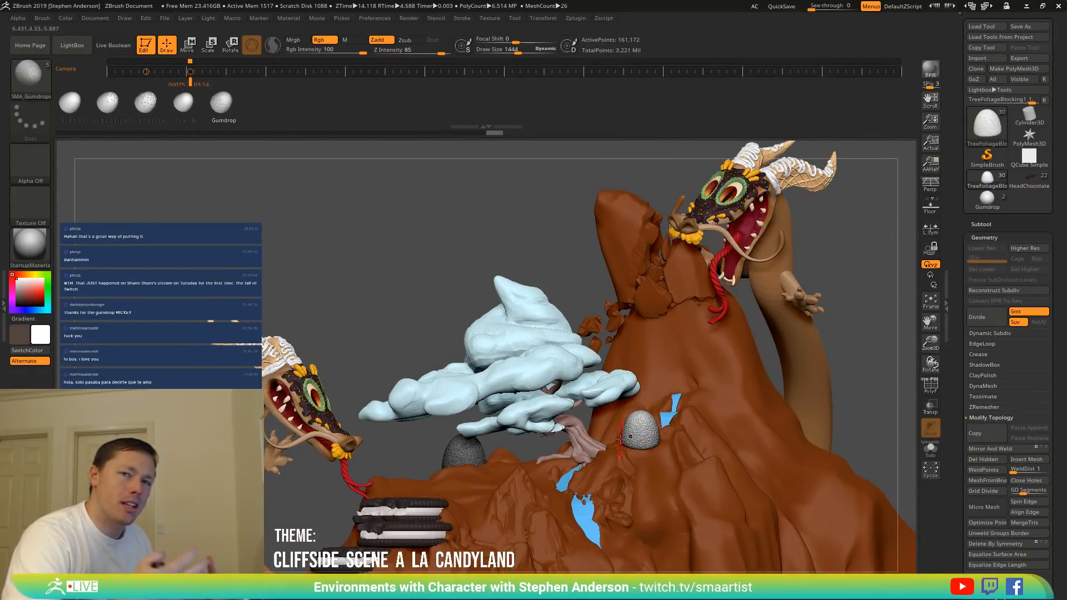
right_click_drag(544, 467, 673, 432)
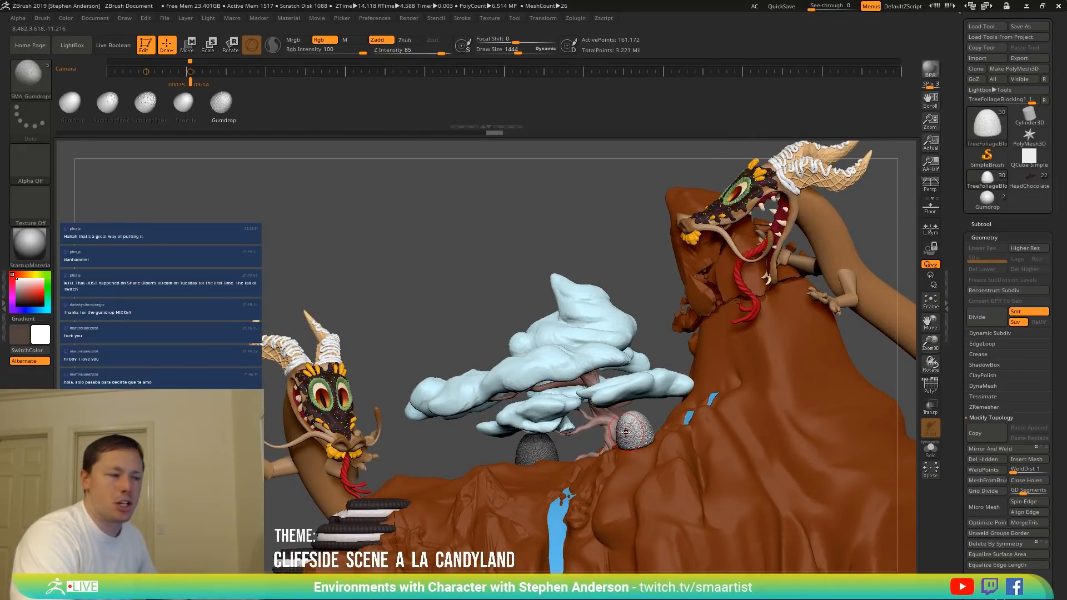
key("w")
right_click_drag(626, 433, 655, 446)
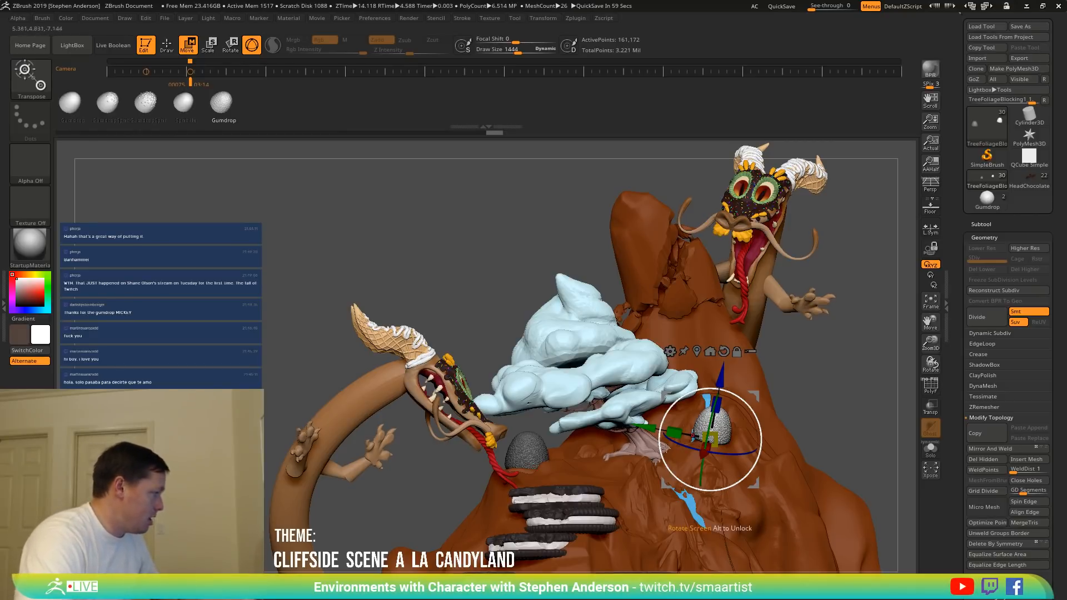
left_click_drag(826, 447, 643, 443, "alt")
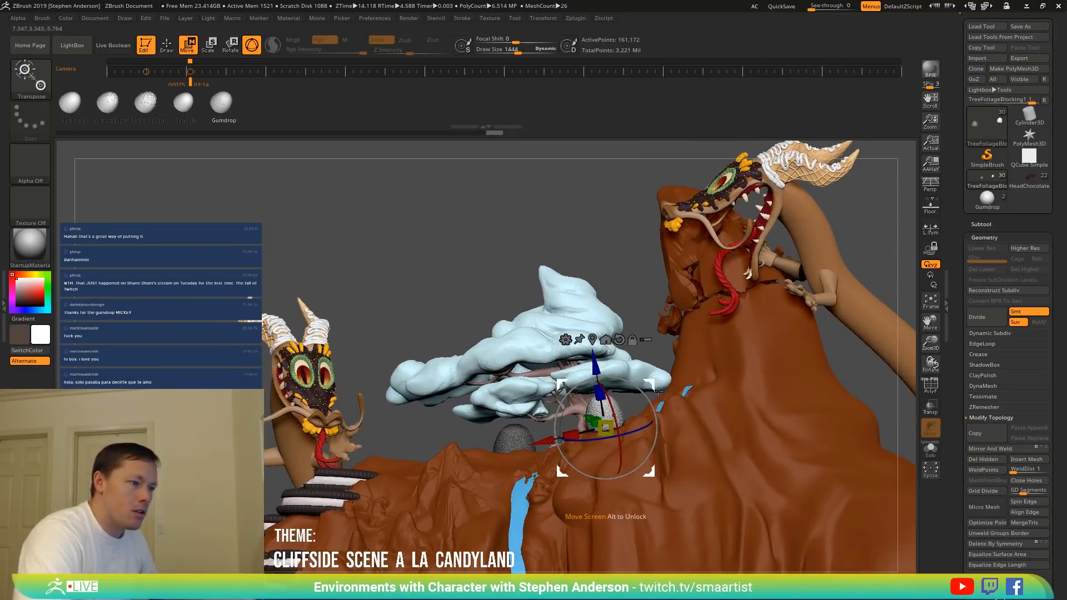
mouse_move(652, 385)
left_mouse_down()
mouse_move(740, 414)
mouse_move(743, 372)
mouse_move(818, 342)
left_mouse_up()
Insert a third, smaller gumdrop in front of the one beside the stream and settle it onto the chocolate cliff.
key("q")
right_click_drag(640, 410, 622, 459)
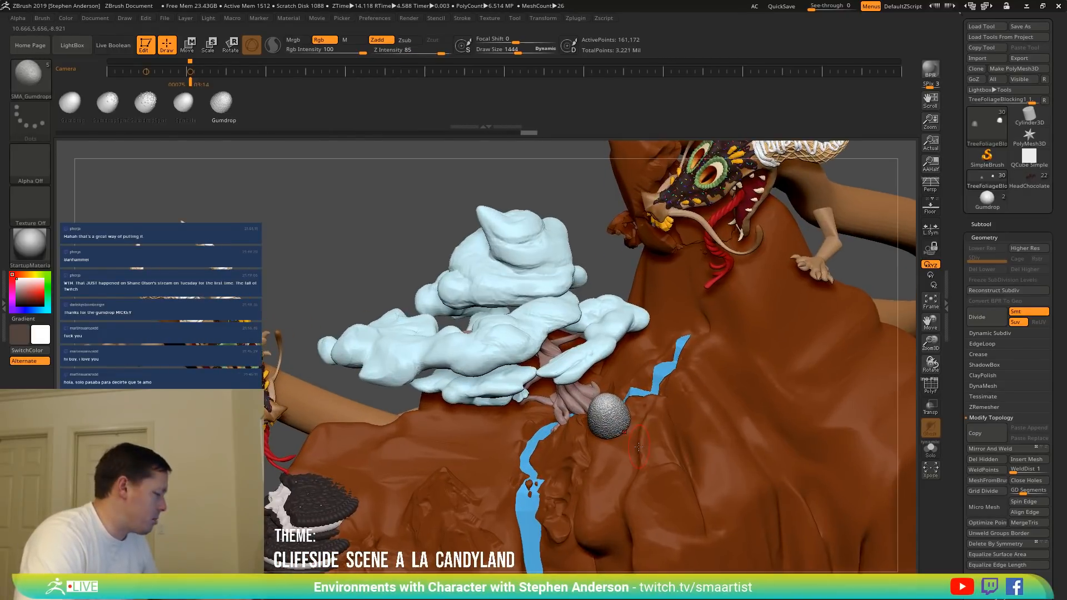
key("w")
right_click_drag(608, 500, 650, 465)
right_click_drag(699, 441, 641, 396)
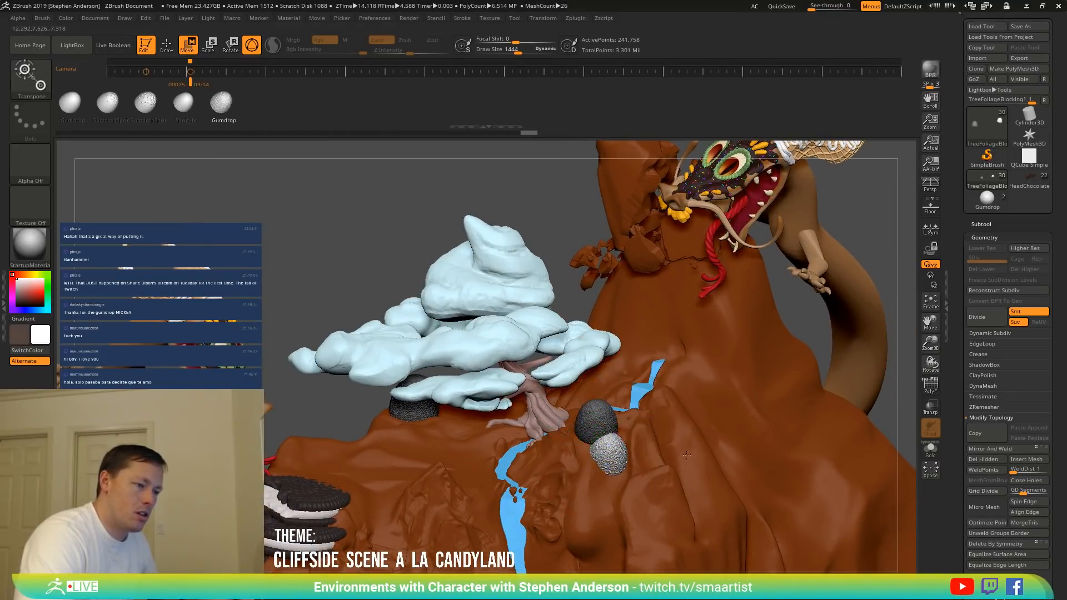
right_click_drag(687, 455, 645, 508)
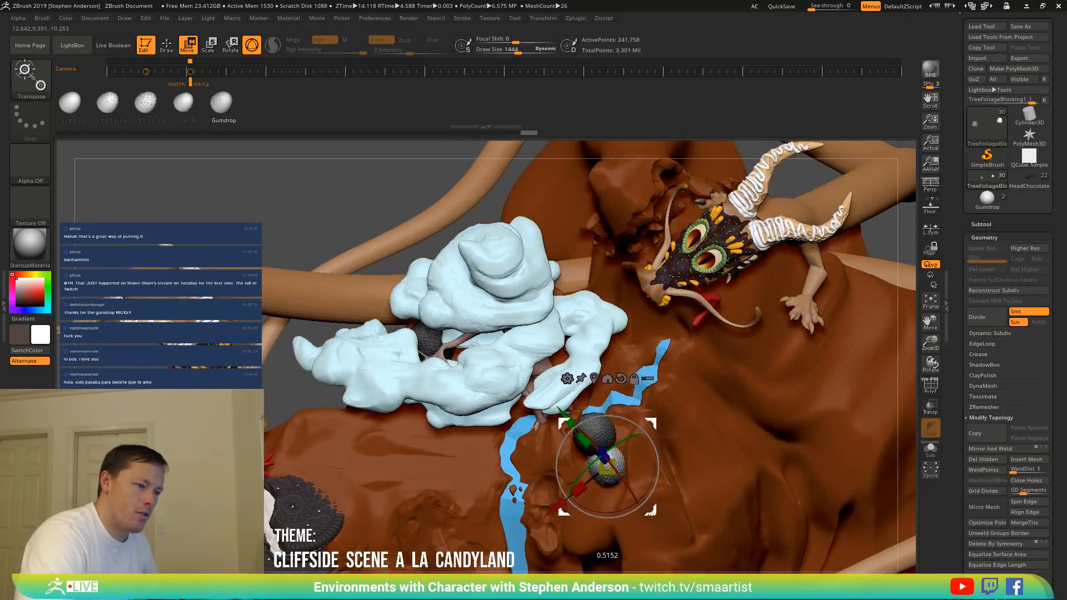
right_click_drag(660, 553, 596, 493)
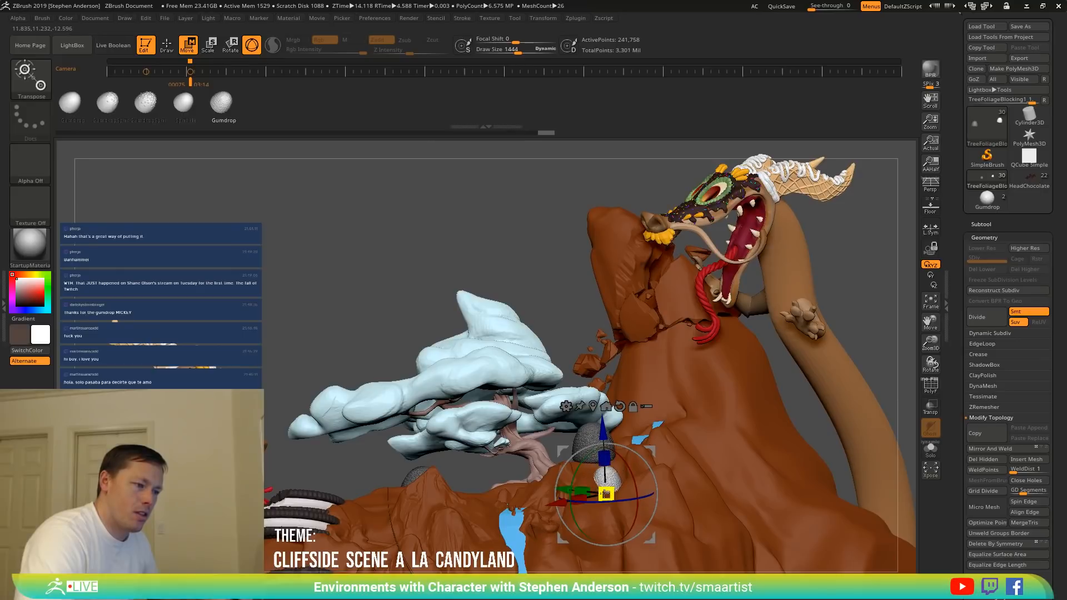
left_click_drag(650, 451, 650, 440)
Solo the gumdrop subtool and show its polyframes for a close look at the sugar crystals.
mouse_move(715, 485)
right_mouse_down("ctrl")
mouse_move(722, 472)
mouse_move(670, 485)
mouse_move(685, 487)
mouse_move(665, 465)
mouse_move(712, 476)
mouse_move(630, 449)
mouse_move(913, 511)
right_mouse_up("ctrl")
key("q")
key("shift+f")
key("ctrl")
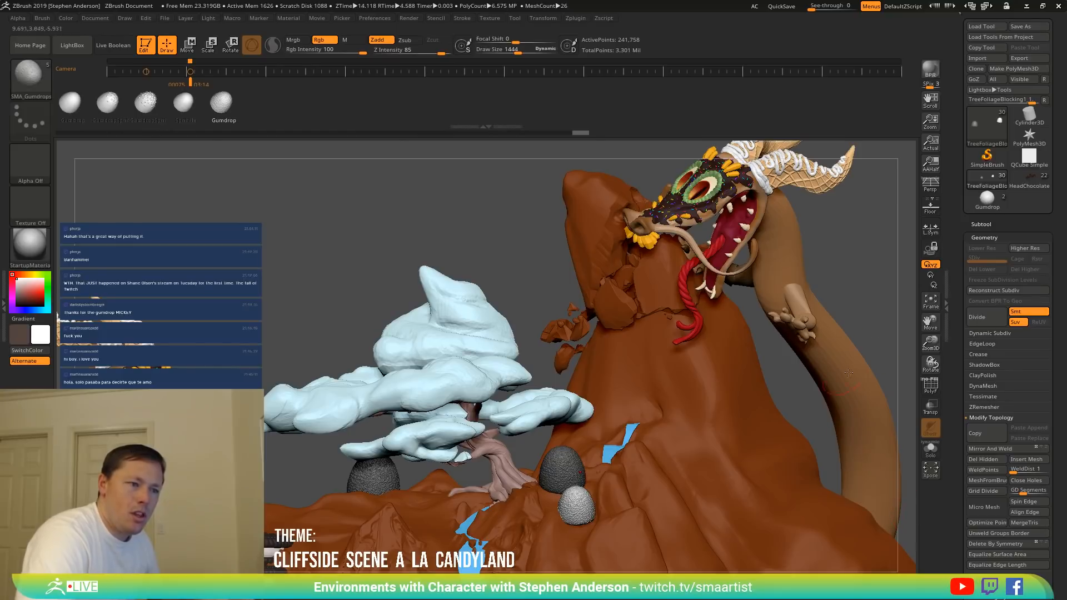
left_click(930, 451)
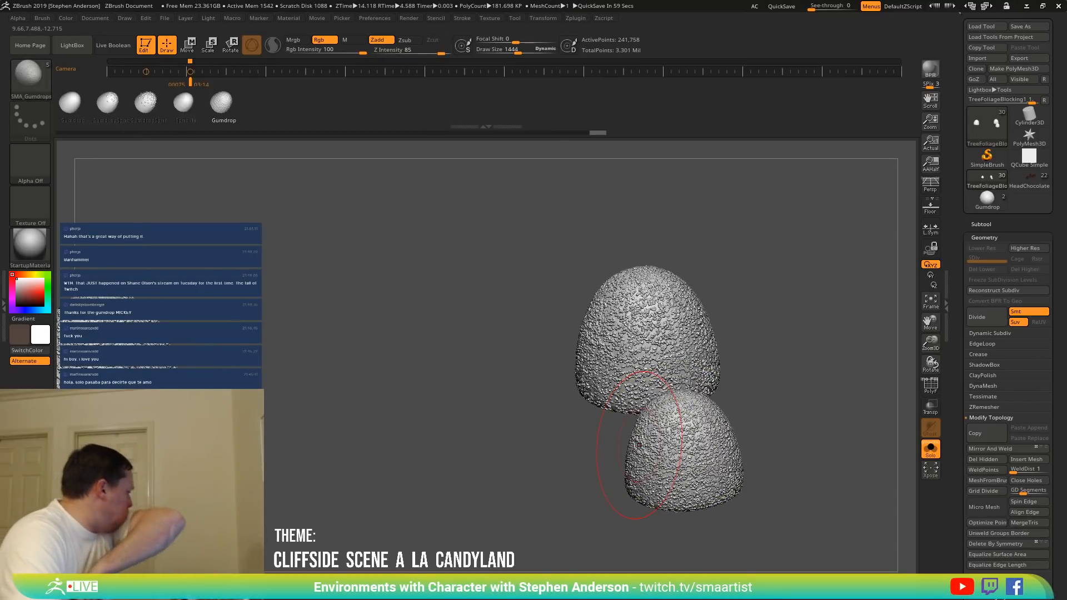
right_click_drag(647, 384, 623, 408)
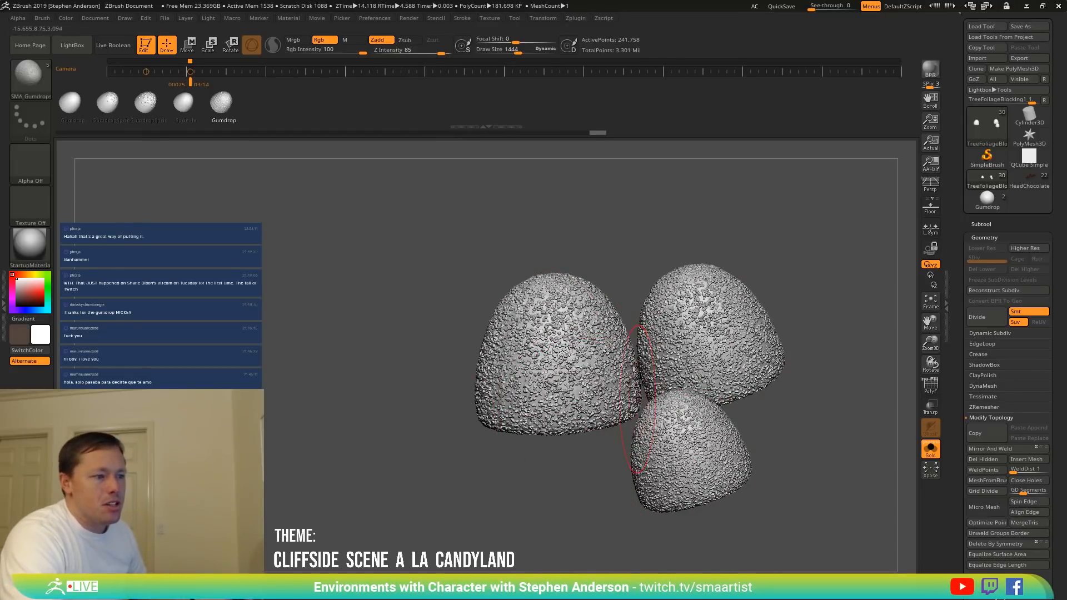
right_click_drag(664, 433, 664, 510, "ctrl")
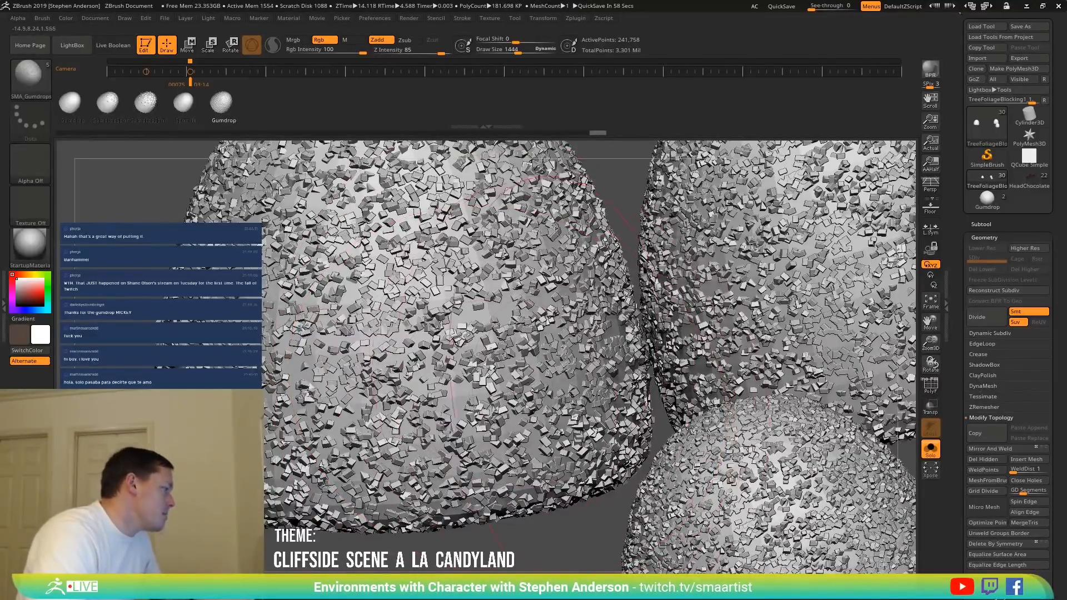
mouse_move(570, 398)
right_mouse_down("ctrl")
mouse_move(639, 468)
mouse_move(494, 383)
mouse_move(482, 364)
mouse_move(557, 420)
right_mouse_up("ctrl")
key("shift+f")
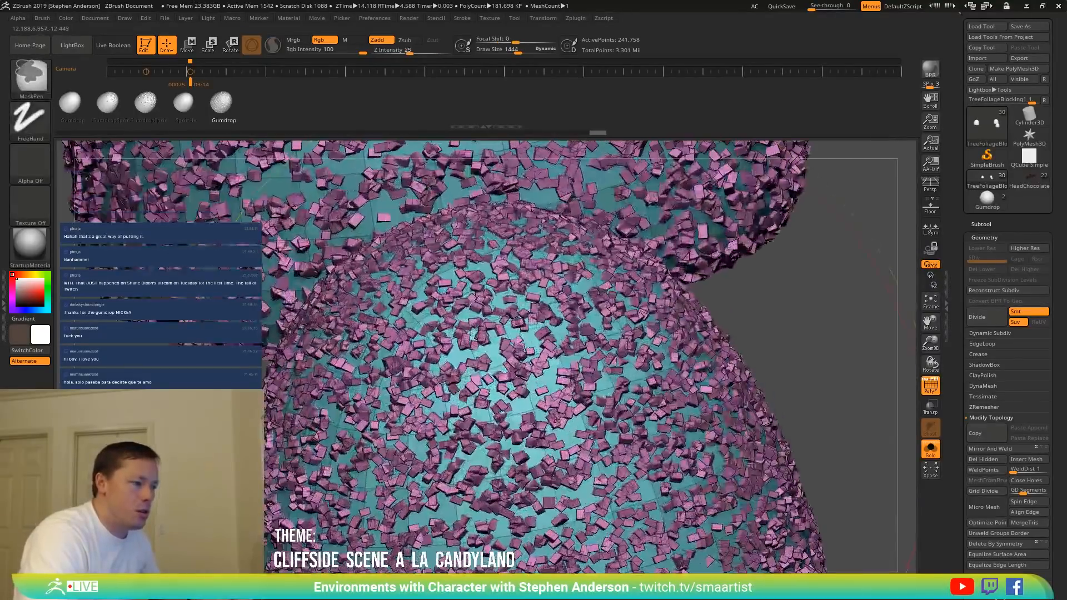
Switch to the ZModeler brush and set its polygon action to PolyGroup.
key("shift")
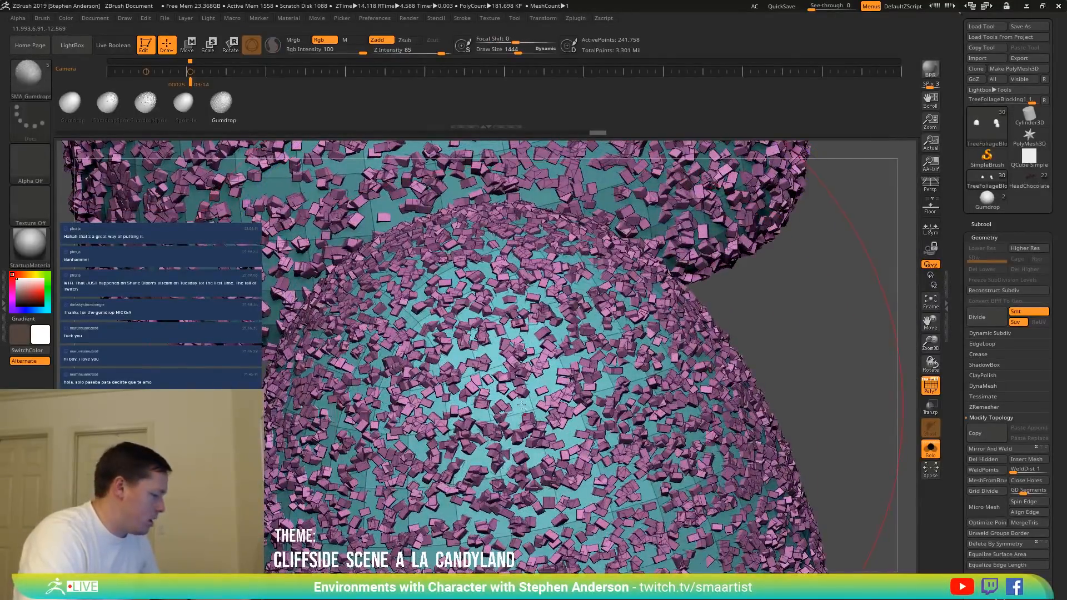
key("b")
key("z")
key("m")
right_click_drag(519, 409, 491, 348)
key("space")
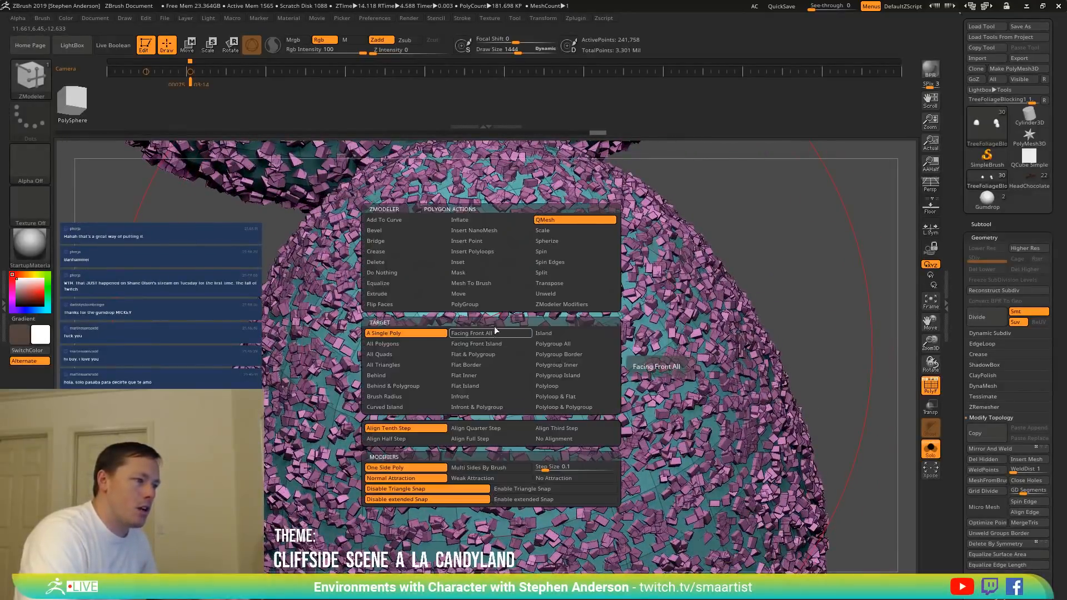
left_click(489, 304)
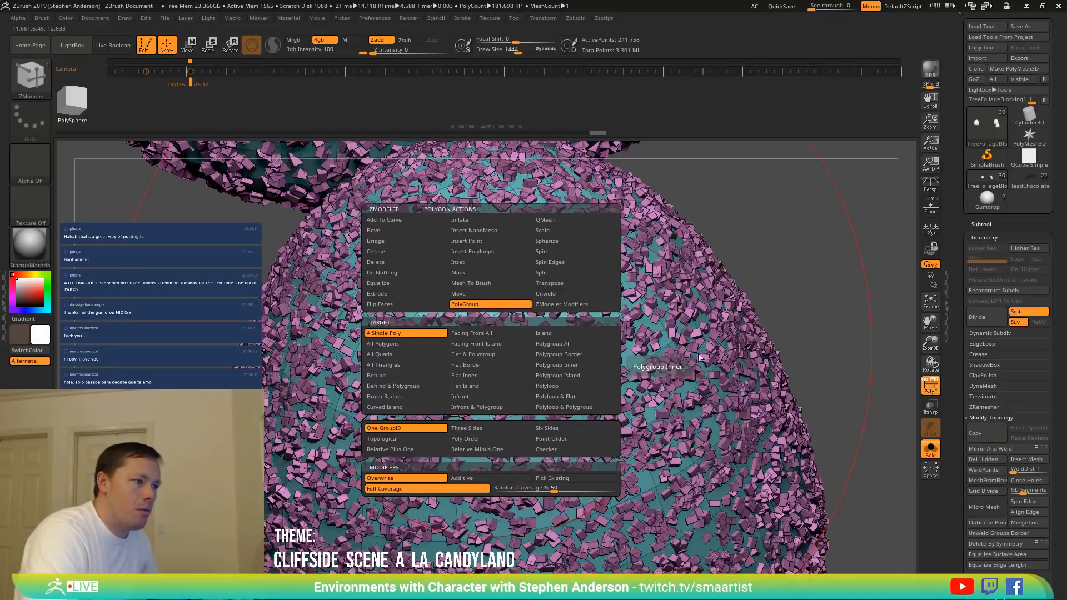
left_click(577, 376)
Target Polygroup Island and give the smallest gumdrop's body its own polygroup, separate from the other gumdrops' bodies.
mouse_move(576, 376)
right_mouse_down()
mouse_move(503, 432)
mouse_move(471, 425)
mouse_move(489, 382)
right_mouse_up()
key("ctrl")
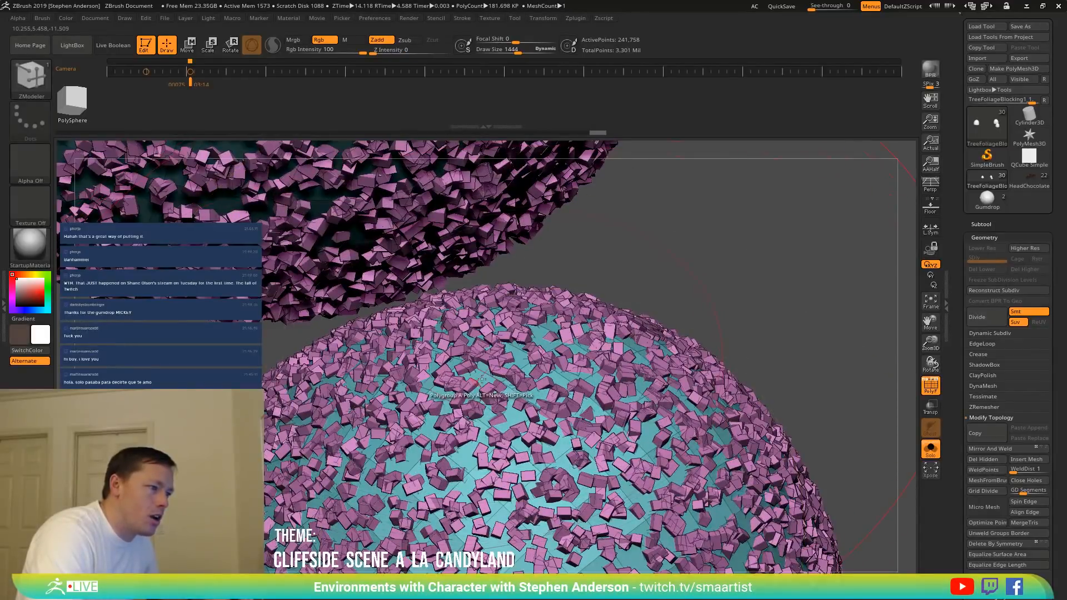
key("space")
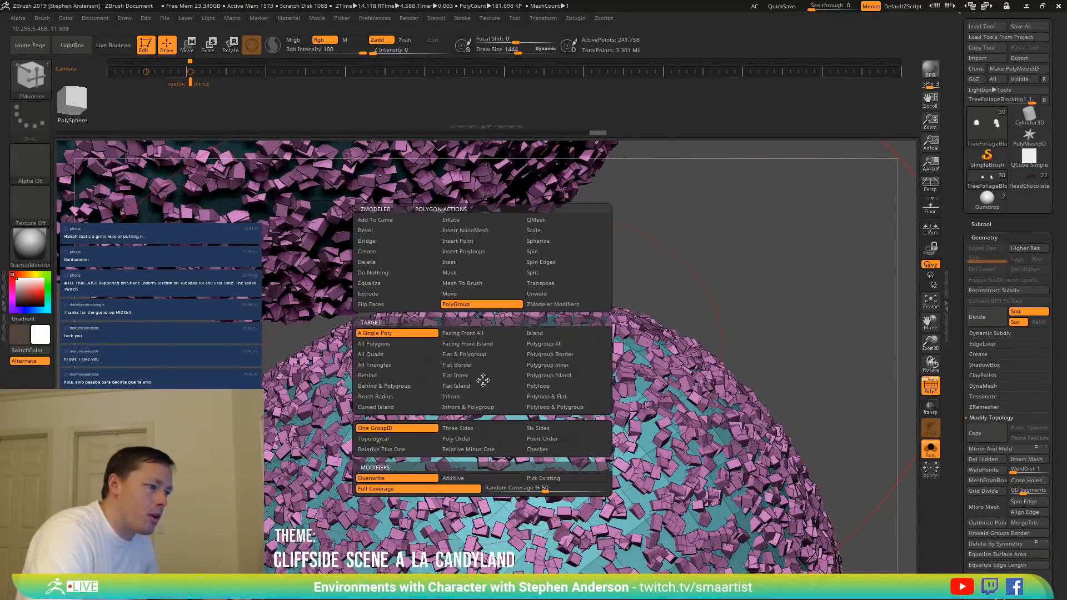
left_click(577, 380)
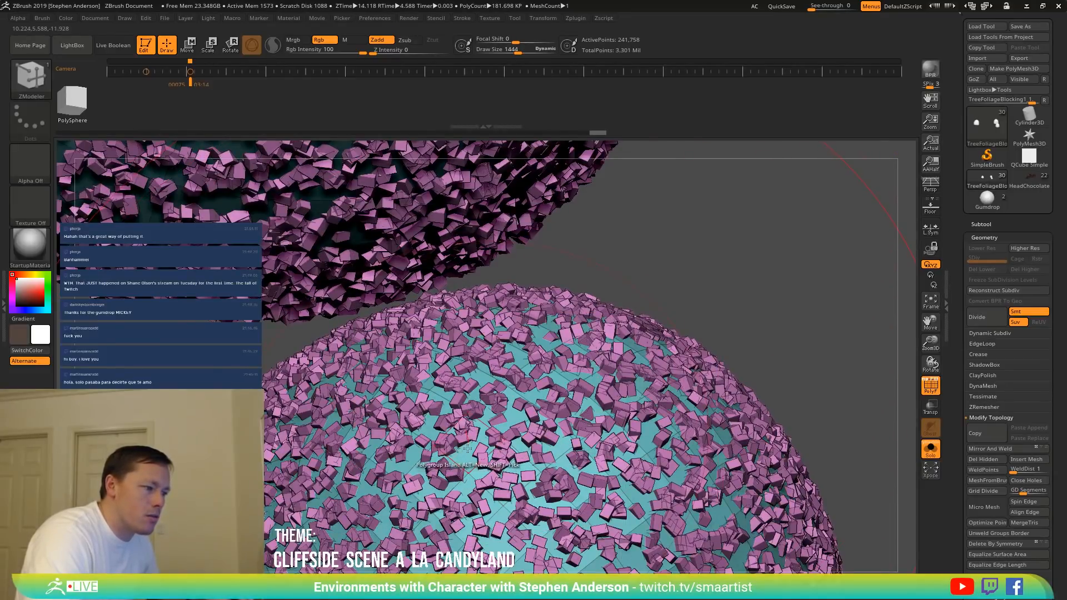
right_click_drag(487, 440, 528, 332, "ctrl")
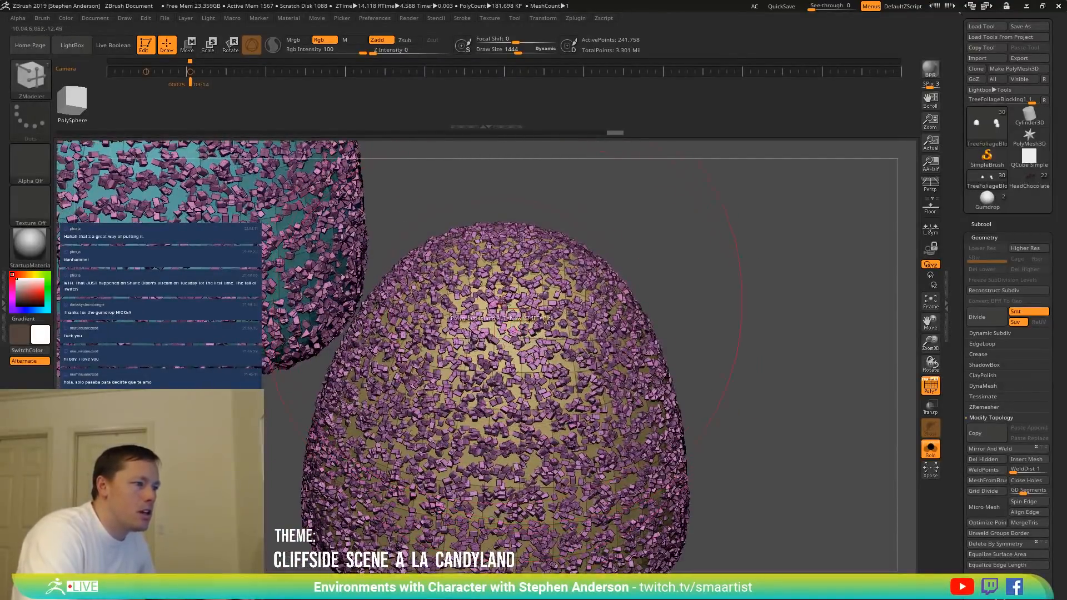
Isolate the sugar crystal polygroup and hide most of the smallest gumdrop's crystals with rectangular selections.
key("ctrl+shift")
left_click(498, 288, "ctrl+shift")
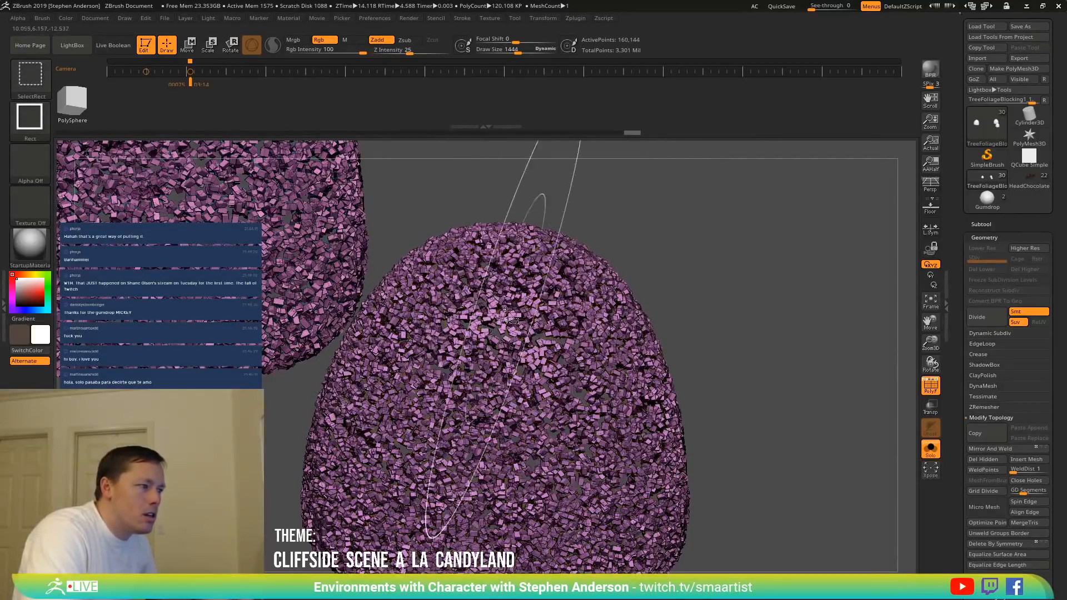
mouse_move(505, 285)
right_mouse_down()
mouse_move(716, 256)
mouse_move(735, 224)
right_mouse_up()
key("ctrl+shift")
key("ctrl+shift")
left_click_drag(479, 222, 439, 222, "ctrl+alt+shift")
left_click_drag(486, 532, 353, 357, "ctrl+alt+shift")
left_click_drag(461, 315, 512, 406, "alt")
right_click_drag(511, 406, 511, 414, "ctrl")
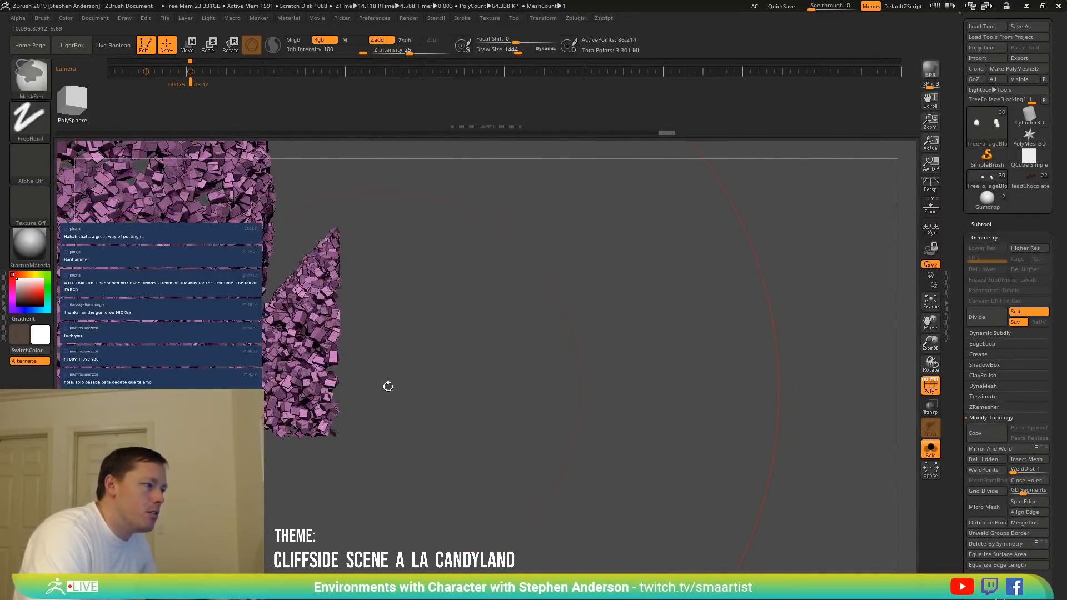
right_click_drag(388, 385, 567, 389, "alt")
right_click_drag(550, 328, 562, 340, "ctrl")
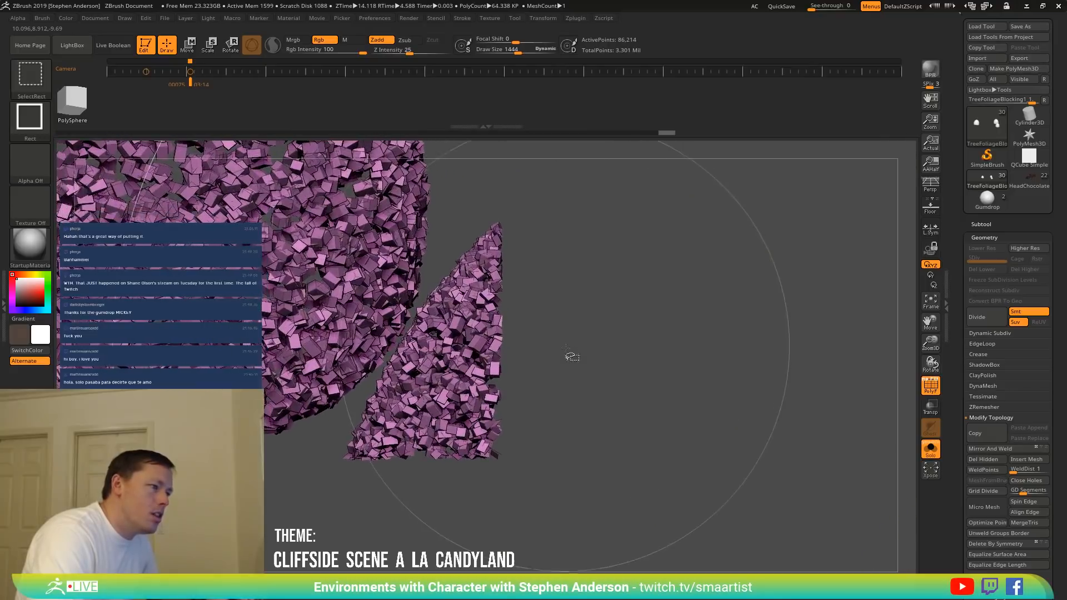
Switch the selection brush to SelectLasso and hide the smallest gumdrop's remaining crystals up to the neighbouring gumdrop's edge.
left_click(26, 85, "ctrl+shift")
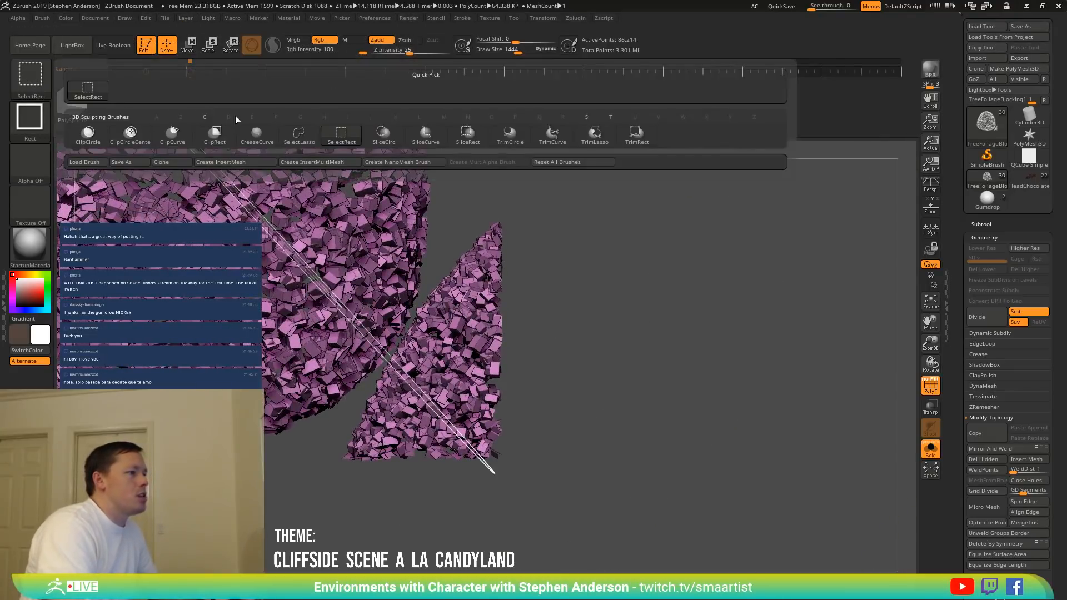
left_click(298, 138)
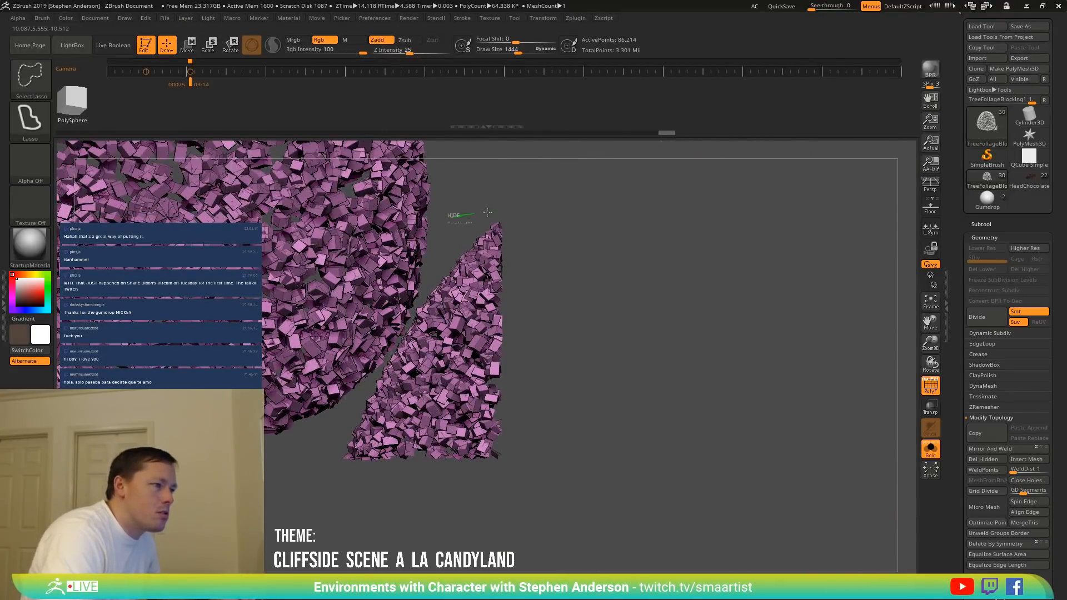
mouse_move(452, 219)
left_mouse_down("ctrl+shift")
mouse_move(458, 444)
mouse_move(391, 522)
mouse_move(370, 518)
mouse_move(393, 502)
left_mouse_up("ctrl+shift")
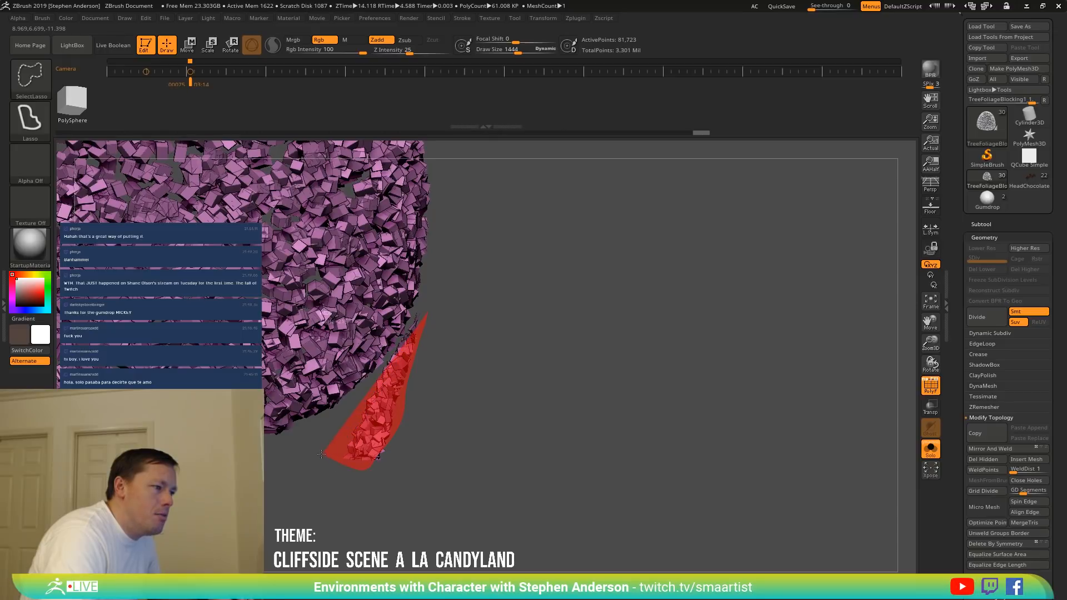
left_click_drag(322, 453, 323, 453, "ctrl+shift")
left_click_drag(429, 315, 406, 339, "ctrl+shift")
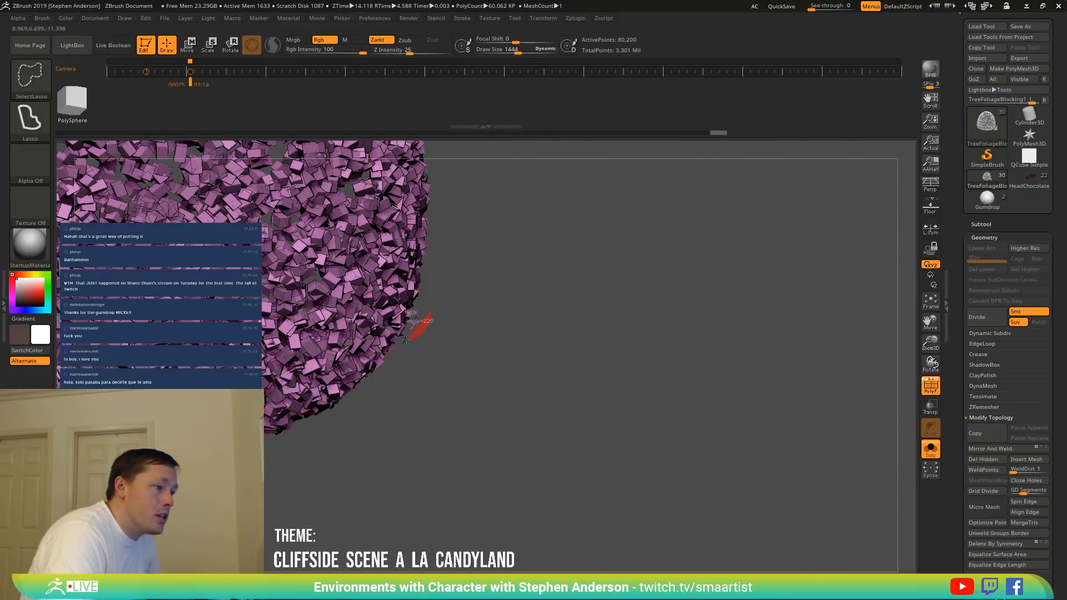
Hide the smallest gumdrop's last stray sugar crystals along the neighbouring gumdrop's edge.
left_click_drag(435, 305, 437, 307, "ctrl+shift")
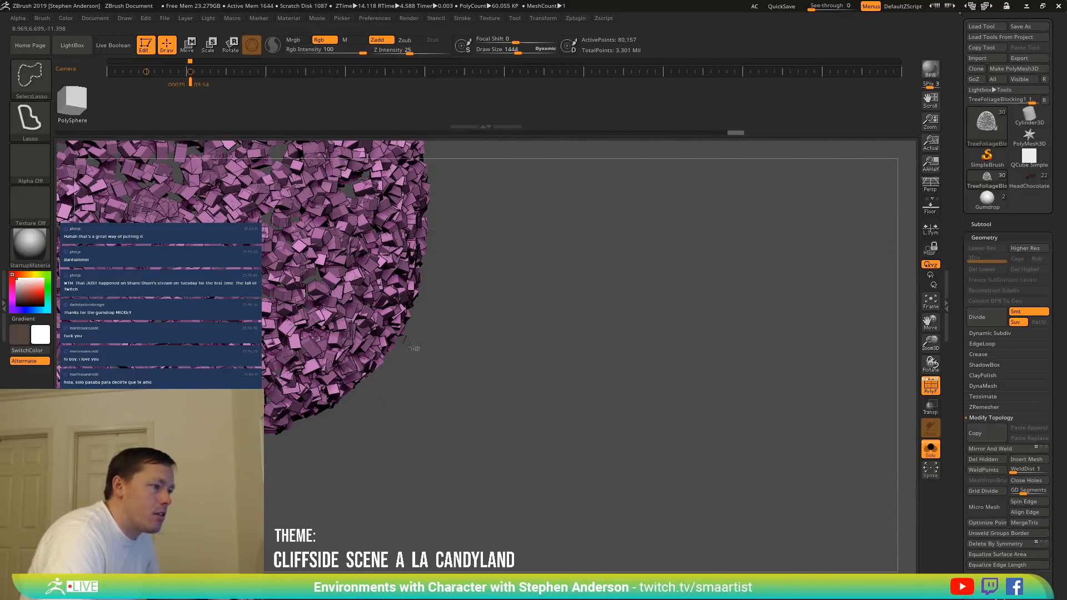
left_click_drag(402, 339, 405, 341, "ctrl+alt+shift")
mouse_move(470, 361)
left_mouse_down()
mouse_move(503, 318)
mouse_move(505, 348)
left_mouse_up()
right_click_drag(505, 407, 564, 357, "ctrl")
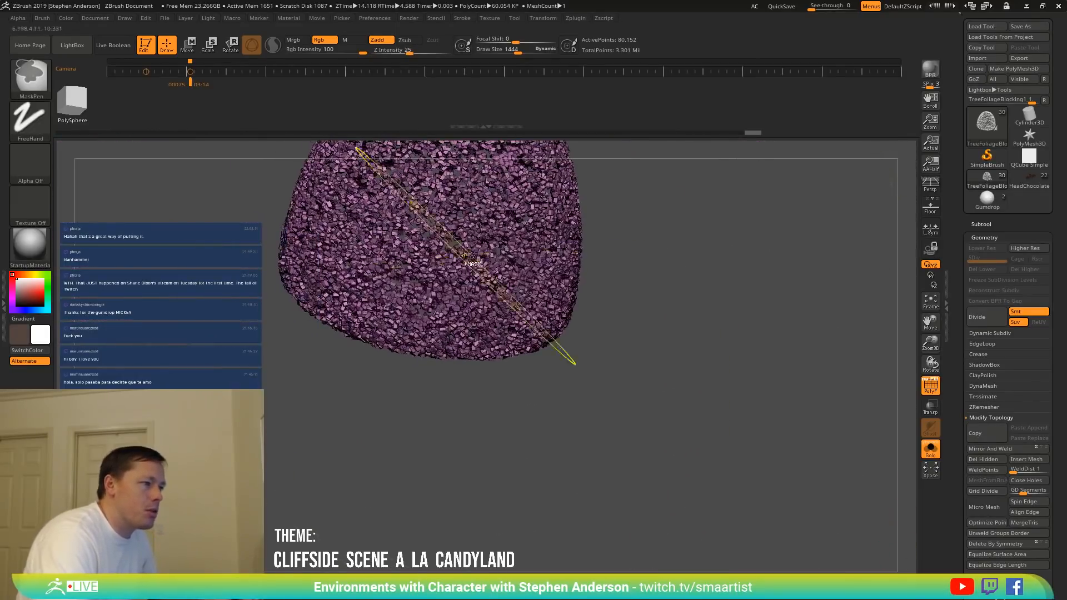
Hide the neighbouring gumdrop's body and the distant gumdrop, leaving only the smallest gumdrop with its crystals visible.
left_click(665, 342, "ctrl+shift")
left_click_drag(666, 239, 504, 237)
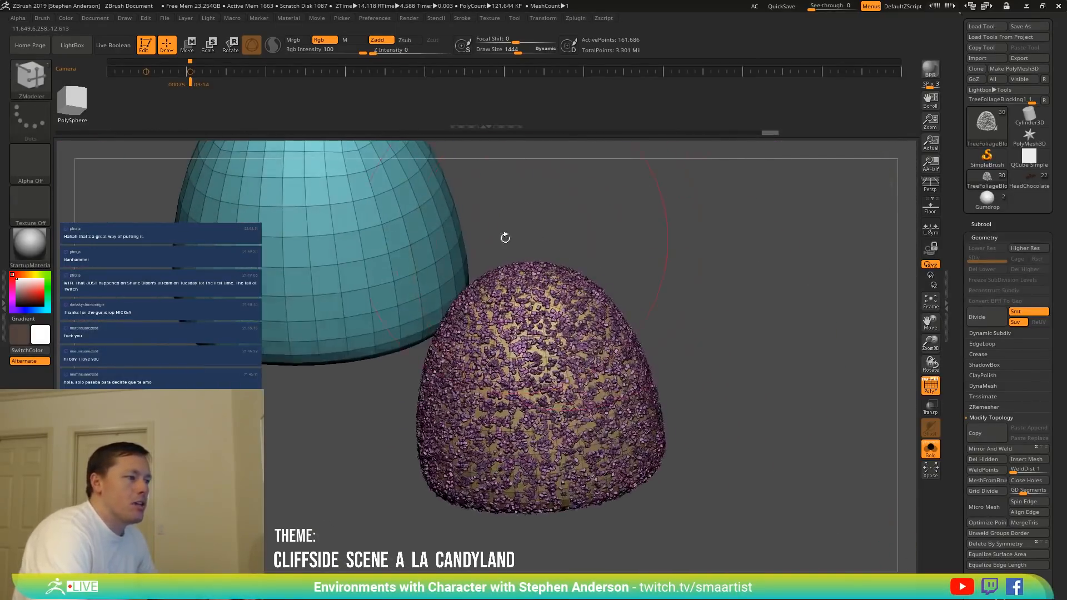
left_click(386, 257, "ctrl+alt+shift")
right_click_drag(401, 339, 378, 222, "ctrl")
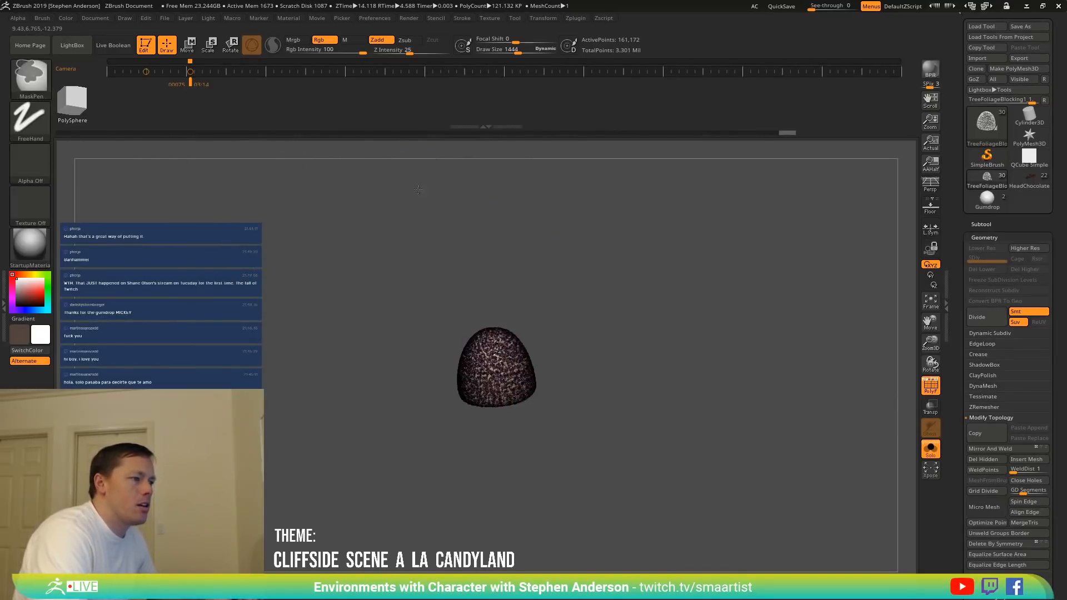
left_click_drag(378, 266, 286, 373)
mouse_move(265, 420)
left_mouse_down()
mouse_move(358, 364)
mouse_move(335, 367)
left_mouse_up()
mouse_move(355, 265)
left_mouse_down("ctrl+alt+shift")
mouse_move(258, 492)
mouse_move(222, 472)
left_mouse_up("ctrl+alt+shift")
mouse_move(722, 364)
right_mouse_down("alt")
mouse_move(474, 315)
mouse_move(689, 392)
right_mouse_up("alt")
right_click_drag(689, 392, 582, 366, "alt")
mouse_move(547, 314)
right_mouse_down()
mouse_move(552, 305)
mouse_move(528, 304)
right_mouse_up()
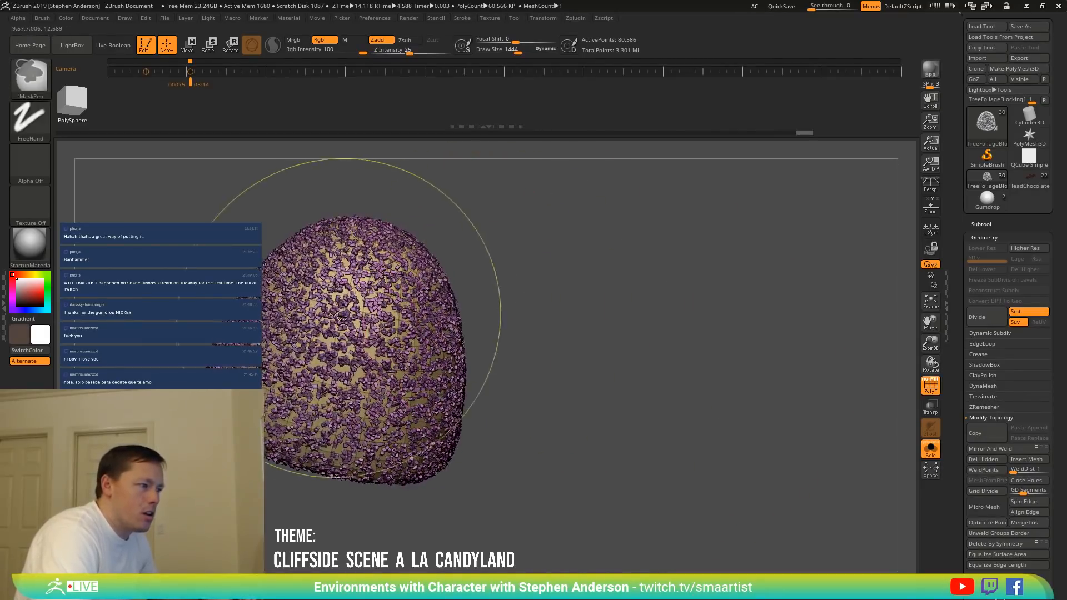
Hide the smallest gumdrop's body, assign its sugar crystals their own polygroup and show all gumdrops again.
right_click_drag(350, 307, 347, 364, "ctrl")
right_click_drag(399, 300, 500, 267, "ctrl")
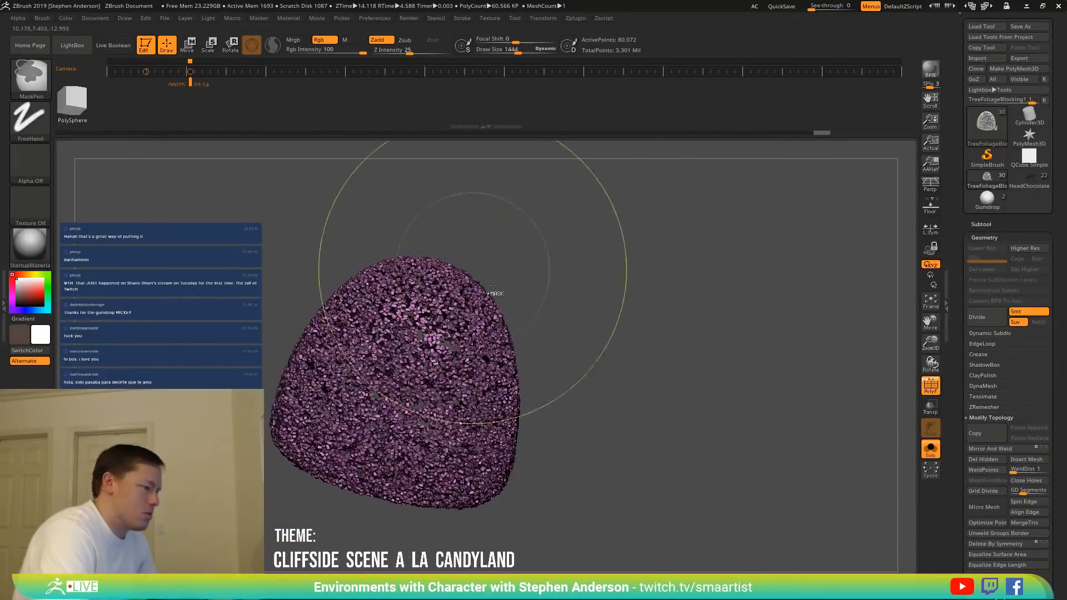
left_click(633, 354, "ctrl")
left_click(646, 360, "ctrl+shift")
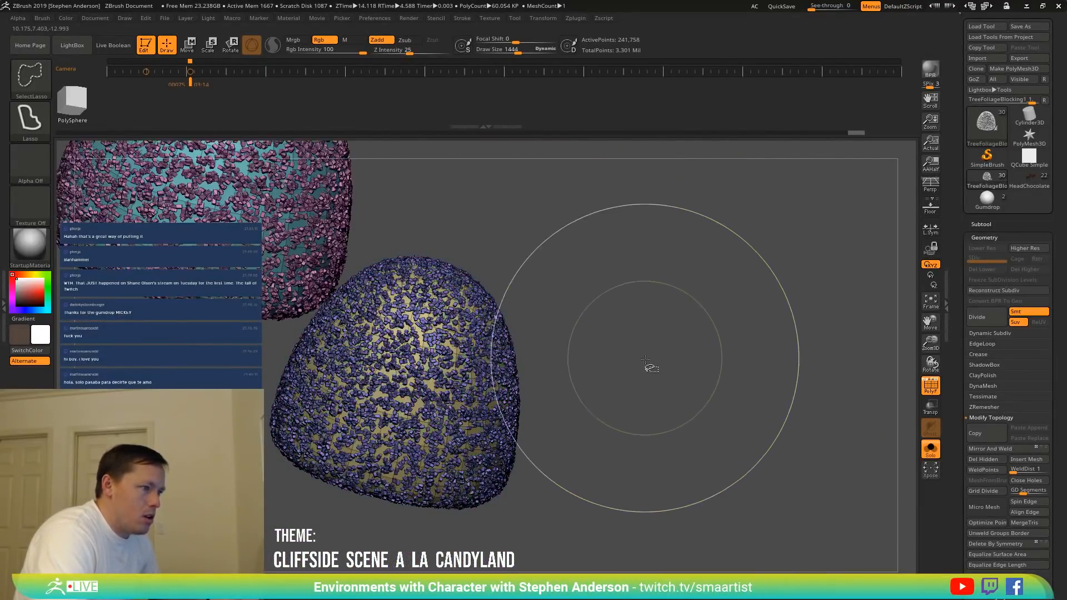
Isolate the crystals shared by the other two gumdrops and split them into a separate polygroup per gumdrop.
right_click_drag(646, 361, 670, 322)
mouse_move(312, 369)
right_mouse_down("ctrl")
mouse_move(289, 367)
mouse_move(491, 361)
mouse_move(335, 355)
mouse_move(356, 359)
mouse_move(329, 387)
mouse_move(356, 388)
mouse_move(408, 361)
right_mouse_up("ctrl")
left_click(349, 402, "ctrl+shift")
right_click_drag(409, 361, 486, 317, "alt")
left_click_drag(428, 319, 374, 464, "ctrl")
left_click_drag(474, 302, 285, 449, "ctrl")
key("ctrl+w")
left_click(428, 442, "ctrl+shift")
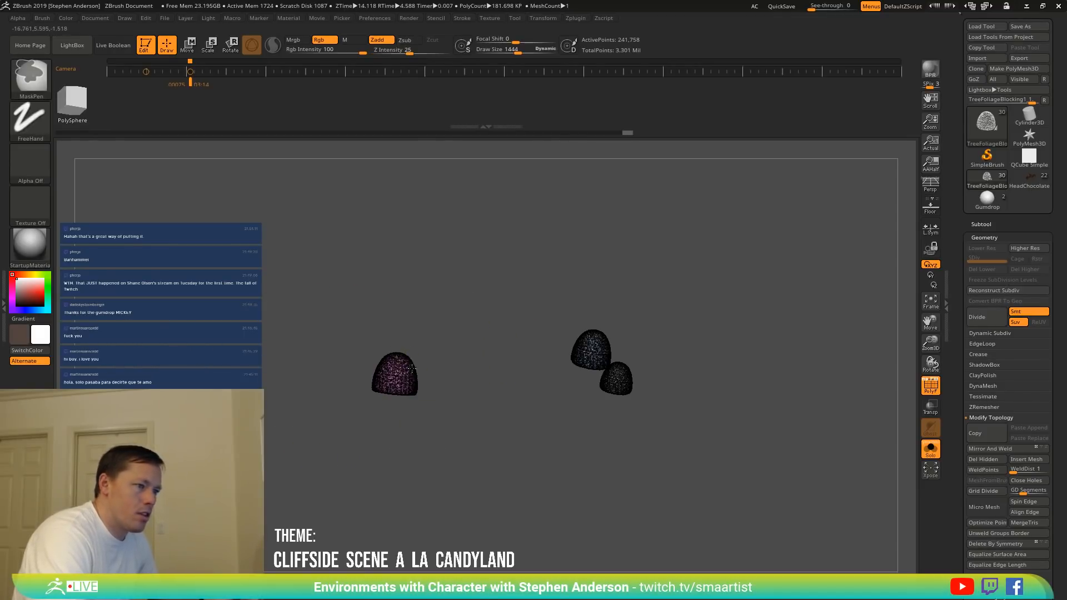
Switch the selection brush to SelectRect and isolate one gumdrop's crystals to check their polygroup, restoring full visibility.
right_click_drag(410, 364, 401, 430, "ctrl")
mouse_move(383, 340)
right_mouse_down("ctrl")
mouse_move(365, 365)
mouse_move(365, 336)
mouse_move(371, 376)
mouse_move(390, 322)
right_mouse_up("ctrl")
left_click(30, 77, "ctrl+shift")
left_click(130, 92, "ctrl+shift")
left_click(381, 375, "ctrl+shift")
right_click_drag(515, 475, 327, 283, "ctrl")
right_click_drag(560, 461, 324, 398, "alt")
right_click_drag(325, 397, 323, 366, "ctrl")
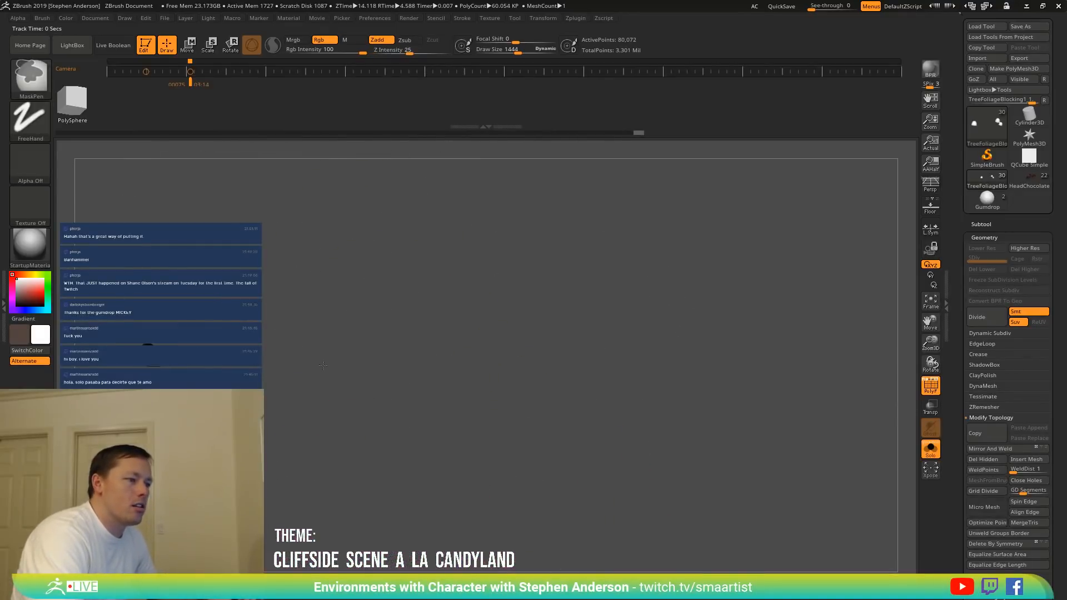
left_click(313, 416, "ctrl+shift")
right_click_drag(312, 416, 311, 443, "ctrl")
right_click_drag(374, 395, 458, 388, "alt")
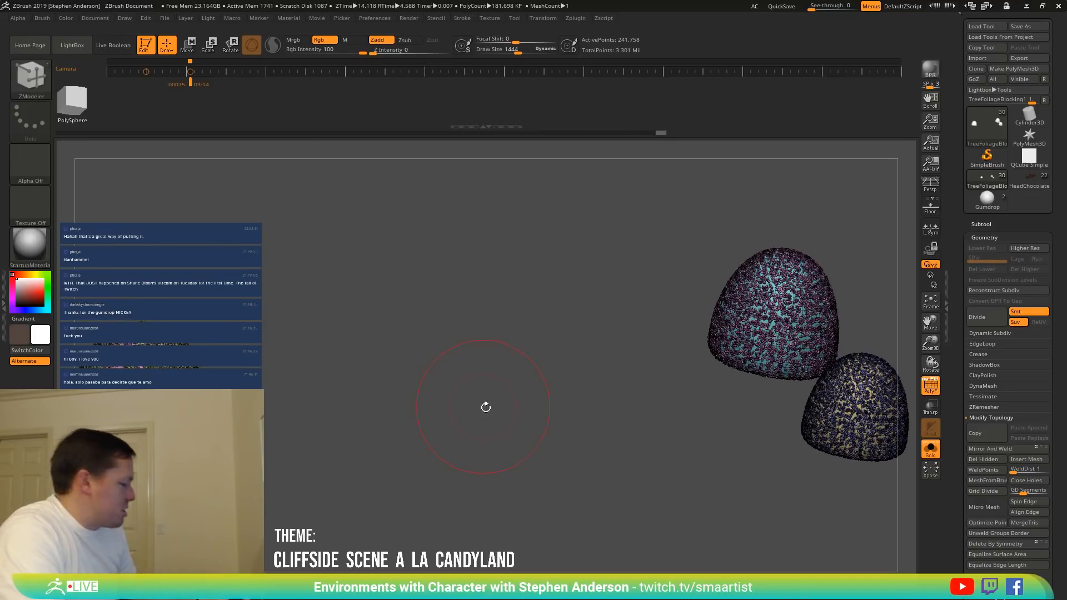
Check the gumdrops with and without the polygroup display, and isolate bodies and crystals to verify their separate polygroups.
key("shift+f")
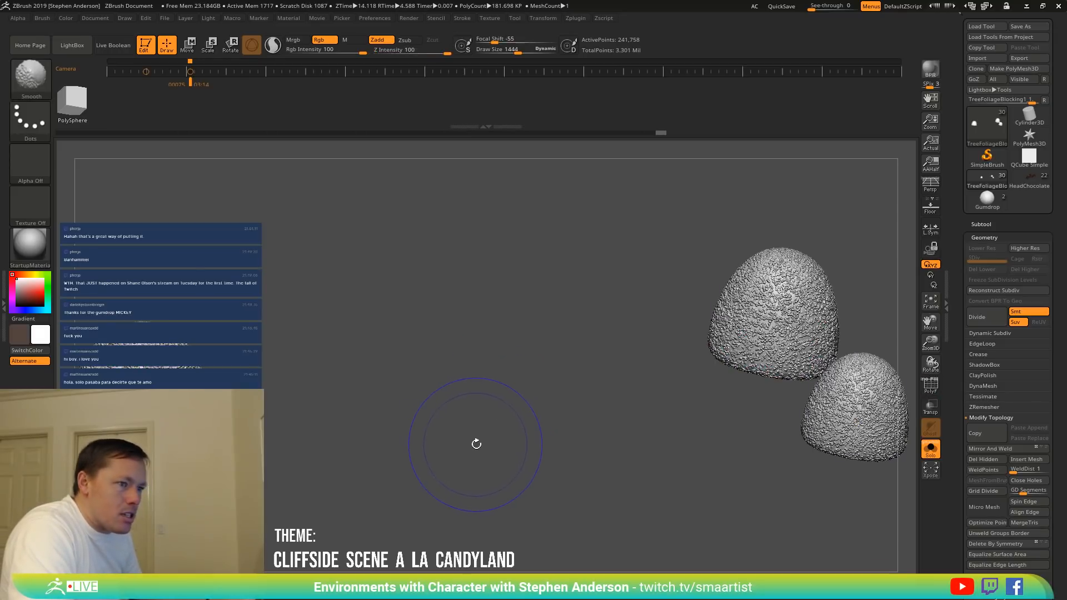
key("shift+f")
mouse_move(348, 392)
left_mouse_down()
mouse_move(369, 374)
mouse_move(264, 358)
left_mouse_up()
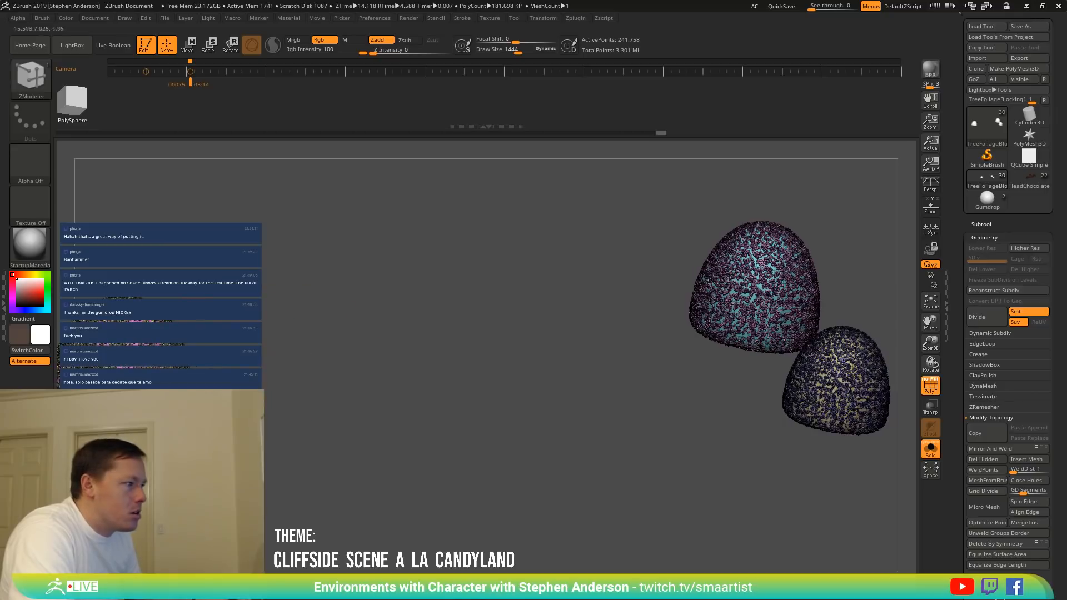
left_click(154, 366, "ctrl+shift")
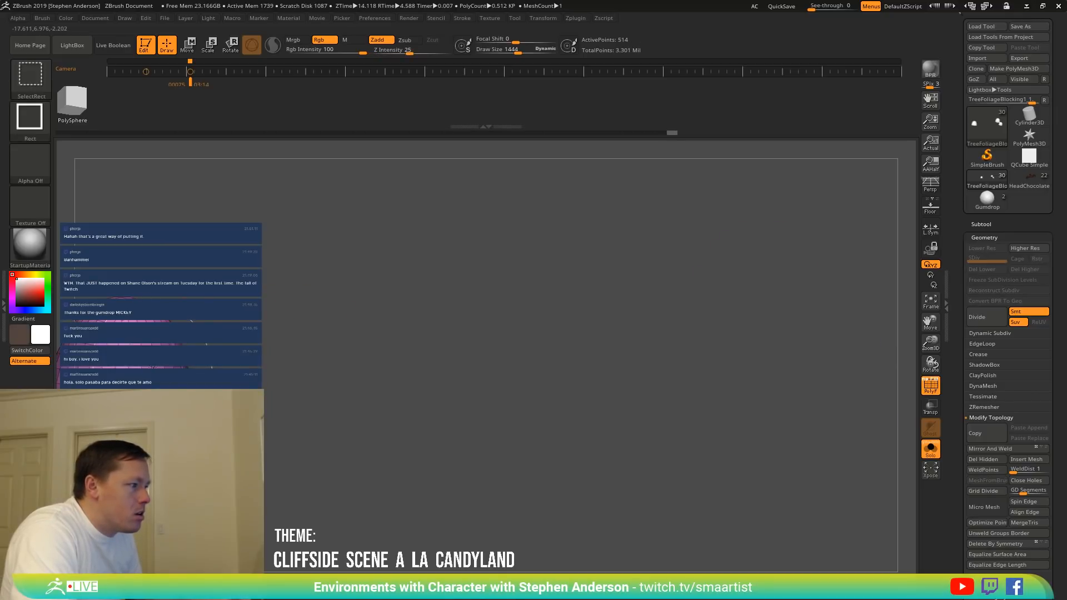
left_click(153, 367, "ctrl+shift")
left_click(754, 304, "ctrl+shift")
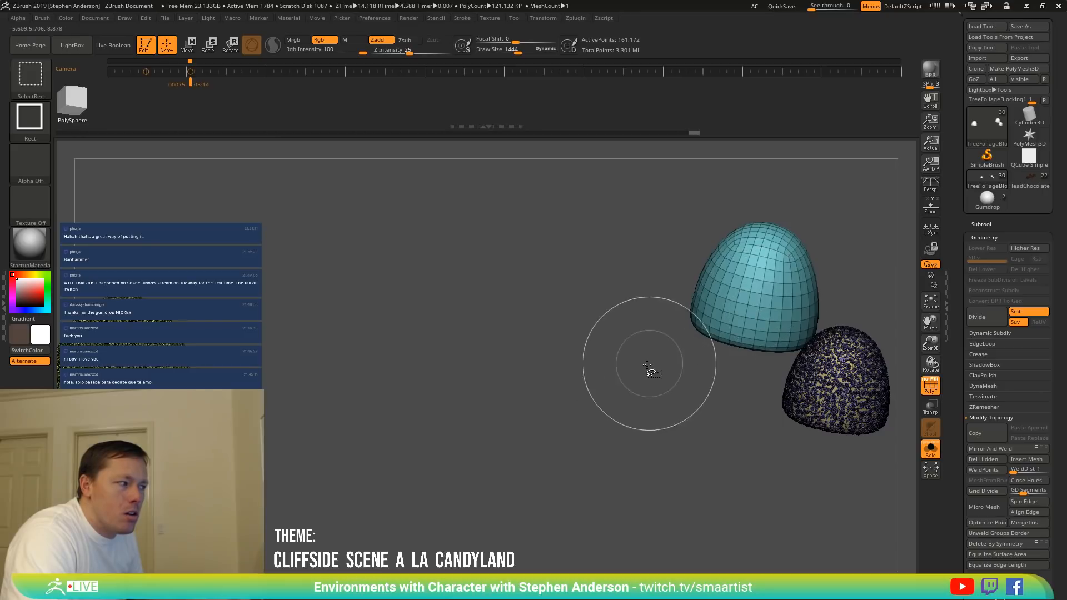
left_click_drag(584, 394, 606, 418, "ctrl+shift")
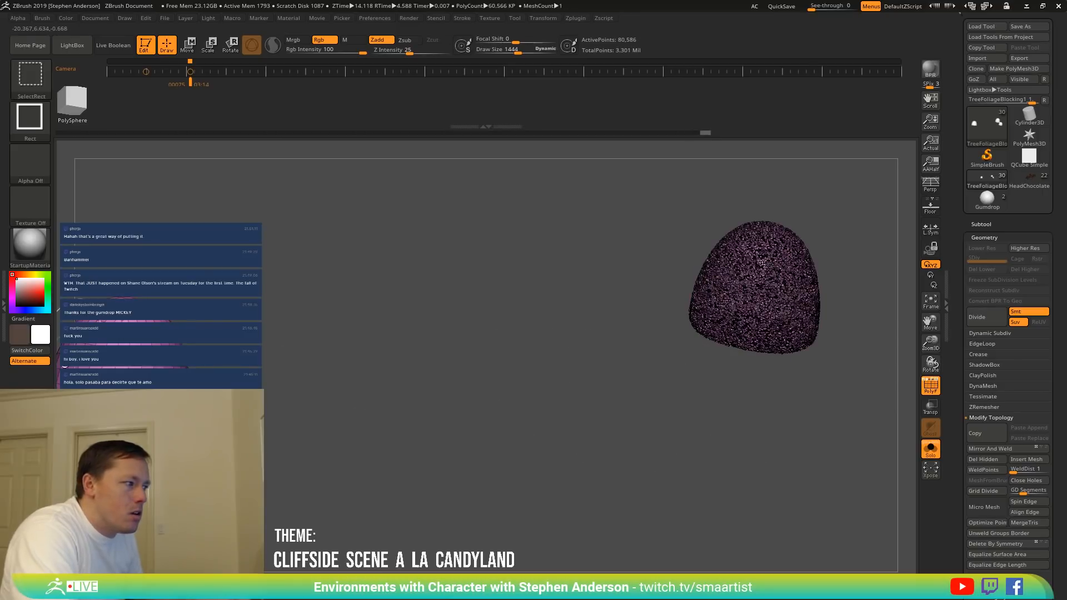
left_click(722, 308, "ctrl+shift")
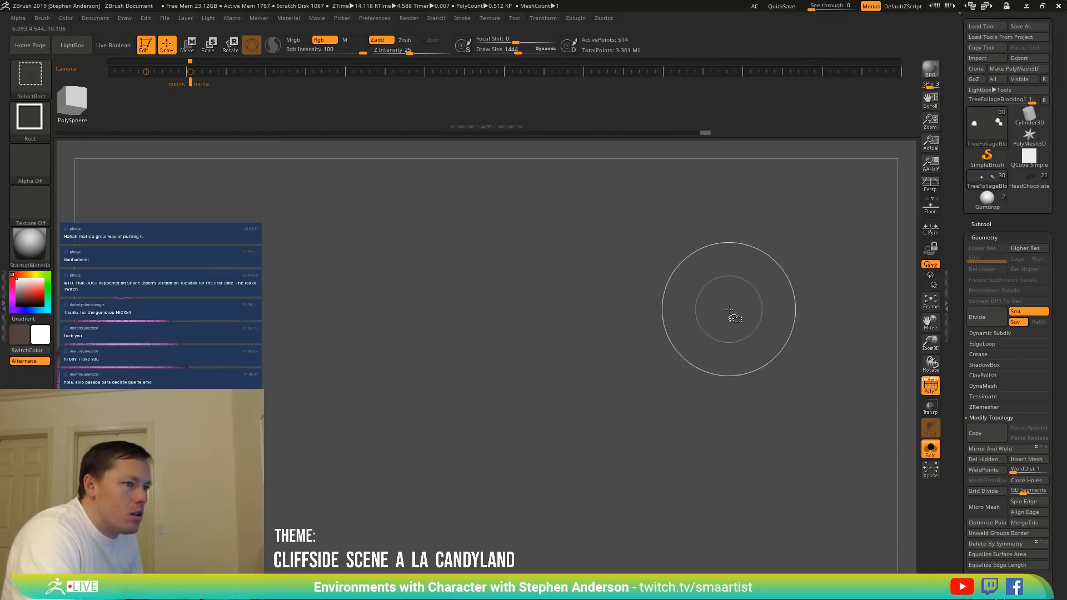
left_click(751, 325, "ctrl+shift")
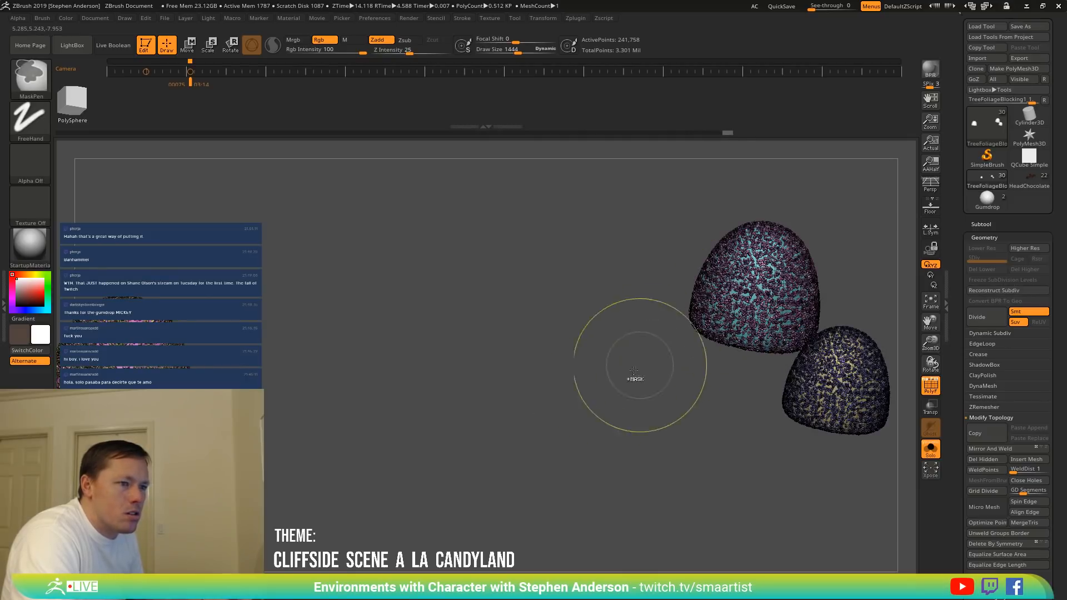
Hide the sugar crystal polygroups of all three gumdrops, leaving only the bodies visible.
left_click(742, 306, "ctrl+shift")
left_click(742, 306, "ctrl+shift")
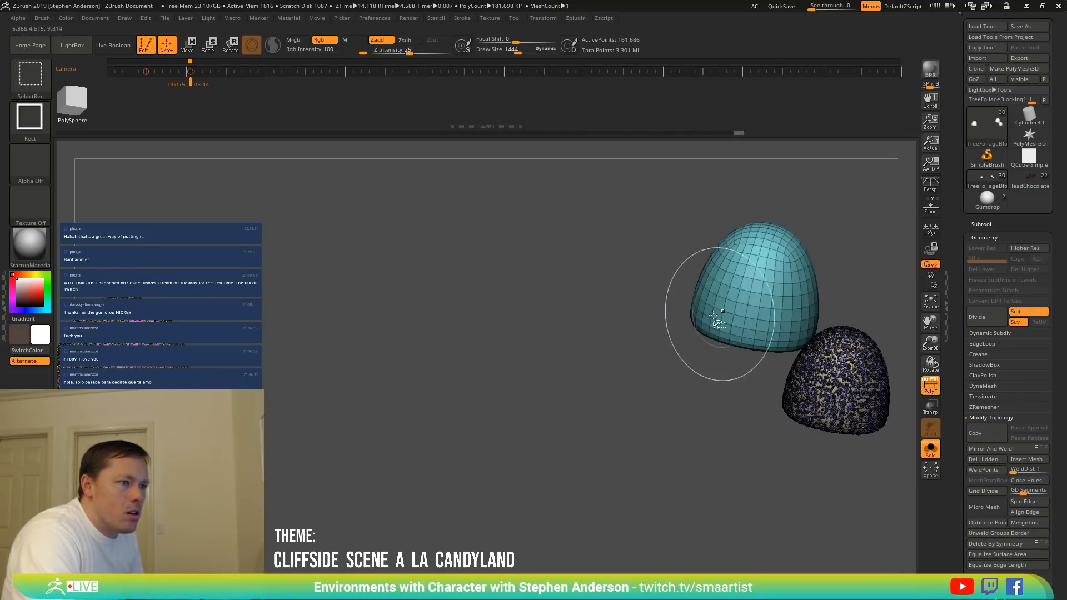
left_click(150, 377, "ctrl+shift")
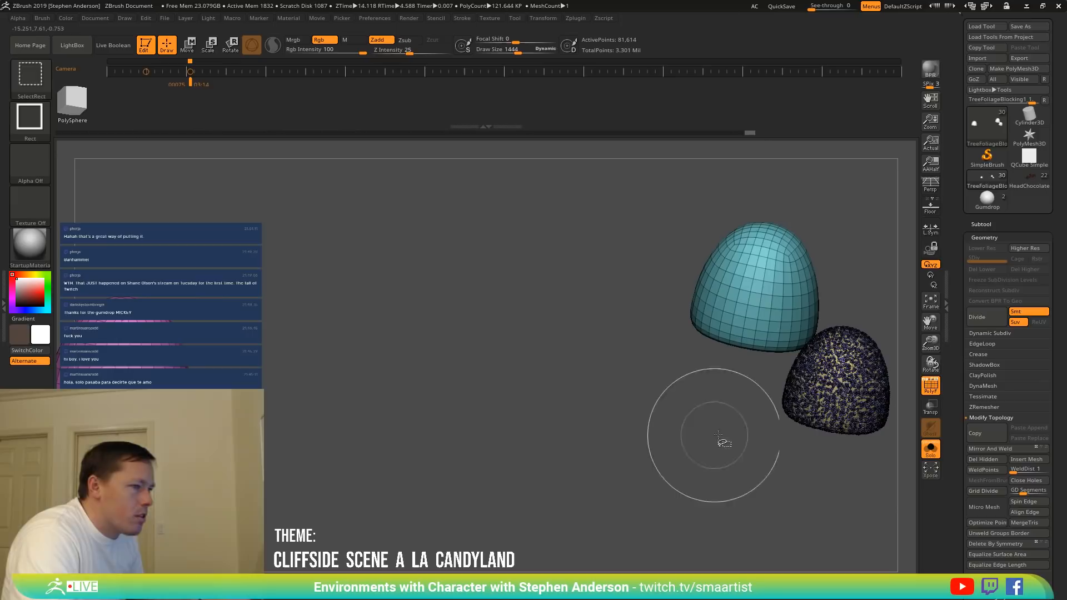
left_click(825, 412, "ctrl+shift")
right_click_drag(817, 427, 783, 377, "ctrl")
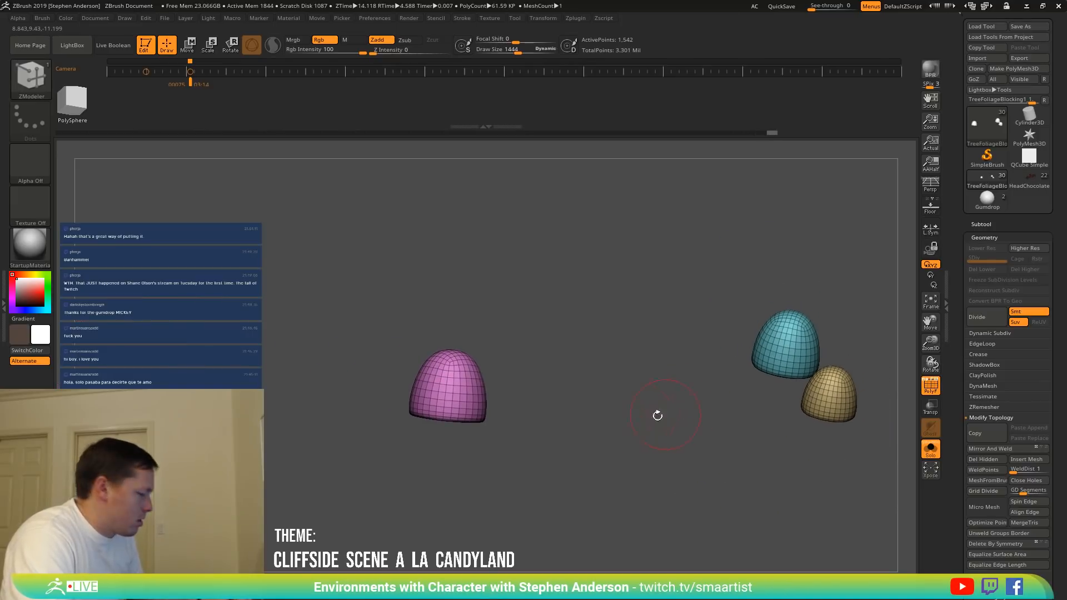
Turn off the polygroup wireframe display and fill the gumdrop bodies with polypaint generated from their polygroups.
key("shift+f")
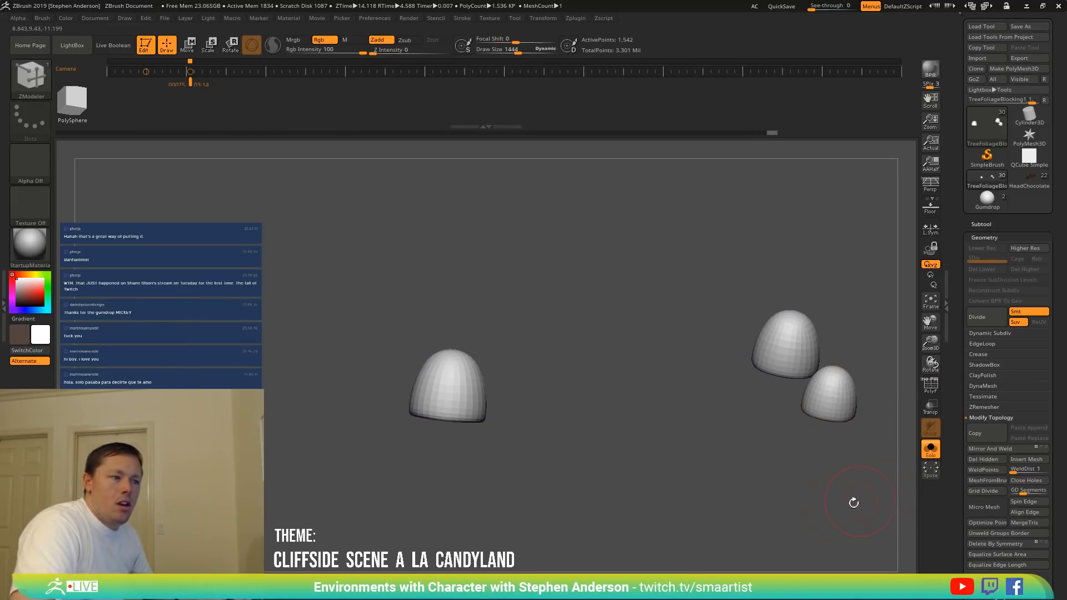
mouse_move(740, 503)
right_mouse_down("alt")
mouse_move(550, 457)
mouse_move(569, 452)
right_mouse_up("alt")
left_click_drag(1061, 580, 1017, 482)
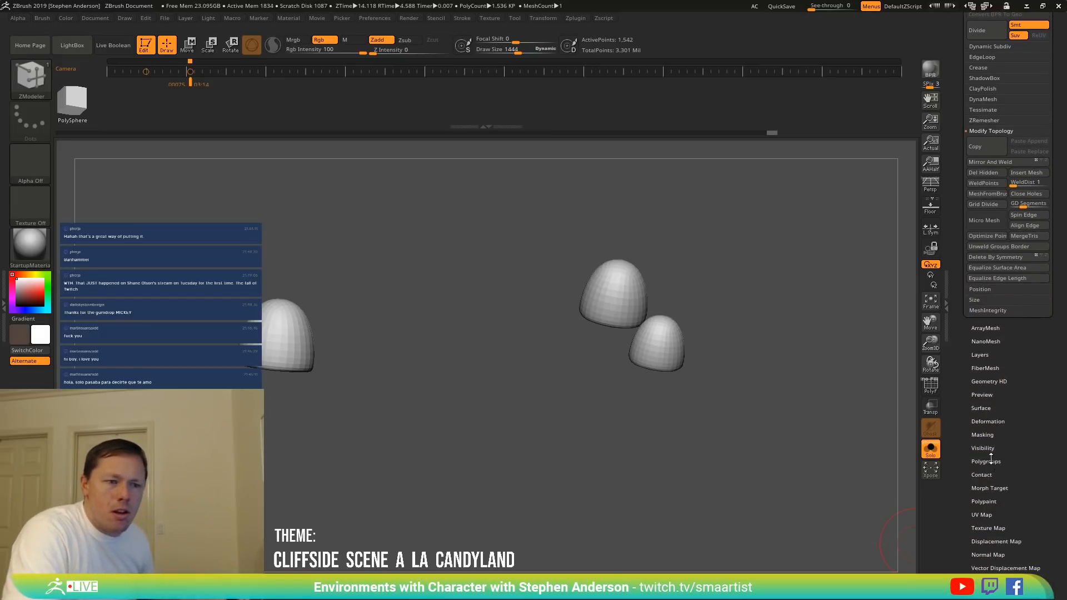
left_click(983, 502)
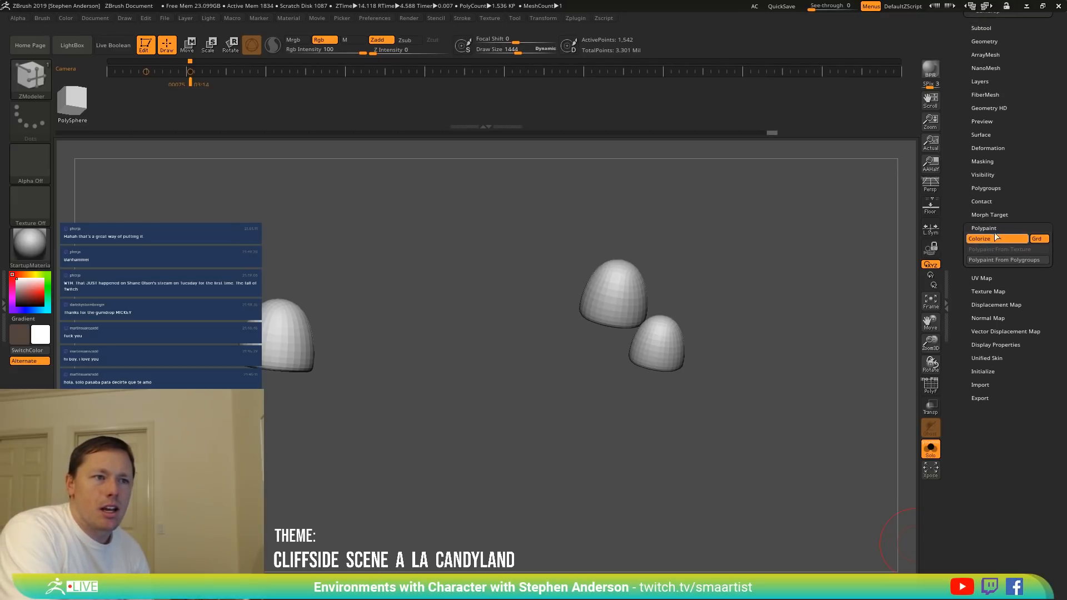
left_click(1012, 260)
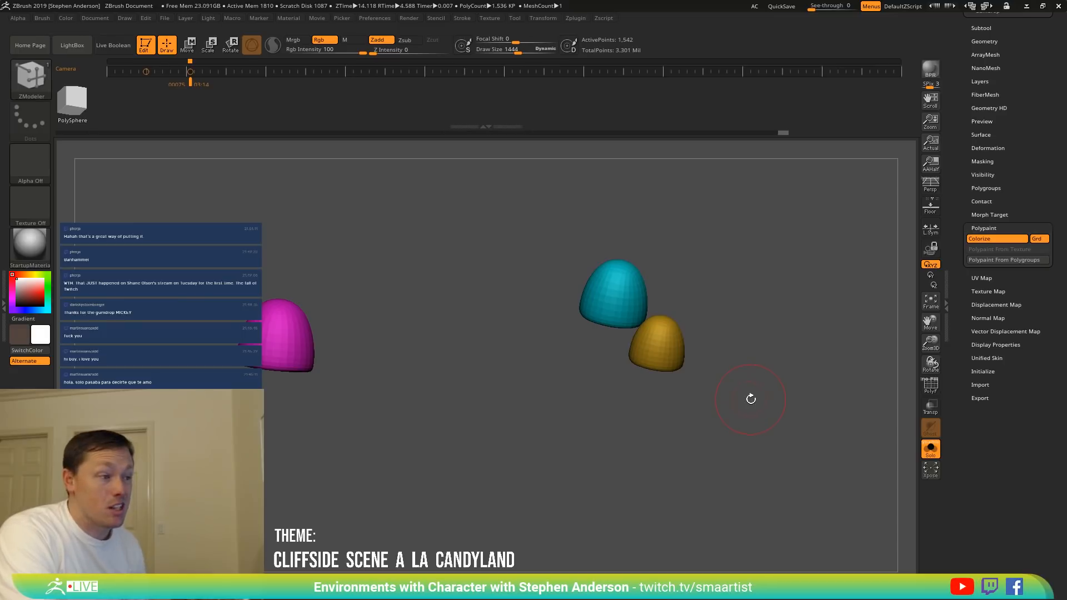
Unhide the sugar crystals and examine them over the coloured gumdrop bodies.
mouse_move(750, 399)
left_mouse_down()
mouse_move(735, 393)
mouse_move(756, 394)
left_mouse_up()
left_click(745, 435, "ctrl+shift")
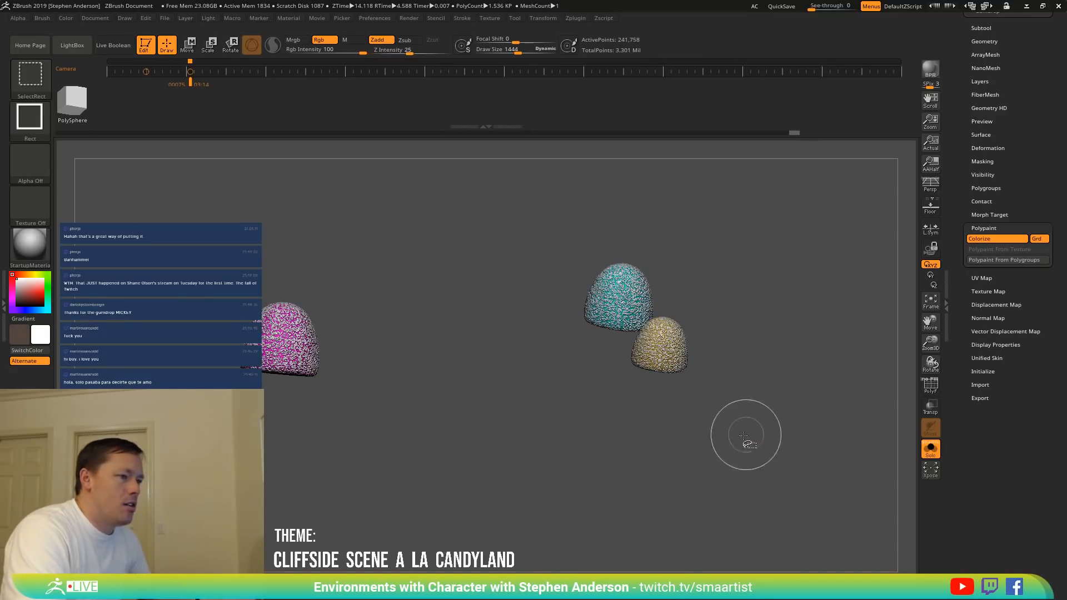
right_click_drag(745, 435, 752, 414)
right_click_drag(860, 416, 701, 410)
mouse_move(652, 442)
right_mouse_down()
mouse_move(681, 415)
mouse_move(675, 439)
mouse_move(645, 426)
right_mouse_up()
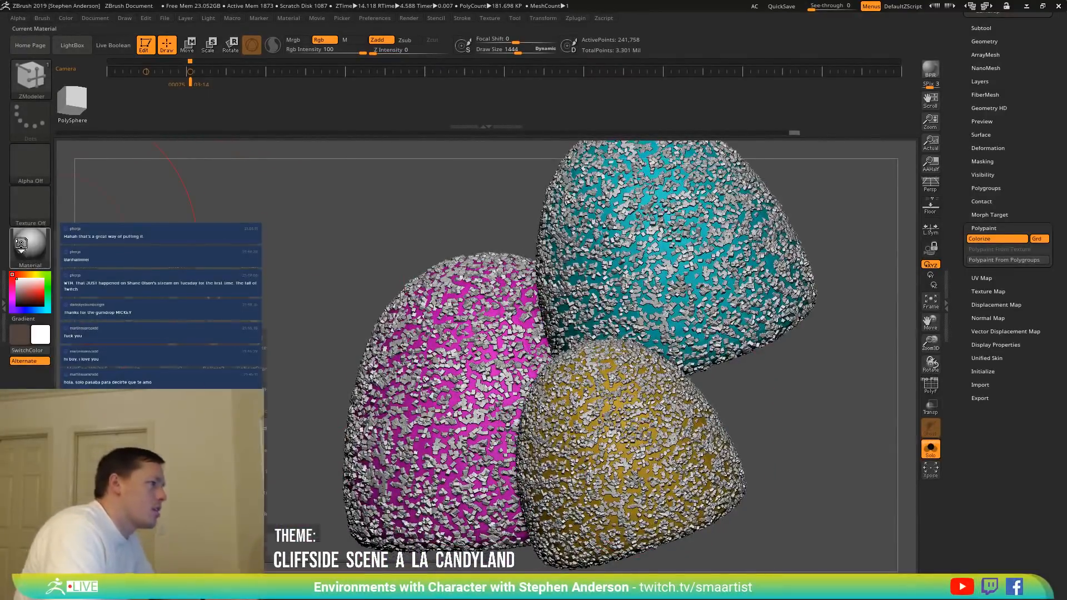
Change the material to SkinShade4 and examine the three gumdrops with it.
left_click(39, 254)
left_click(262, 266)
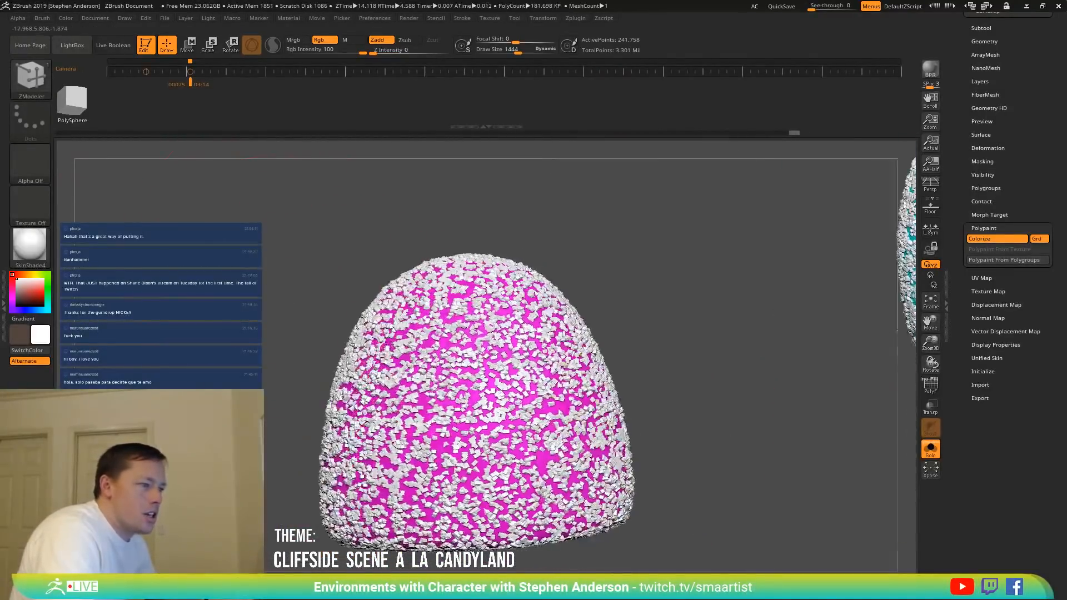
right_click_drag(398, 347, 384, 337, "alt")
right_click_drag(384, 336, 394, 371, "ctrl")
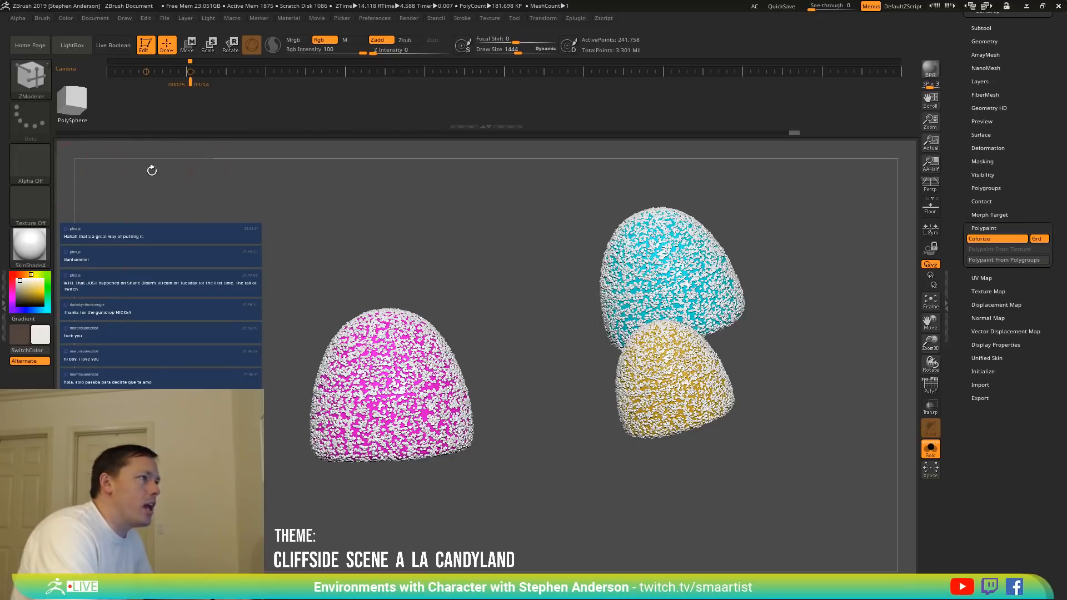
Set the RGB intensity to 10 and open the brush options.
key("ctrl+shift")
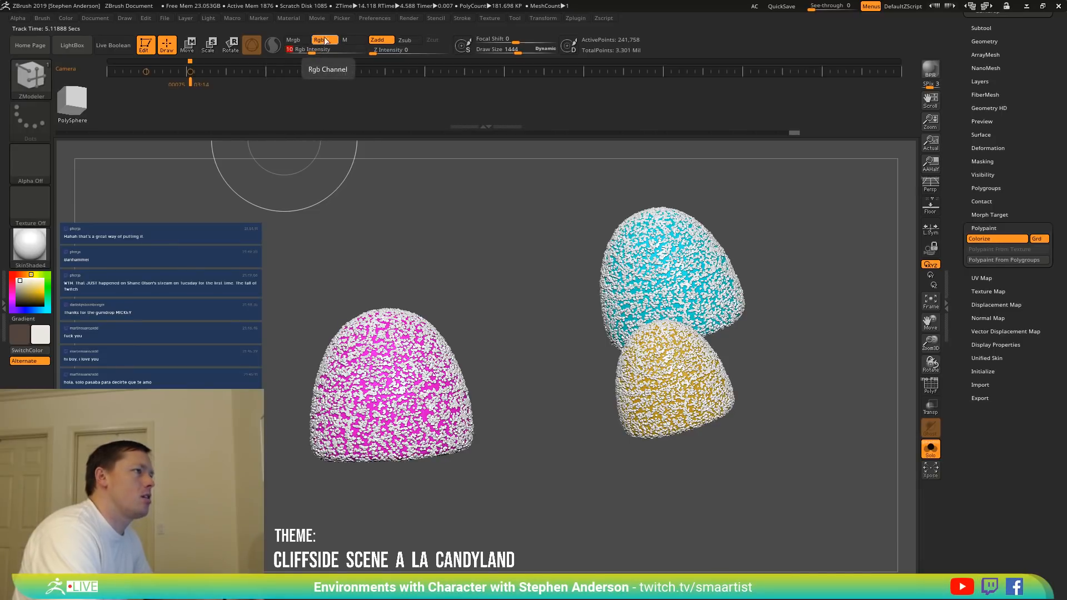
left_click(41, 18)
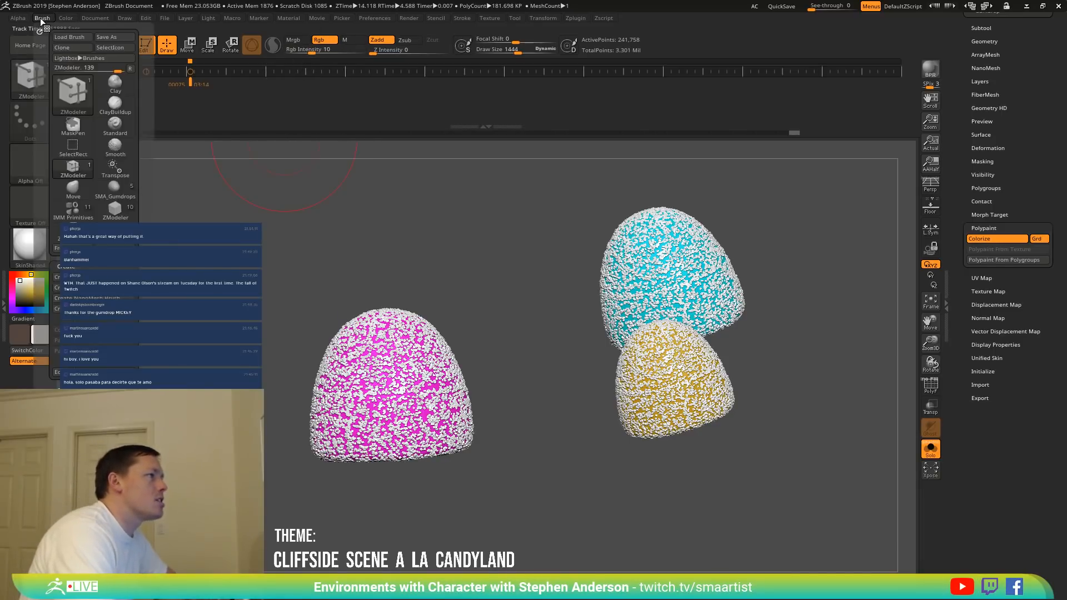
Fill the gumdrops with off-white (R 234, G 232, B 226) at Rgb Intensity 10 and leave solo mode.
left_click(66, 18)
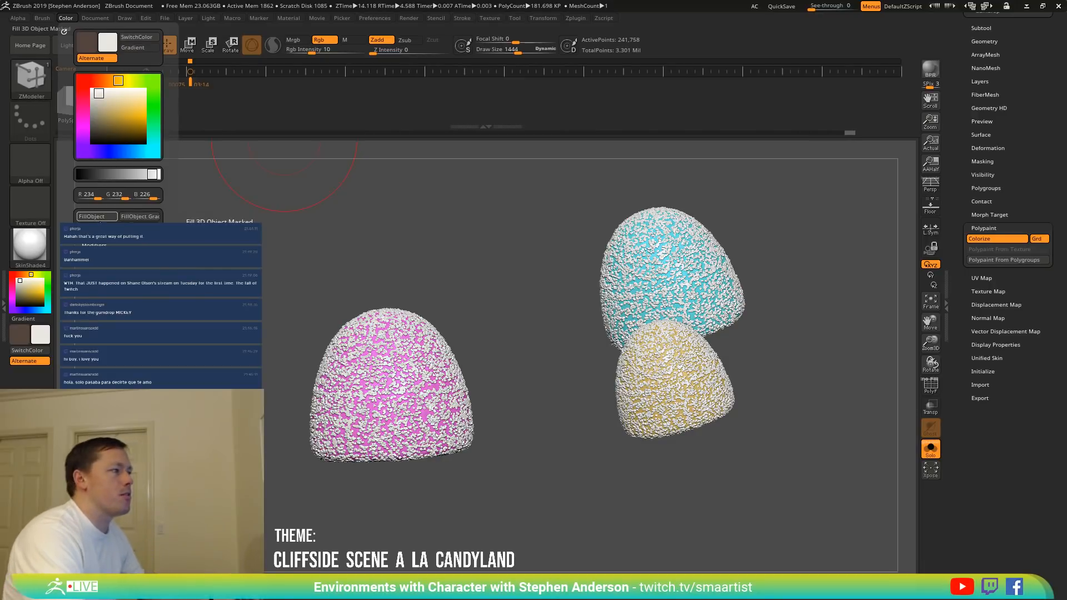
left_click(100, 218)
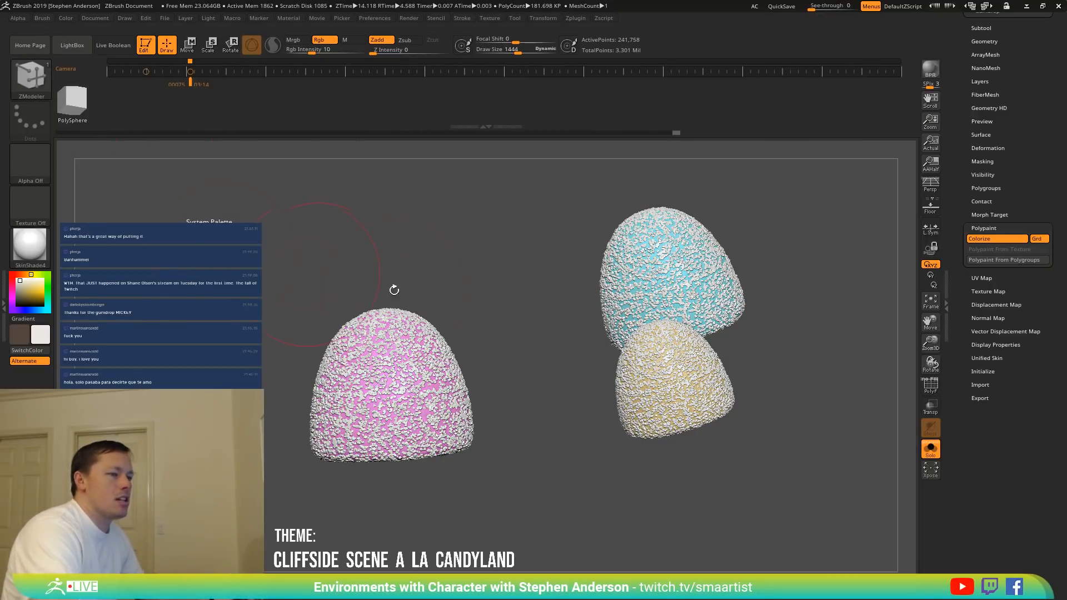
key("shift+x")
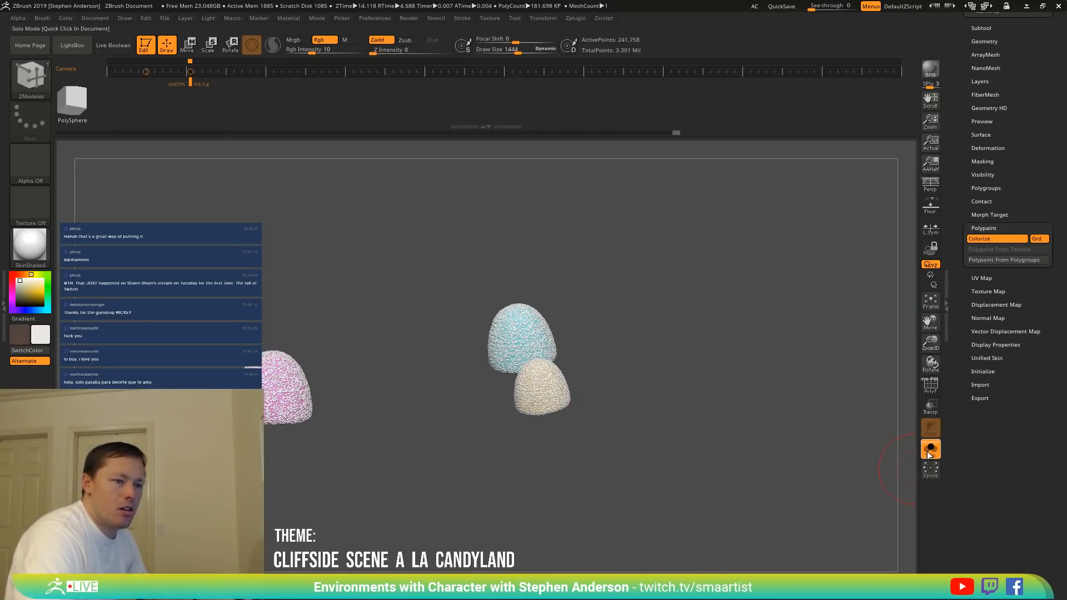
left_click(697, 432)
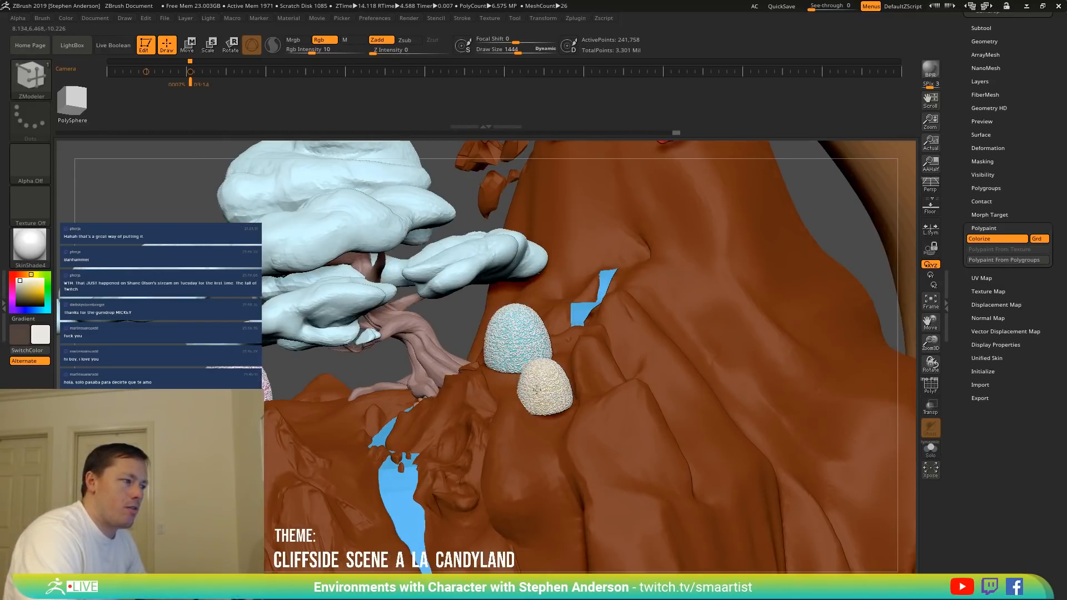
Review the tinted gumdrops against the tree, river and mountain in the full scene.
key("b")
key("z")
key("m")
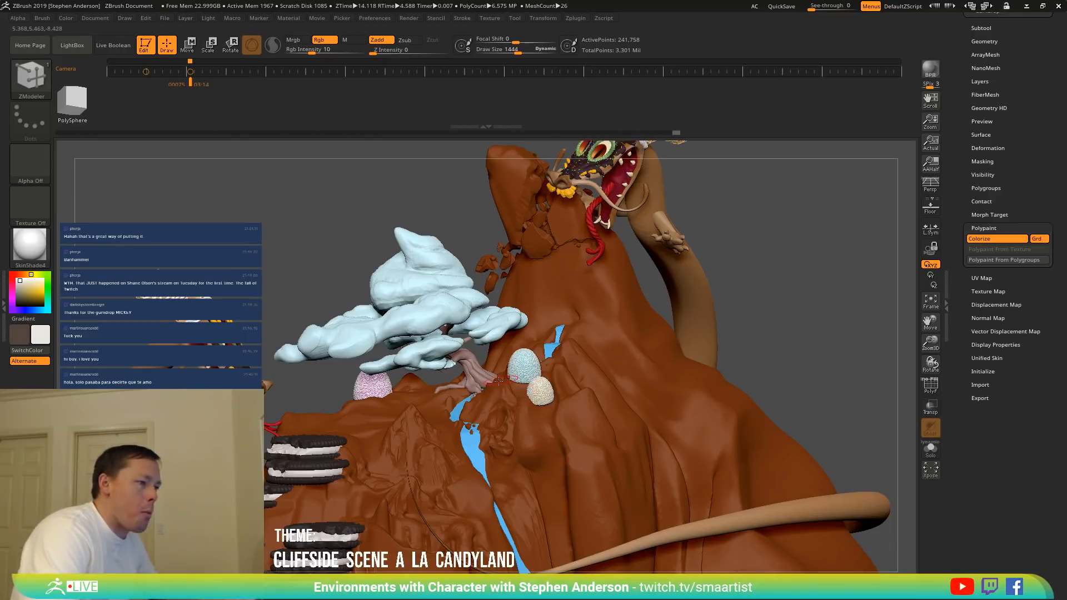
mouse_move(499, 382)
right_mouse_down()
mouse_move(482, 374)
mouse_move(522, 382)
mouse_move(499, 371)
mouse_move(511, 387)
right_mouse_up()
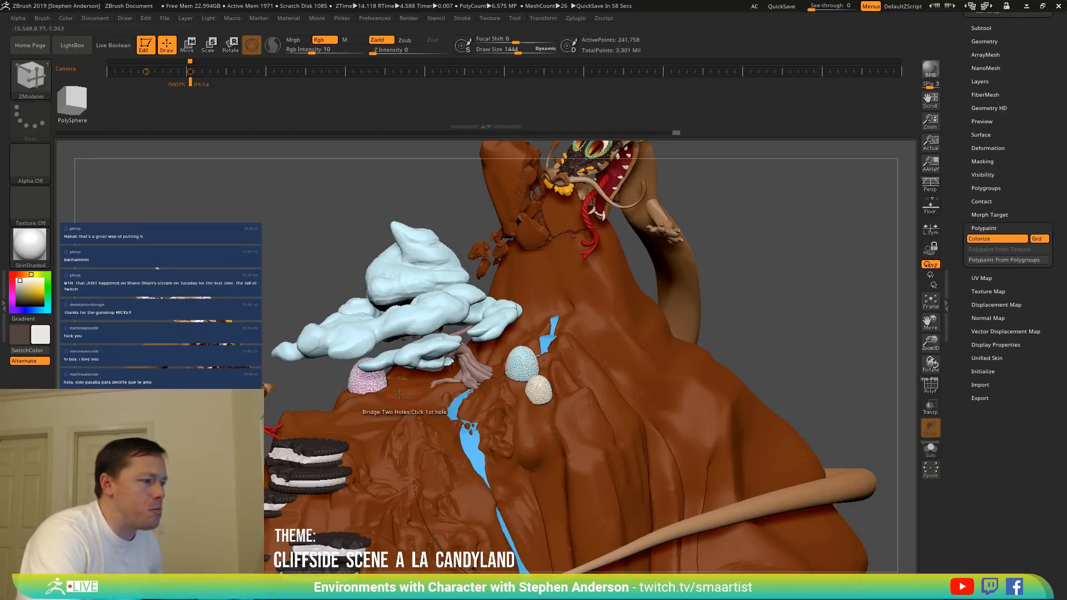
right_click_drag(421, 402, 420, 399)
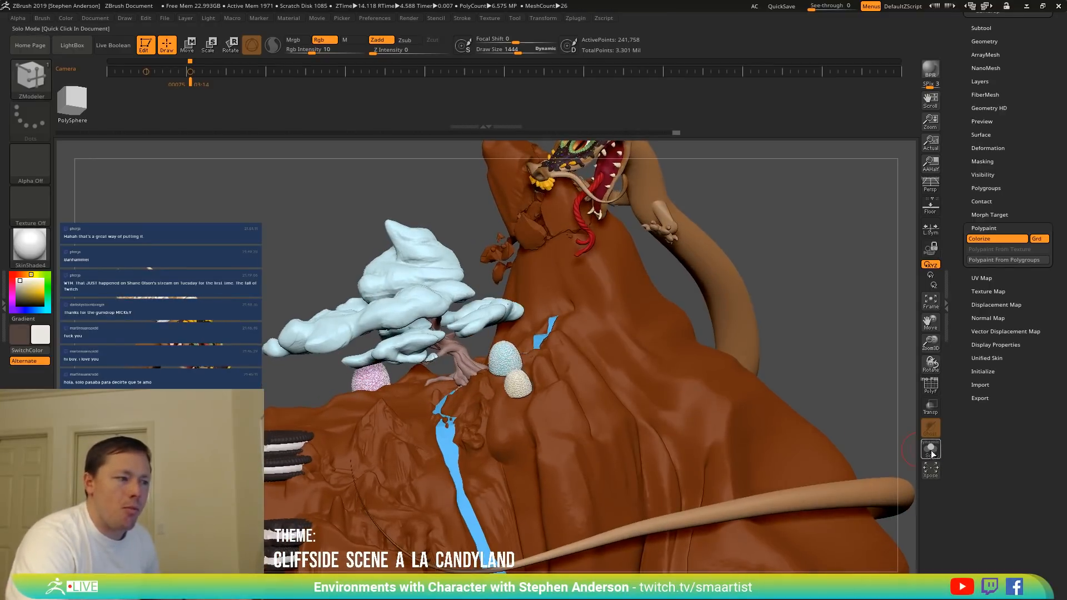
Isolate the gumdrops in solo mode and switch to the Move brush.
left_click(931, 450)
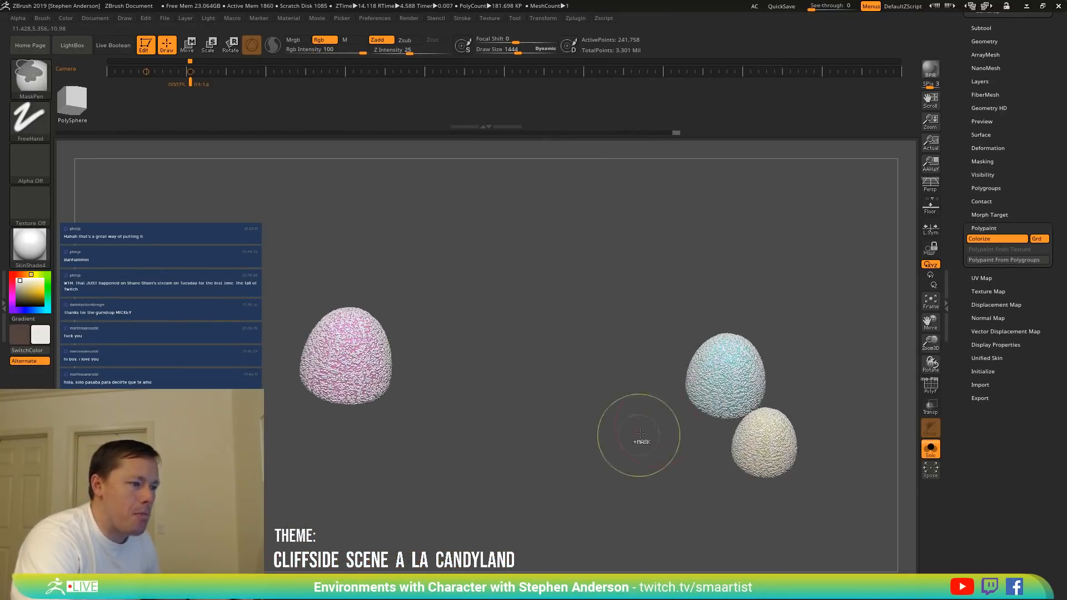
right_click_drag(640, 435, 384, 447, "alt")
mouse_move(484, 404)
right_mouse_down("ctrl")
mouse_move(483, 415)
mouse_move(680, 415)
right_mouse_up("ctrl")
mouse_move(726, 463)
right_mouse_down("alt")
mouse_move(579, 391)
mouse_move(590, 453)
right_mouse_up("alt")
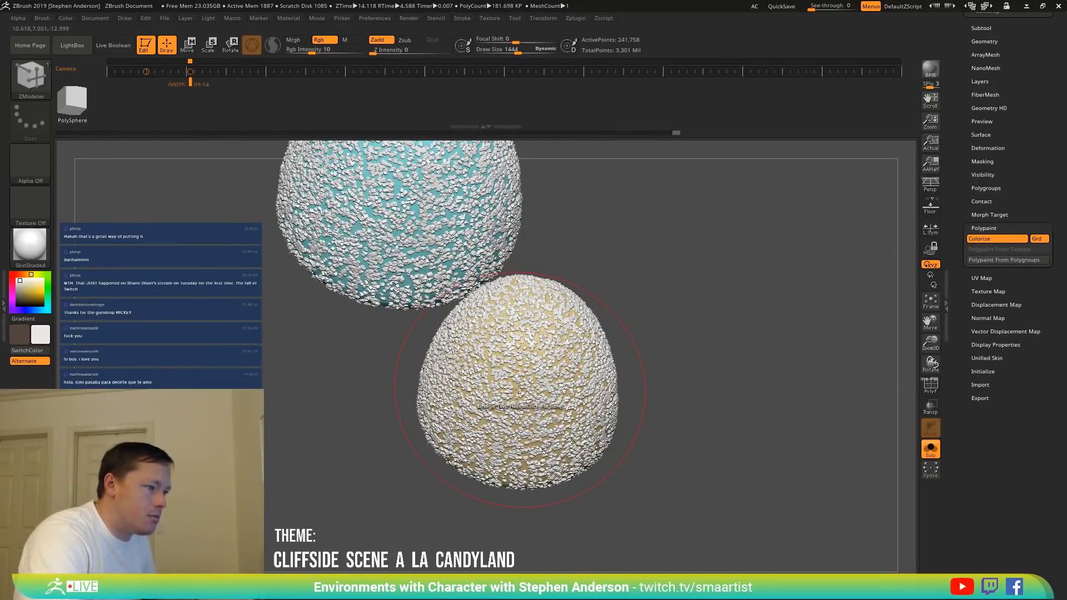
left_click(45, 92)
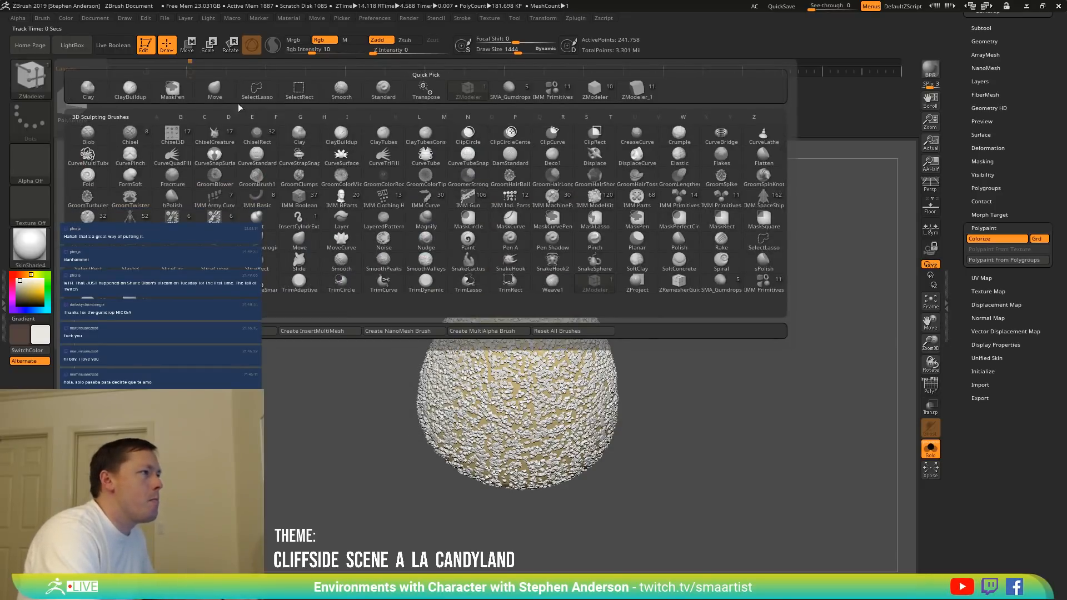
left_click(221, 93)
Hide the coloured gumdrop bodies so that only the white sugar flakes are shown.
right_click_drag(447, 309, 664, 380, "ctrl")
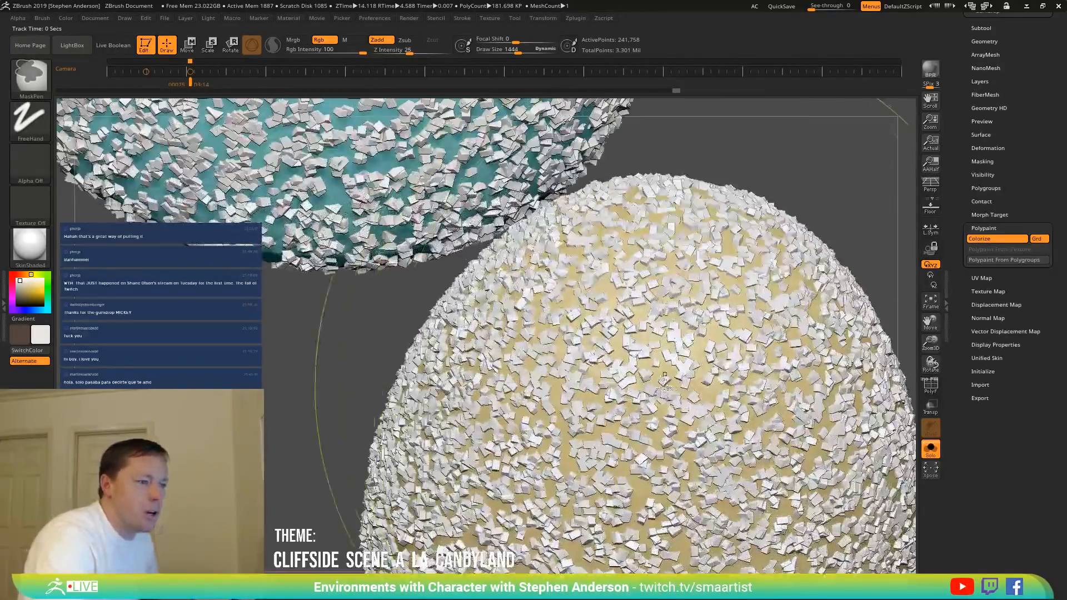
key("ctrl+shift")
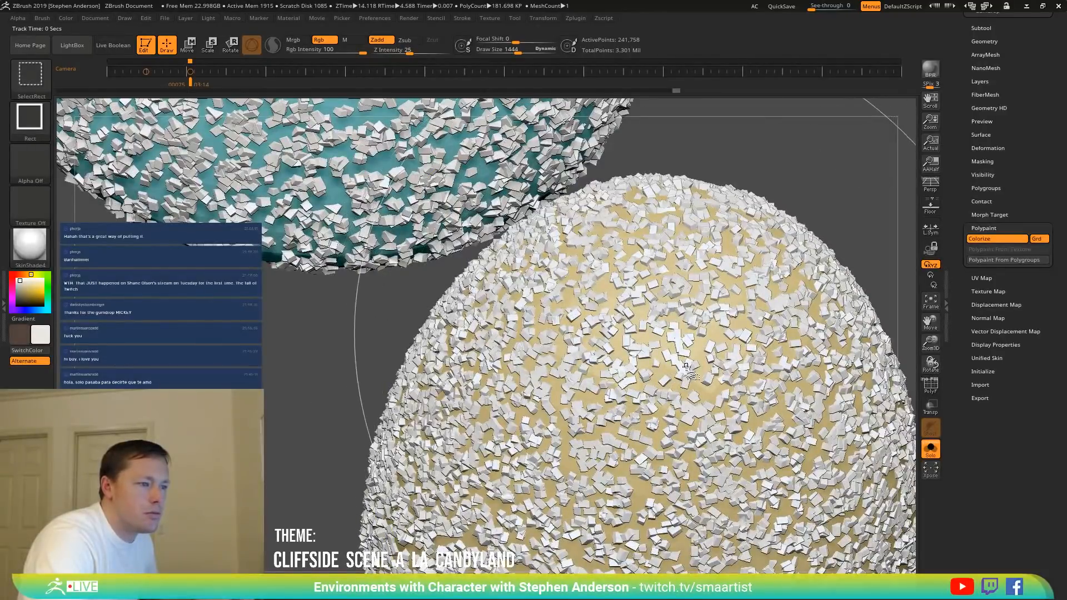
left_click(686, 366, "ctrl+shift")
mouse_move(686, 366)
right_mouse_down("ctrl")
mouse_move(674, 260)
mouse_move(594, 368)
mouse_move(596, 317)
mouse_move(611, 306)
right_mouse_up("ctrl")
right_click_drag(611, 306, 434, 236, "alt")
right_click_drag(433, 236, 640, 385, "ctrl")
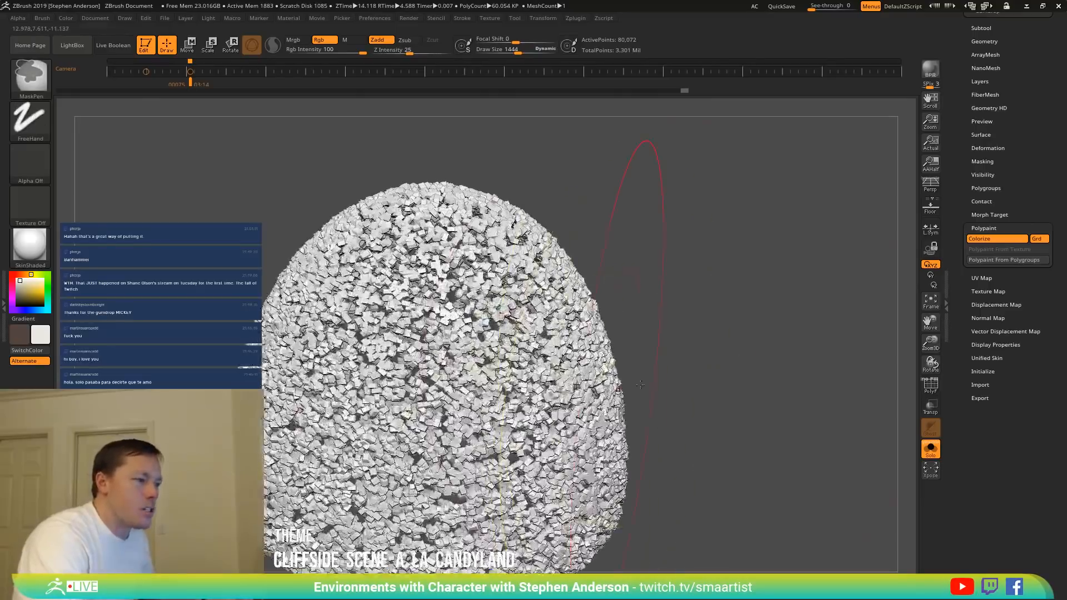
Inflate the visible sugar flakes slightly with the Inflate deformation.
left_click(999, 148)
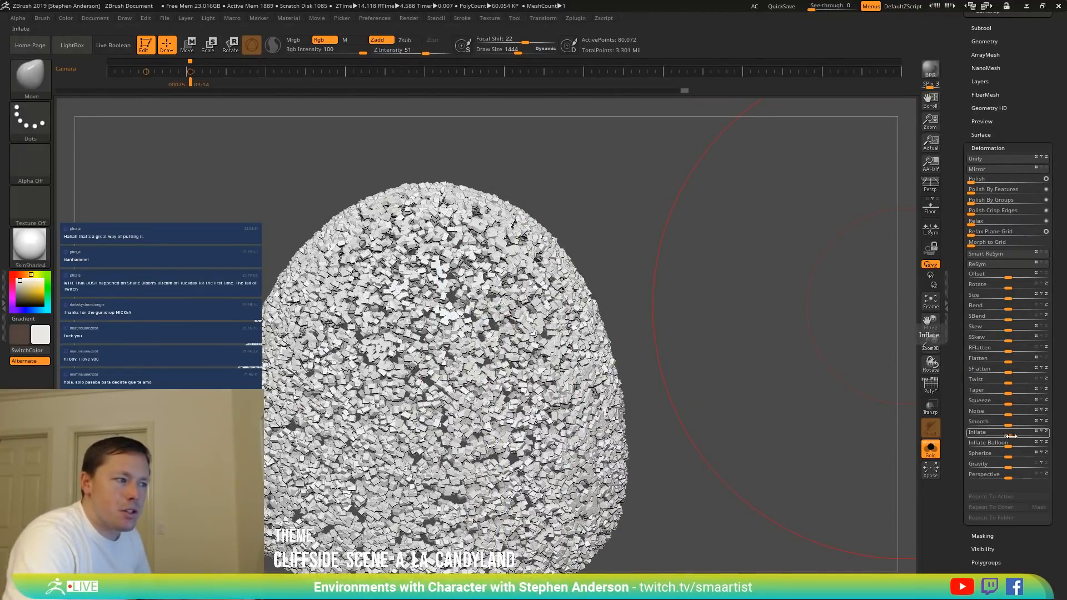
left_click_drag(1008, 436, 1014, 436)
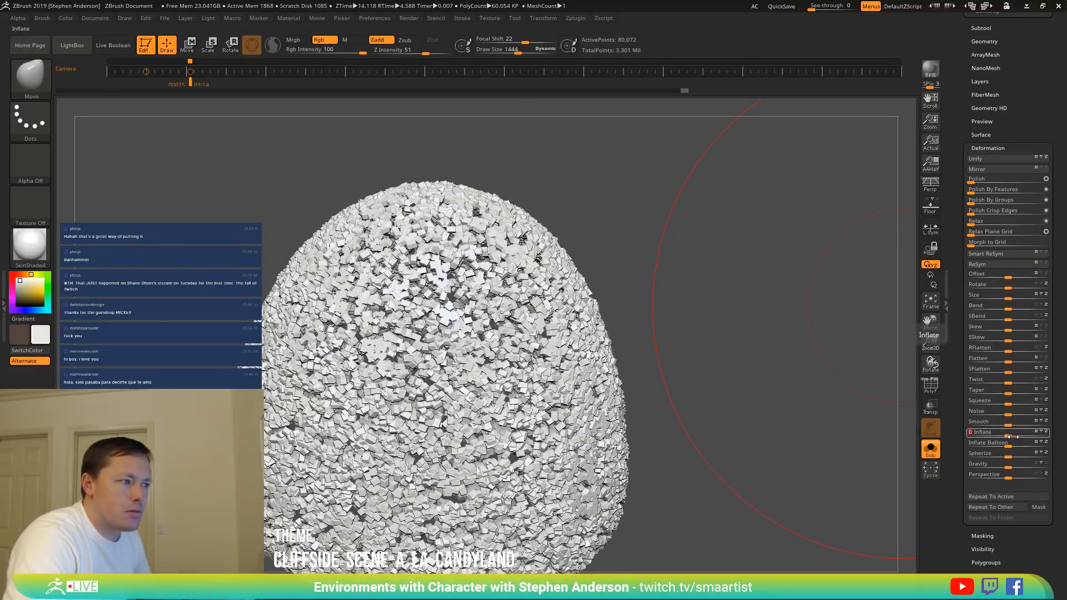
left_click(929, 450)
left_click(932, 457)
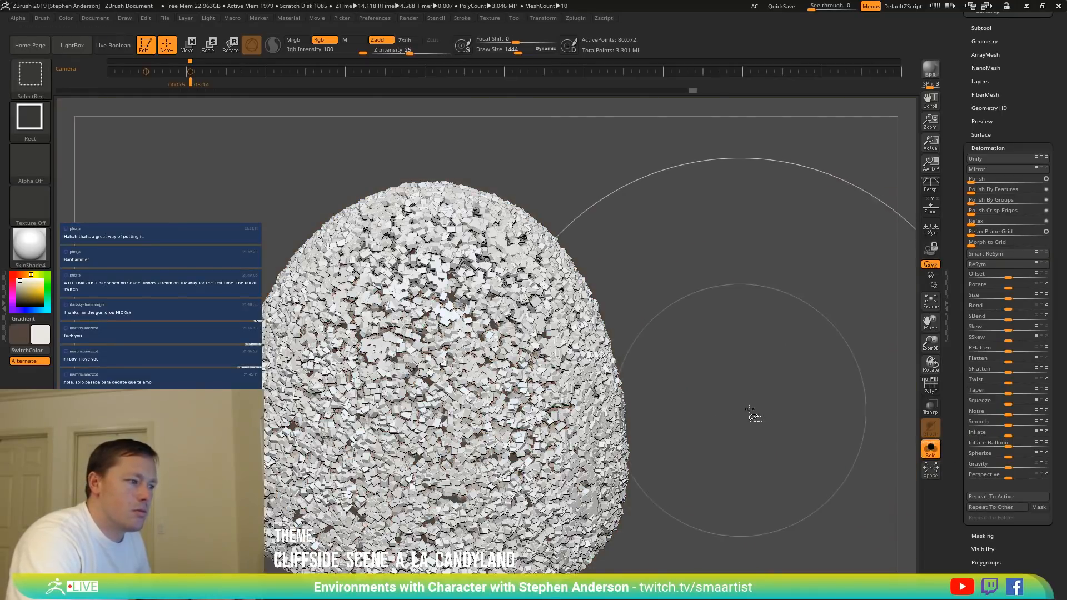
Unhide the gumdrop bodies, leave solo mode and check the thicker sugar coating in the full scene.
left_click(739, 420, "ctrl+shift")
mouse_move(718, 461)
right_mouse_down("ctrl")
mouse_move(678, 371)
mouse_move(652, 381)
mouse_move(594, 294)
mouse_move(612, 262)
mouse_move(640, 326)
mouse_move(644, 317)
right_mouse_up("ctrl")
mouse_move(639, 225)
right_mouse_down("alt")
mouse_move(608, 316)
mouse_move(591, 249)
mouse_move(619, 323)
mouse_move(607, 279)
mouse_move(482, 294)
mouse_move(487, 280)
right_mouse_up("alt")
left_click(935, 454)
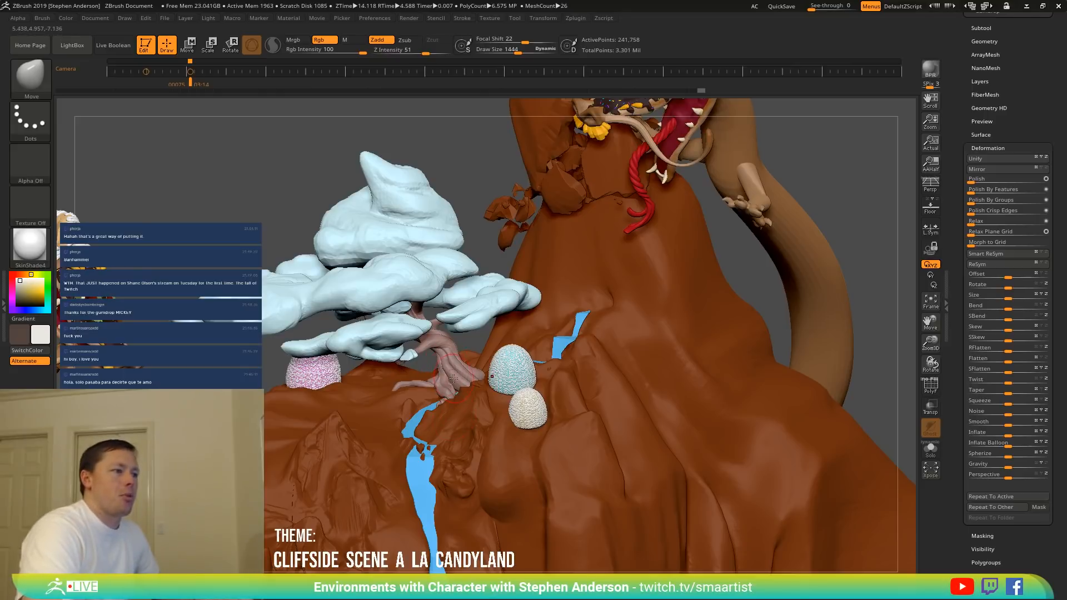
right_click_drag(454, 379, 472, 327, "ctrl")
mouse_move(514, 398)
right_mouse_down()
mouse_move(474, 399)
mouse_move(492, 398)
right_mouse_up()
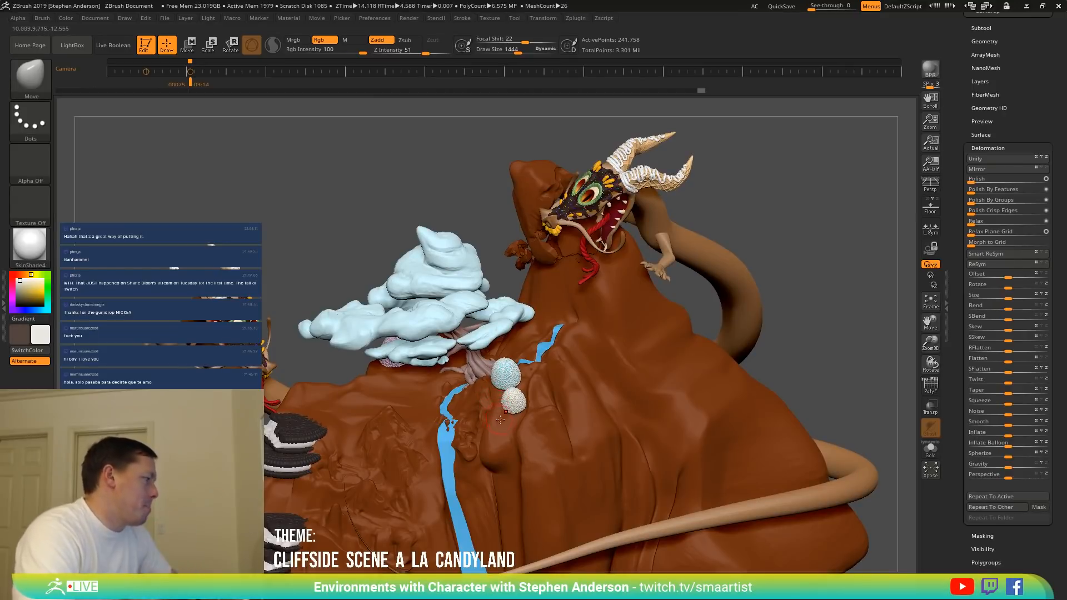
right_click_drag(537, 370, 537, 347)
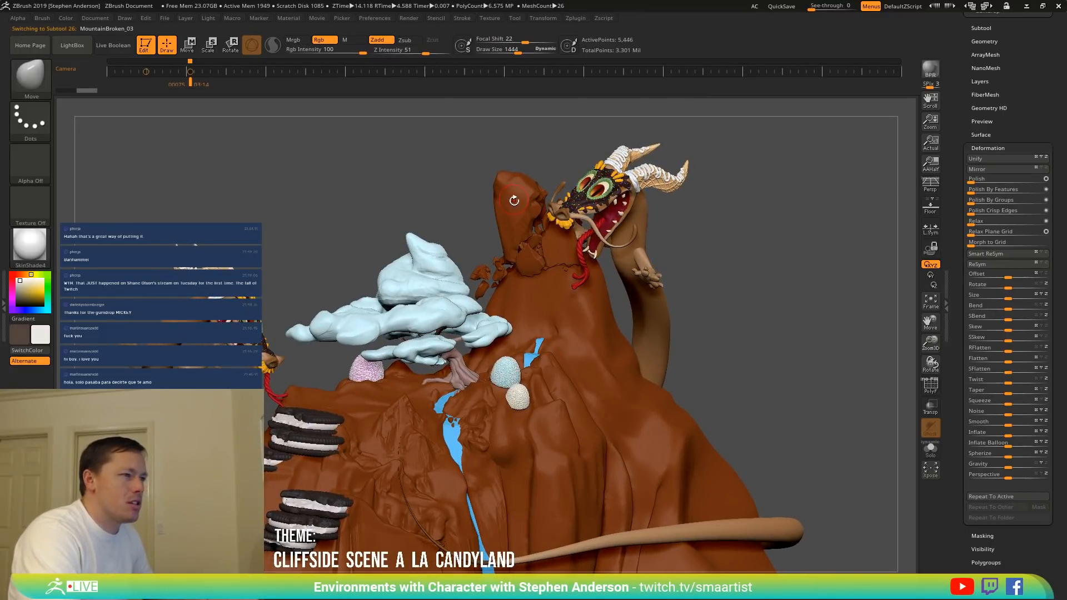
Frame the broken mountain peak beside the dragon's head and set the brush Draw Size to 669.
key("f")
key("f")
right_click_drag(522, 217, 467, 236)
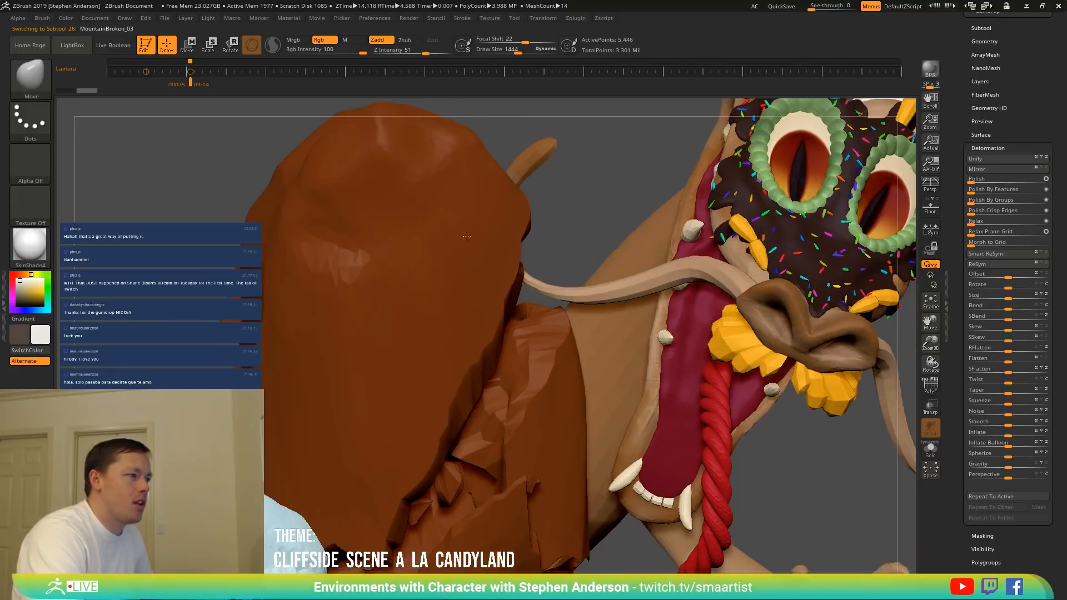
mouse_move(530, 243)
right_mouse_down("ctrl")
mouse_move(469, 192)
mouse_move(448, 205)
mouse_move(435, 239)
mouse_move(417, 240)
mouse_move(431, 238)
right_mouse_up("ctrl")
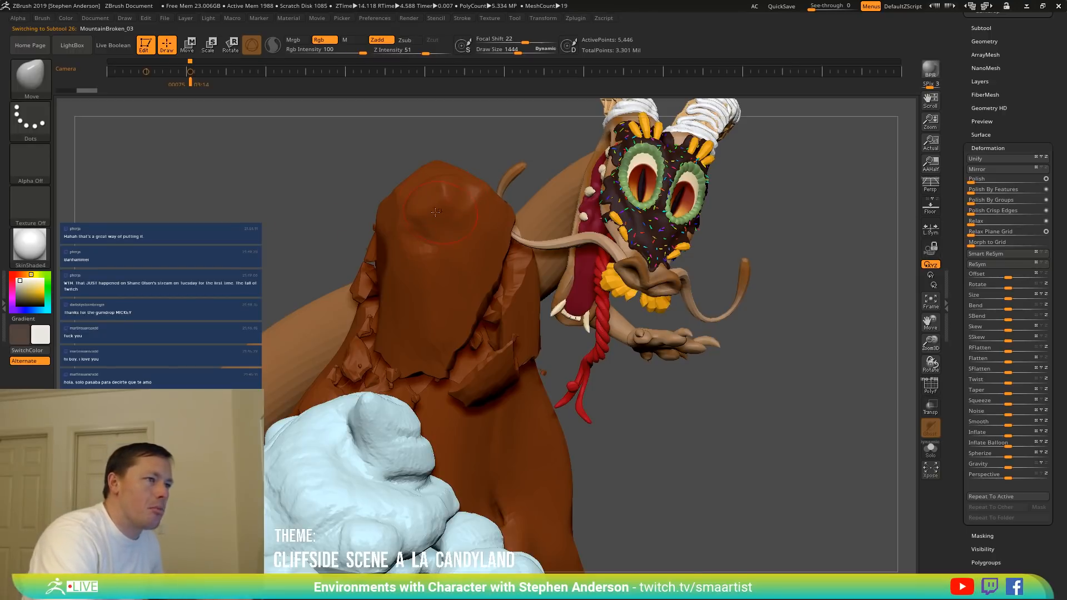
right_click_drag(655, 165, 689, 171)
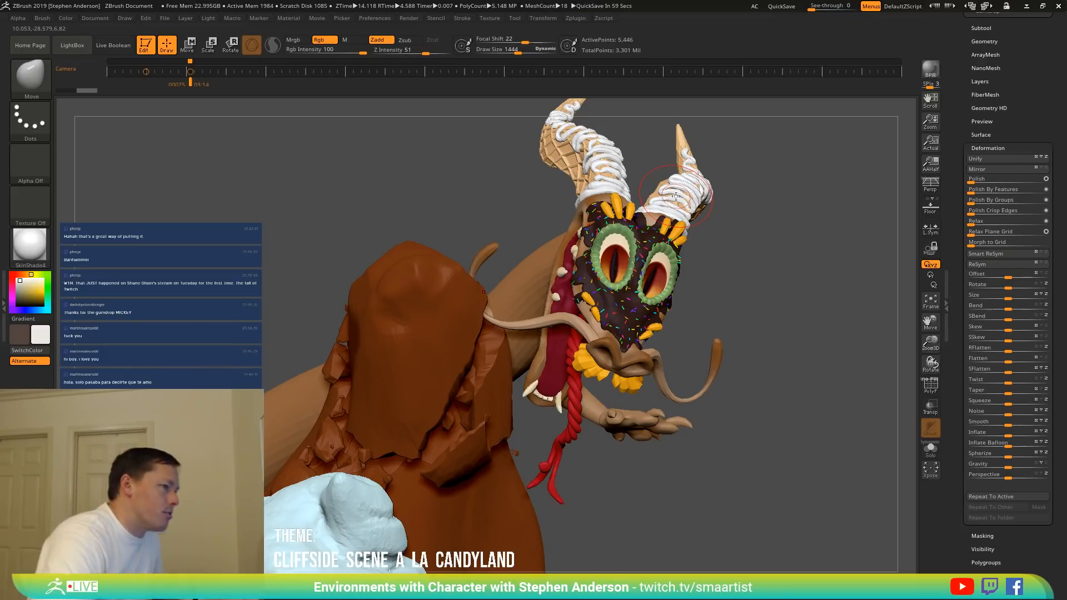
key("s")
left_click_drag(431, 291, 418, 289)
right_click_drag(421, 303, 425, 331)
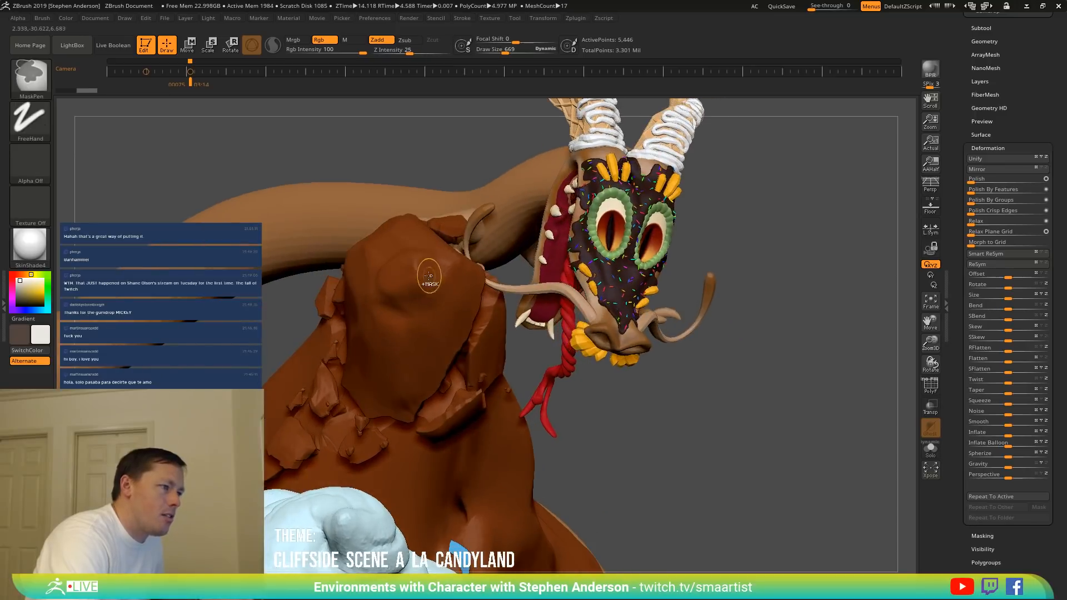
Paint a drip-shaped mask down the front of the broken peak and across its side.
mouse_move(421, 272)
left_mouse_down("ctrl")
mouse_move(410, 274)
mouse_move(428, 256)
mouse_move(399, 302)
left_mouse_up("ctrl")
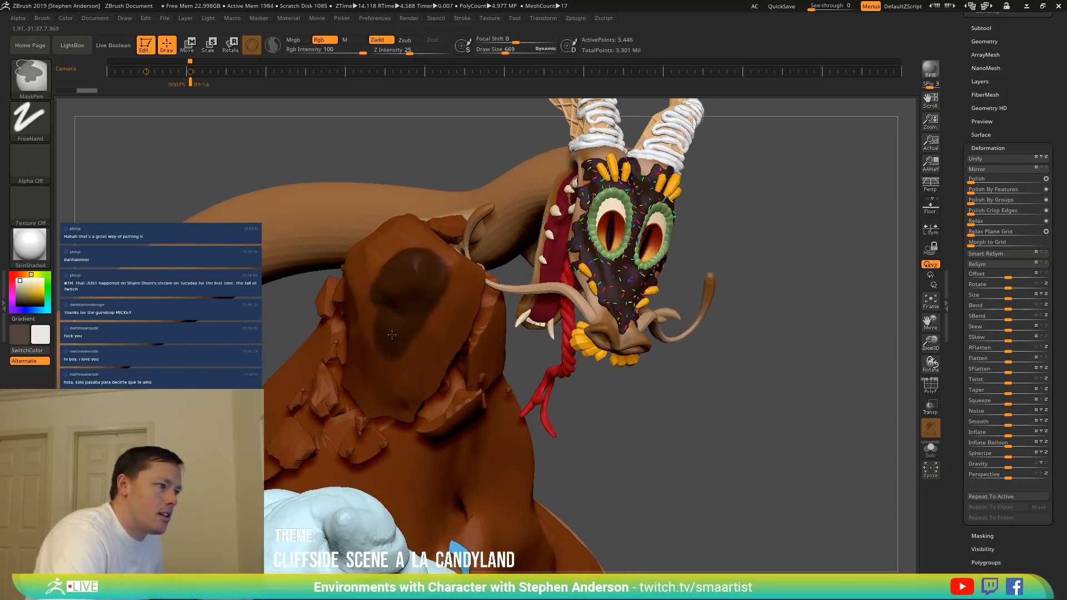
left_click_drag(400, 382, 428, 348, "ctrl")
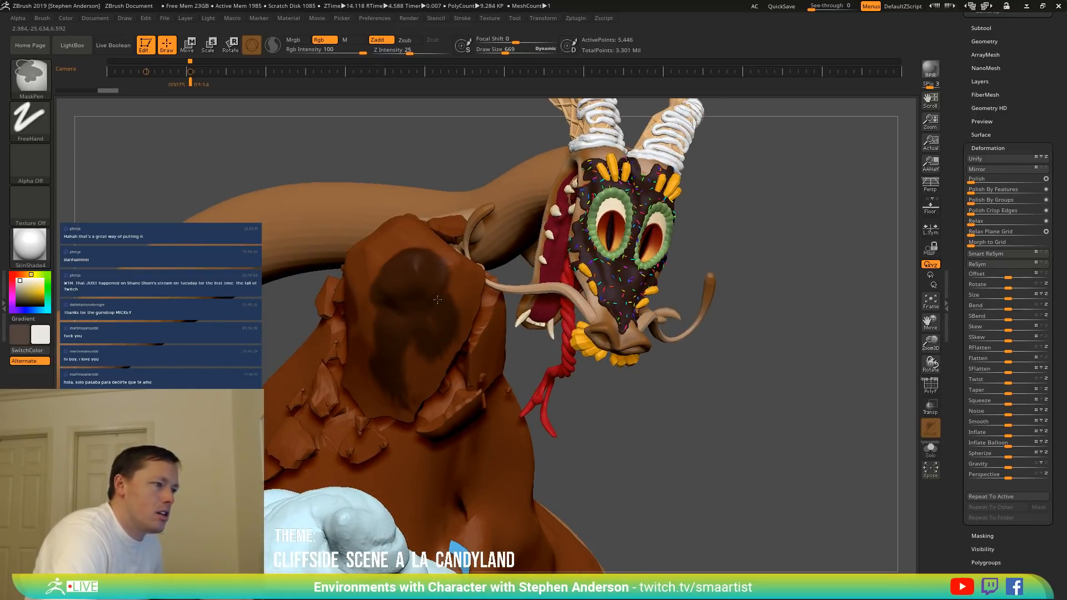
right_click_drag(423, 312, 382, 292)
left_click_drag(383, 292, 293, 346, "ctrl")
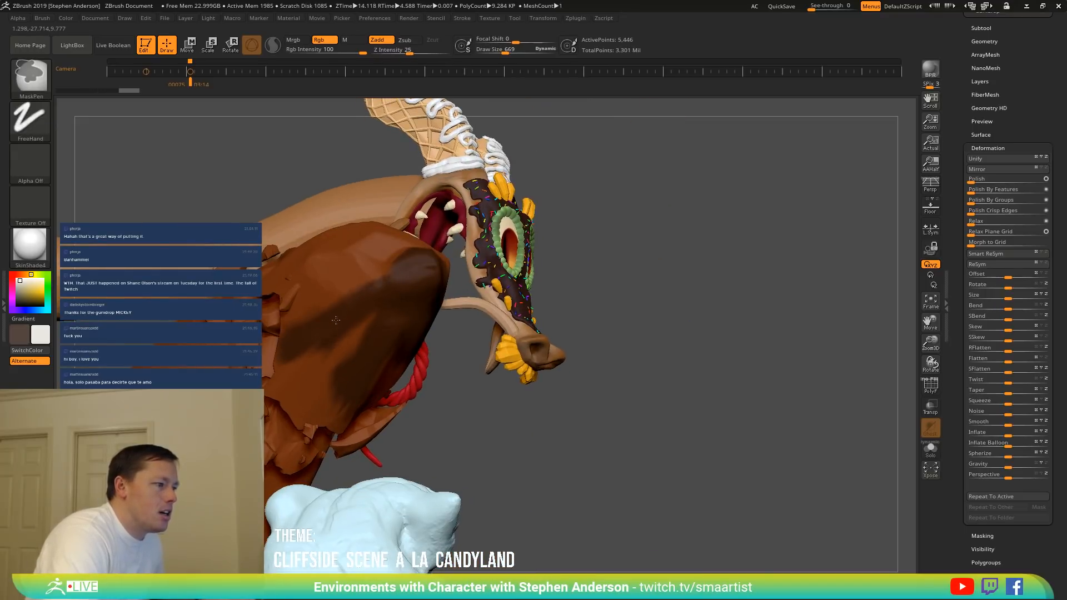
left_click_drag(336, 320, 319, 300, "ctrl")
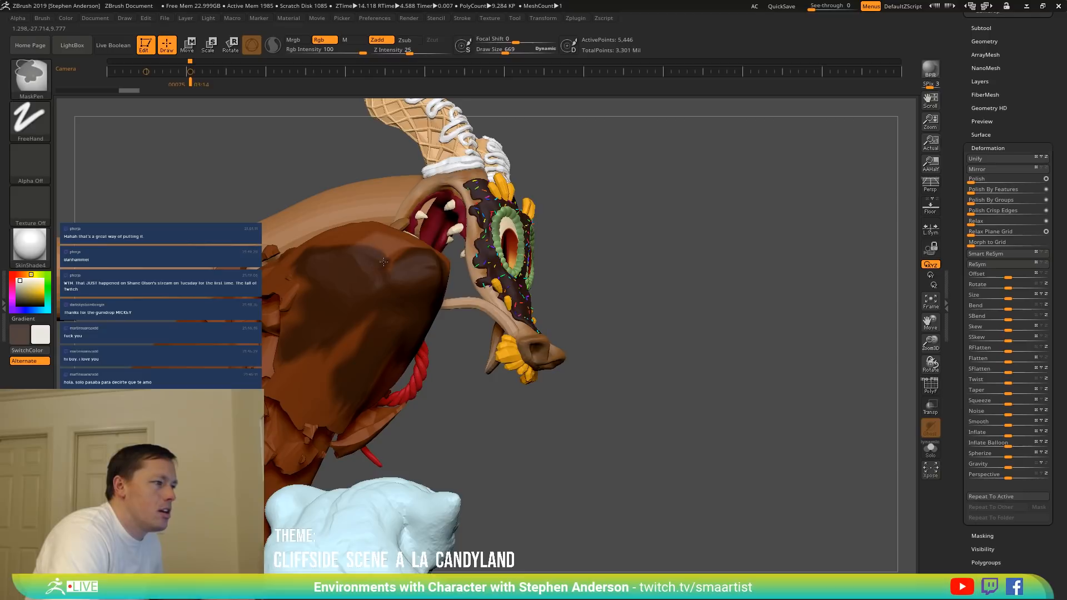
Extend the painted mask over the top of the broken peak and check its coverage from several angles.
right_click_drag(389, 259, 392, 220)
left_click_drag(388, 215, 423, 233, "ctrl")
mouse_move(489, 239)
right_mouse_down()
mouse_move(434, 248)
mouse_move(433, 210)
right_mouse_up()
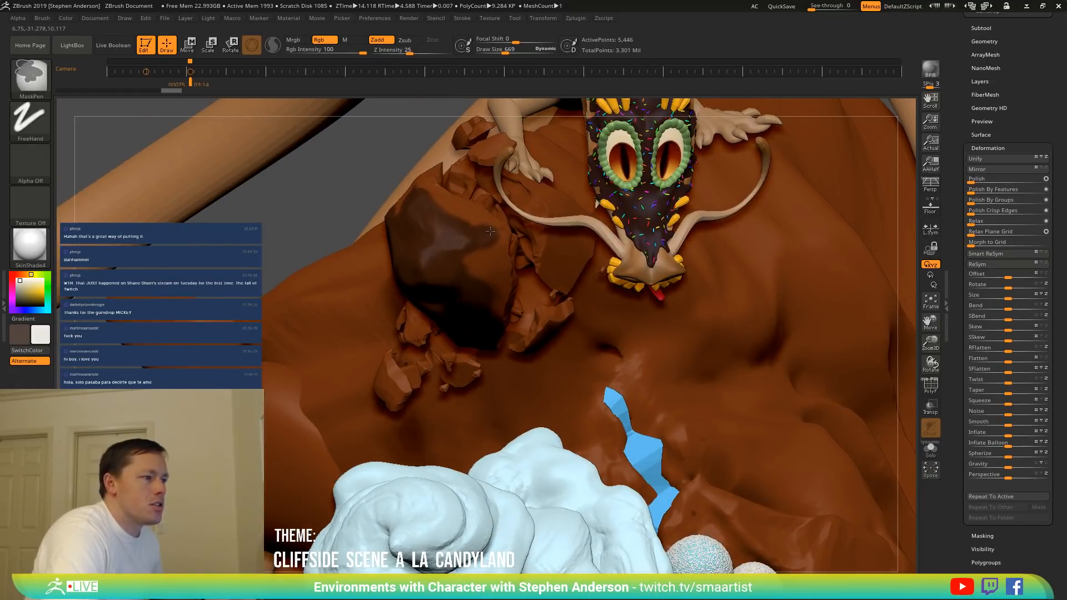
mouse_move(498, 257)
right_mouse_down()
mouse_move(456, 253)
mouse_move(441, 231)
right_mouse_up()
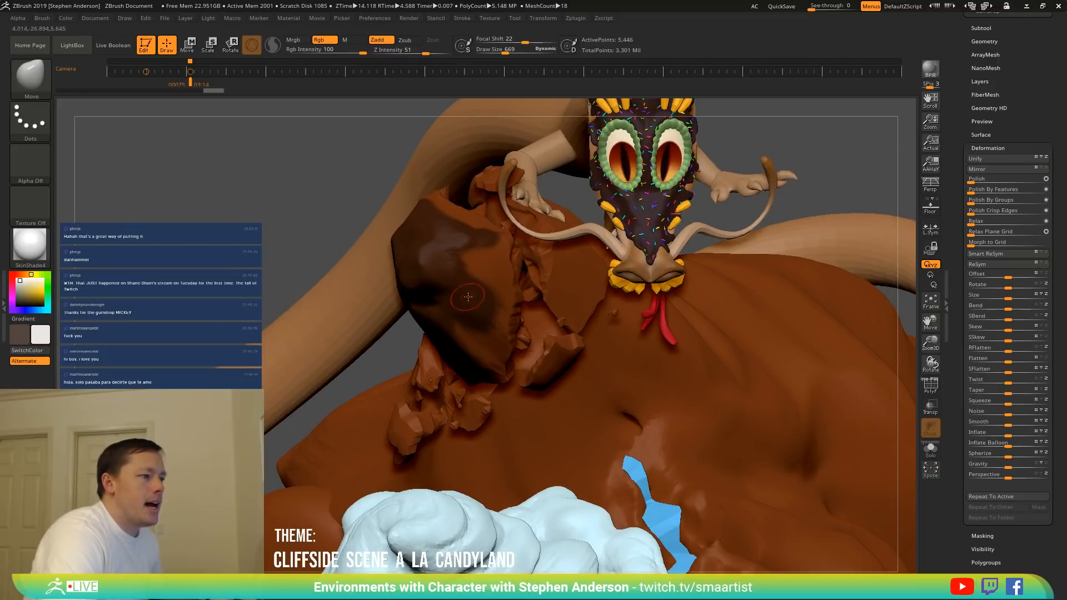
right_click_drag(479, 295, 575, 301)
key("ctrl")
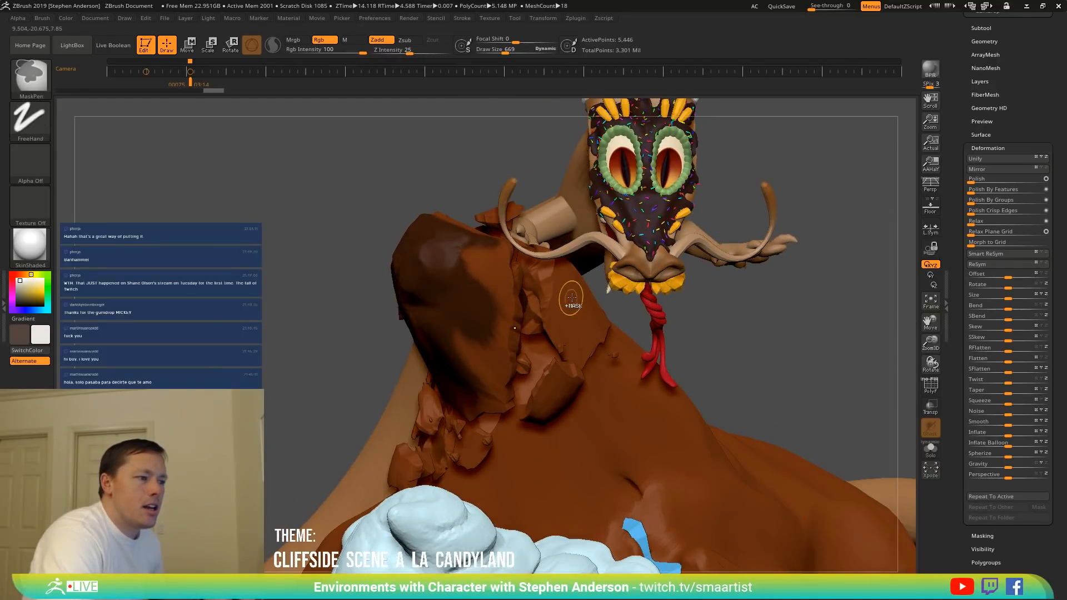
Preview an extraction of the peak's masked area with smoothness 5 and thickness 0.02.
mouse_move(396, 337)
right_mouse_down()
mouse_move(491, 369)
mouse_move(640, 348)
mouse_move(598, 375)
mouse_move(698, 386)
right_mouse_up()
key("shift+f")
key("shift+f")
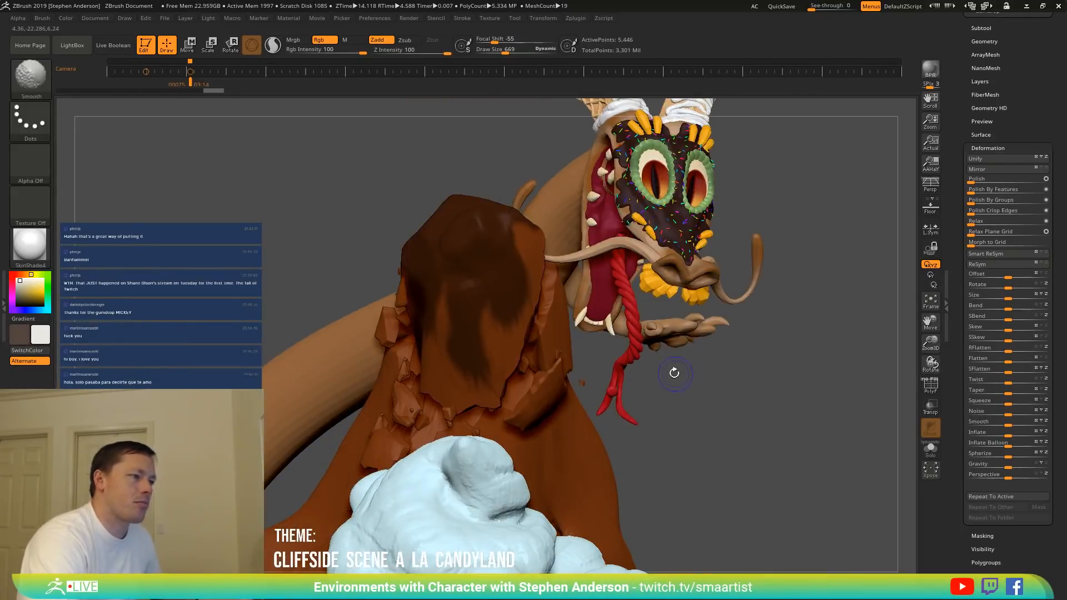
left_click(981, 28)
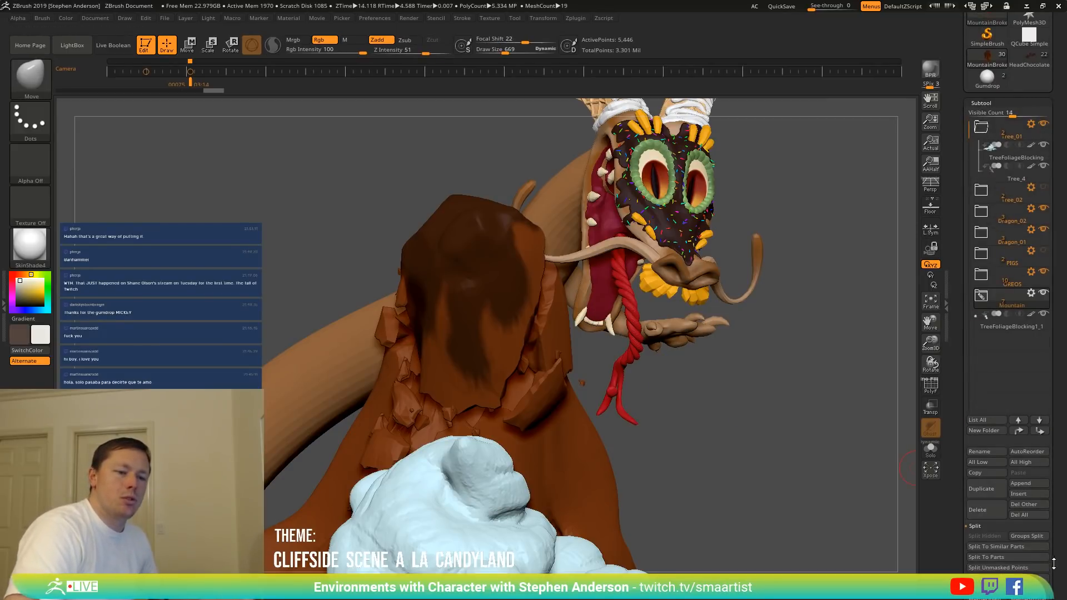
left_click_drag(1054, 564, 1013, 463)
left_click(984, 439)
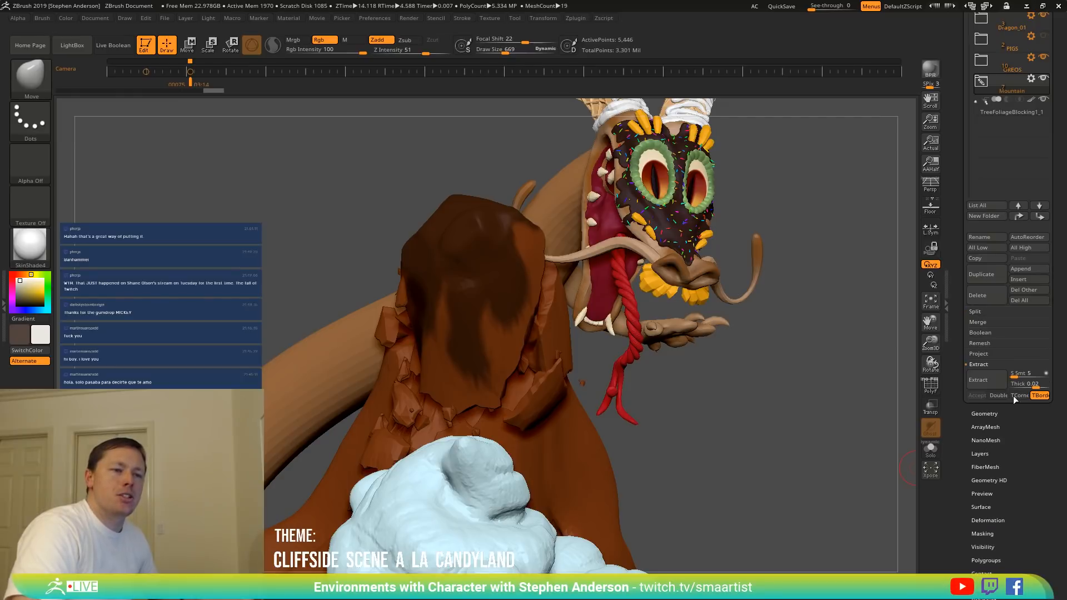
left_click(986, 380)
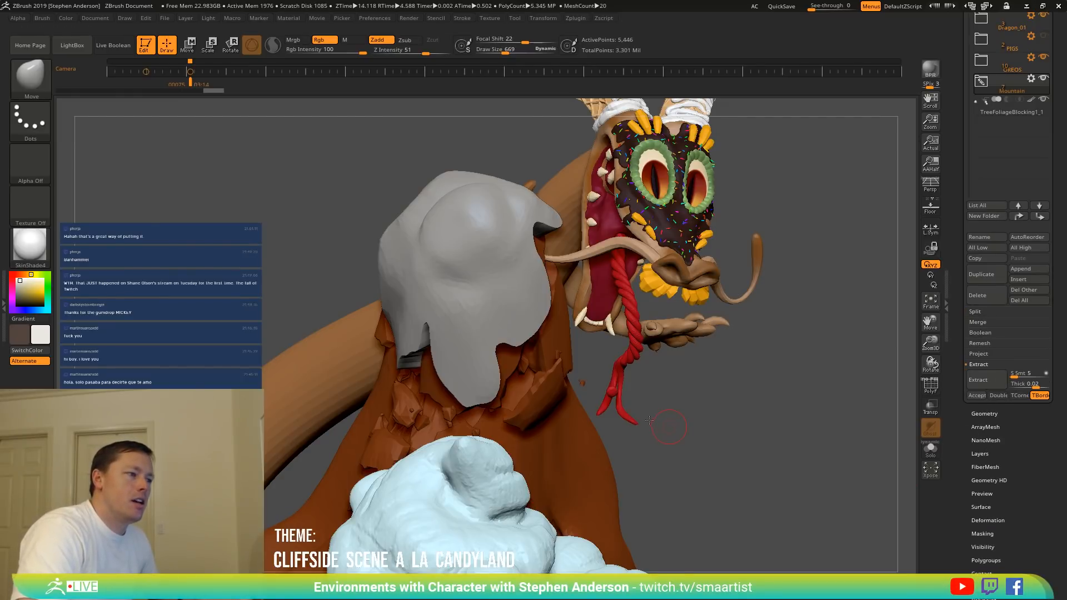
left_click_drag(649, 420, 502, 406)
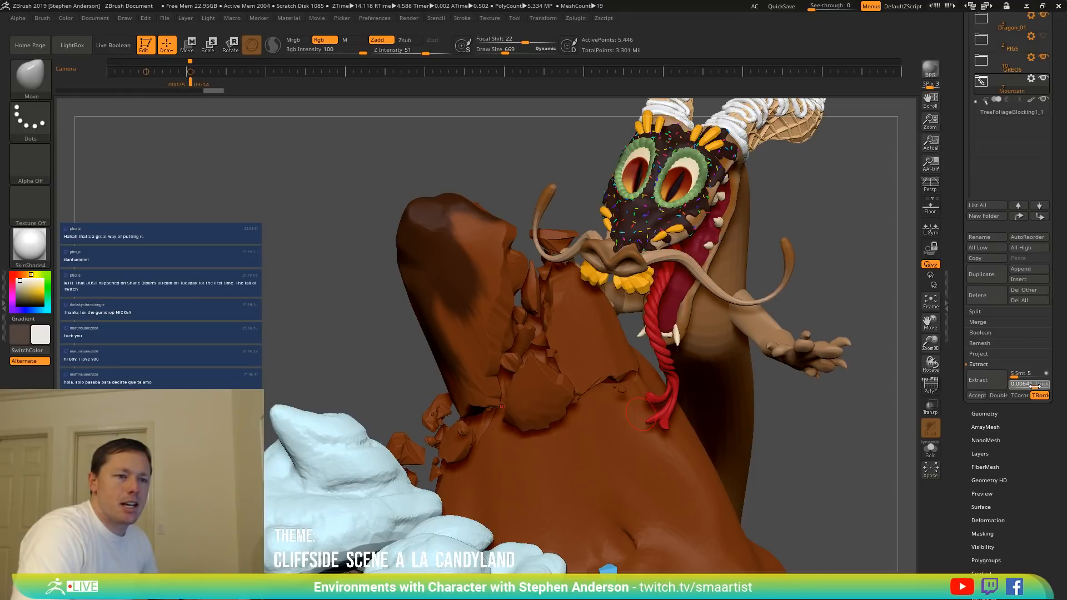
Extract the masked peak area at thickness 0.00641, accept it as a new subtool and clear its mask.
left_click(987, 380)
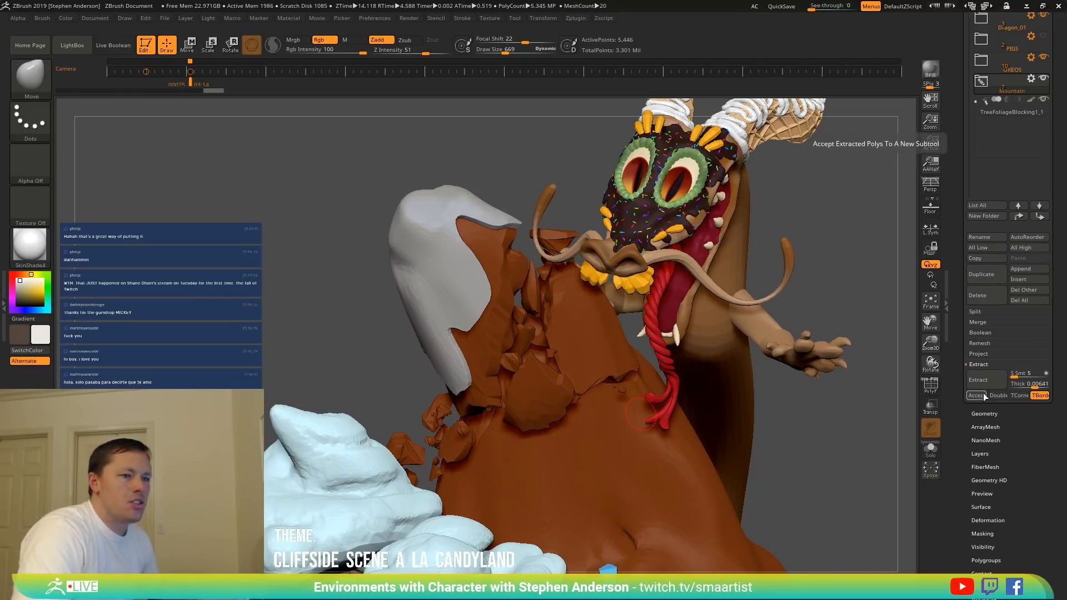
left_click(977, 395)
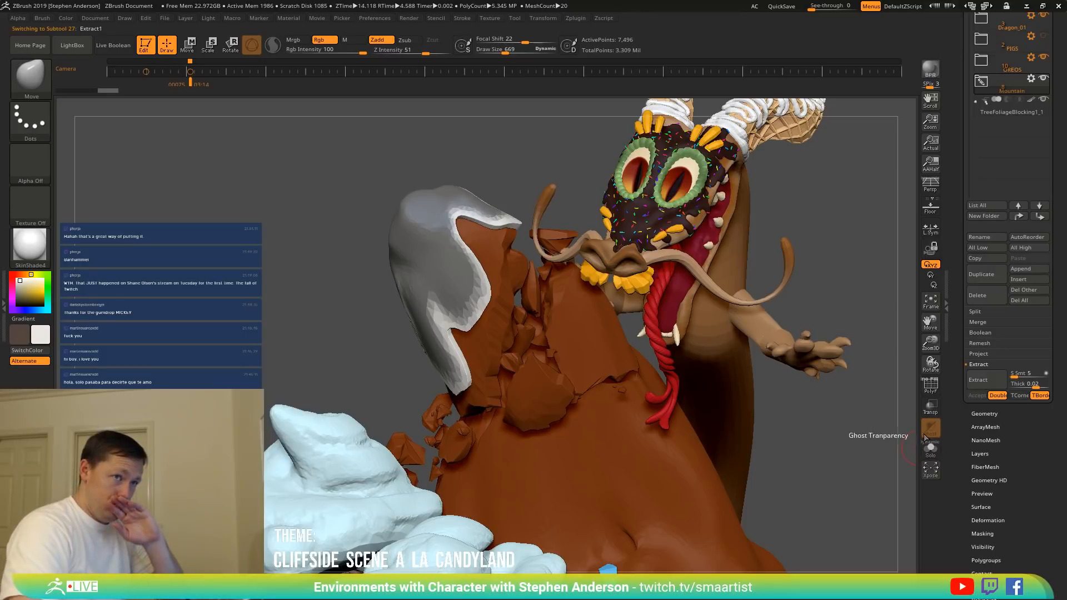
left_click(982, 82)
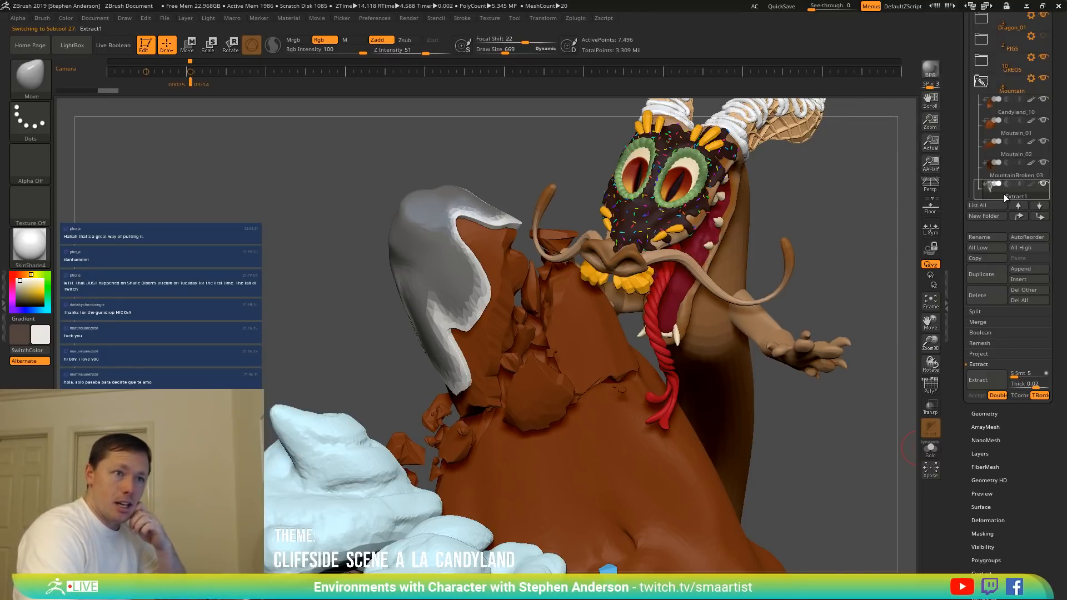
mouse_move(1003, 198)
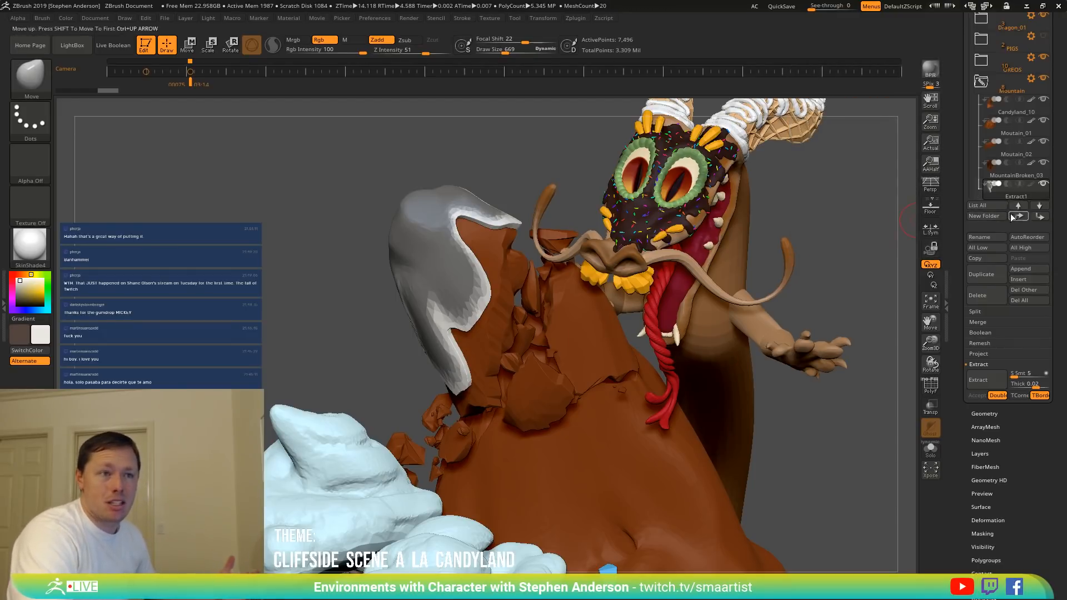
left_click_drag(835, 203, 812, 228, "ctrl")
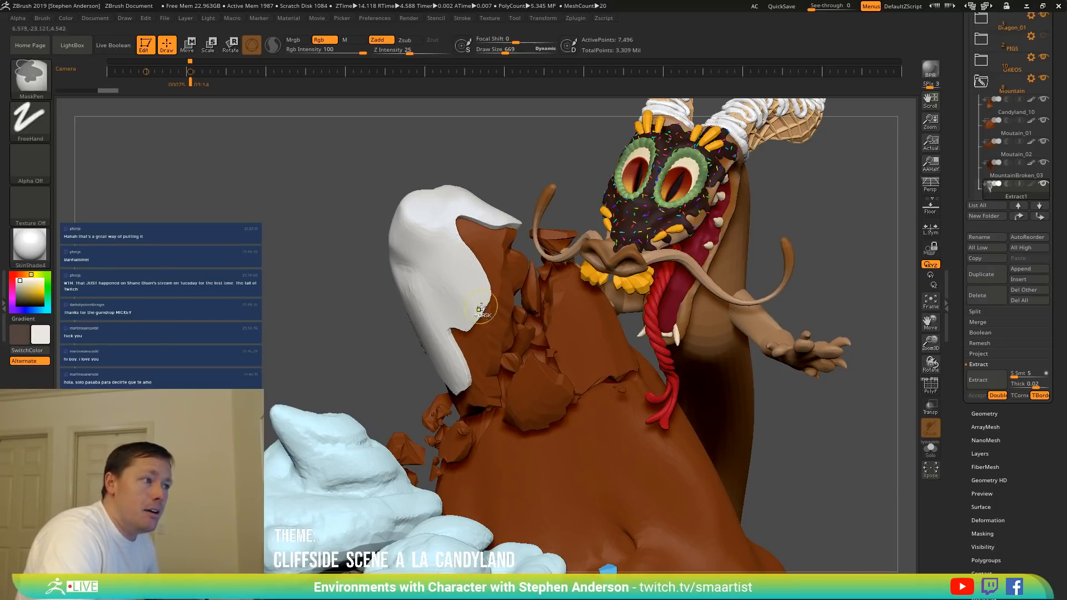
Isolate the extracted shell with its wireframe shown and delete the polygroup island lining its small stray hole using ZModeler.
left_click(935, 458)
mouse_move(632, 355)
right_mouse_down()
mouse_move(584, 347)
mouse_move(541, 312)
mouse_move(494, 333)
mouse_move(470, 383)
mouse_move(485, 402)
mouse_move(443, 317)
mouse_move(470, 312)
mouse_move(461, 303)
mouse_move(488, 331)
mouse_move(523, 407)
right_mouse_up()
key("shift+f")
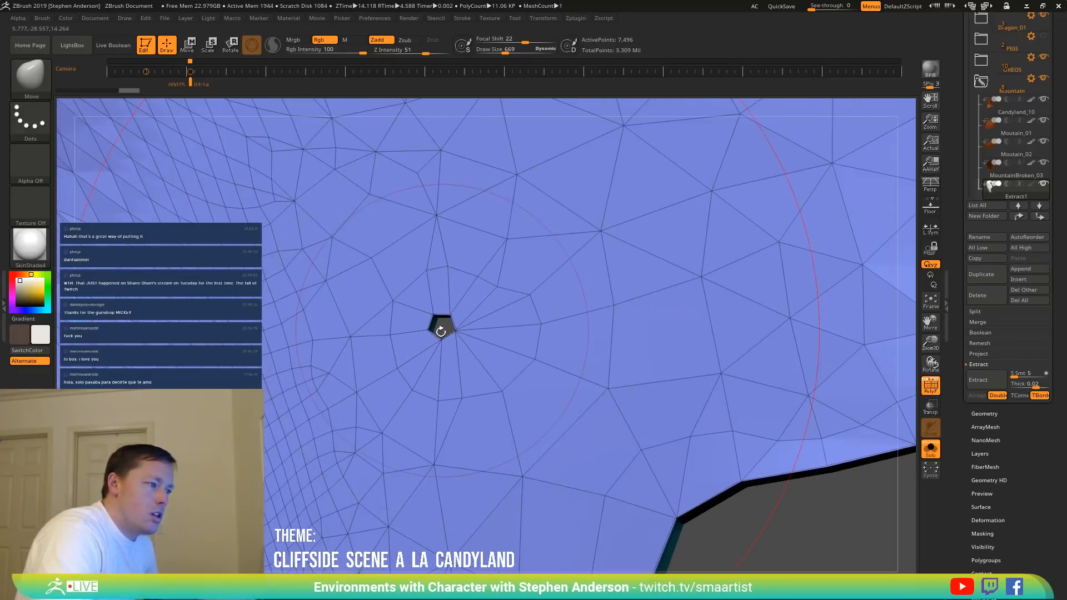
right_click_drag(441, 331, 441, 345)
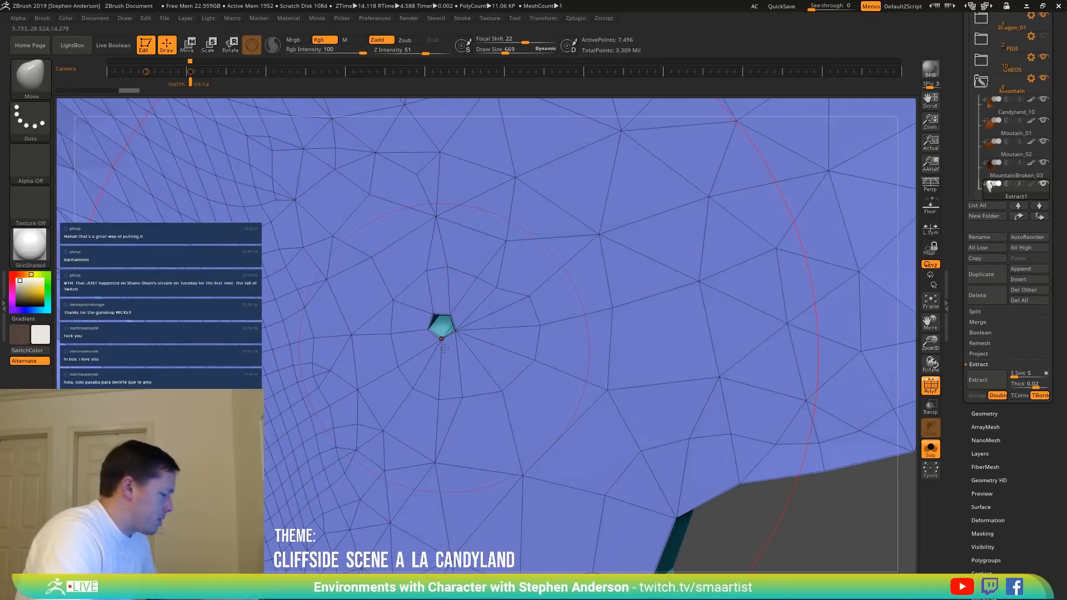
key("b")
key("m")
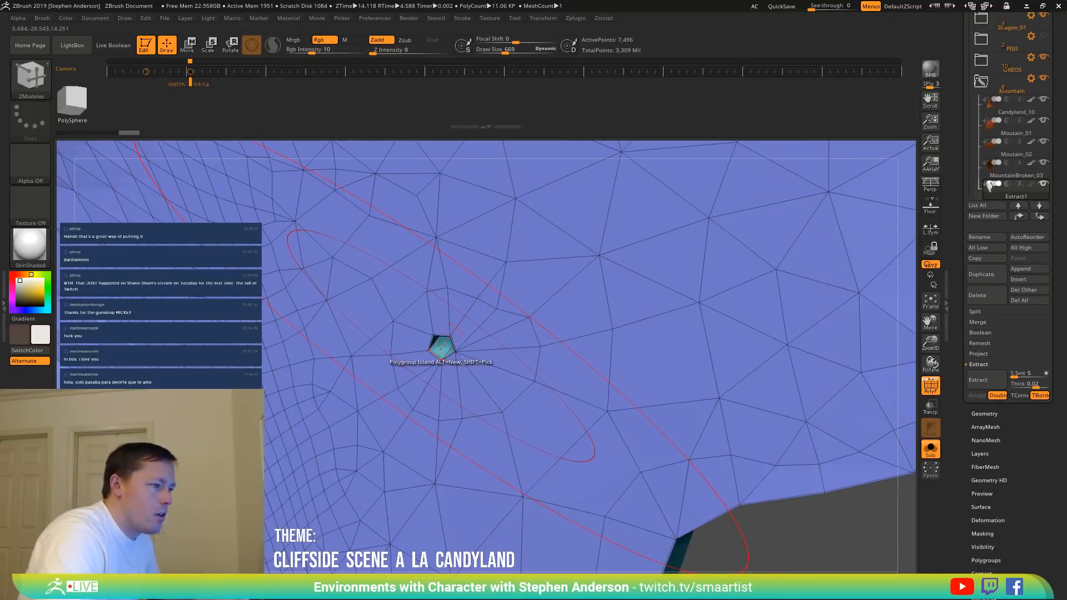
key("space")
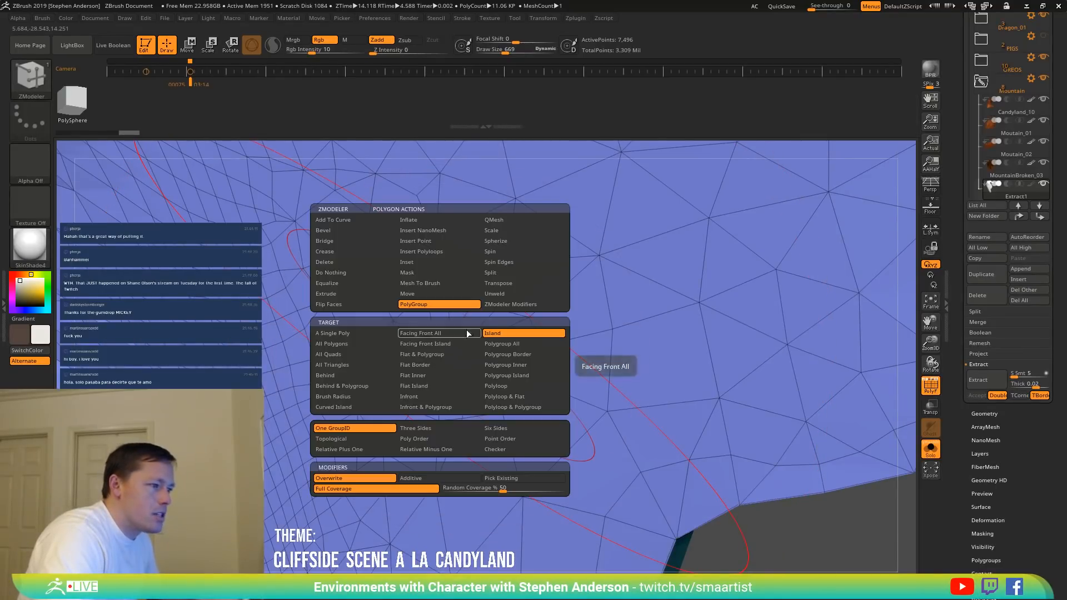
left_click(334, 263)
left_click(531, 375)
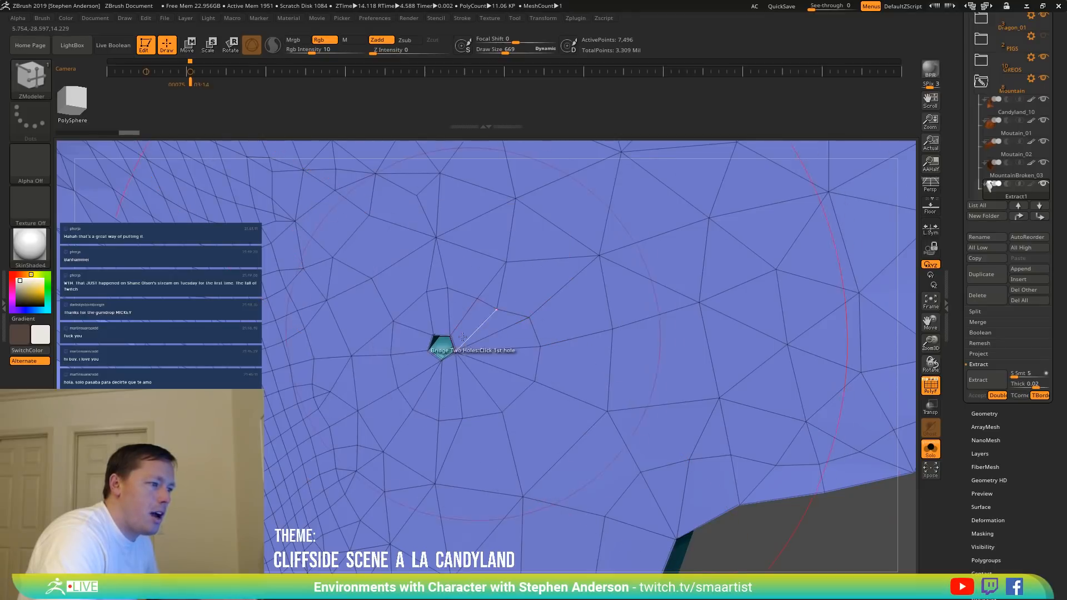
left_click(442, 345)
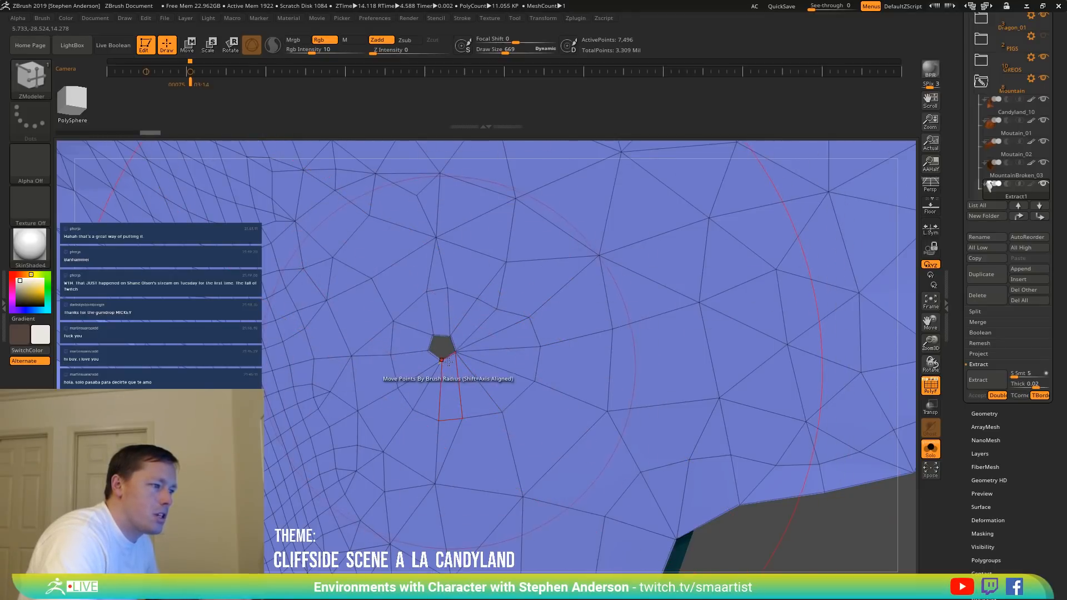
Close the small stray holes on the inner and outer sides of the shell with ZModeler's collapse-hole edge action.
key("space")
left_click(354, 367)
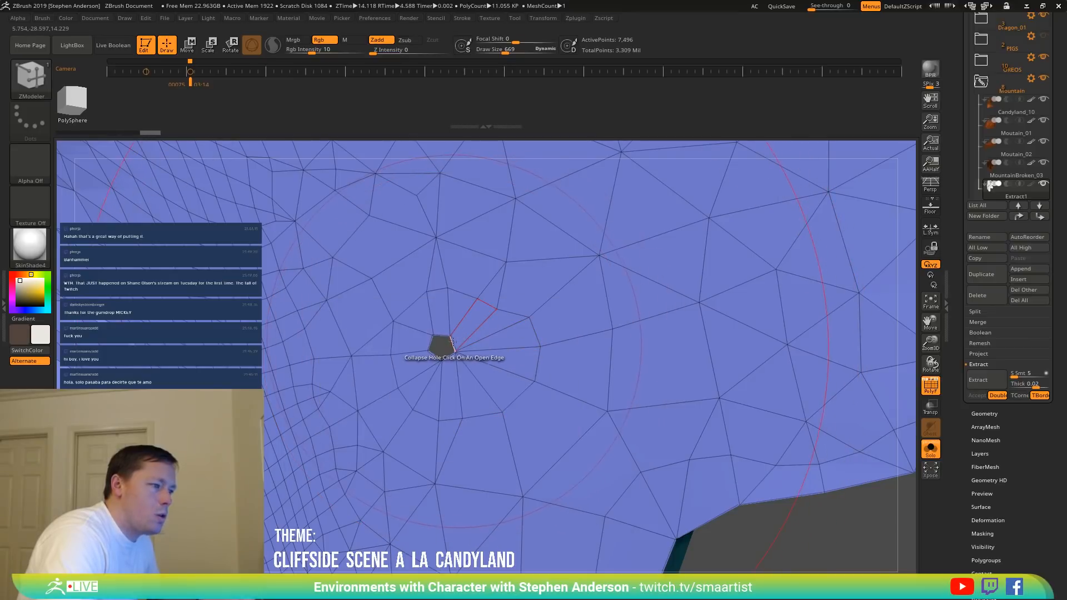
left_click(451, 345)
right_click_drag(452, 347, 525, 379)
left_click(516, 368)
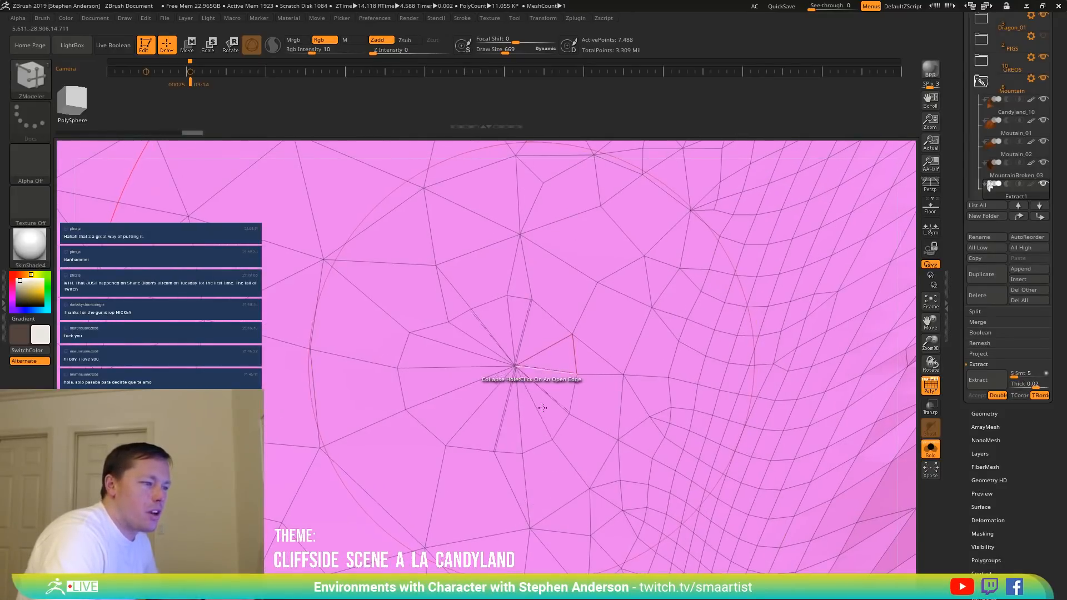
Hide the shell's inner surface, group the visible outer surface and rim into one polygroup, and restore full visibility.
mouse_move(523, 307)
right_mouse_down("ctrl")
mouse_move(546, 362)
mouse_move(383, 367)
mouse_move(383, 354)
mouse_move(377, 384)
mouse_move(334, 428)
mouse_move(345, 410)
right_mouse_up("ctrl")
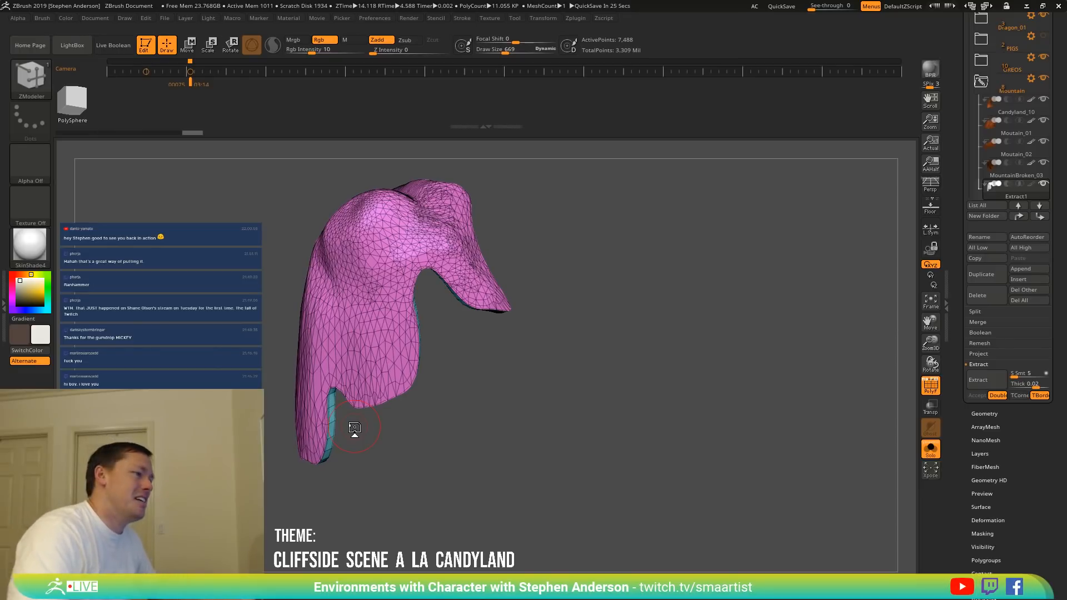
left_click_drag(583, 365, 381, 351)
mouse_move(381, 351)
right_mouse_down()
mouse_move(336, 347)
mouse_move(383, 353)
mouse_move(397, 431)
right_mouse_up()
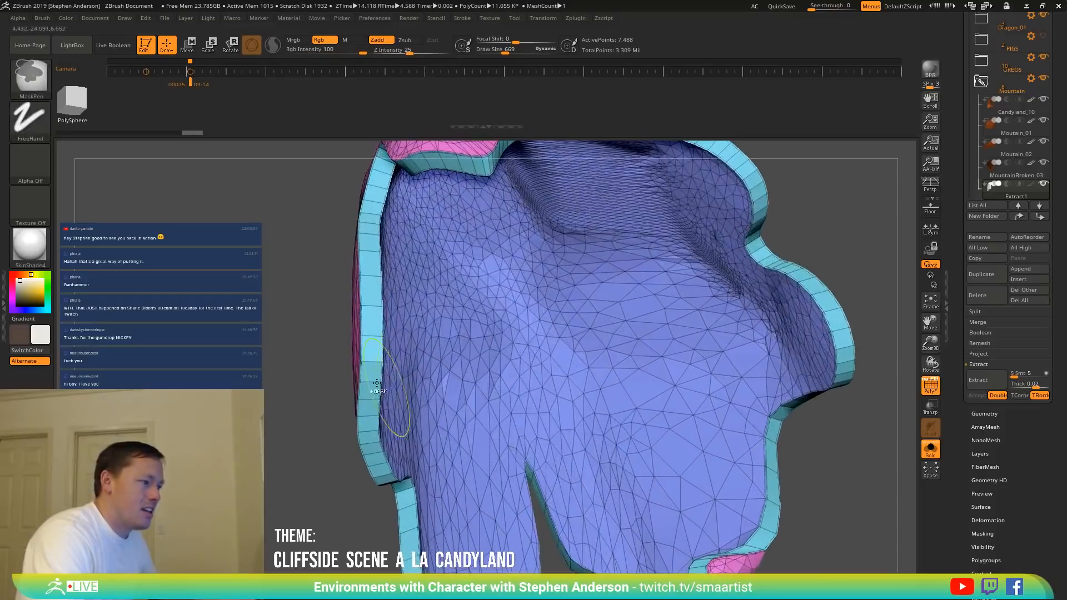
mouse_move(345, 328)
right_mouse_down()
mouse_move(375, 344)
mouse_move(360, 337)
right_mouse_up()
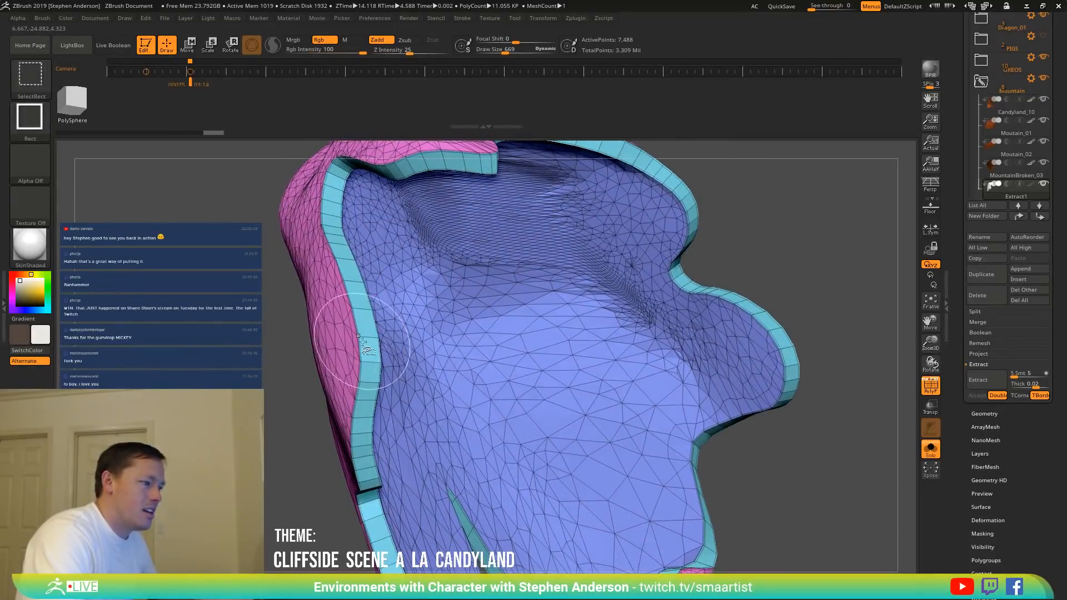
left_click(359, 336, "ctrl+shift")
right_click_drag(392, 400, 362, 347, "ctrl")
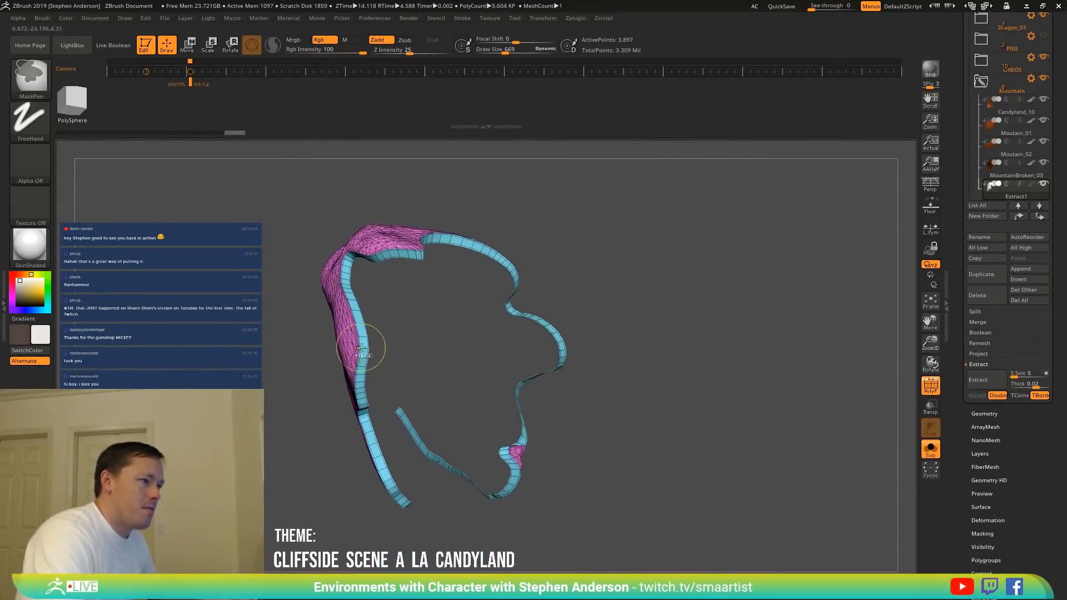
mouse_move(645, 341)
right_mouse_down()
mouse_move(558, 358)
mouse_move(606, 398)
mouse_move(578, 355)
mouse_move(616, 367)
mouse_move(554, 419)
mouse_move(617, 409)
mouse_move(536, 389)
mouse_move(553, 384)
right_mouse_up()
key("ctrl+w")
left_click(625, 397, "ctrl+shift")
left_click(984, 414)
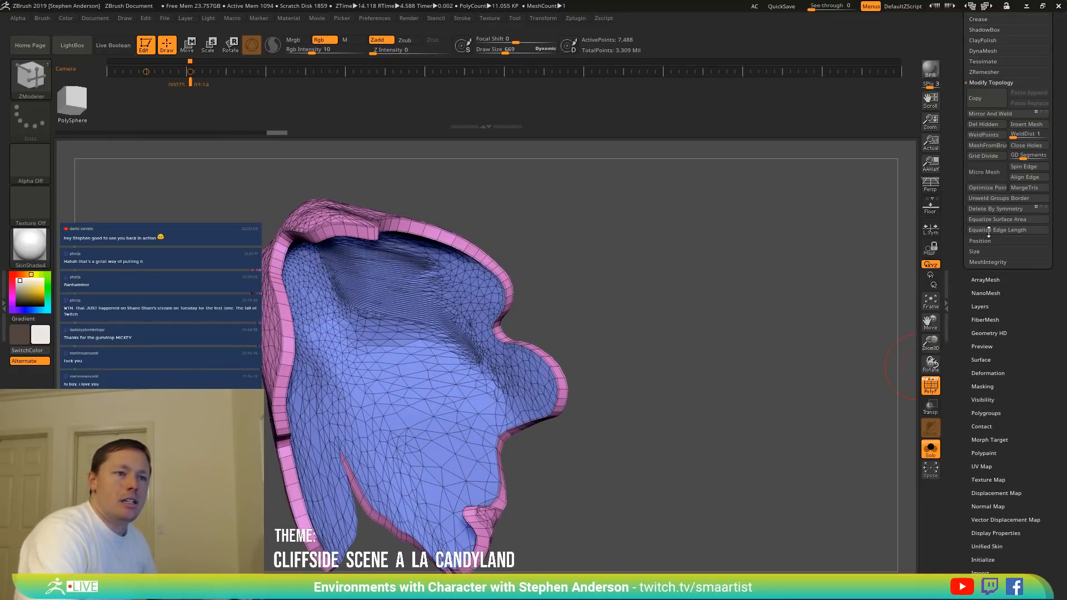
left_click_drag(1050, 66, 1057, 122)
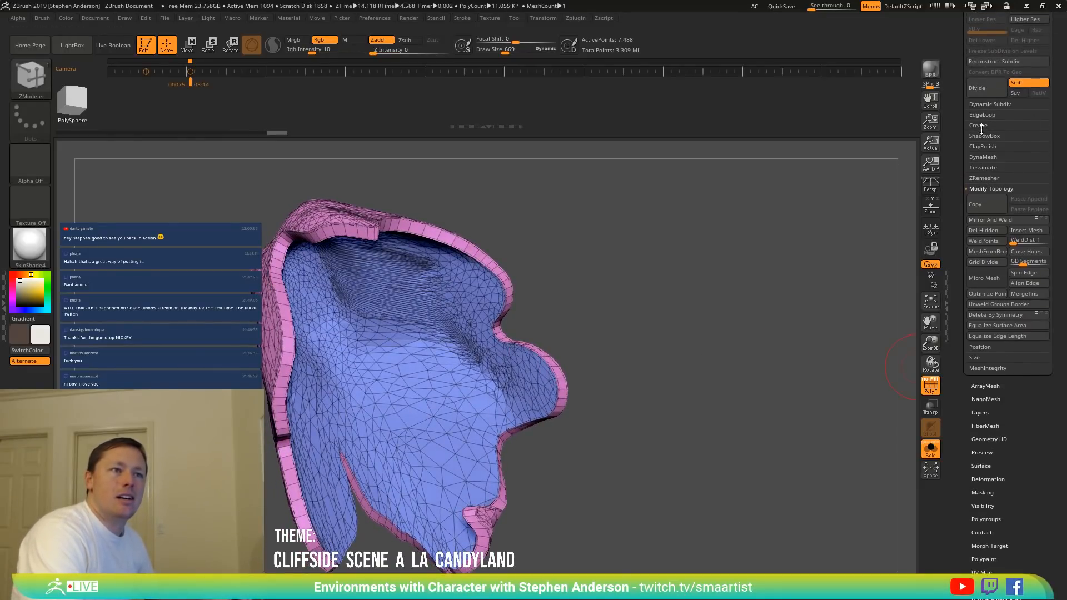
left_click(980, 127)
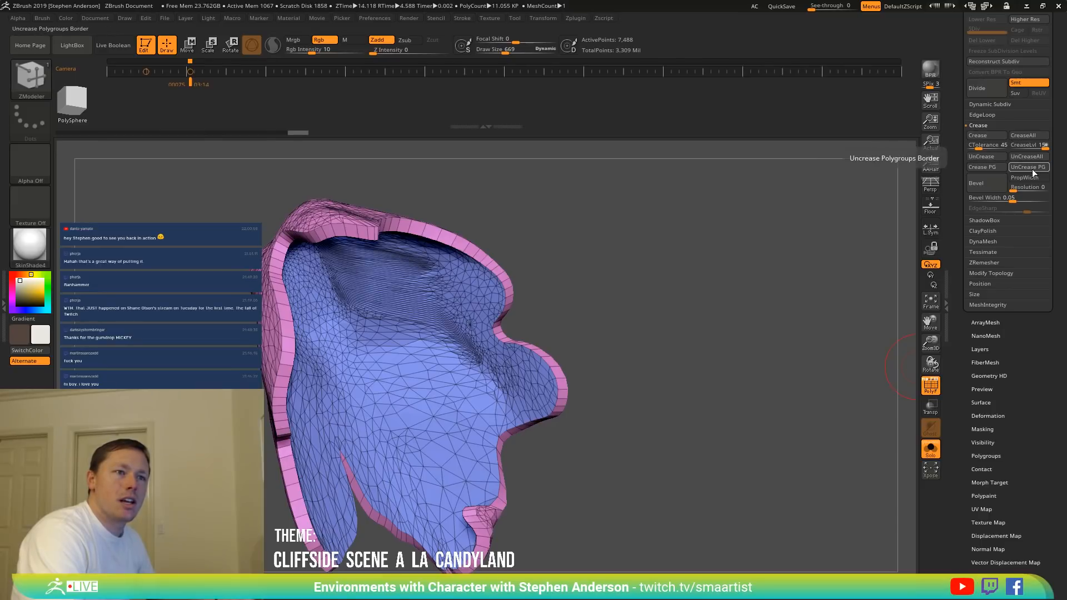
Mask the shell's inner-surface polygroup and polish the unmasked outer surface and rim.
left_click_drag(615, 246, 681, 340)
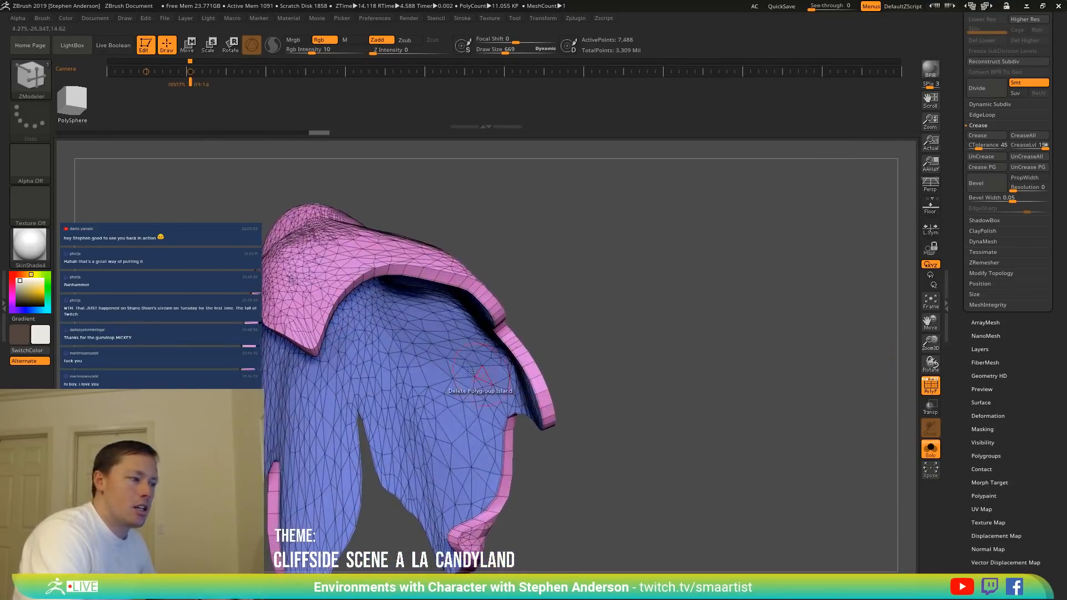
left_click(409, 347, "ctrl+shift")
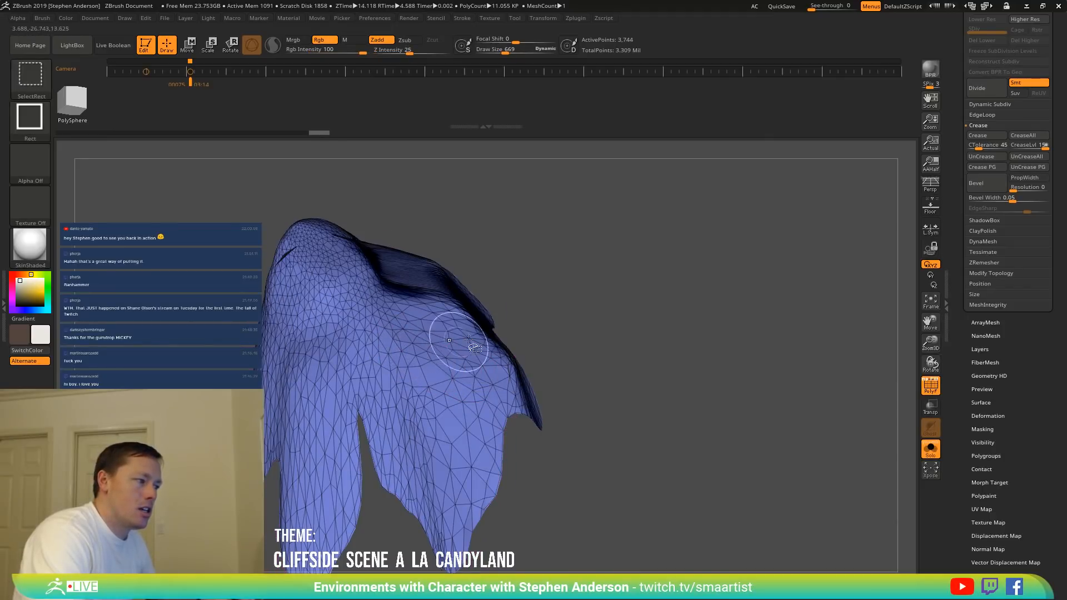
left_click(619, 305, "ctrl+shift")
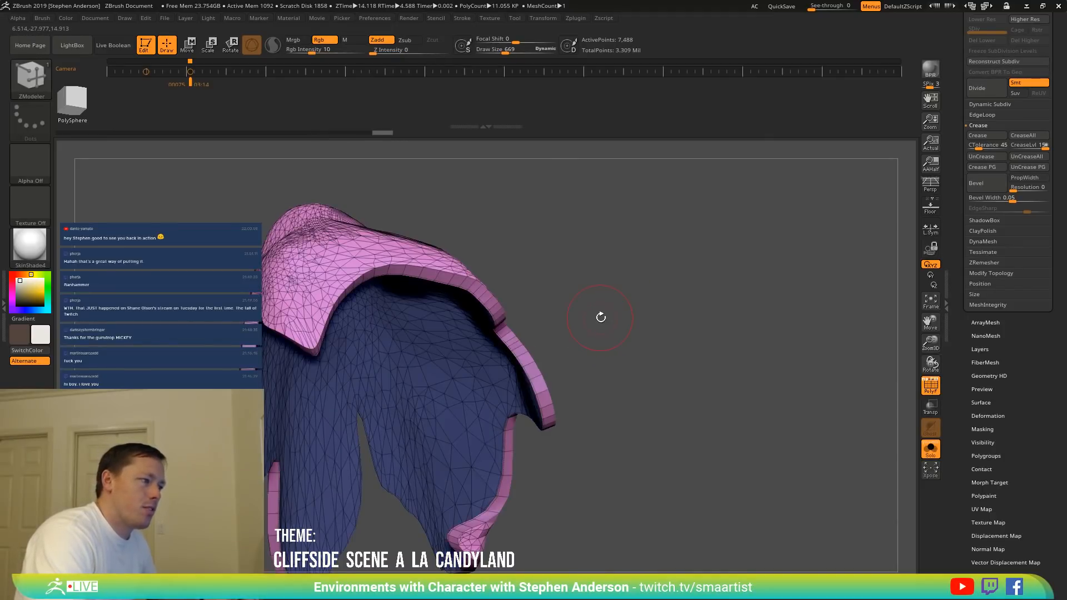
left_click_drag(596, 275, 911, 417)
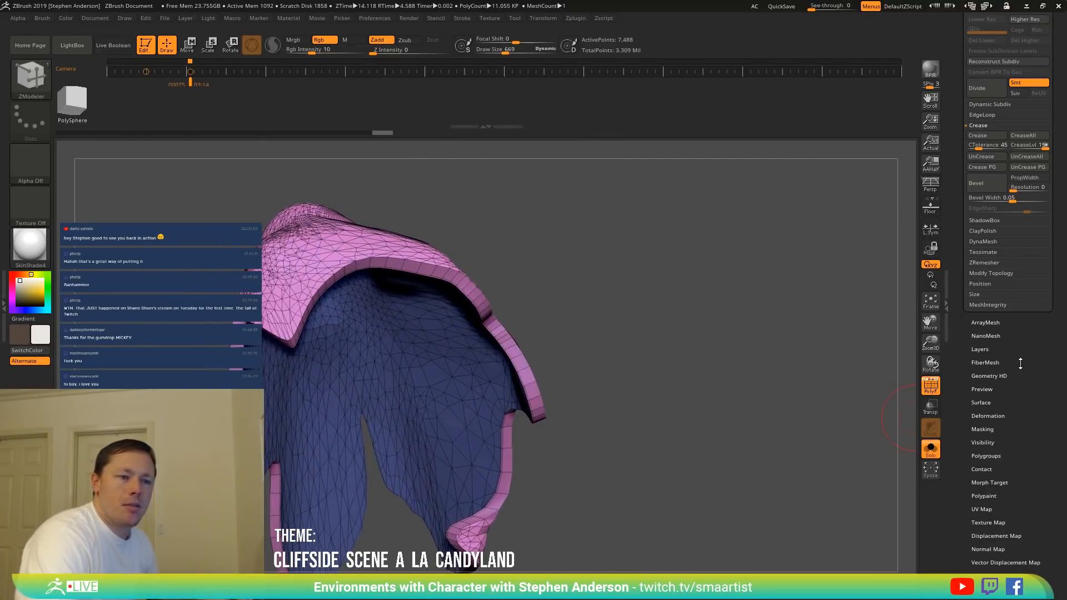
left_click(1001, 415)
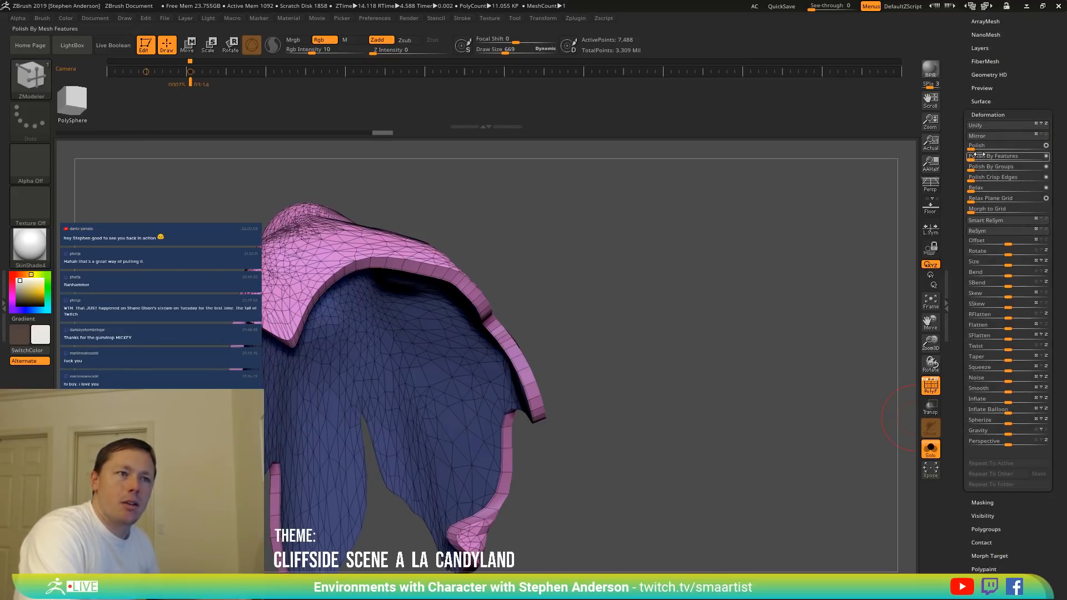
left_click(1022, 166)
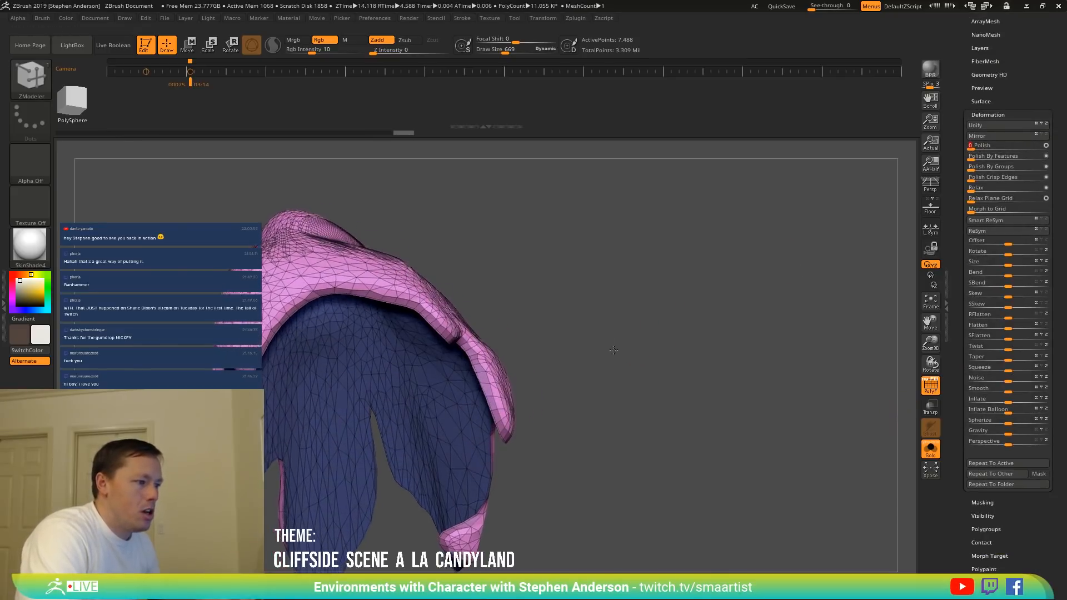
key("ctrl+shift")
Bring back the full scene without the wireframe and examine the topping on the broken peak from several angles.
left_click(932, 453)
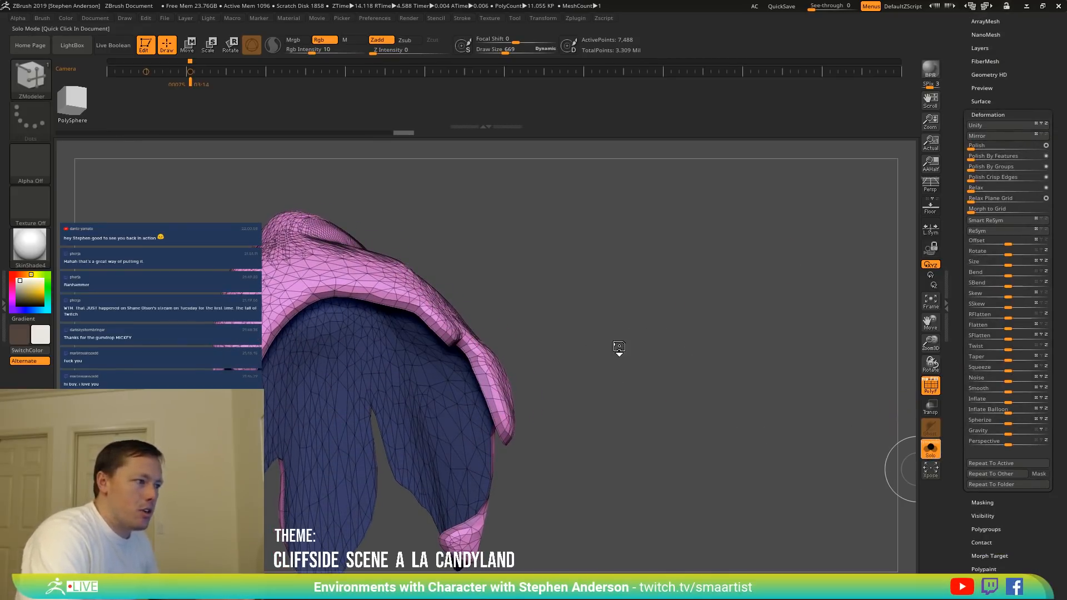
mouse_move(615, 362)
left_mouse_down()
mouse_move(616, 374)
mouse_move(626, 367)
mouse_move(506, 282)
left_mouse_up()
key("ctrl")
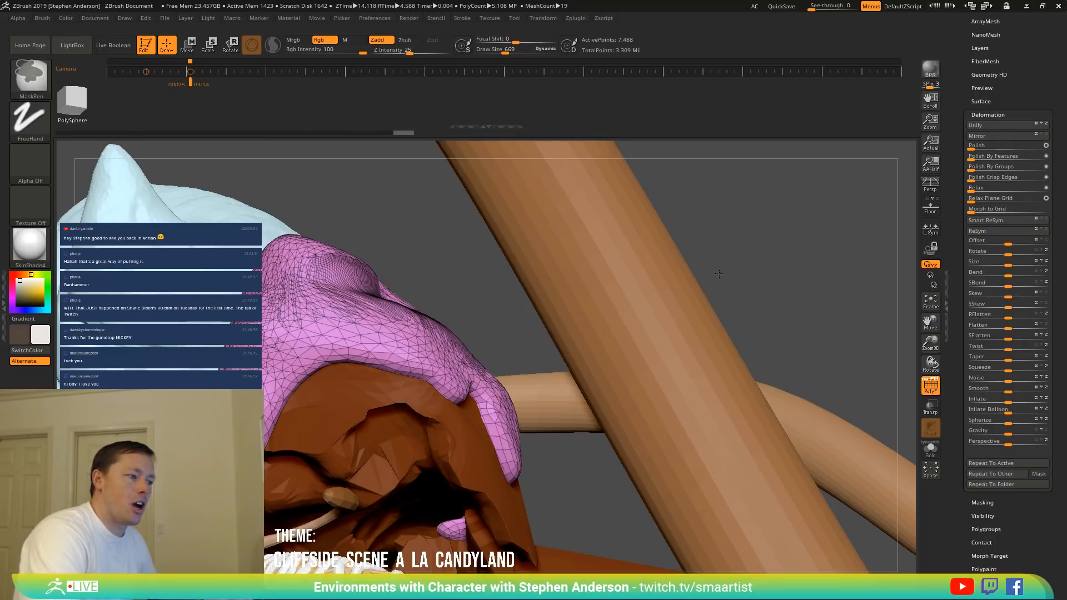
mouse_move(718, 274)
left_mouse_down("alt")
mouse_move(712, 287)
mouse_move(704, 246)
left_mouse_up("alt")
key("shift+f")
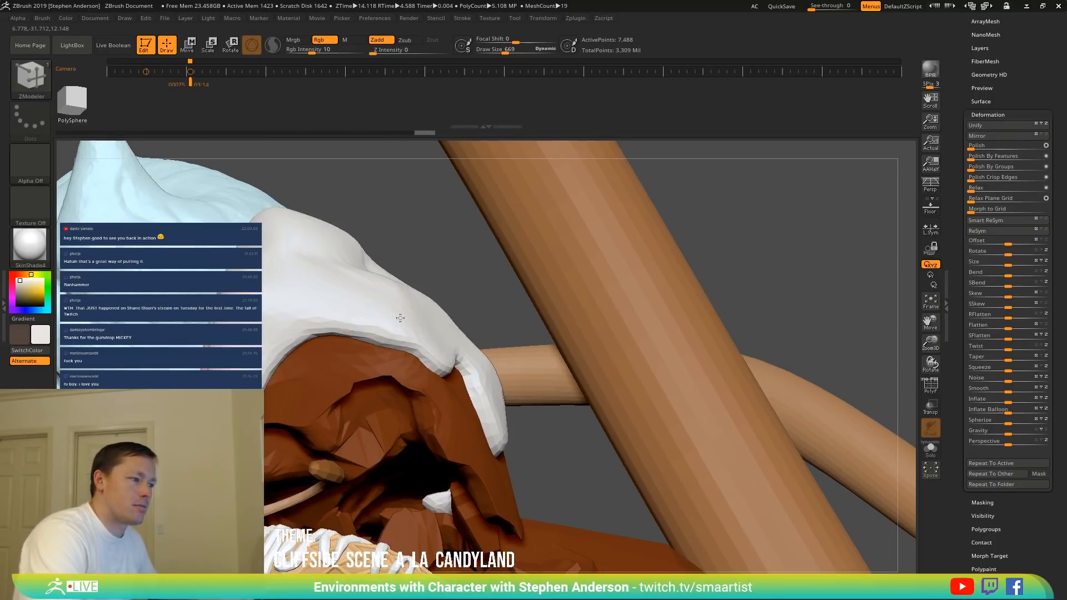
mouse_move(400, 318)
right_mouse_down()
mouse_move(347, 334)
mouse_move(316, 272)
mouse_move(370, 287)
mouse_move(348, 290)
mouse_move(359, 299)
mouse_move(350, 305)
right_mouse_up()
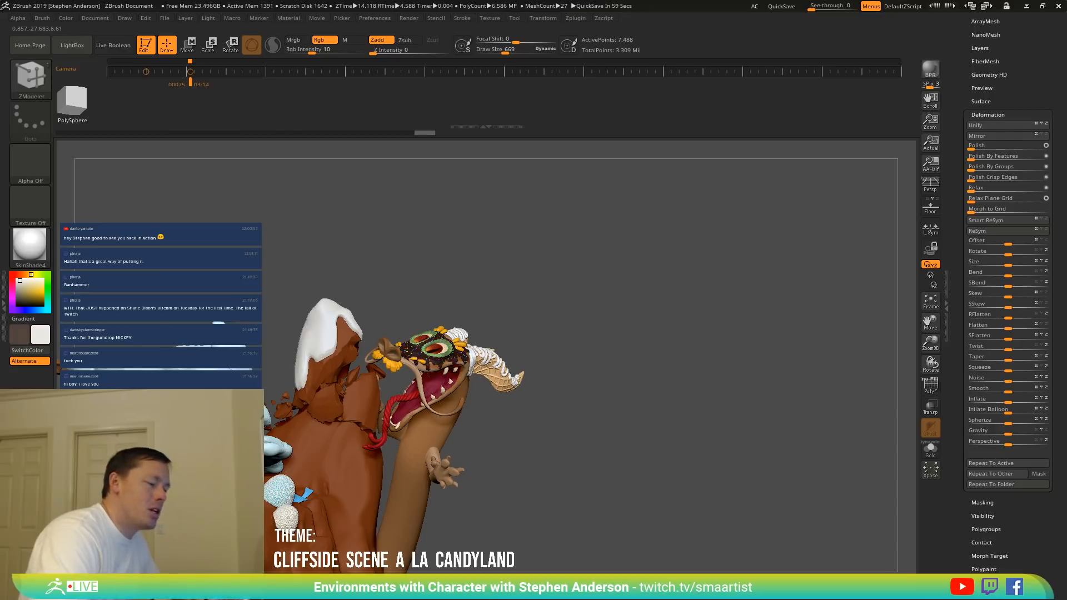
right_click_drag(342, 360, 314, 351)
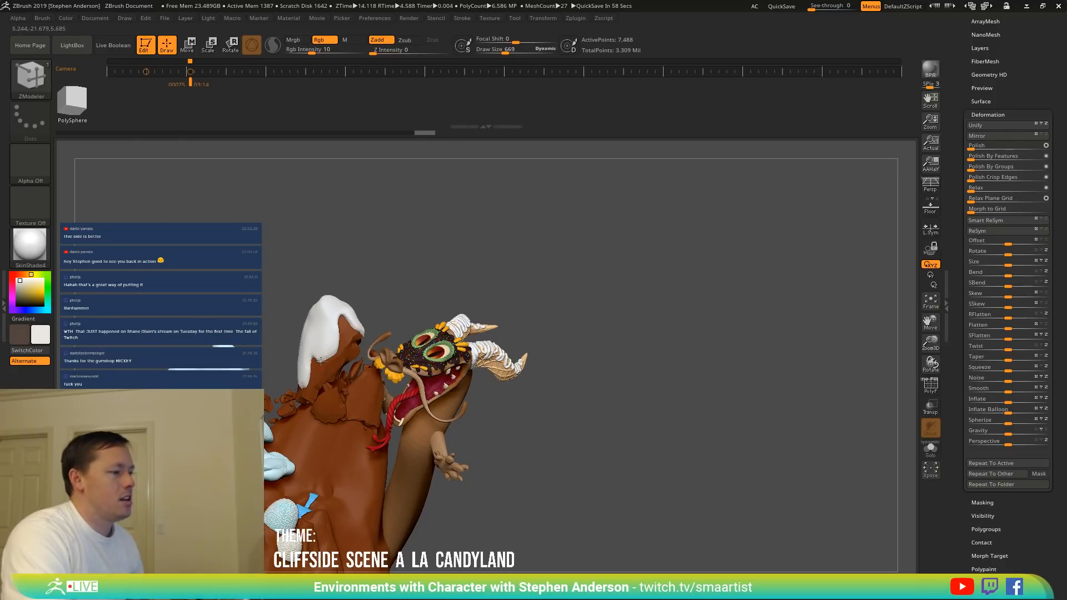
right_click_drag(317, 354, 268, 349)
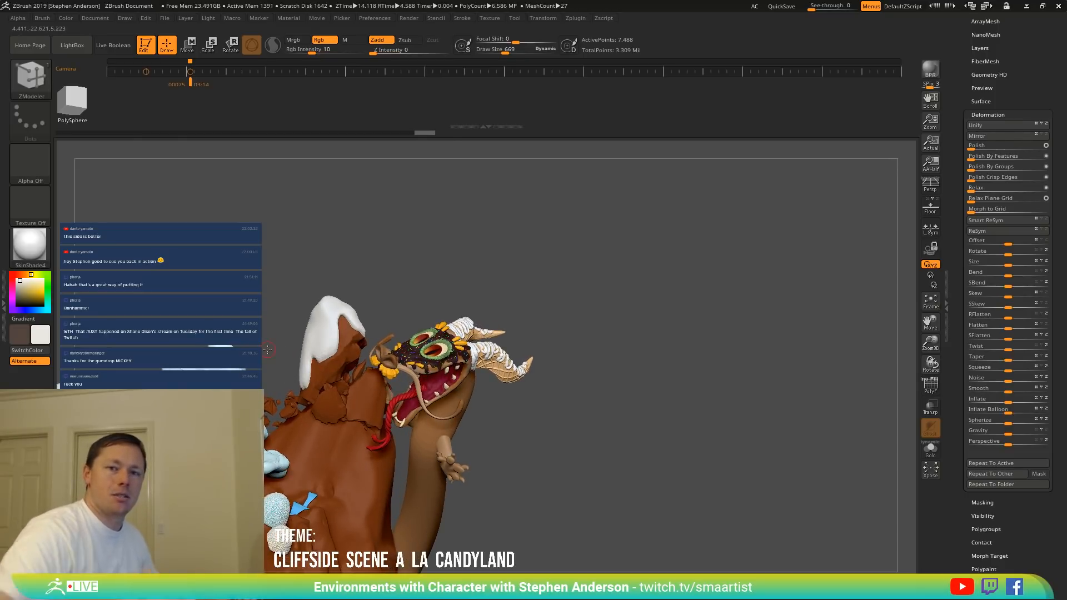
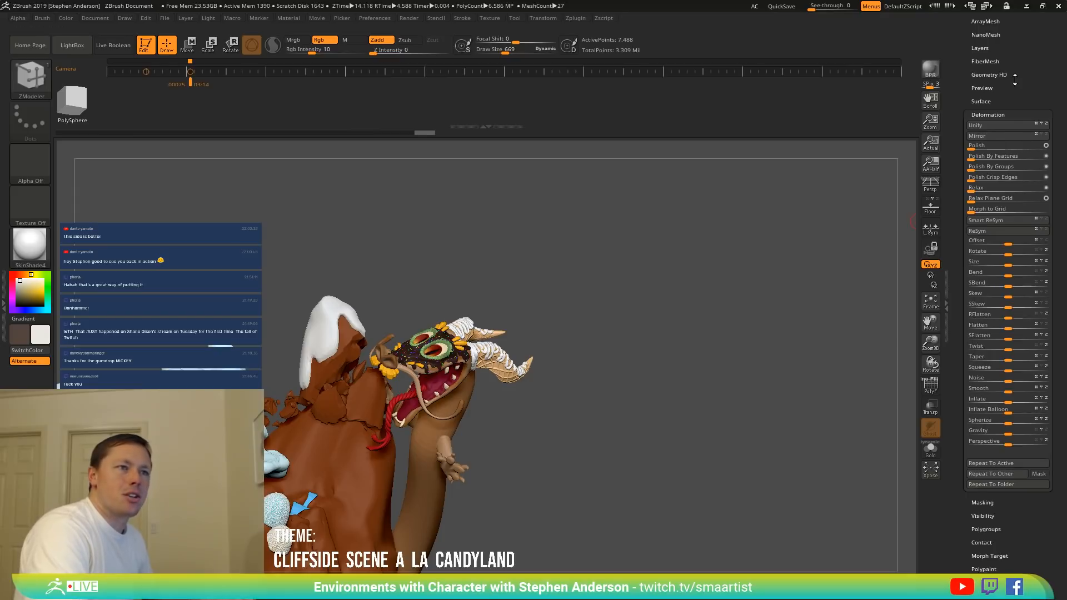
Hide the Extract1 topping in the subtool list and select the Candyland_10 subtool.
left_click_drag(1015, 79, 1016, 156)
left_click(983, 155)
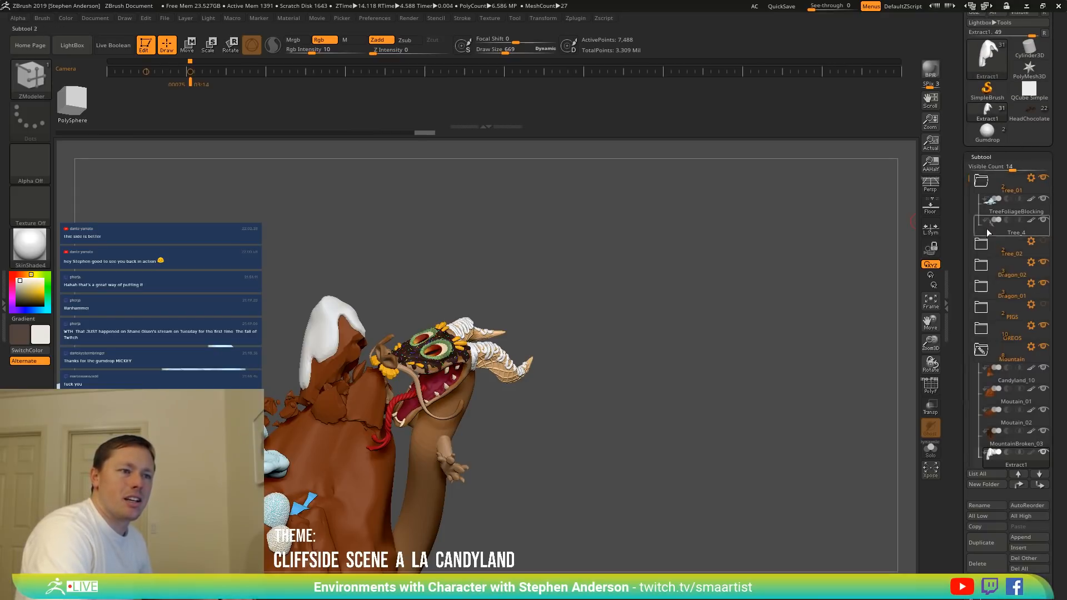
left_click(1013, 466)
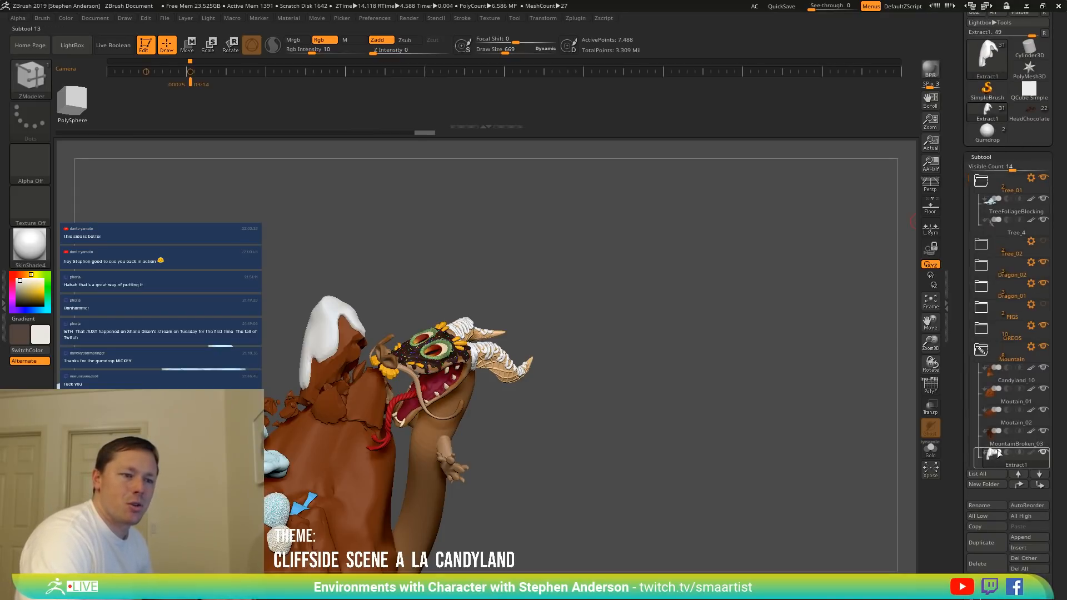
left_click(1000, 392)
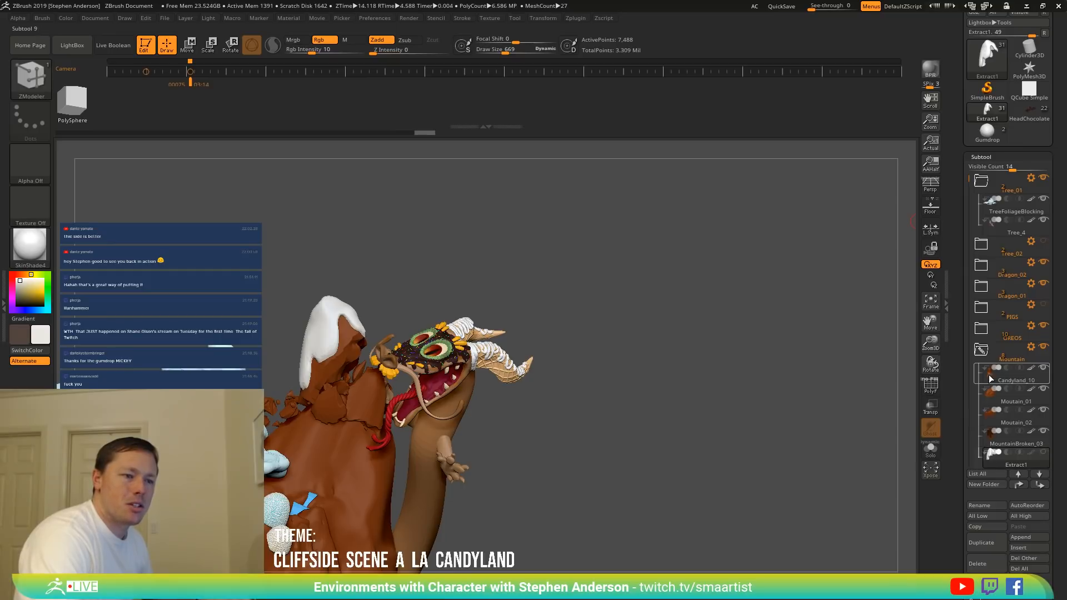
left_click(990, 378)
right_click_drag(589, 429, 848, 348, "alt")
right_click_drag(521, 428, 487, 444)
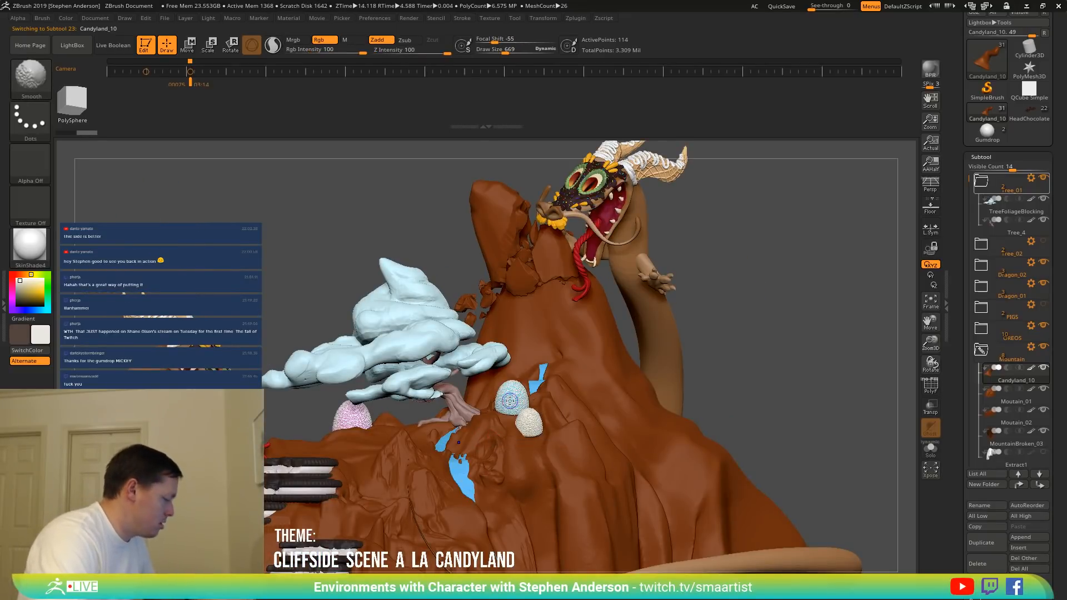
Turn on the wireframe display, select the gumdrop mesh and rename its subtool to Gumdrops.
key("shift+f")
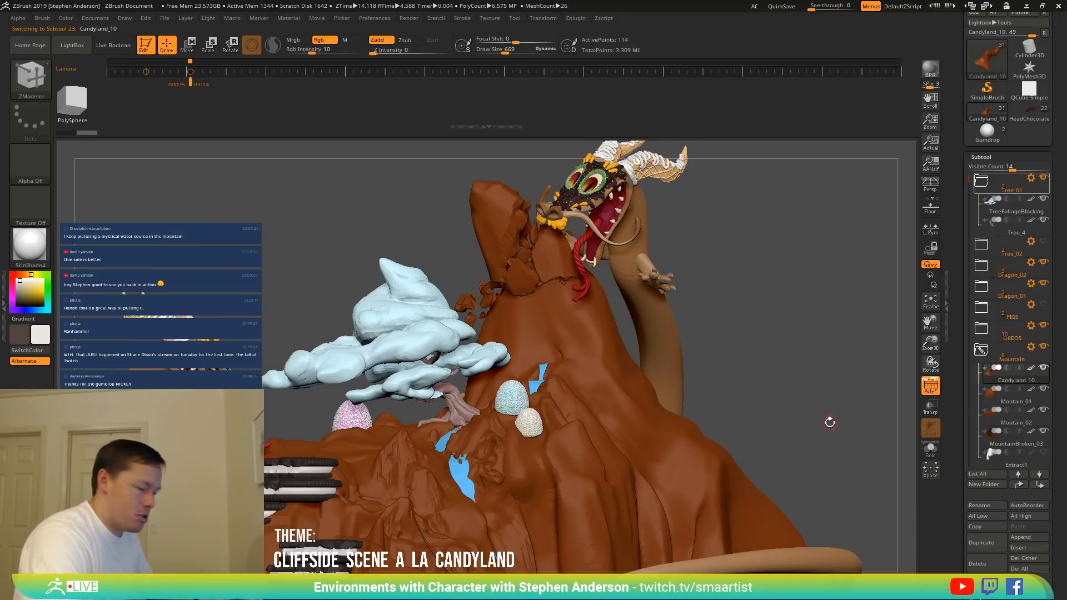
key("n")
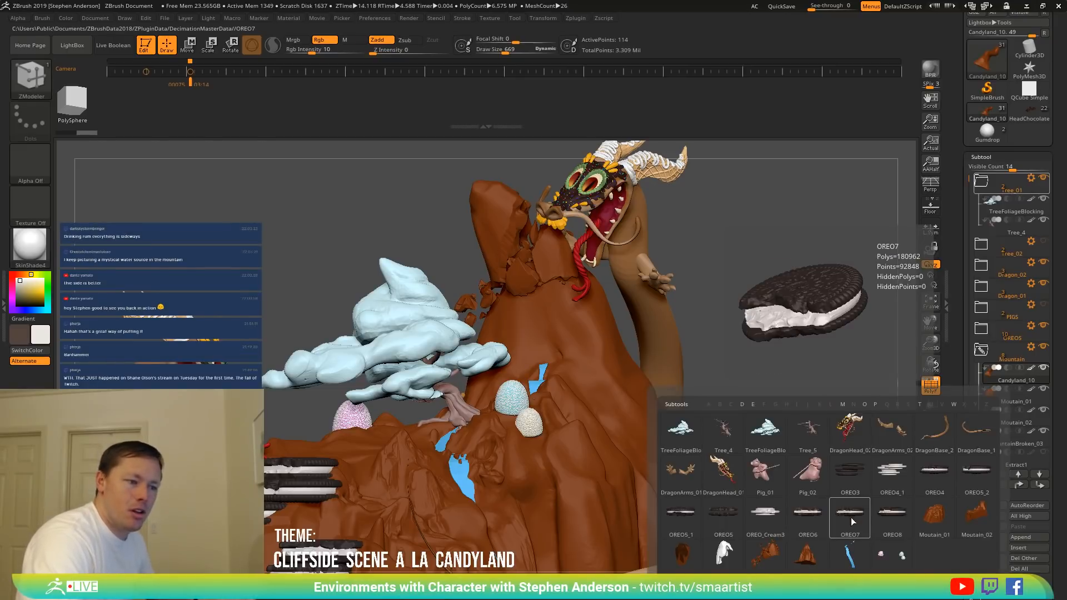
left_click(891, 556)
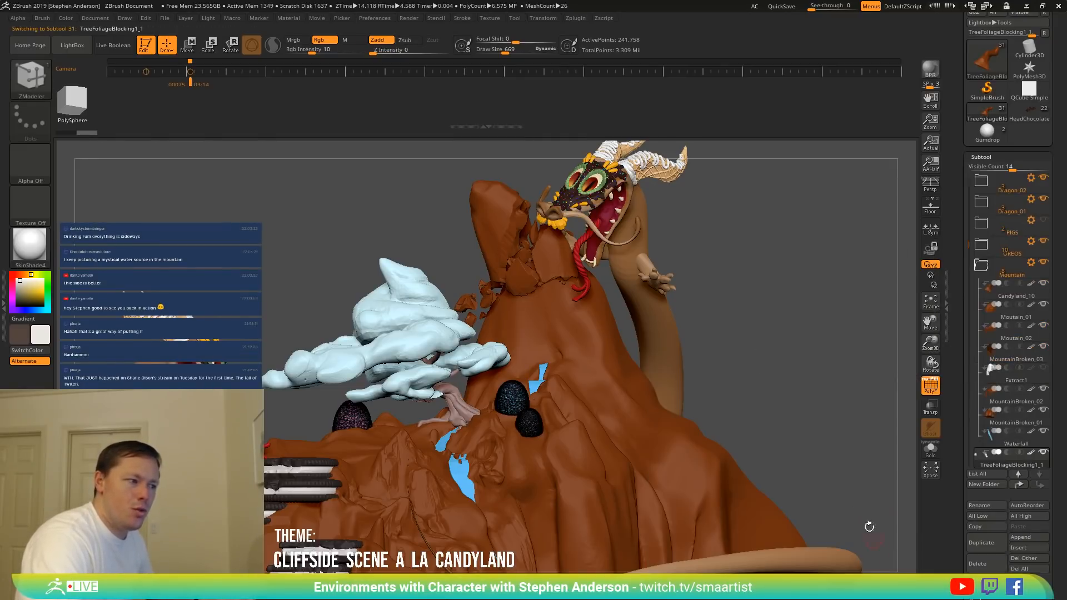
left_click(990, 507)
type("Gu")
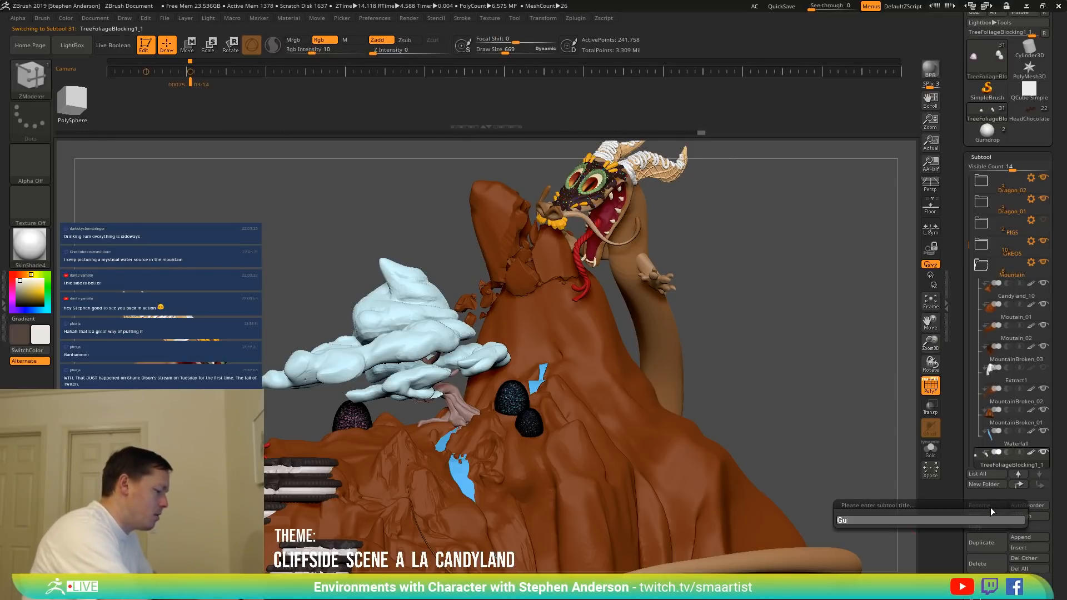
type("mdrops")
key("Return")
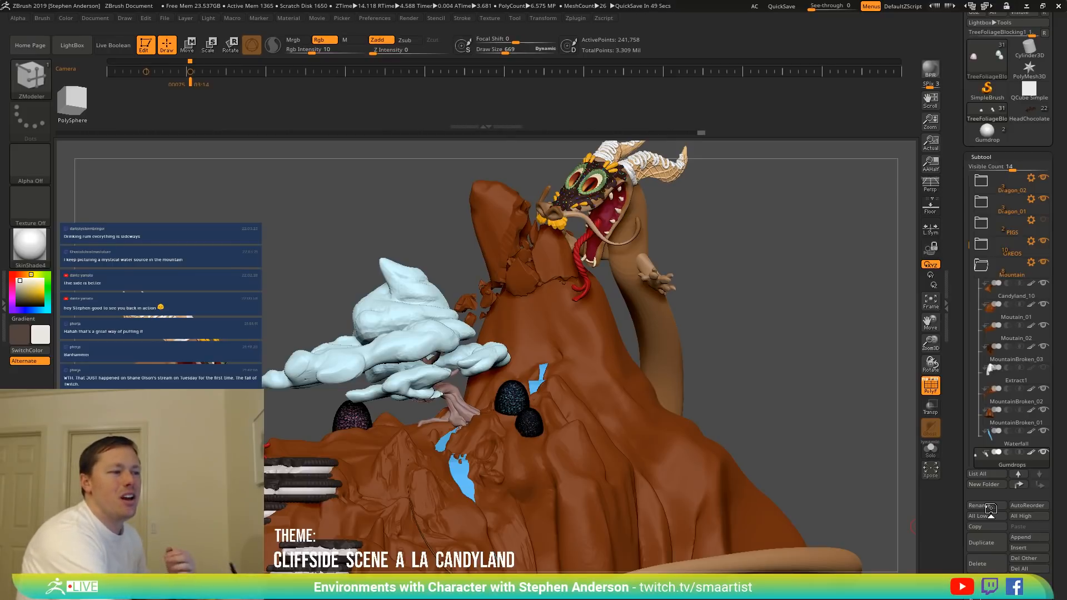
Isolate the Waterfall subtool and insert an edge loop near its top end with ZModeler's Insert edge action.
left_click(1015, 439)
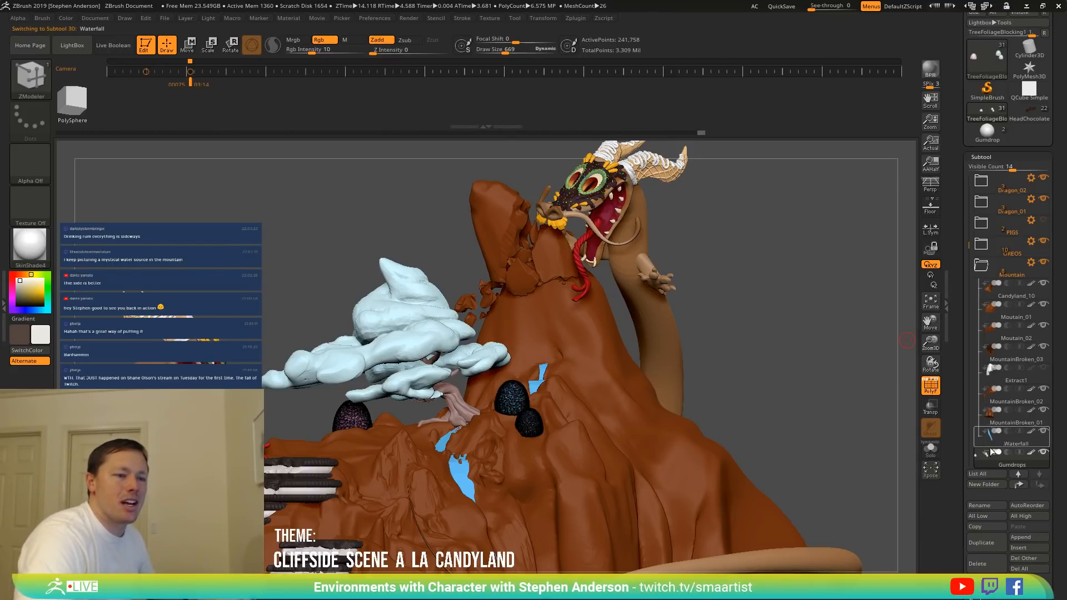
right_click_drag(557, 367, 777, 449, "ctrl")
left_click(928, 454)
left_click_drag(653, 355, 555, 369)
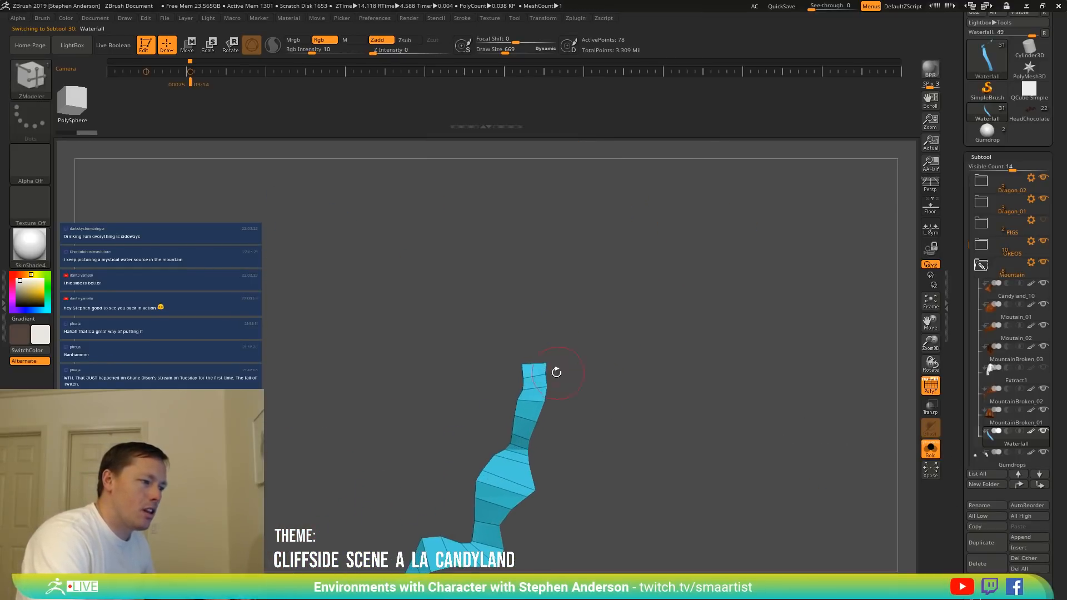
key("space")
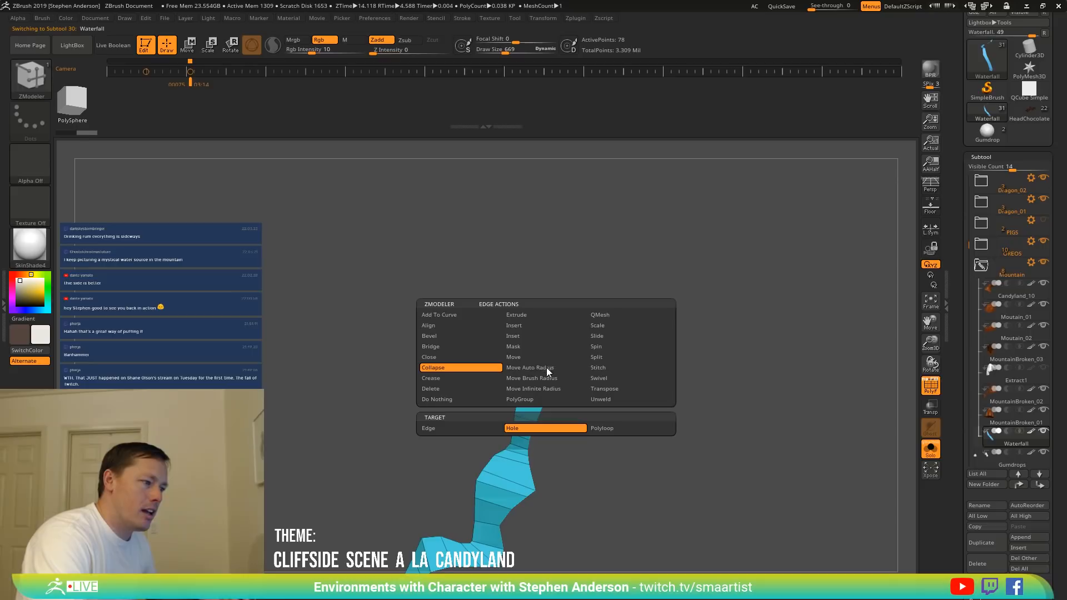
left_click(525, 325)
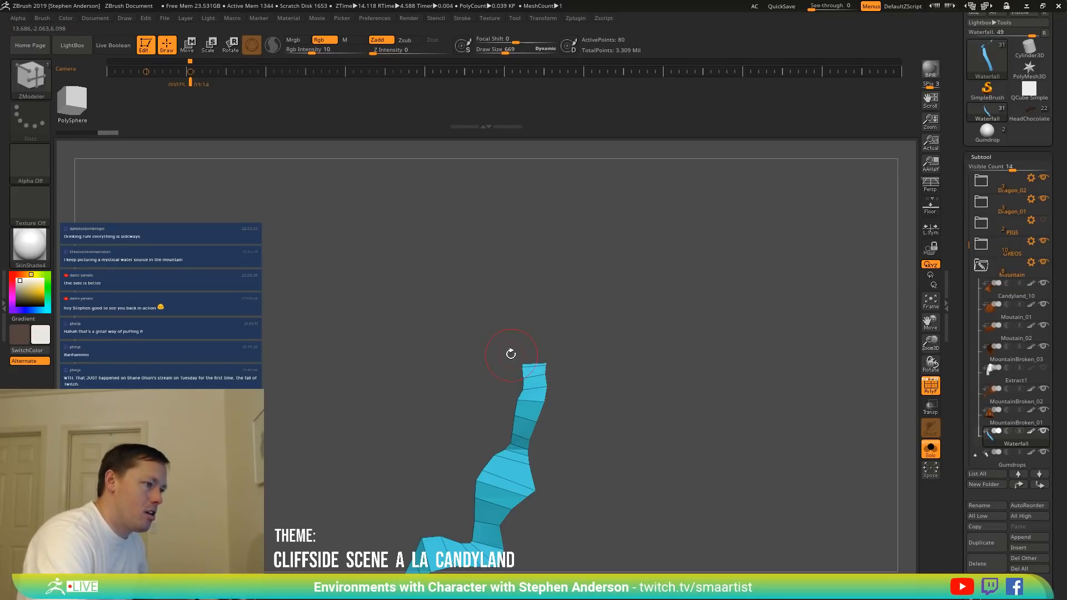
Mask all of the waterfall except its top end, bring back the full scene and extrude that end straight up the mountain.
left_click_drag(488, 343, 901, 476, "ctrl")
left_click(586, 388, "ctrl")
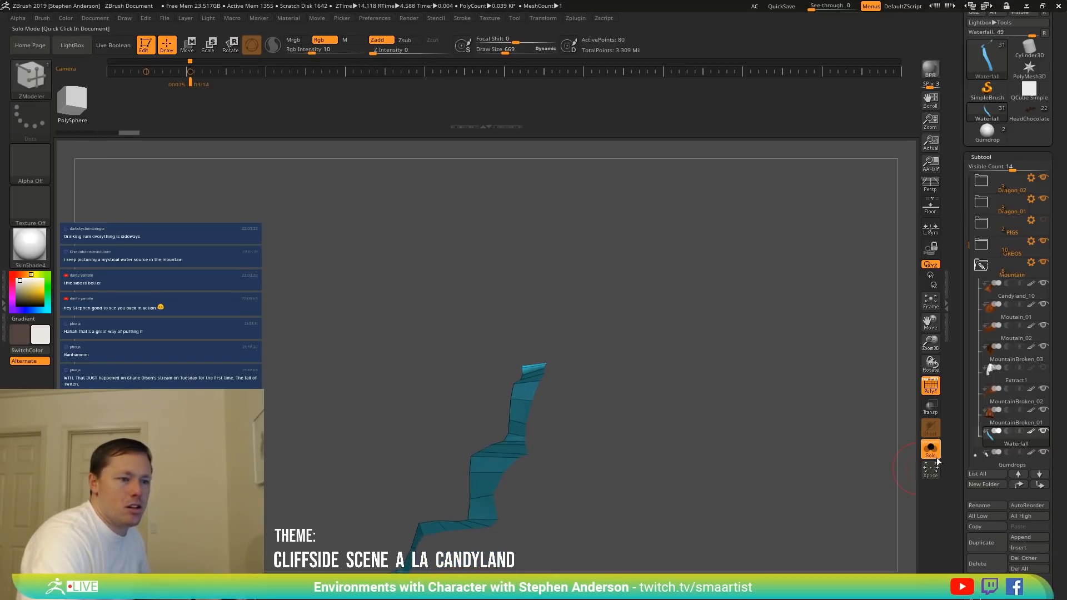
left_click(852, 430)
right_click_drag(630, 340, 548, 343)
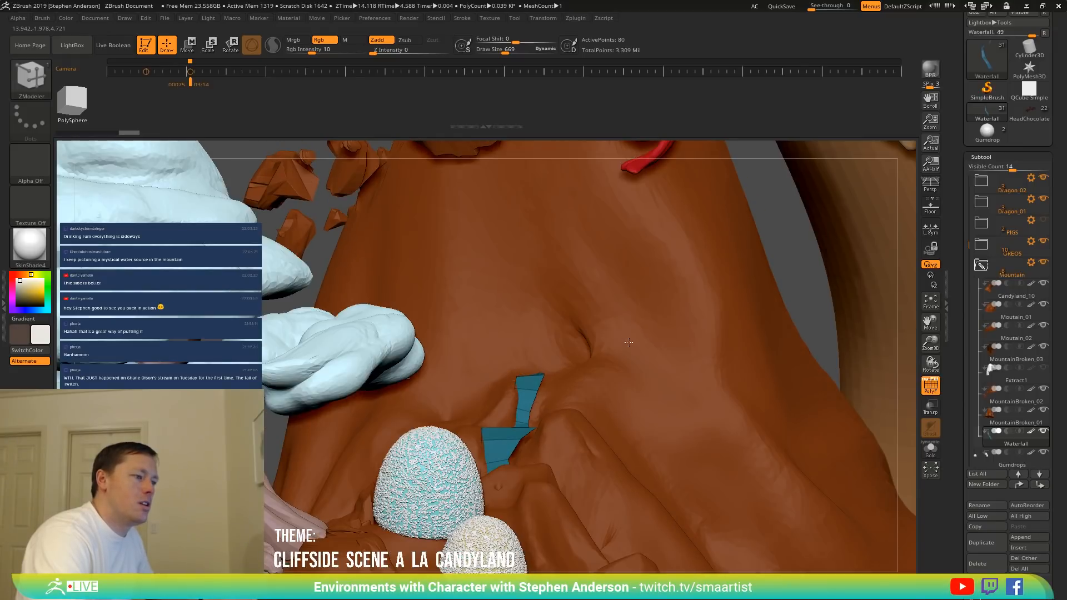
key("w")
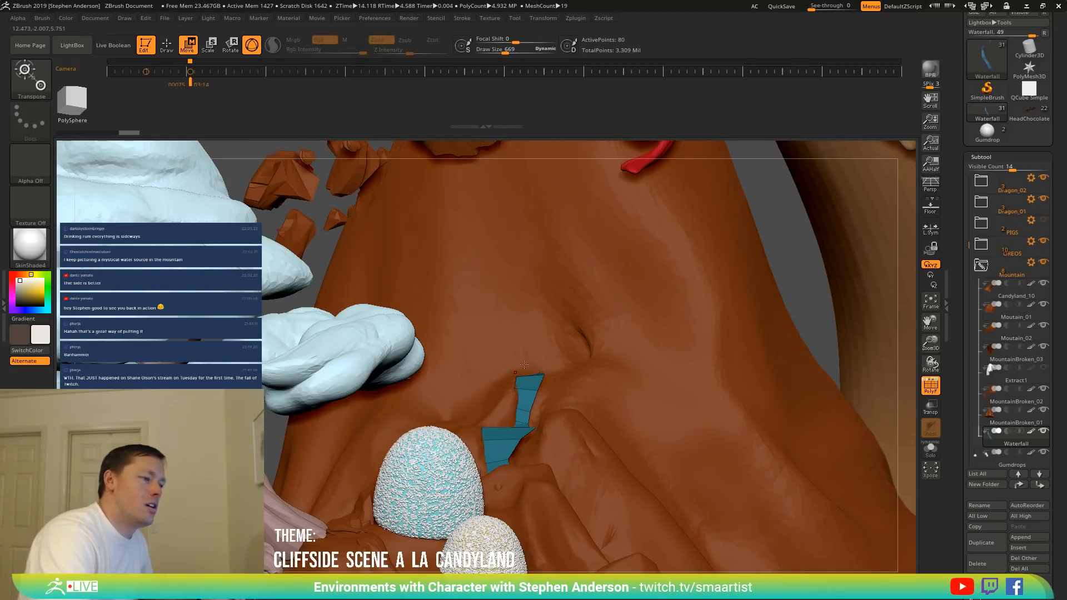
left_click(544, 371, "alt")
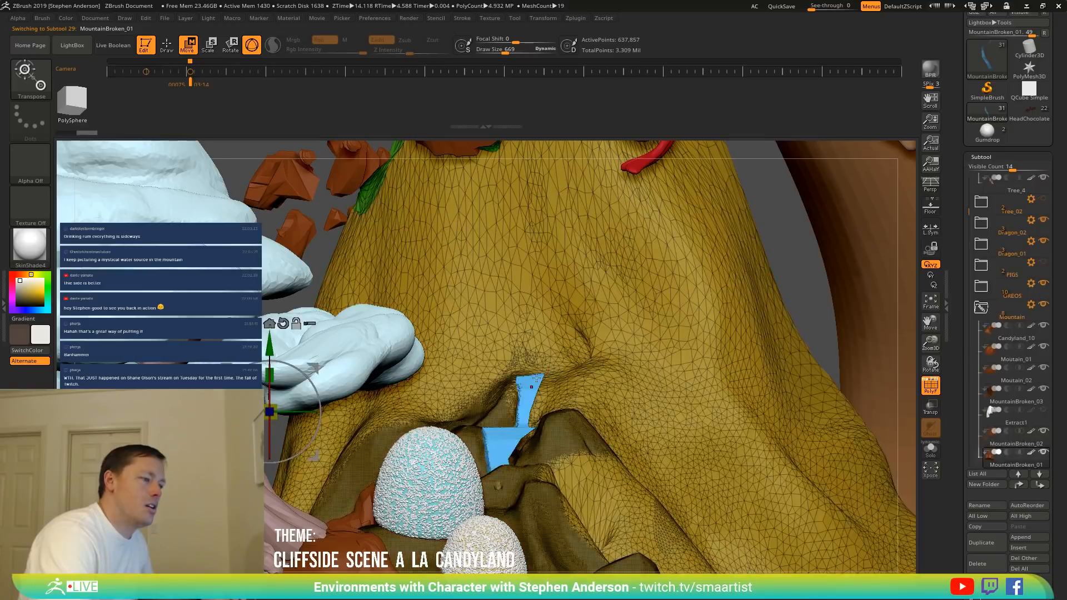
left_click(541, 375, "alt")
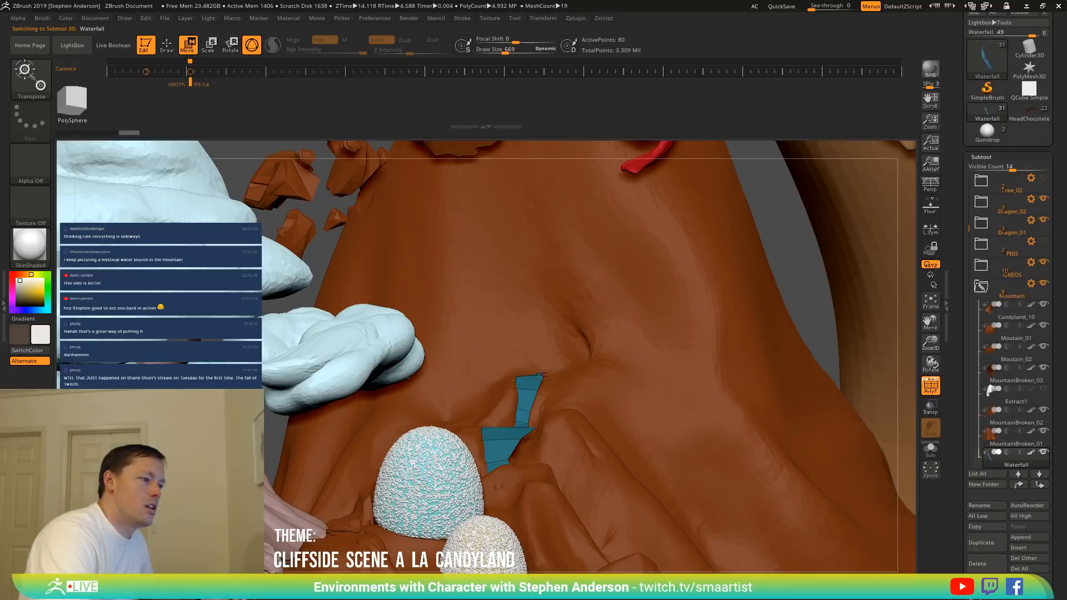
left_click(542, 375)
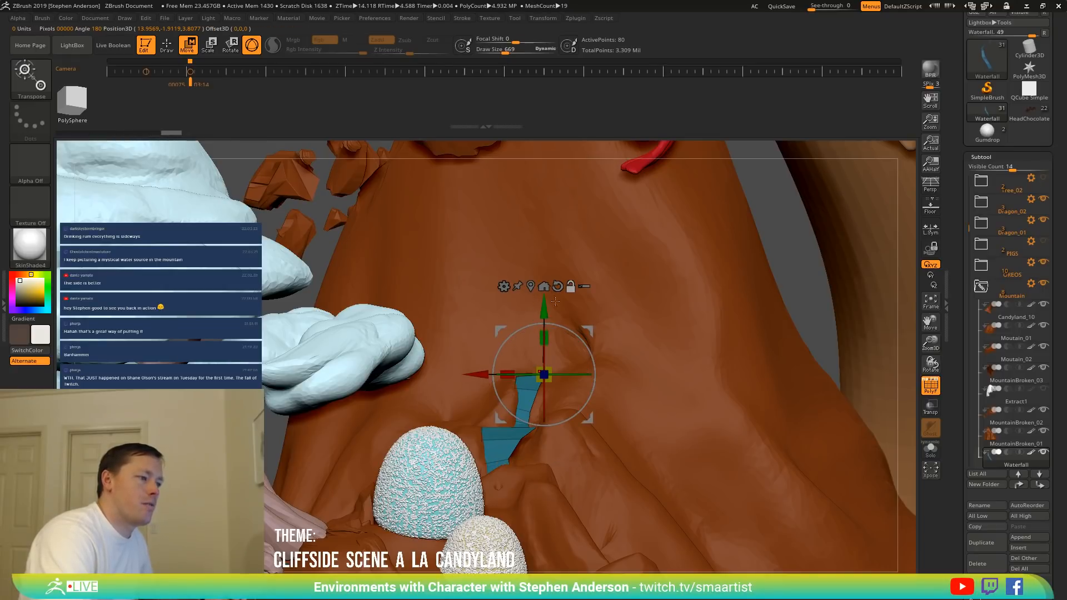
left_click_drag(555, 302, 555, 141)
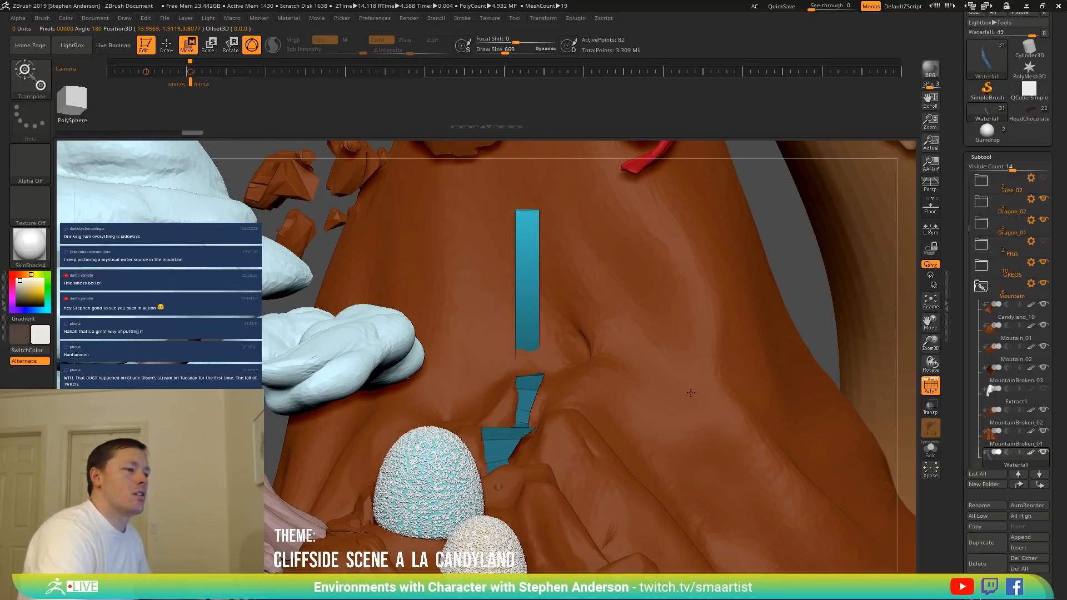
Move the extruded waterfall end up to the broken rocks and align its depth with the mountain face.
right_click_drag(691, 393, 681, 402, "alt")
right_click_drag(552, 170, 595, 276, "alt")
left_click_drag(516, 262, 518, 180)
right_click_drag(591, 250, 515, 244)
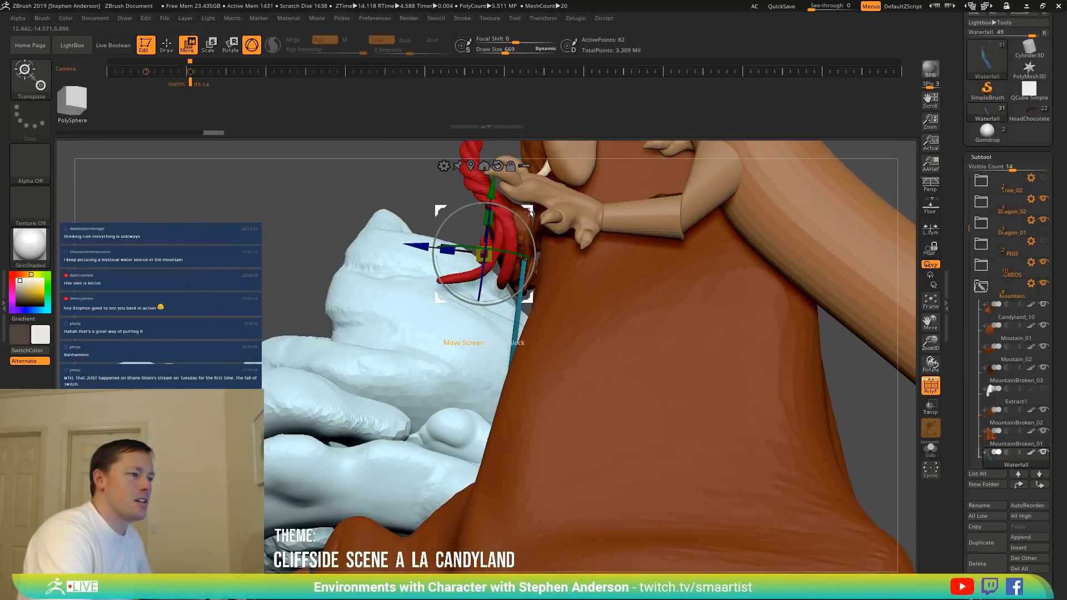
left_click_drag(528, 211, 546, 197)
right_click_drag(622, 222, 652, 310)
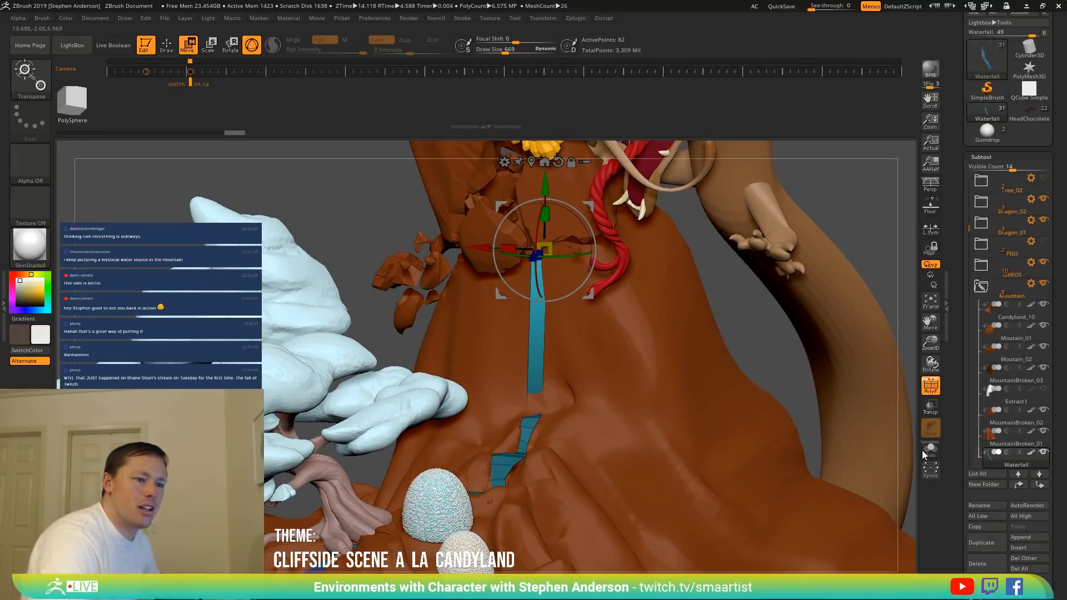
Isolate the waterfall, clear back to ZModeler and pull a thin strip from its top face with QMesh on a single poly.
left_click(938, 448)
right_click_drag(681, 267, 693, 340)
key("q")
right_click_drag(645, 226, 602, 322, "alt")
key("space")
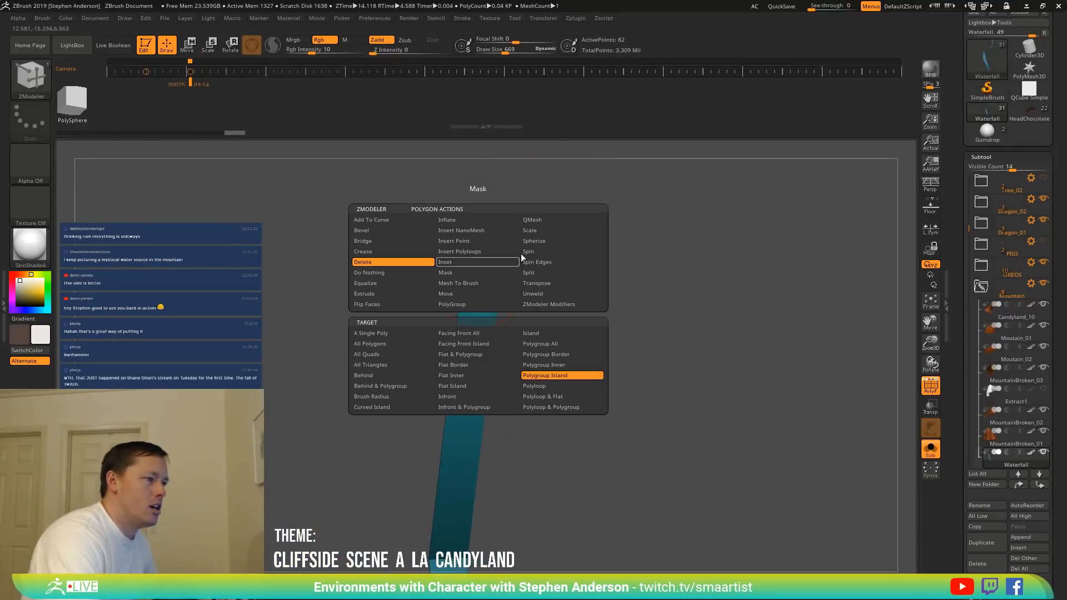
left_click(544, 220)
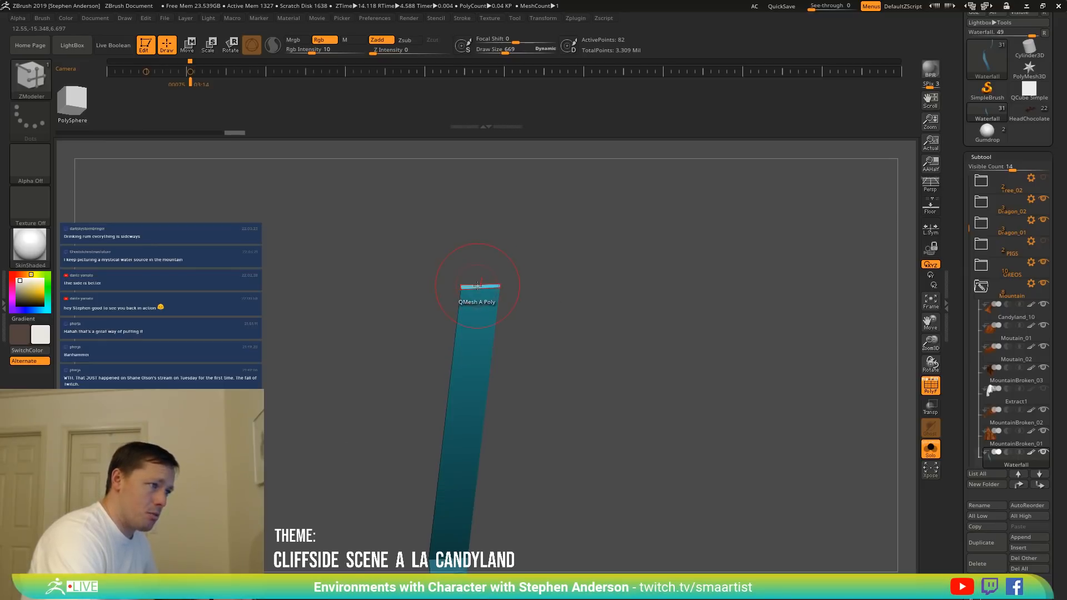
left_click_drag(479, 279, 478, 278)
Extend the thin top strip sideways on both sides of the waterfall with QMesh, forming a T shape.
right_click_drag(465, 259, 495, 309)
left_click_drag(458, 288, 312, 290)
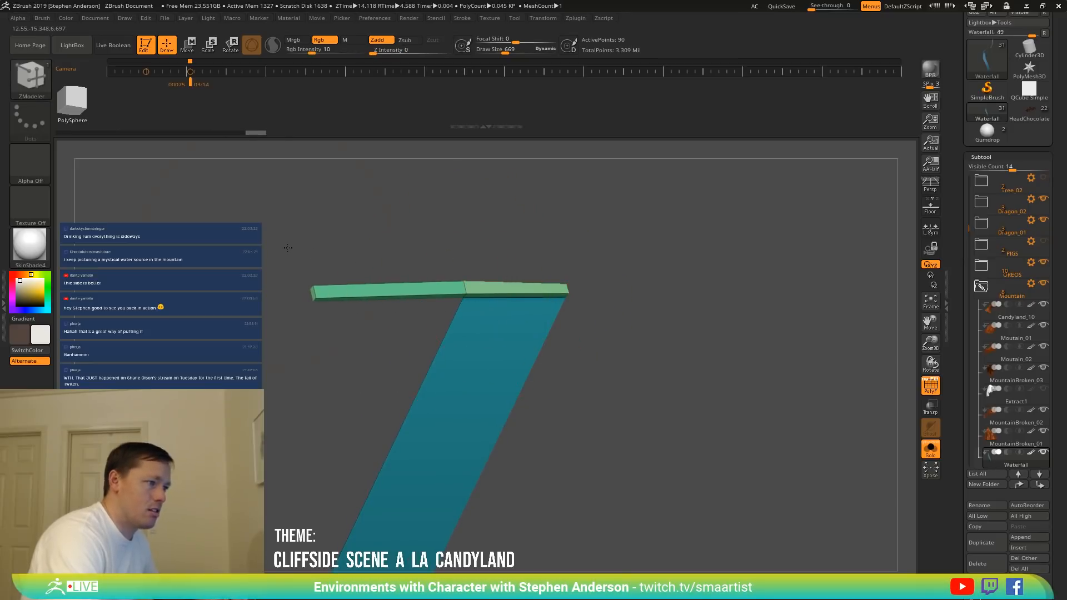
right_click_drag(355, 328, 445, 322)
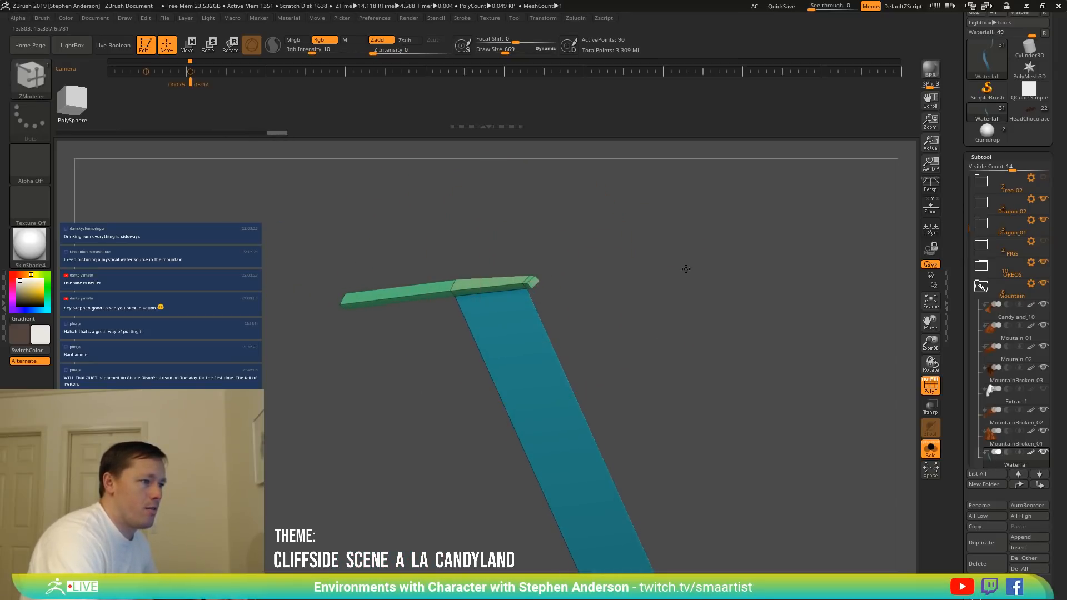
left_click_drag(685, 269, 709, 288)
right_click_drag(645, 307, 606, 294)
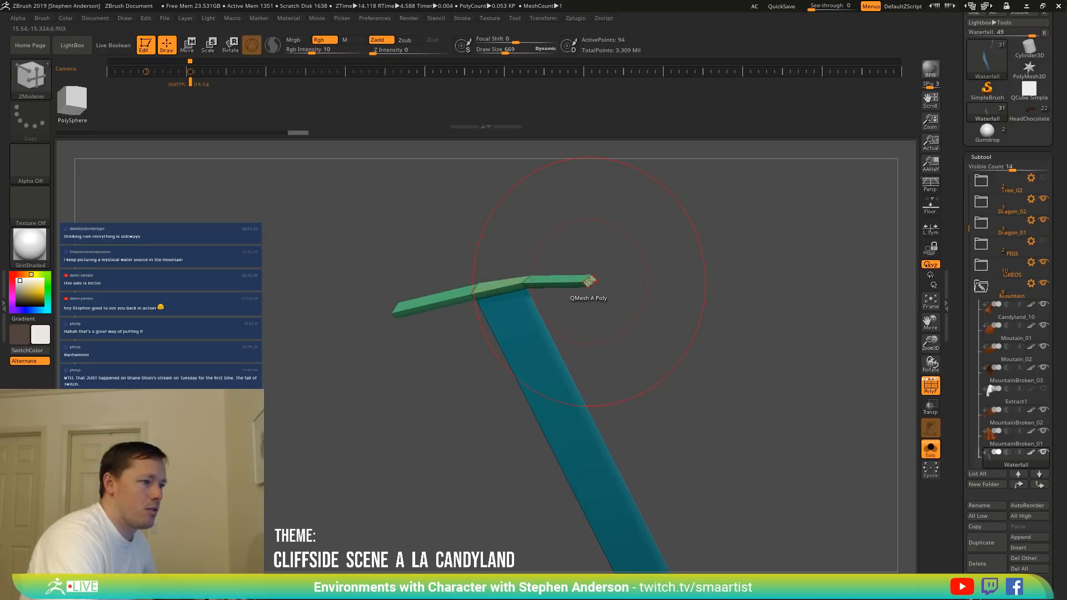
Set ZModeler's polygon action to Delete and remove the end cap and surplus polygons from the first side arm of the top strip.
key("space")
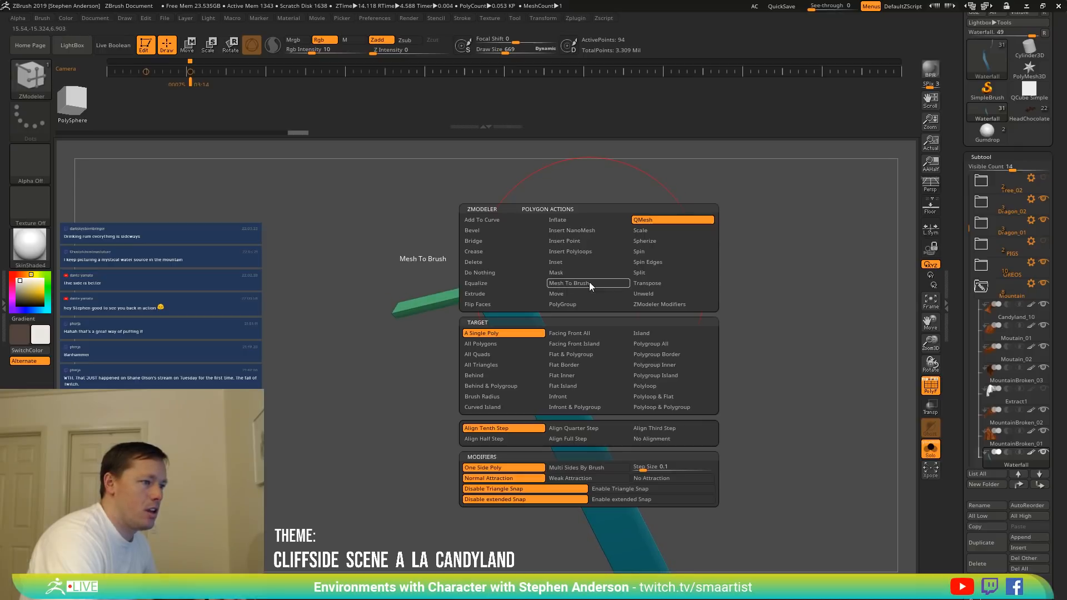
left_click(488, 260)
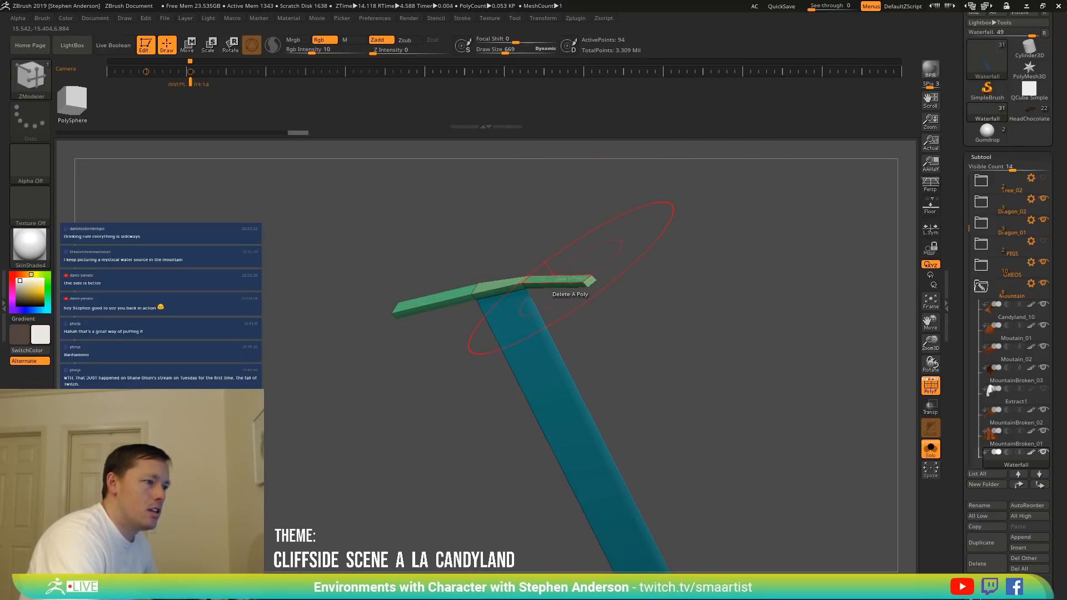
left_click(578, 279)
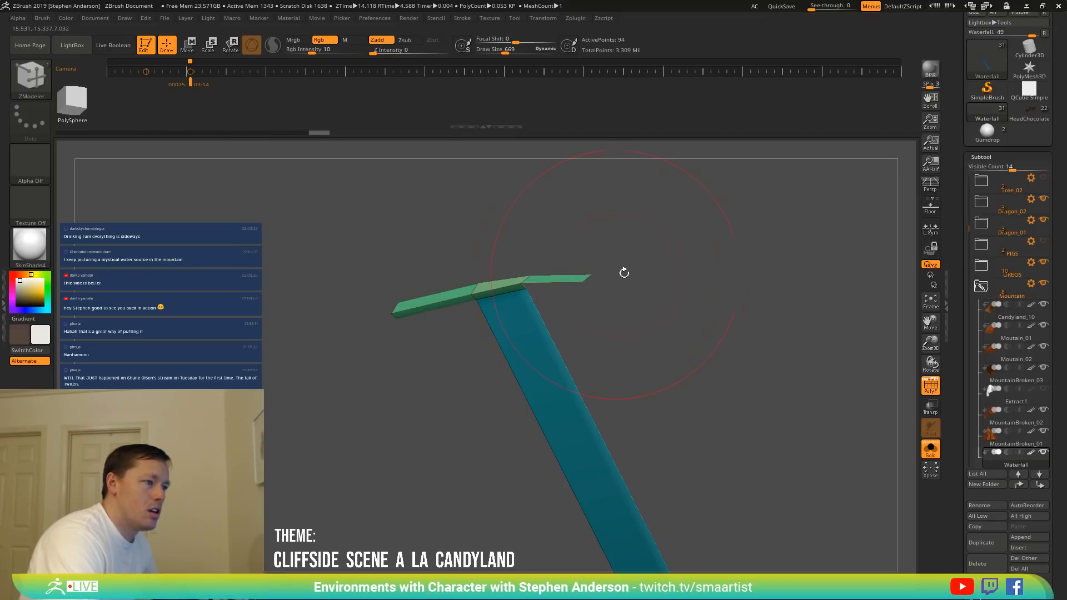
left_click_drag(623, 273, 626, 281)
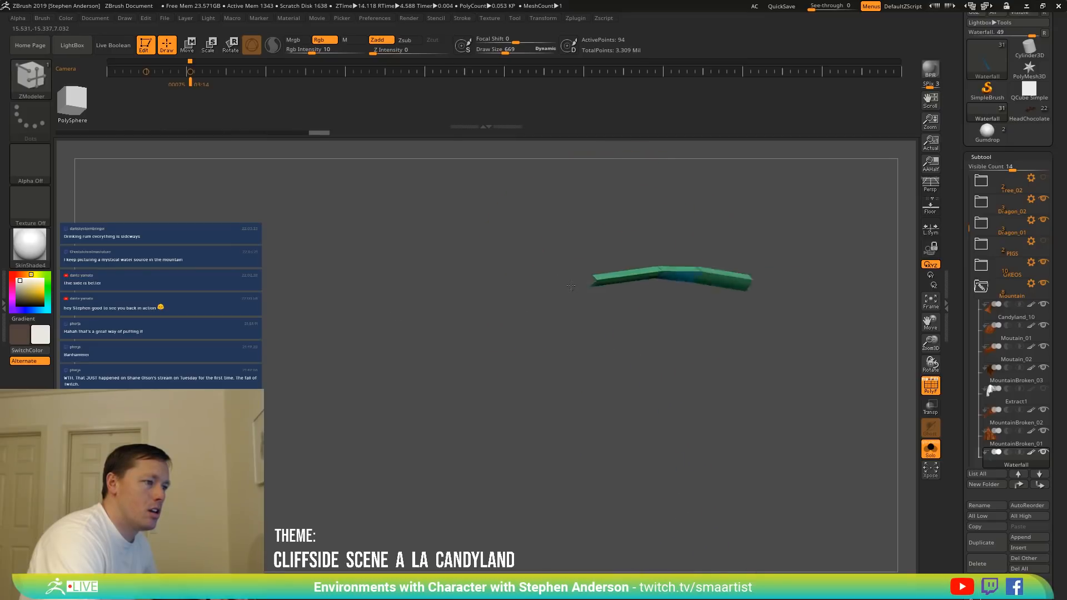
left_click(623, 277)
left_click(744, 279)
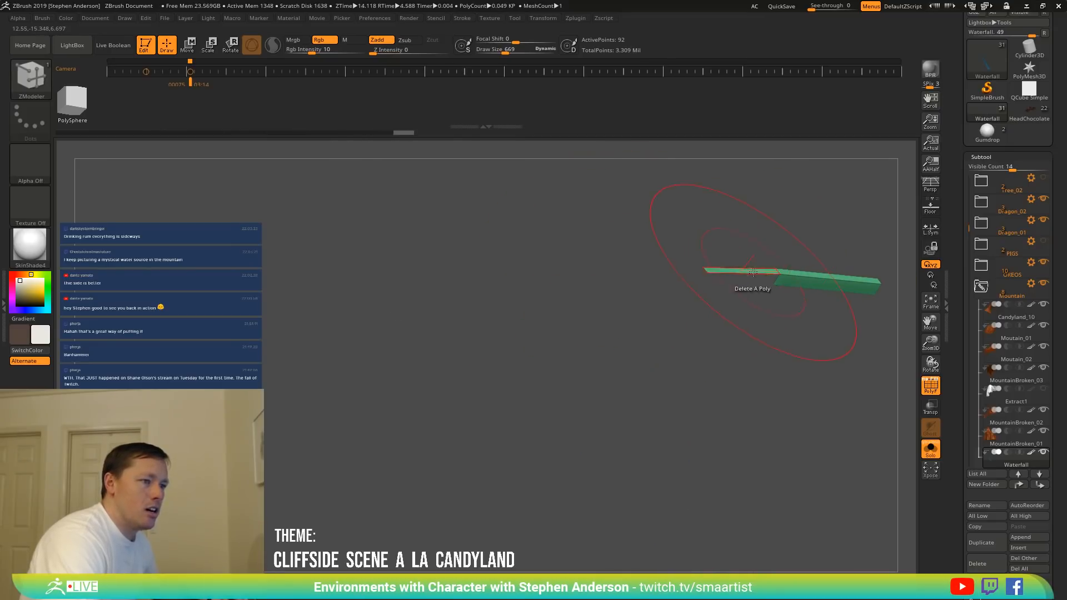
left_click(754, 271)
left_click(801, 274)
left_click(800, 285)
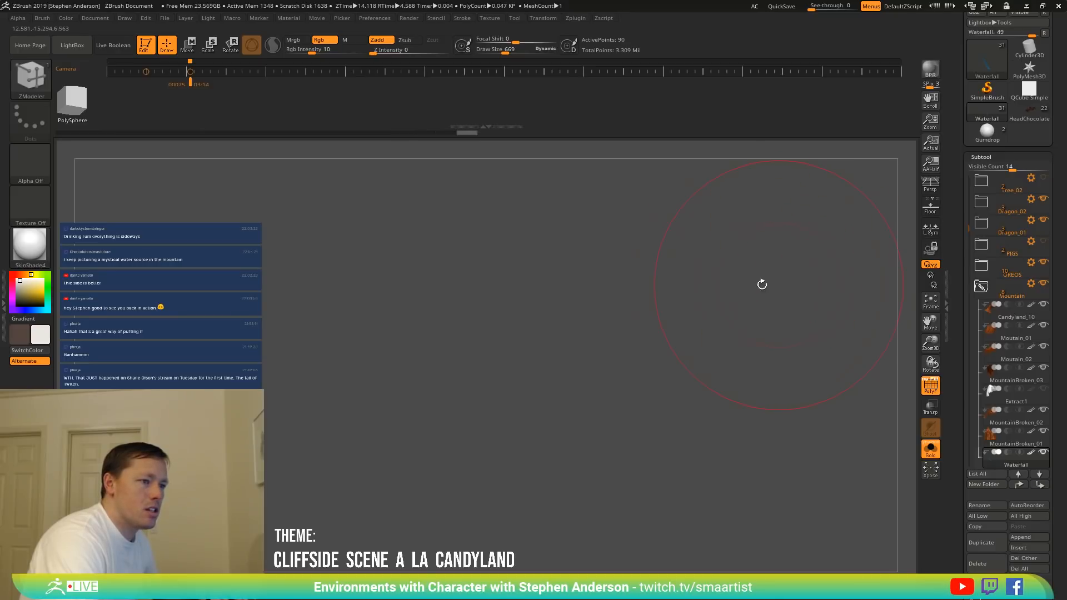
Delete the surplus polygons from the opposite side arm of the waterfall's top strip.
left_click_drag(762, 284, 759, 289)
right_click_drag(759, 288, 644, 267)
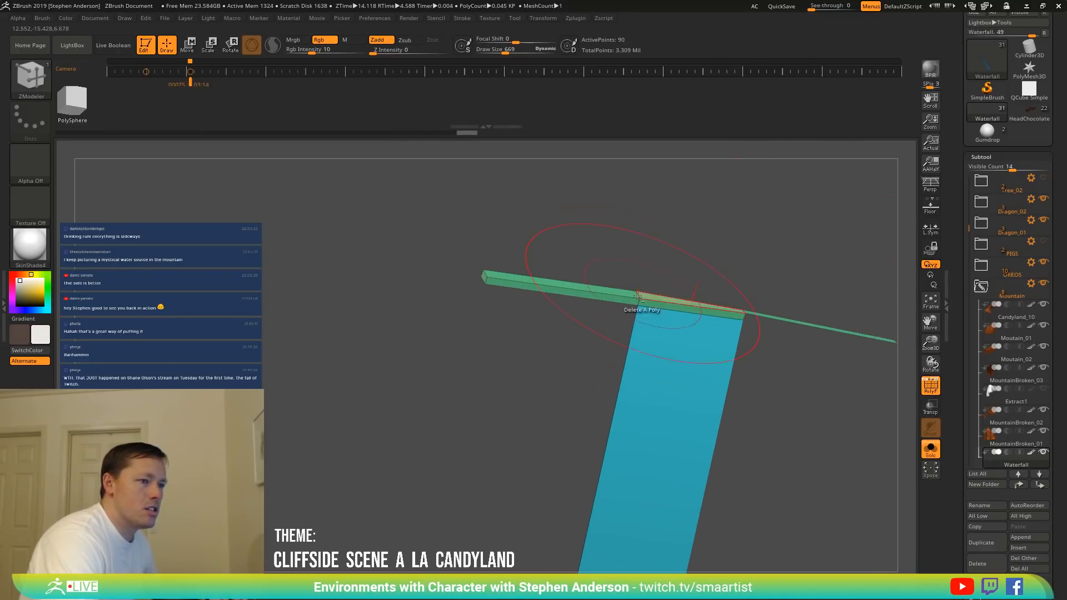
right_click_drag(636, 303, 595, 322)
left_click(561, 295)
left_click(561, 295)
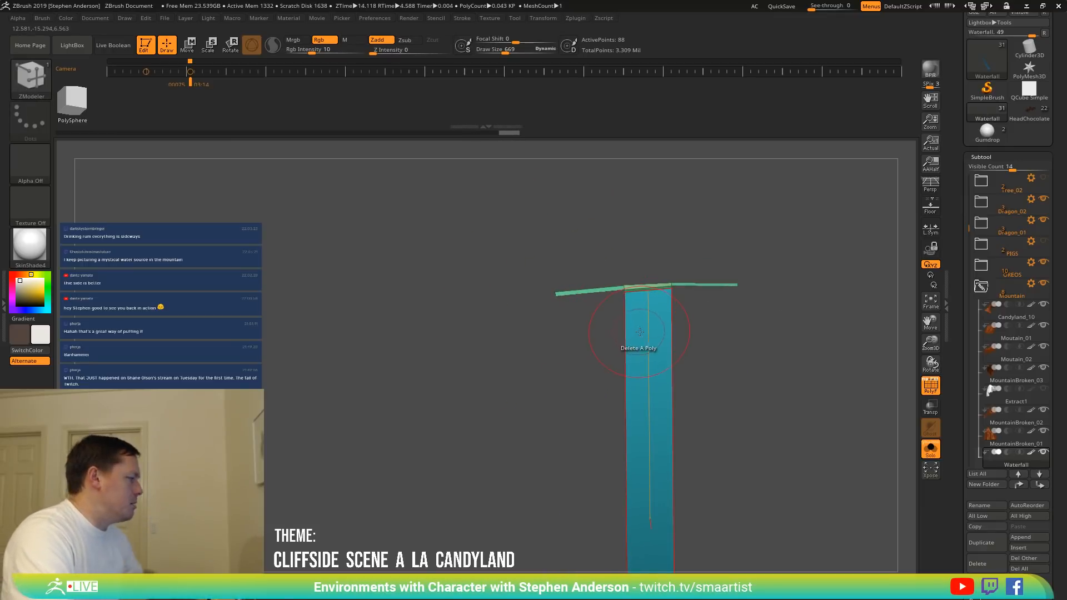
Compare the isolated T-shaped top strip with the surrounding mountain to check how its side arms sit in the scene.
right_click_drag(629, 333, 649, 326)
mouse_move(649, 327)
right_mouse_down("ctrl")
mouse_move(655, 286)
mouse_move(561, 278)
mouse_move(707, 374)
right_mouse_up("ctrl")
key("shift+f")
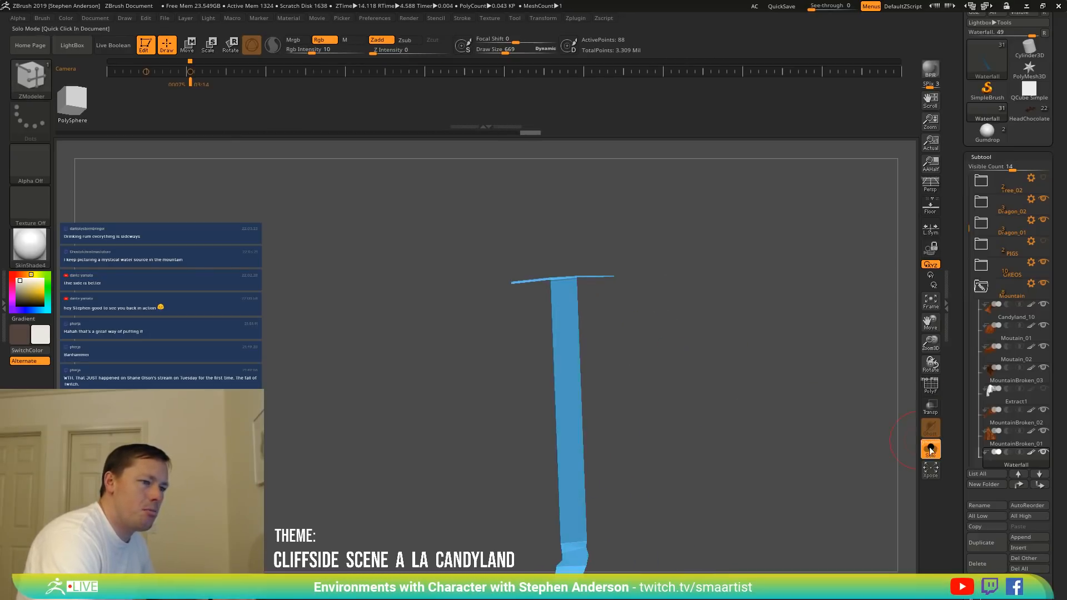
left_click(931, 452)
mouse_move(593, 284)
right_mouse_down("ctrl")
mouse_move(577, 326)
mouse_move(596, 269)
mouse_move(625, 273)
mouse_move(578, 288)
right_mouse_up("ctrl")
left_click(930, 449)
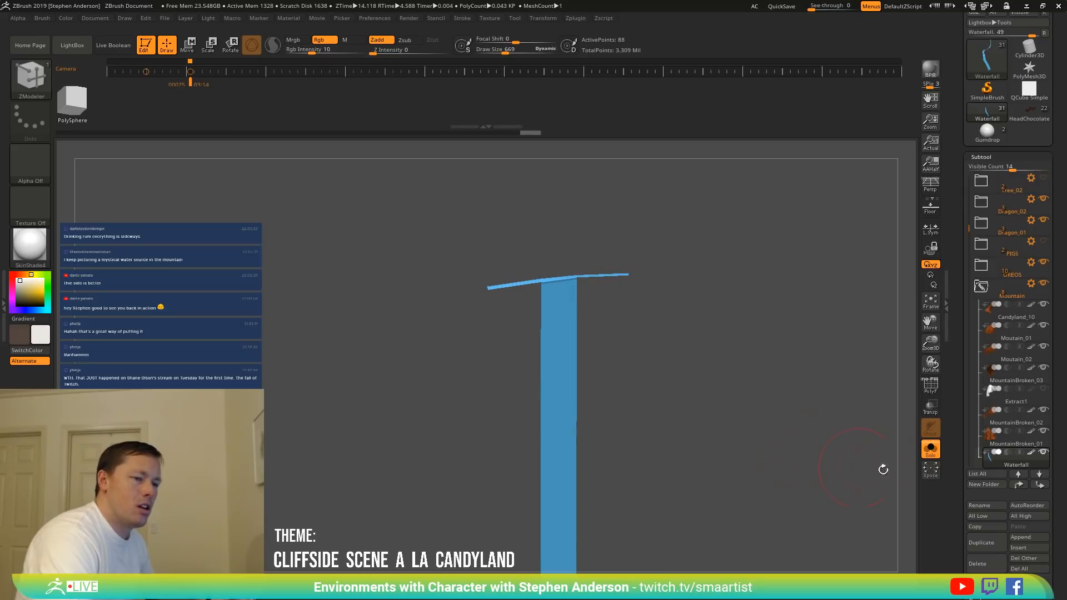
left_click(930, 449)
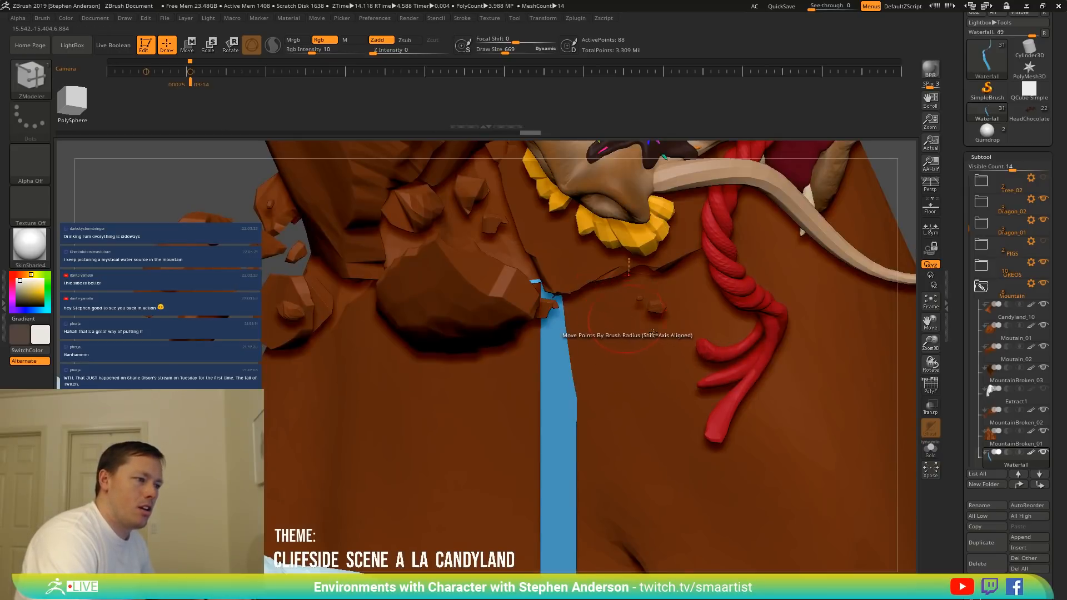
left_click(930, 449)
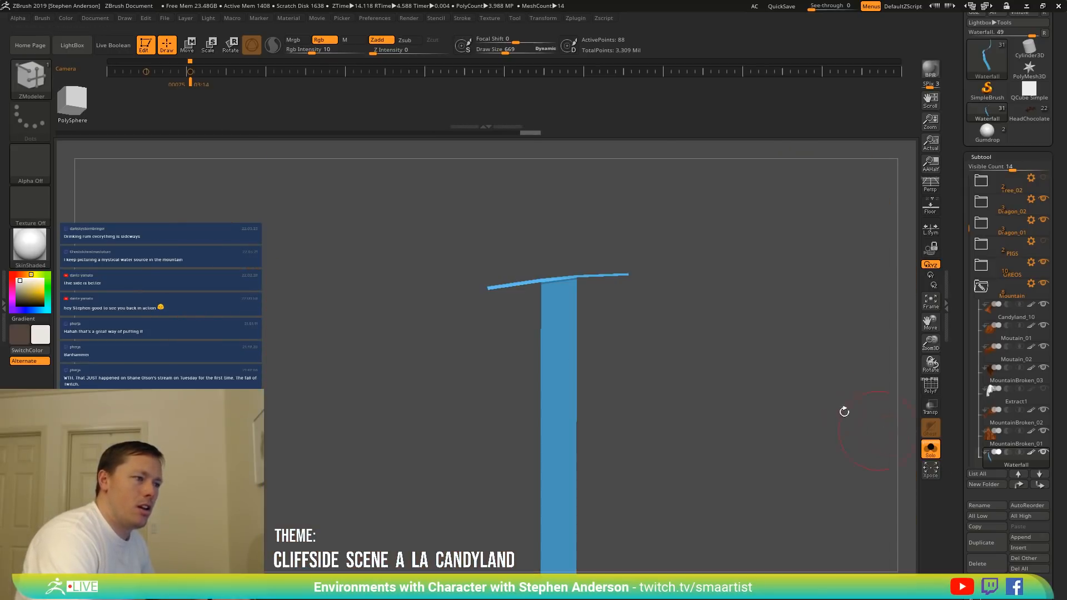
Insert an edge loop near the outer end of one side arm and mask all of the waterfall except that arm's tip.
left_click(614, 277)
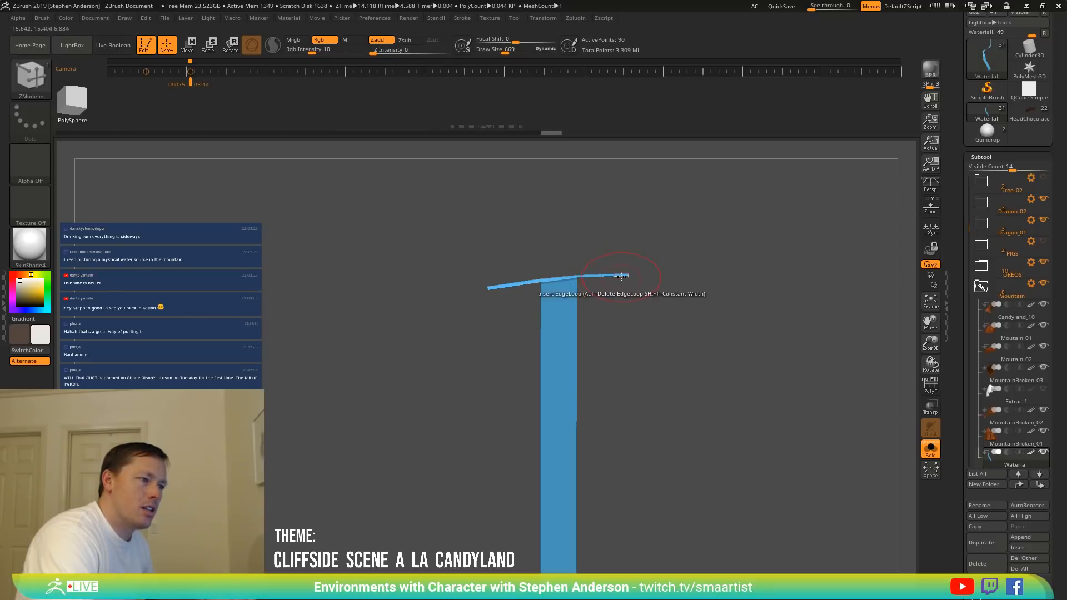
right_click_drag(622, 268, 658, 305, "ctrl")
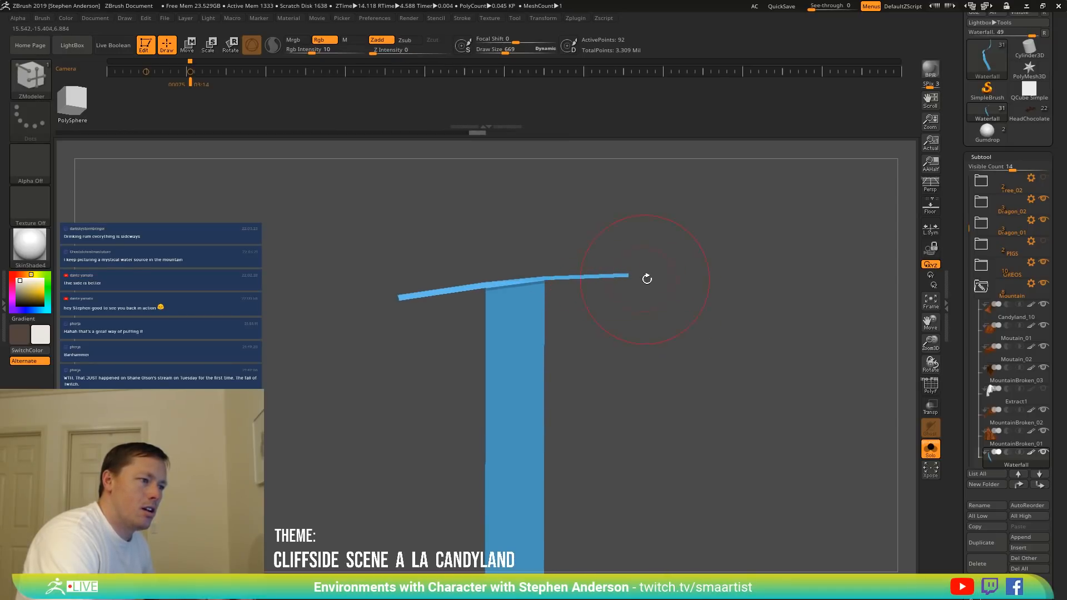
key("ctrl")
left_click(610, 265, "ctrl")
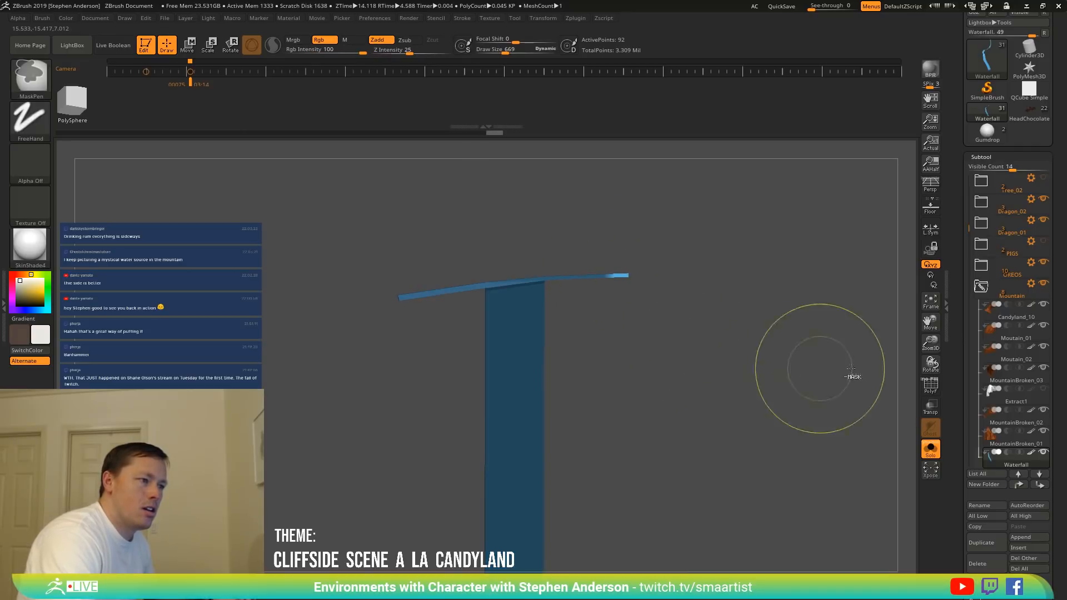
Center the transform gizmo on the unmasked arm tip and move the tip away from the strip.
key("w")
left_click_drag(595, 313, 606, 334)
key("ctrl+z")
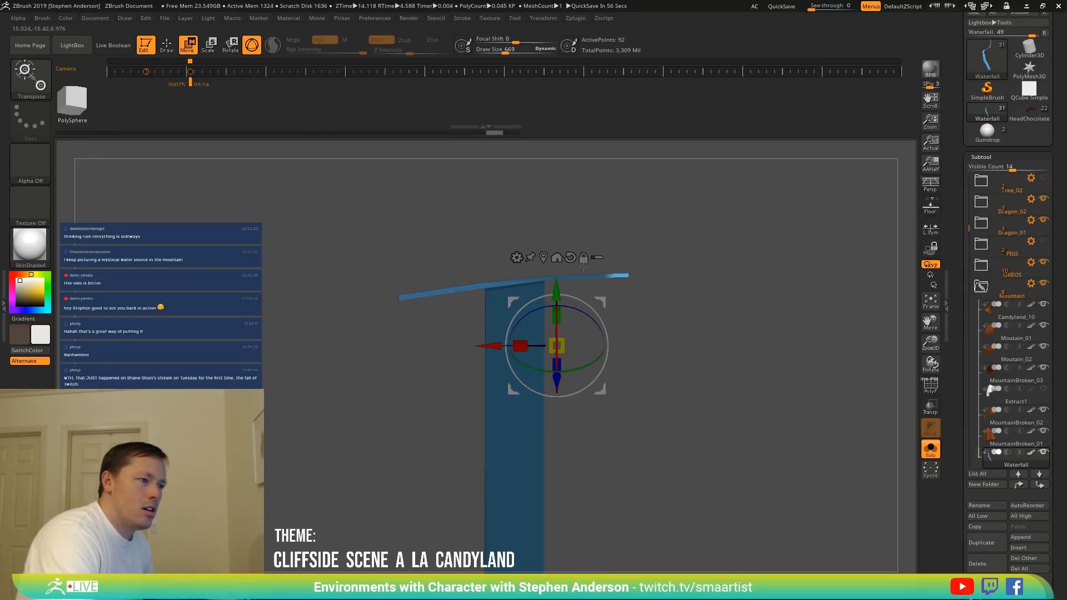
left_click(543, 258, "alt")
left_click_drag(650, 233, 675, 268)
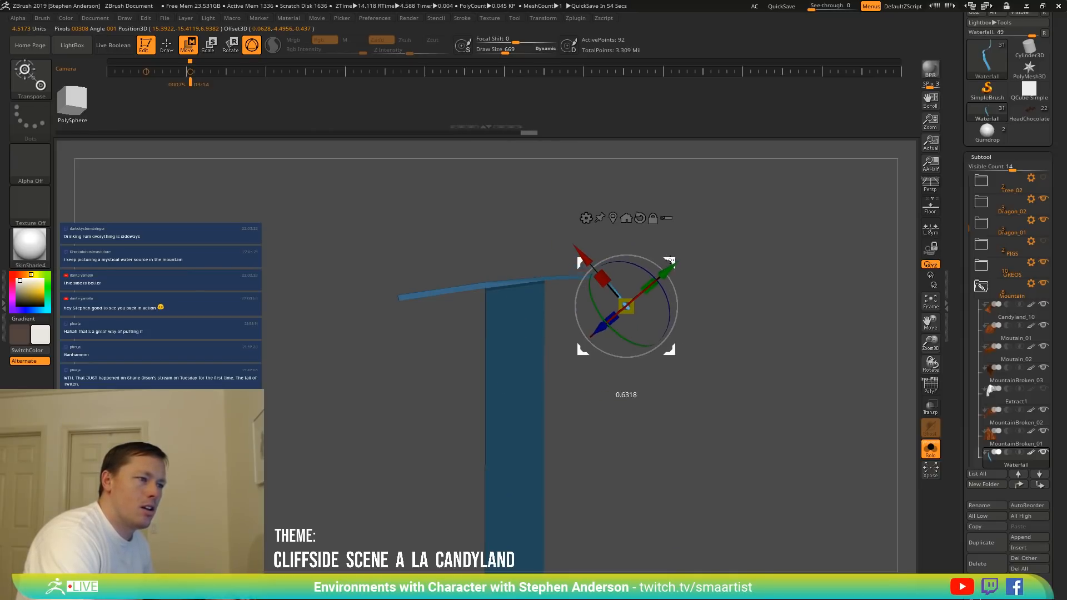
Show the full scene and reposition and rotate the unmasked arm tip against the mountain's broken ledge.
left_click(929, 450)
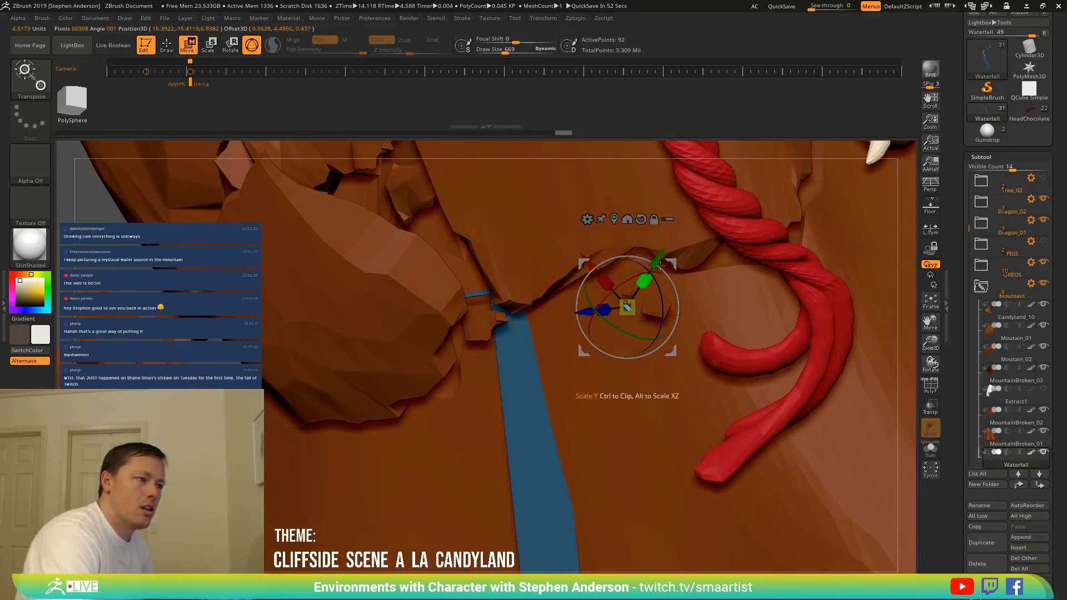
left_click_drag(671, 263, 623, 241)
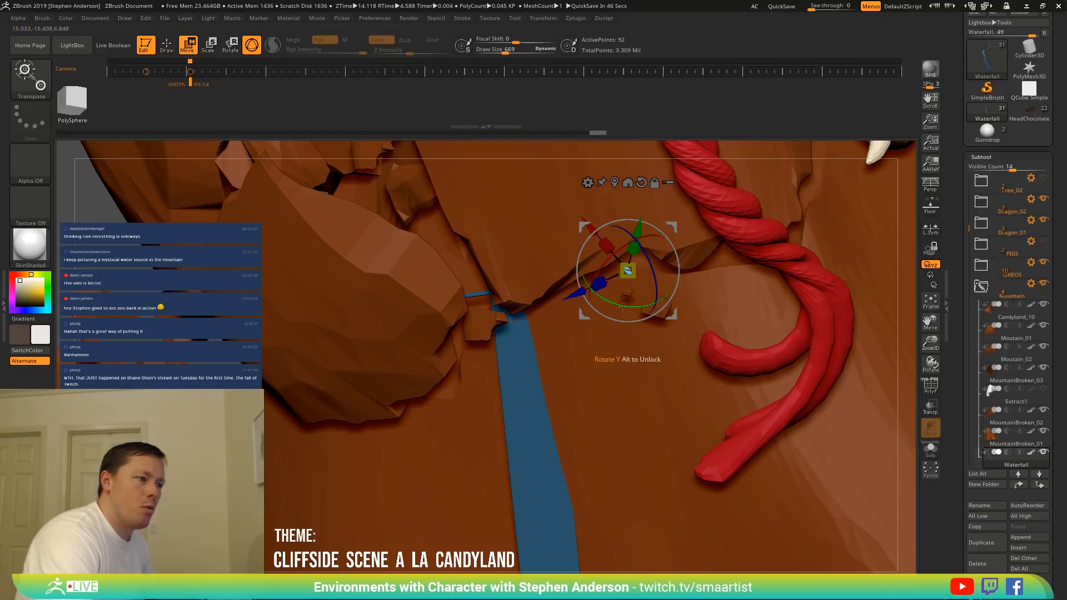
left_click_drag(620, 306, 602, 300)
left_click_drag(670, 242, 674, 249)
right_click_drag(723, 226, 628, 233)
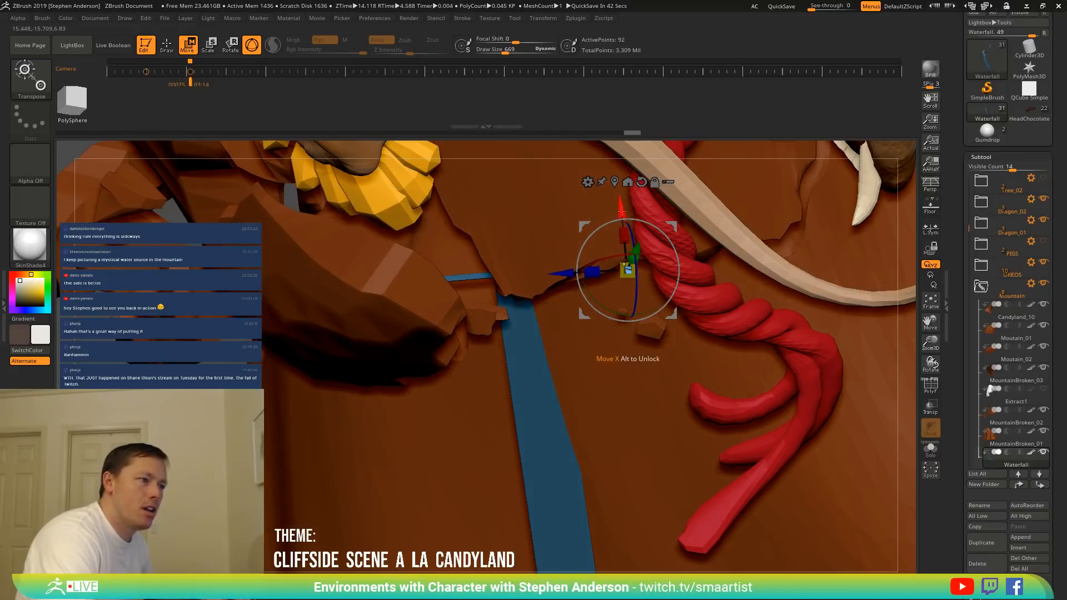
left_click_drag(623, 218, 626, 220)
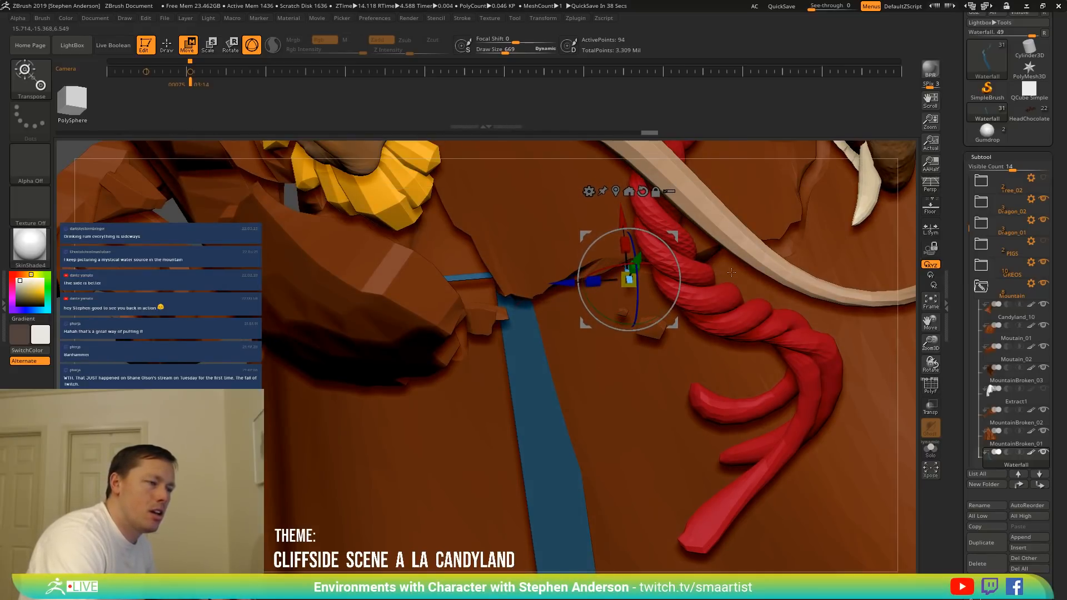
mouse_move(731, 272)
right_mouse_down()
mouse_move(758, 265)
mouse_move(742, 253)
mouse_move(723, 260)
right_mouse_up()
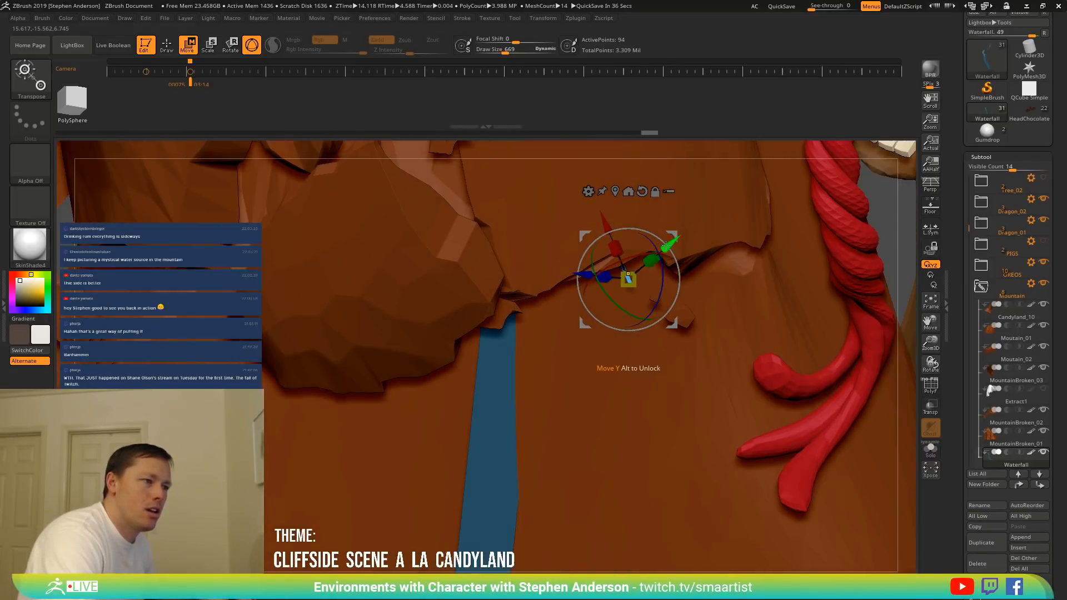
Extrude the unmasked arm tip down the mountainside as a thin second stream and clear the mask.
left_click_drag(665, 246, 677, 412, "ctrl")
mouse_move(683, 296)
right_mouse_down("ctrl")
mouse_move(653, 238)
mouse_move(674, 295)
mouse_move(686, 307)
mouse_move(695, 292)
right_mouse_up("ctrl")
left_click_drag(669, 372, 695, 518)
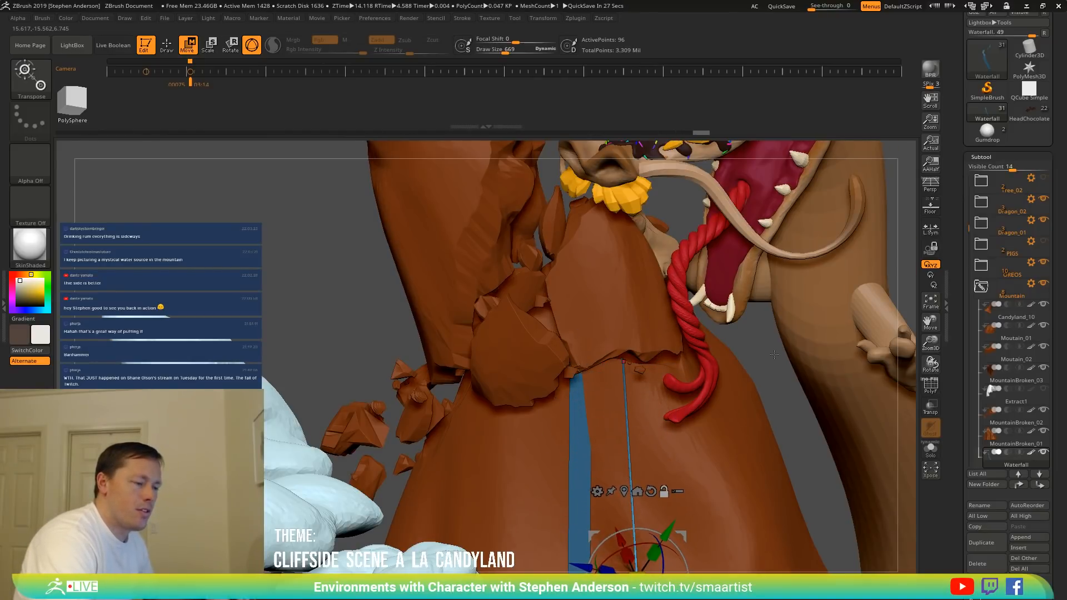
right_click_drag(774, 355, 778, 284)
right_click_drag(724, 385, 725, 379, "alt")
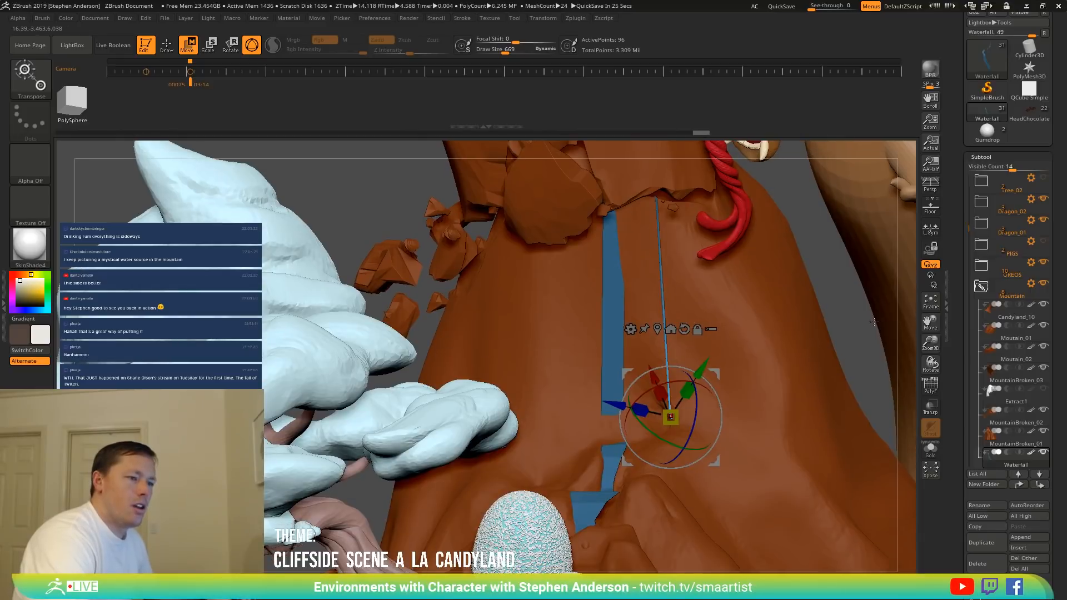
left_click_drag(845, 315, 827, 333, "ctrl")
Switch to the Move brush and nudge the lower ends of the waterfall and the thin stream into the mountain surface.
key("b")
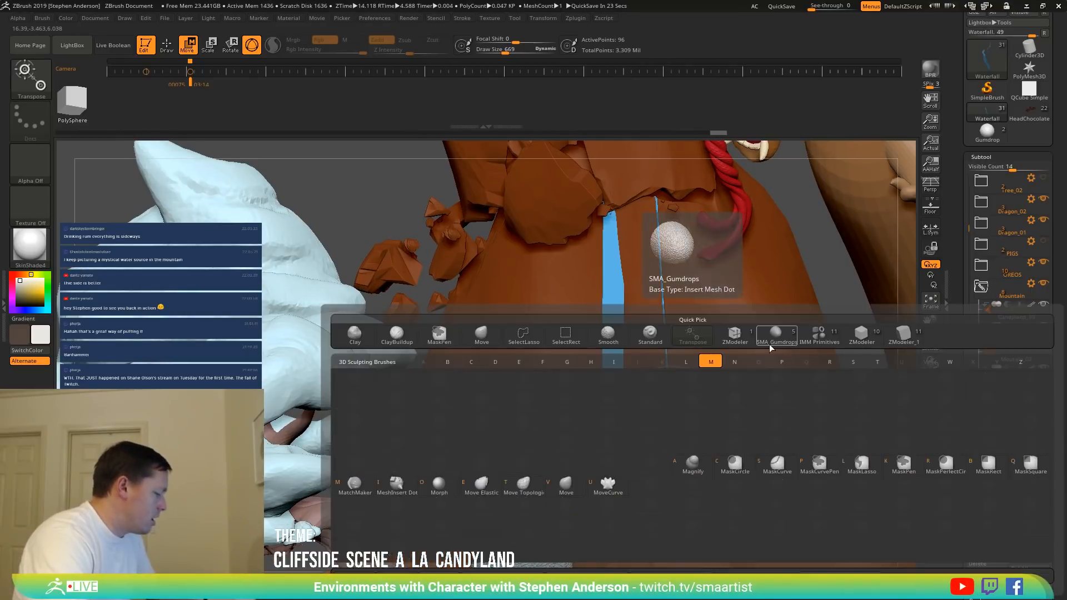
key("m")
key("v")
key("s")
left_click_drag(612, 413, 622, 420)
right_click_drag(633, 354, 659, 398)
left_click_drag(669, 400, 664, 404)
right_click_drag(645, 383, 667, 400)
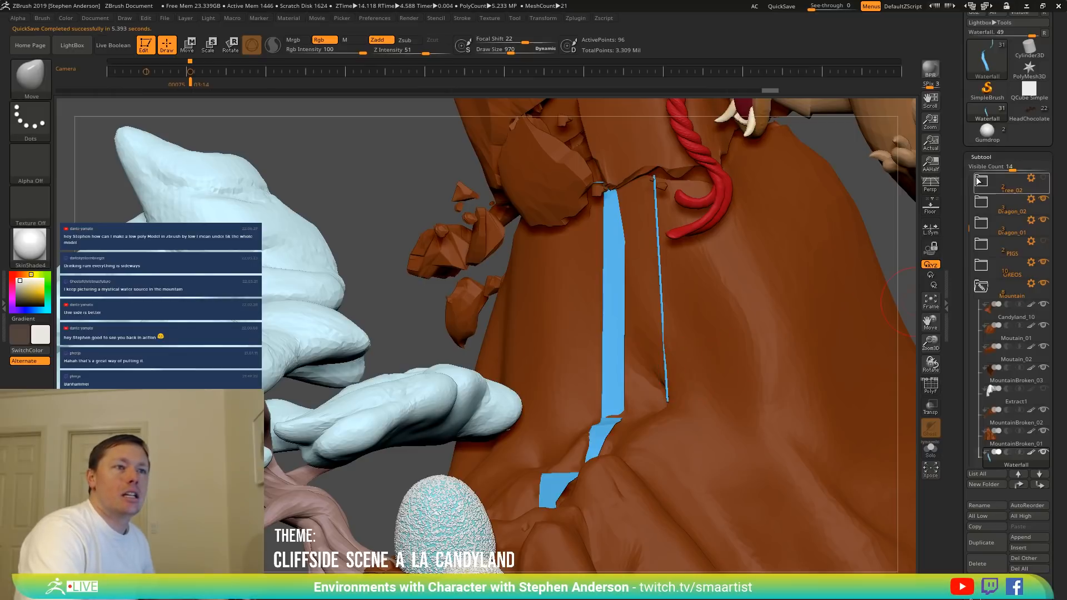
Save the tool as Candyland_11 in the _CandyLand project folder.
key("ctrl")
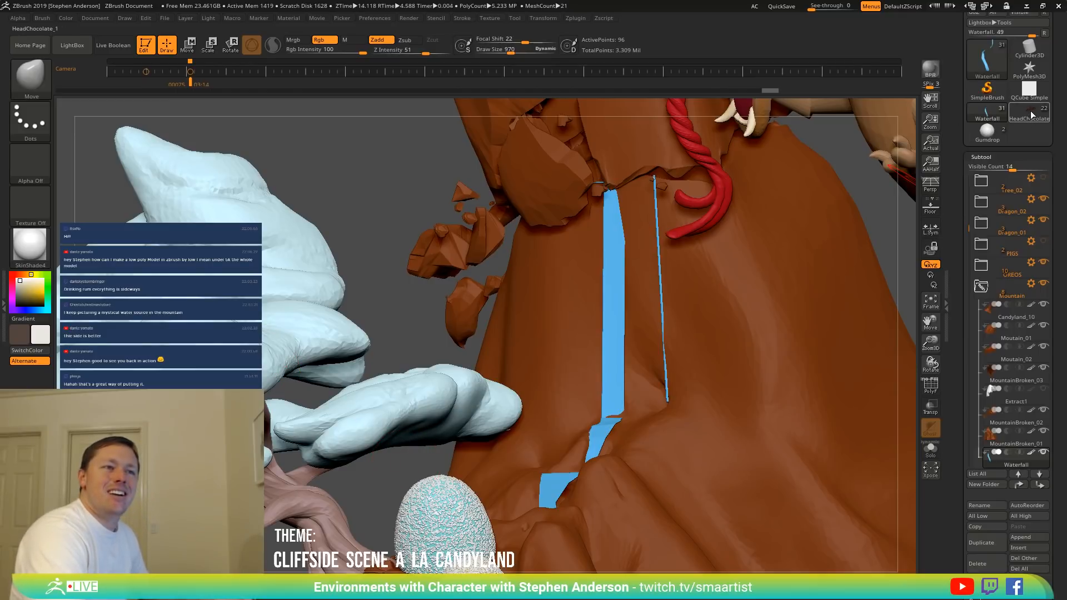
key("ctrl+s")
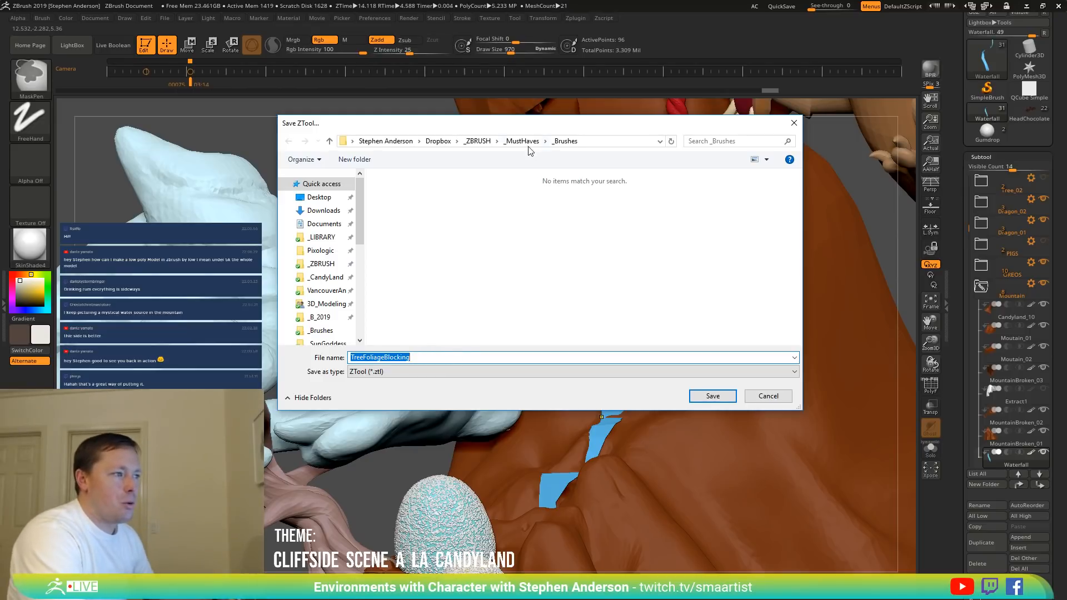
left_click(326, 276)
left_click(587, 203)
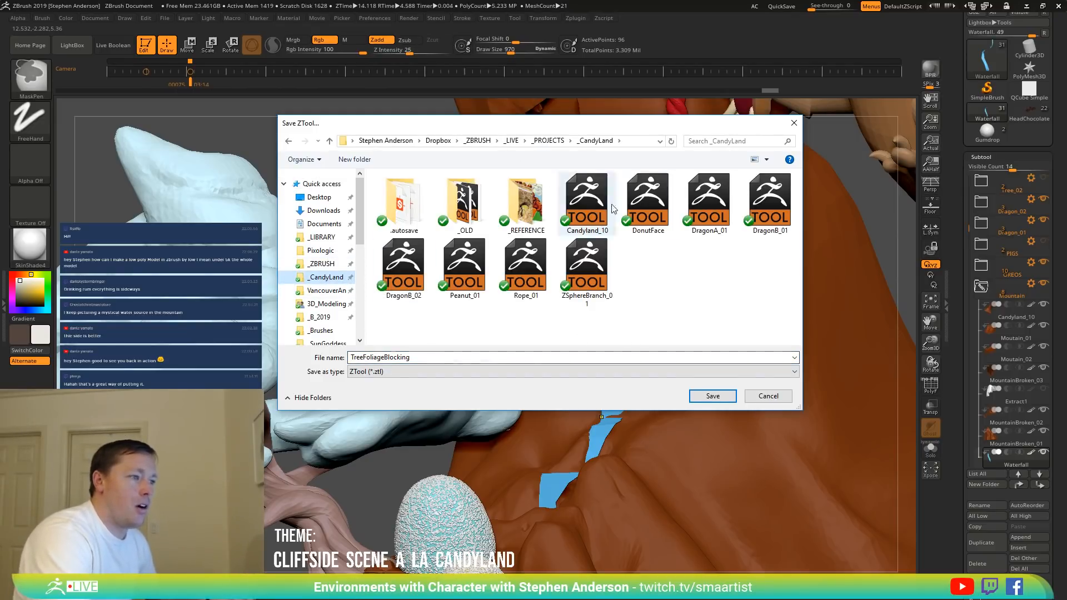
double_click(439, 360)
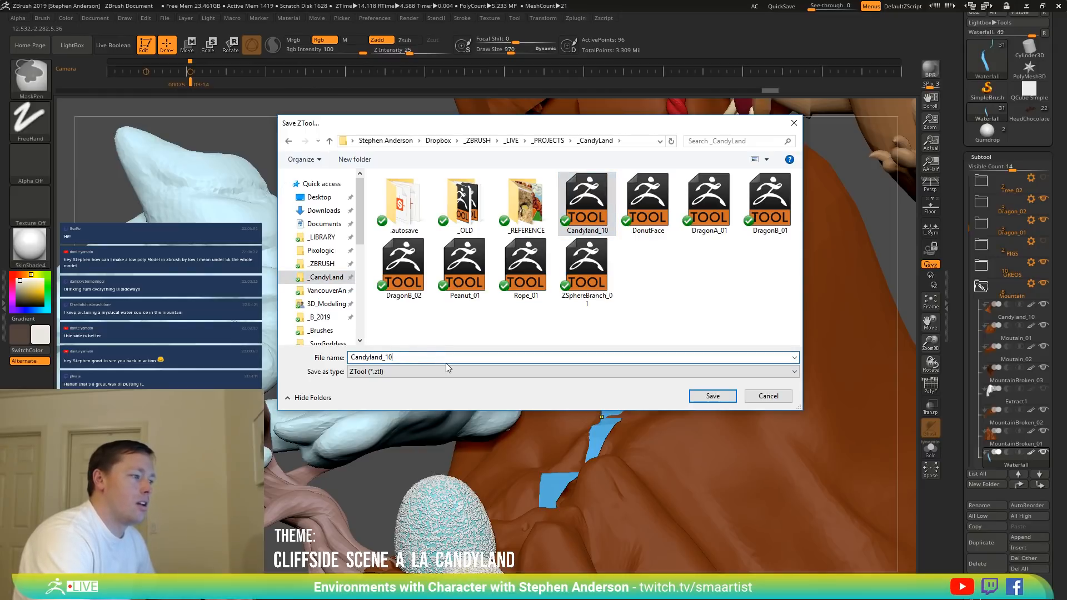
key("BackSpace")
type("1")
key("Tab")
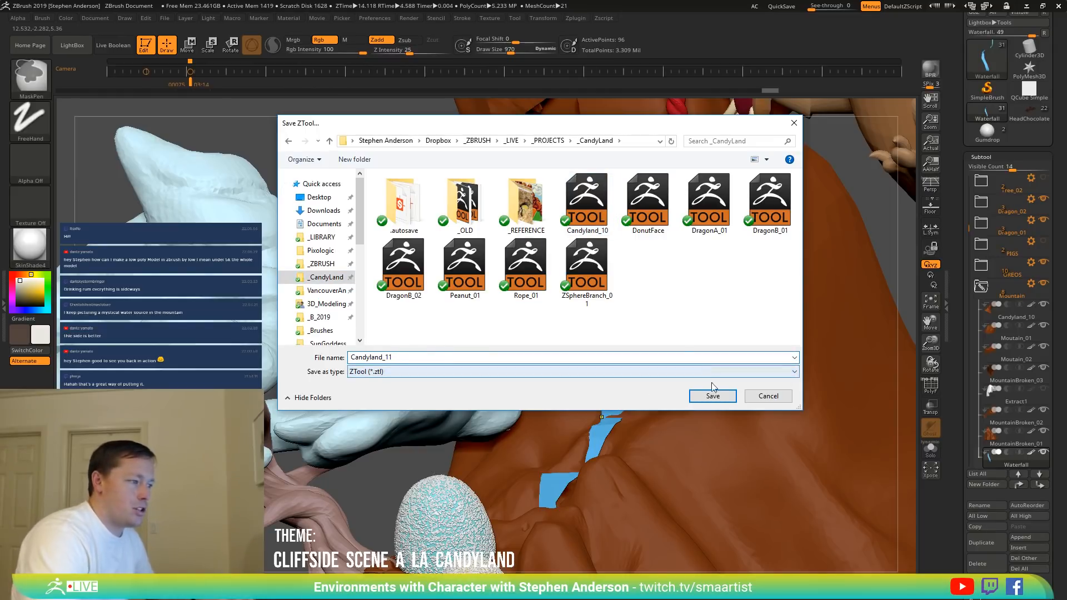
left_click(716, 396)
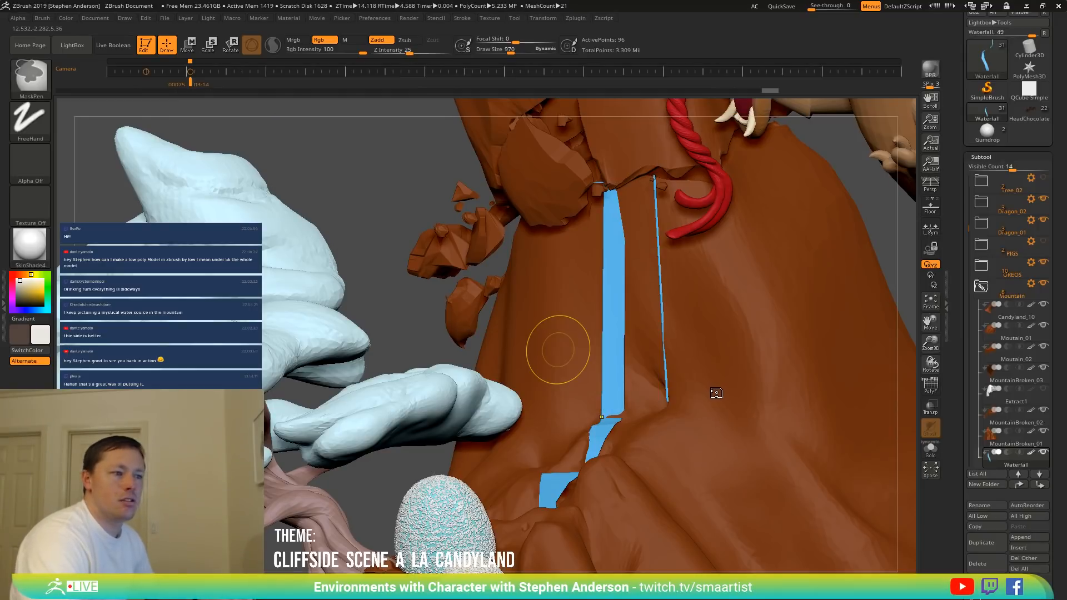
key("ctrl+s")
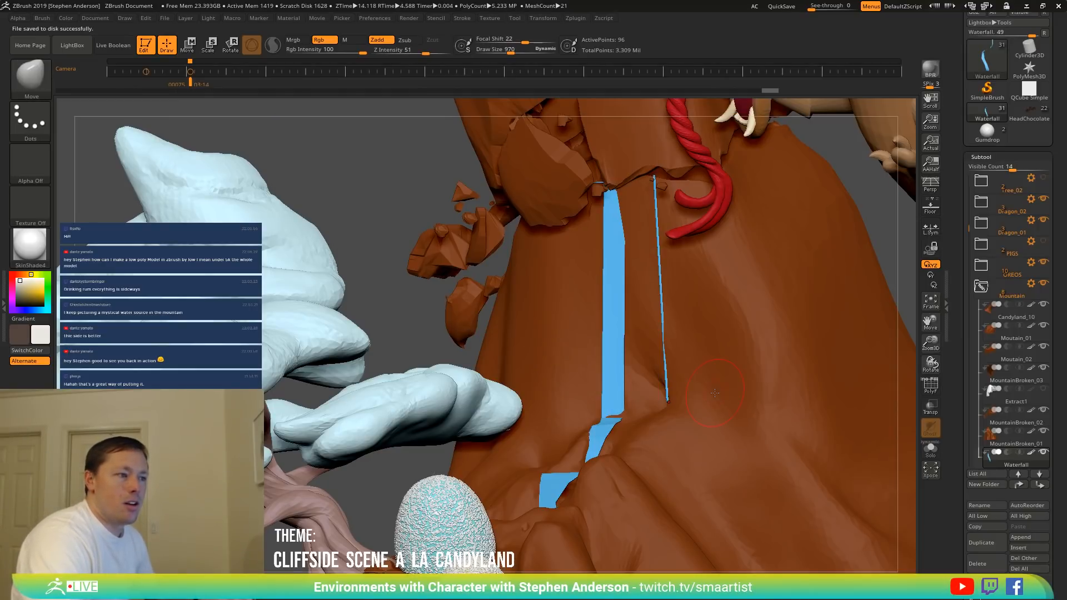
Switch to the HeadChocolate dragon head tool, frame it, and select its head subtools at the start of the subtool list.
left_click(1029, 111)
key("f")
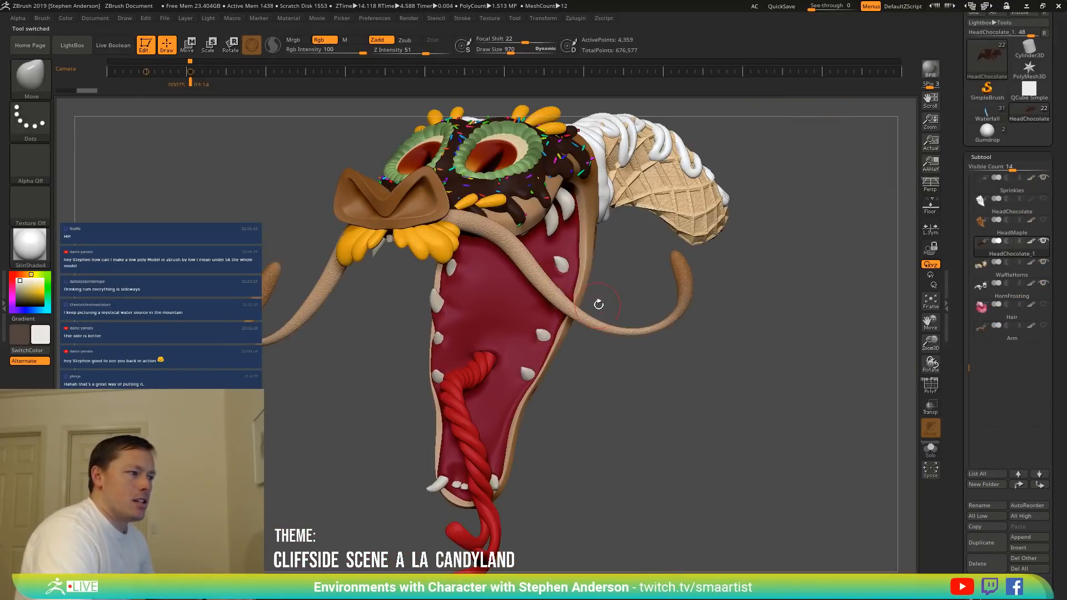
left_click_drag(597, 305, 648, 331)
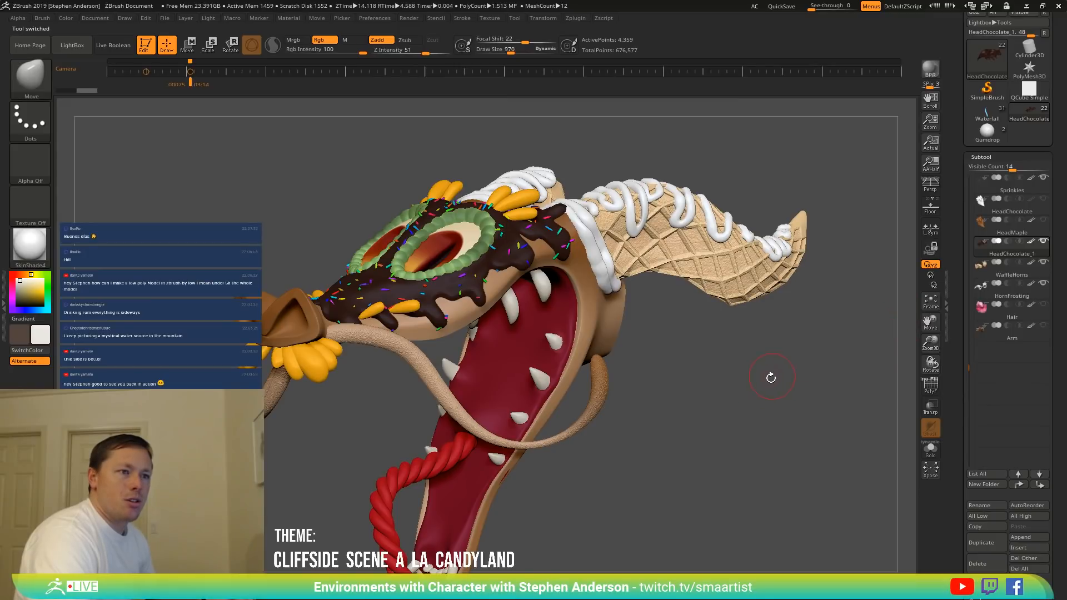
left_click_drag(968, 368, 968, 176)
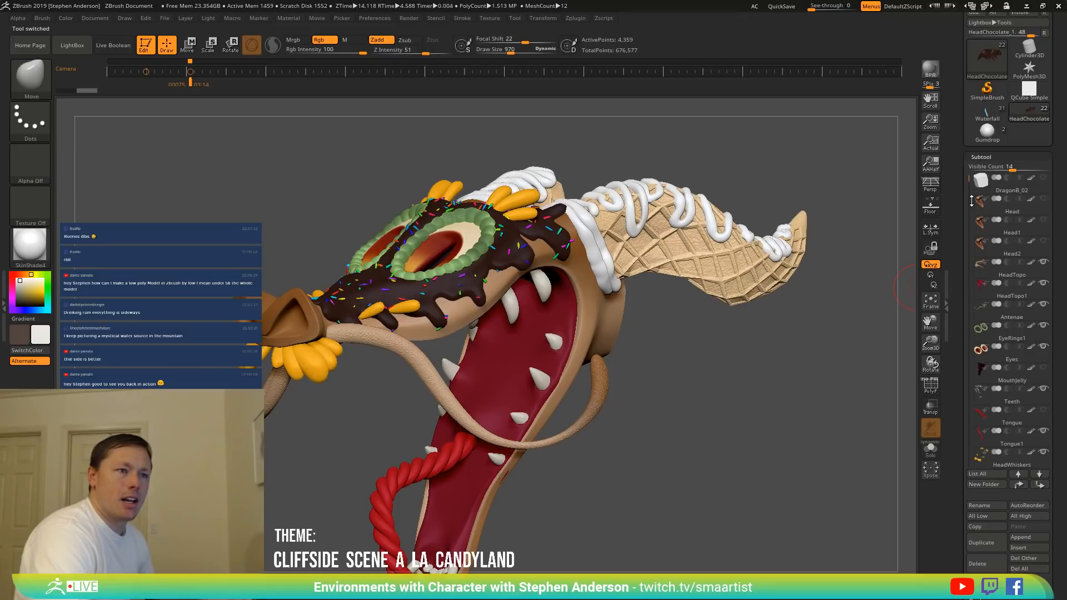
left_click(992, 245)
left_click_drag(684, 369, 767, 366)
left_click(987, 276)
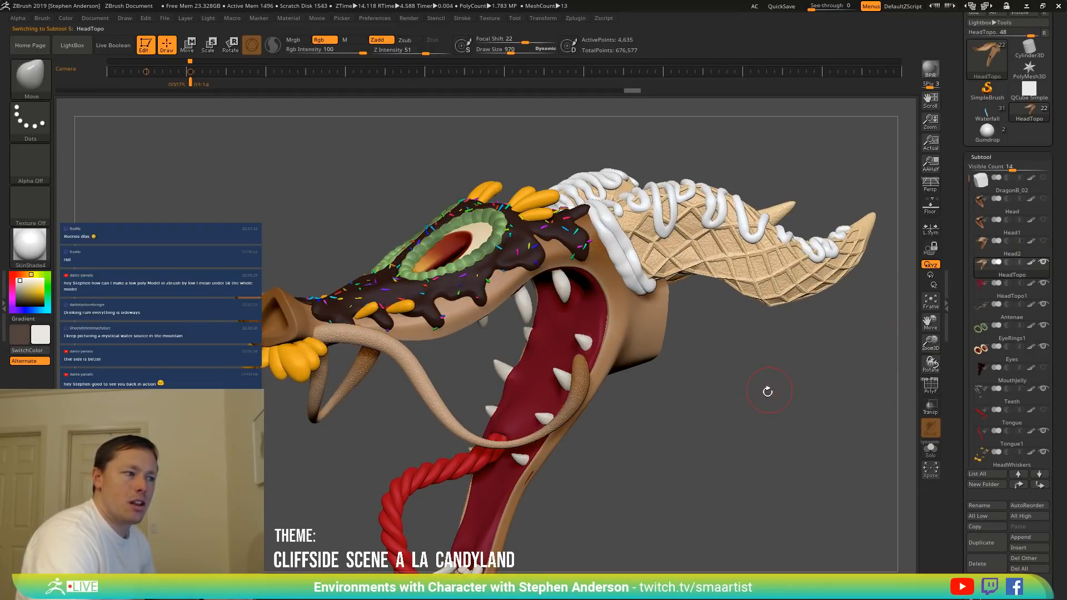
Isolate the Head2 subtool with its polygroup wireframe displayed and examine the mesh from several angles.
key("shift+f")
left_click(929, 450)
left_click_drag(705, 398, 733, 390)
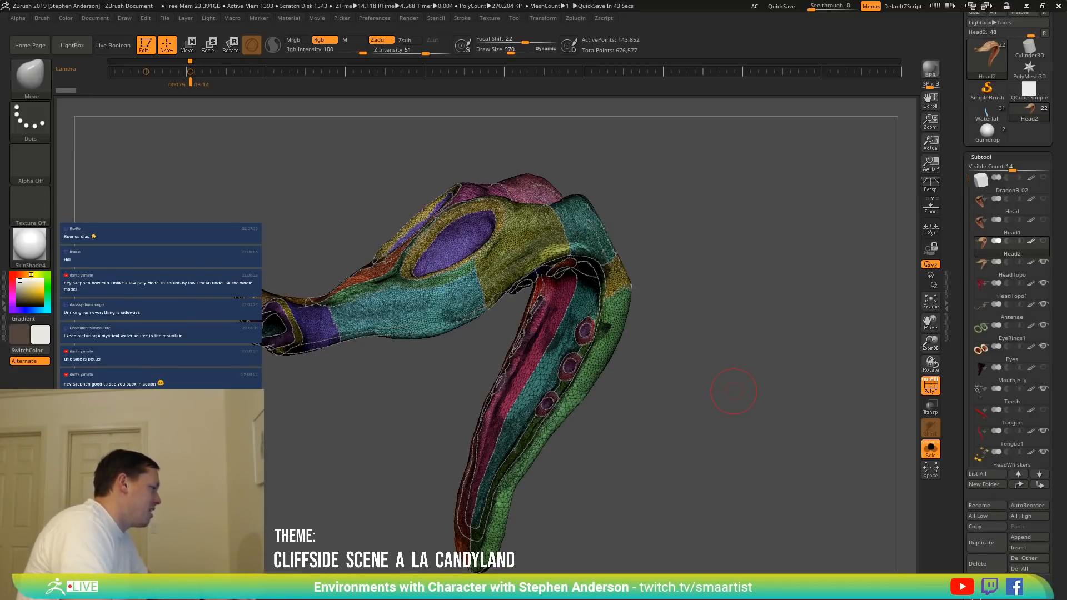
left_click_drag(678, 380, 723, 336)
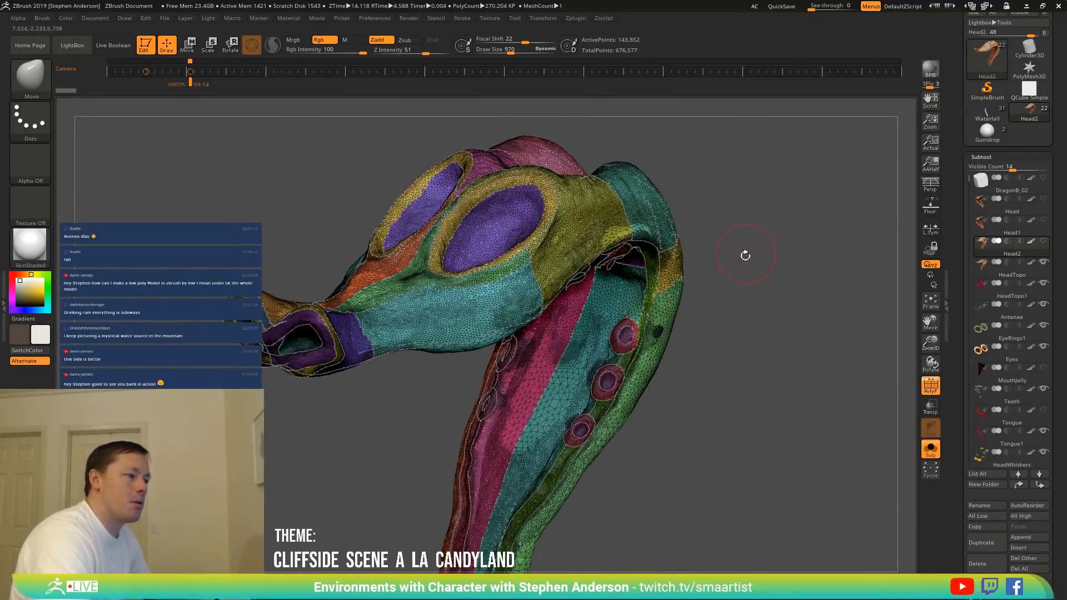
left_click_drag(745, 255, 745, 269)
left_click_drag(738, 318, 585, 106)
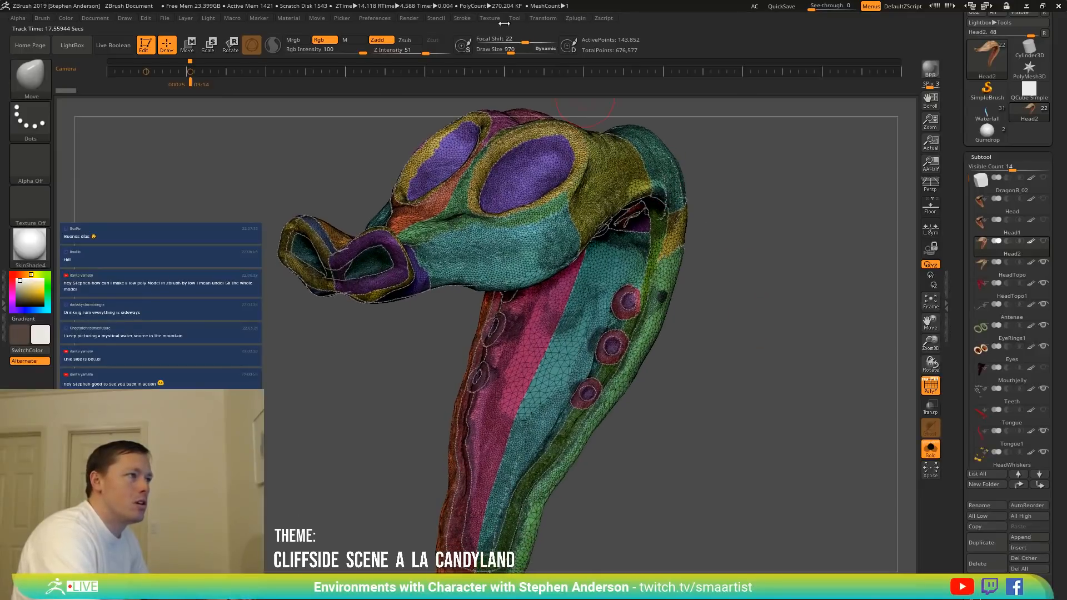
Delete the framing curves from the Head2 mesh with the stroke's Curve Functions.
left_click(463, 18)
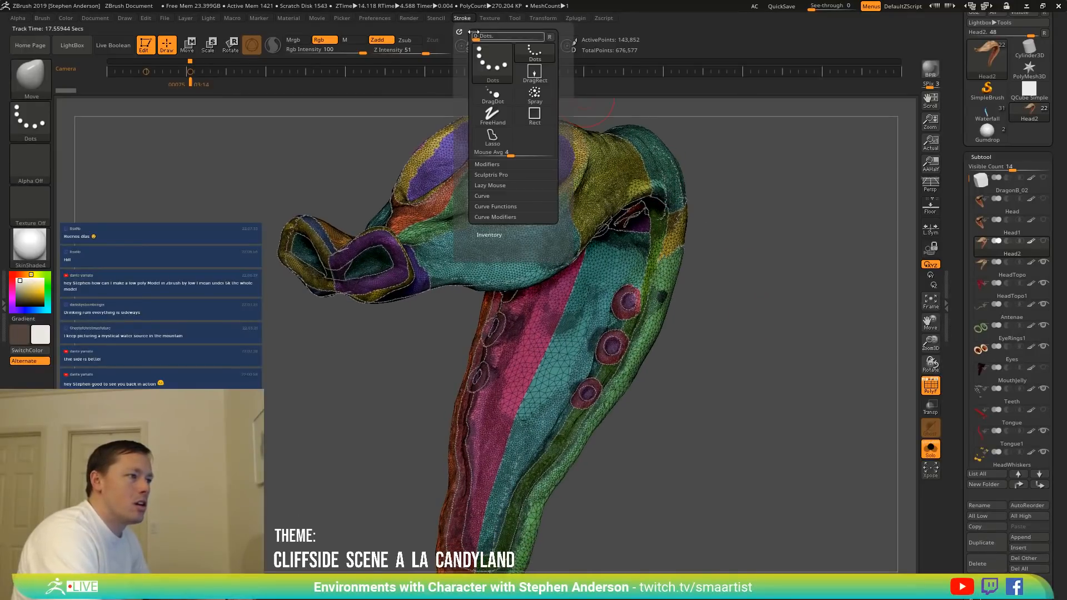
left_click(494, 207)
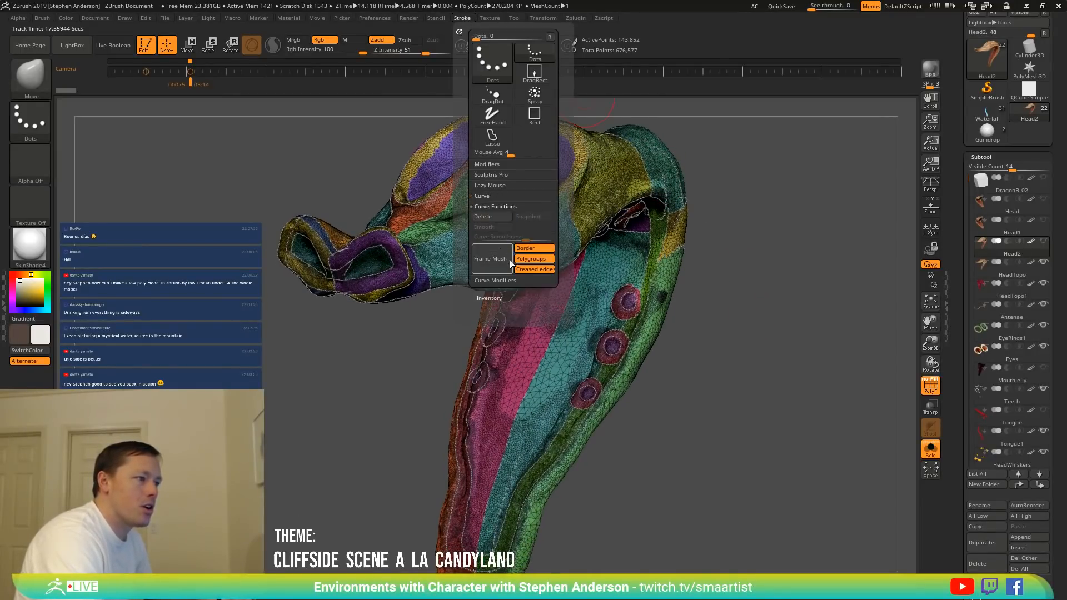
left_click(492, 217)
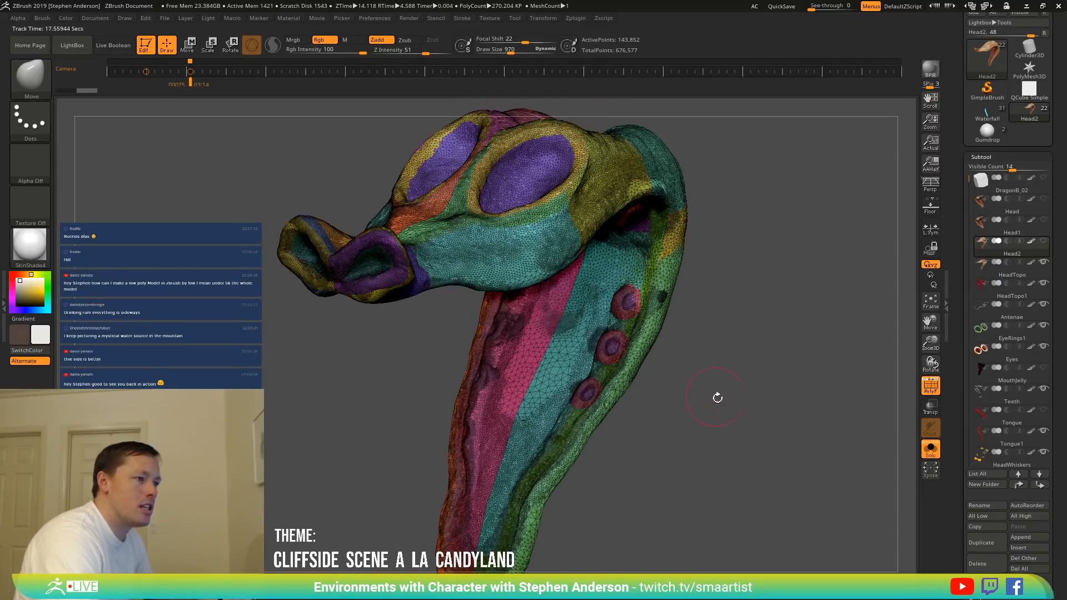
Hide the wireframe lines on Head2 and examine its polygroup colors around the eyes, snout, neck and underside.
left_click(931, 385)
mouse_move(741, 362)
left_mouse_down()
mouse_move(697, 352)
mouse_move(684, 369)
mouse_move(774, 395)
mouse_move(710, 357)
mouse_move(736, 358)
left_mouse_up()
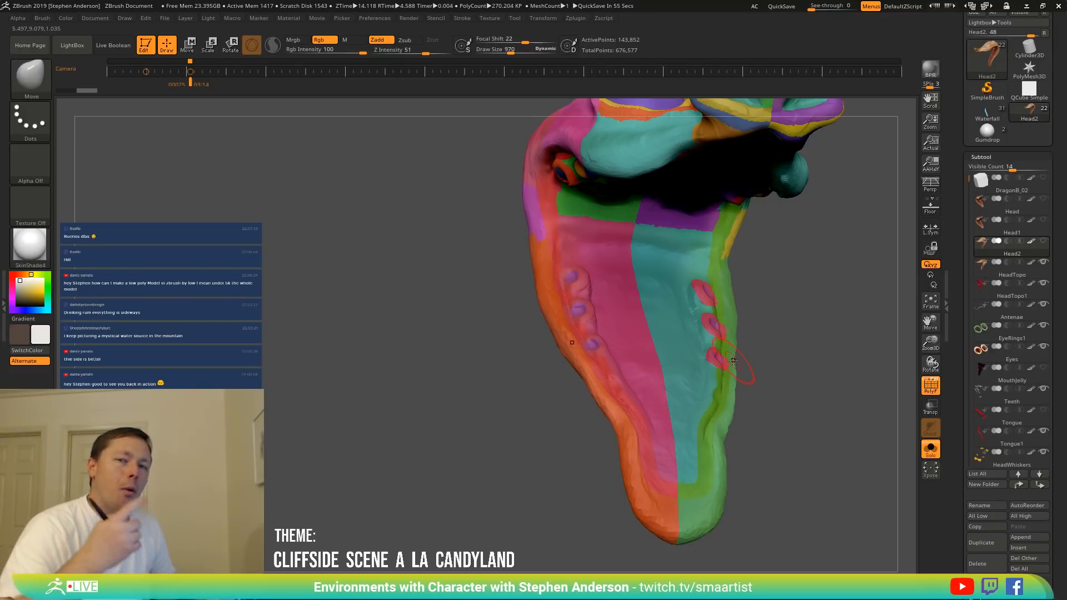
right_click_drag(706, 360, 762, 195)
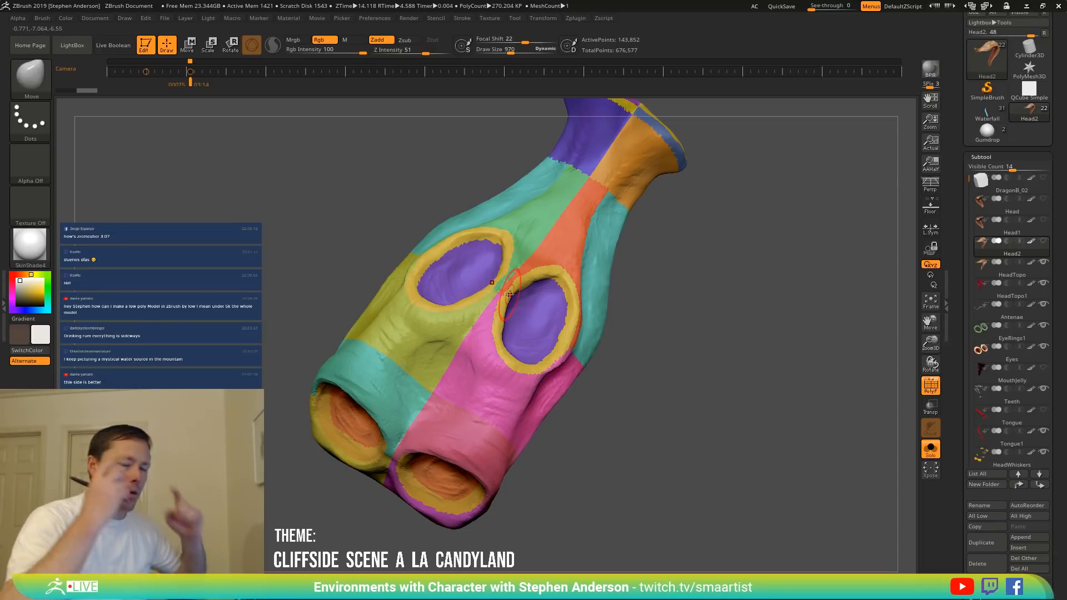
right_click_drag(509, 293, 618, 265)
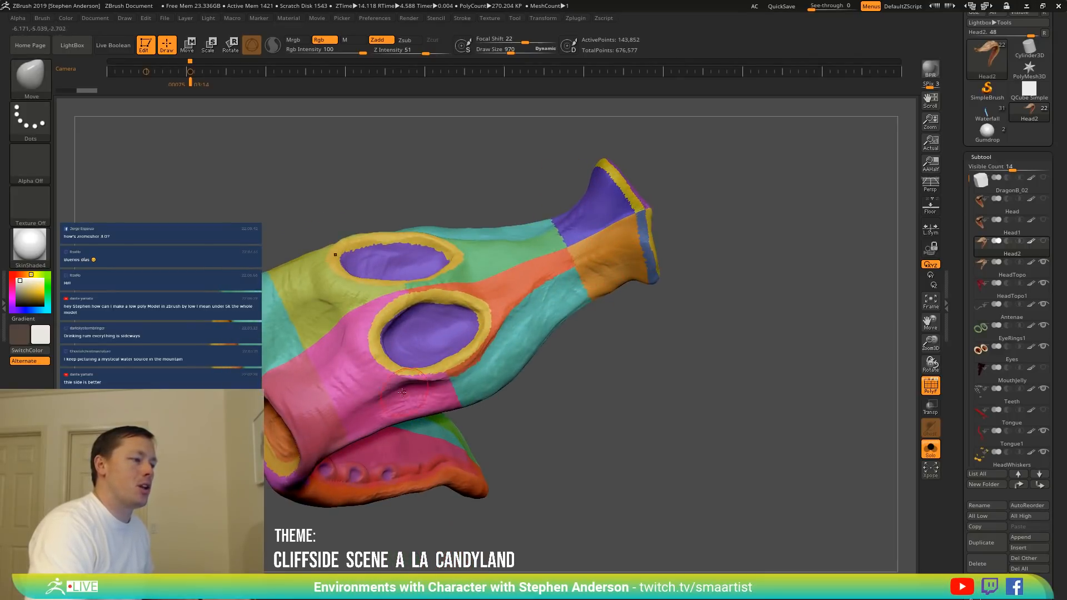
right_click_drag(473, 361, 348, 383)
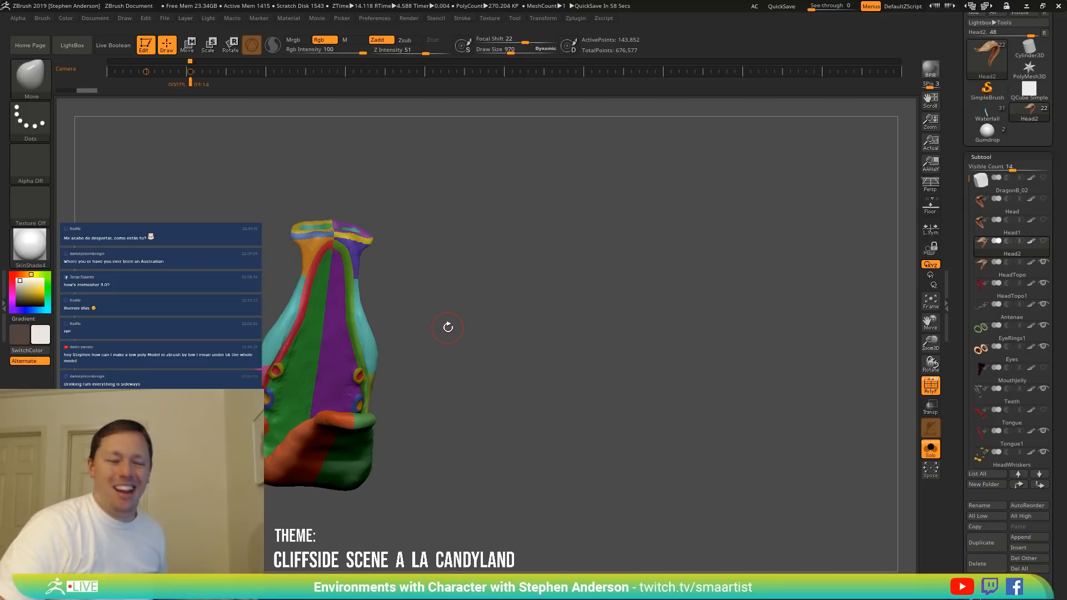
left_click_drag(414, 284, 378, 352)
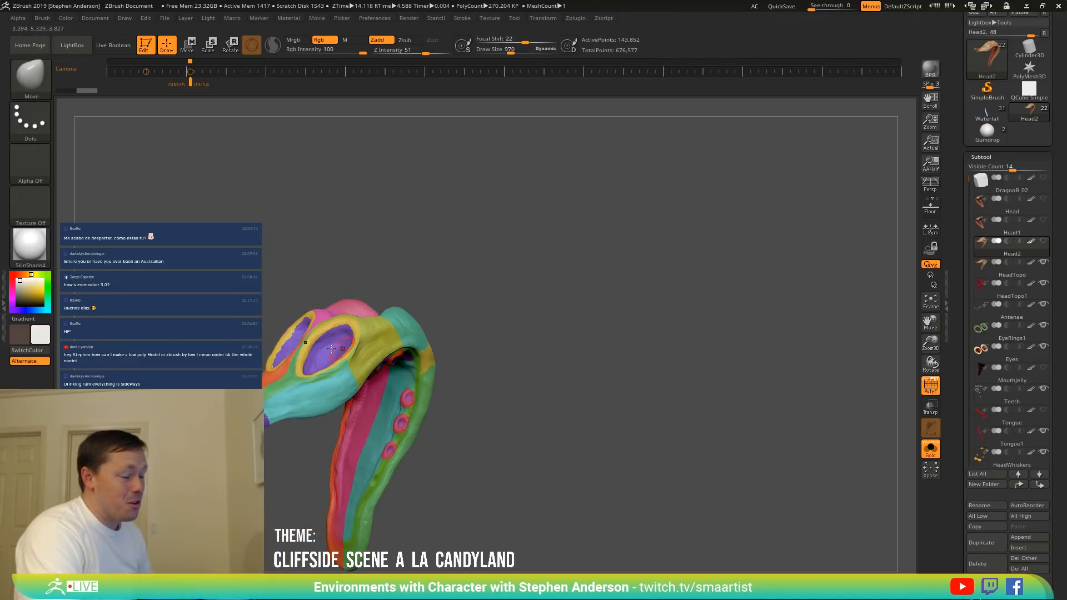
mouse_move(359, 343)
right_mouse_down("ctrl")
mouse_move(370, 380)
mouse_move(380, 321)
mouse_move(338, 327)
mouse_move(370, 286)
mouse_move(451, 312)
right_mouse_up("ctrl")
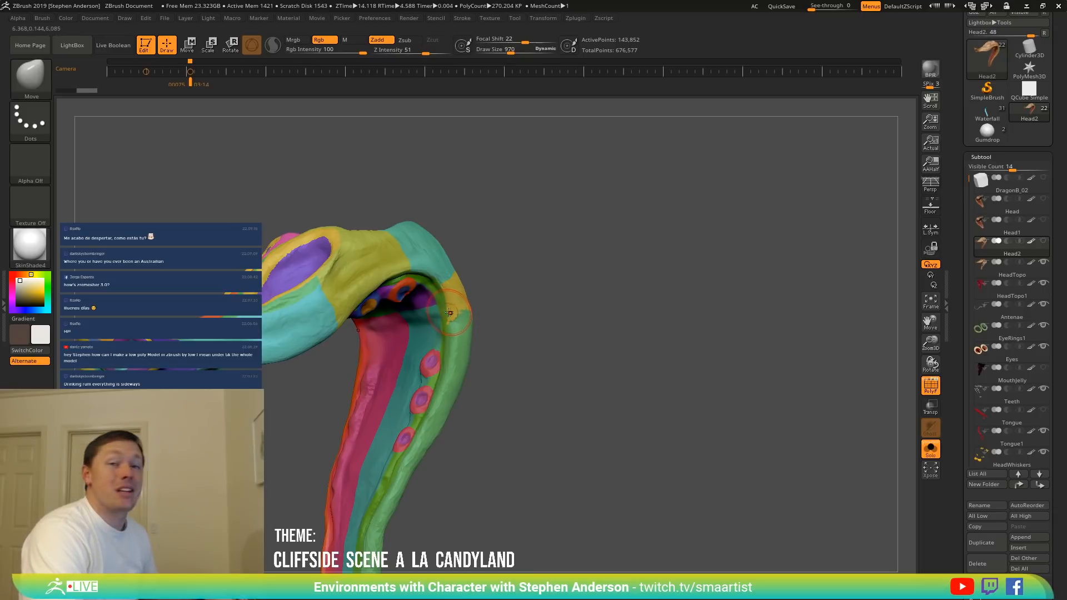
right_click_drag(546, 313, 827, 376)
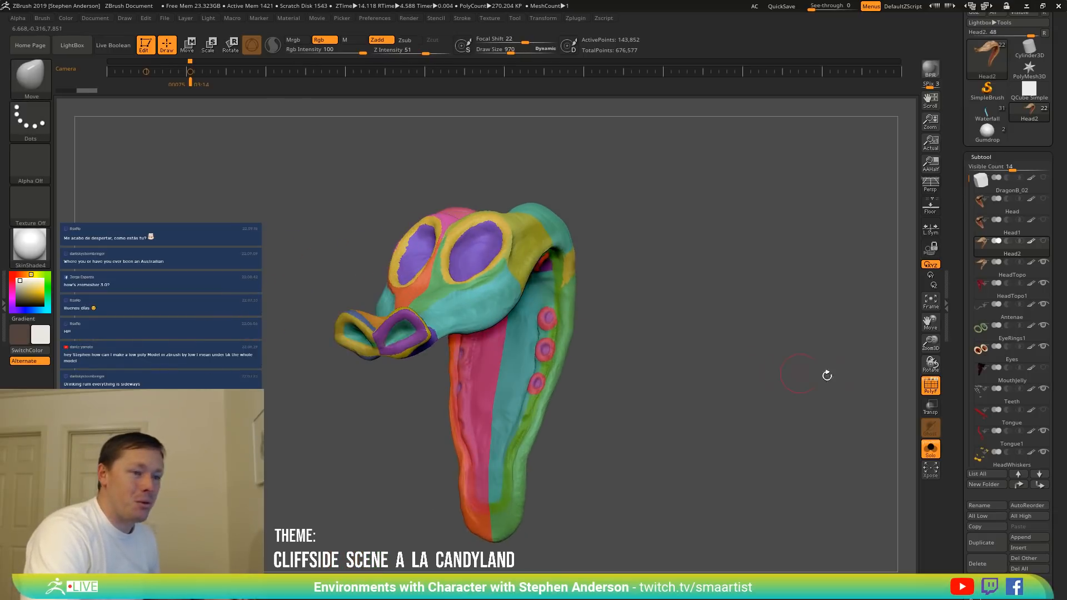
In the ZRemesher geometry settings for Head2, turn off Adapt and turn on KeepGroups.
left_click_drag(1056, 581, 1066, 492)
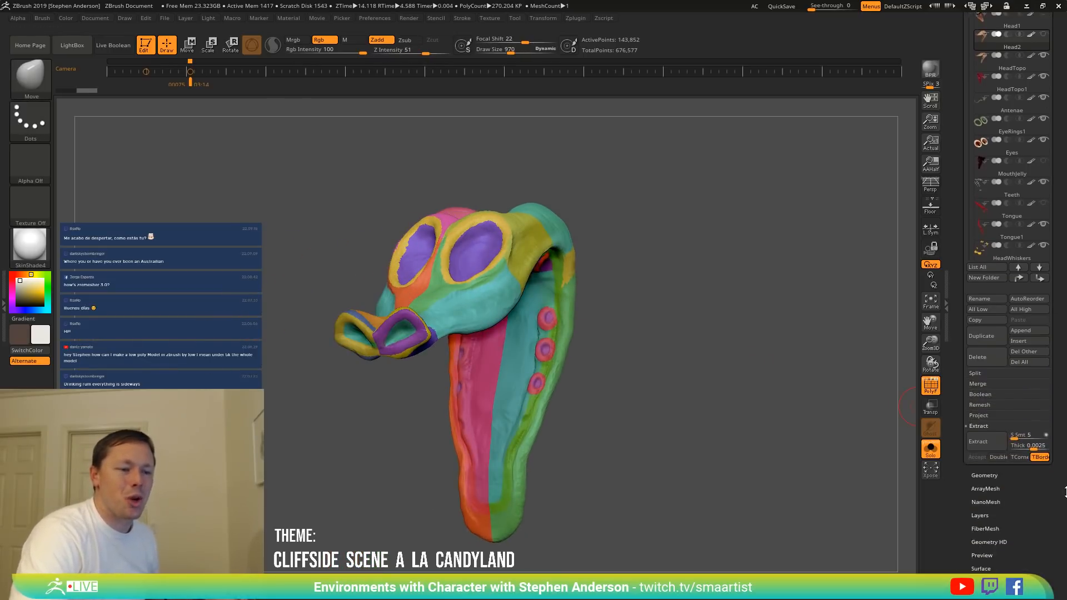
left_click(1000, 475)
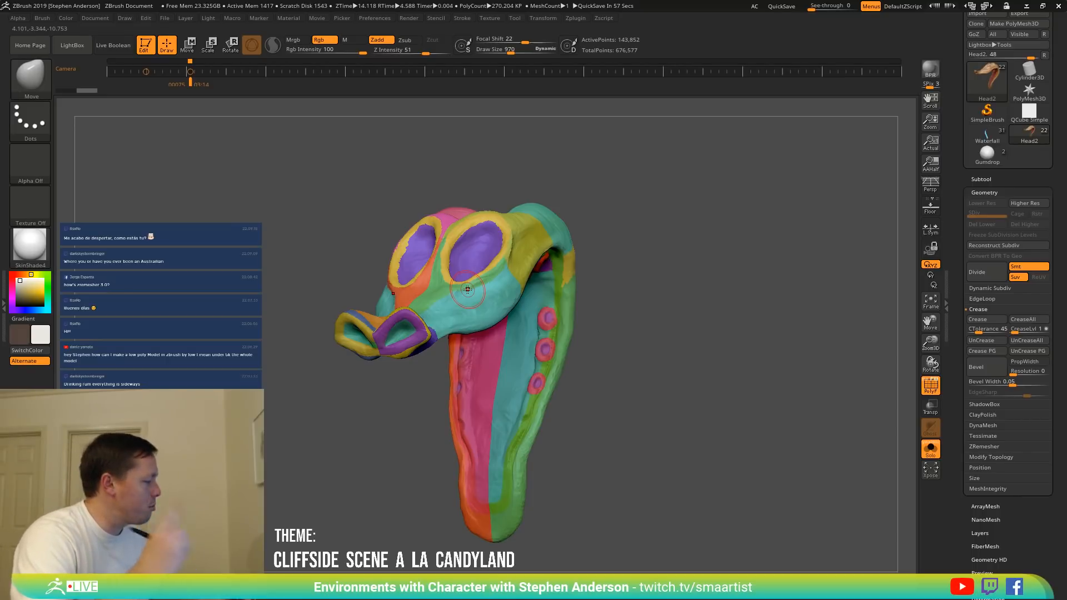
left_click_drag(772, 400, 746, 399)
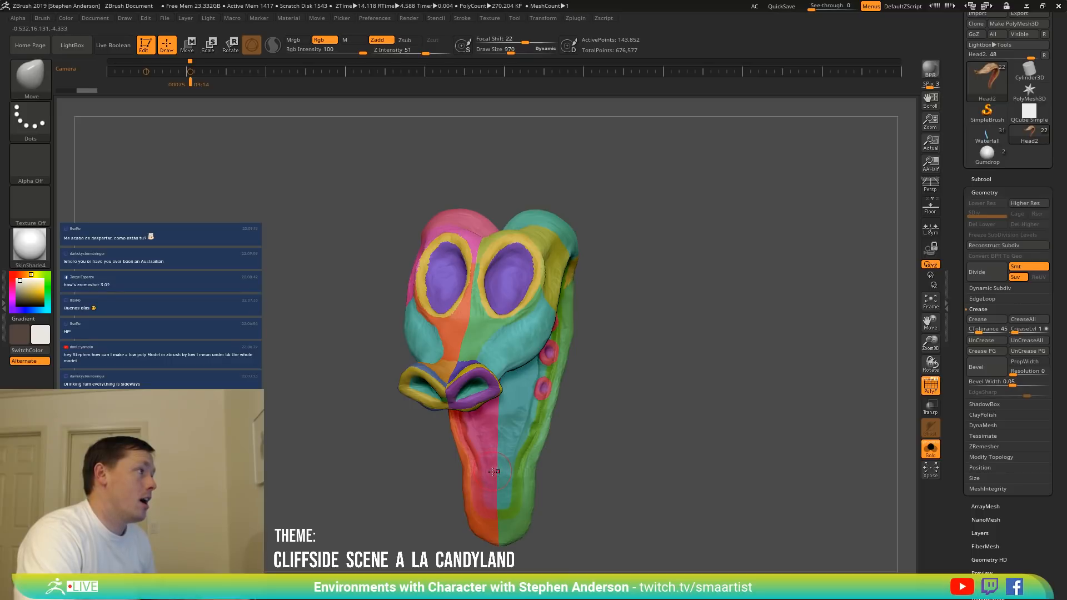
left_click(30, 78, "ctrl+shift")
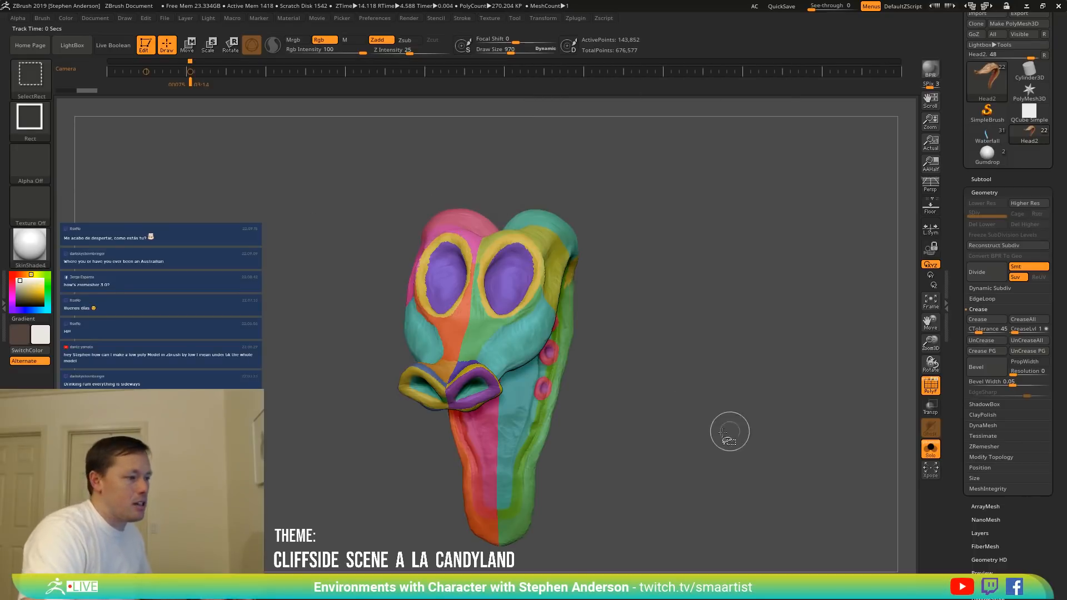
left_click_drag(681, 383, 693, 397)
right_click_drag(616, 354, 466, 284, "ctrl")
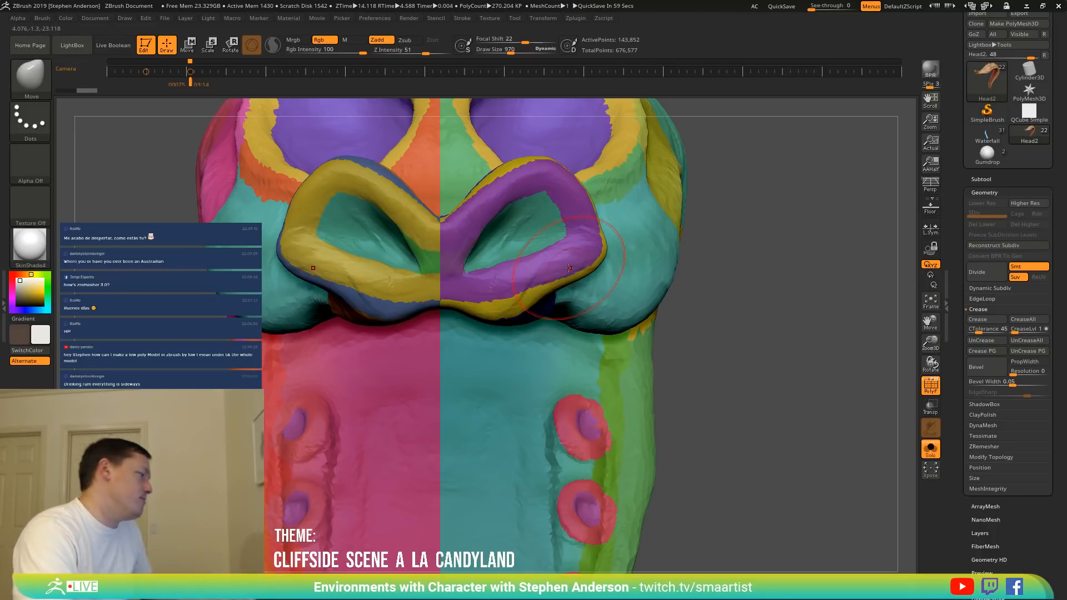
left_click_drag(676, 398, 547, 298)
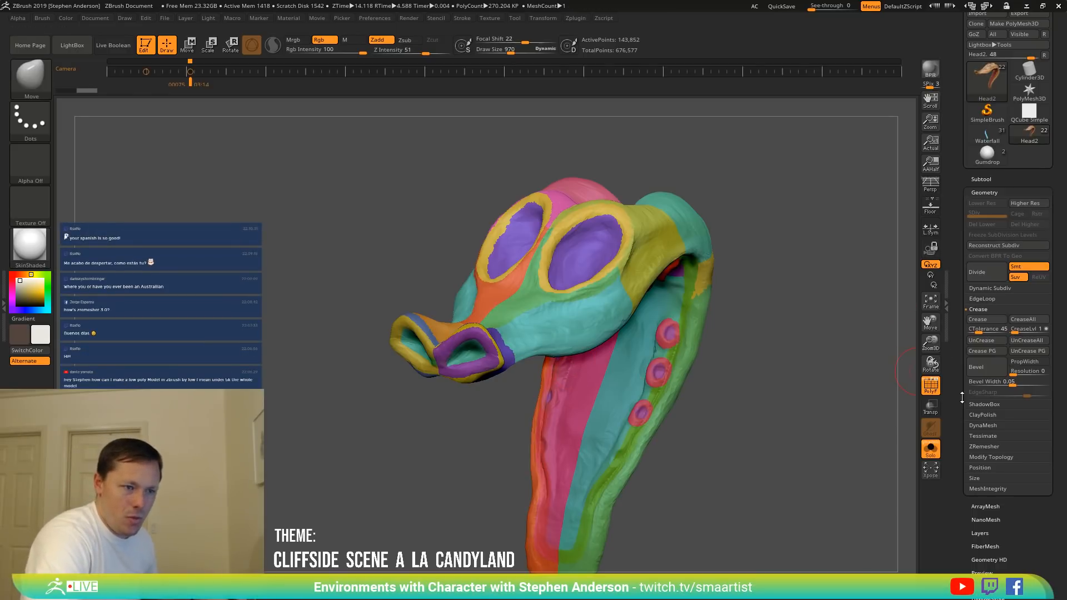
left_click(985, 446)
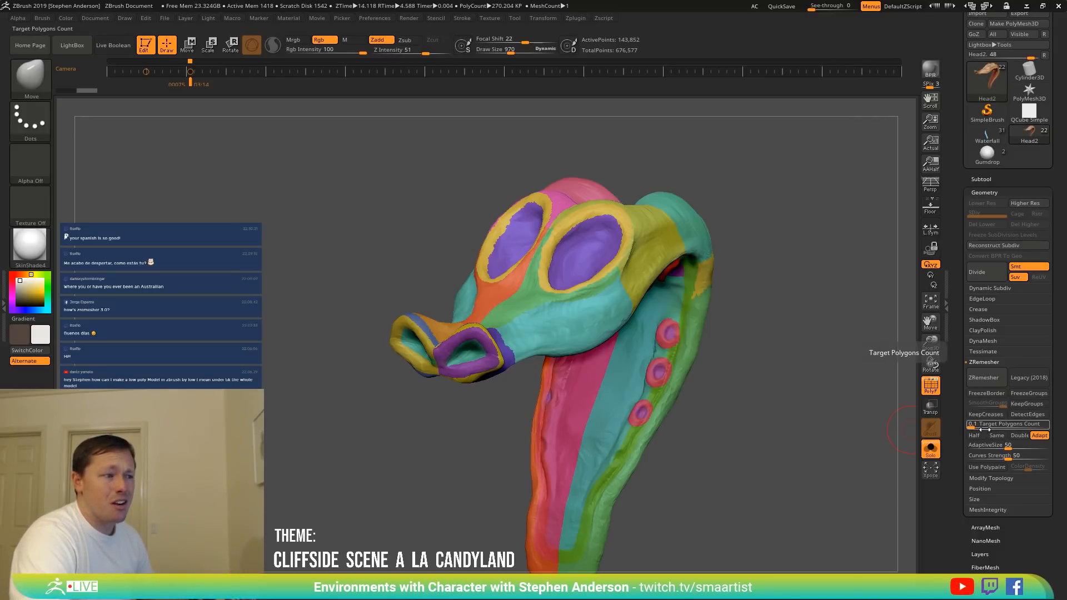
left_click(1039, 435)
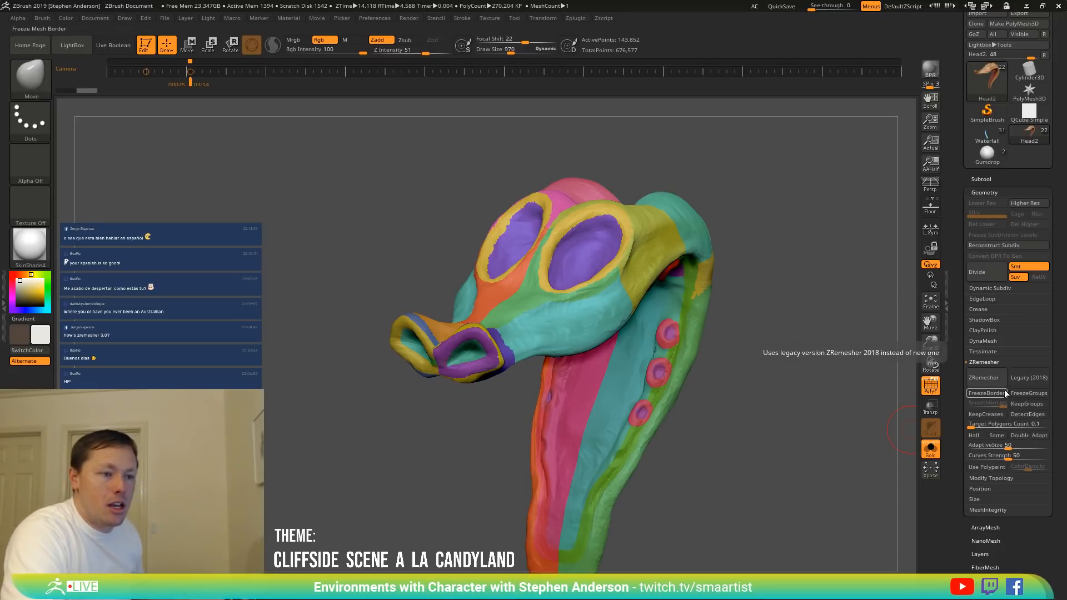
left_click(1043, 405)
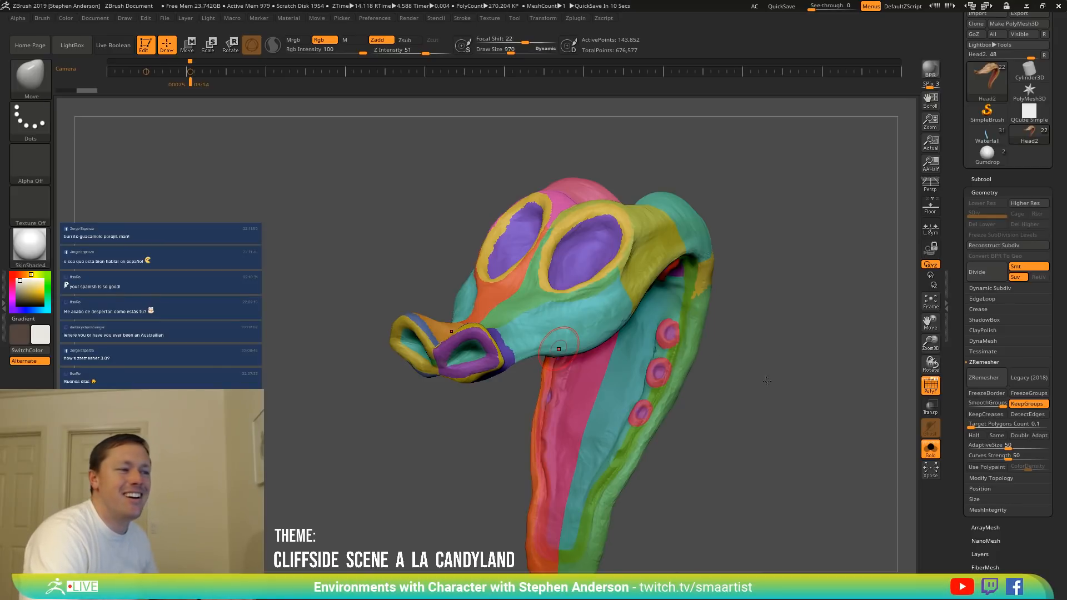
left_click_drag(783, 371, 757, 377)
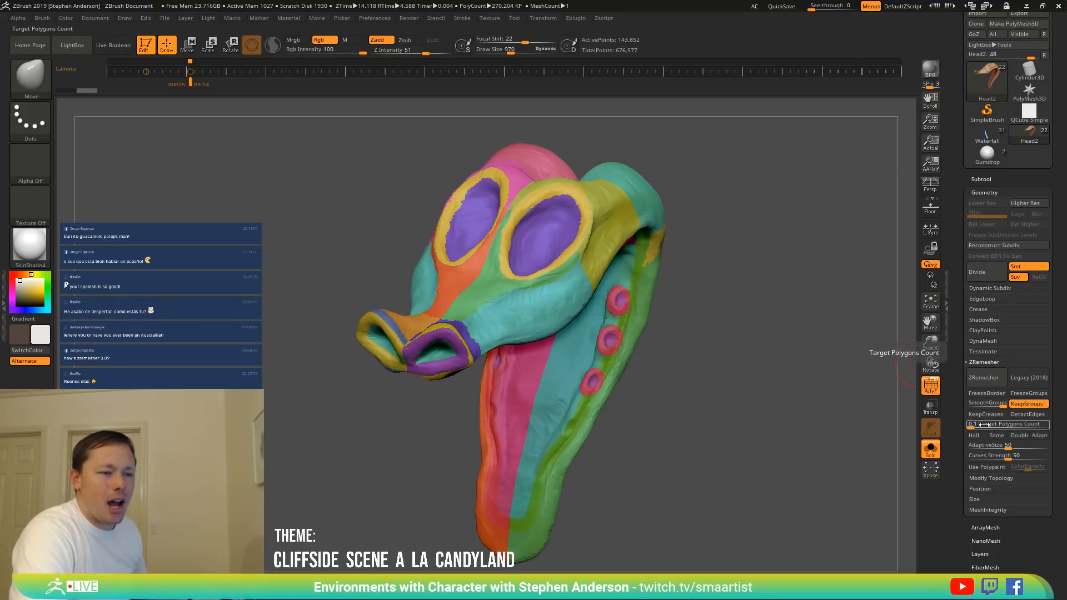
Show the wireframe on Head2, leave a canvas snapshot of the head for comparison, and move the live model beside it.
left_click(985, 378)
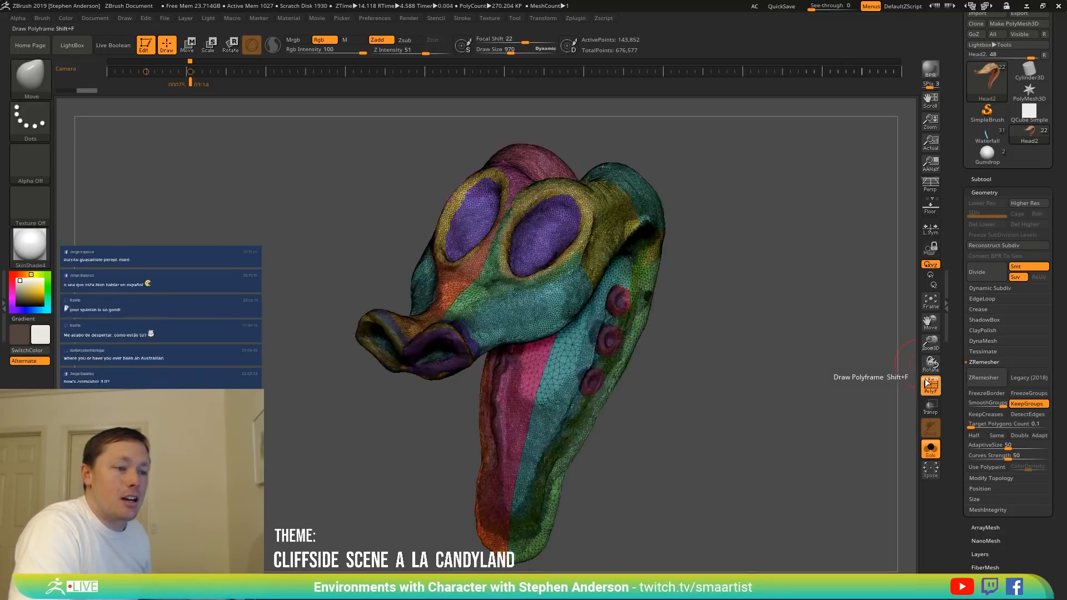
mouse_move(619, 320)
right_mouse_down("ctrl")
mouse_move(611, 357)
mouse_move(586, 336)
mouse_move(398, 324)
right_mouse_up("ctrl")
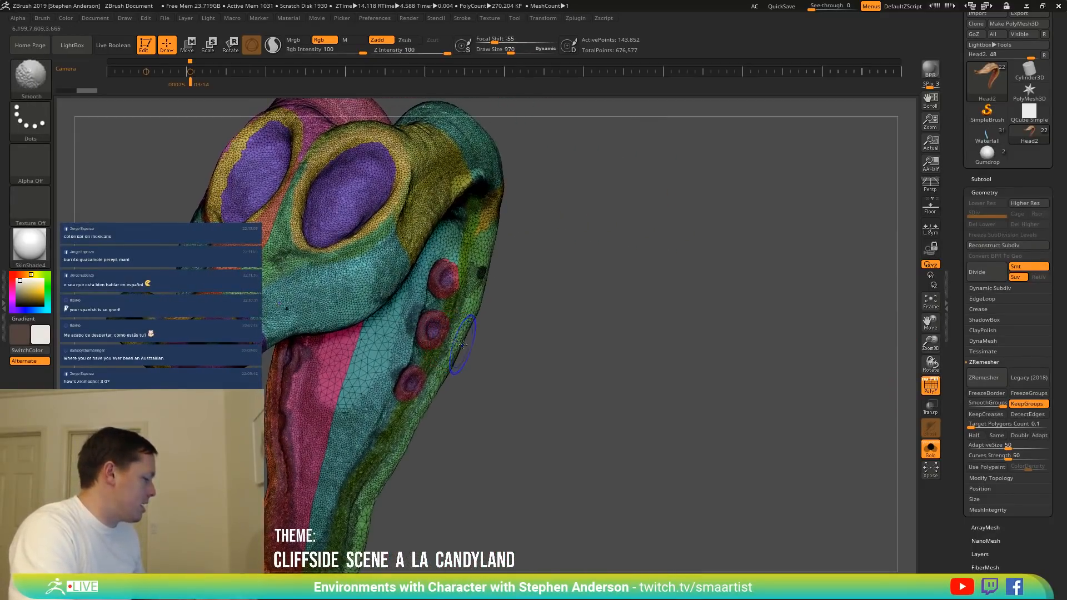
key("shift+s")
right_click_drag(524, 356, 810, 367, "alt")
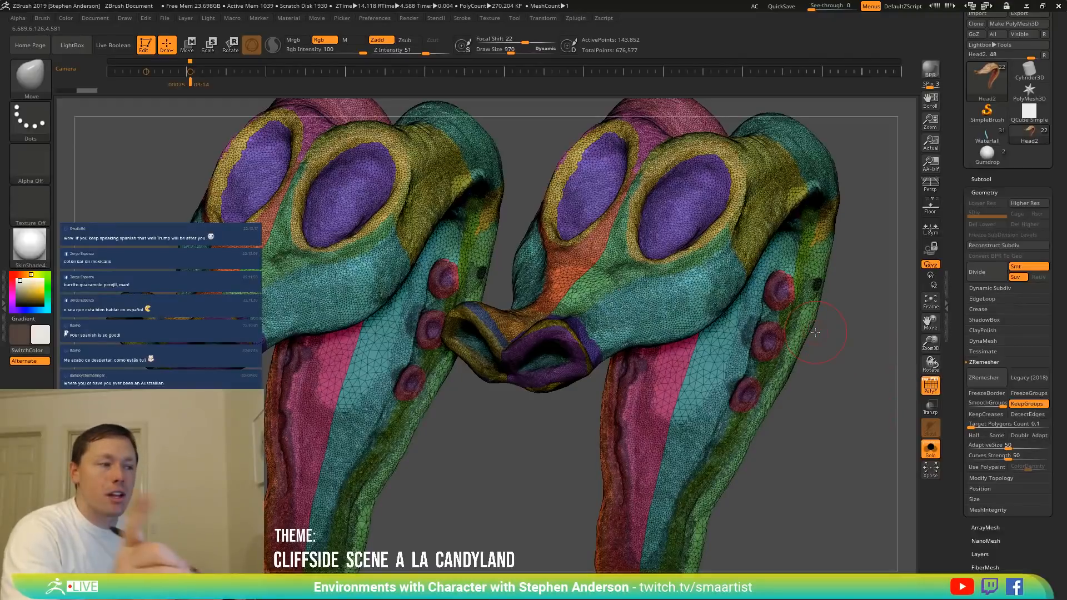
Hide the polygroups filling the eye sockets, the nostrils and the small round pits inside the mouth.
left_click(688, 214, "ctrl+shift")
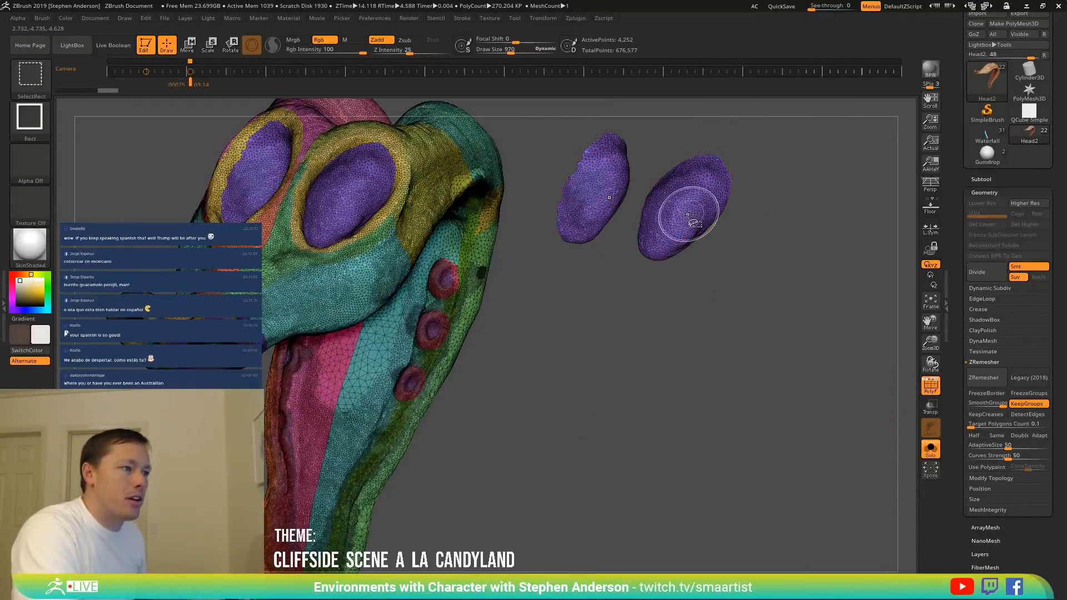
left_click_drag(679, 252, 702, 236, "ctrl+shift")
right_click_drag(741, 257, 500, 243)
left_click(742, 219, "ctrl+shift")
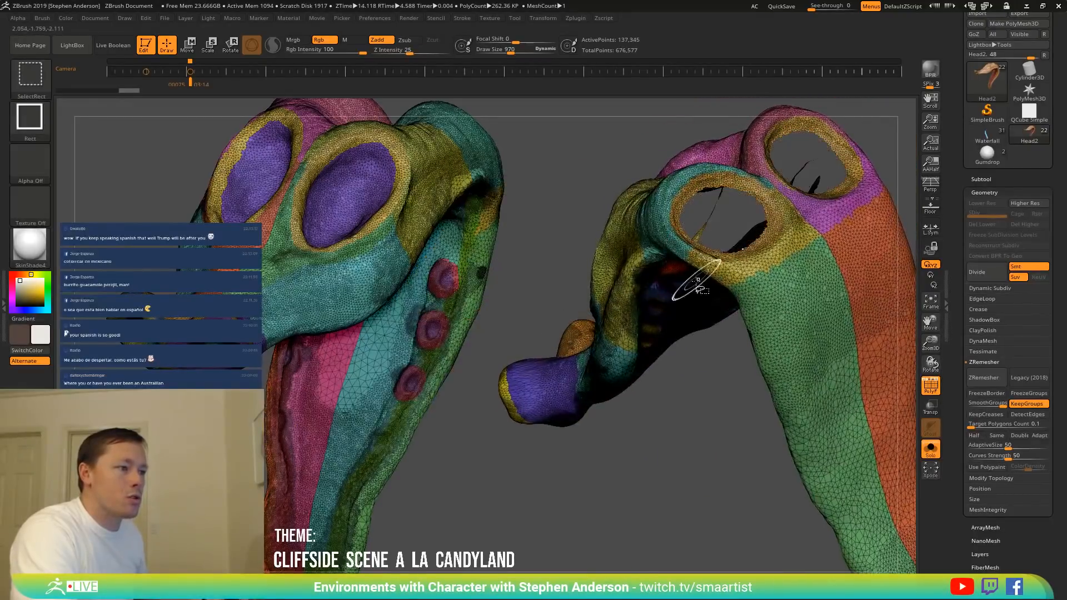
right_click_drag(695, 285, 612, 335)
left_click(696, 252, "ctrl+shift")
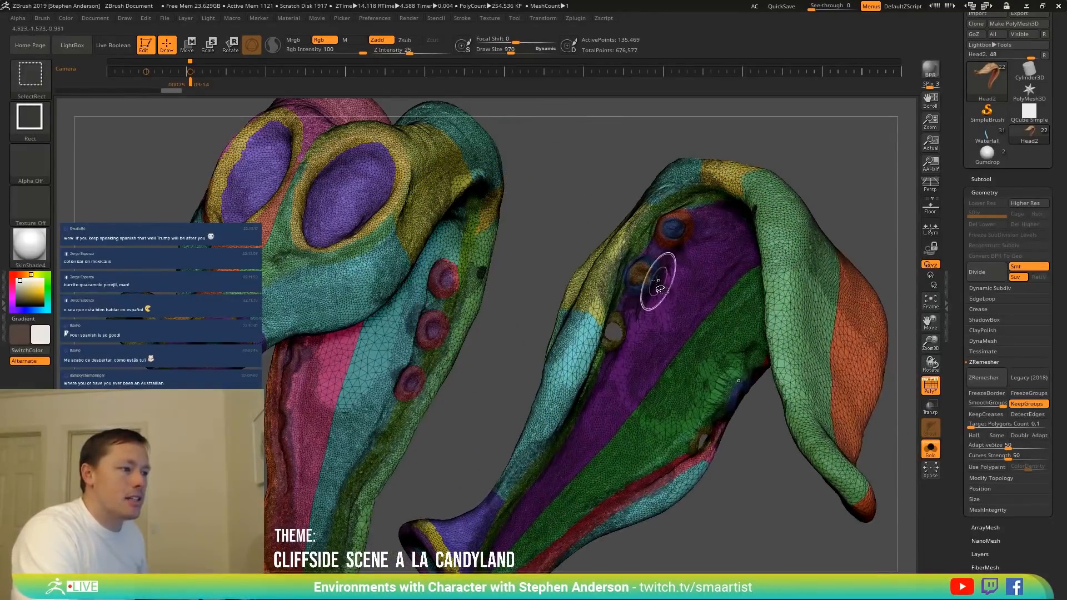
left_click(643, 270, "ctrl+shift")
mouse_move(674, 228)
right_mouse_down()
mouse_move(686, 291)
mouse_move(642, 261)
right_mouse_up()
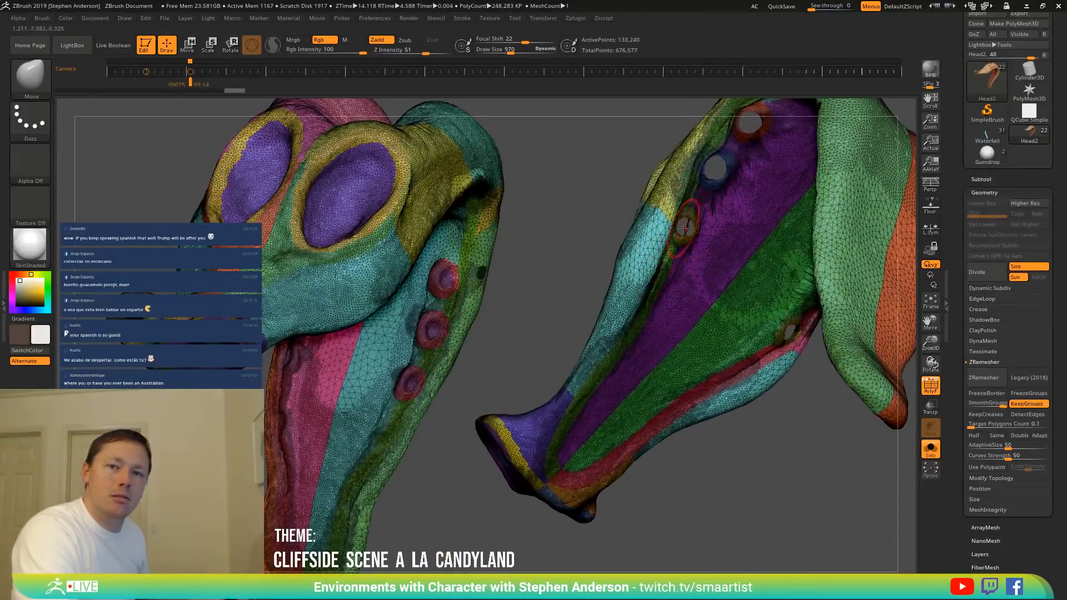
mouse_move(683, 227)
right_mouse_down()
mouse_move(637, 265)
mouse_move(653, 288)
mouse_move(851, 405)
mouse_move(654, 362)
mouse_move(671, 322)
mouse_move(795, 328)
right_mouse_up()
left_click(647, 278, "ctrl+shift")
key("ctrl")
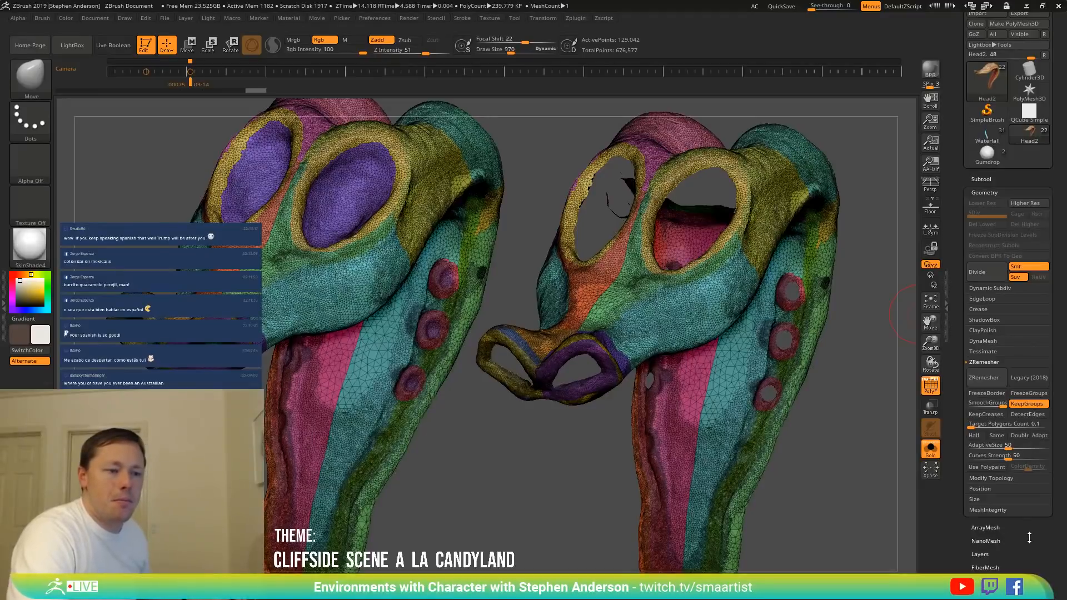
Delete the hidden geometry from Head2 with Modify Topology's Del Hidden.
key("shift")
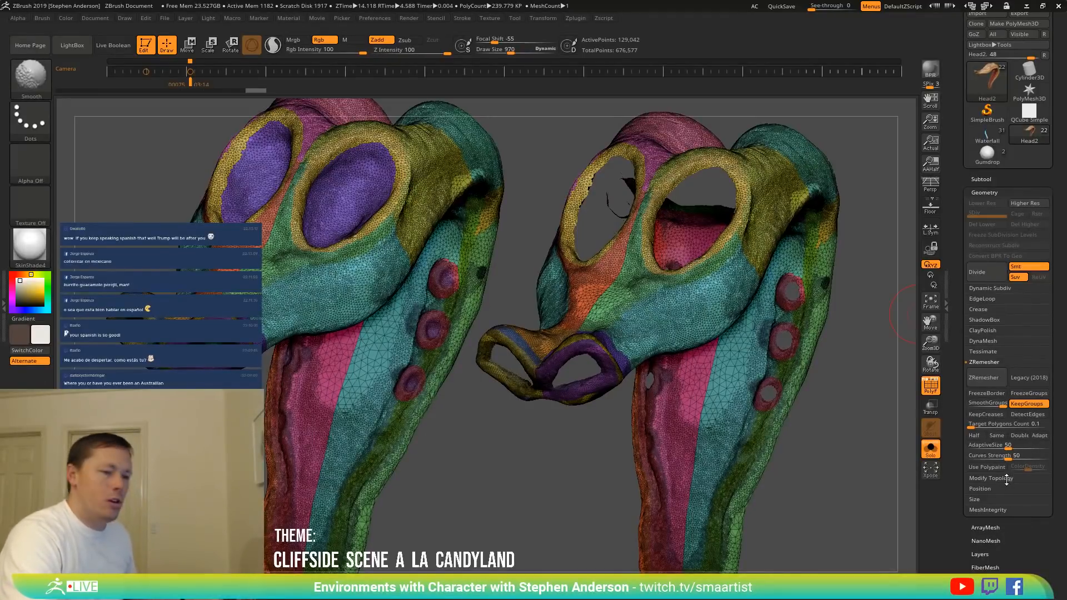
left_click(1006, 479)
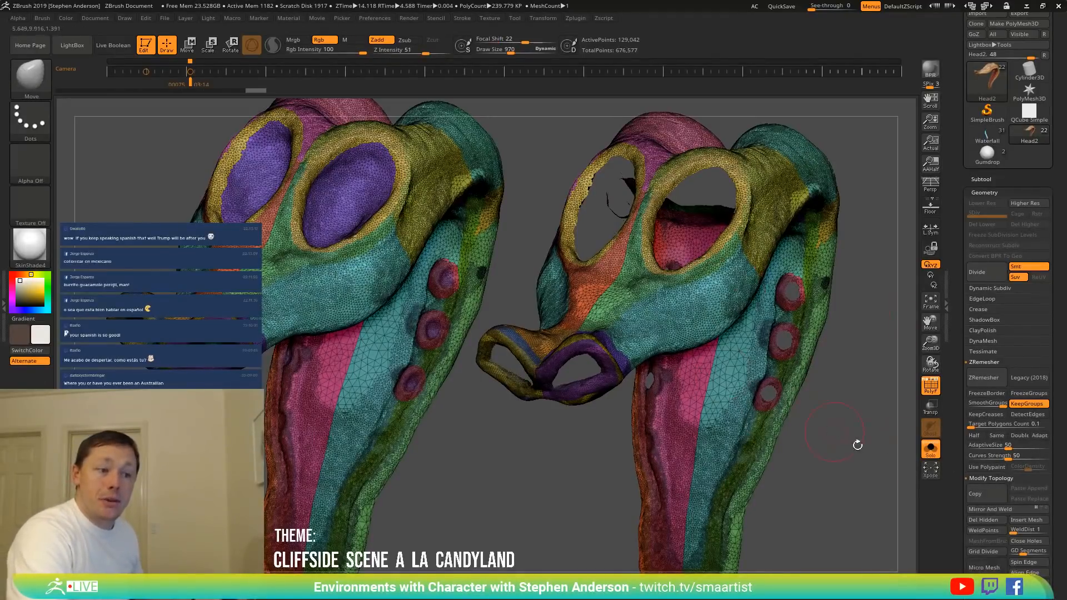
left_click(981, 522)
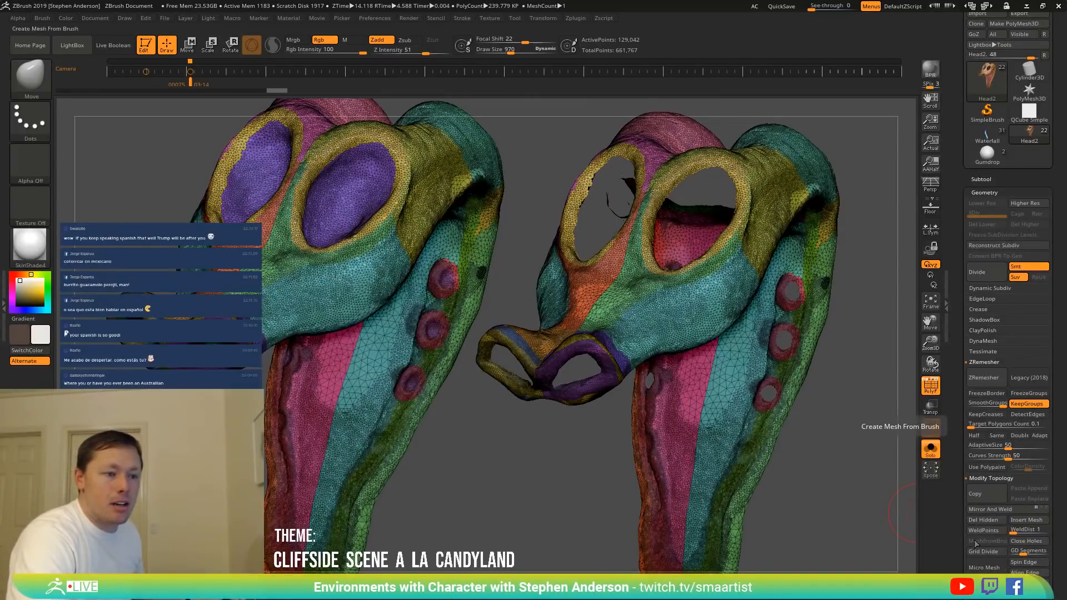
Try ZRemesher on the opened head mesh with KeepGroups on and a target polygon count of 0.1, and undo it.
left_click(985, 379)
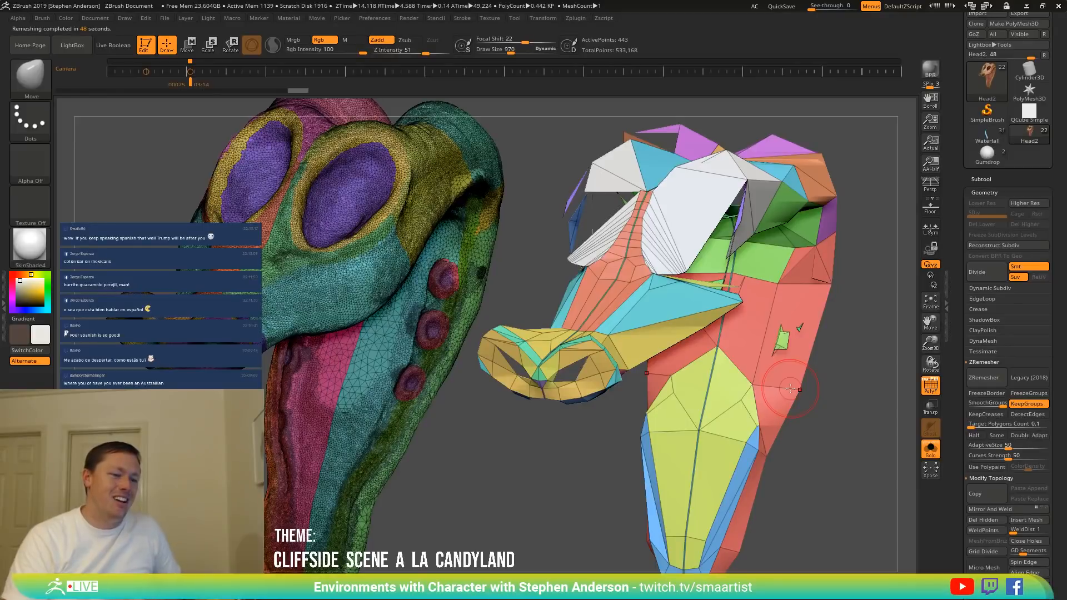
left_click_drag(864, 383, 778, 352)
key("ctrl+z")
key("ctrl+z")
mouse_move(822, 408)
left_mouse_down()
mouse_move(795, 394)
mouse_move(778, 343)
mouse_move(799, 386)
mouse_move(895, 381)
left_mouse_up()
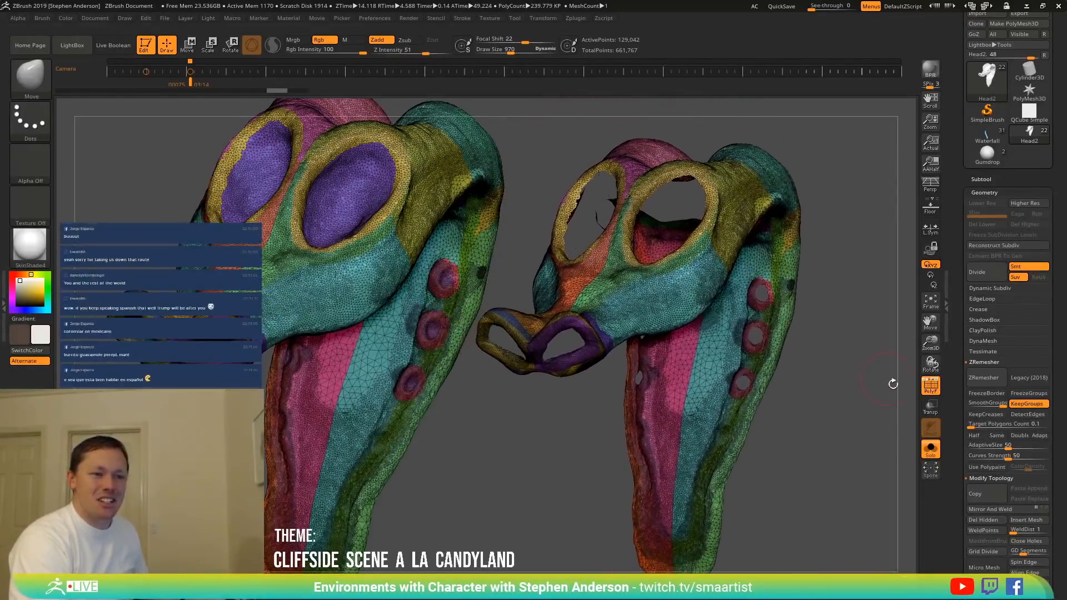
left_click(967, 445)
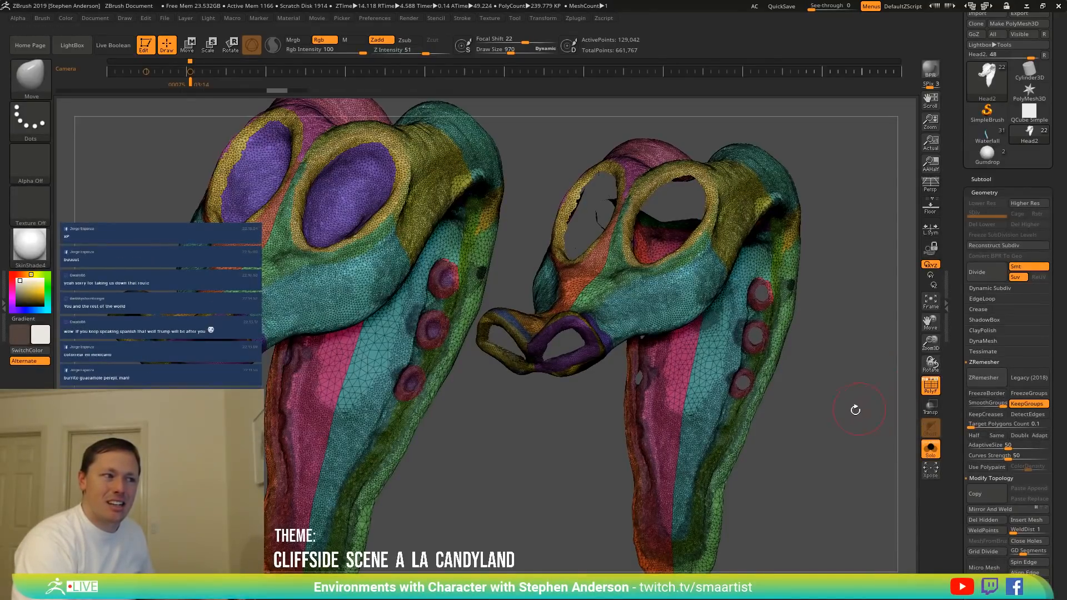
left_click_drag(837, 425, 840, 428)
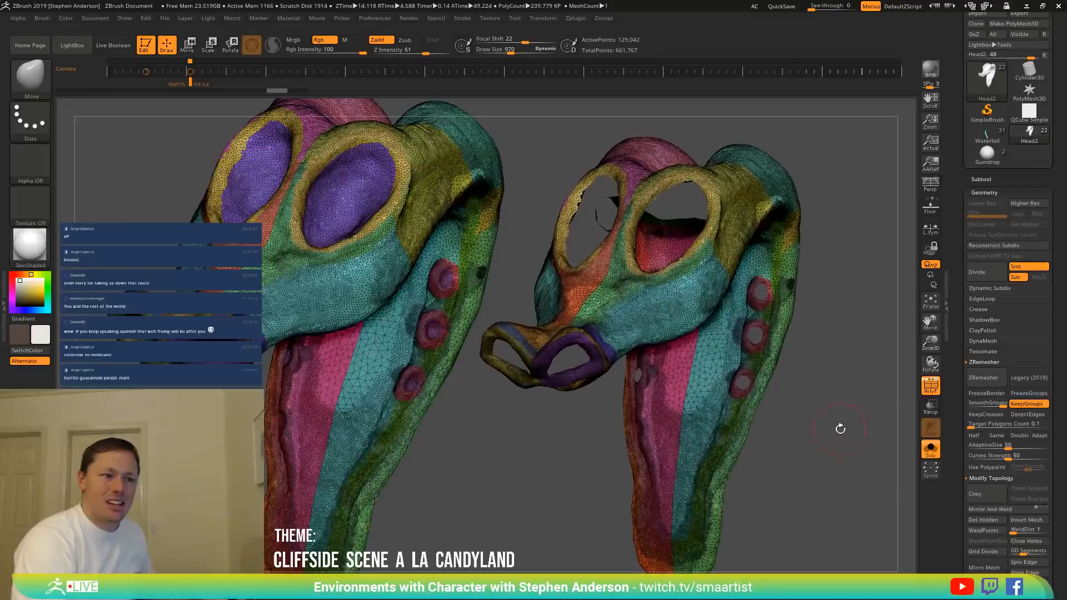
Try the Legacy (2018) version of ZRemesher on Head2 with the same settings and undo the remesh.
left_click(1029, 377)
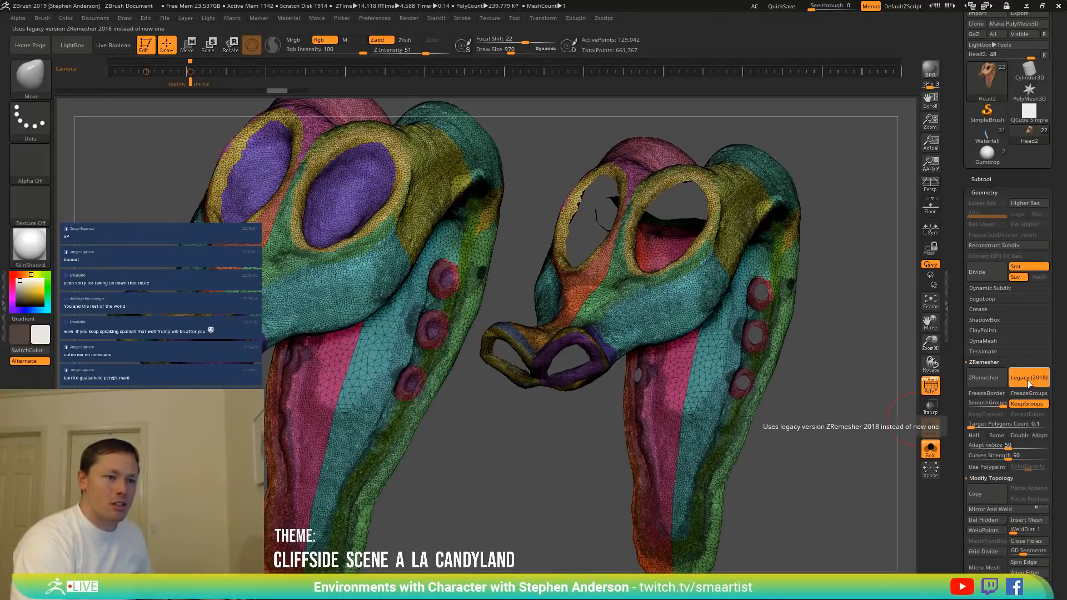
left_click(982, 377)
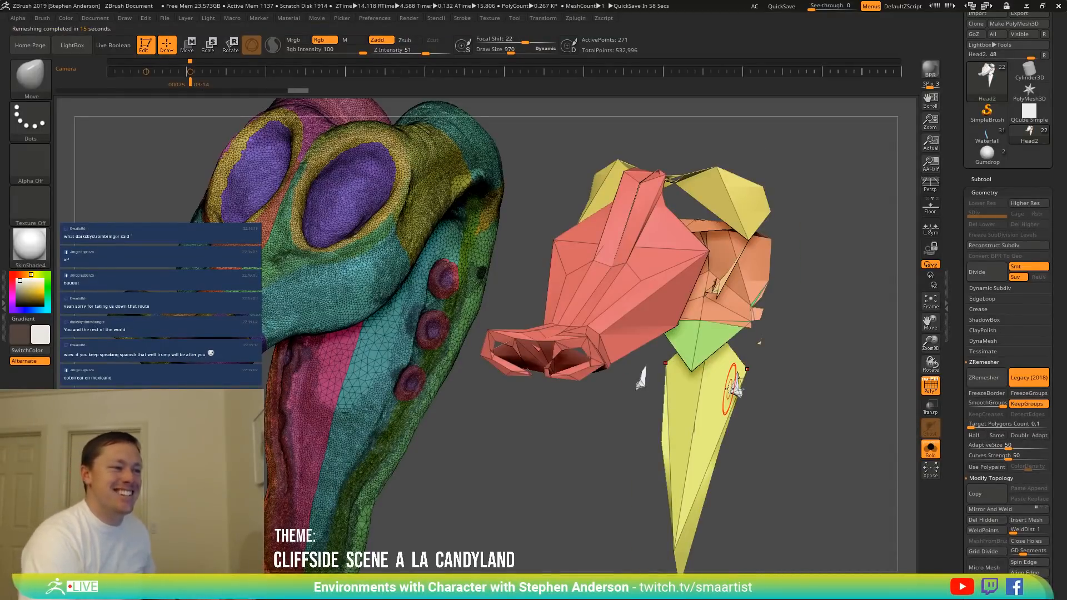
key("ctrl+z")
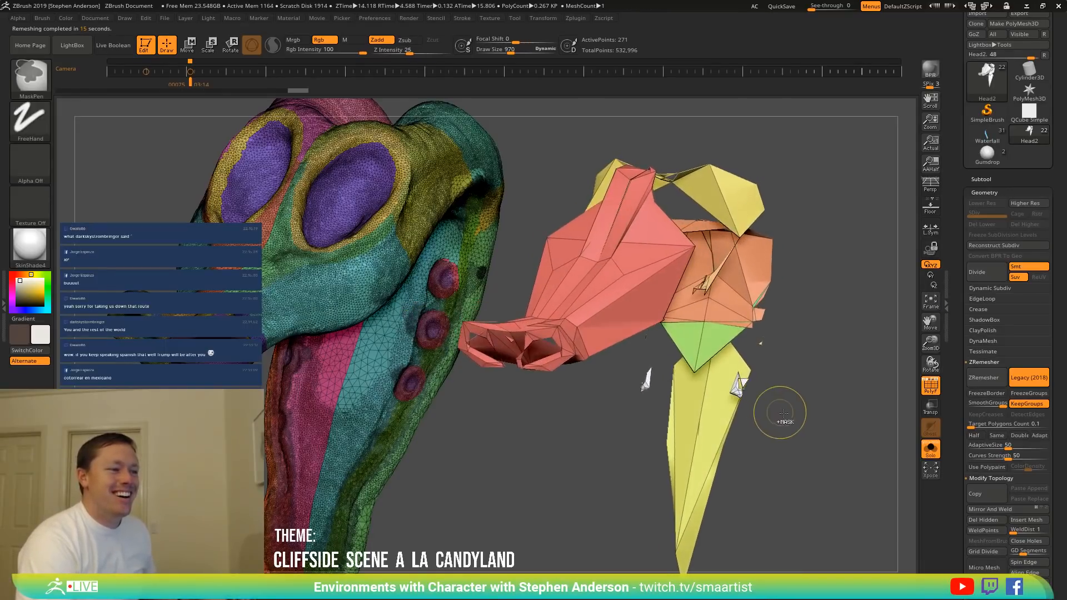
Try Legacy (2018) ZRemesher on Head2 at target polygon counts of 0.1 and 2, undo both remeshes, and turn Legacy off.
left_click(982, 378)
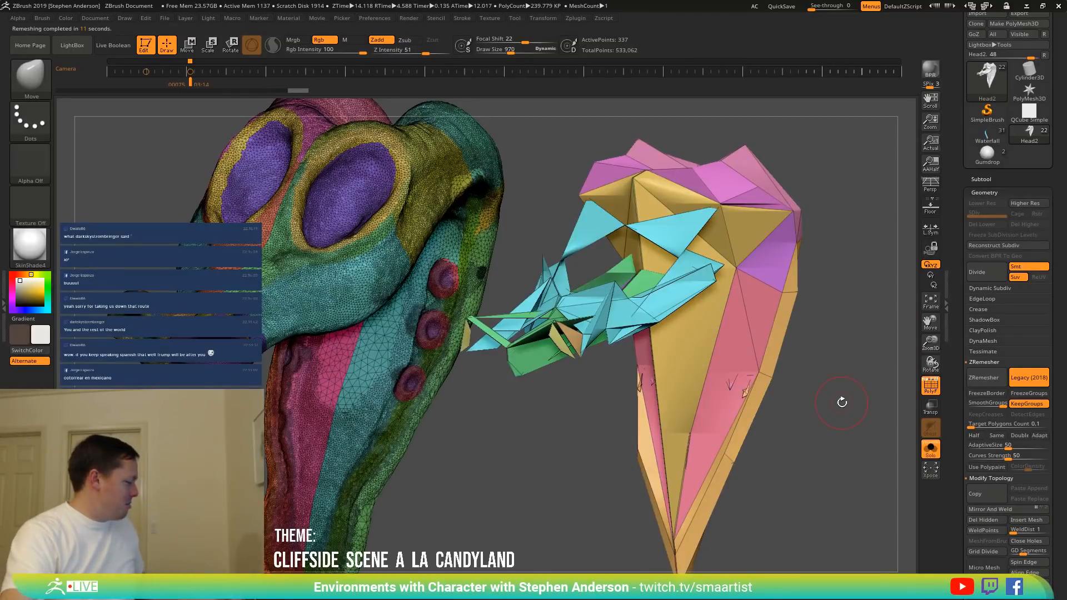
key("ctrl+z")
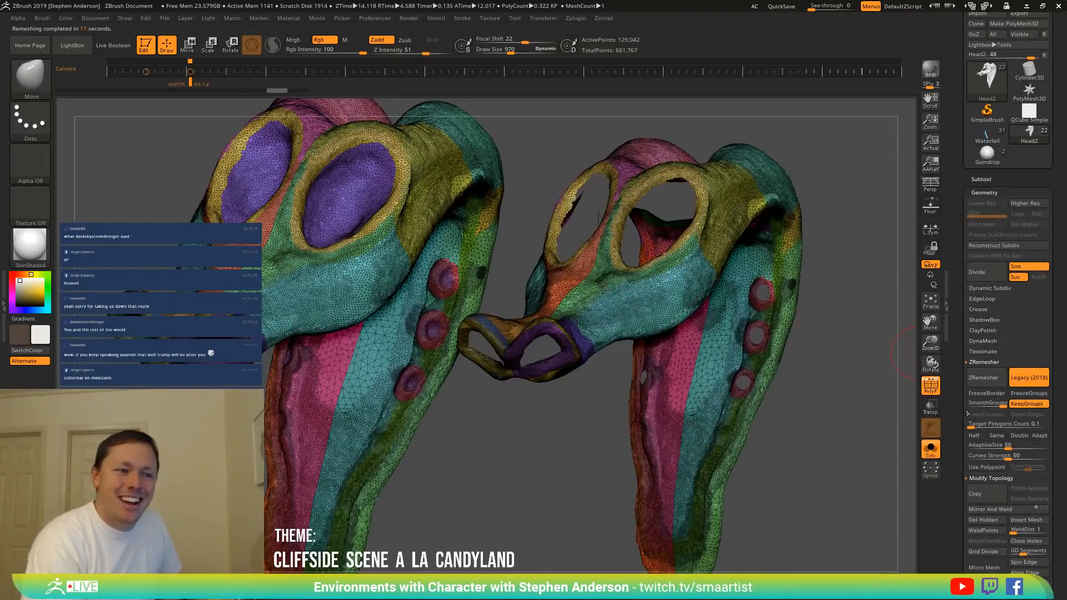
left_click_drag(972, 427, 976, 428)
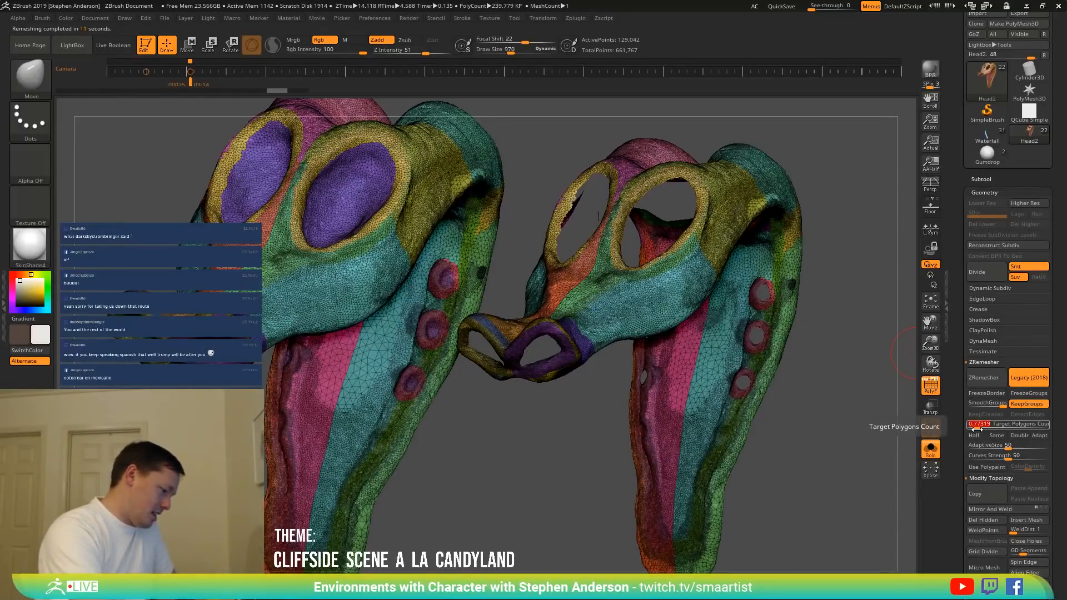
type("2")
key("Return")
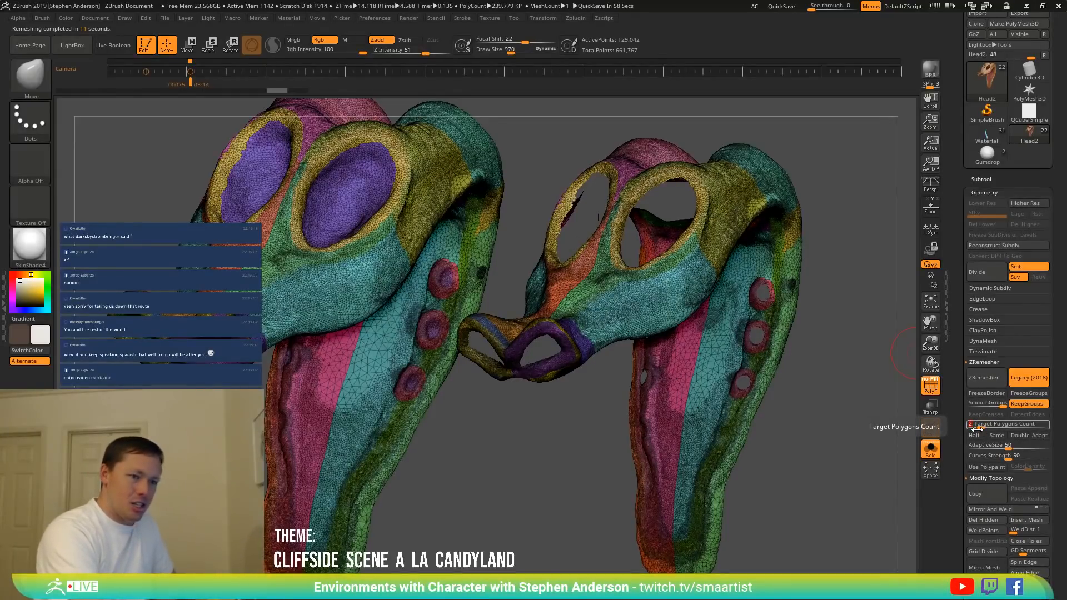
left_click(983, 378)
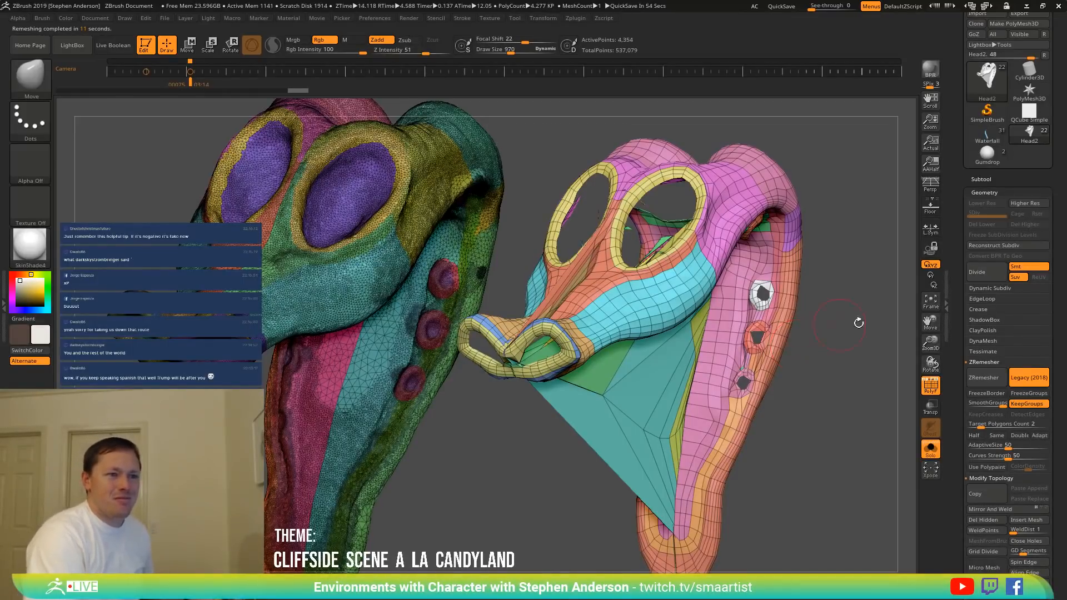
left_click(1032, 379)
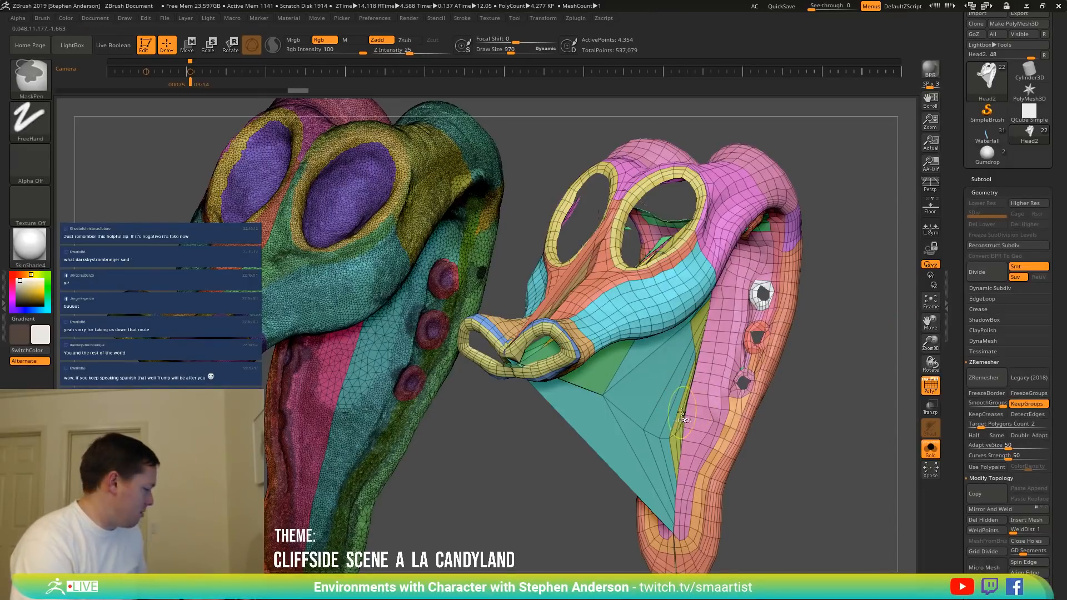
key("ctrl+z")
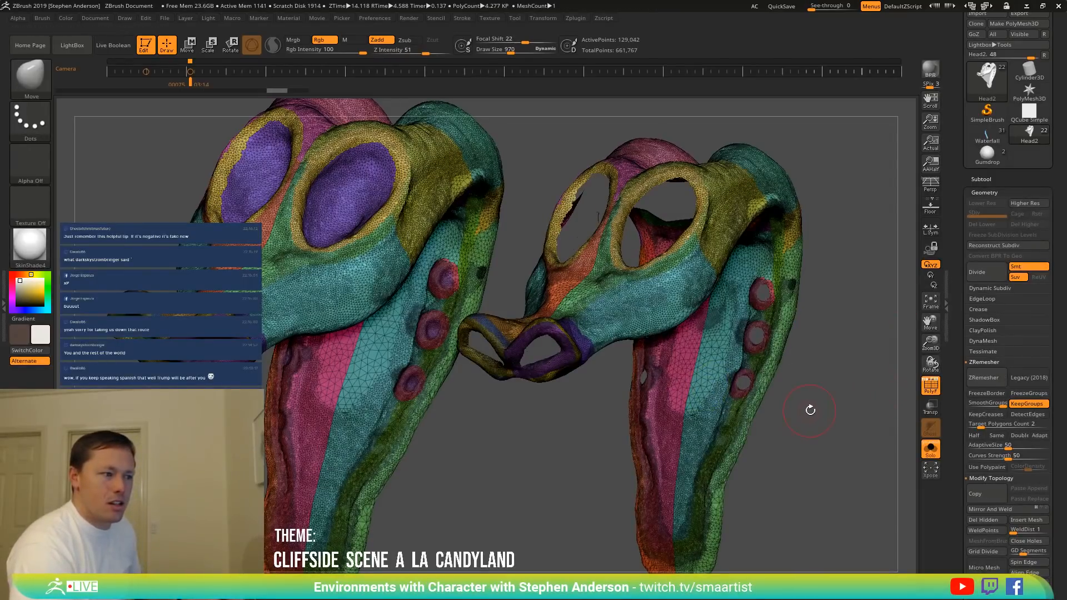
Try non-Legacy ZRemesher at a target polygon count of 2, undo it, and remesh Head2 with a count of 5.
left_click(988, 376)
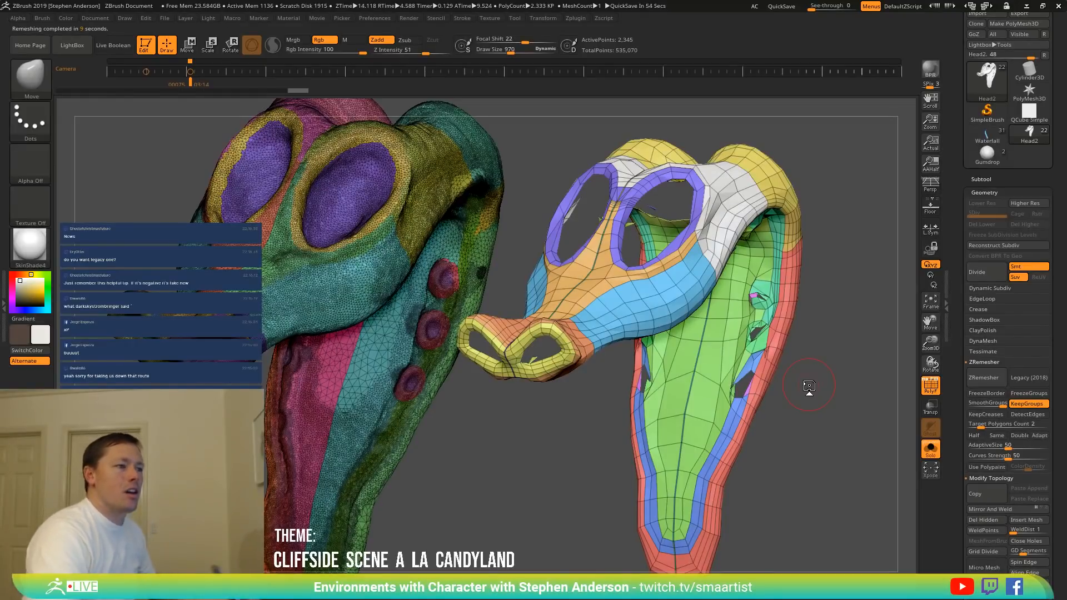
key("ctrl+z")
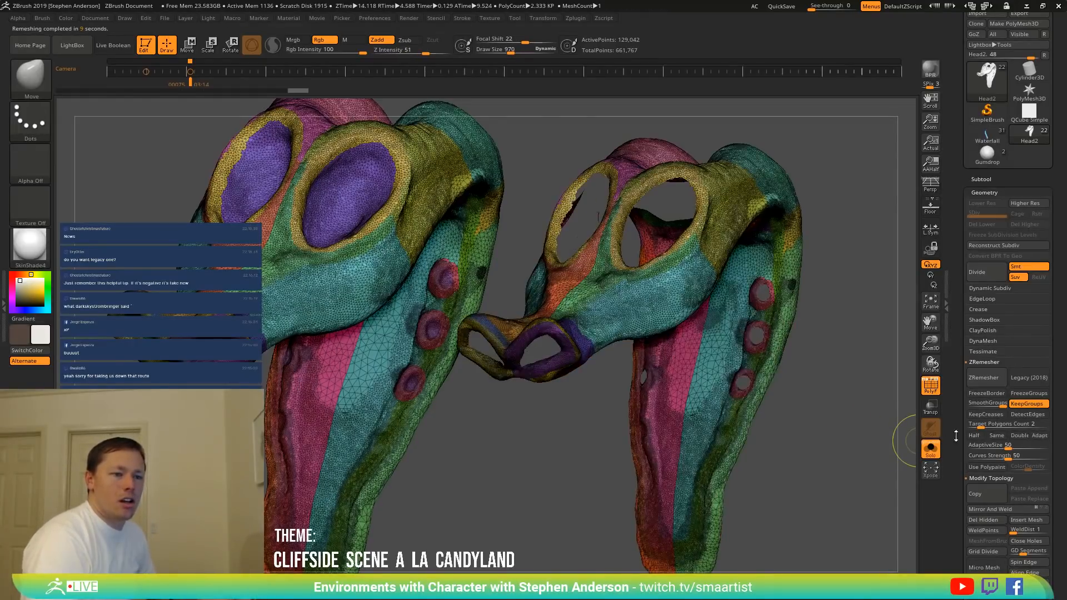
left_click(978, 425)
type("5")
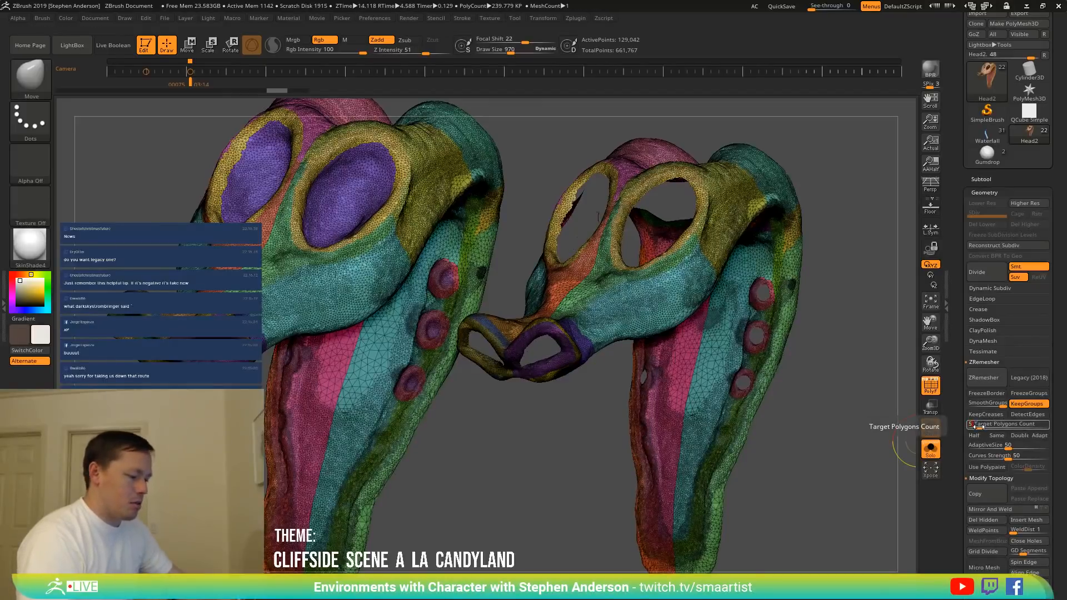
left_click(988, 377)
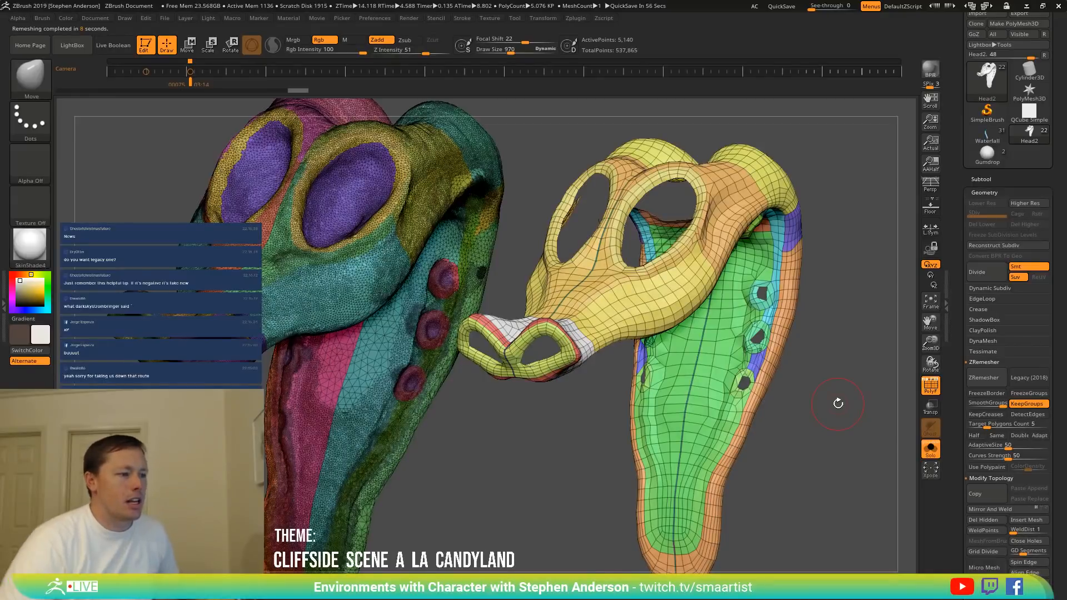
Clear the leftover head copy from the canvas and examine the remeshed eye sockets, snout and mouth interior from several angles.
mouse_move(768, 396)
left_mouse_down()
mouse_move(678, 313)
mouse_move(771, 363)
mouse_move(742, 482)
mouse_move(720, 381)
mouse_move(703, 399)
mouse_move(633, 392)
left_mouse_up()
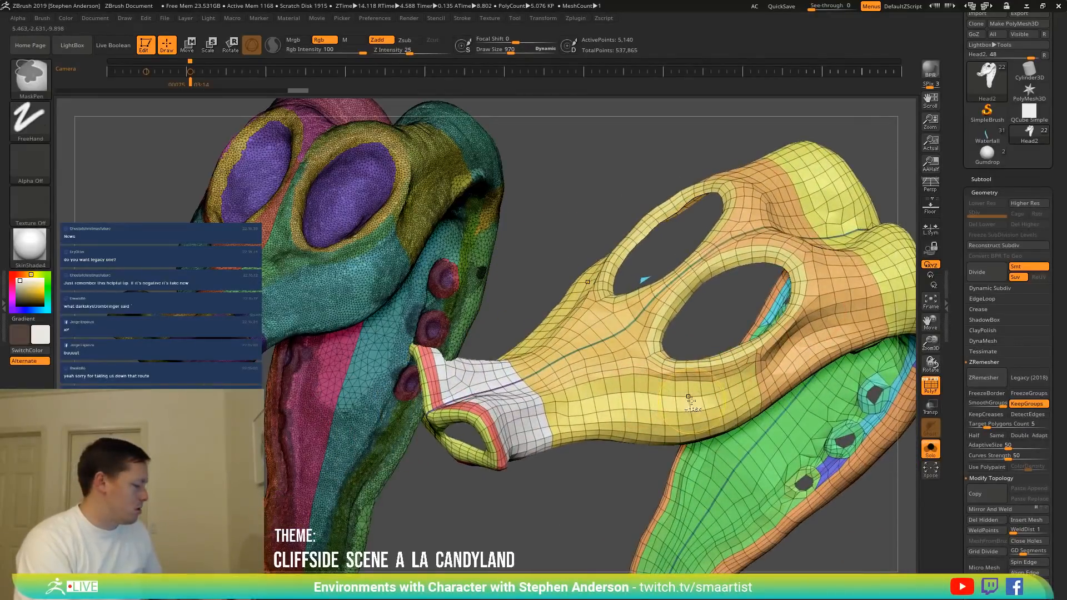
key("ctrl+n")
right_click_drag(694, 417, 557, 404)
right_click_drag(615, 385, 606, 378)
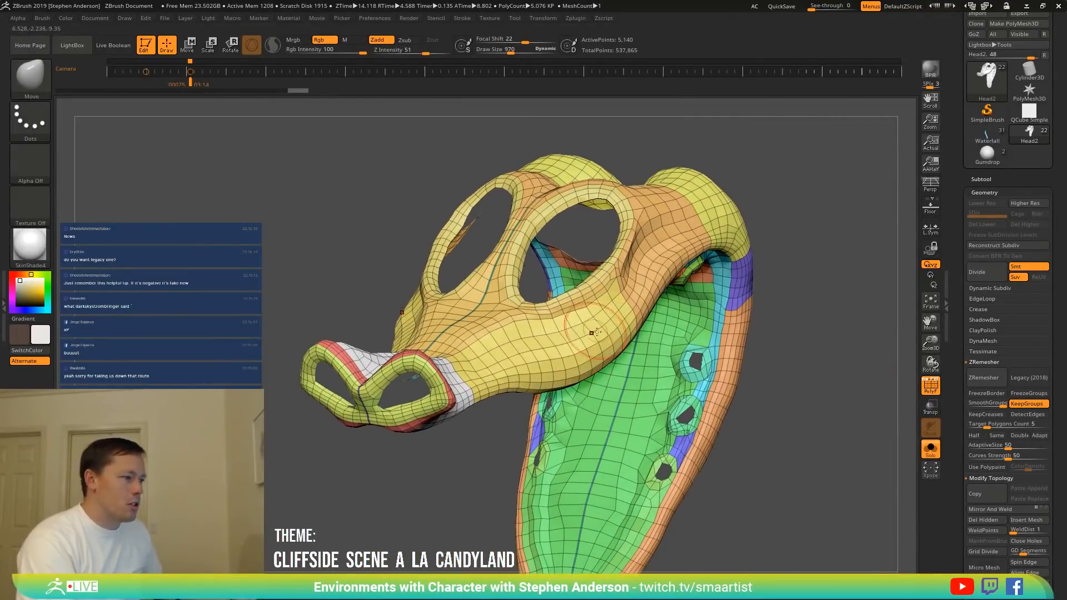
right_click_drag(739, 342, 598, 309)
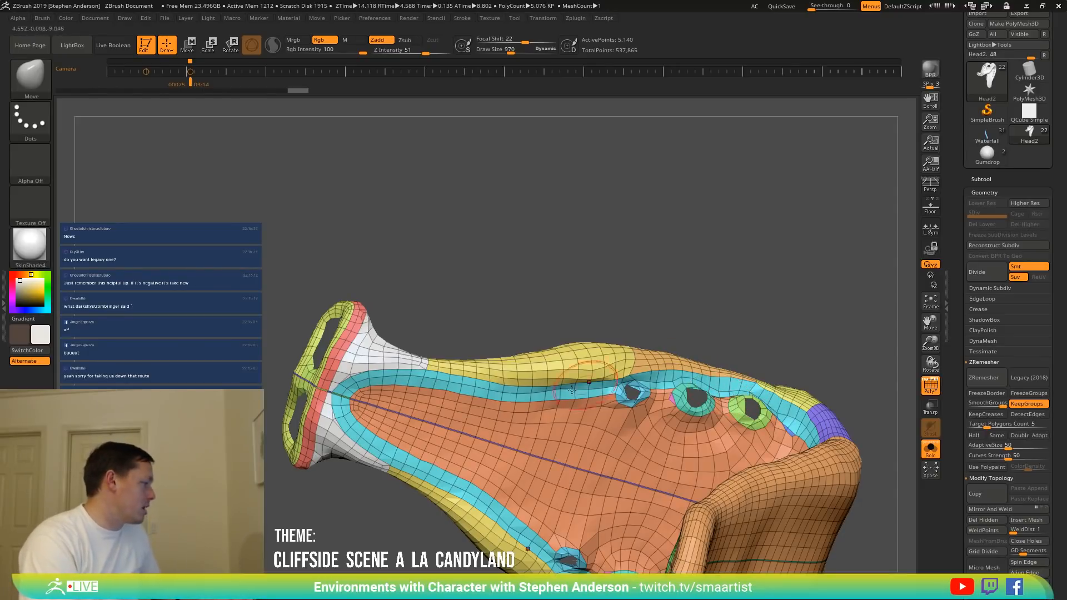
right_click_drag(572, 388, 505, 327)
right_click_drag(554, 432, 637, 390)
right_click_drag(540, 316, 546, 420)
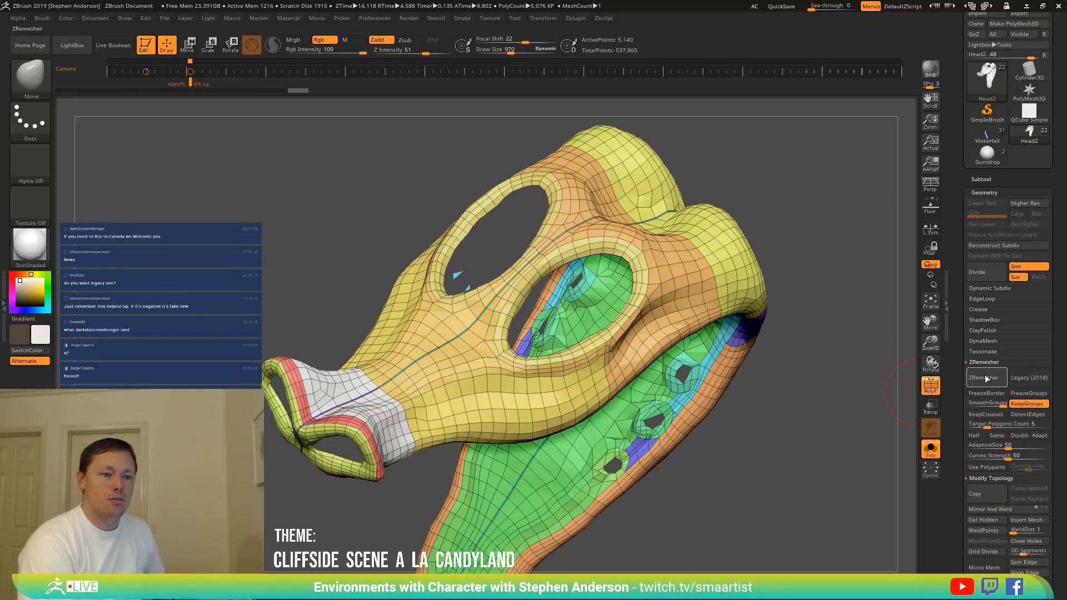
Lower the ZRemesher target polygon count to 2.5 and remesh Head2 again.
left_click(987, 424)
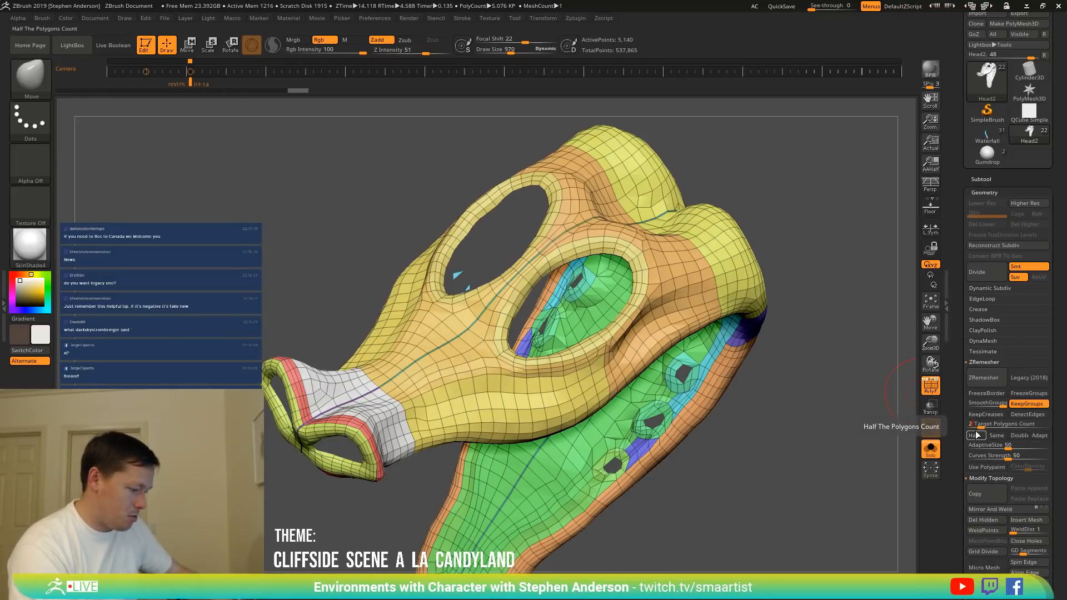
left_click(994, 378)
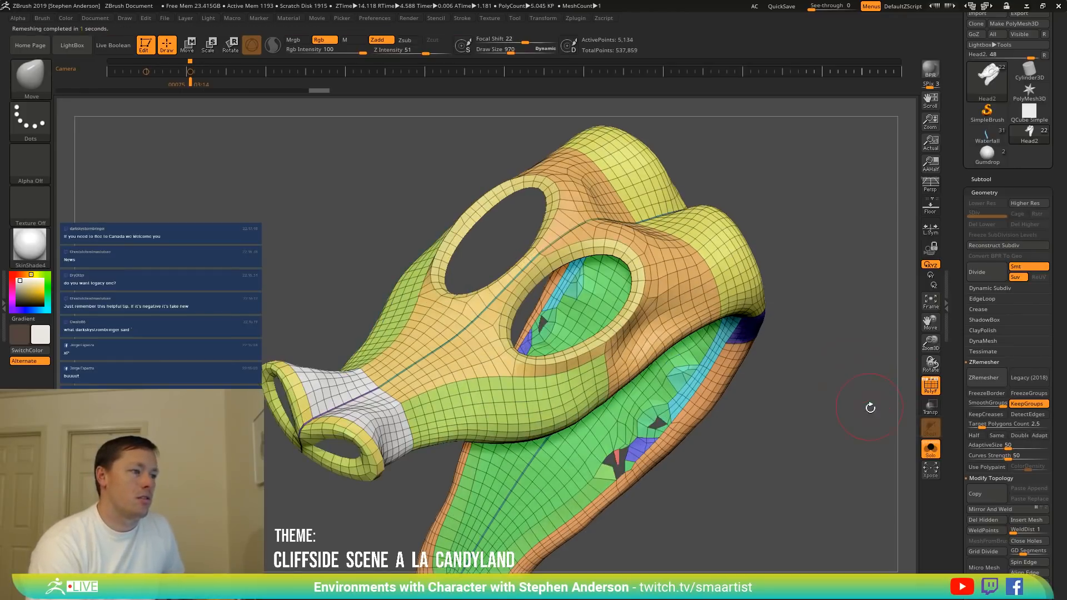
Adjust and smooth the mesh around the teal pit inside the mouth with the Move and Smooth brushes.
right_click_drag(749, 282, 623, 261)
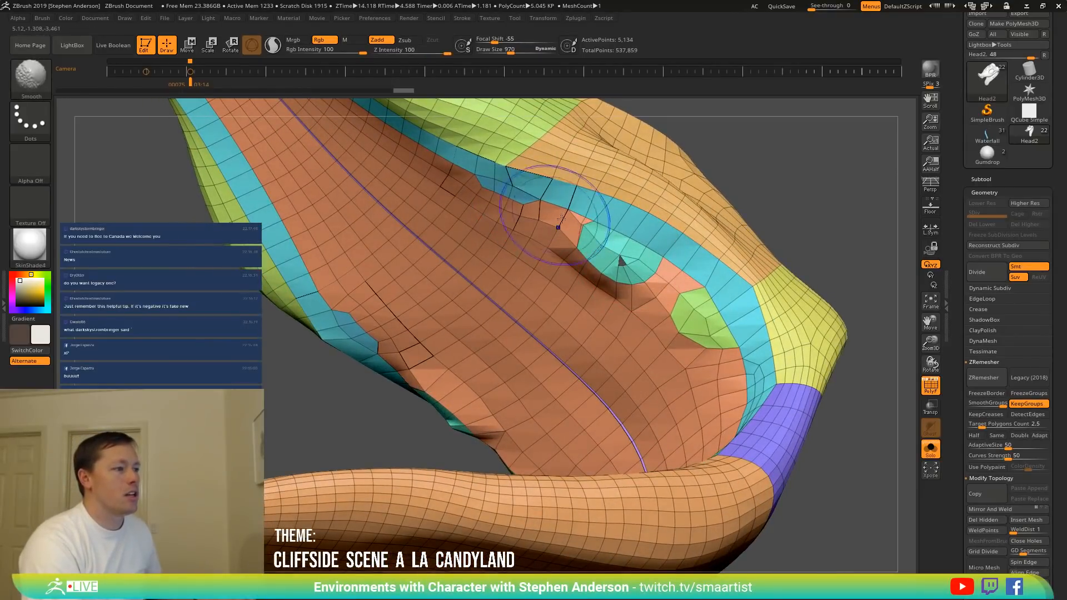
right_click_drag(561, 219, 506, 166)
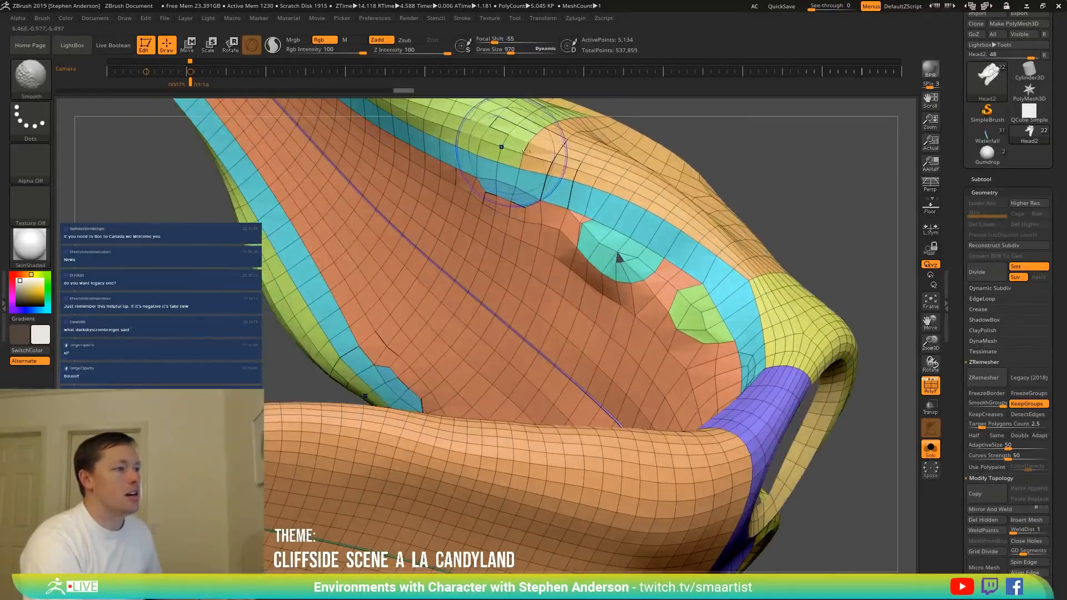
left_click_drag(606, 262, 613, 257)
right_click_drag(614, 257, 664, 260)
left_click_drag(614, 244, 600, 251, "shift")
right_click_drag(594, 238, 576, 250)
left_click_drag(600, 244, 607, 248)
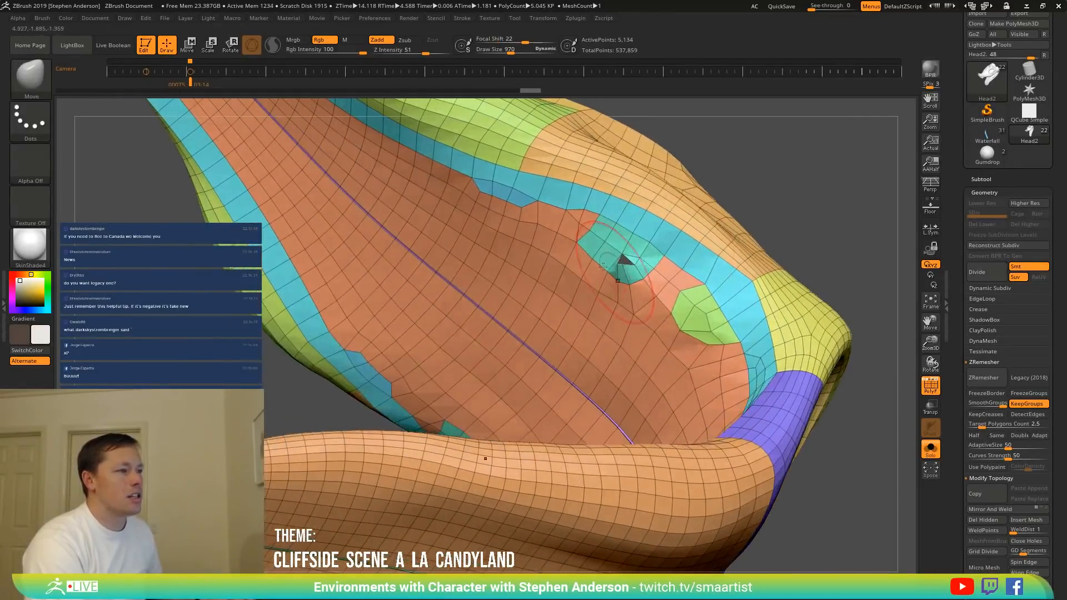
Collapse the polyloop through the small blue polygroup beside the mouth rim, using ZModeler's edge Collapse with the Polyloop target.
mouse_move(607, 239)
right_mouse_down()
mouse_move(625, 208)
mouse_move(588, 218)
mouse_move(591, 250)
mouse_move(445, 240)
right_mouse_up()
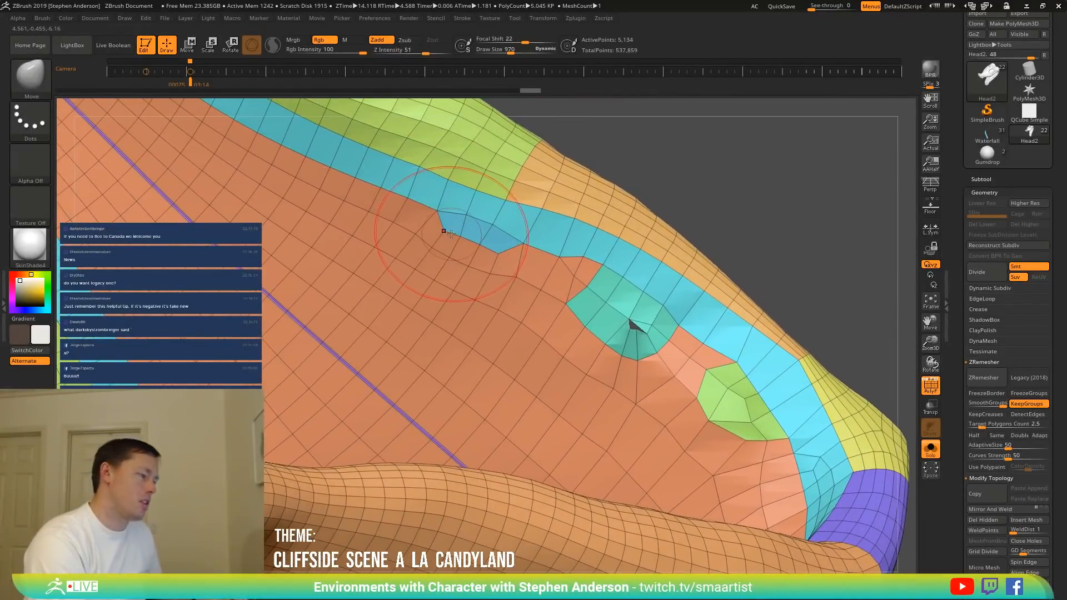
key("b")
key("z")
key("m")
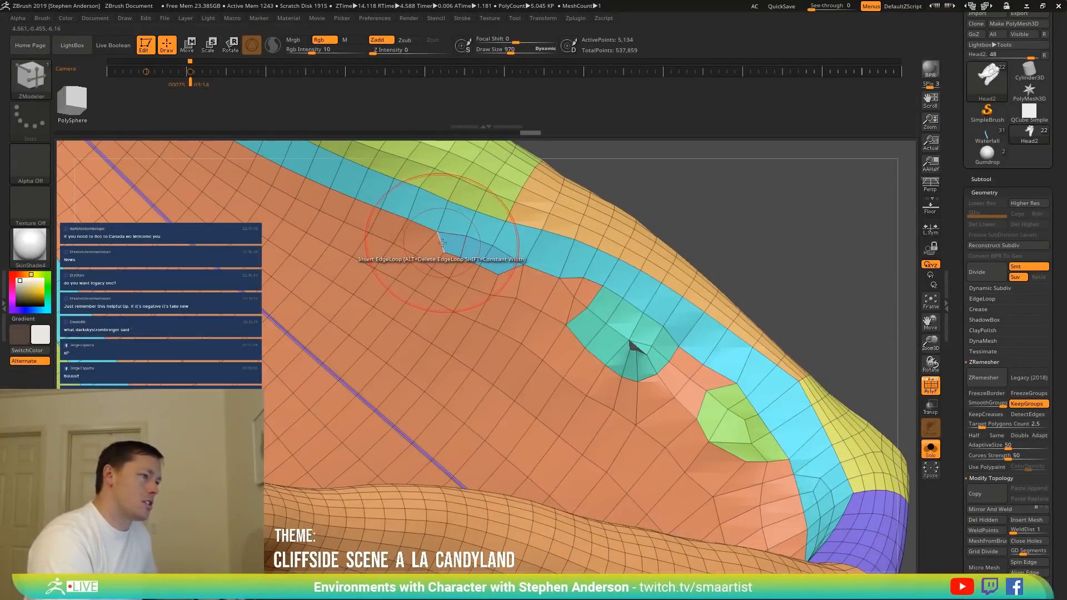
key("space")
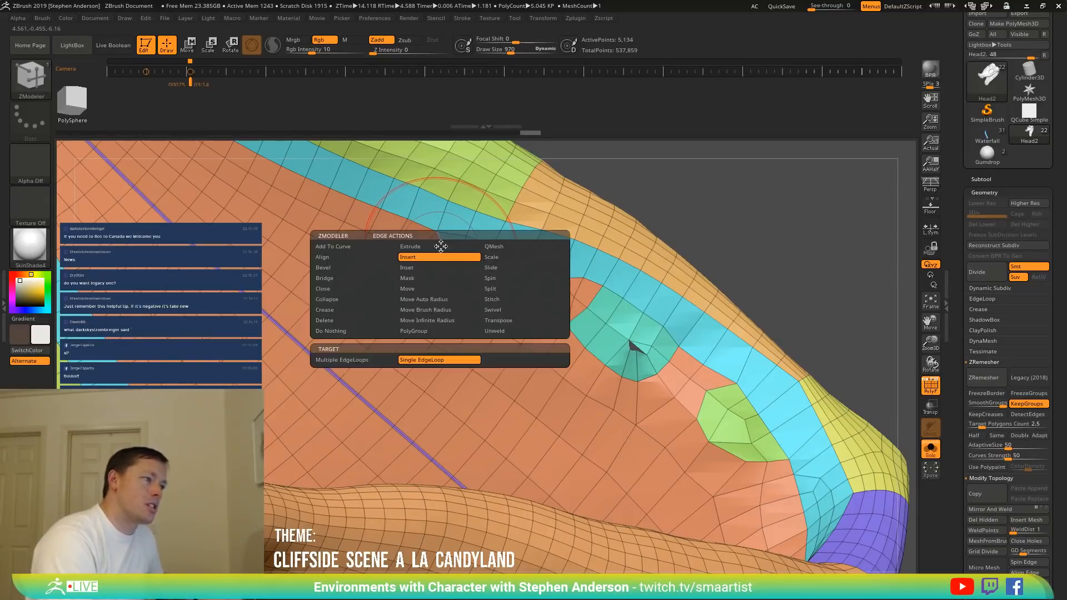
left_click(343, 300)
left_click(518, 361)
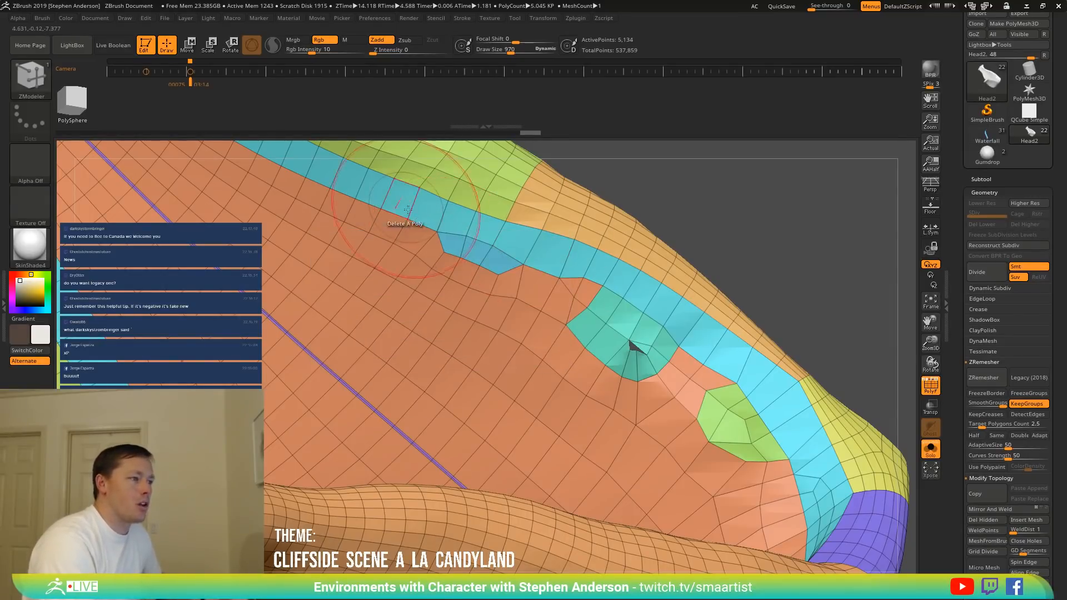
left_click(443, 246)
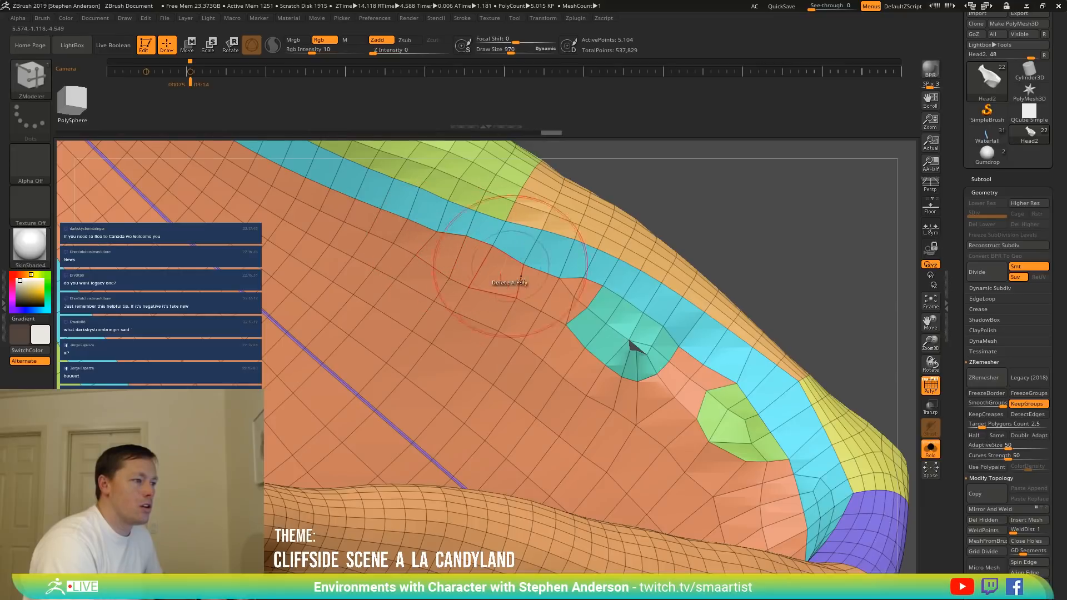
Try smoothing the inner mouth surface and collapsing a polyloop at the teal pit, undoing each attempt.
mouse_move(540, 309)
right_mouse_down()
mouse_move(472, 303)
mouse_move(436, 286)
right_mouse_up()
left_click_drag(447, 278, 351, 398, "shift")
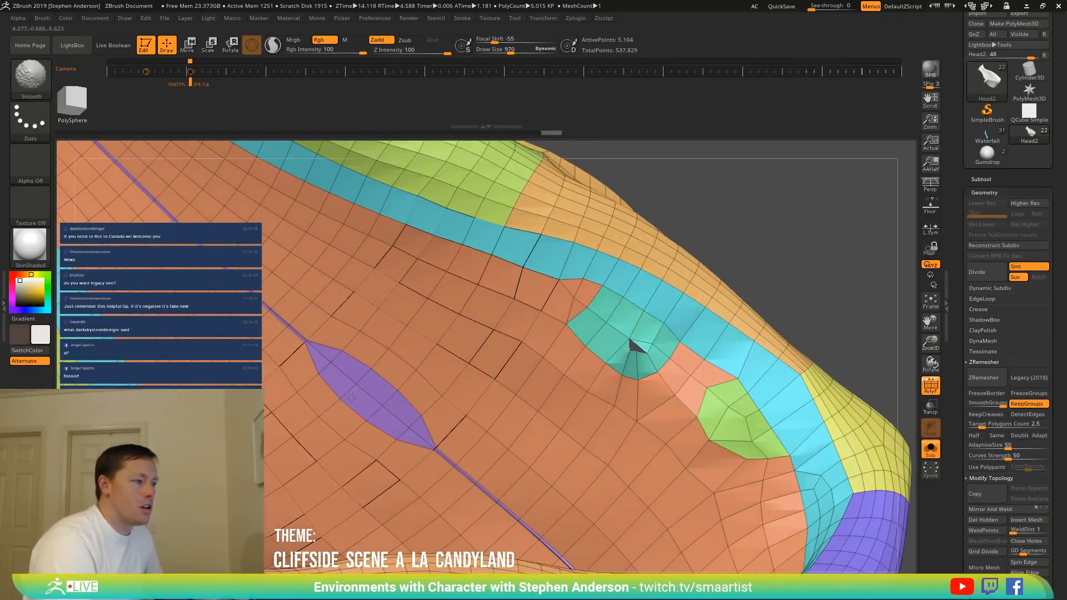
key("ctrl+z")
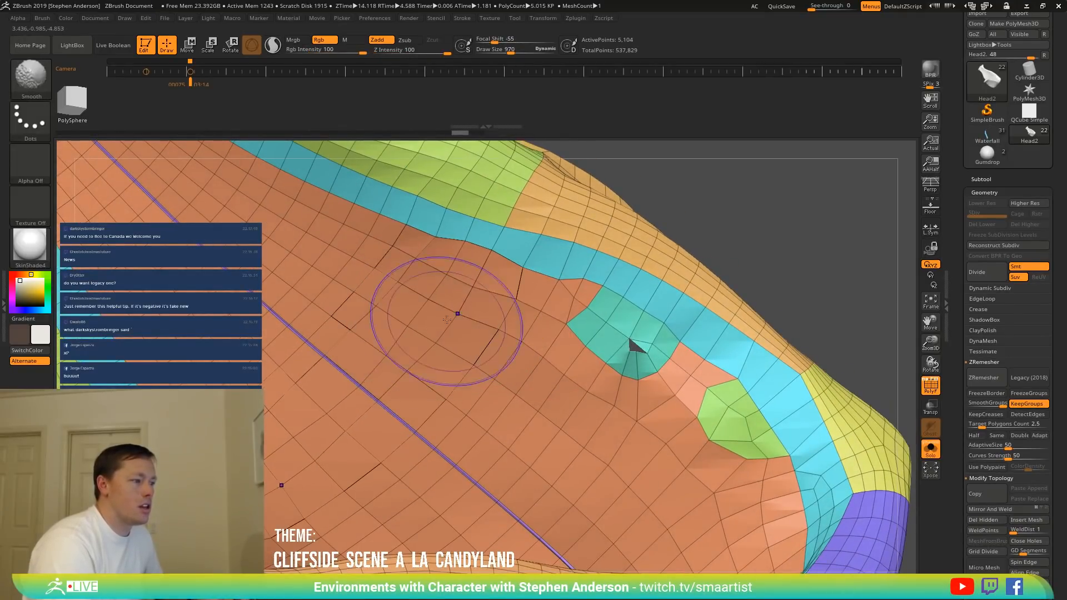
mouse_move(578, 281)
right_mouse_down("alt")
mouse_move(487, 283)
mouse_move(514, 309)
mouse_move(460, 252)
right_mouse_up("alt")
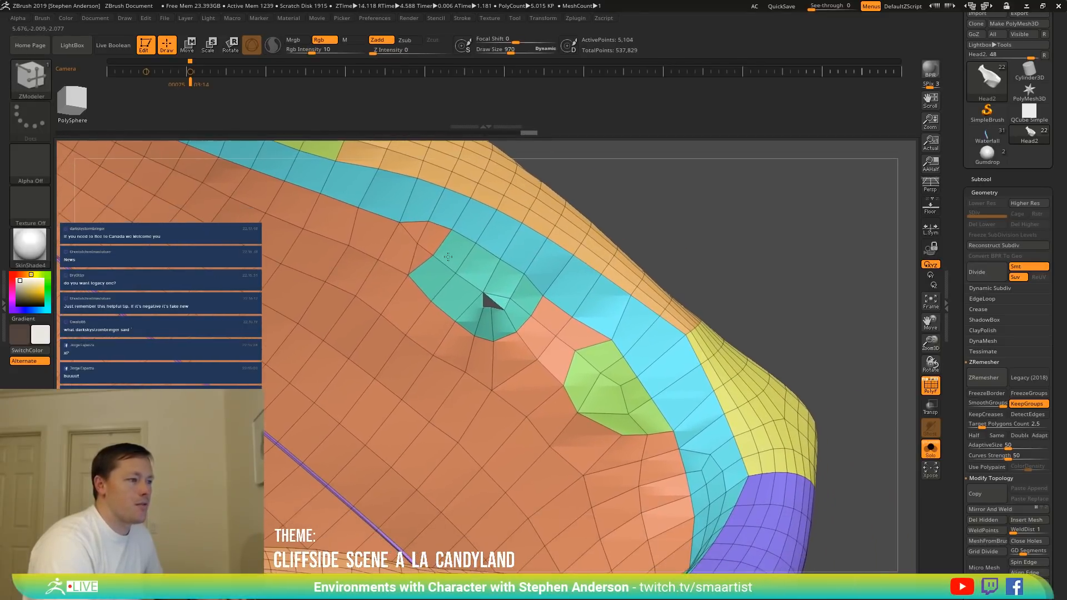
left_click(441, 251)
key("ctrl+z")
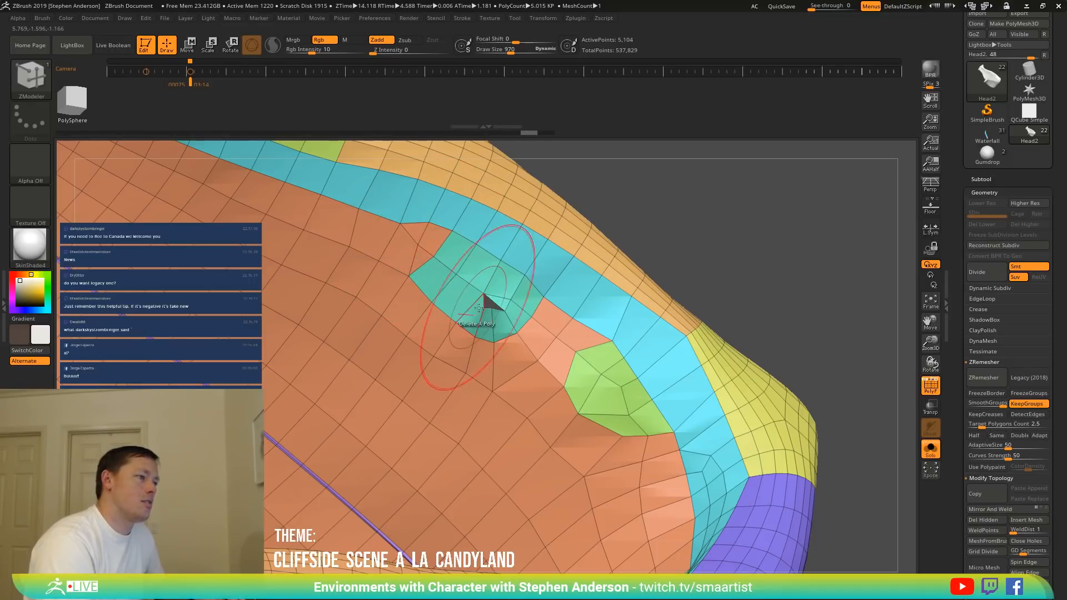
Collapse the polyloop through the pit that bulges from the cyan rim band and smooth the surrounding inner mouth surface.
mouse_move(478, 307)
right_mouse_down("ctrl")
mouse_move(448, 297)
mouse_move(534, 364)
mouse_move(406, 332)
right_mouse_up("ctrl")
left_click_drag(462, 289, 456, 297, "shift")
right_click_drag(456, 298, 479, 317)
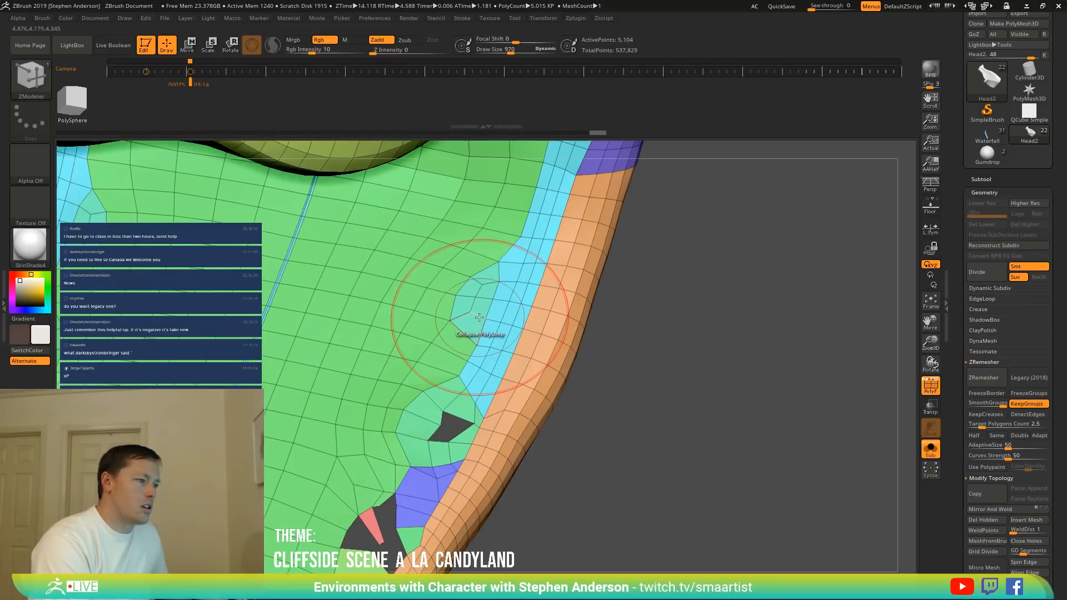
left_click(479, 318)
key("ctrl")
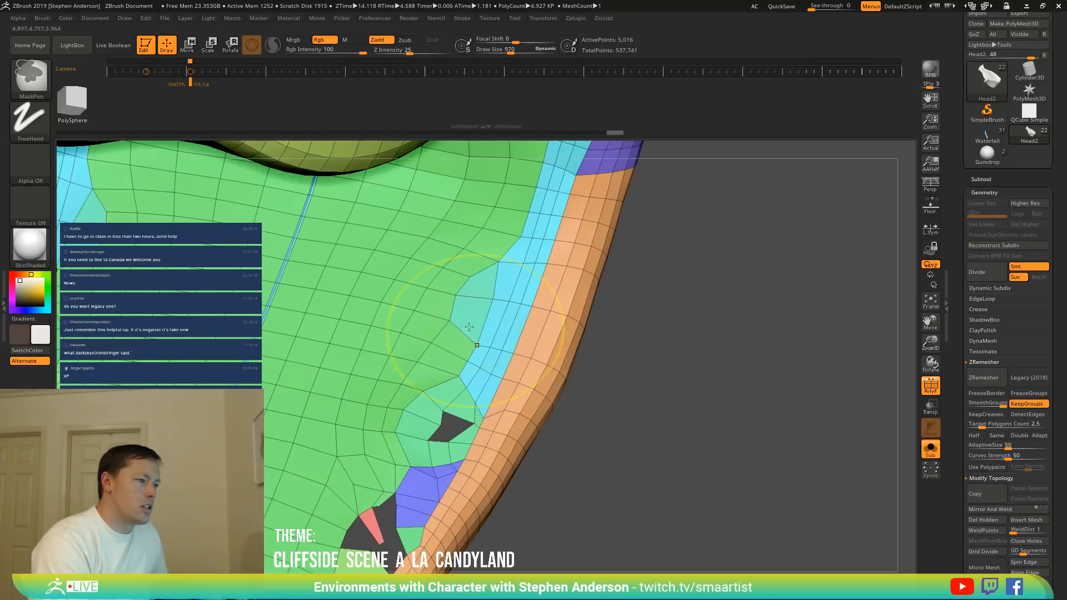
mouse_move(469, 327)
right_mouse_down()
mouse_move(462, 320)
mouse_move(466, 340)
right_mouse_up()
left_click_drag(434, 355, 396, 403, "shift")
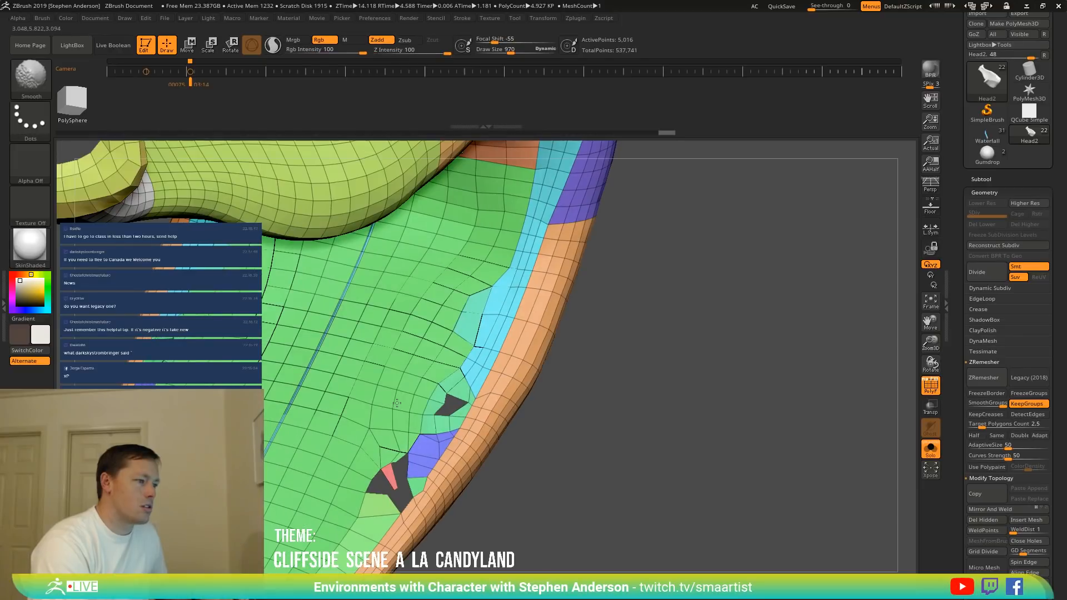
Close the remaining pit holes along the mouth rim with ZModeler's edge Close action set to Concave Hole.
mouse_move(396, 403)
right_mouse_down("ctrl")
mouse_move(396, 356)
mouse_move(444, 317)
mouse_move(452, 322)
mouse_move(417, 363)
mouse_move(356, 389)
mouse_move(378, 431)
mouse_move(390, 397)
mouse_move(388, 426)
right_mouse_up("ctrl")
key("space")
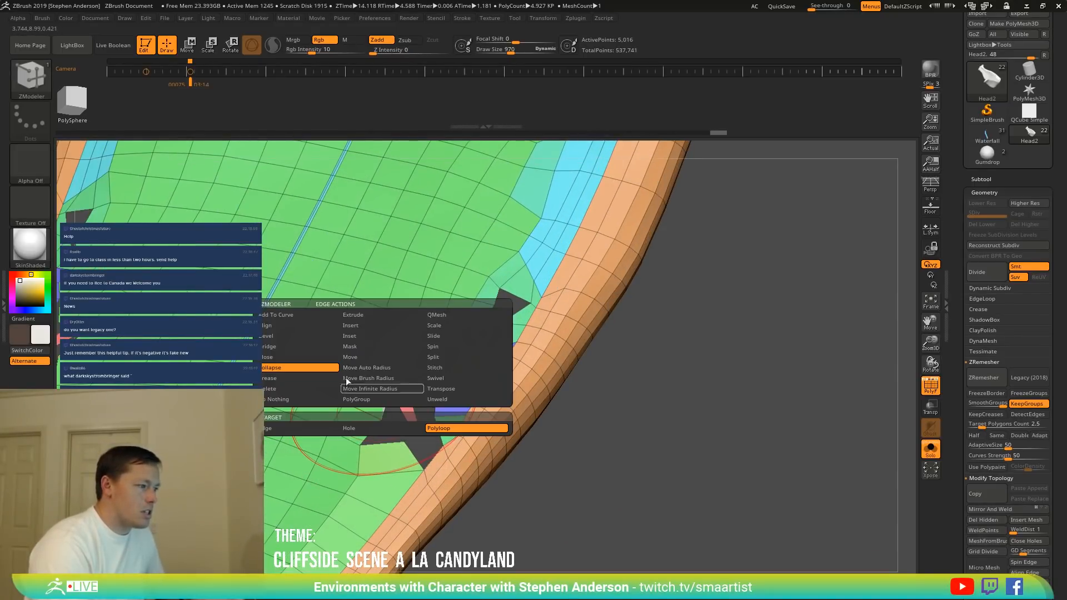
left_click(365, 428)
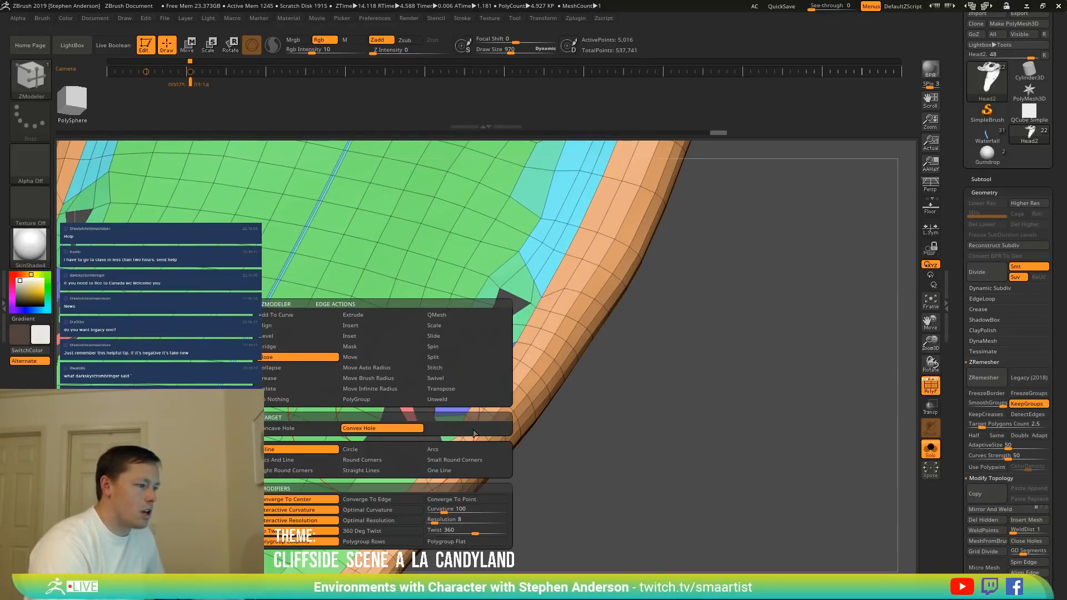
left_click(293, 430)
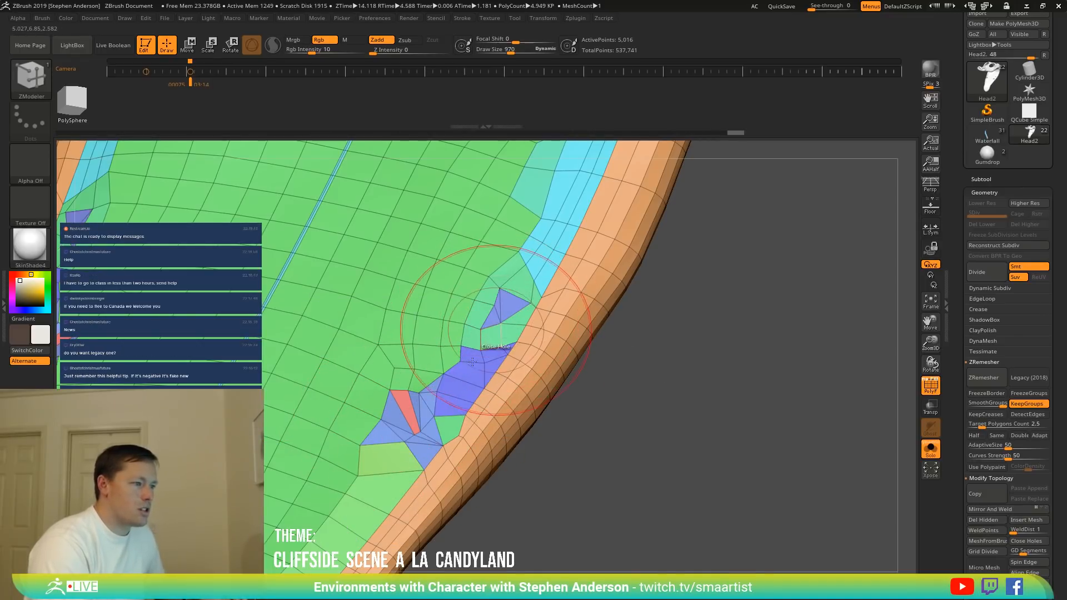
Remesh the dragon head with ZRemesher, keeping KeepGroups on and the target polygon count at 2.5.
mouse_move(472, 362)
right_mouse_down("alt")
mouse_move(456, 419)
mouse_move(431, 358)
mouse_move(421, 378)
mouse_move(353, 364)
mouse_move(417, 371)
right_mouse_up("alt")
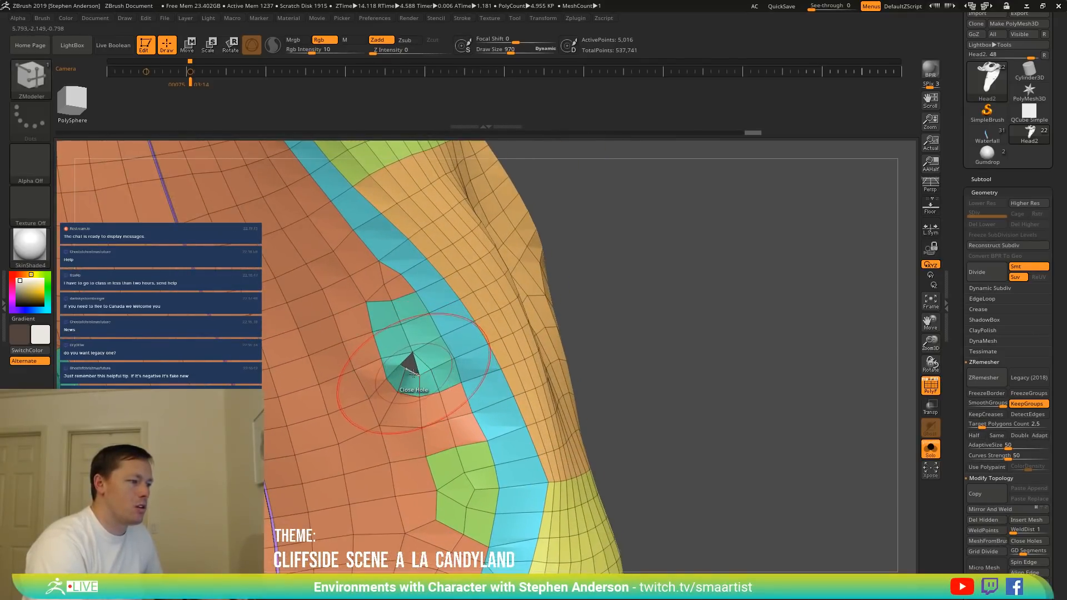
mouse_move(397, 387)
right_mouse_down("ctrl")
mouse_move(359, 380)
mouse_move(347, 403)
mouse_move(404, 306)
mouse_move(408, 383)
mouse_move(500, 367)
right_mouse_up("ctrl")
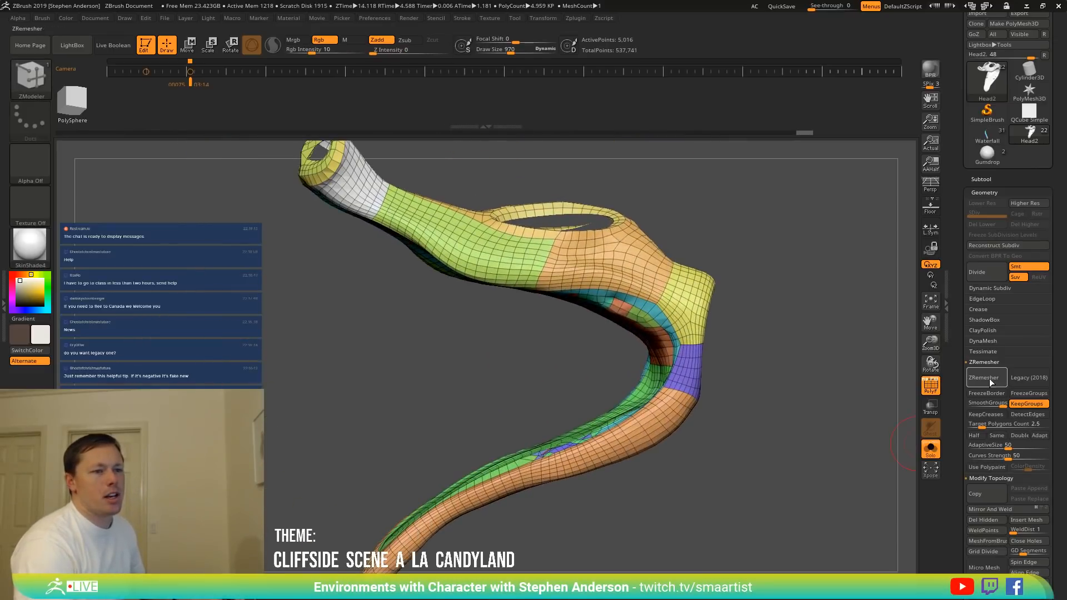
mouse_move(793, 443)
right_mouse_down()
mouse_move(778, 428)
mouse_move(773, 437)
mouse_move(794, 454)
right_mouse_up()
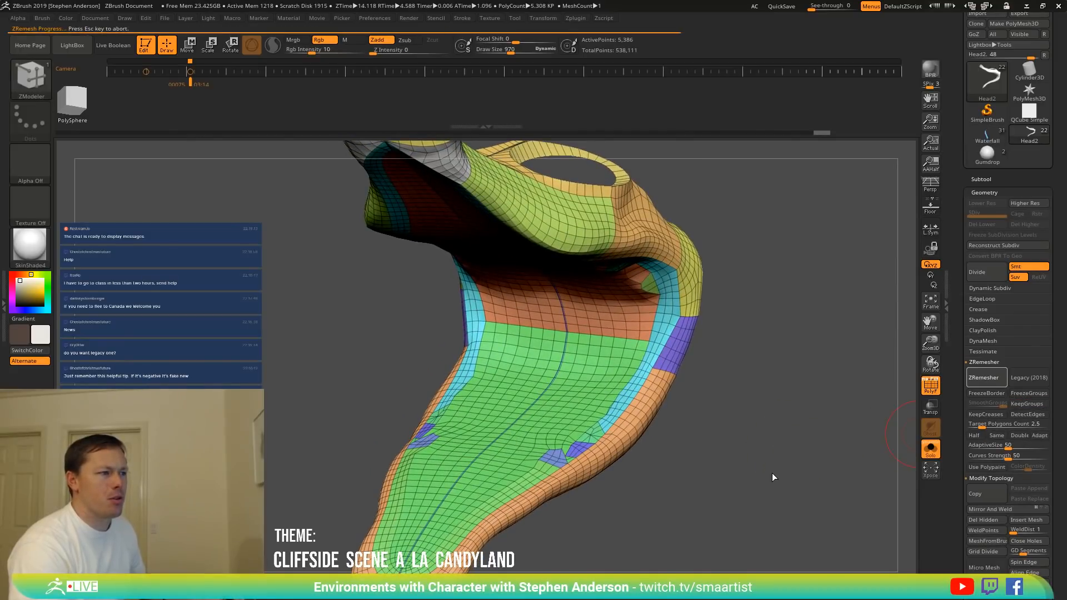
Try ZRemesher with KeepGroups turned off and undo the remesh.
mouse_move(772, 469)
right_mouse_down()
mouse_move(745, 435)
mouse_move(746, 502)
mouse_move(766, 409)
mouse_move(803, 351)
mouse_move(799, 431)
right_mouse_up()
key("ctrl")
key("ctrl+z")
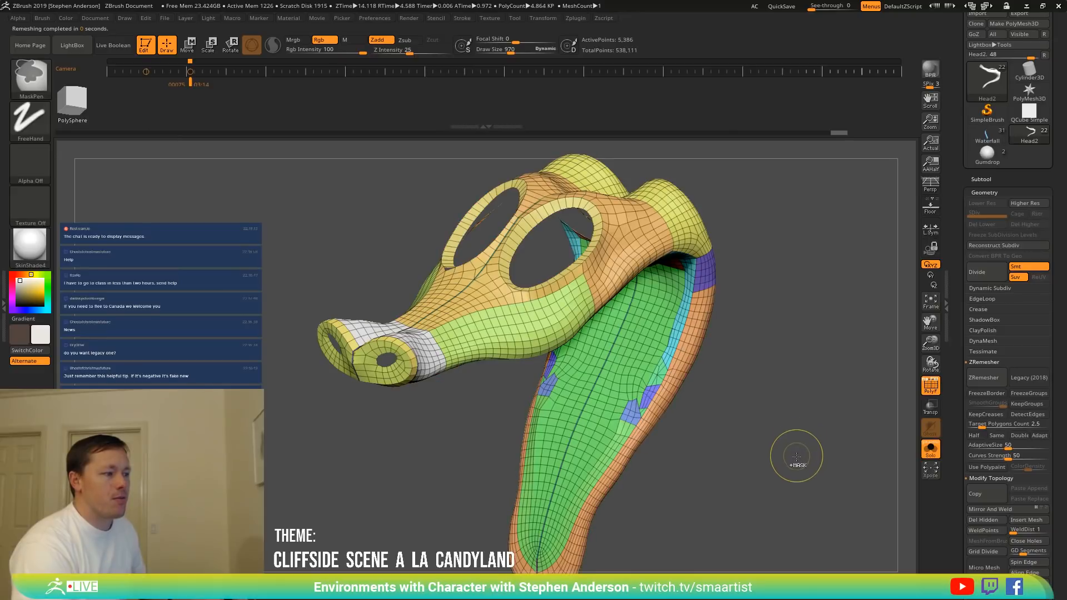
Try ZRemesher on the head with AdaptiveSize set to 0, check the snout's underside, and undo the remesh.
right_click_drag(774, 398, 767, 353)
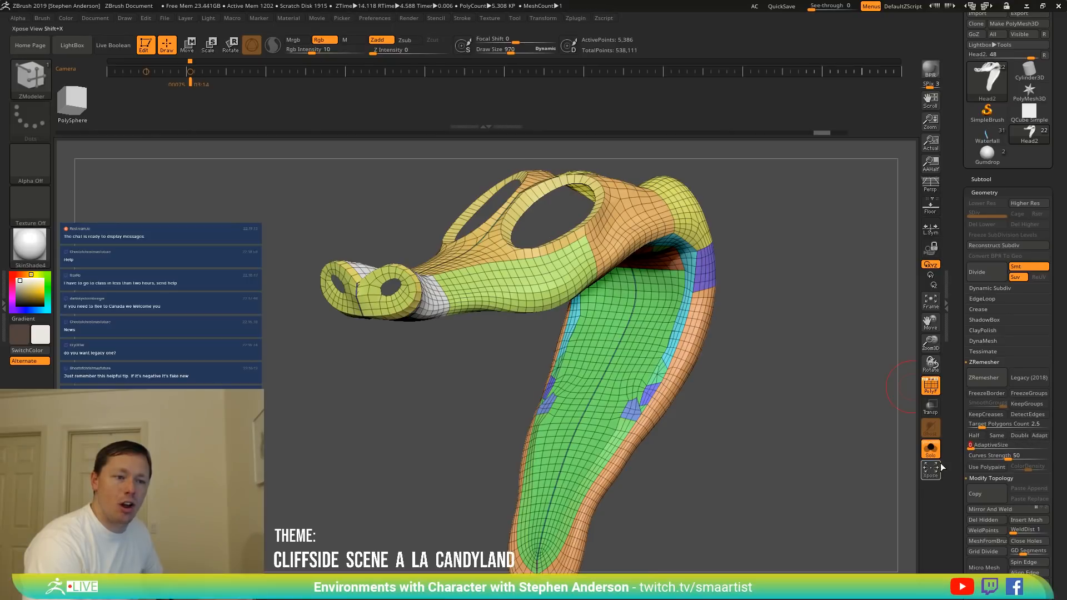
left_click(985, 378)
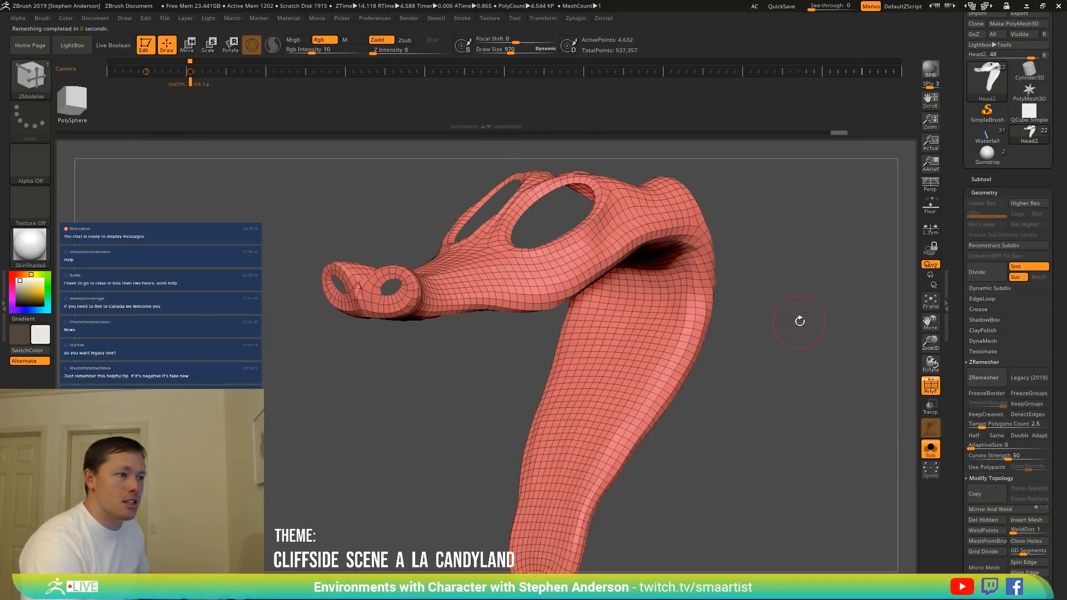
left_click_drag(798, 317, 650, 395)
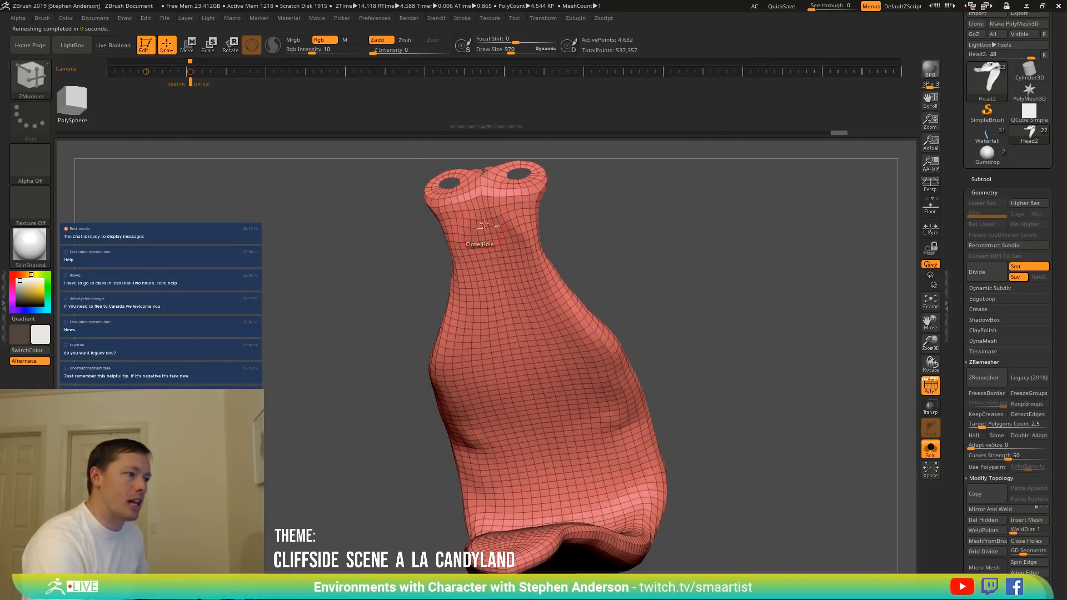
key("ctrl+z")
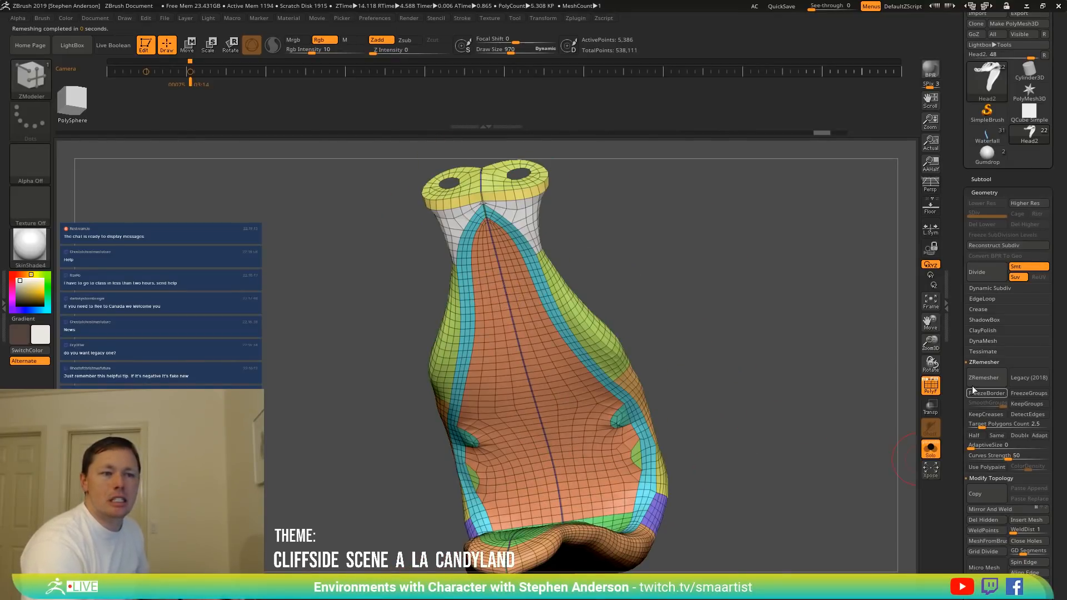
Merge the mouth roof and the leftover patches around its side pits into a single polygroup.
mouse_move(795, 424)
left_mouse_down()
mouse_move(769, 500)
mouse_move(695, 389)
left_mouse_up()
mouse_move(662, 328)
right_mouse_down("ctrl")
mouse_move(604, 319)
mouse_move(603, 288)
mouse_move(610, 280)
mouse_move(639, 383)
mouse_move(654, 345)
right_mouse_up("ctrl")
left_click(618, 297, "ctrl+shift")
left_click(756, 352, "ctrl+shift")
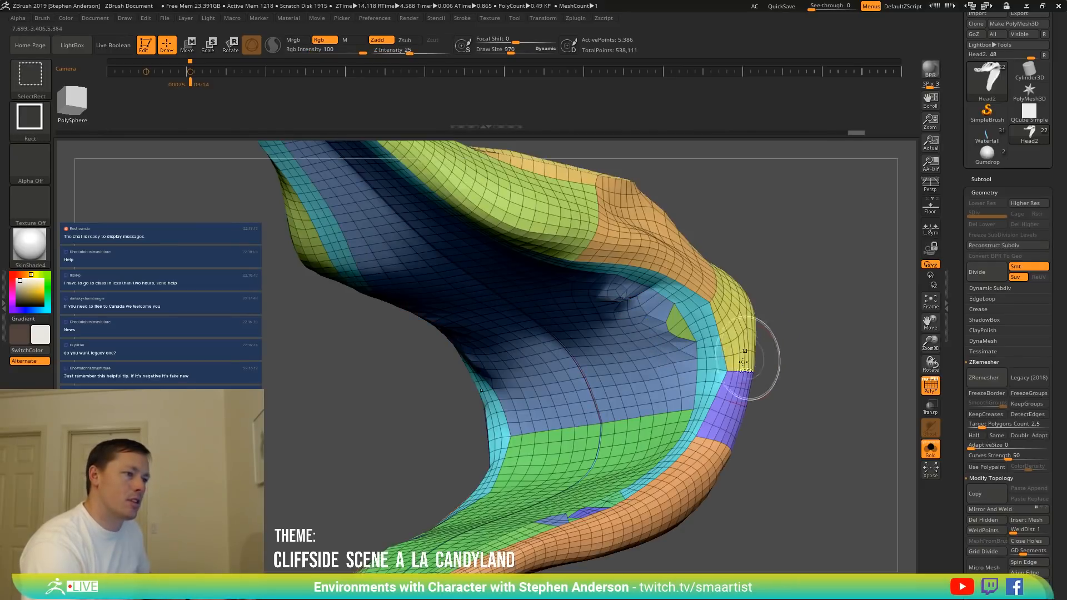
mouse_move(744, 352)
right_mouse_down()
mouse_move(678, 328)
mouse_move(701, 334)
mouse_move(716, 376)
mouse_move(588, 366)
mouse_move(581, 407)
mouse_move(661, 405)
mouse_move(699, 386)
right_mouse_up()
left_click(679, 325, "ctrl+shift")
left_click(805, 359, "ctrl+shift")
Isolate the lower jaw's inner surface, give it a single polygroup, and show the whole head again.
left_click(578, 408, "ctrl+shift")
key("ctrl+w")
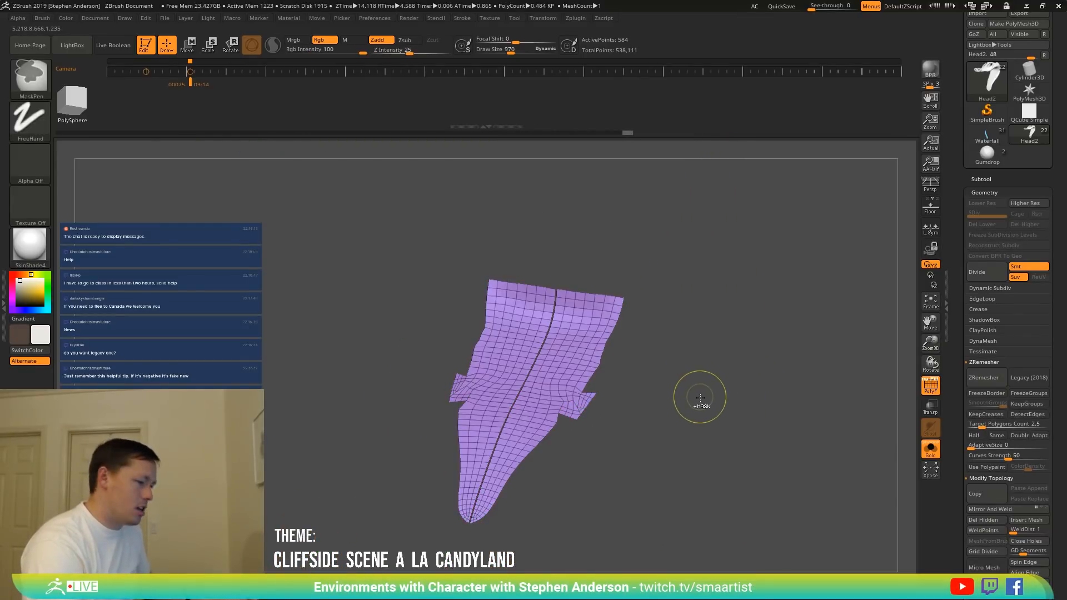
left_click(694, 414, "ctrl+shift")
Set ZModeler's polygon action to PolyGroup with the Polygroup Island target.
mouse_move(614, 433)
right_mouse_down()
mouse_move(590, 423)
mouse_move(620, 462)
right_mouse_up()
right_click_drag(595, 379, 594, 370, "ctrl")
key("space")
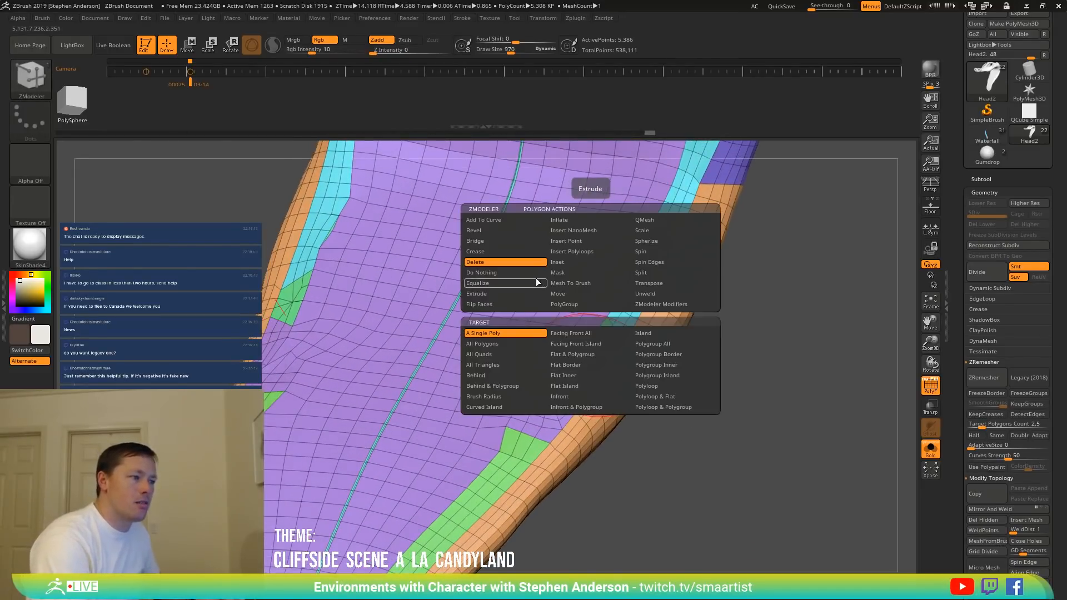
left_click(574, 305)
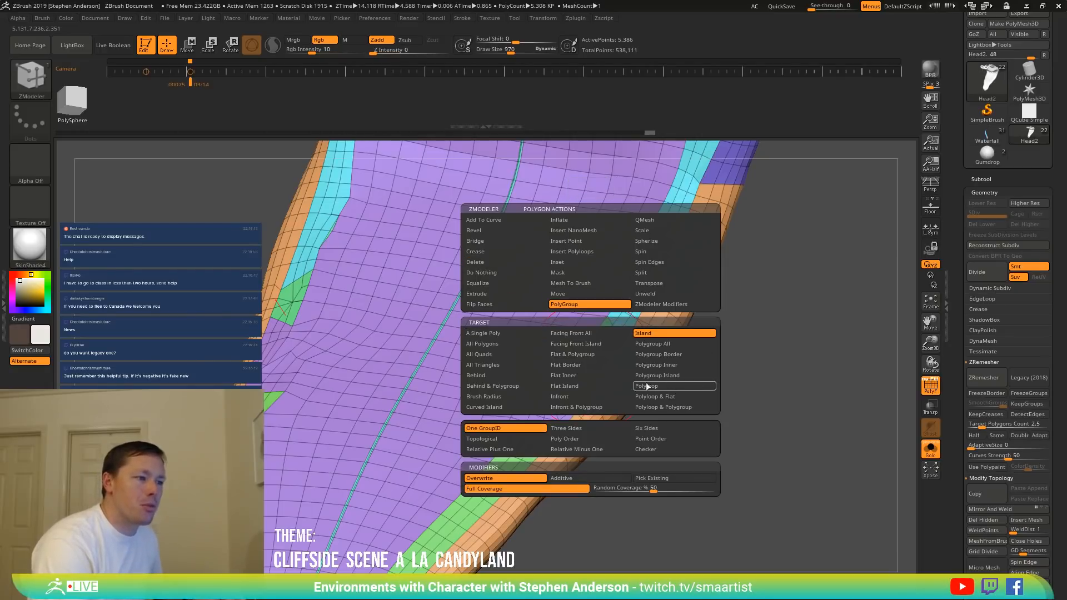
left_click(489, 334)
right_click_drag(600, 336, 628, 316)
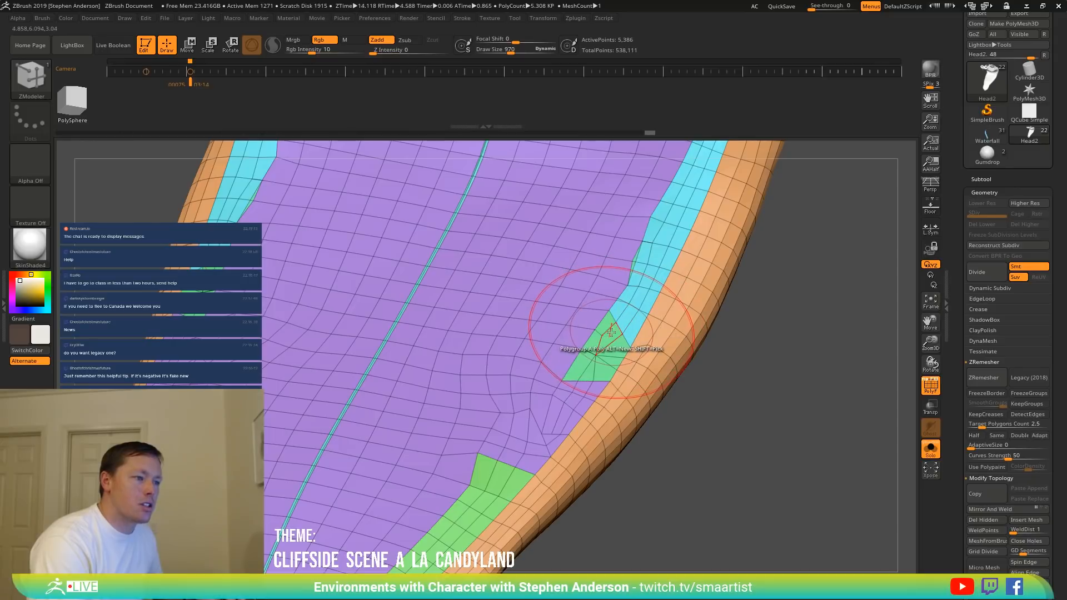
key("space")
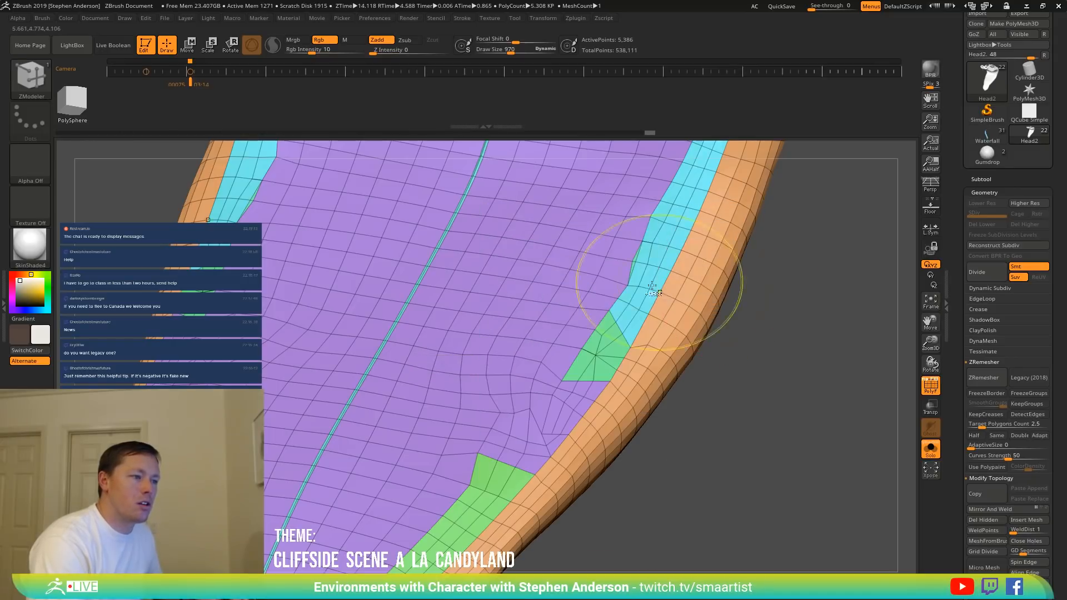
Stitch together the two points at the green sliver on the inner edge of the cyan band with ZModeler.
right_click_drag(662, 290, 667, 242, "ctrl")
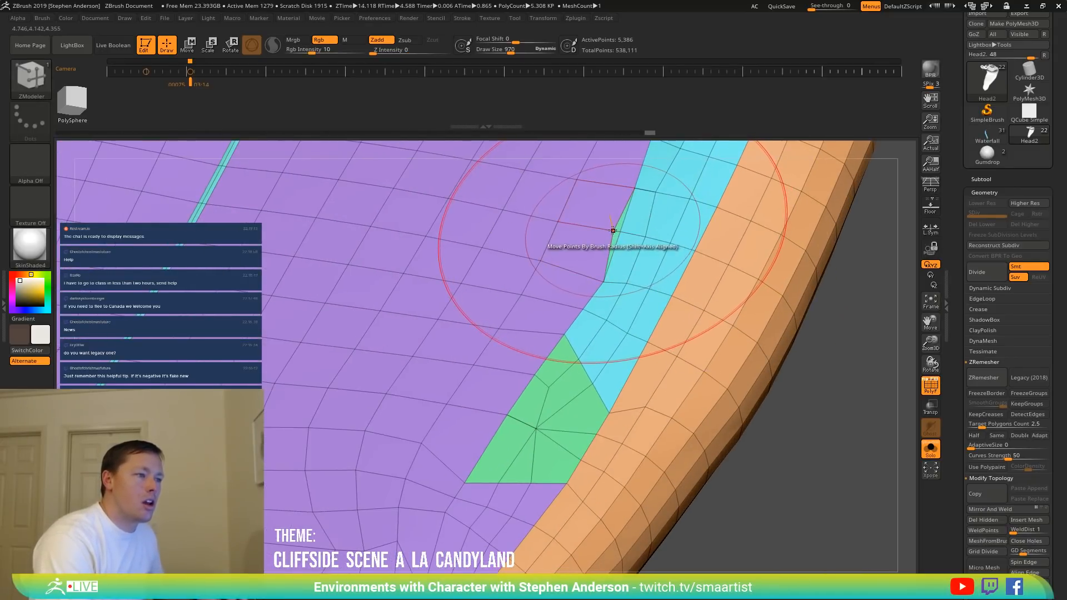
key("space")
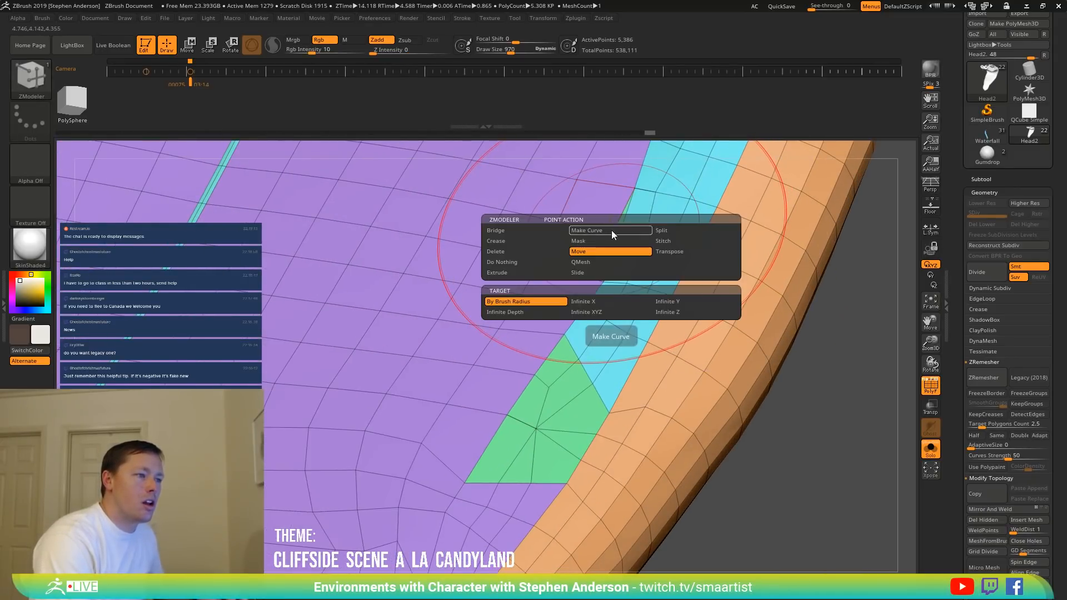
left_click(671, 241)
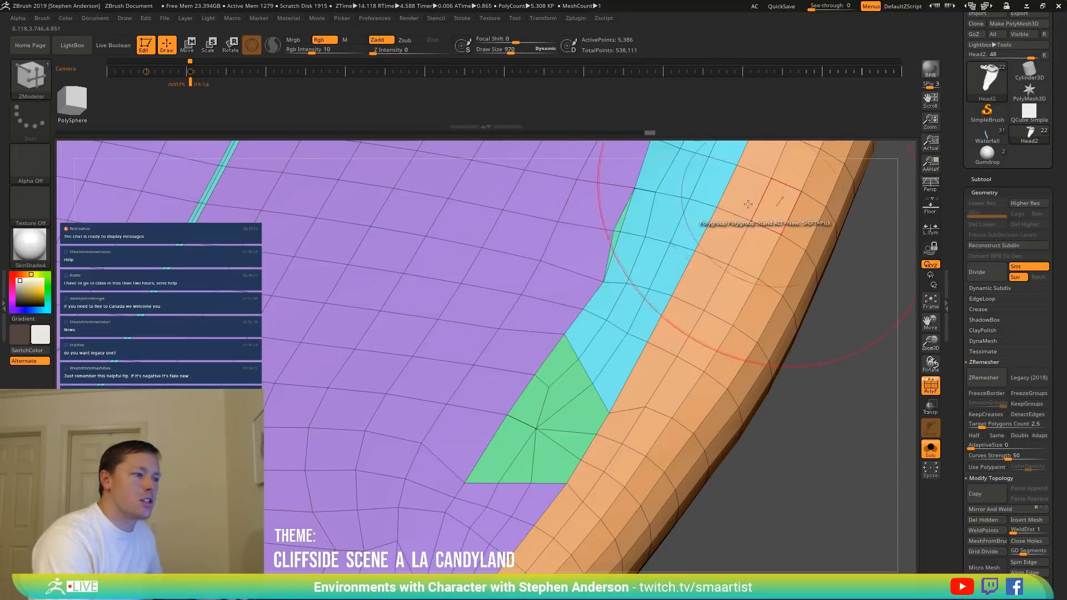
left_click(613, 231)
left_click(620, 231)
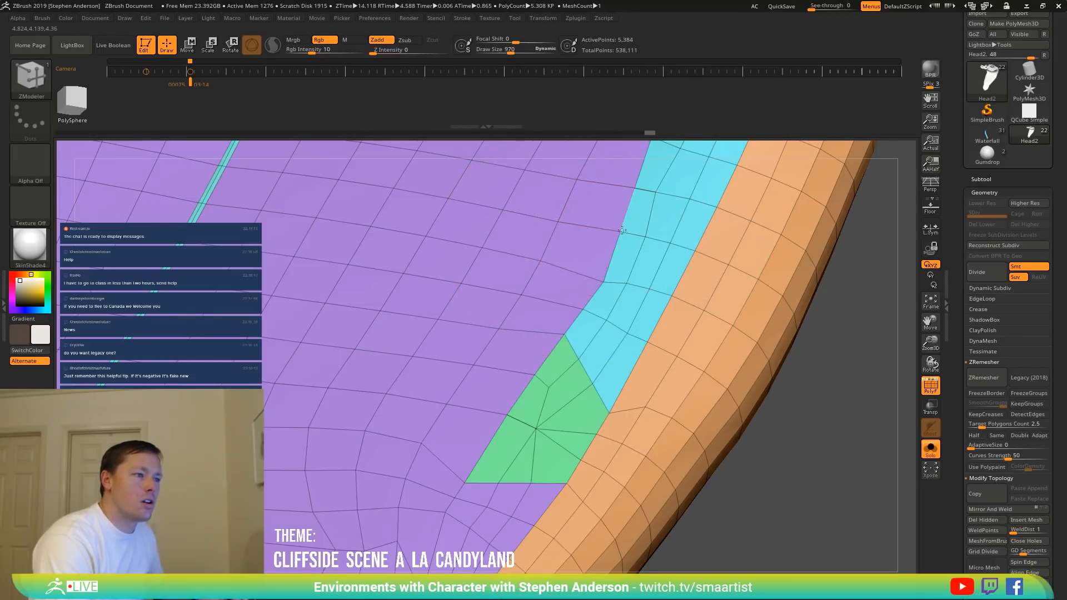
Assign the green triangular patch and the green strip along the lower jaw to the cyan band's polygroup.
right_click_drag(602, 340, 586, 310, "ctrl")
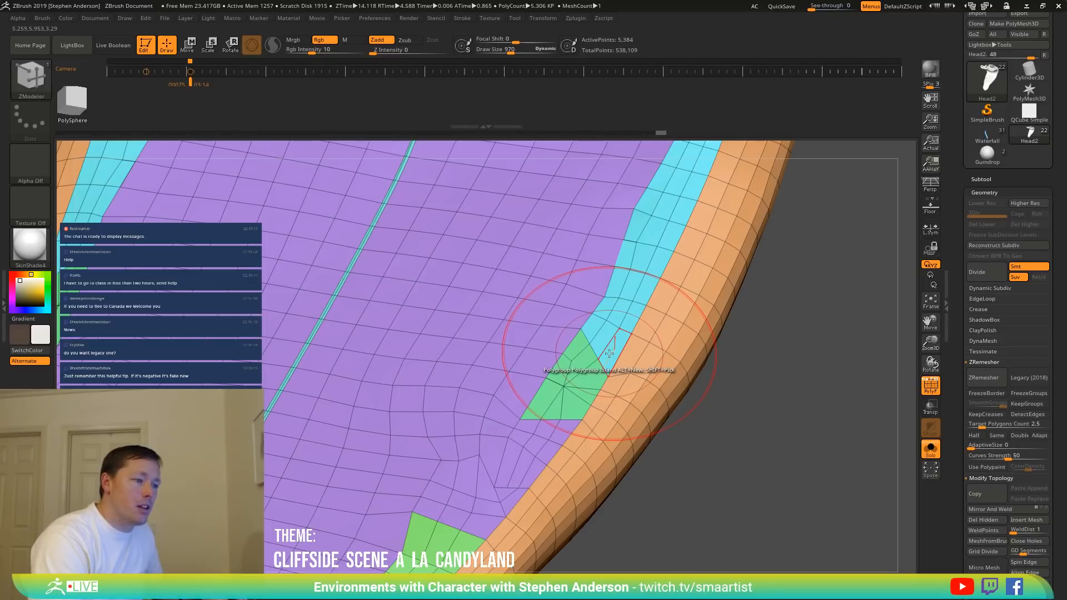
left_click(581, 361)
right_click_drag(536, 421, 575, 293, "alt")
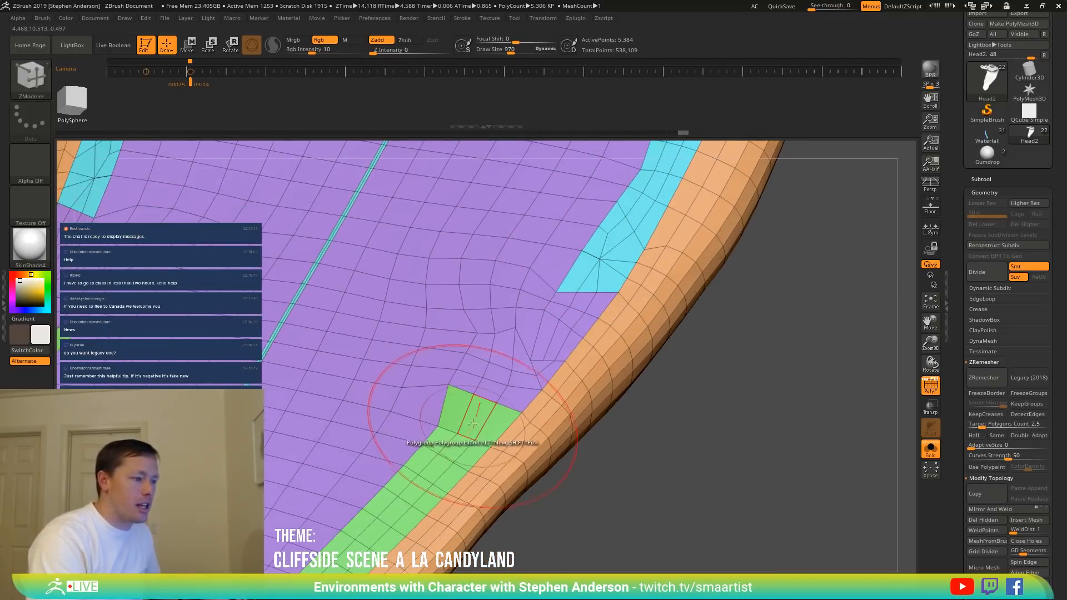
left_click(478, 408)
Fill the gap in the lower jaw's cyan band by adding purple polygons to its polygroup, using the A Single Poly target.
right_click_drag(503, 445, 617, 202, "ctrl")
right_click_drag(559, 419, 548, 472)
right_click_drag(537, 356, 527, 422, "ctrl")
key("space")
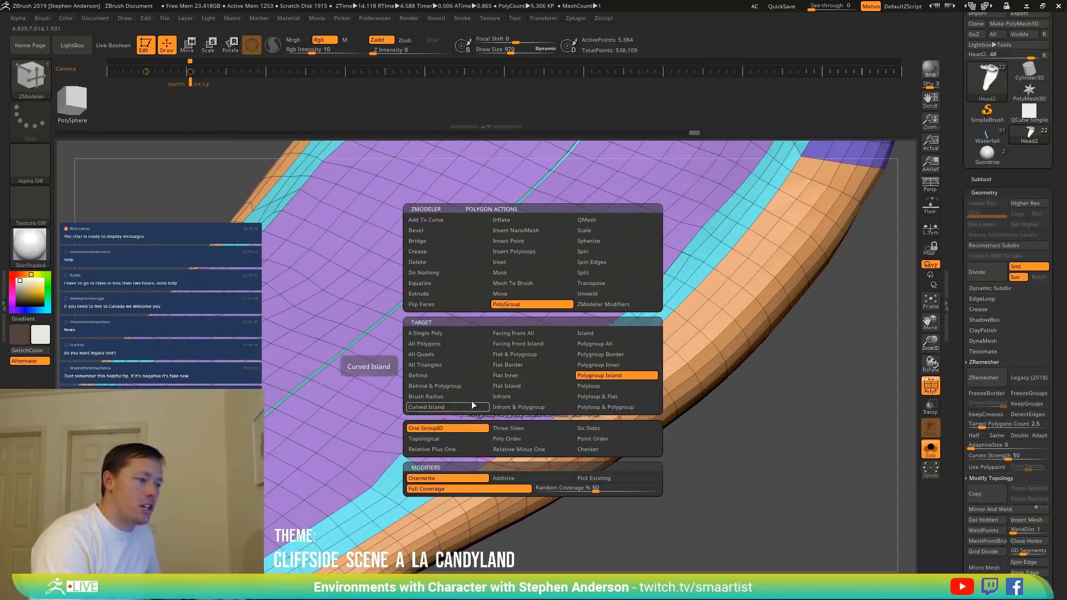
left_click(442, 331)
right_click_drag(555, 350, 550, 395, "ctrl")
left_click(551, 396)
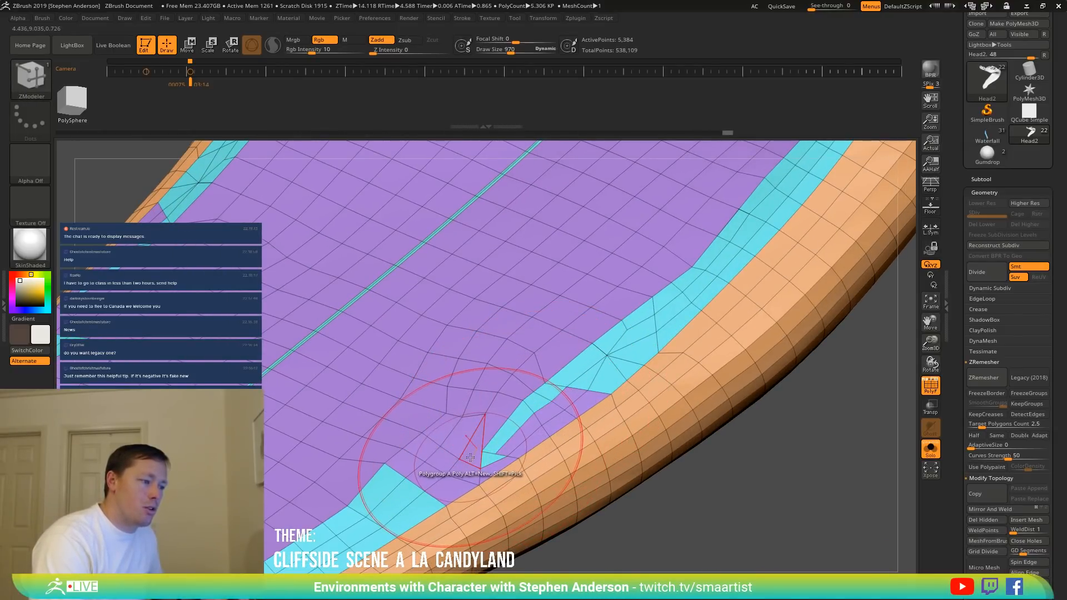
key("ctrl")
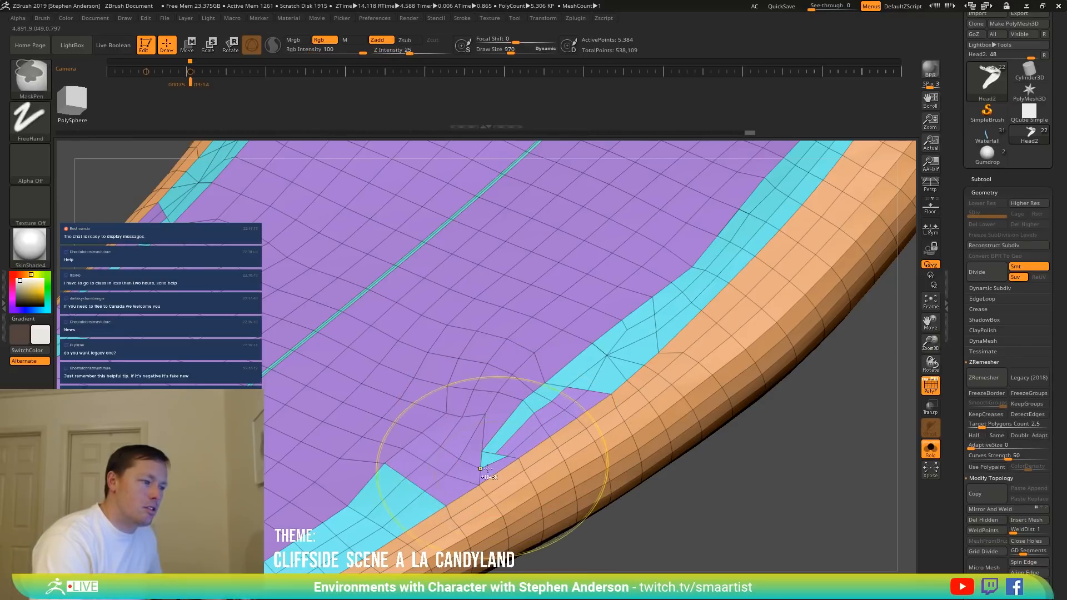
left_click(468, 472)
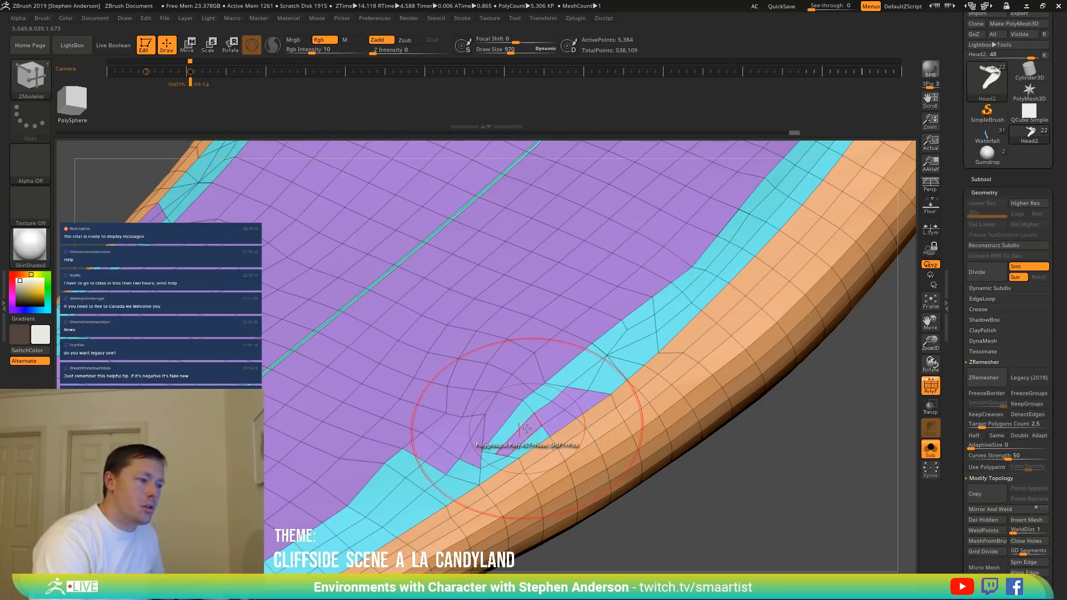
left_click(550, 413)
left_click(581, 408)
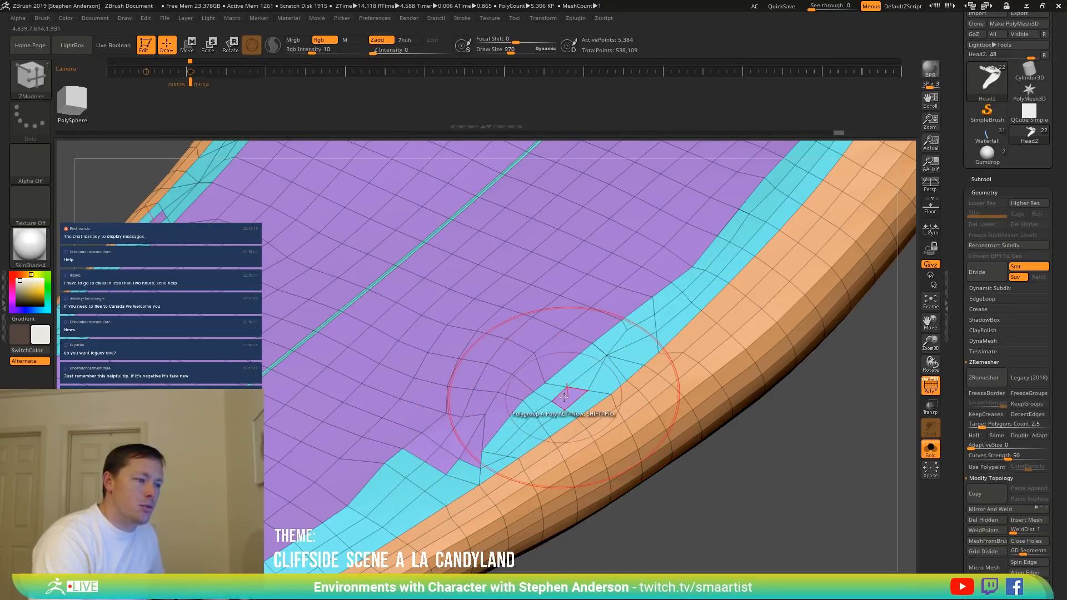
left_click(566, 400)
Smooth the mouth roof around the side pit near the jaw corner.
mouse_move(580, 450)
right_mouse_down("ctrl")
mouse_move(575, 333)
mouse_move(523, 439)
mouse_move(535, 445)
right_mouse_up("ctrl")
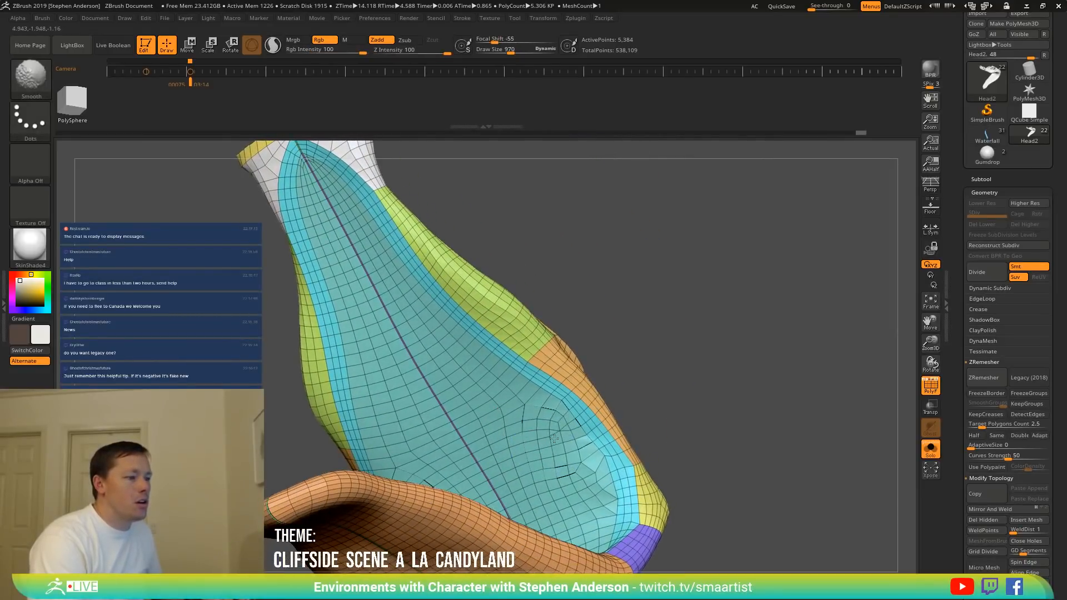
left_click_drag(571, 468, 571, 484, "shift")
right_click_drag(570, 484, 547, 389, "ctrl")
mouse_move(548, 389)
right_mouse_down()
mouse_move(518, 369)
mouse_move(503, 395)
mouse_move(519, 373)
right_mouse_up()
mouse_move(408, 240)
right_mouse_down("ctrl")
mouse_move(392, 289)
mouse_move(383, 278)
mouse_move(393, 311)
mouse_move(469, 339)
mouse_move(451, 209)
mouse_move(486, 341)
mouse_move(467, 369)
mouse_move(459, 325)
mouse_move(413, 353)
mouse_move(515, 325)
right_mouse_up("ctrl")
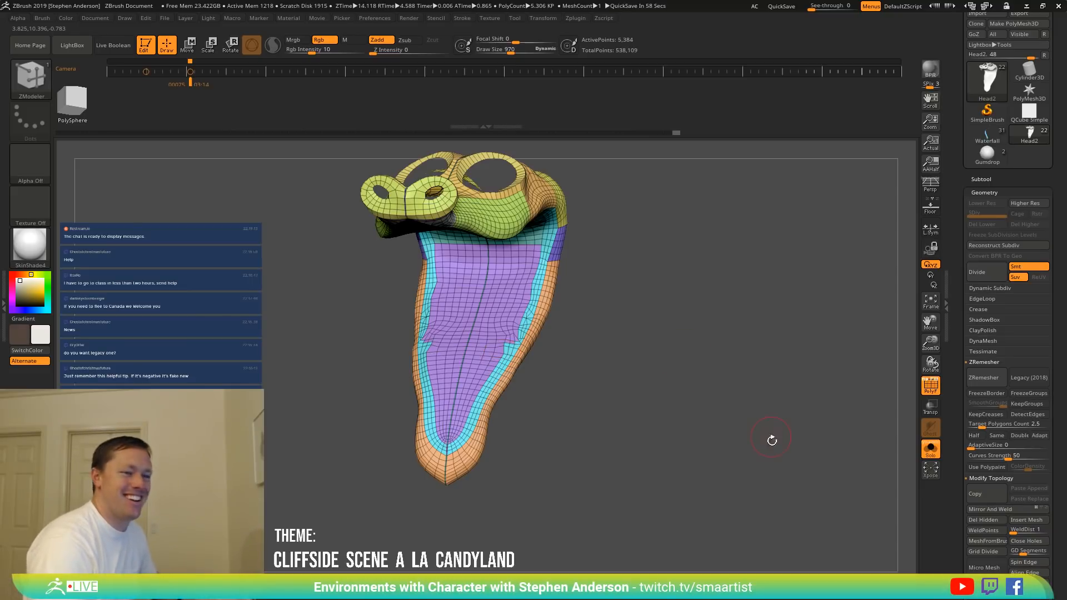
Try ZRemesher on the regrouped head, inspect the mouth, and undo the remesh.
left_click(987, 375)
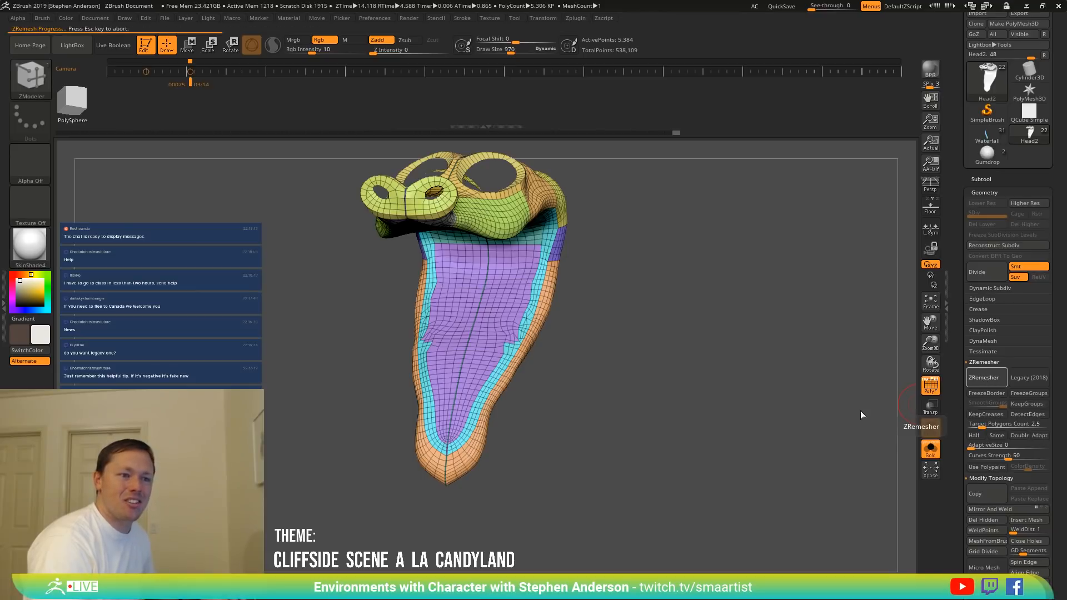
left_click_drag(773, 388, 476, 367)
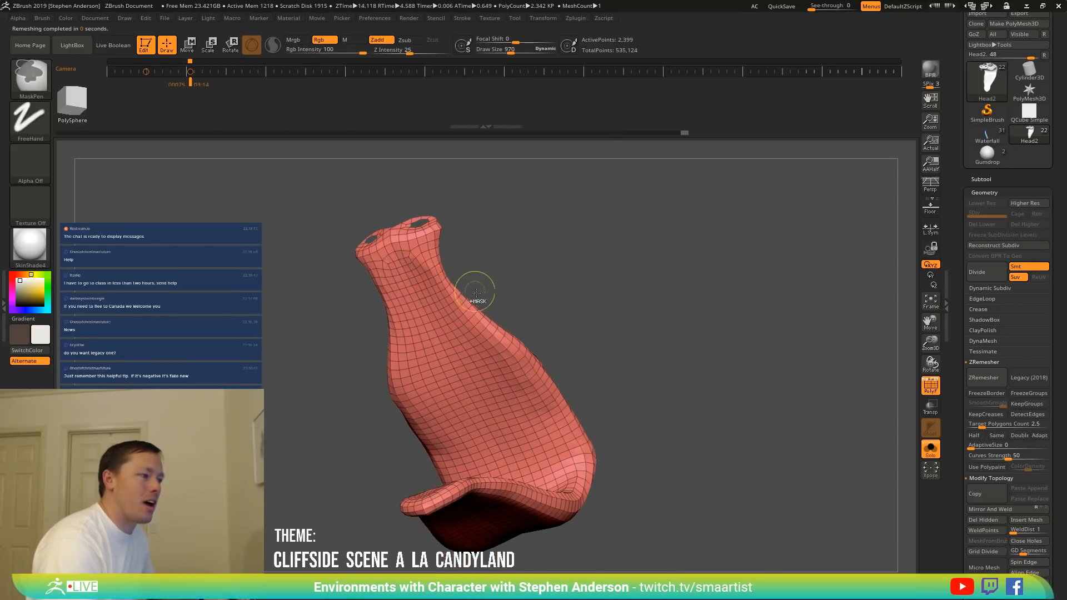
key("ctrl+z")
key("ctrl+z")
Smooth the pointed front tip of the cyan mouth band beneath the snout.
right_click_drag(406, 246, 408, 284, "ctrl")
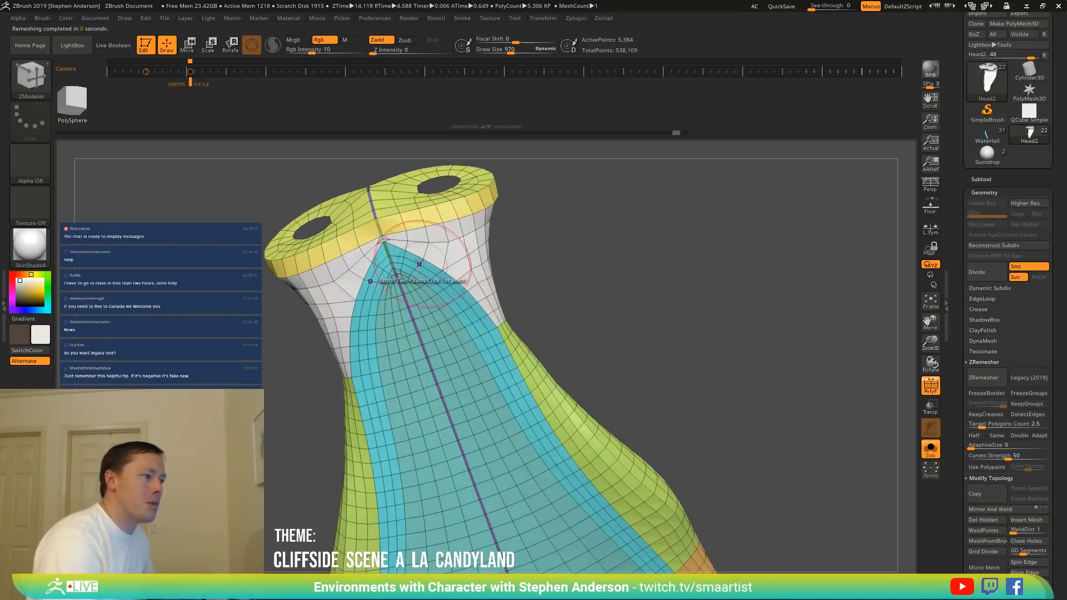
left_click_drag(405, 248, 399, 261, "shift")
right_click_drag(411, 290, 391, 321)
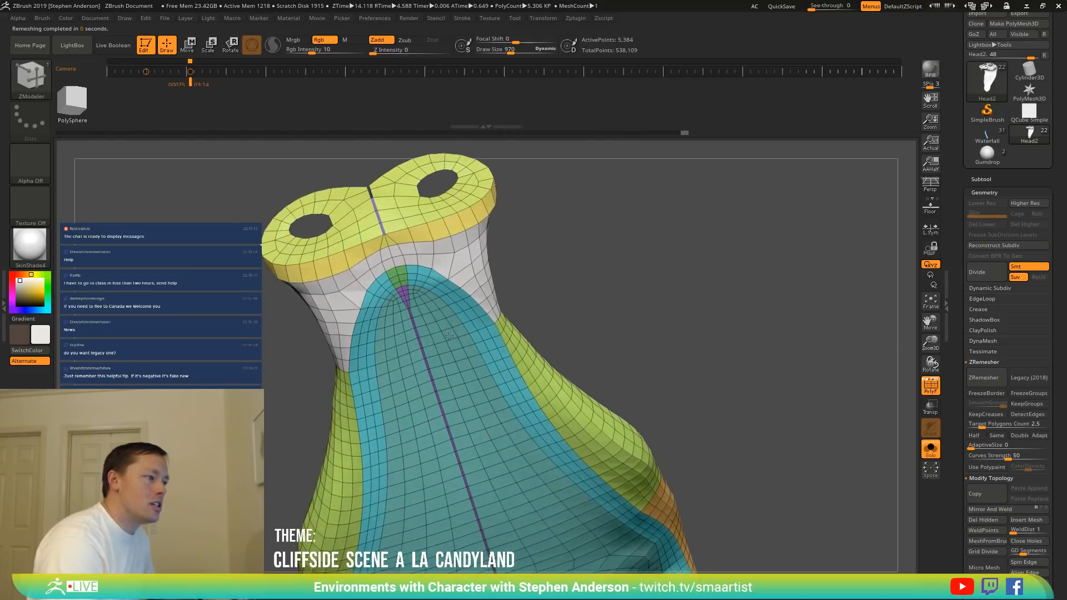
Isolate the cyan rim band around the mouth, assign it a single polygroup, and show the whole head again.
left_click(403, 291, "ctrl+shift")
right_click_drag(426, 295, 467, 372, "ctrl")
mouse_move(468, 372)
right_mouse_down("alt")
mouse_move(393, 247)
mouse_move(375, 334)
mouse_move(339, 350)
mouse_move(296, 331)
mouse_move(362, 244)
right_mouse_up("alt")
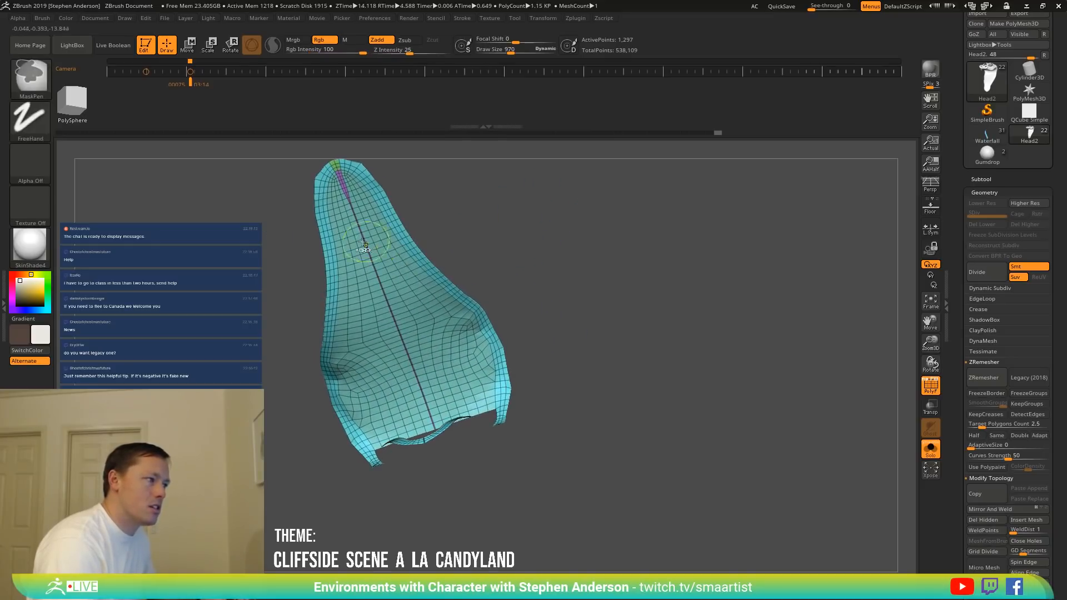
left_click(404, 271, "ctrl+shift")
mouse_move(424, 271)
right_mouse_down()
mouse_move(427, 225)
mouse_move(439, 231)
mouse_move(406, 280)
mouse_move(379, 262)
mouse_move(414, 316)
right_mouse_up()
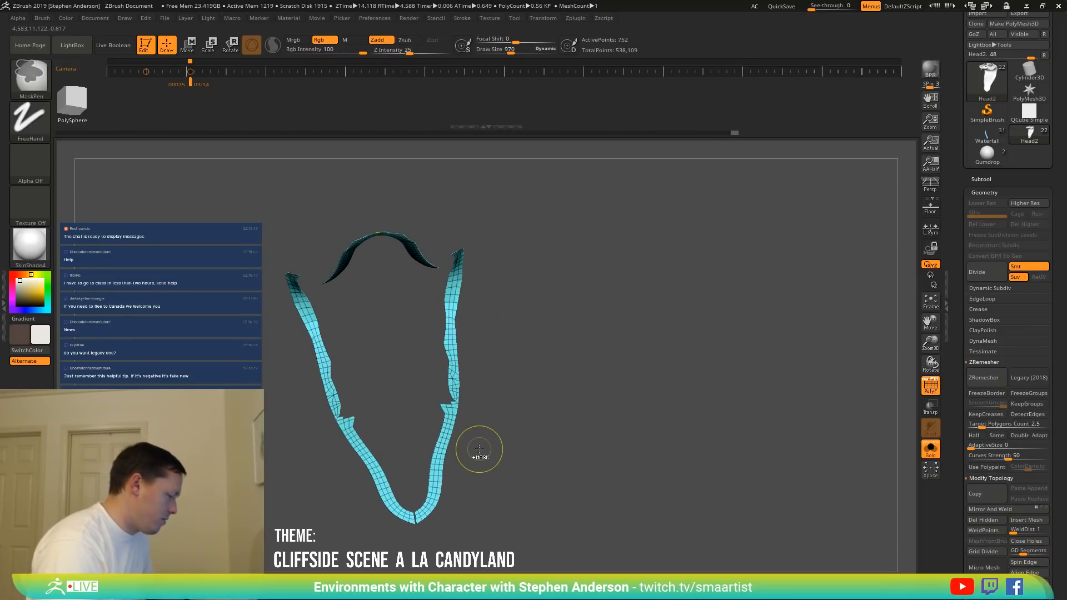
key("ctrl+w")
left_click(508, 469, "ctrl+shift")
Merge the small center sliver at the lower jaw's tip with the rim band in one polygroup.
right_click_drag(415, 478, 400, 312, "alt")
right_click_drag(400, 311, 411, 355, "ctrl")
left_click(381, 399, "ctrl+shift")
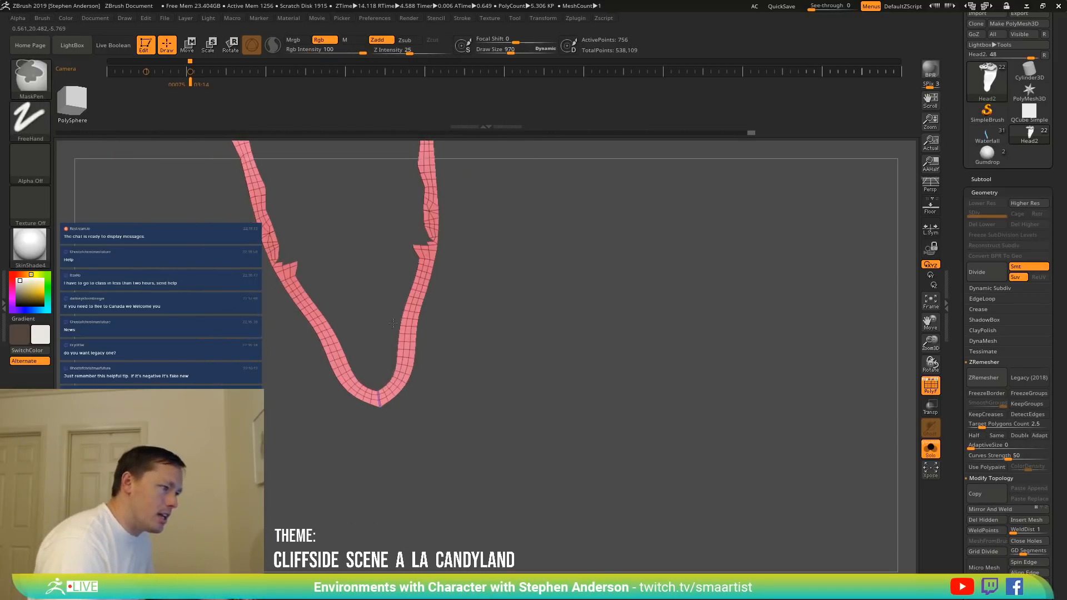
key("ctrl+w")
Isolate the section covering the roof of the mouth, merge its center strip into one polygroup, and show the whole head.
right_click_drag(560, 431, 505, 400)
left_click(547, 369, "ctrl+shift")
left_click(341, 365, "ctrl+shift")
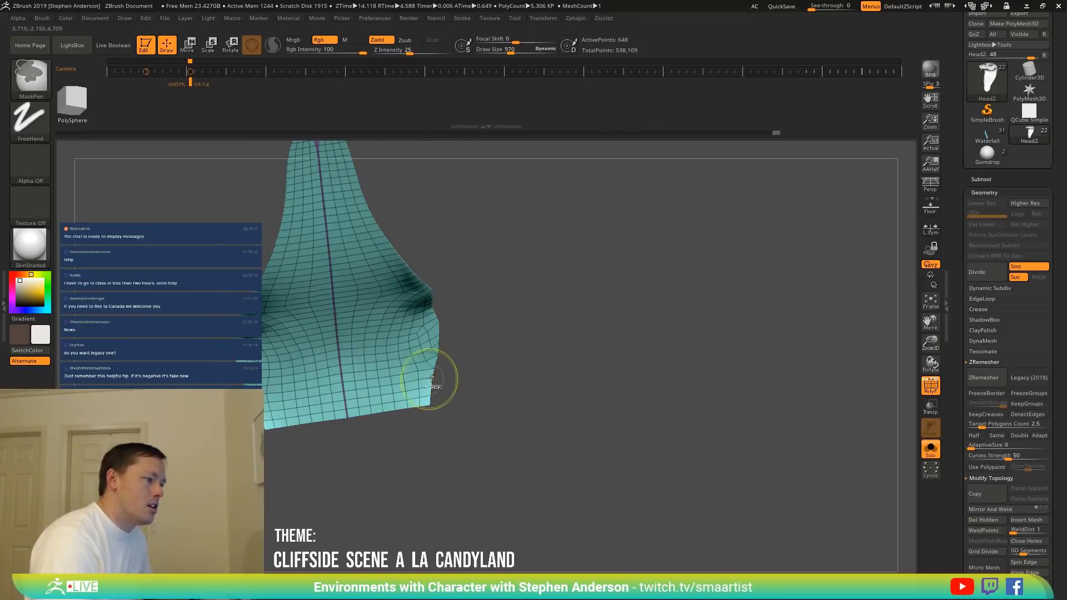
right_click_drag(436, 374, 419, 301, "ctrl")
right_click_drag(444, 335, 419, 411)
left_click(455, 410, "ctrl+shift")
Isolate the purple inner surface of the lower jaw together with its center strip.
right_click_drag(420, 411, 447, 563, "ctrl")
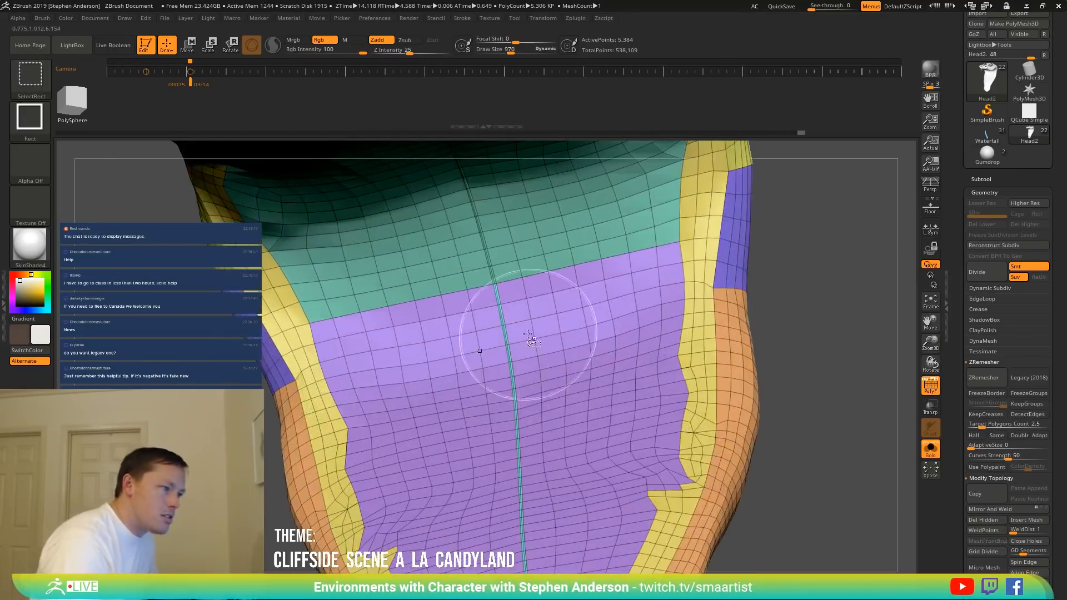
left_click(508, 321, "ctrl+shift")
right_click_drag(572, 340, 554, 242, "ctrl")
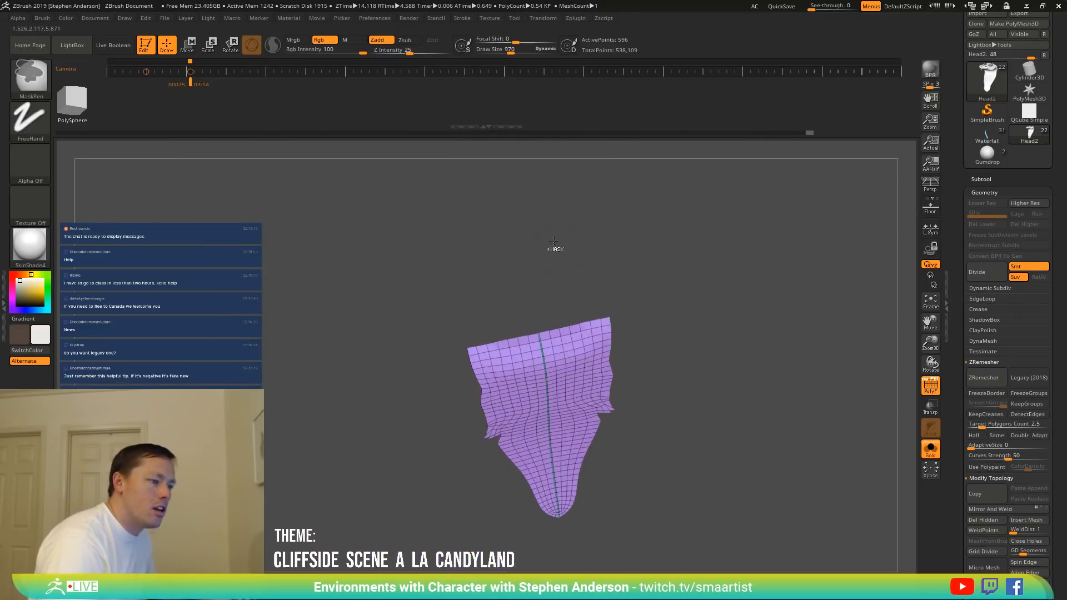
right_click_drag(632, 384, 508, 319, "alt")
Try adding an edge loop around the border of the isolated lower-jaw section and undo it.
key("ctrl+e")
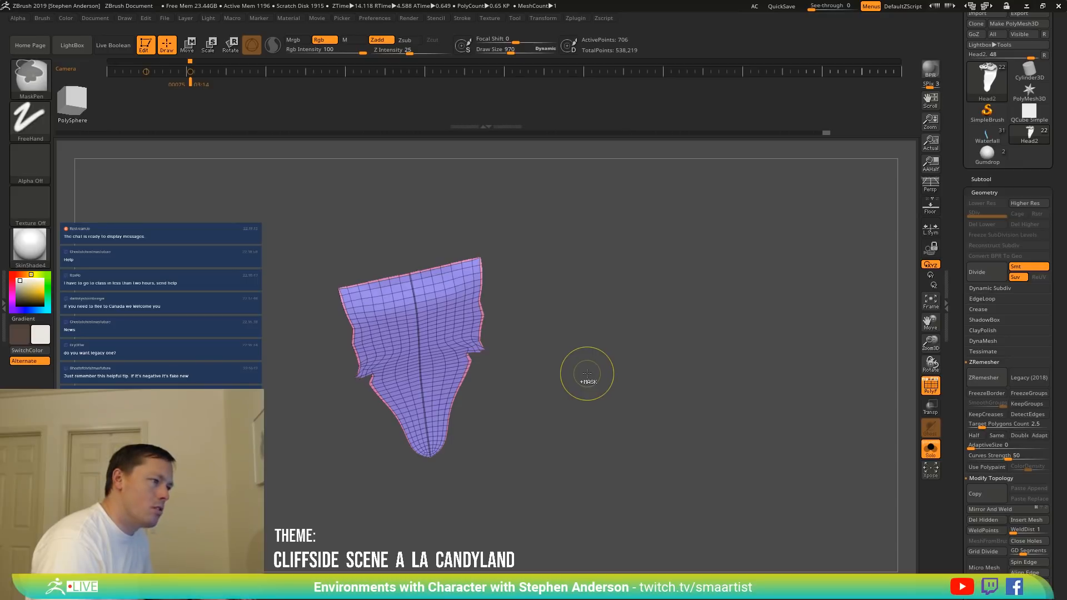
right_click_drag(500, 343, 566, 395, "ctrl")
key("ctrl+z")
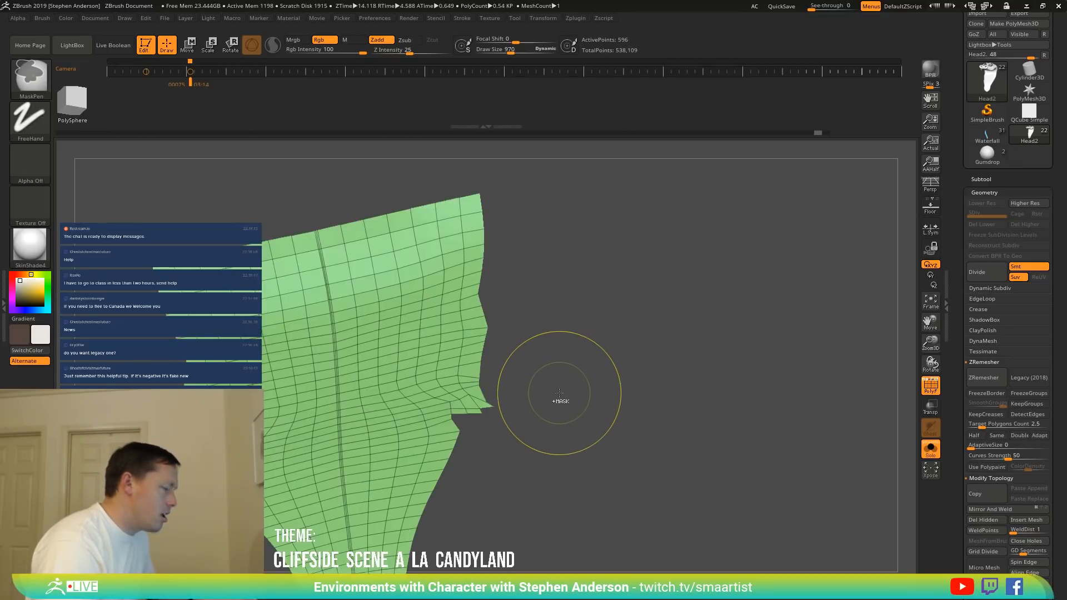
key("ctrl+shift+z")
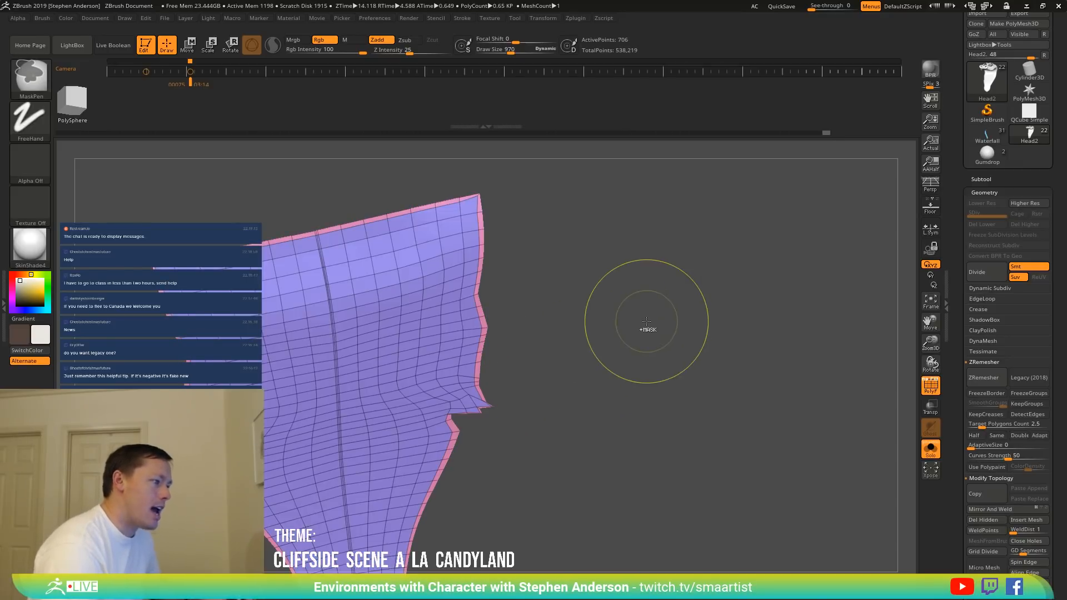
key("ctrl+z")
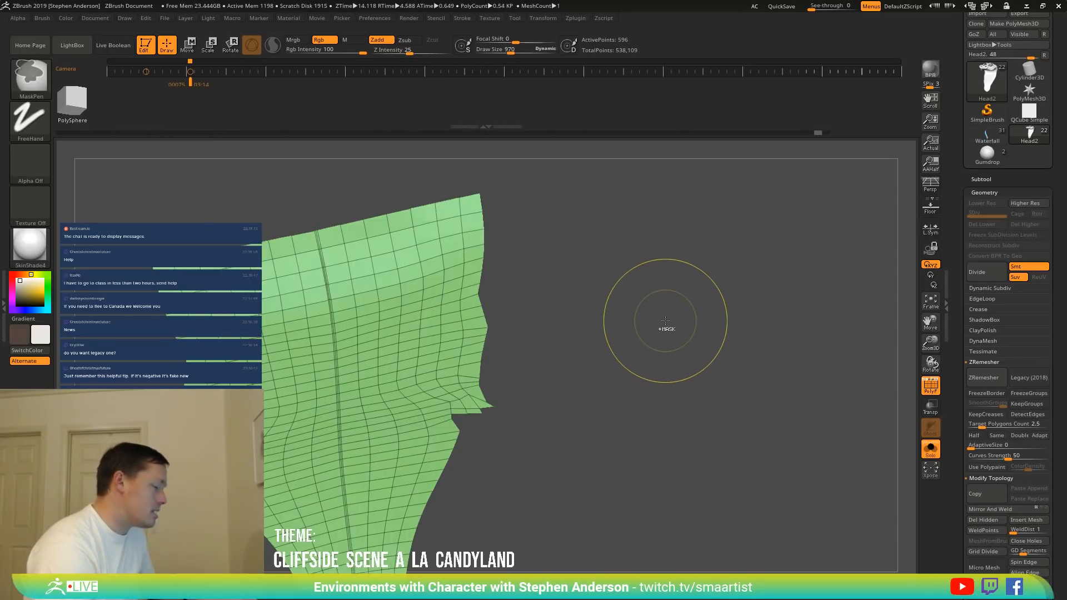
Assign the isolated inner lower-jaw surface a single polygroup and show the whole head again.
key("ctrl+w")
left_click(660, 359, "ctrl+shift")
Isolate the yellow section between the two round openings with its cyan center strip and merge them in one polygroup.
mouse_move(660, 358)
left_mouse_down()
mouse_move(584, 352)
mouse_move(522, 372)
mouse_move(502, 355)
mouse_move(514, 327)
mouse_move(507, 373)
mouse_move(578, 390)
left_mouse_up()
key("b")
key("z")
key("m")
right_click_drag(578, 390, 593, 421)
left_click(593, 421, "ctrl+shift")
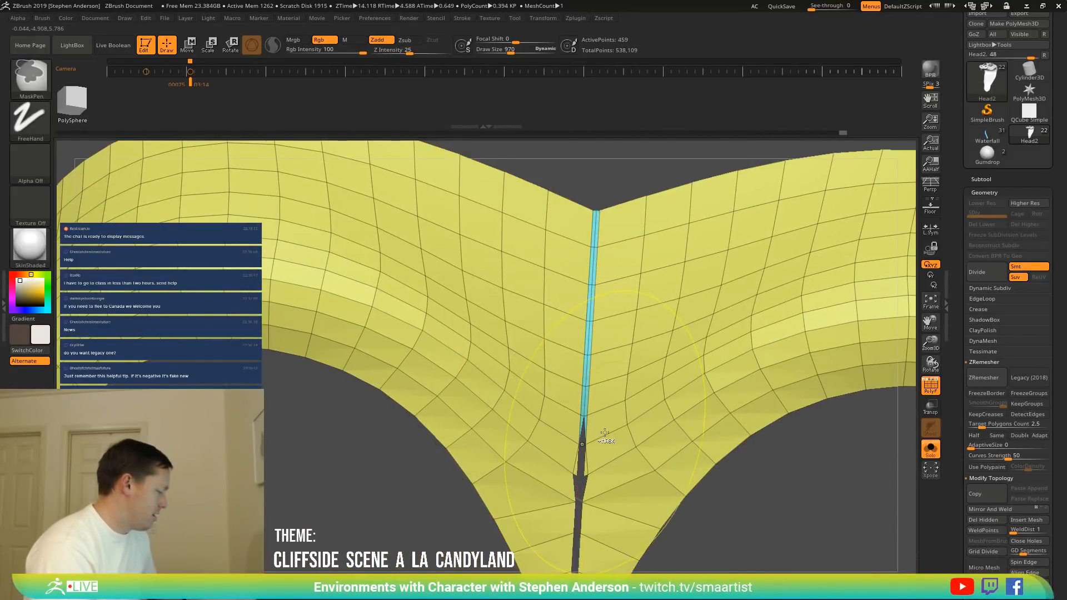
key("ctrl+w")
left_click(437, 517, "ctrl+shift")
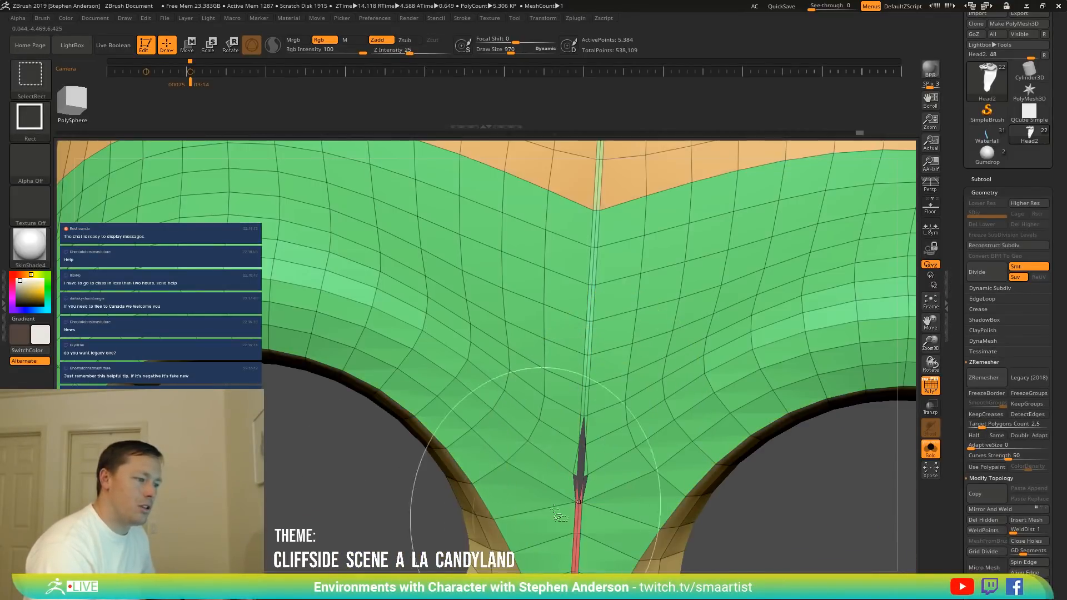
Merge the remaining red center sliver between the round openings into the same polygroup as the surrounding section.
left_click(584, 504, "ctrl+shift")
key("ctrl+w")
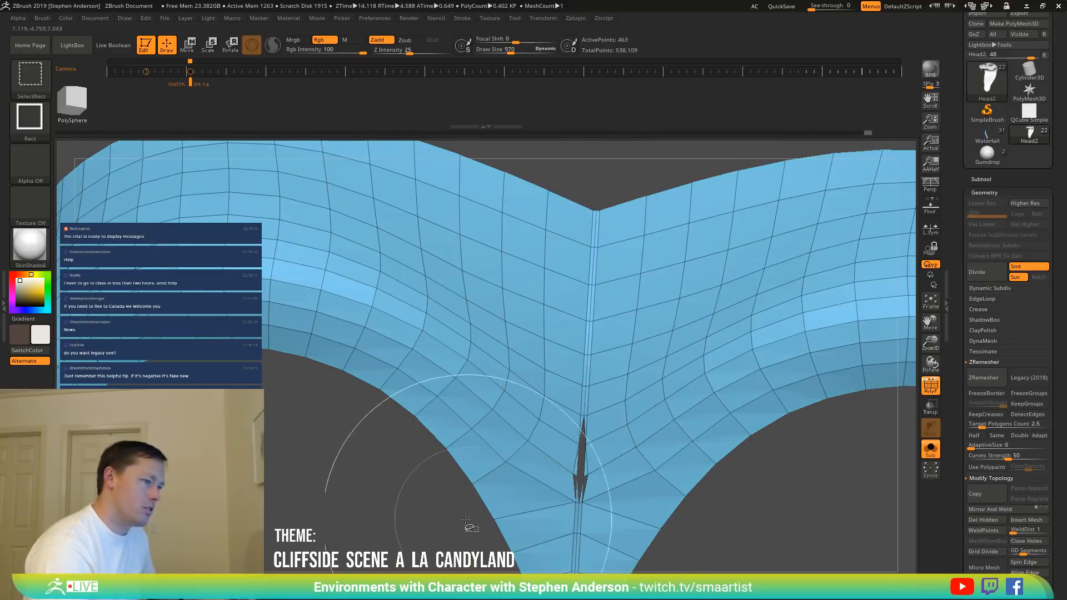
left_click(581, 444, "ctrl+shift")
key("f")
Isolate the purple section below the round openings, merge its yellow center strip into one polygroup, and show the whole head.
key("b")
key("z")
key("m")
right_click_drag(551, 505, 547, 278, "alt")
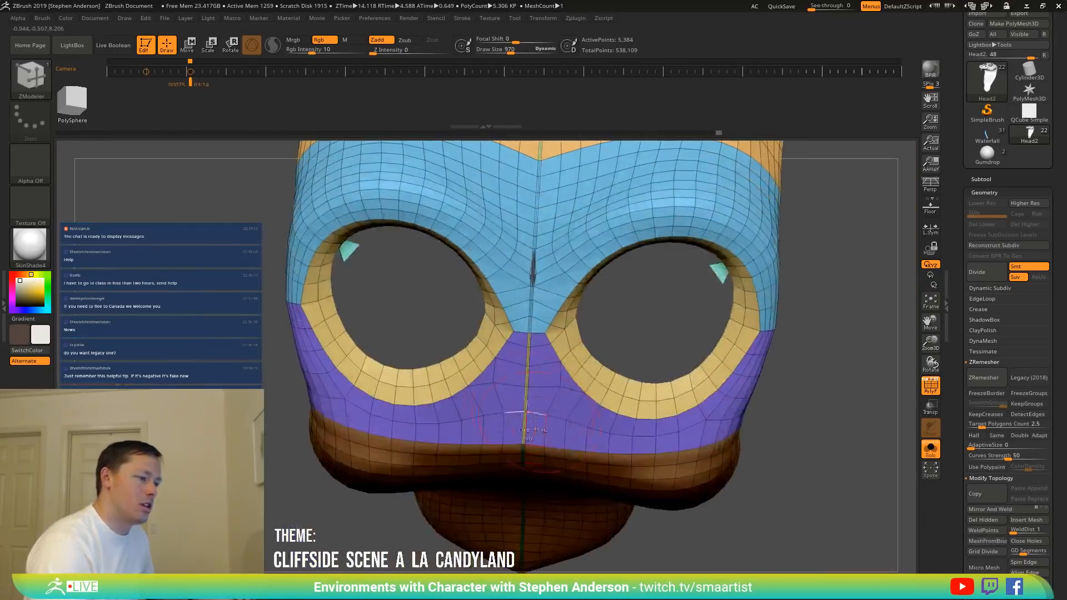
mouse_move(533, 411)
right_mouse_down()
mouse_move(536, 300)
mouse_move(541, 381)
right_mouse_up()
left_click(541, 380, "ctrl+shift")
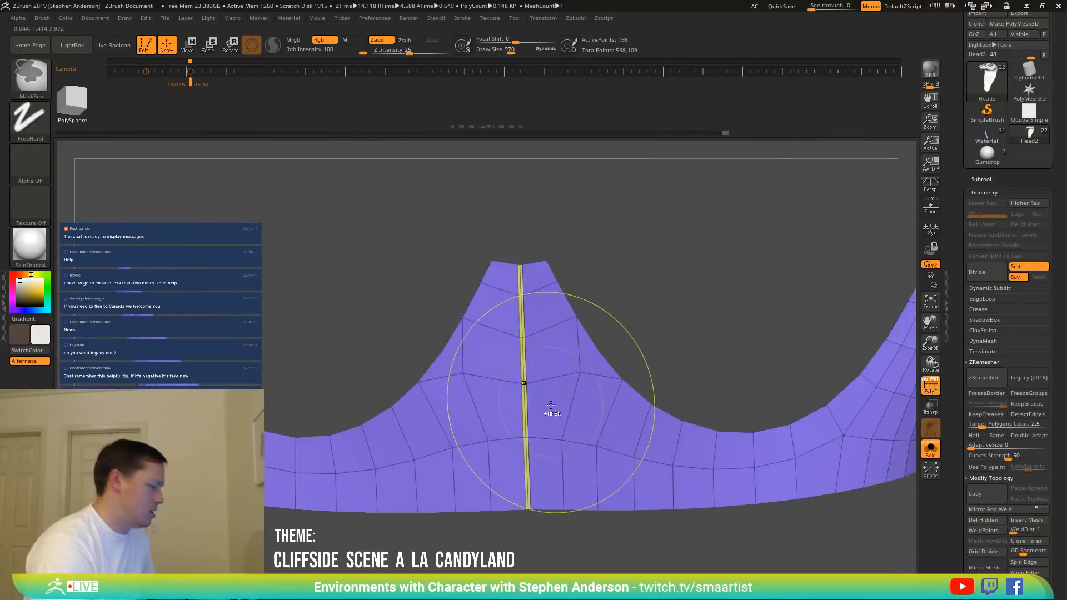
key("ctrl+w")
left_click(445, 398, "ctrl+shift")
Merge the large orange section at the back of the head with its teal center strip in one polygroup.
right_click_drag(444, 399, 496, 301, "ctrl")
right_click_drag(496, 301, 506, 369, "ctrl")
right_click_drag(506, 370, 612, 291)
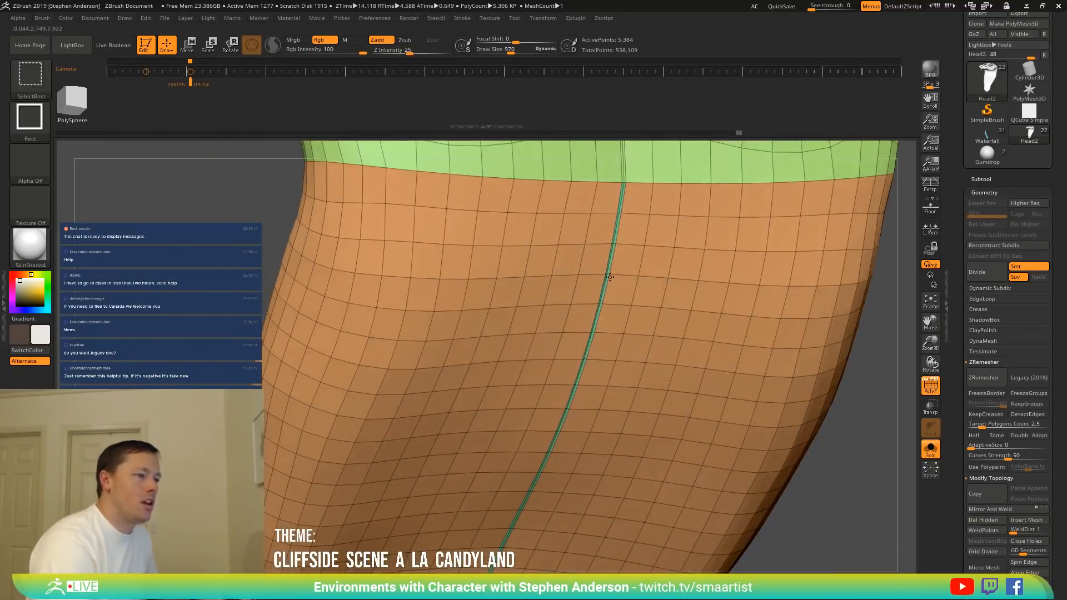
left_click(609, 276, "ctrl+shift")
key("ctrl+w")
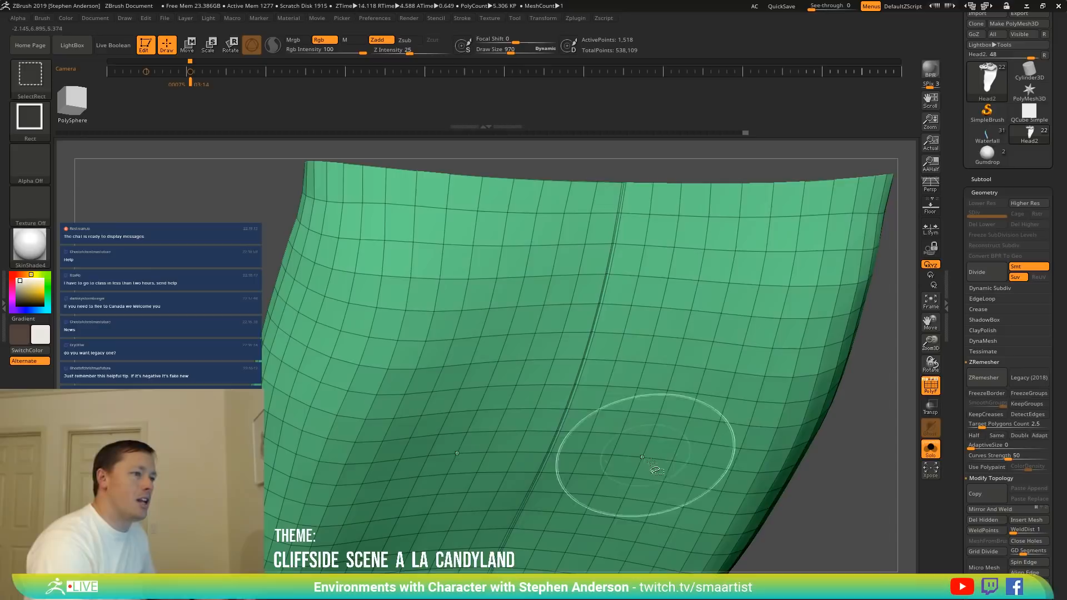
left_click(822, 501, "ctrl+shift")
Isolate the orange section between the two pairs of openings, merge its center strip into one polygroup, and show everything.
right_click_drag(823, 501, 695, 411, "ctrl")
right_click_drag(522, 513, 535, 436, "alt")
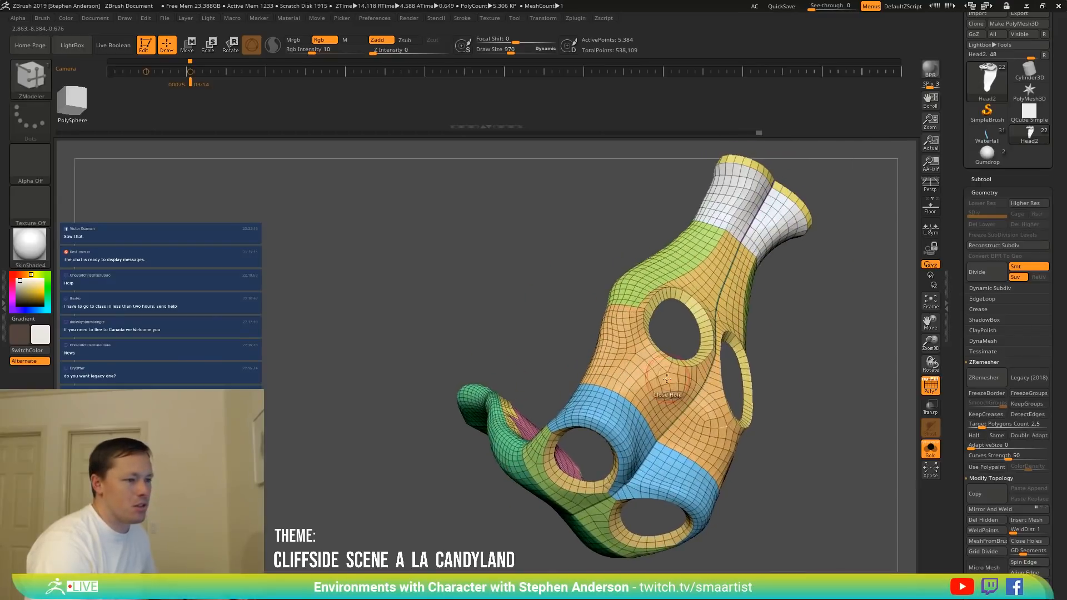
mouse_move(667, 379)
right_mouse_down()
mouse_move(687, 383)
mouse_move(729, 456)
mouse_move(792, 369)
mouse_move(590, 415)
right_mouse_up()
left_click(717, 423, "ctrl+shift")
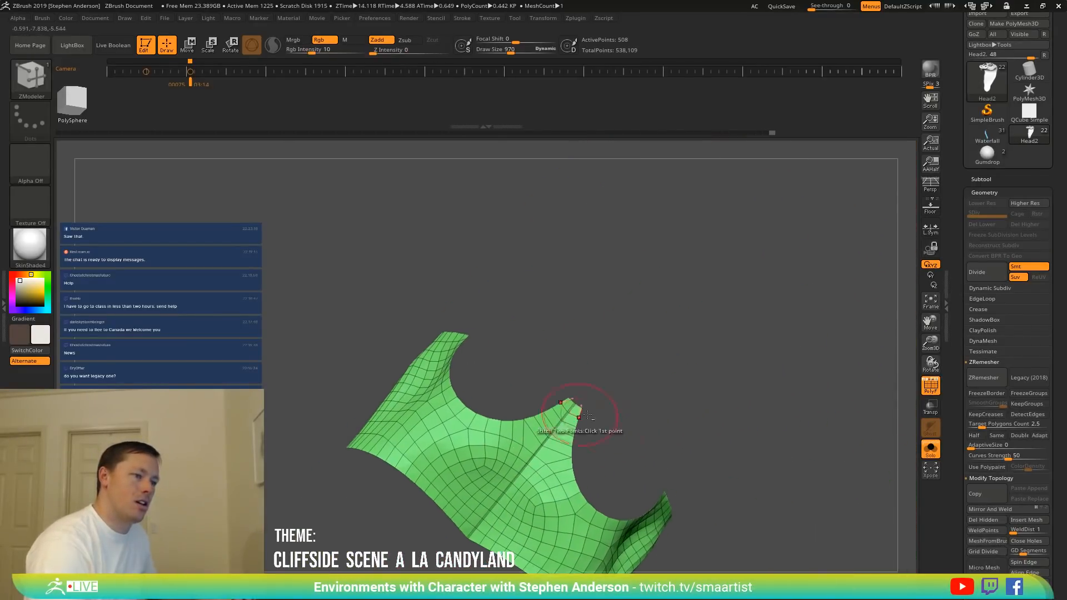
left_click(690, 415, "ctrl+shift")
Merge the yellow snout-bridge section and its blue center strip in one polygroup and show the whole head.
left_click(622, 343, "ctrl+shift")
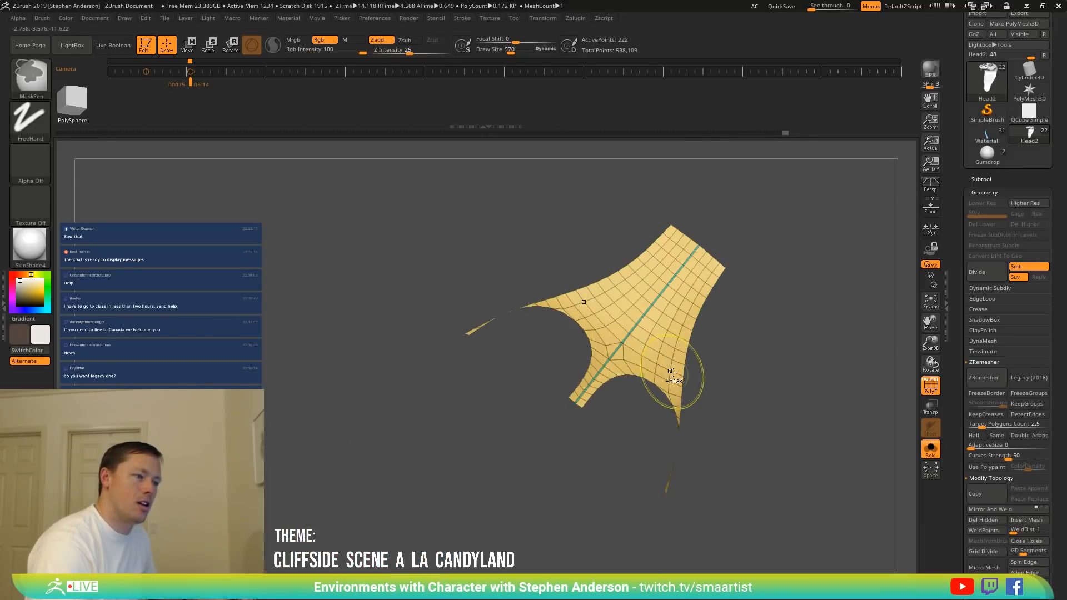
key("ctrl+w")
left_click(758, 406, "ctrl+shift")
Merge the white flared section near the snout's end with its purple center strip in one polygroup.
right_click_drag(754, 283, 590, 415, "alt")
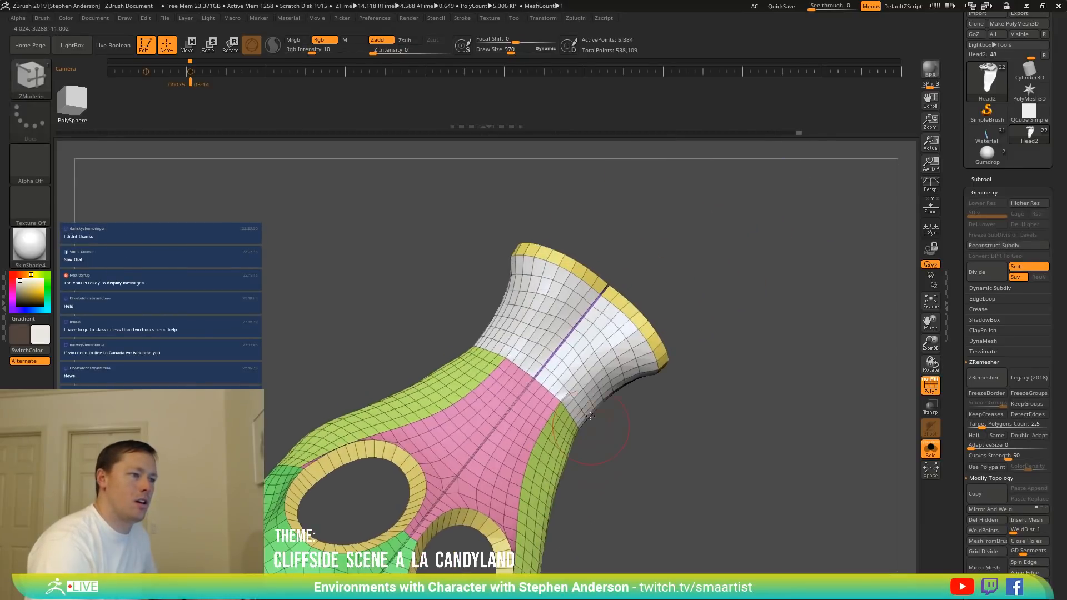
left_click(572, 347, "ctrl+shift")
key("ctrl+z")
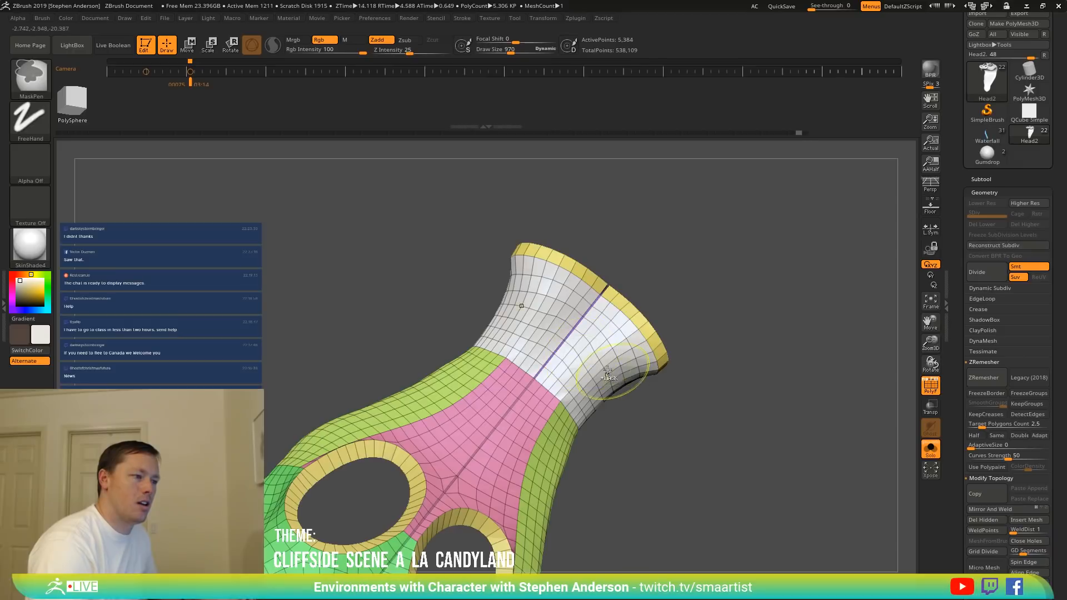
left_click(565, 341, "ctrl+shift")
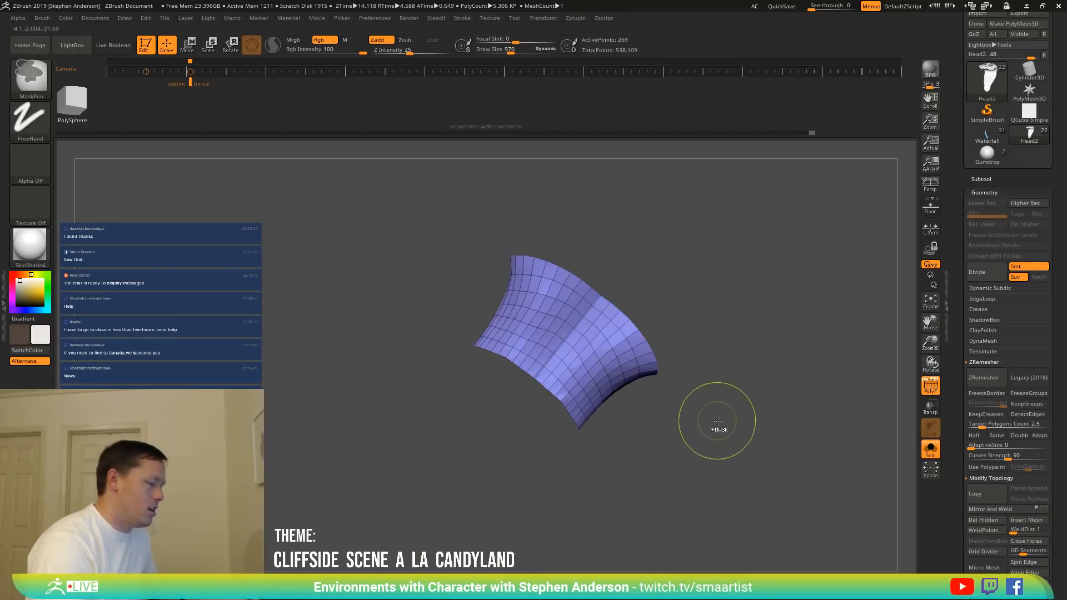
left_click(687, 405, "ctrl+shift")
Isolate the nostril face at the snout's tip with its purple center strip and merge them in one polygroup.
right_click_drag(686, 405, 639, 233, "ctrl")
left_click(655, 215, "ctrl+shift")
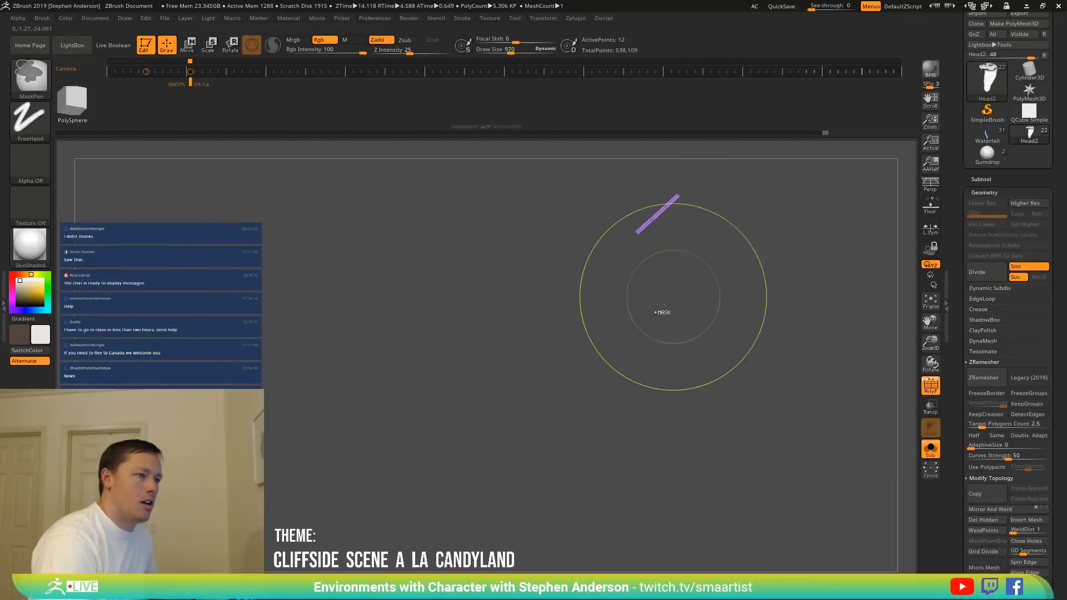
left_click(575, 340, "ctrl+shift")
left_click(647, 248, "ctrl+shift")
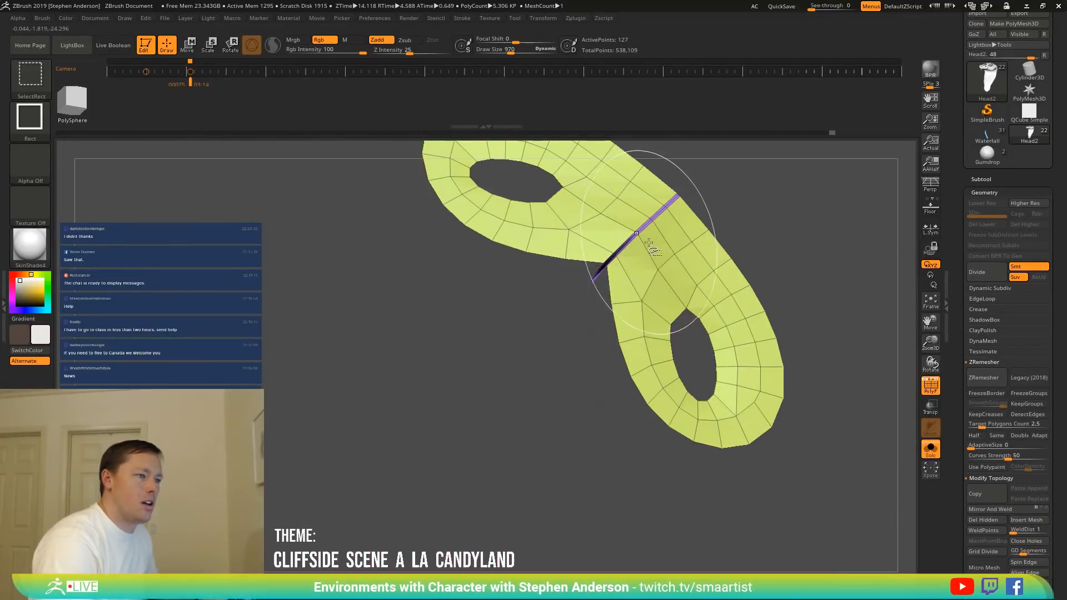
right_click_drag(670, 269, 651, 242)
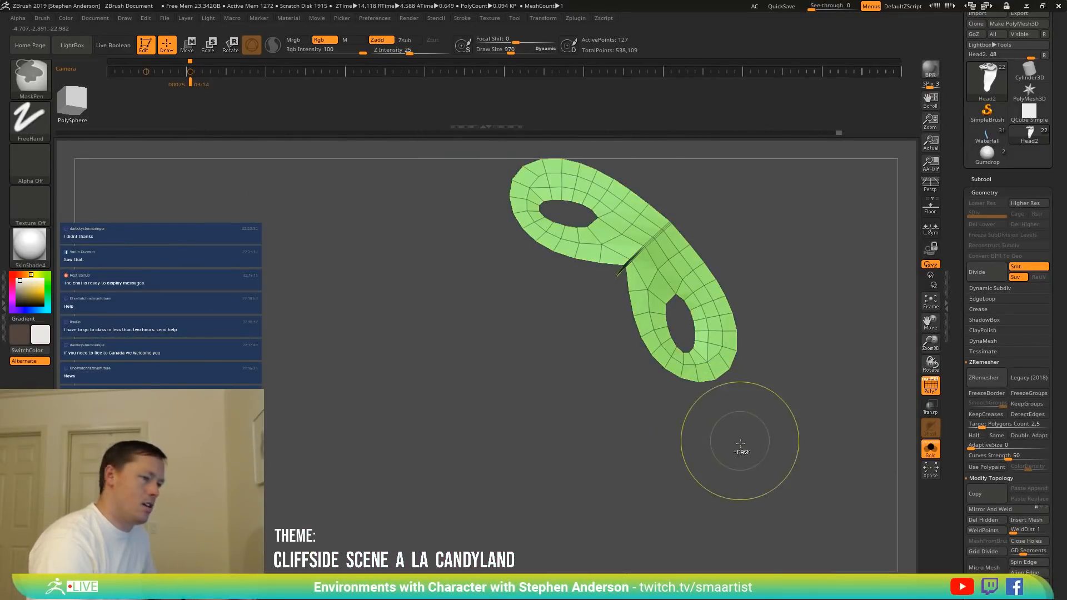
left_click(726, 452, "ctrl+shift")
Try ZRemesher on the regrouped head without keeping polygroups, and undo the remesh.
key("b")
key("z")
key("m")
mouse_move(727, 452)
left_mouse_down()
mouse_move(611, 528)
mouse_move(646, 472)
mouse_move(628, 431)
mouse_move(600, 440)
mouse_move(491, 333)
mouse_move(401, 381)
mouse_move(602, 358)
left_mouse_up()
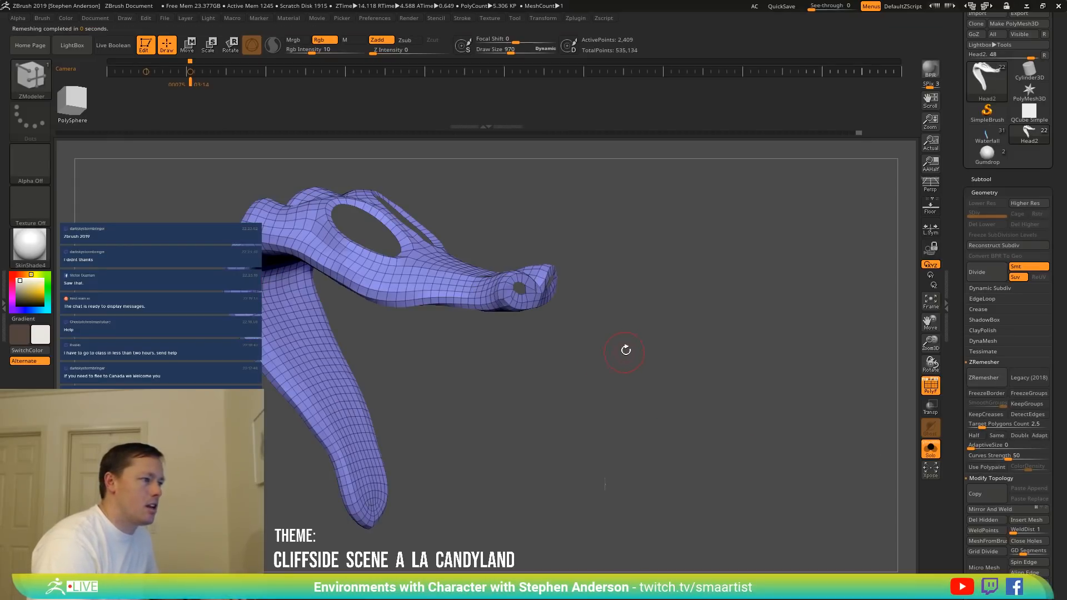
key("ctrl+z")
Turn on KeepGroups, remesh the head with ZRemesher, and inspect the snout and the roof of the mouth.
left_click(1026, 403)
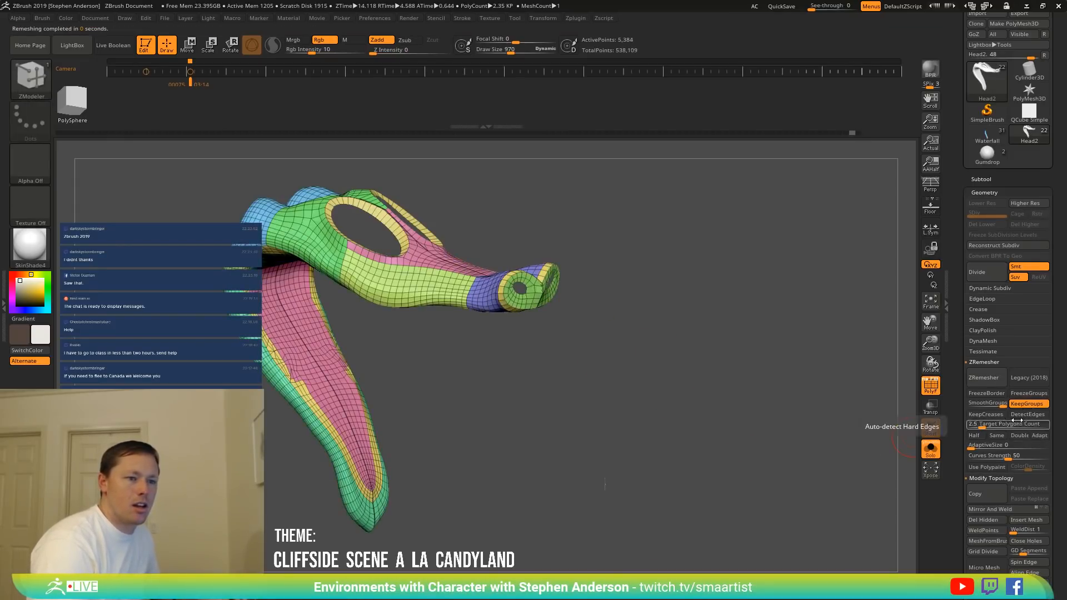
mouse_move(574, 317)
left_mouse_down()
mouse_move(556, 409)
mouse_move(571, 361)
mouse_move(560, 314)
left_mouse_up()
right_click_drag(559, 321, 589, 411, "ctrl")
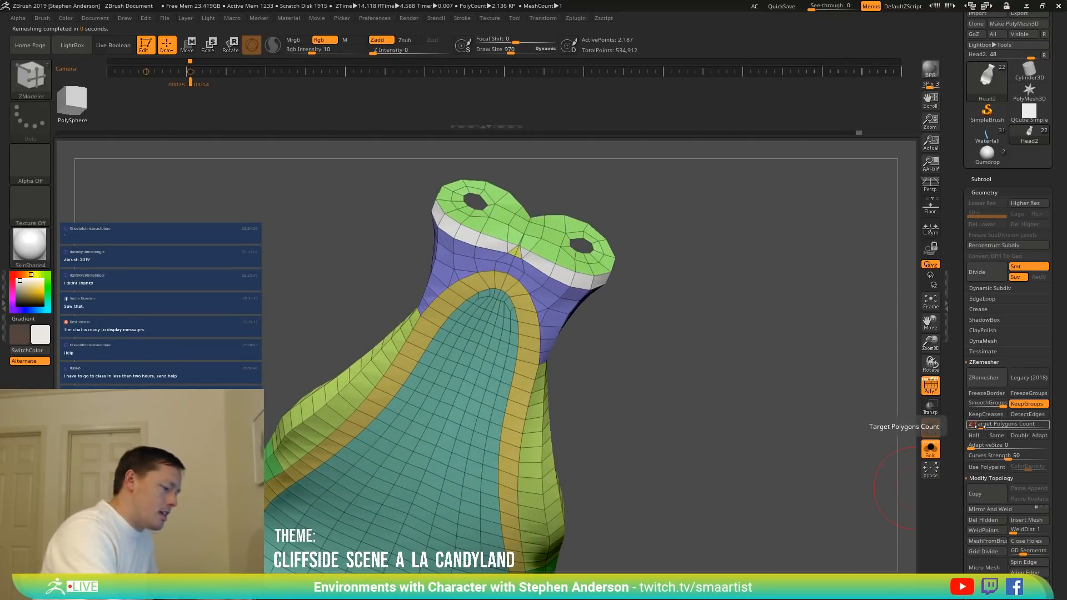
Try remeshing the head again with a Target Polygons Count of 2, inspect the snout, and undo the remesh.
left_click(994, 376)
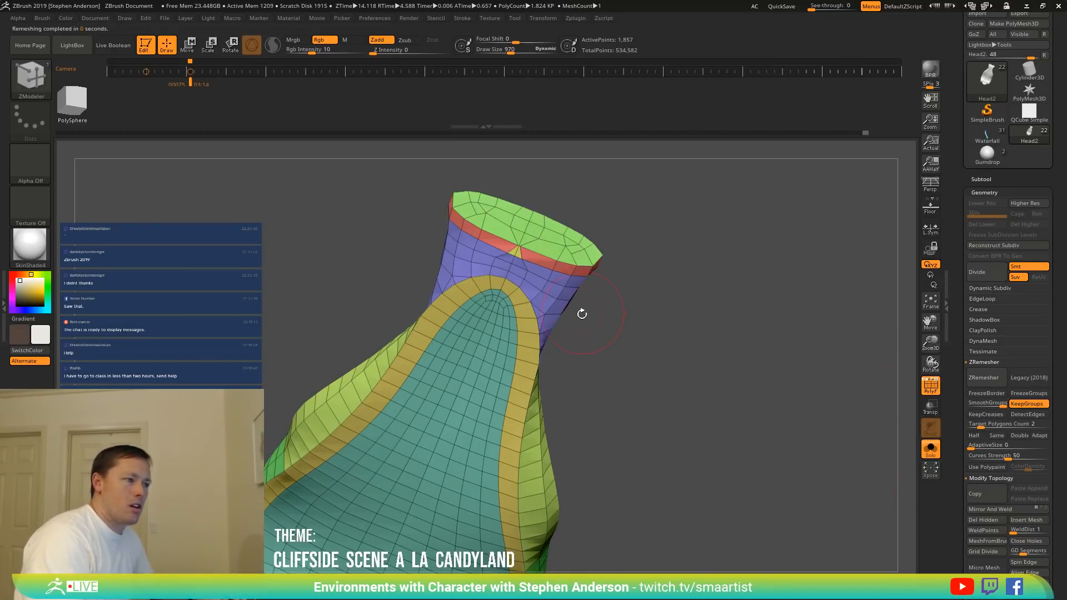
mouse_move(581, 314)
right_mouse_down()
mouse_move(572, 443)
mouse_move(595, 295)
mouse_move(563, 408)
mouse_move(478, 383)
mouse_move(414, 344)
mouse_move(412, 439)
mouse_move(536, 428)
mouse_move(550, 376)
mouse_move(542, 458)
mouse_move(466, 461)
mouse_move(527, 550)
right_mouse_up()
key("ctrl+z")
Set the ZModeler edge action to Split and split the center edge above the notch in the snout's white rim band.
mouse_move(419, 390)
right_mouse_down()
mouse_move(421, 436)
mouse_move(425, 389)
mouse_move(430, 411)
mouse_move(403, 400)
right_mouse_up()
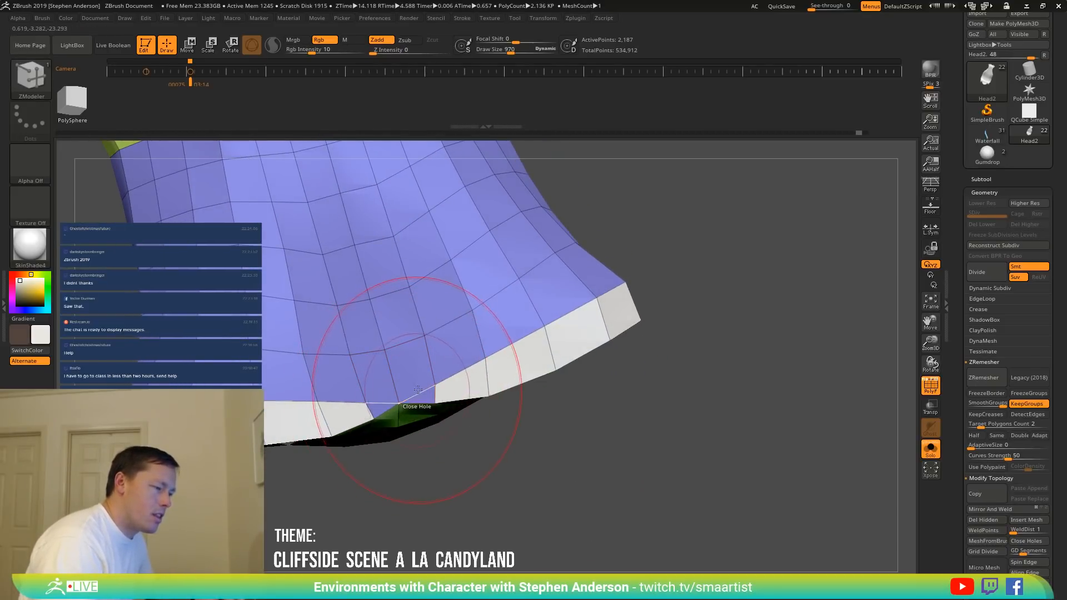
right_click_drag(407, 385, 427, 414, "ctrl")
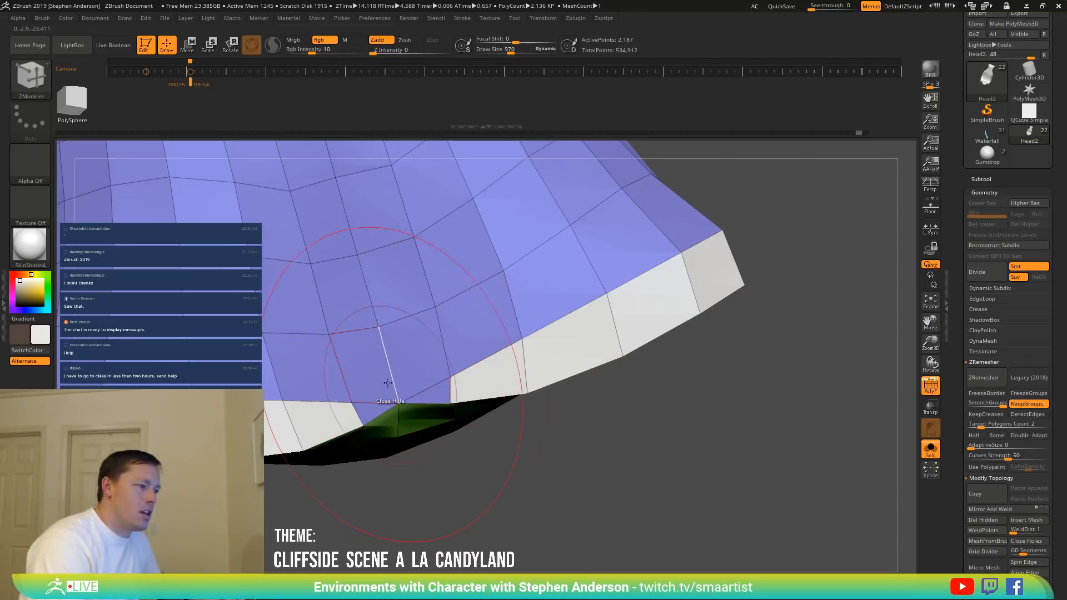
key("space")
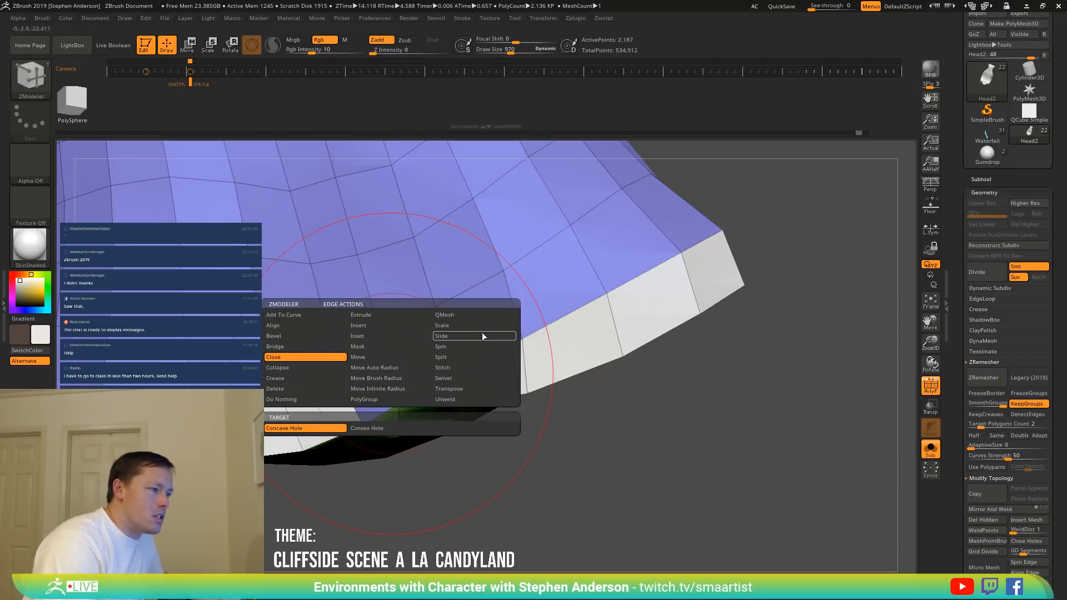
left_click(451, 326)
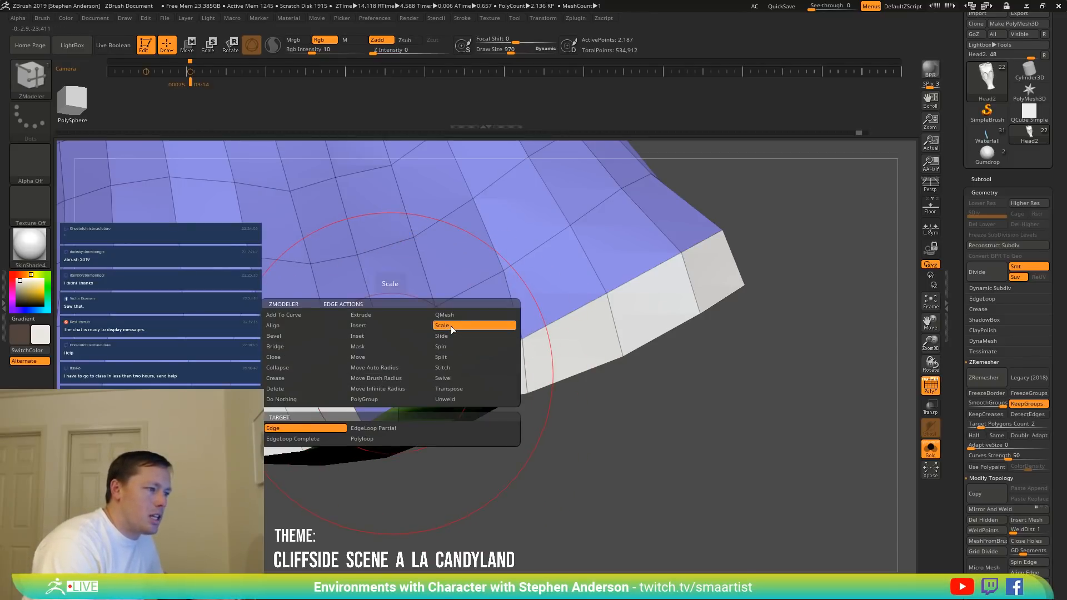
left_click(458, 356)
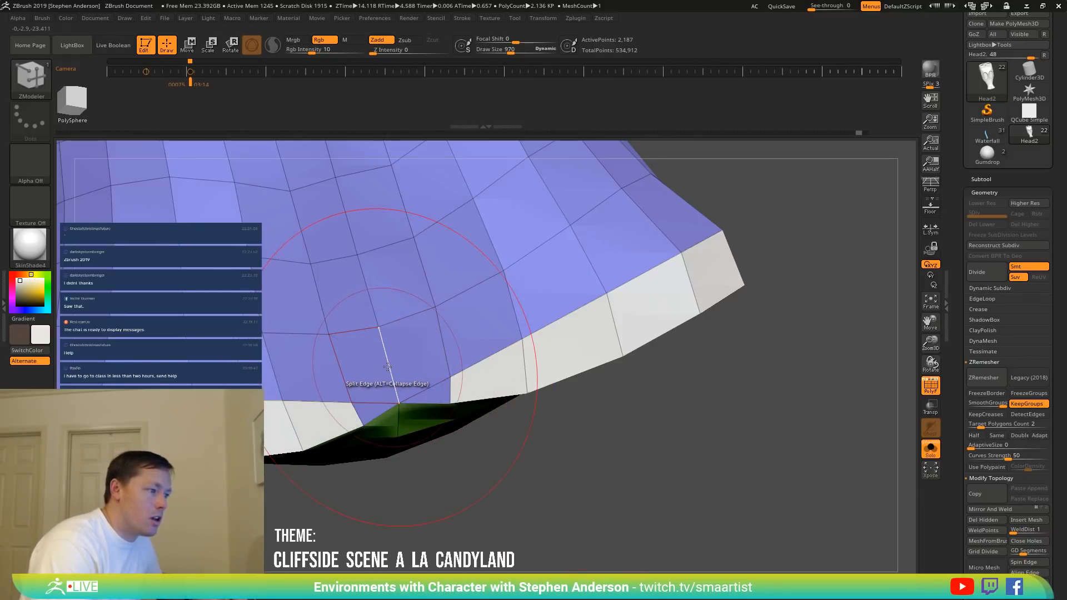
left_click(390, 369)
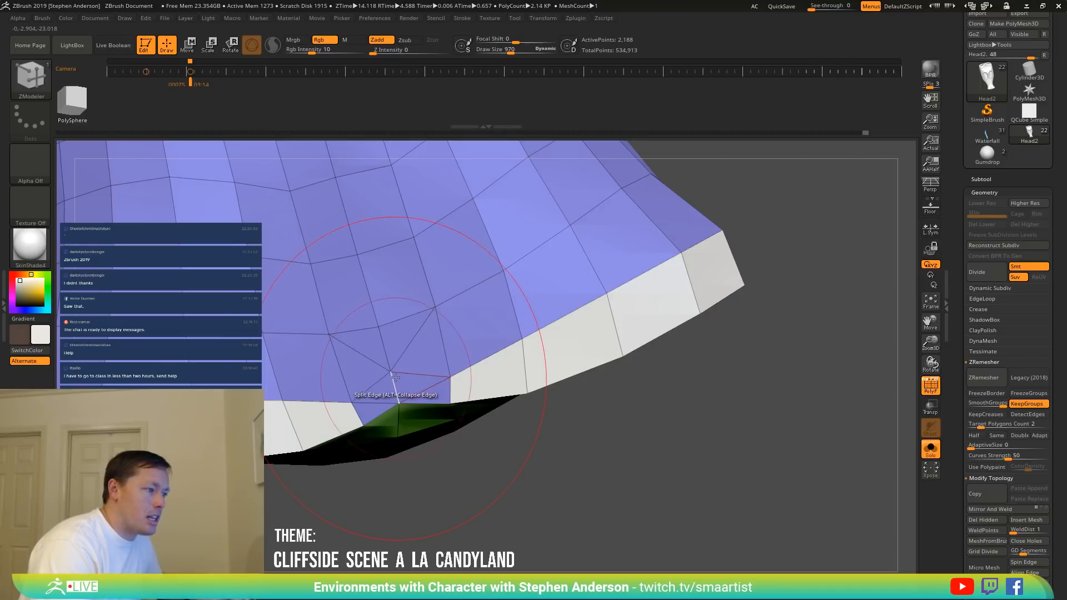
Set the ZModeler edge action to Delete and remove the extra edges above the notch in the snout's white rim band.
key("space")
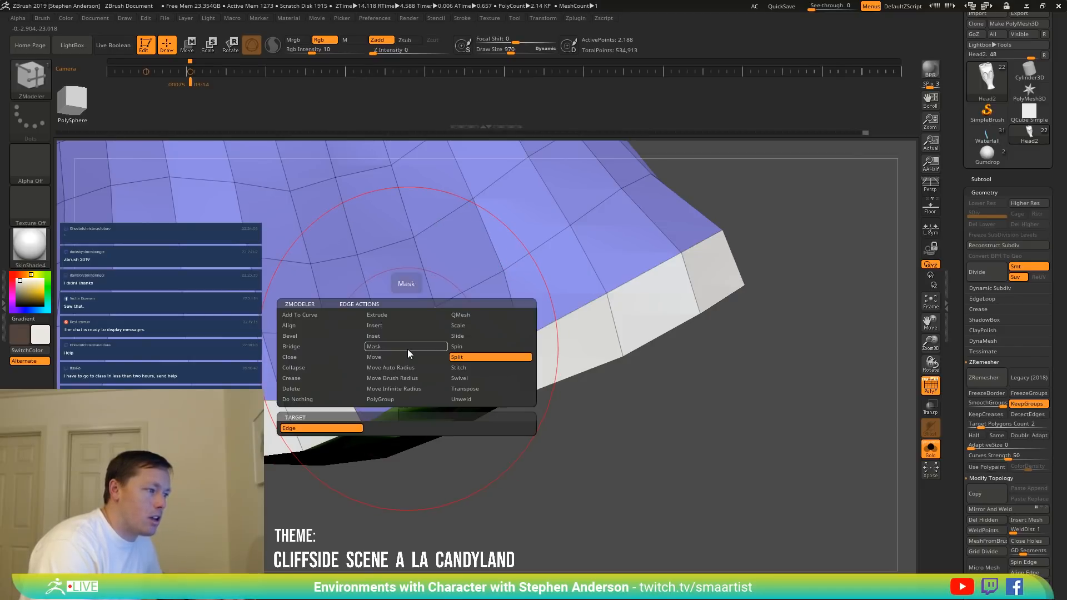
left_click(312, 389)
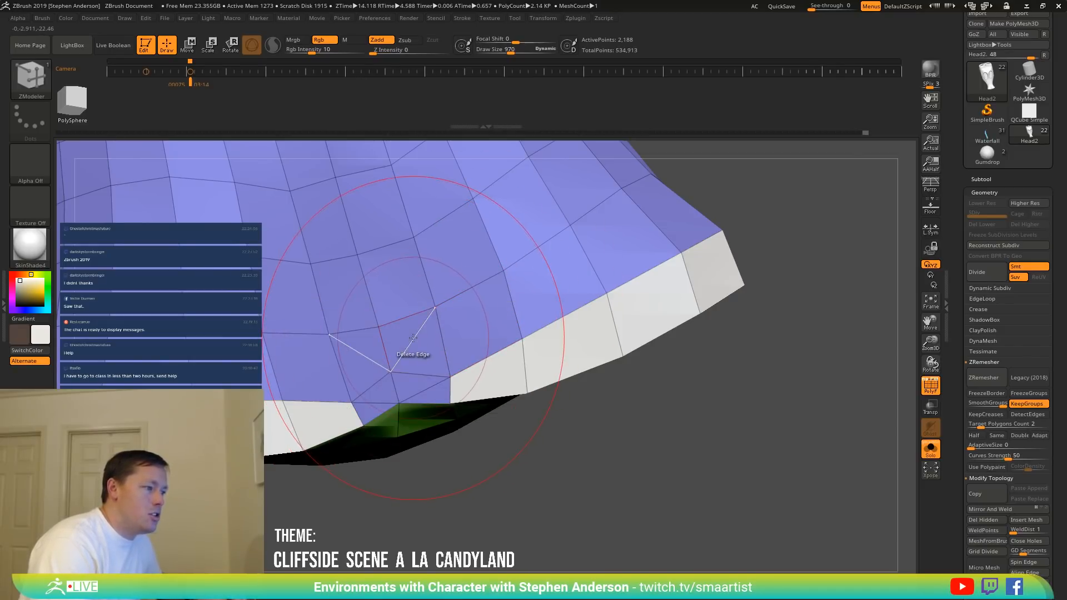
left_click_drag(597, 425, 578, 392)
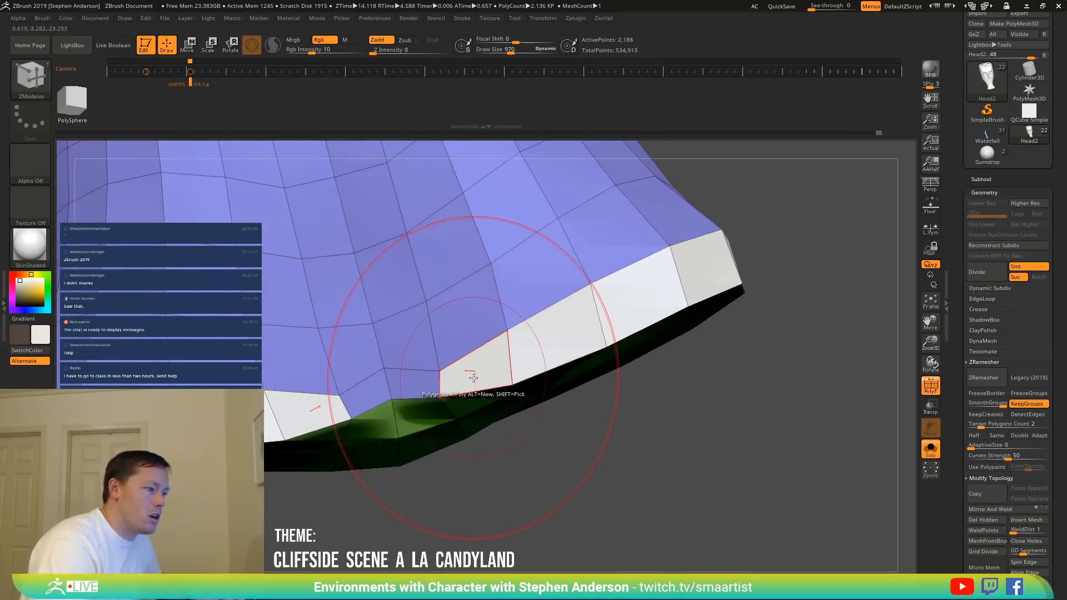
Add the purple polygons at the snout notch to the white rim band's polygroup and regroup the stray yellow triangle on the opposite side.
left_click(473, 376)
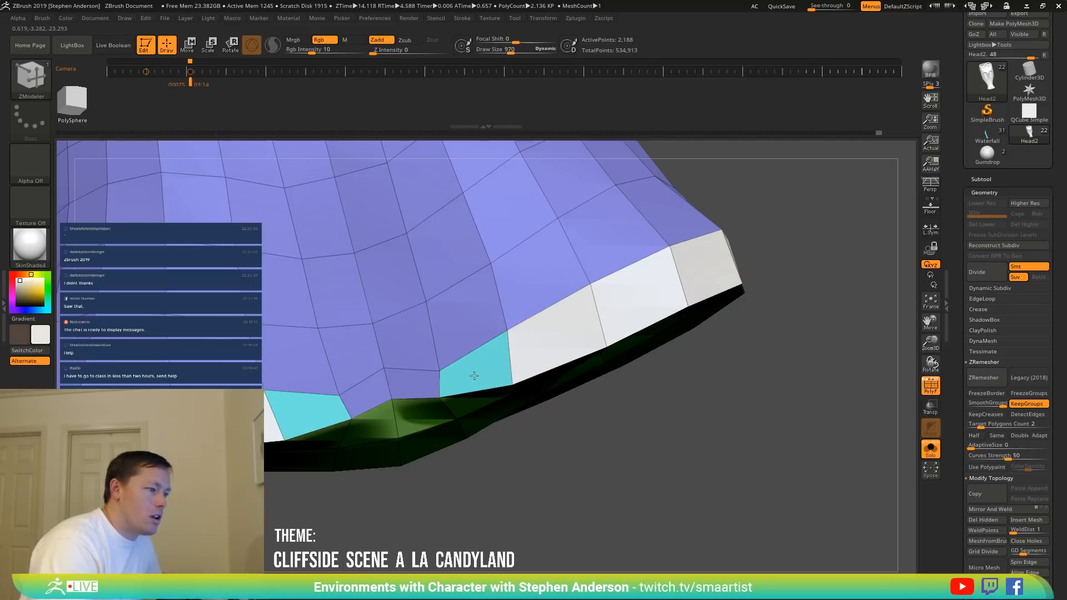
key("ctrl+z")
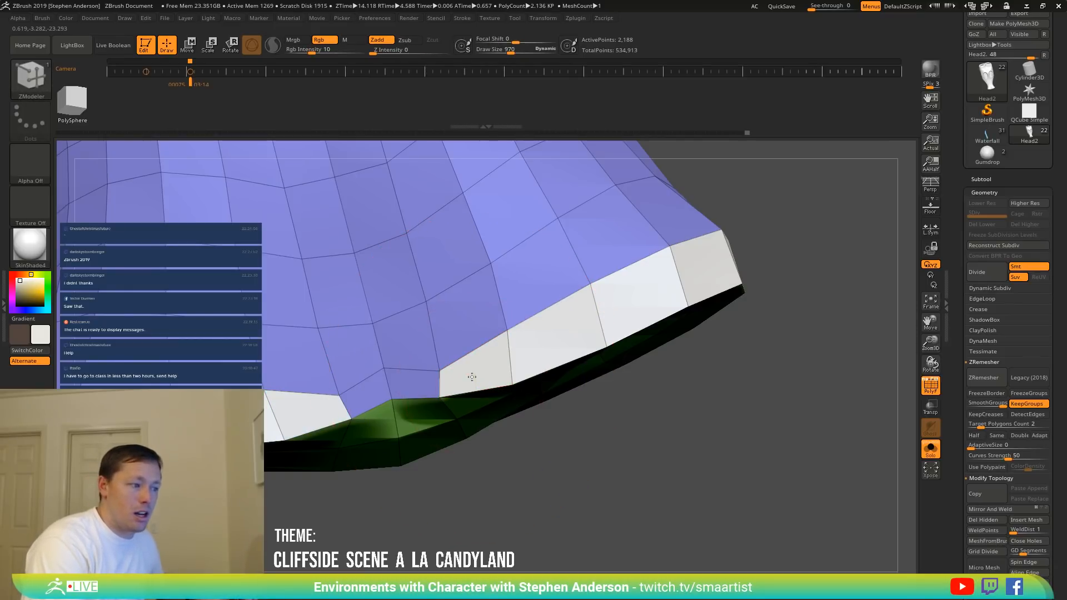
left_click(419, 380)
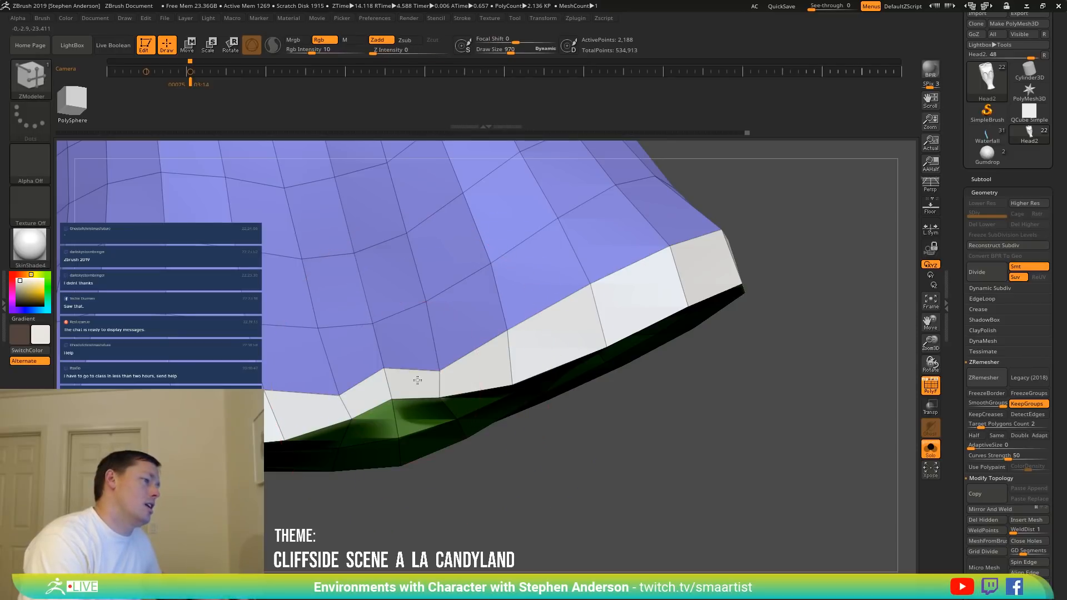
mouse_move(439, 389)
right_mouse_down("ctrl")
mouse_move(439, 414)
mouse_move(428, 412)
mouse_move(434, 360)
right_mouse_up("ctrl")
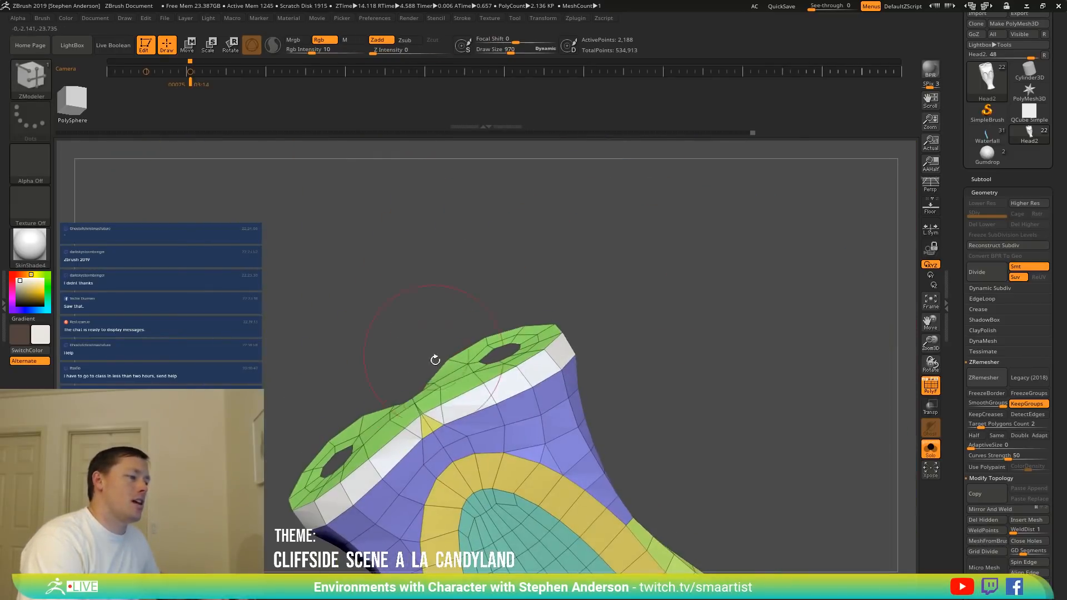
mouse_move(423, 406)
right_mouse_down("ctrl")
mouse_move(503, 489)
mouse_move(465, 440)
mouse_move(452, 356)
mouse_move(459, 327)
mouse_move(583, 383)
mouse_move(535, 311)
mouse_move(520, 327)
mouse_move(470, 339)
mouse_move(509, 430)
mouse_move(525, 417)
right_mouse_up("ctrl")
left_click(459, 461)
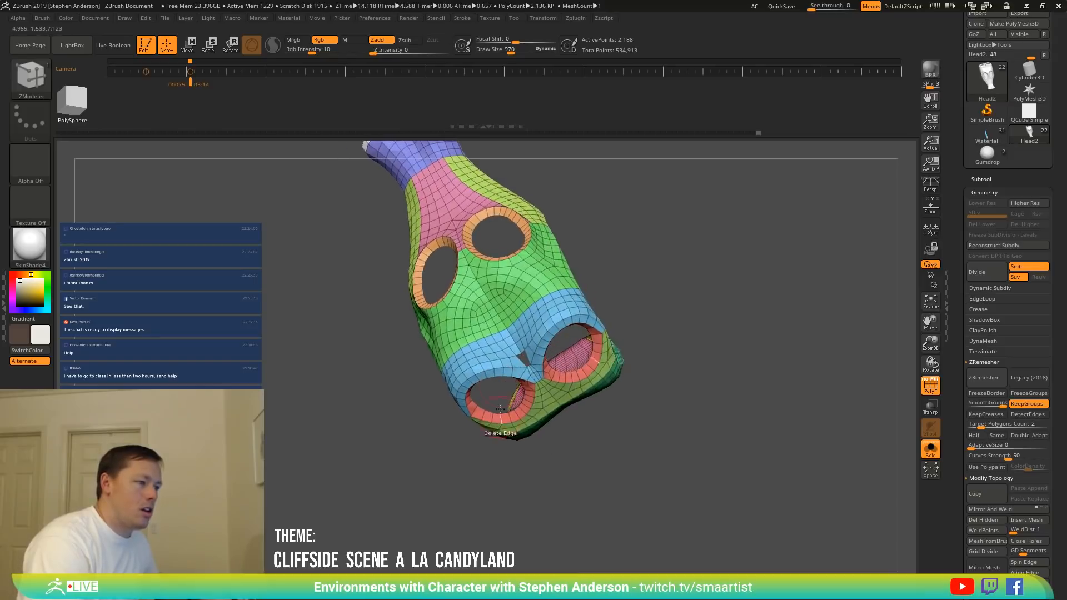
Set the ZModeler edge action to Close with Concave Hole and fill the triangular hole in the blue area between the two red-rimmed openings.
mouse_move(534, 278)
right_mouse_down("ctrl")
mouse_move(567, 351)
mouse_move(587, 341)
mouse_move(556, 343)
right_mouse_up("ctrl")
key("space")
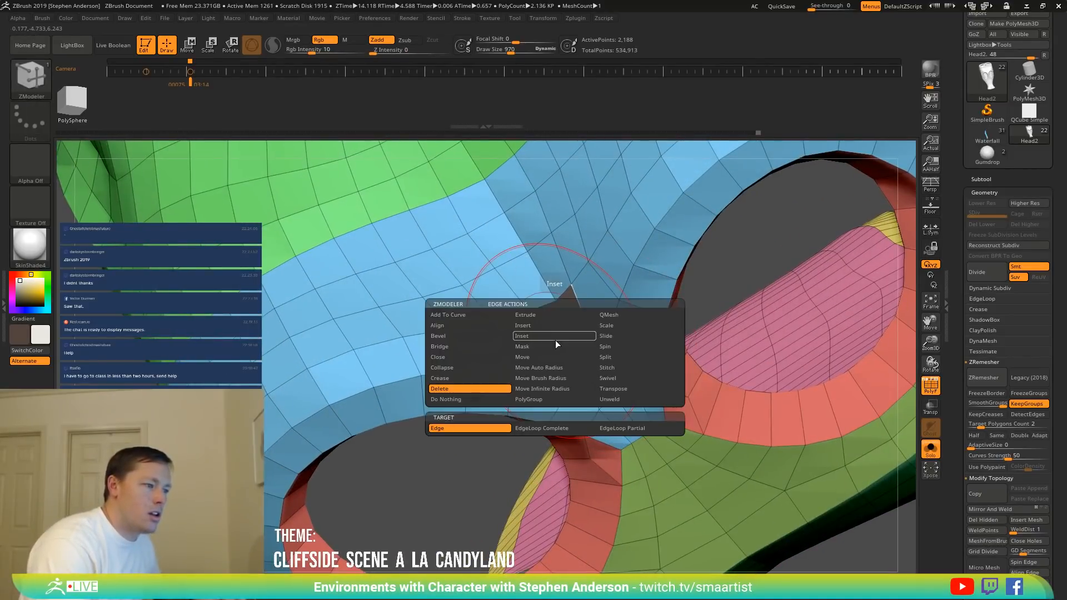
left_click(463, 377)
left_click(455, 358)
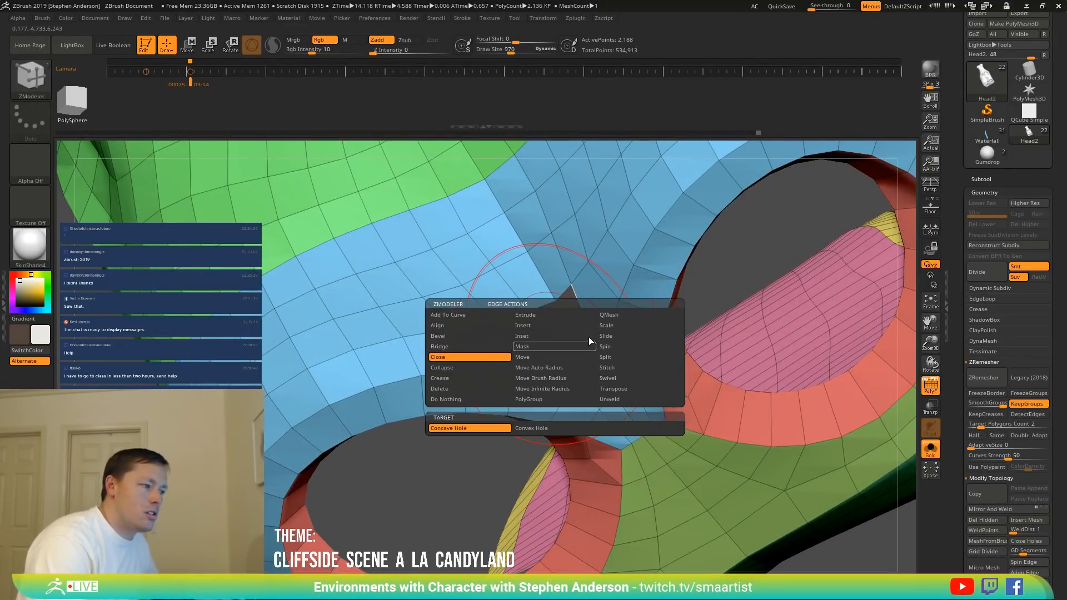
left_click(560, 355)
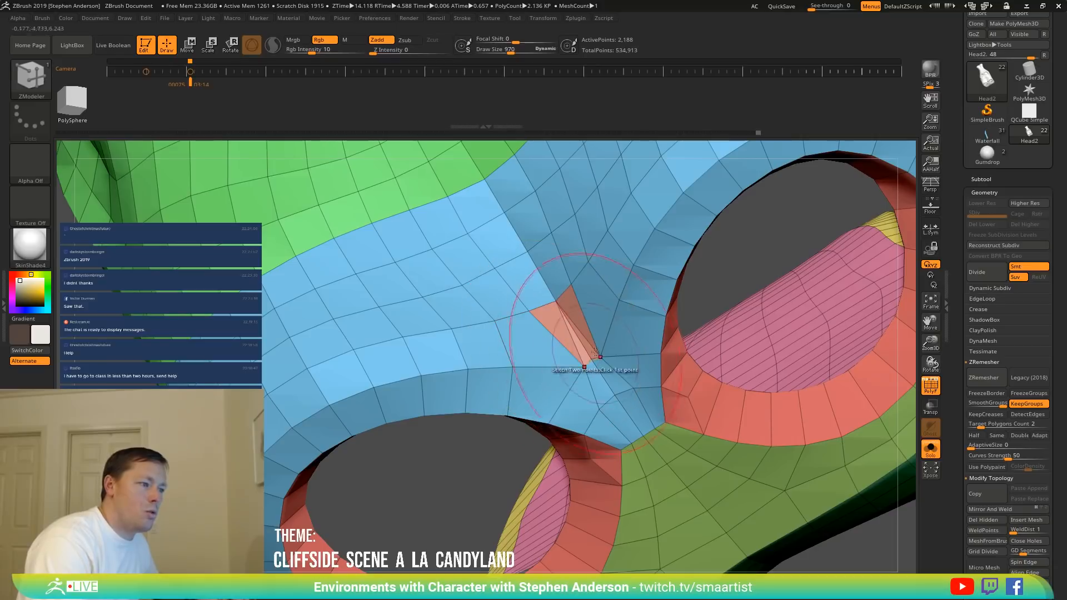
Assign the newly filled polygons between the two openings to the surrounding blue polygroup.
left_click(528, 289)
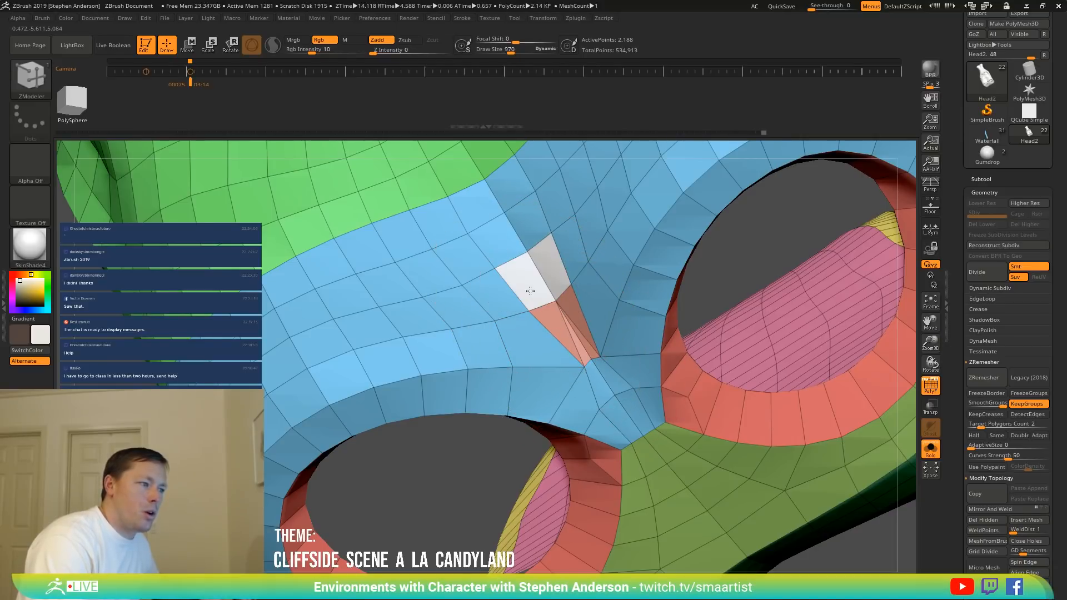
key("shift")
left_click(557, 327)
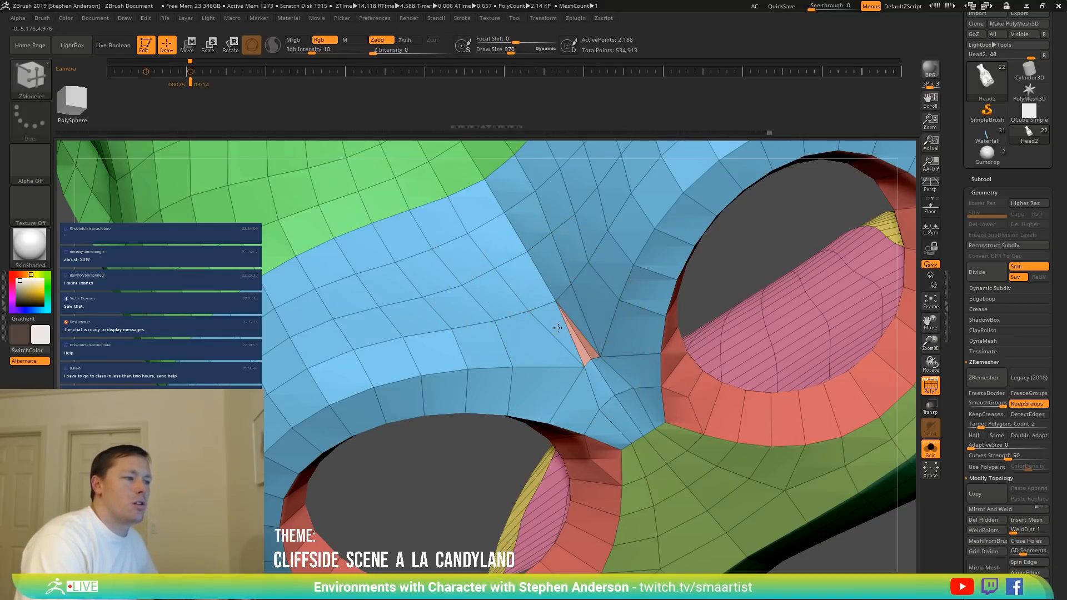
left_click(580, 351)
Set ZRemesher's Target Polygons Count to 1, remesh the head, and inspect it from several sides.
mouse_move(605, 374)
right_mouse_down()
mouse_move(600, 333)
mouse_move(592, 433)
mouse_move(555, 300)
mouse_move(516, 355)
mouse_move(547, 333)
mouse_move(538, 386)
mouse_move(588, 512)
mouse_move(533, 388)
mouse_move(525, 416)
mouse_move(503, 280)
mouse_move(460, 417)
mouse_move(614, 412)
mouse_move(657, 453)
mouse_move(818, 371)
right_mouse_up()
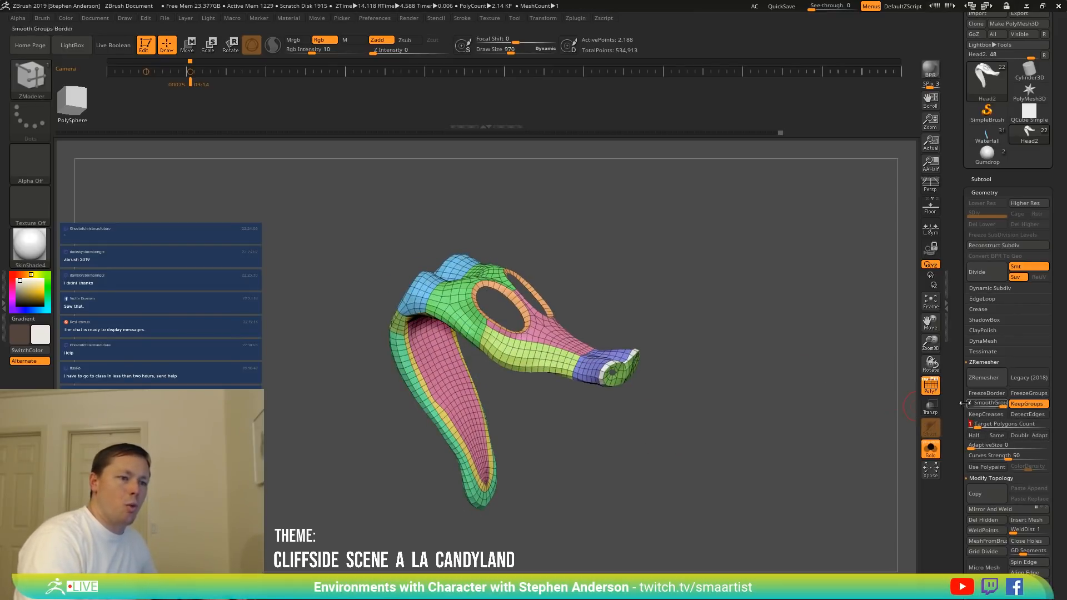
right_click_drag(860, 386, 803, 407)
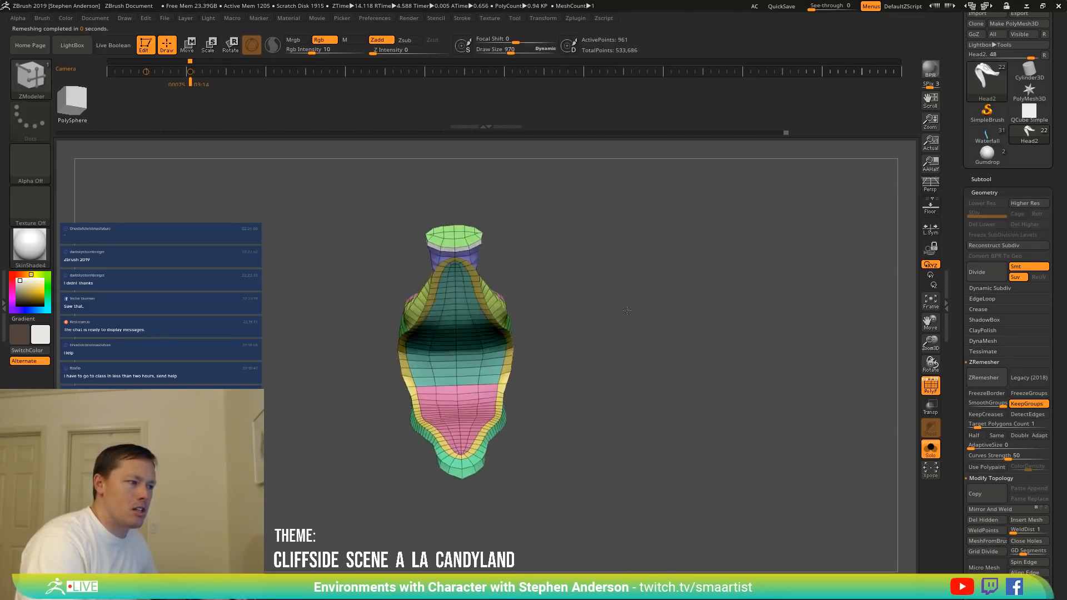
mouse_move(627, 310)
right_mouse_down()
mouse_move(611, 286)
mouse_move(637, 401)
mouse_move(625, 384)
mouse_move(661, 413)
mouse_move(659, 401)
right_mouse_up()
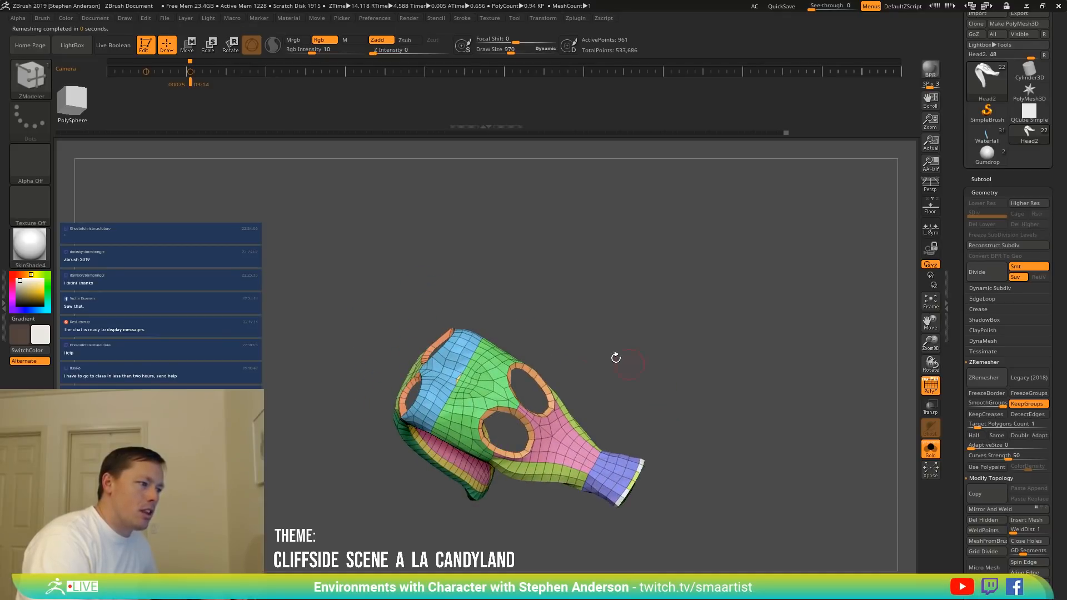
Stitch neighbouring points together near the blue band around the rear openings of the remeshed head.
mouse_move(448, 350)
right_mouse_down("ctrl")
mouse_move(418, 410)
mouse_move(422, 400)
mouse_move(432, 411)
mouse_move(438, 444)
right_mouse_up("ctrl")
left_click(411, 410)
left_click(421, 413)
Examine the low-poly head's edge flow around the eye sockets, cheeks and lower jaw, with and without PolyFrame.
mouse_move(307, 436)
right_mouse_down()
mouse_move(540, 405)
mouse_move(607, 346)
mouse_move(543, 424)
mouse_move(570, 387)
mouse_move(567, 481)
mouse_move(411, 404)
mouse_move(411, 332)
mouse_move(404, 391)
mouse_move(415, 403)
right_mouse_up()
right_click_drag(409, 355, 383, 369)
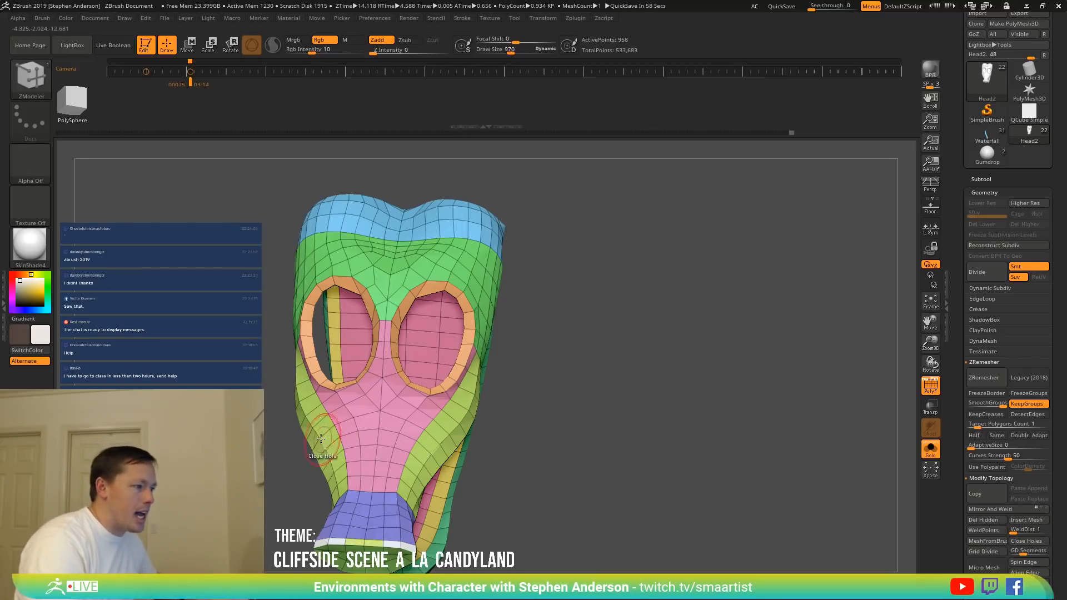
scroll(381, 378, "up", 3)
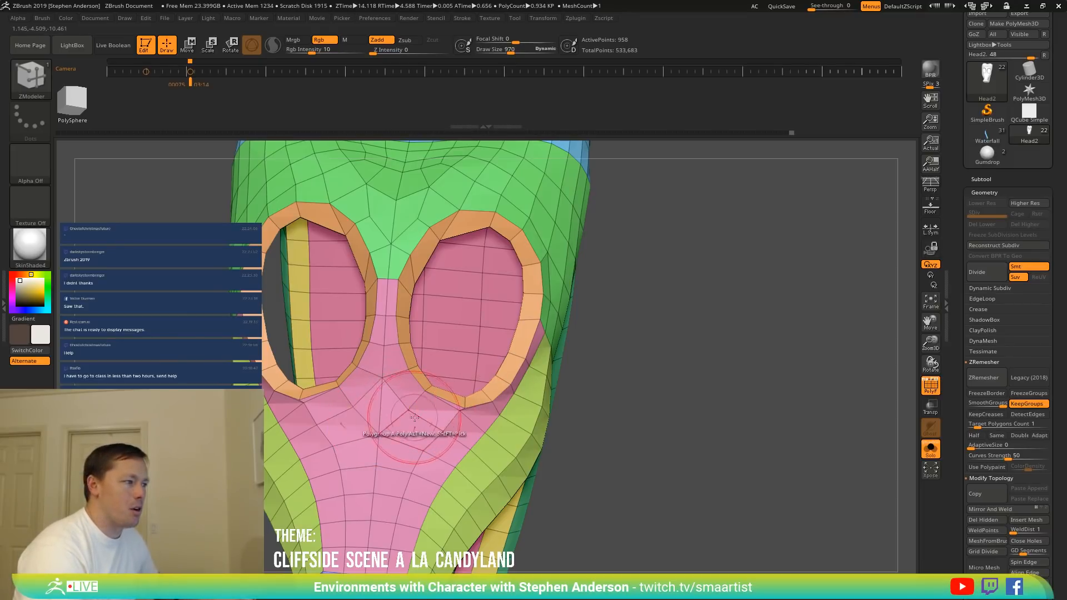
right_click_drag(415, 418, 427, 378, "ctrl")
mouse_move(789, 132)
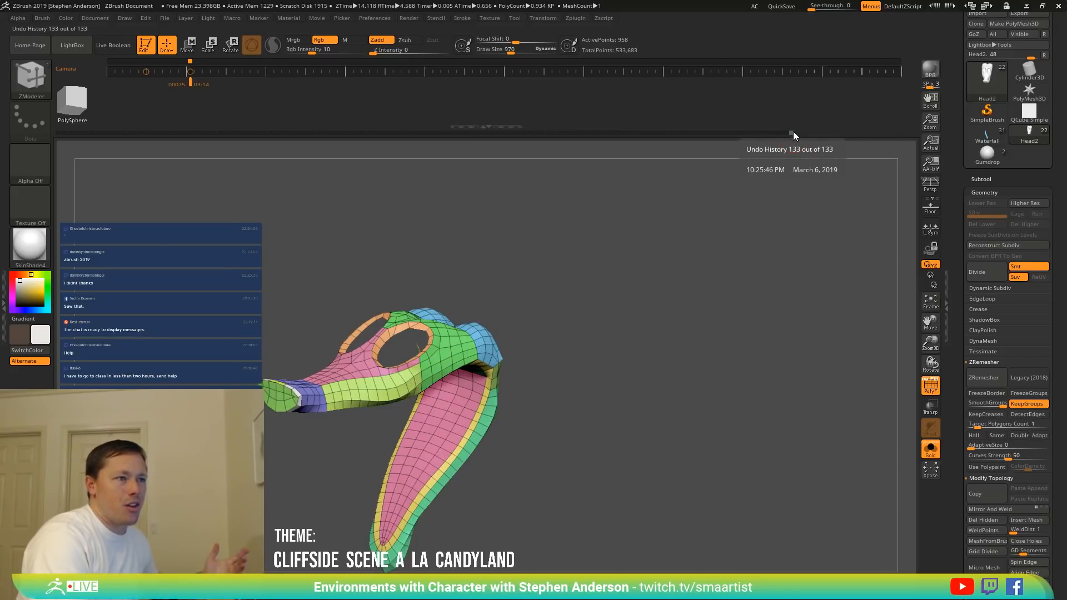
mouse_move(673, 244)
right_mouse_down()
mouse_move(675, 311)
mouse_move(642, 372)
mouse_move(827, 340)
mouse_move(845, 379)
right_mouse_up()
key("shift+f")
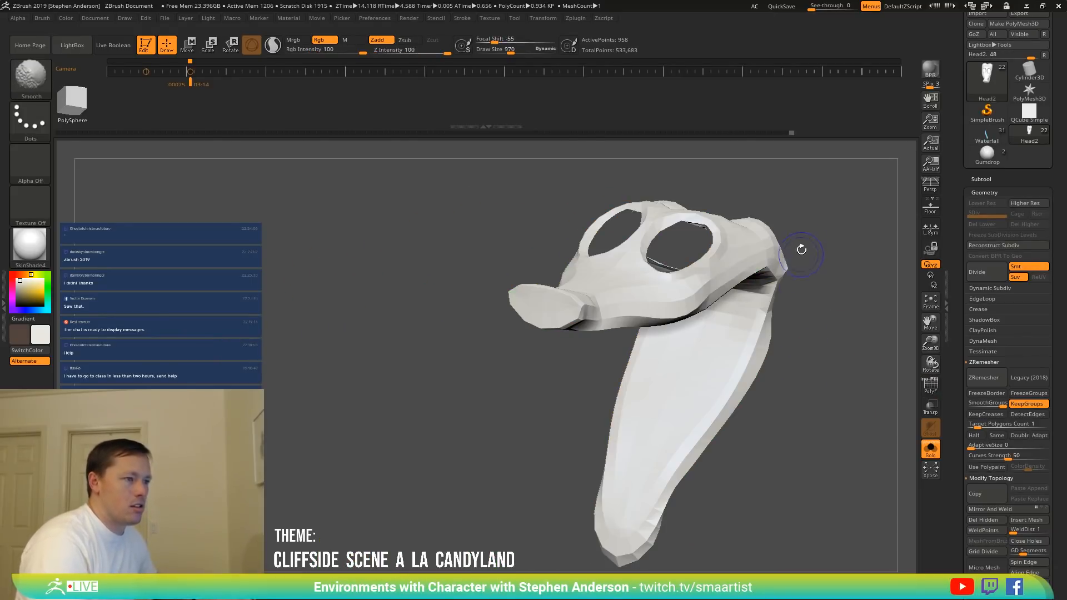
key("shift+f")
Snapshot the low-poly head onto the canvas and step the undo history back to the original painted sculpt for a side-by-side comparison.
key("shift+s")
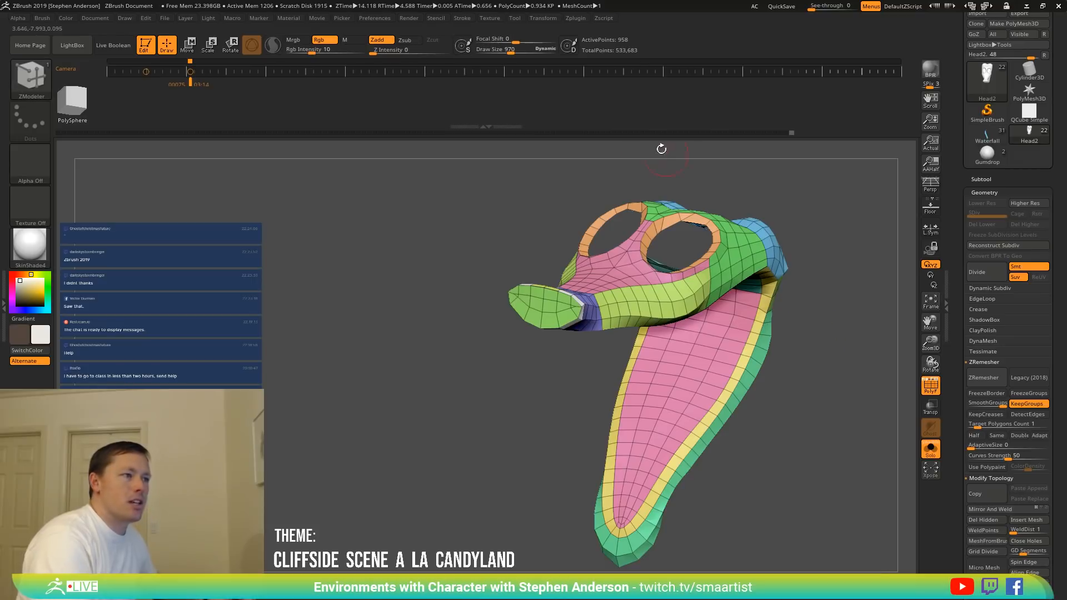
mouse_move(880, 300)
right_mouse_down("alt")
mouse_move(557, 297)
mouse_move(590, 296)
mouse_move(579, 218)
right_mouse_up("alt")
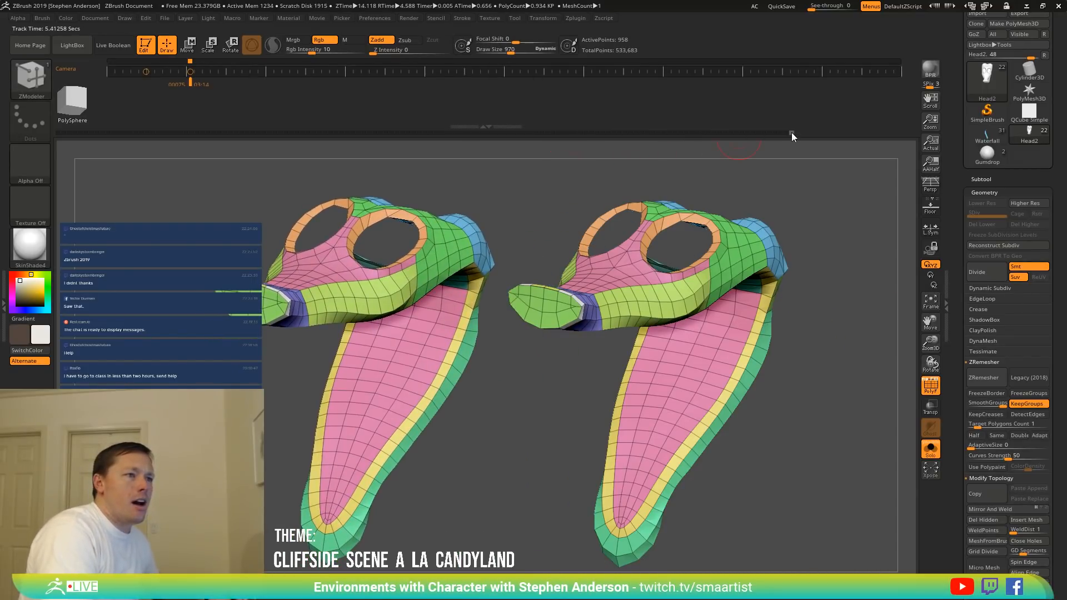
key("ctrl+d")
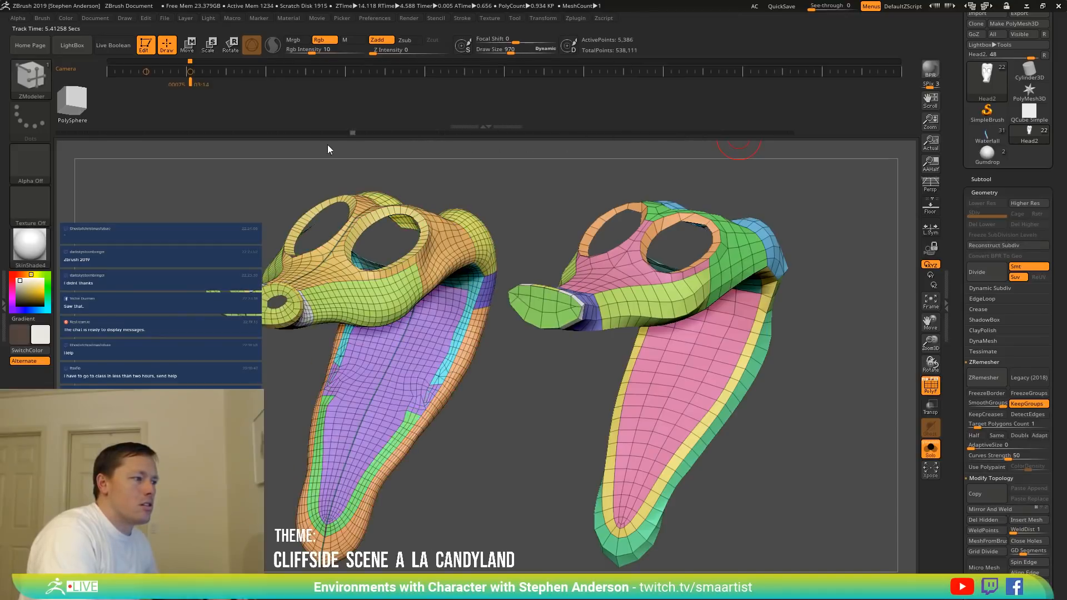
left_click(58, 133)
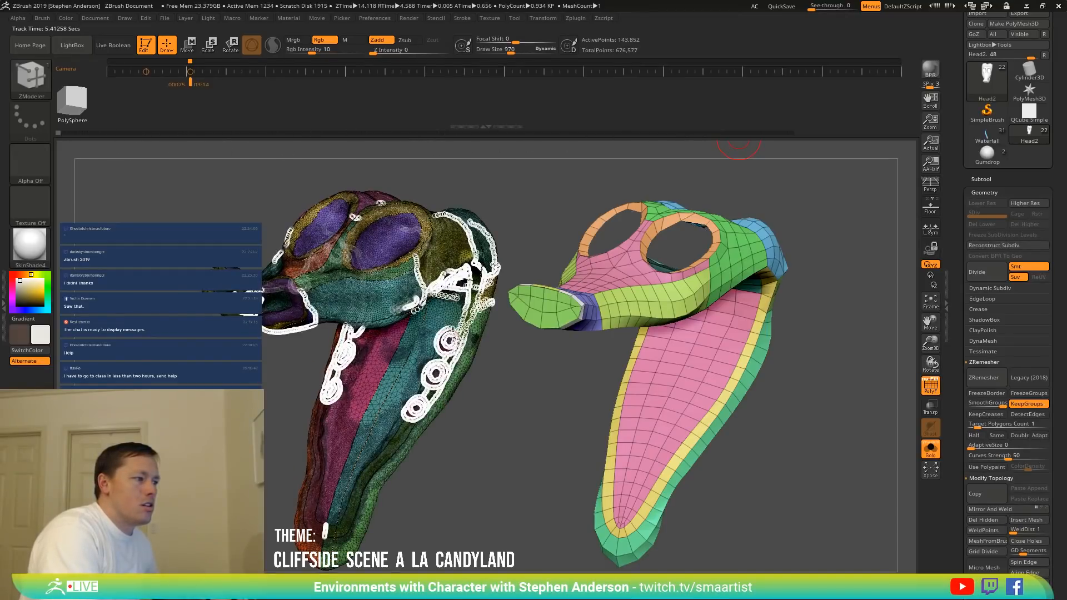
key("shift+f")
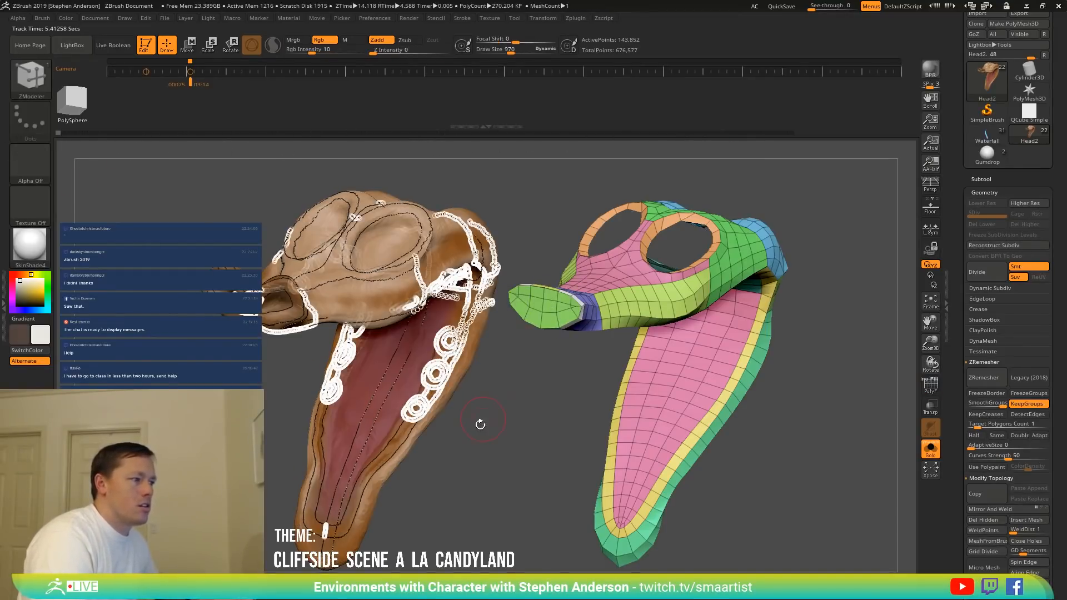
left_click(64, 132)
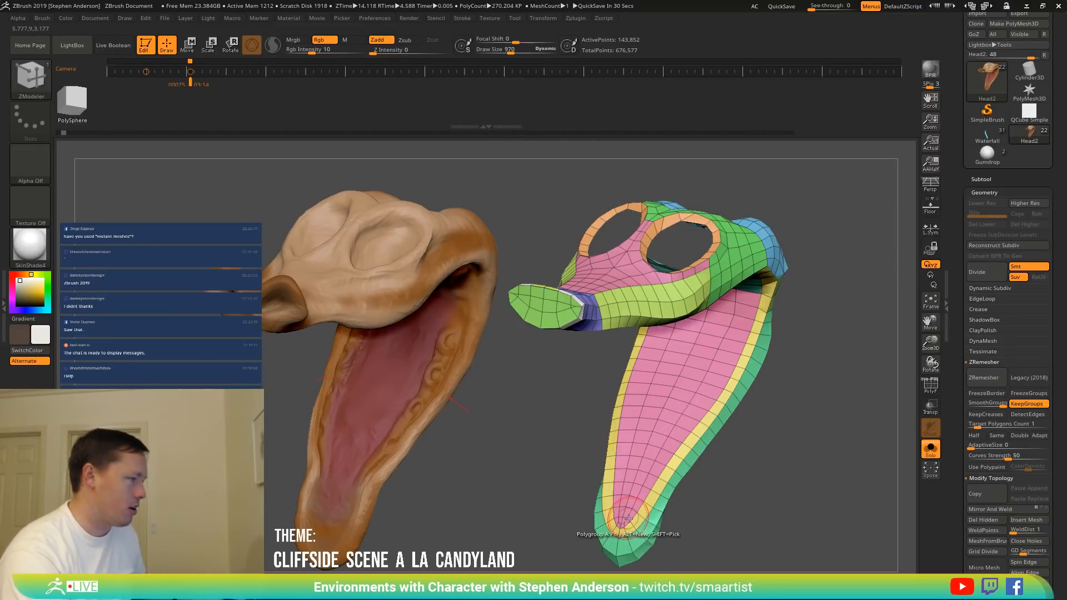
Return to the latest low-poly head in the undo history, clear the snapshot from the canvas, and turn PolyFrame on.
left_click_drag(92, 133, 835, 156)
key("ctrl")
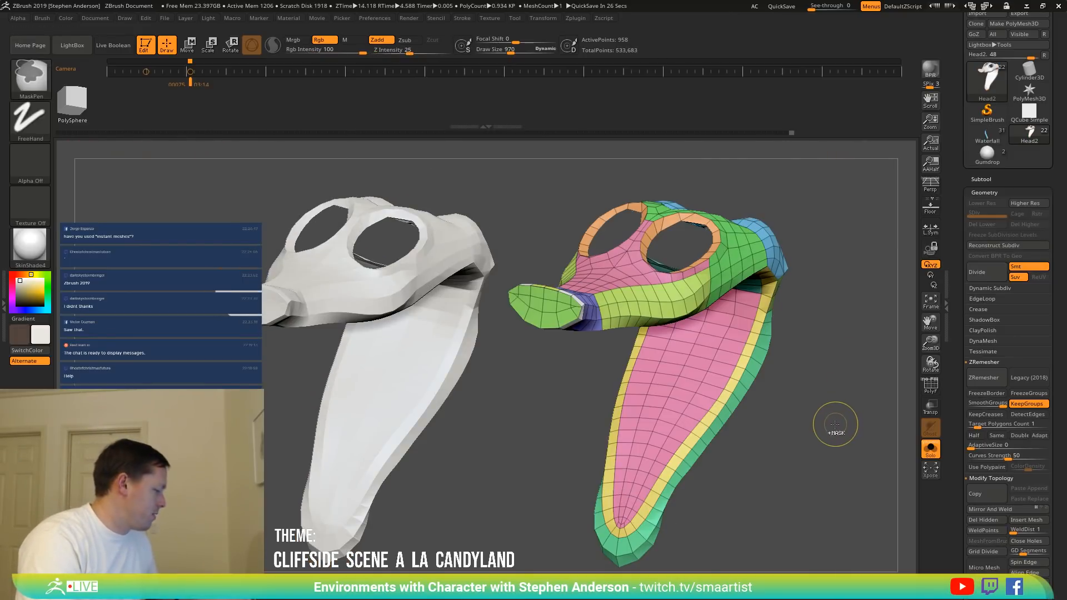
key("ctrl+n")
key("shift+f")
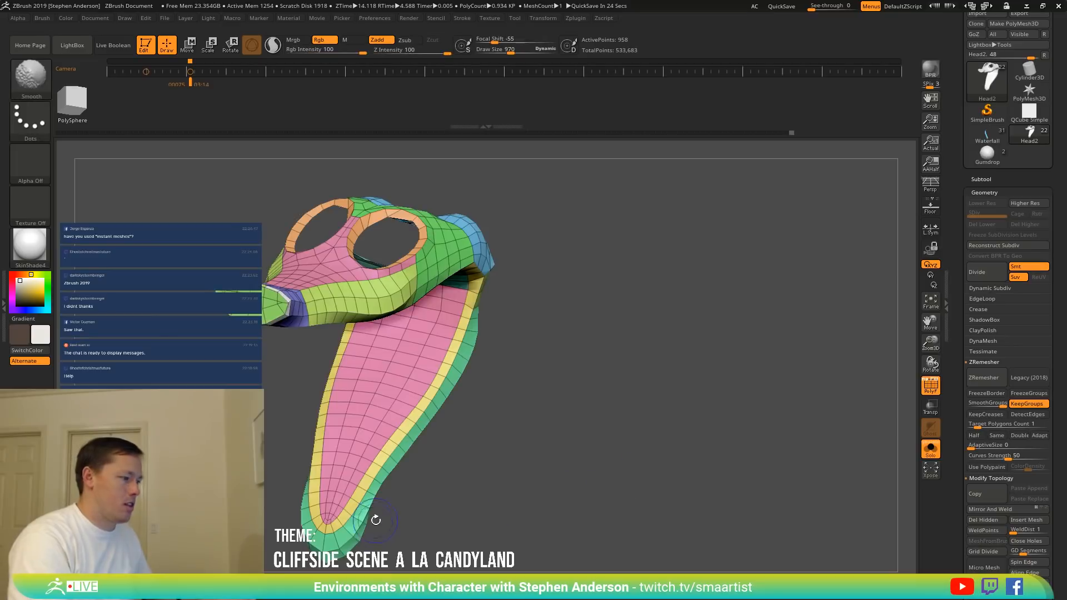
Switch to the Move brush with a Draw Size of 1056 and reshape the mouth interior and rim at the lower jaw's tip.
key("b")
key("m")
key("v")
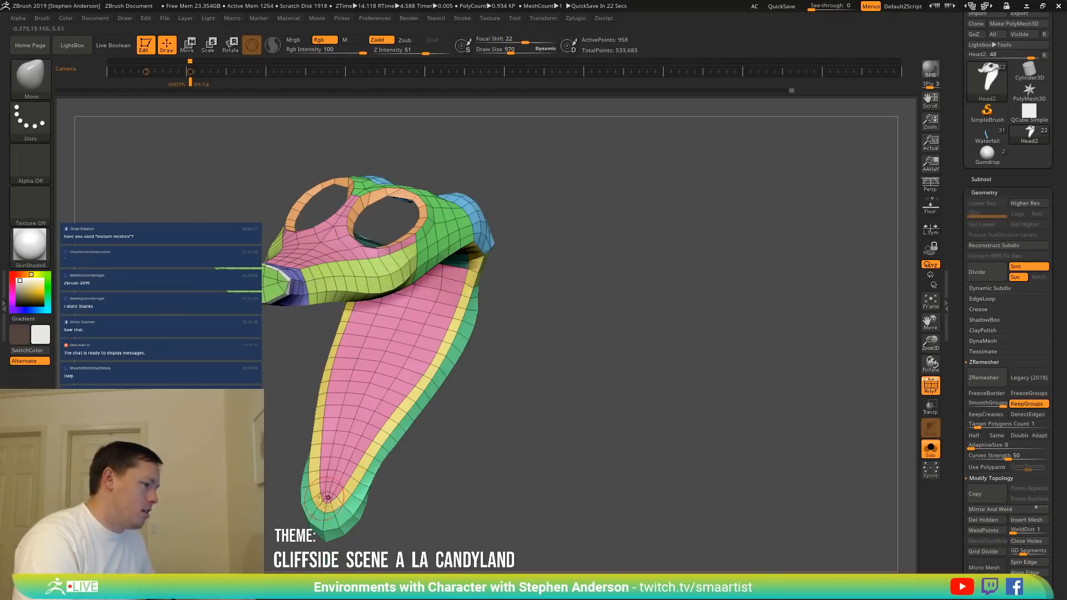
key("s")
left_click_drag(331, 494, 297, 498)
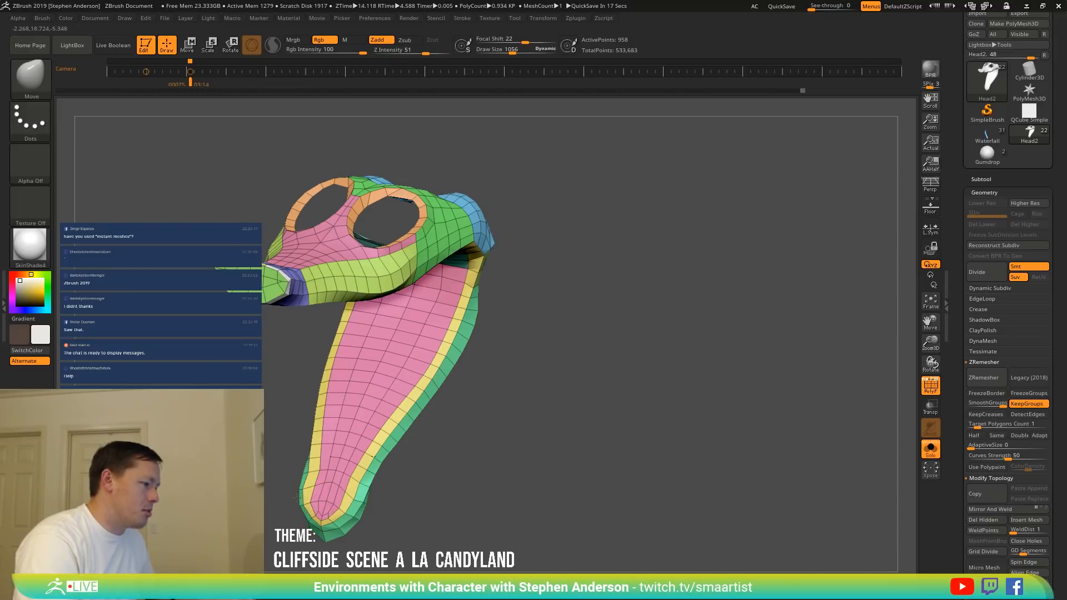
left_click(311, 520)
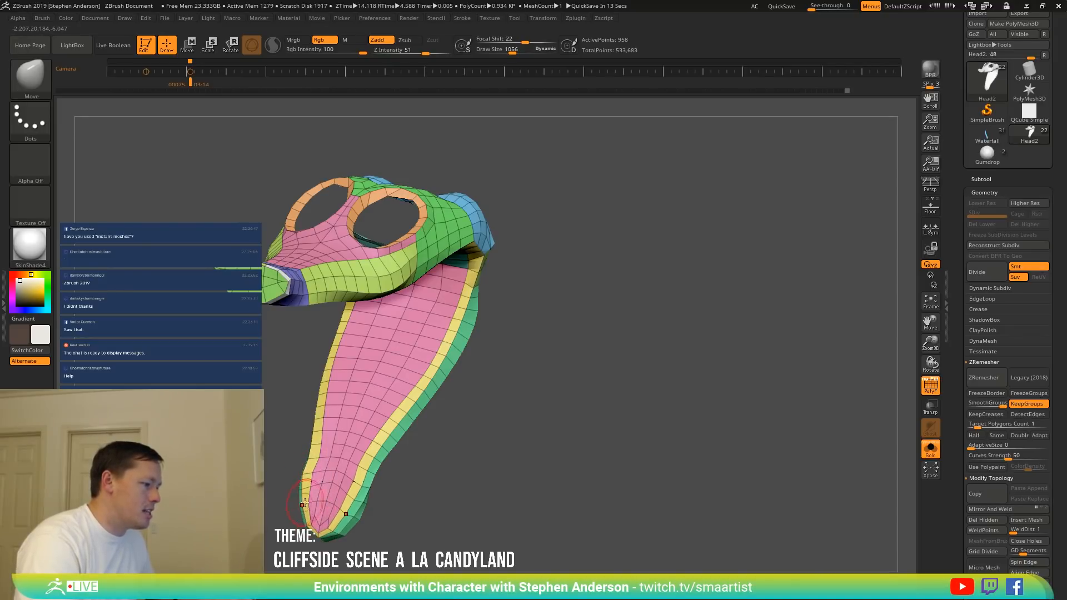
Adjust the front of the snout with the Move brush.
right_click_drag(330, 451, 335, 293)
left_click_drag(335, 293, 333, 253)
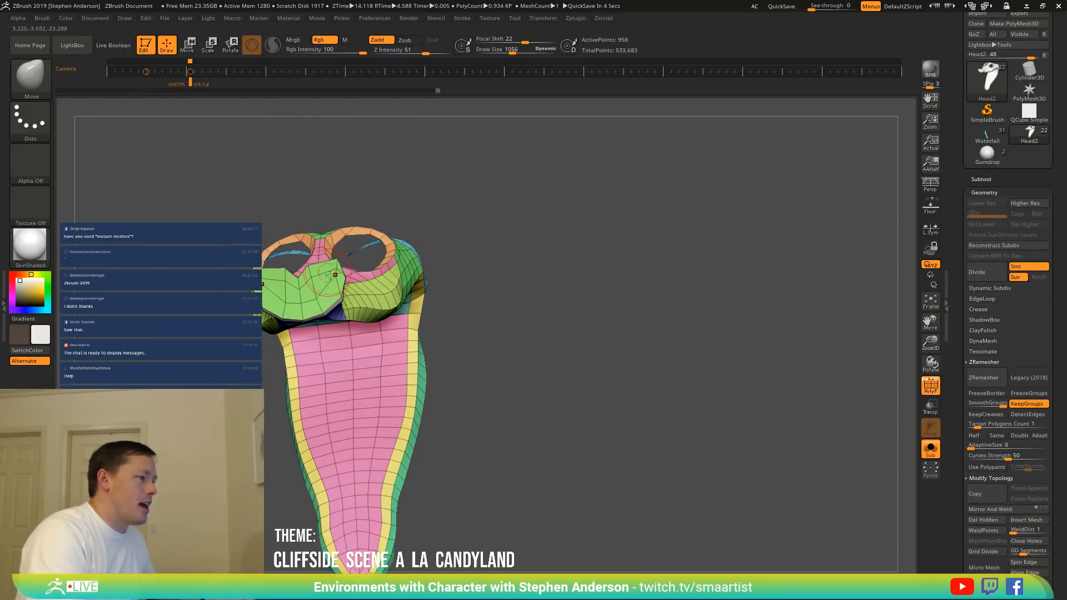
right_click_drag(334, 290, 333, 318)
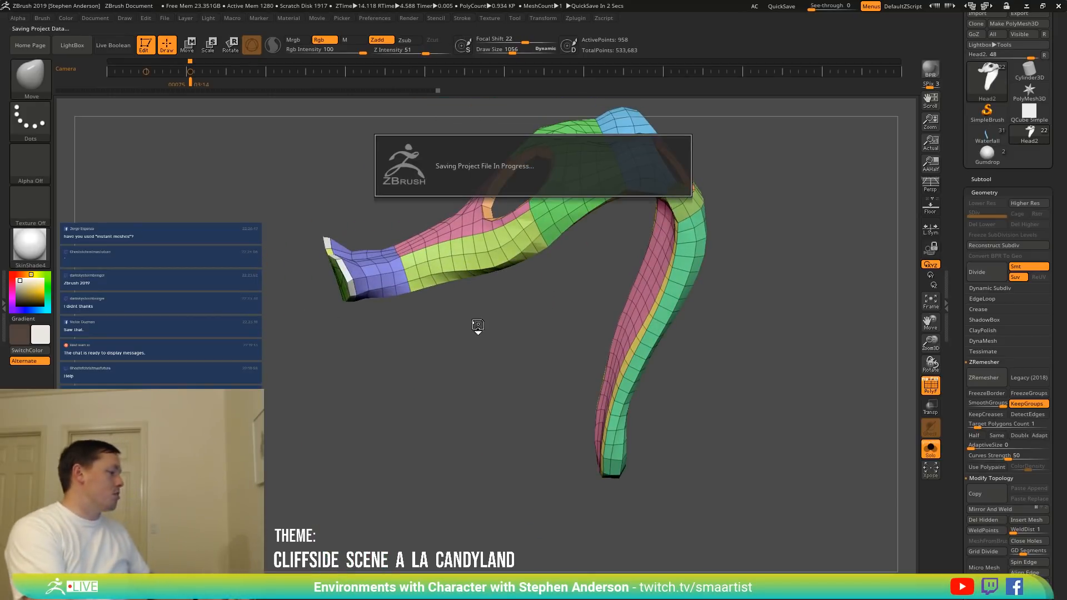
Hide the green polygroup capping the snout tip and check the head from the side and from below.
mouse_move(464, 262)
right_mouse_down()
mouse_move(265, 280)
mouse_move(283, 277)
mouse_move(267, 294)
mouse_move(259, 207)
mouse_move(353, 298)
mouse_move(290, 344)
mouse_move(300, 388)
mouse_move(329, 352)
mouse_move(360, 354)
mouse_move(438, 329)
mouse_move(486, 364)
mouse_move(396, 321)
mouse_move(397, 297)
right_mouse_up()
left_click(223, 261, "ctrl+shift")
left_click(222, 261, "ctrl+shift")
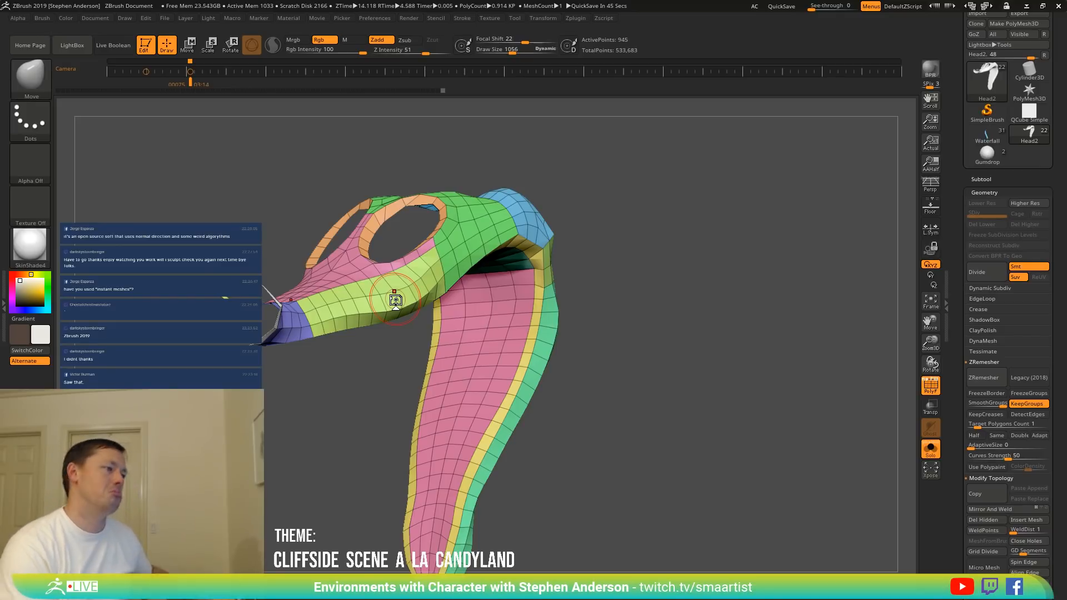
left_click_drag(717, 285, 708, 316)
left_click_drag(631, 330, 695, 303, "alt")
mouse_move(545, 274)
right_mouse_down()
mouse_move(497, 300)
mouse_move(504, 352)
mouse_move(543, 288)
right_mouse_up()
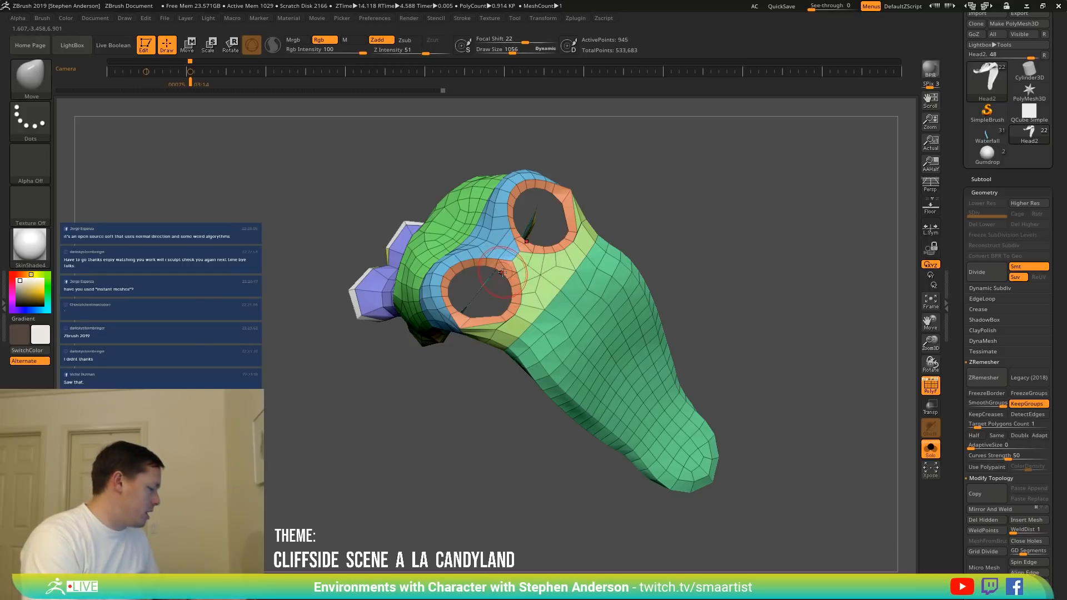
Switch to the ZModeler brush and clean up the polygons along the lower rim of the dragon's eye socket.
key("b")
key("z")
key("m")
mouse_move(505, 311)
right_mouse_down("ctrl")
mouse_move(540, 347)
mouse_move(487, 348)
mouse_move(422, 371)
mouse_move(357, 358)
right_mouse_up("ctrl")
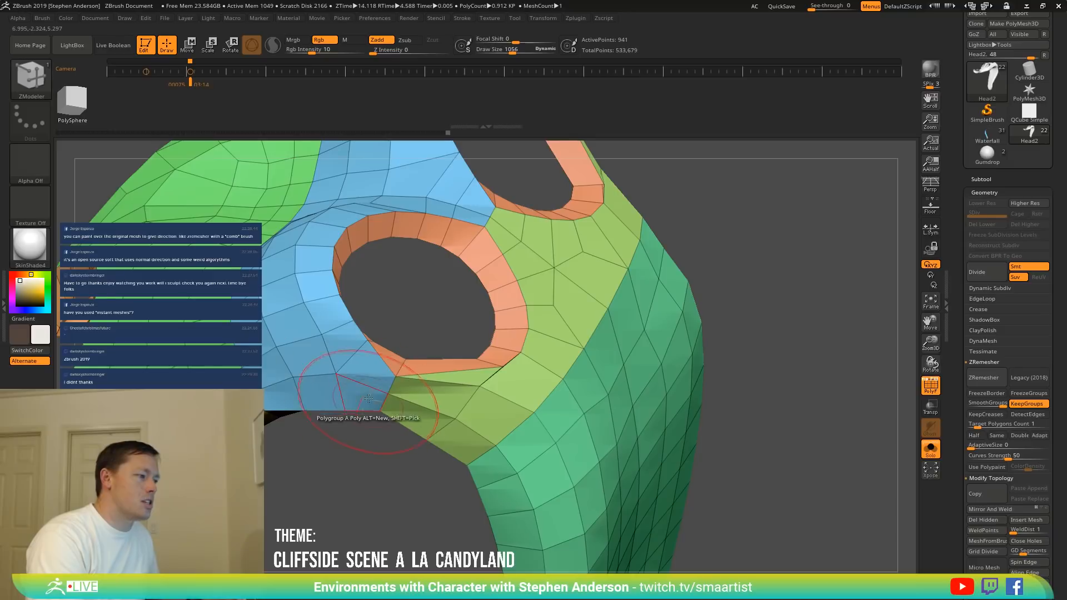
right_click_drag(368, 398, 334, 352)
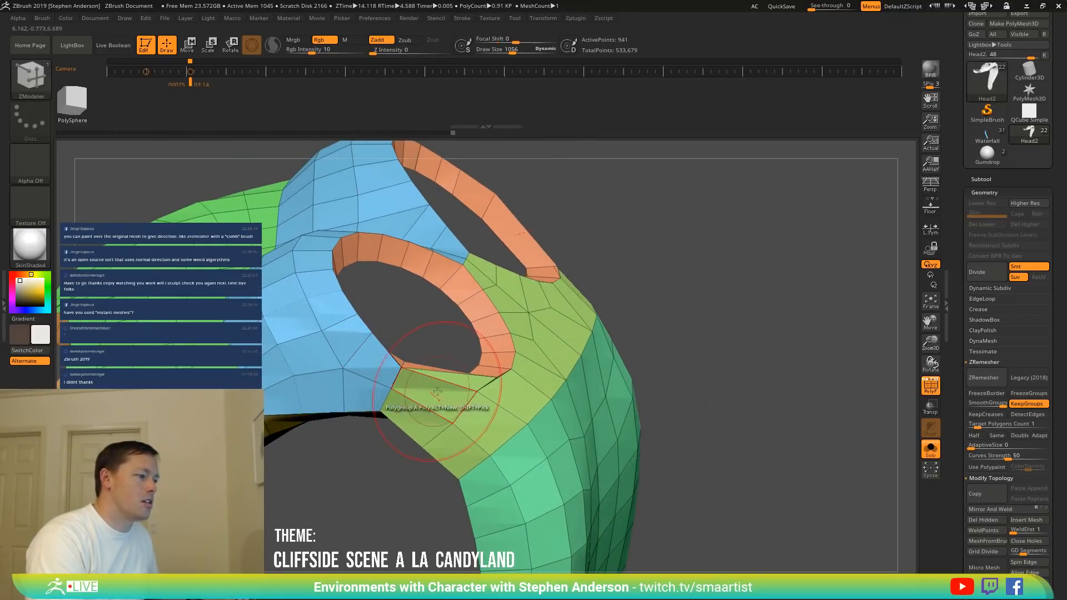
mouse_move(437, 392)
right_mouse_down()
mouse_move(415, 415)
mouse_move(468, 362)
mouse_move(429, 410)
right_mouse_up()
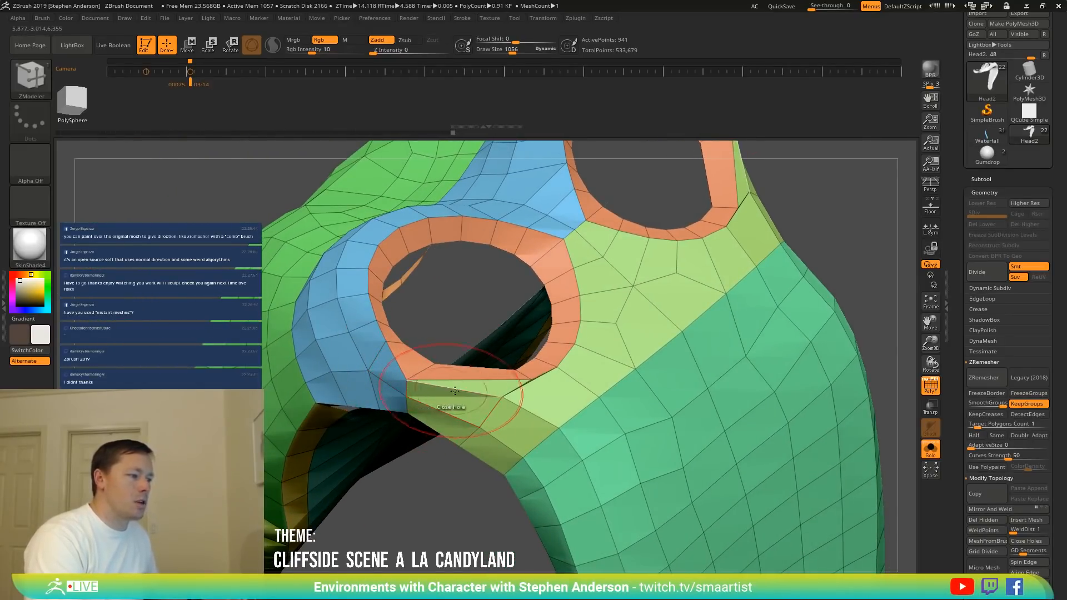
right_click_drag(663, 309, 475, 378)
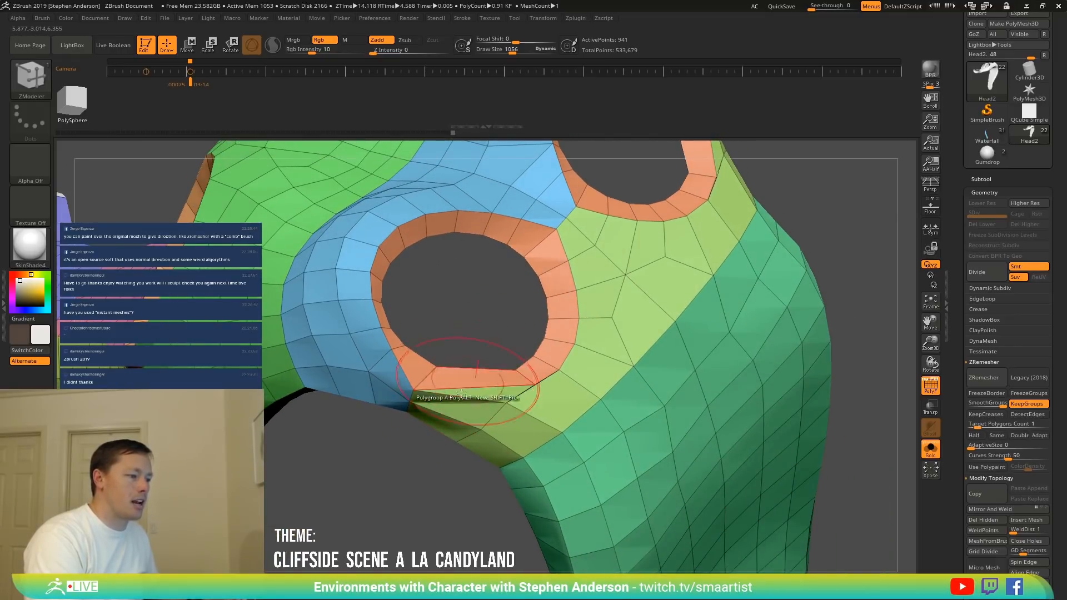
mouse_move(468, 414)
right_mouse_down()
mouse_move(414, 377)
mouse_move(550, 388)
mouse_move(525, 331)
mouse_move(536, 361)
mouse_move(528, 388)
mouse_move(565, 365)
mouse_move(543, 264)
mouse_move(575, 381)
mouse_move(562, 319)
mouse_move(664, 324)
right_mouse_up()
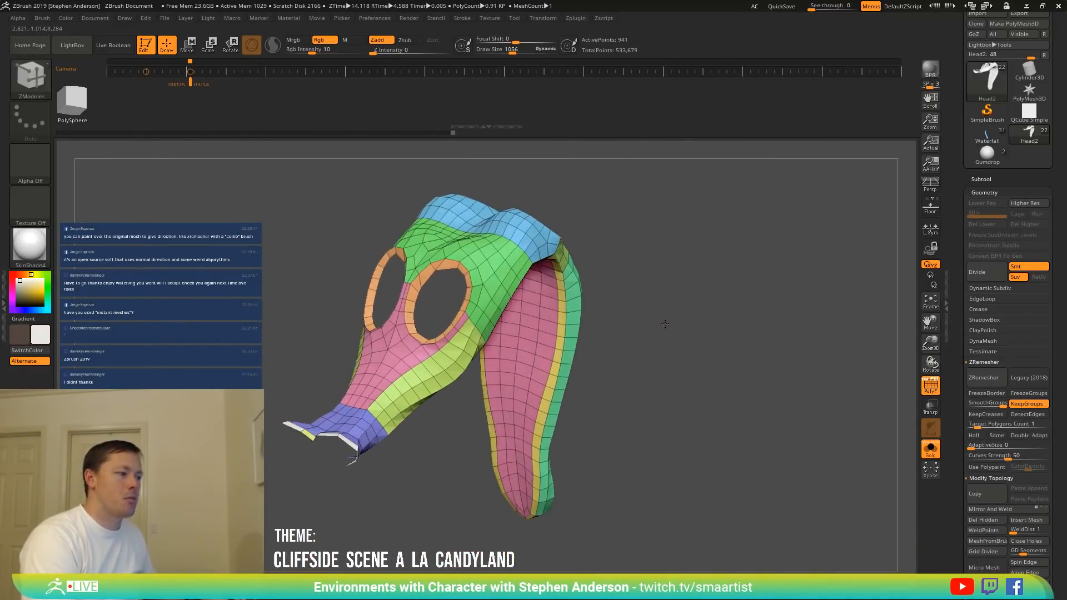
Select the HeadTopo subtool, check its topology from several sides, and turn off PolyFrame and Solo to show the complete head.
key("Up")
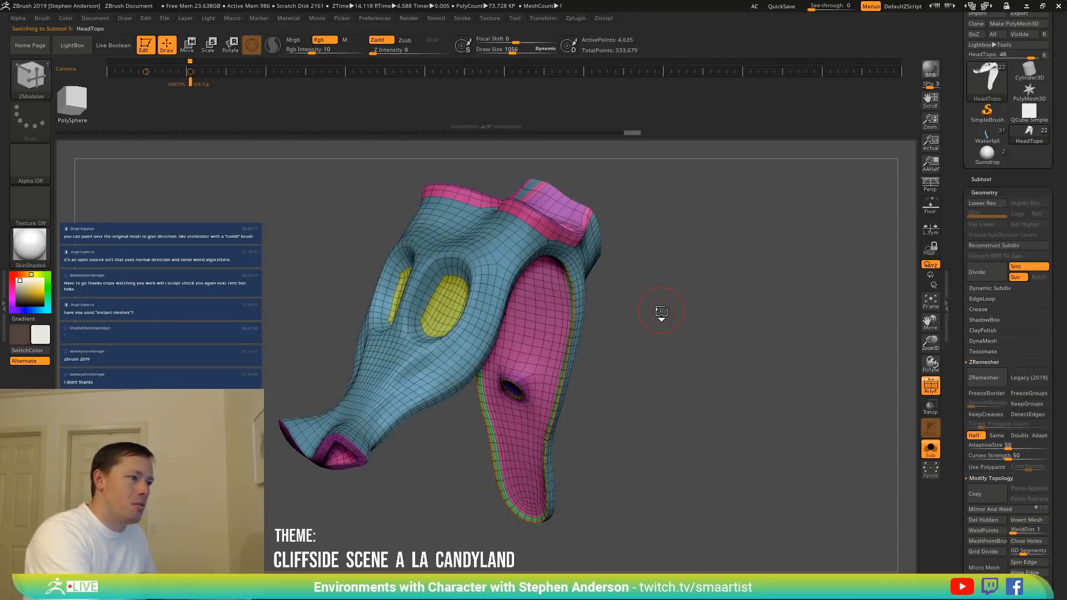
right_click_drag(603, 405, 661, 428)
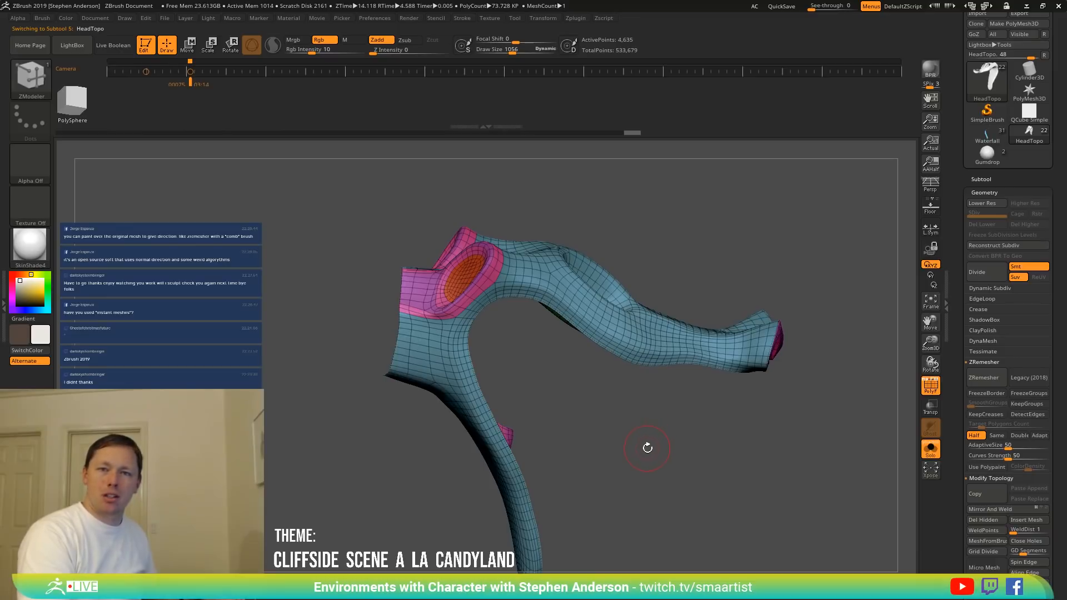
mouse_move(615, 440)
right_mouse_down()
mouse_move(602, 424)
mouse_move(674, 443)
mouse_move(650, 421)
mouse_move(622, 443)
mouse_move(640, 431)
mouse_move(923, 444)
right_mouse_up()
key("shift+f")
left_click(885, 438)
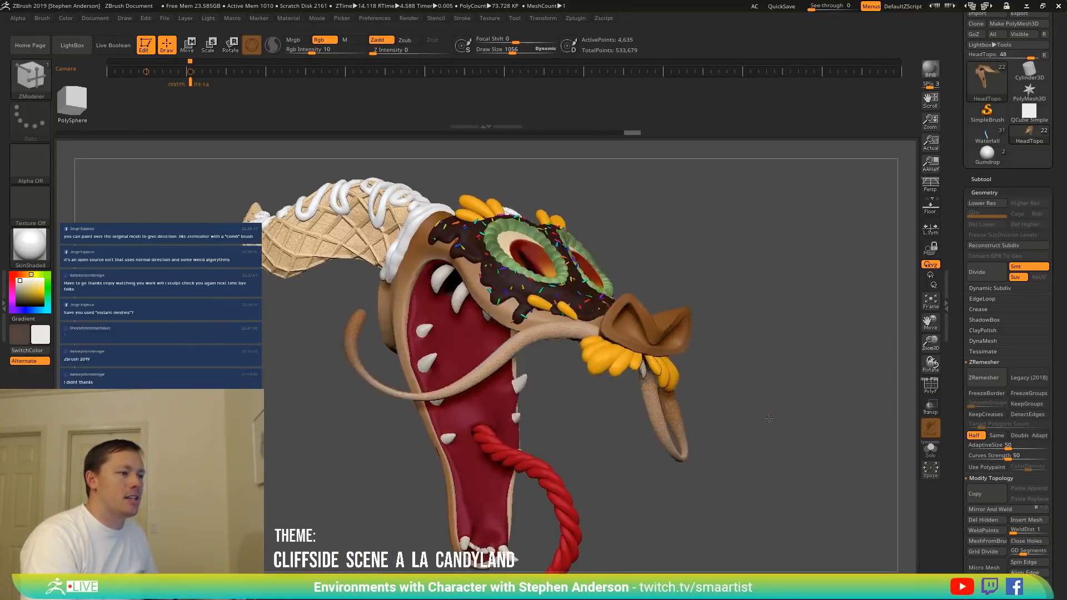
right_click_drag(795, 440, 344, 422)
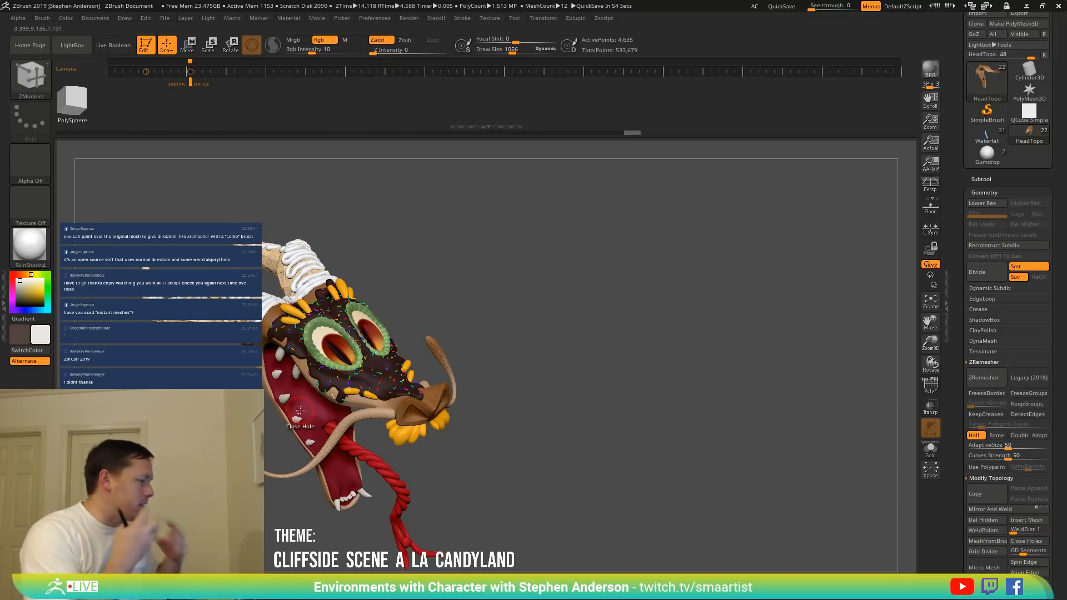
Switch to the Waterfall tool and view the full cliffside scene with the dragon from the side.
left_click_drag(495, 382, 623, 326)
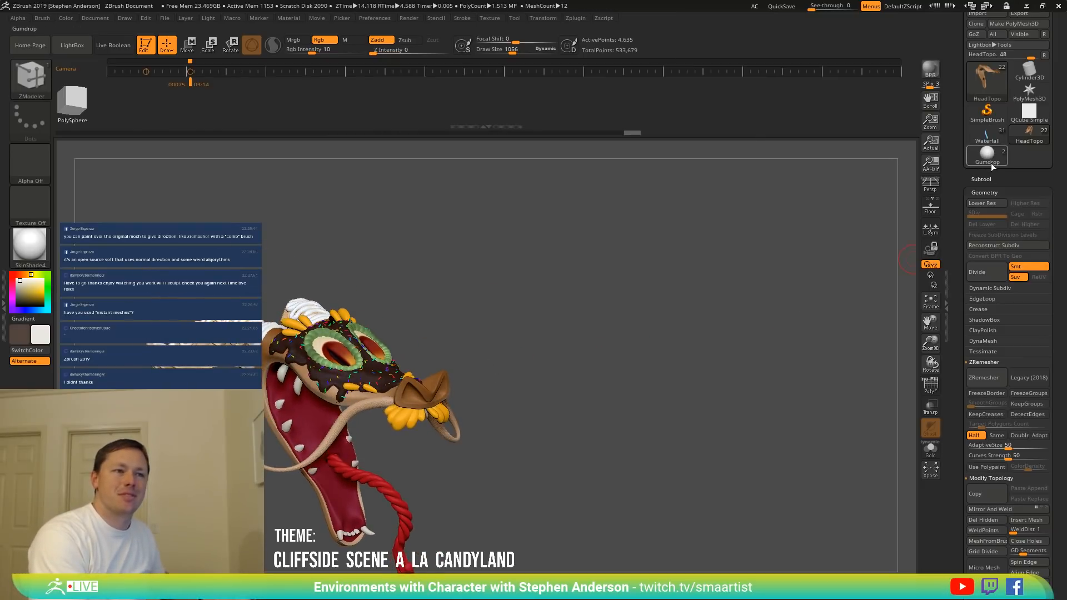
mouse_move(986, 142)
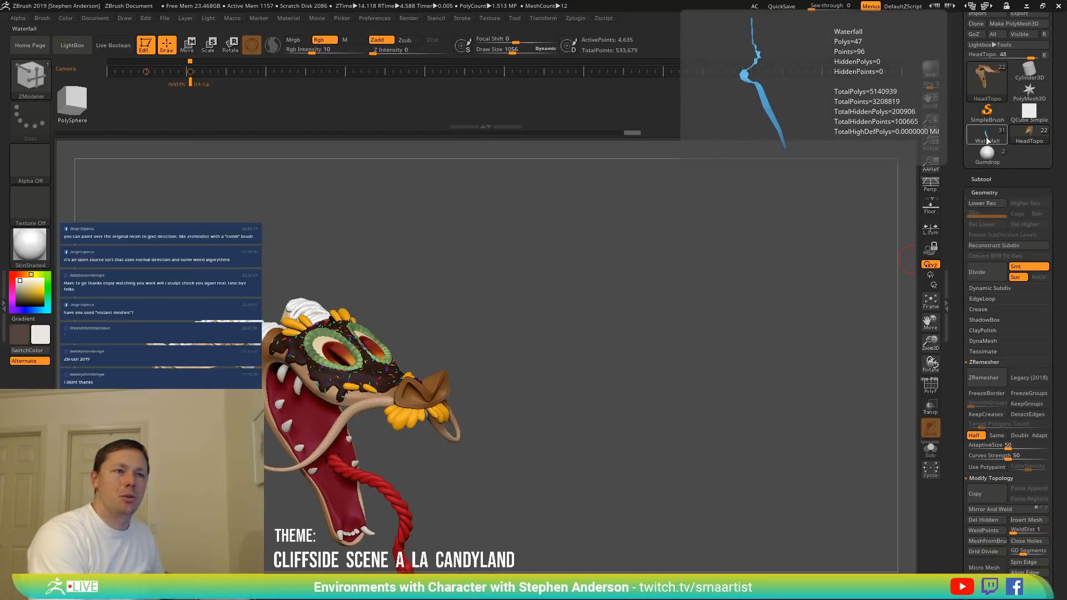
left_click(985, 137)
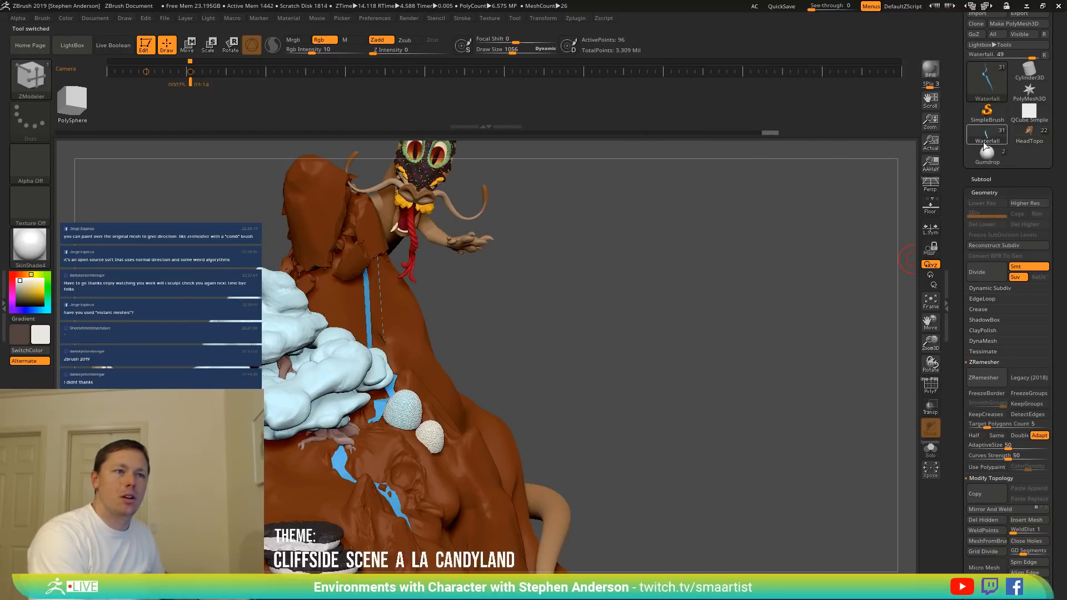
mouse_move(626, 309)
left_mouse_down()
mouse_move(584, 318)
mouse_move(618, 248)
mouse_move(628, 270)
mouse_move(403, 426)
mouse_move(480, 392)
mouse_move(468, 410)
left_mouse_up()
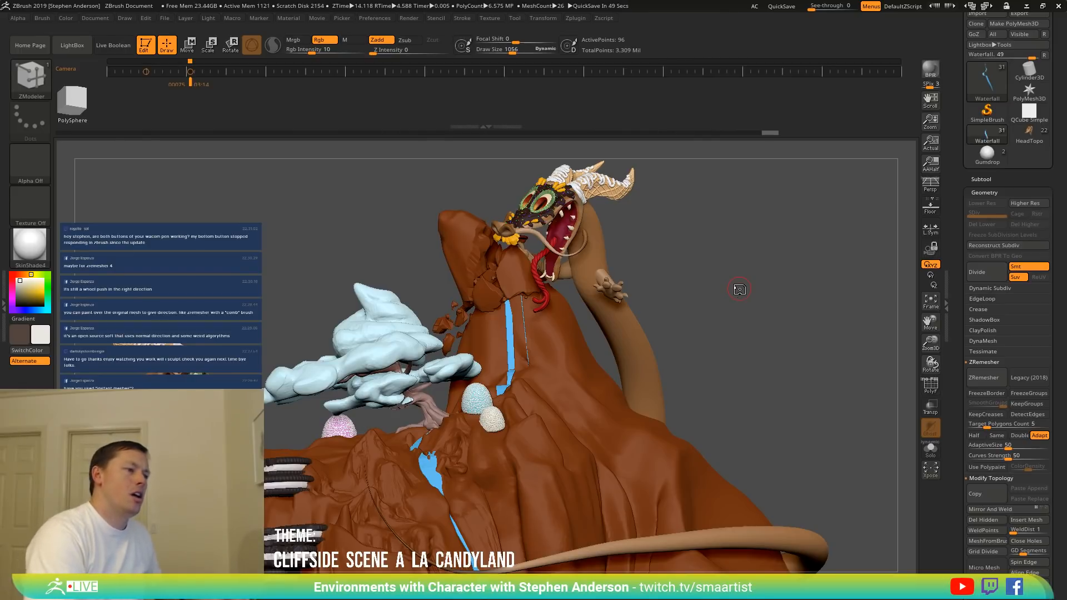
left_click_drag(764, 328, 729, 345)
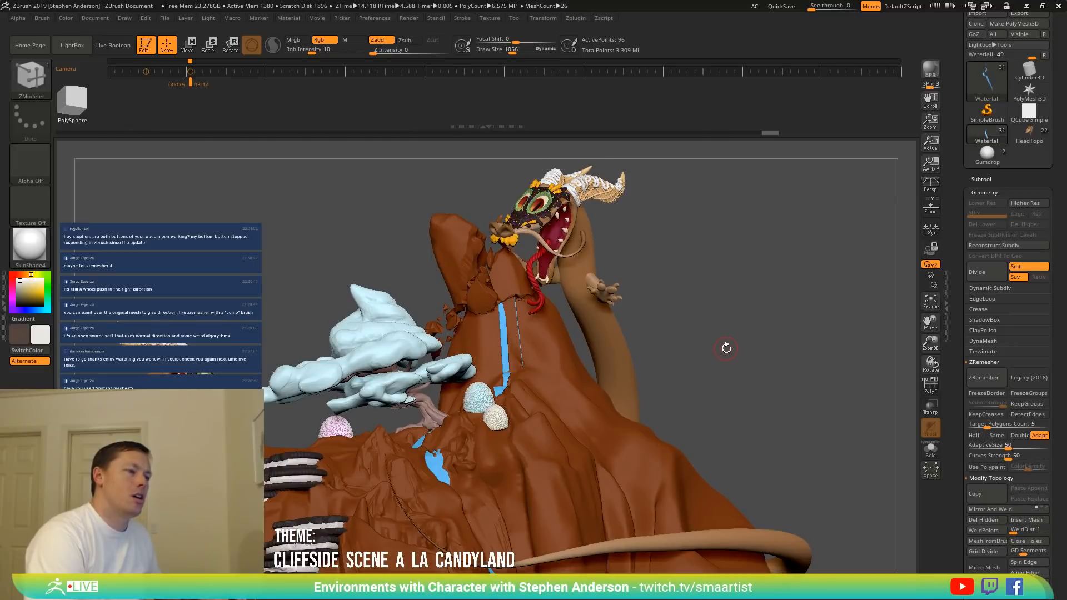
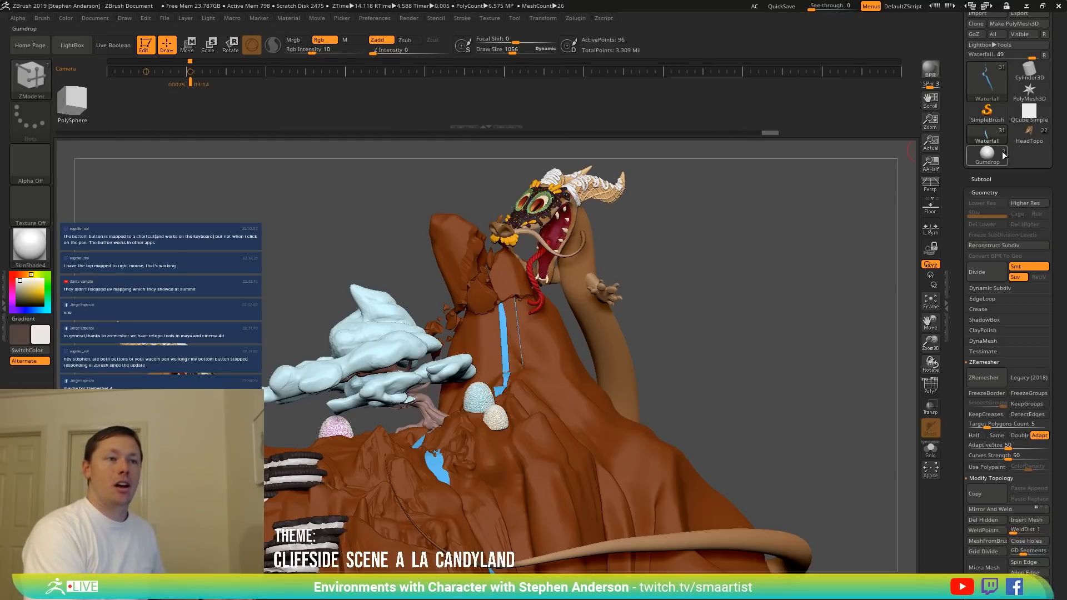
Switch to the Gumdrop tool and frame it to examine its sugar-coated surface.
left_click(986, 157)
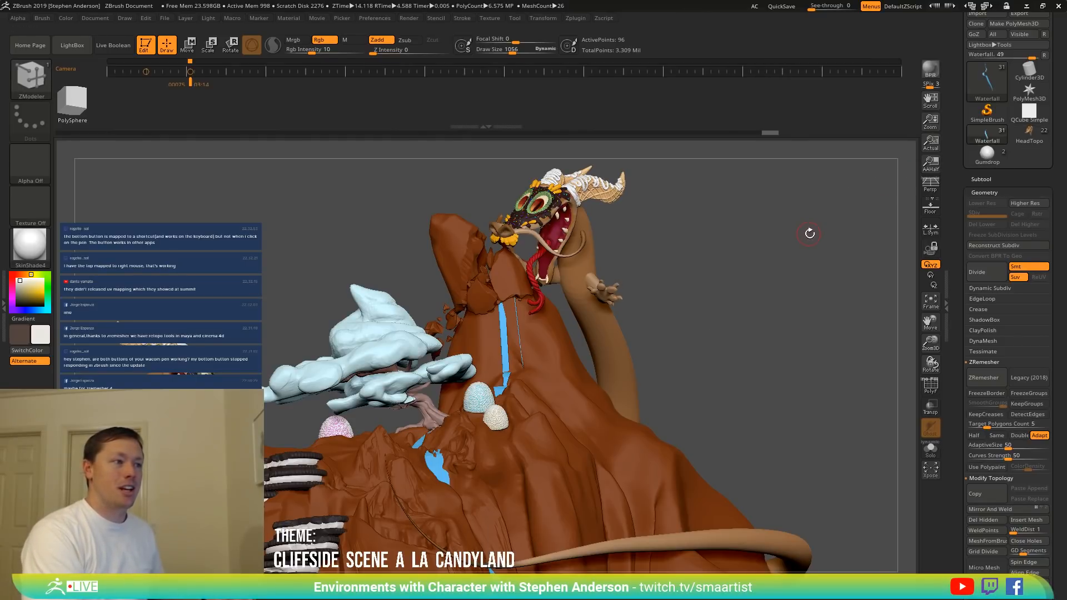
key("f")
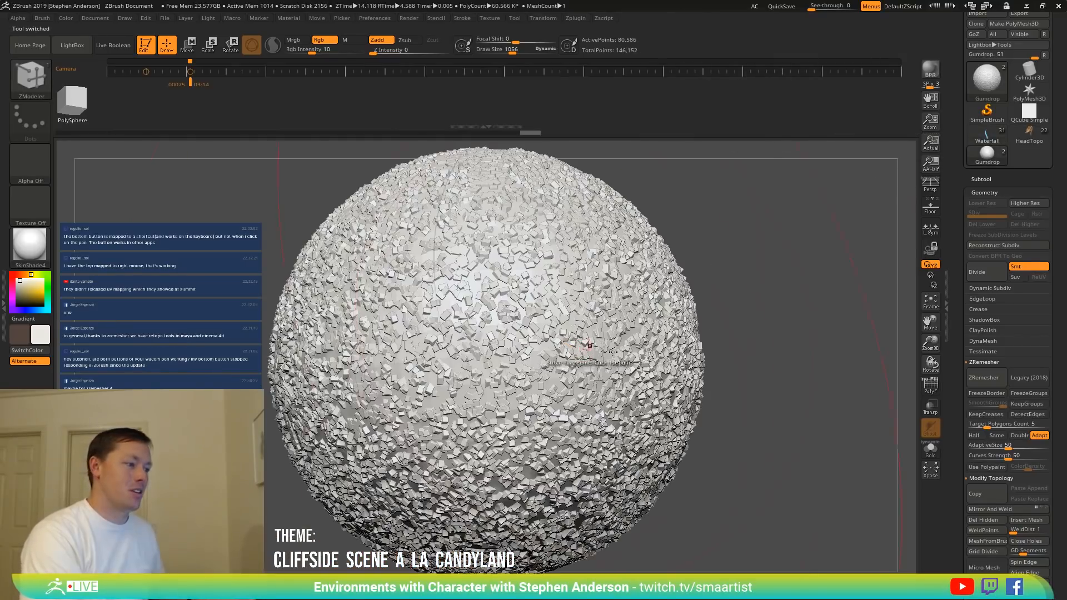
mouse_move(614, 367)
right_mouse_down()
mouse_move(619, 267)
mouse_move(630, 294)
mouse_move(625, 354)
mouse_move(758, 271)
right_mouse_up()
Switch to the HeadTopo tool, frame the dragon head, and turn PolyFrame on to examine its polygroups and wireframe.
left_click(1031, 136)
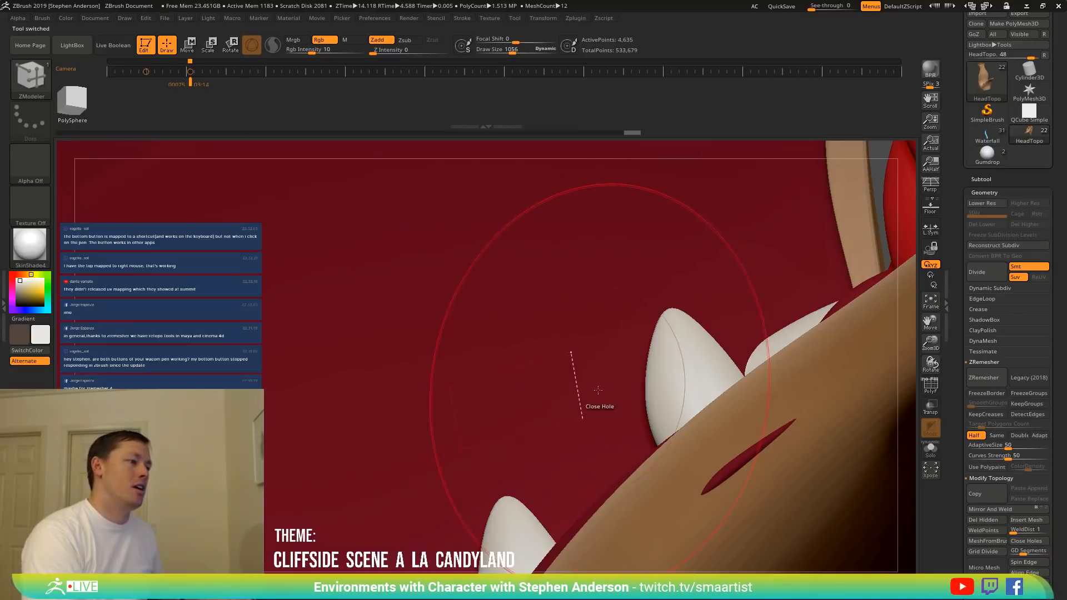
key("f")
mouse_move(595, 374)
right_mouse_down()
mouse_move(449, 467)
mouse_move(603, 396)
mouse_move(642, 398)
mouse_move(675, 355)
mouse_move(690, 303)
mouse_move(699, 345)
right_mouse_up()
key("shift+f")
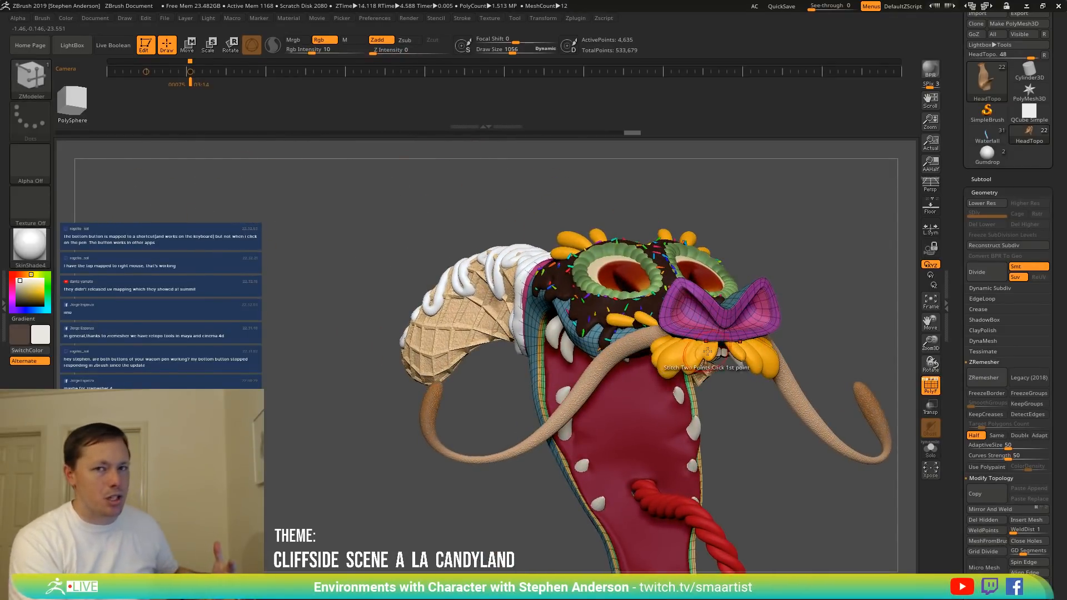
mouse_move(701, 347)
right_mouse_down()
mouse_move(720, 329)
mouse_move(711, 338)
right_mouse_up()
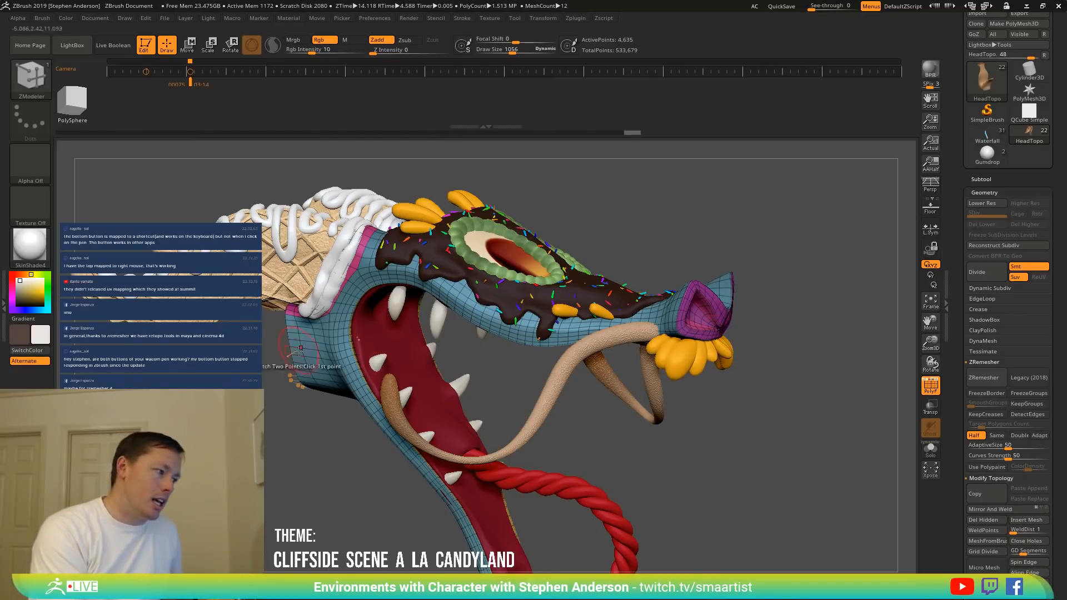
Return to the Waterfall tool and bring the cotton candy tree, gumdrops and waterfall into view.
left_click(989, 136)
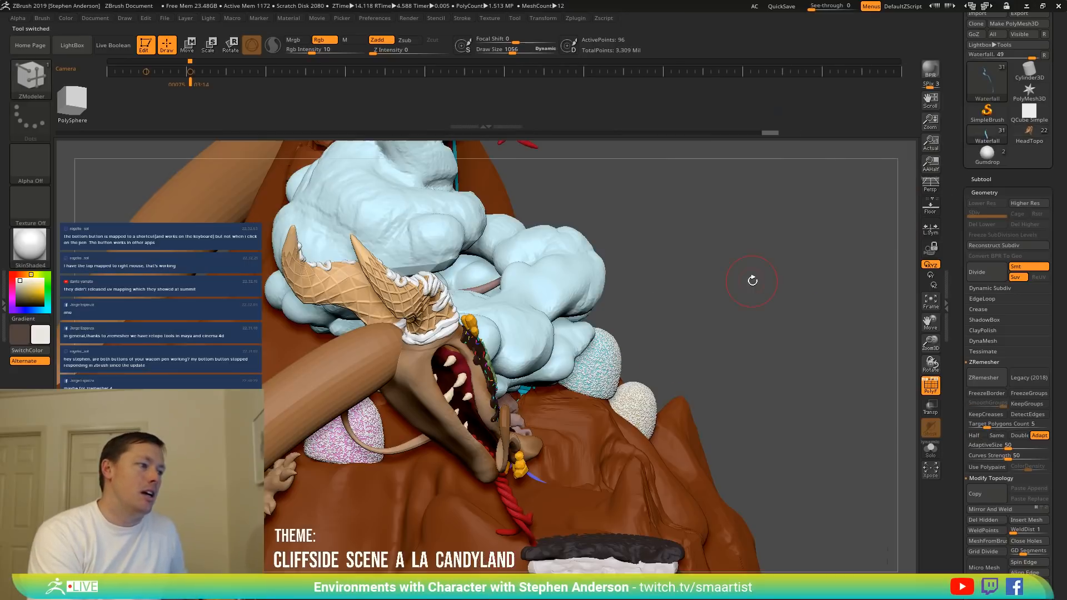
right_click_drag(673, 303, 582, 381)
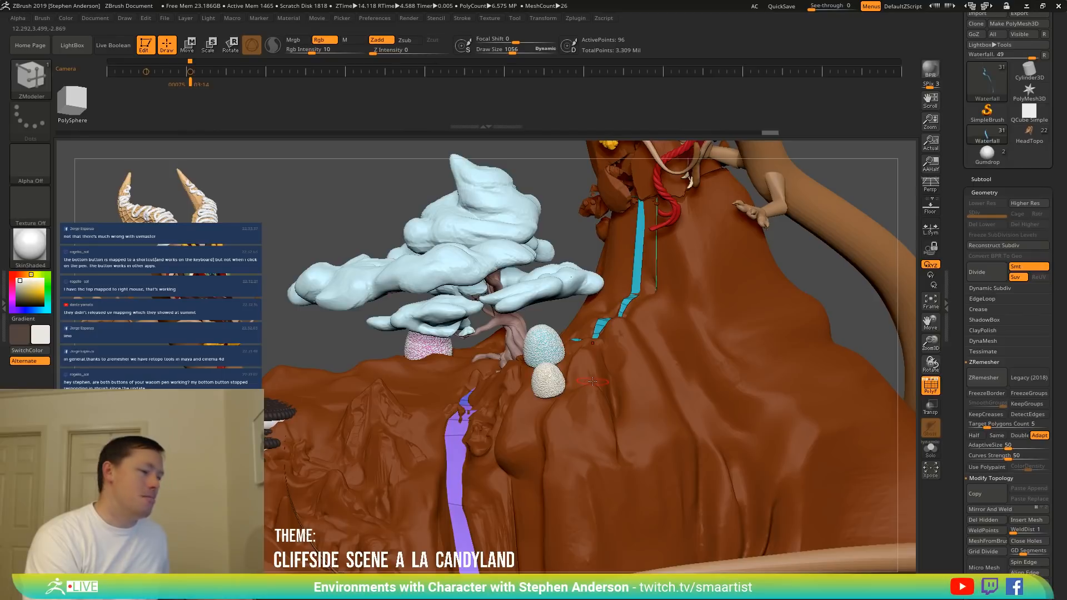